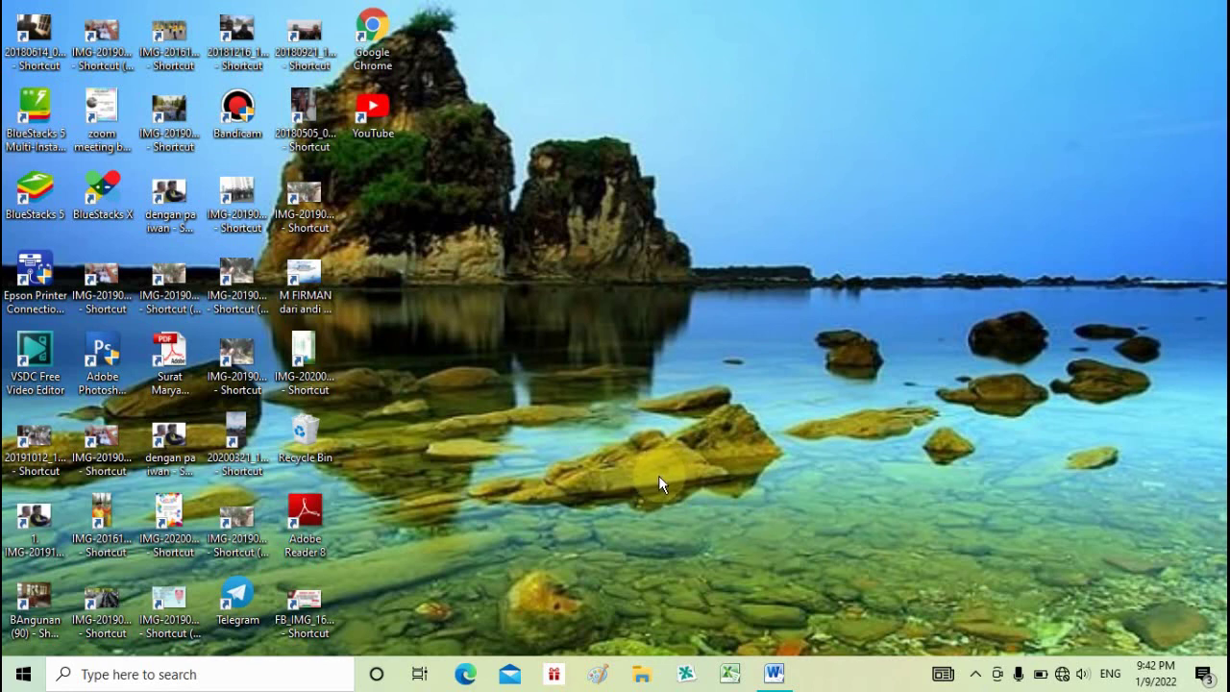
# Launch Word 2010 from the taskbar so a blank Document1 opens
pyautogui.click(774, 672)
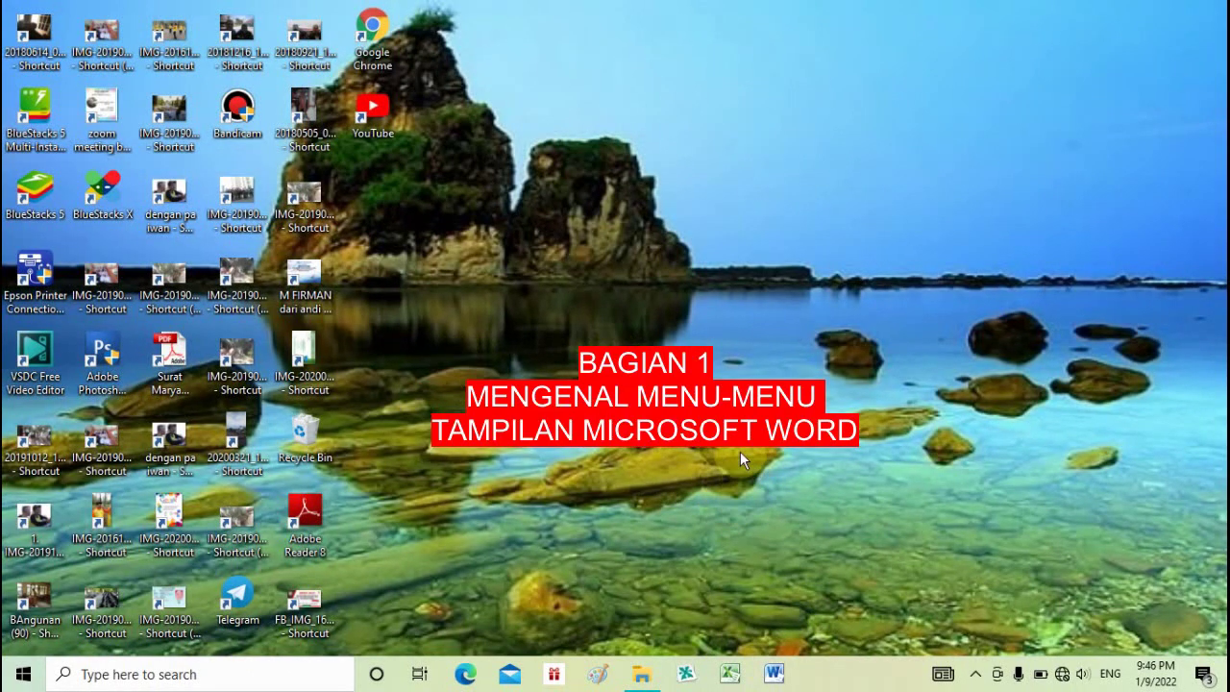
pyautogui.click(774, 674)
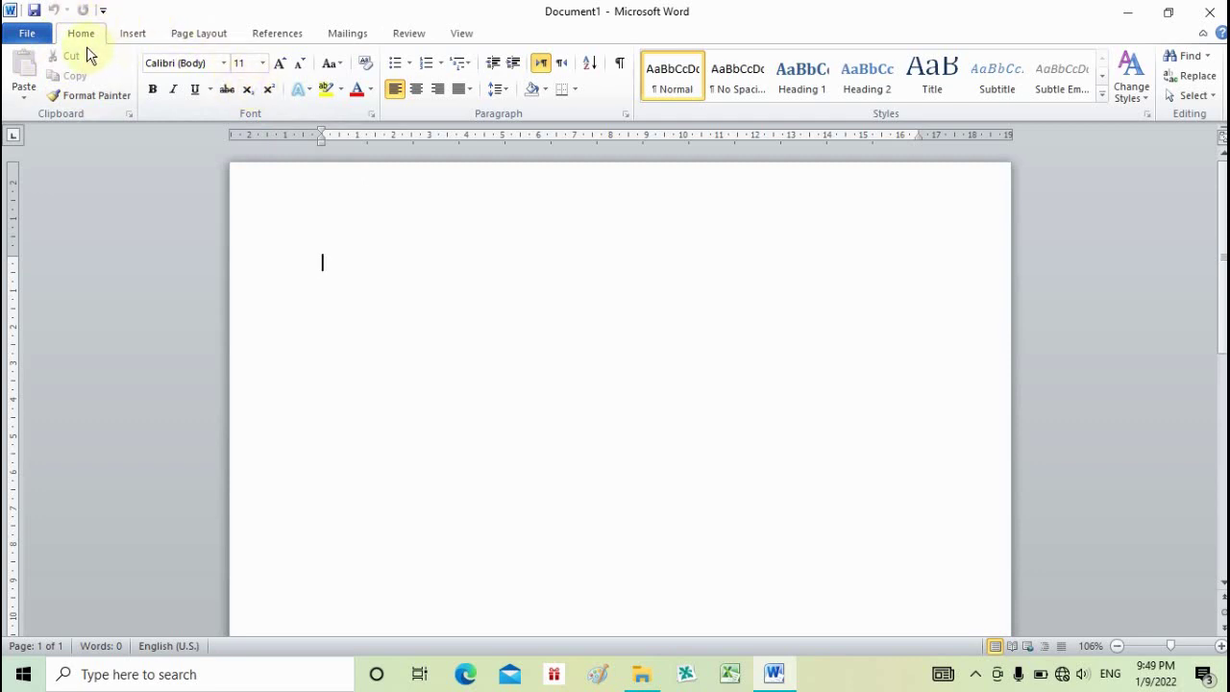
pyautogui.click(37, 41)
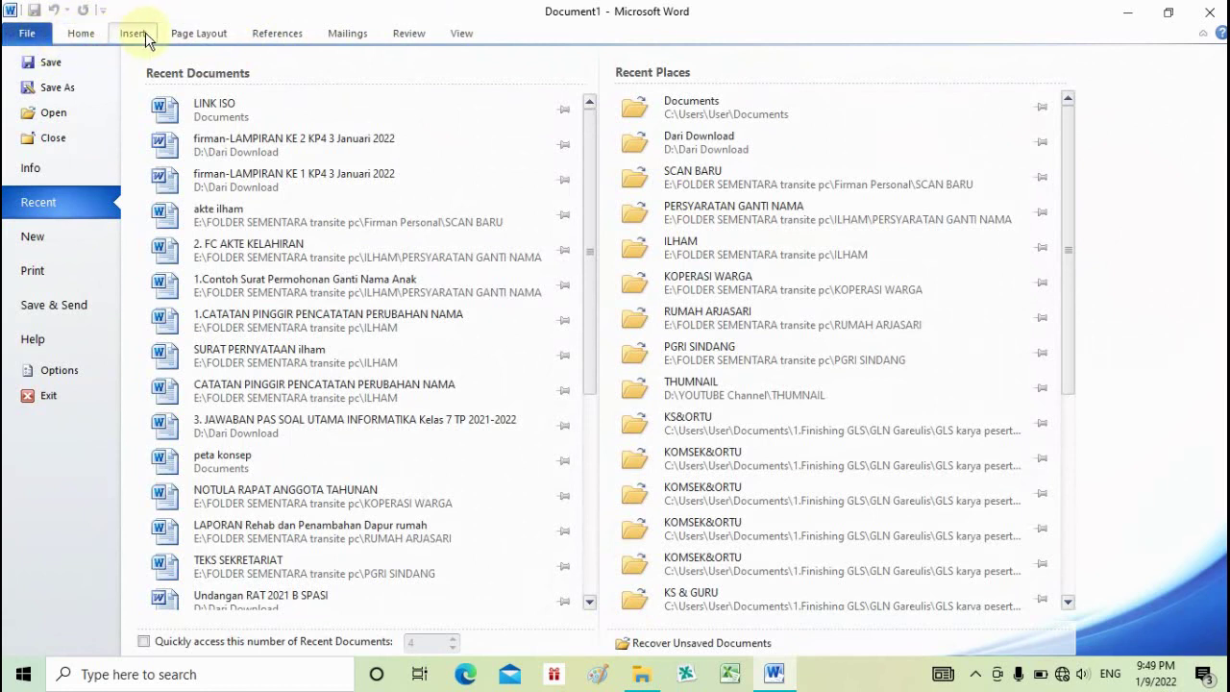
pyautogui.click(31, 36)
pyautogui.click(28, 36)
pyautogui.click(81, 38)
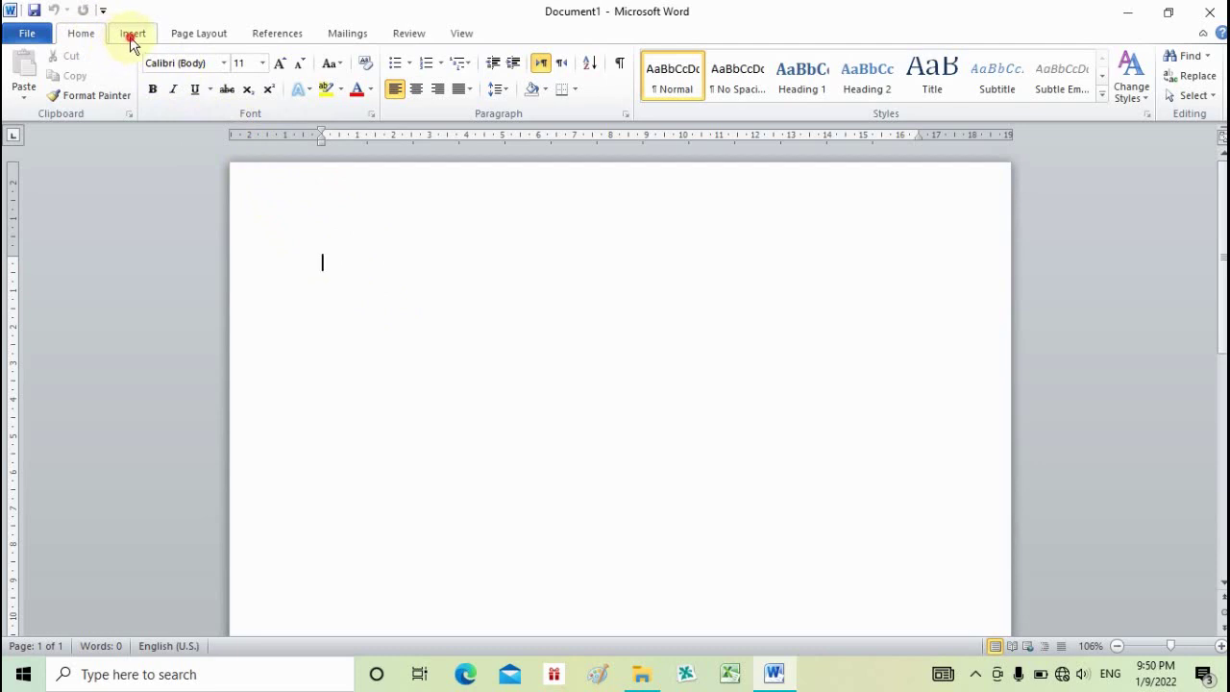
# Look at the Insert commands, then switch the ribbon to the Page Layout commands
pyautogui.click(132, 34)
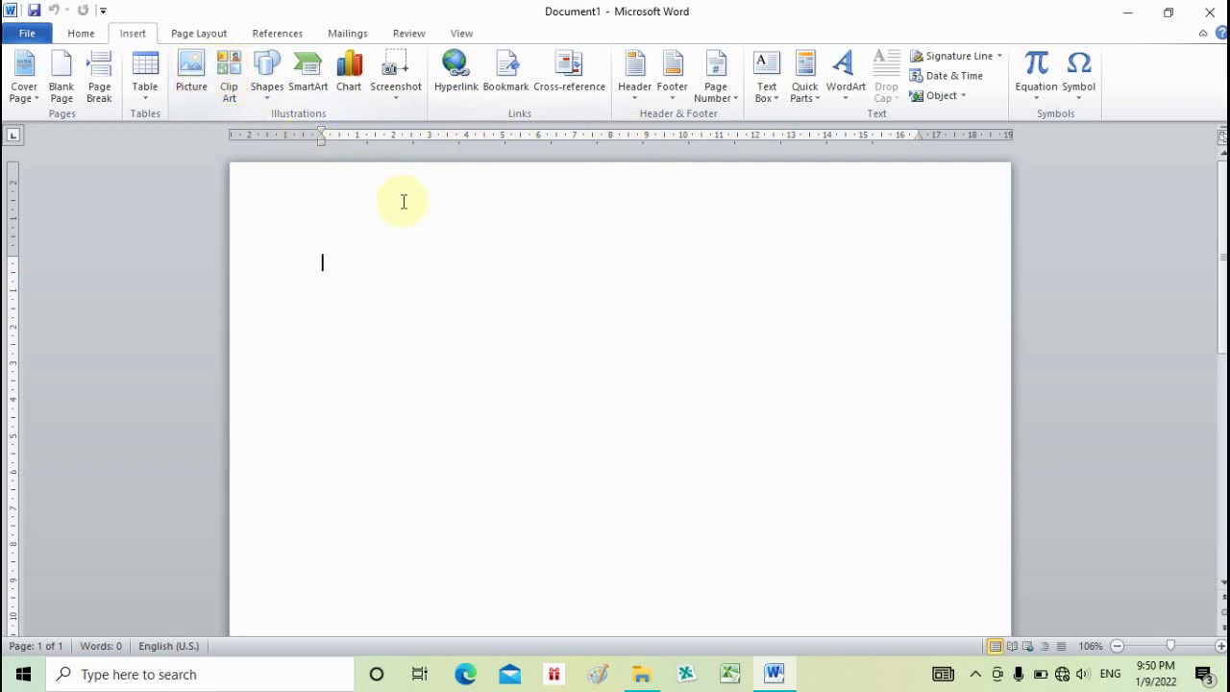
pyautogui.click(207, 36)
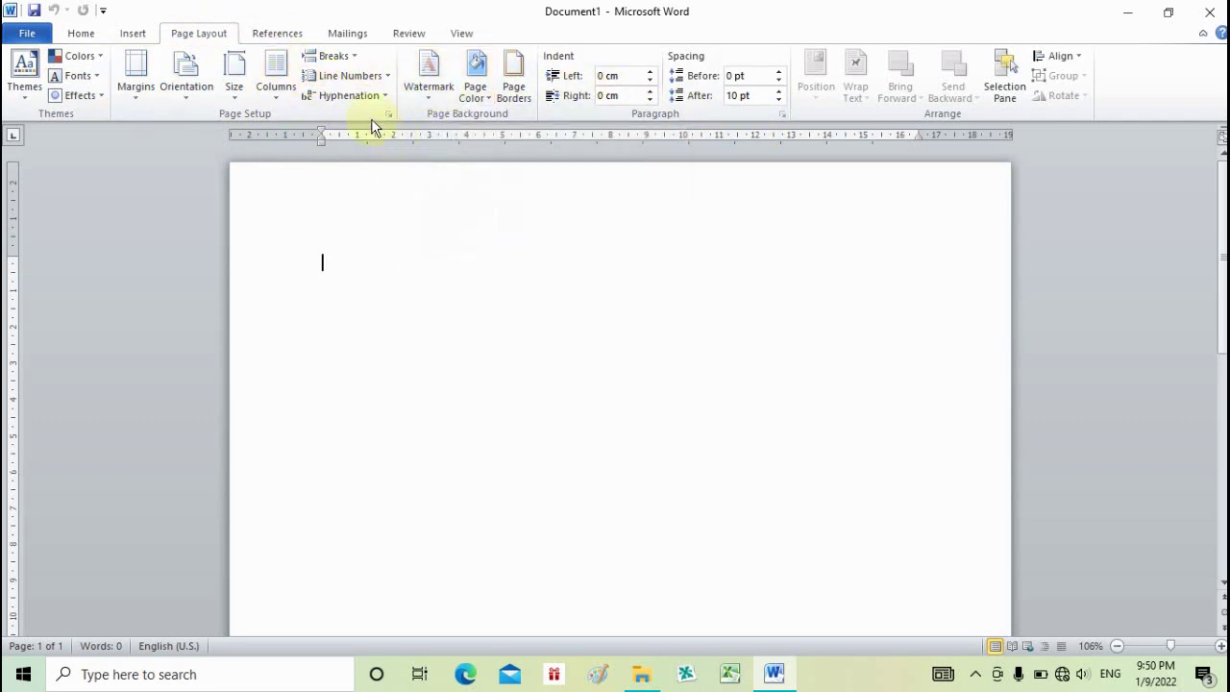
# Switch the ribbon to the References tab
pyautogui.click(278, 33)
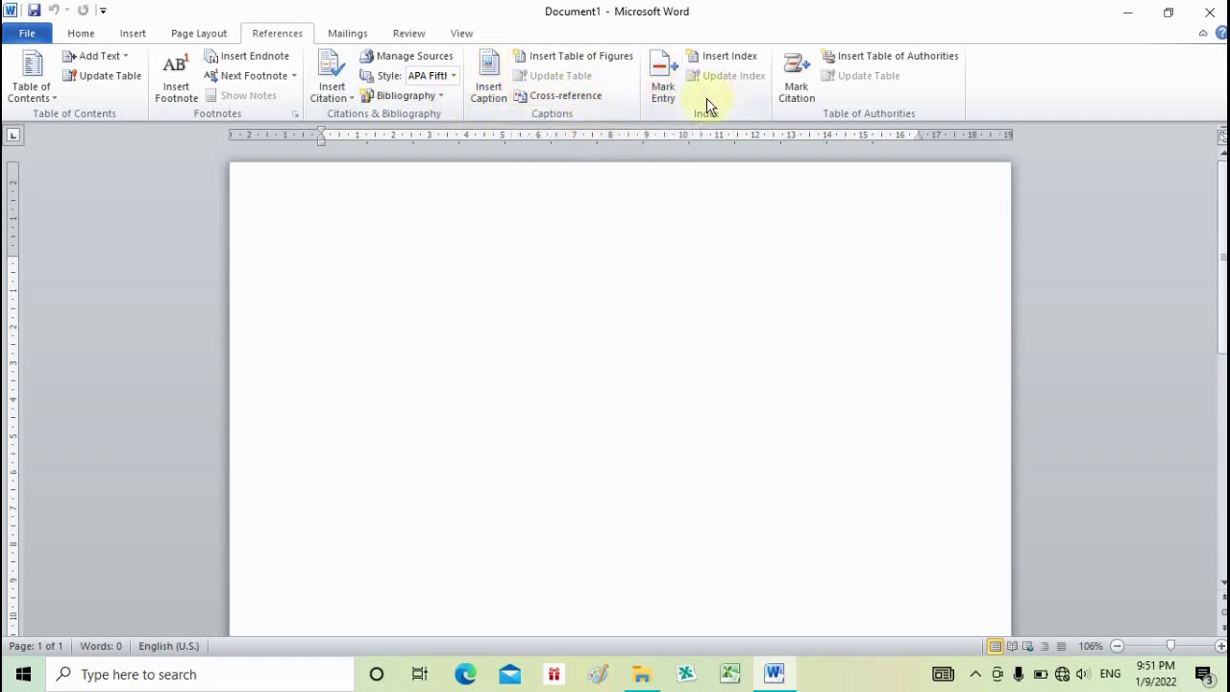
# Switch the ribbon to the Mailings tab
pyautogui.click(347, 34)
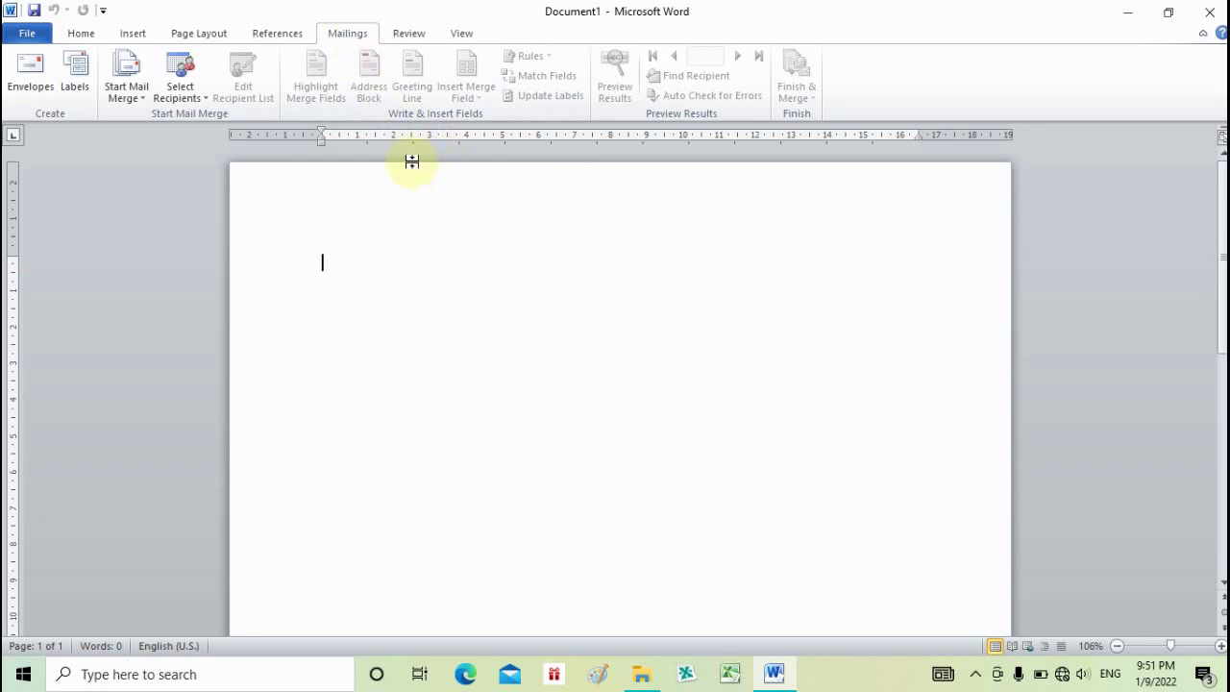
# Switch the ribbon to the Review tab
pyautogui.click(408, 35)
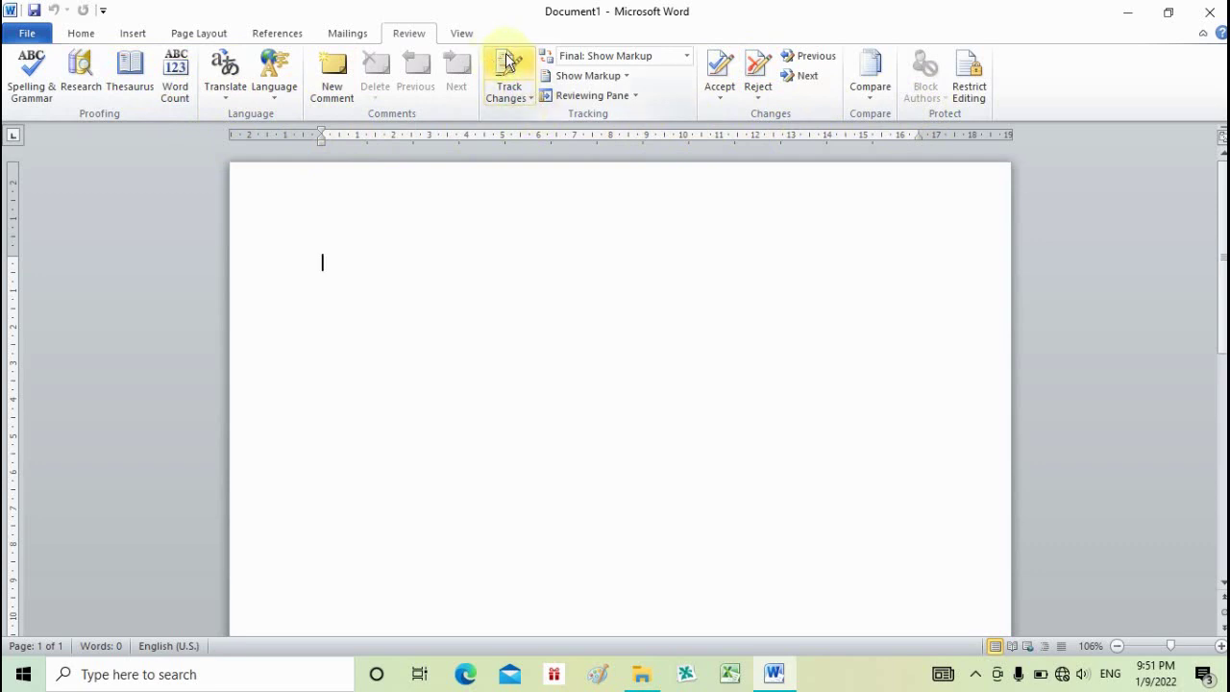
# Switch the ribbon to the View tab
pyautogui.click(462, 34)
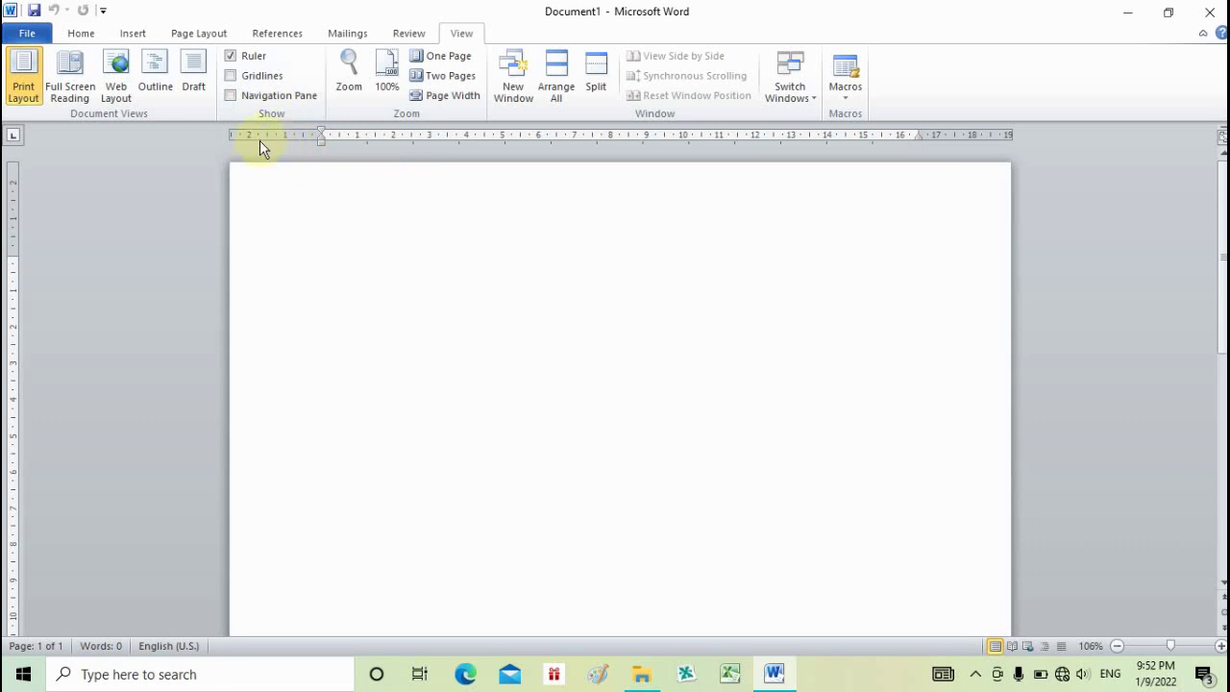
# Toggle the Ruler off and on, then try One Page, Two Pages, Page Width, and return to One Page
pyautogui.click(232, 56)
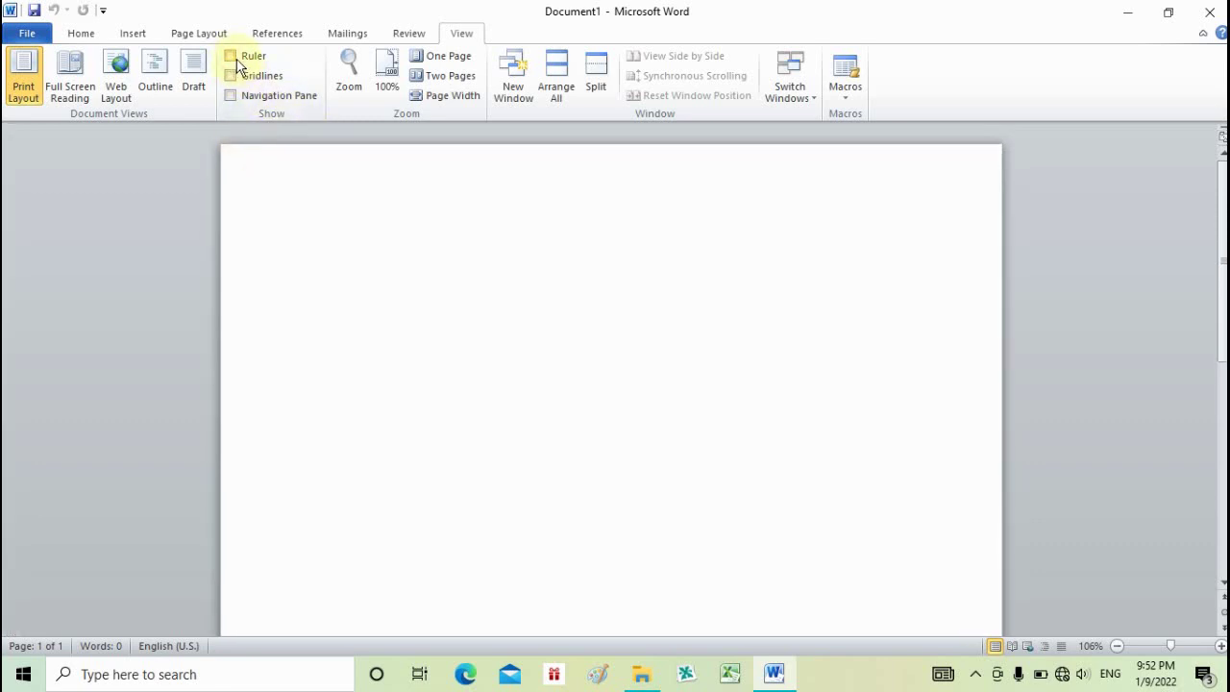
pyautogui.click(234, 55)
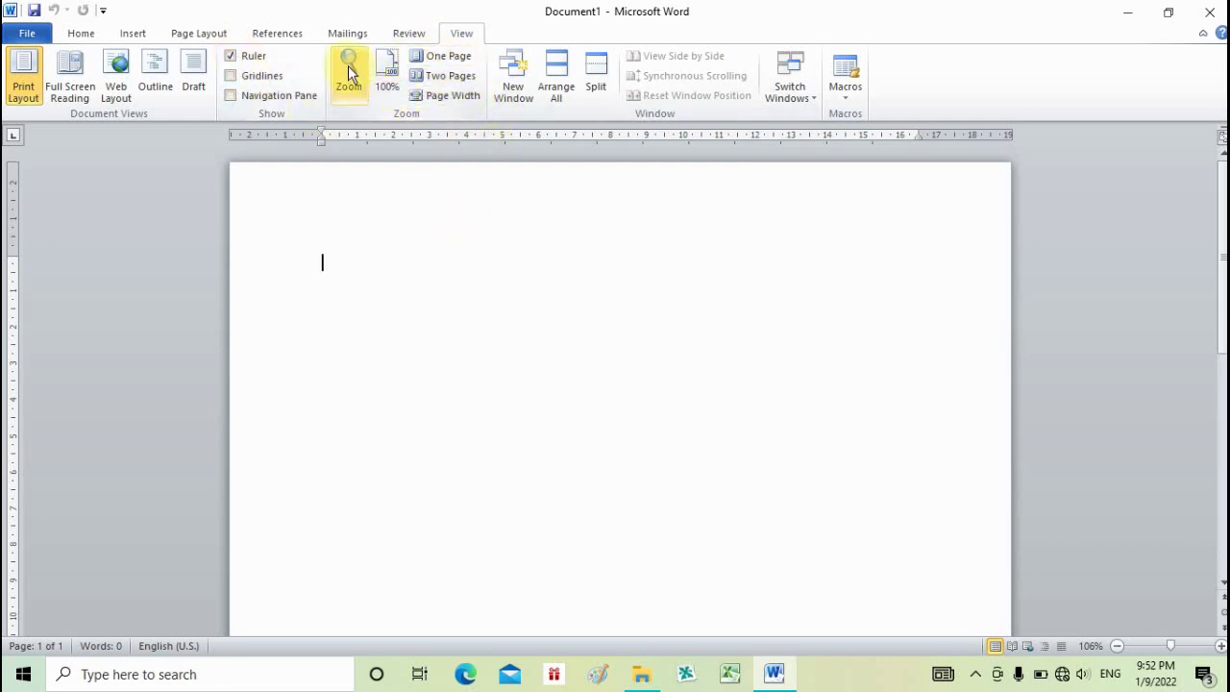
pyautogui.click(454, 59)
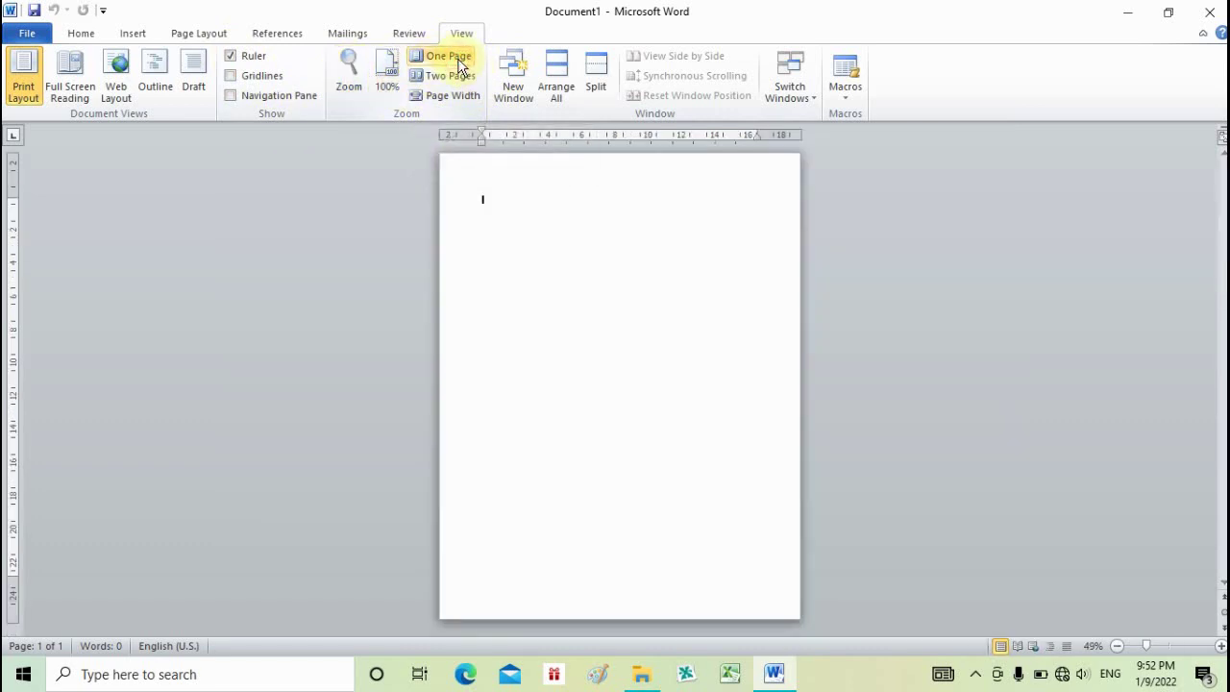
pyautogui.click(454, 76)
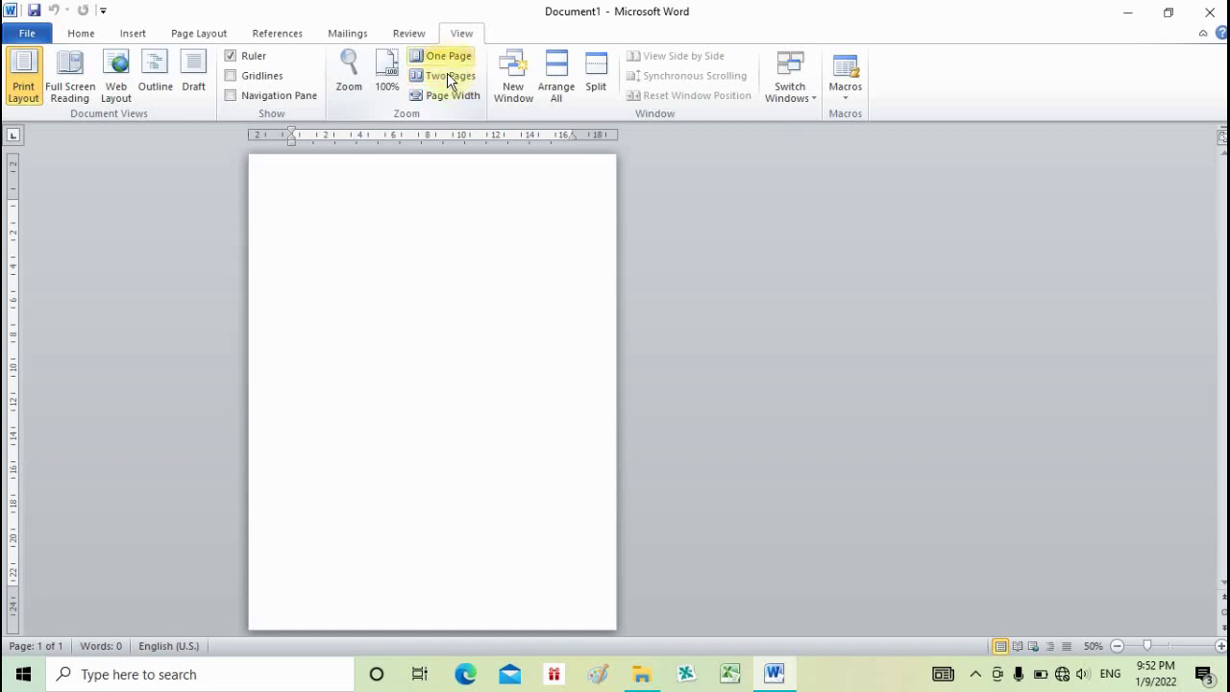
pyautogui.click(437, 97)
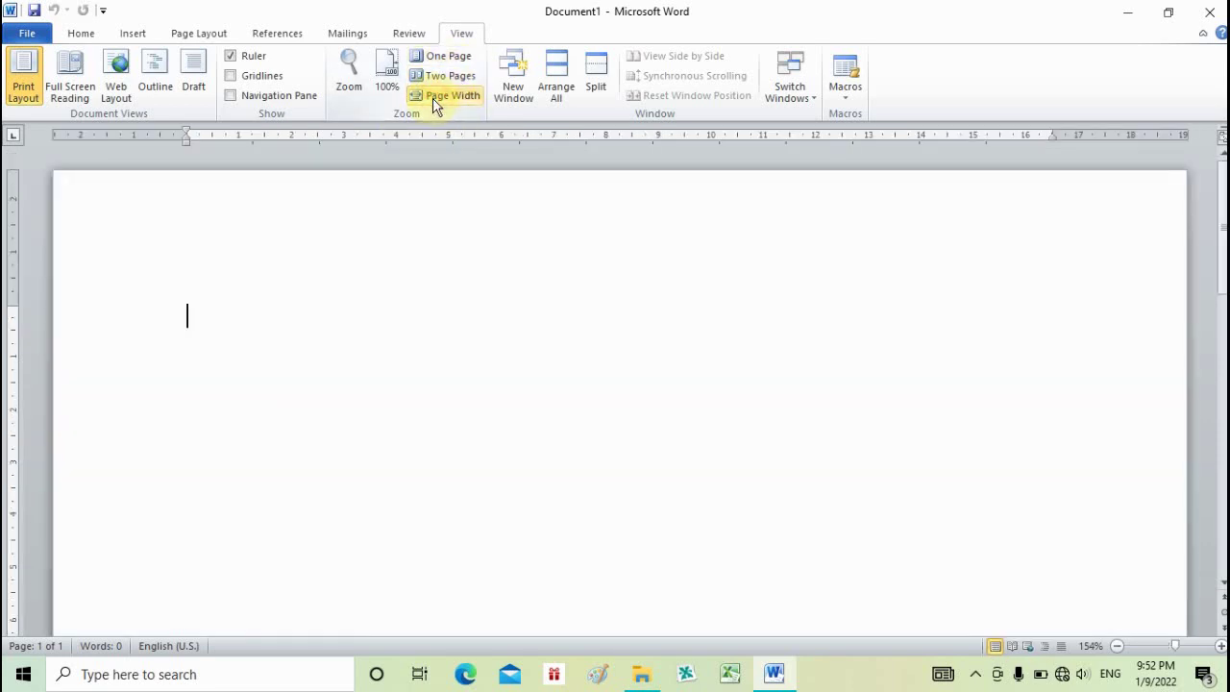
pyautogui.click(449, 58)
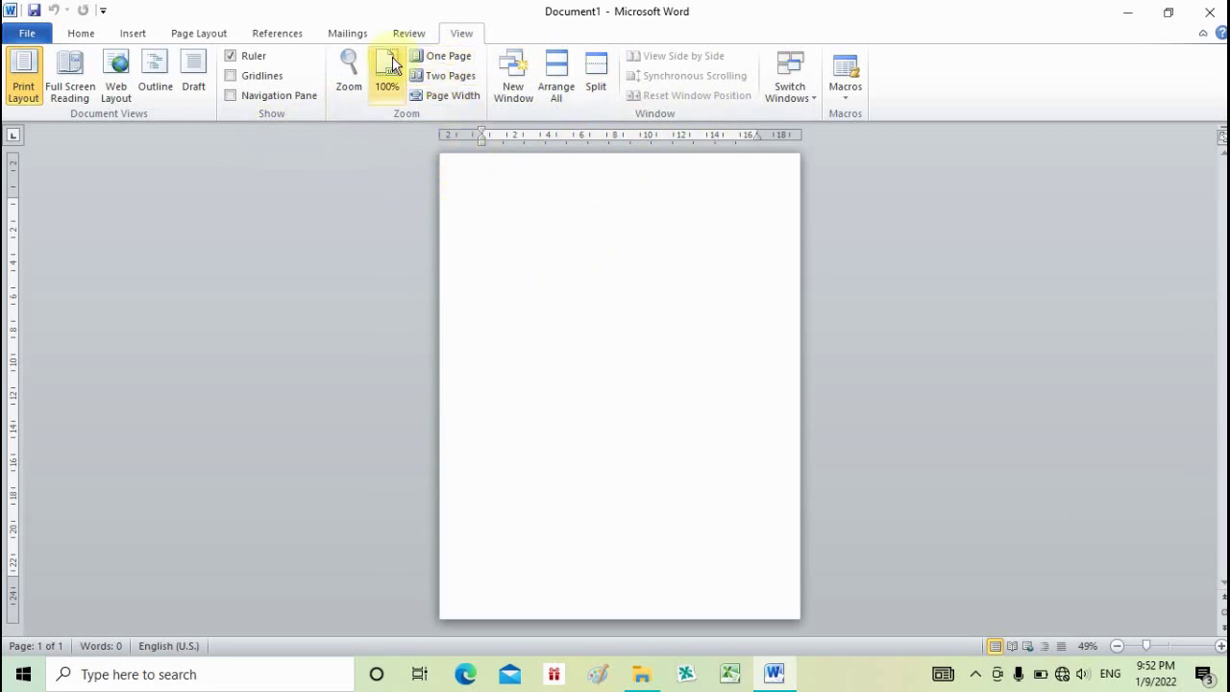
# Open and cancel the Zoom dialog twice, then set the page zoom to 100%
pyautogui.click(352, 72)
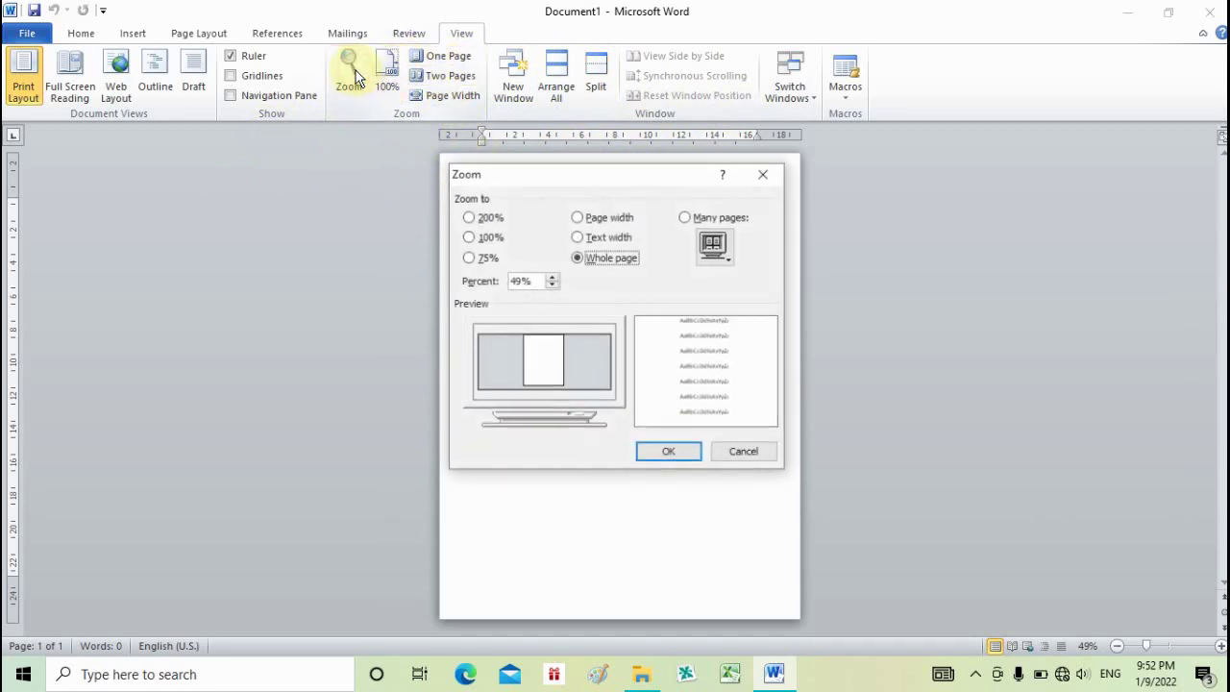
pyautogui.click(735, 450)
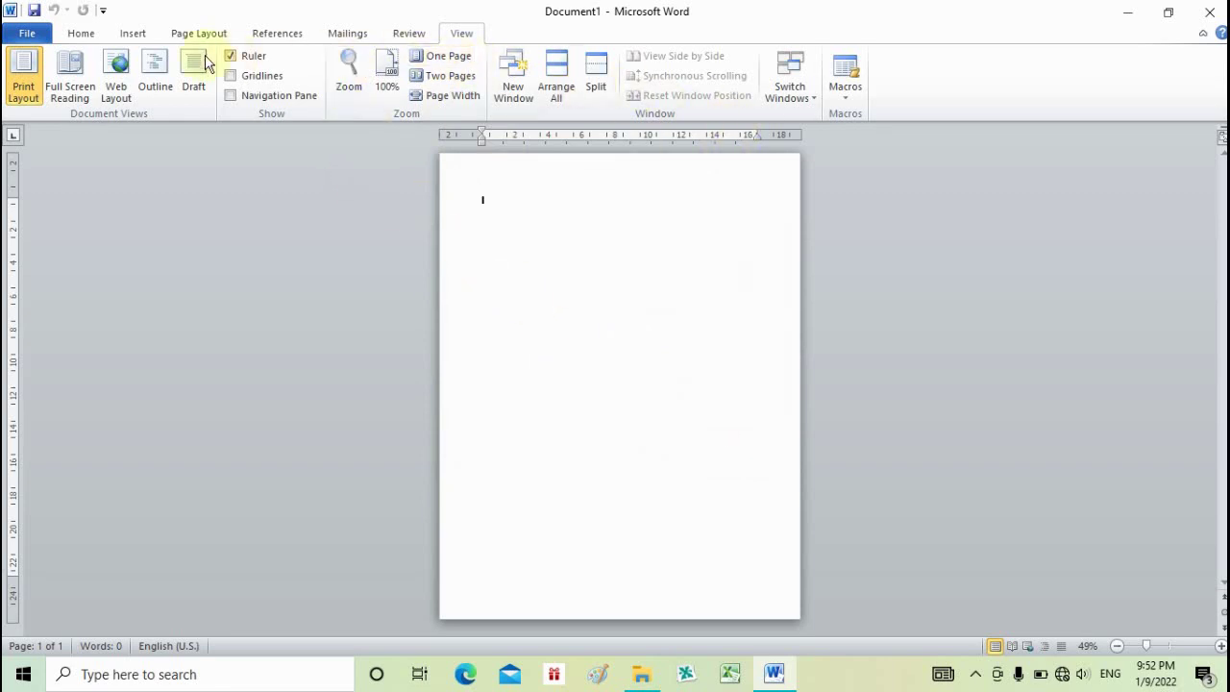
pyautogui.click(84, 35)
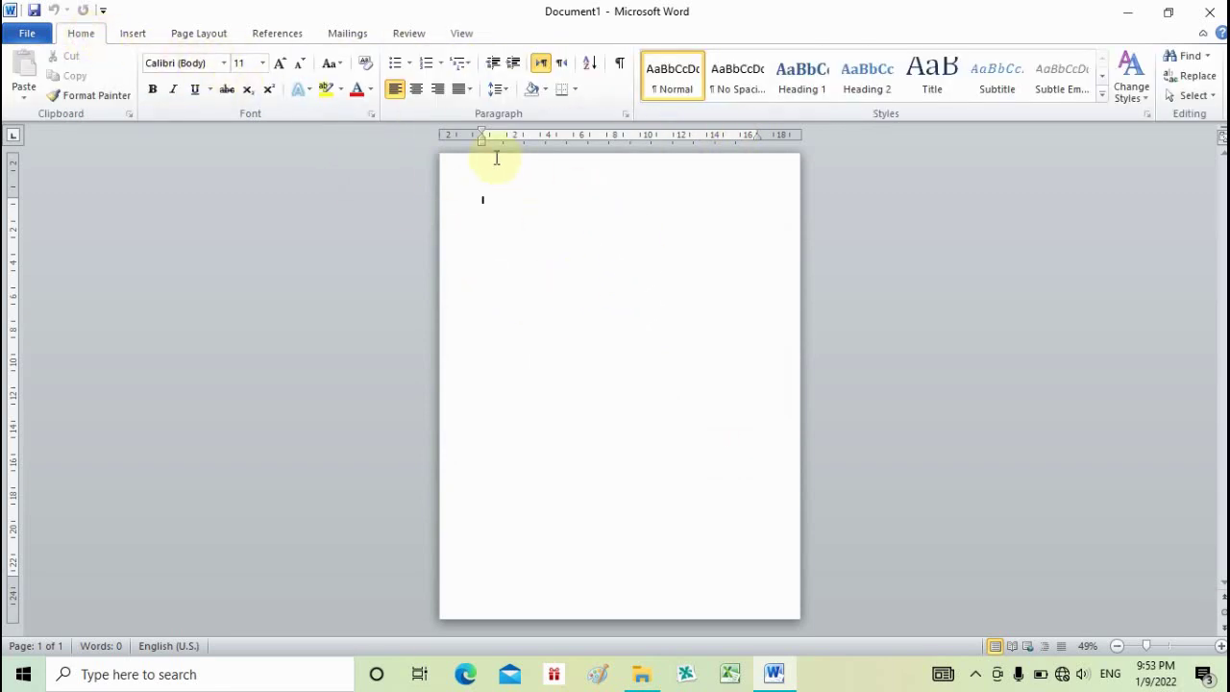
pyautogui.click(460, 35)
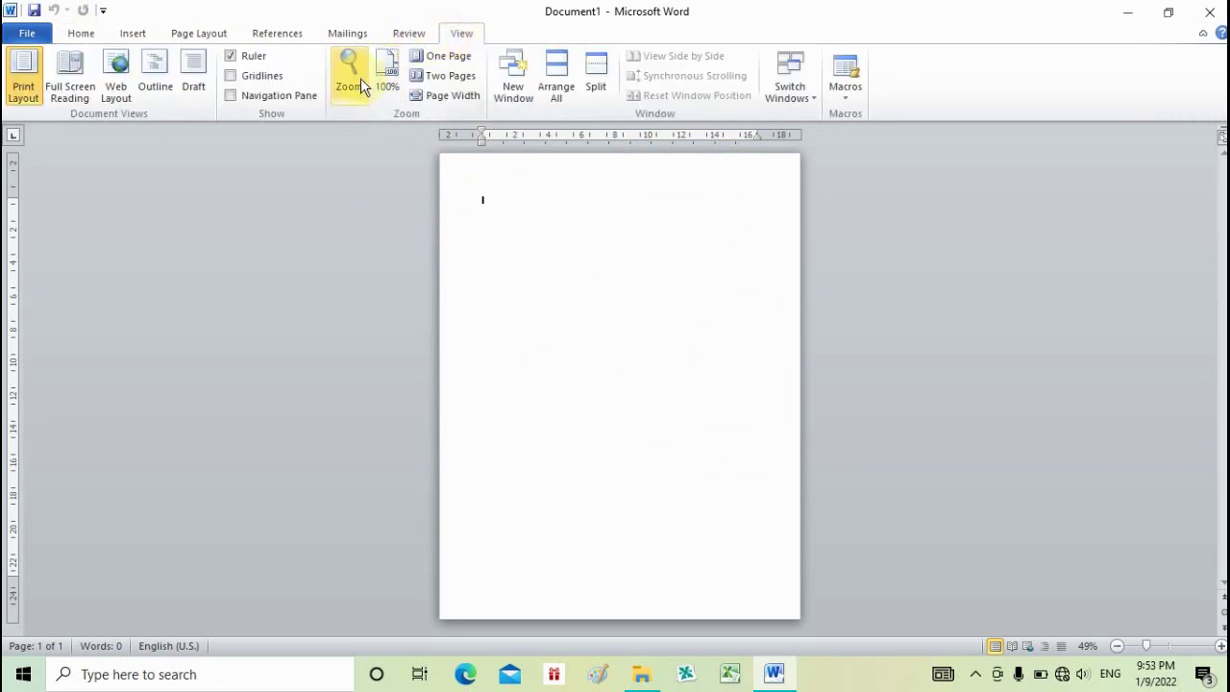
pyautogui.click(346, 67)
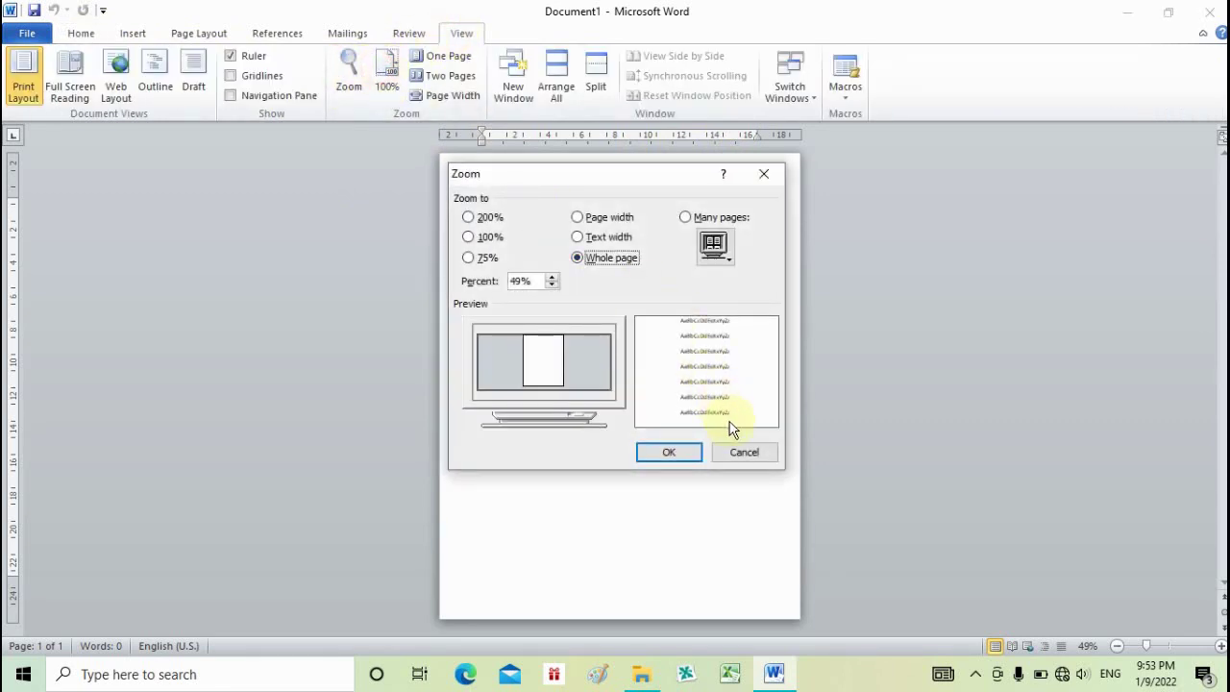
pyautogui.click(738, 449)
pyautogui.click(386, 73)
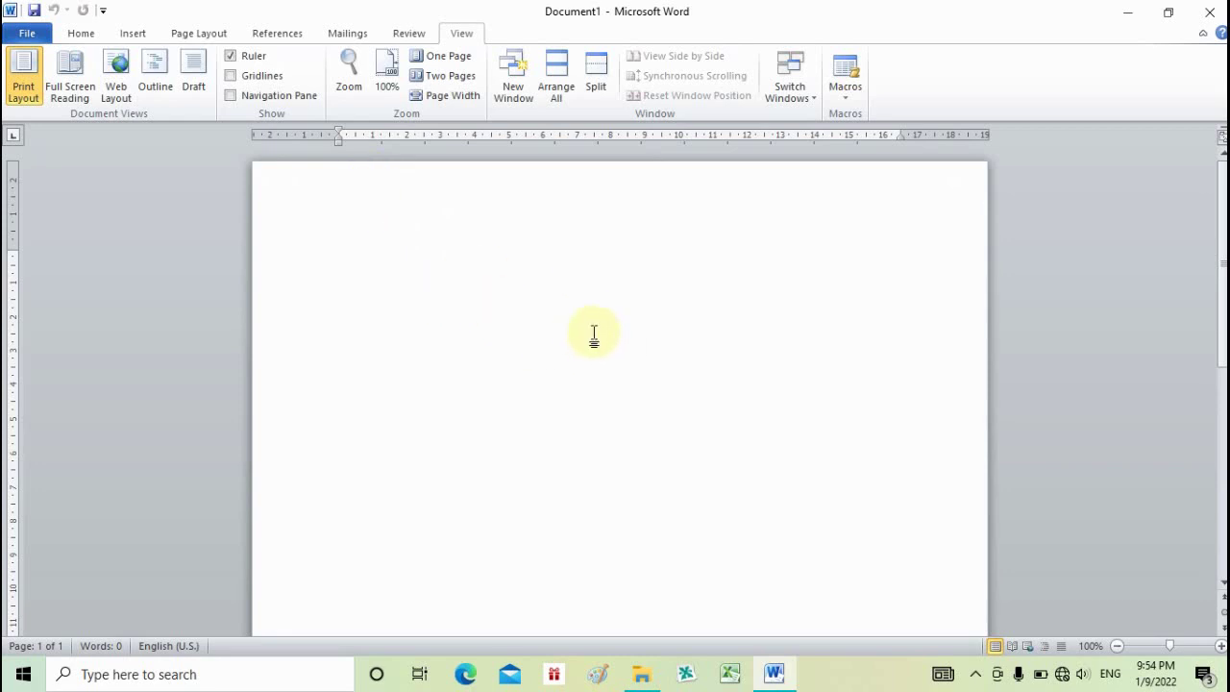
# Scroll the blank page down and back up, then switch the ribbon to the Home tab
pyautogui.scroll(-1, 630, 341)
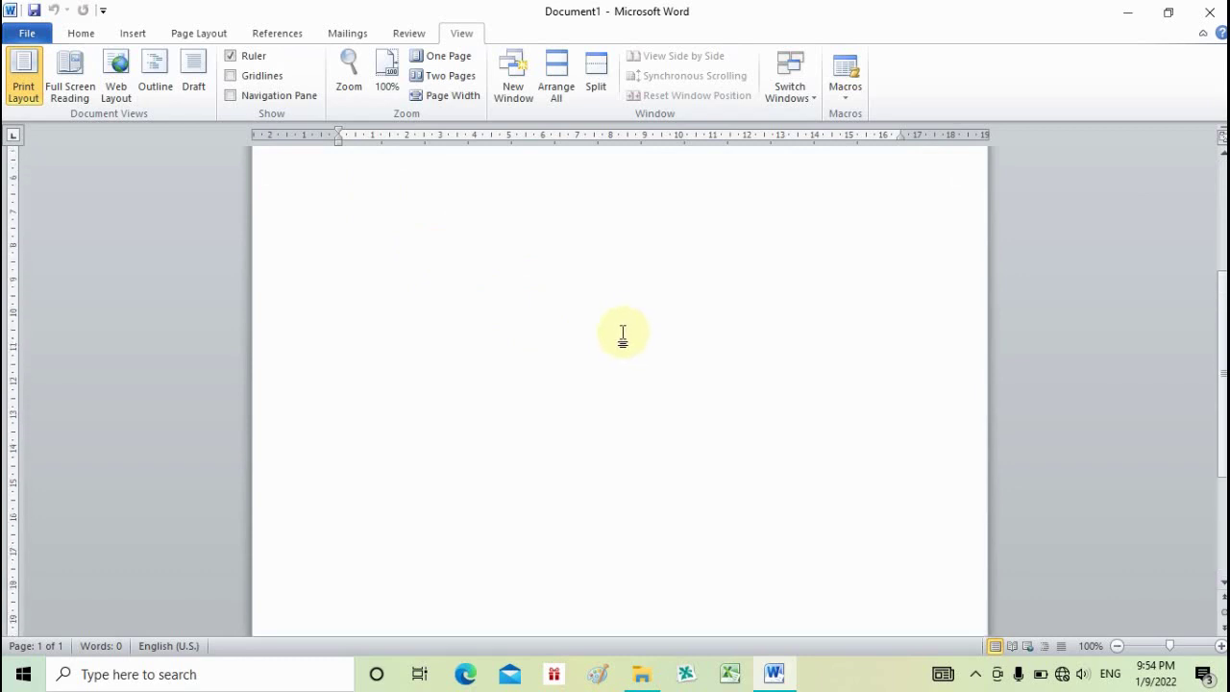
pyautogui.scroll(1, 622, 333)
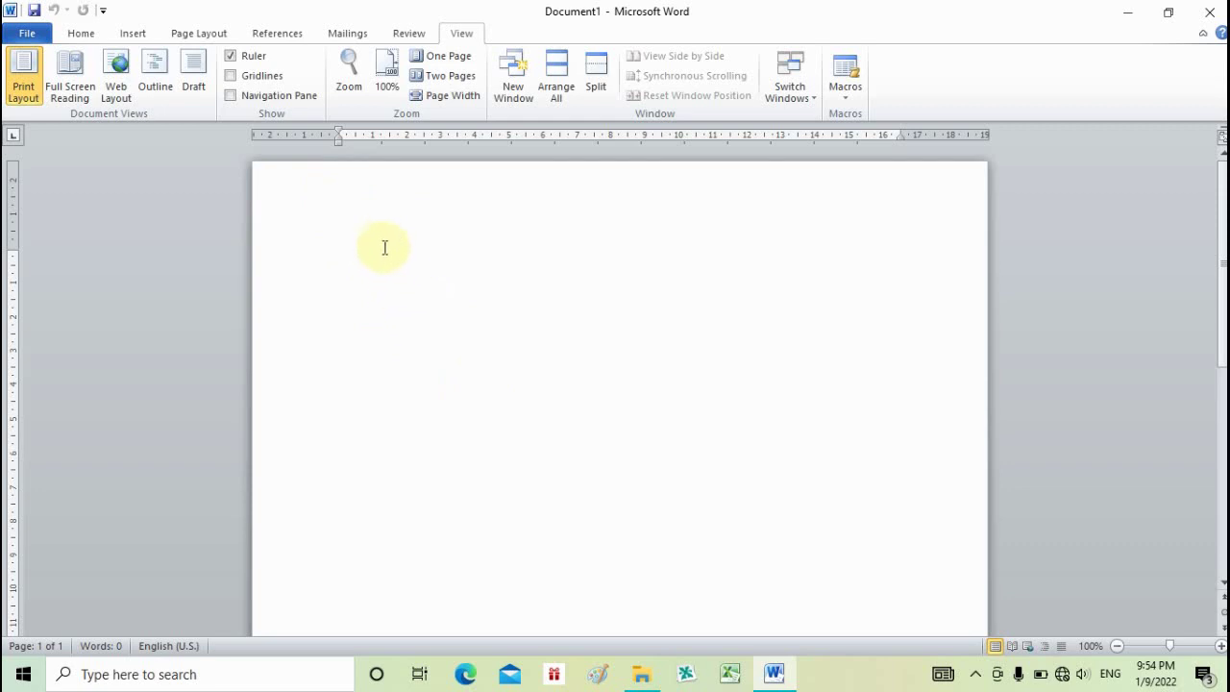
pyautogui.click(83, 40)
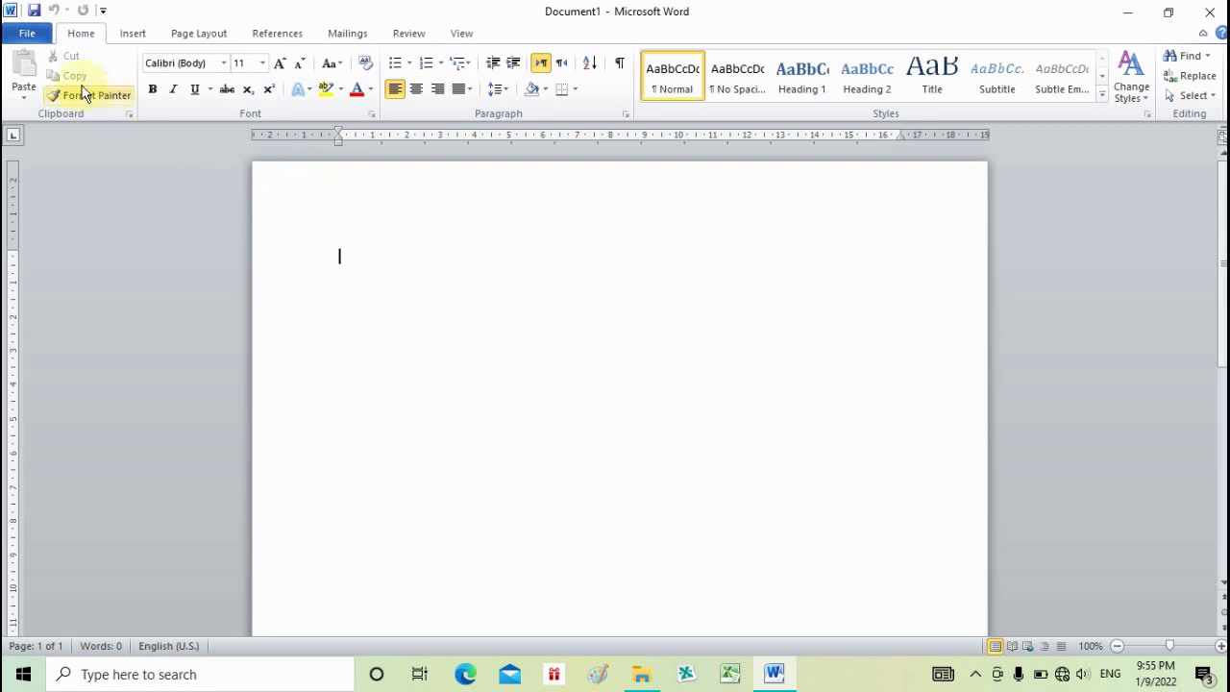
# Enable 'Show text boundaries' in Word Options > Advanced and confirm with OK
pyautogui.click(28, 34)
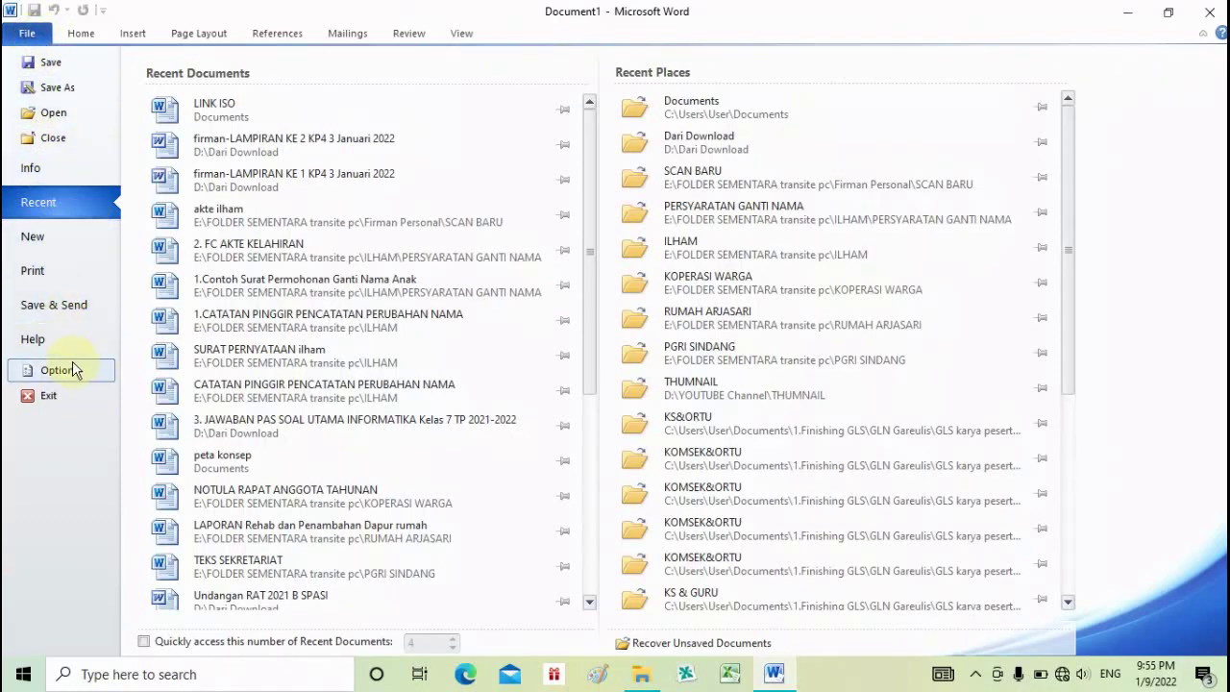
pyautogui.click(77, 372)
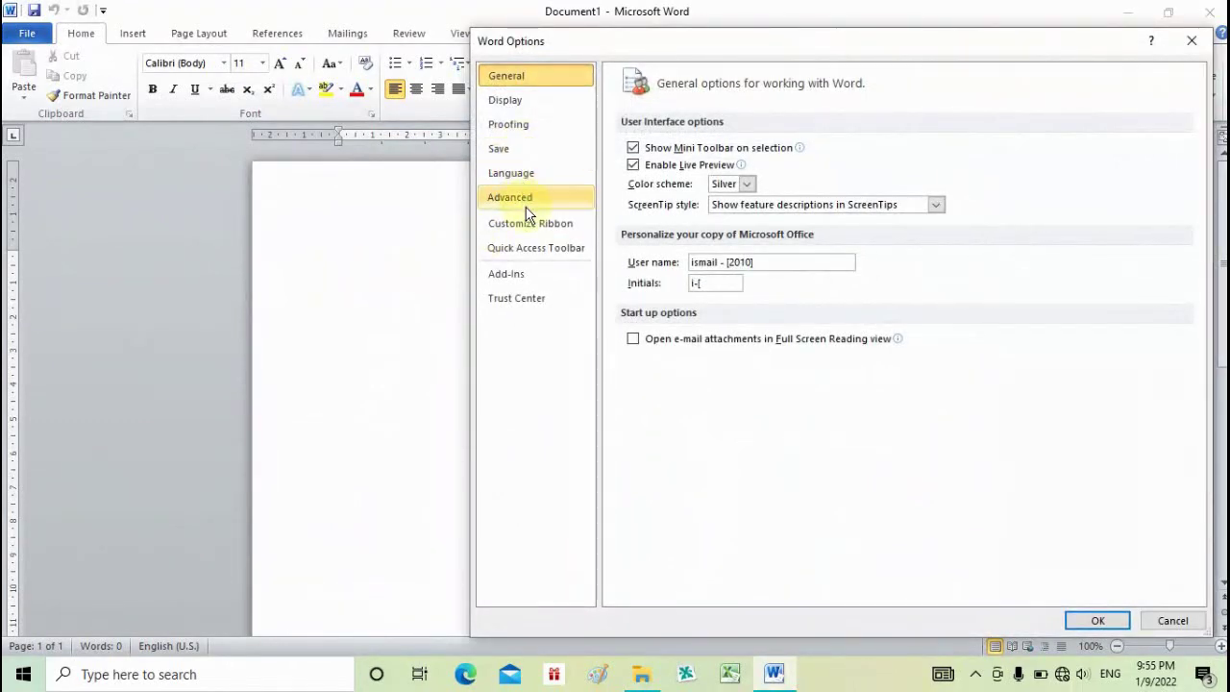
pyautogui.click(526, 196)
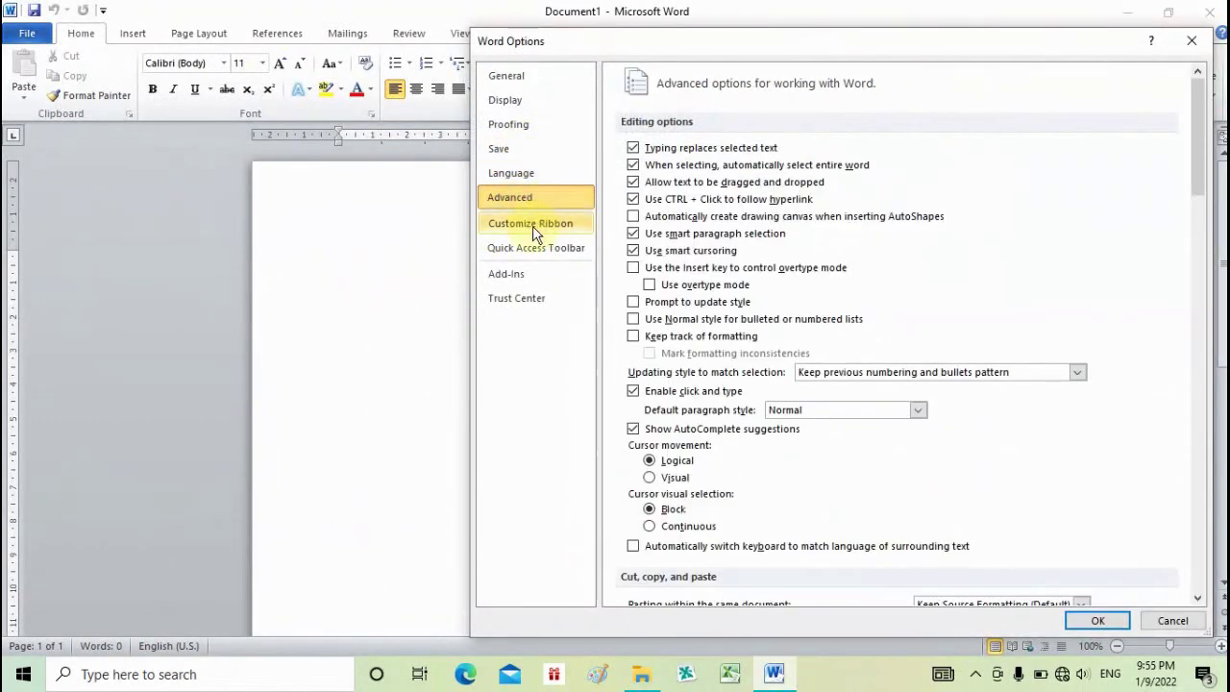
pyautogui.moveTo(794, 43); pyautogui.dragTo(626, 21)
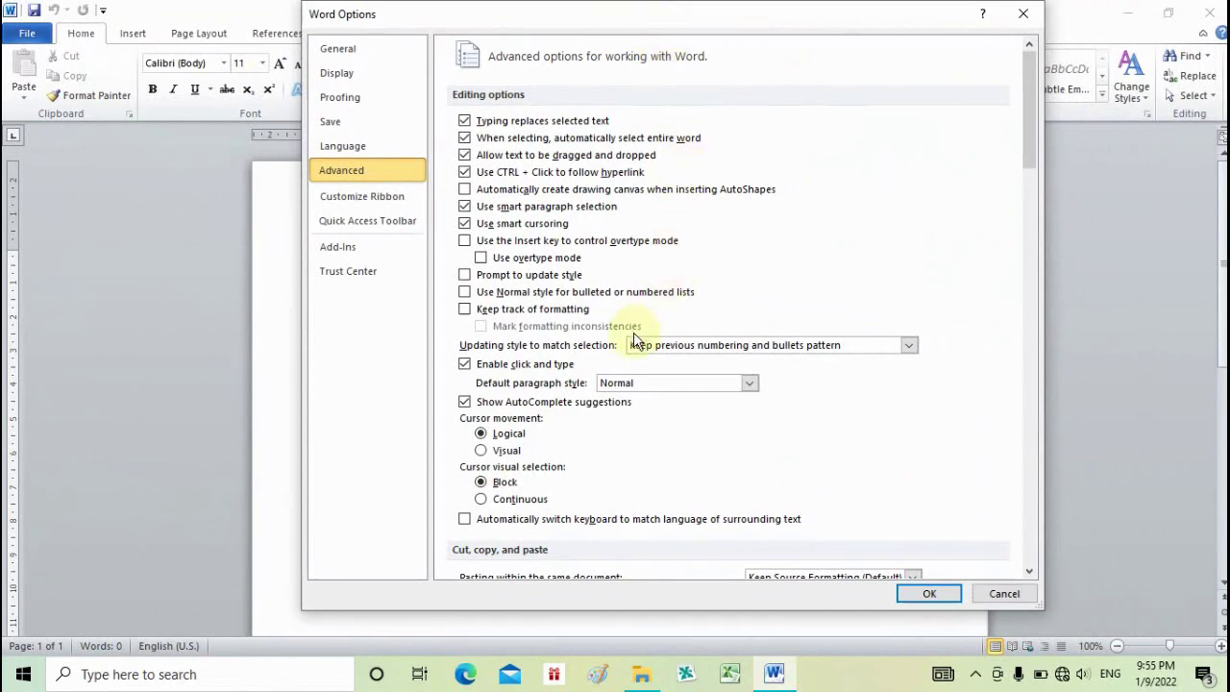
pyautogui.scroll(-8, 582, 213)
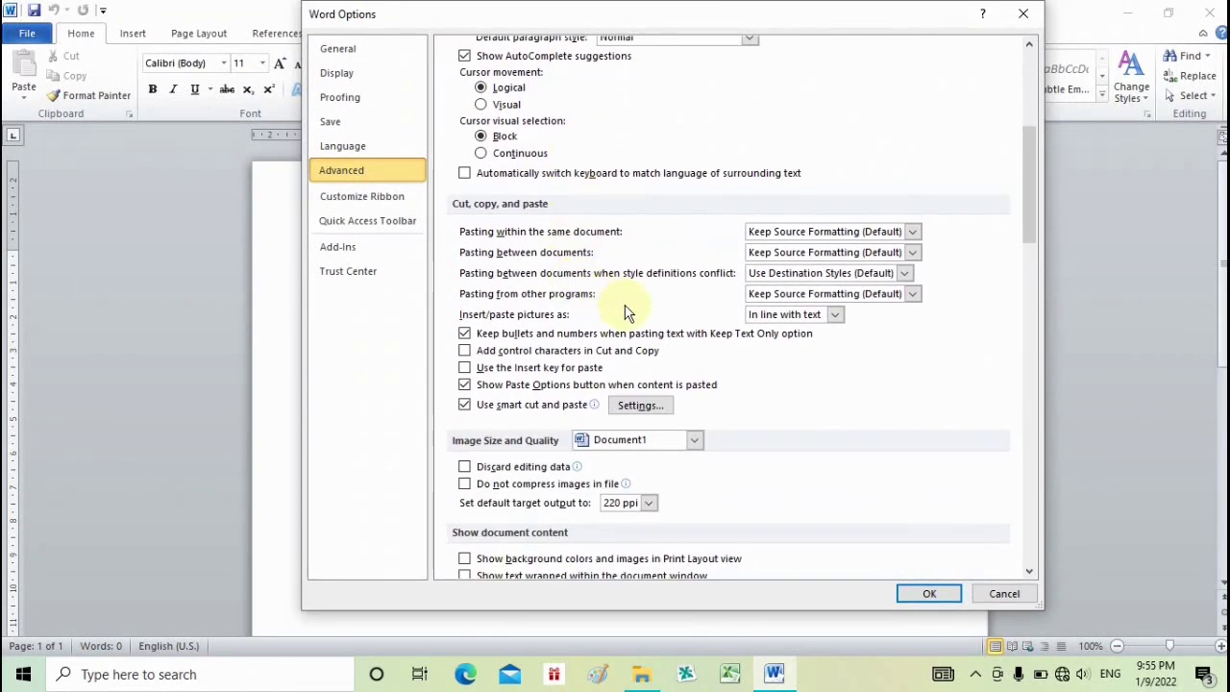
pyautogui.scroll(-5, 625, 310)
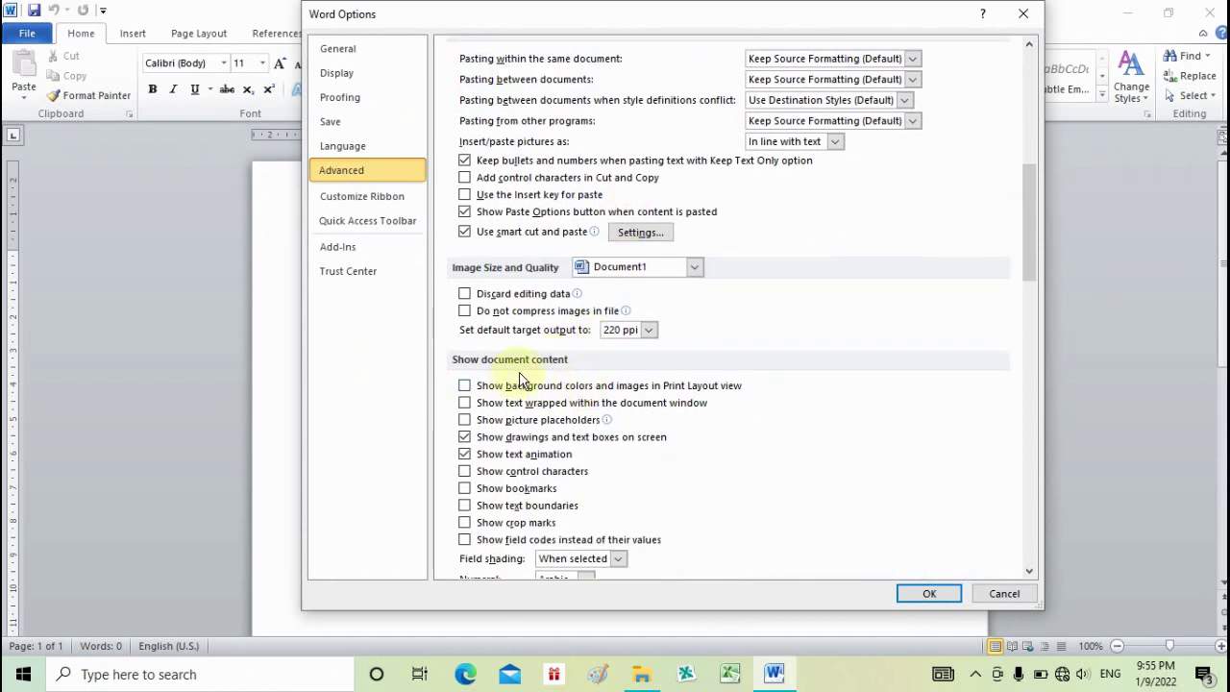
pyautogui.click(465, 506)
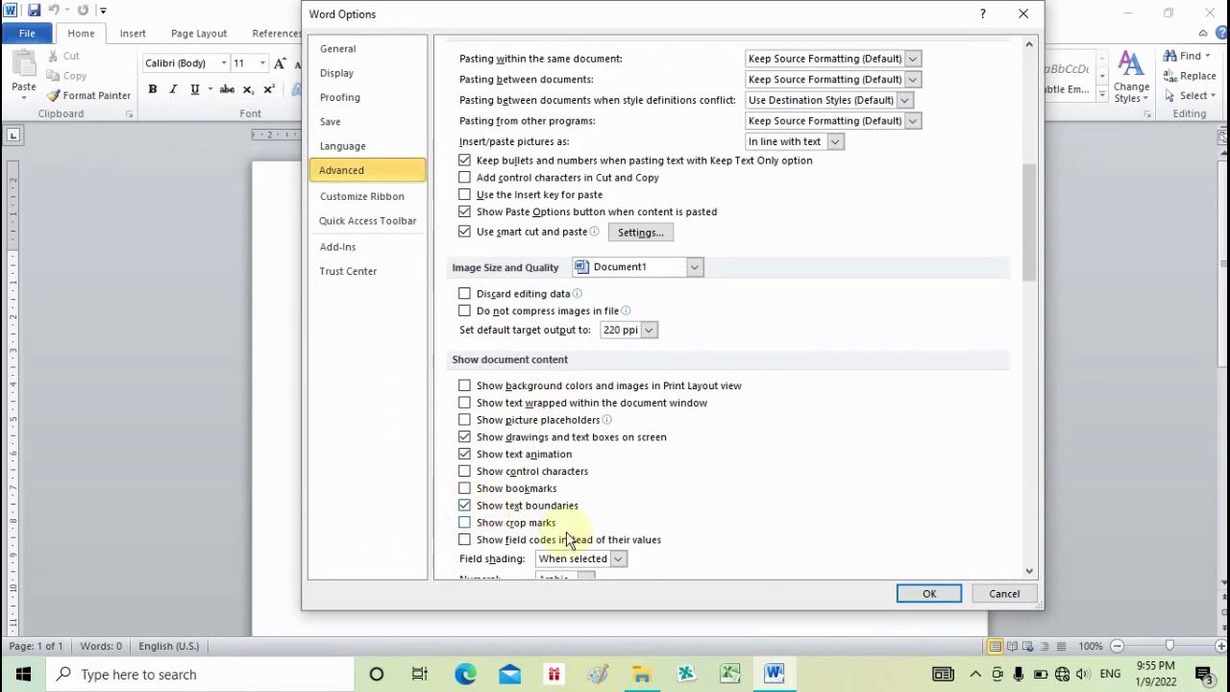
pyautogui.click(928, 594)
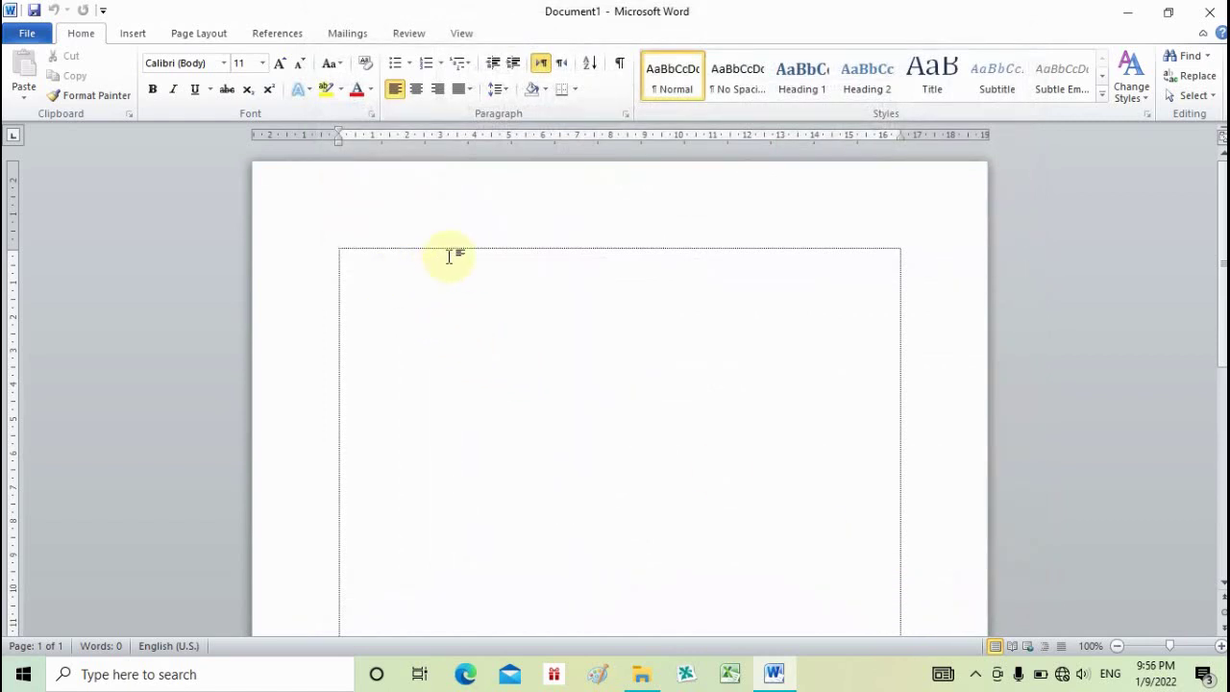
pyautogui.scroll(-1, 456, 256)
pyautogui.scroll(1, 457, 259)
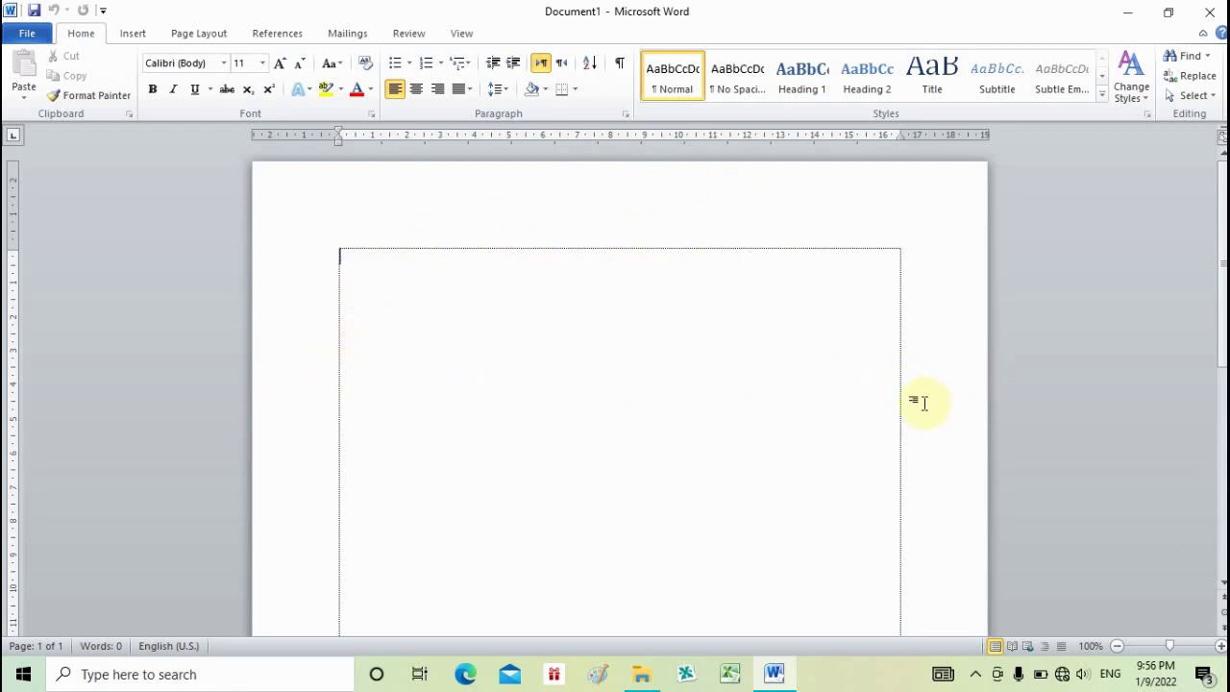
pyautogui.scroll(-5, 918, 401)
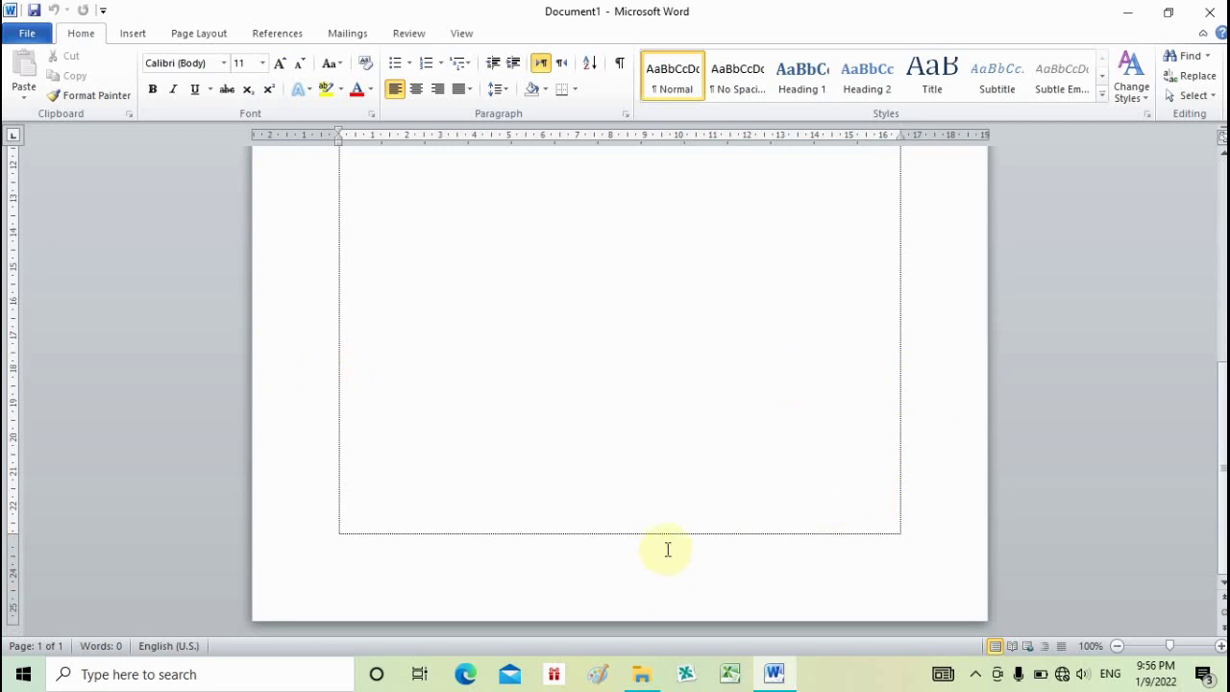
pyautogui.scroll(5, 673, 426)
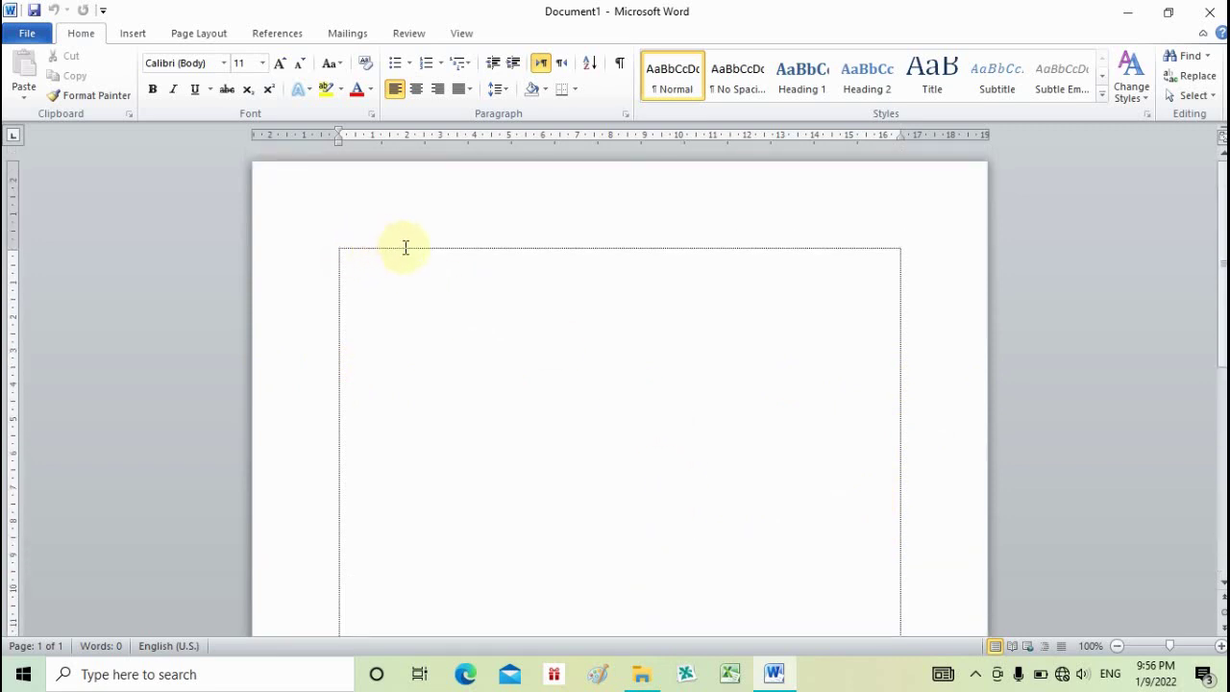
pyautogui.scroll(-5, 496, 303)
pyautogui.scroll(5, 497, 303)
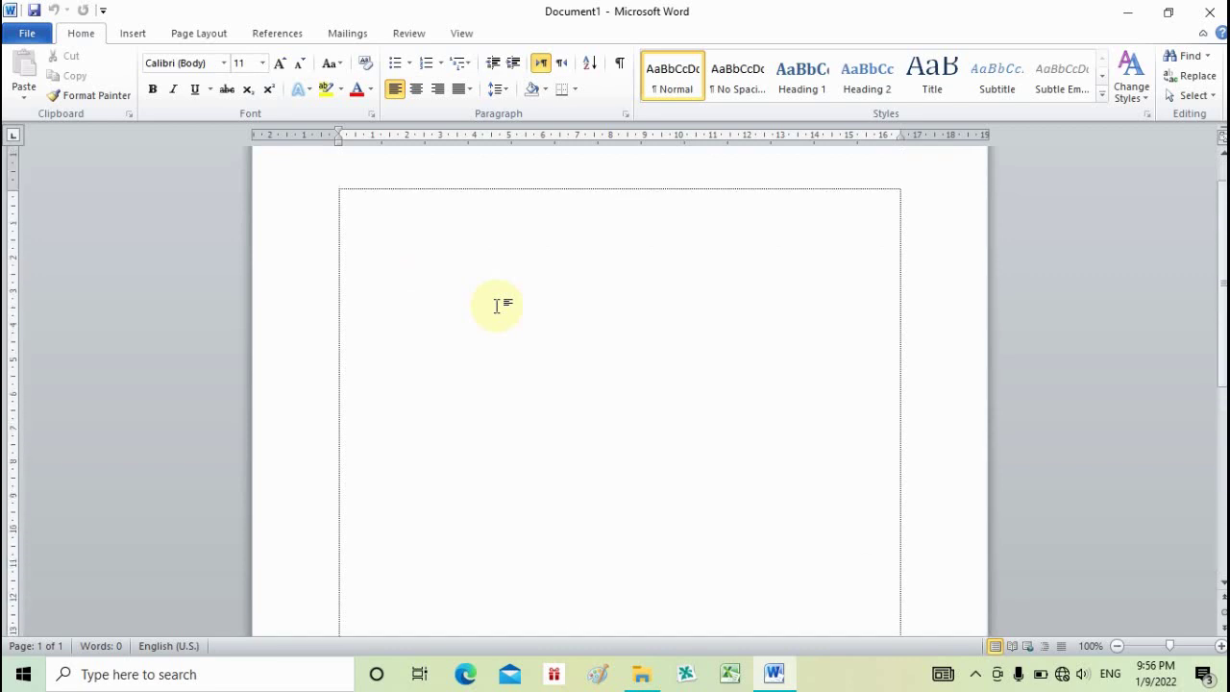
pyautogui.scroll(2, 497, 306)
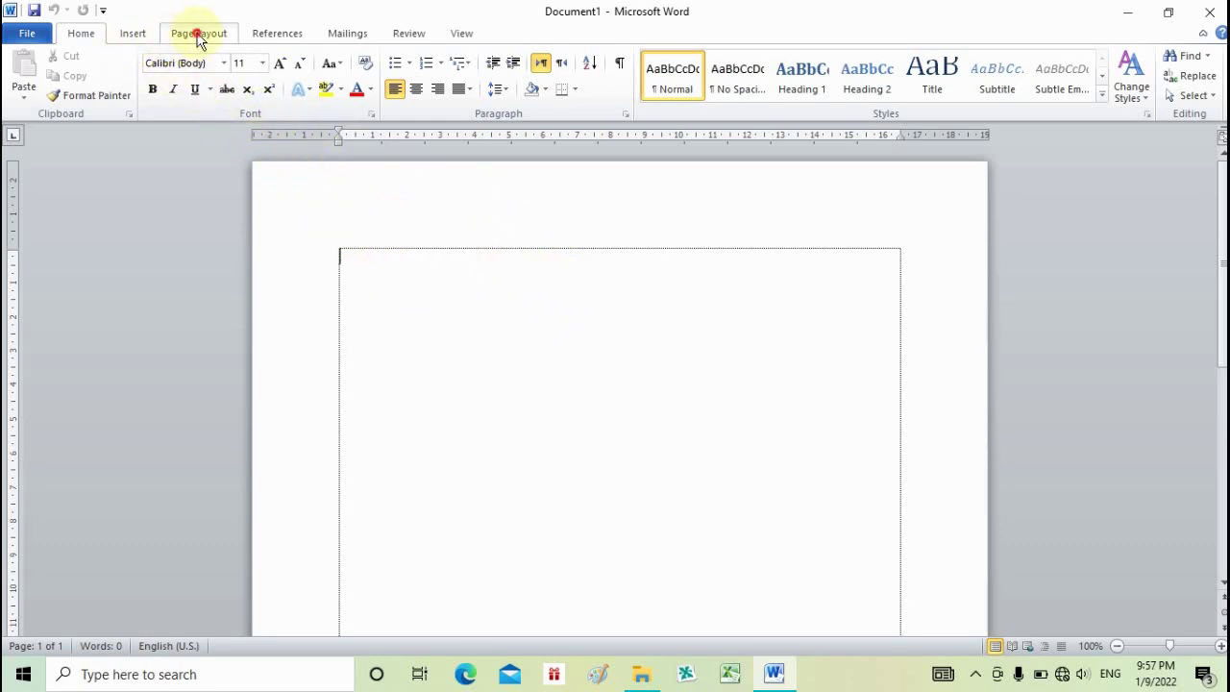
# Open Page Setup from Page Layout and look over its Paper and Margins settings
pyautogui.click(198, 37)
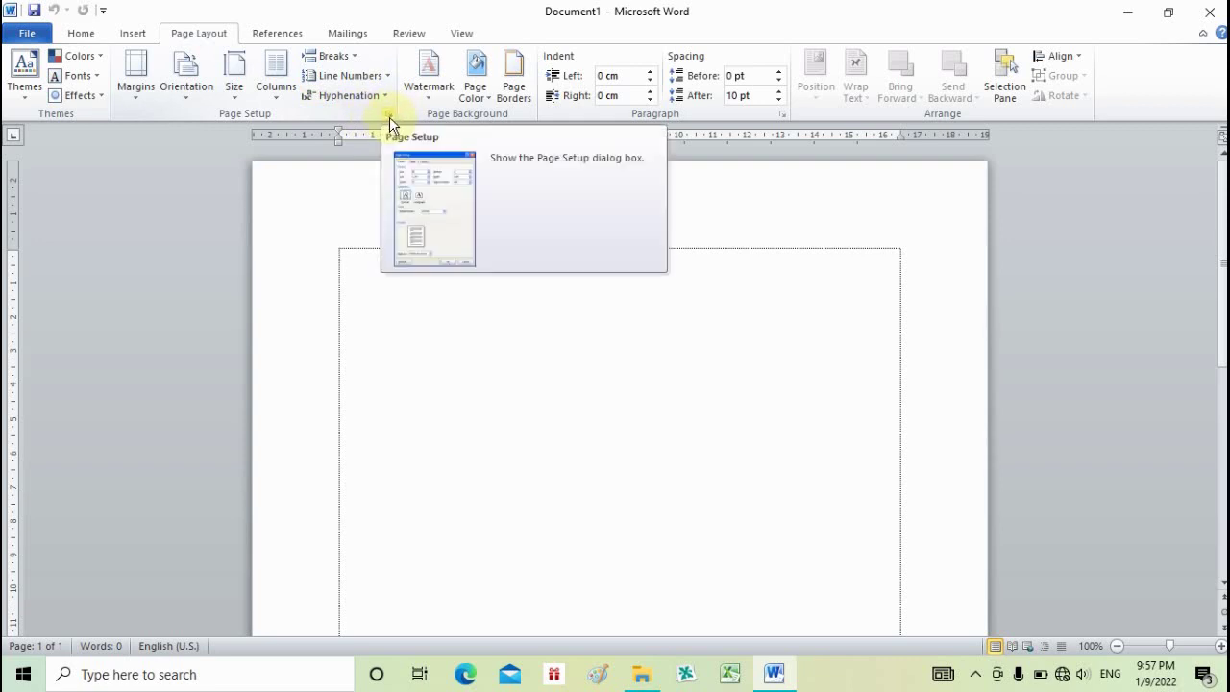
pyautogui.click(389, 116)
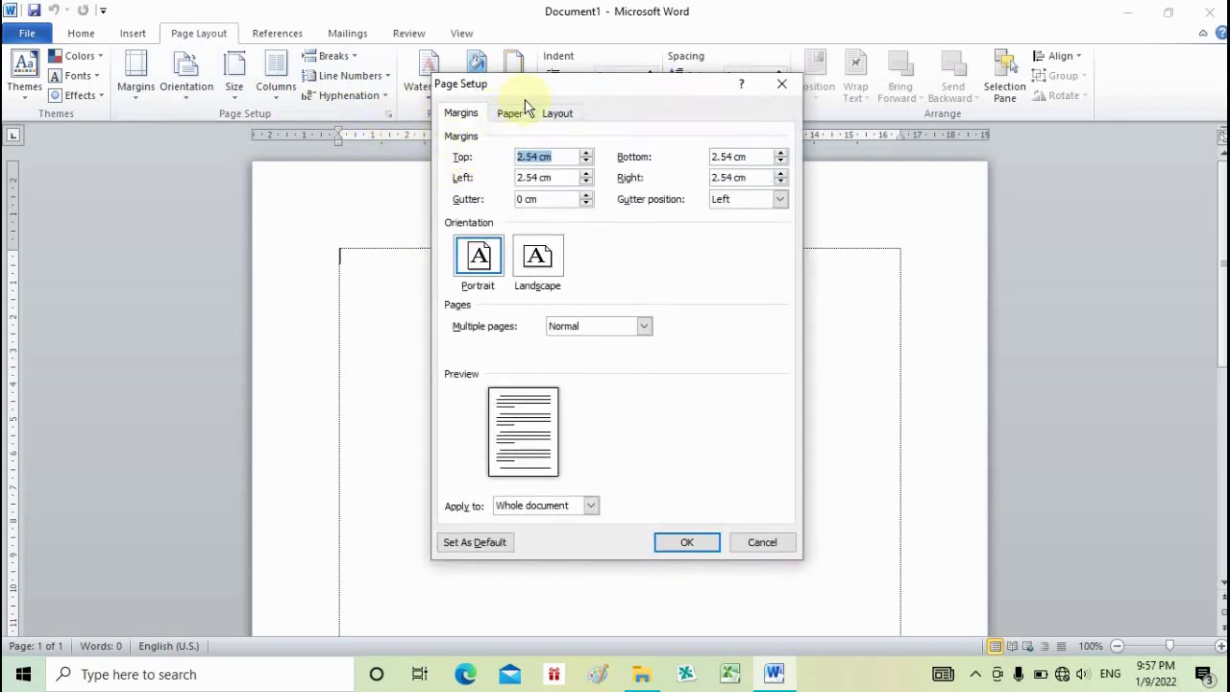
pyautogui.moveTo(534, 96); pyautogui.dragTo(555, 154)
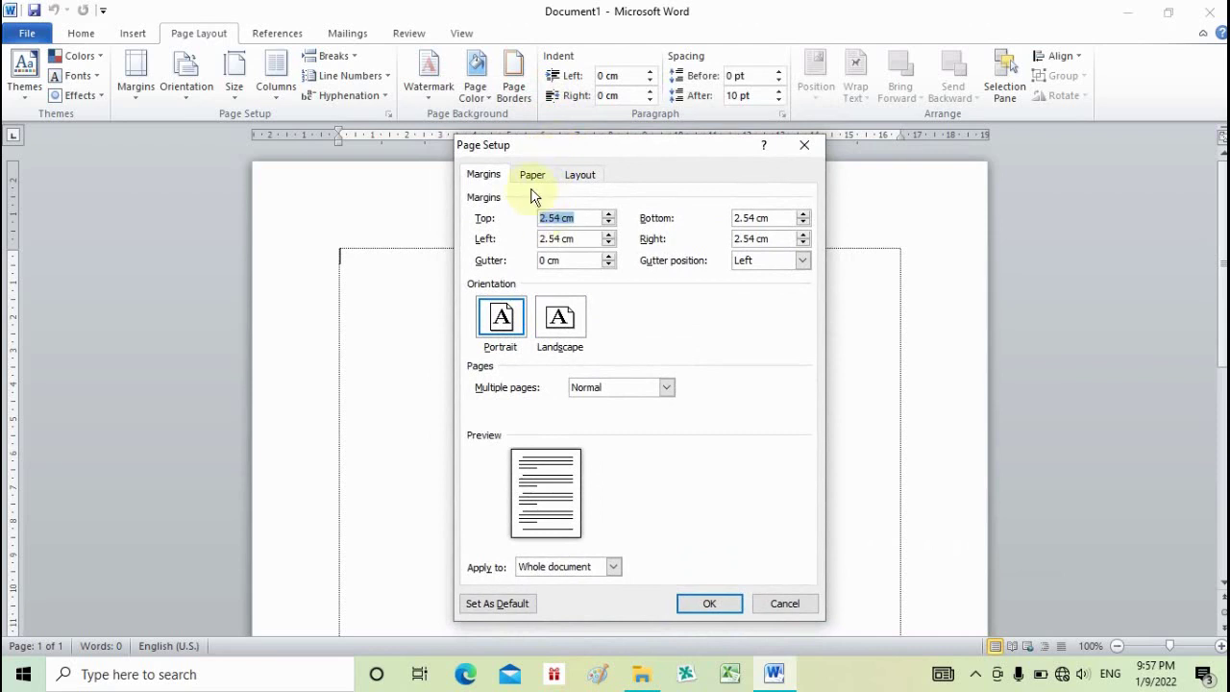
pyautogui.click(531, 178)
pyautogui.click(485, 178)
# Inspect the 2.54 cm top margin value, then cancel Page Setup without changes
pyautogui.click(562, 218)
pyautogui.click(564, 219)
pyautogui.click(569, 221)
pyautogui.moveTo(565, 218); pyautogui.dragTo(575, 218)
pyautogui.click(567, 219)
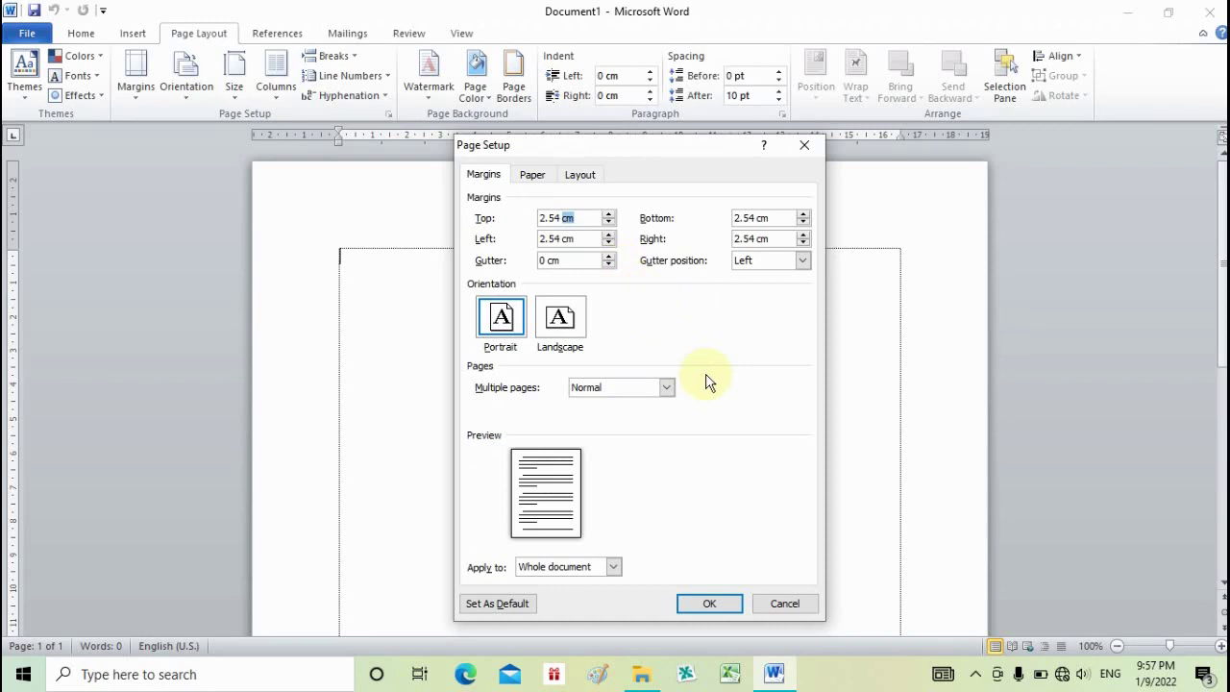
pyautogui.click(791, 603)
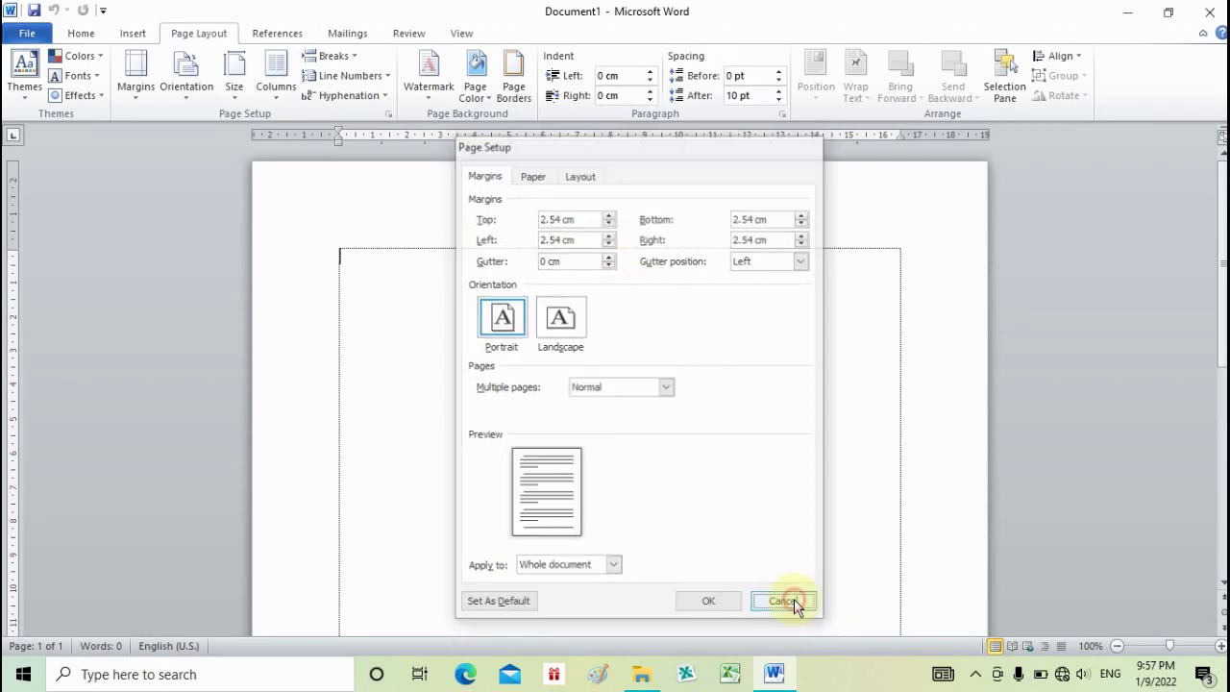
# In Word Options Advanced, keep 'Show measurements in units of' at Centimeters and confirm
pyautogui.click(27, 33)
pyautogui.click(78, 366)
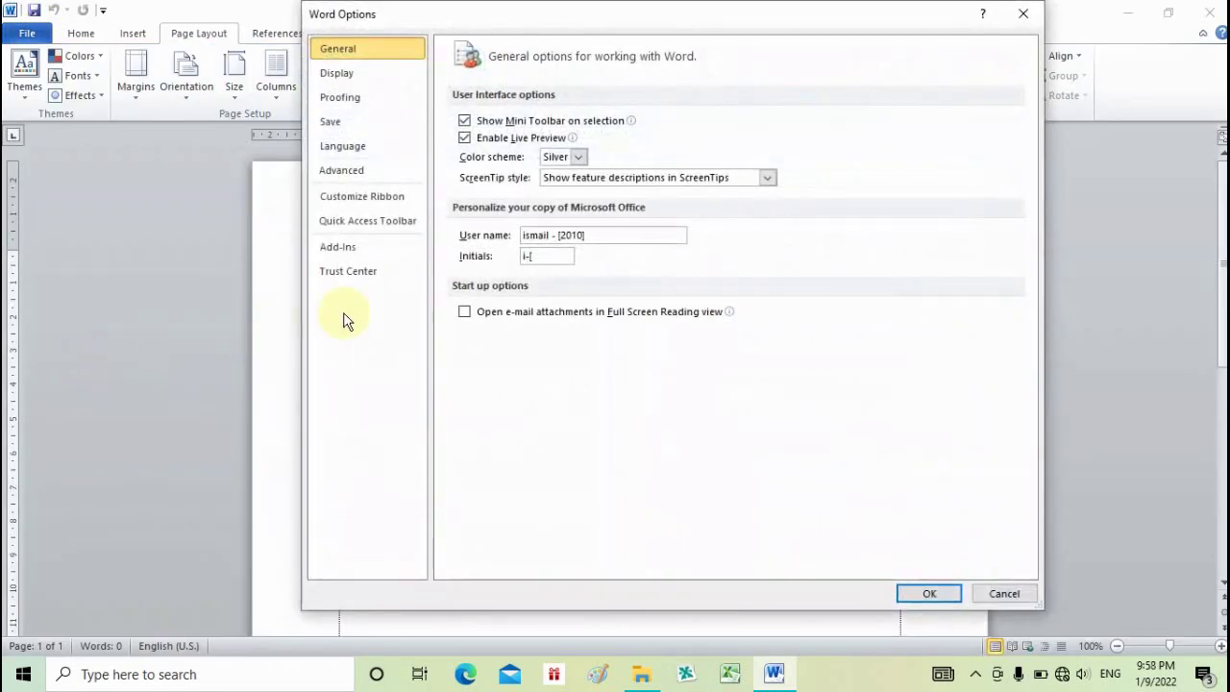
pyautogui.click(375, 172)
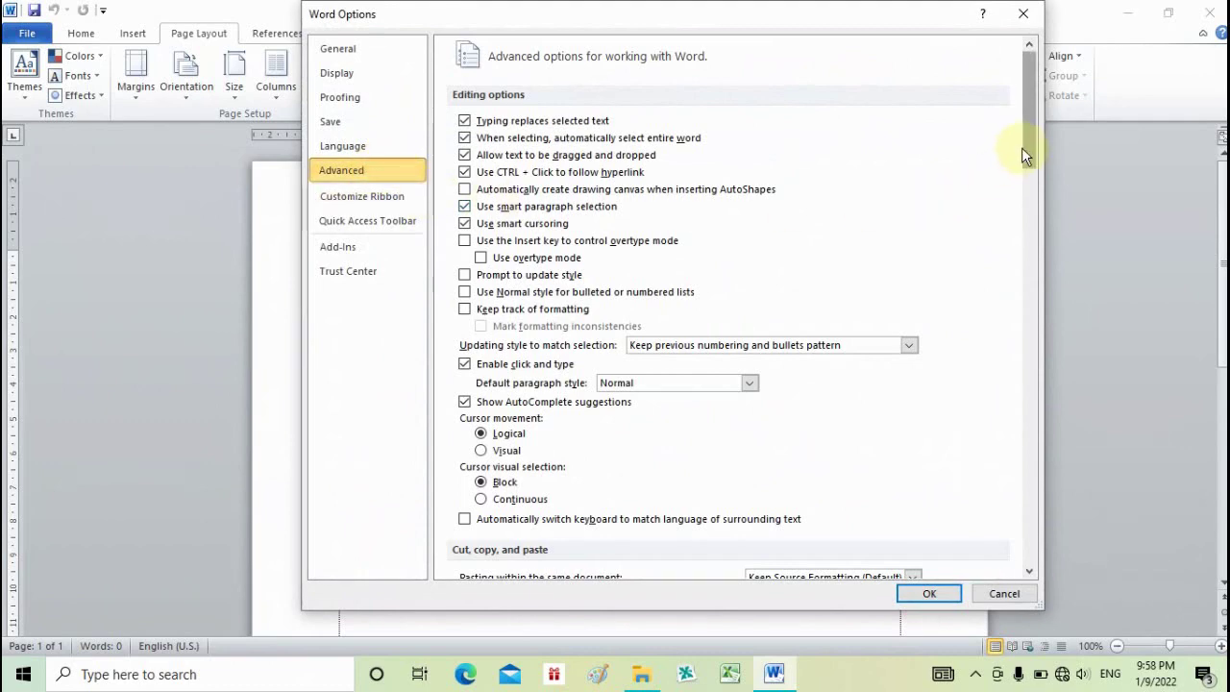
pyautogui.moveTo(1028, 149); pyautogui.dragTo(1038, 384)
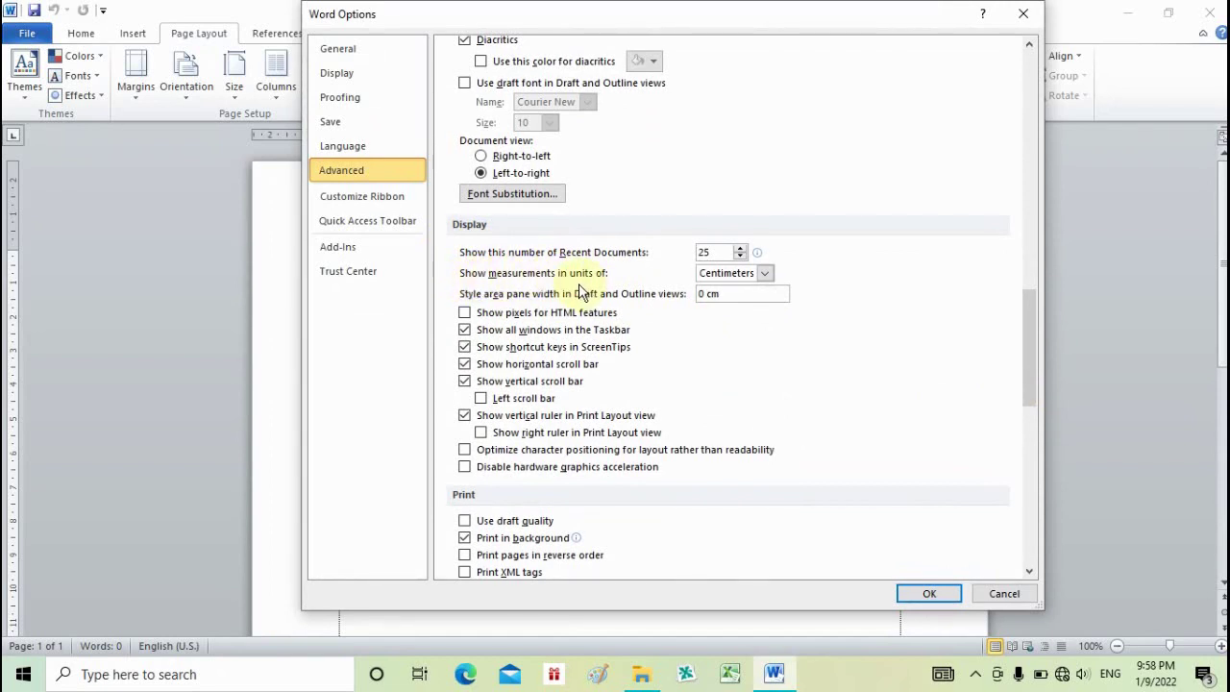
pyautogui.click(767, 275)
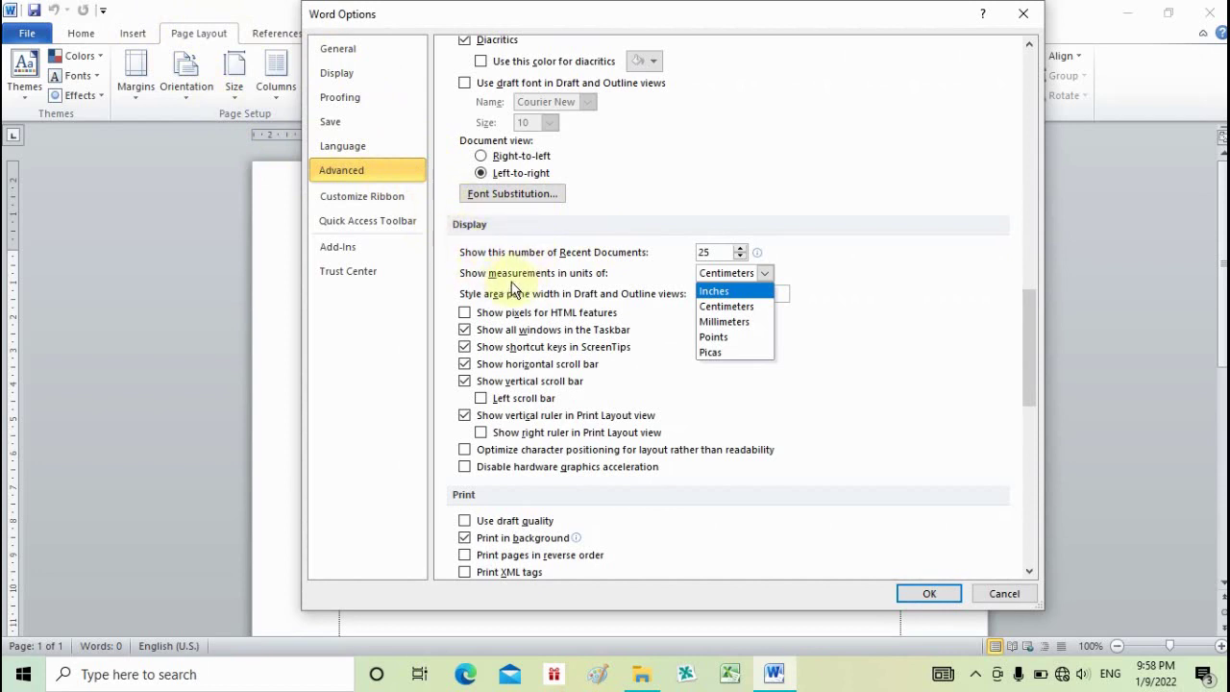
pyautogui.click(745, 308)
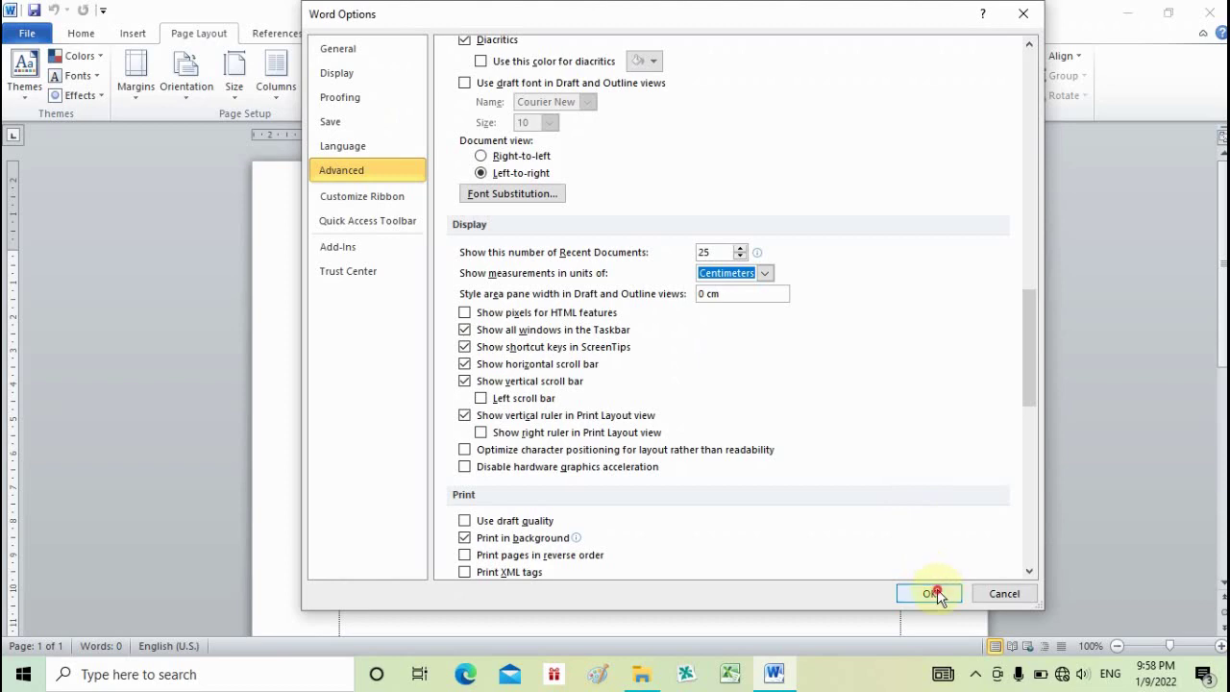
pyautogui.click(932, 594)
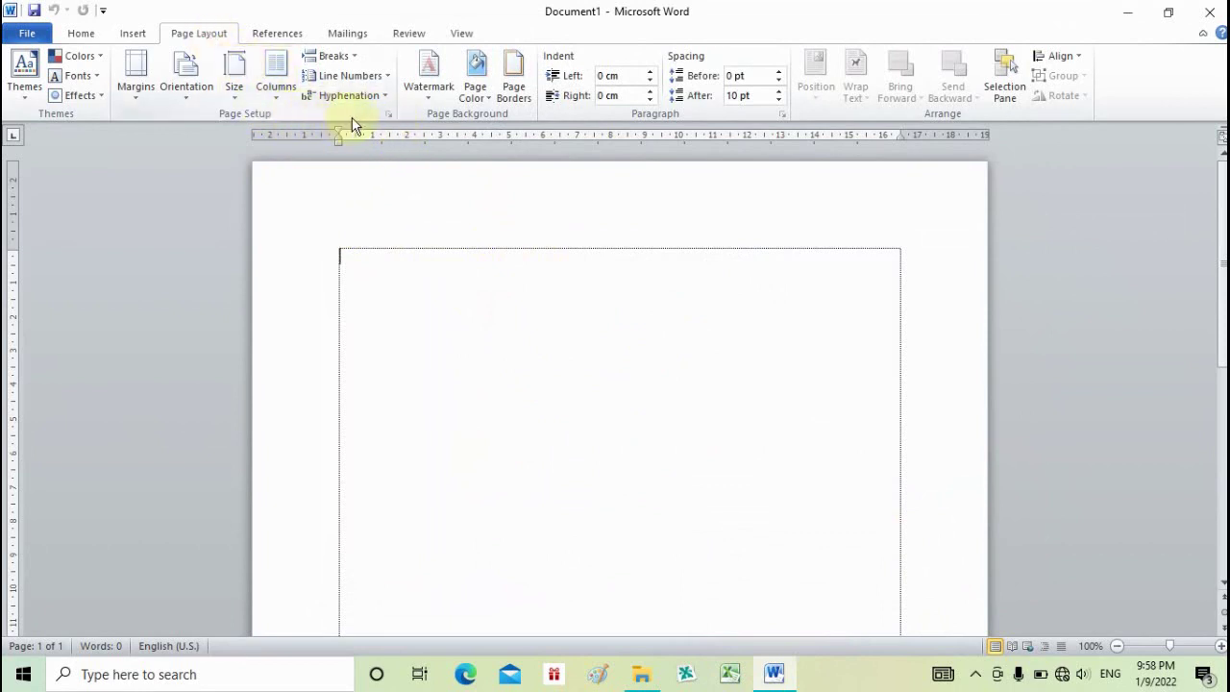
# Open Page Setup and raise the top margin to 4 cm
pyautogui.click(388, 114)
pyautogui.moveTo(563, 144); pyautogui.dragTo(658, 140)
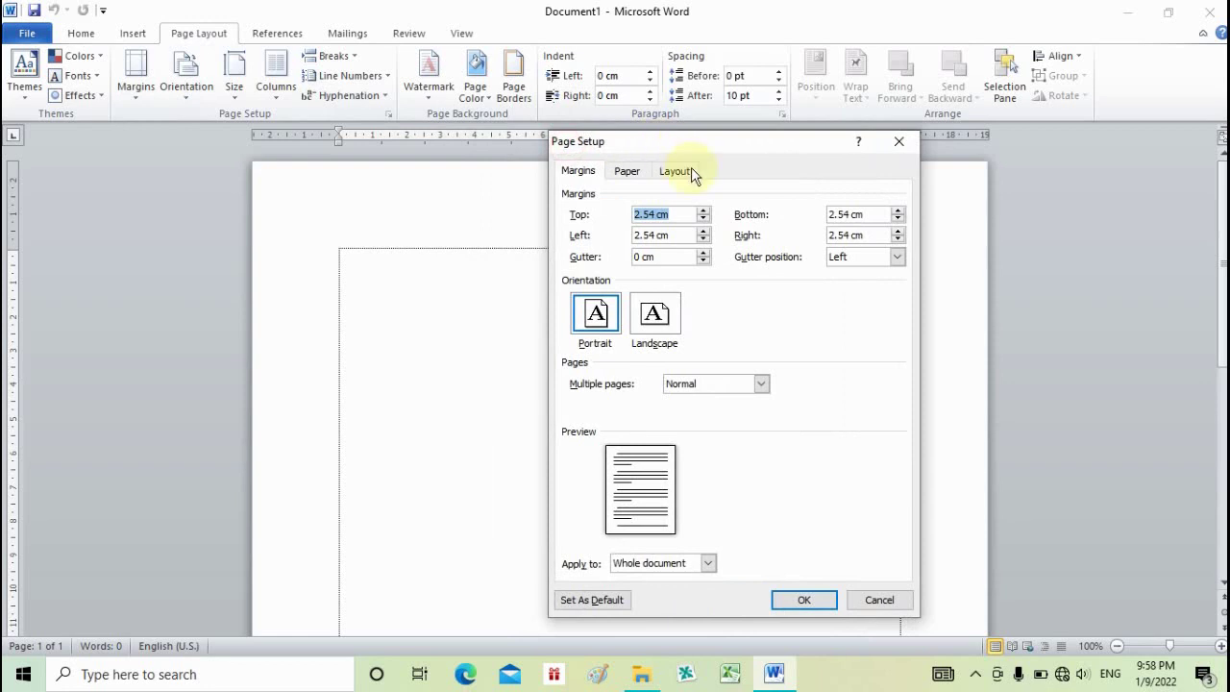
pyautogui.click(640, 216)
pyautogui.click(704, 210)
pyautogui.click(705, 210)
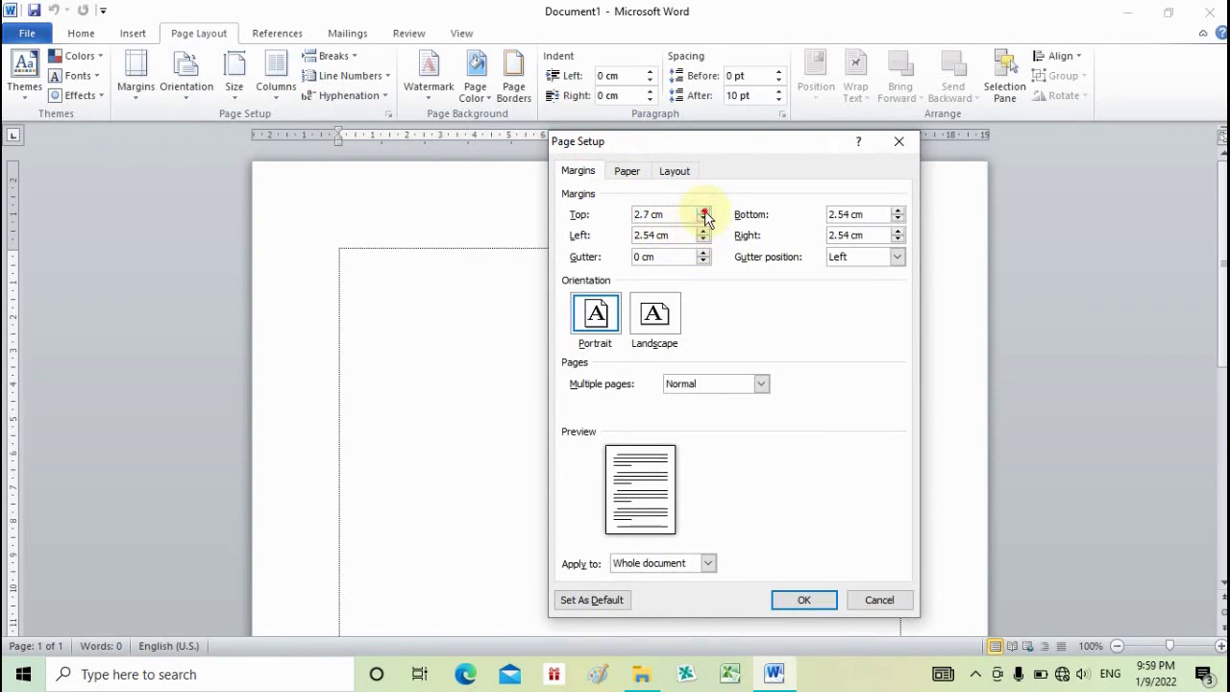
pyautogui.click(704, 210)
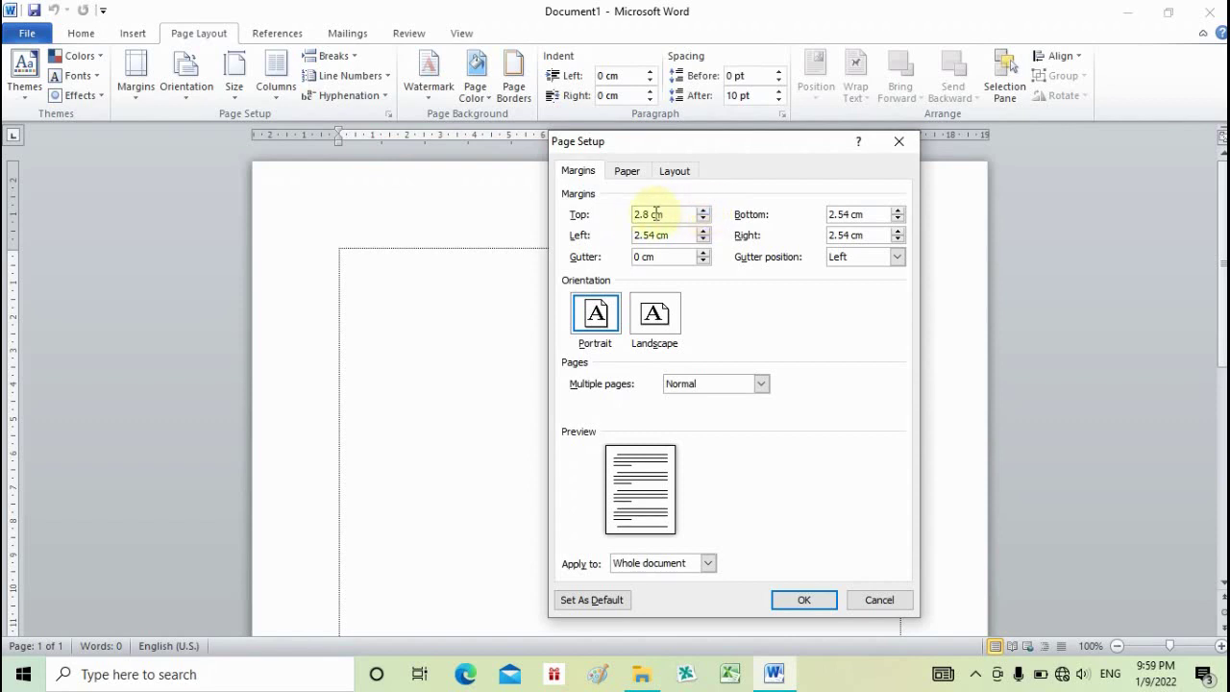
pyautogui.click(703, 210)
pyautogui.click(704, 211)
pyautogui.click(704, 210)
pyautogui.click(703, 210)
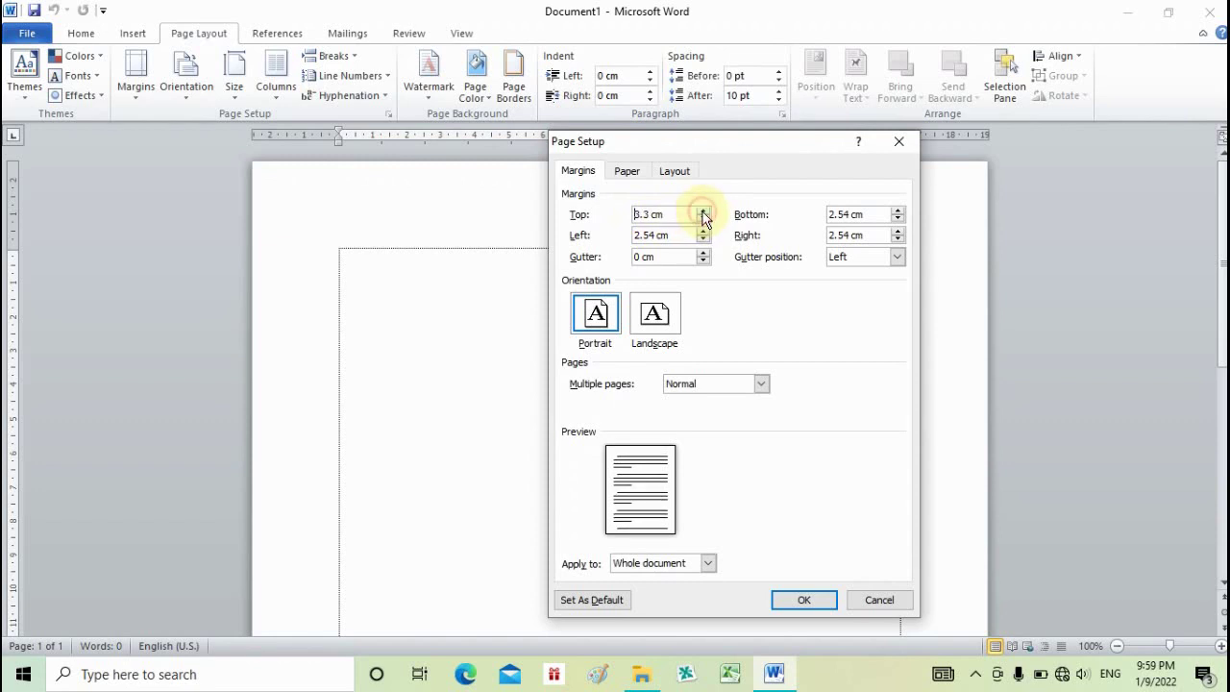
pyautogui.click(703, 211)
pyautogui.click(703, 211)
pyautogui.click(704, 211)
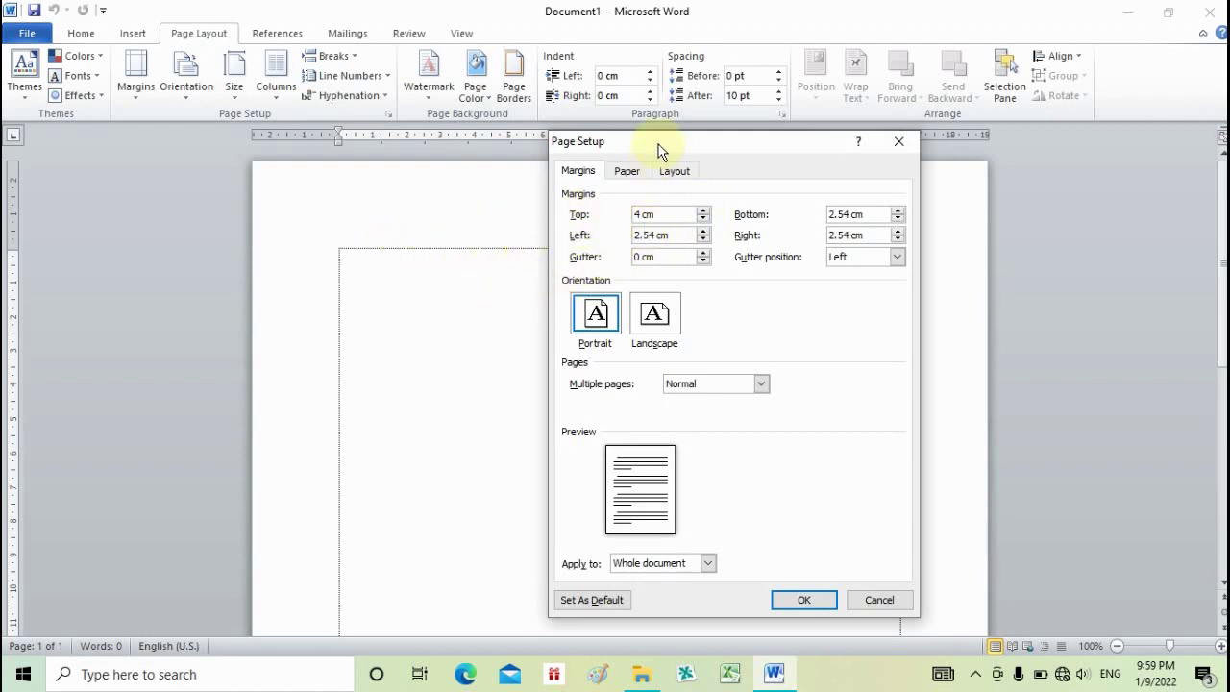
# Raise the left margin to 4 cm
pyautogui.moveTo(658, 144); pyautogui.dragTo(798, 267)
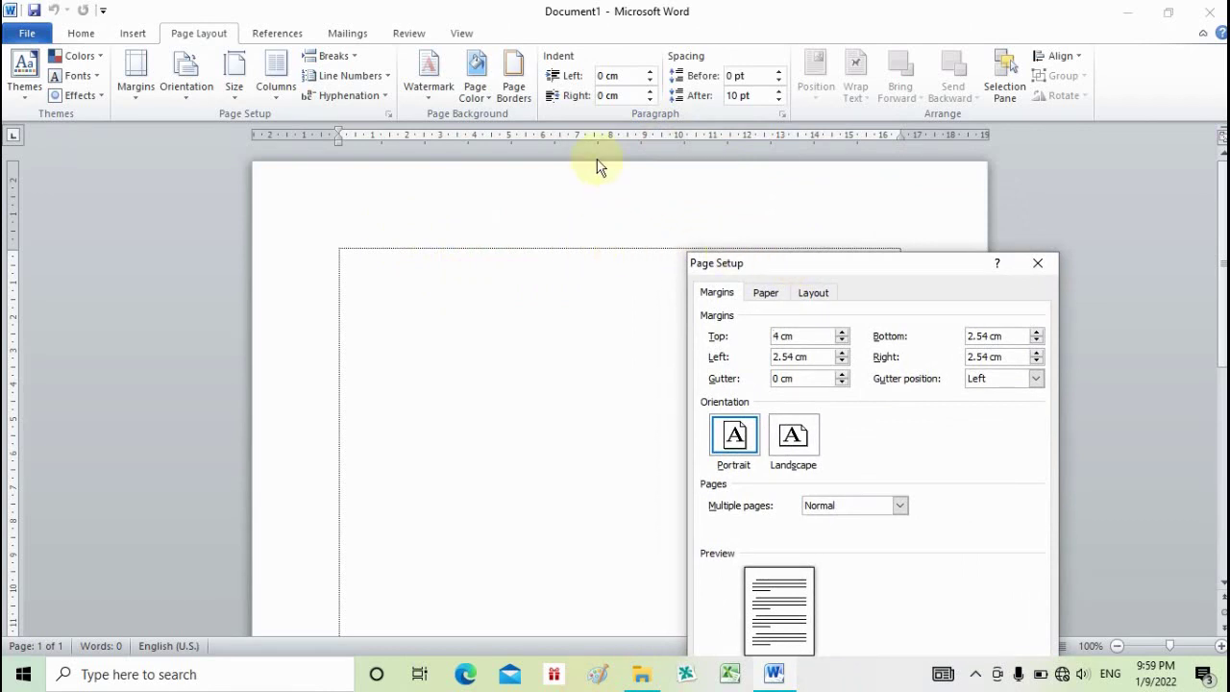
pyautogui.moveTo(824, 266); pyautogui.dragTo(701, 175)
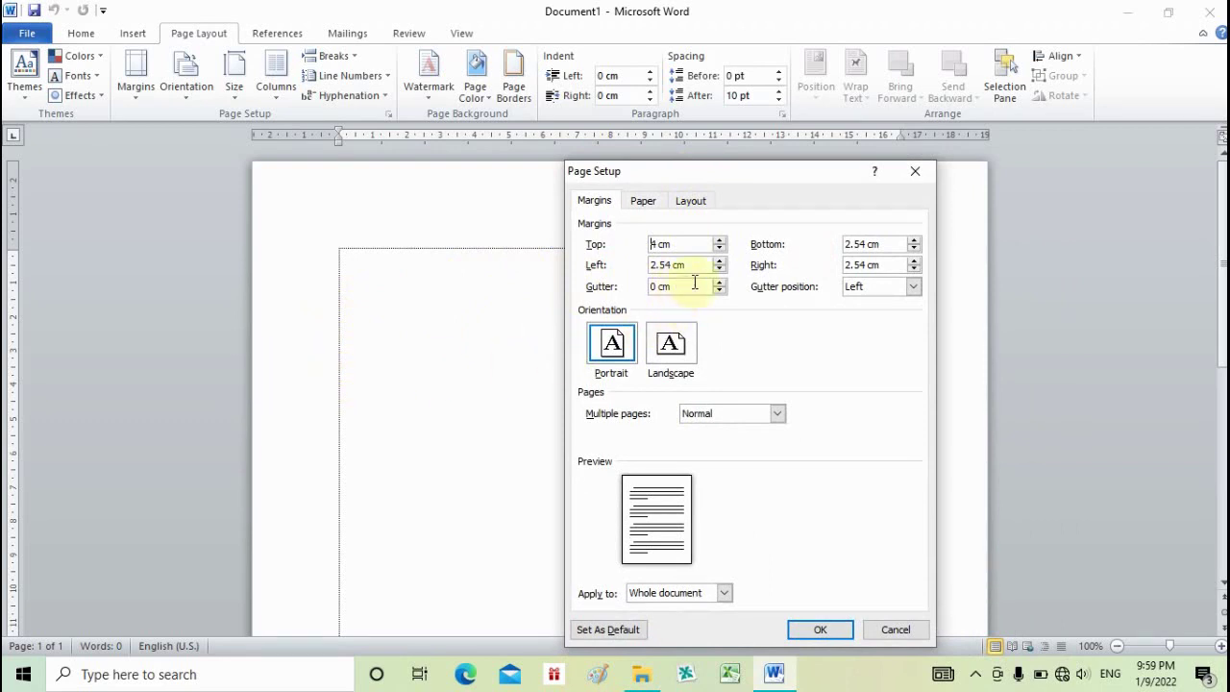
pyautogui.click(719, 263)
pyautogui.click(718, 263)
pyautogui.click(718, 263)
pyautogui.click(719, 262)
pyautogui.click(718, 262)
pyautogui.click(719, 262)
pyautogui.click(719, 263)
pyautogui.click(718, 262)
pyautogui.click(718, 263)
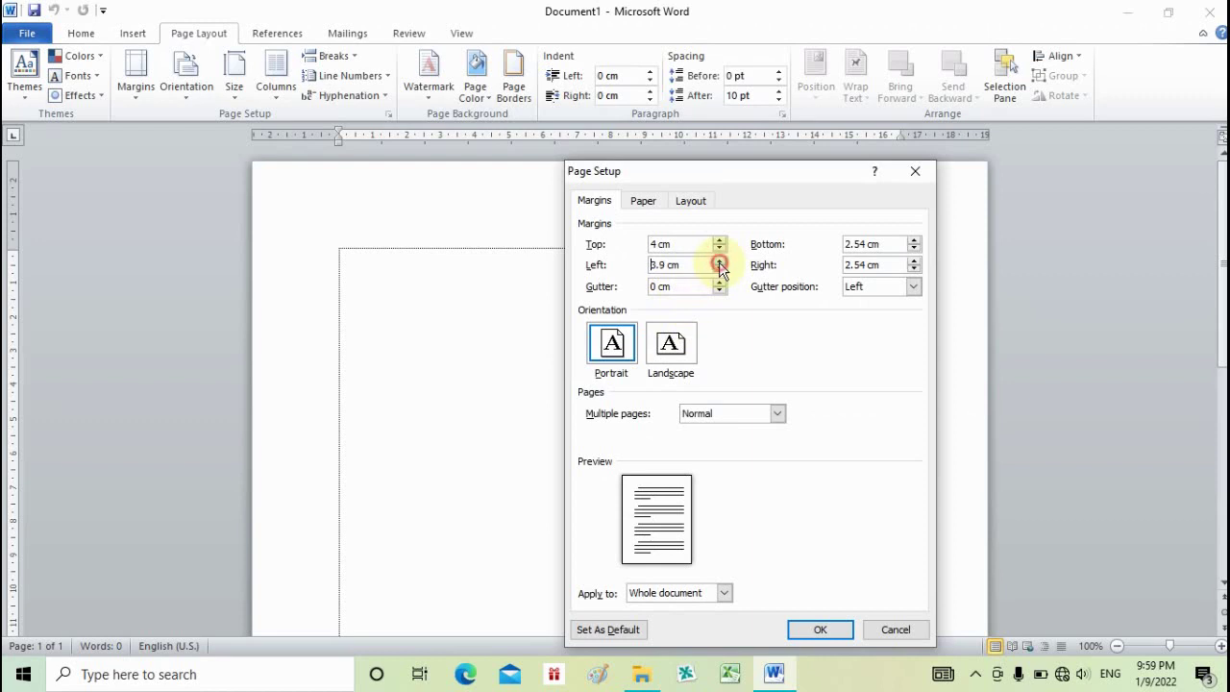
pyautogui.click(719, 263)
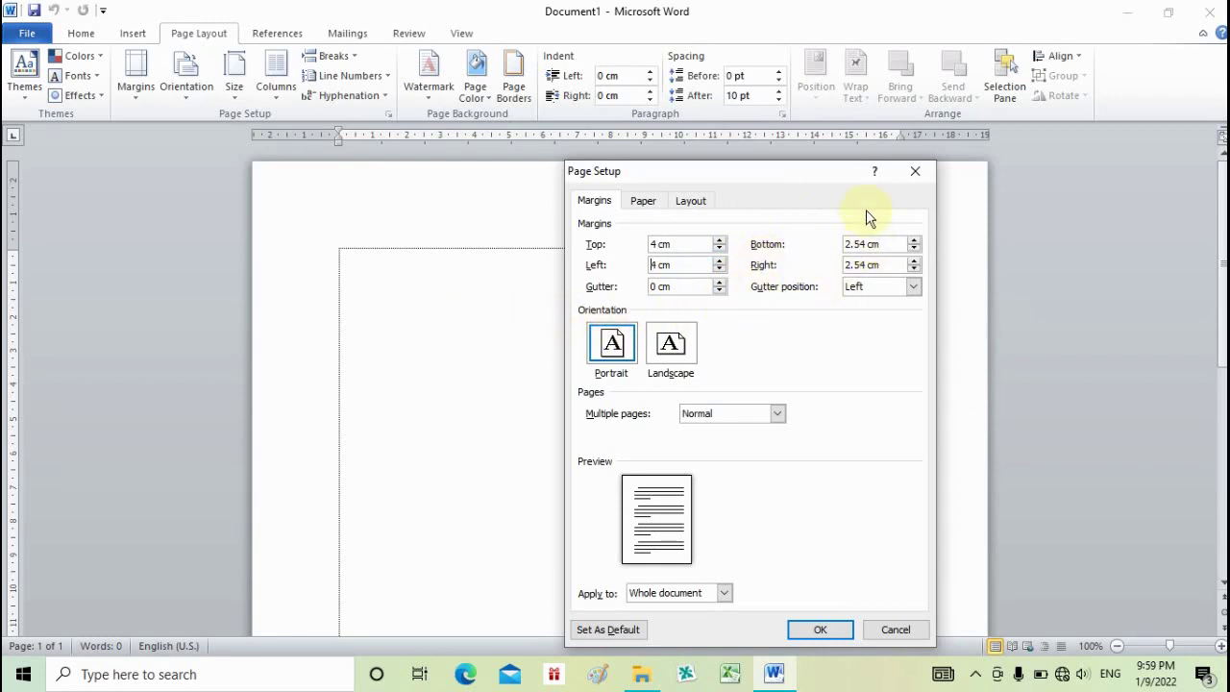
# Set the bottom and right margins to 3 cm and apply the new margins
pyautogui.moveTo(823, 177); pyautogui.dragTo(541, 171)
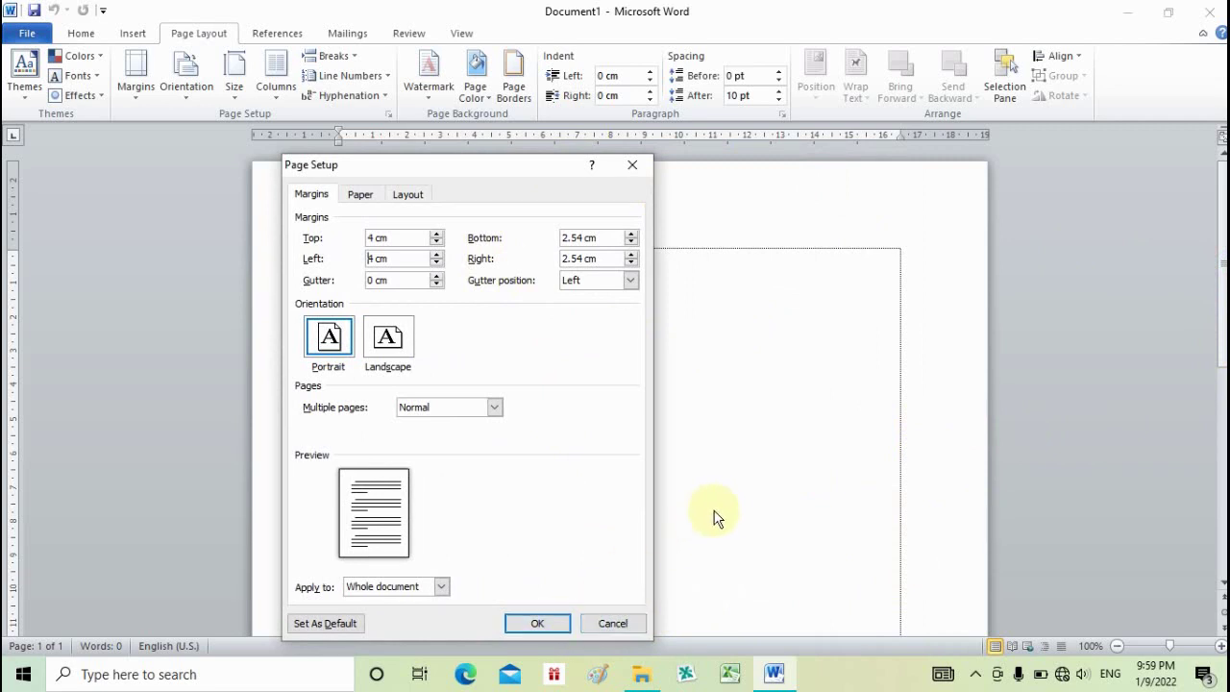
pyautogui.click(631, 234)
pyautogui.click(631, 233)
pyautogui.click(631, 233)
pyautogui.click(631, 233)
pyautogui.click(632, 243)
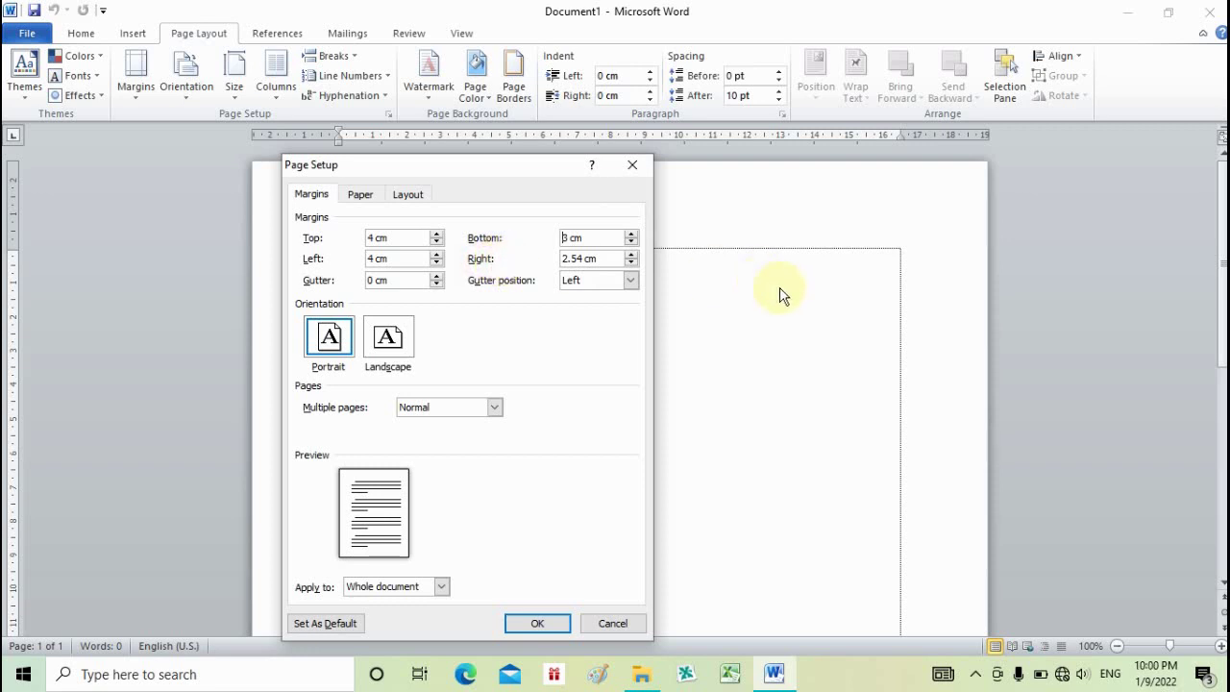
pyautogui.click(631, 255)
pyautogui.click(632, 255)
pyautogui.click(631, 255)
pyautogui.click(631, 255)
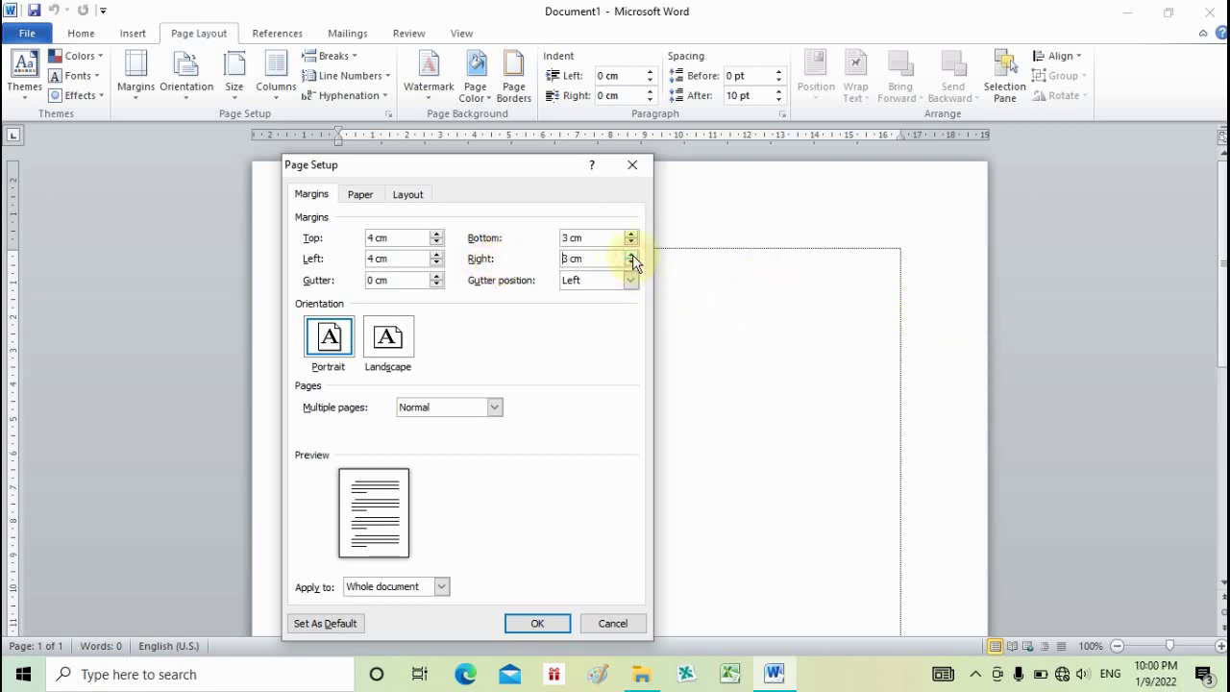
pyautogui.moveTo(511, 168); pyautogui.dragTo(706, 127)
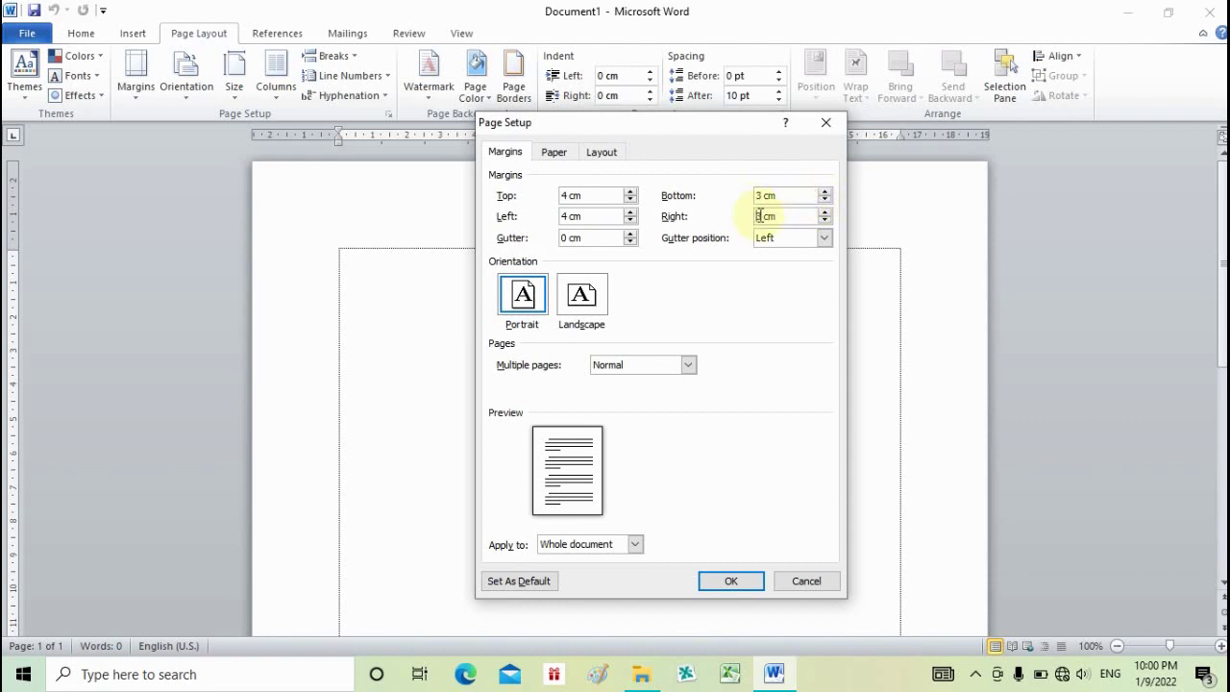
pyautogui.click(766, 220)
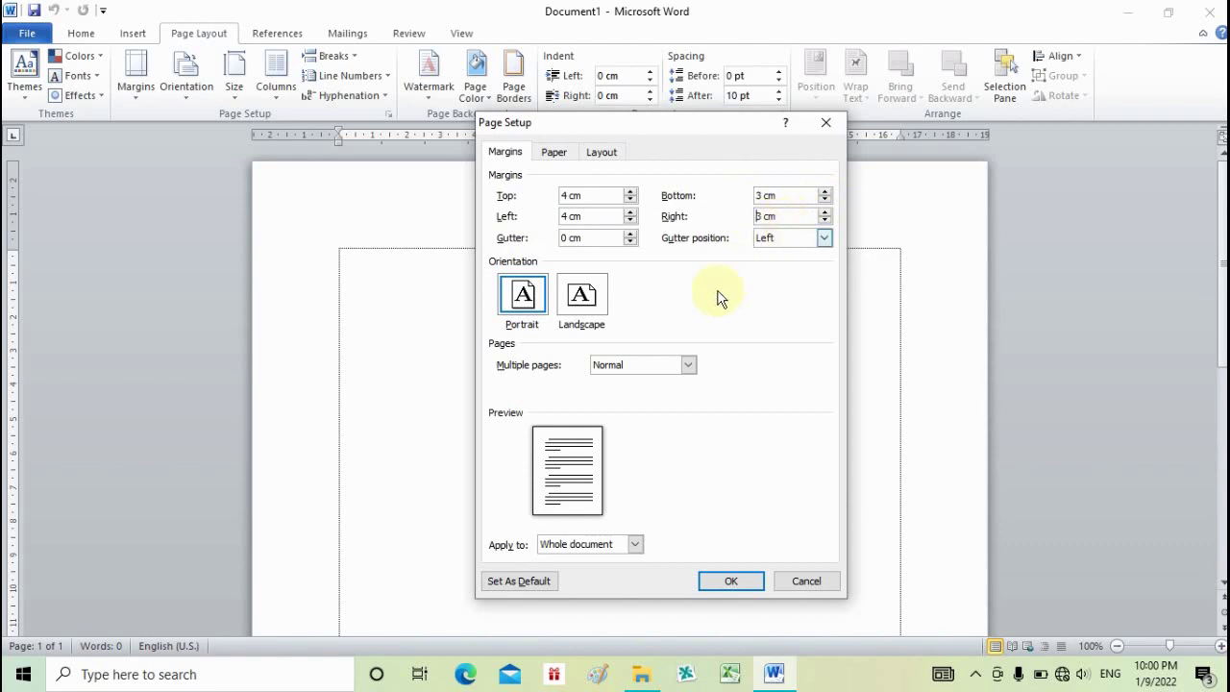
pyautogui.click(732, 581)
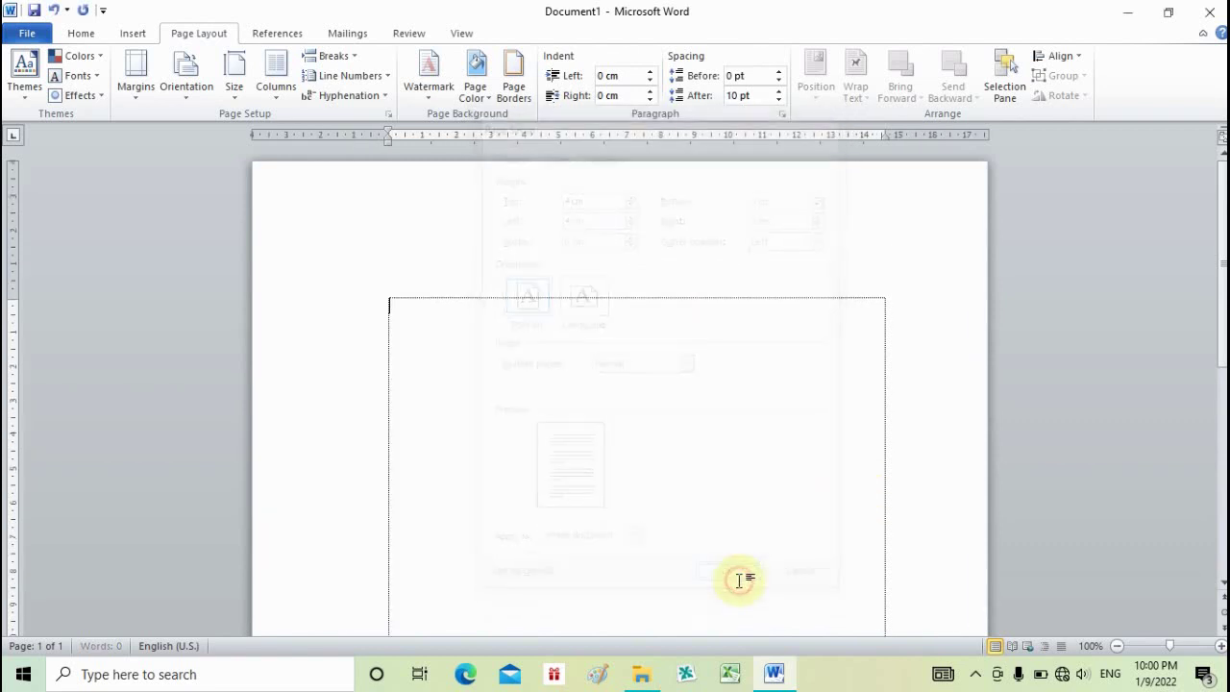
pyautogui.scroll(-6, 746, 367)
pyautogui.scroll(5, 746, 367)
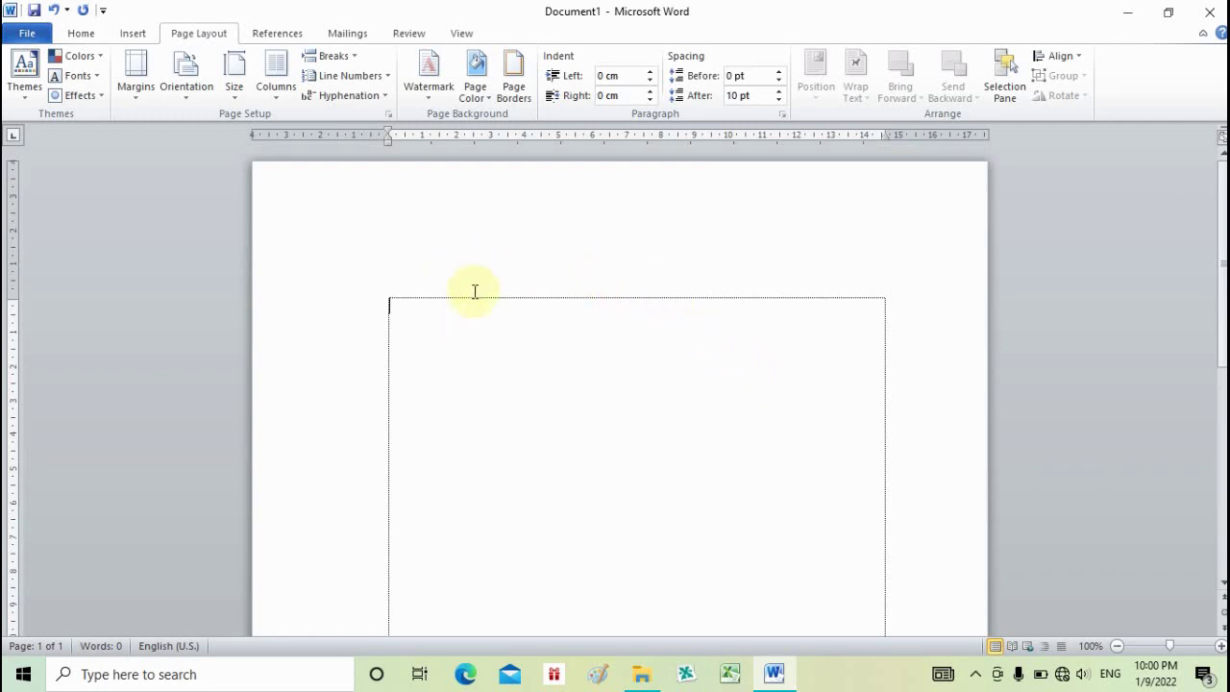
pyautogui.click(451, 312)
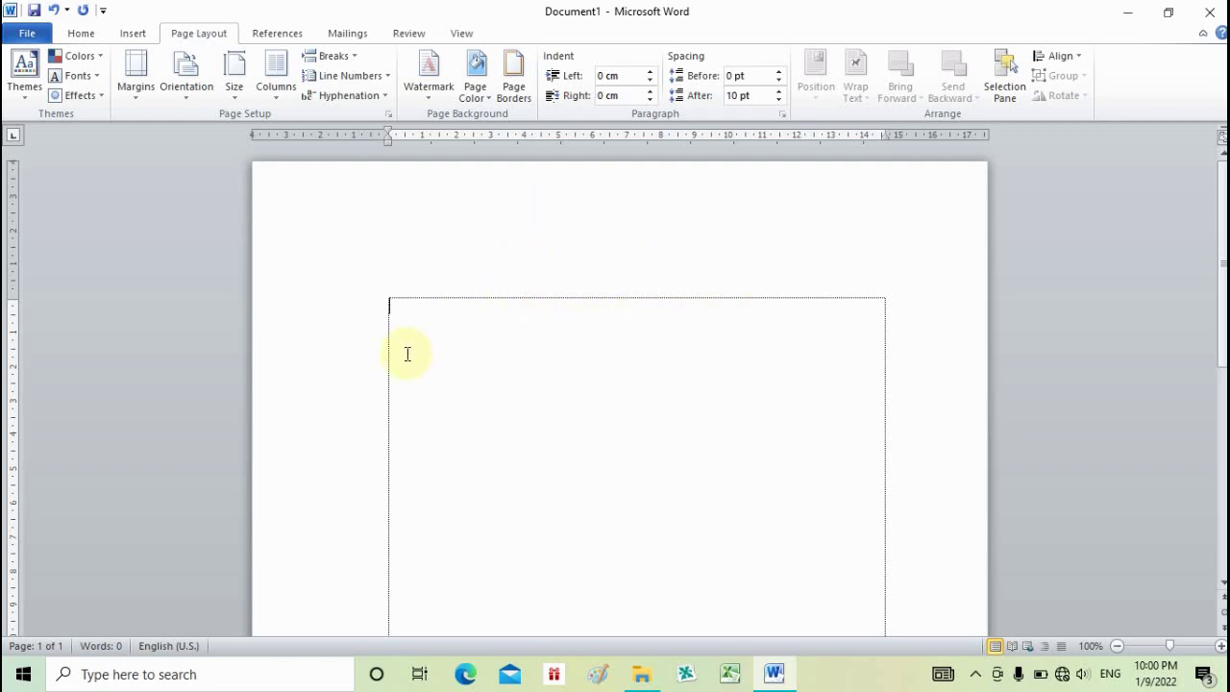
pyautogui.scroll(-5, 832, 538)
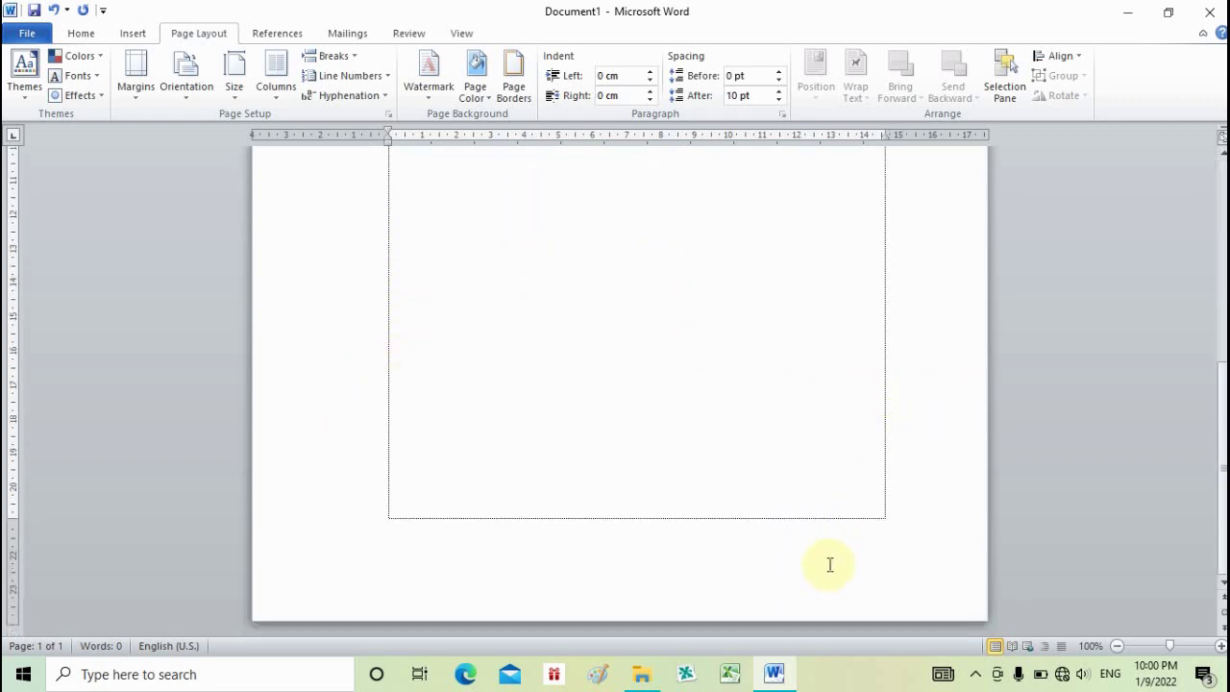
pyautogui.scroll(5, 826, 563)
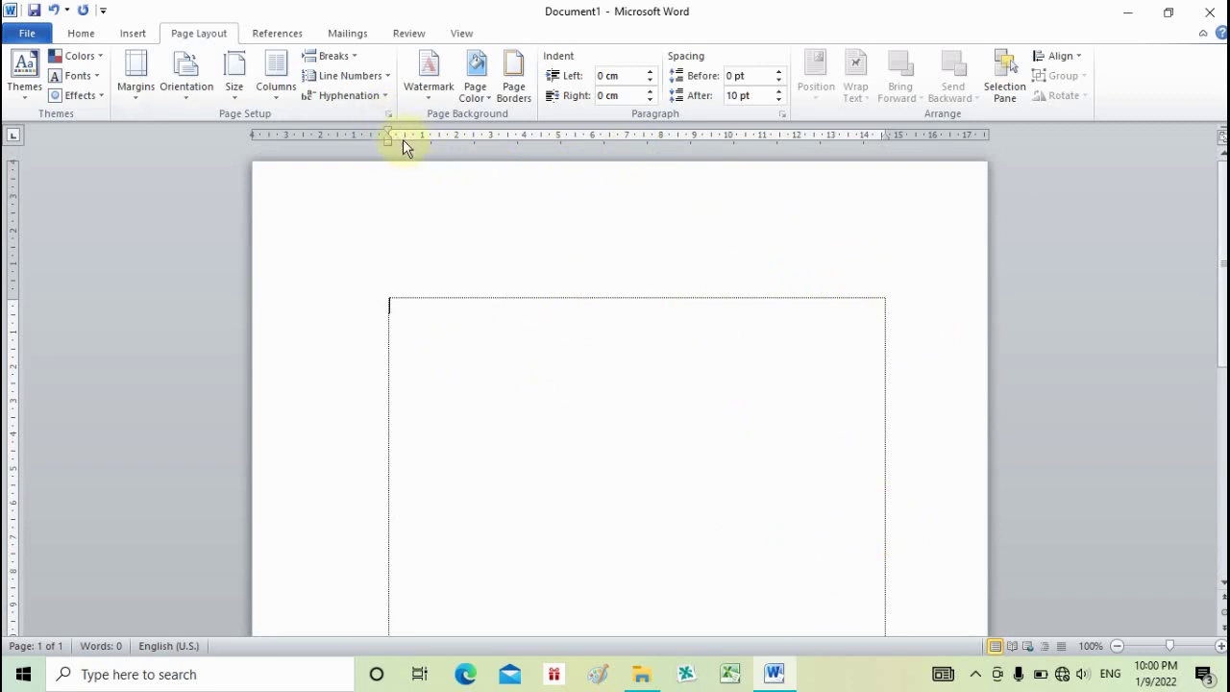
pyautogui.click(388, 114)
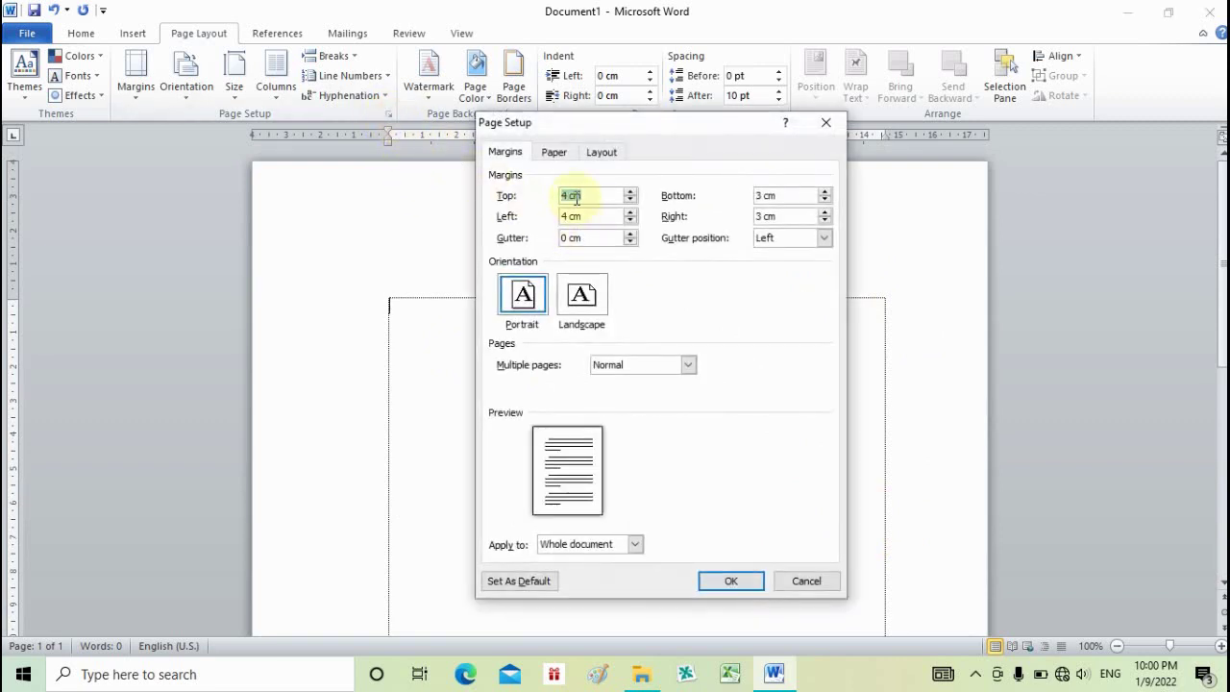
pyautogui.click(631, 200)
pyautogui.click(630, 200)
pyautogui.click(630, 200)
pyautogui.click(630, 200)
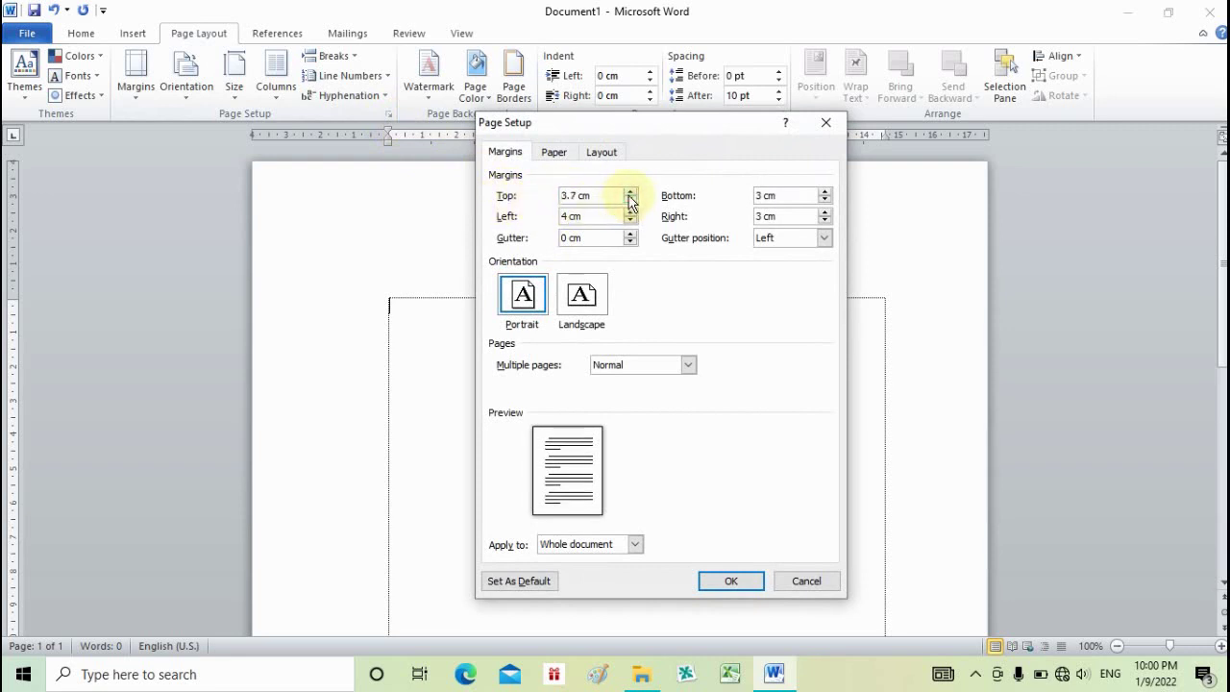
pyautogui.click(630, 200)
pyautogui.click(630, 200)
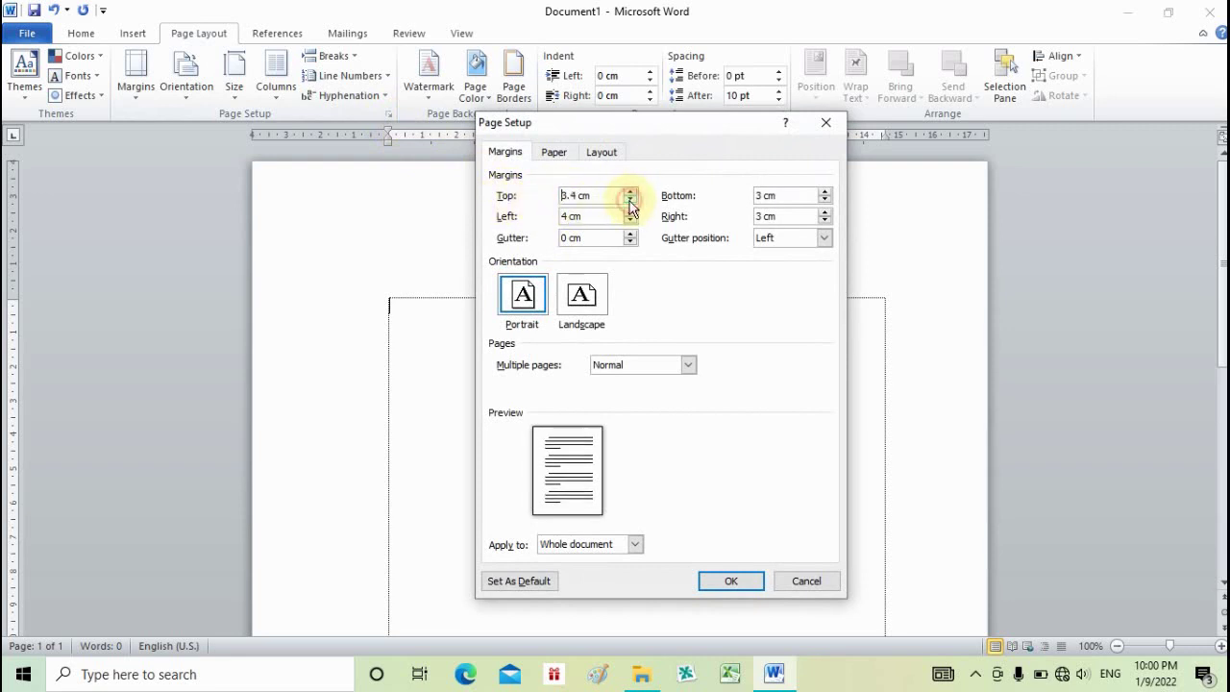
pyautogui.click(630, 200)
pyautogui.click(630, 195)
pyautogui.click(630, 195)
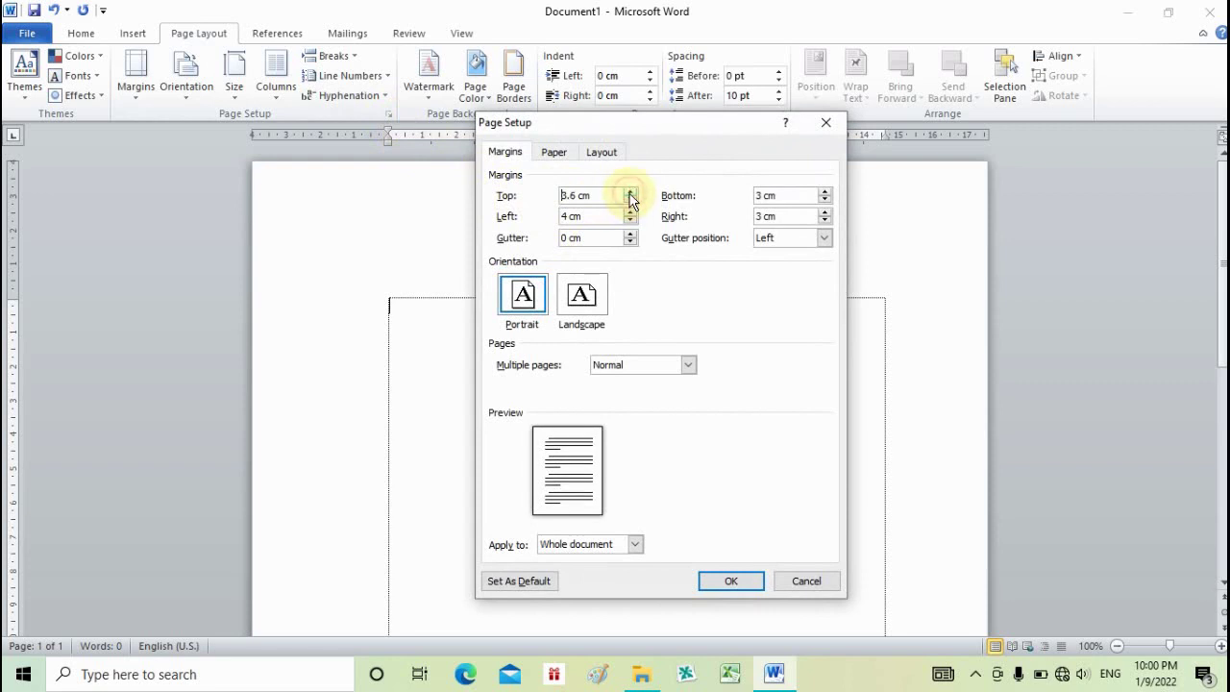
pyautogui.click(806, 580)
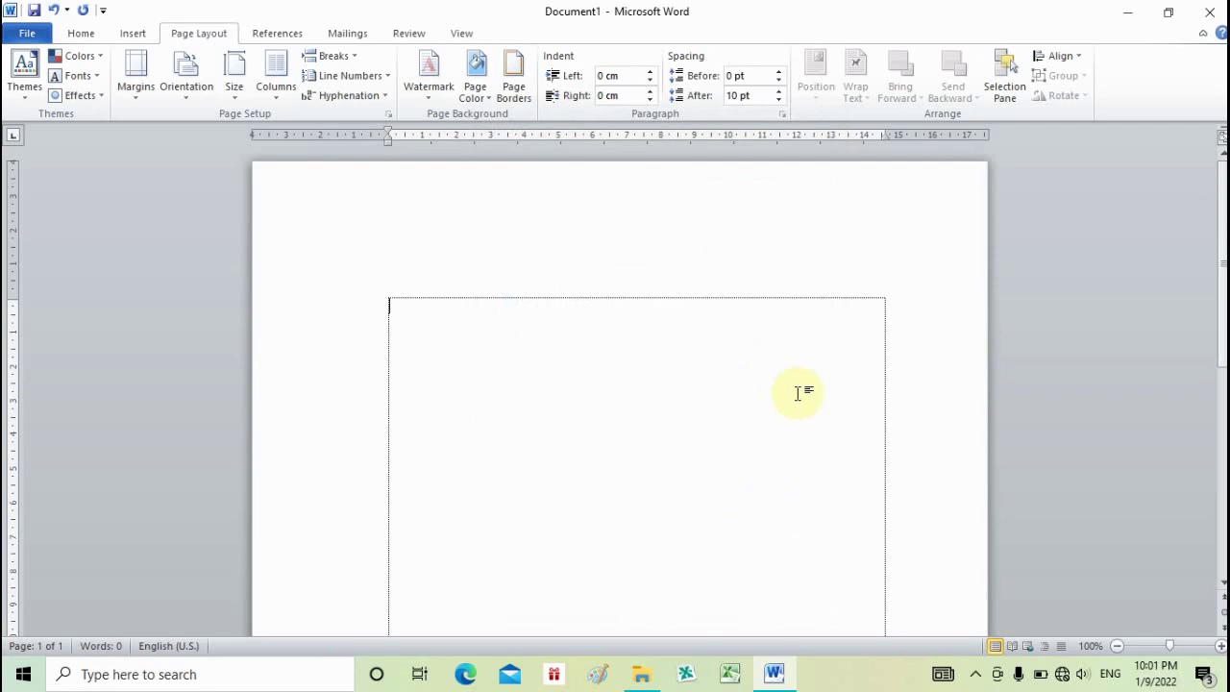
pyautogui.scroll(-8, 560, 318)
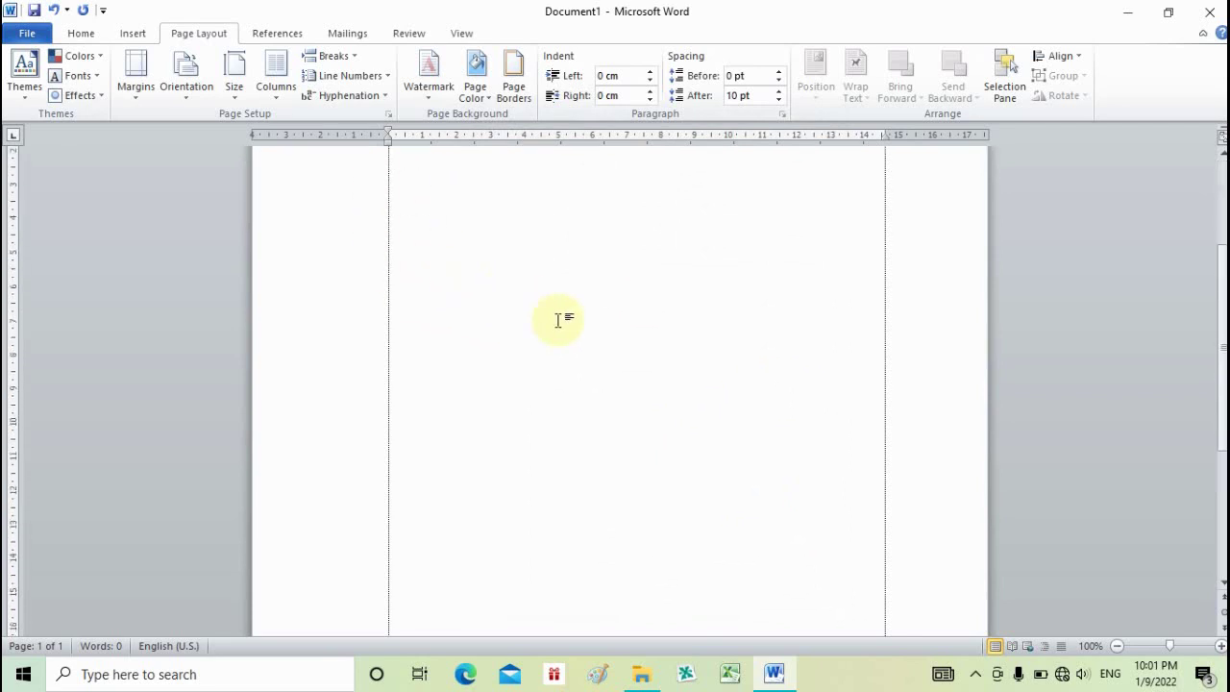
pyautogui.scroll(6, 553, 324)
pyautogui.scroll(2, 552, 324)
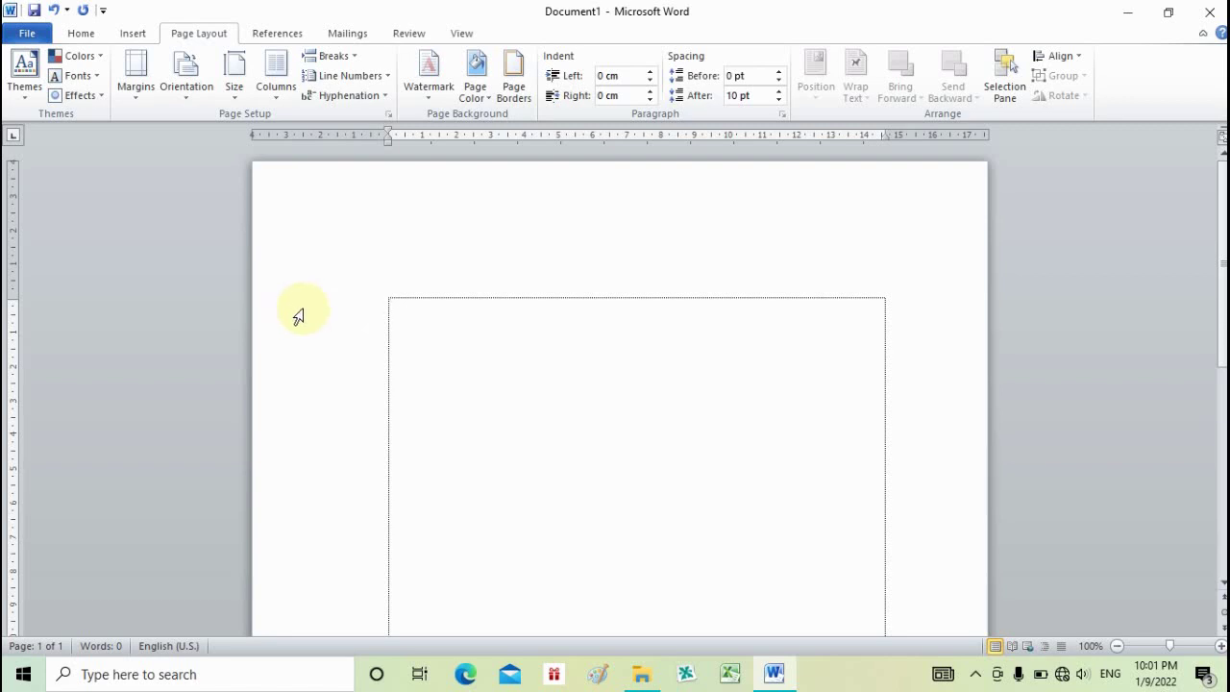
pyautogui.click(416, 306)
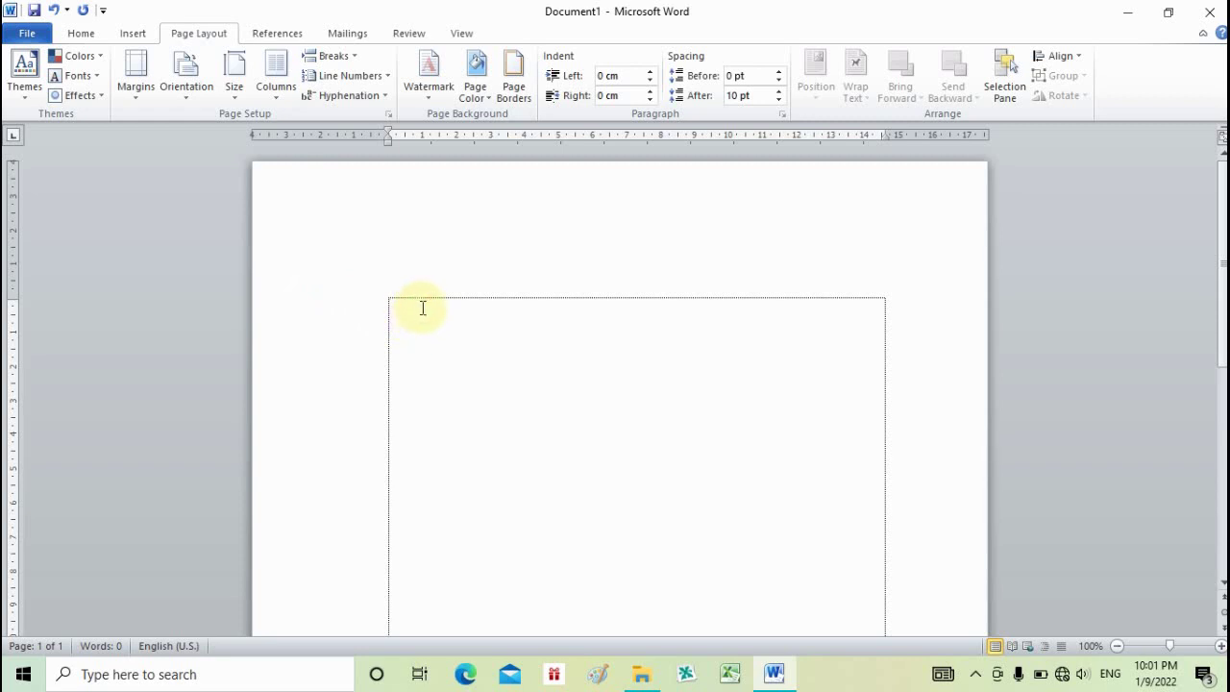
pyautogui.scroll(-5, 421, 307)
pyautogui.scroll(-3, 420, 307)
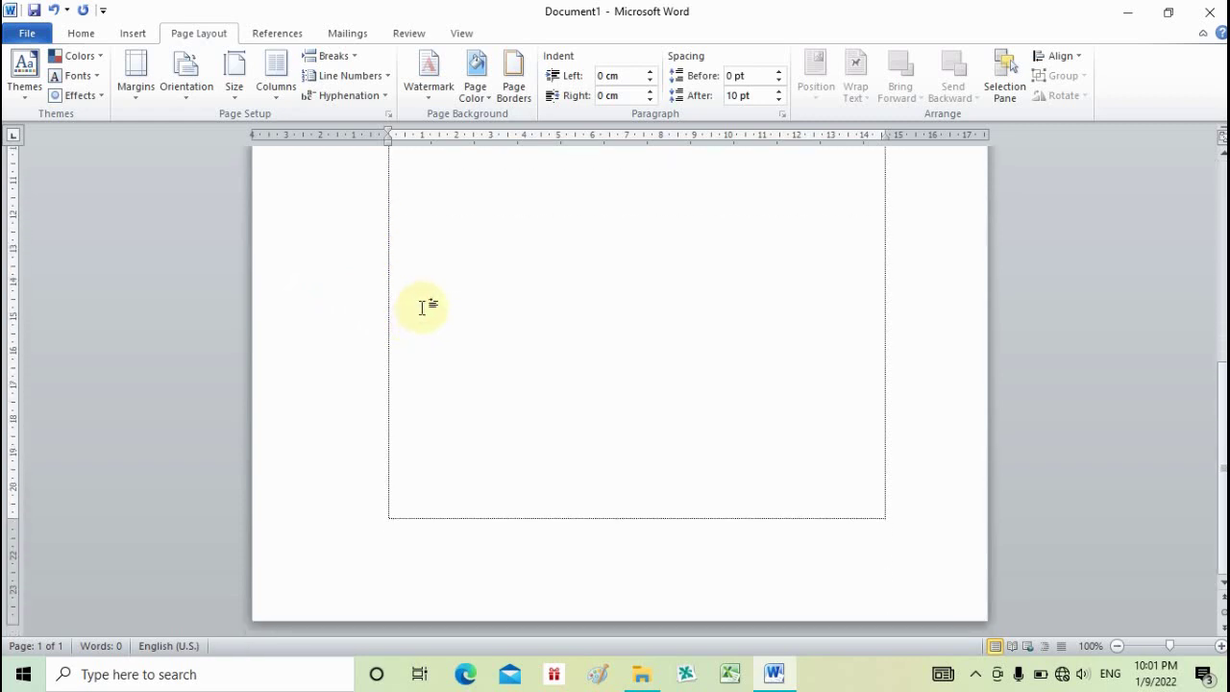
pyautogui.scroll(8, 421, 307)
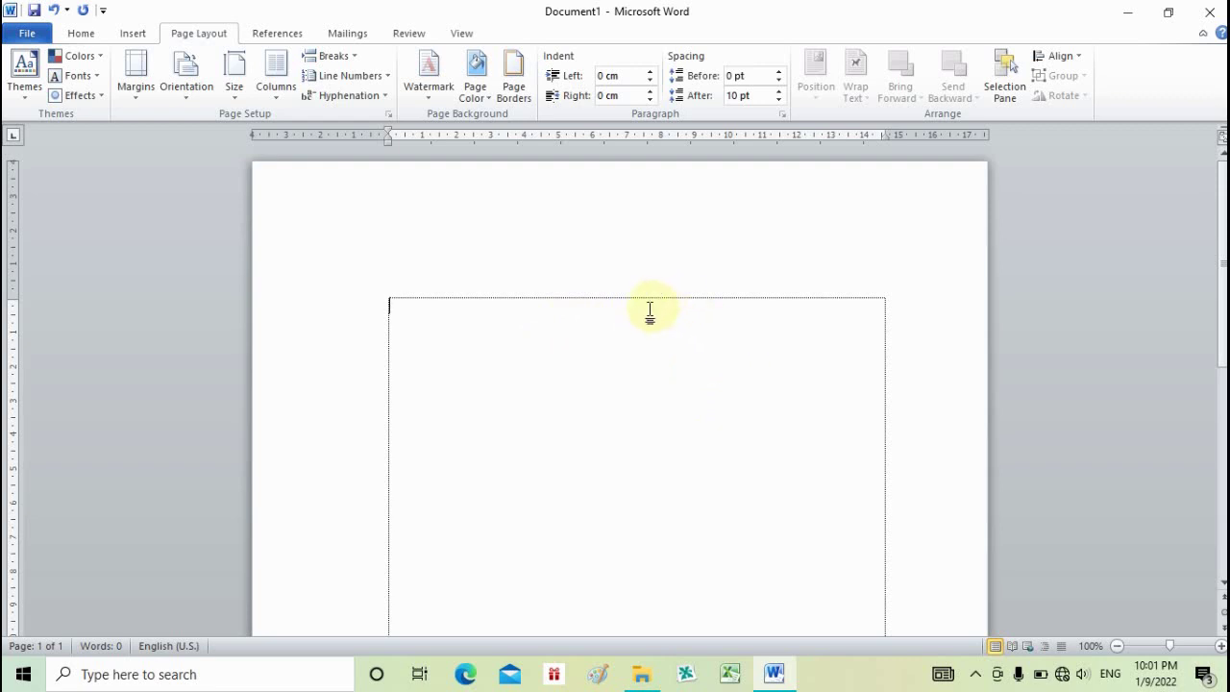
pyautogui.scroll(-5, 575, 323)
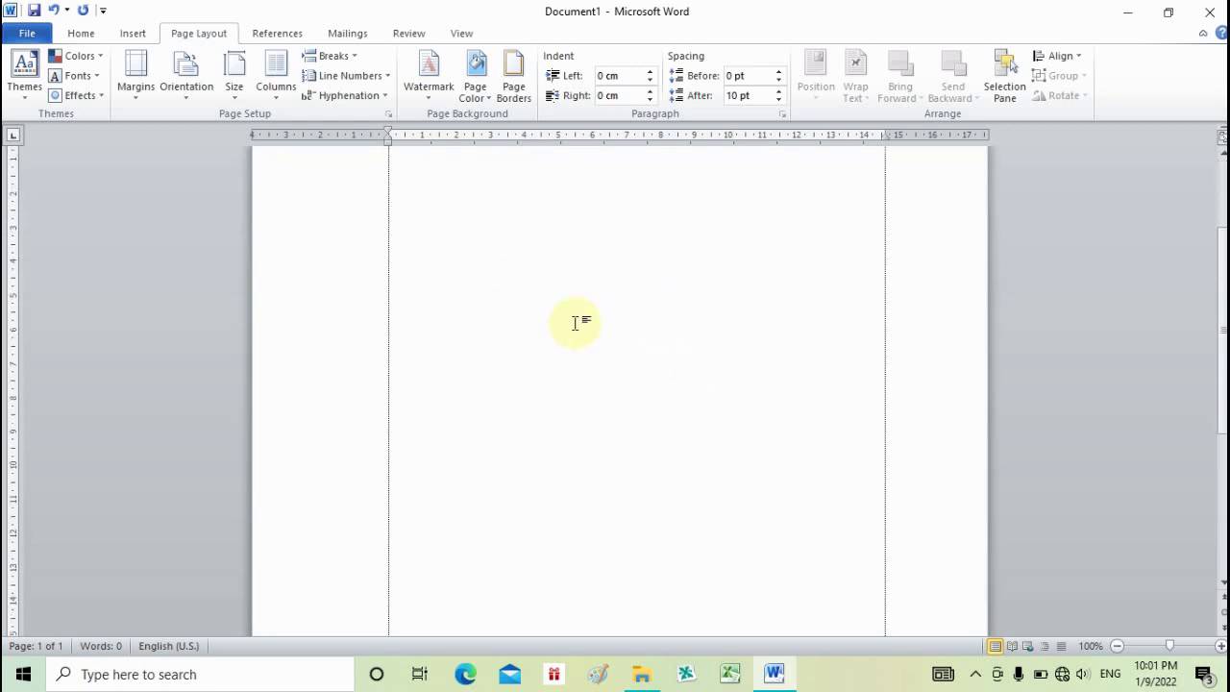
pyautogui.scroll(4, 575, 322)
pyautogui.scroll(1, 575, 323)
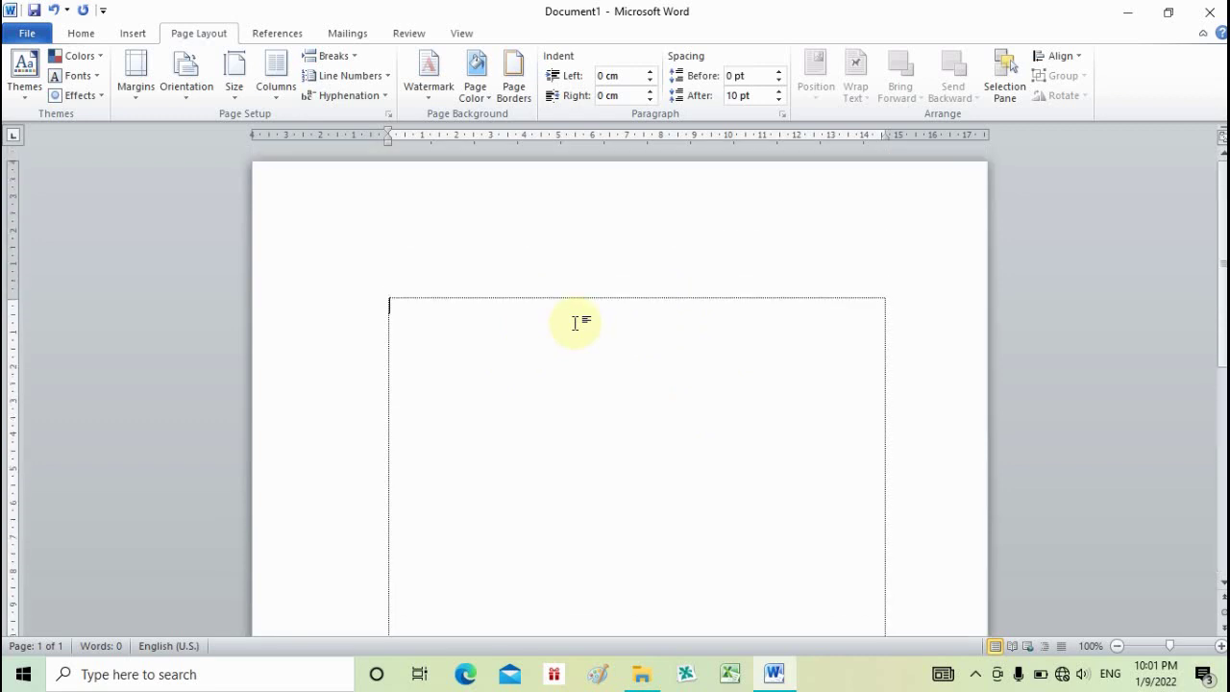
pyautogui.scroll(-6, 629, 343)
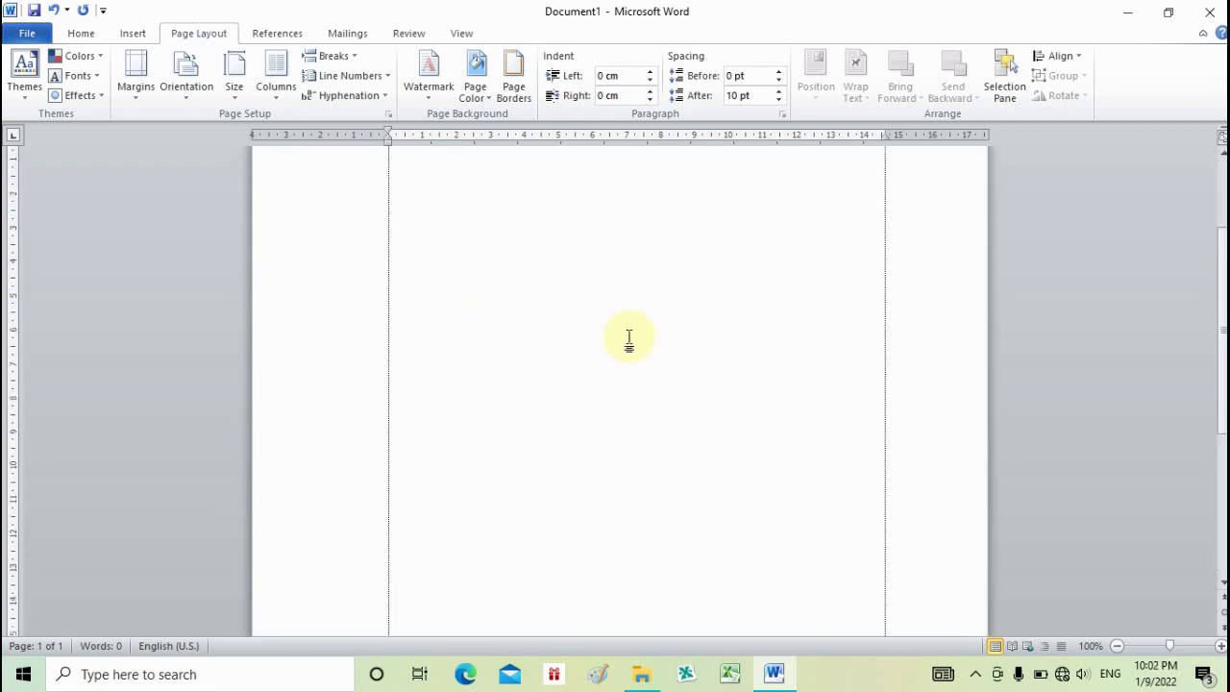
pyautogui.scroll(6, 669, 392)
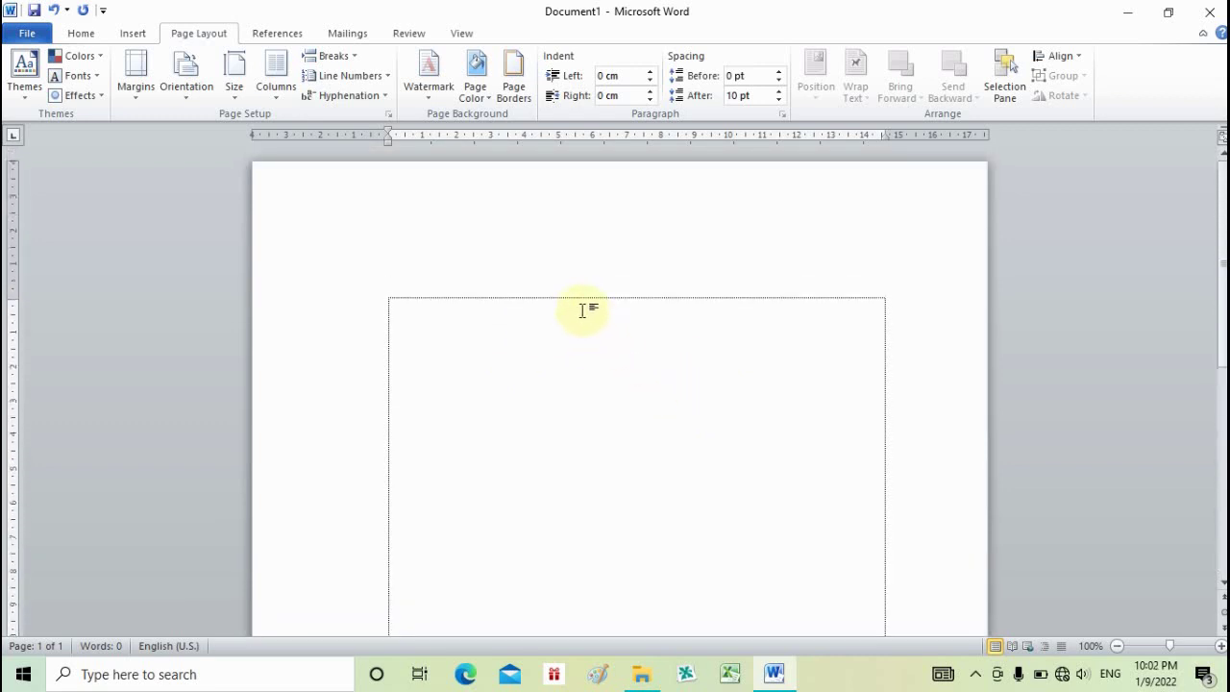
pyautogui.scroll(-3, 615, 335)
pyautogui.scroll(-4, 617, 355)
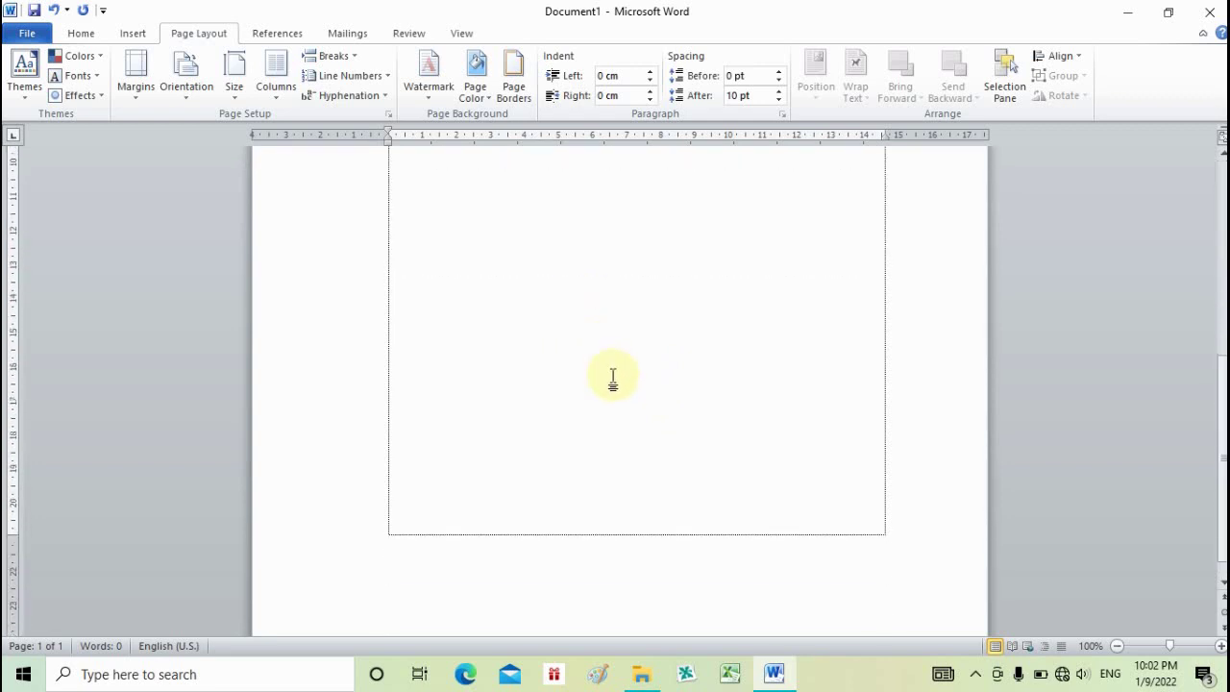
pyautogui.scroll(7, 613, 379)
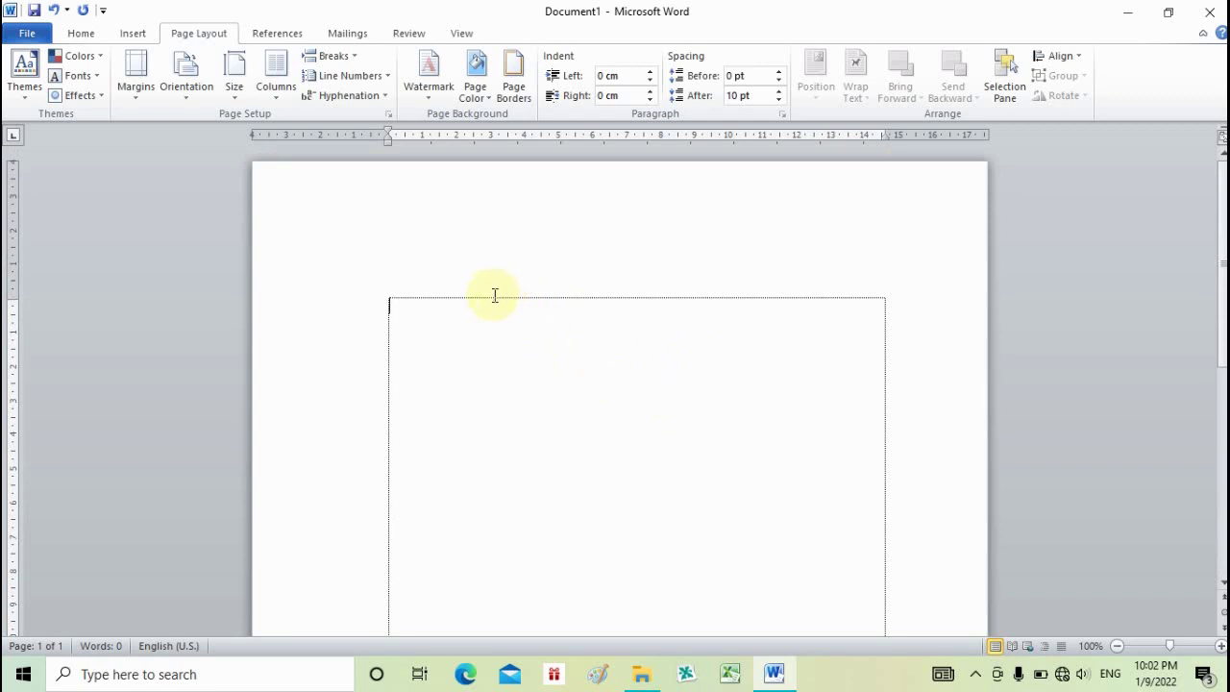
pyautogui.scroll(-9, 858, 365)
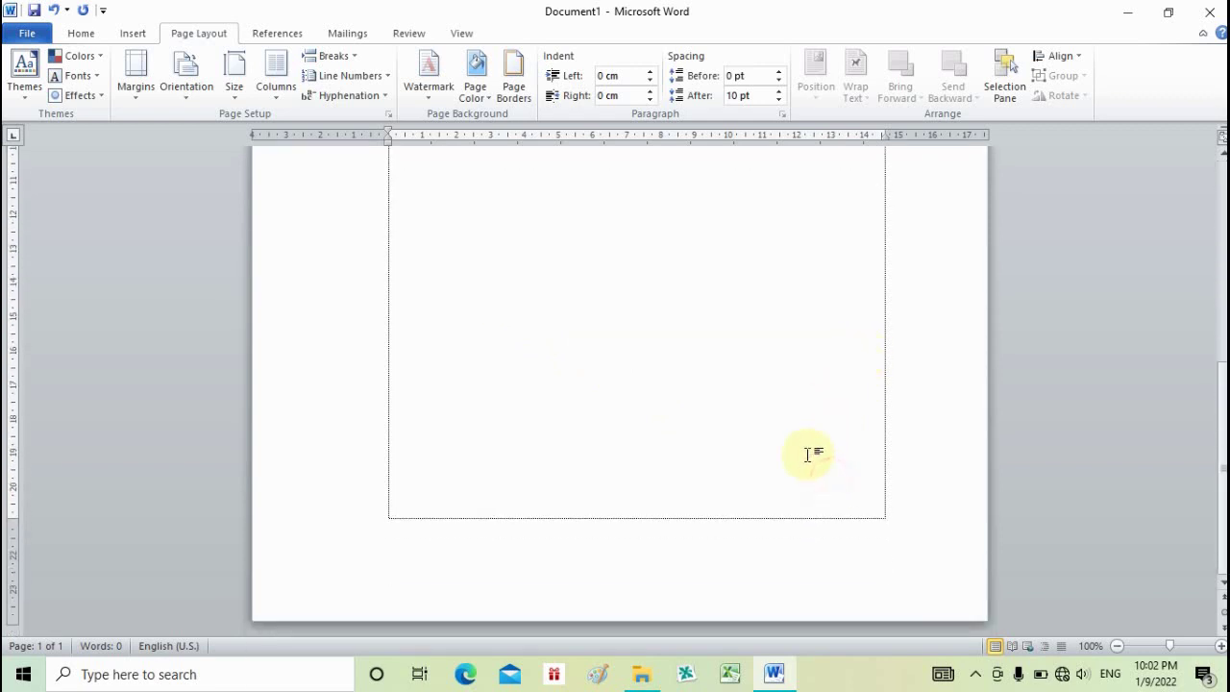
pyautogui.scroll(5, 813, 452)
pyautogui.scroll(1, 808, 453)
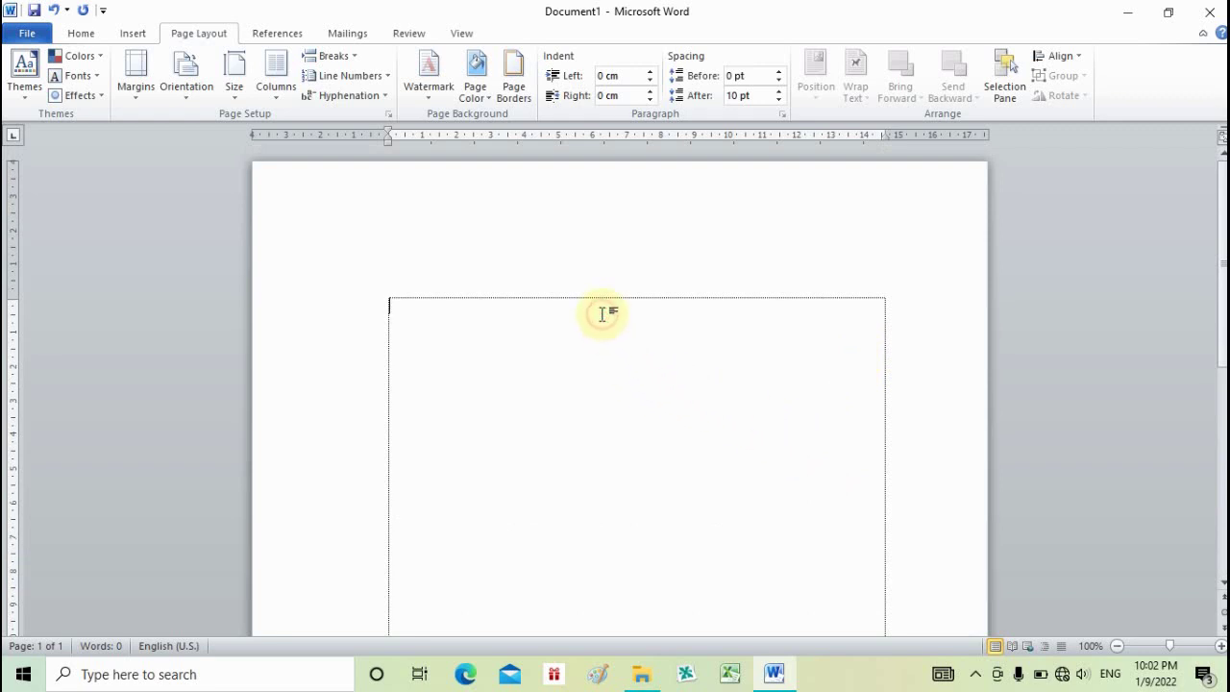
pyautogui.scroll(-9, 731, 357)
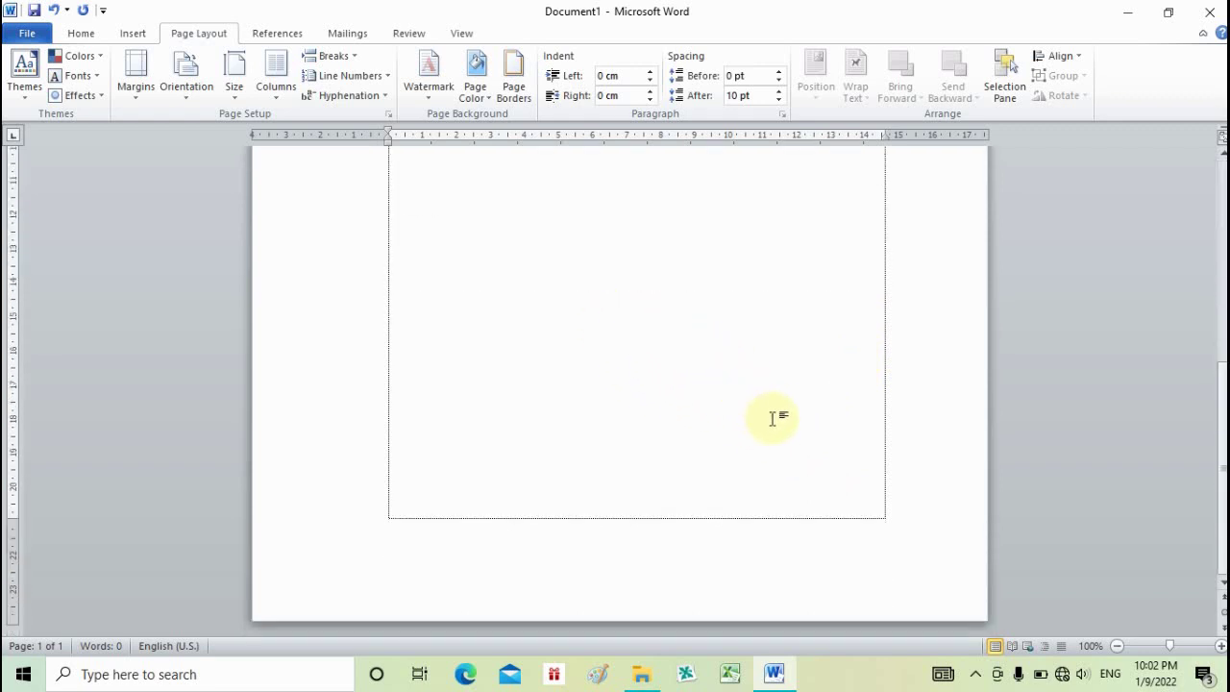
pyautogui.scroll(8, 790, 479)
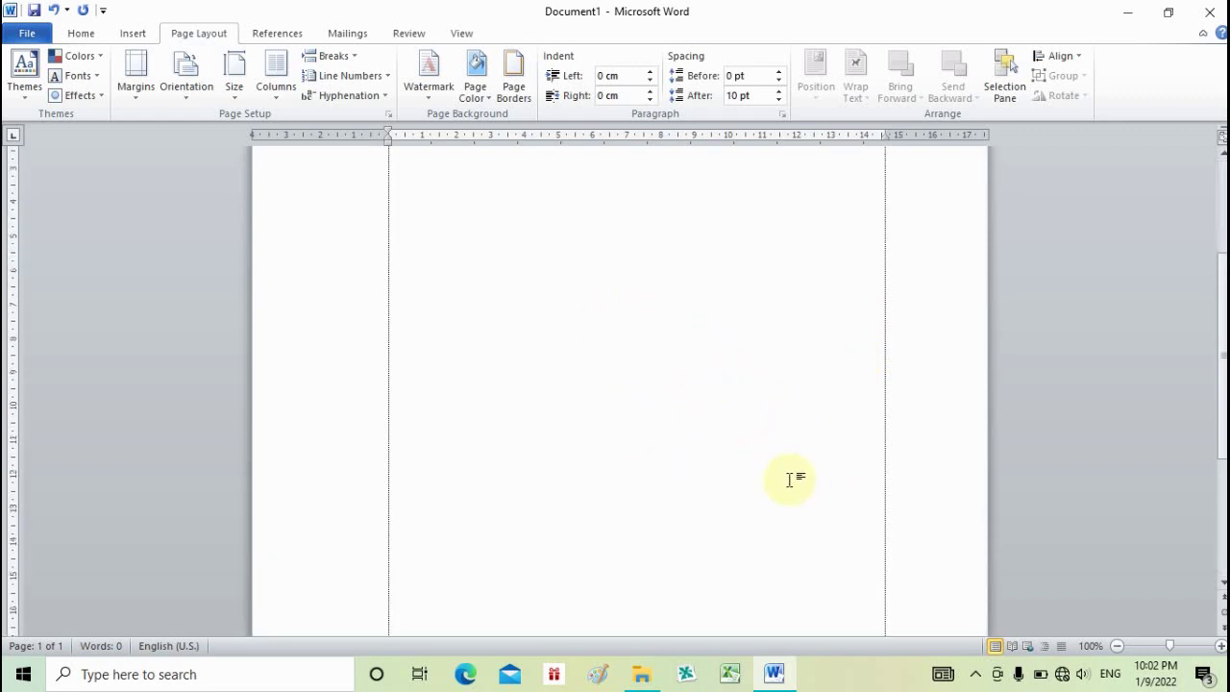
pyautogui.click(544, 323)
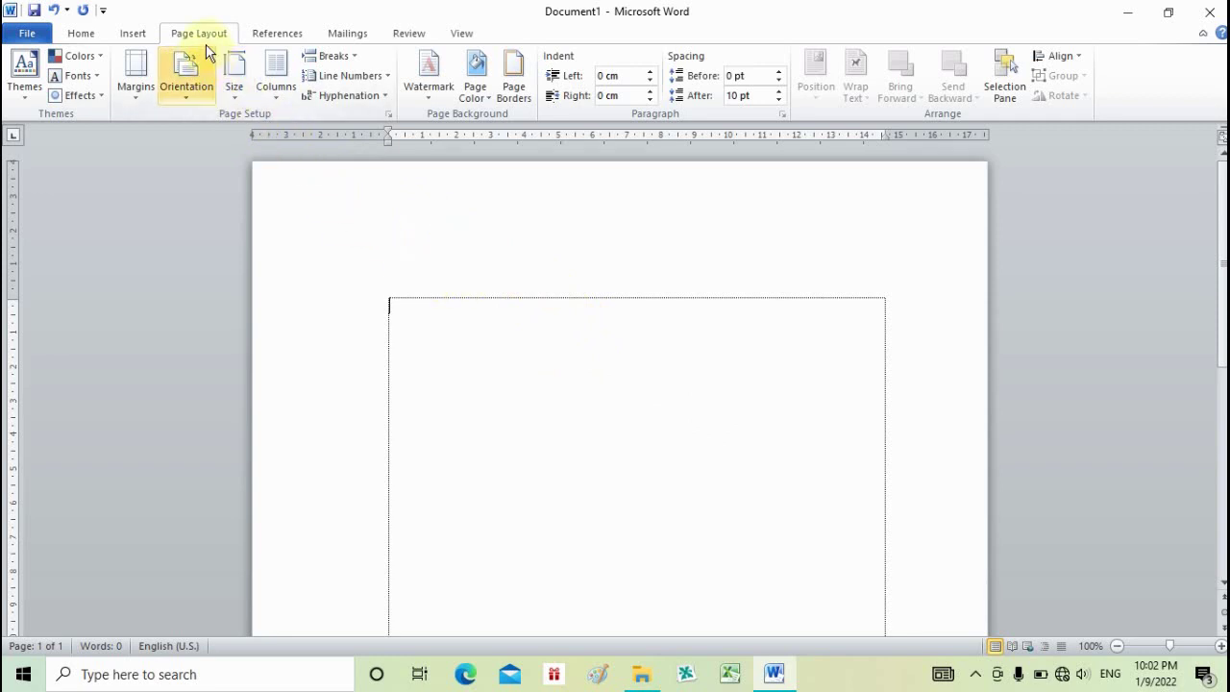
# Open Page Setup's Paper settings and drop down the paper size list, currently Letter 8 1/2 x 11 in
pyautogui.click(391, 115)
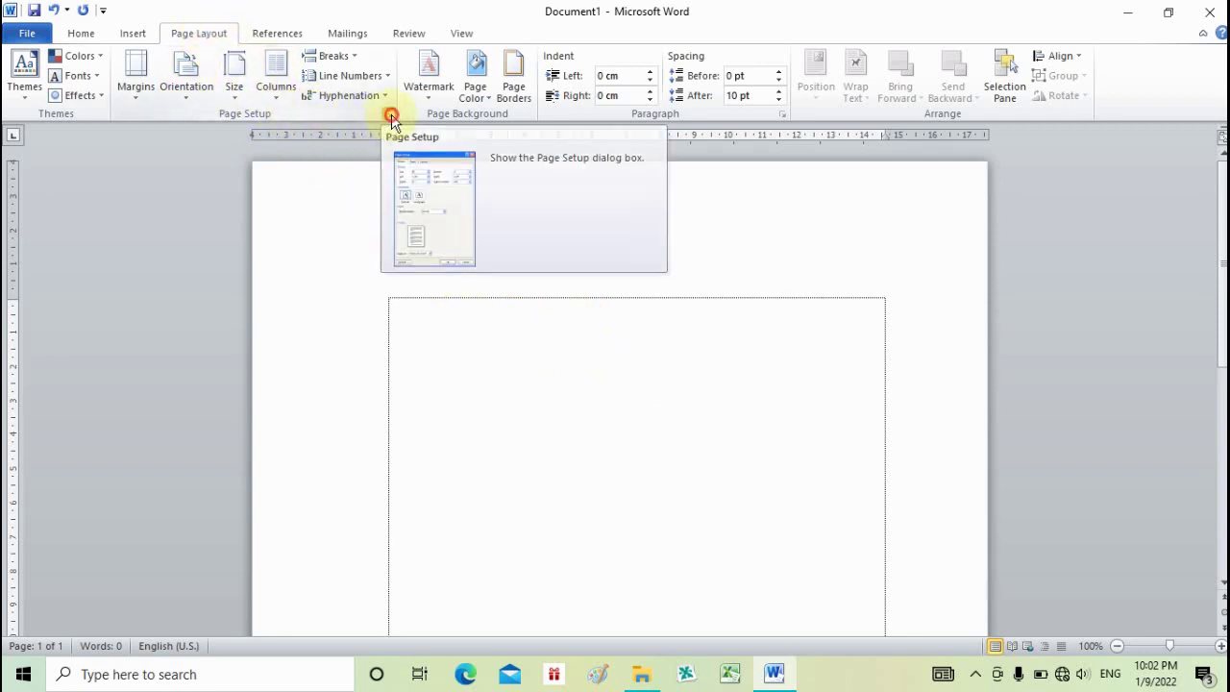
pyautogui.moveTo(566, 127)
pyautogui.mouseDown()
pyautogui.moveTo(545, 104)
pyautogui.moveTo(553, 130)
pyautogui.mouseUp()
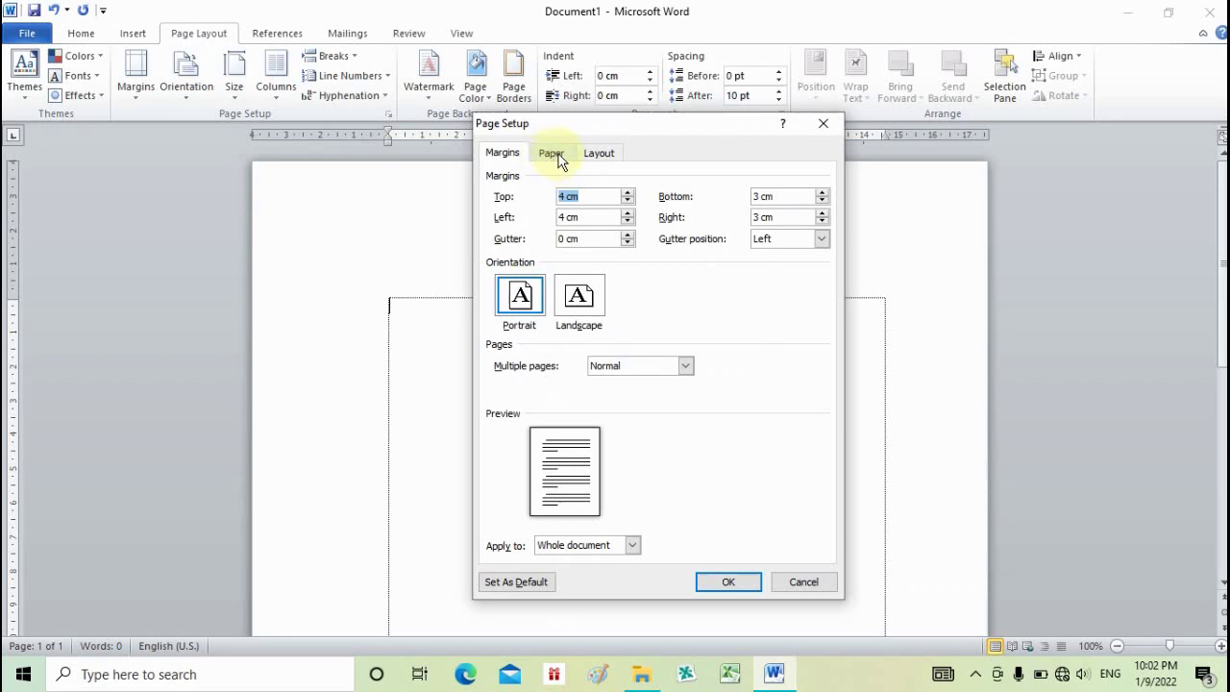
pyautogui.click(558, 157)
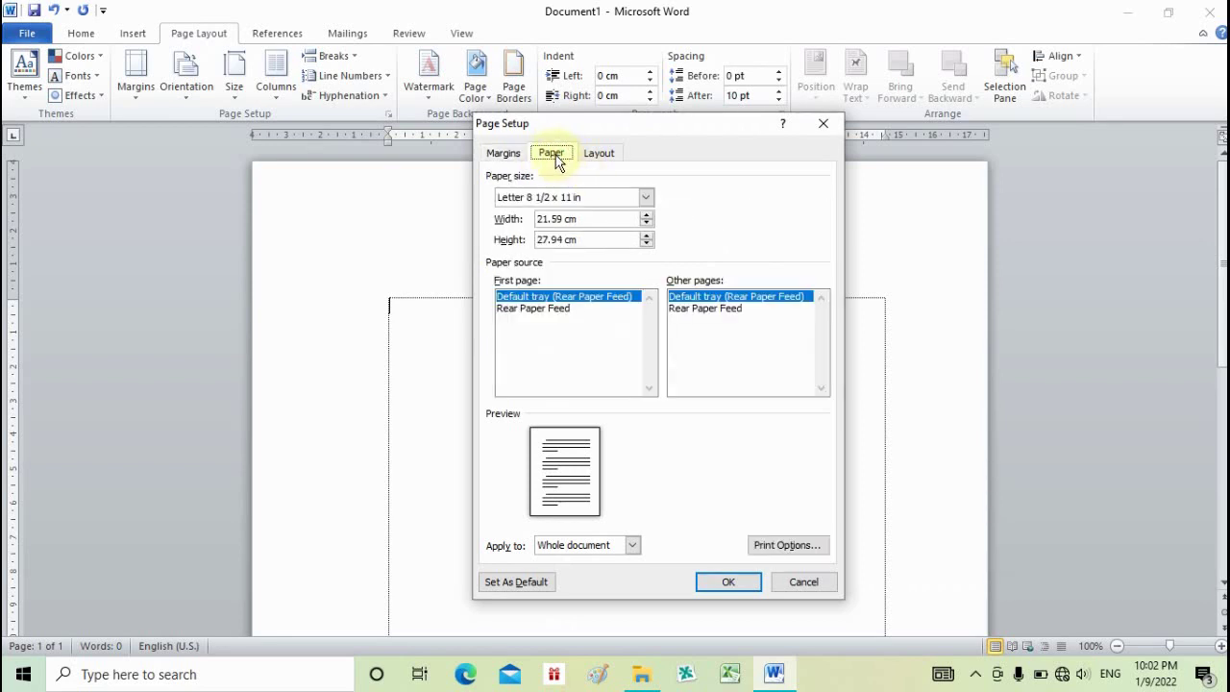
pyautogui.moveTo(659, 133); pyautogui.dragTo(673, 122)
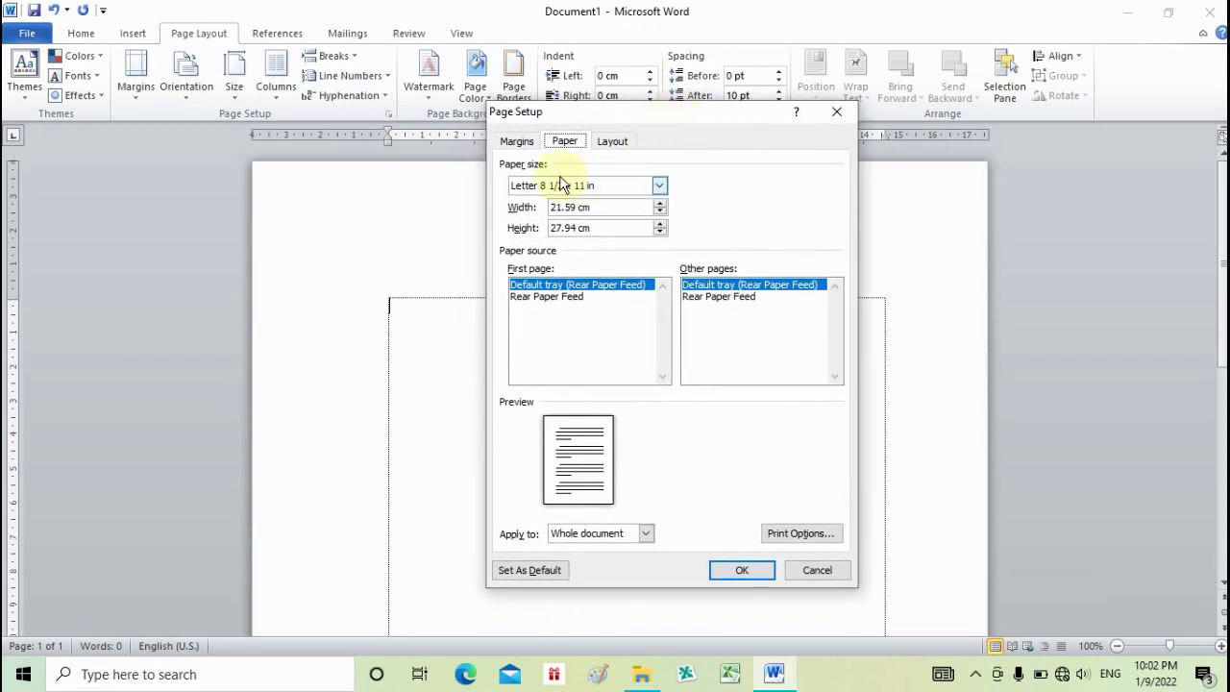
pyautogui.click(661, 185)
pyautogui.moveTo(660, 222)
pyautogui.mouseDown()
pyautogui.moveTo(659, 233)
pyautogui.moveTo(660, 210)
pyautogui.mouseUp()
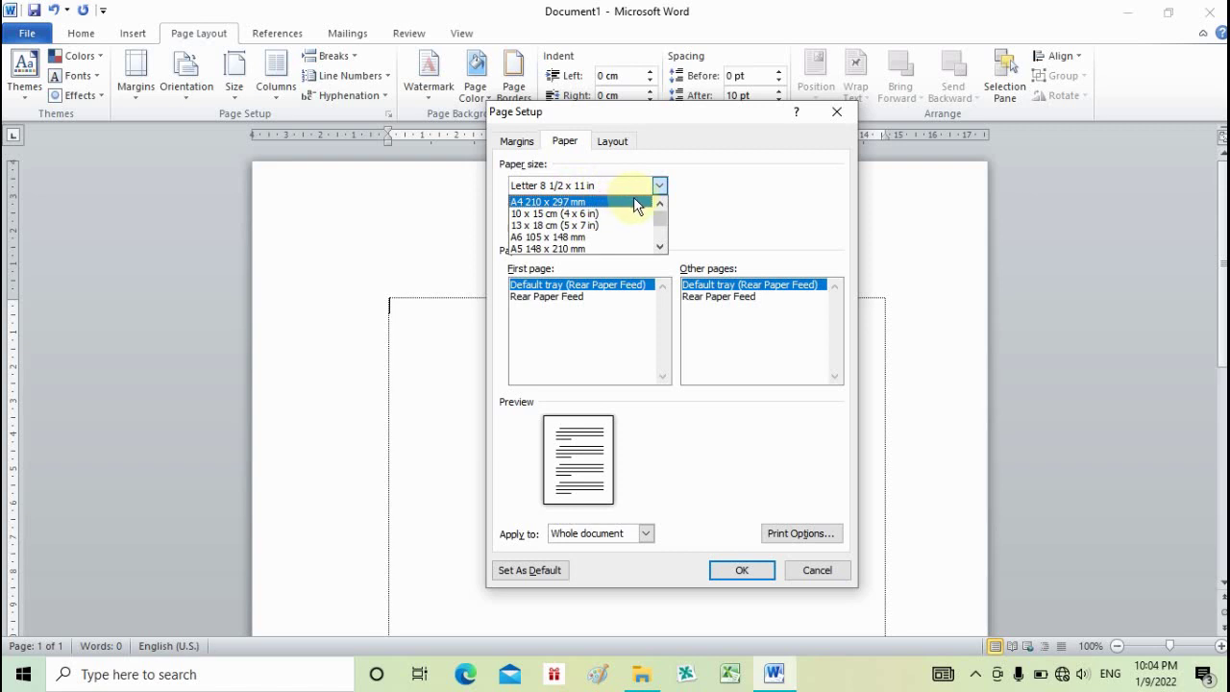
# Choose Custom size in the paper list and select the 27.94 cm height value
pyautogui.click(661, 251)
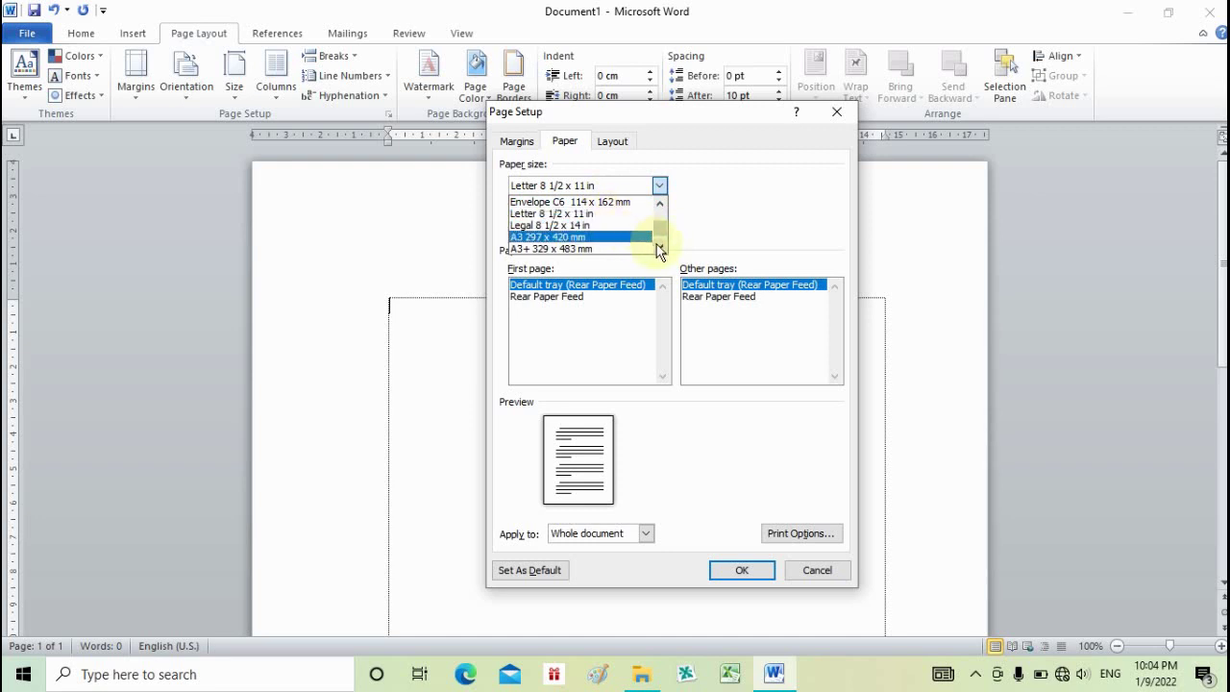
pyautogui.click(660, 250)
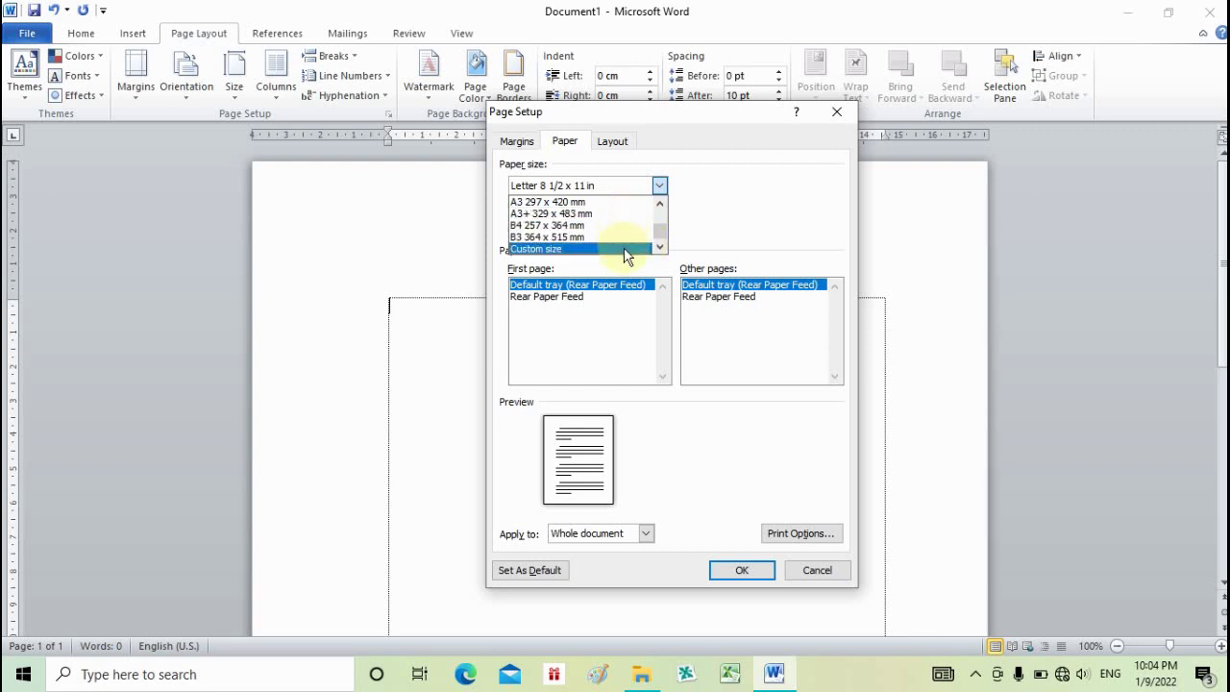
pyautogui.click(626, 256)
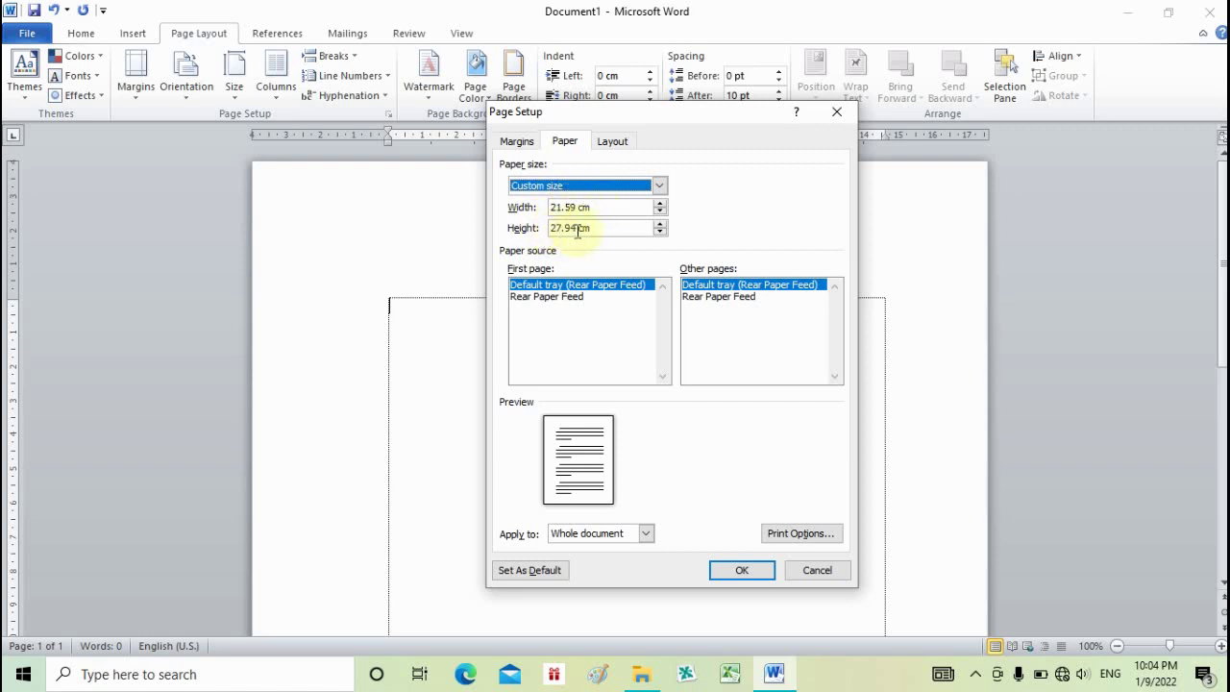
pyautogui.moveTo(554, 227); pyautogui.dragTo(593, 228)
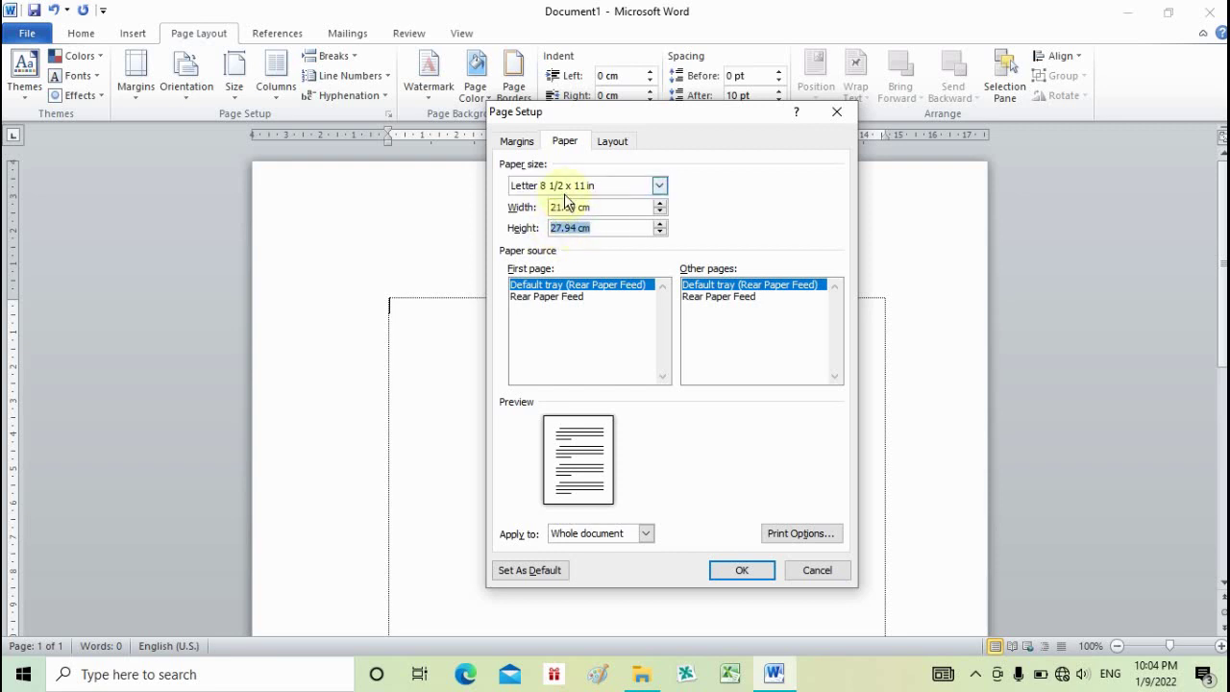
pyautogui.click(562, 226)
pyautogui.click(658, 186)
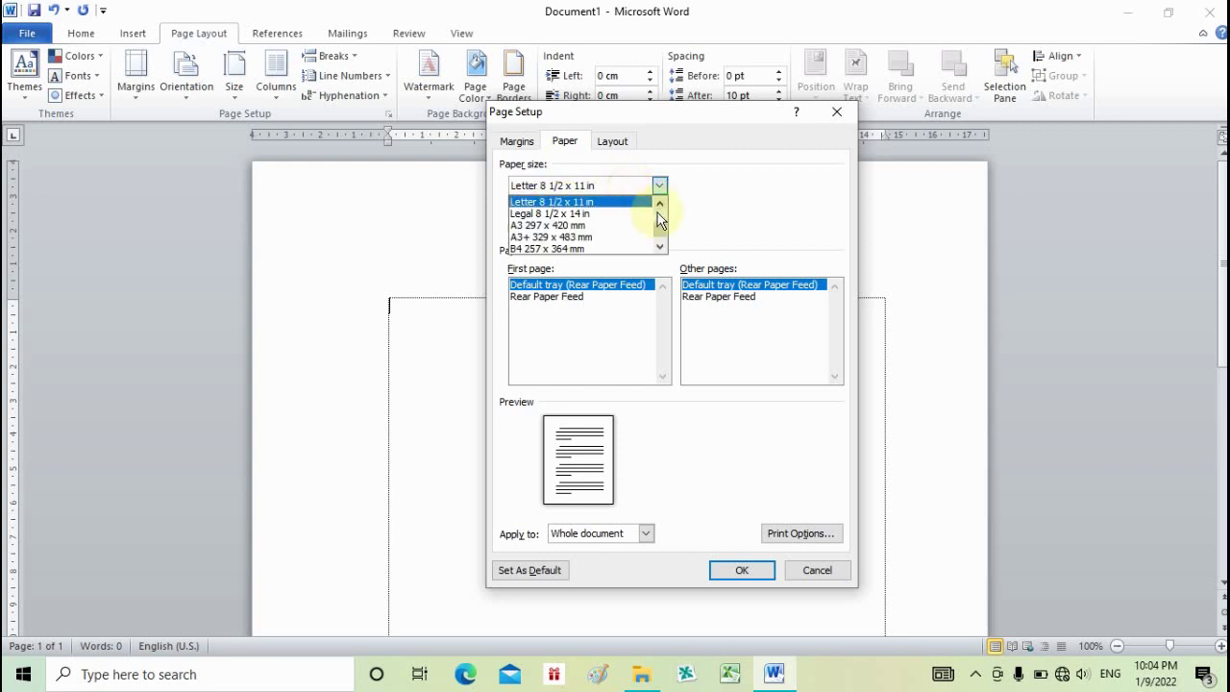
pyautogui.moveTo(659, 222); pyautogui.dragTo(660, 241)
pyautogui.click(576, 249)
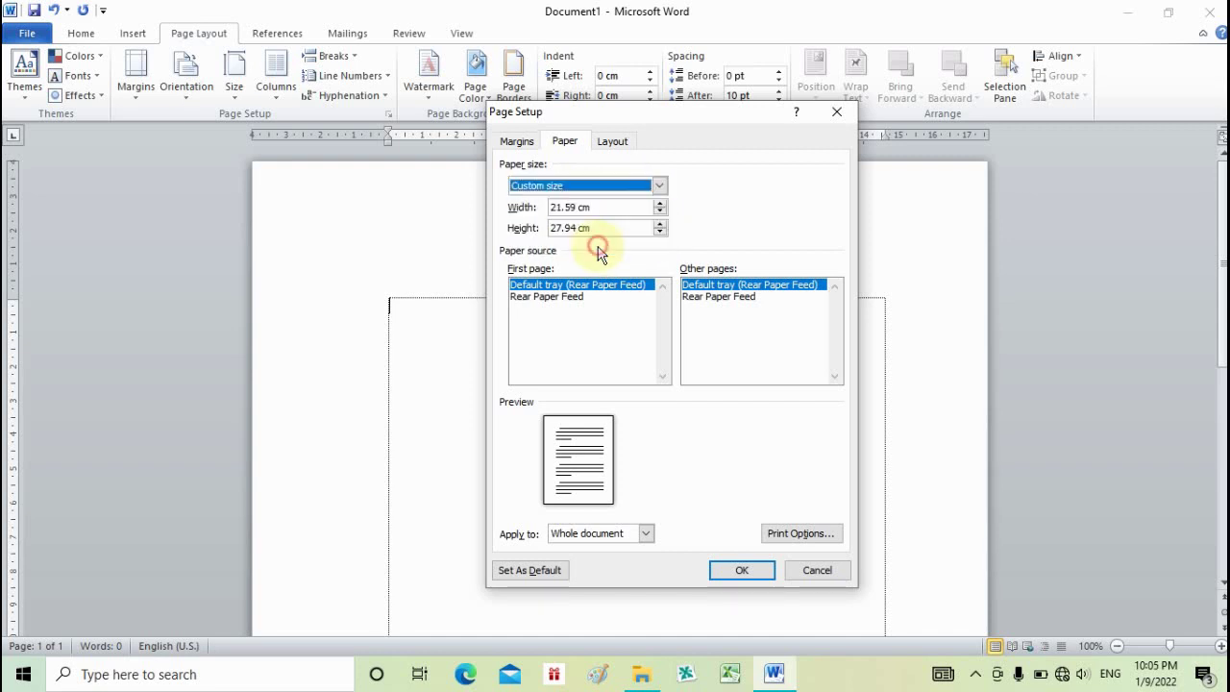
pyautogui.moveTo(551, 227); pyautogui.dragTo(578, 227)
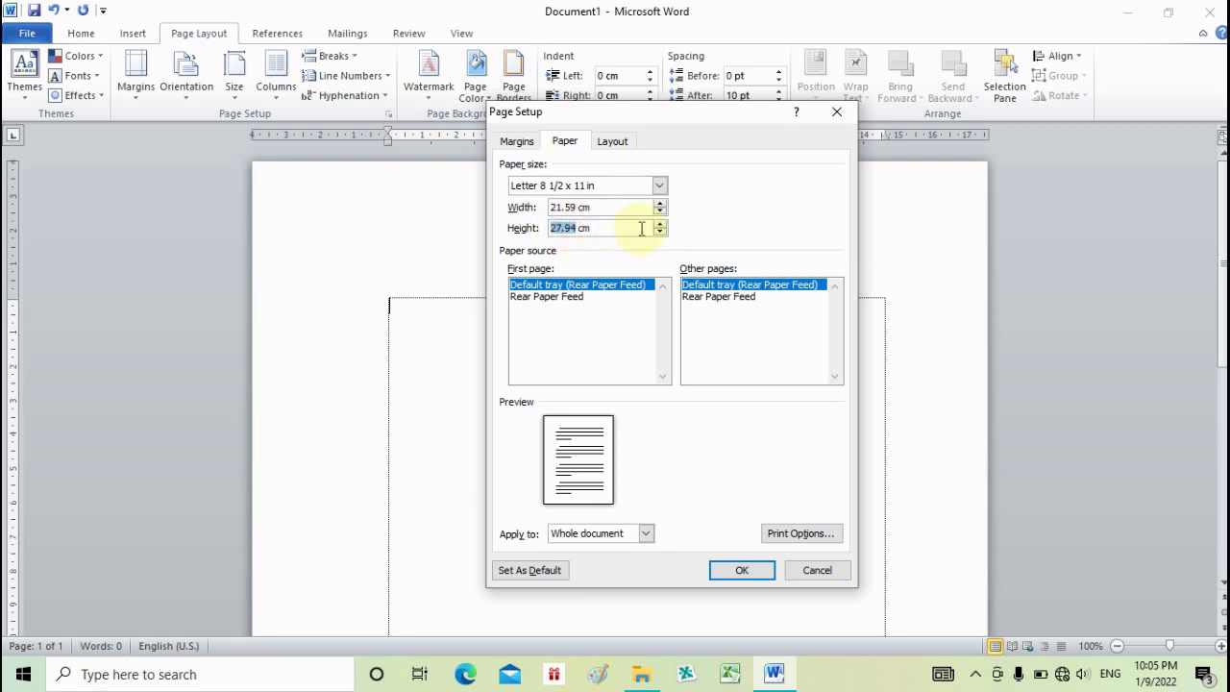
# Correct the paper height to 33.02 cm and confirm the custom 21.59 × 33.02 cm size
pyautogui.write('33.02')
pyautogui.press('Delete')
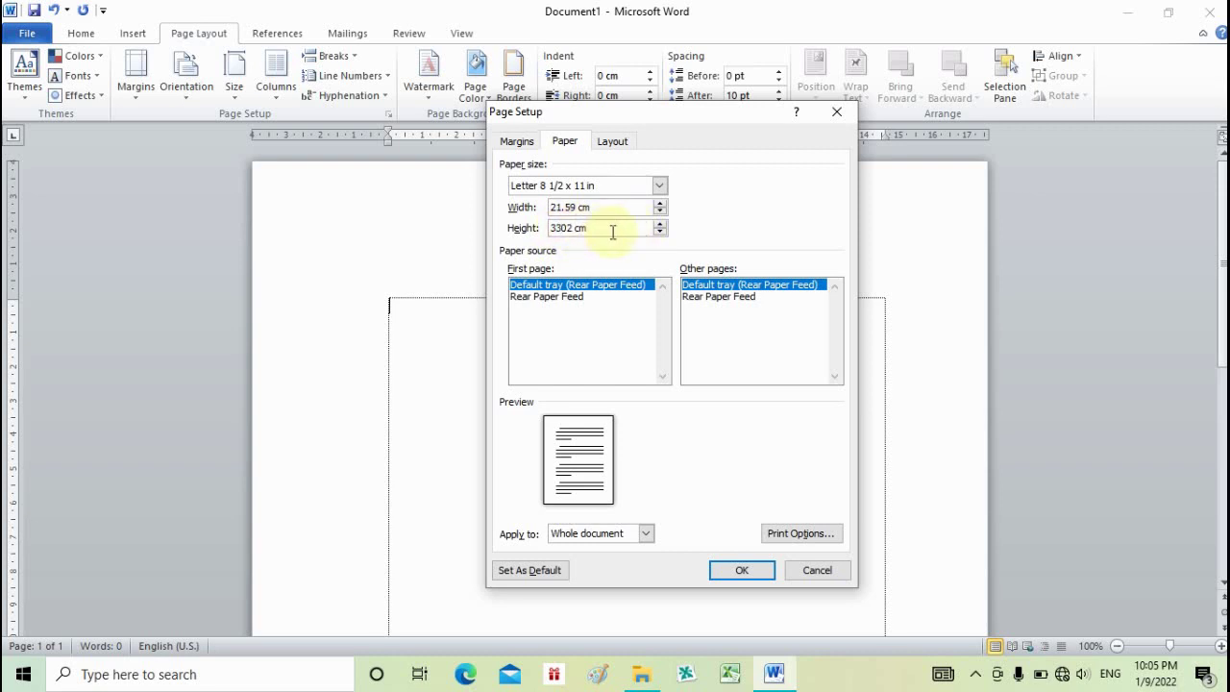
pyautogui.write(',0')
pyautogui.click(562, 207)
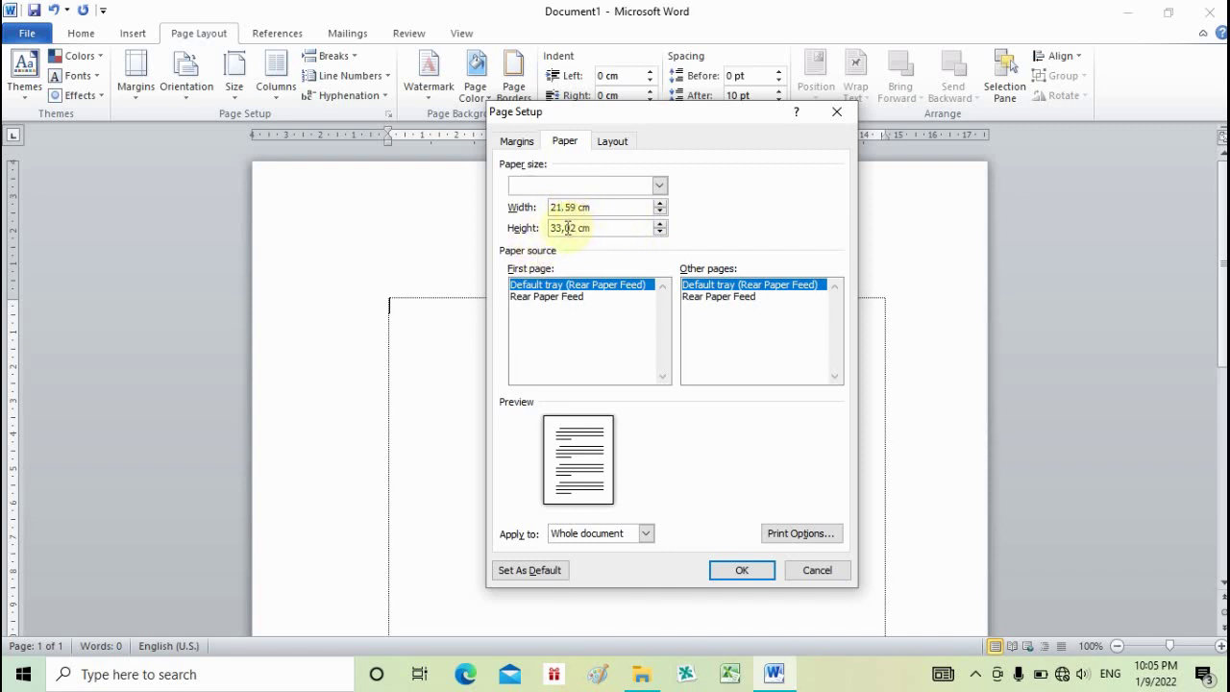
pyautogui.click(568, 228)
pyautogui.press('BackSpace')
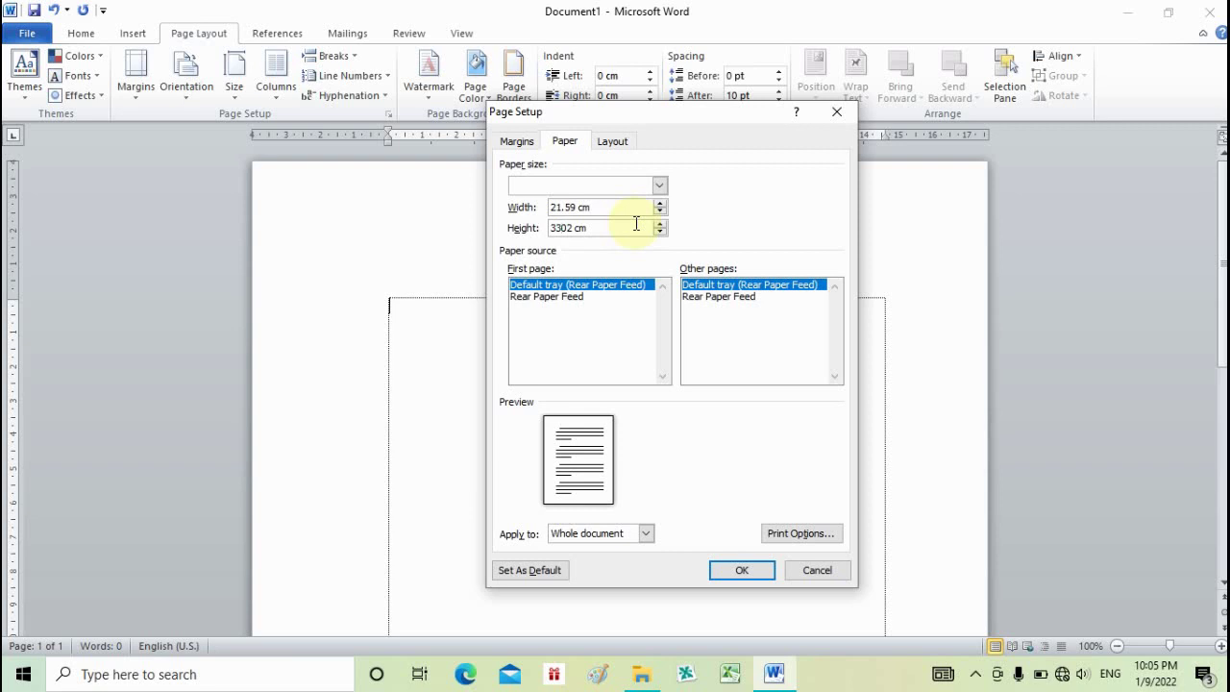
pyautogui.write('.')
pyautogui.click(573, 209)
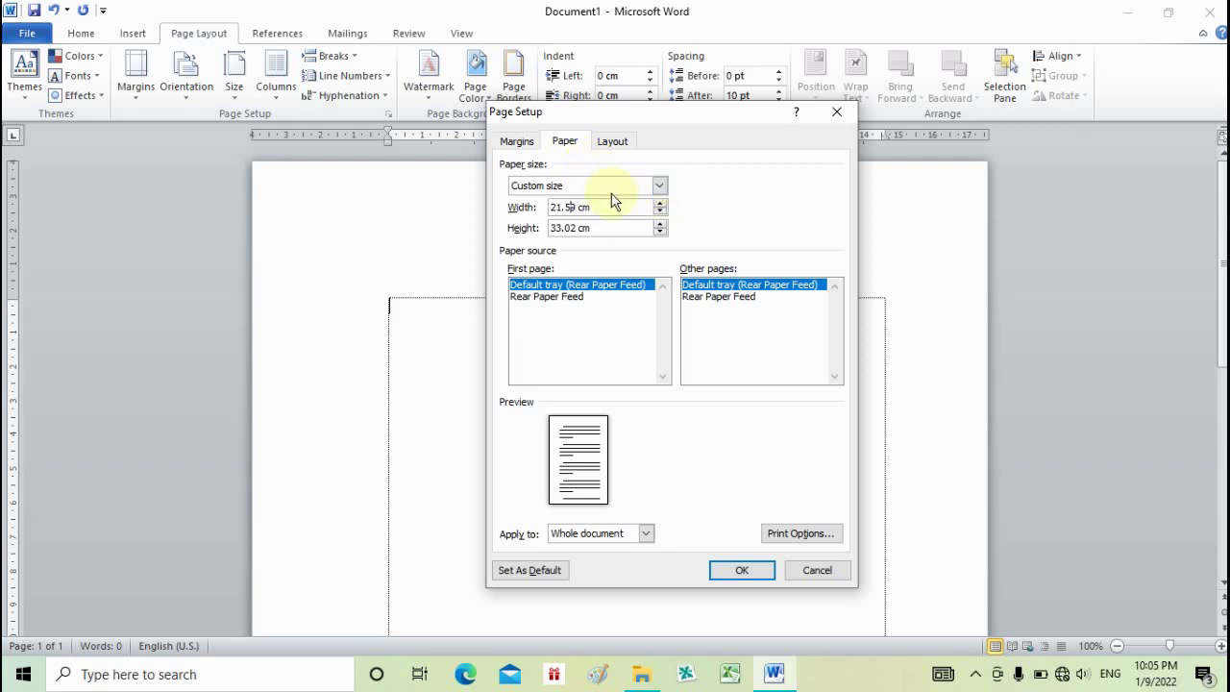
pyautogui.click(738, 568)
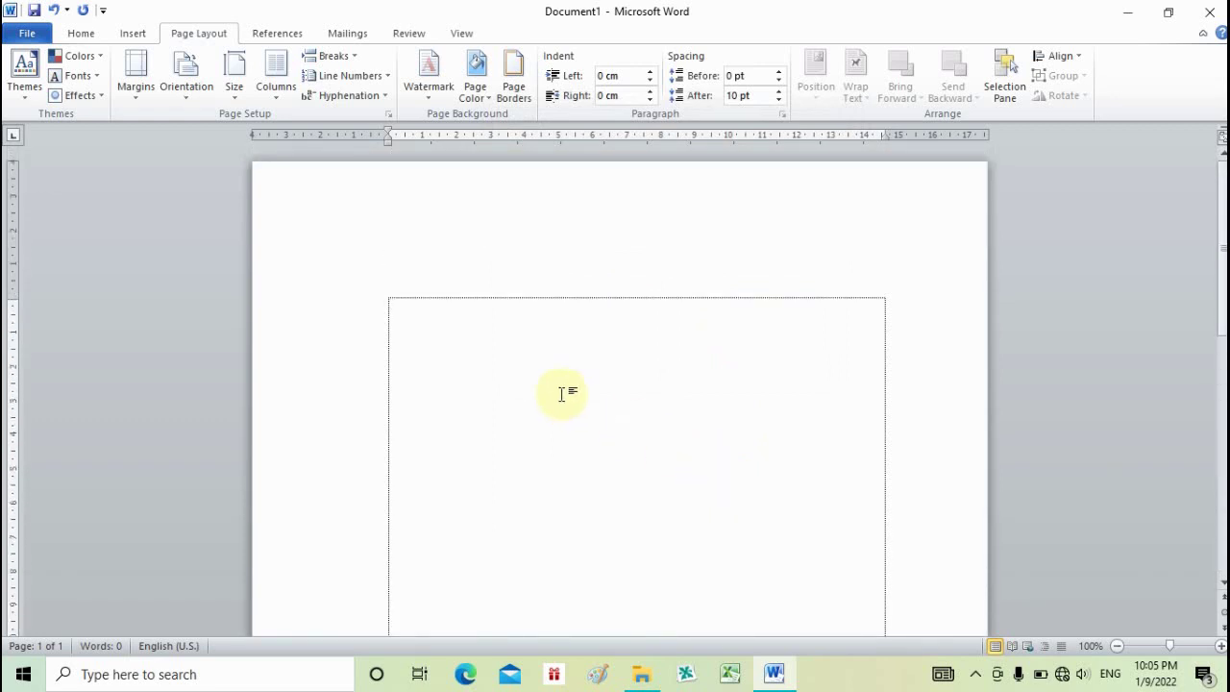
# Show the Home formatting commands and select, then deselect, the empty first line
pyautogui.click(77, 34)
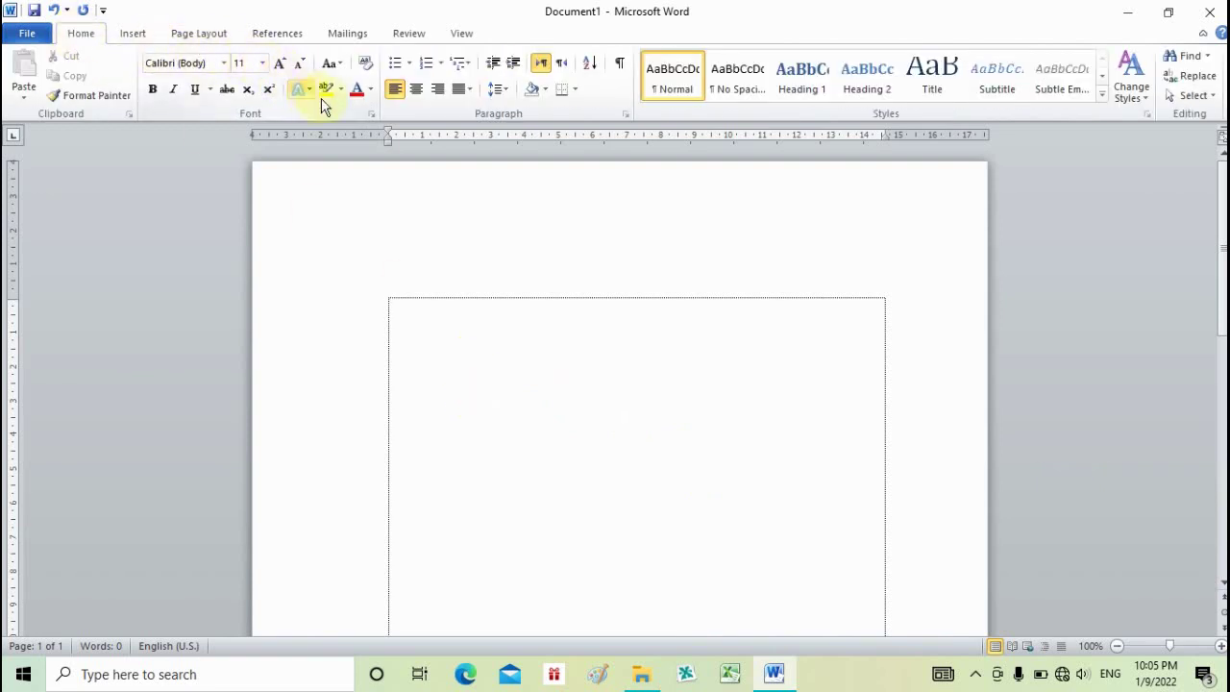
pyautogui.click(289, 299)
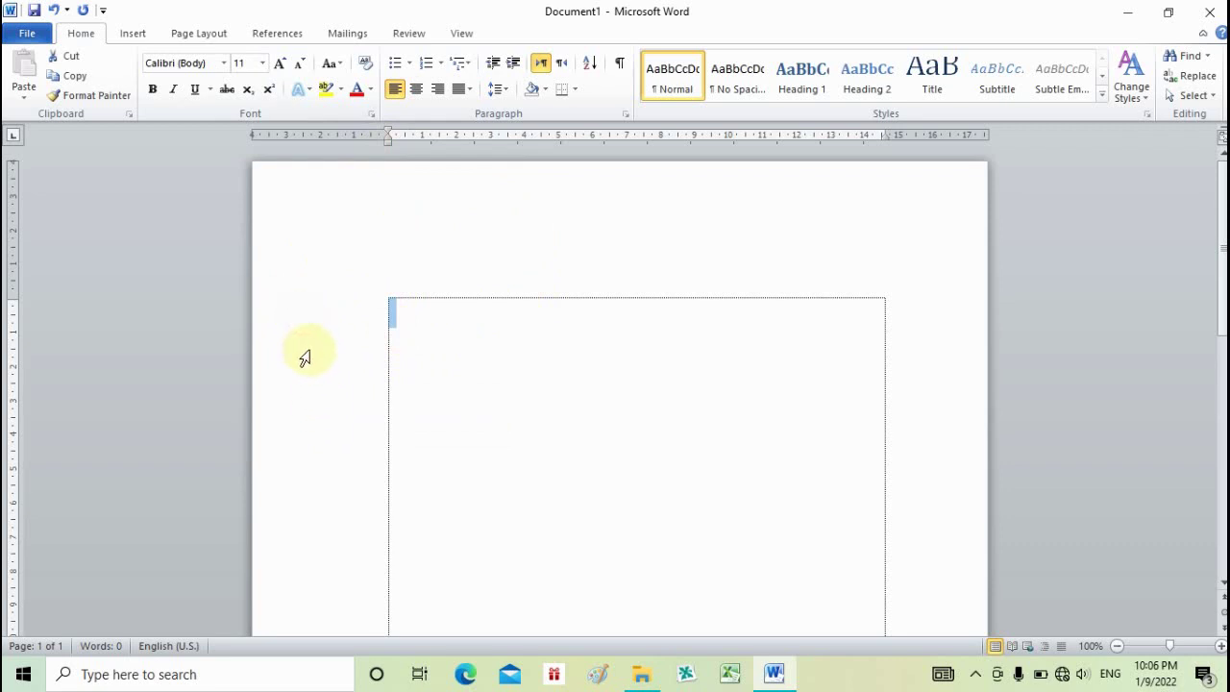
pyautogui.click(311, 317)
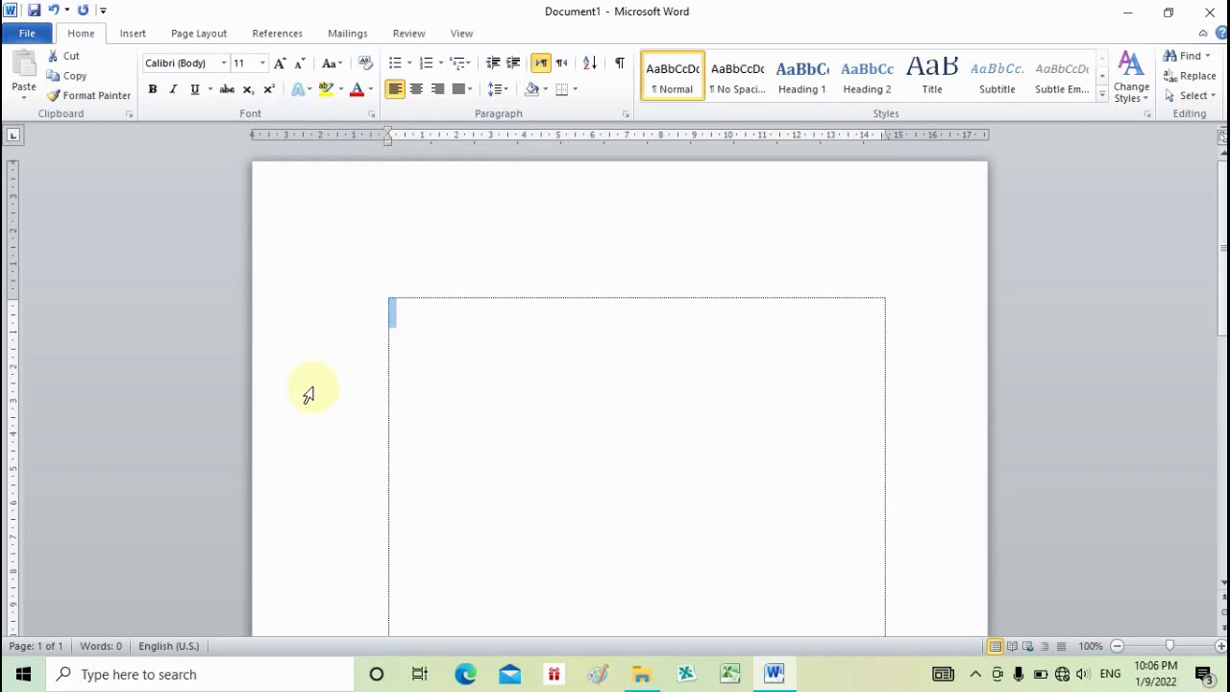
pyautogui.click(410, 317)
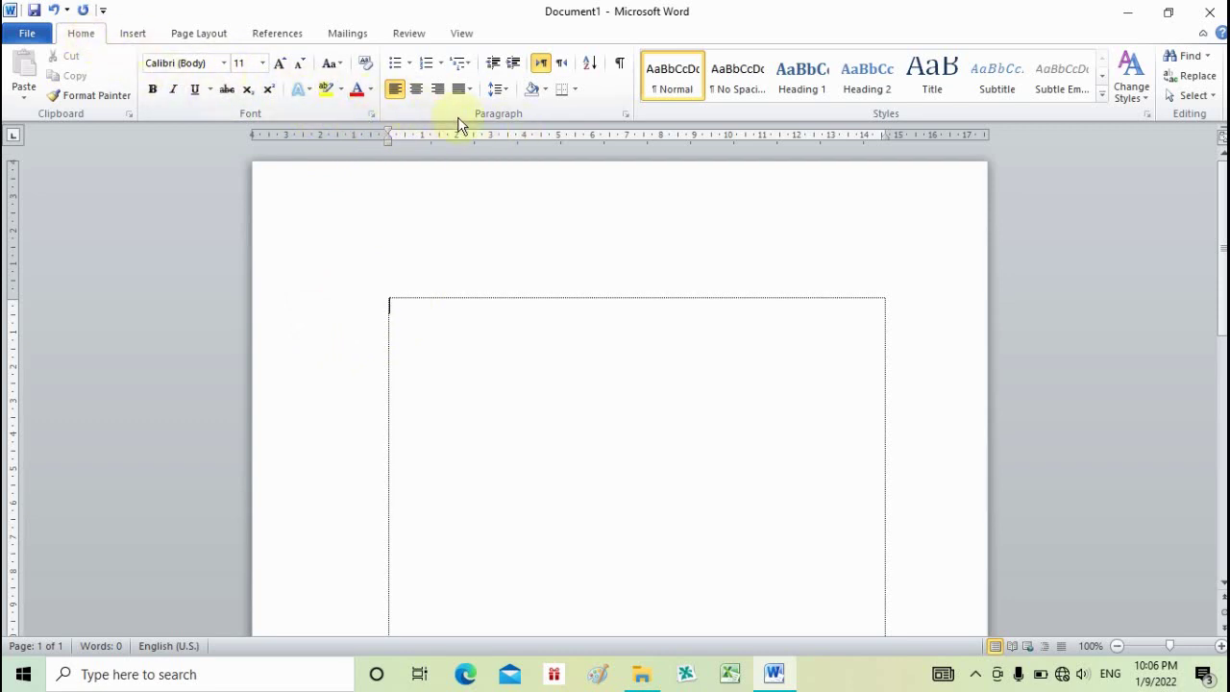
# Set paragraph spacing After to 0 pt and line spacing to 1.5 lines
pyautogui.click(625, 119)
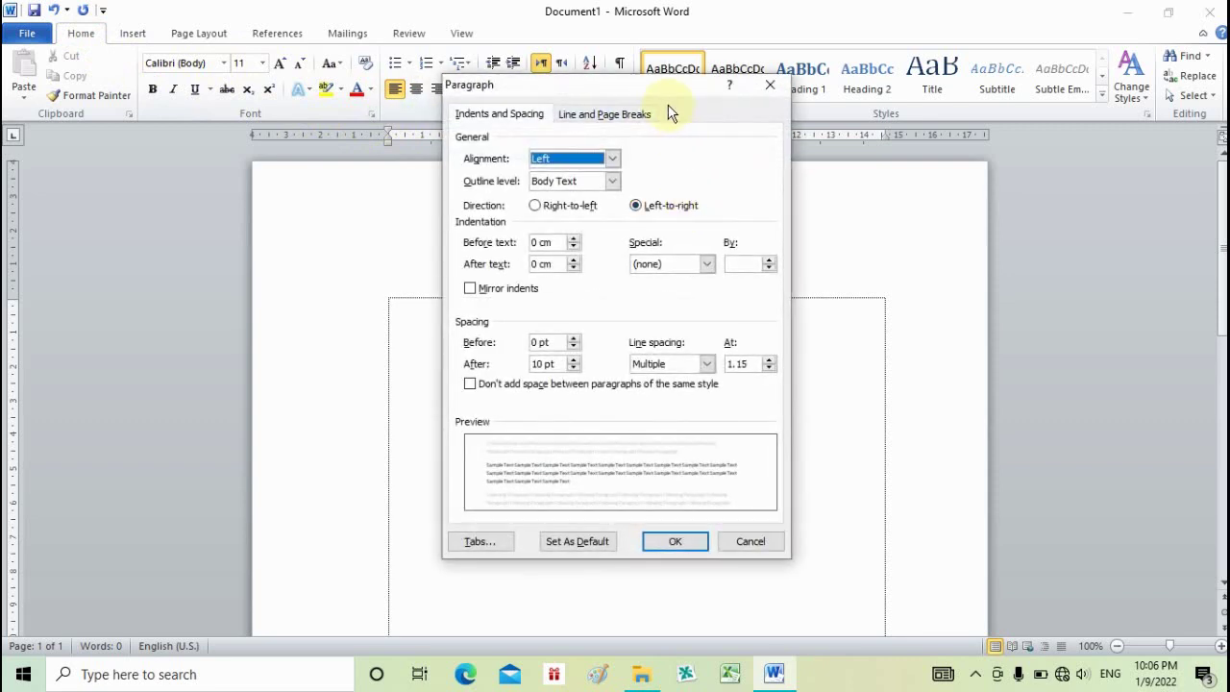
pyautogui.moveTo(659, 87); pyautogui.dragTo(691, 76)
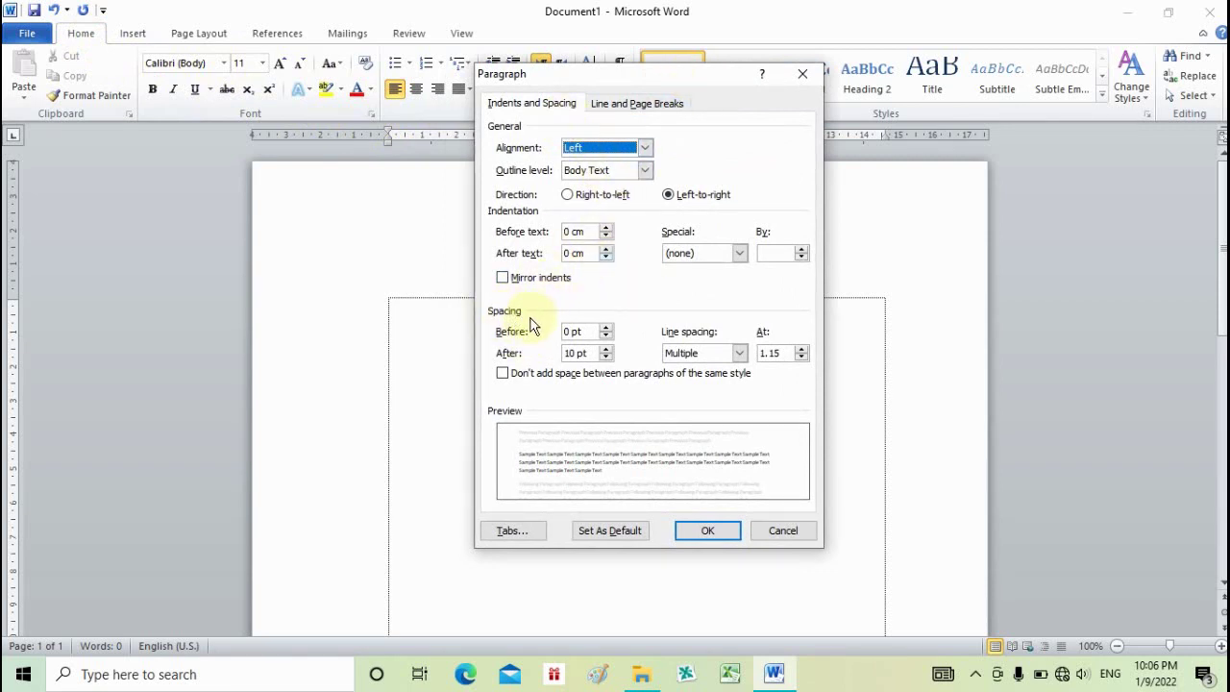
pyautogui.click(605, 357)
pyautogui.click(605, 357)
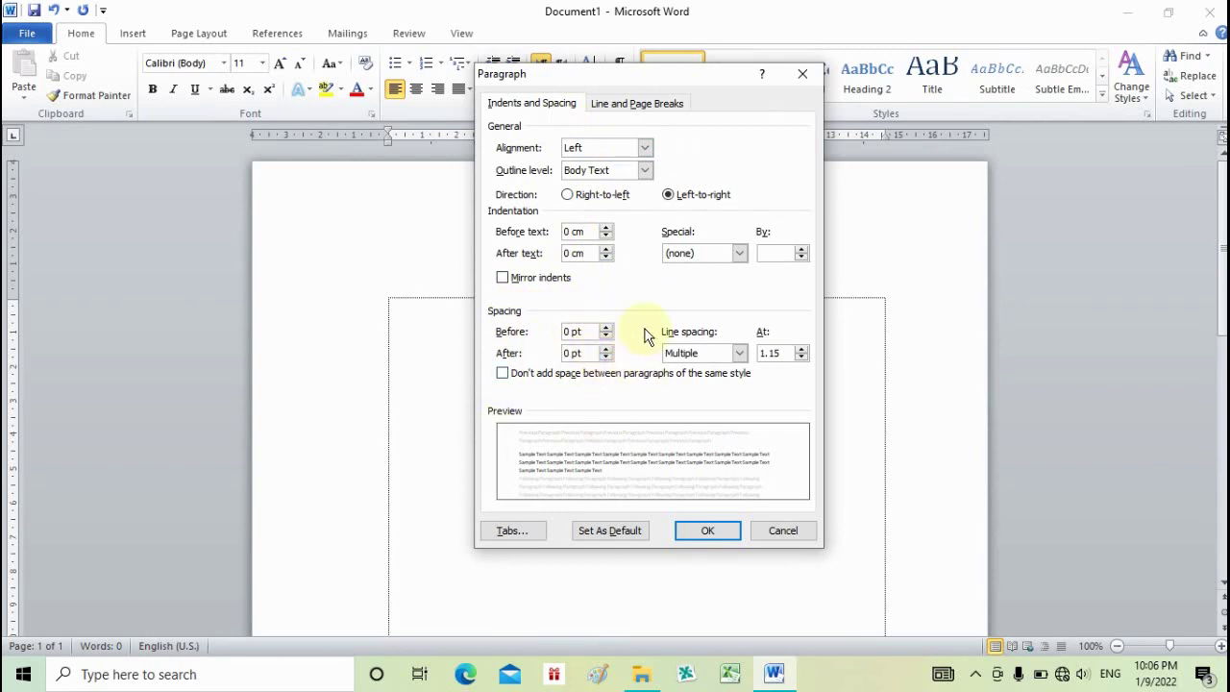
pyautogui.click(739, 354)
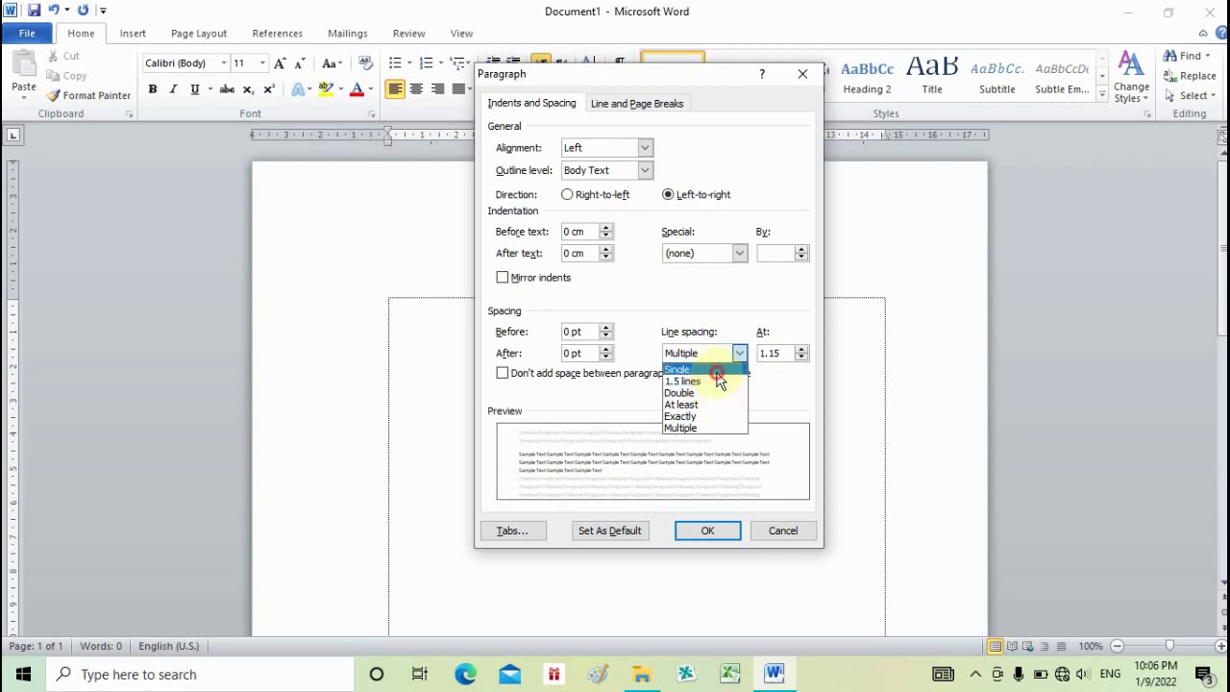
pyautogui.click(717, 370)
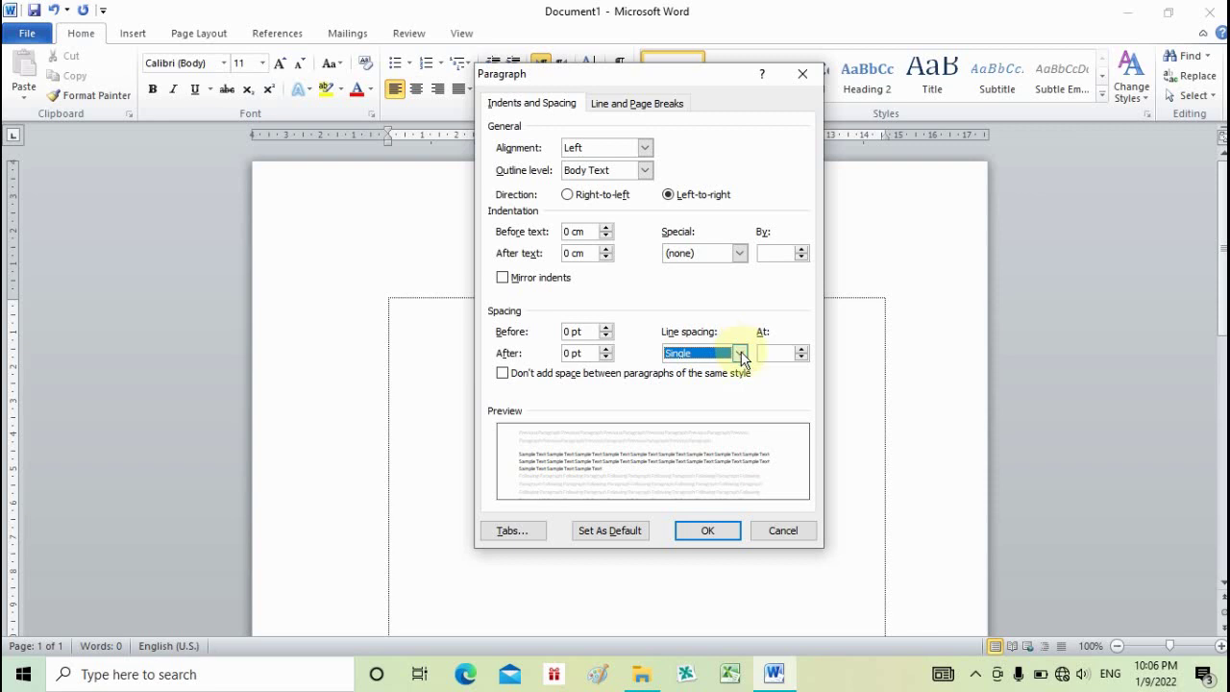
pyautogui.click(739, 353)
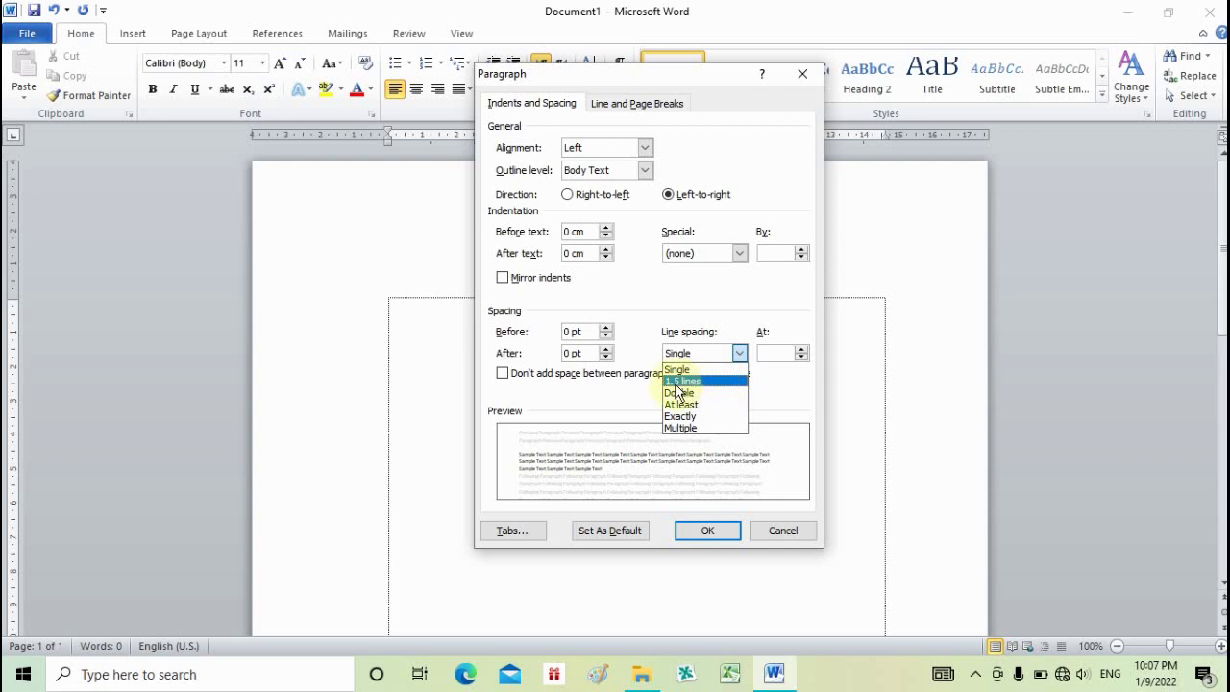
pyautogui.click(699, 382)
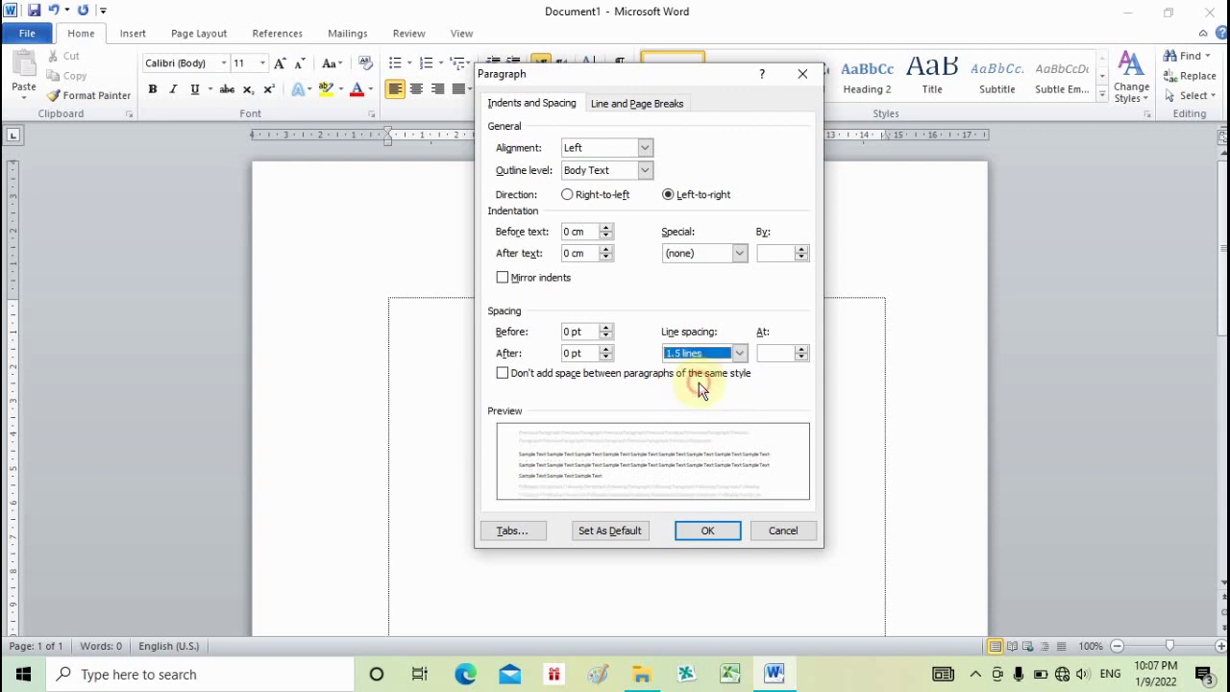
pyautogui.click(707, 530)
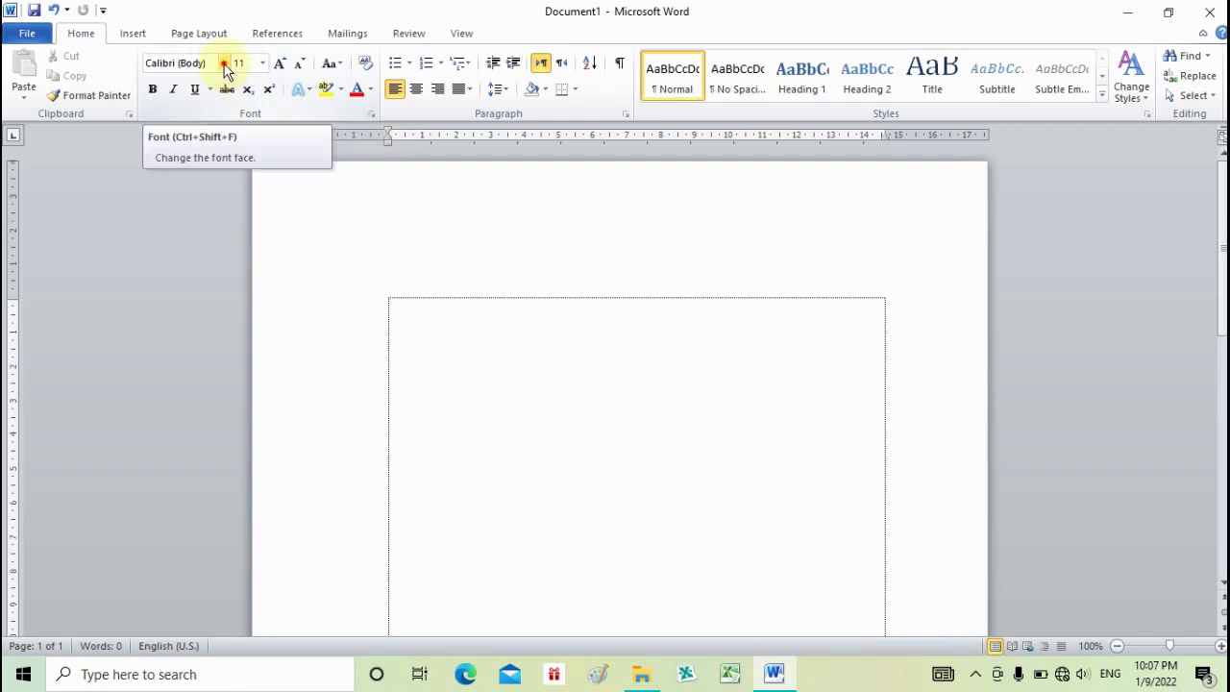
# Set the font to Times New Roman at size 12
pyautogui.click(225, 65)
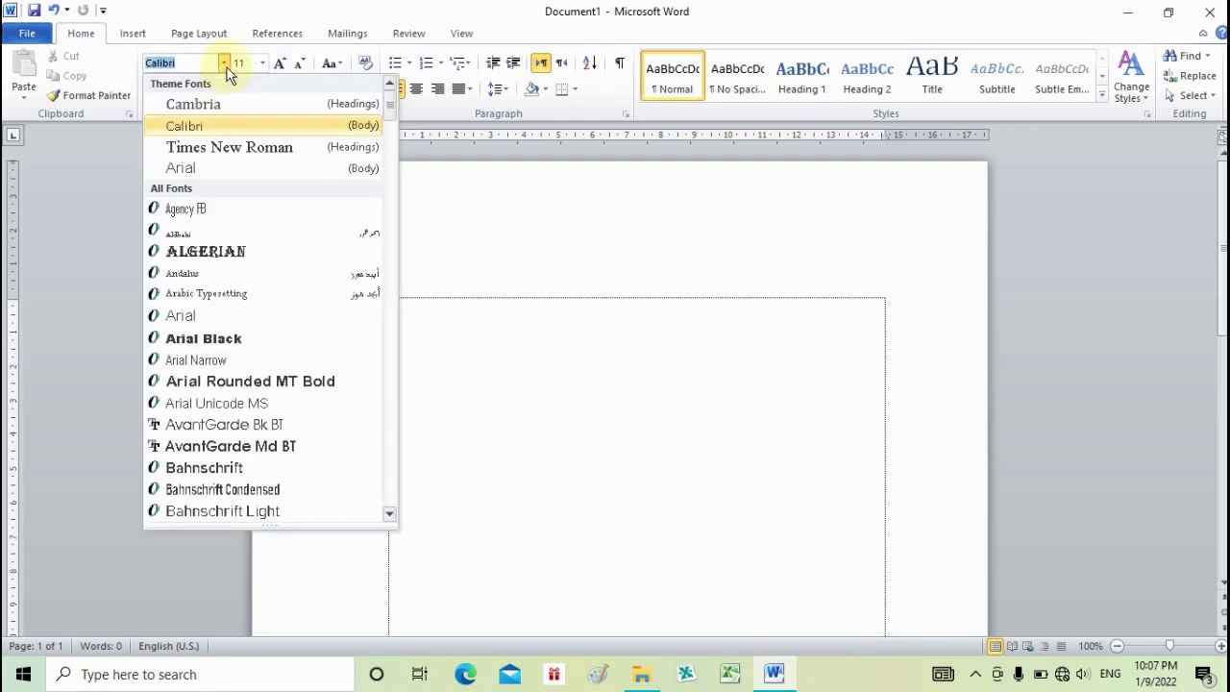
pyautogui.click(231, 146)
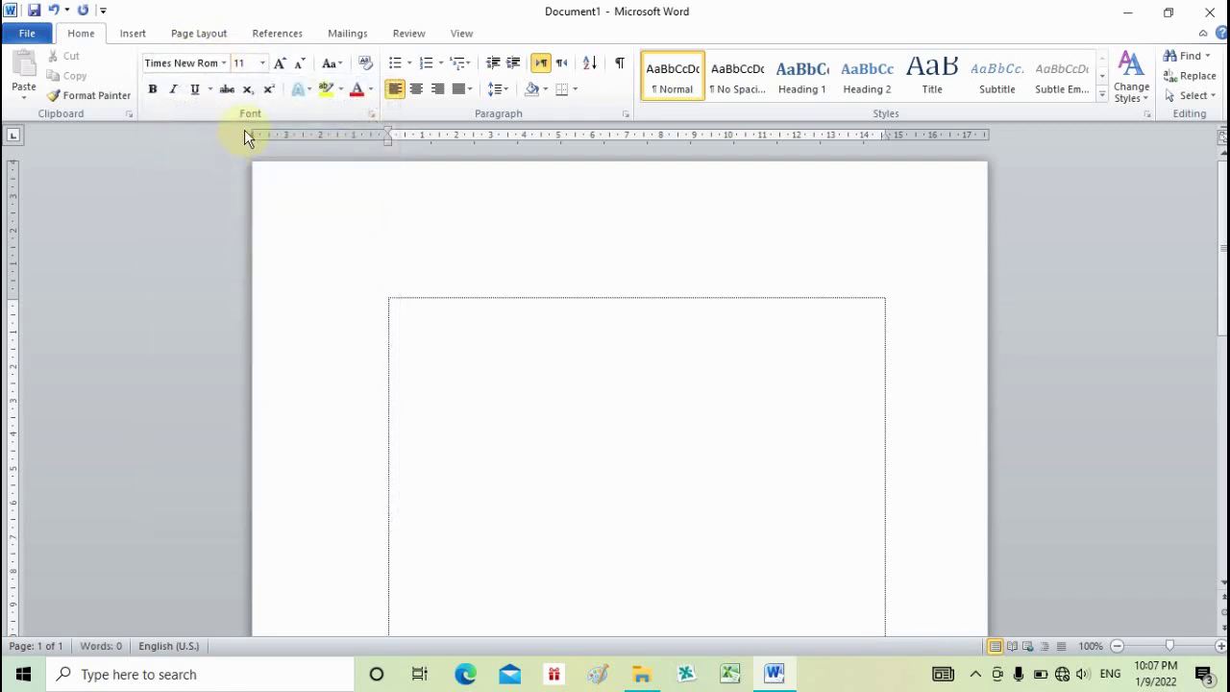
pyautogui.click(262, 63)
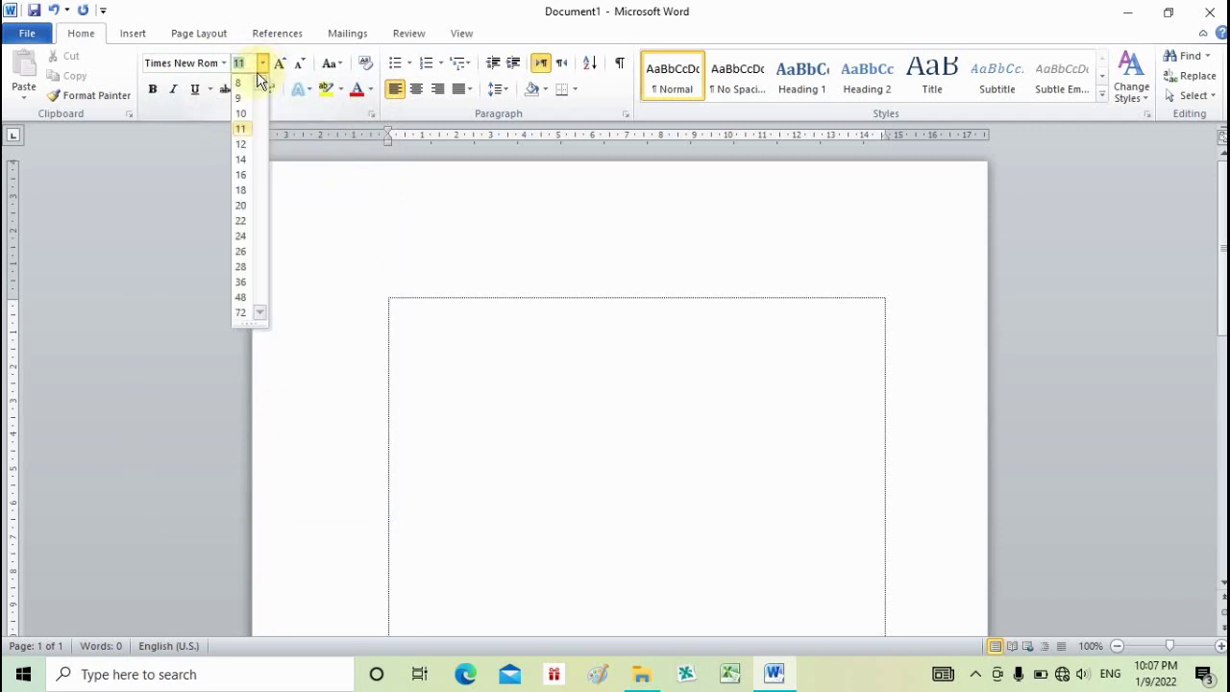
pyautogui.click(242, 144)
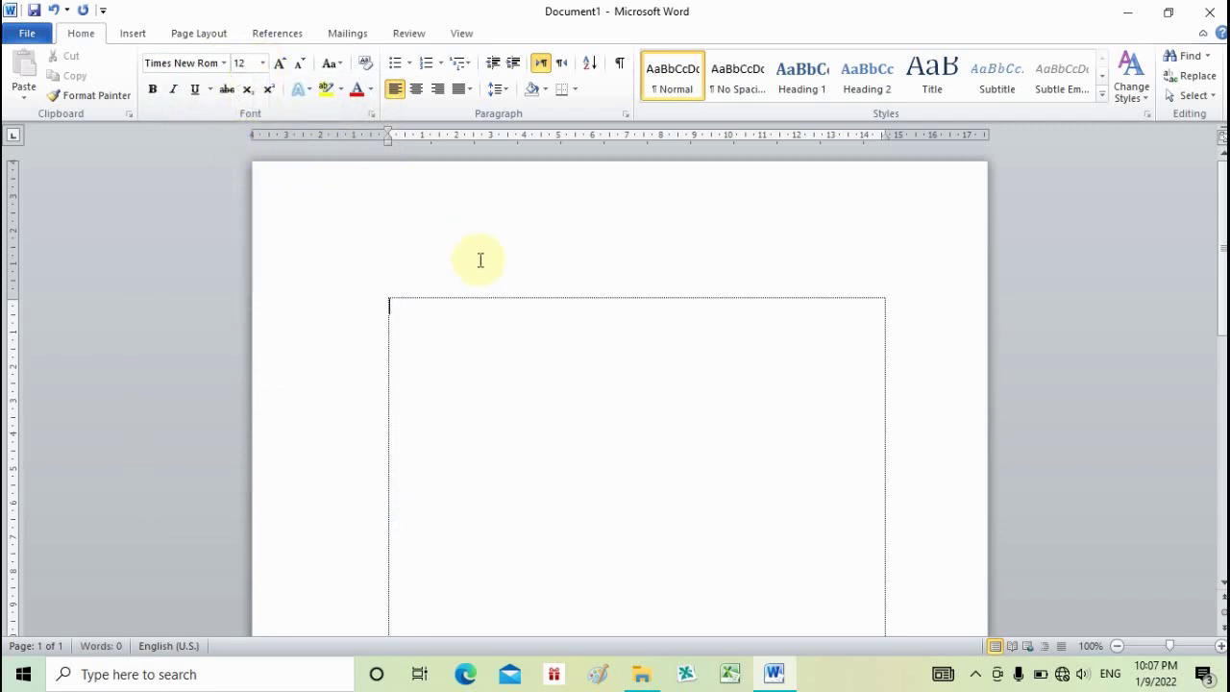
pyautogui.scroll(-3, 480, 260)
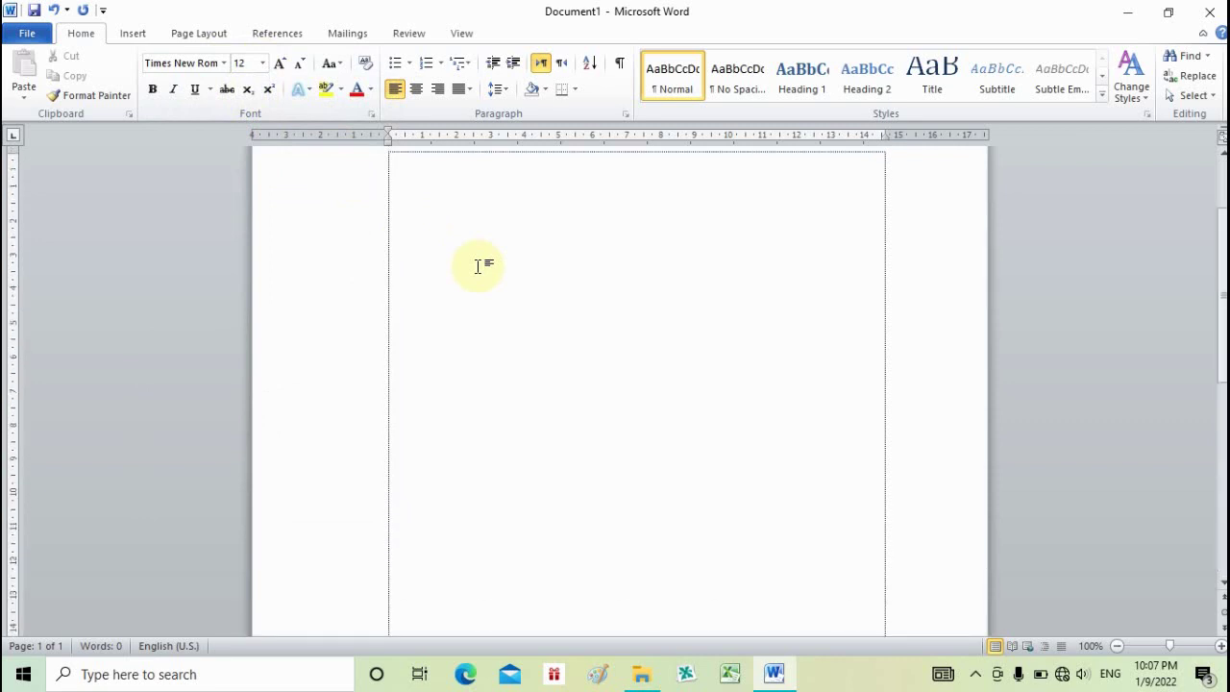
pyautogui.scroll(3, 477, 266)
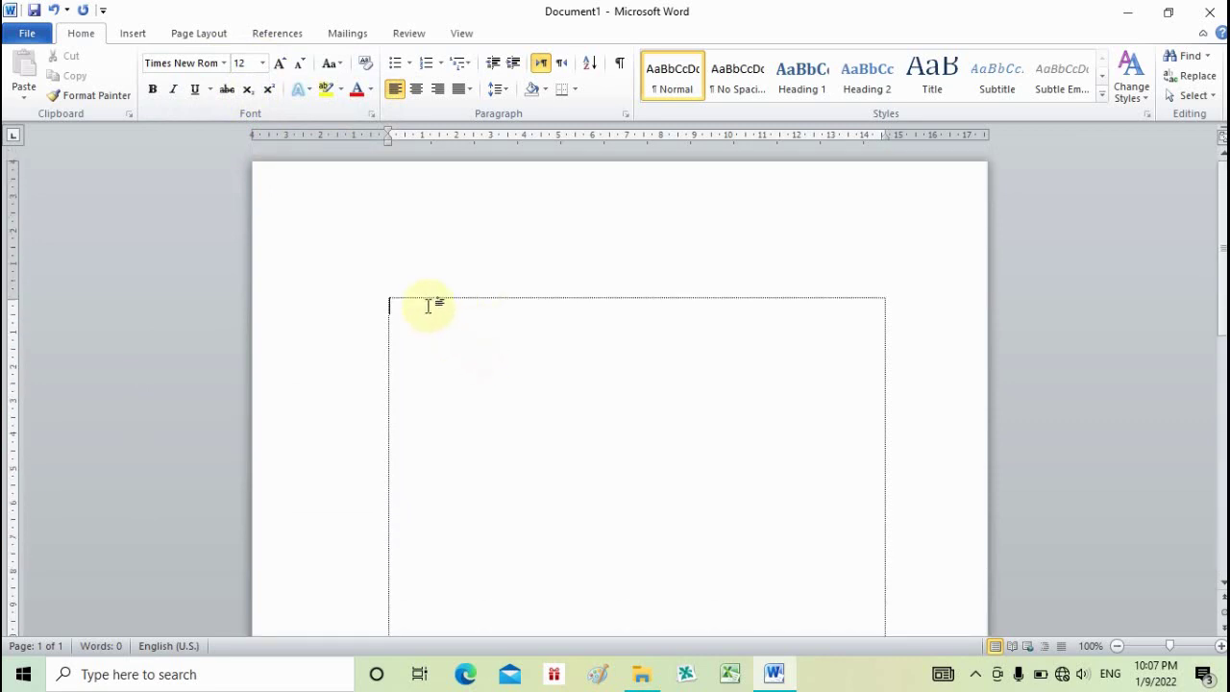
pyautogui.scroll(-3, 428, 306)
pyautogui.scroll(3, 472, 321)
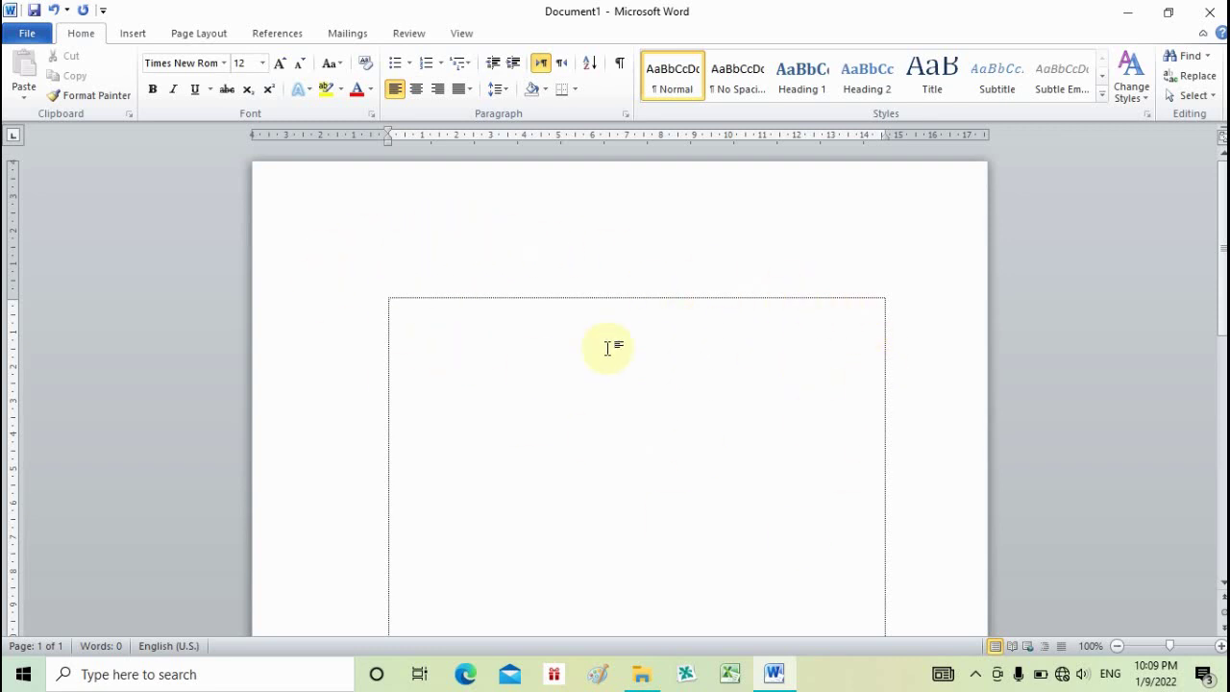
pyautogui.scroll(-1, 795, 285)
pyautogui.scroll(1, 795, 284)
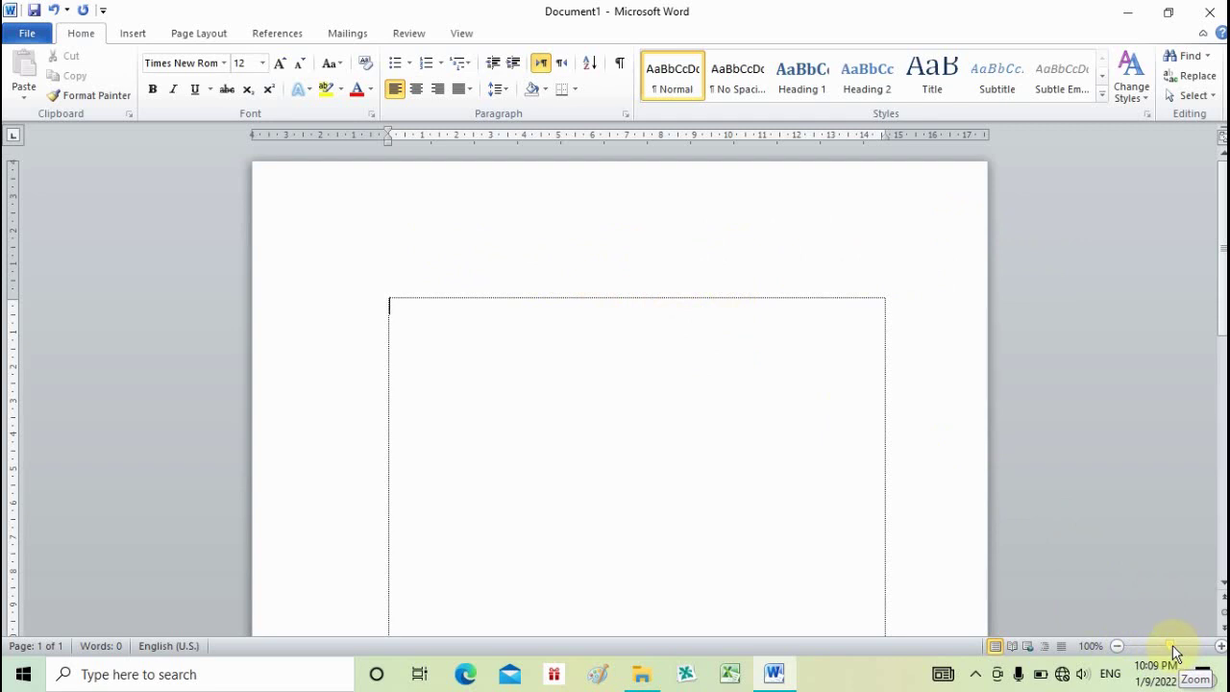
pyautogui.moveTo(1172, 645)
pyautogui.mouseDown()
pyautogui.moveTo(1194, 648)
pyautogui.moveTo(1181, 648)
pyautogui.mouseUp()
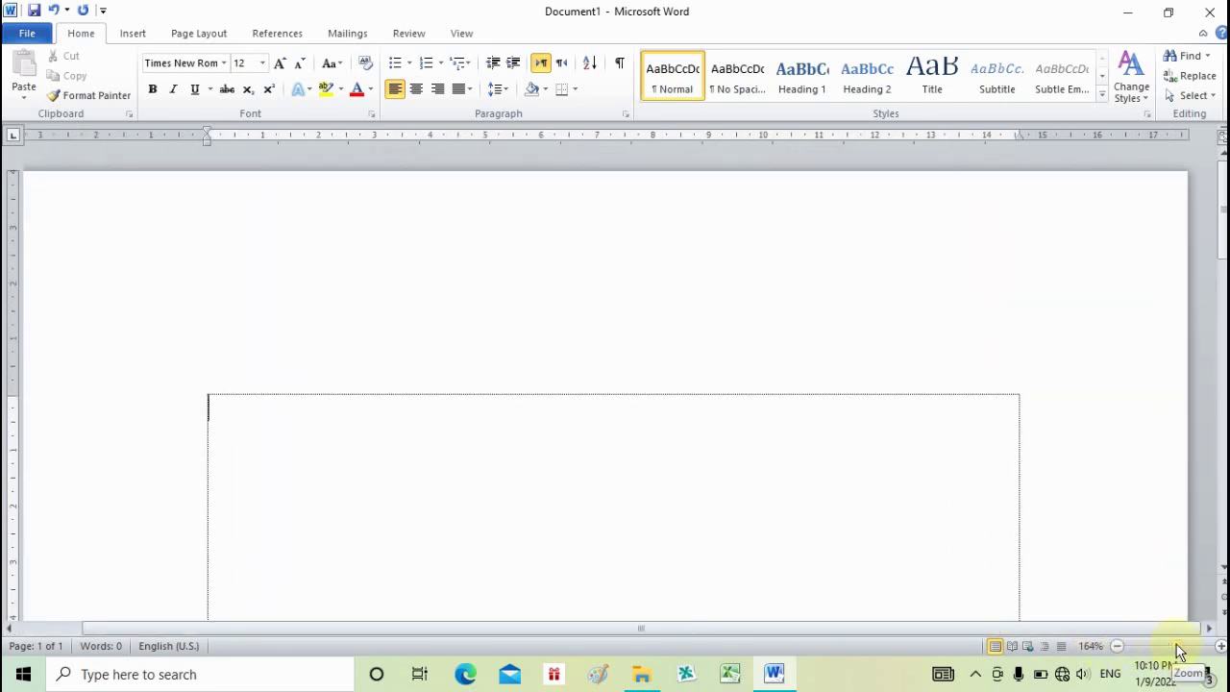
pyautogui.click(1173, 648)
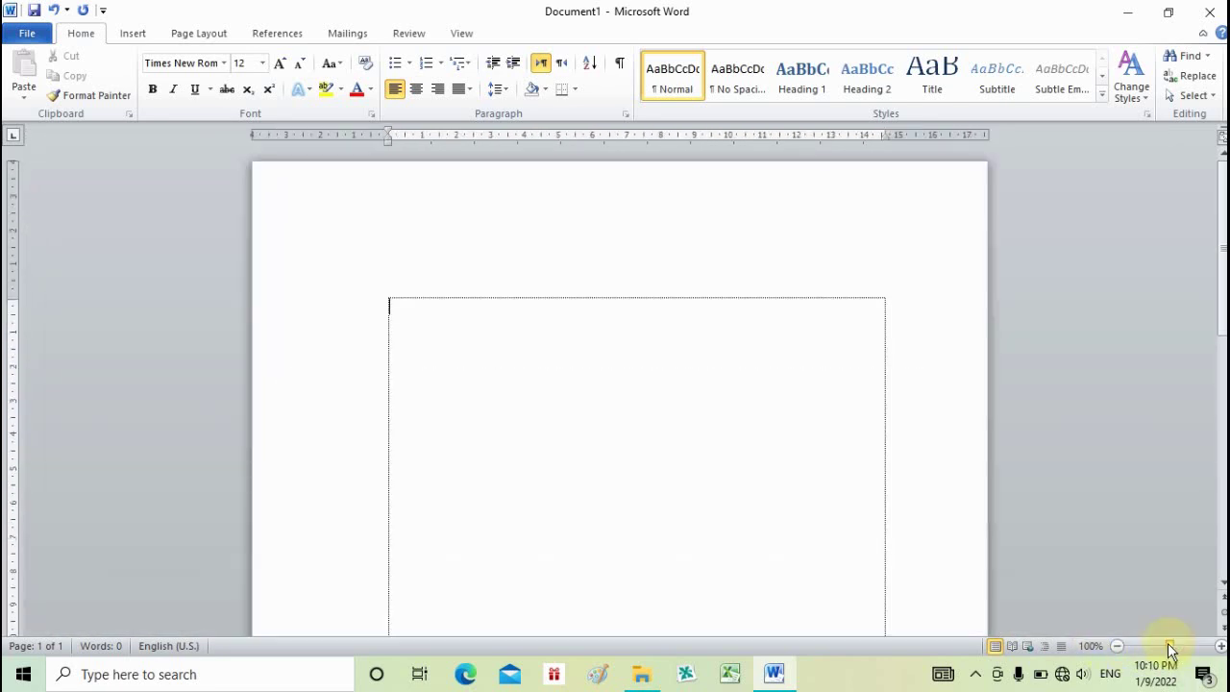
pyautogui.moveTo(1178, 650); pyautogui.dragTo(1180, 651)
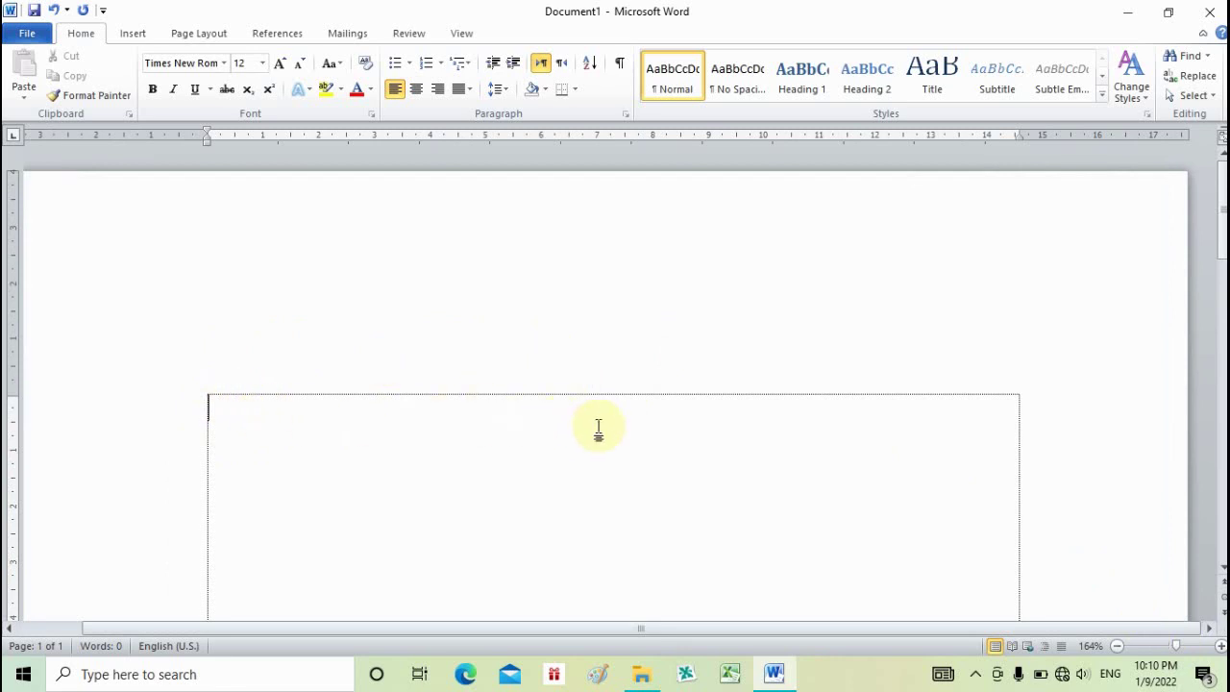
pyautogui.scroll(-2, 699, 444)
pyautogui.scroll(2, 727, 453)
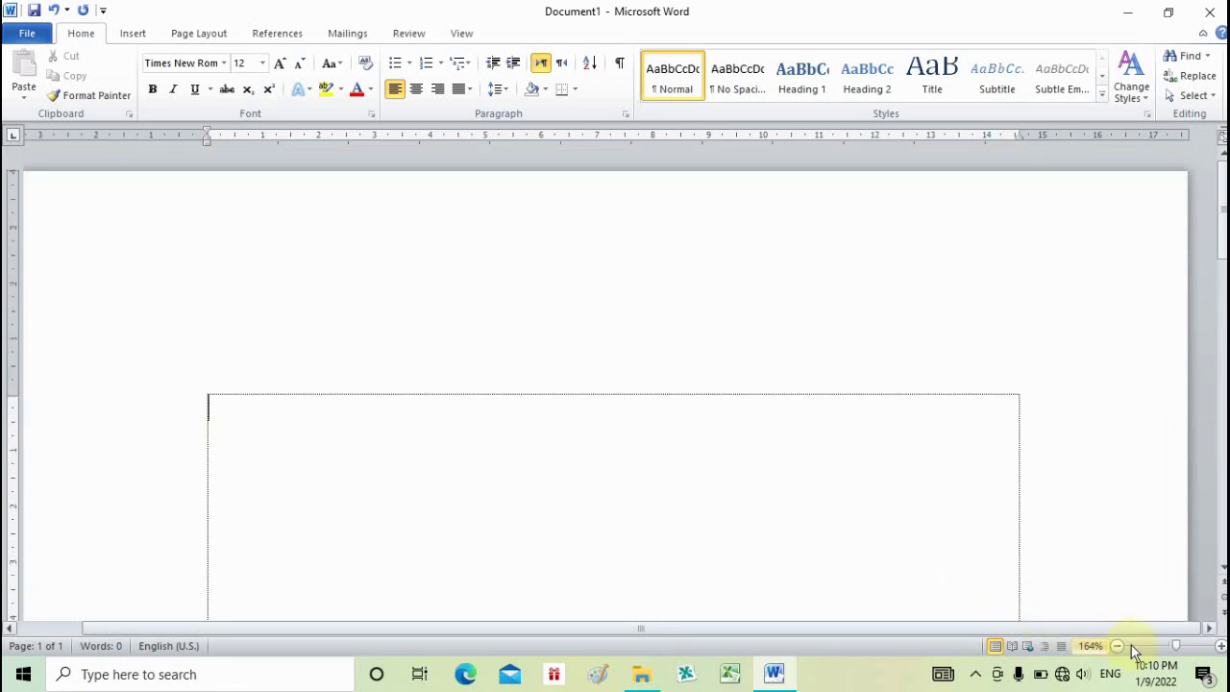
pyautogui.moveTo(1171, 646); pyautogui.dragTo(1174, 648)
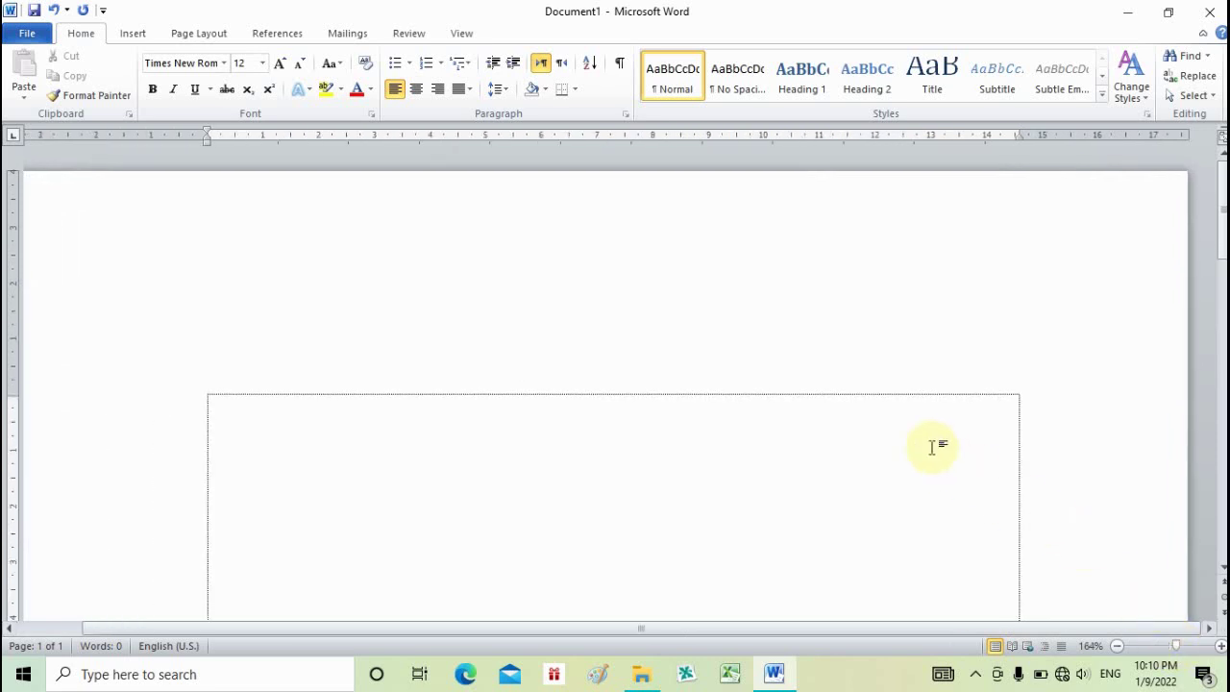
pyautogui.scroll(-2, 931, 447)
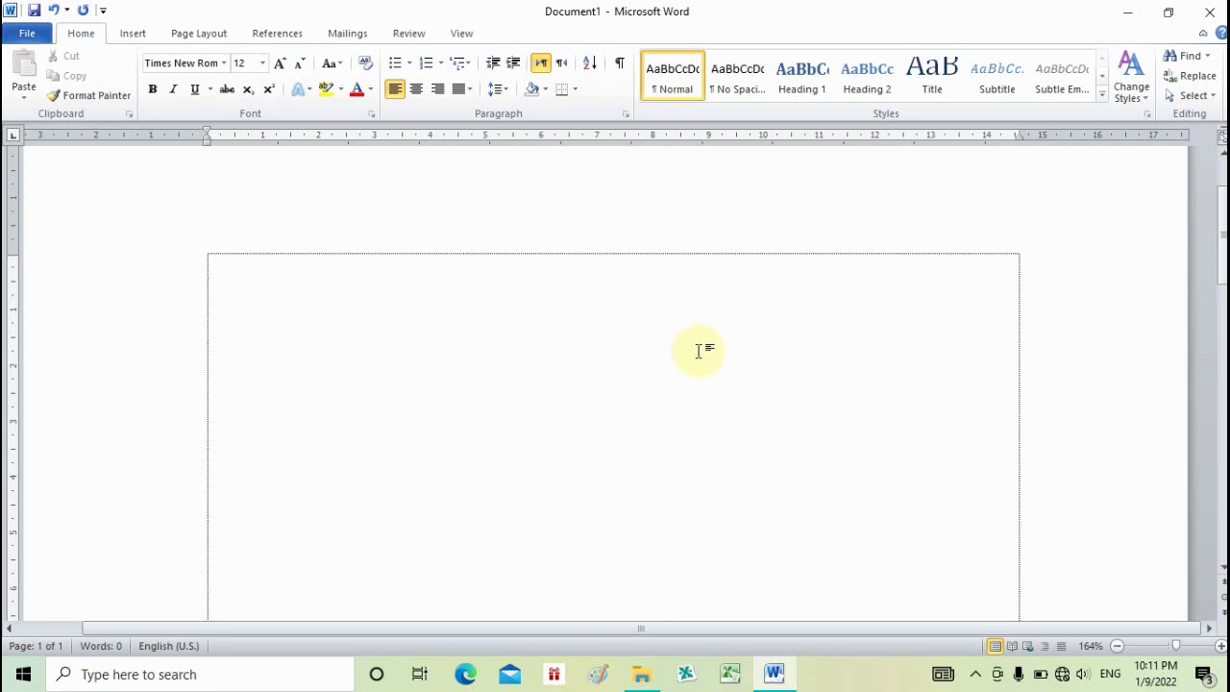
# Type 'belajar' into the text box, which AutoCorrect capitalises to 'Belajar'
pyautogui.scroll(-2, 698, 350)
pyautogui.scroll(2, 698, 351)
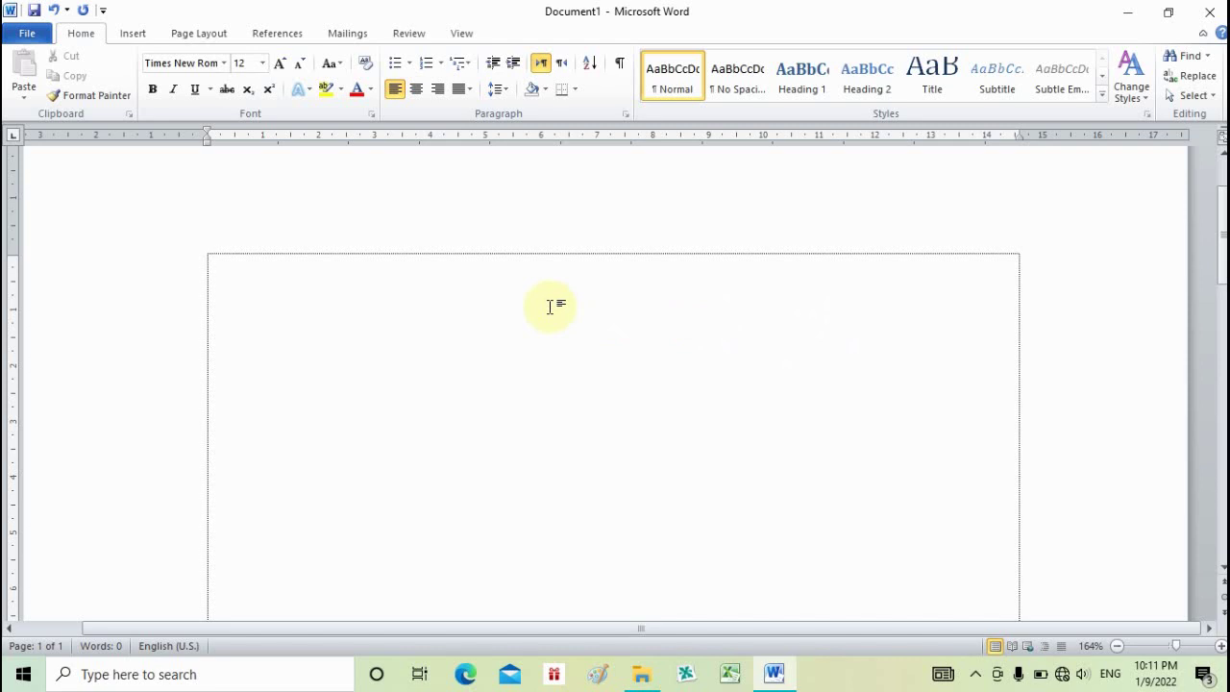
pyautogui.write('bela')
pyautogui.write('jar')
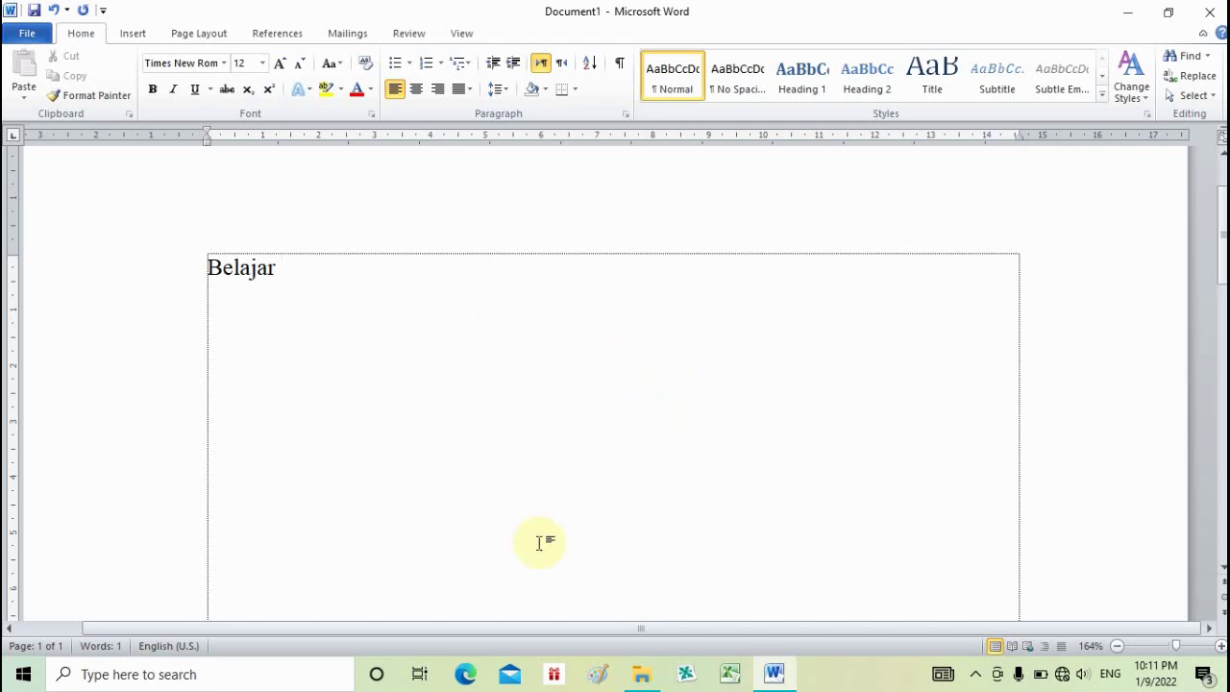
pyautogui.click(291, 674)
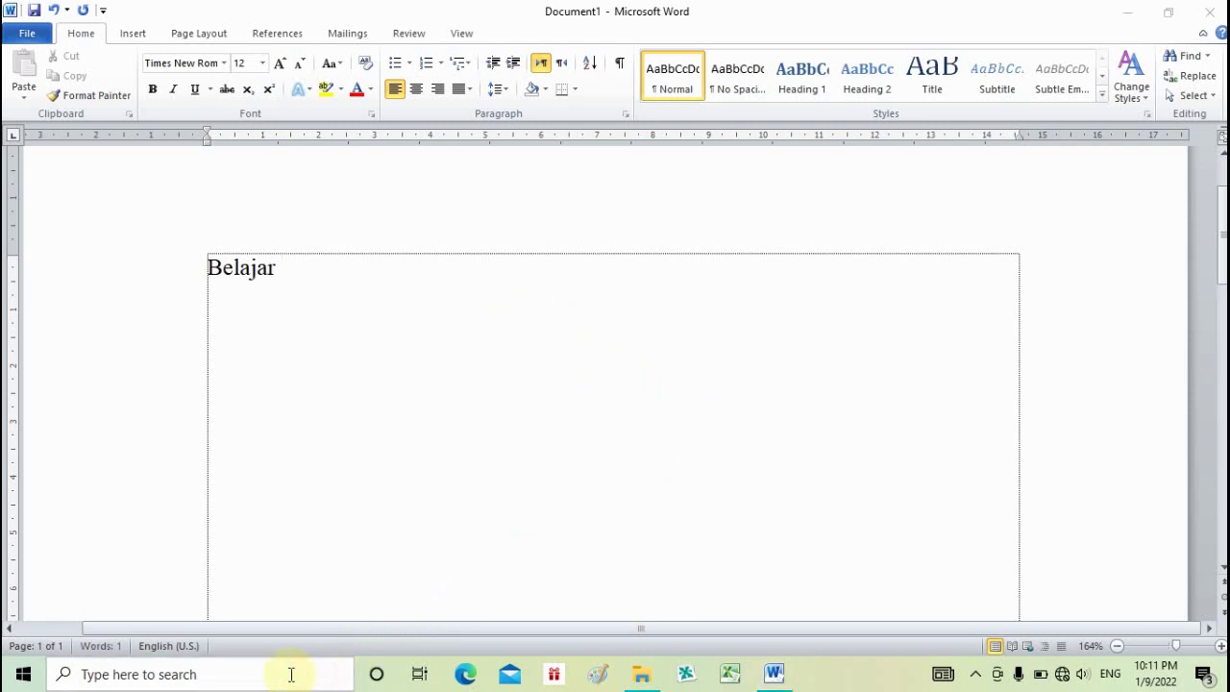
# Search for 'on' in Windows Search and launch the On-Screen Keyboard over Word
pyautogui.write('on')
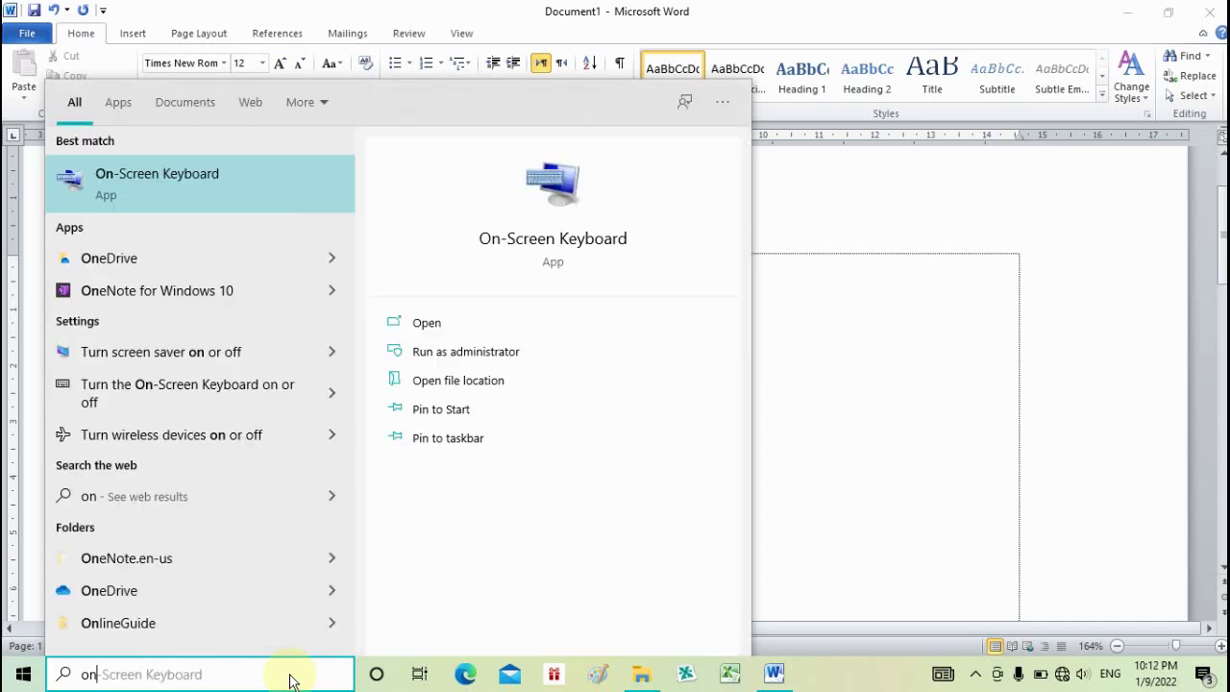
pyautogui.click(180, 196)
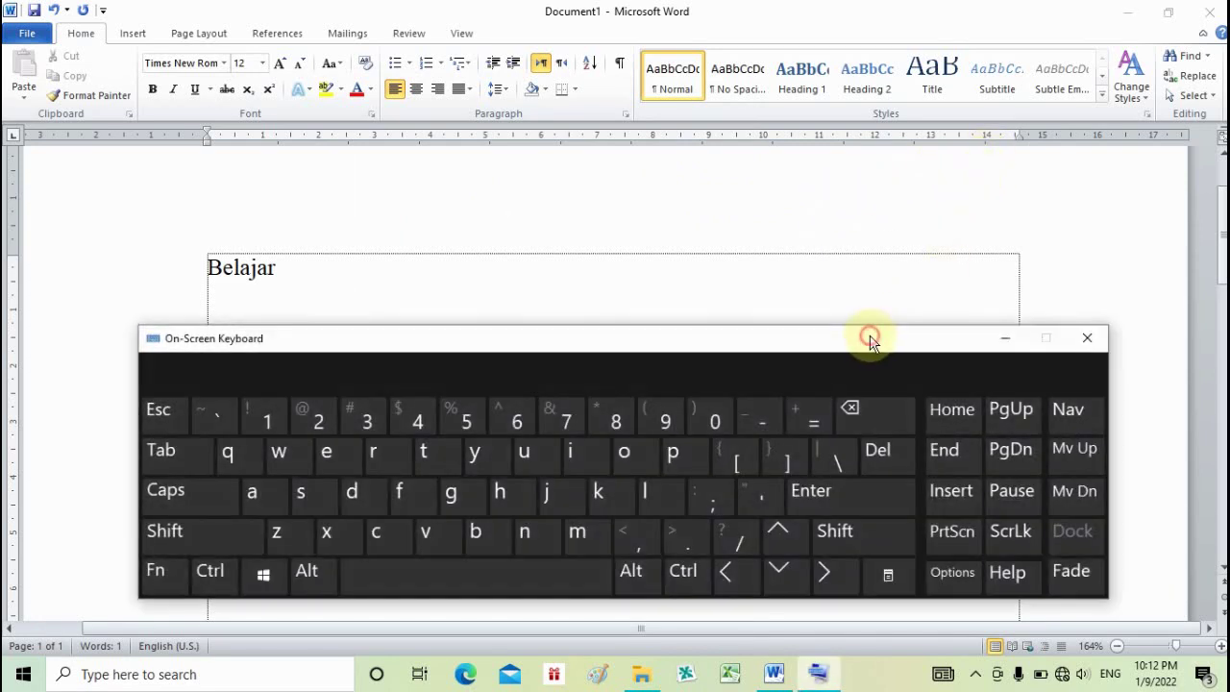
# Erase the old 'Belajar' text and type 'BELAJAR MICROSOFT WORD 2010' with Caps on the On-Screen Keyboard
pyautogui.moveTo(868, 337); pyautogui.dragTo(897, 391)
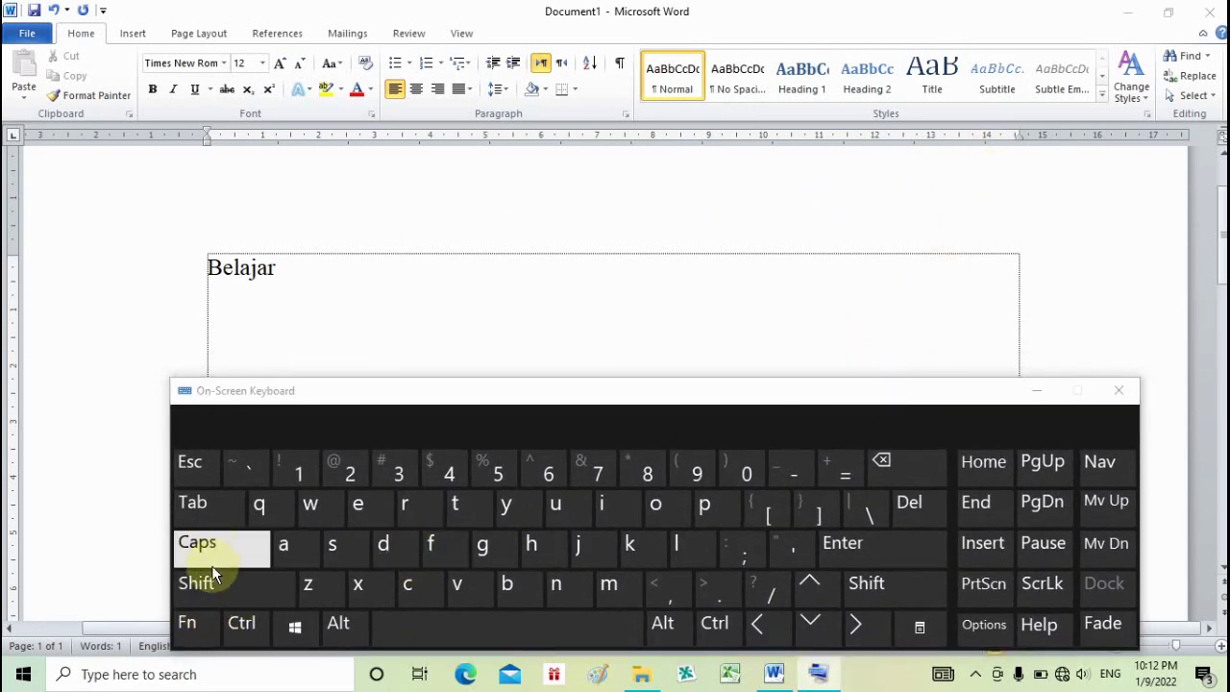
pyautogui.click(331, 274)
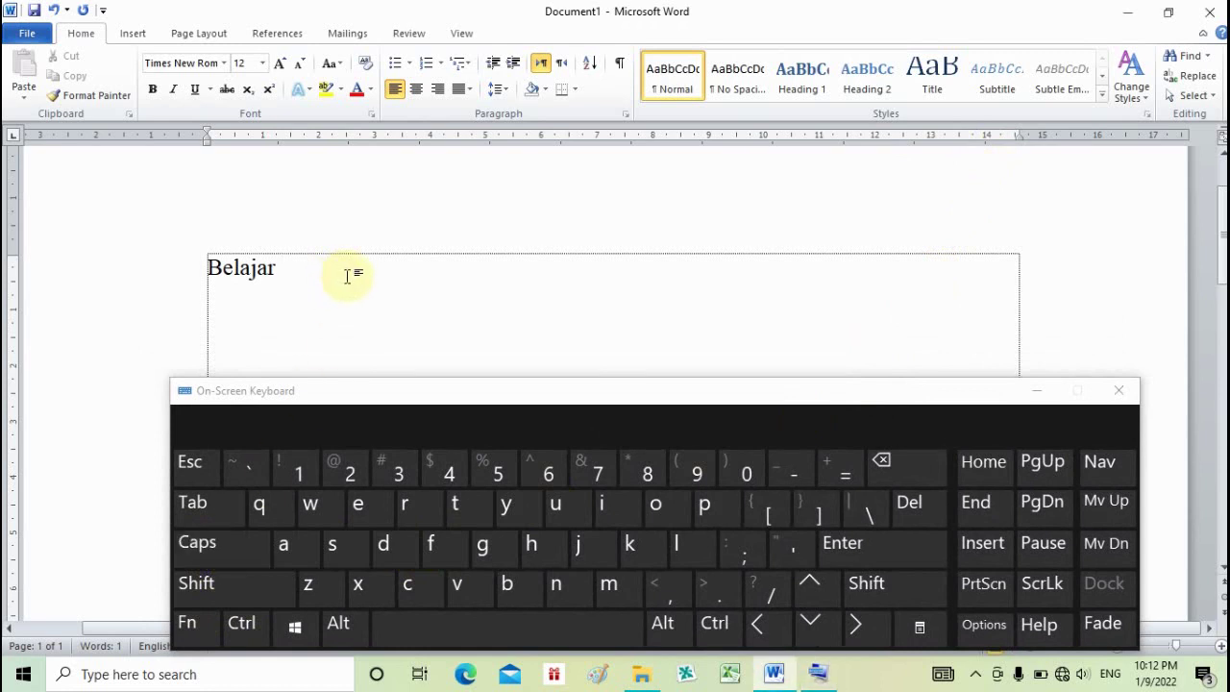
pyautogui.write('mic')
pyautogui.press('BackSpace')
pyautogui.press('BackSpace')
pyautogui.press('BackSpace')
pyautogui.press('BackSpace')
pyautogui.press('BackSpace')
pyautogui.press('BackSpace')
pyautogui.press('BackSpace')
pyautogui.press('BackSpace')
pyautogui.press('BackSpace')
pyautogui.press('BackSpace')
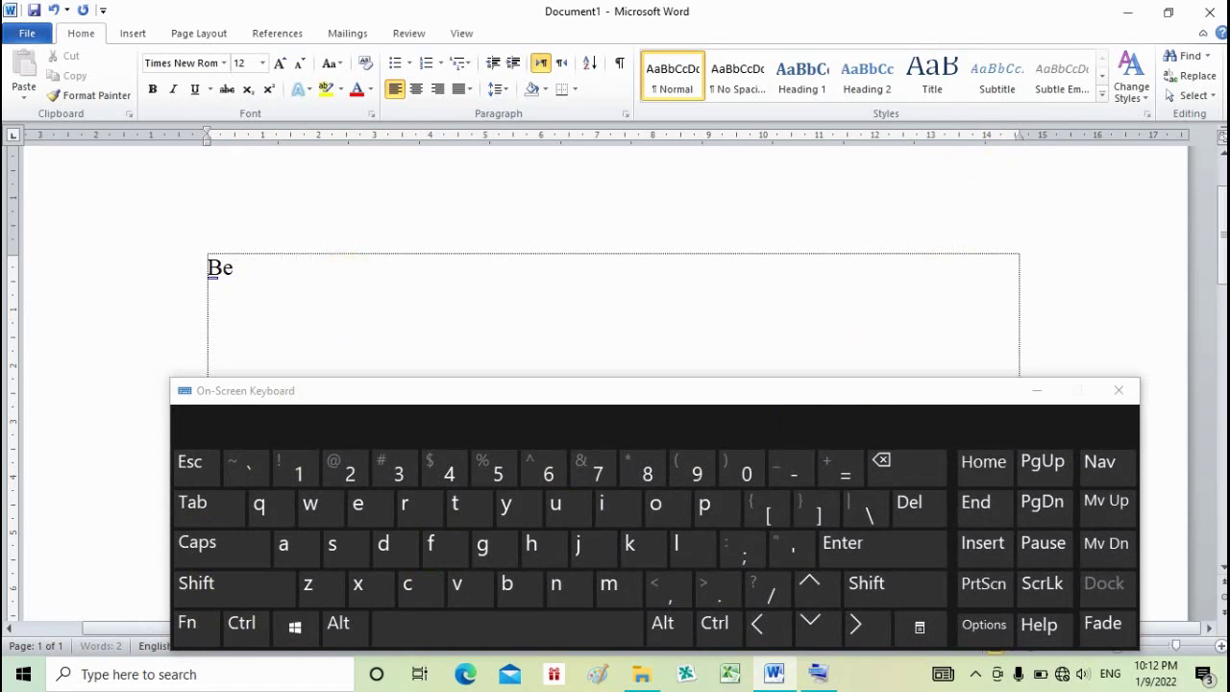
pyautogui.press('BackSpace')
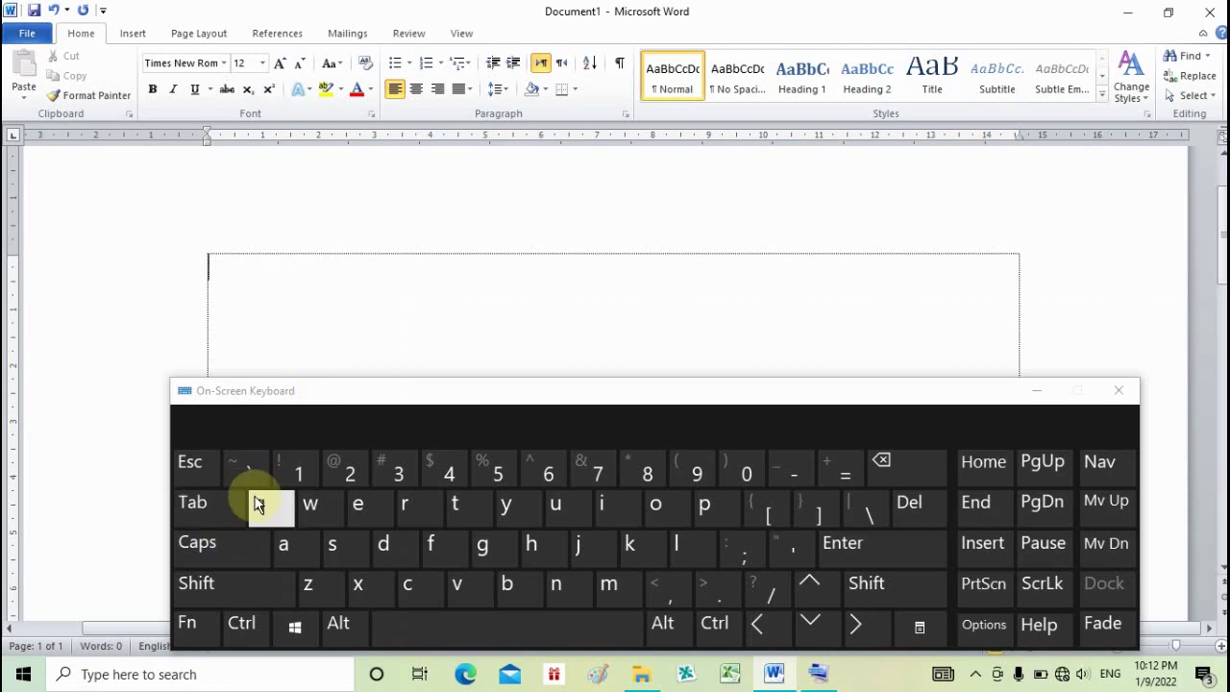
pyautogui.click(217, 543)
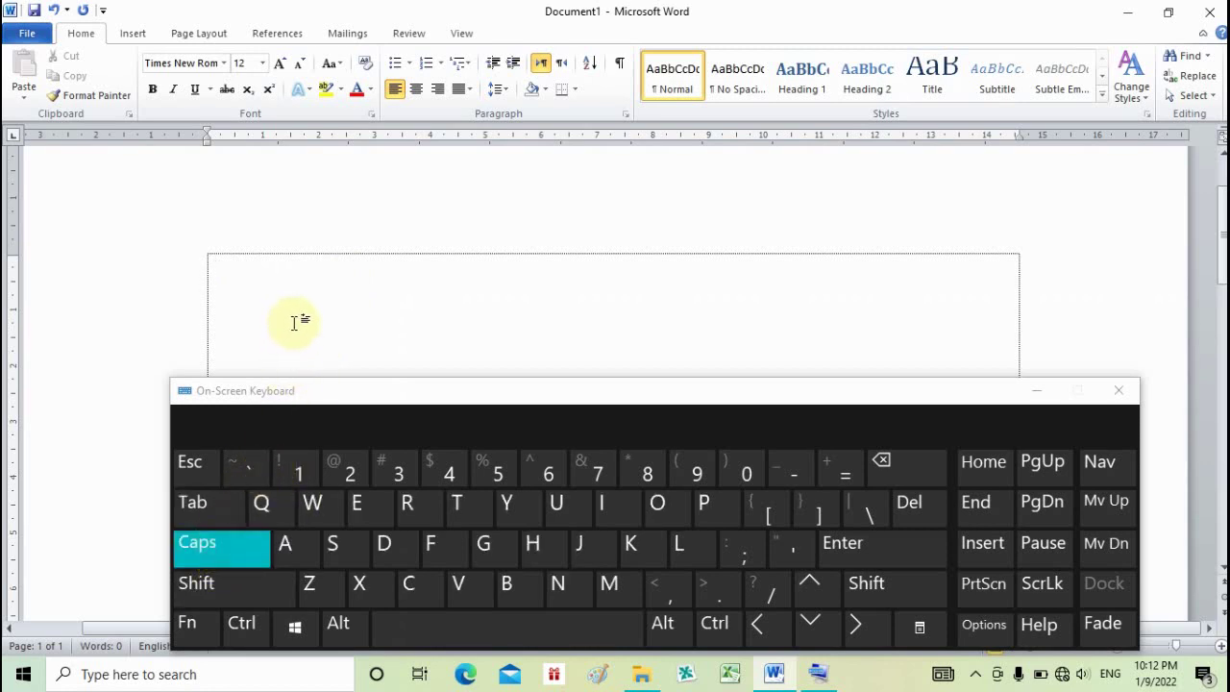
pyautogui.write('BELAJ')
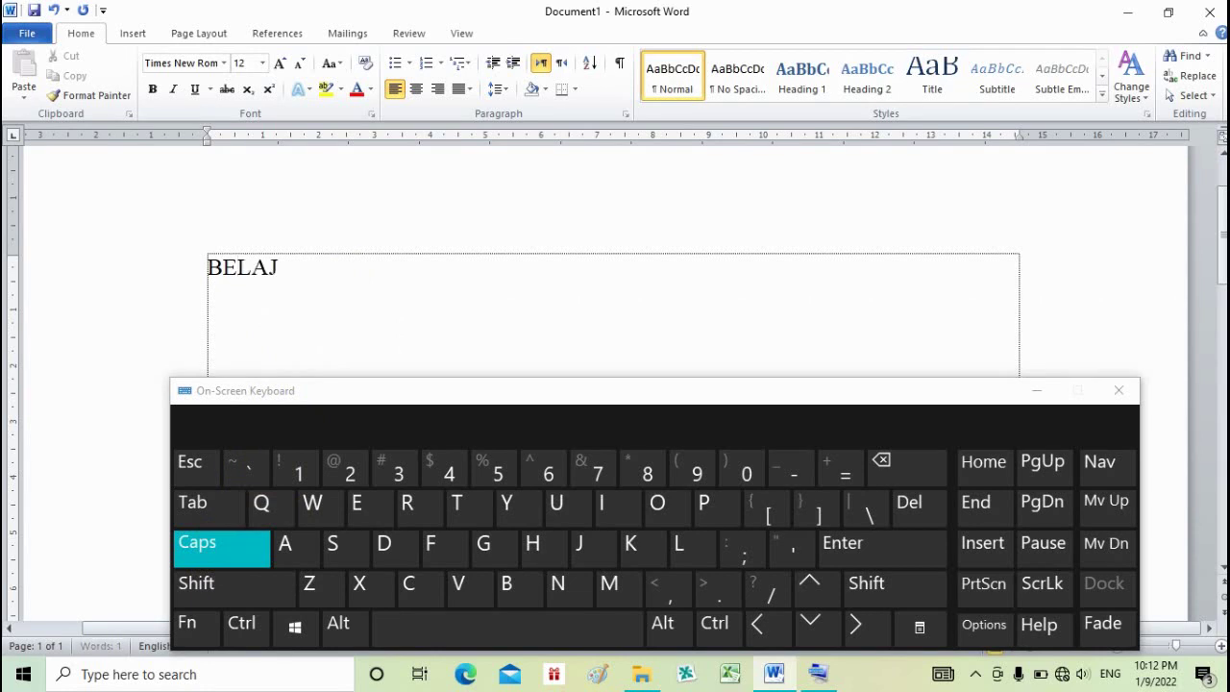
pyautogui.write('AR MICROSO')
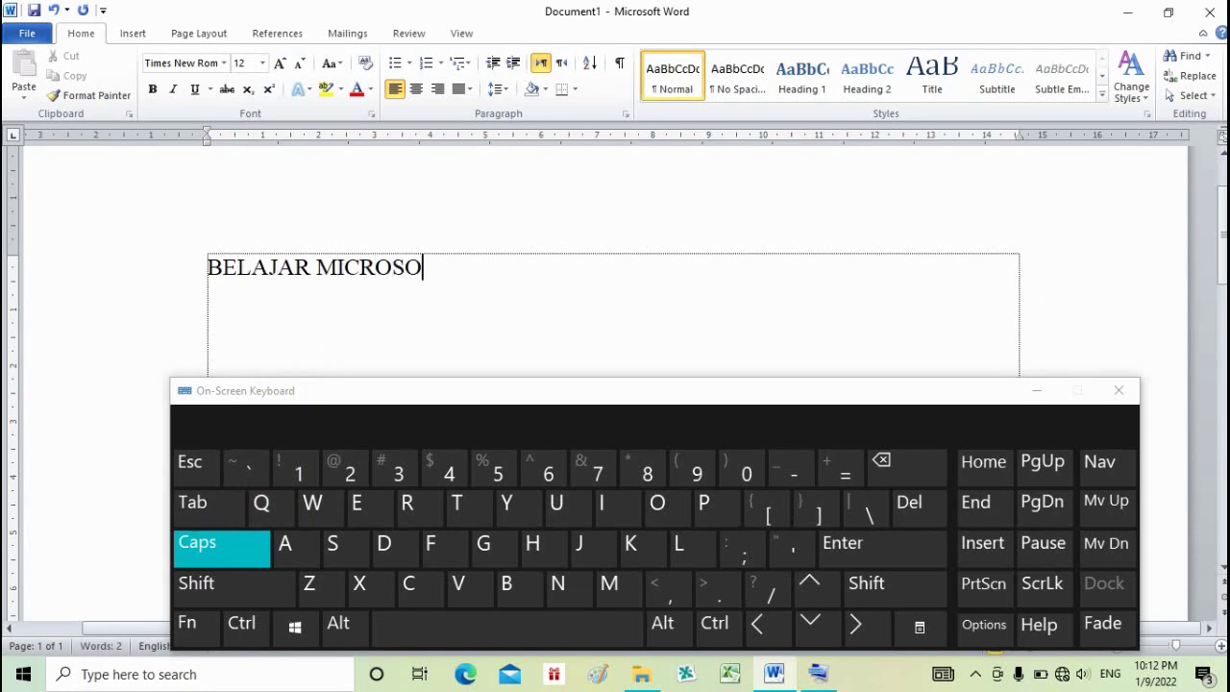
pyautogui.write('FT  WORD')
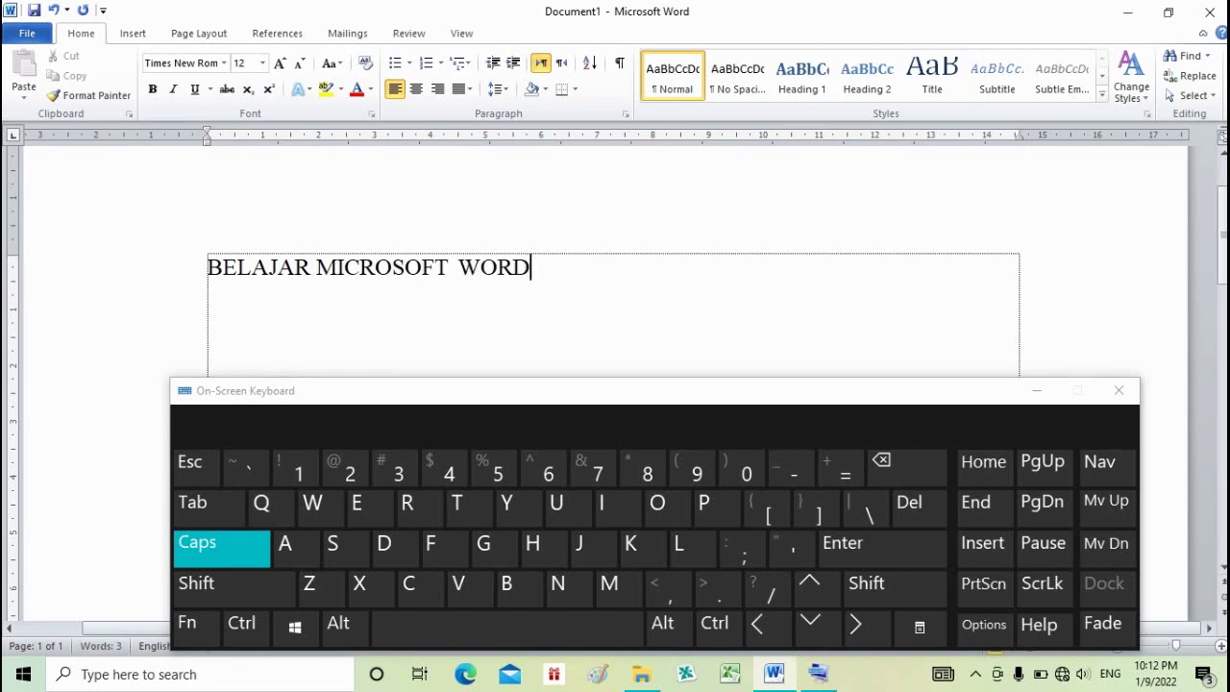
pyautogui.write(' 2010')
# Add lines 'AYO BELAJAR' and 'BERSAMA', then backspace the third line down to 'BERSA'
pyautogui.press('Return')
pyautogui.write('AYO BELAJA')
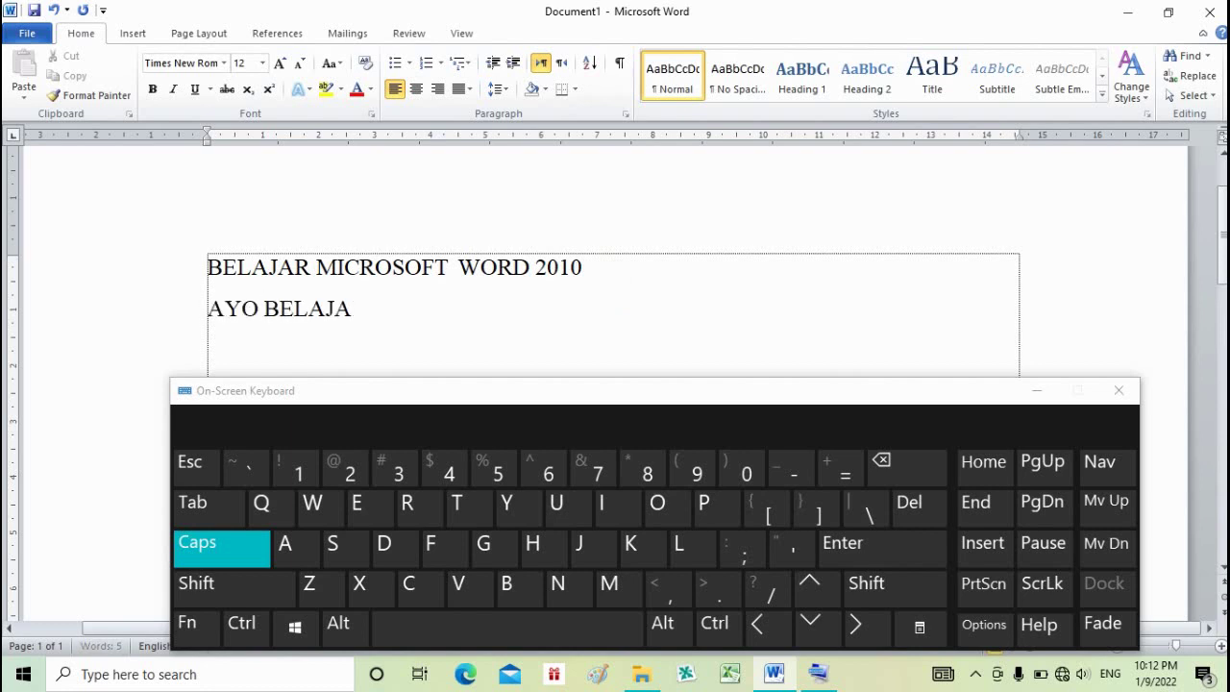
pyautogui.write('R')
pyautogui.press('Return')
pyautogui.write('BER')
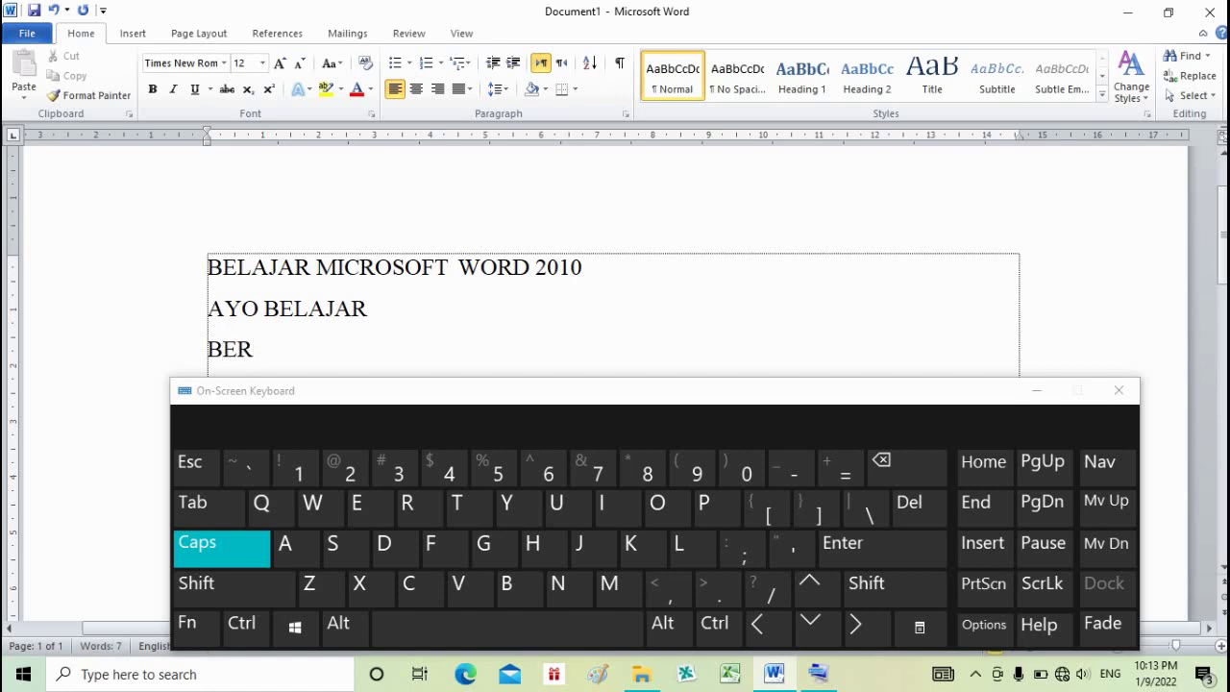
pyautogui.write('SAMA')
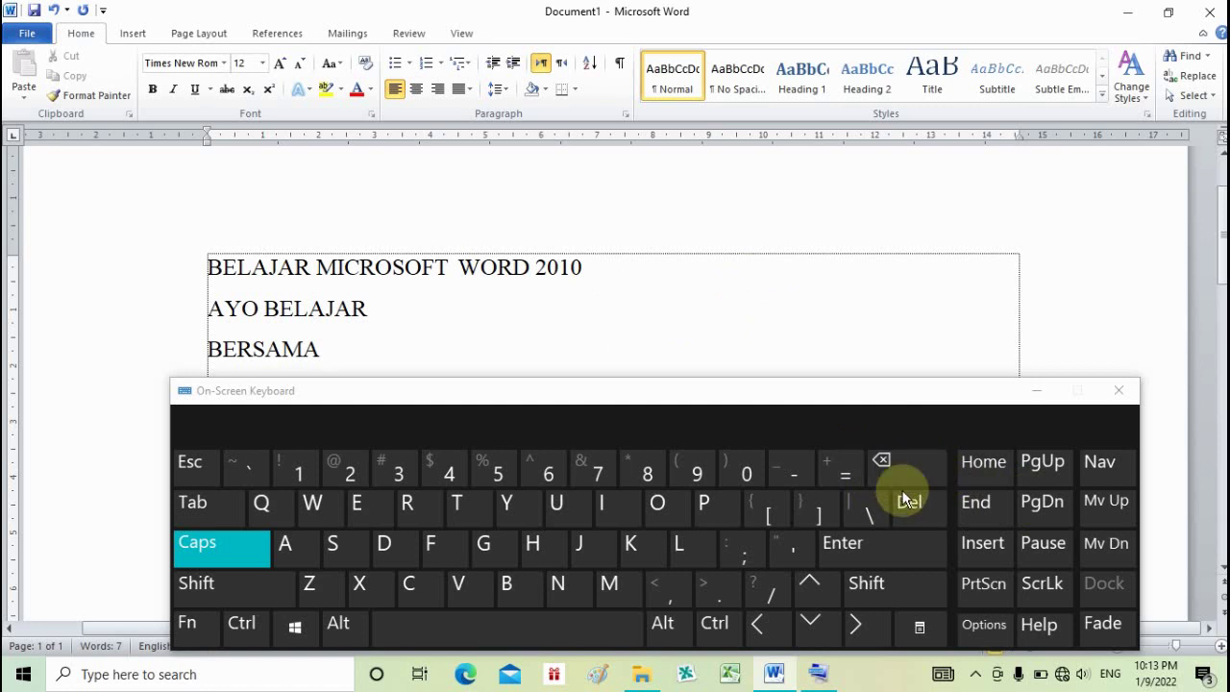
pyautogui.click(894, 471)
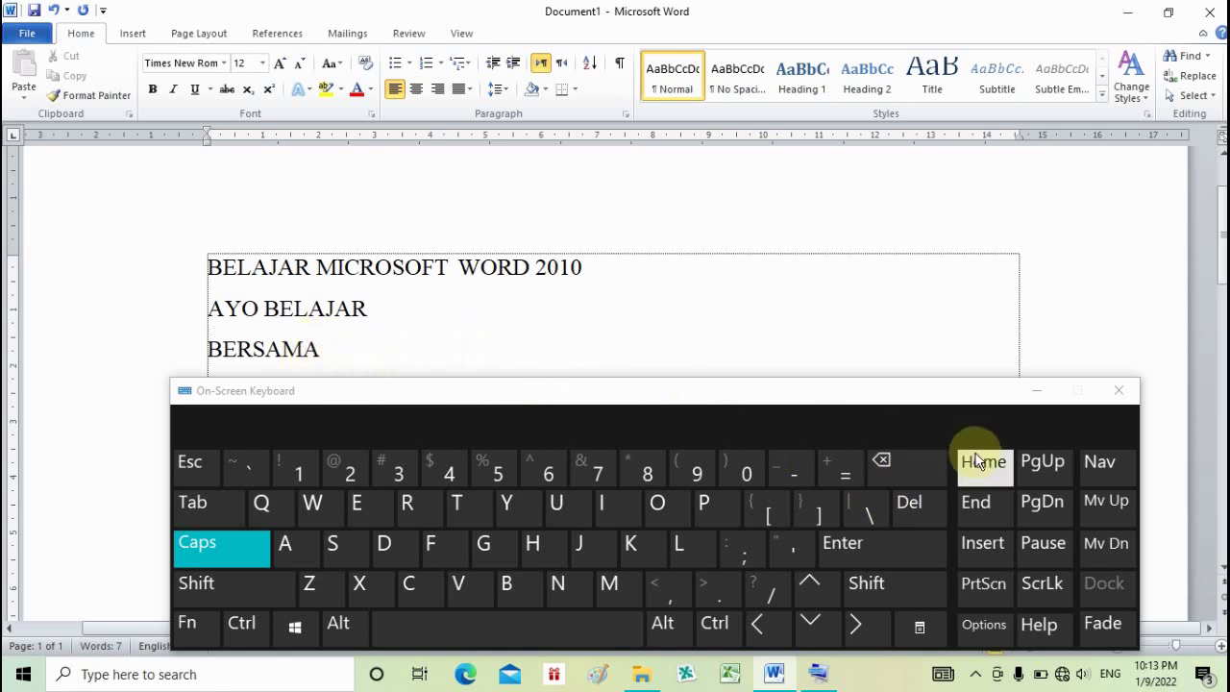
pyautogui.click(901, 466)
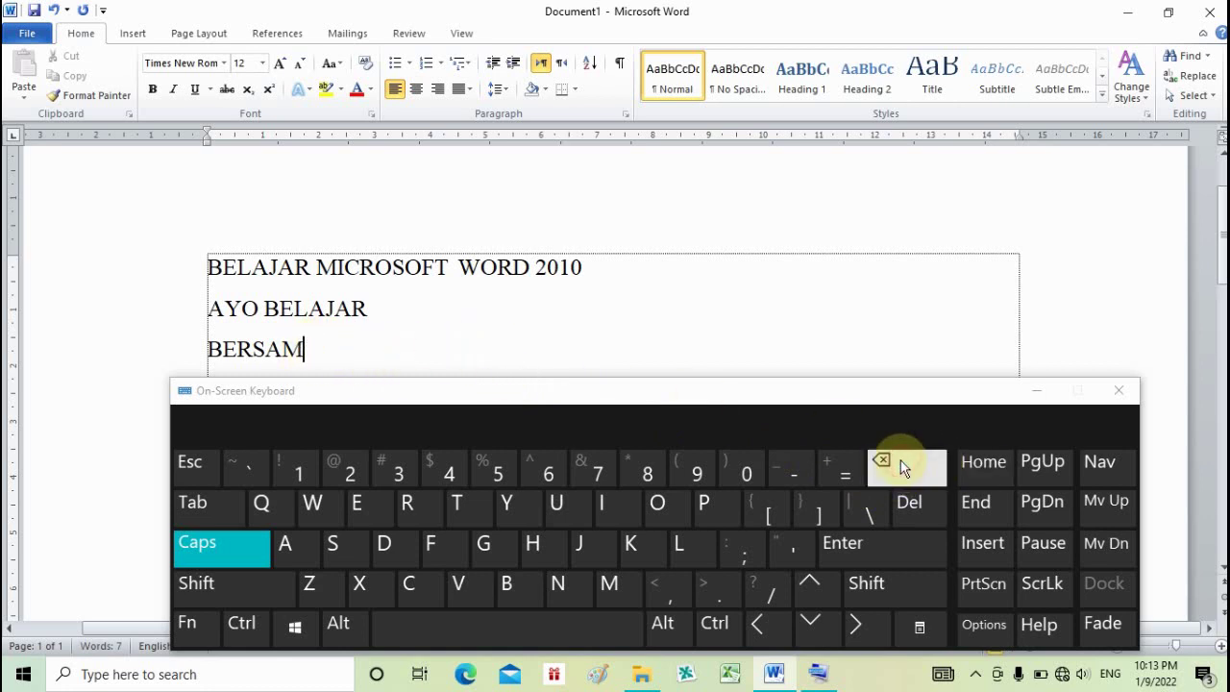
pyautogui.click(896, 463)
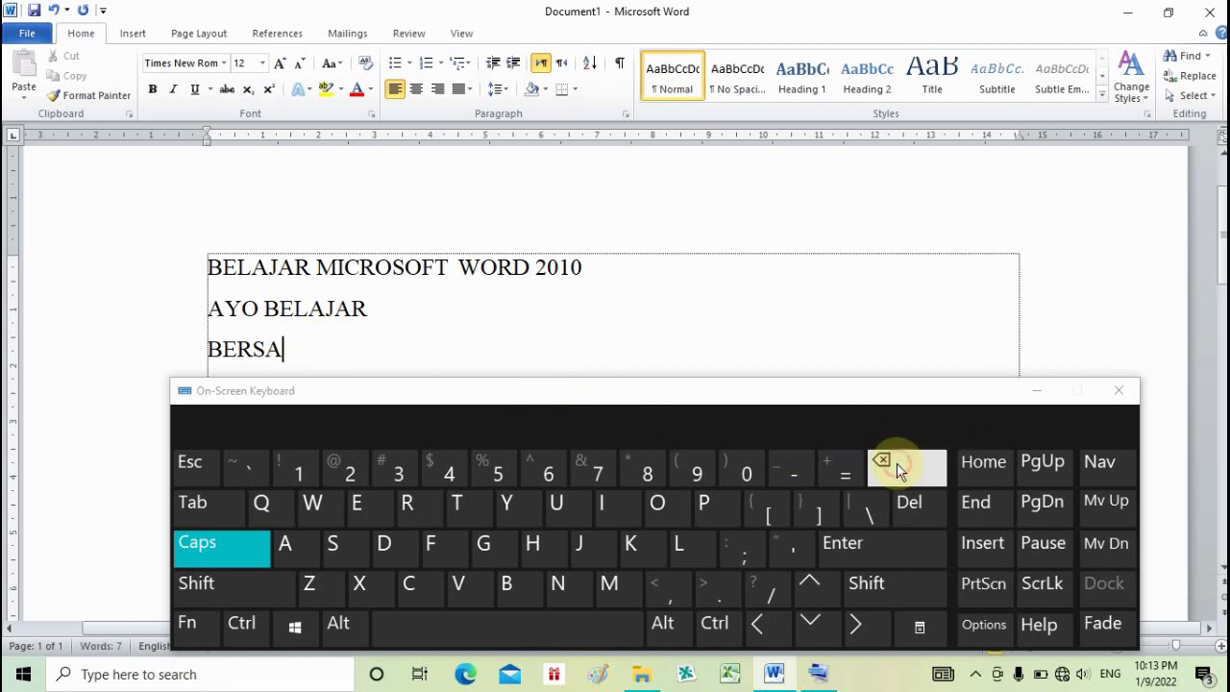
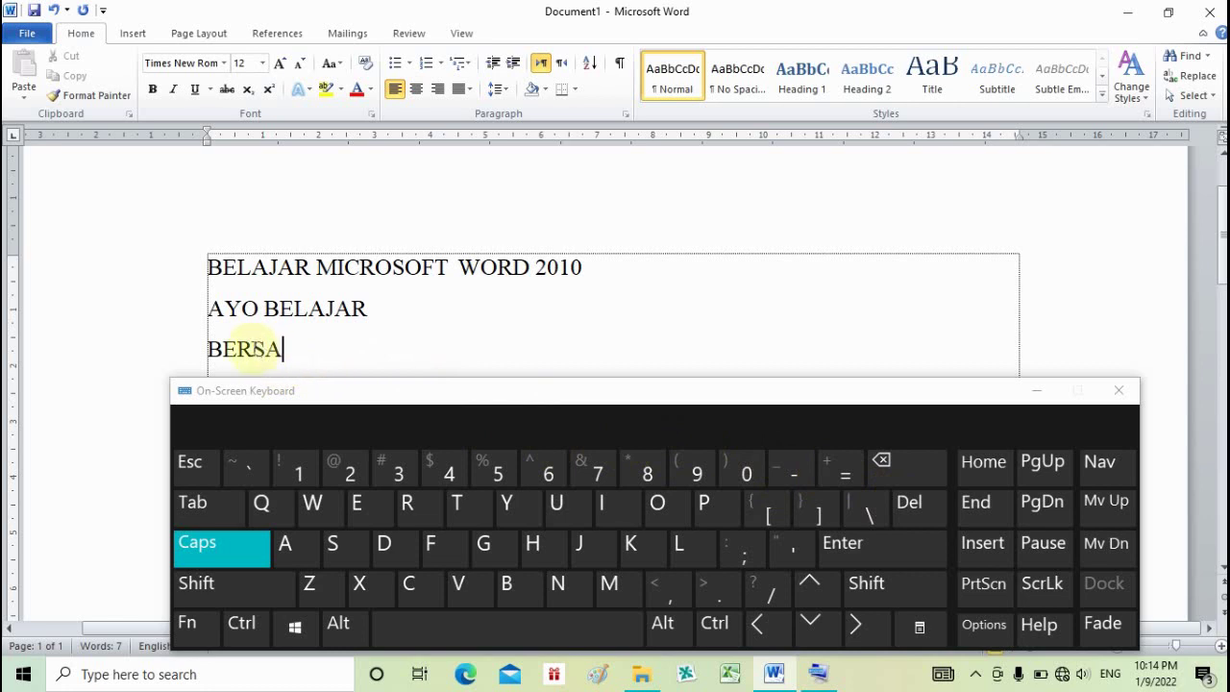
# Trim the unfinished 'BERSA' on the third line back to just 'B'
pyautogui.click(253, 349)
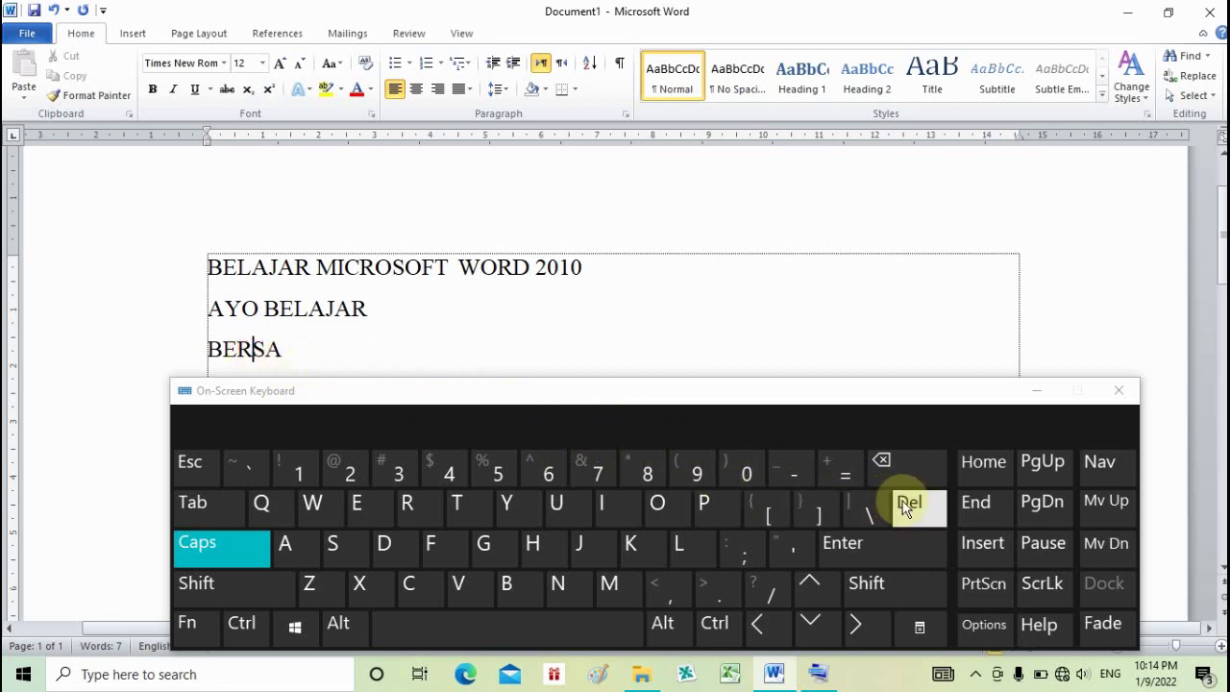
pyautogui.click(255, 349)
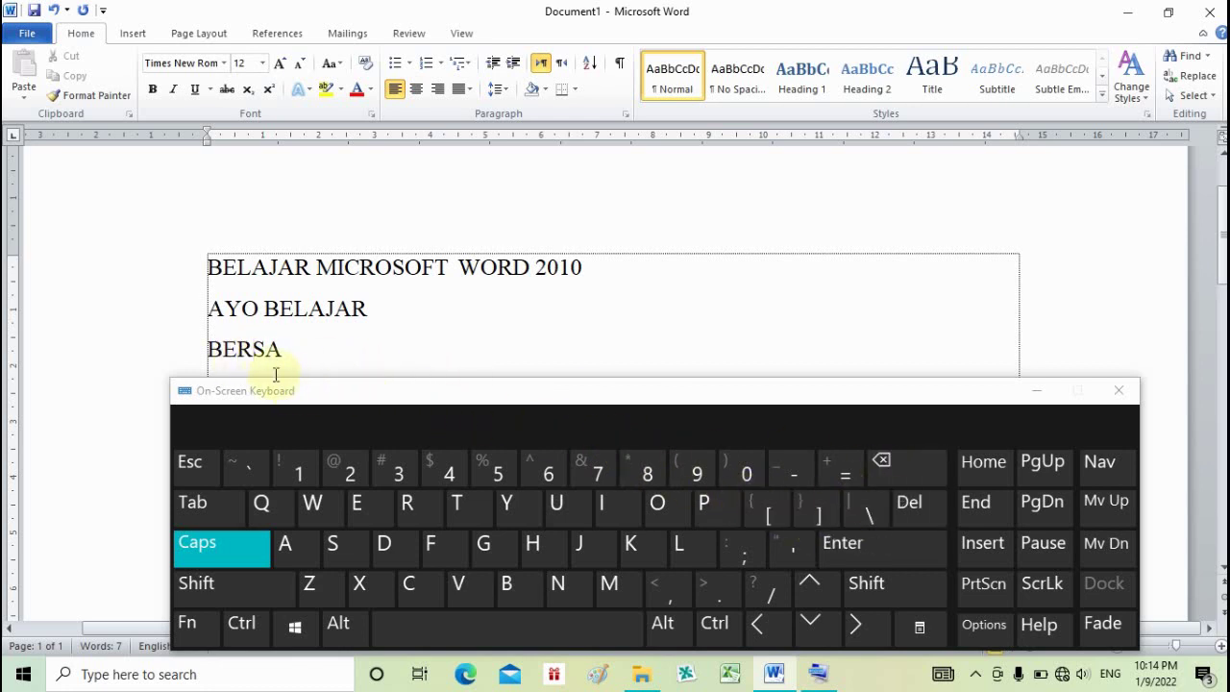
pyautogui.click(929, 510)
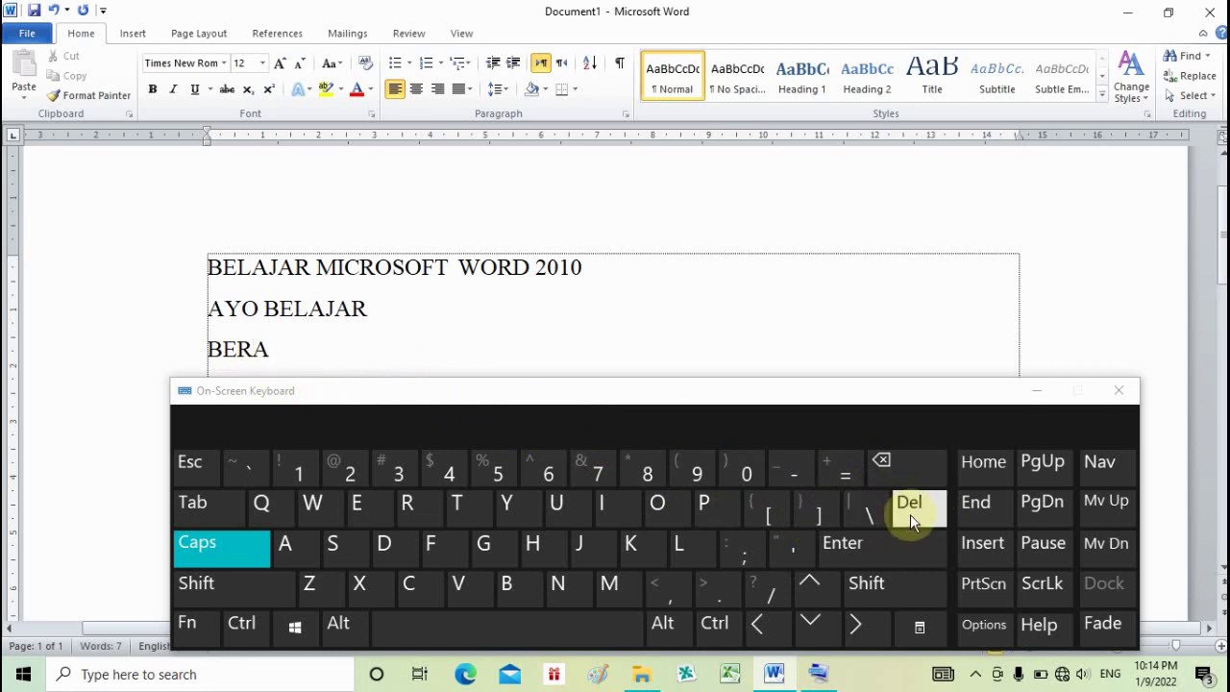
pyautogui.click(911, 510)
pyautogui.click(903, 471)
pyautogui.click(903, 471)
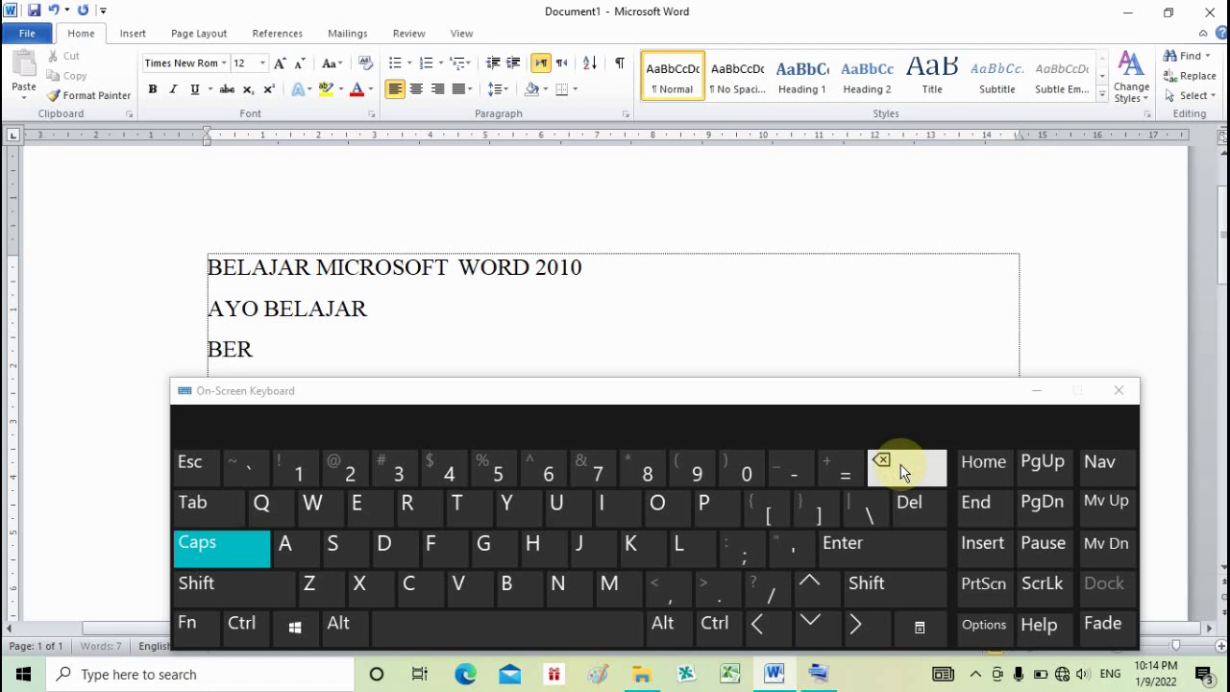
pyautogui.click(904, 470)
pyautogui.click(904, 471)
pyautogui.press('capslock')
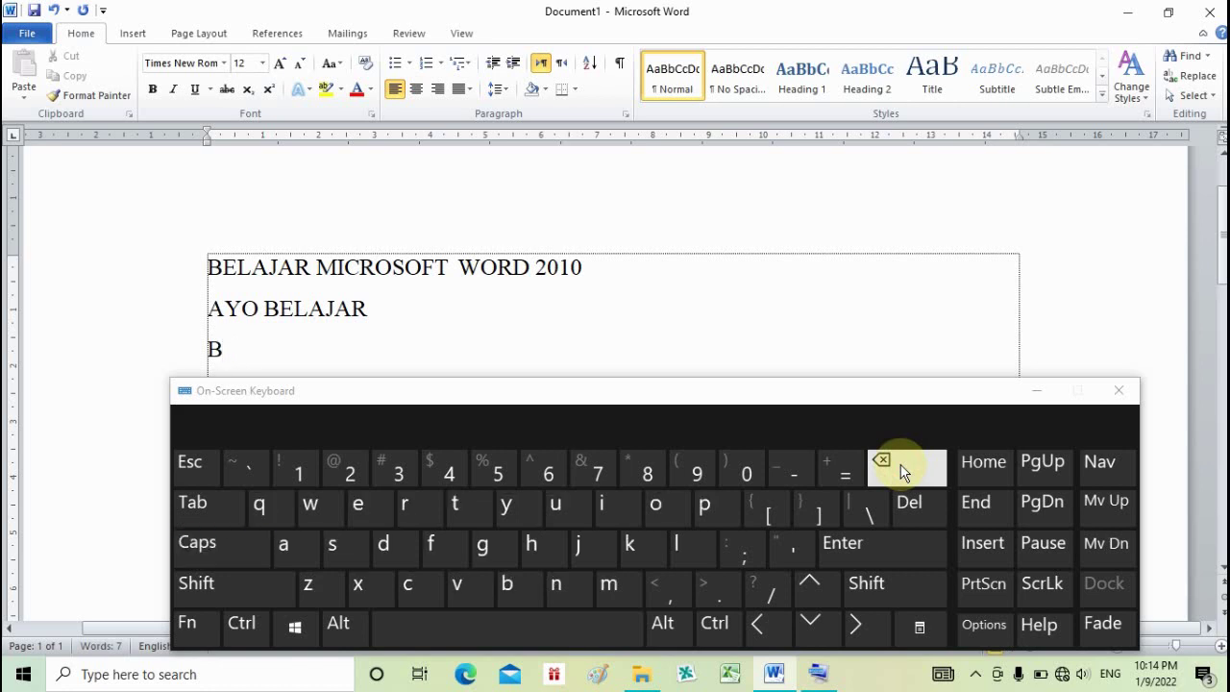
# Complete the line as 'Bersama di Channel' followed by the channel owner's name in capitals
pyautogui.click(230, 556)
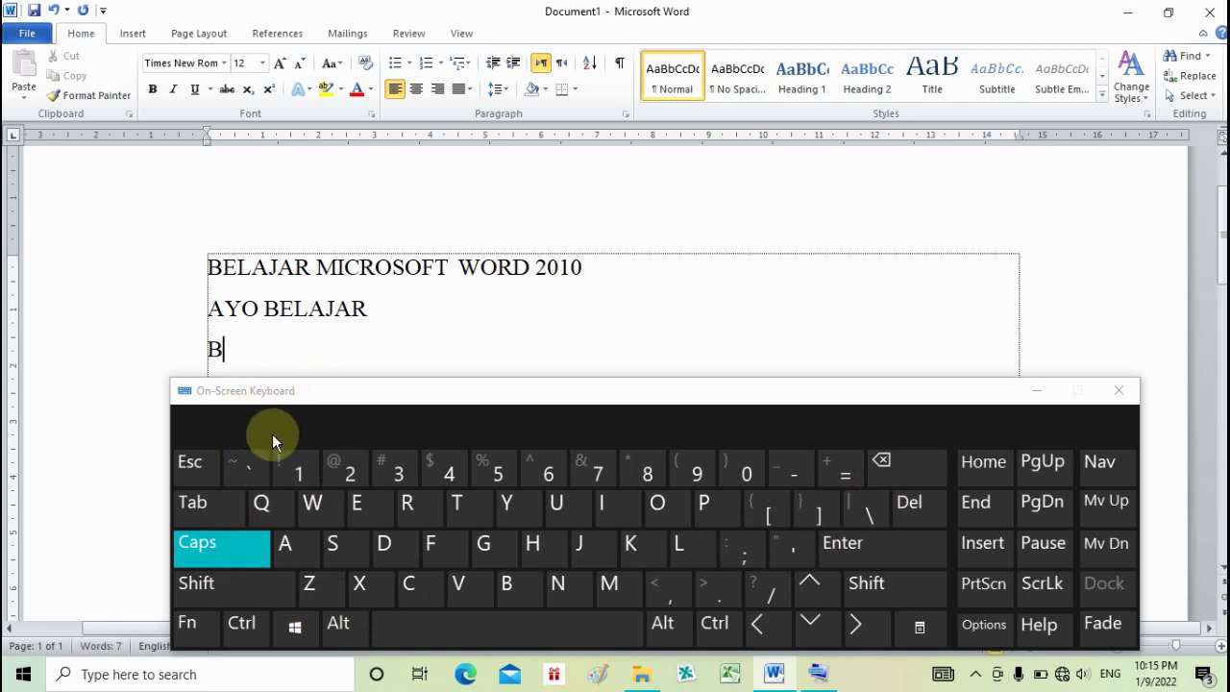
pyautogui.click(226, 549)
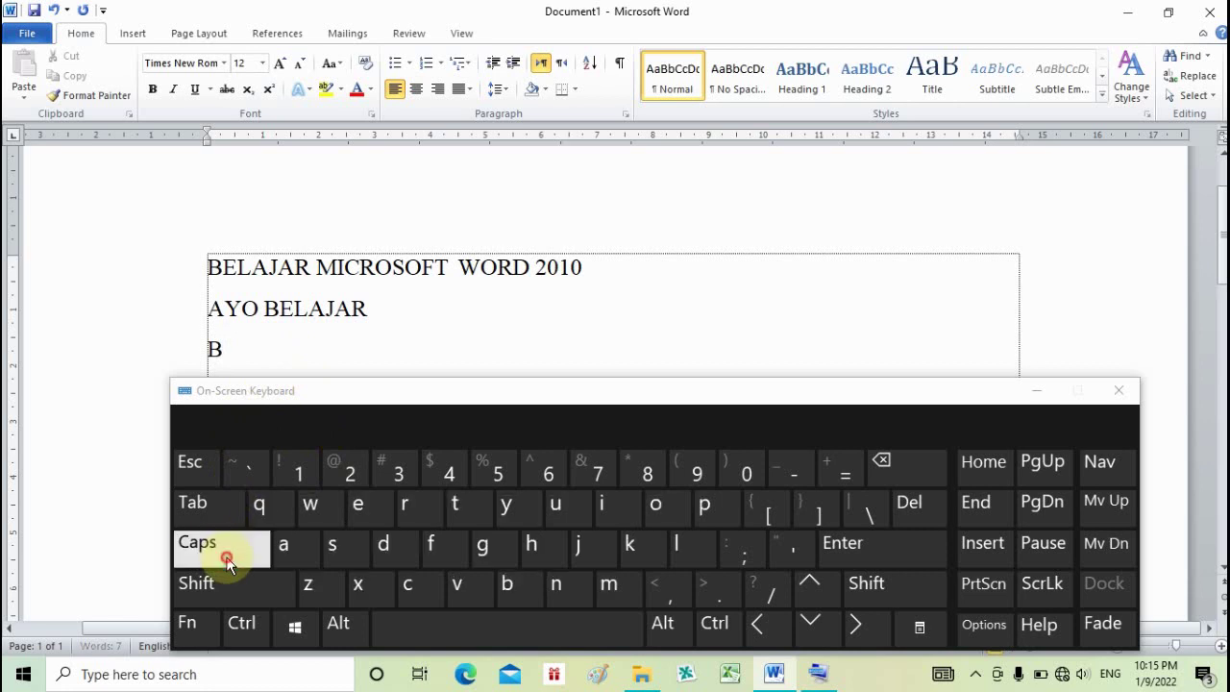
pyautogui.write('ersama')
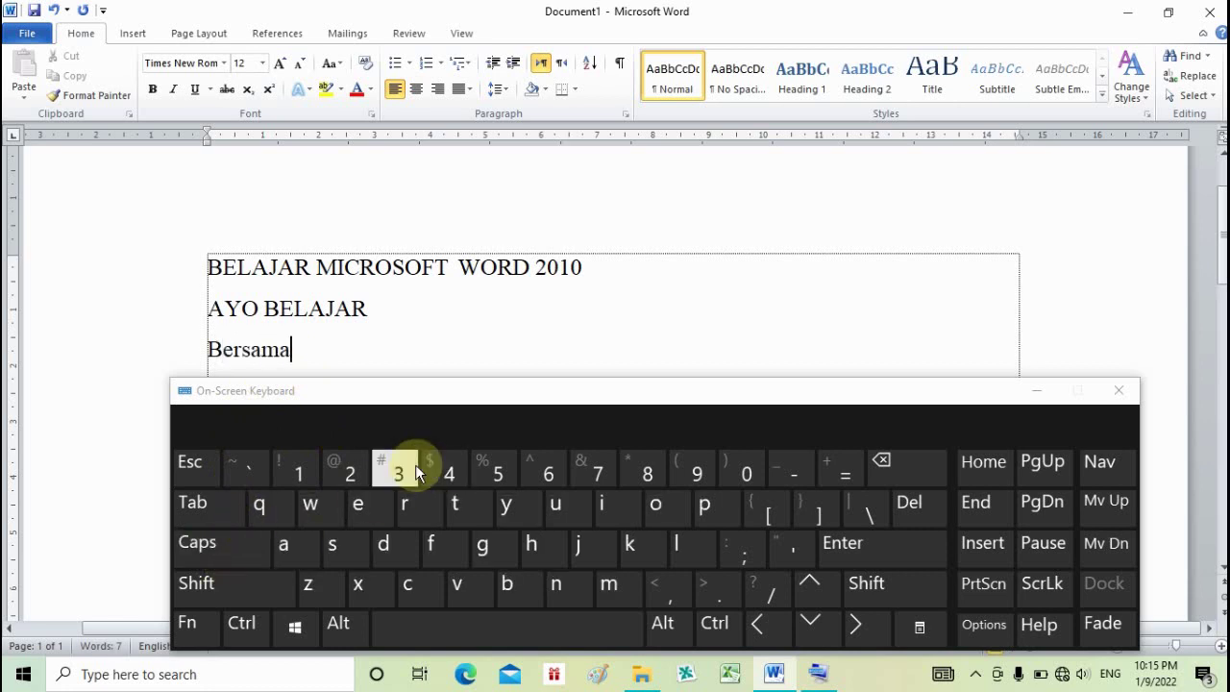
pyautogui.write(' di')
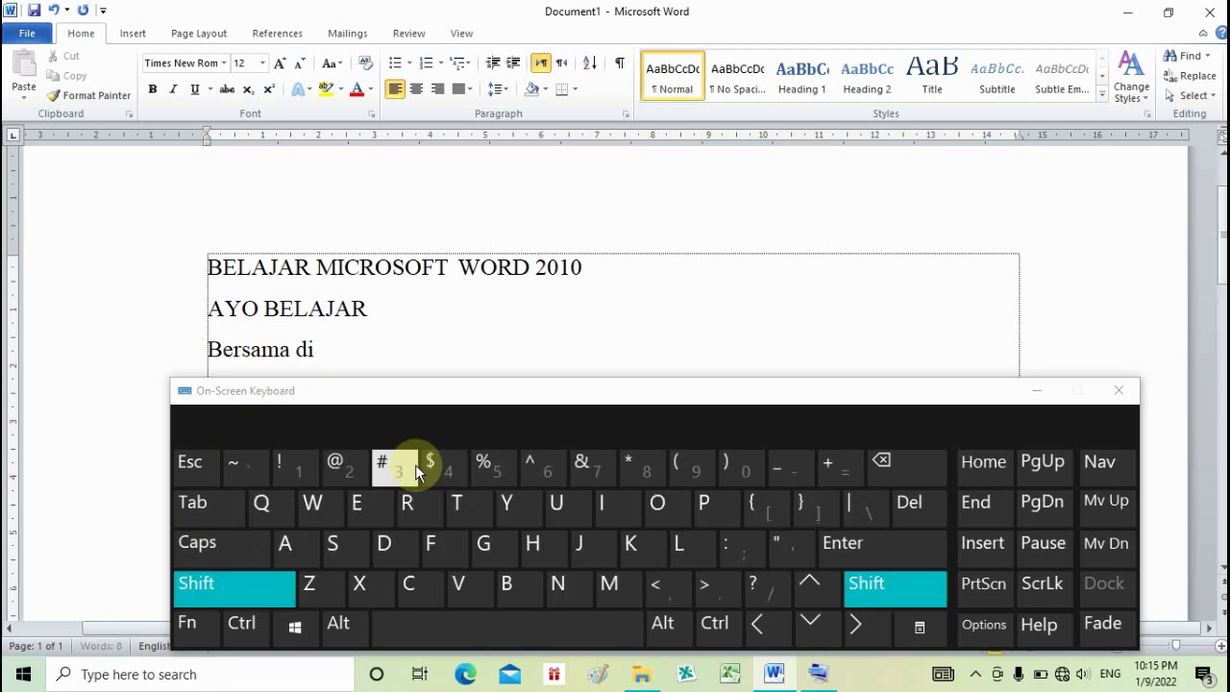
pyautogui.write(' Chann')
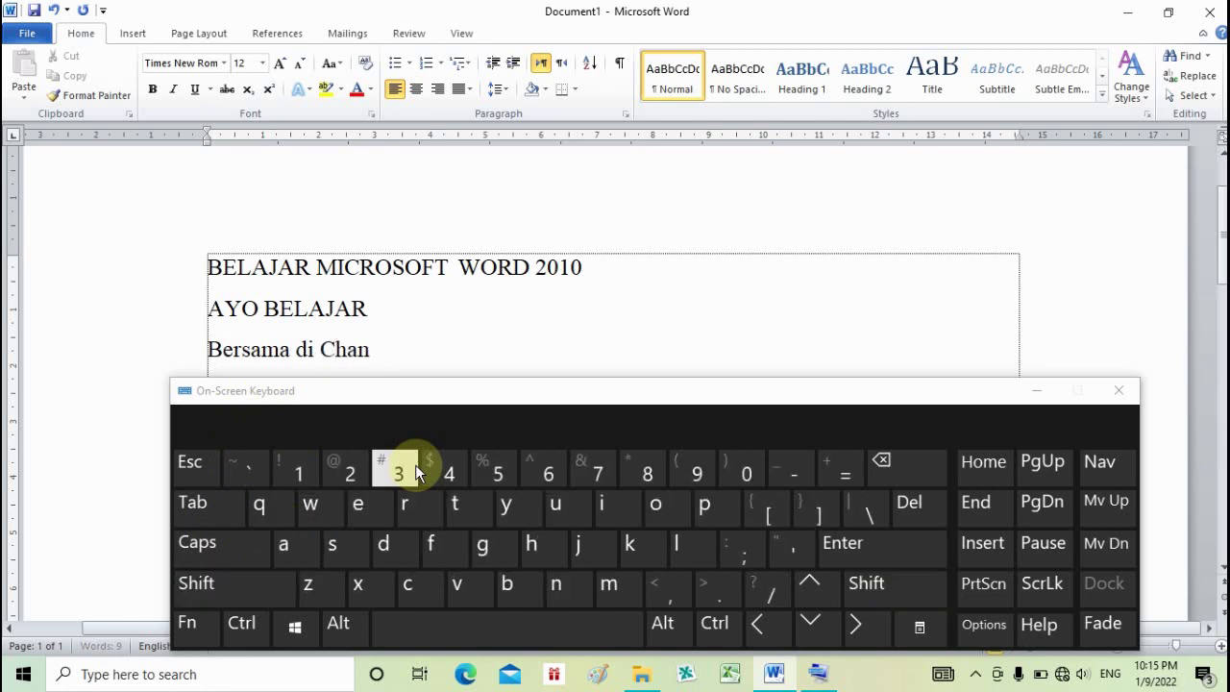
pyautogui.write('el')
pyautogui.press('capslock')
pyautogui.write('FIRMAN SUWARYA')
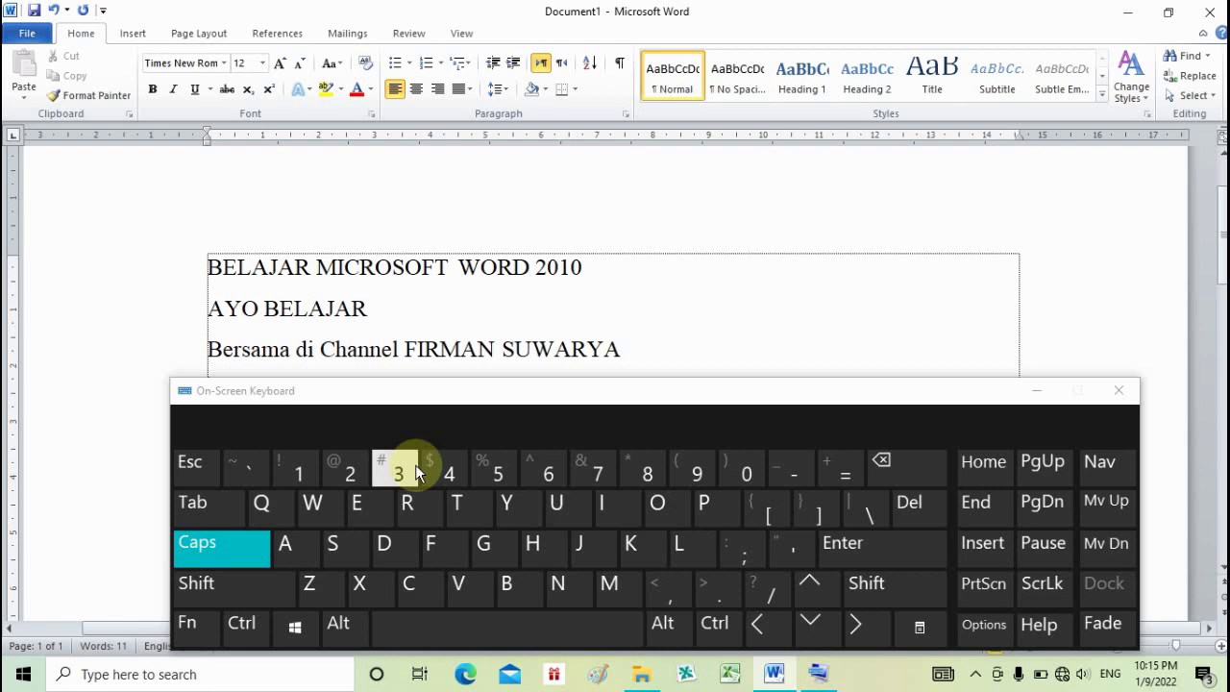
pyautogui.moveTo(535, 396); pyautogui.dragTo(474, 557)
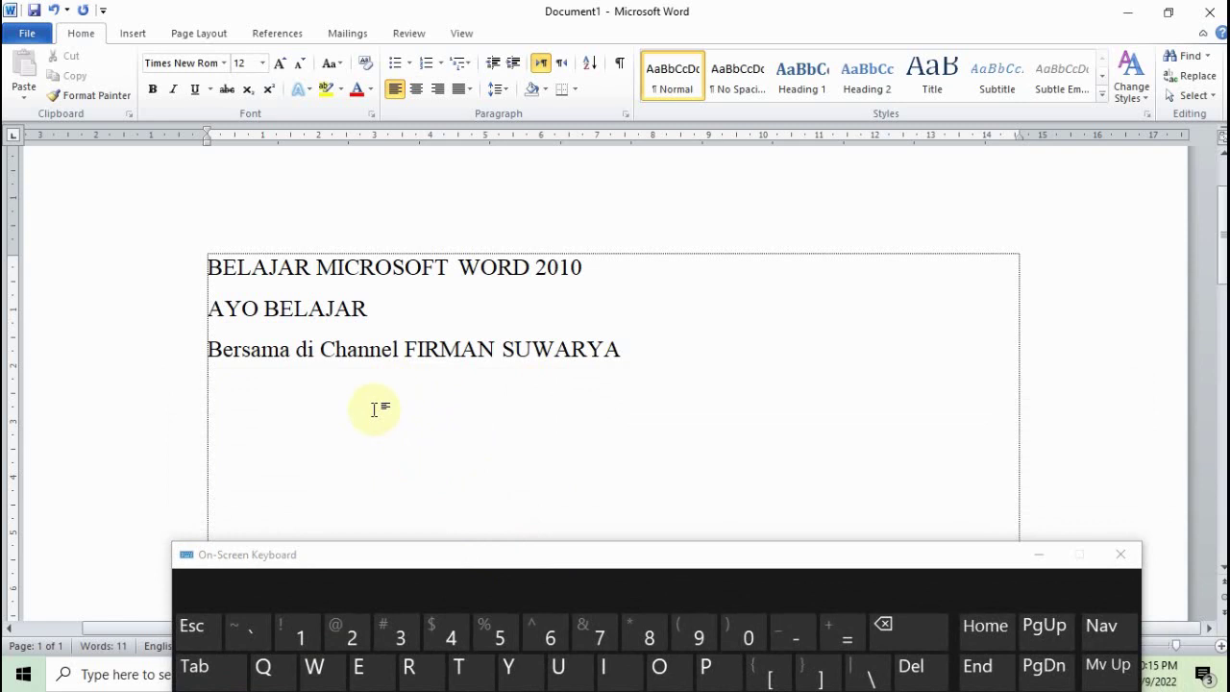
# Type 'Dengan Penuh Semangat' and 'Terusn dan Semangat Belajar' as two new lines, fixing typos
pyautogui.write('Dengan')
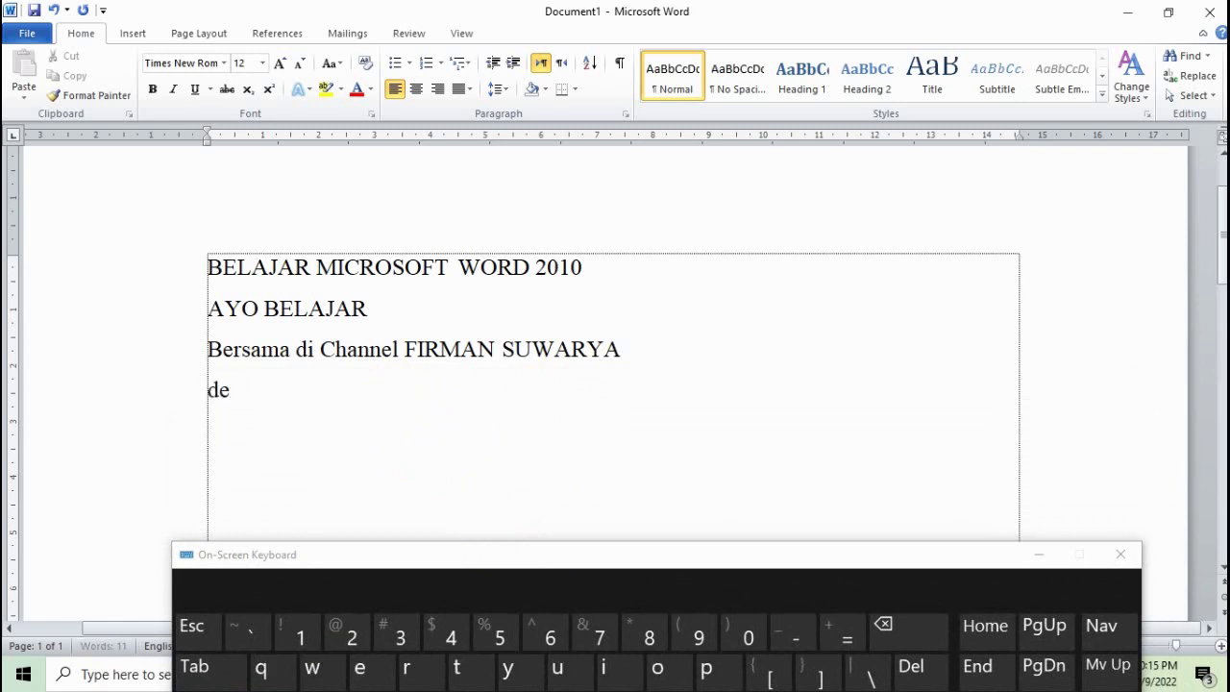
pyautogui.write(' P')
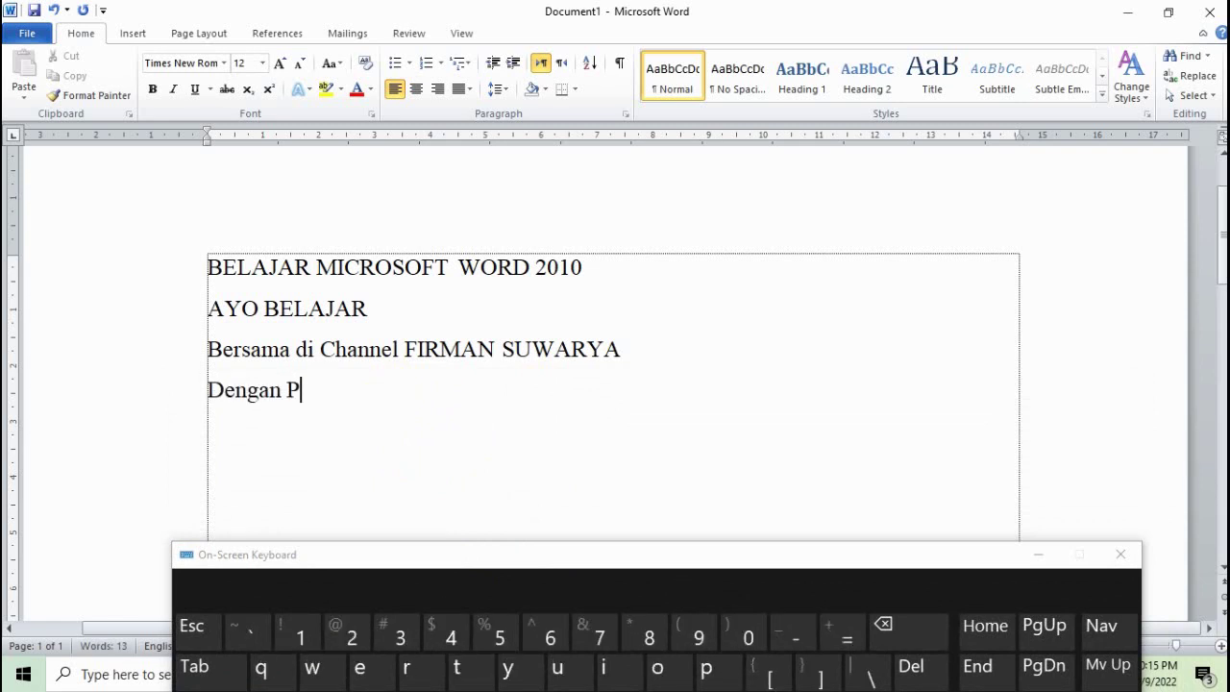
pyautogui.write('enuh Sen')
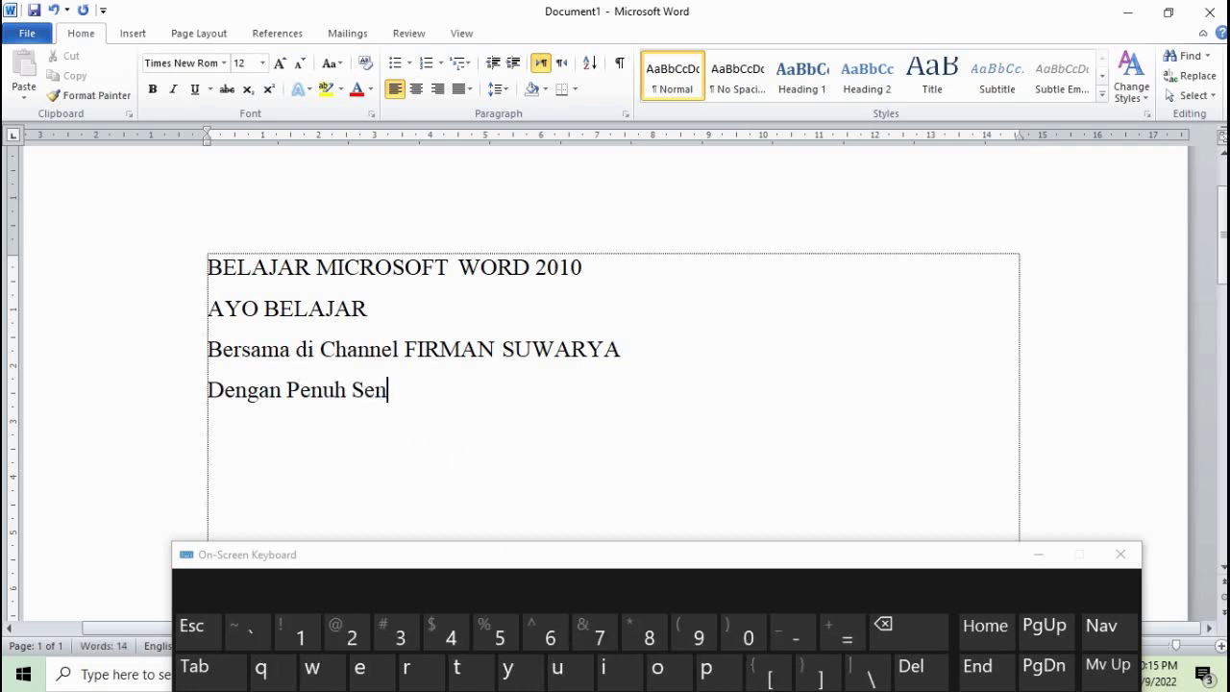
pyautogui.press('BackSpace')
pyautogui.write('mangat')
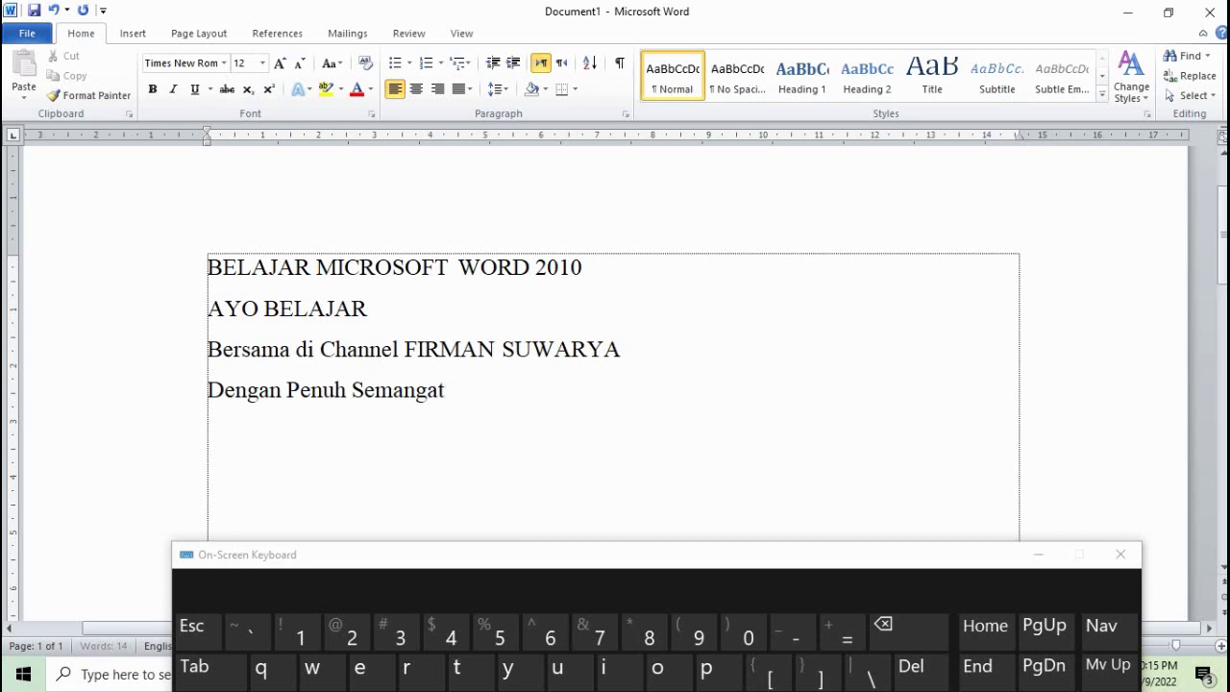
pyautogui.press('Return')
pyautogui.write('Terusa d')
pyautogui.press('BackSpace')
pyautogui.press('BackSpace')
pyautogui.press('BackSpace')
pyautogui.write('n dan')
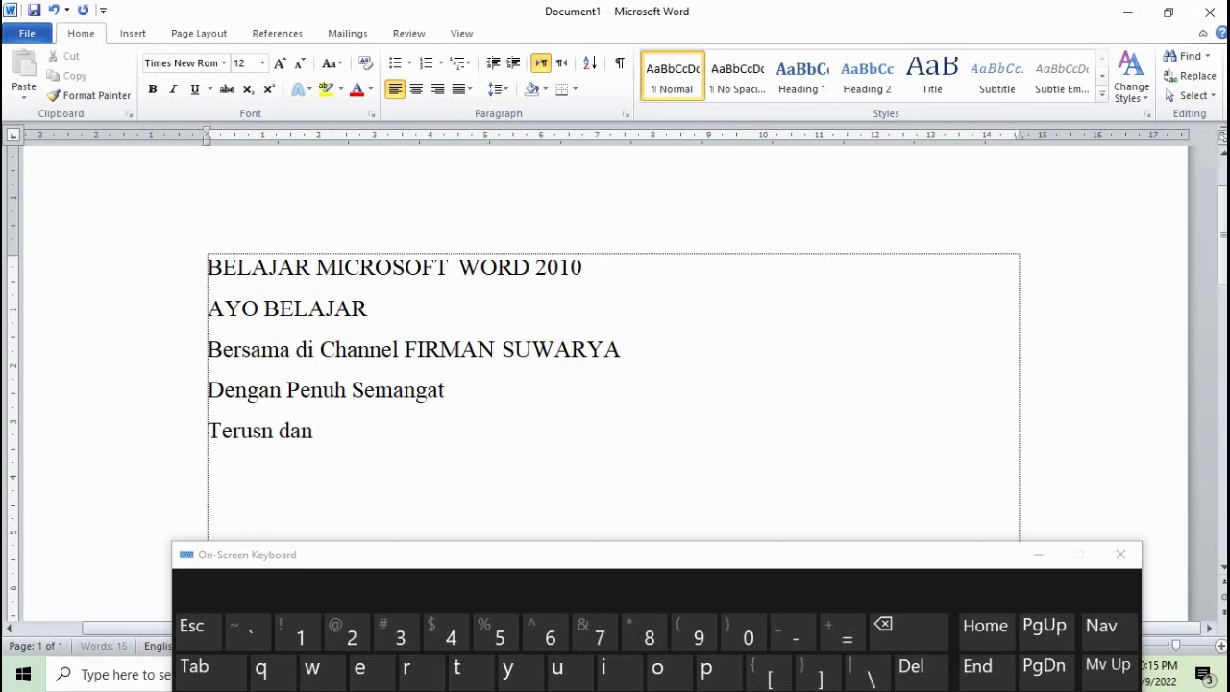
pyautogui.write('Semangat Belajar')
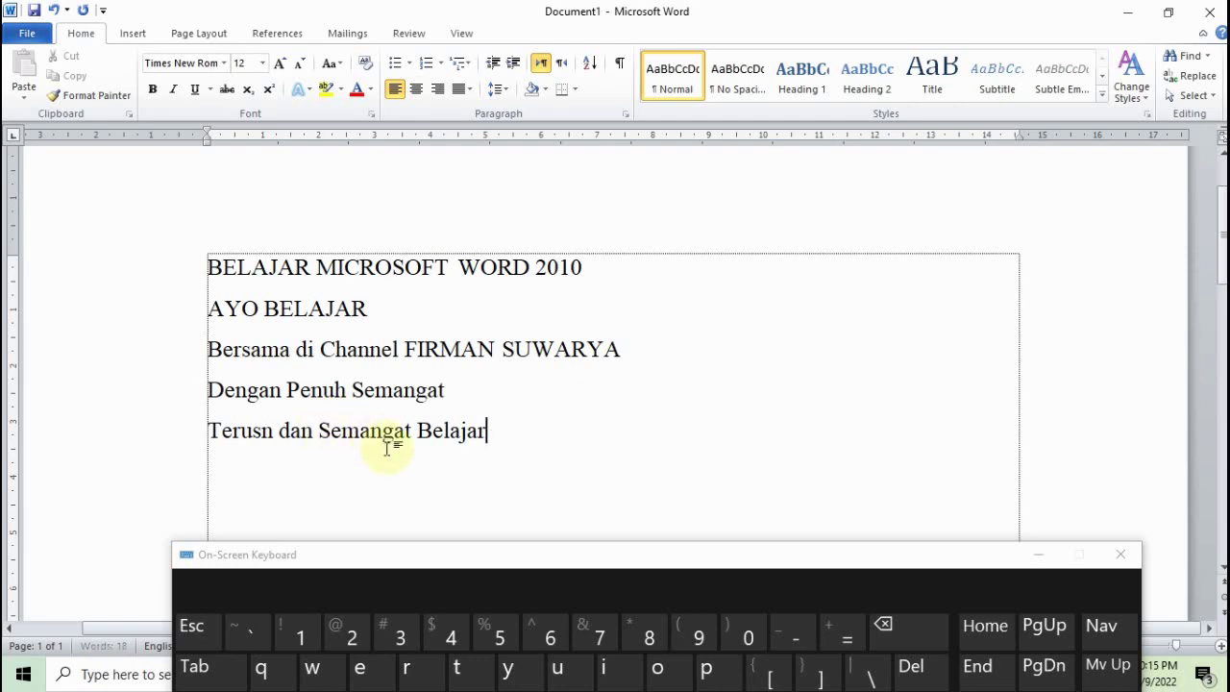
pyautogui.scroll(3, 389, 448)
pyautogui.scroll(-1, 397, 445)
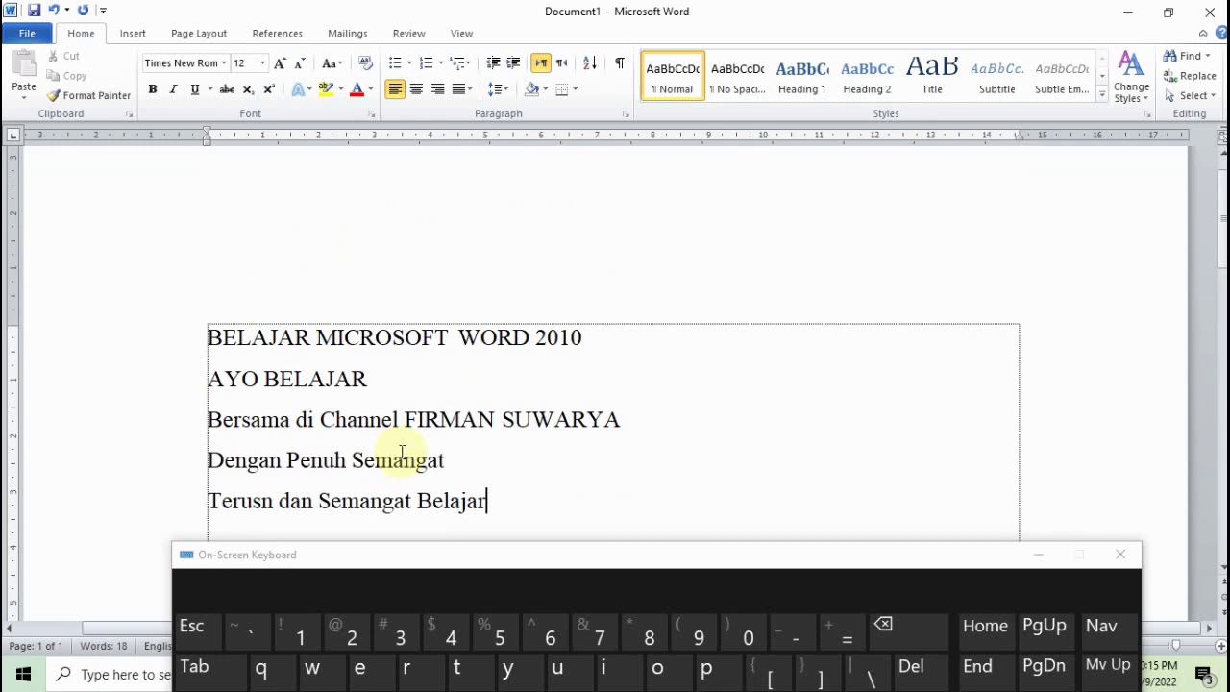
pyautogui.scroll(-1, 401, 452)
pyautogui.scroll(1, 400, 448)
pyautogui.scroll(-2, 401, 458)
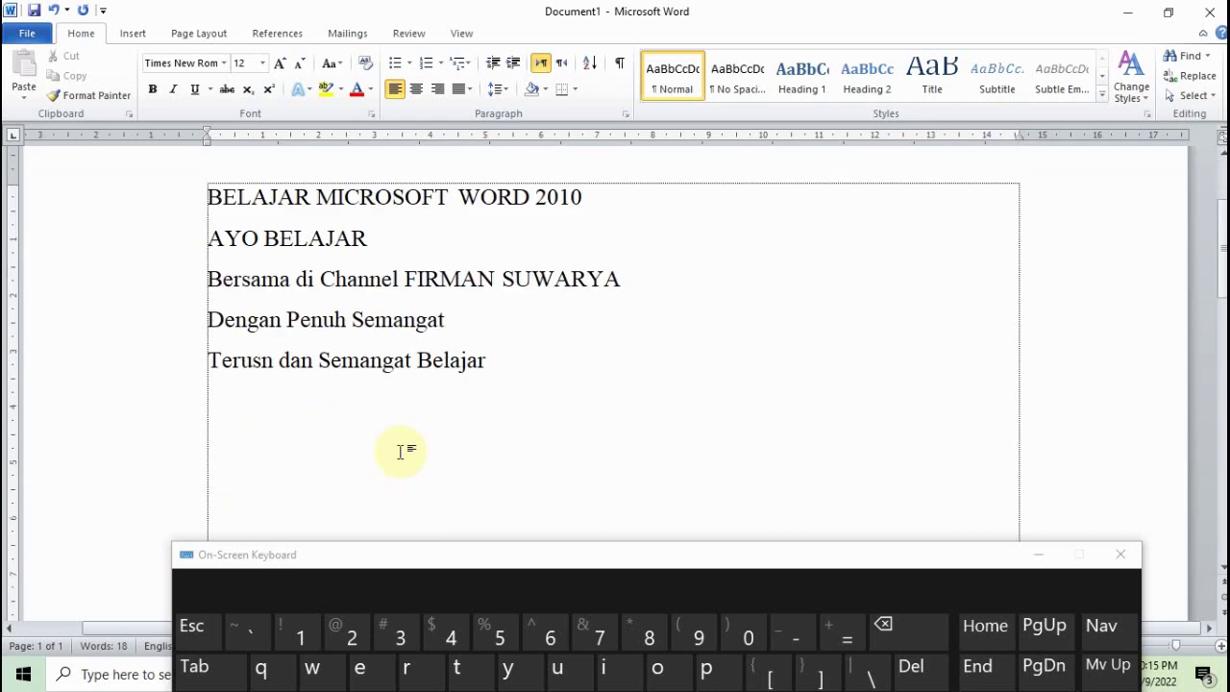
pyautogui.scroll(2, 401, 447)
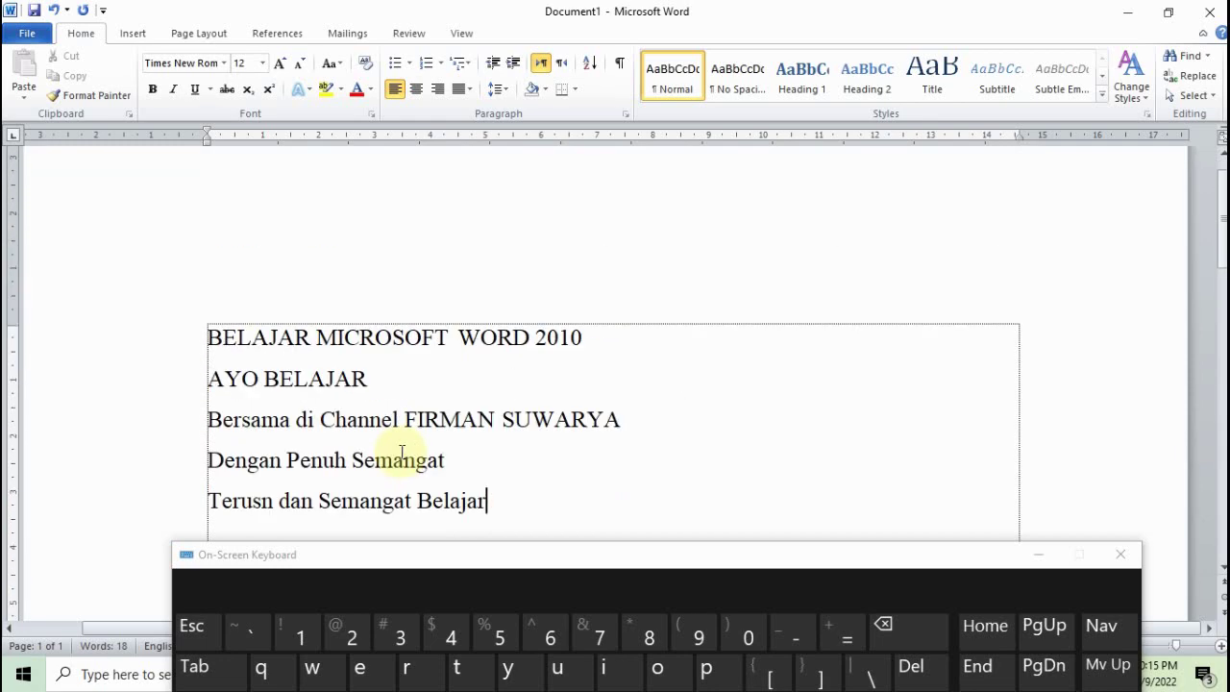
pyautogui.scroll(-1, 401, 452)
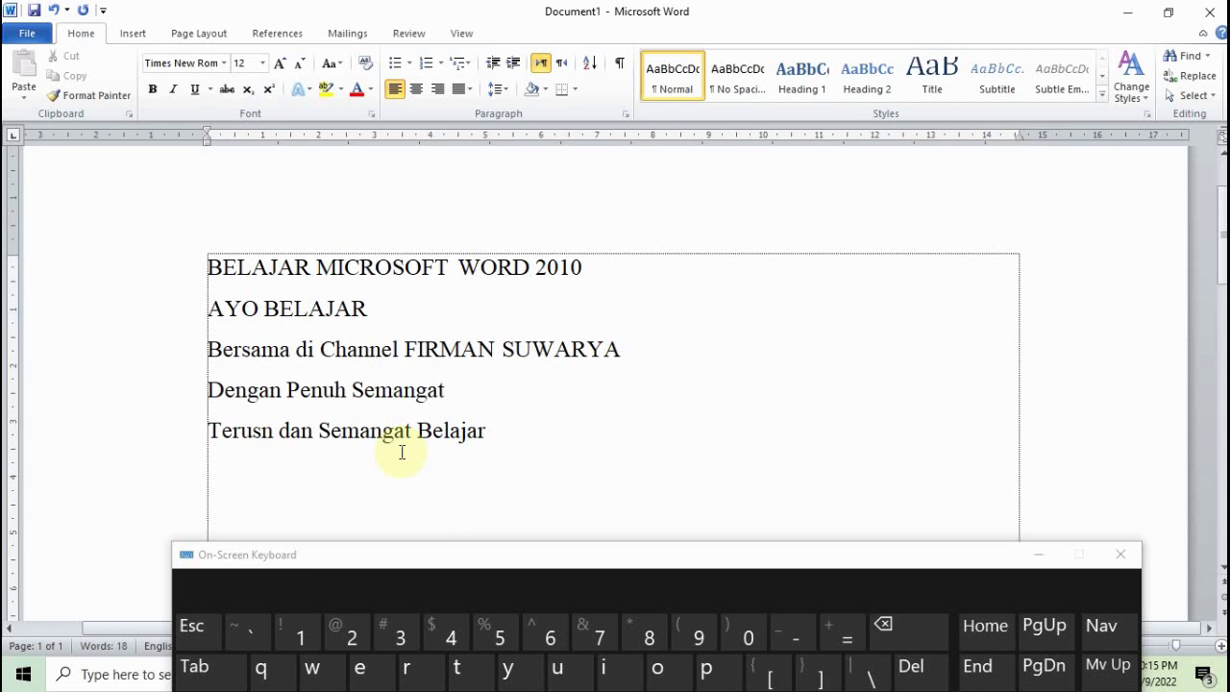
pyautogui.scroll(-1, 404, 452)
pyautogui.scroll(1, 410, 456)
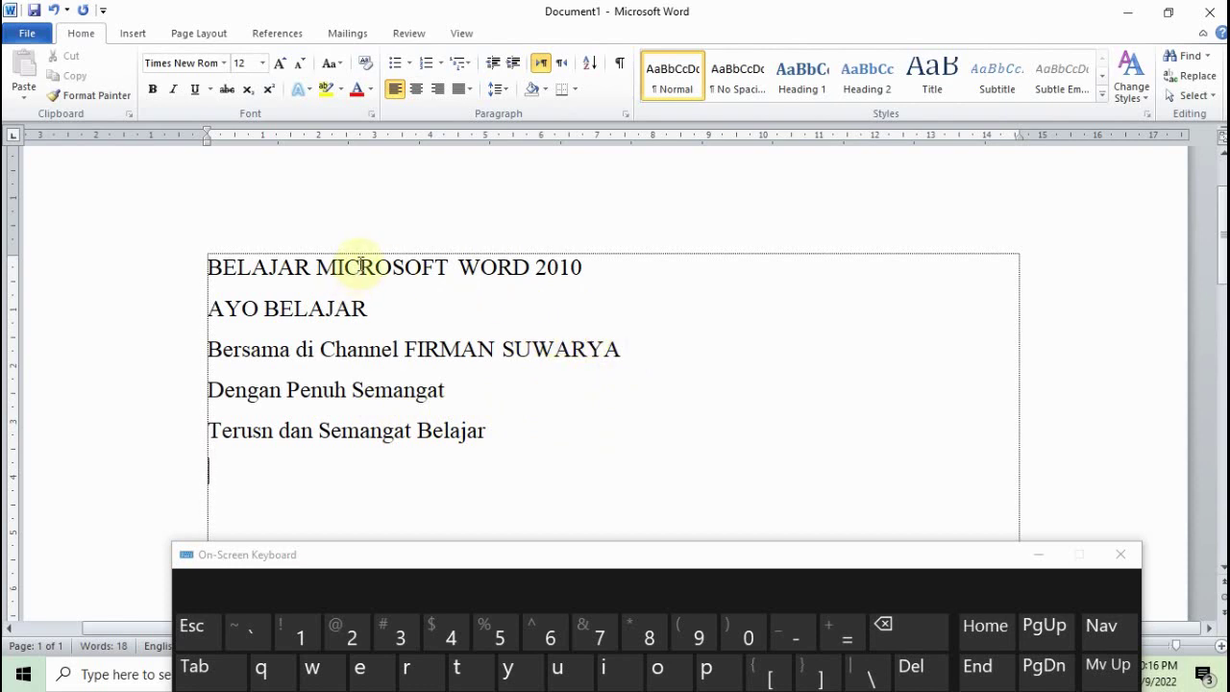
pyautogui.click(238, 266)
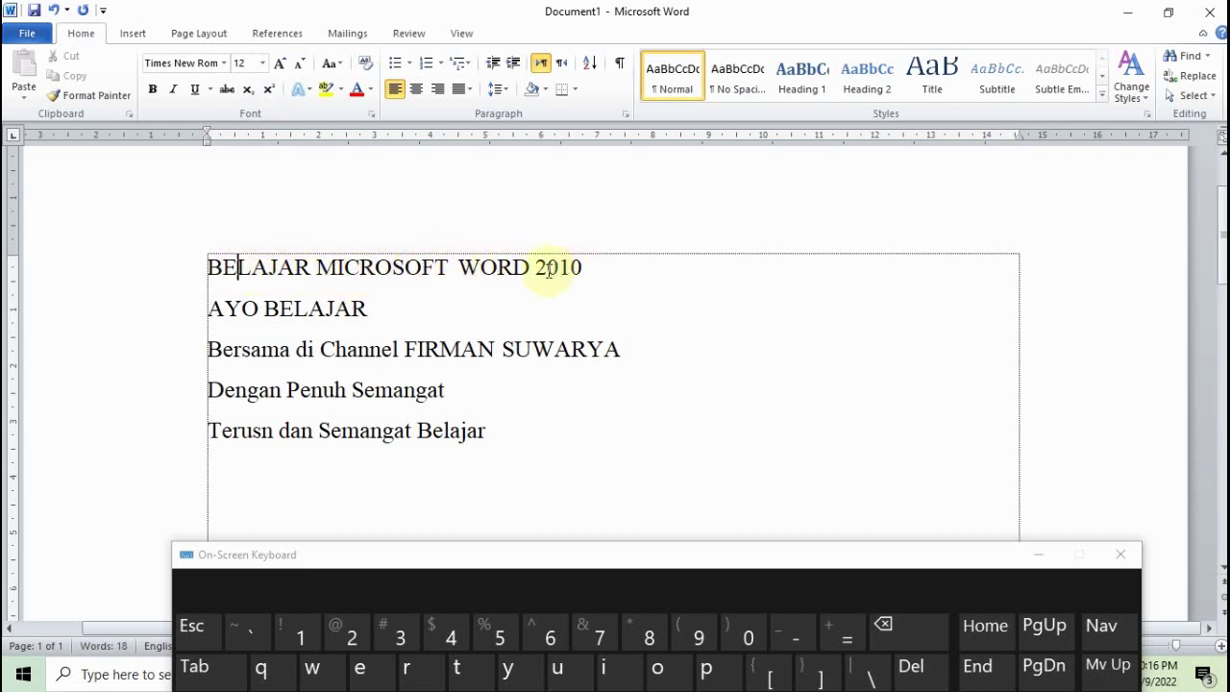
pyautogui.click(548, 268)
pyautogui.click(539, 267)
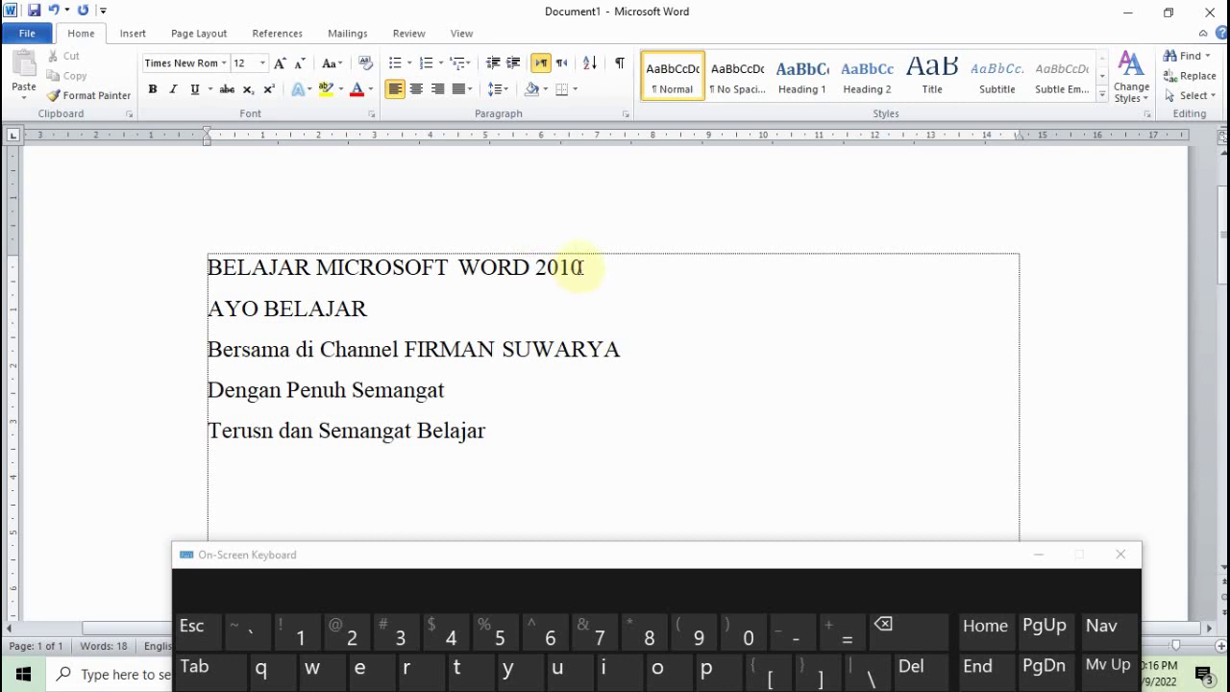
pyautogui.click(208, 268)
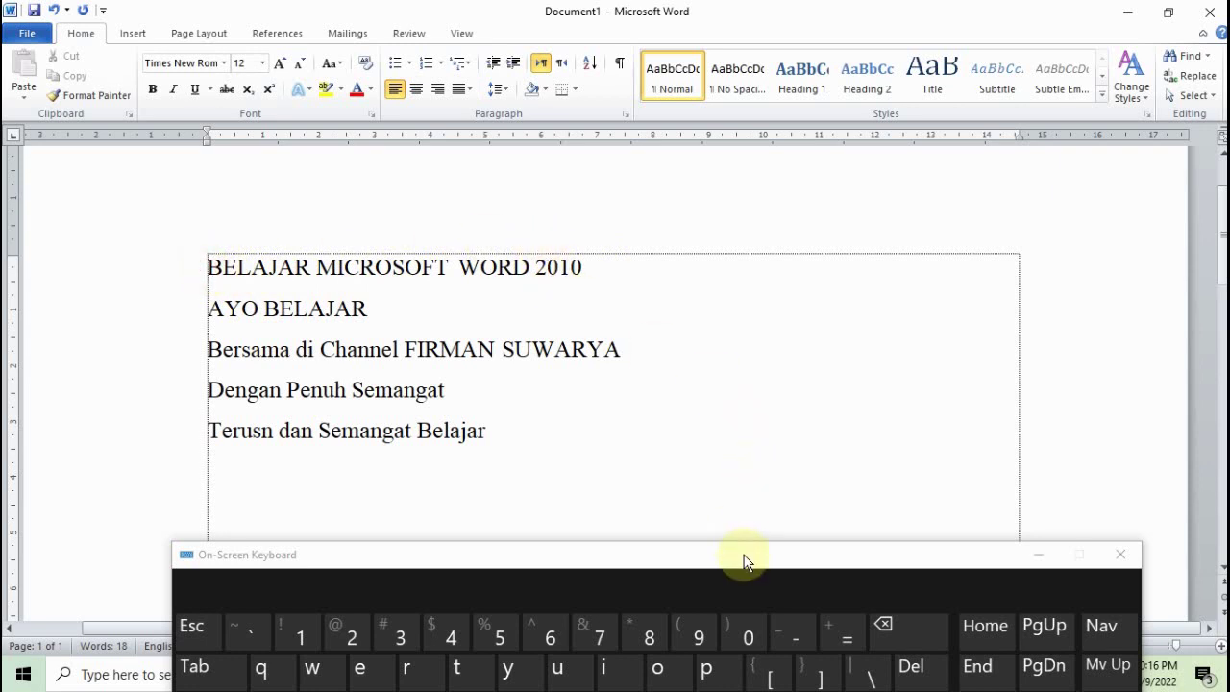
# Move the On-Screen Keyboard higher and put the caret at the start of the title line
pyautogui.moveTo(741, 558); pyautogui.dragTo(747, 472)
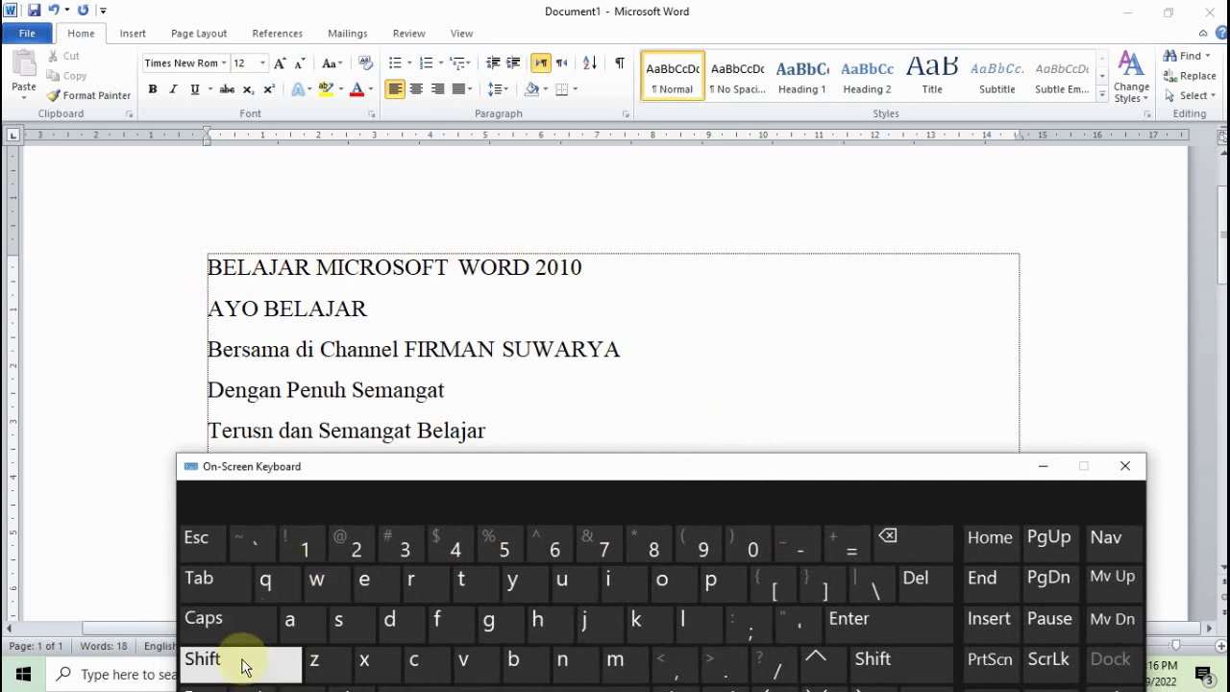
pyautogui.scroll(-2, 1222, 261)
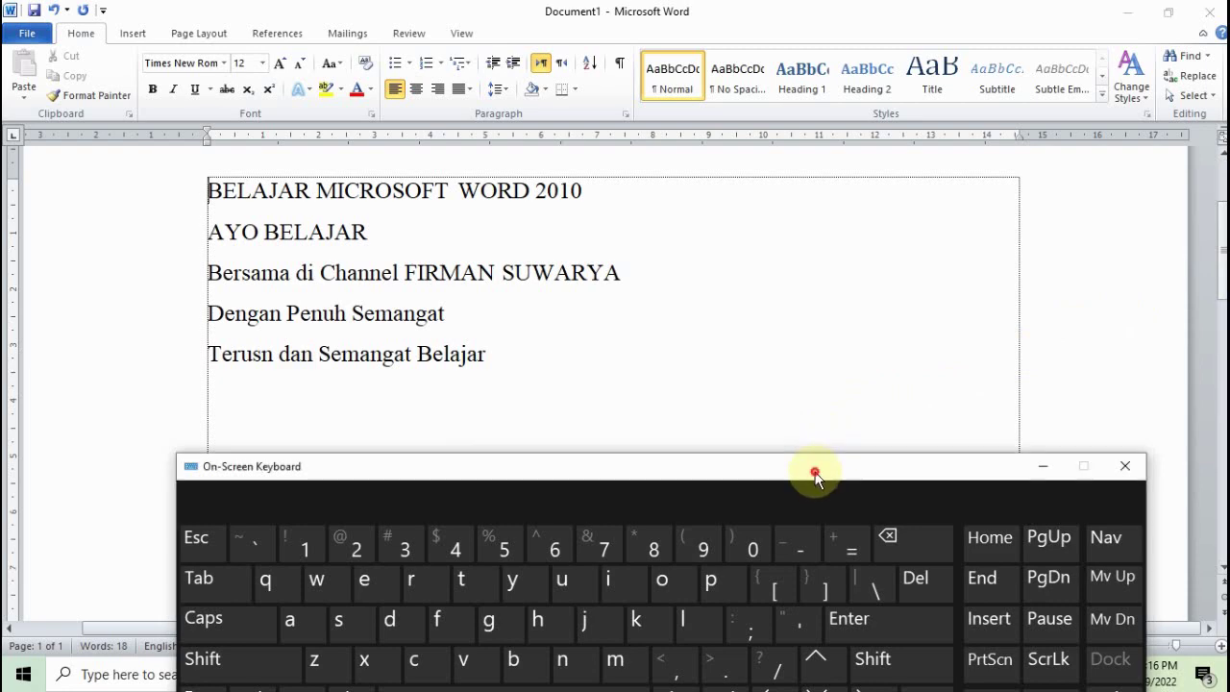
pyautogui.moveTo(816, 469); pyautogui.dragTo(827, 415)
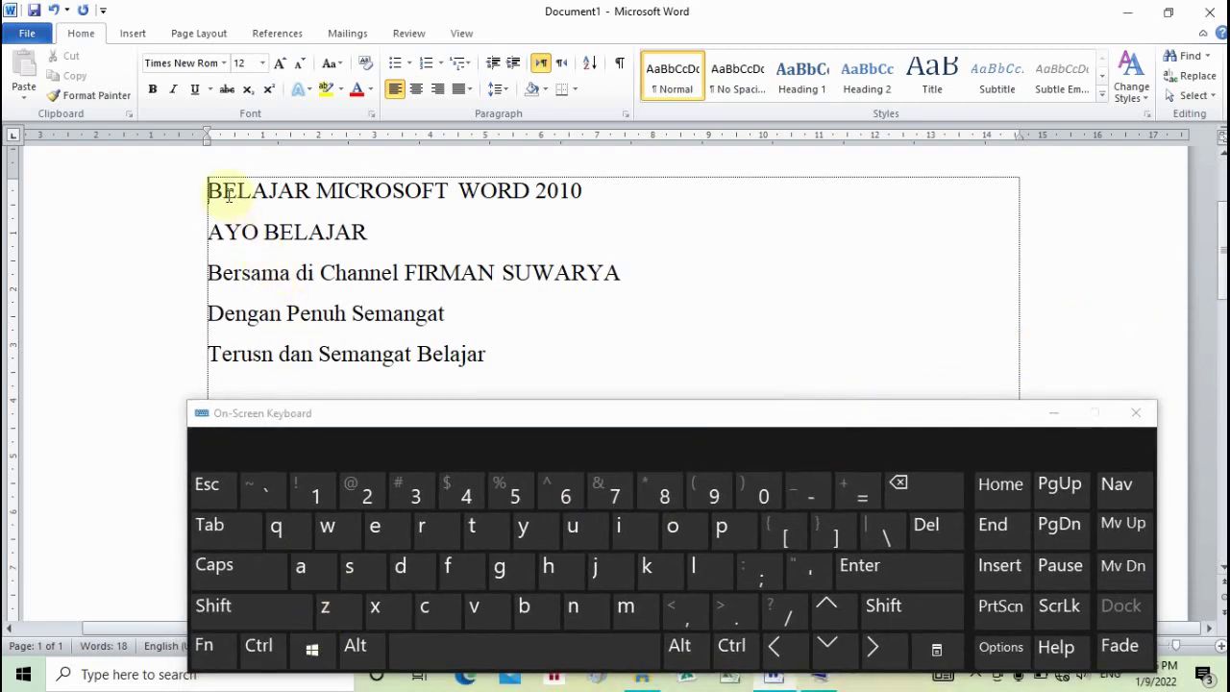
pyautogui.click(206, 190)
pyautogui.click(244, 605)
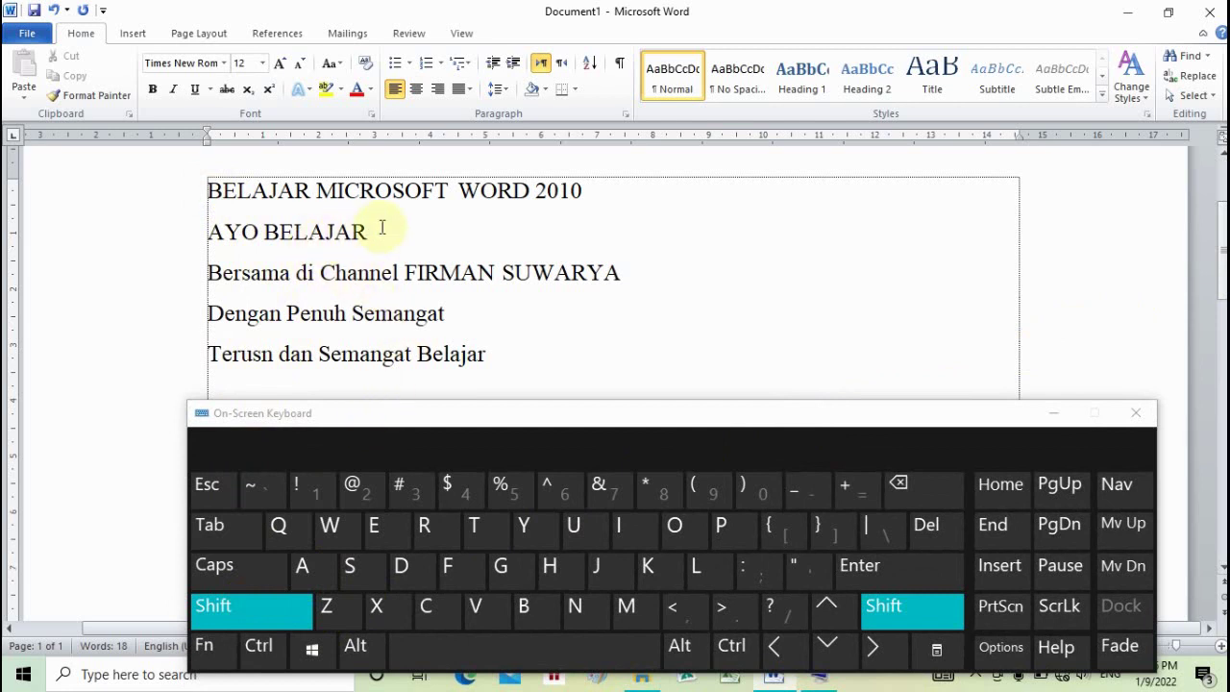
pyautogui.click(885, 652)
pyautogui.click(885, 651)
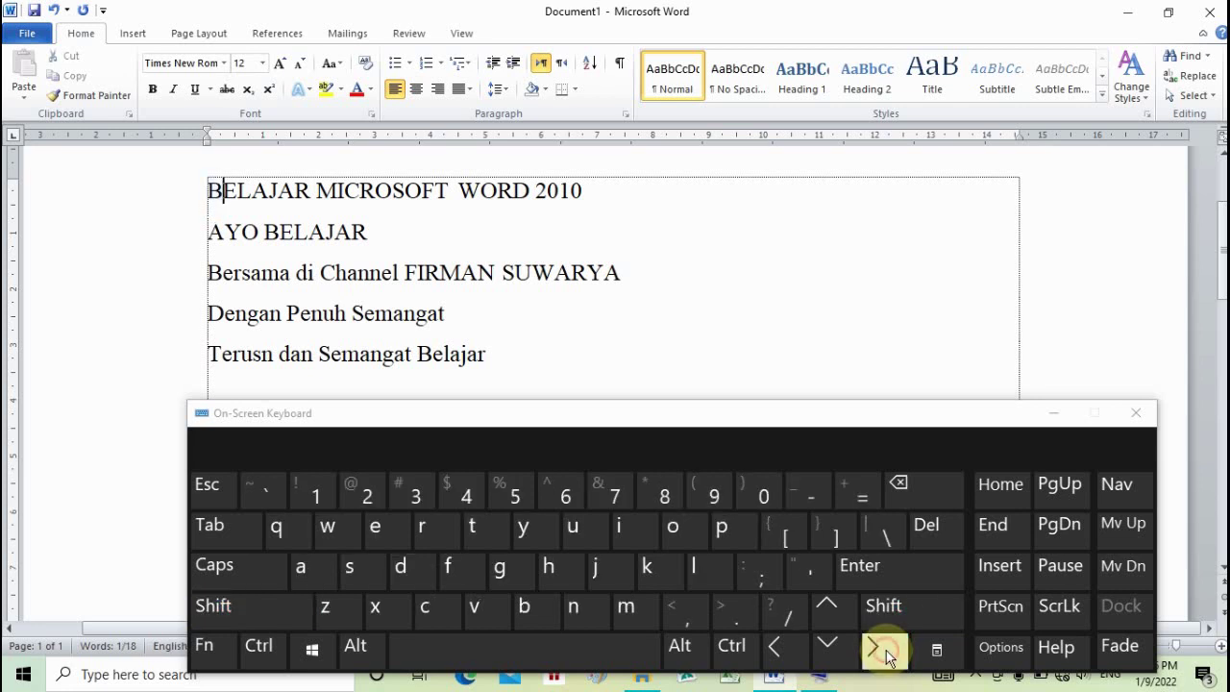
pyautogui.click(263, 602)
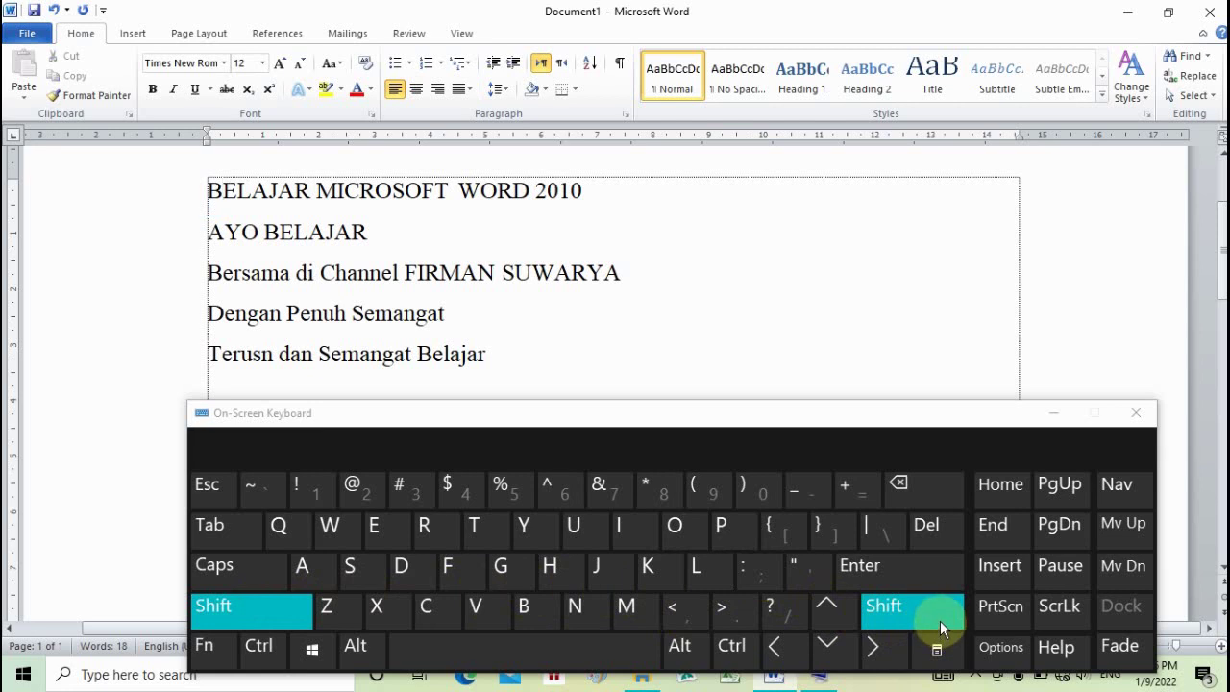
pyautogui.click(891, 653)
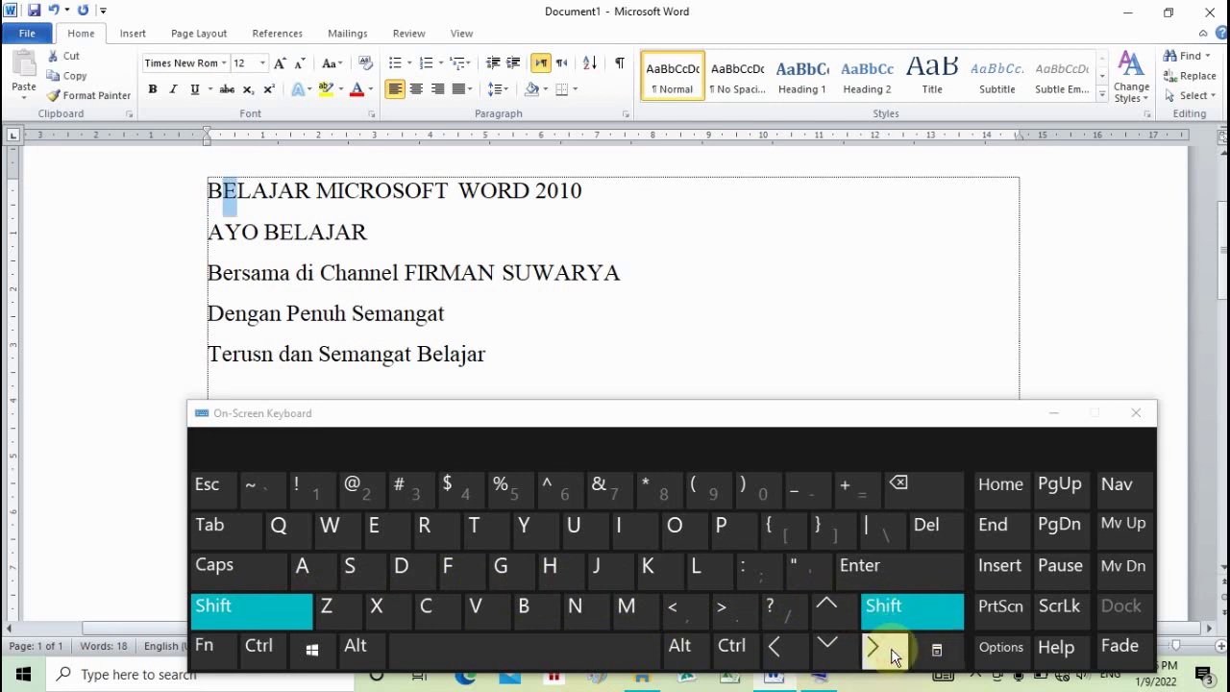
pyautogui.click(210, 190)
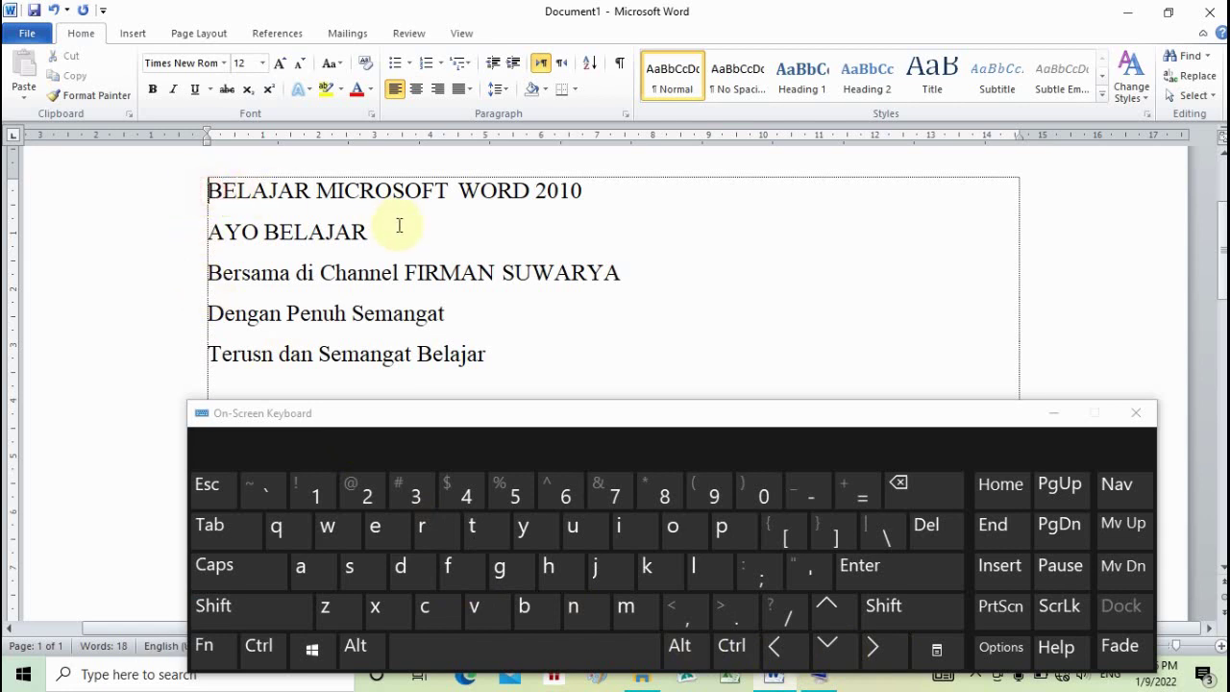
# Extend the selection across the whole 'BELAJAR MICROSOFT WORD 2010' heading line with Shift
pyautogui.click(254, 609)
pyautogui.hotkey('shift', 'Right')
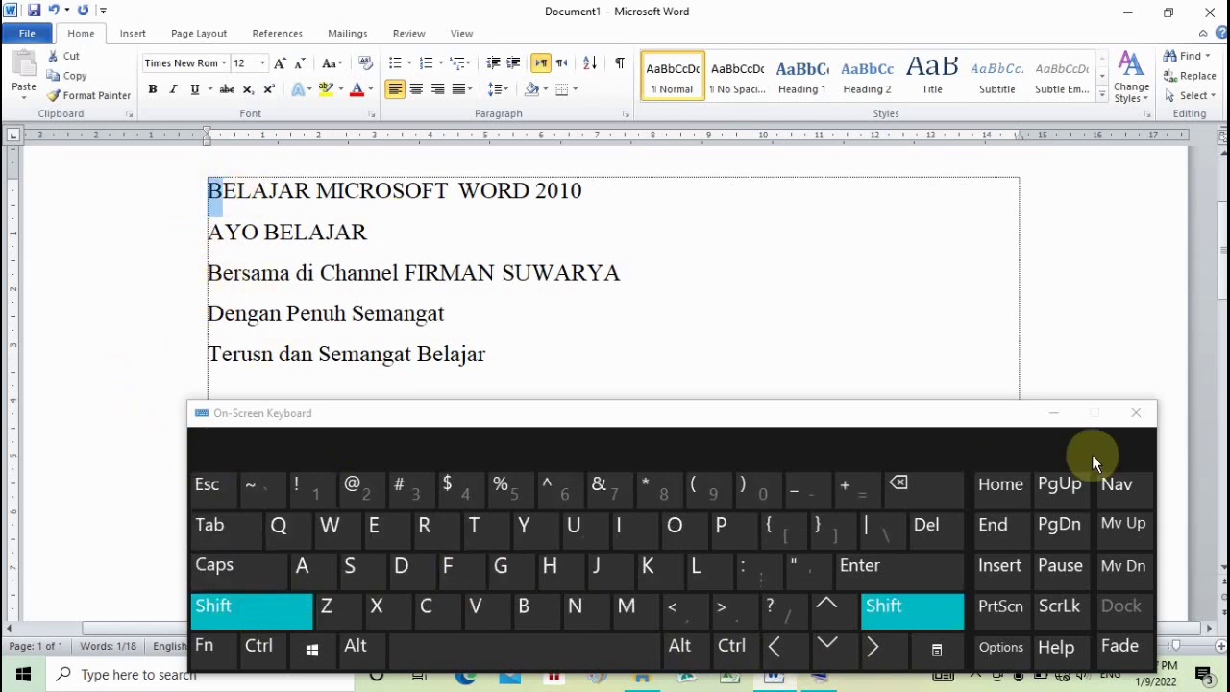
pyautogui.hotkey('shift', 'Right')
pyautogui.hotkey('shift', 'Right')
pyautogui.hotkey('shift', 'Right')
pyautogui.hotkey('shift', 'Right')
pyautogui.hotkey('shift', 'Right')
pyautogui.hotkey('shift', 'Right')
pyautogui.hotkey('shift', 'Right')
pyautogui.hotkey('shift', 'Right')
pyautogui.hotkey('shift', 'Right')
pyautogui.hotkey('shift', 'Right')
pyautogui.hotkey('shift', 'Right')
pyautogui.hotkey('shift', 'Right')
pyautogui.hotkey('shift', 'Right')
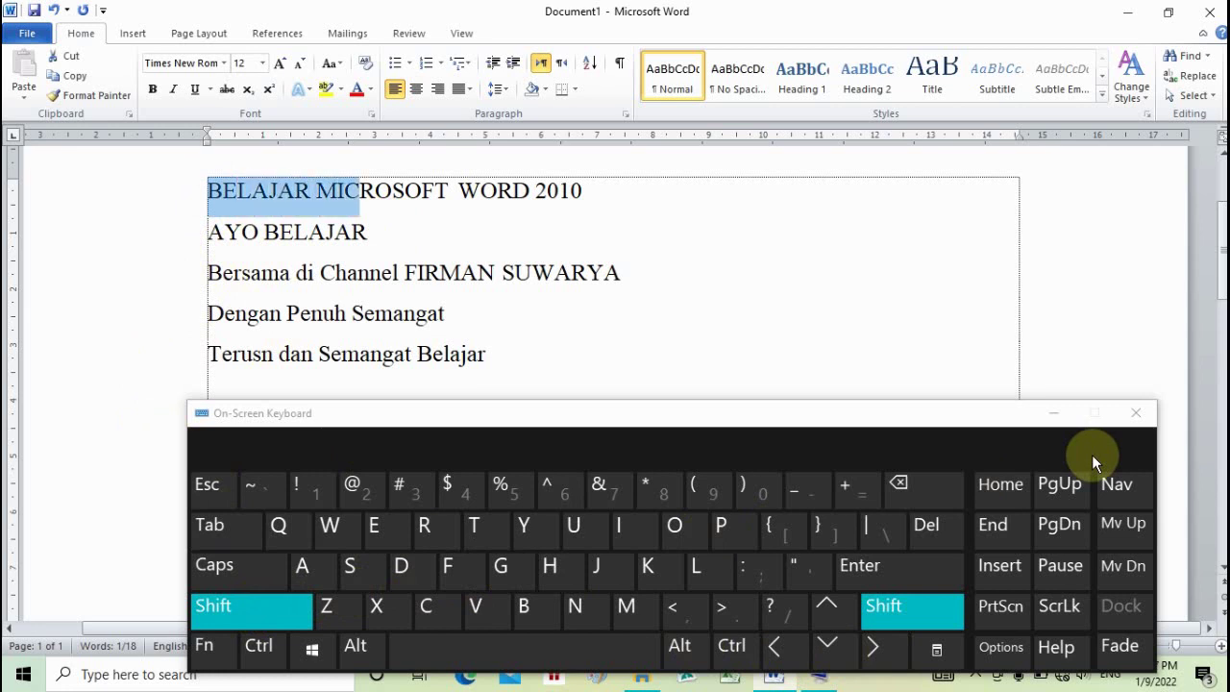
pyautogui.hotkey('shift', 'Right')
pyautogui.hotkey('shift', 'Right')
pyautogui.hotkey('shift', 'Right')
pyautogui.hotkey('shift', 'Right')
pyautogui.hotkey('shift', 'Right')
pyautogui.hotkey('shift', 'Right')
pyautogui.hotkey('shift', 'Right')
pyautogui.hotkey('shift', 'Right')
pyautogui.hotkey('shift', 'Right')
pyautogui.hotkey('shift', 'Right')
pyautogui.hotkey('shift', 'Right')
pyautogui.hotkey('shift', 'Right')
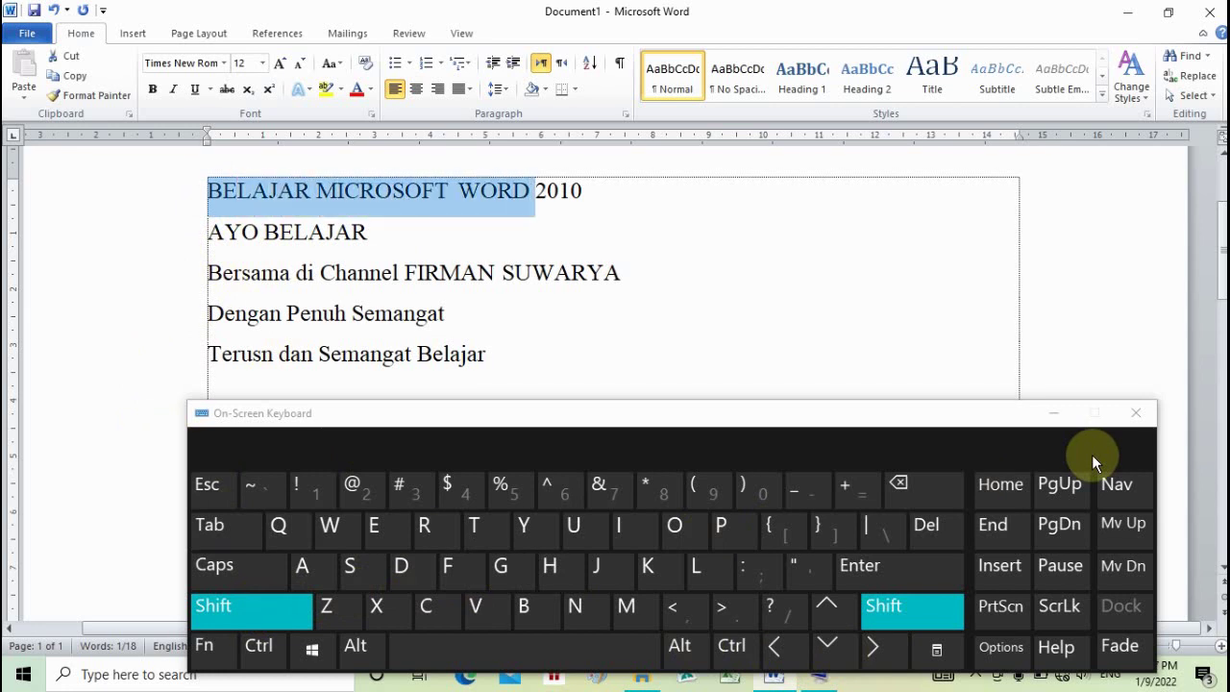
pyautogui.hotkey('shift', 'Right')
pyautogui.hotkey('shift', 'Right')
pyautogui.hotkey('shift', 'Right')
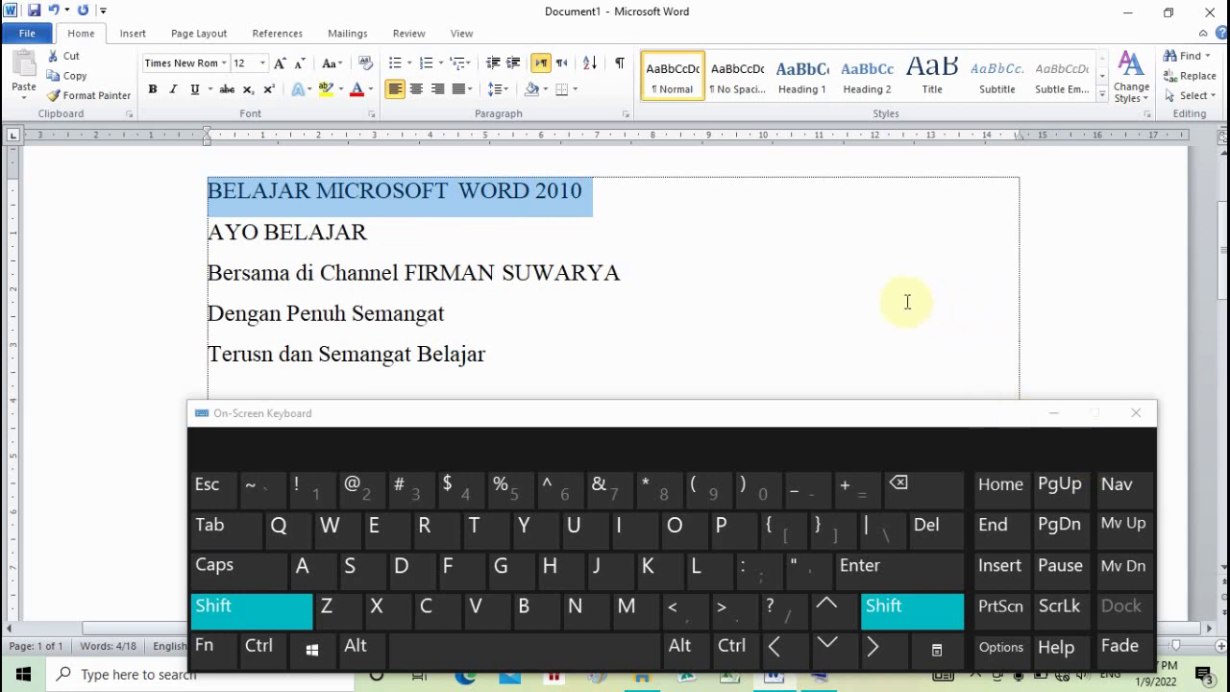
pyautogui.click(283, 619)
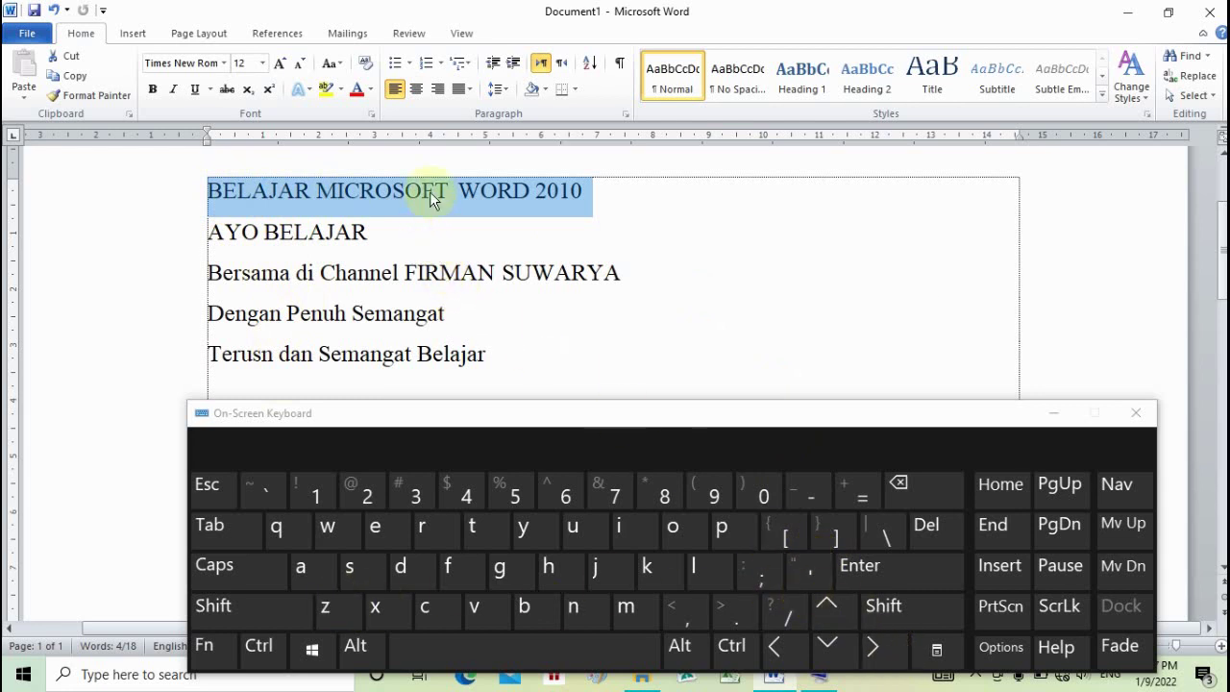
pyautogui.click(400, 200)
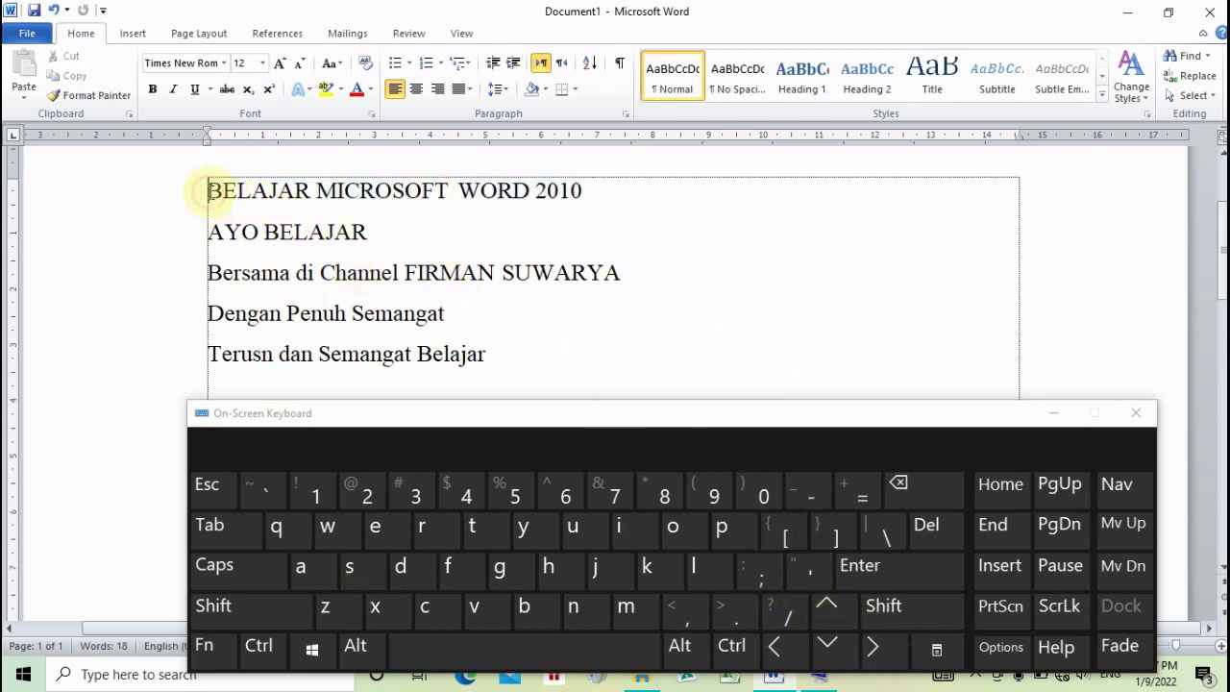
pyautogui.moveTo(207, 192); pyautogui.dragTo(569, 186)
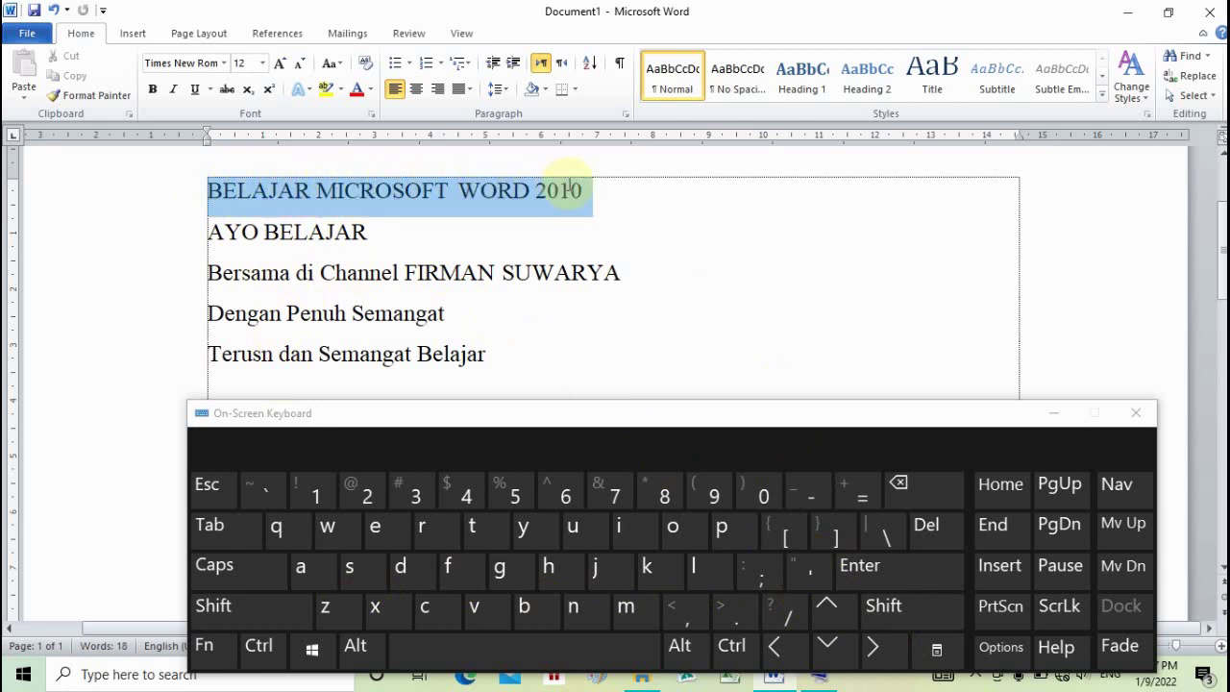
pyautogui.click(641, 185)
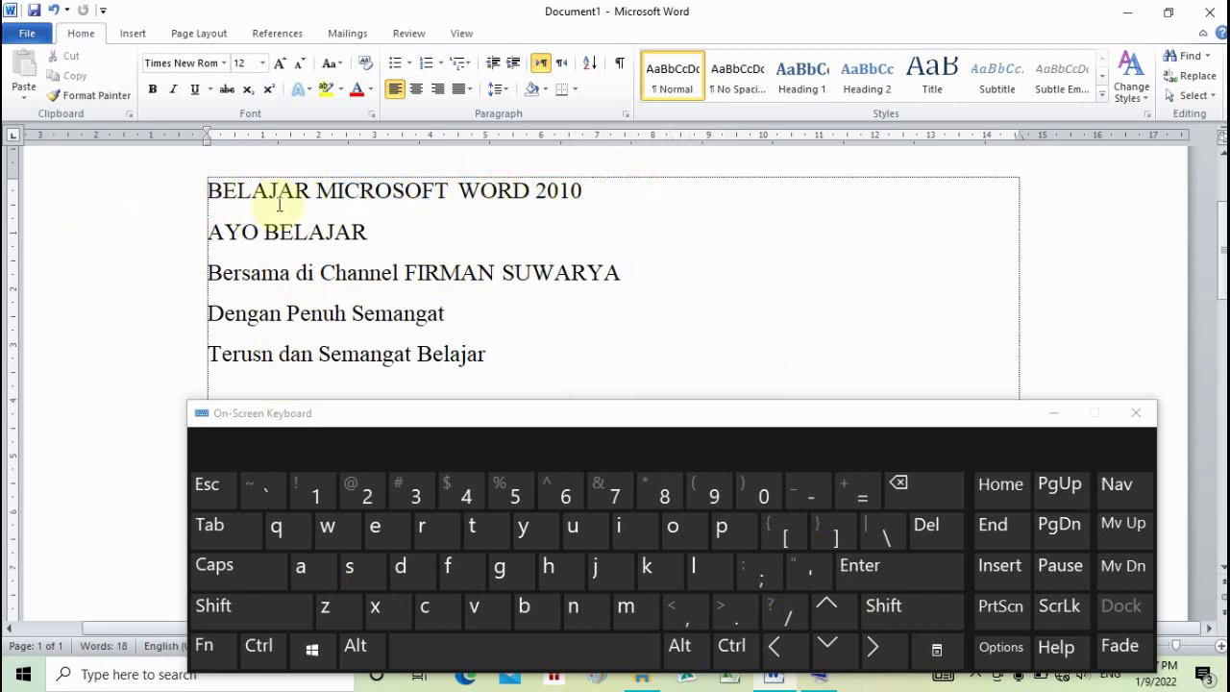
pyautogui.click(208, 192)
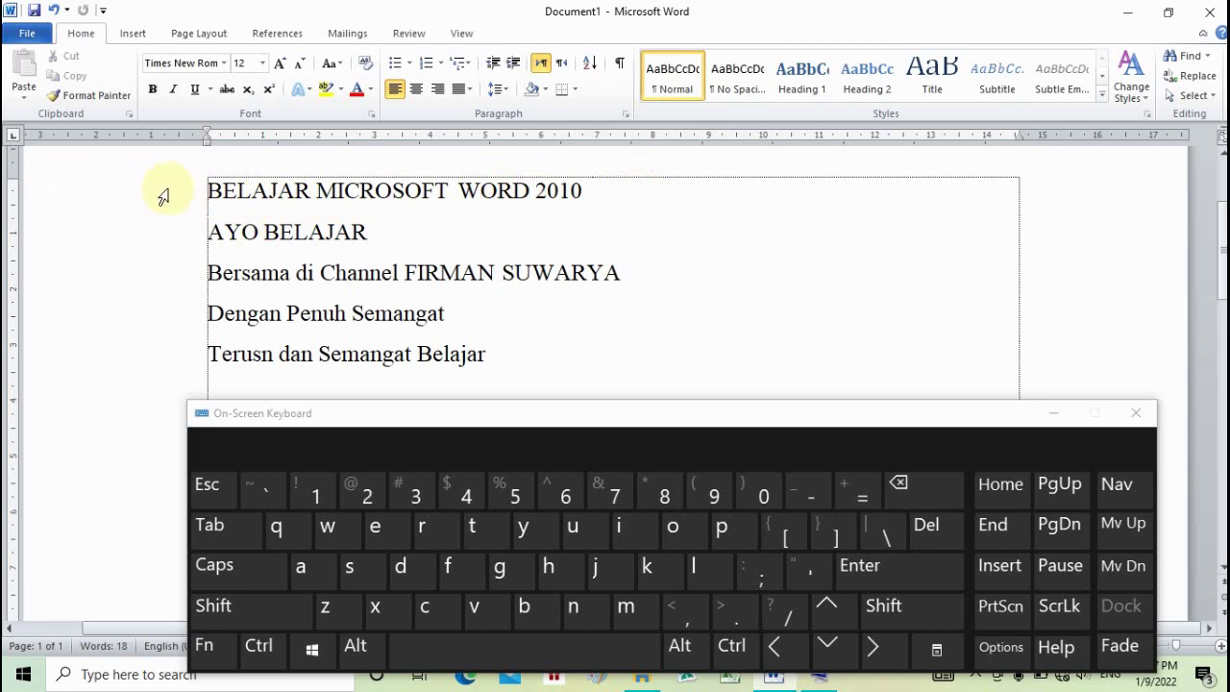
pyautogui.click(78, 196)
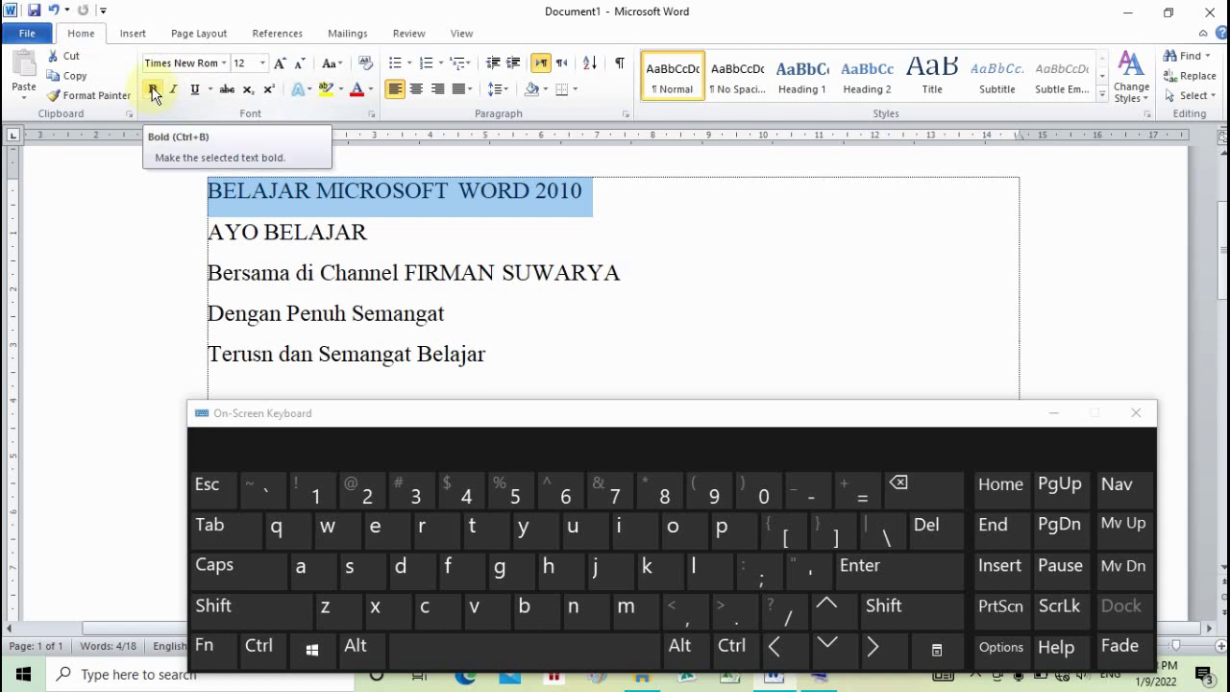
# Apply bold, italic and underline to the heading, toggle them off, then reapply all three
pyautogui.click(151, 89)
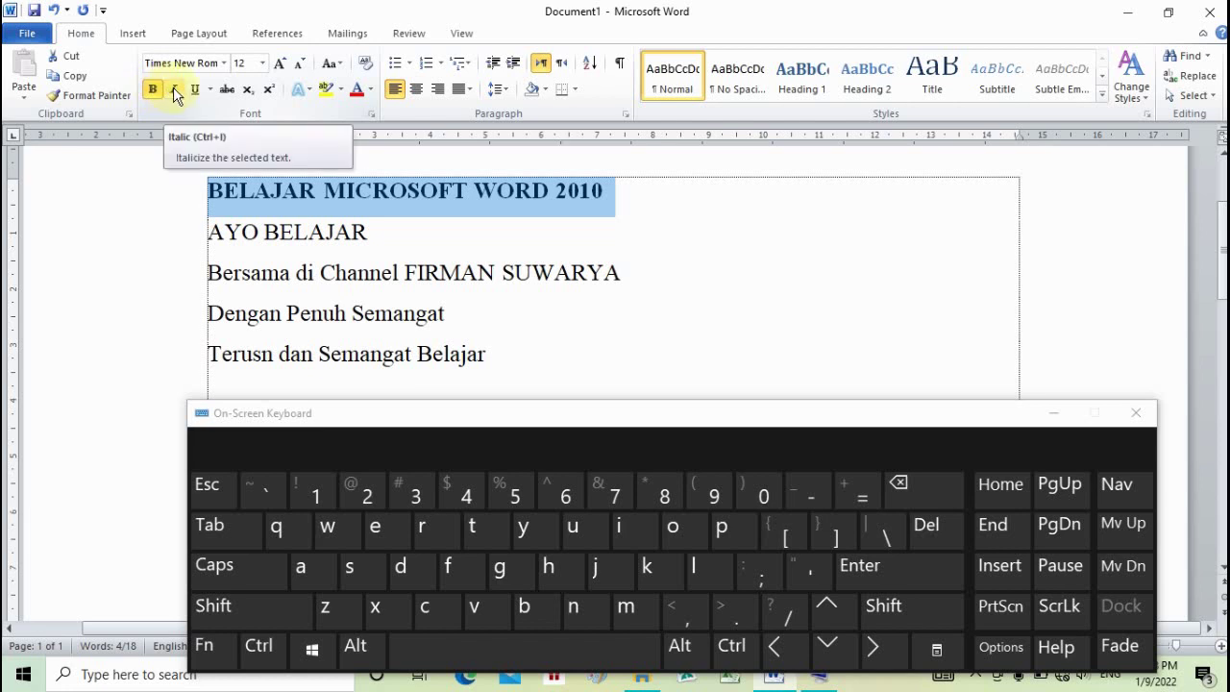
pyautogui.click(173, 88)
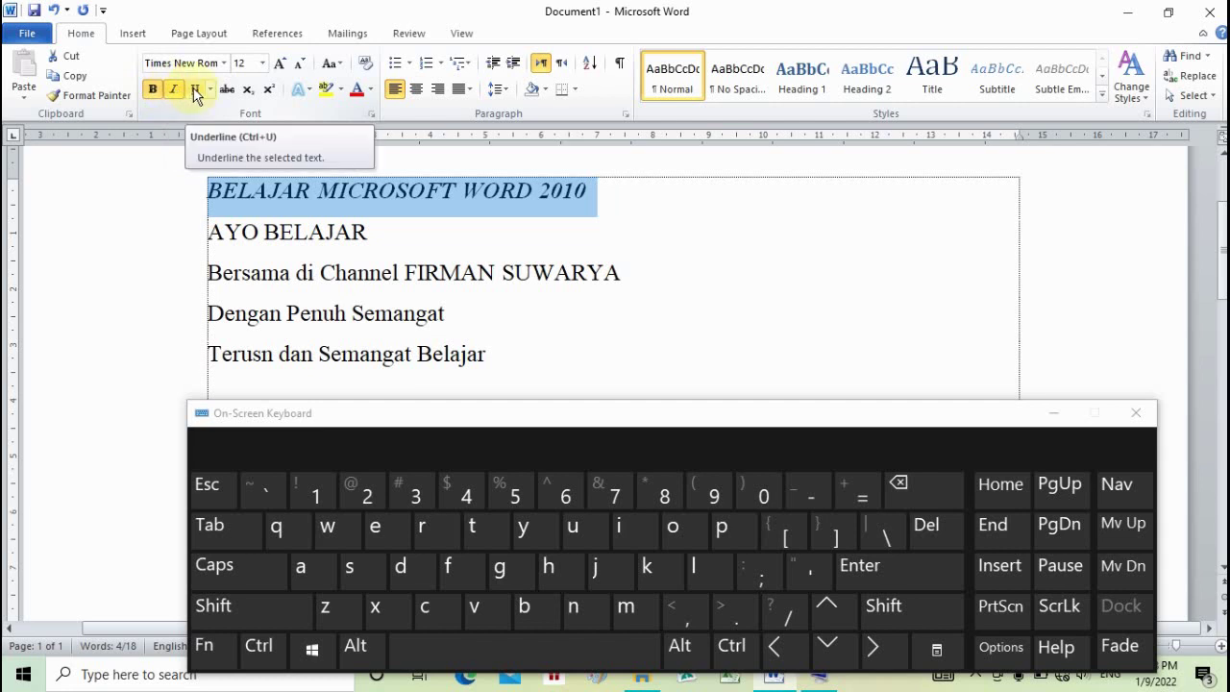
pyautogui.click(195, 90)
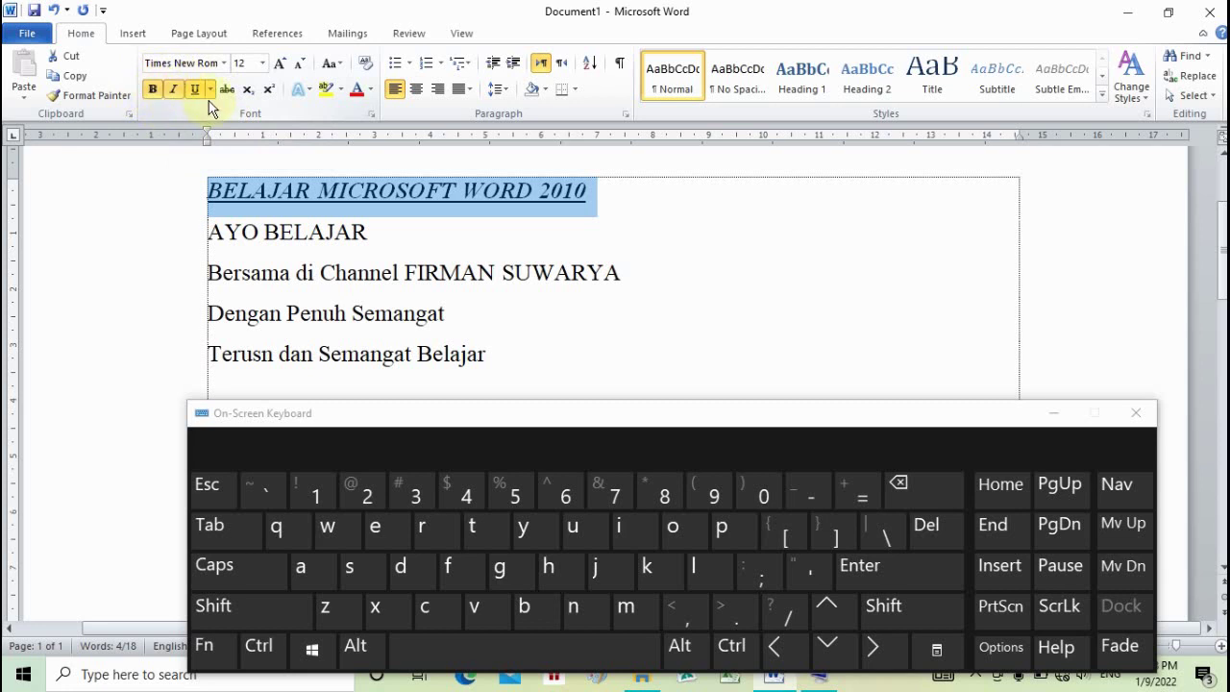
pyautogui.click(152, 90)
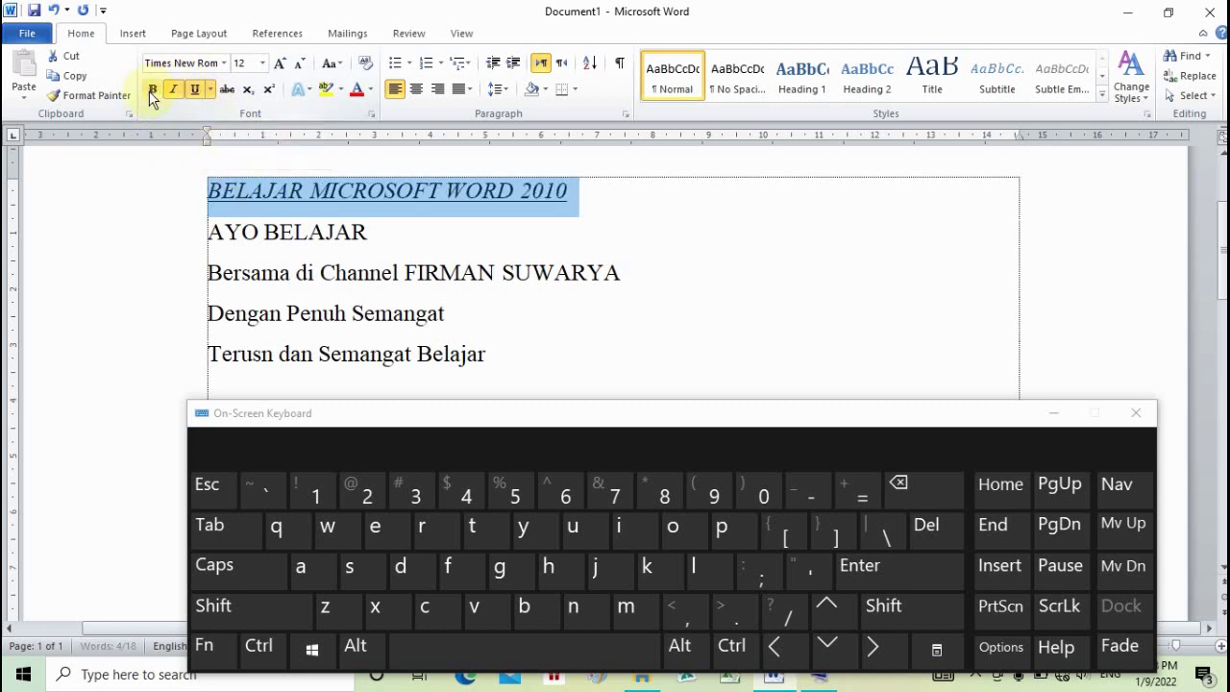
pyautogui.click(173, 90)
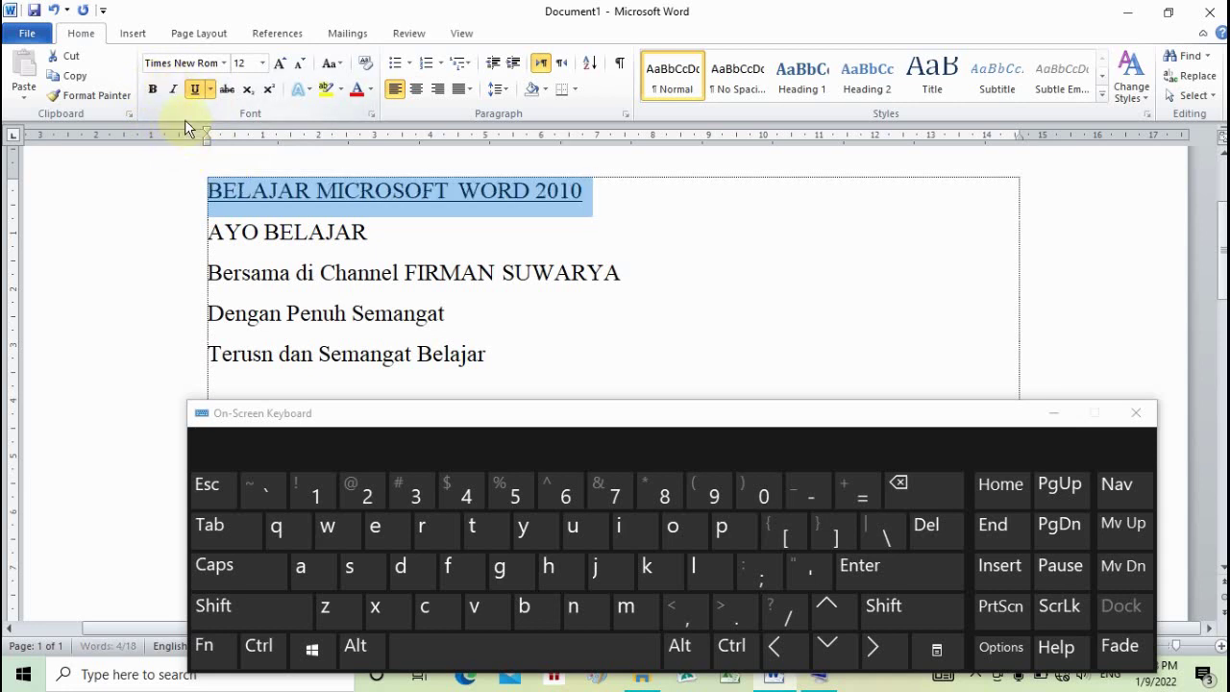
pyautogui.click(194, 90)
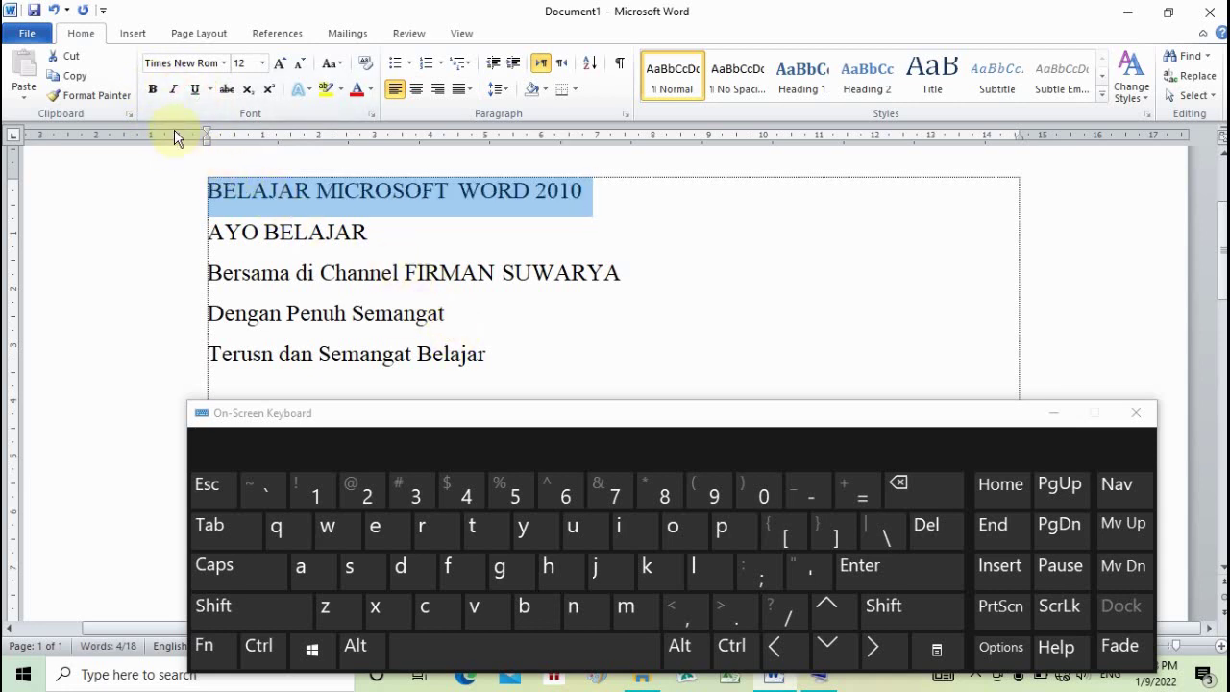
pyautogui.click(154, 95)
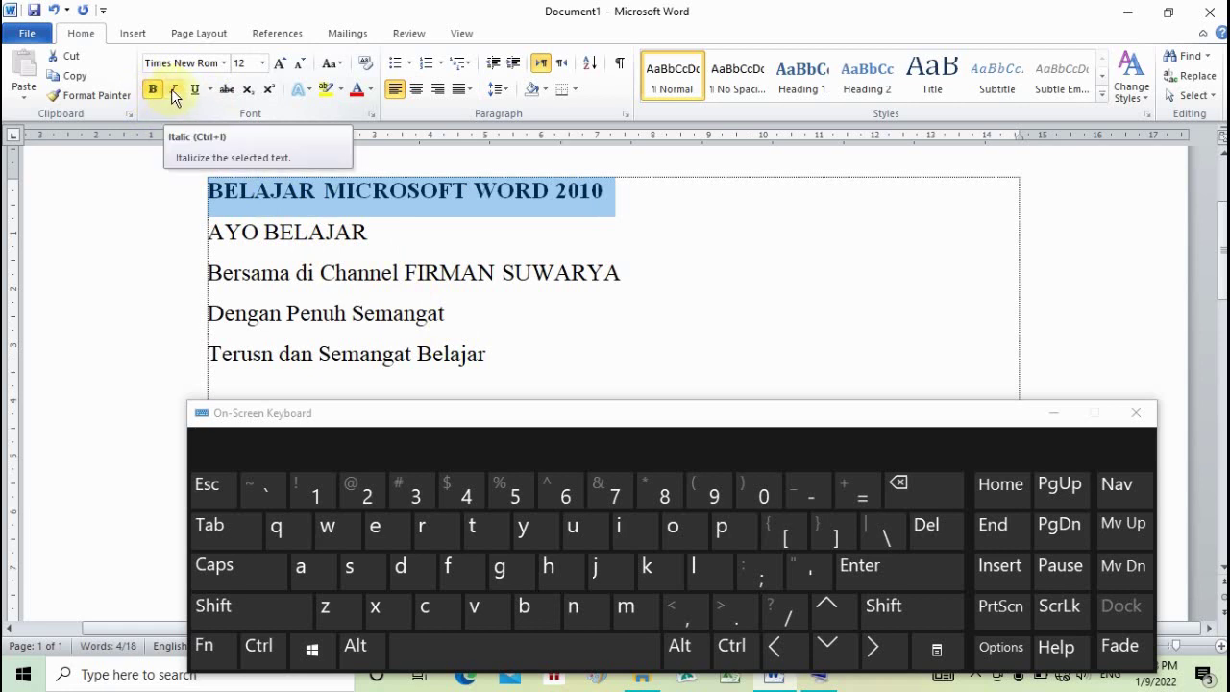
pyautogui.click(171, 88)
pyautogui.click(194, 89)
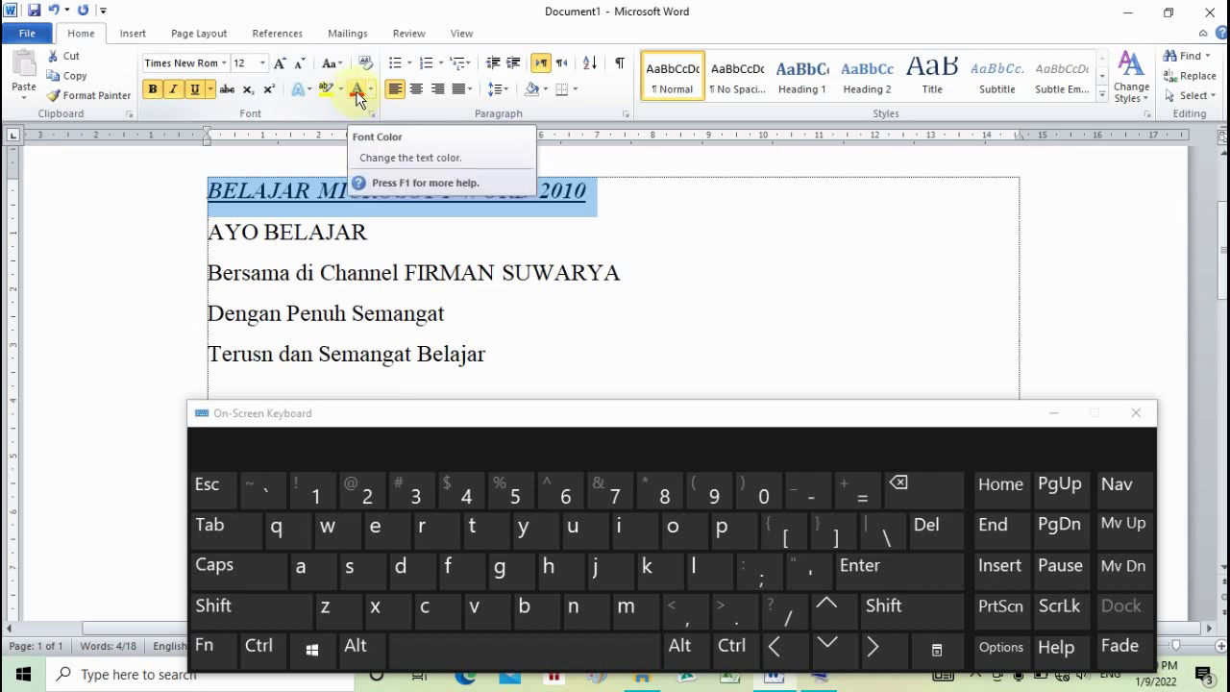
# Colour the heading light blue from the Font Color palette
pyautogui.click(356, 92)
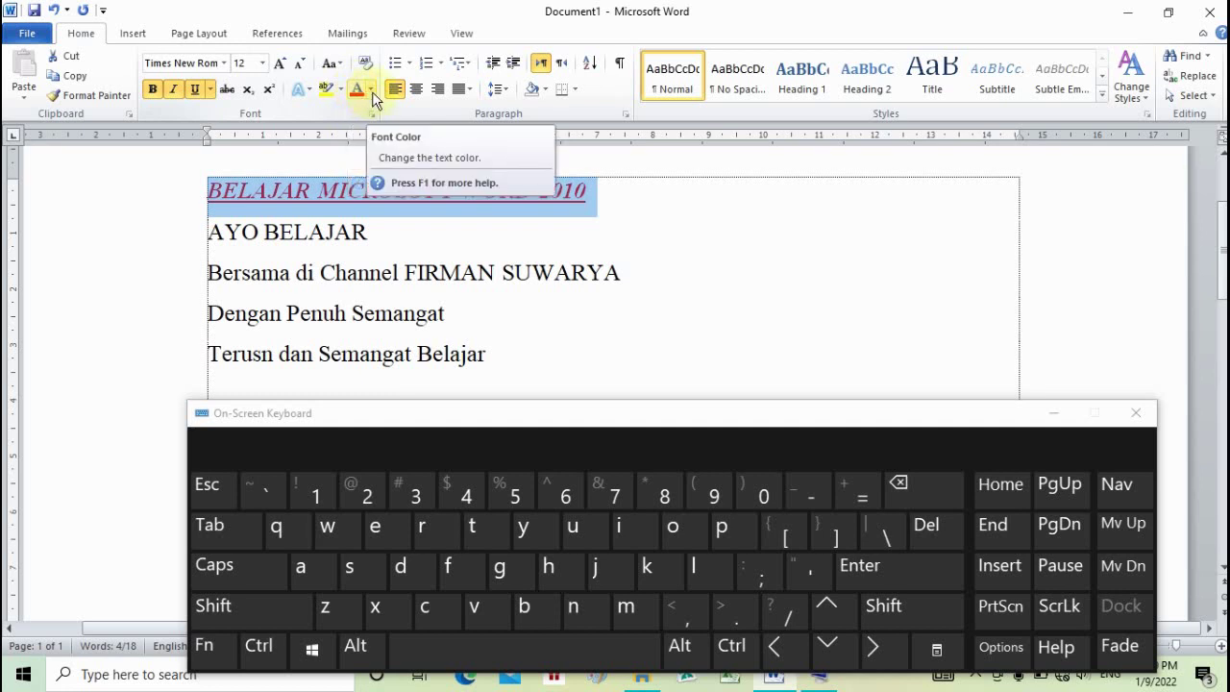
pyautogui.click(371, 89)
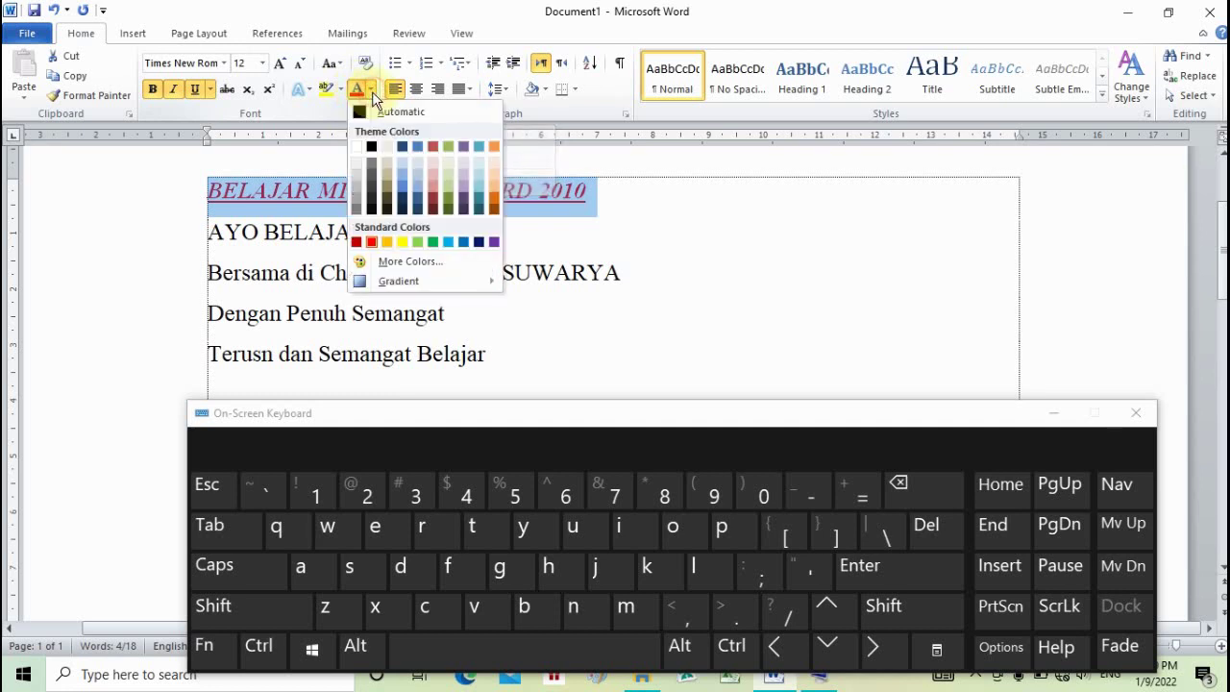
pyautogui.click(449, 244)
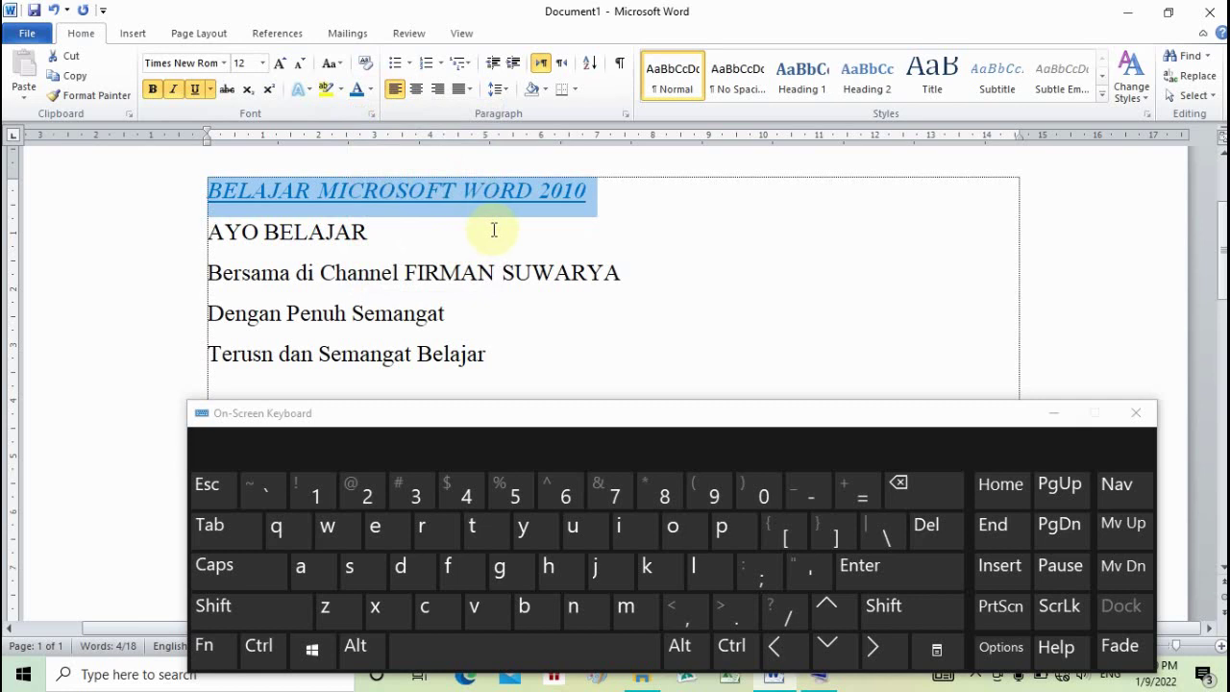
pyautogui.click(423, 206)
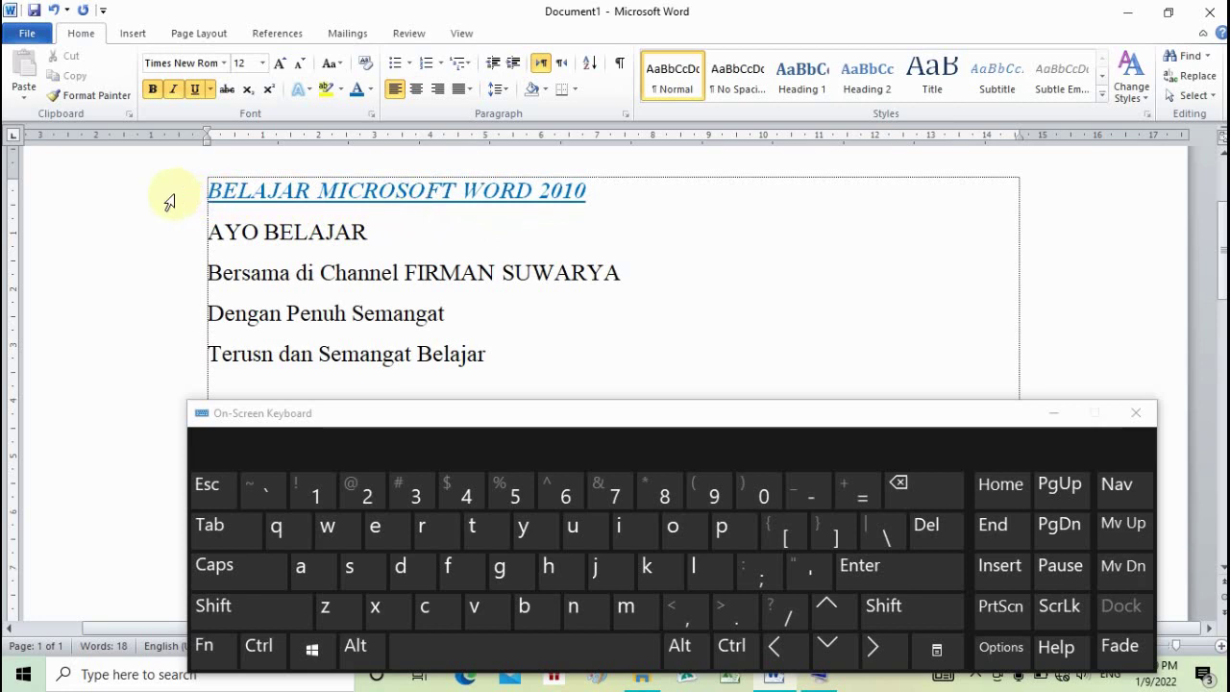
# Make the 'AYO BELAJAR' line and the 'Bersama di Channel' line bold
pyautogui.click(179, 242)
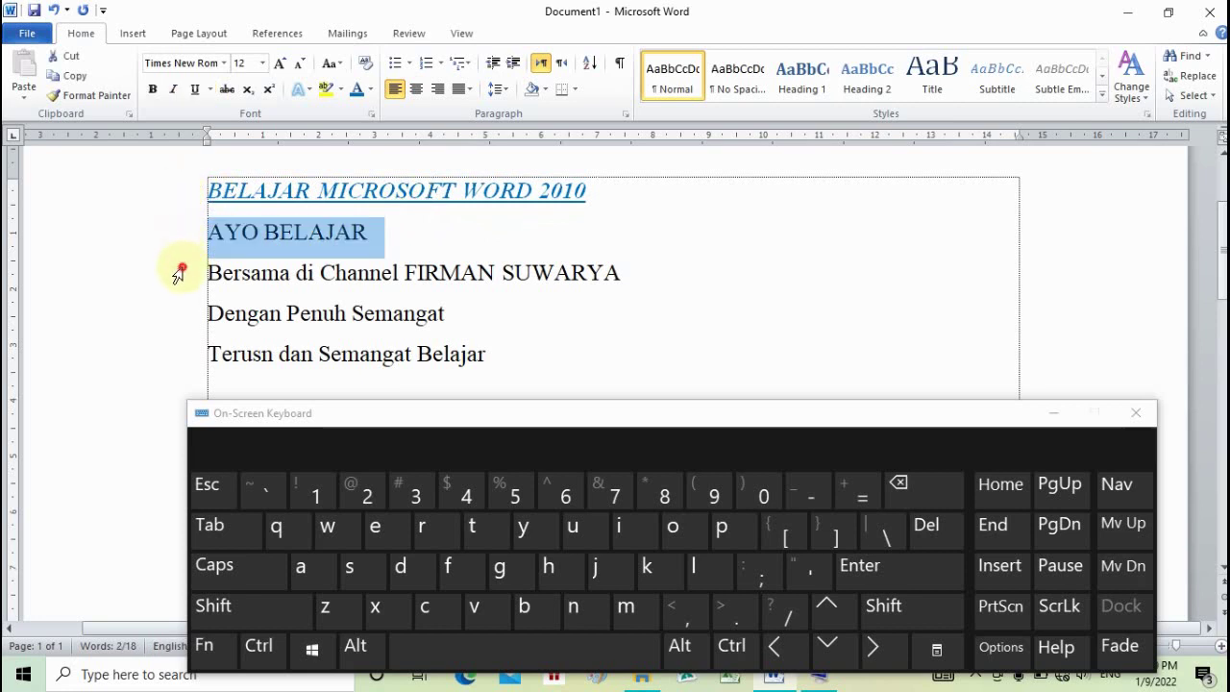
pyautogui.click(179, 273)
pyautogui.click(188, 313)
pyautogui.click(198, 348)
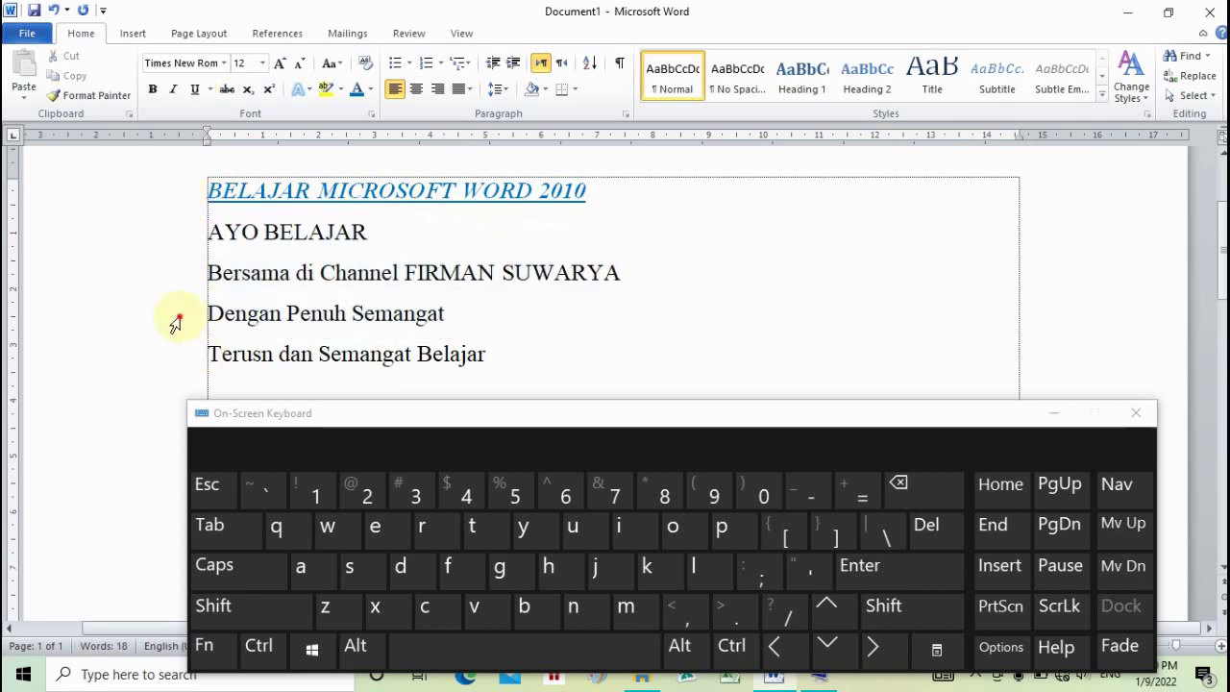
pyautogui.click(173, 319)
pyautogui.click(140, 271)
pyautogui.click(121, 239)
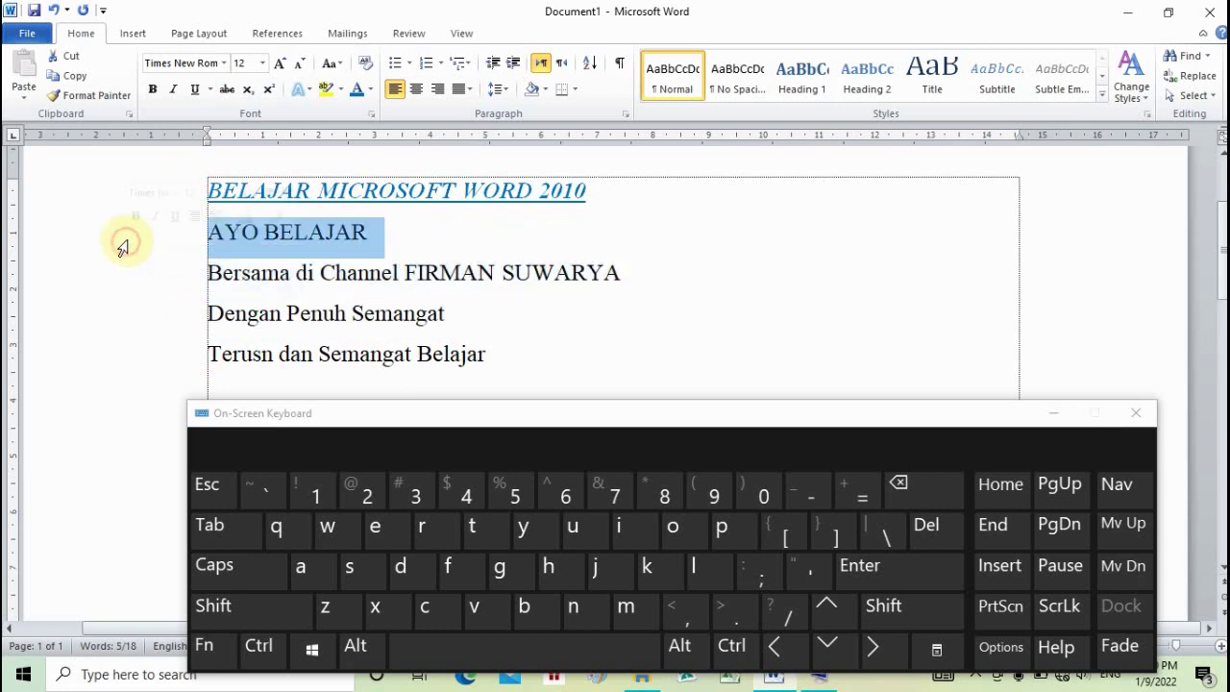
pyautogui.click(151, 89)
pyautogui.click(160, 280)
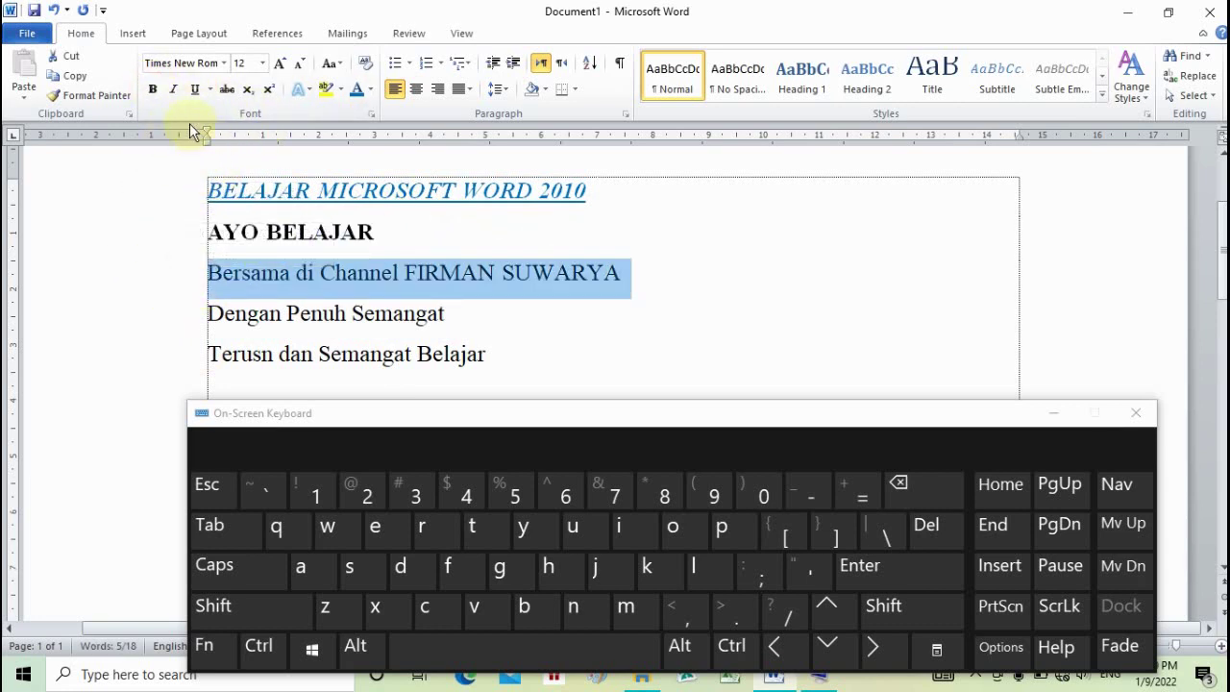
pyautogui.click(152, 89)
# Delete the stray 'n' so the last line reads 'Terus dan Semangat Belajar'
pyautogui.click(170, 319)
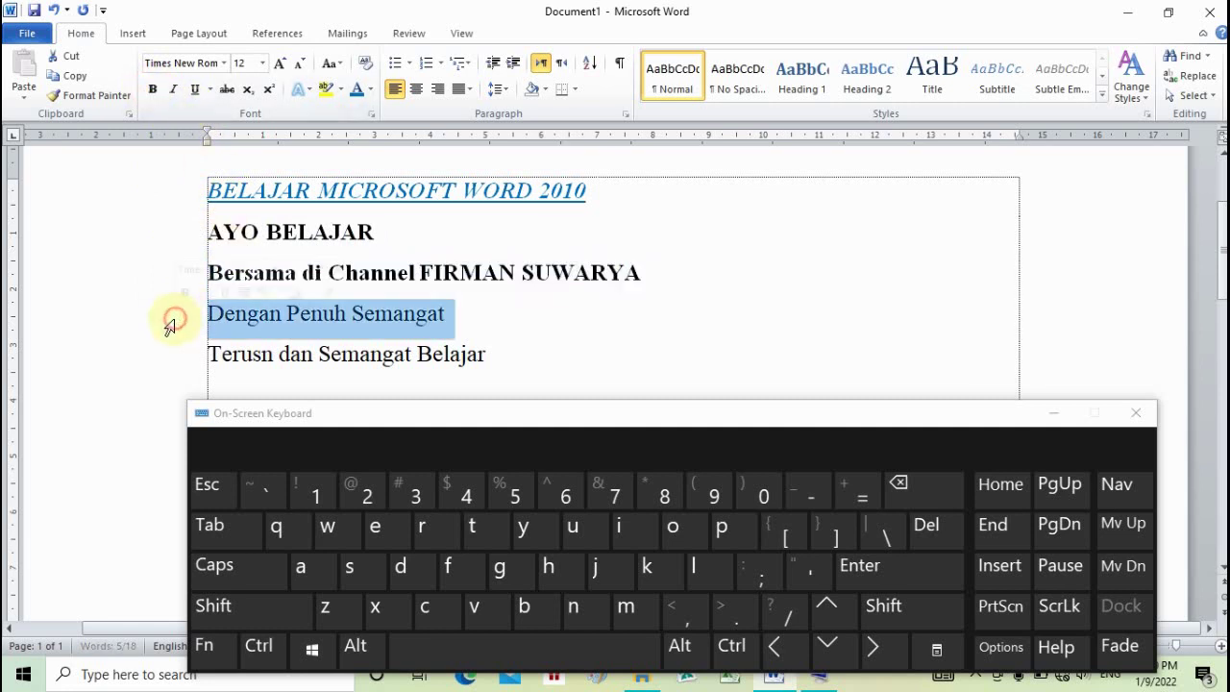
pyautogui.click(171, 370)
pyautogui.click(267, 358)
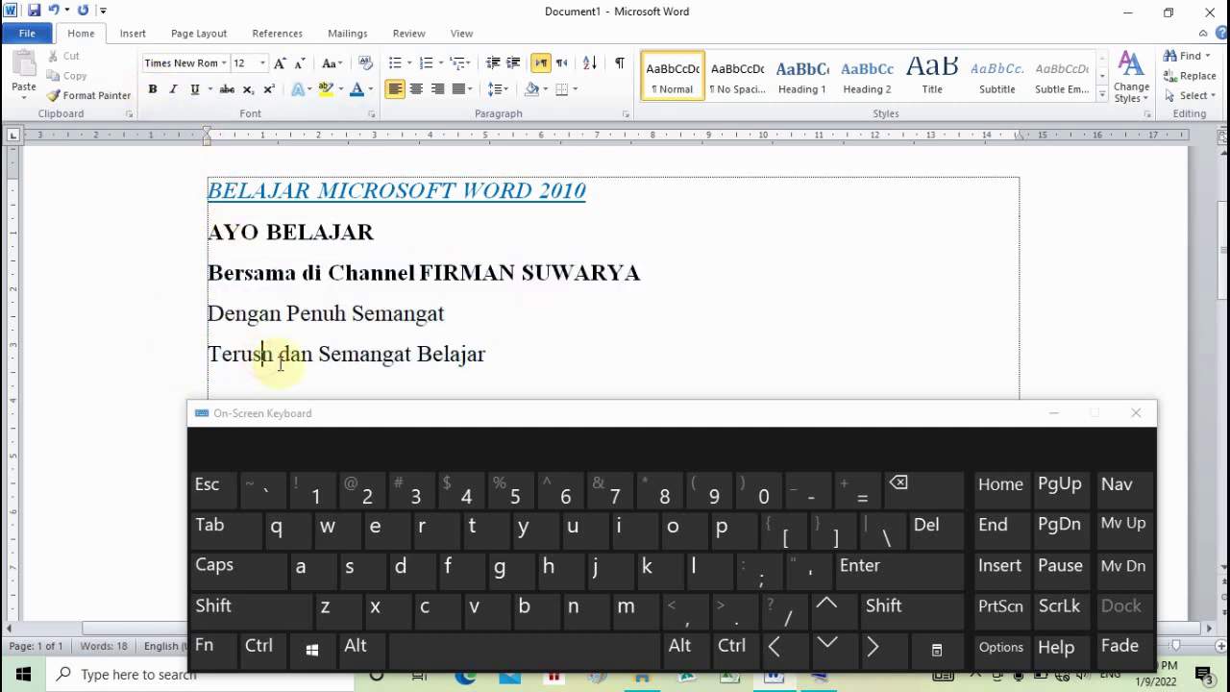
pyautogui.press('Delete')
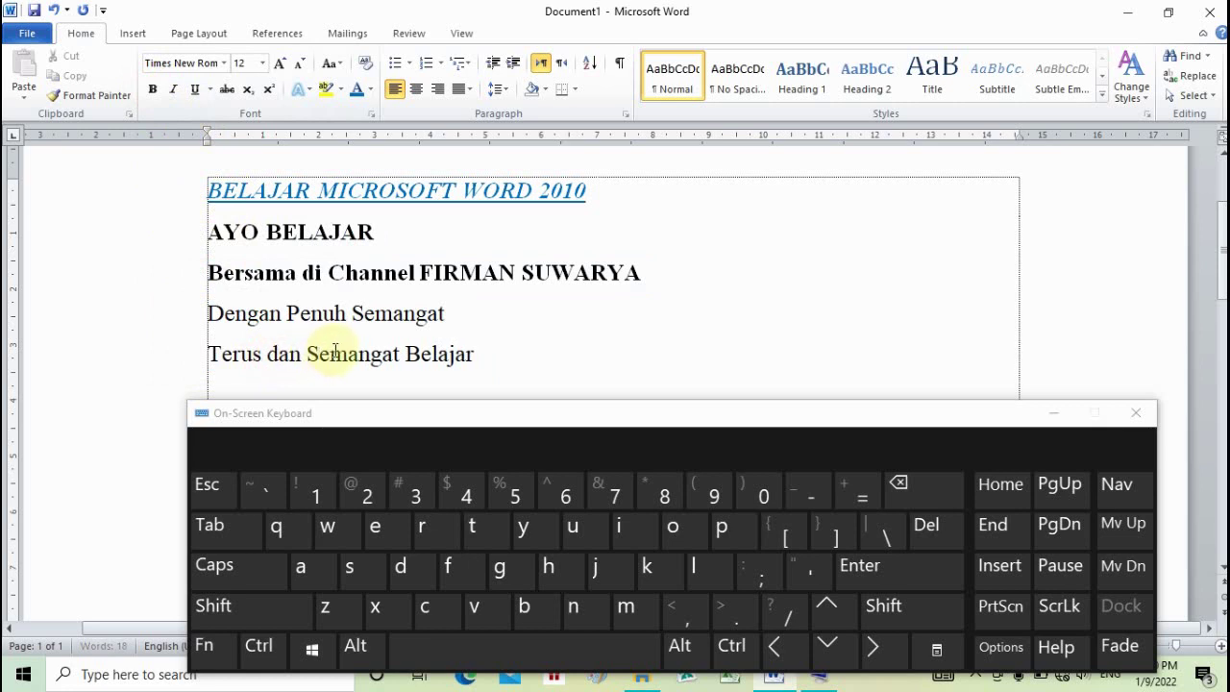
pyautogui.click(404, 354)
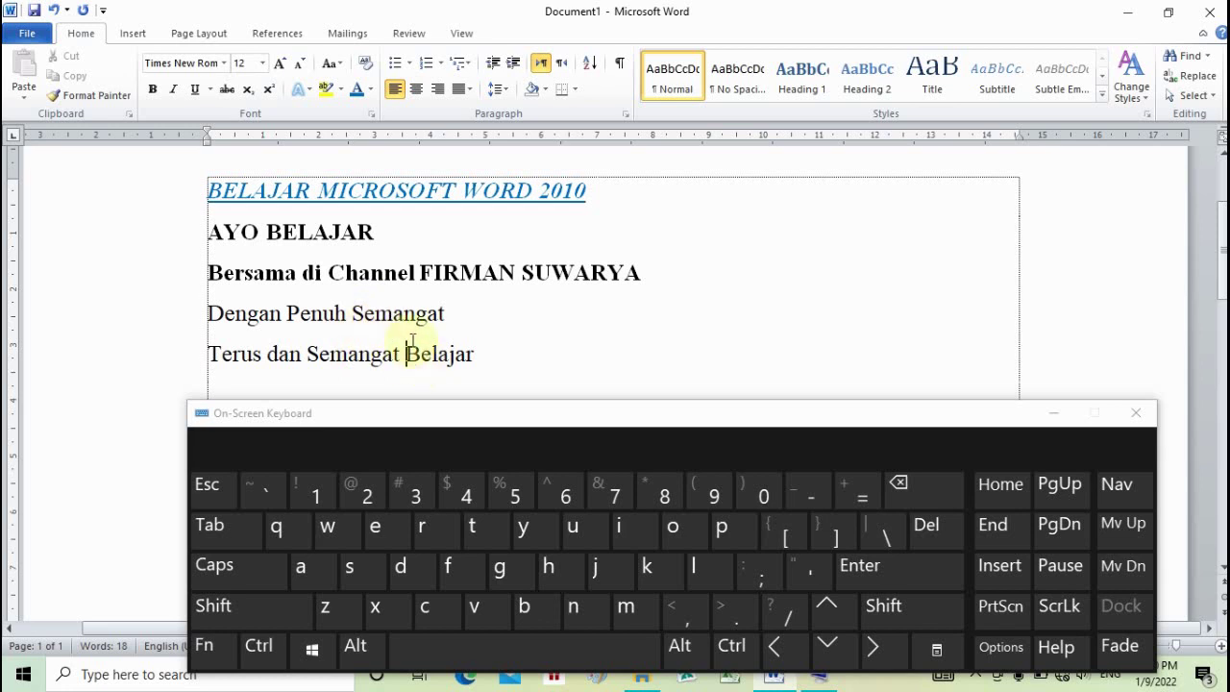
pyautogui.click(322, 273)
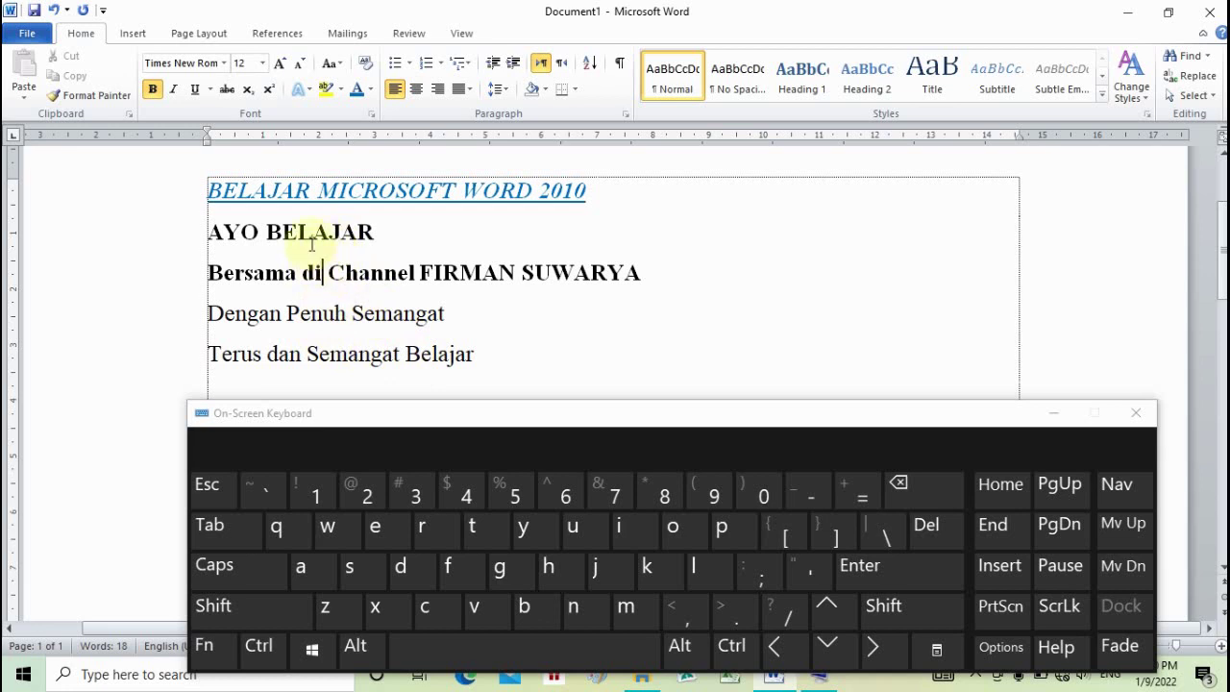
# Check the formatting of each of the five lines, from the title down
pyautogui.click(142, 185)
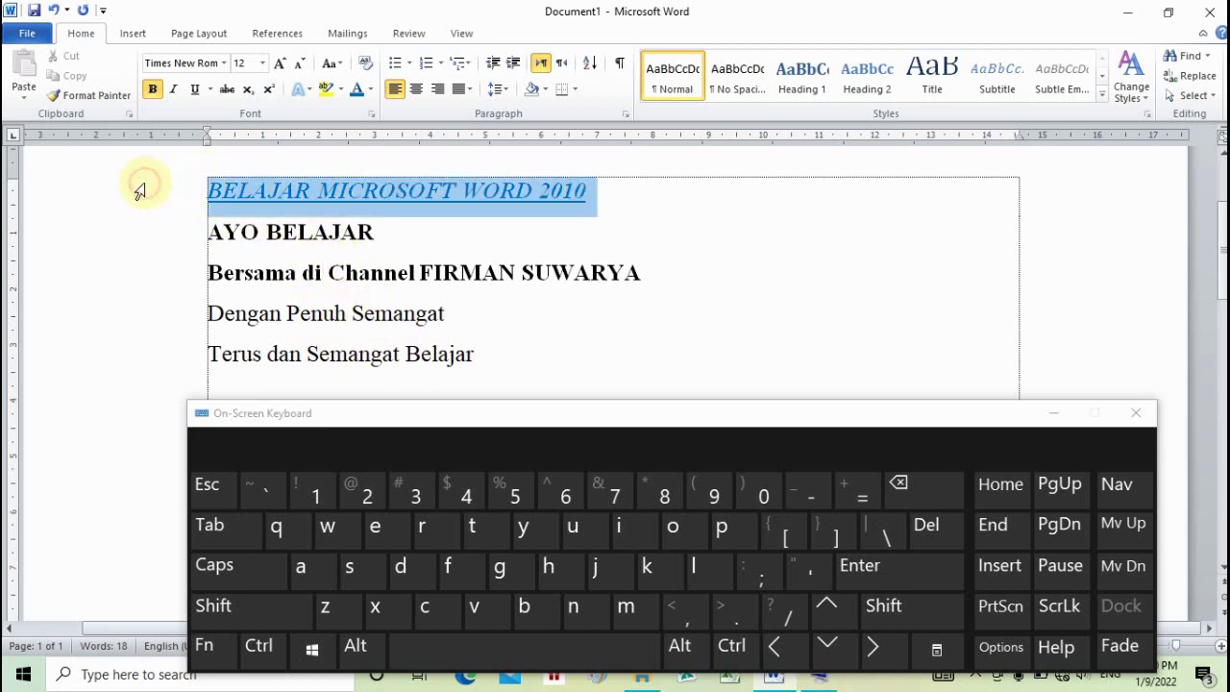
pyautogui.click(202, 194)
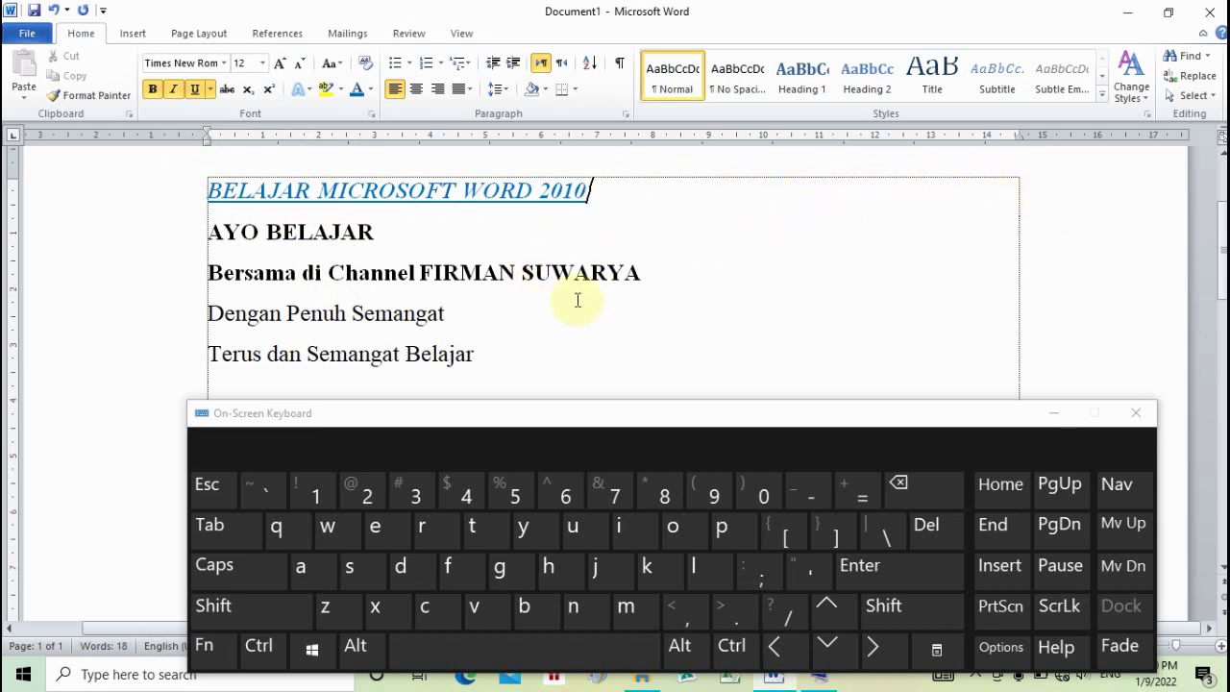
pyautogui.click(209, 234)
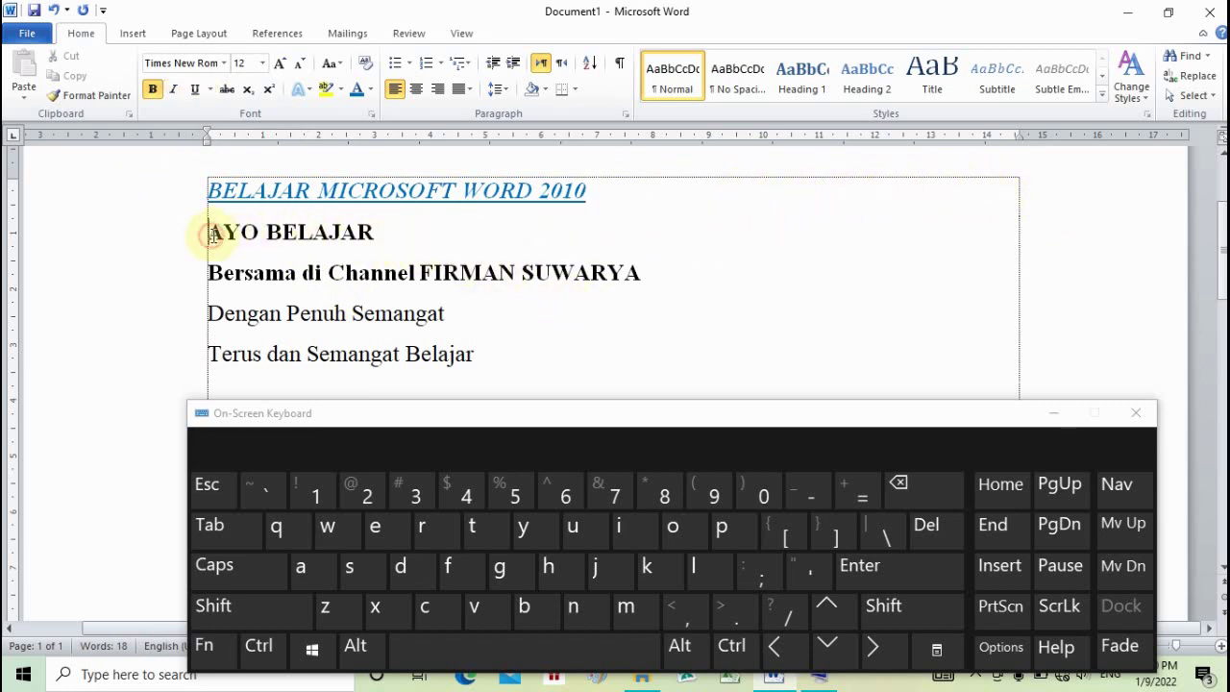
pyautogui.click(208, 273)
pyautogui.click(208, 313)
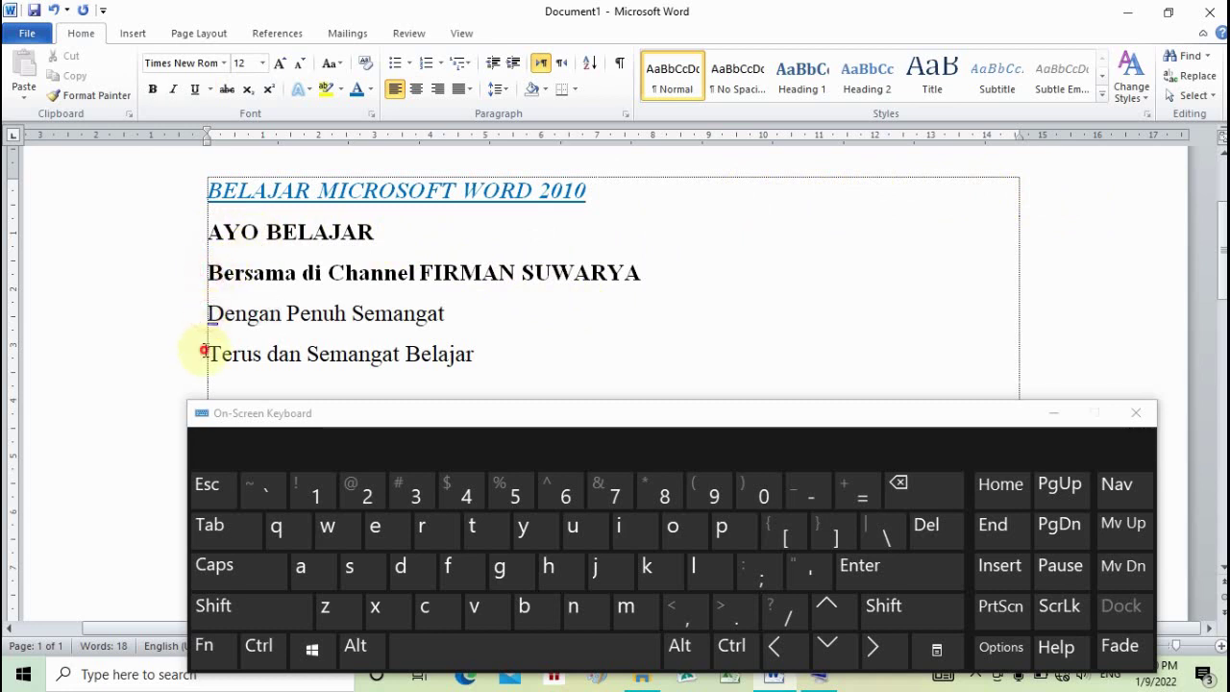
pyautogui.click(208, 354)
pyautogui.click(500, 355)
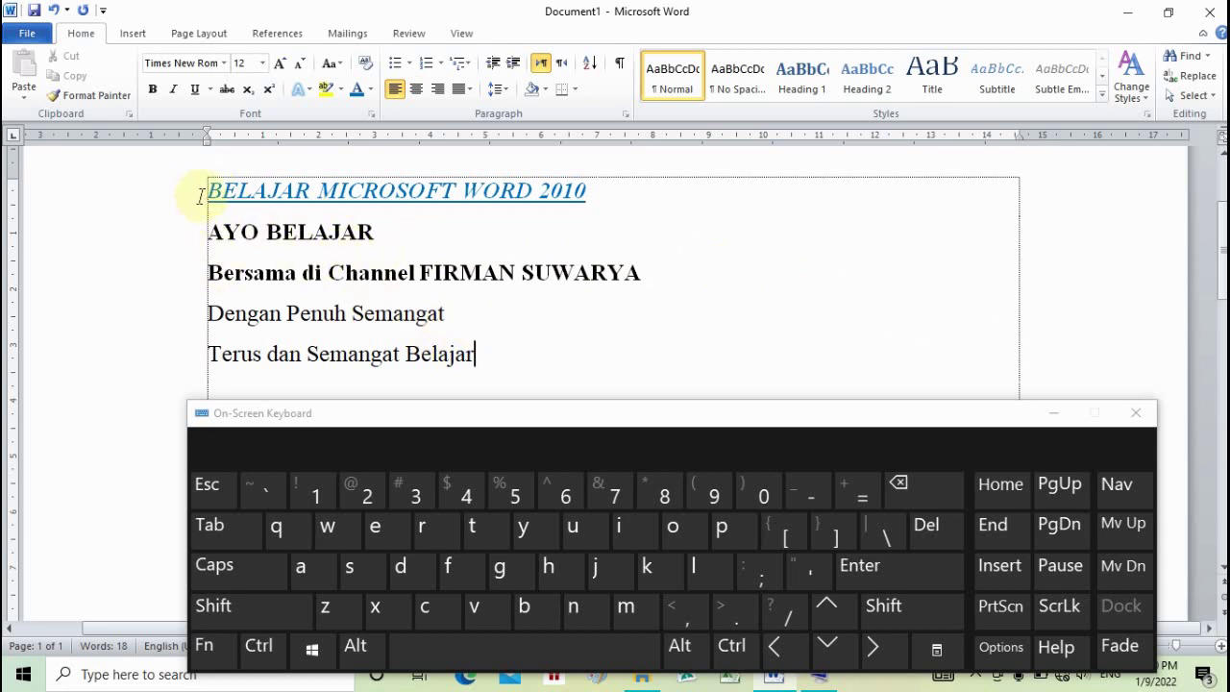
# Keep the text left-aligned and select all five lines from the title to 'Terus dan Semangat Belajar'
pyautogui.click(202, 190)
pyautogui.click(208, 232)
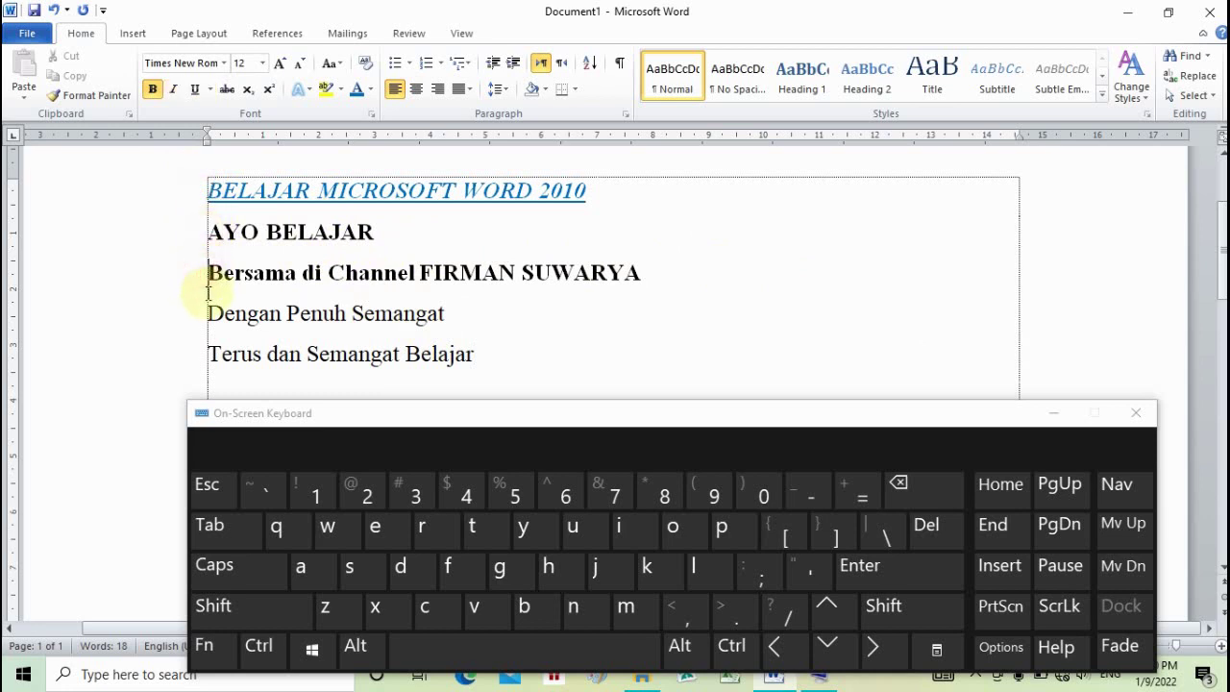
pyautogui.click(208, 311)
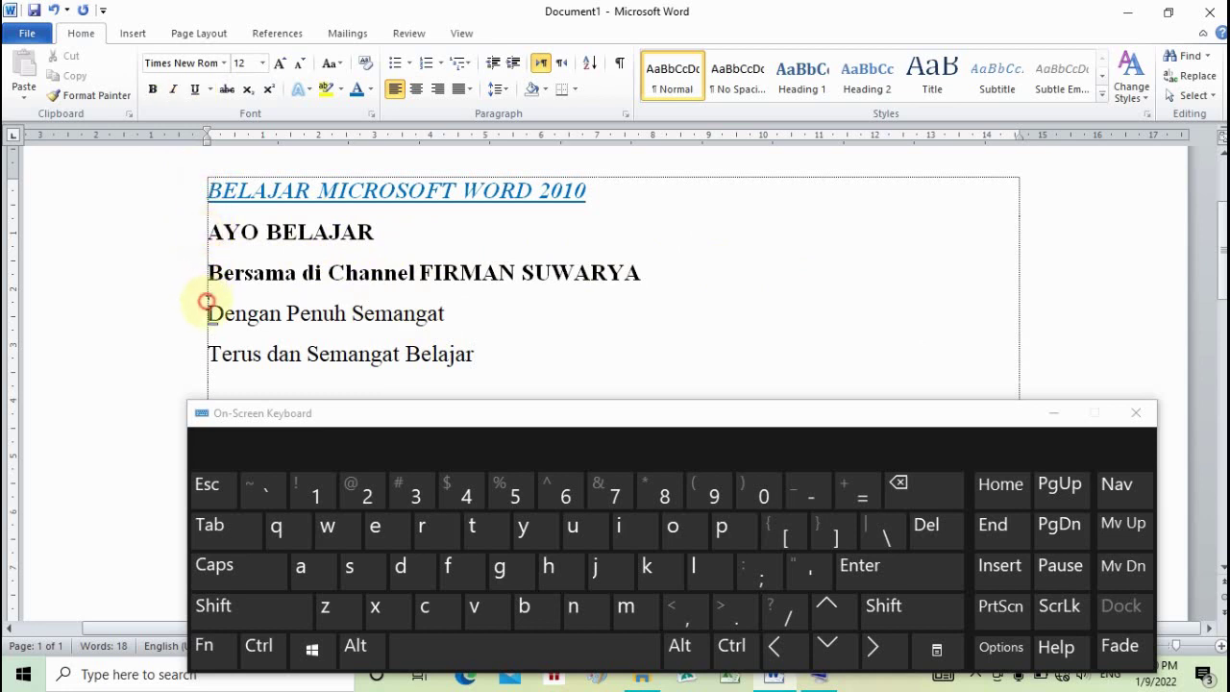
pyautogui.click(206, 360)
pyautogui.click(205, 314)
pyautogui.click(201, 273)
pyautogui.click(203, 233)
pyautogui.click(199, 191)
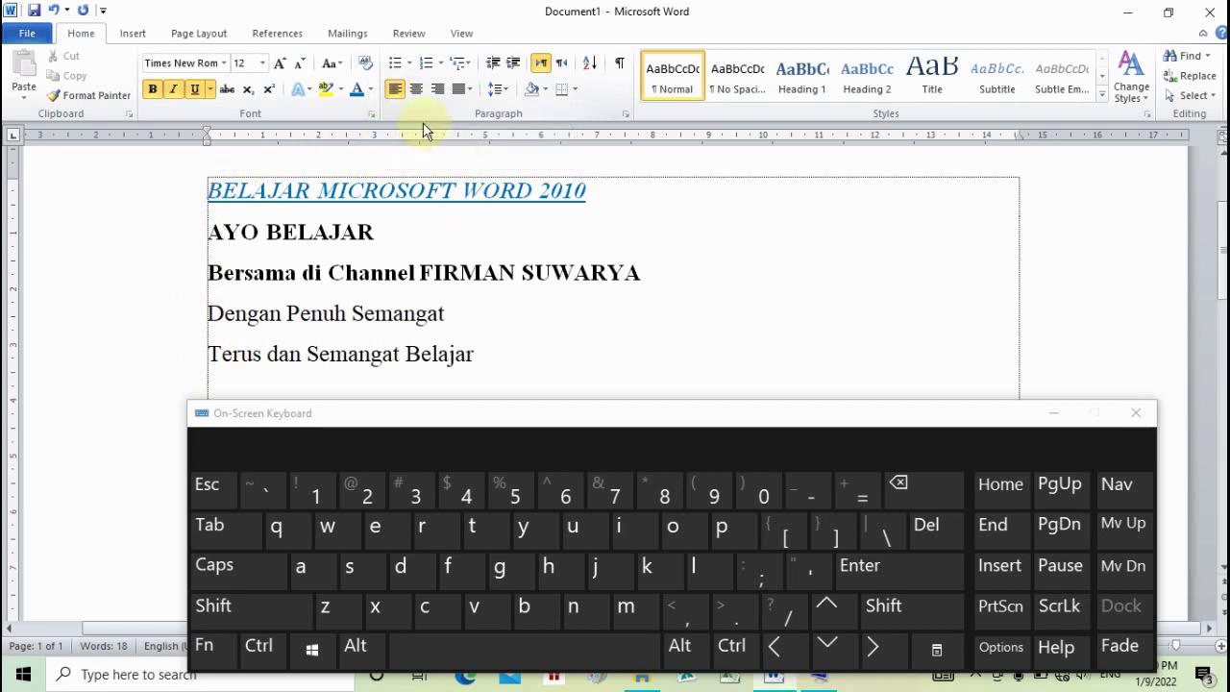
pyautogui.click(395, 92)
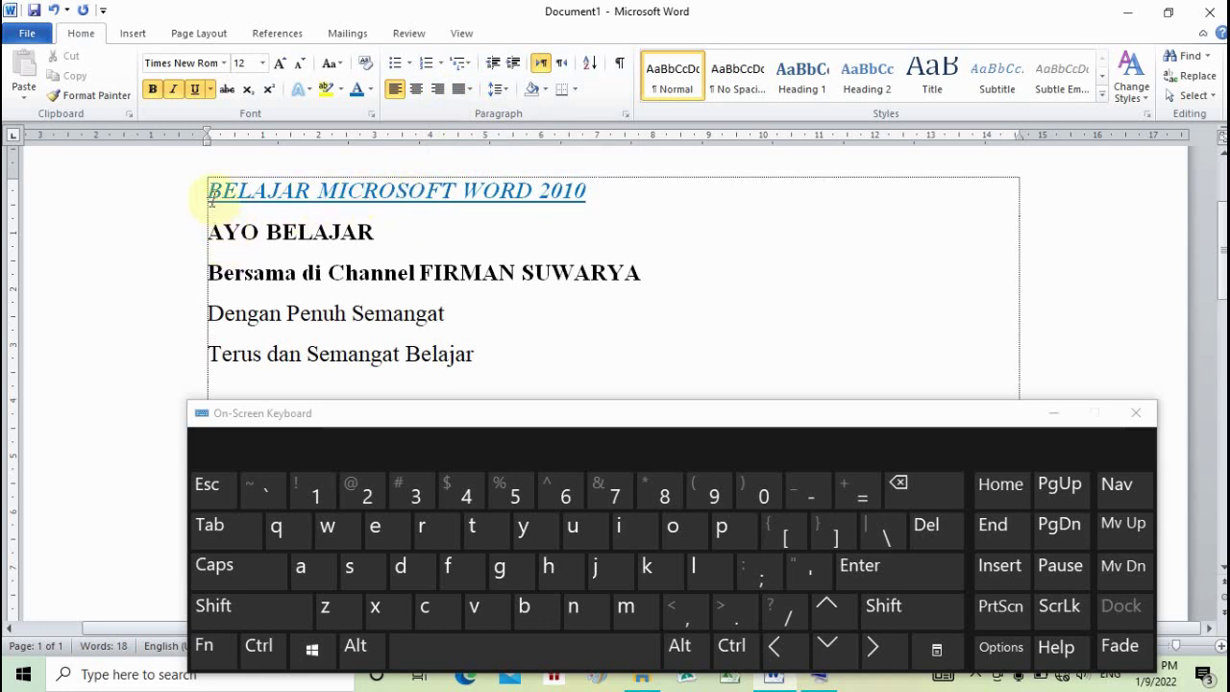
pyautogui.moveTo(170, 192); pyautogui.dragTo(201, 355)
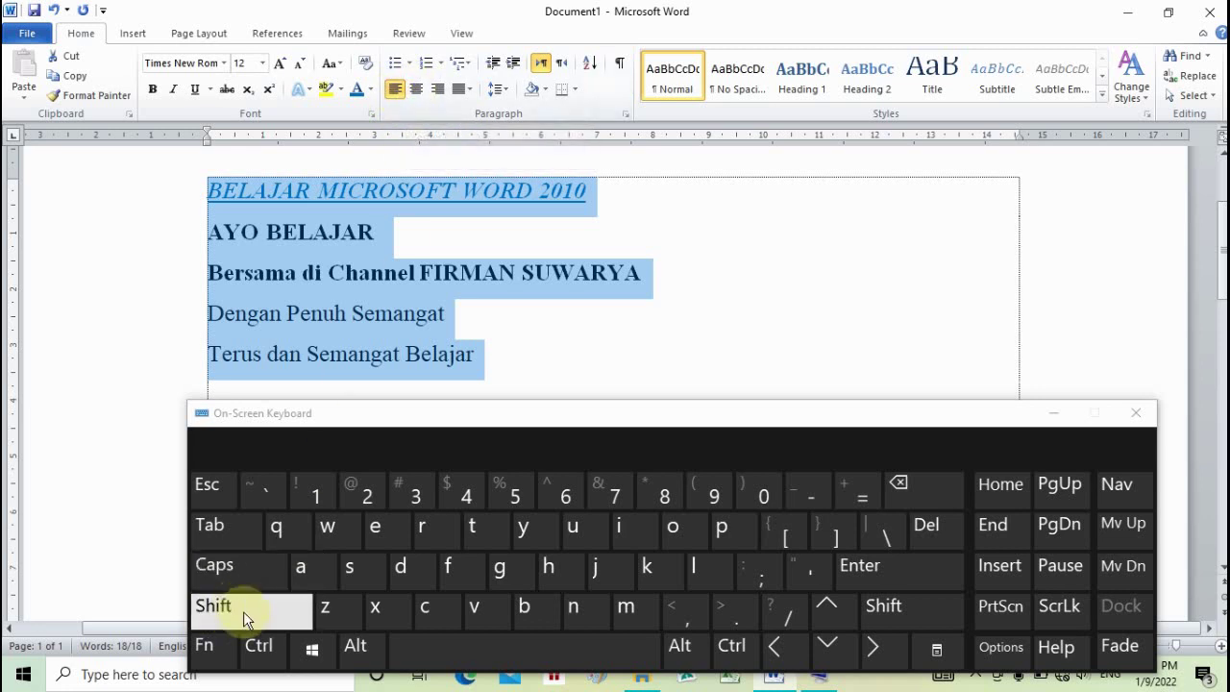
# Centre all five lines, trying left, right and justify alignments before settling on Center
pyautogui.click(258, 647)
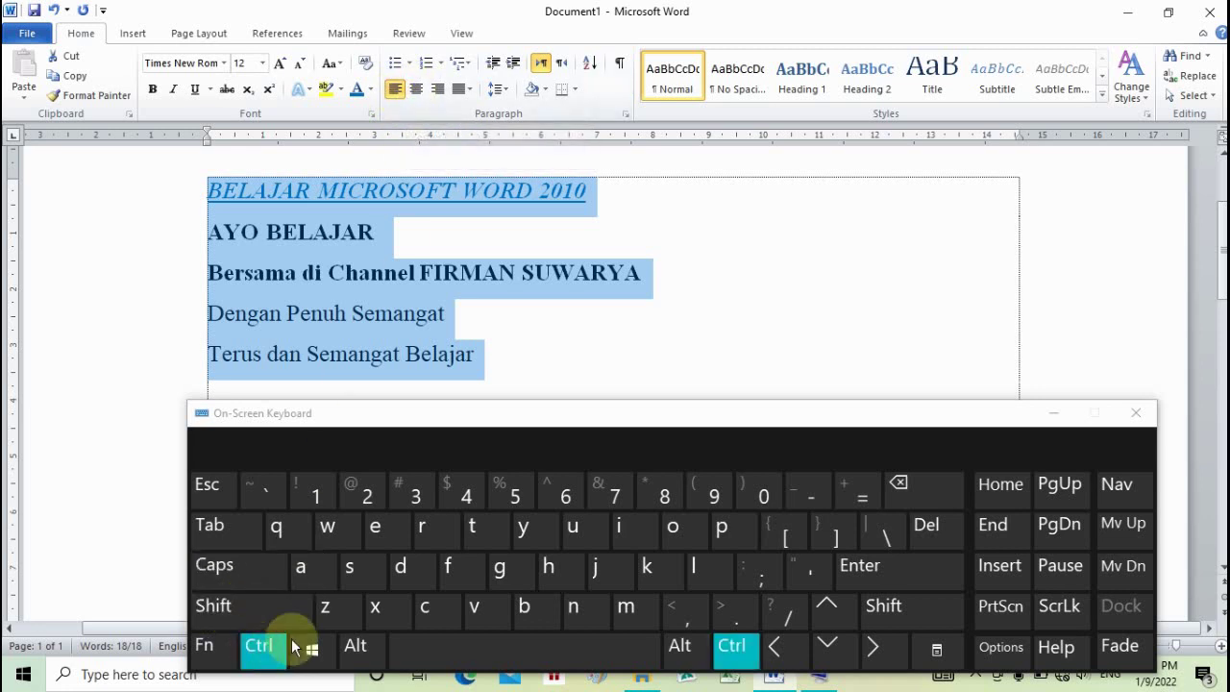
pyautogui.click(381, 541)
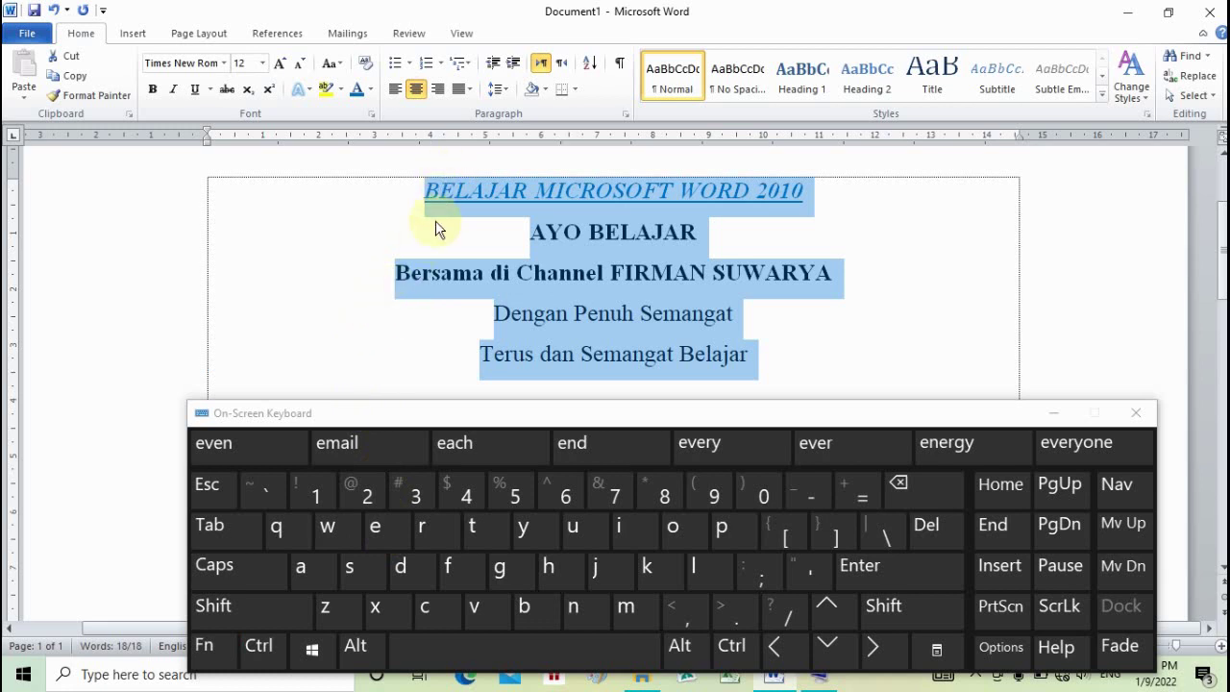
pyautogui.click(414, 90)
pyautogui.click(414, 90)
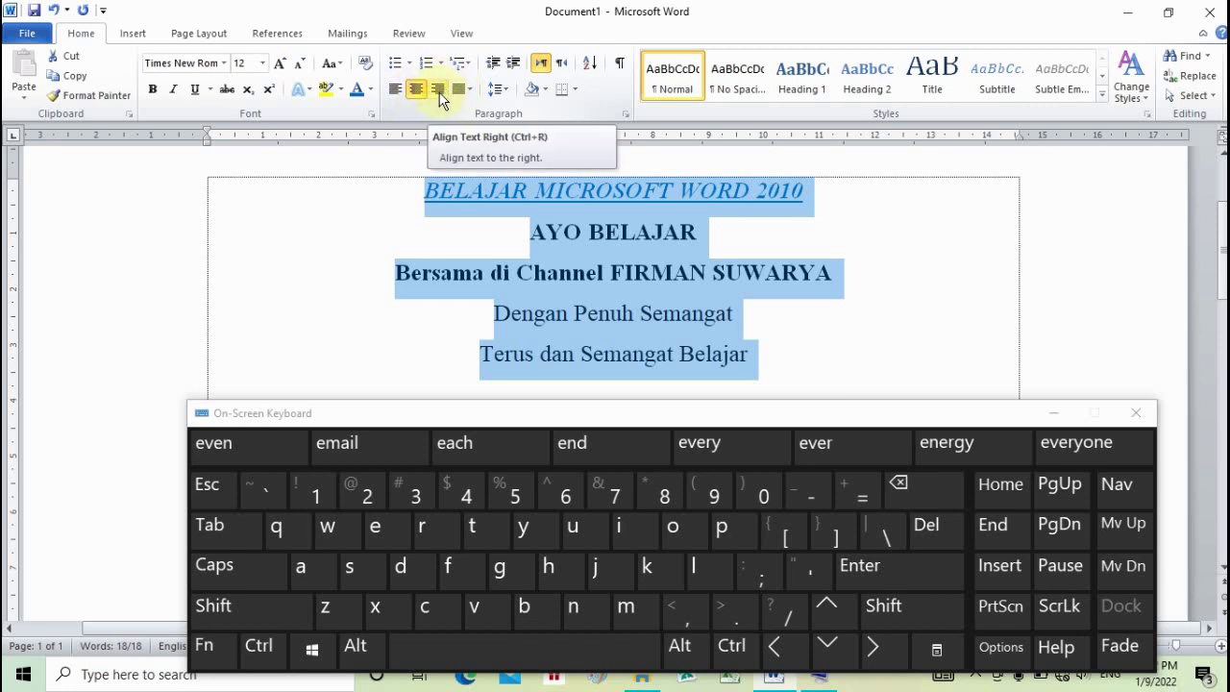
pyautogui.click(438, 90)
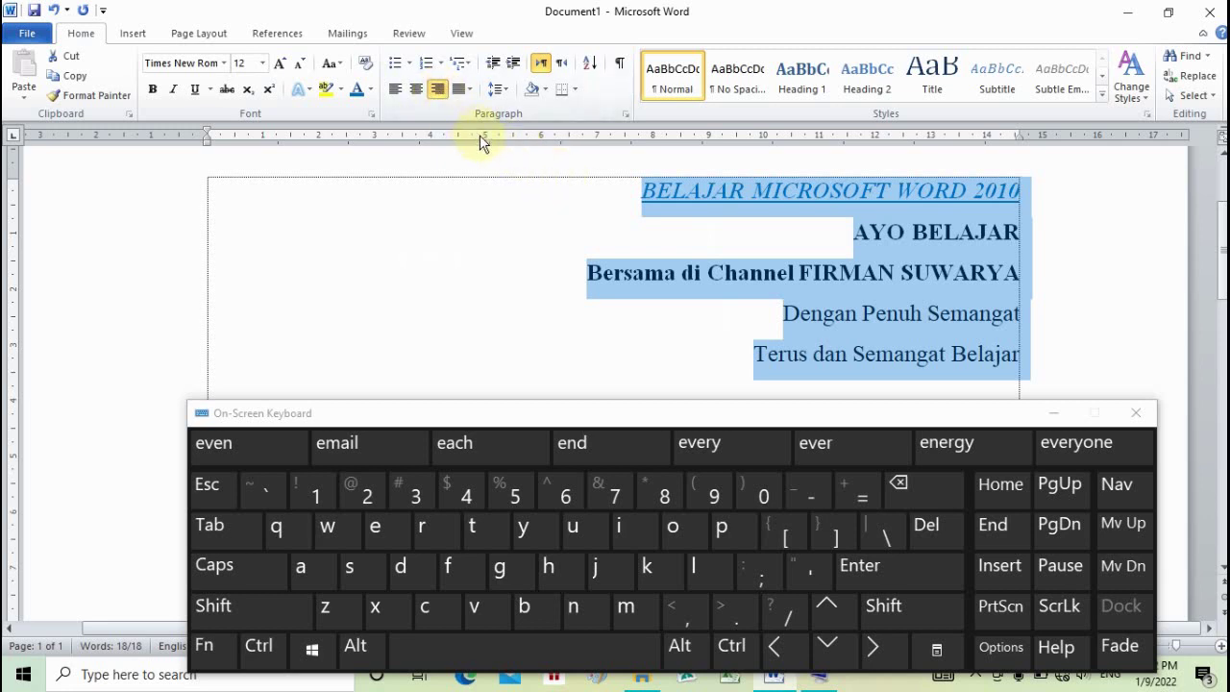
pyautogui.click(418, 88)
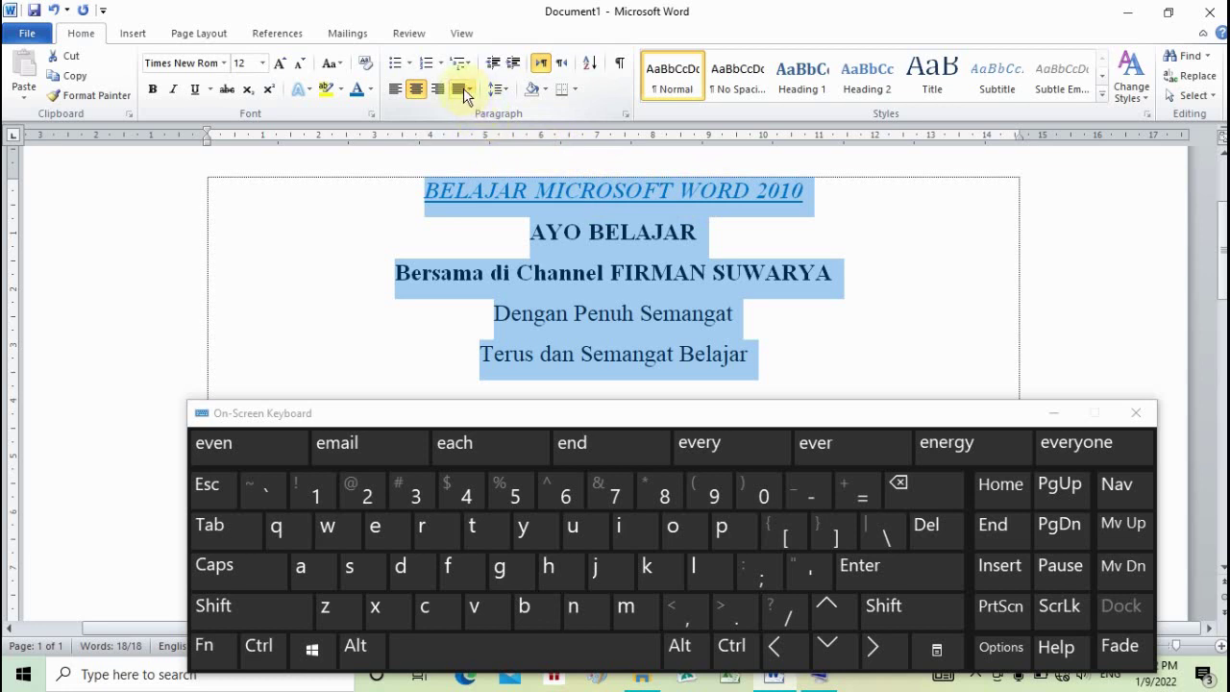
pyautogui.click(467, 89)
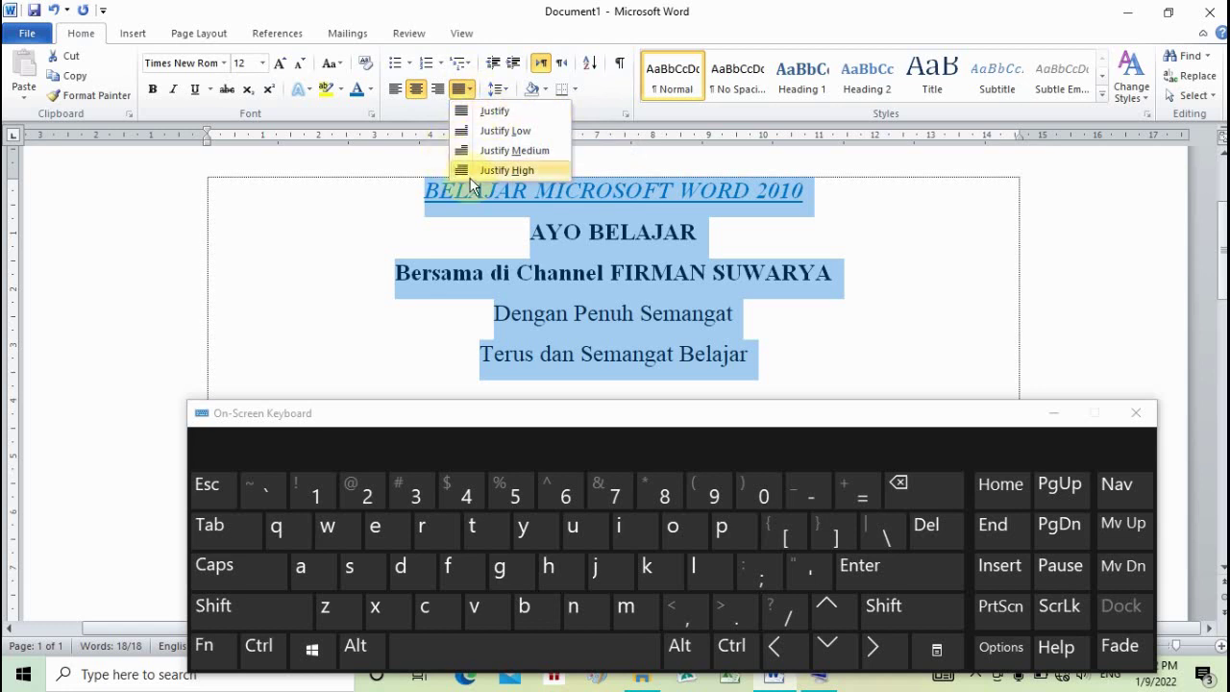
pyautogui.click(730, 225)
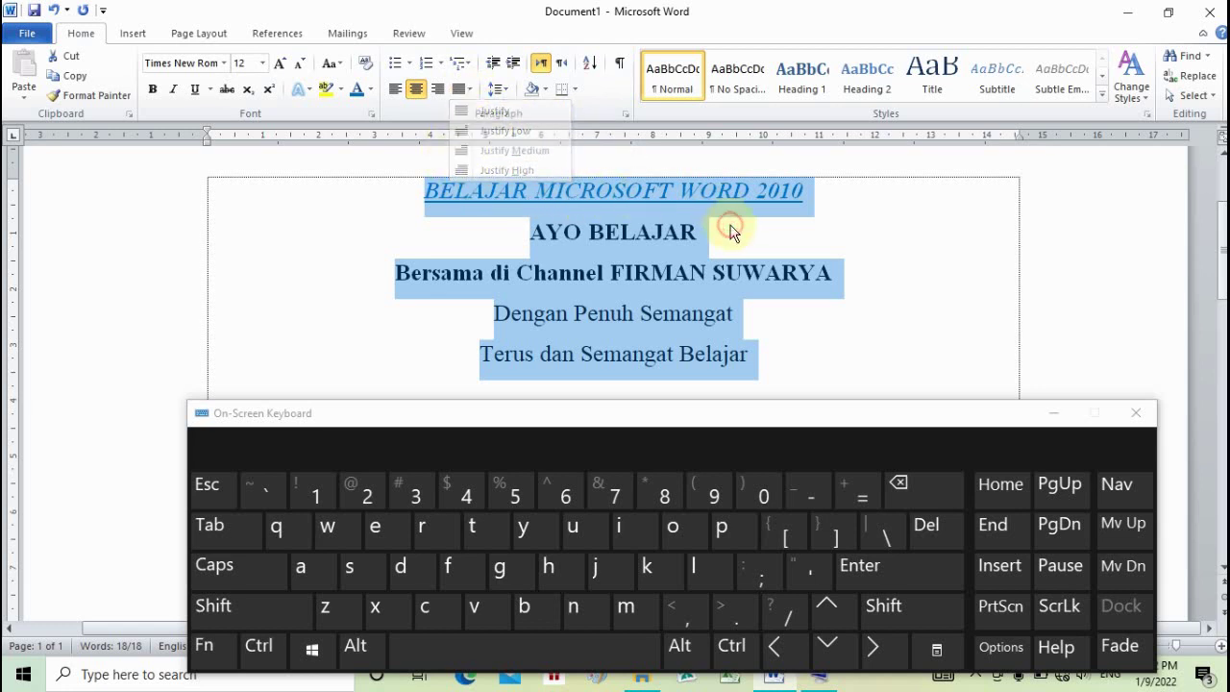
pyautogui.click(766, 226)
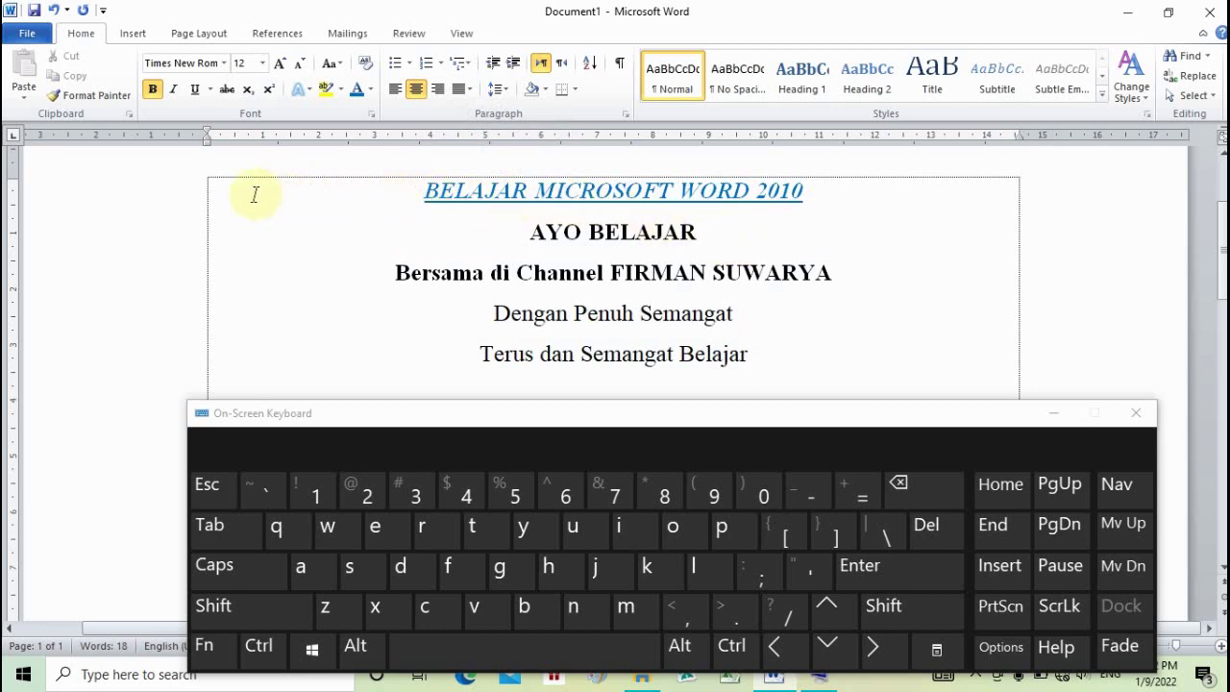
# Remove the underline and italic from the title, leaving it bold and blue
pyautogui.click(540, 187)
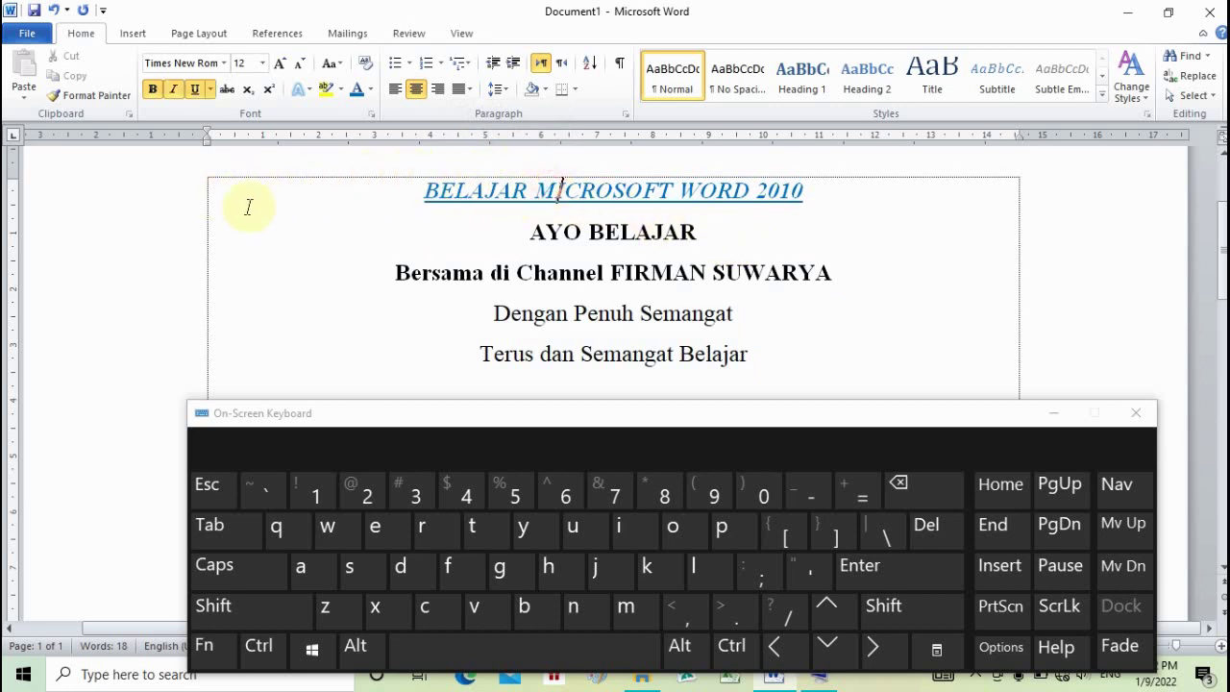
pyautogui.click(164, 200)
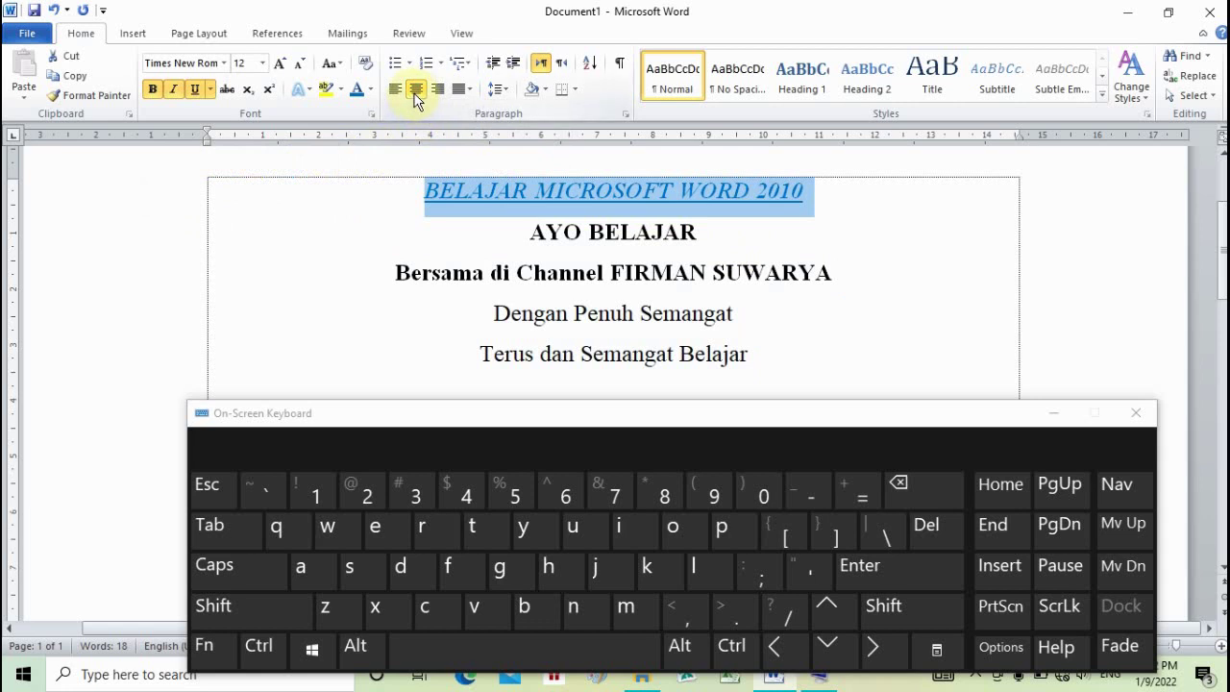
pyautogui.click(195, 89)
pyautogui.click(173, 90)
pyautogui.click(568, 209)
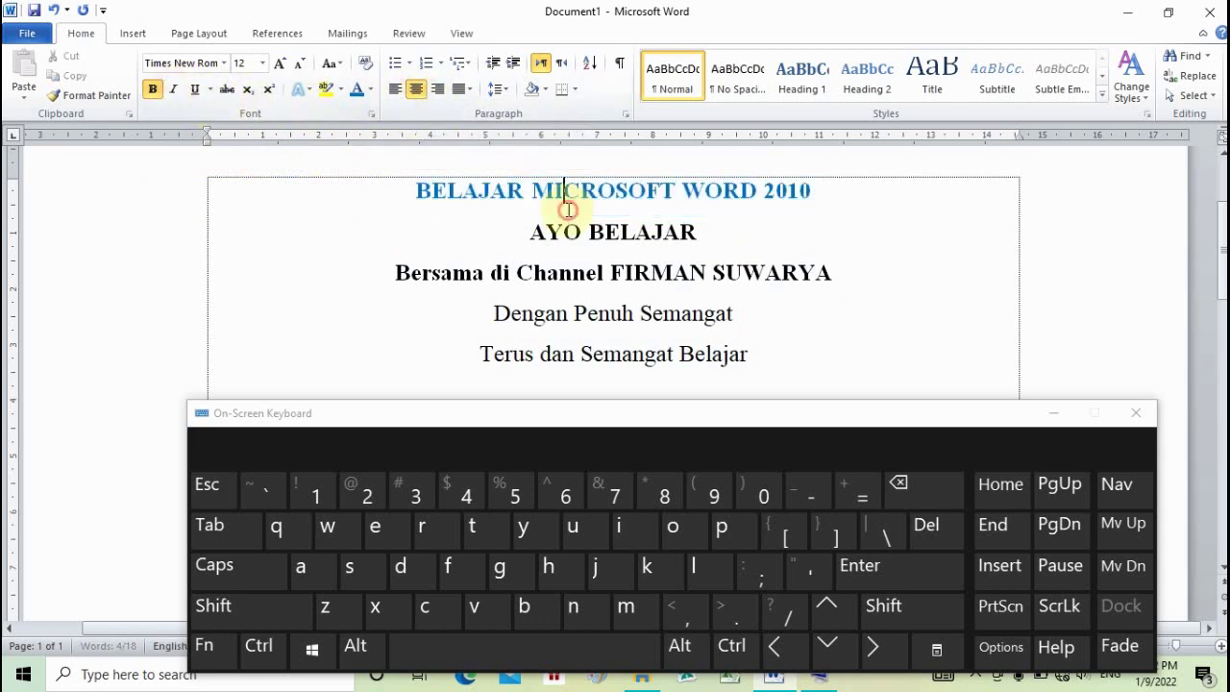
# Check the formatting of the body lines and the title one by one
pyautogui.click(757, 312)
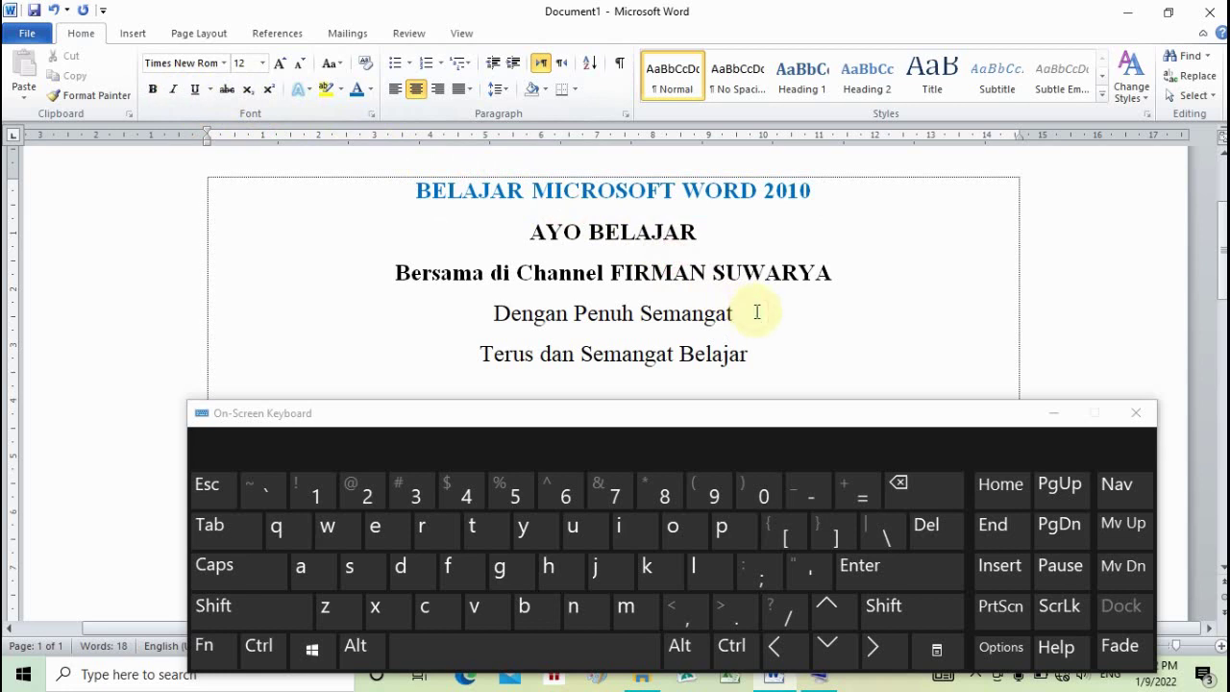
pyautogui.click(636, 274)
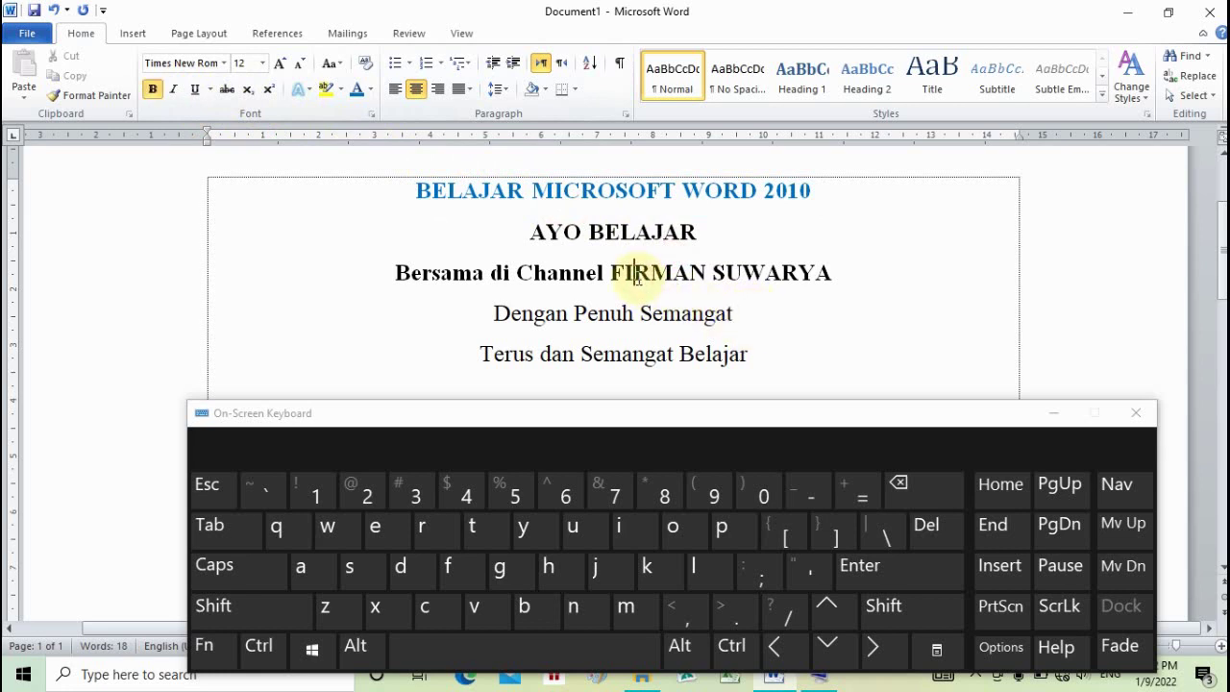
pyautogui.click(563, 232)
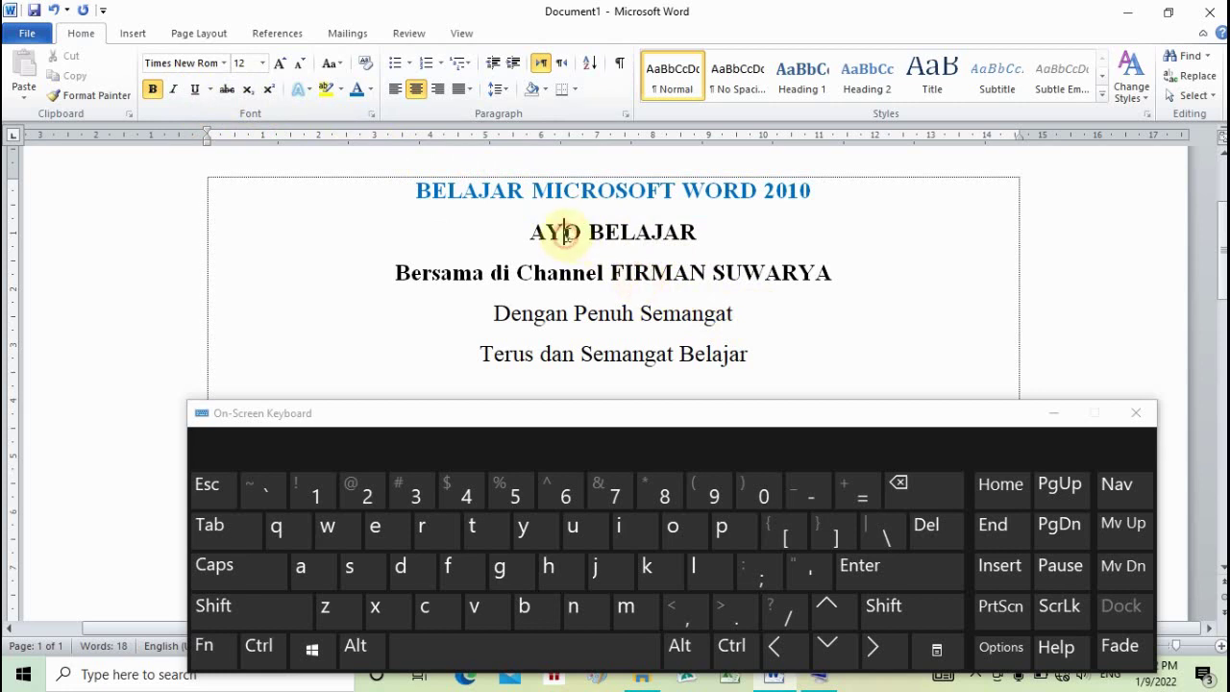
pyautogui.click(634, 231)
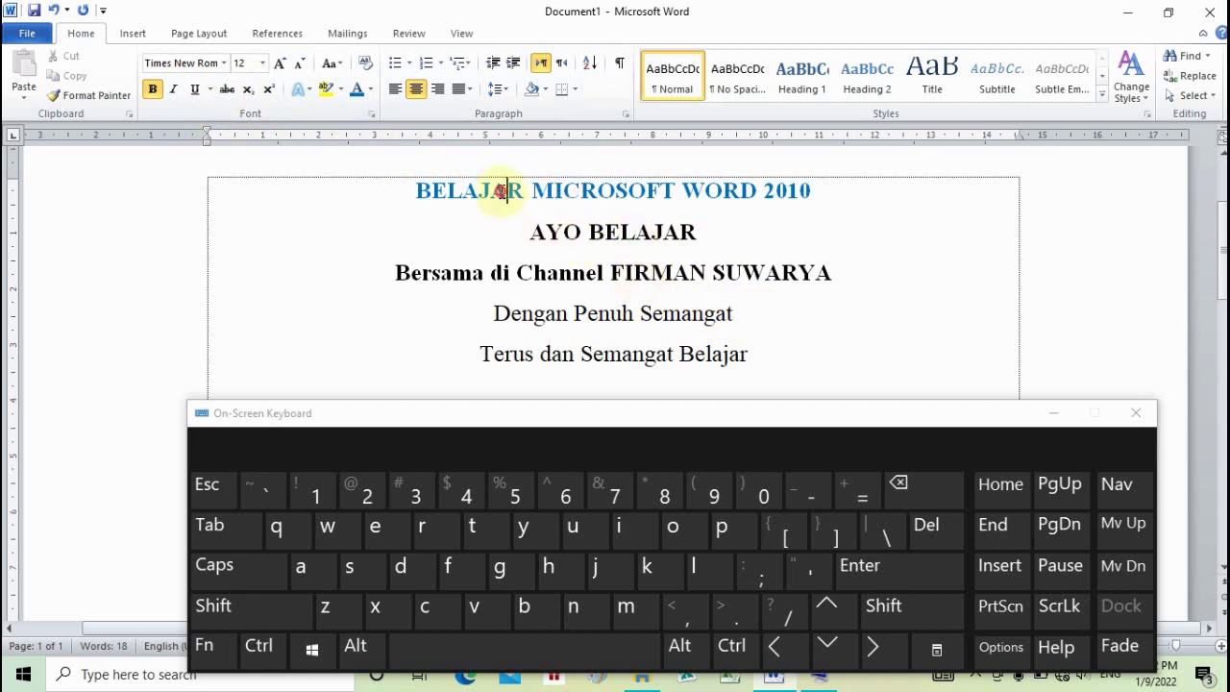
pyautogui.click(581, 190)
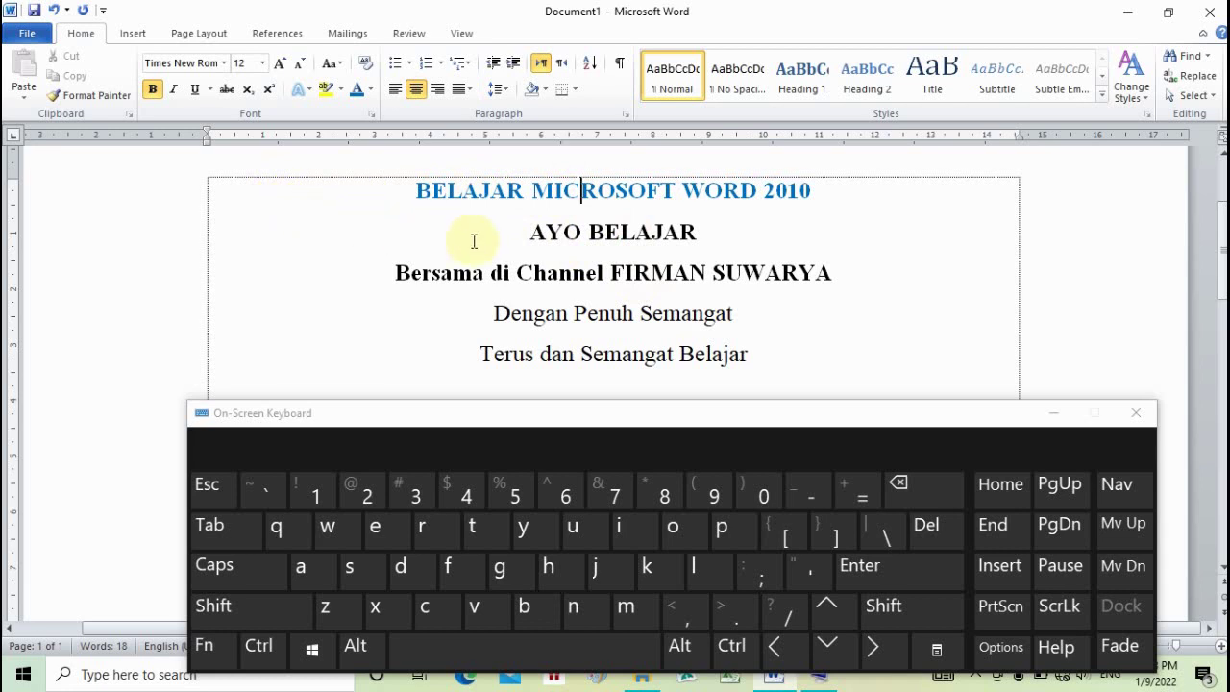
pyautogui.click(565, 232)
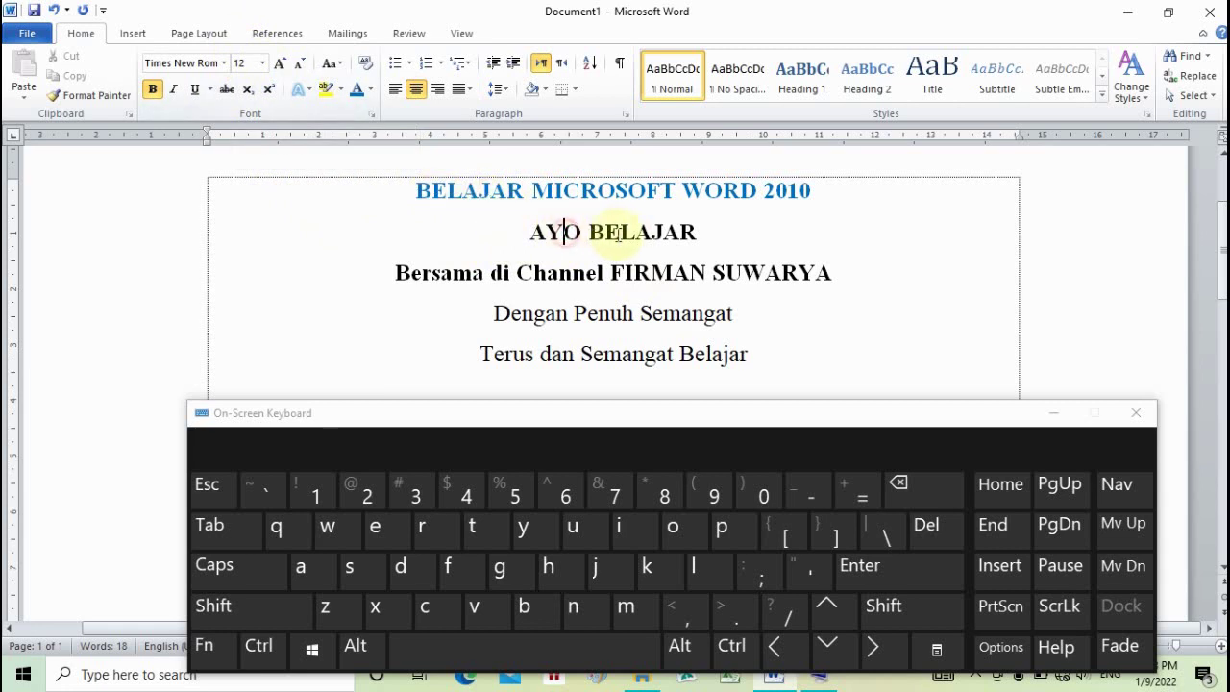
# Select the 'Bersama di Channel' line and set its font size to 20
pyautogui.click(441, 273)
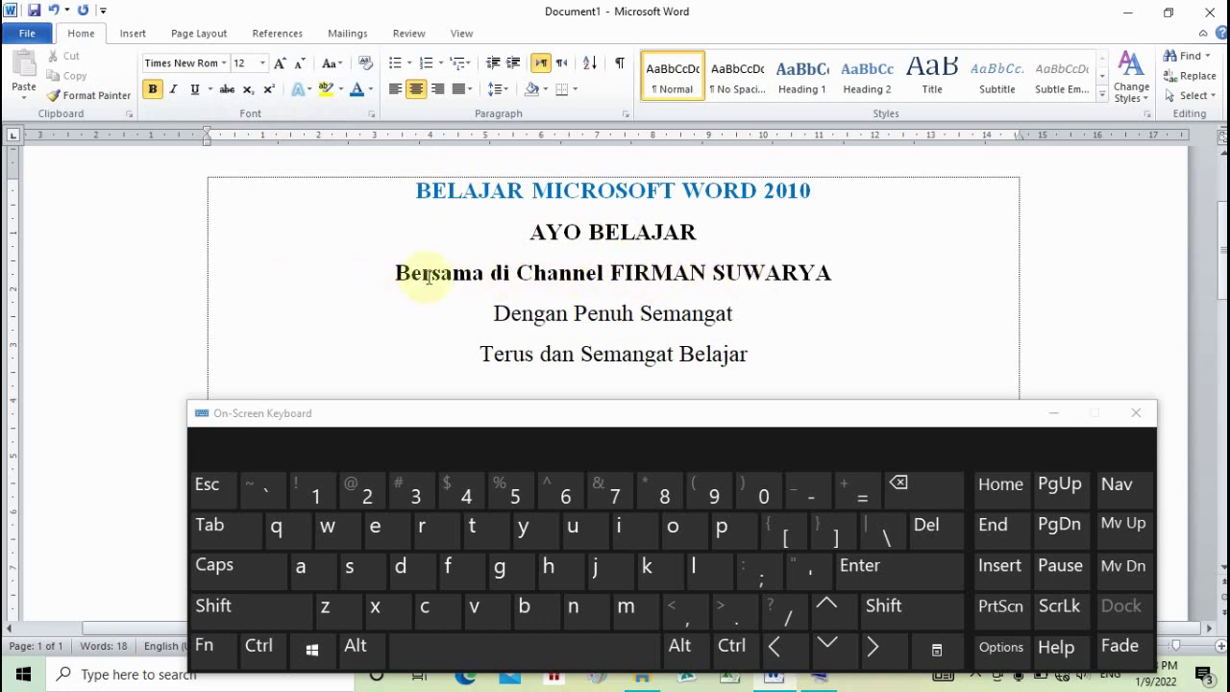
pyautogui.click(525, 274)
pyautogui.click(588, 273)
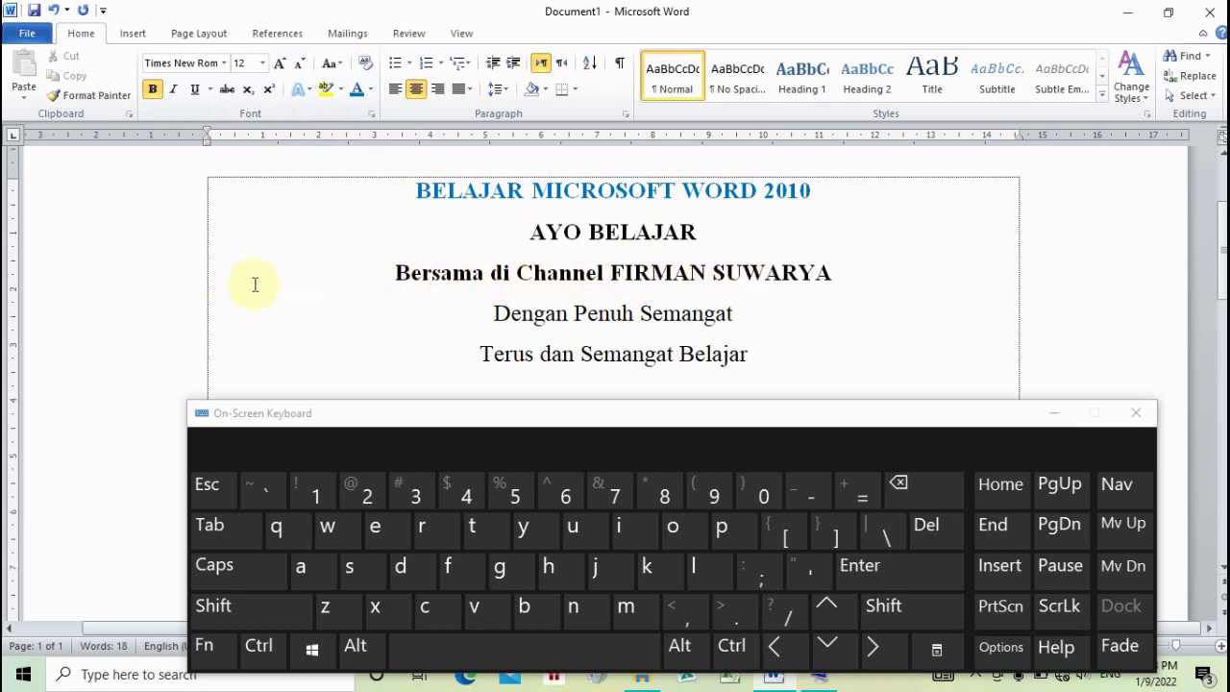
pyautogui.moveTo(366, 272); pyautogui.dragTo(783, 275)
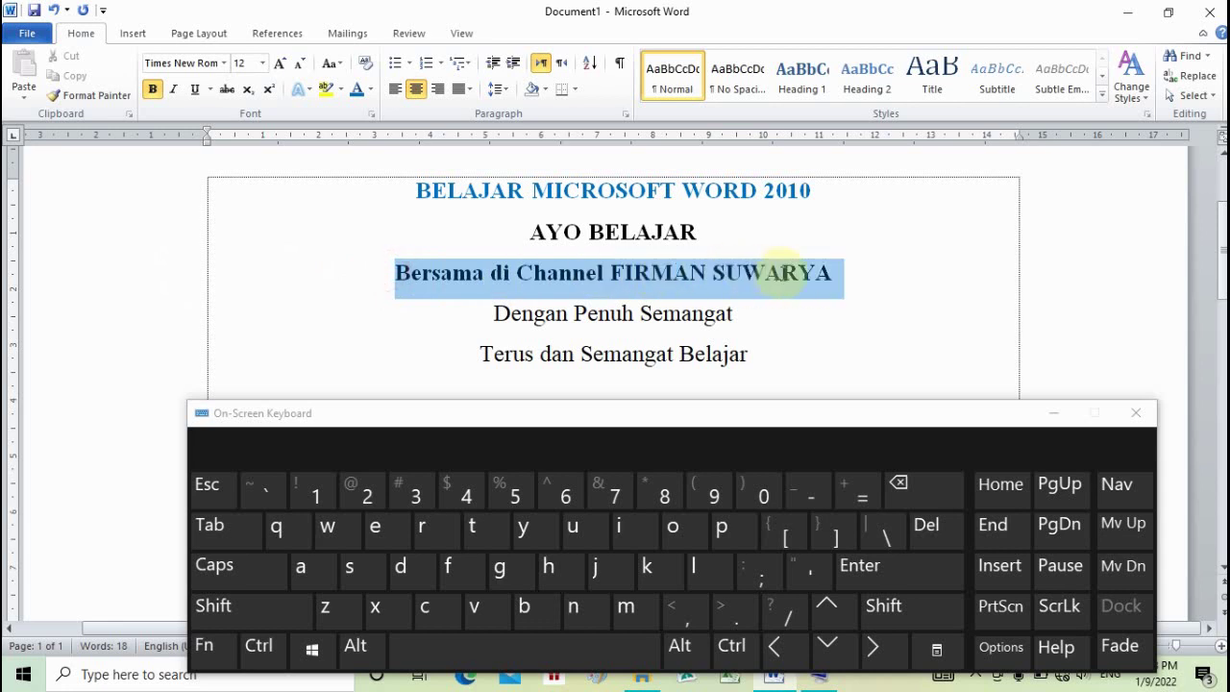
pyautogui.click(261, 65)
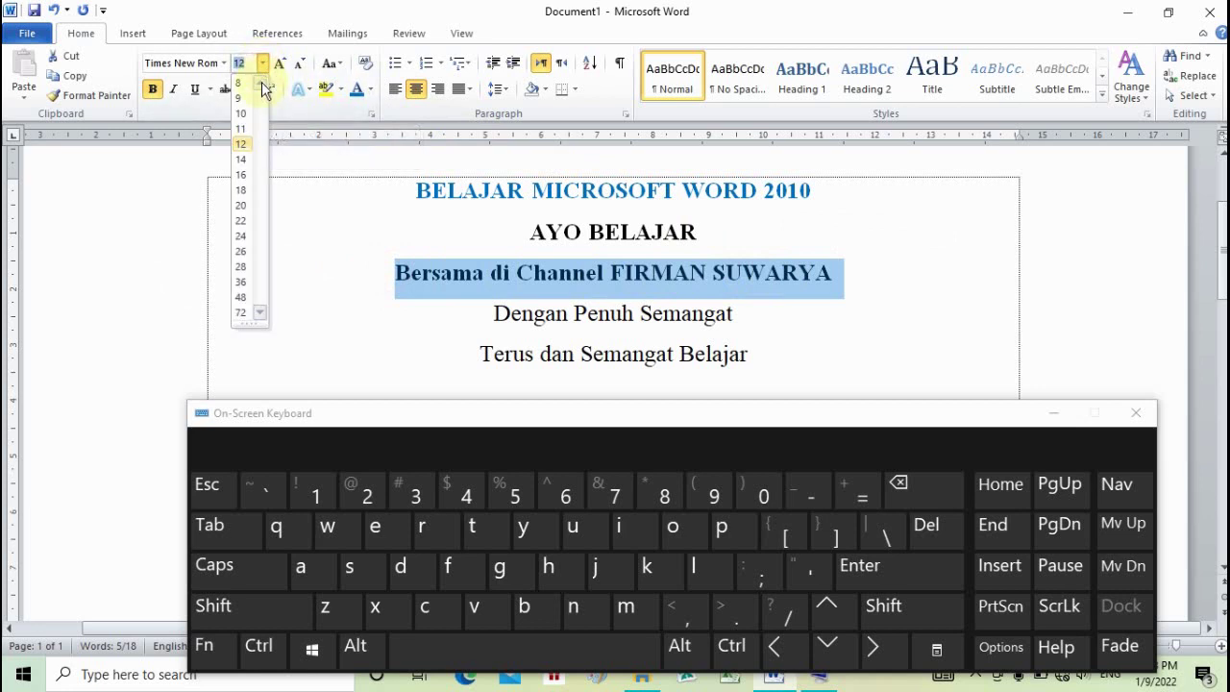
pyautogui.click(247, 209)
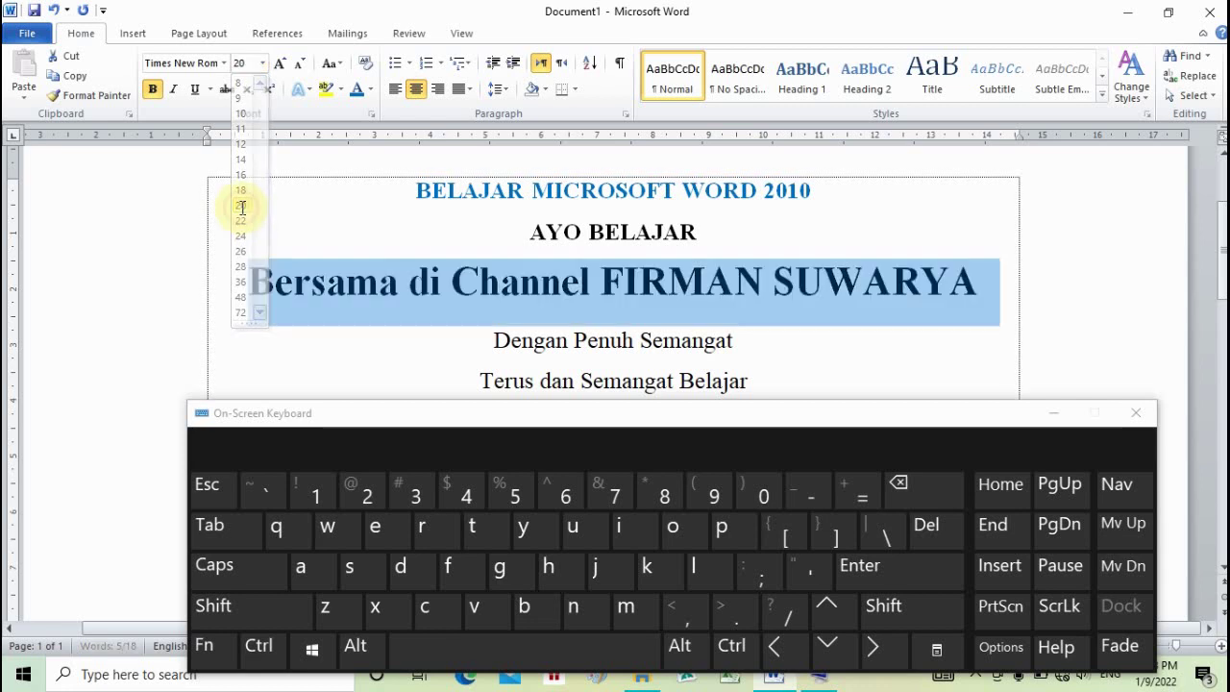
pyautogui.click(701, 289)
pyautogui.click(789, 390)
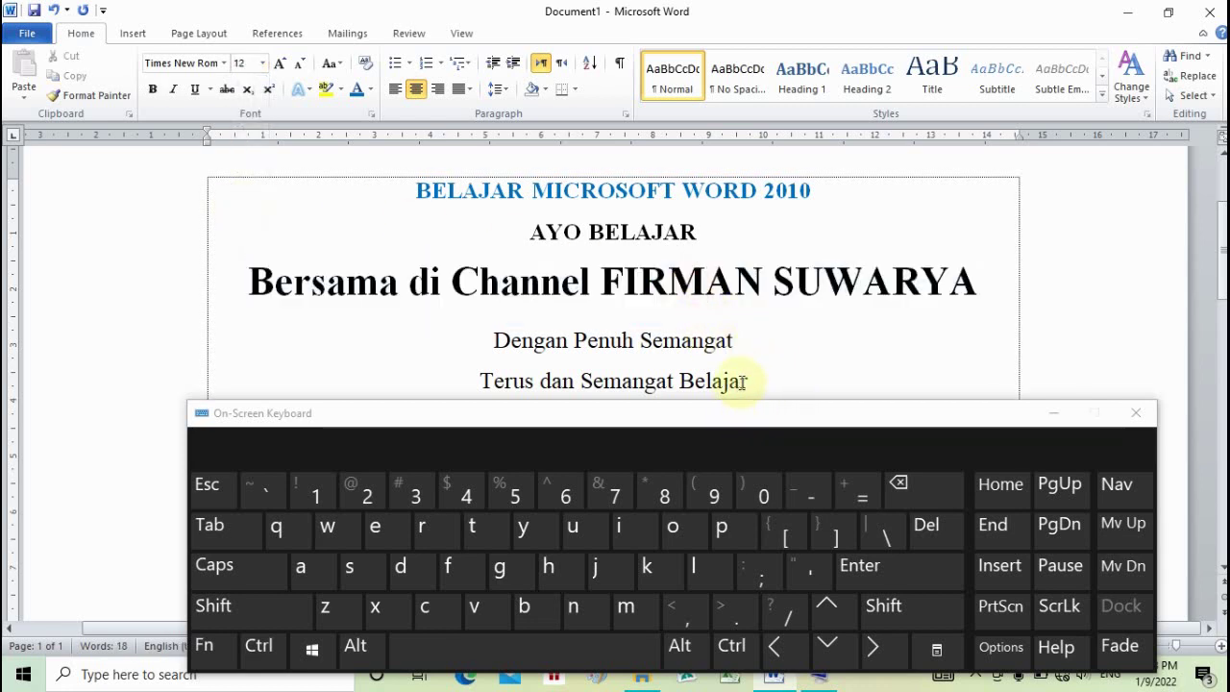
pyautogui.click(639, 281)
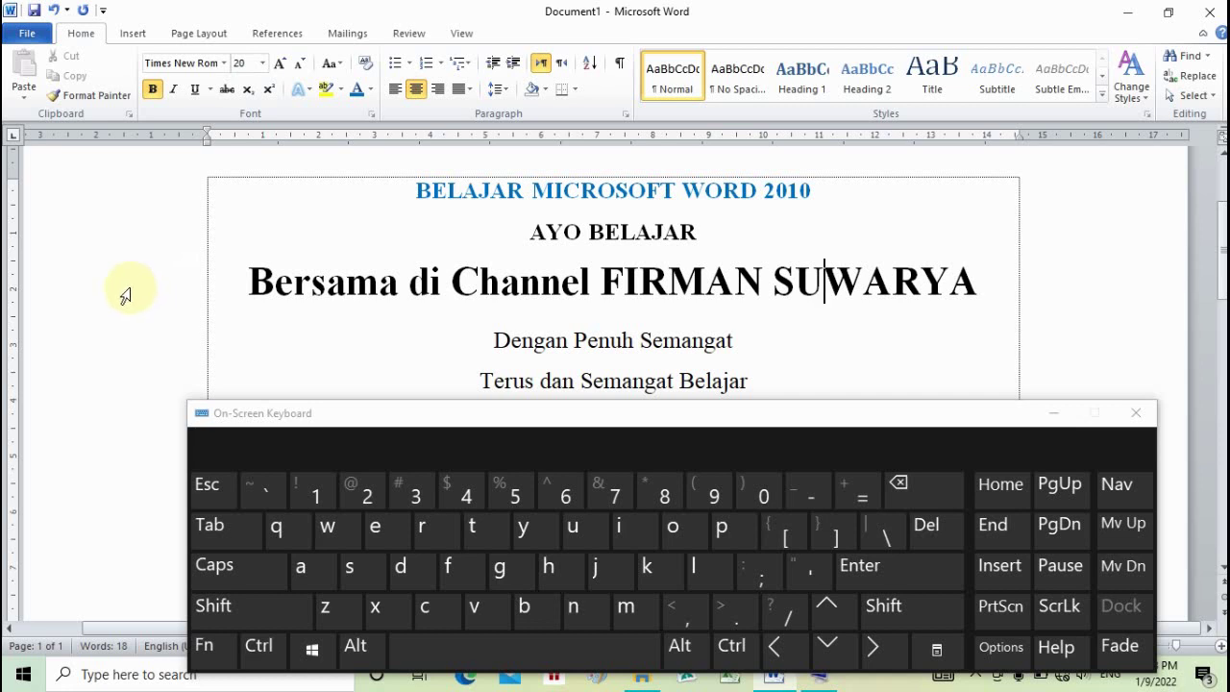
# Select the Bersama di Channel heading and shrink its font size step by step to 10
pyautogui.click(125, 295)
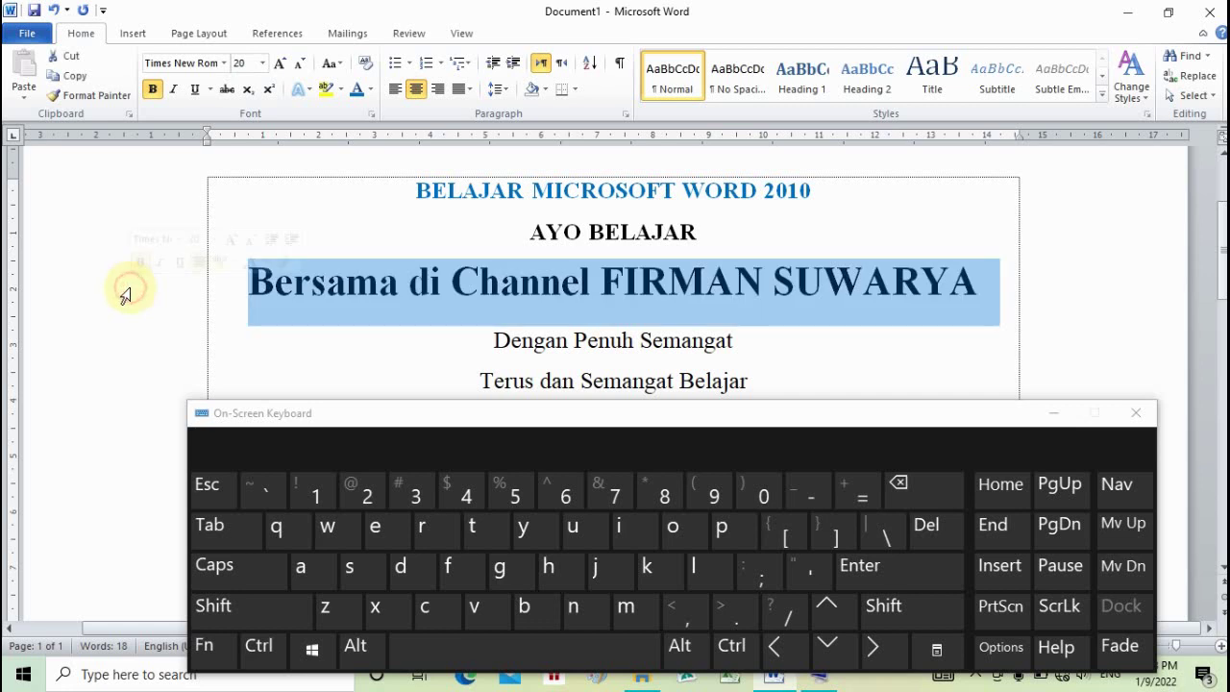
pyautogui.click(262, 64)
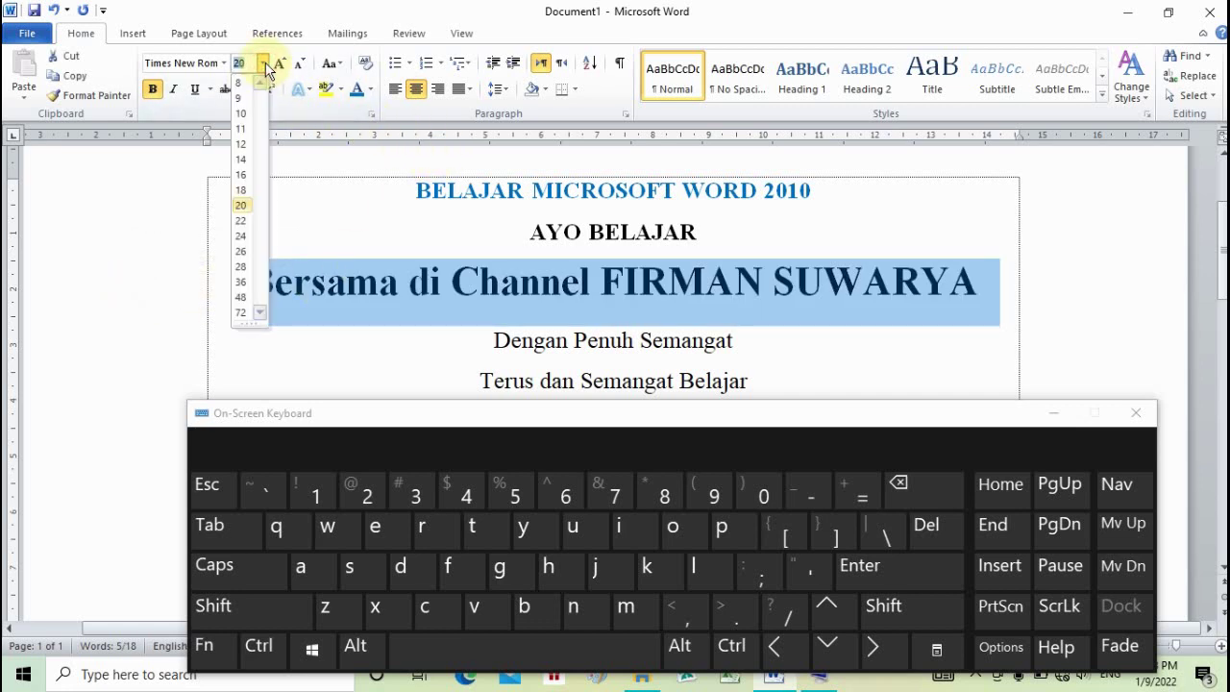
pyautogui.click(264, 63)
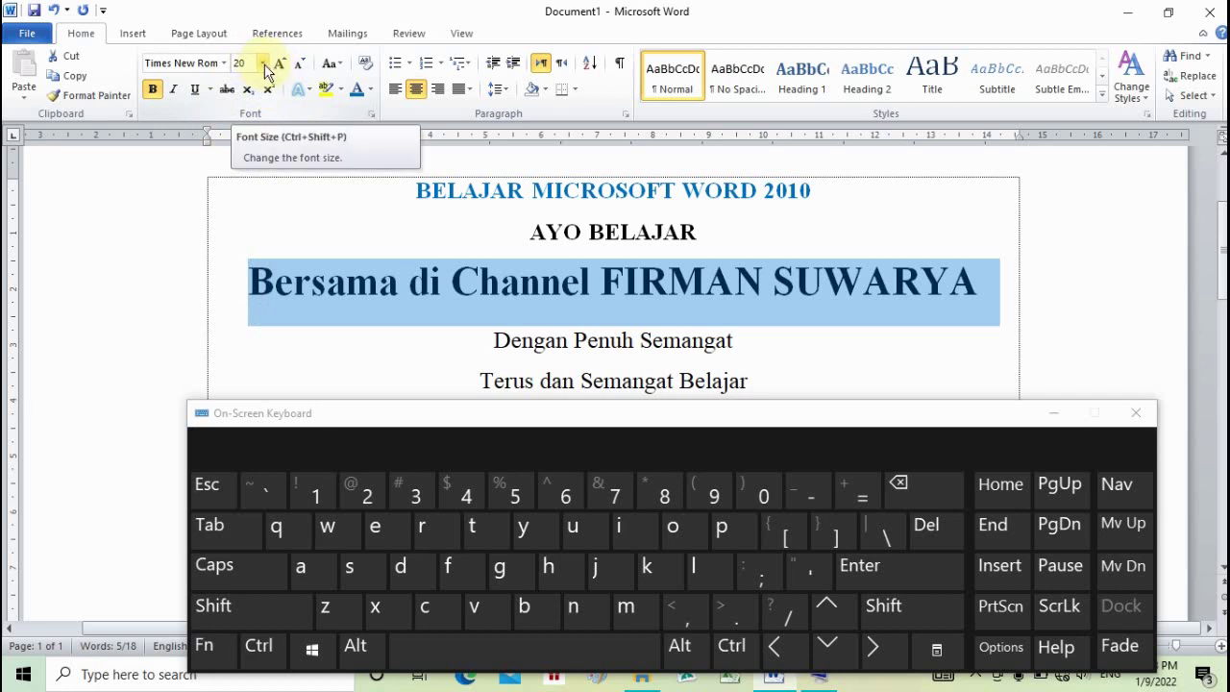
pyautogui.click(257, 648)
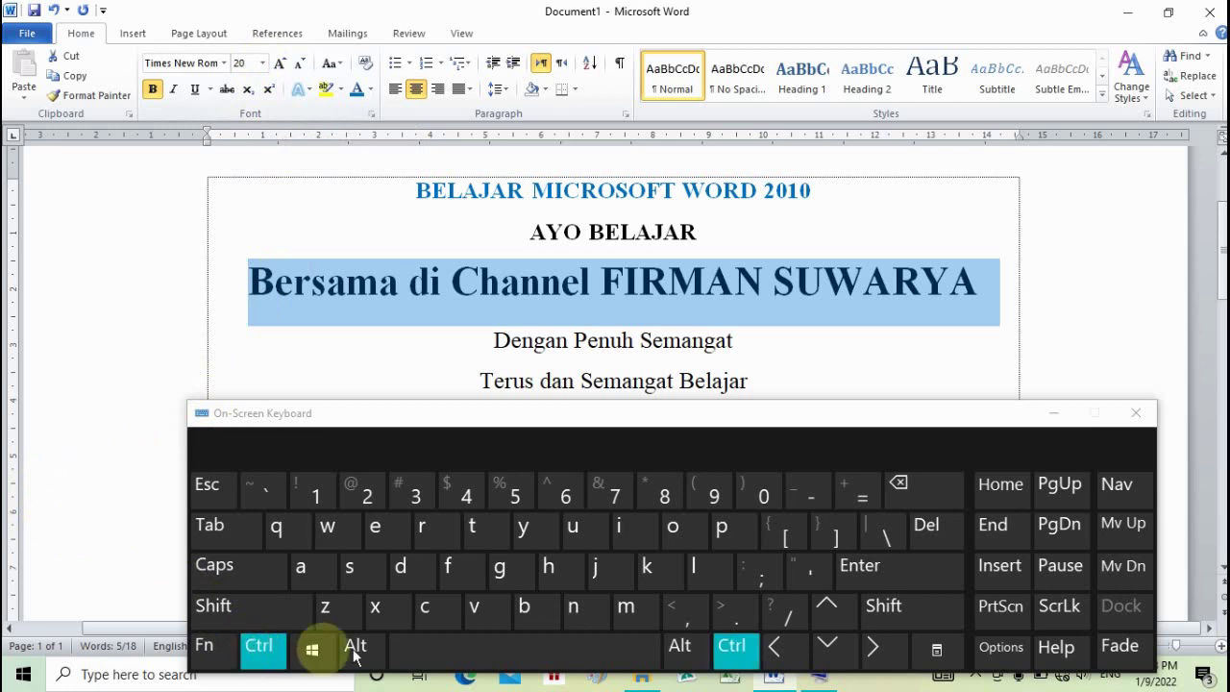
pyautogui.click(786, 538)
pyautogui.click(786, 538)
pyautogui.click(786, 538)
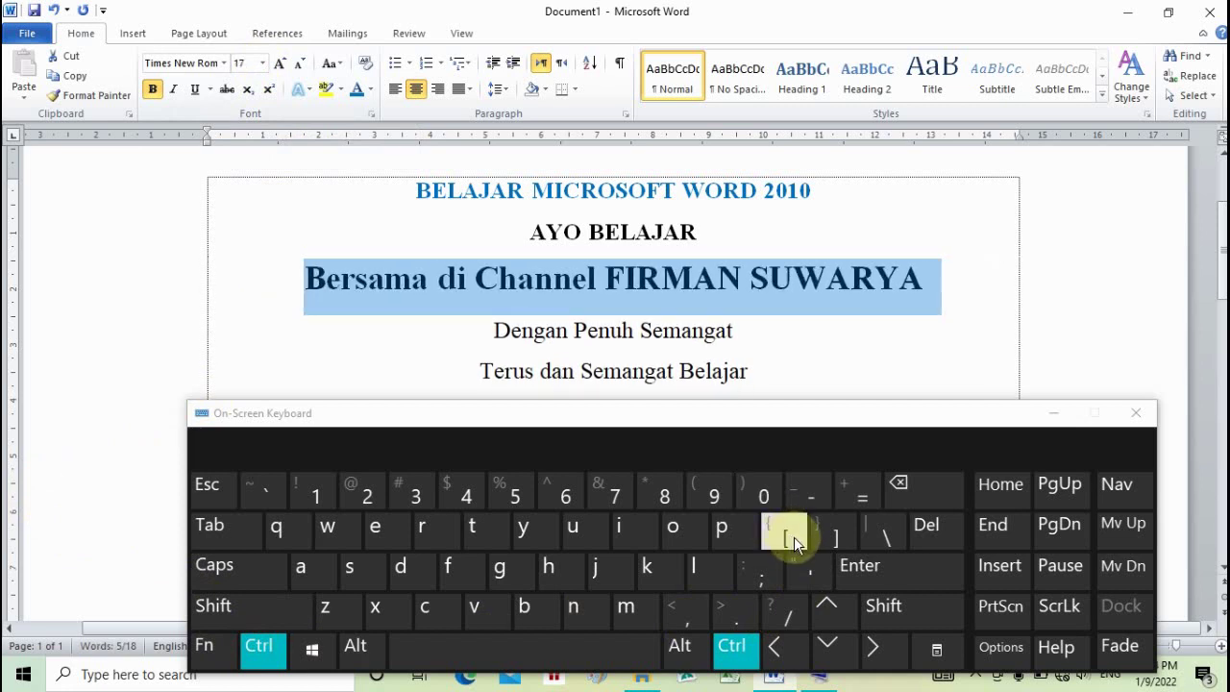
pyautogui.click(794, 536)
pyautogui.click(794, 536)
pyautogui.click(794, 537)
pyautogui.click(793, 536)
pyautogui.click(793, 537)
pyautogui.click(794, 536)
pyautogui.click(794, 536)
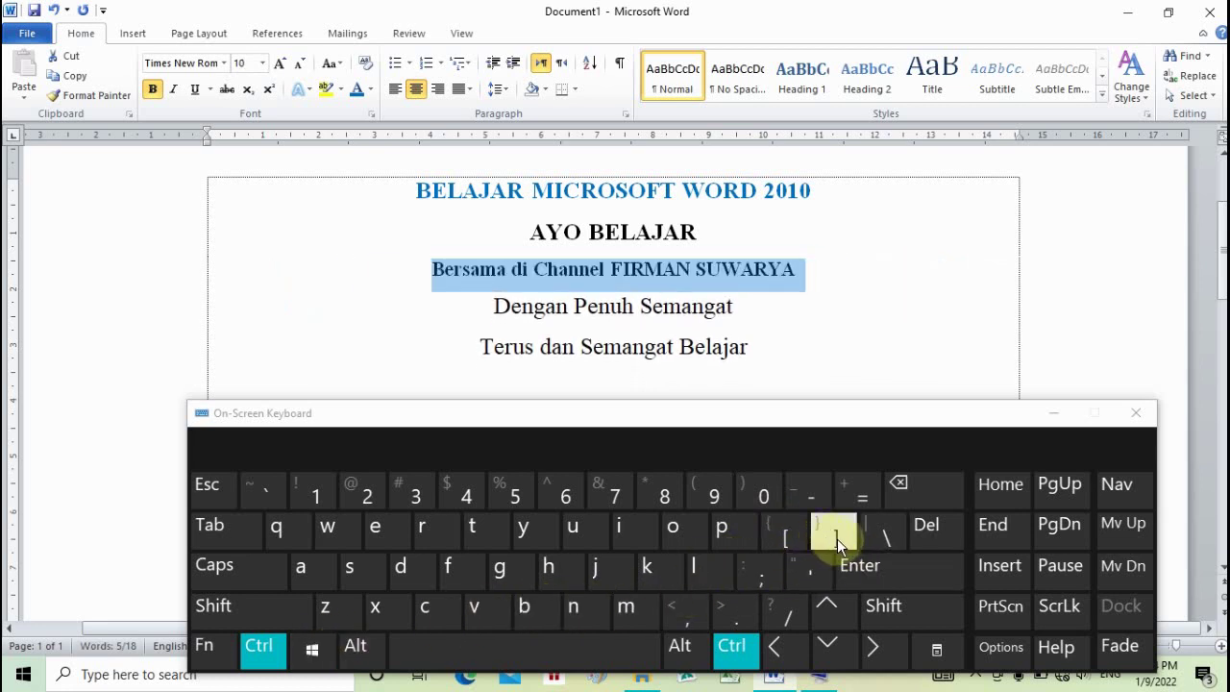
# Enlarge the heading back to 20 pt, then reduce it to 18 pt with Ctrl+[
pyautogui.doubleClick(836, 536)
pyautogui.doubleClick(836, 536)
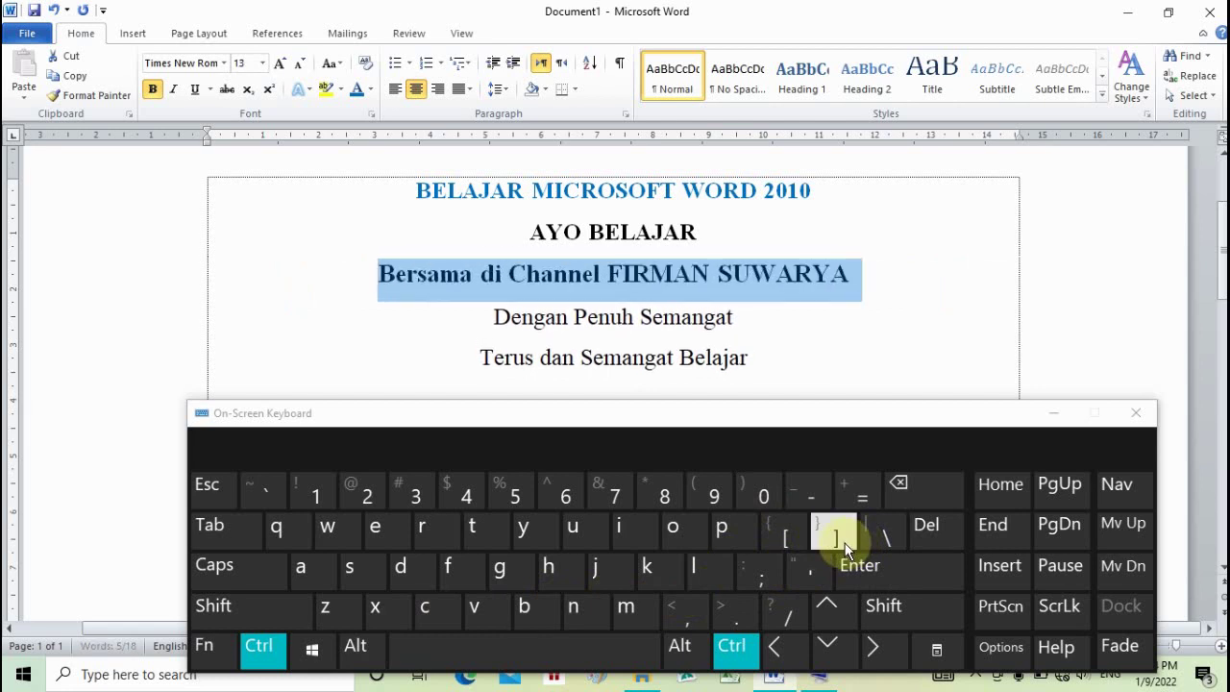
pyautogui.doubleClick(835, 536)
pyautogui.click(836, 536)
pyautogui.click(836, 536)
pyautogui.click(836, 536)
pyautogui.click(836, 536)
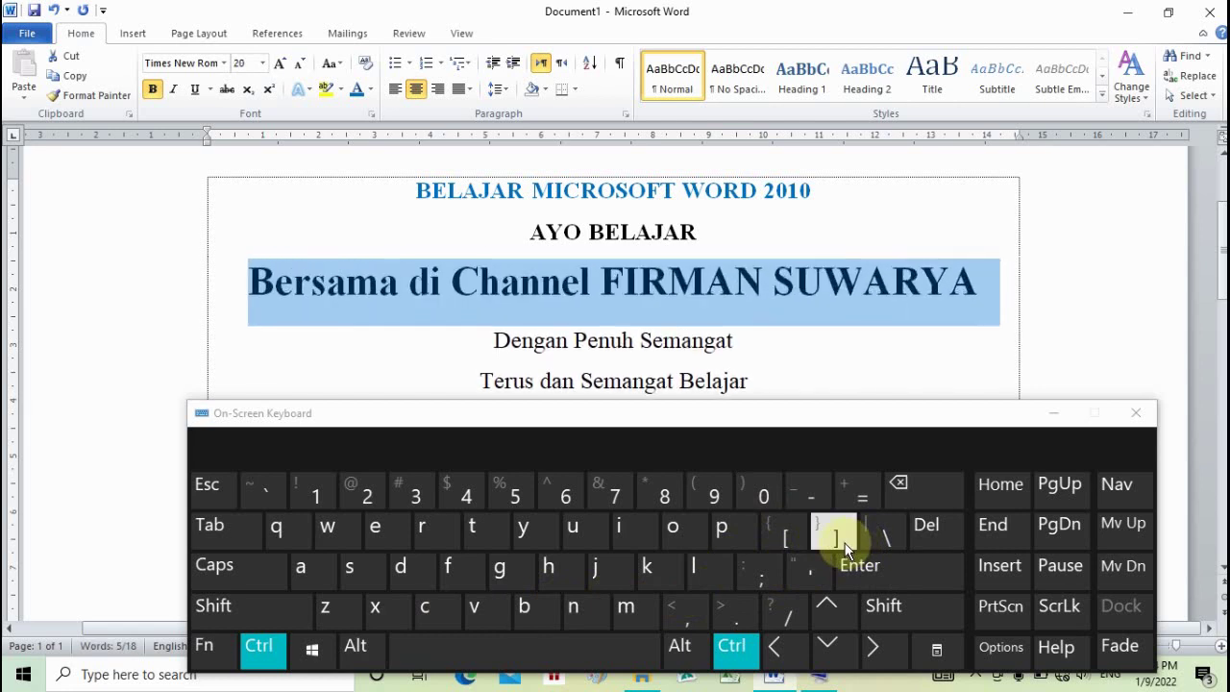
pyautogui.hotkey('ctrl', '[')
pyautogui.hotkey('ctrl', '[')
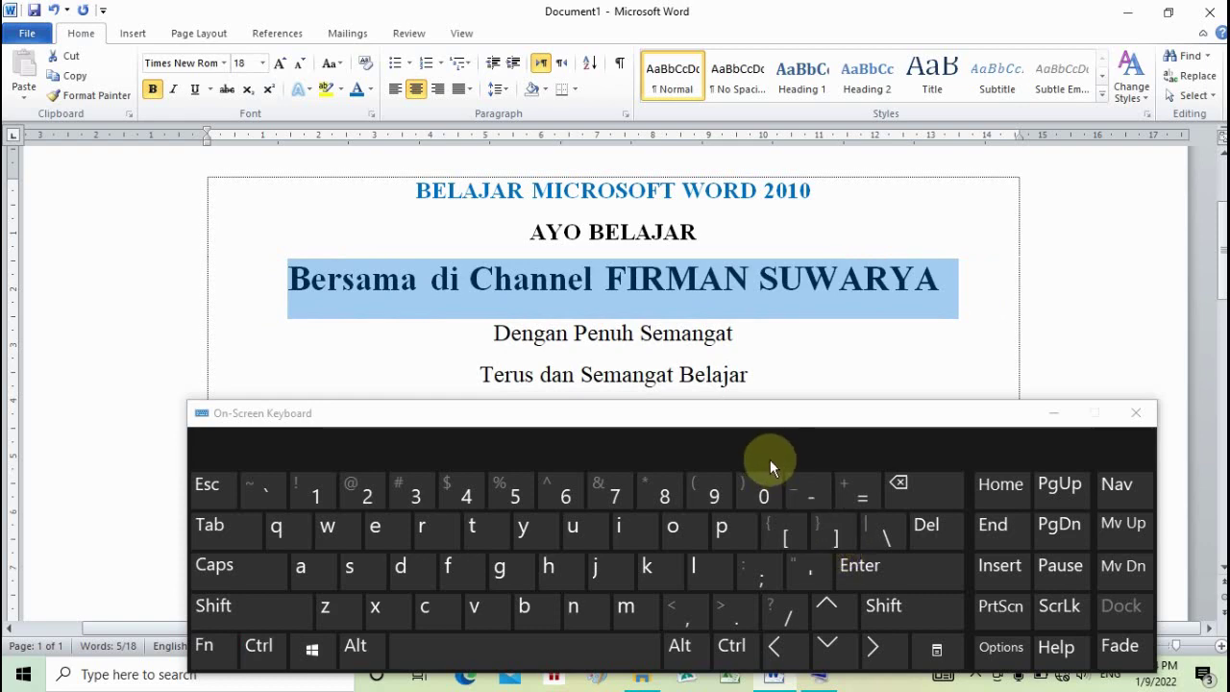
pyautogui.click(757, 376)
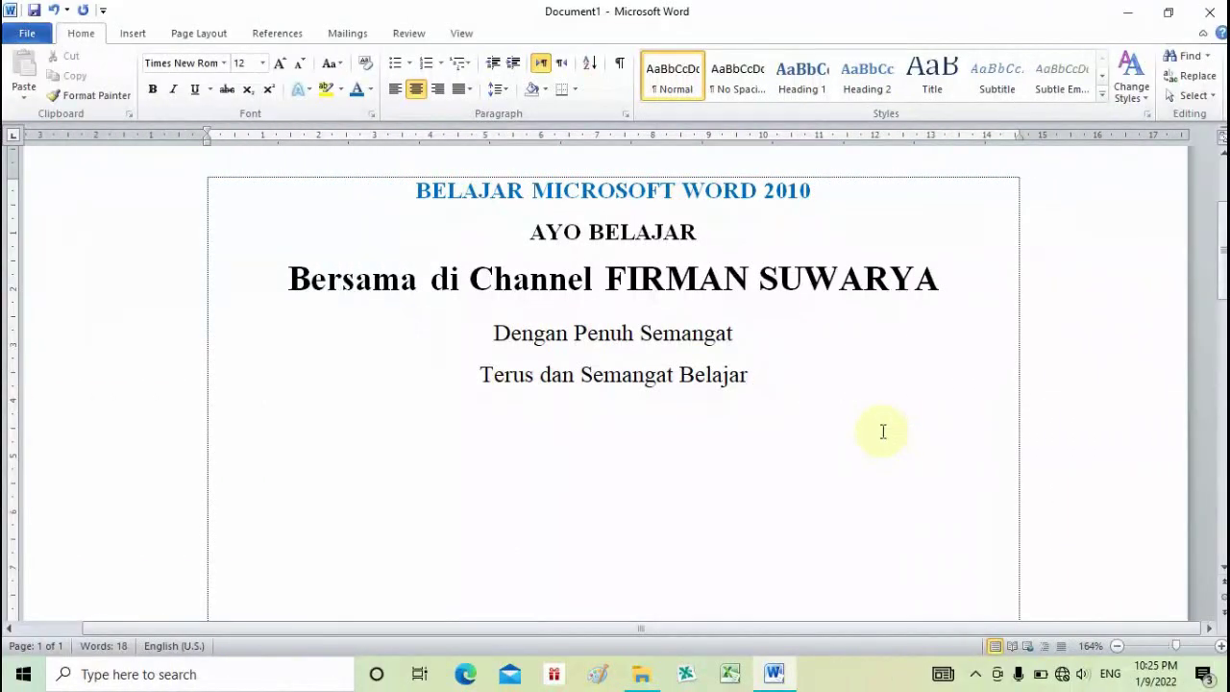
# Below the titles, add a blank line and type SYARAT-SYARAT BISA MICROSOFT WORD
pyautogui.scroll(-1, 840, 436)
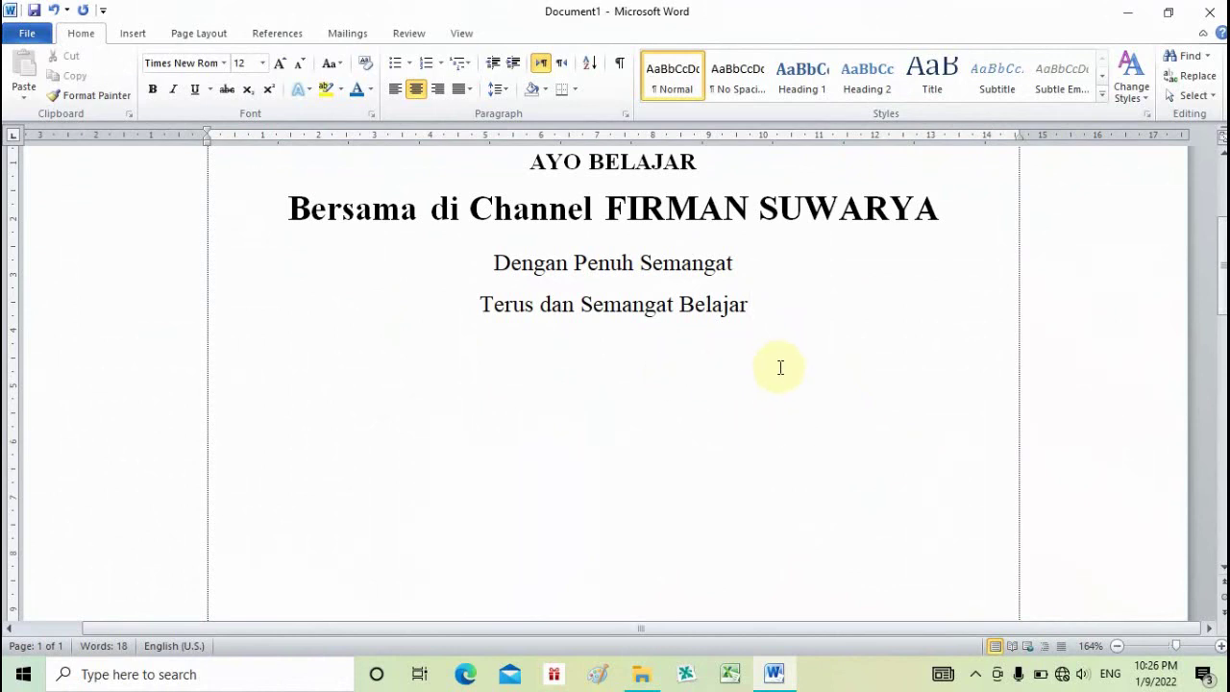
pyautogui.scroll(2, 783, 368)
pyautogui.press('Return')
pyautogui.press('Return')
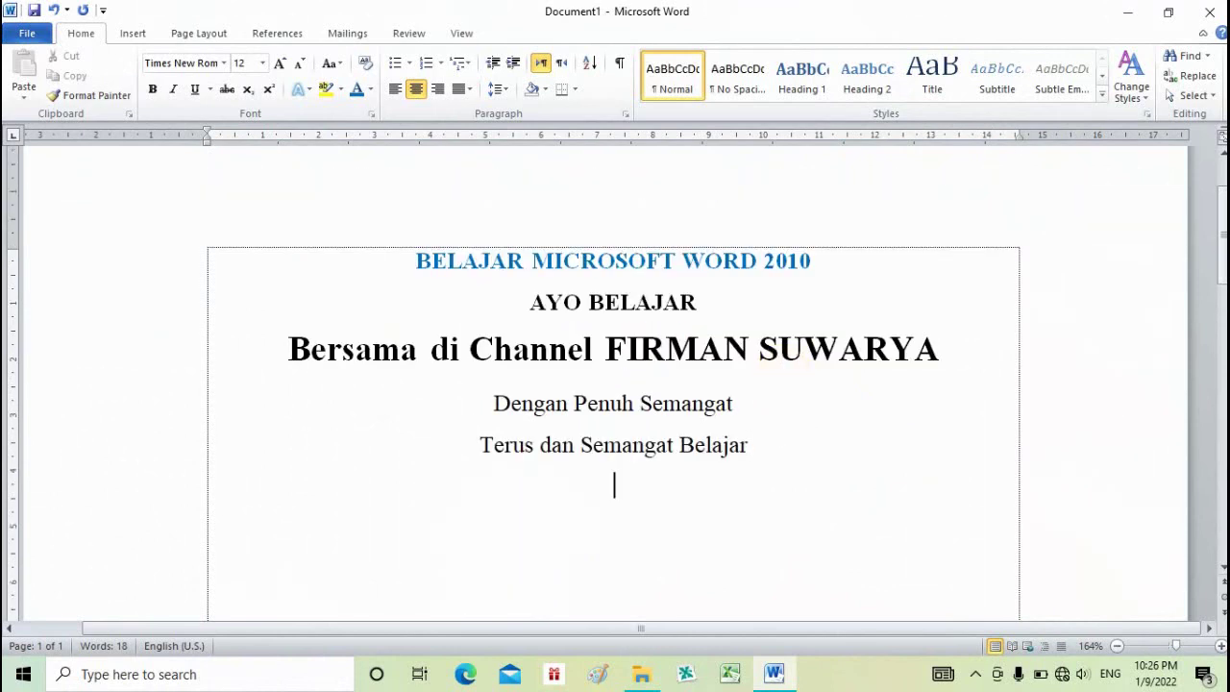
pyautogui.scroll(-1, 613, 384)
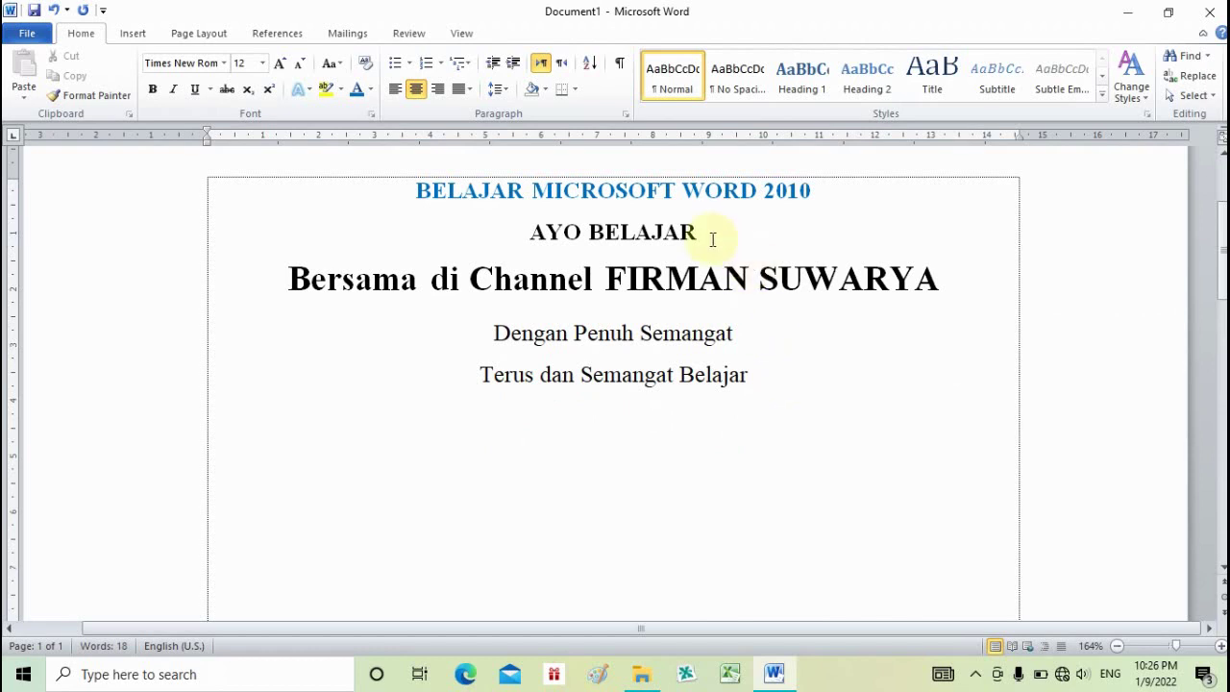
pyautogui.write('syara')
pyautogui.press('BackSpace')
pyautogui.press('BackSpace')
pyautogui.press('BackSpace')
pyautogui.press('BackSpace')
pyautogui.press('BackSpace')
pyautogui.write('SYARAT-SYARAT')
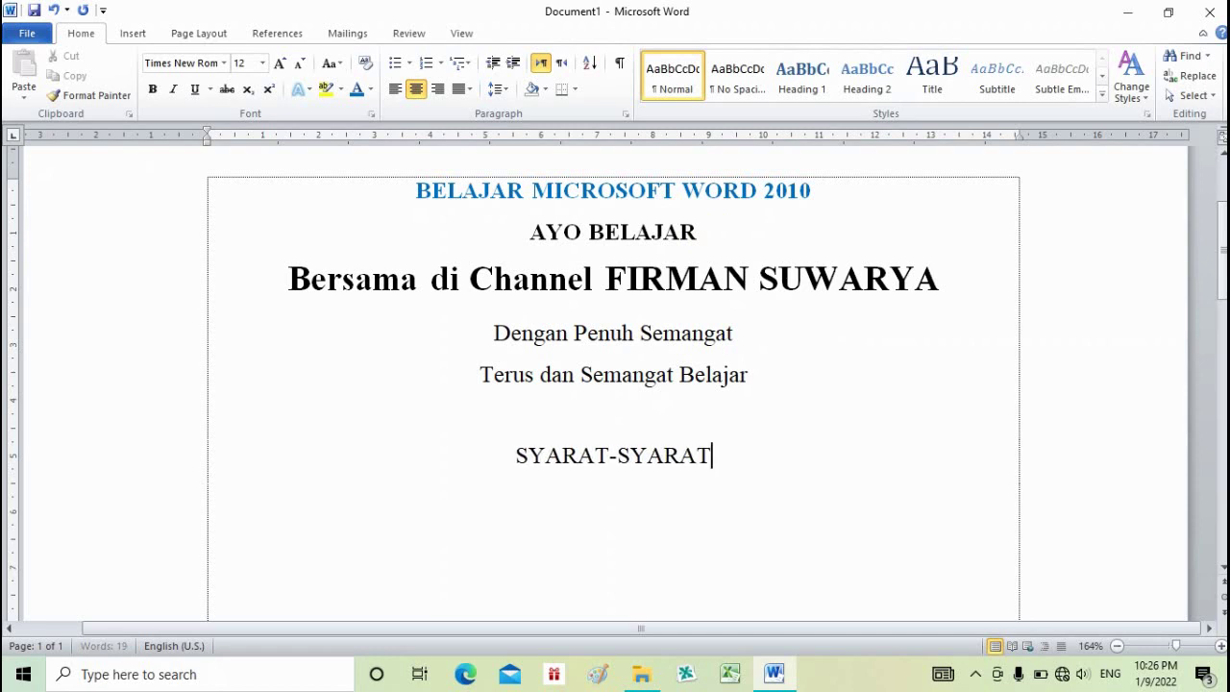
pyautogui.press('BackSpace')
pyautogui.write('T BISA MI')
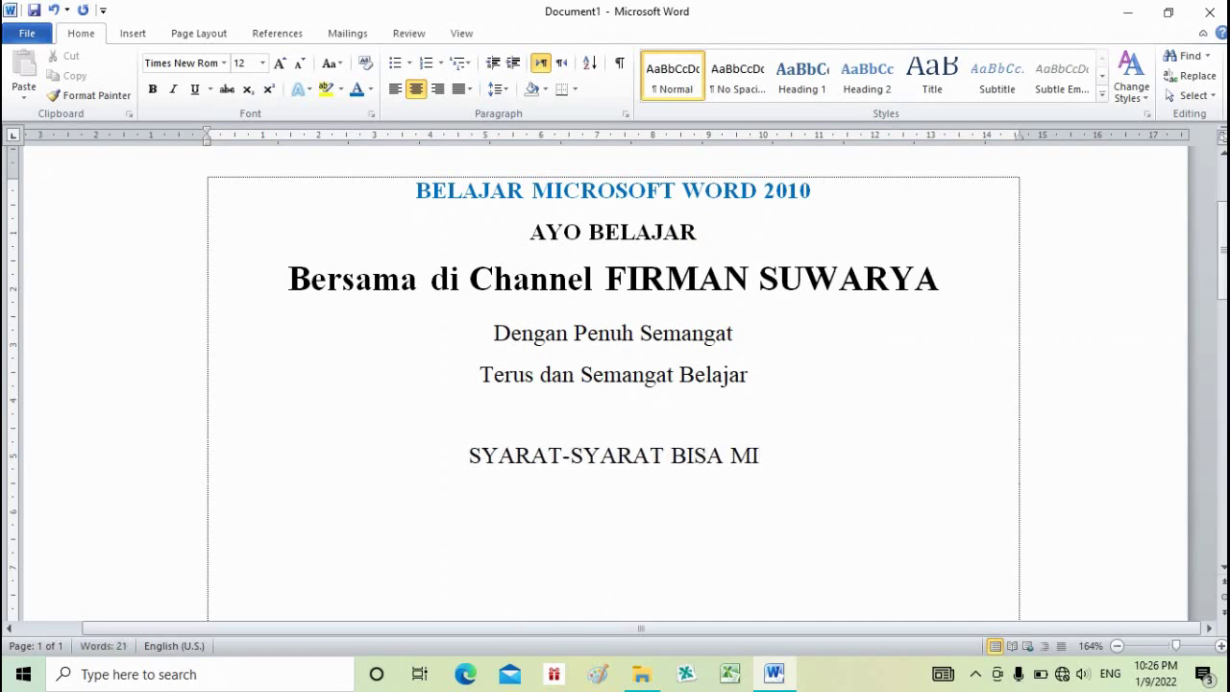
pyautogui.write('CROSOFT W')
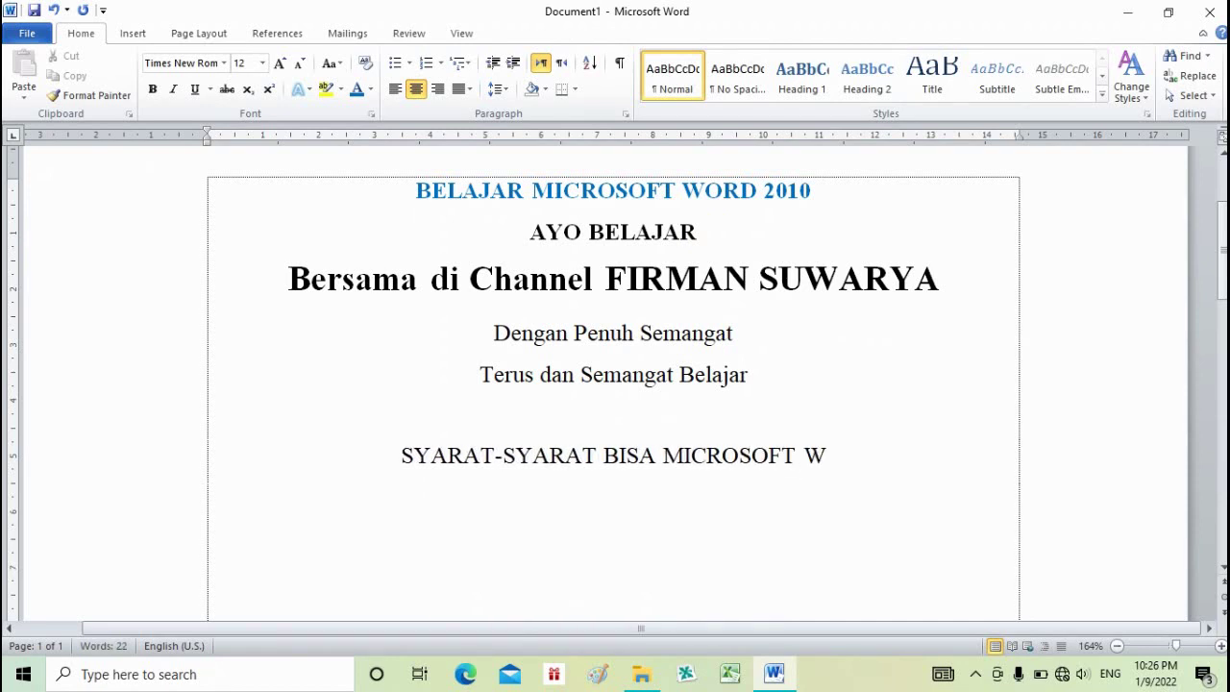
pyautogui.write('ORD')
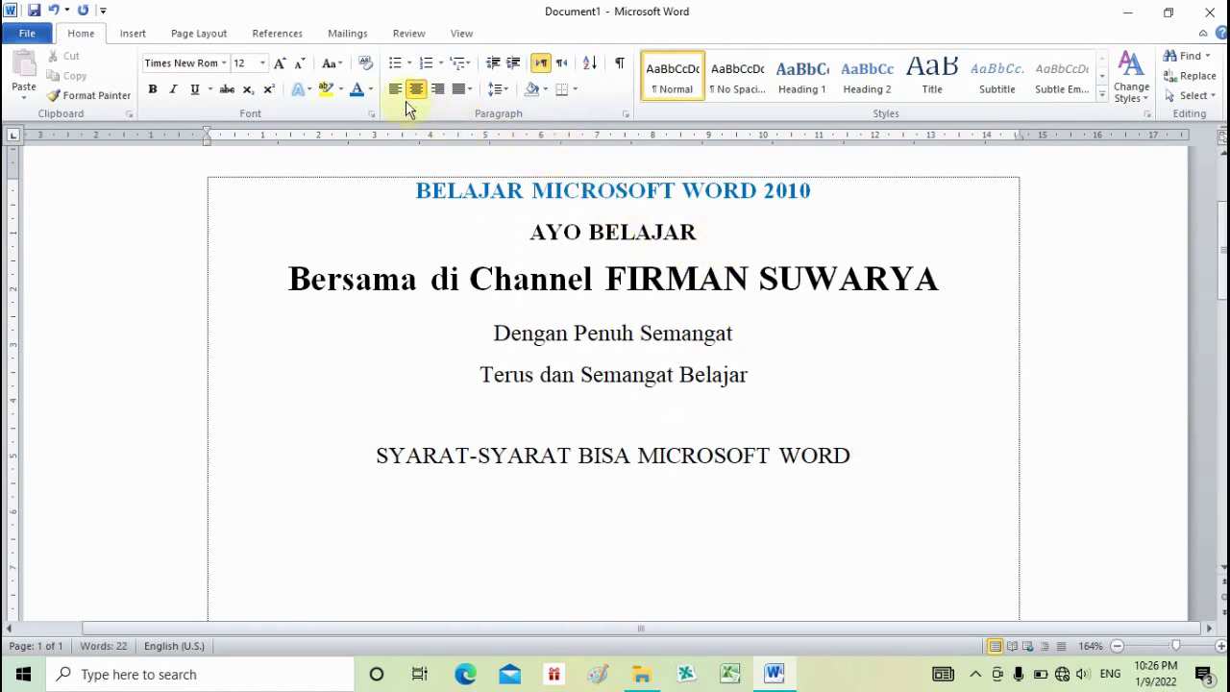
# Left-align that line, end it with a colon, and type 'Niat yang kuat' below
pyautogui.click(393, 90)
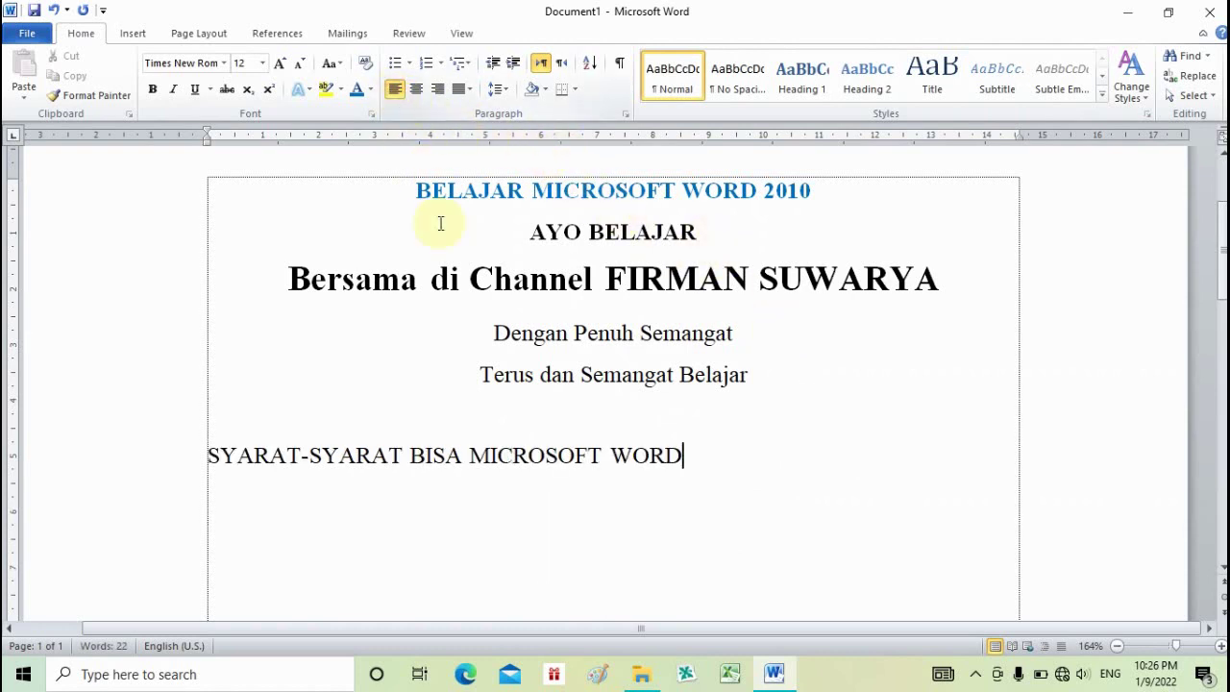
pyautogui.write(':')
pyautogui.press('Return')
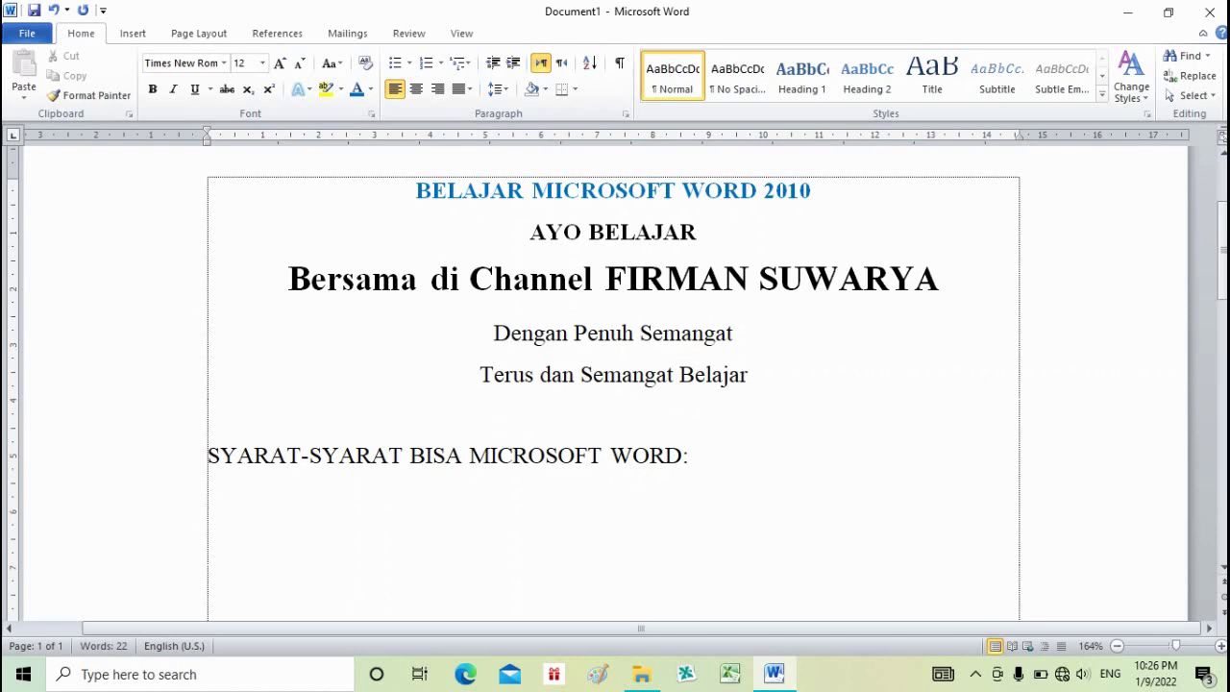
pyautogui.write('Niat yang kuat')
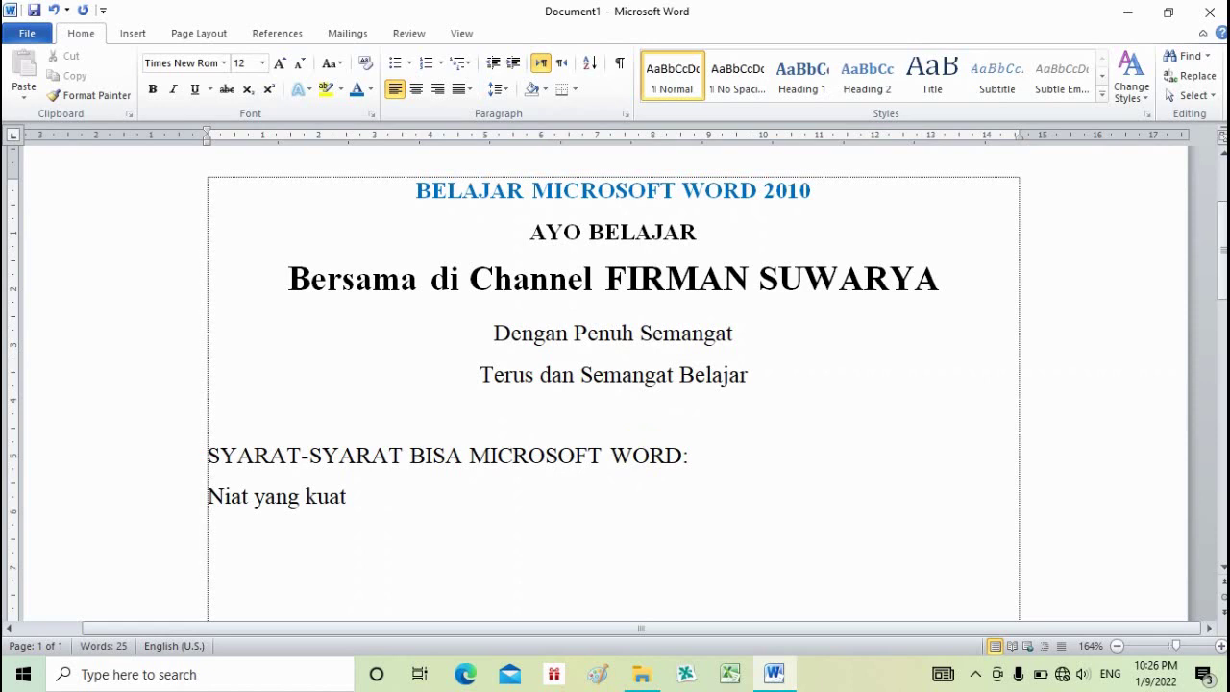
# Type Mencoba, Tekun, Sabar and 'Coba dan coba lalu praktekan' on separate lines
pyautogui.press('Return')
pyautogui.write('mencoba')
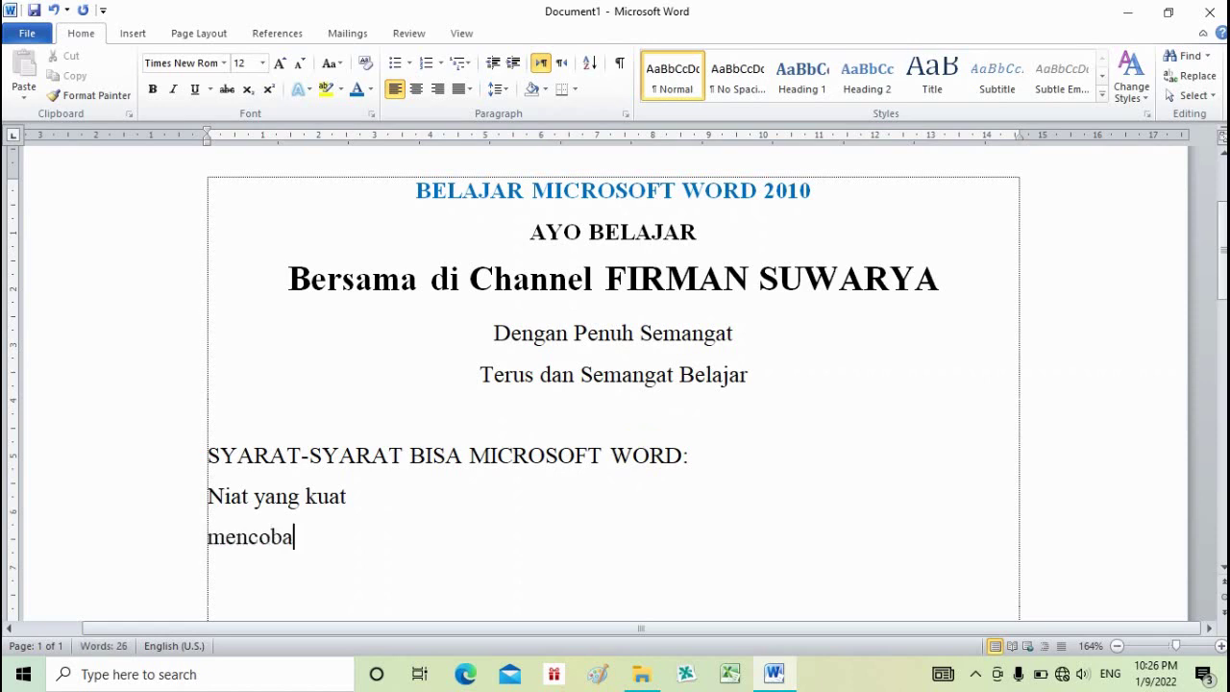
pyautogui.press('Return')
pyautogui.write('t')
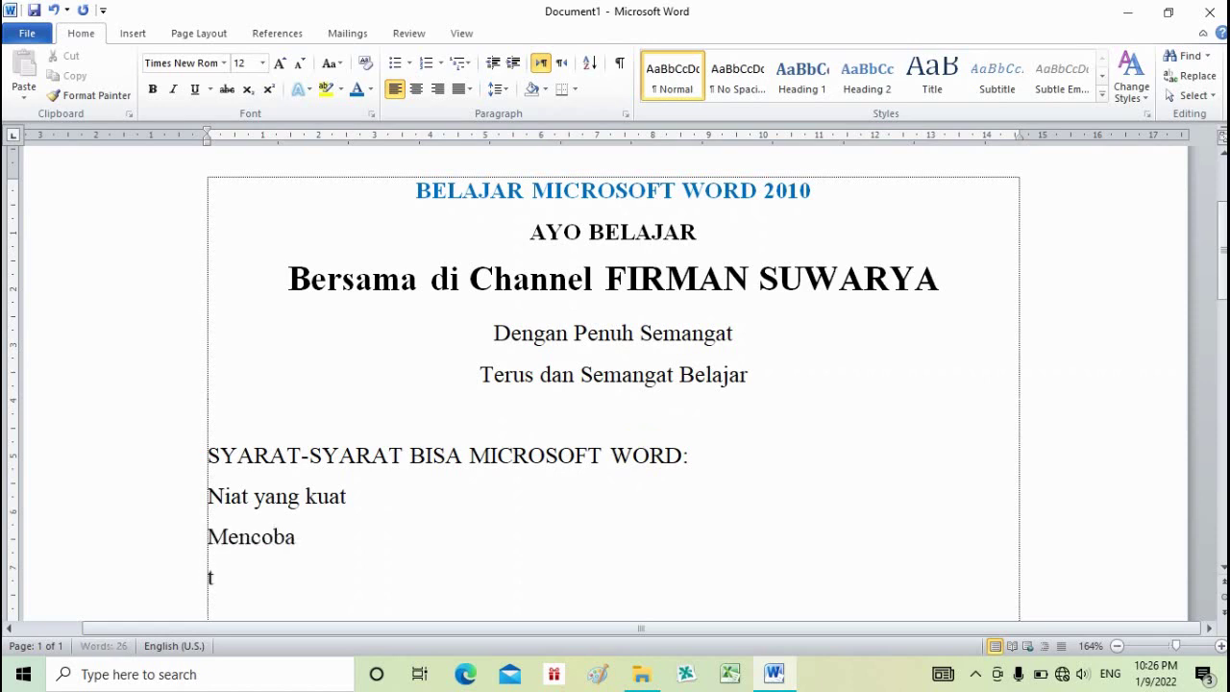
pyautogui.write('ekun')
pyautogui.press('Return')
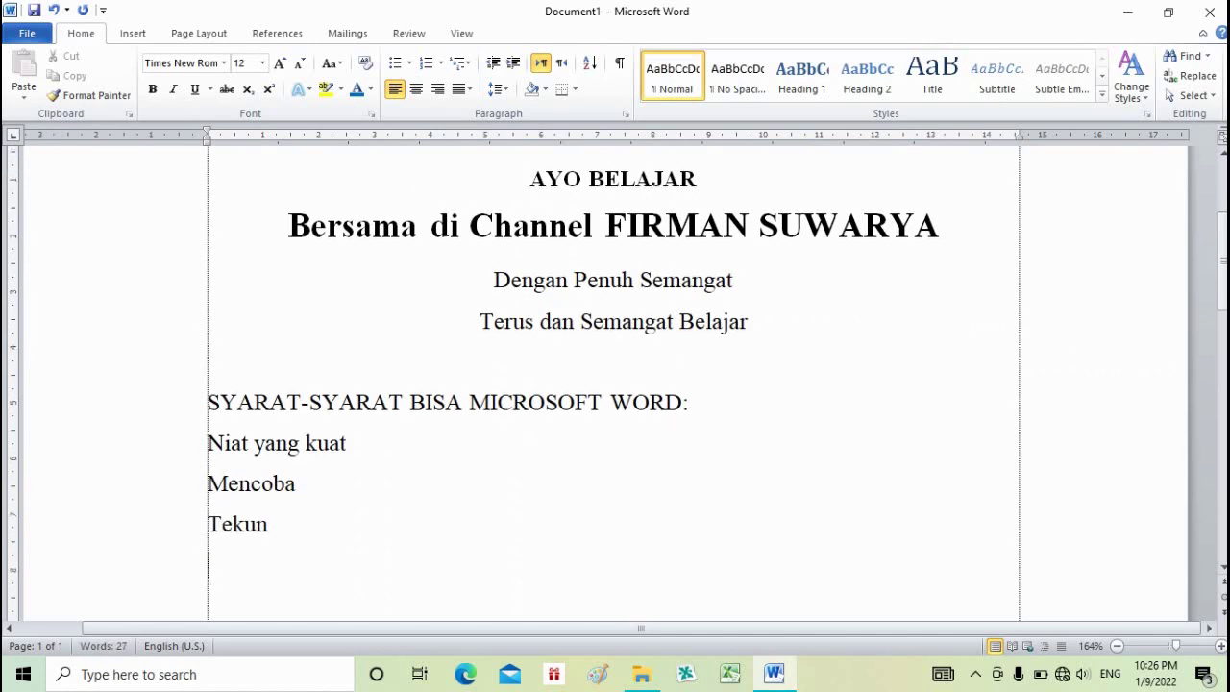
pyautogui.write('sabar')
pyautogui.press('Return')
pyautogui.write('co')
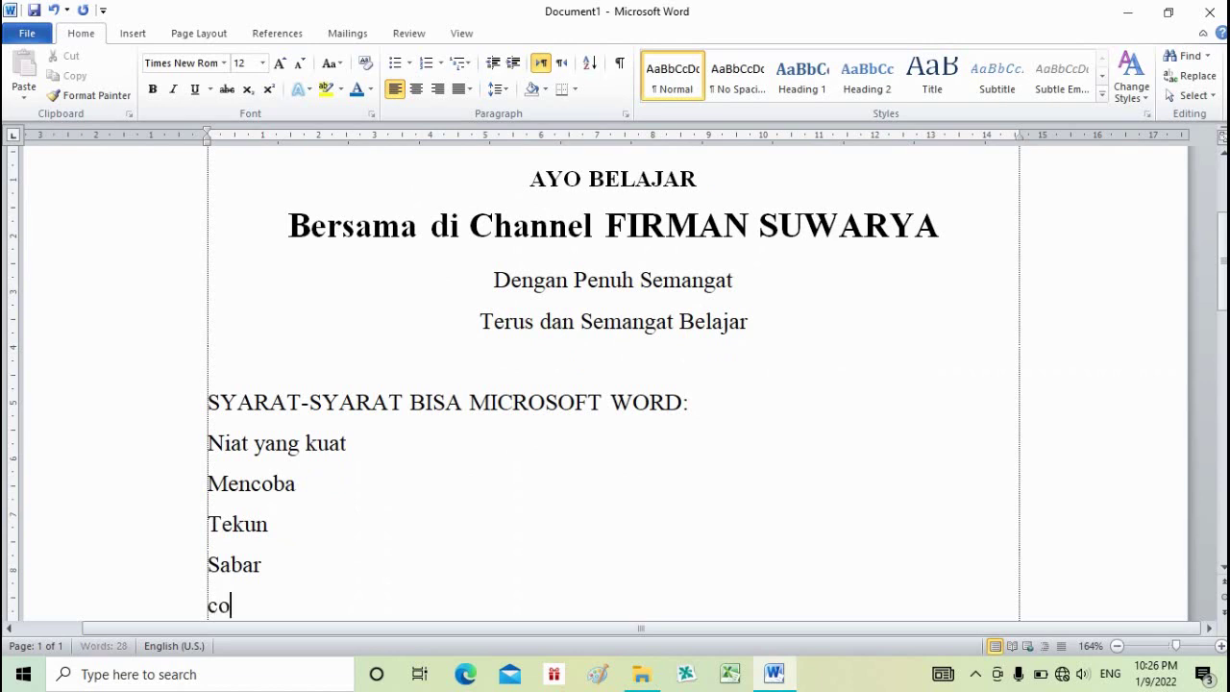
pyautogui.write('ba dan')
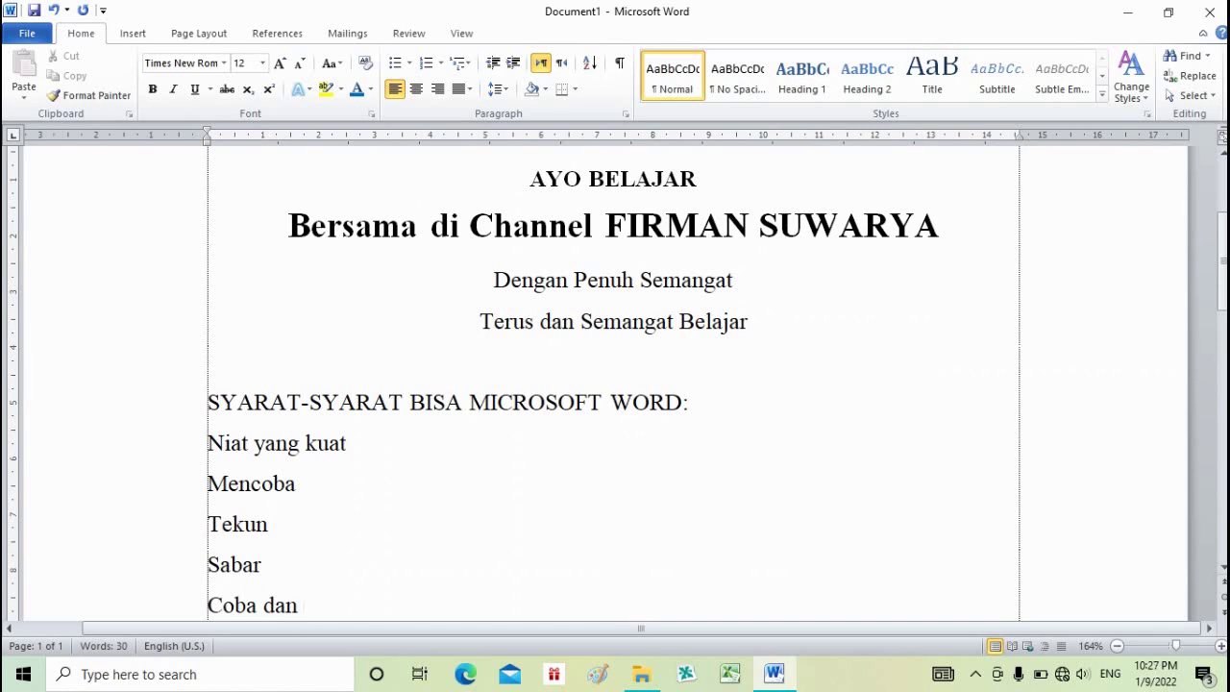
pyautogui.write('coba lalu pra')
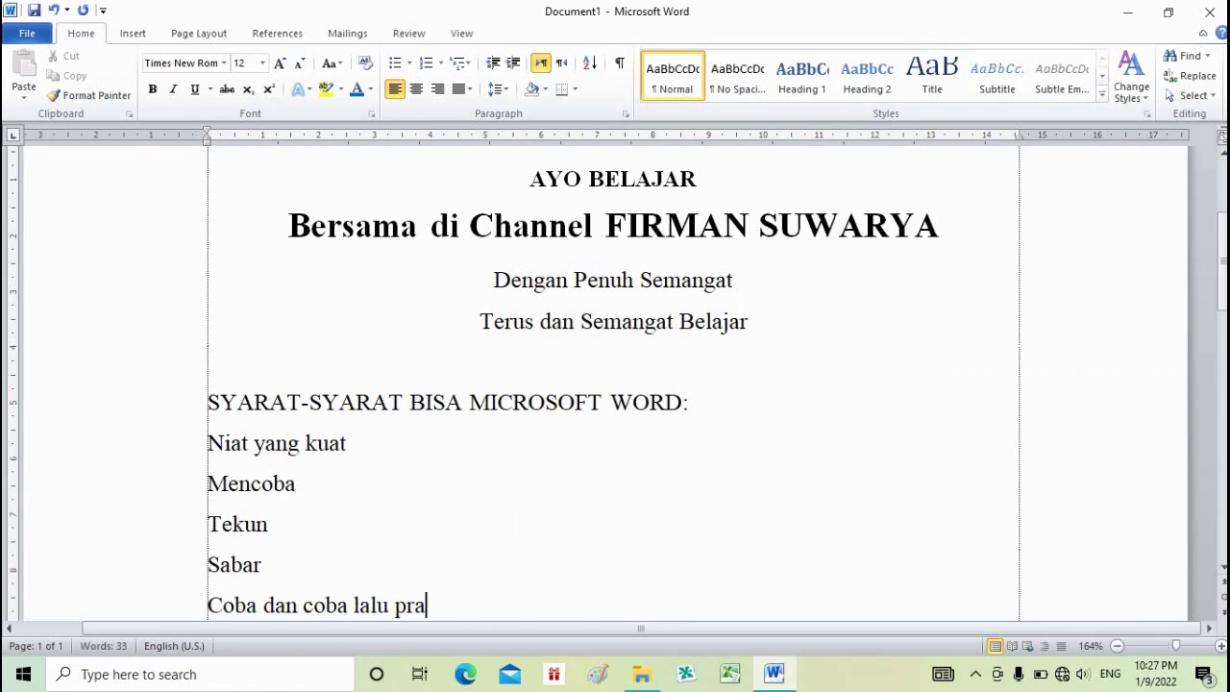
pyautogui.write('ktekan')
pyautogui.press('Return')
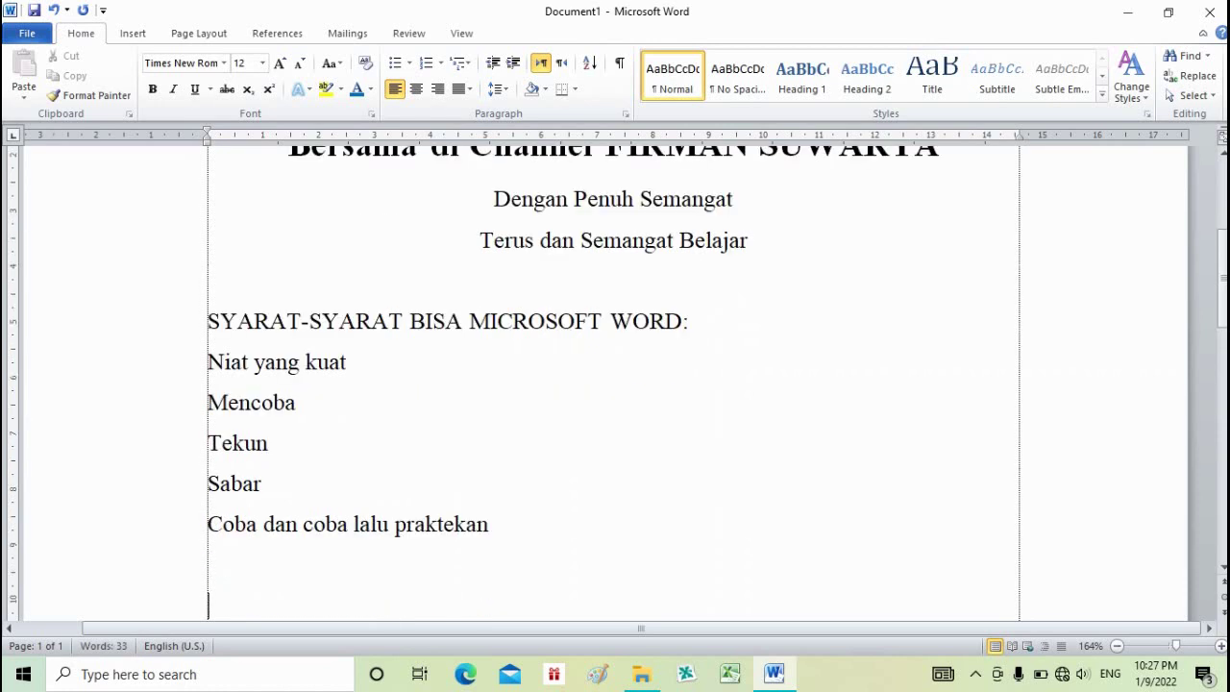
# Select the requirement lines starting from Niat yang kuat
pyautogui.click(229, 362)
pyautogui.click(207, 361)
pyautogui.click(208, 403)
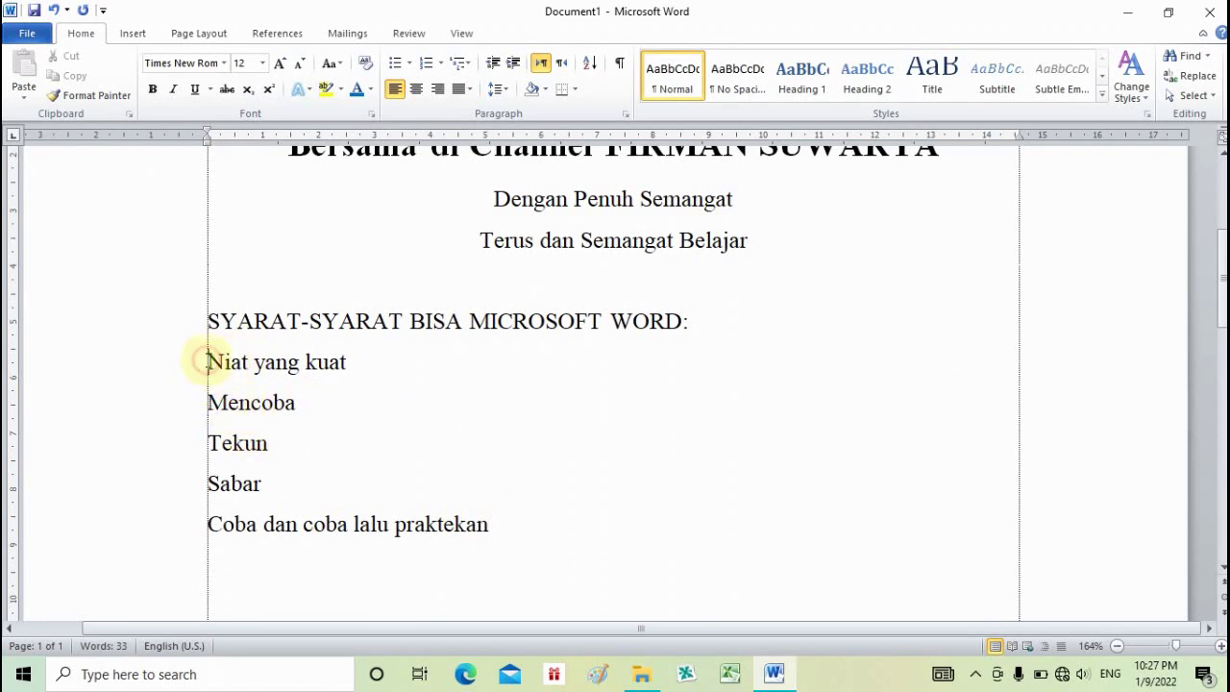
pyautogui.click(238, 408)
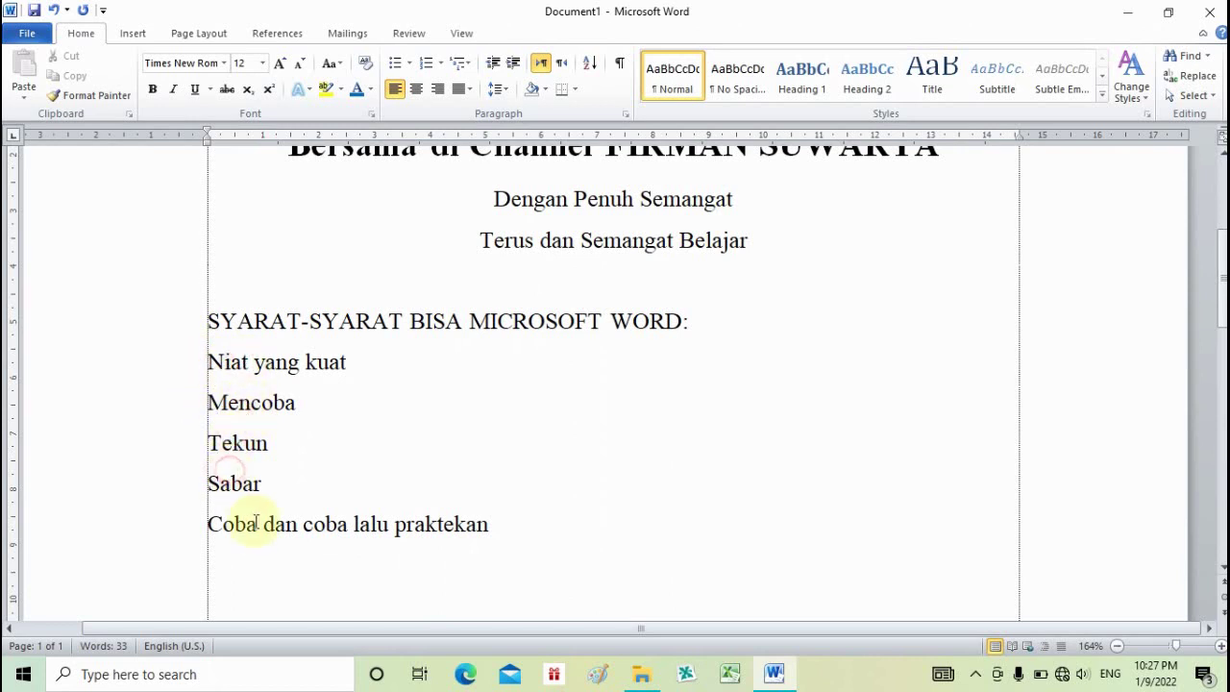
pyautogui.click(272, 483)
pyautogui.click(271, 444)
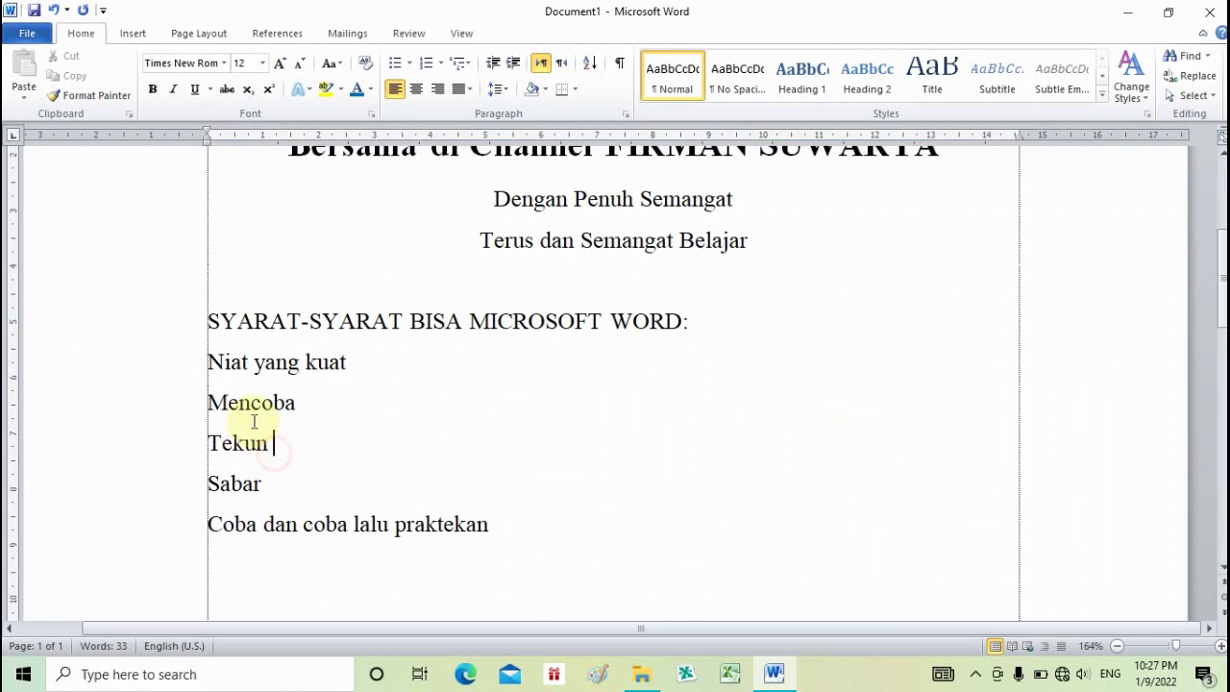
pyautogui.moveTo(209, 361); pyautogui.dragTo(496, 538)
pyautogui.click(220, 359)
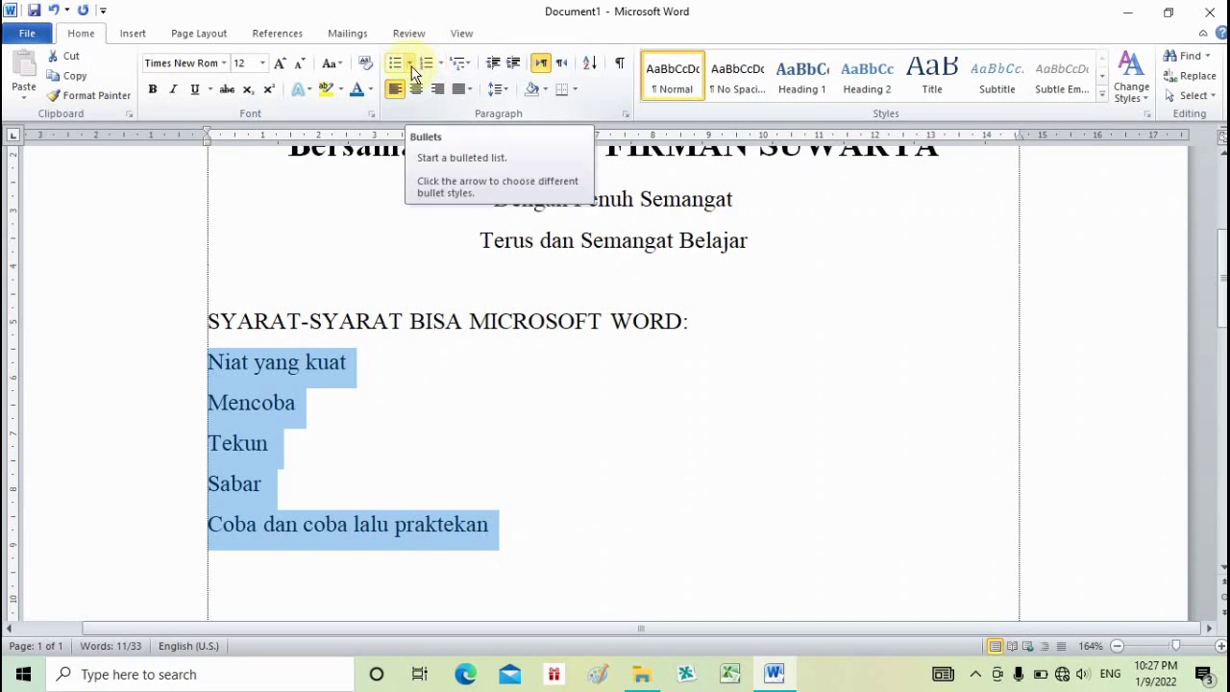
# Try round, hollow, multicoloured and diamond bullets, settling on checkmark bullets for the list
pyautogui.click(412, 71)
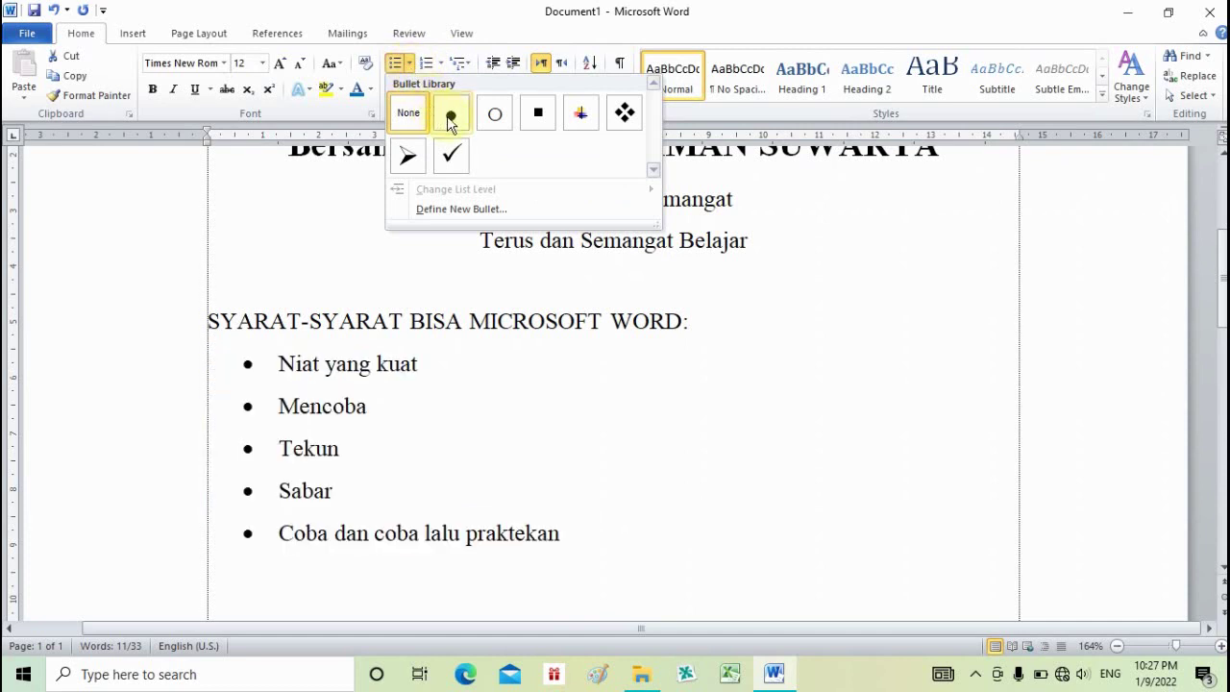
pyautogui.click(451, 115)
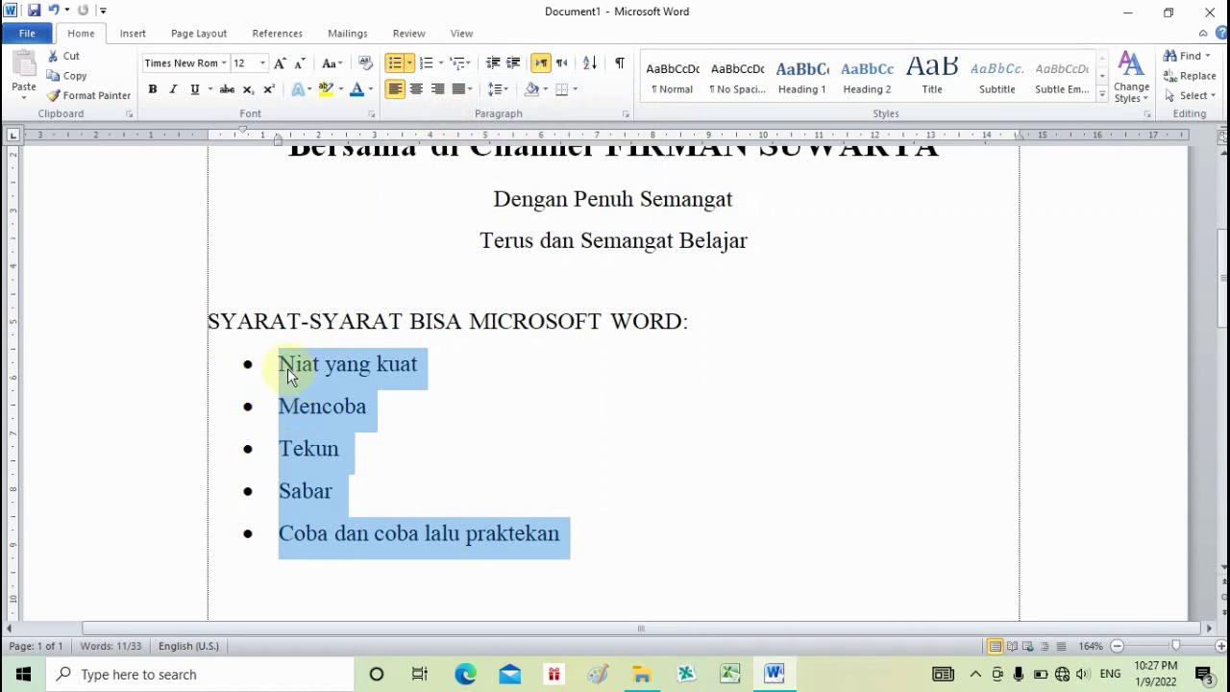
pyautogui.click(410, 63)
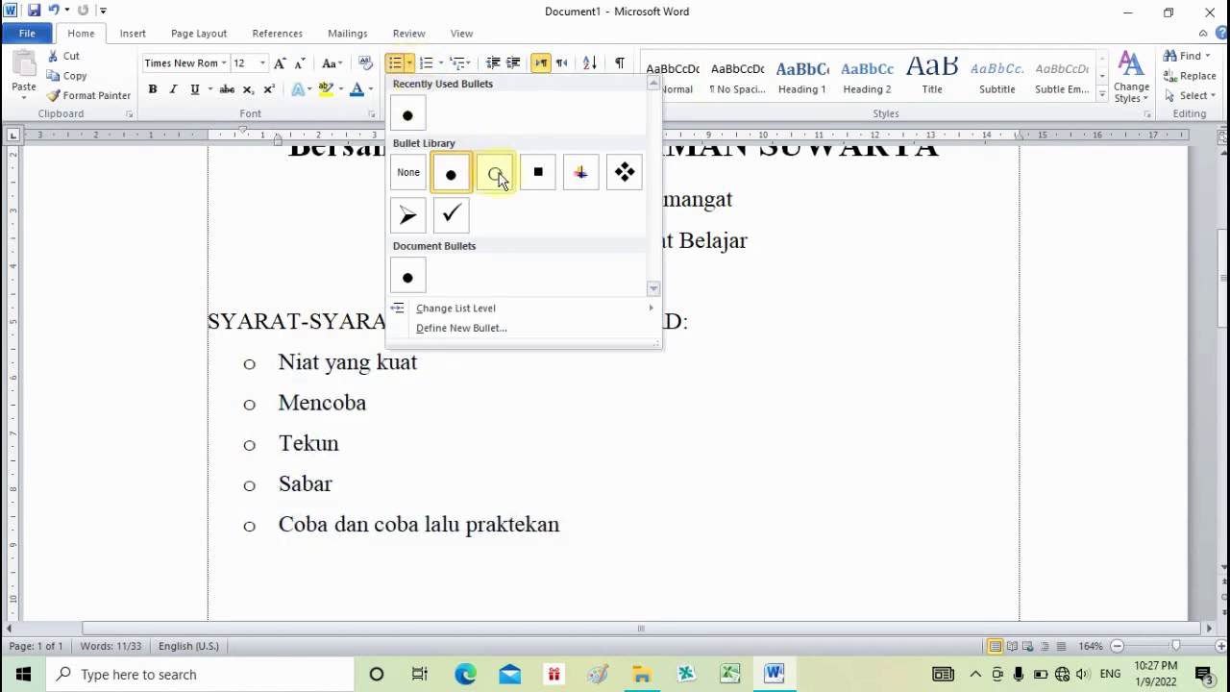
pyautogui.click(495, 176)
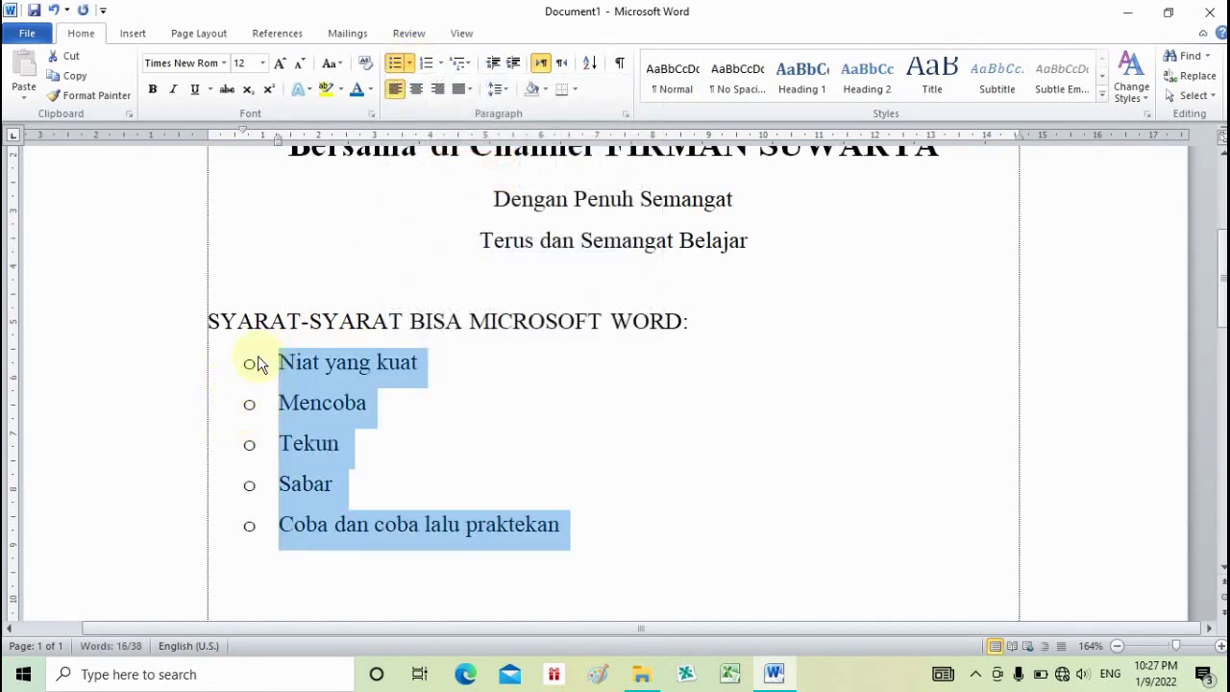
pyautogui.click(409, 63)
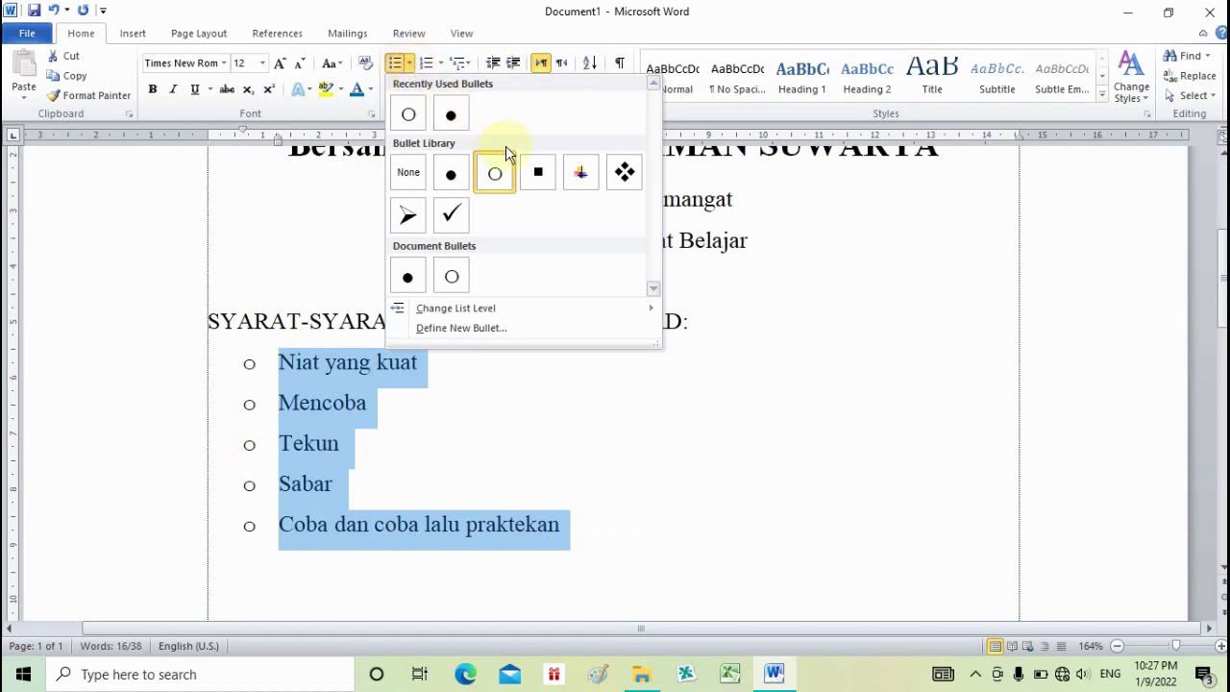
pyautogui.click(581, 175)
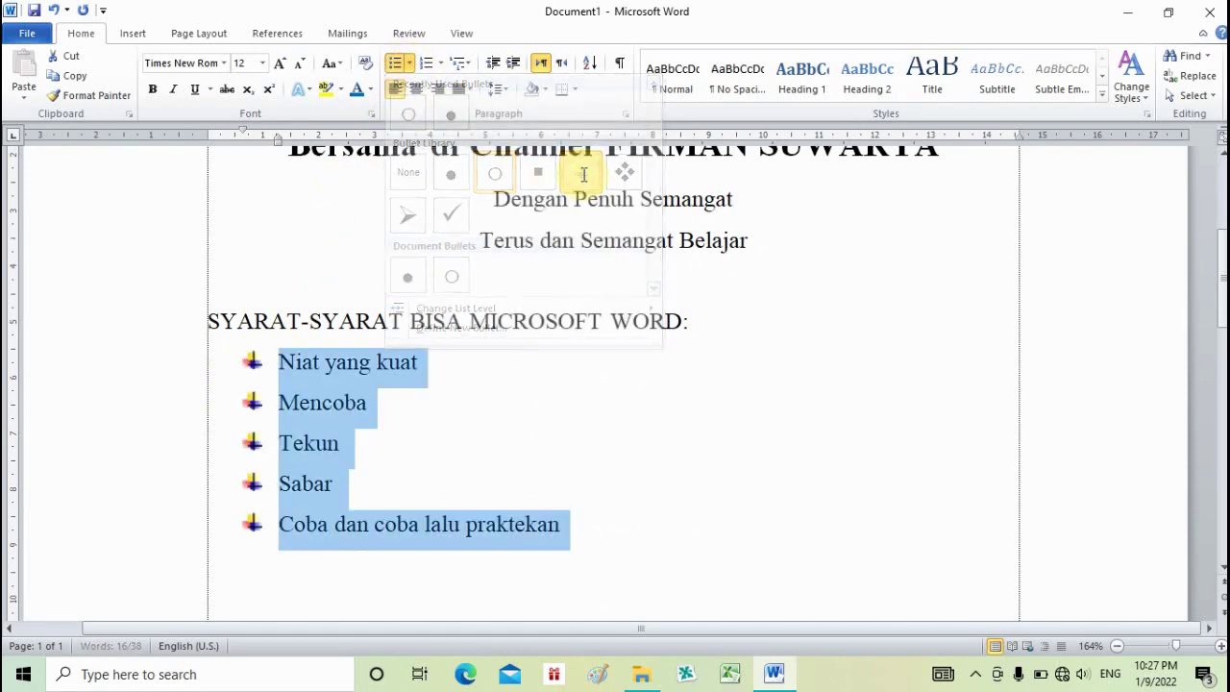
pyautogui.click(409, 63)
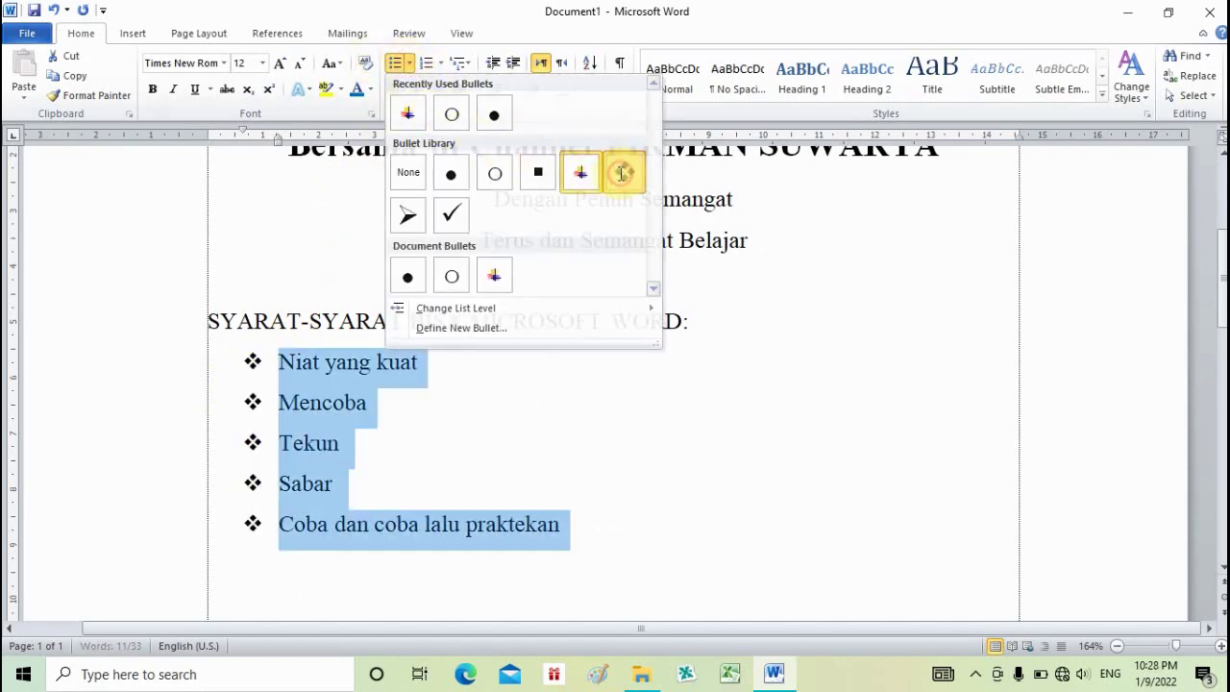
pyautogui.click(625, 173)
pyautogui.click(411, 64)
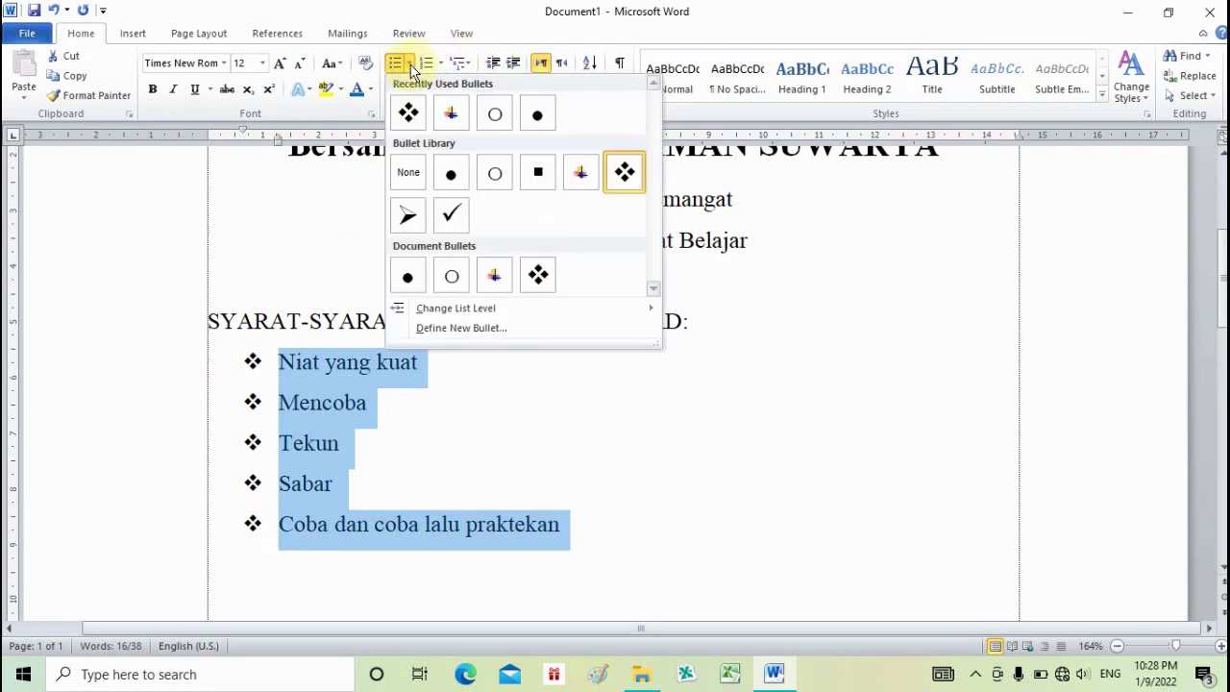
pyautogui.click(451, 213)
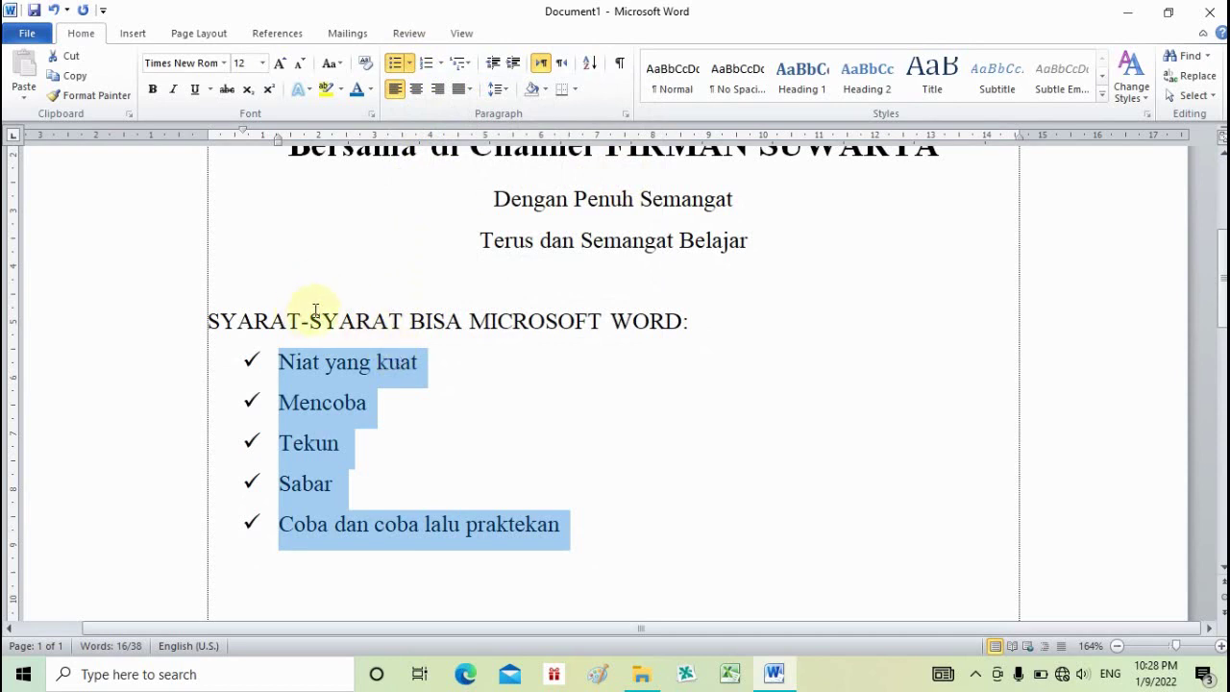
# Make the SYARAT-SYARAT BISA MICROSOFT WORD: heading bold and red
pyautogui.click(118, 335)
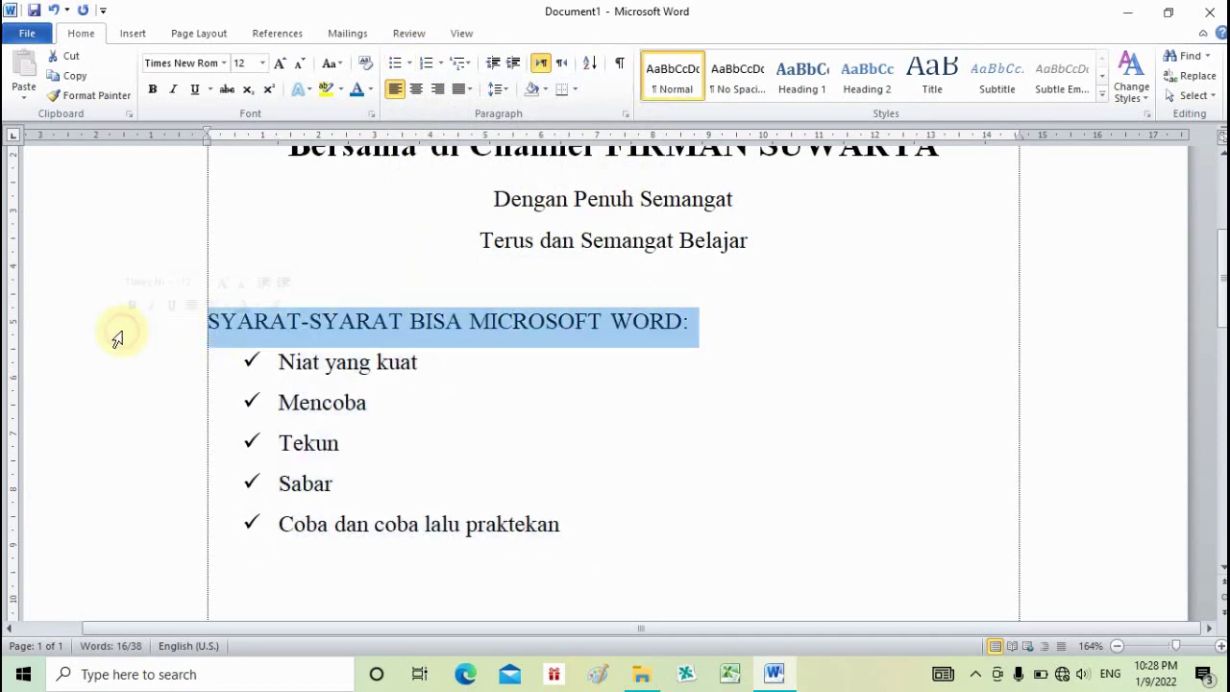
pyautogui.click(153, 90)
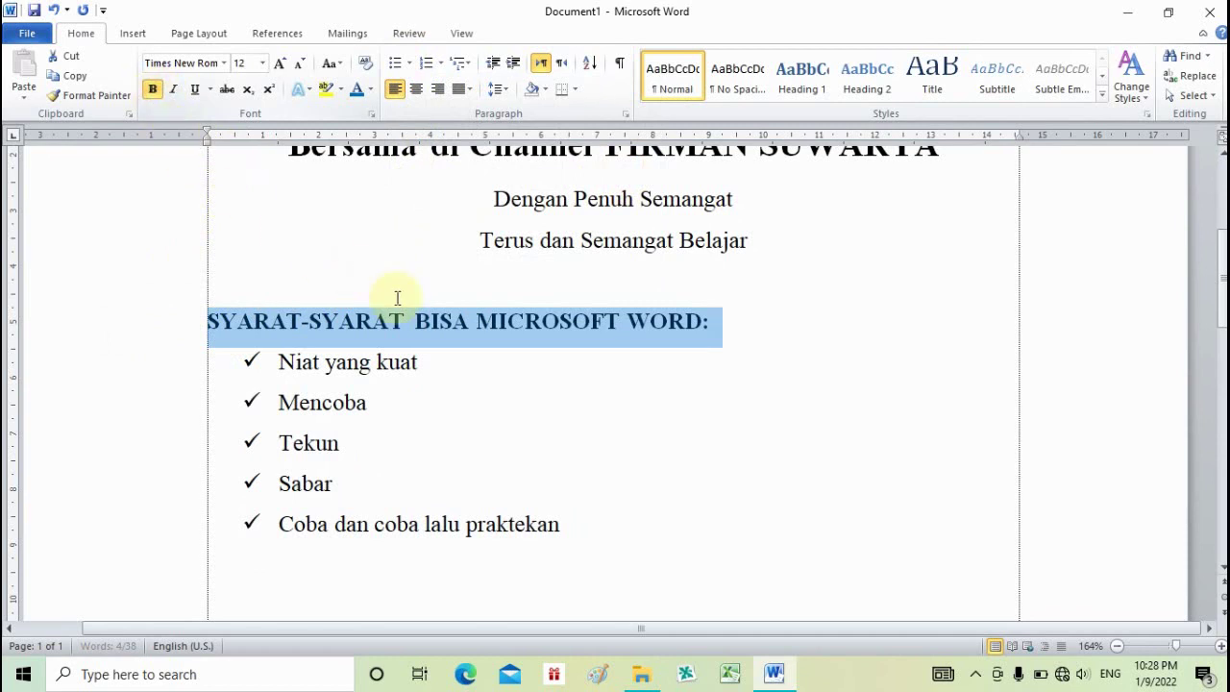
pyautogui.click(371, 88)
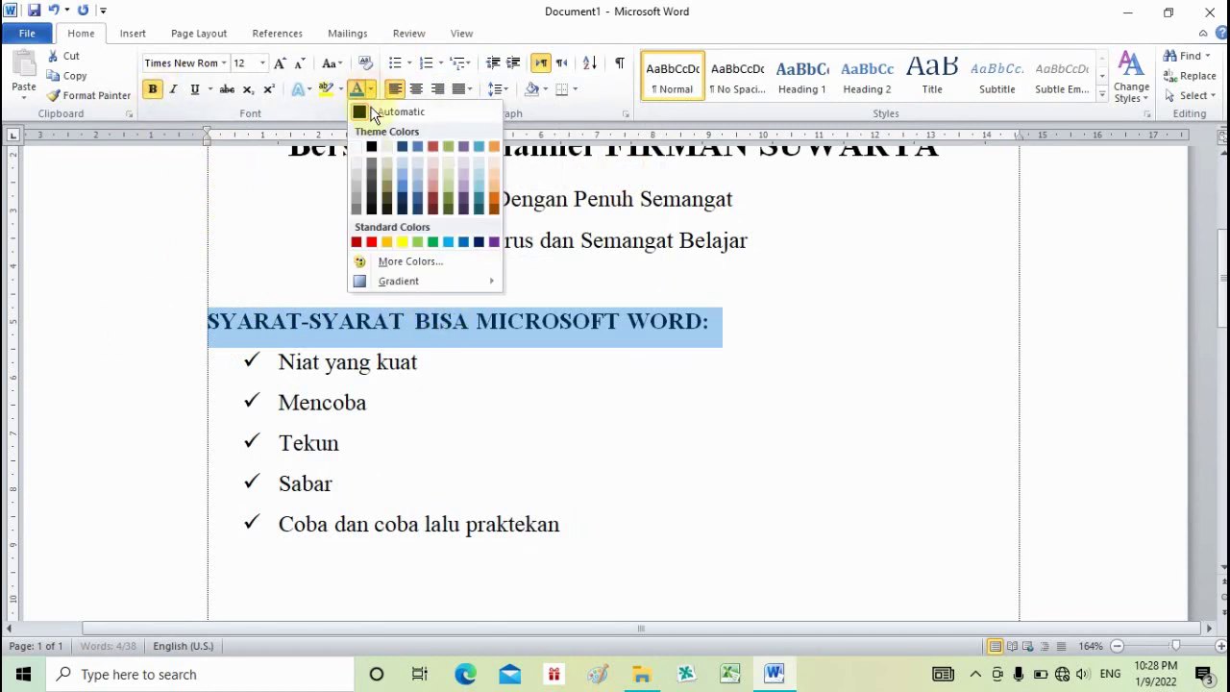
pyautogui.click(371, 240)
pyautogui.click(433, 395)
pyautogui.scroll(-2, 448, 398)
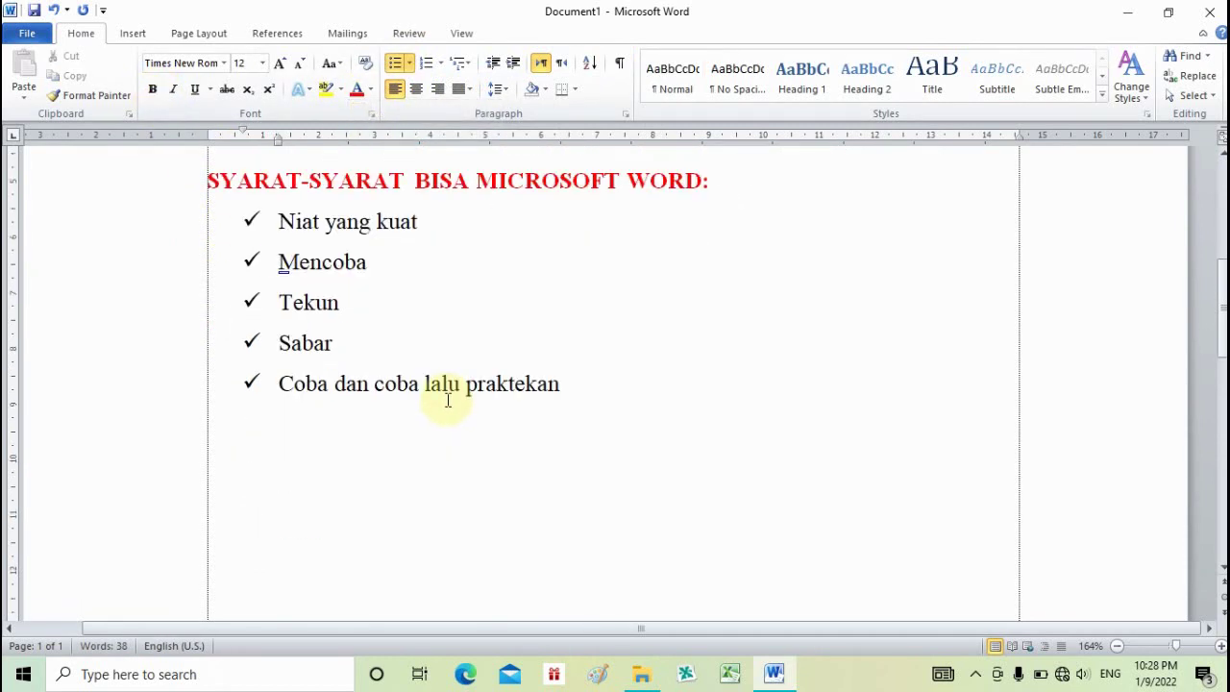
pyautogui.click(307, 430)
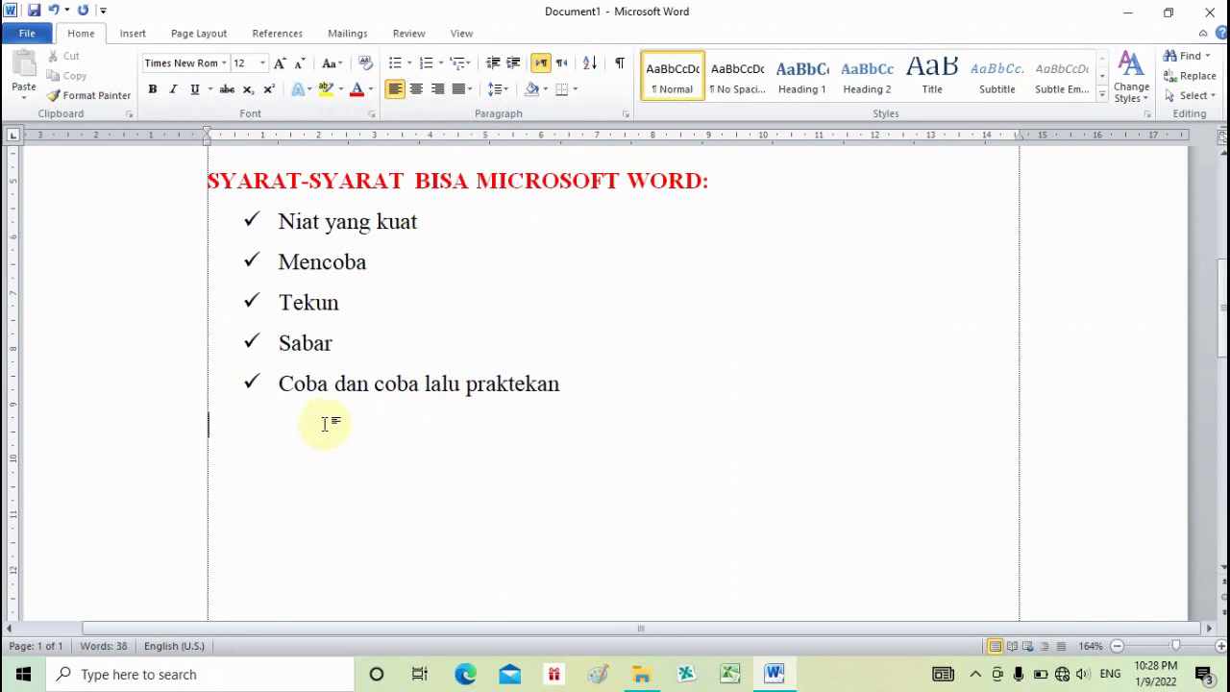
# Below the checklist, type the heading DAFTAR PESERTA UJIAN PRAKTEK KOMPUTER:
pyautogui.press('Return')
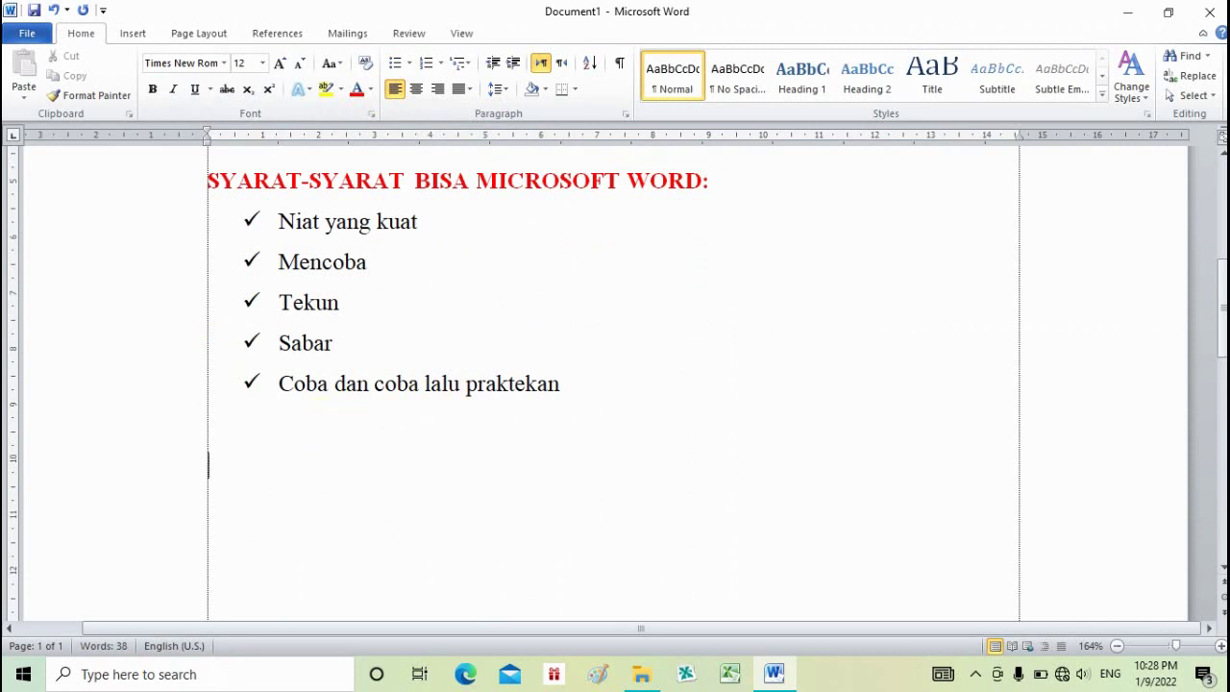
pyautogui.write('daftar')
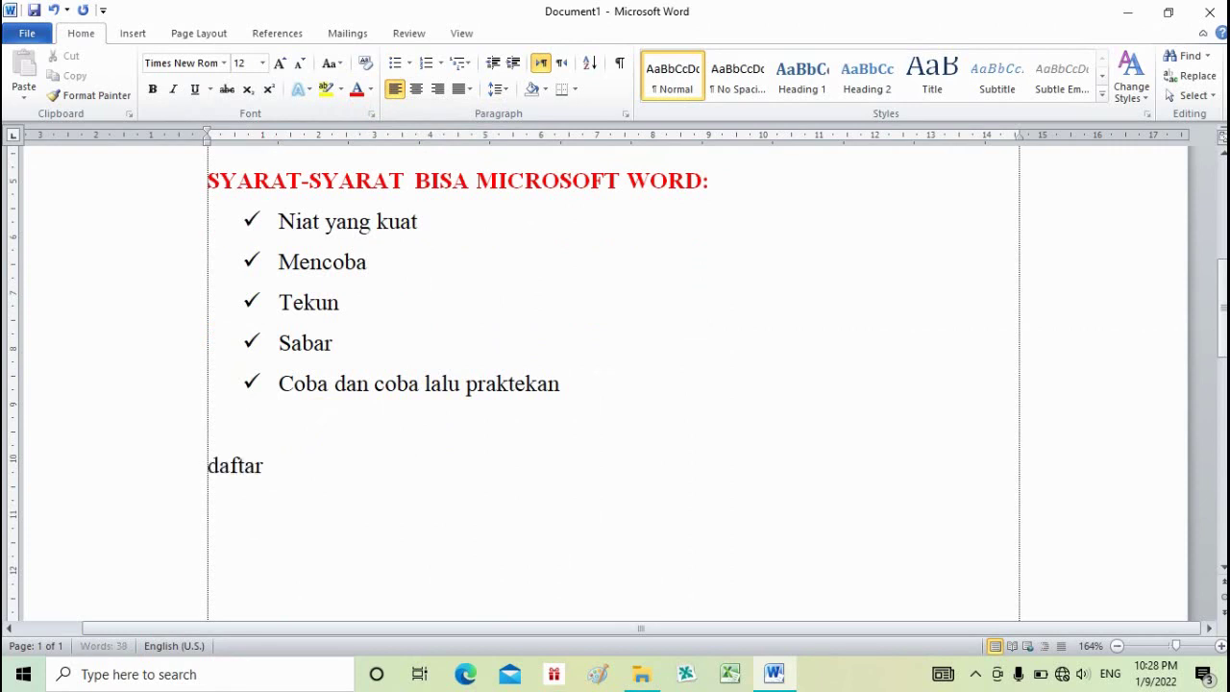
pyautogui.press('BackSpace')
pyautogui.press('BackSpace')
pyautogui.write('PE')
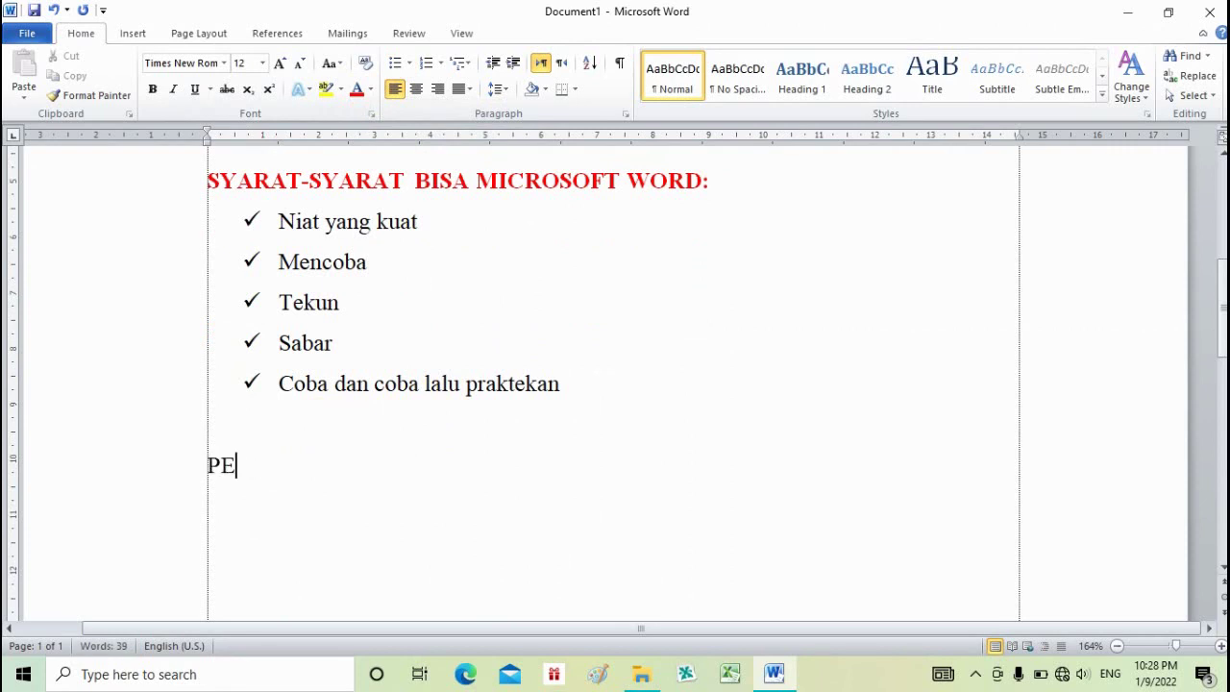
pyautogui.press('BackSpace')
pyautogui.press('BackSpace')
pyautogui.write('DAFTAR PESERTA')
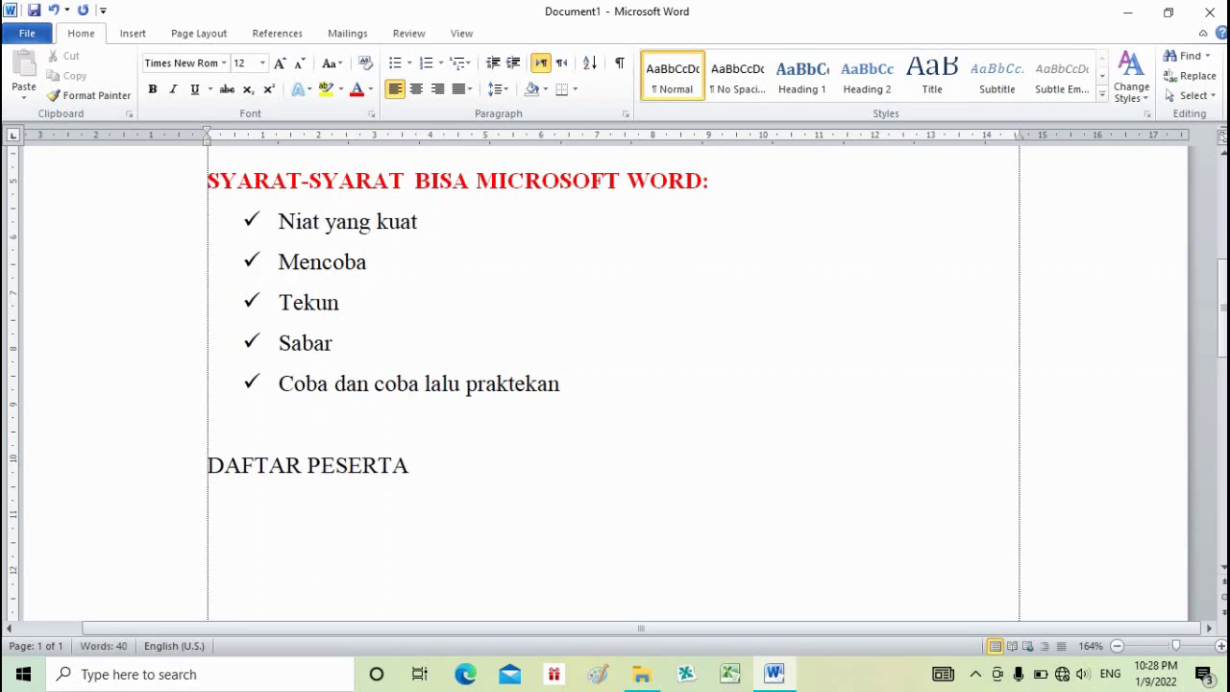
pyautogui.write(' UJIAN KOMPUTER')
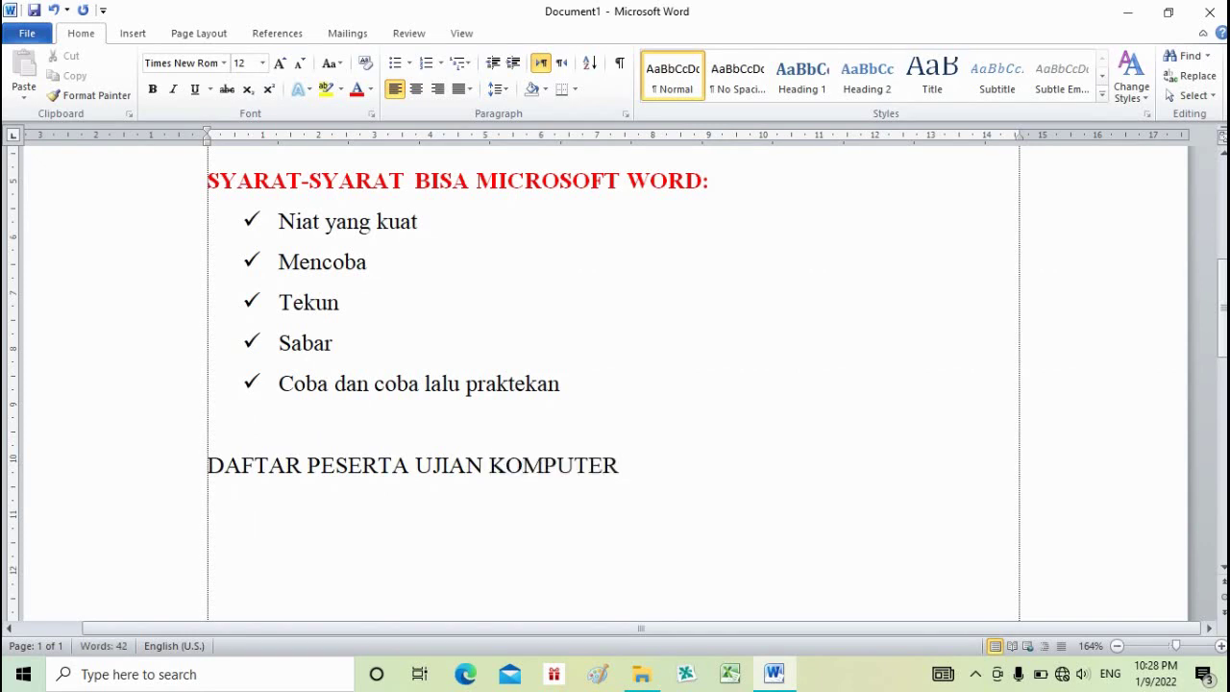
pyautogui.press('Left')
pyautogui.press('Left')
pyautogui.write('PRAKTEK')
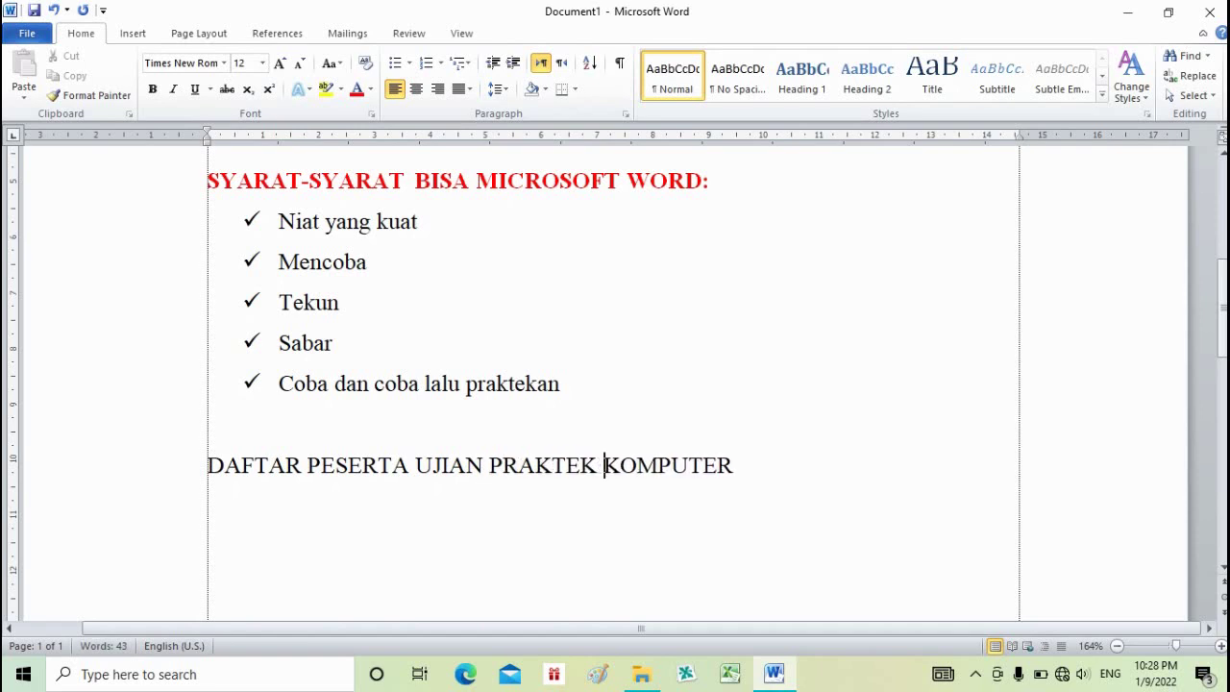
pyautogui.click(756, 465)
pyautogui.write(':')
# Type the participant names under the heading, one name per line
pyautogui.press('Return')
pyautogui.write('ADI')
pyautogui.press('Return')
pyautogui.write('BUDI')
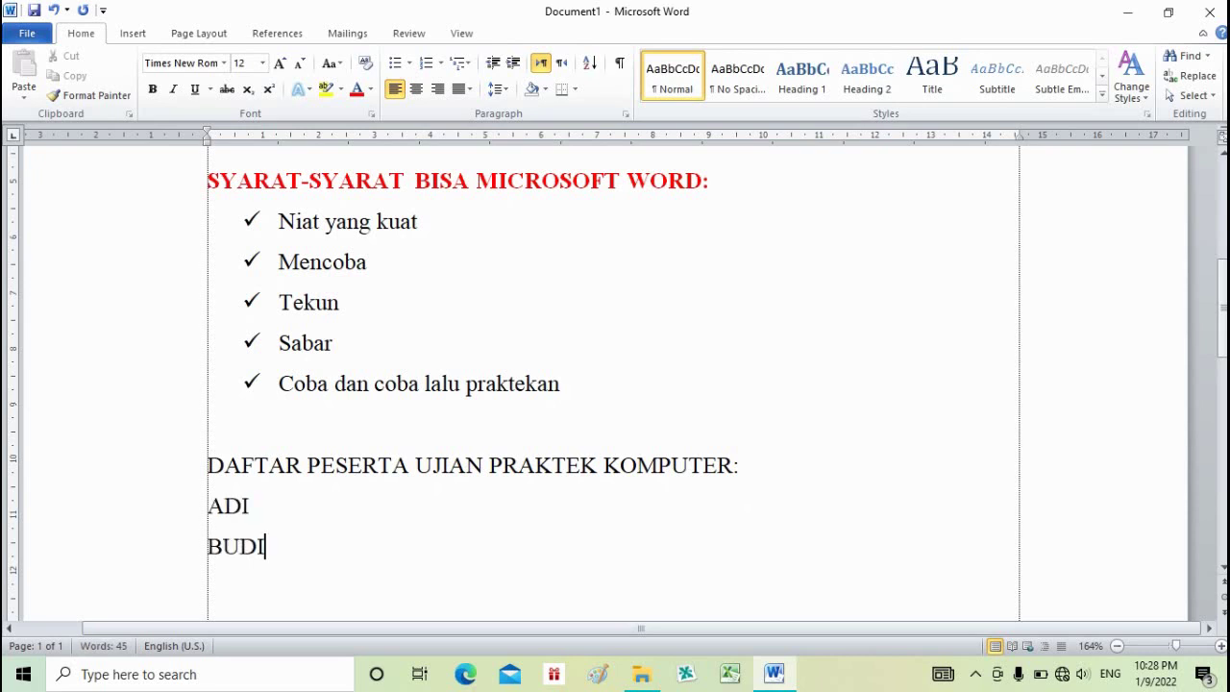
pyautogui.press('Return')
pyautogui.write('CICA')
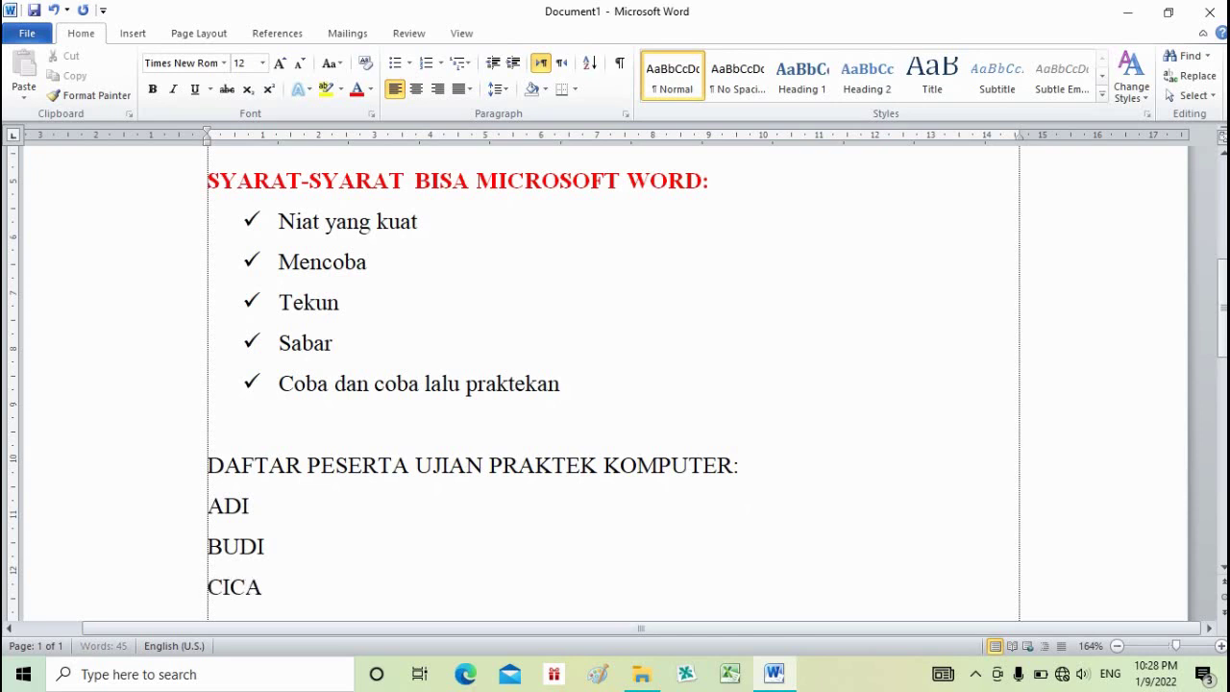
pyautogui.press('Return')
pyautogui.write('DE')
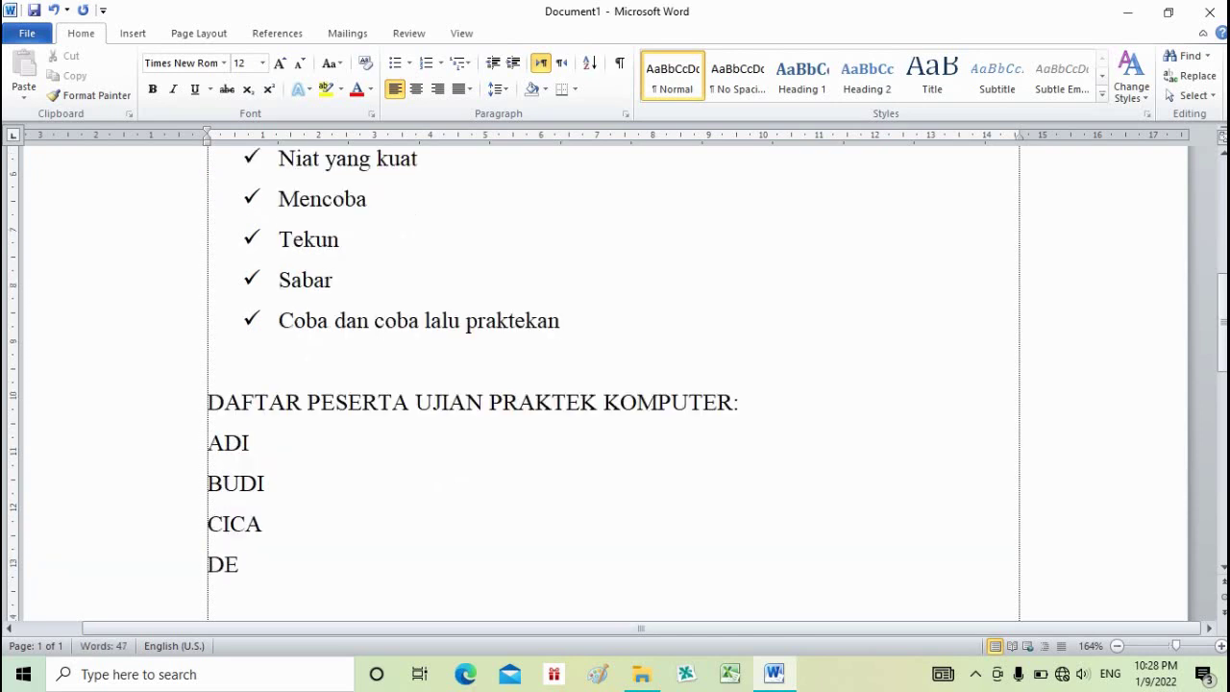
pyautogui.write('DI')
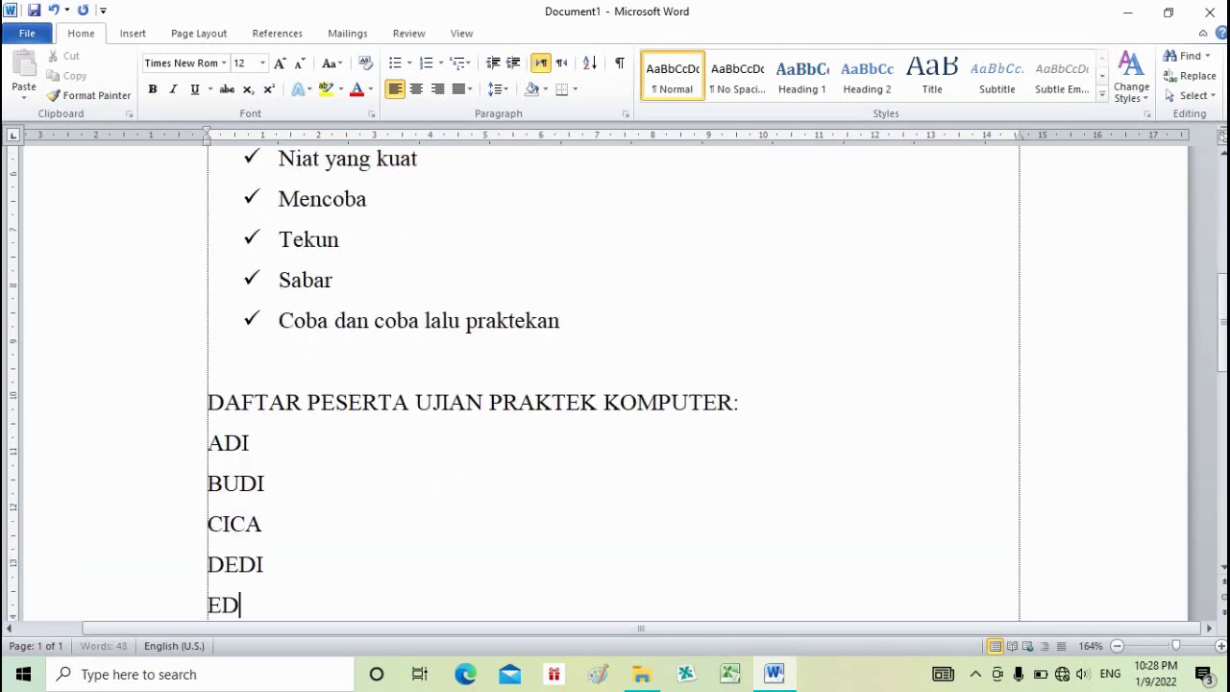
pyautogui.write('I')
pyautogui.press('Return')
pyautogui.write('FA')
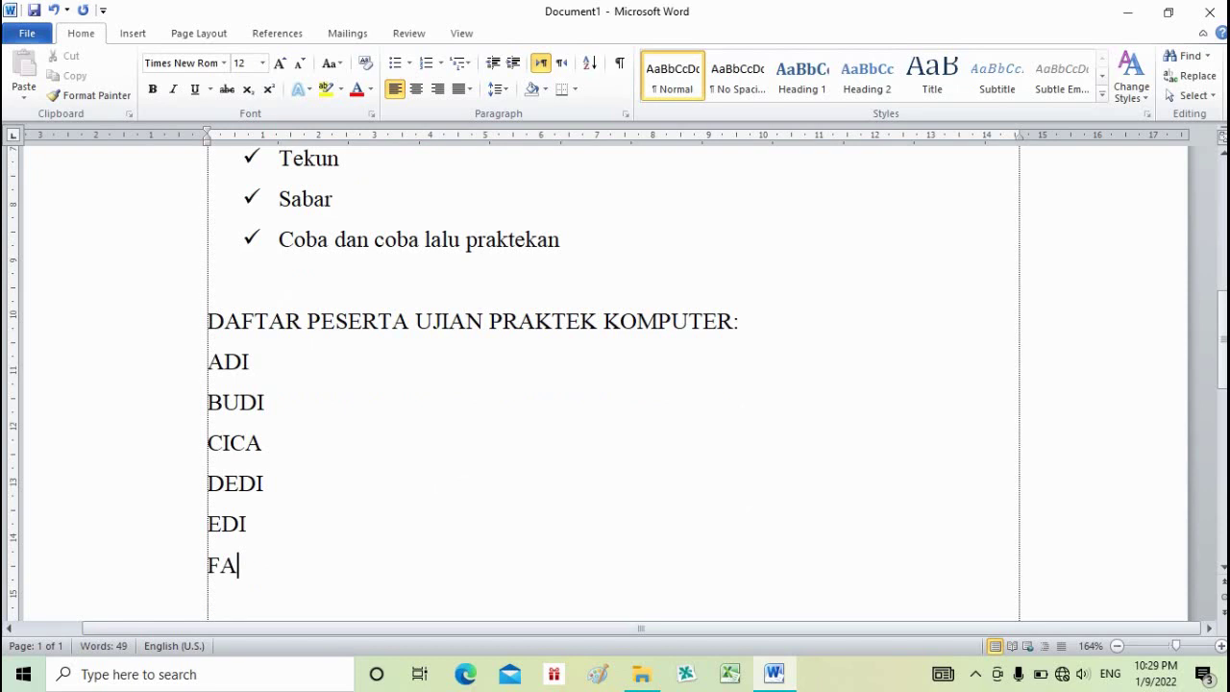
pyautogui.write('TIH')
pyautogui.press('Return')
pyautogui.press('Return')
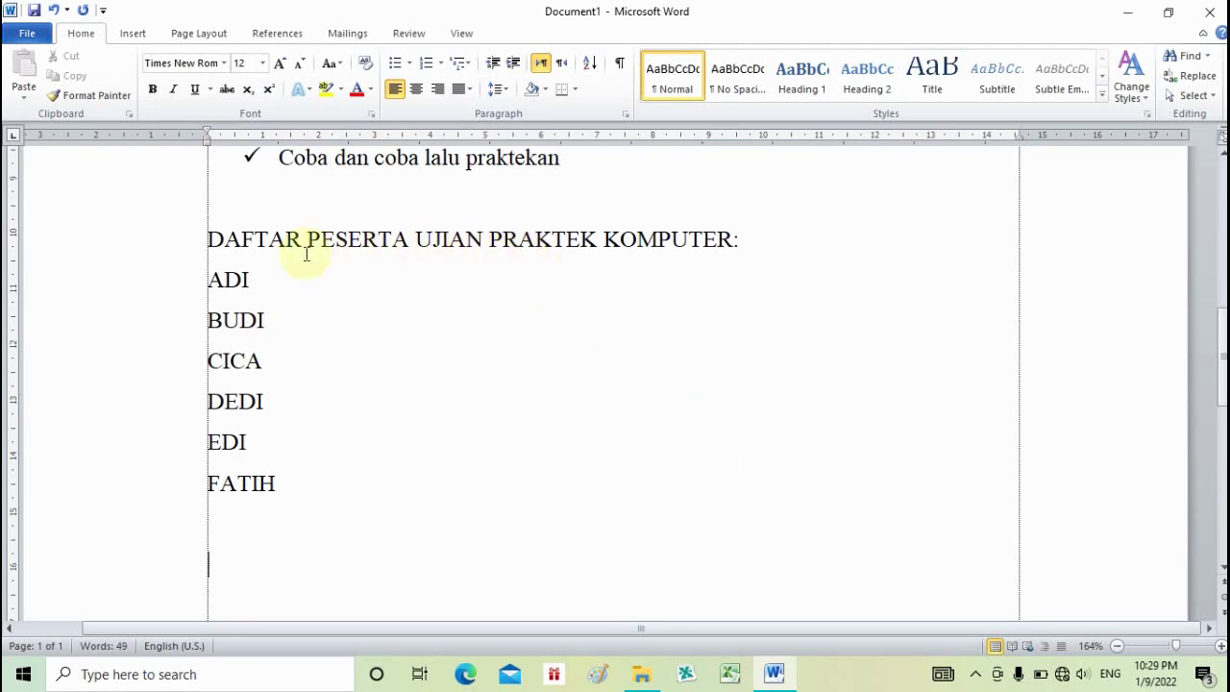
# Select the participant names and number them in the 1. 2. 3. format
pyautogui.moveTo(209, 278); pyautogui.dragTo(301, 500)
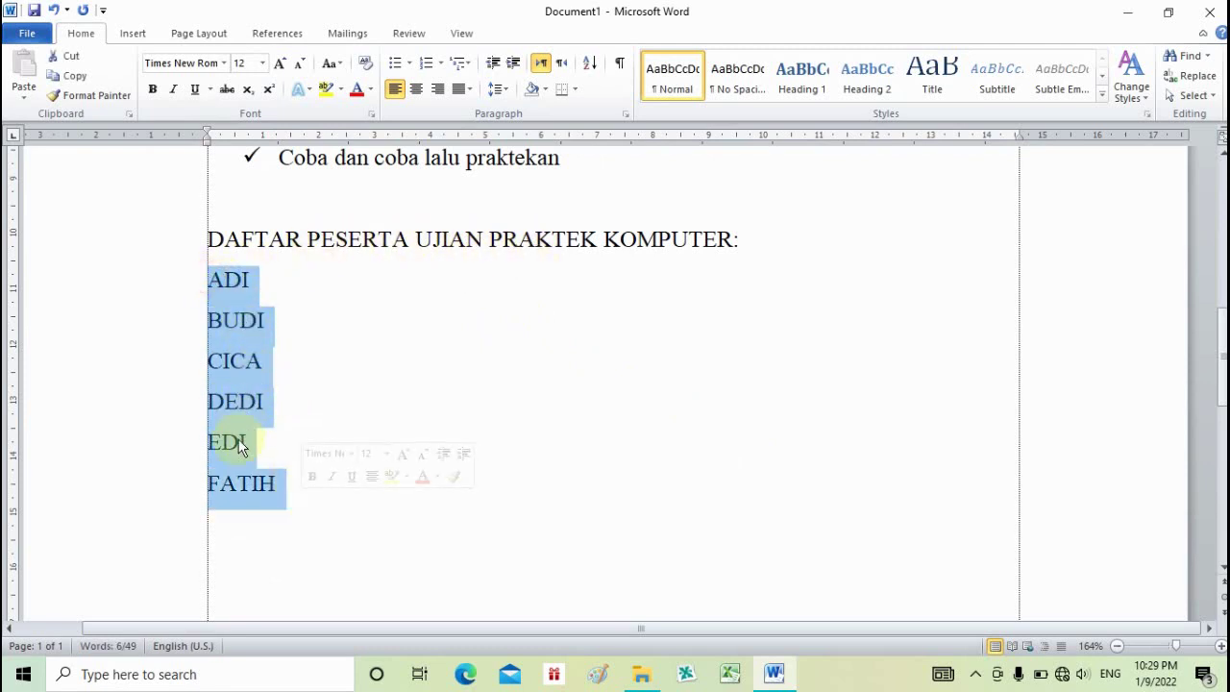
pyautogui.click(240, 281)
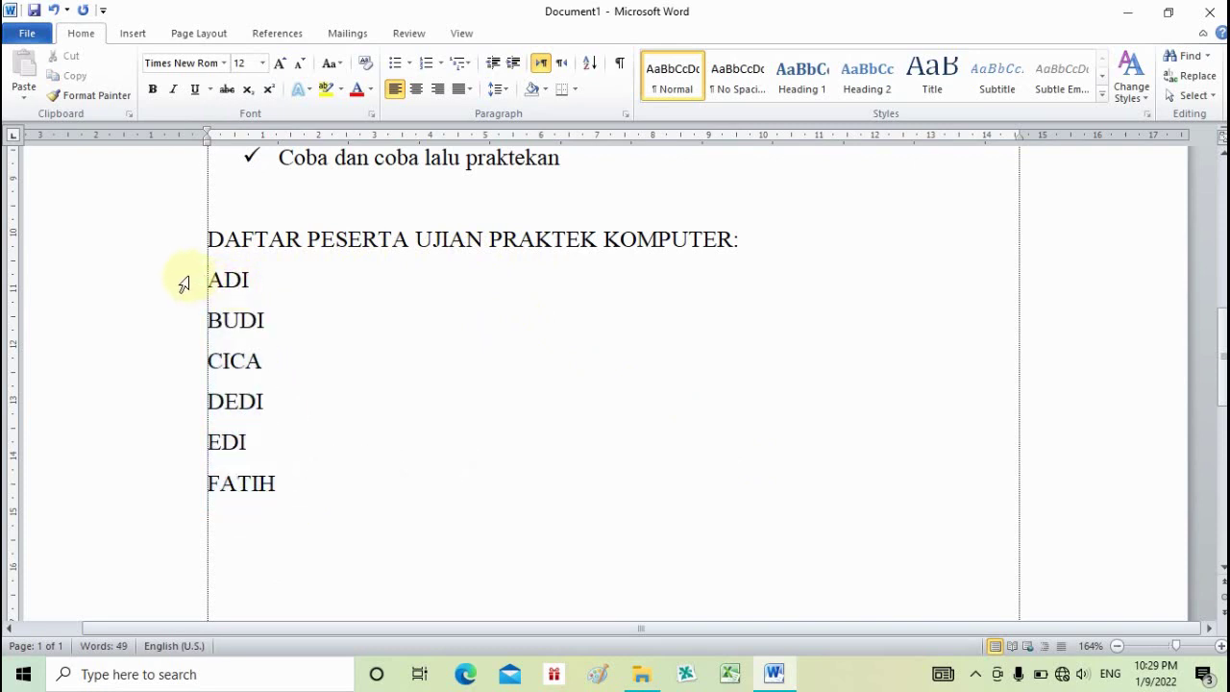
pyautogui.moveTo(184, 282); pyautogui.dragTo(232, 507)
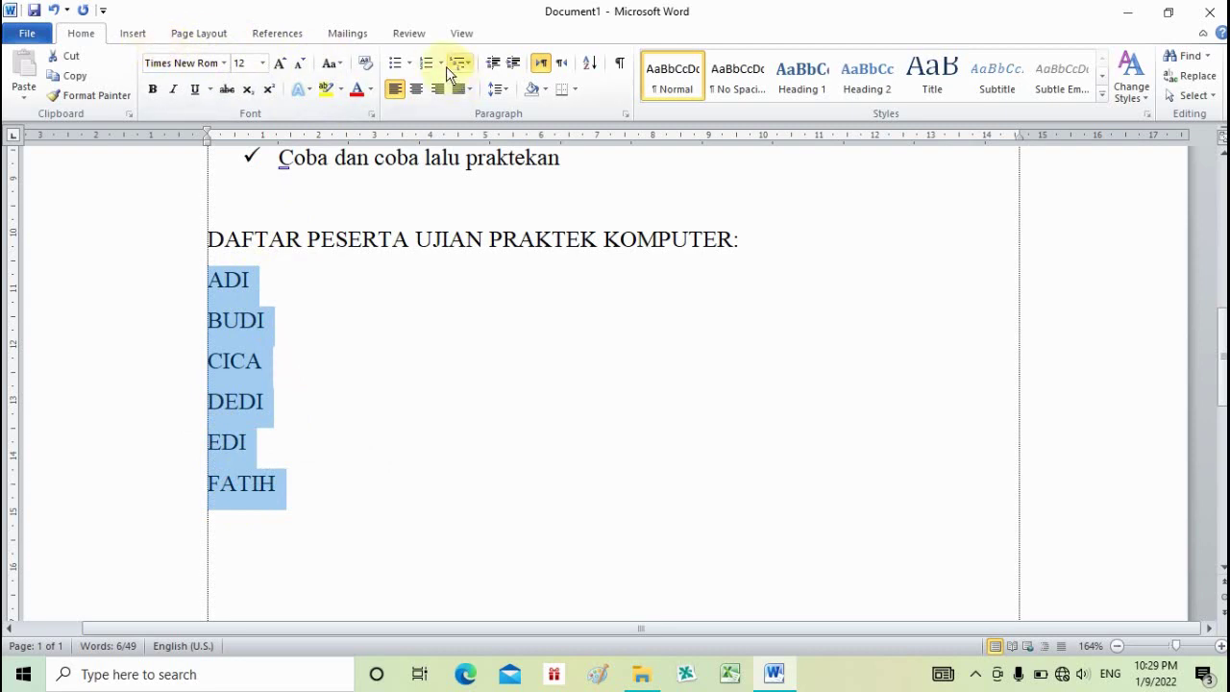
pyautogui.scroll(1, 417, 157)
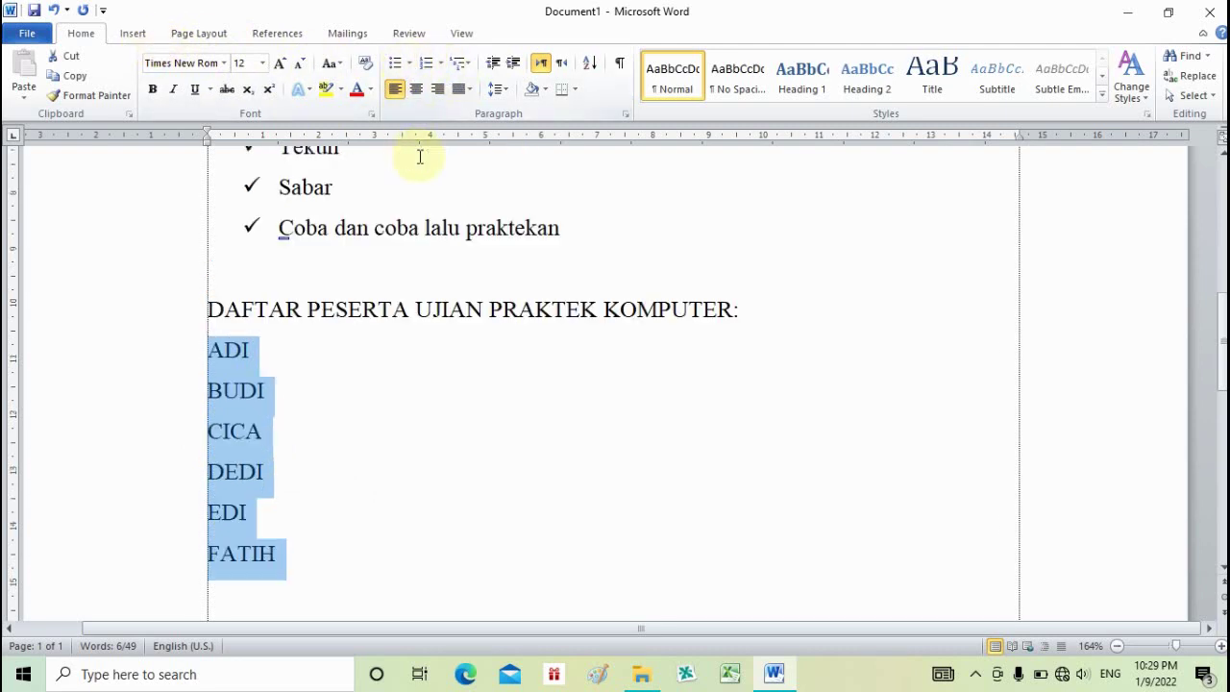
pyautogui.click(439, 63)
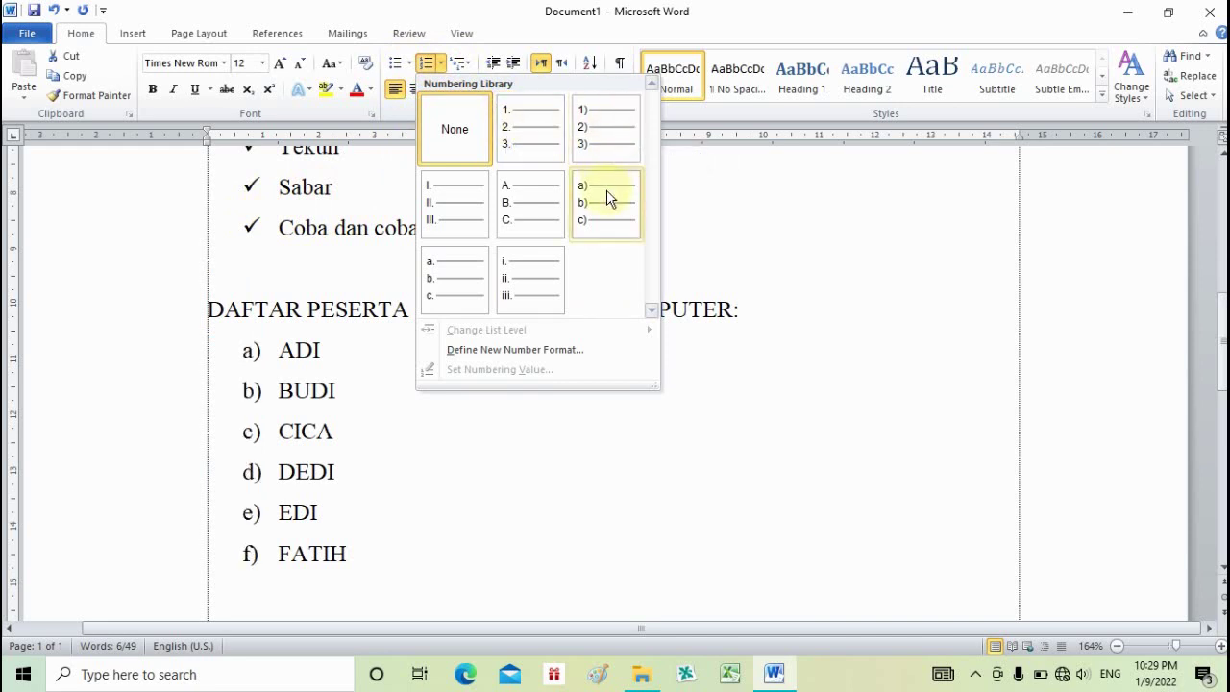
pyautogui.click(519, 135)
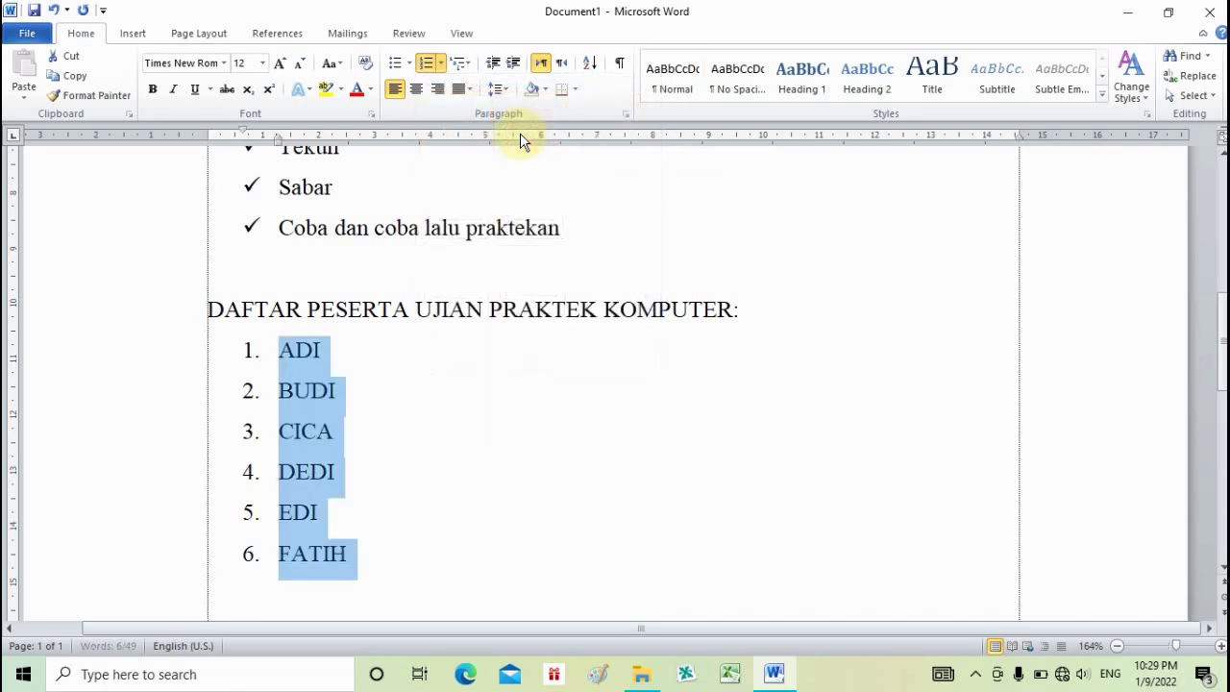
pyautogui.scroll(3, 413, 336)
pyautogui.scroll(-4, 415, 341)
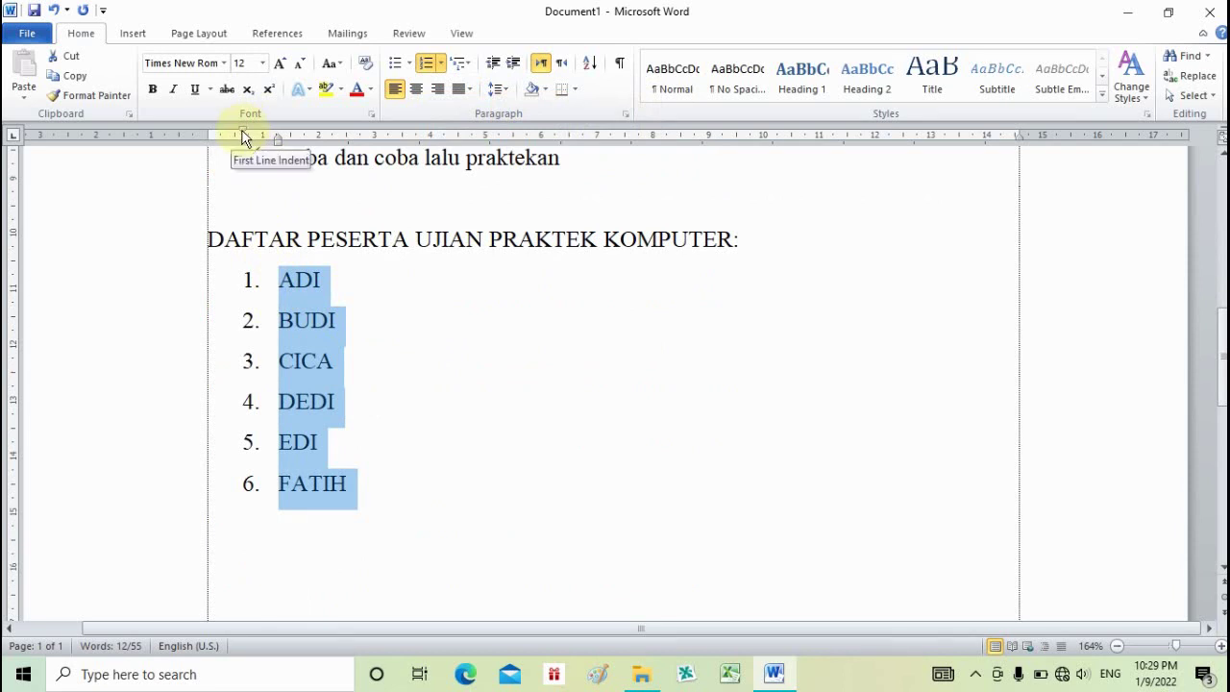
# Drag the ruler's first-line indent so the numbered list and checklist sit flush left
pyautogui.moveTo(243, 138)
pyautogui.mouseDown()
pyautogui.moveTo(211, 138)
pyautogui.moveTo(275, 135)
pyautogui.moveTo(234, 136)
pyautogui.mouseUp()
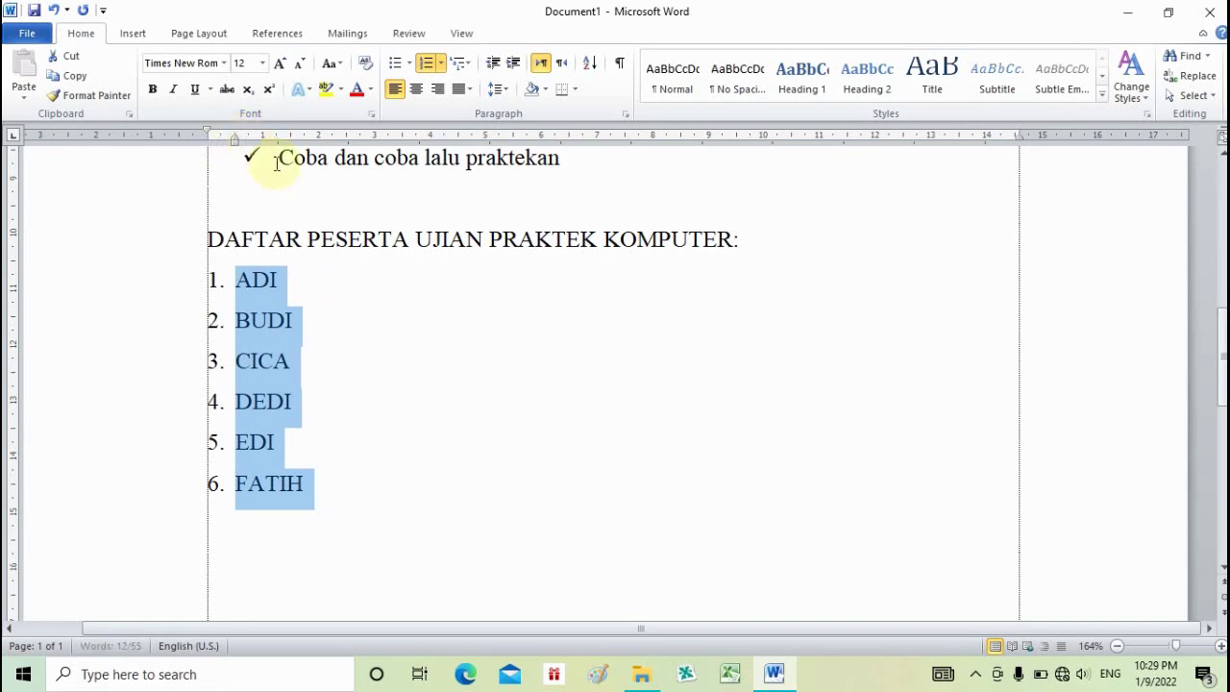
pyautogui.scroll(3, 382, 314)
pyautogui.click(249, 275)
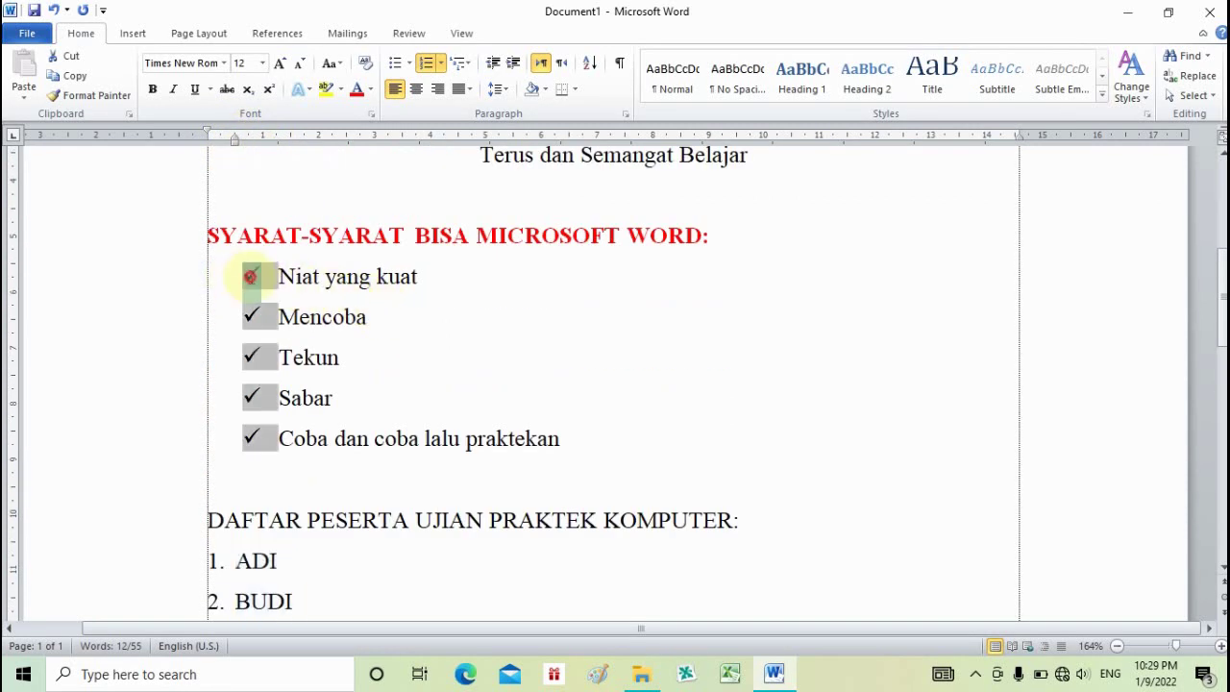
pyautogui.moveTo(180, 276); pyautogui.dragTo(288, 440)
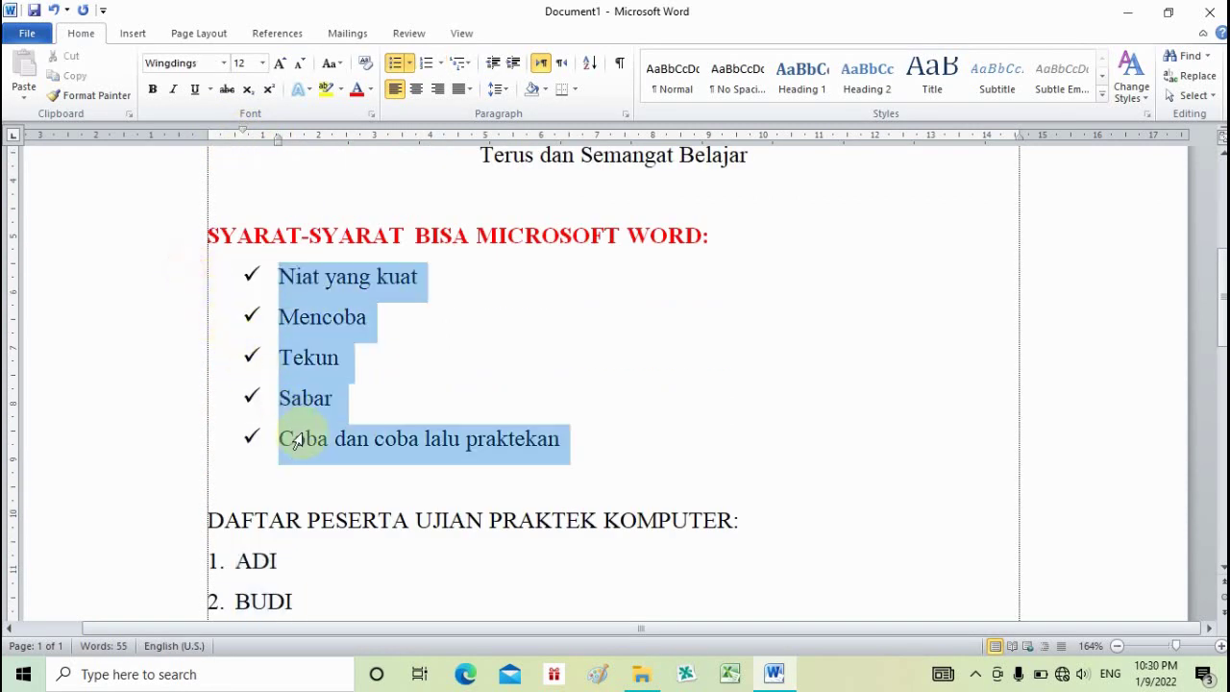
pyautogui.moveTo(242, 131)
pyautogui.mouseDown()
pyautogui.moveTo(209, 139)
pyautogui.moveTo(263, 136)
pyautogui.moveTo(237, 139)
pyautogui.mouseUp()
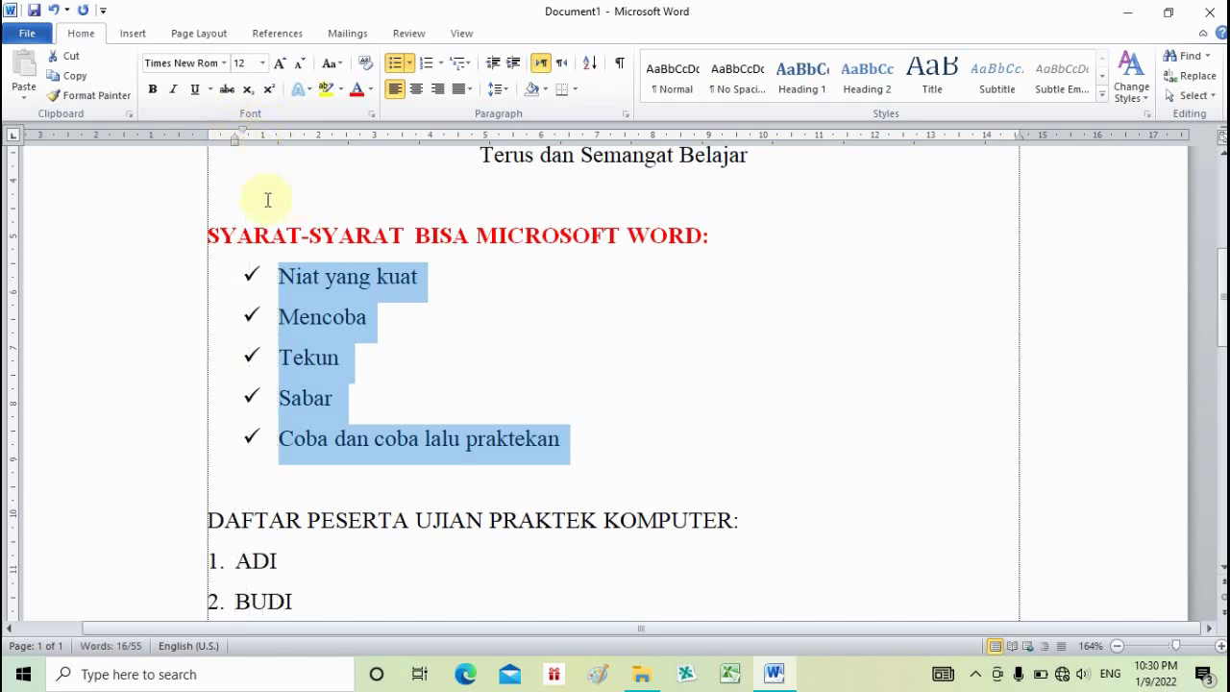
pyautogui.click(279, 275)
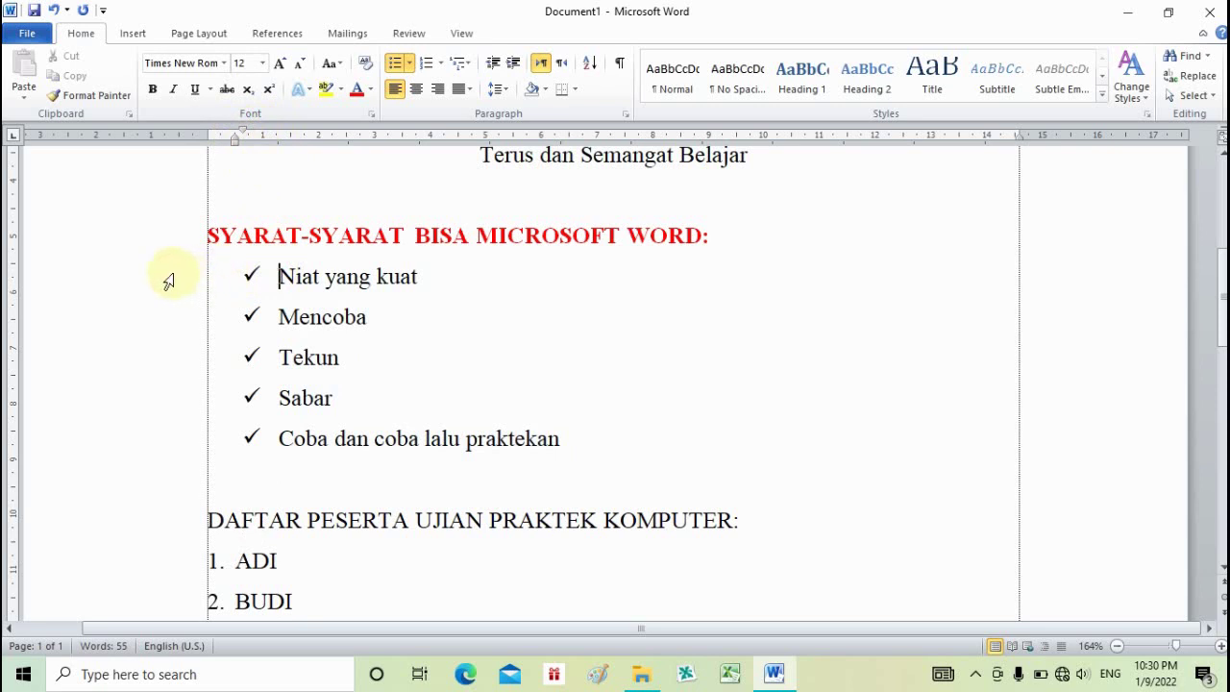
pyautogui.moveTo(167, 277); pyautogui.dragTo(271, 438)
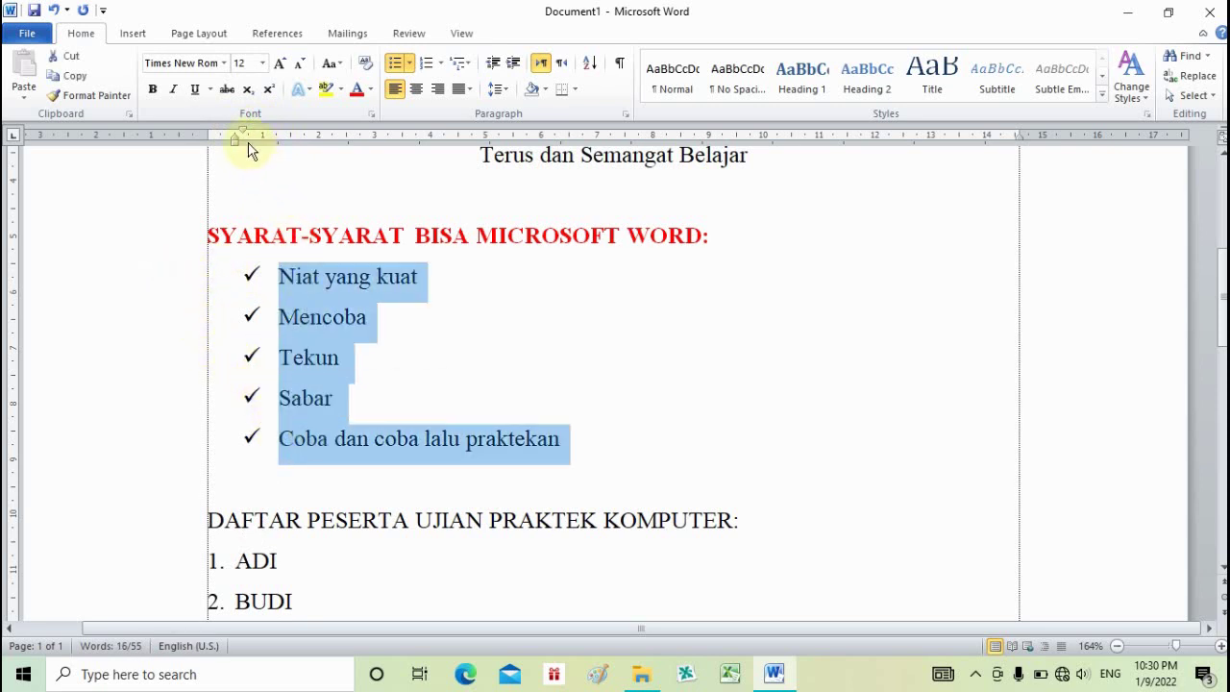
pyautogui.moveTo(242, 136); pyautogui.dragTo(204, 137)
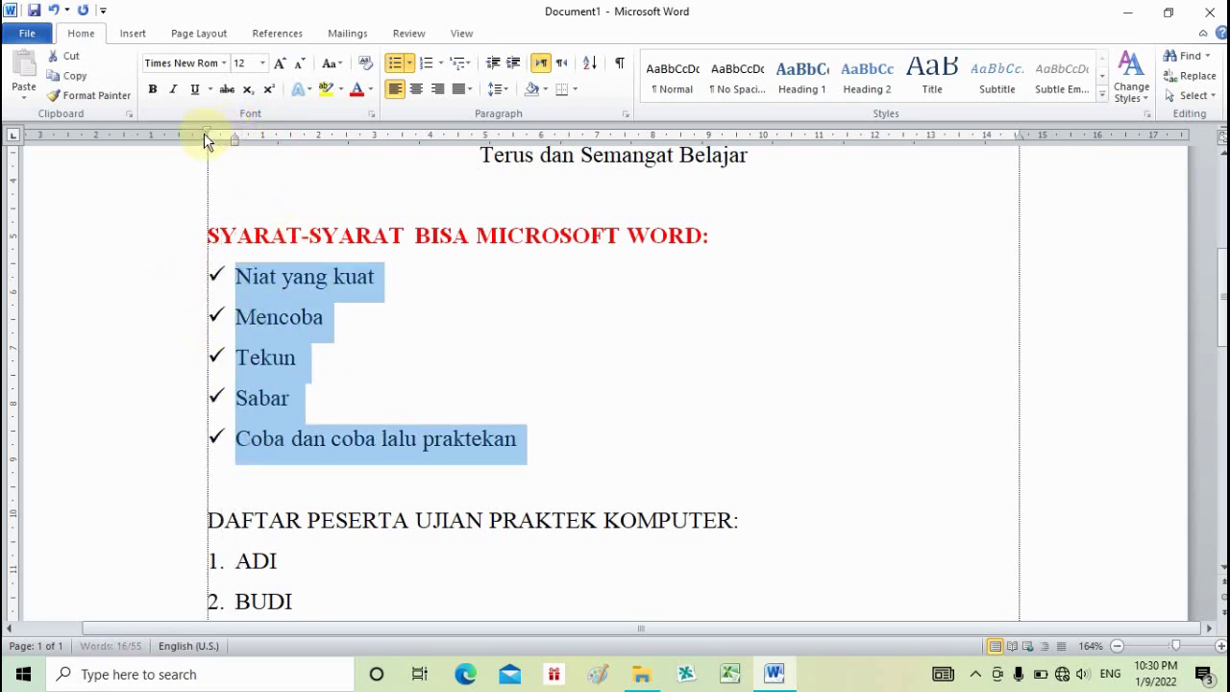
pyautogui.scroll(-3, 342, 389)
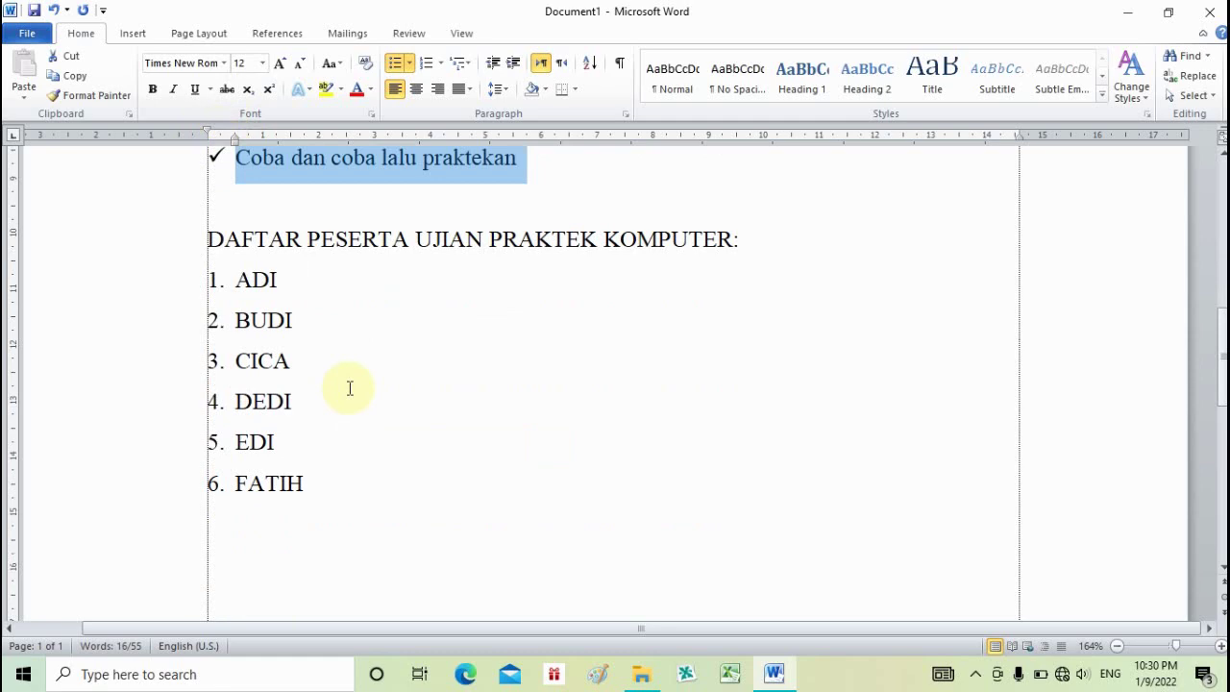
# Add an extra left-aligned blank line above the DAFTAR PESERTA UJIAN PRAKTEK KOMPUTER heading
pyautogui.keyDown('ctrl'); pyautogui.scroll(-2, 368, 386); pyautogui.keyUp('ctrl')
pyautogui.scroll(2, 485, 420)
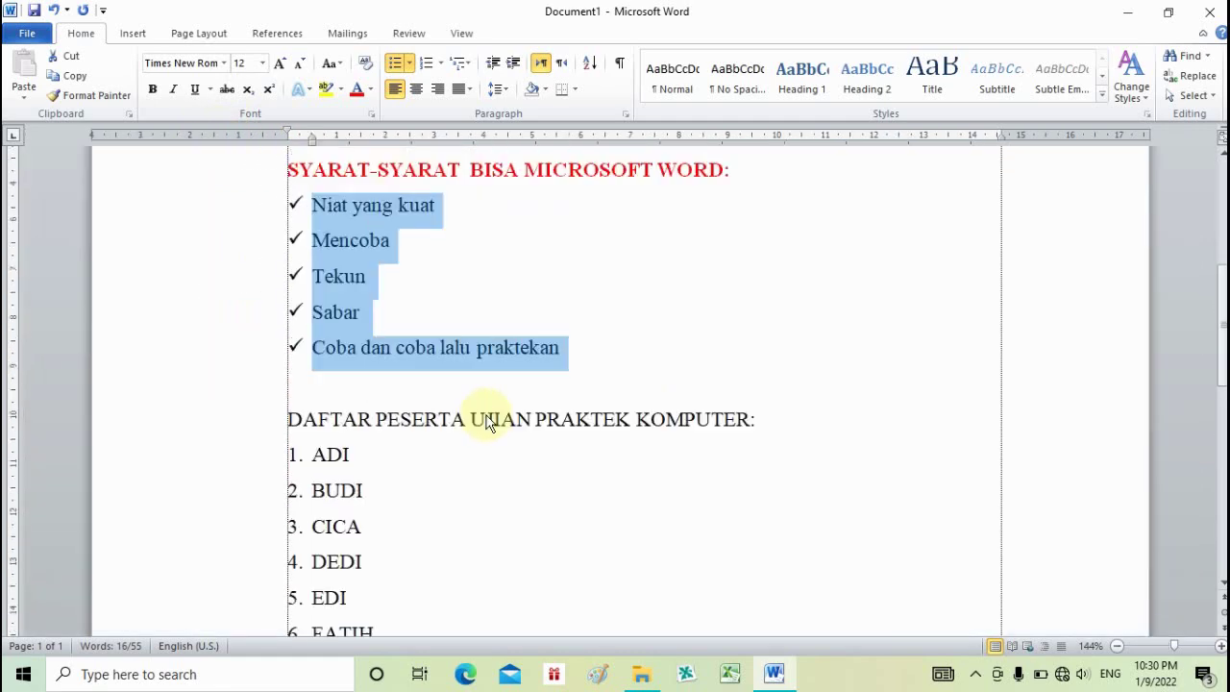
pyautogui.scroll(4, 488, 420)
pyautogui.scroll(-6, 493, 412)
pyautogui.scroll(3, 507, 423)
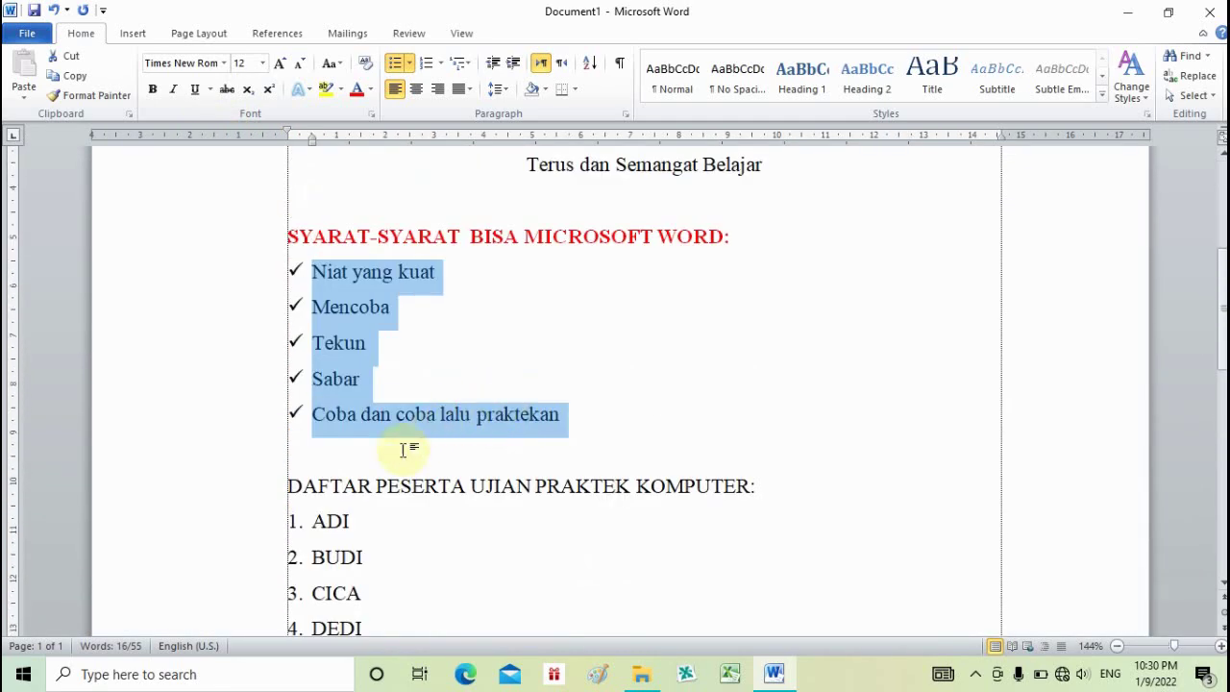
pyautogui.click(404, 450)
pyautogui.scroll(3, 406, 423)
pyautogui.click(410, 464)
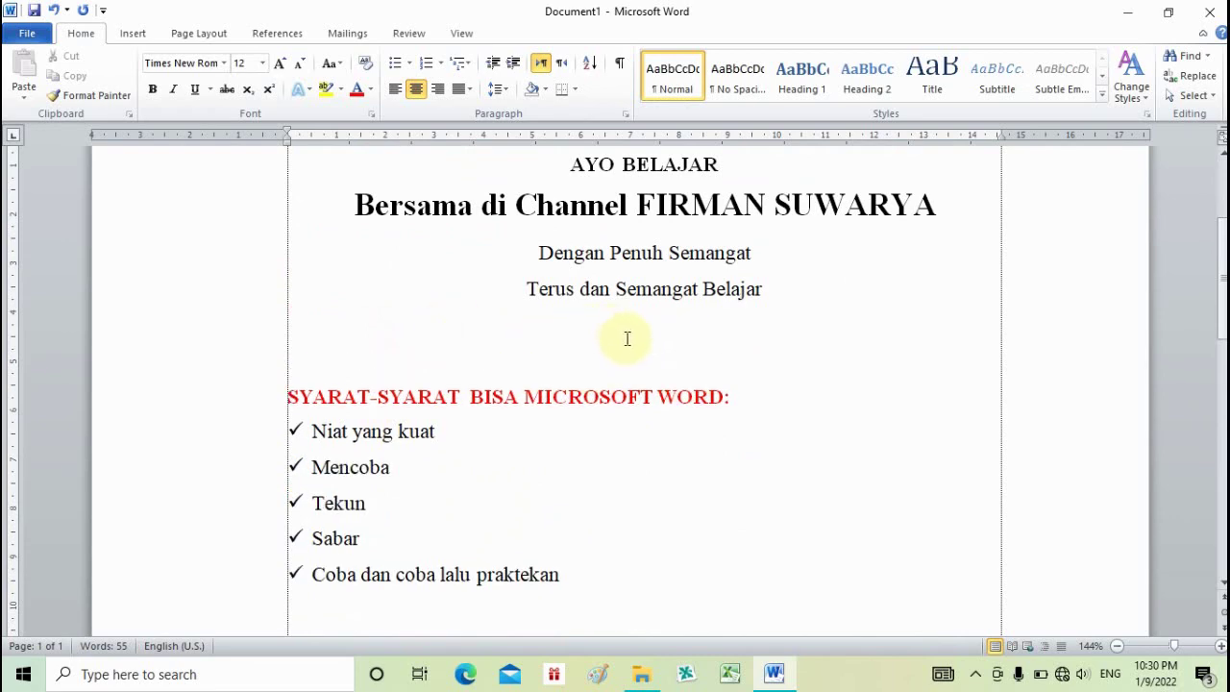
pyautogui.scroll(-3, 541, 392)
pyautogui.click(383, 300)
pyautogui.hotkey('ctrl', 'l')
pyautogui.press('Return')
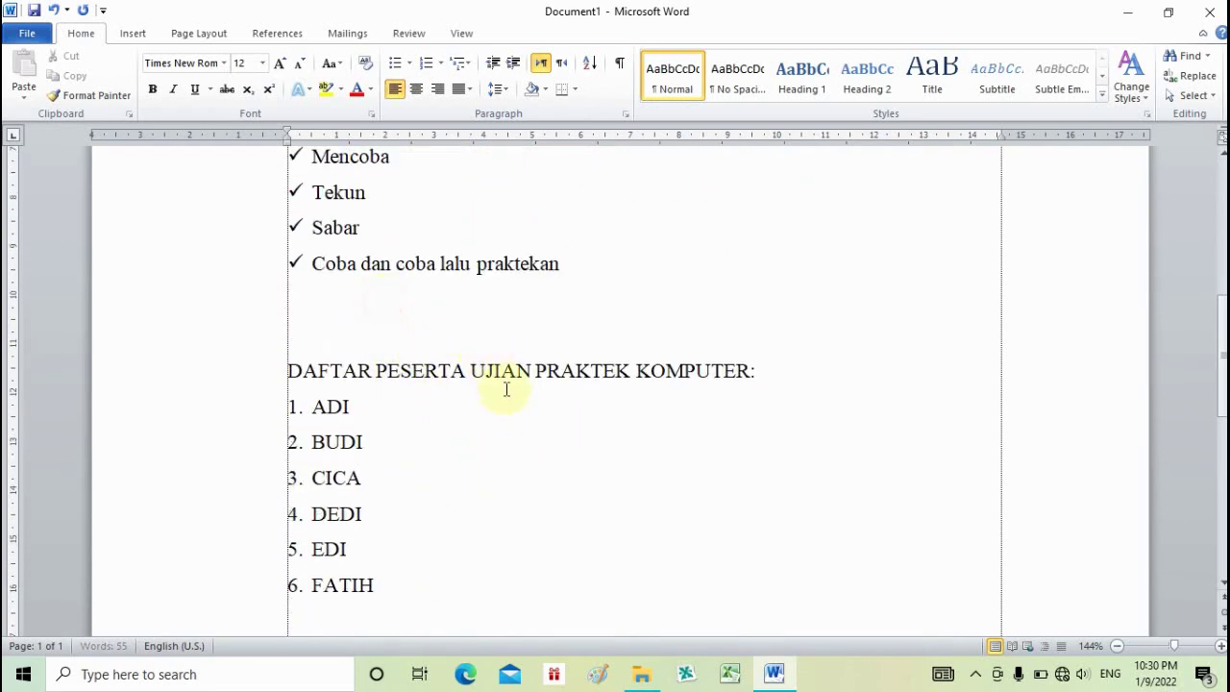
pyautogui.scroll(-5, 506, 394)
pyautogui.scroll(4, 502, 396)
pyautogui.scroll(7, 503, 396)
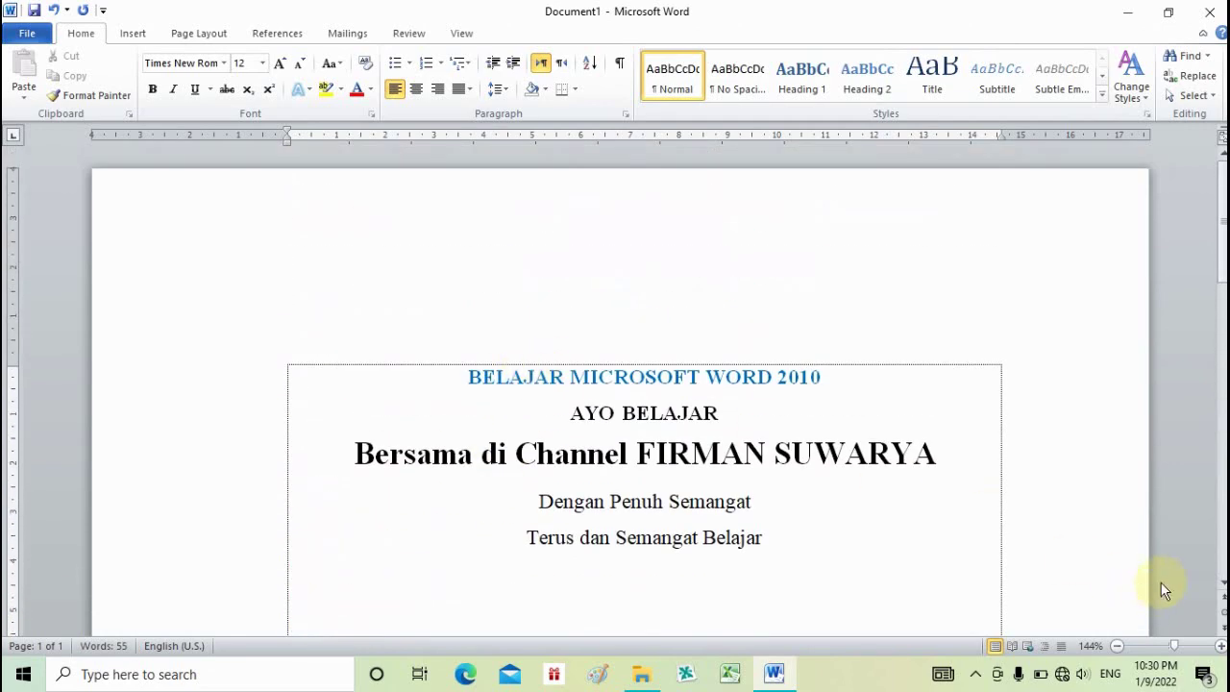
# Zoom the page view out and then back in with the status-bar slider
pyautogui.click(1163, 646)
pyautogui.scroll(-4, 1025, 547)
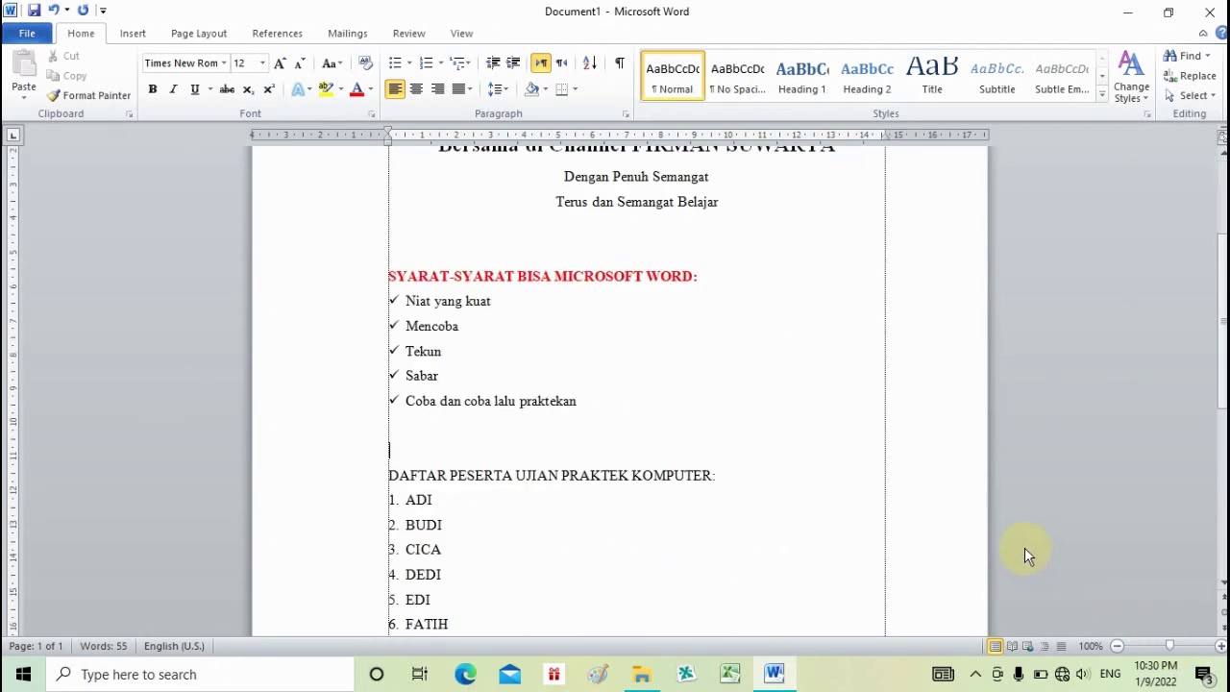
pyautogui.scroll(-3, 1024, 547)
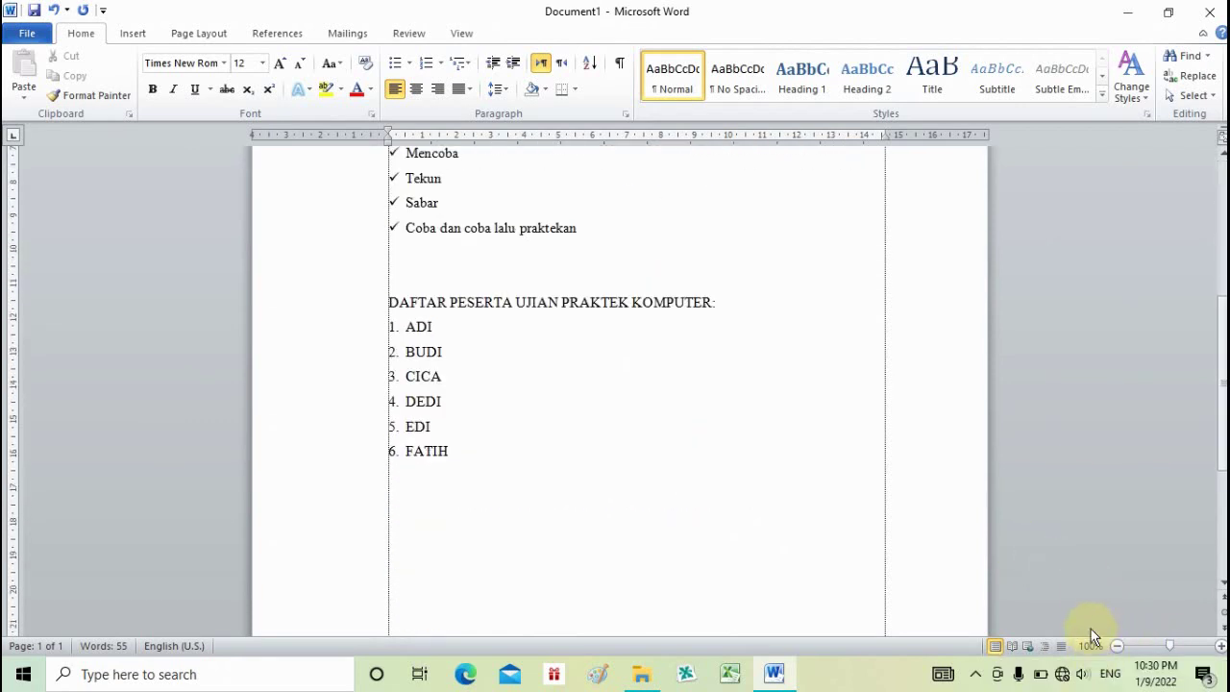
pyautogui.click(1173, 646)
pyautogui.click(1175, 650)
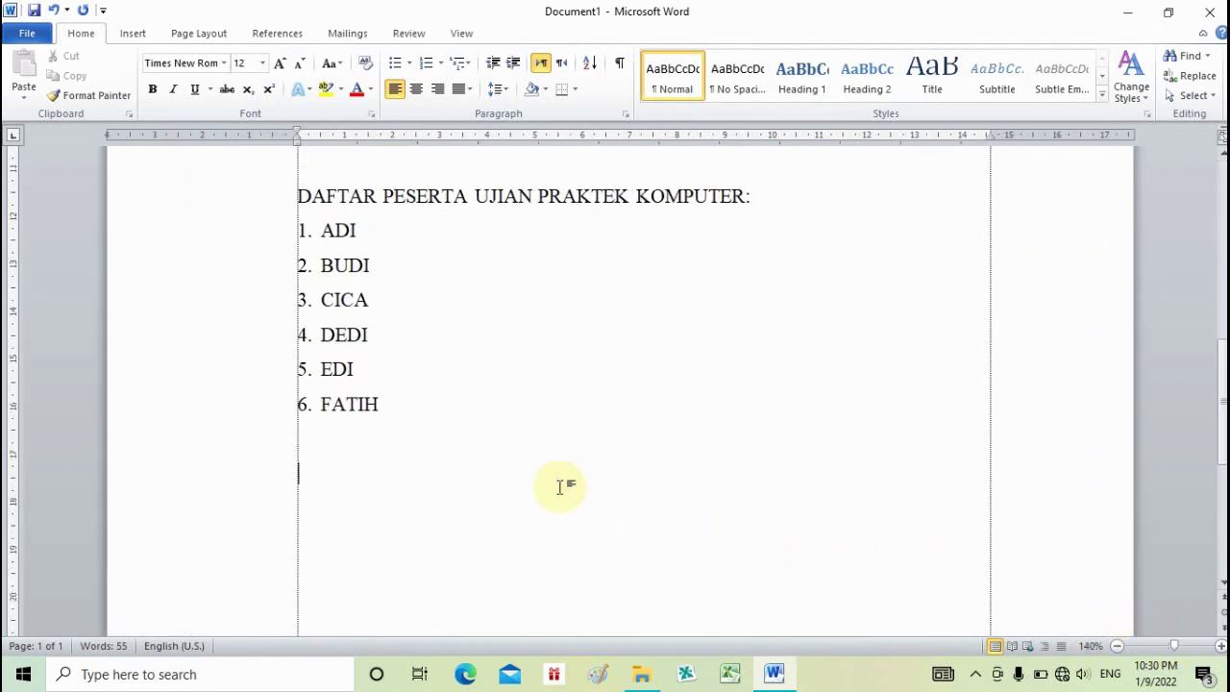
pyautogui.scroll(-3, 560, 487)
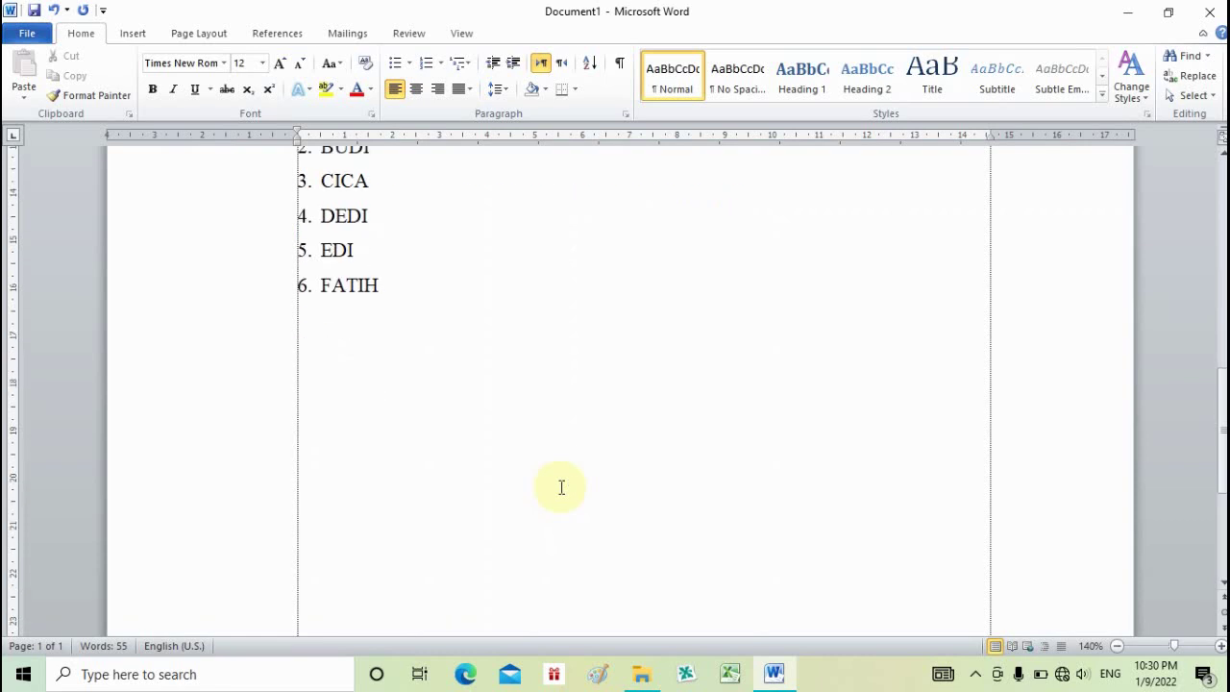
# Type a centred SURAT IJIN title below the list, followed by a left-aligned empty line
pyautogui.scroll(-9, 561, 487)
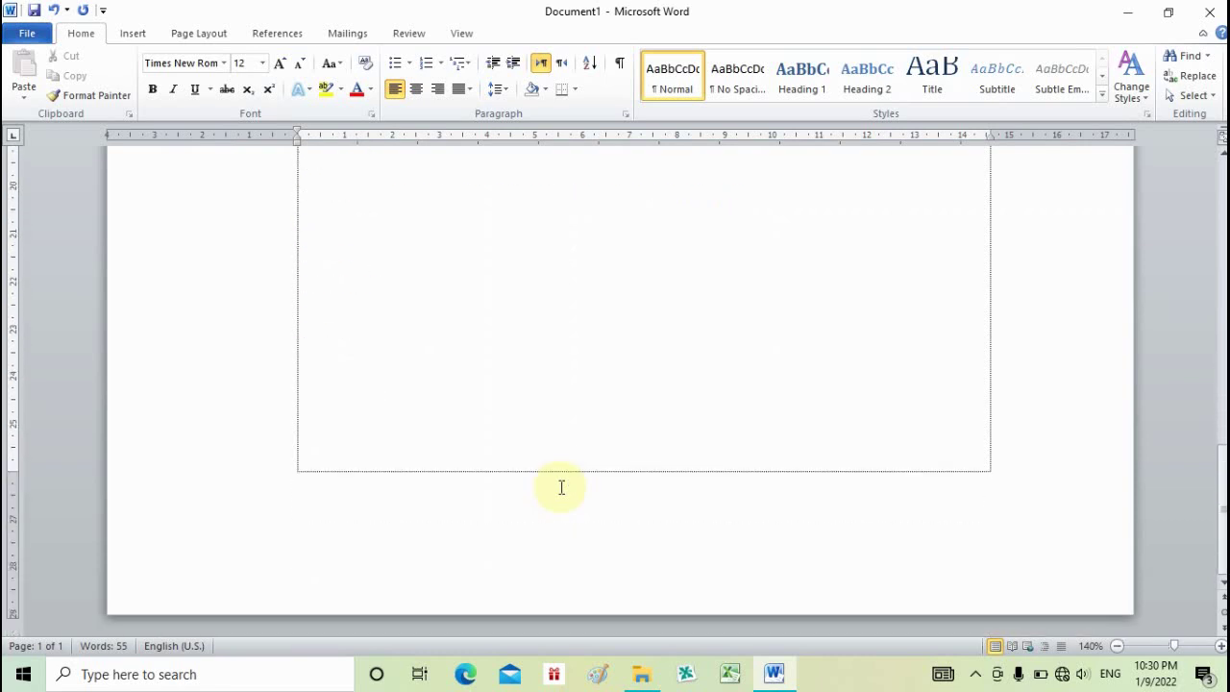
pyautogui.scroll(8, 561, 487)
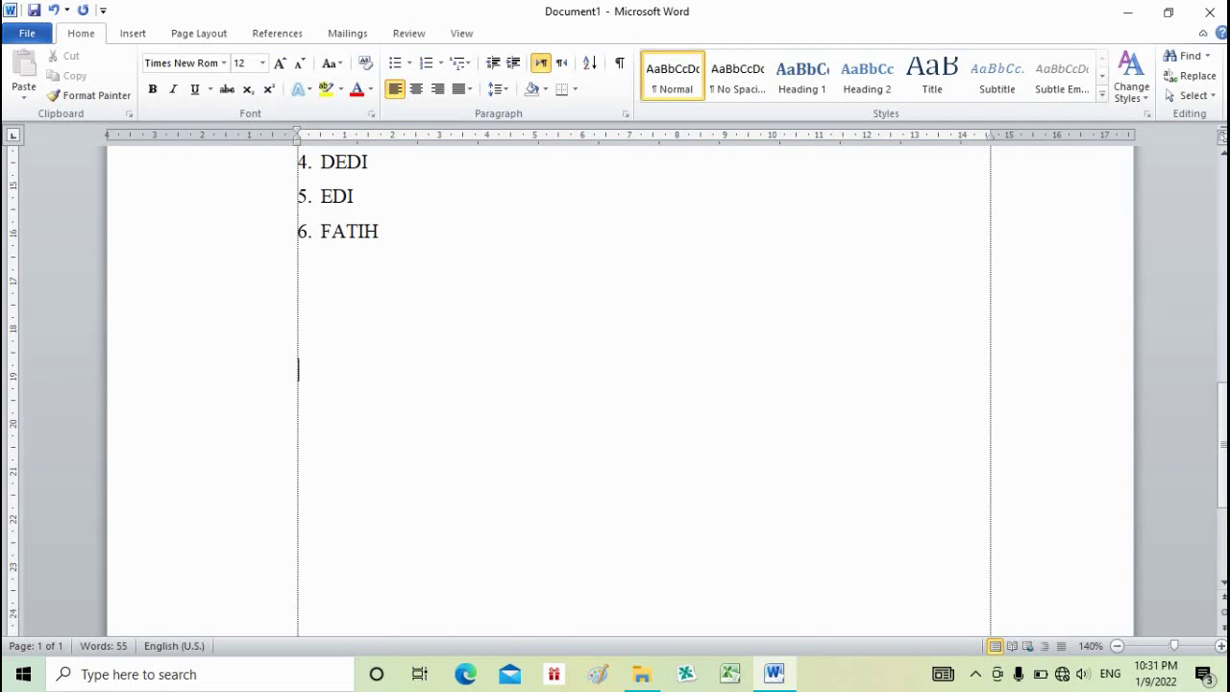
pyautogui.hotkey('ctrl', 'e')
pyautogui.write('SUARAT')
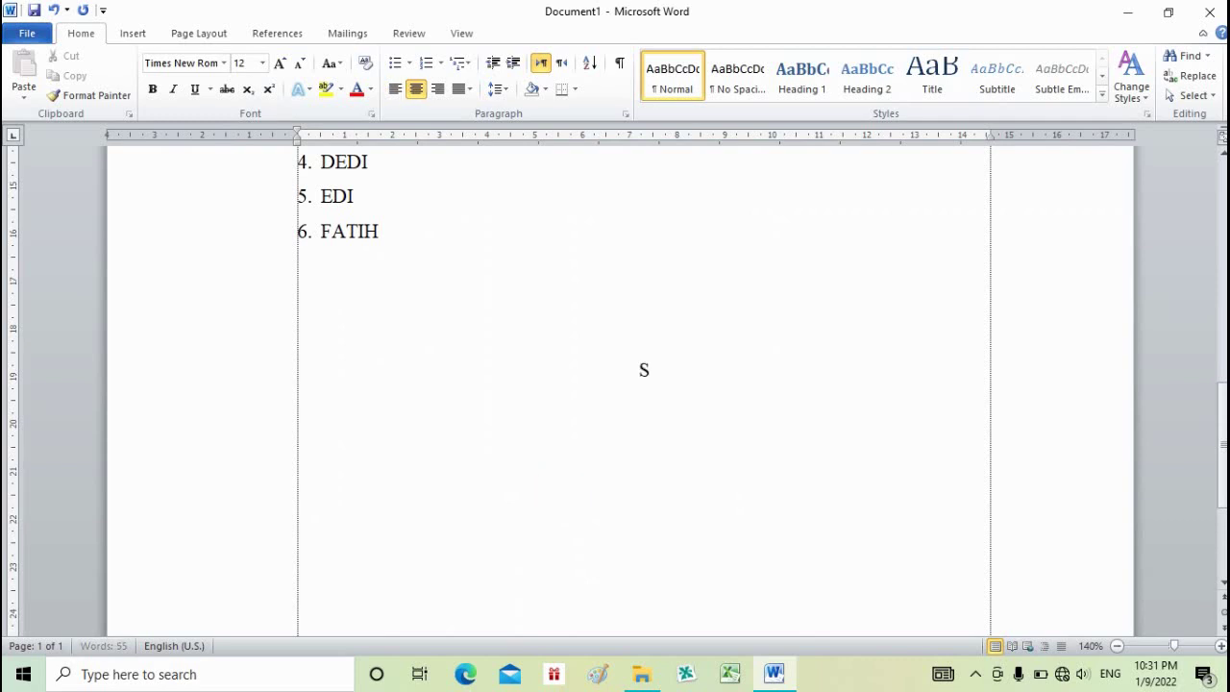
pyautogui.press('BackSpace')
pyautogui.press('BackSpace')
pyautogui.press('BackSpace')
pyautogui.press('BackSpace')
pyautogui.press('BackSpace')
pyautogui.write('RAT IJIN')
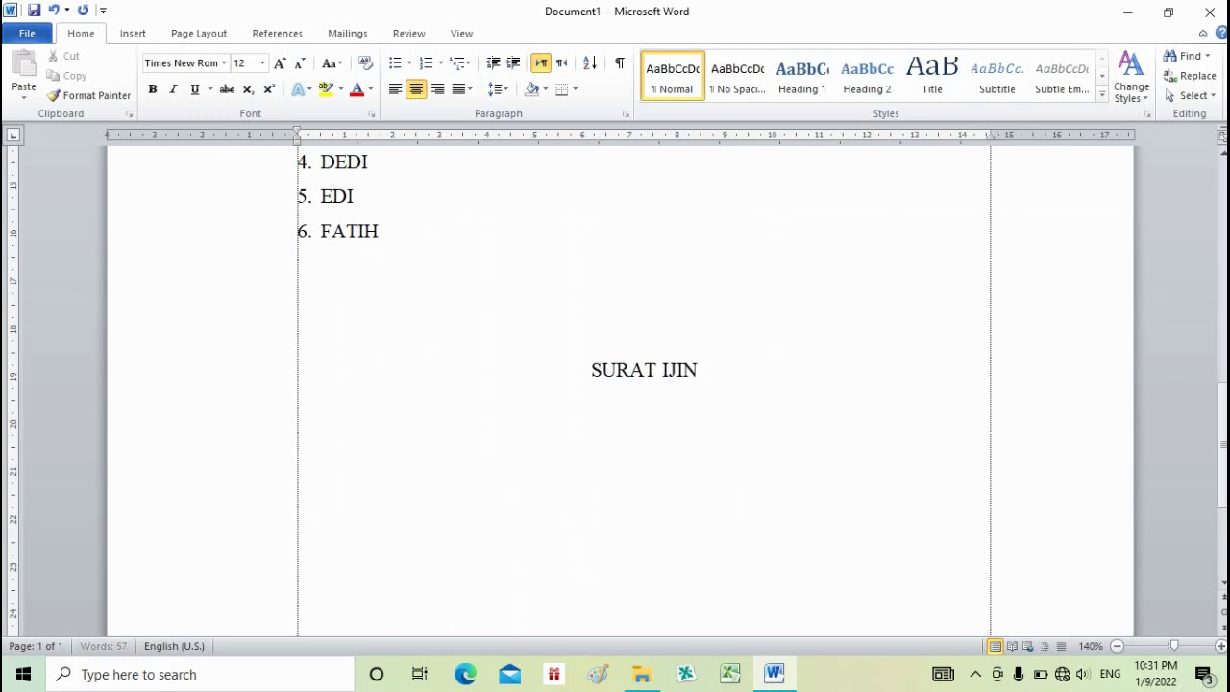
pyautogui.press('Return')
pyautogui.press('Return')
pyautogui.hotkey('ctrl', 'l')
# Type 'Bahwa yang bertanda tangan dibawah ini adalah:' and a Saya line with the writer's name
pyautogui.write('bahwa yang bert')
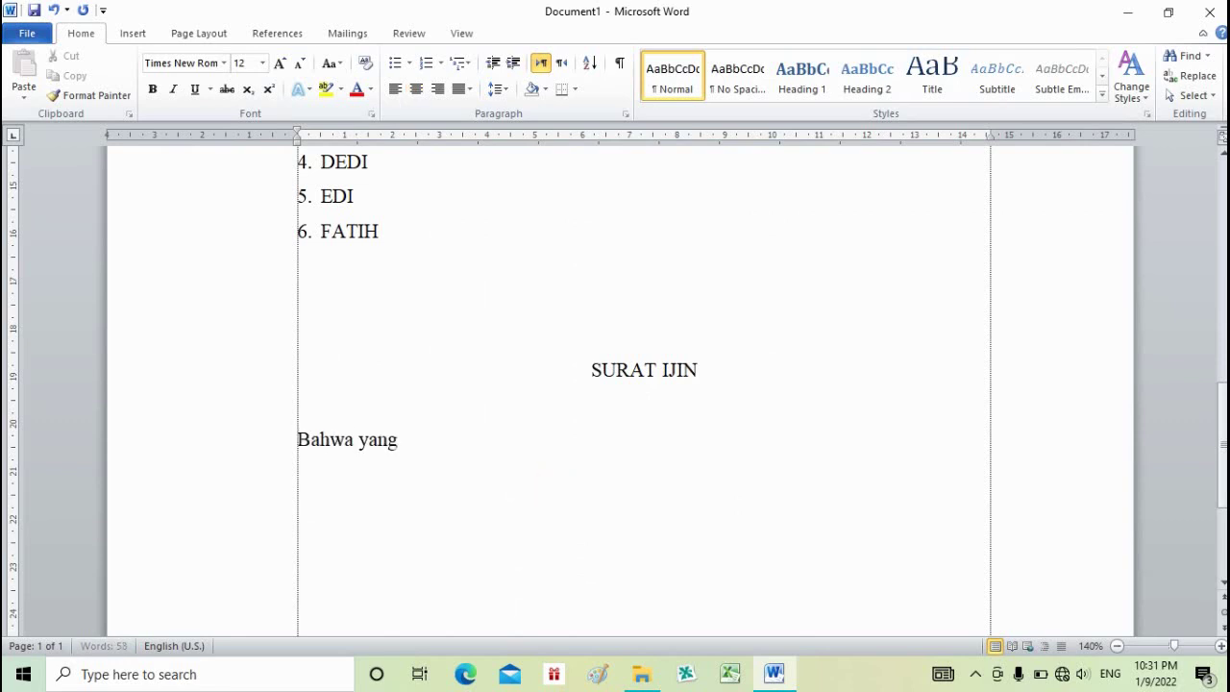
pyautogui.write('anda tan')
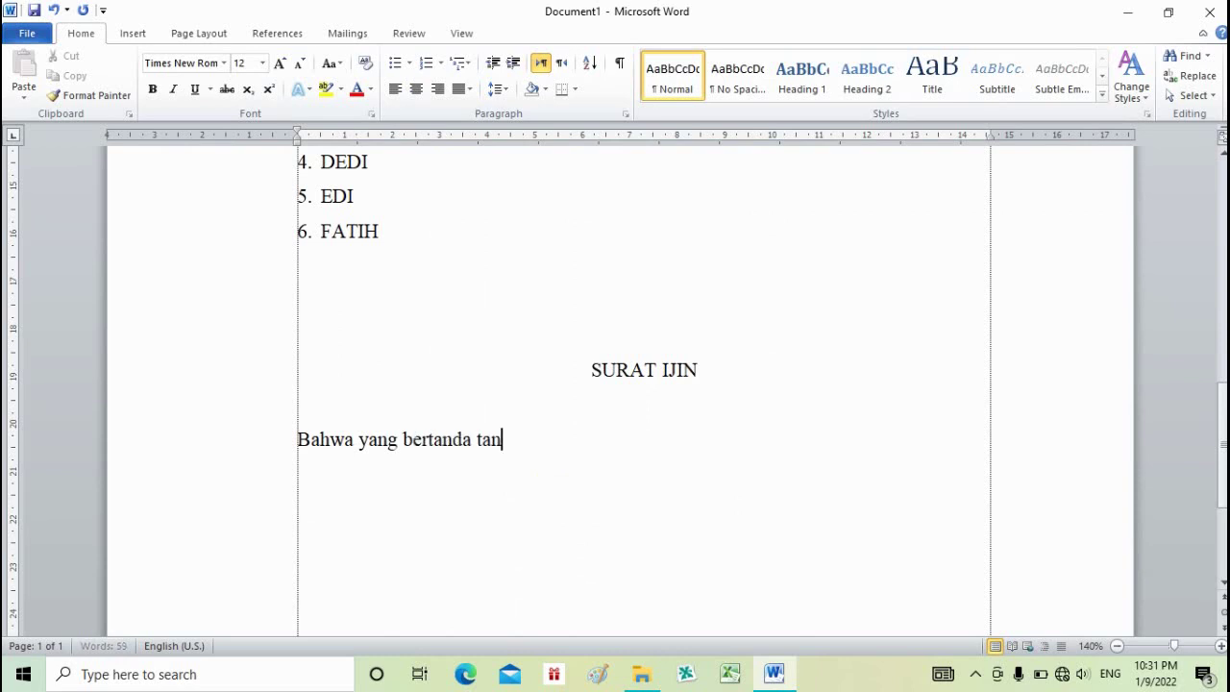
pyautogui.write('gan dibawah ini')
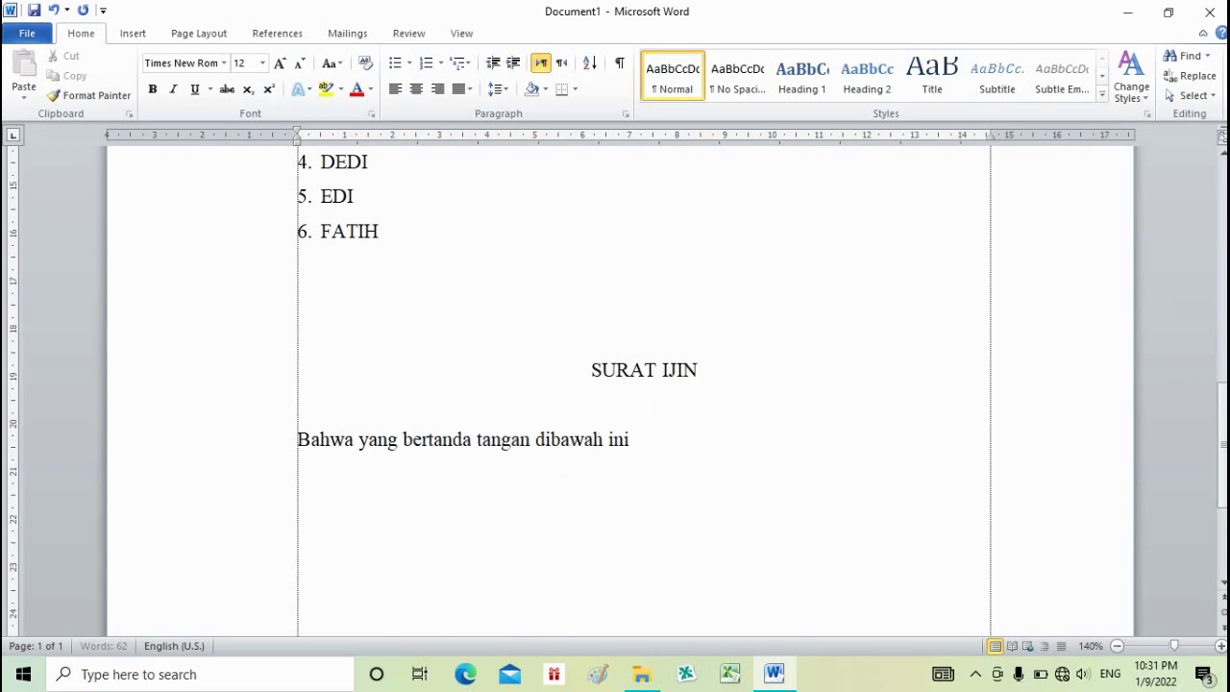
pyautogui.write(' adalah:')
pyautogui.press('Return')
pyautogui.write('saya ')
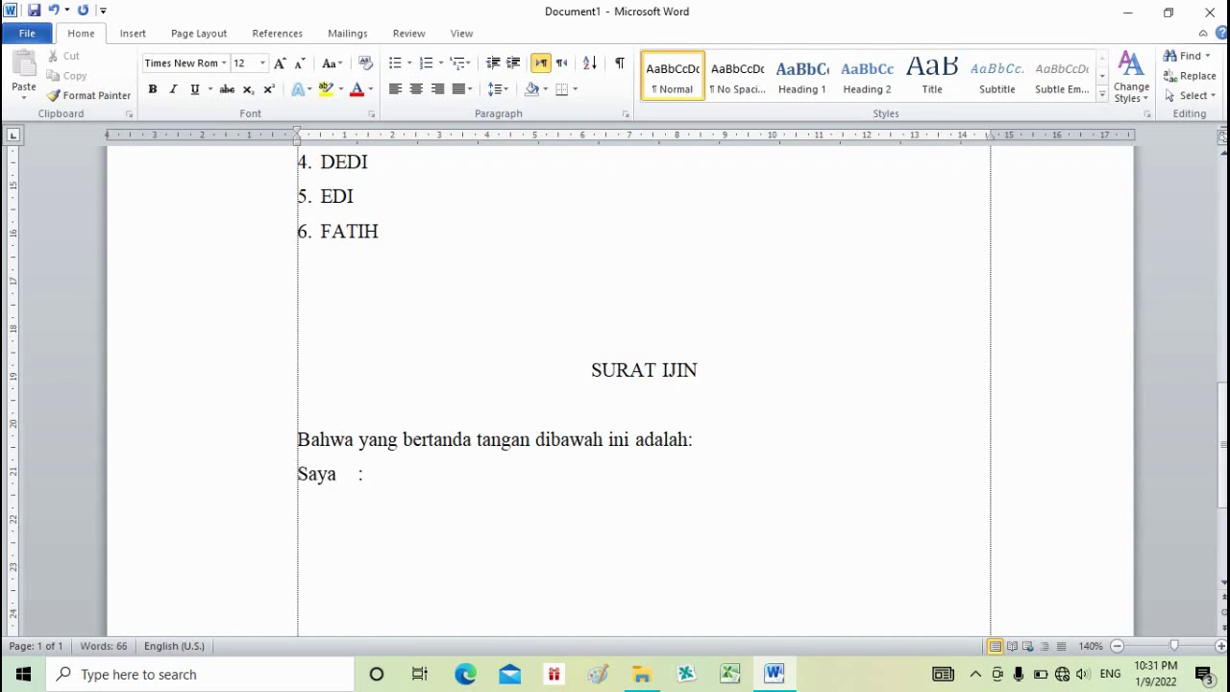
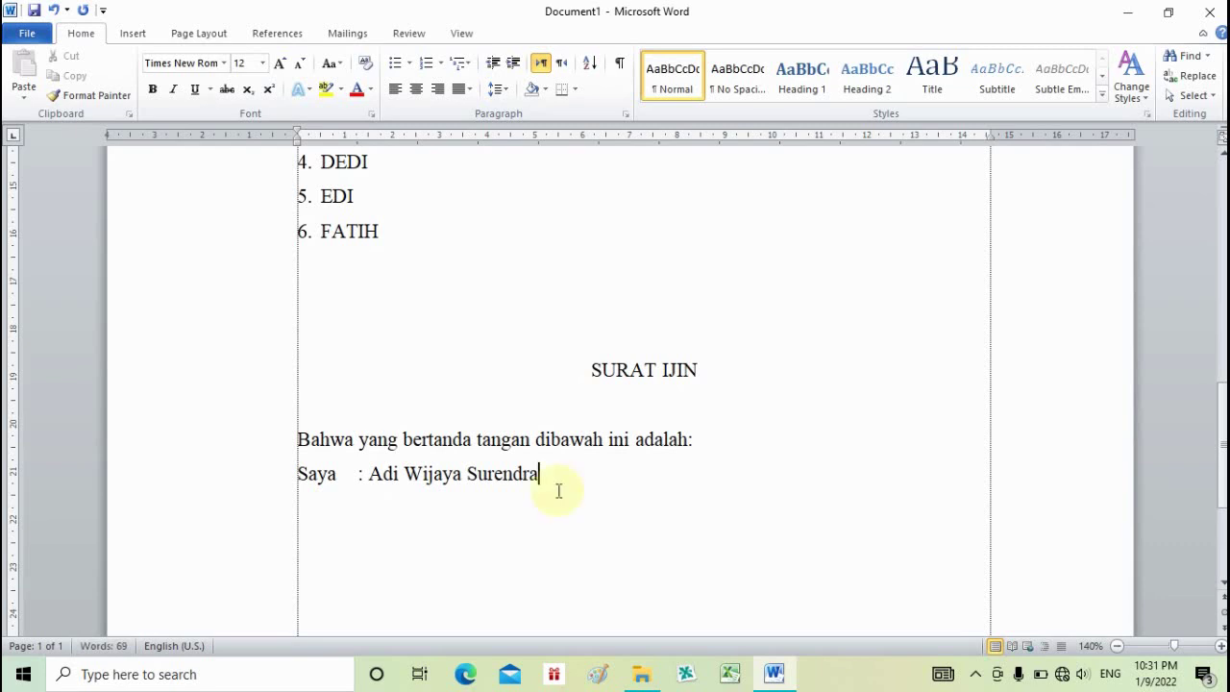
pyautogui.click(371, 473)
pyautogui.moveTo(371, 473); pyautogui.dragTo(526, 481)
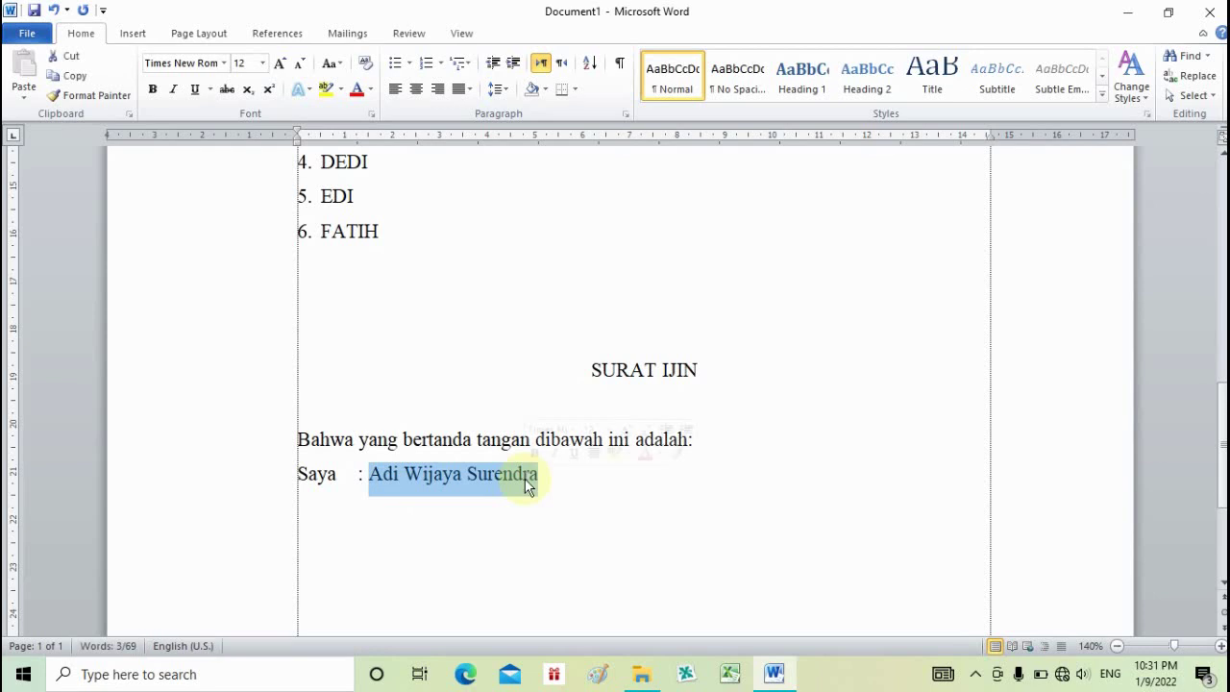
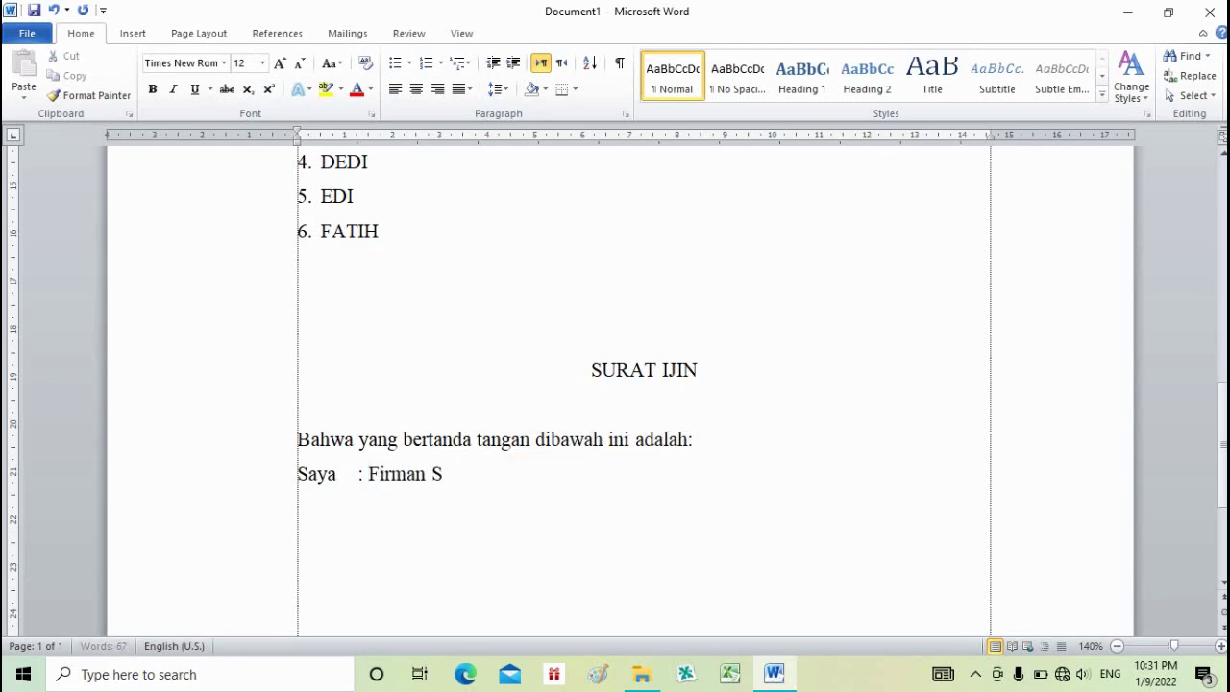
pyautogui.press('Return')
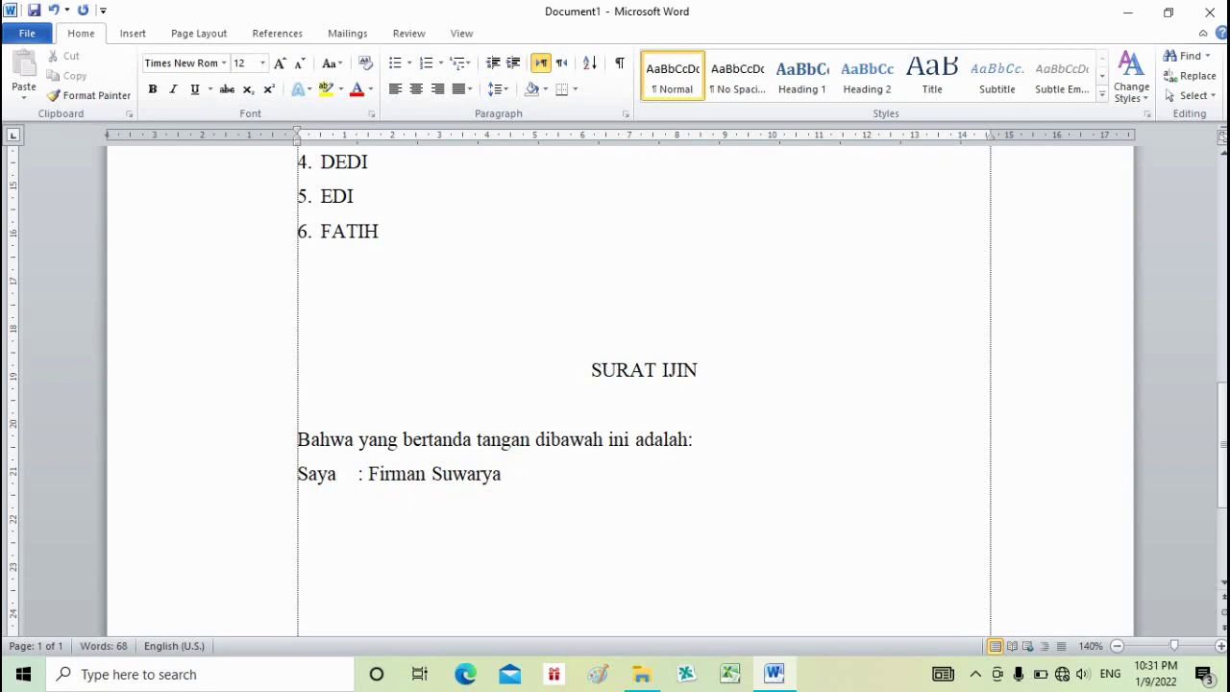
# Add a tab-aligned Kelas line reading ': 9 (Sembilan) J' below the Saya line
pyautogui.write('kelas')
pyautogui.press('Tab')
pyautogui.write(': 9 ()')
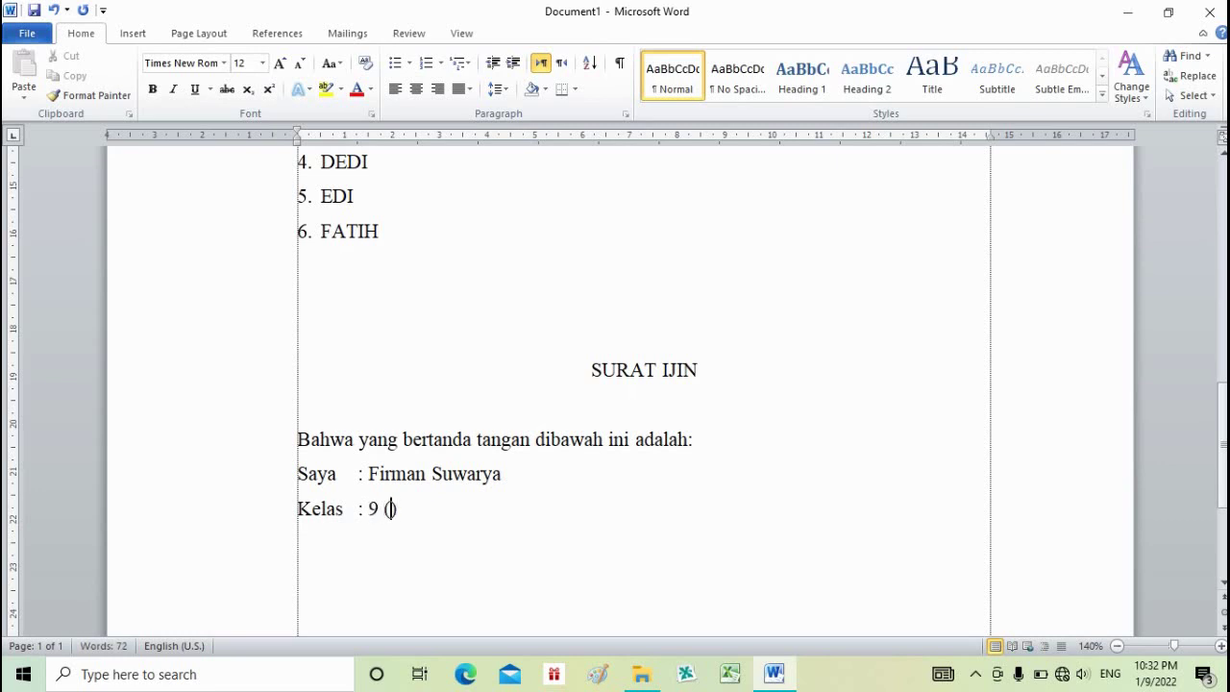
pyautogui.write('Semnilan')
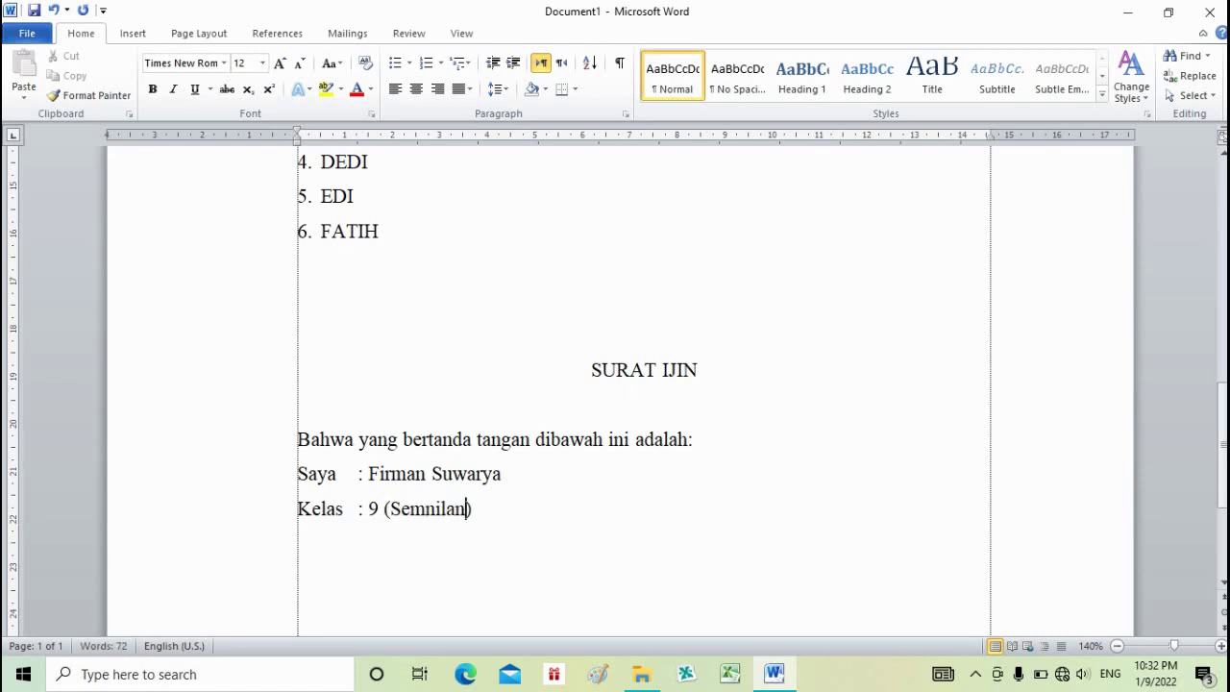
pyautogui.press('BackSpace')
pyautogui.press('BackSpace')
pyautogui.press('BackSpace')
pyautogui.press('BackSpace')
pyautogui.press('BackSpace')
pyautogui.write('bilan')
pyautogui.press('End')
pyautogui.write('J')
pyautogui.press('Return')
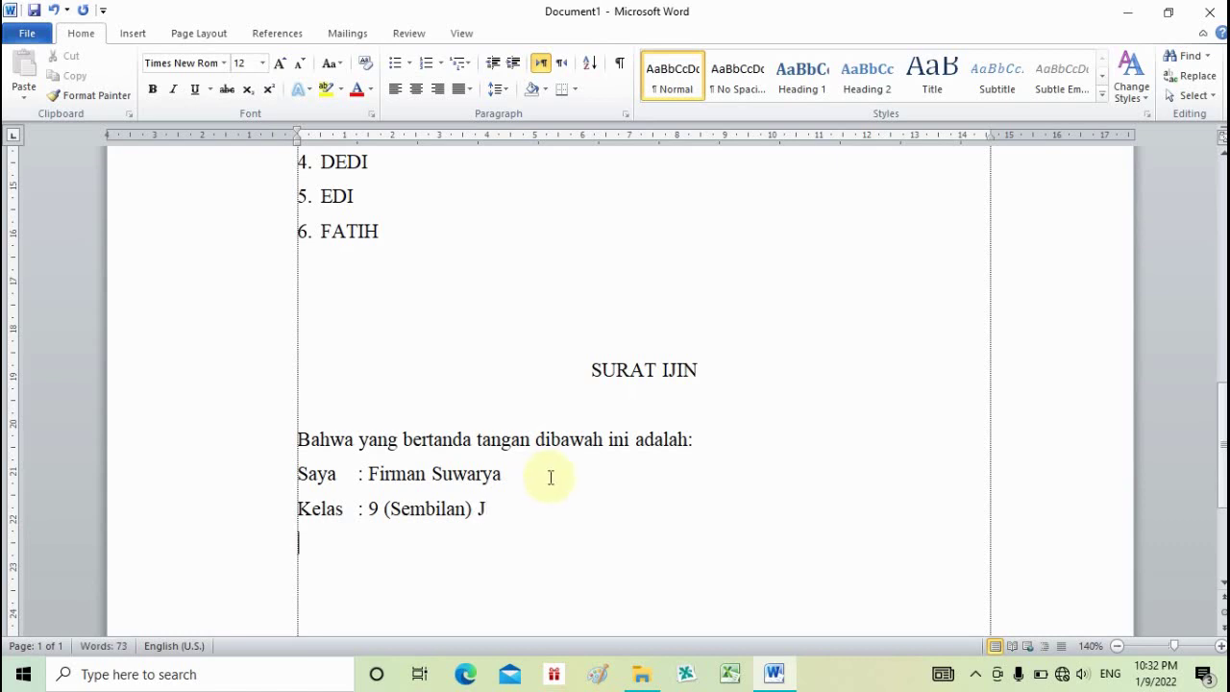
# Select the Saya and Kelas lines and drag the ruler's left indent marker rightward
pyautogui.scroll(-2, 549, 474)
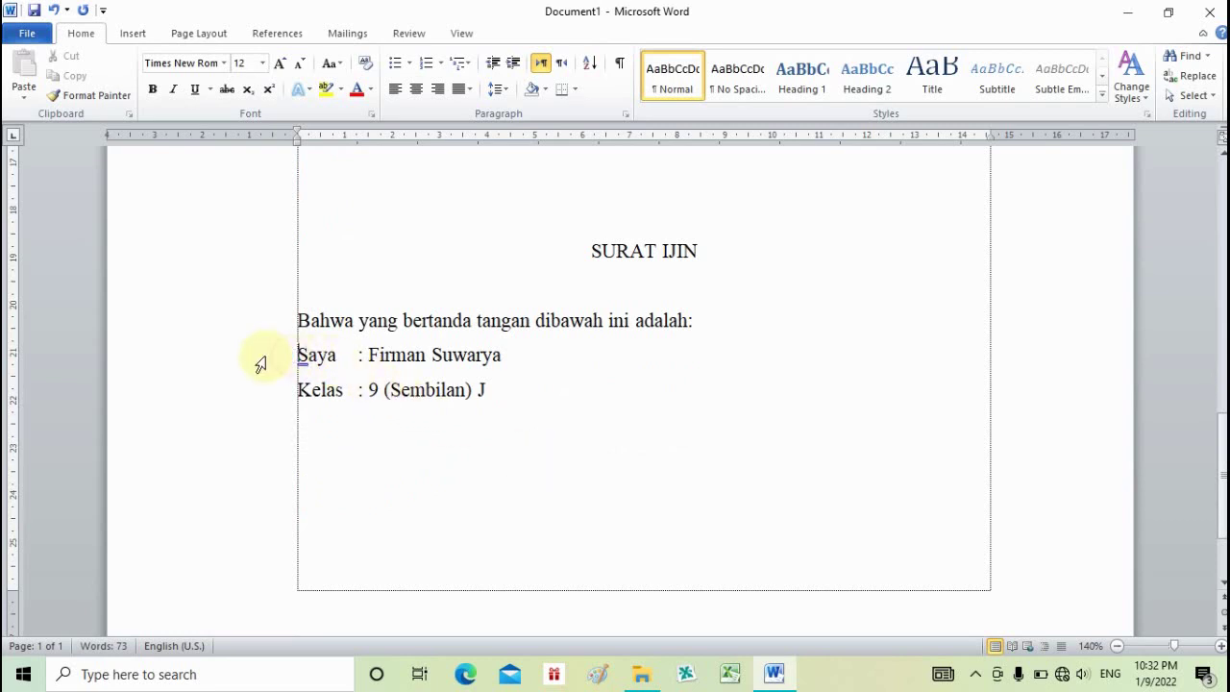
pyautogui.moveTo(252, 358); pyautogui.dragTo(268, 388)
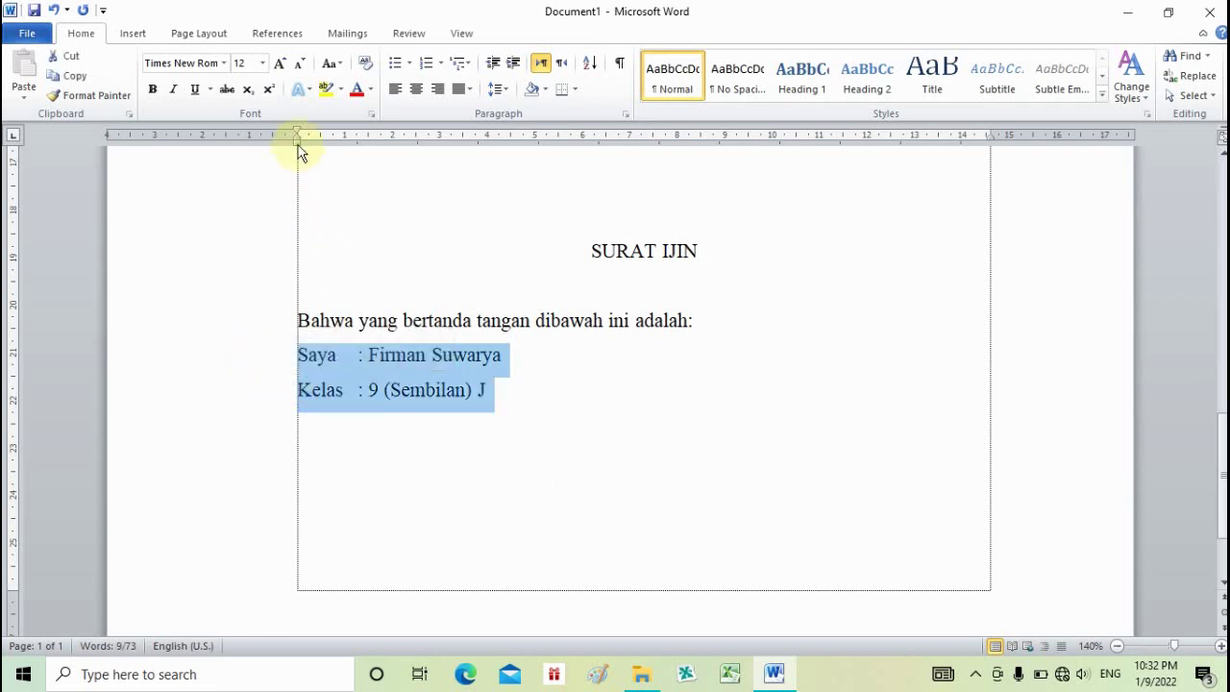
pyautogui.moveTo(297, 143); pyautogui.dragTo(334, 147)
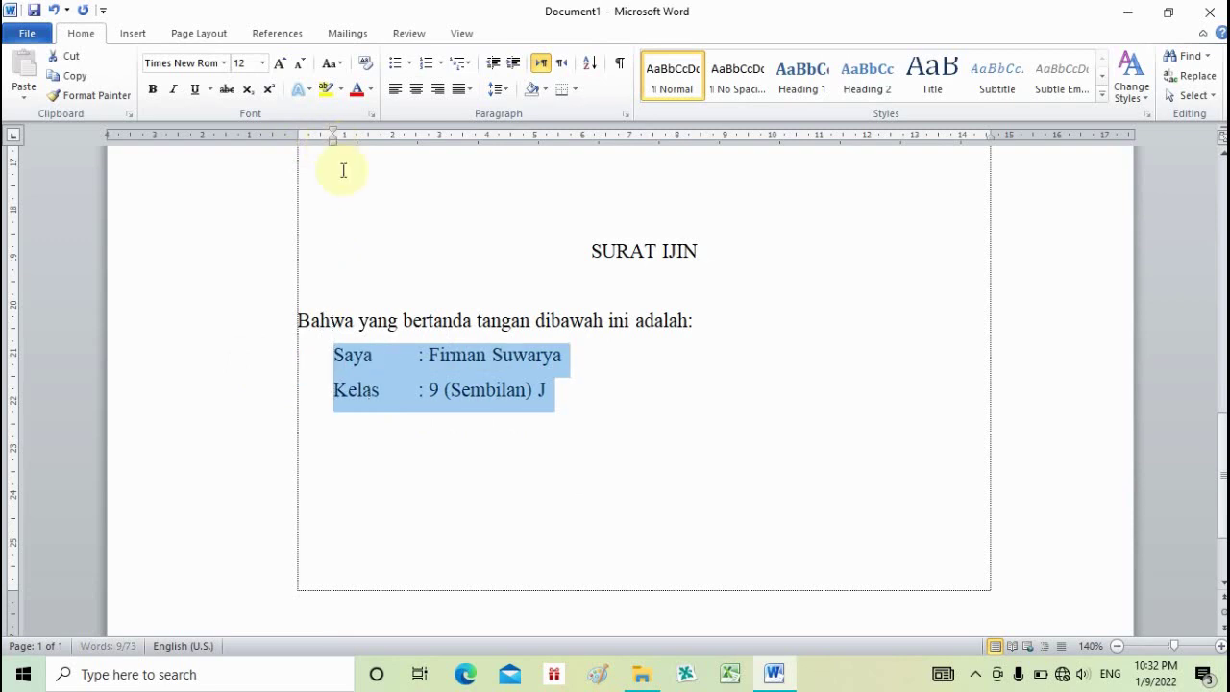
pyautogui.click(344, 442)
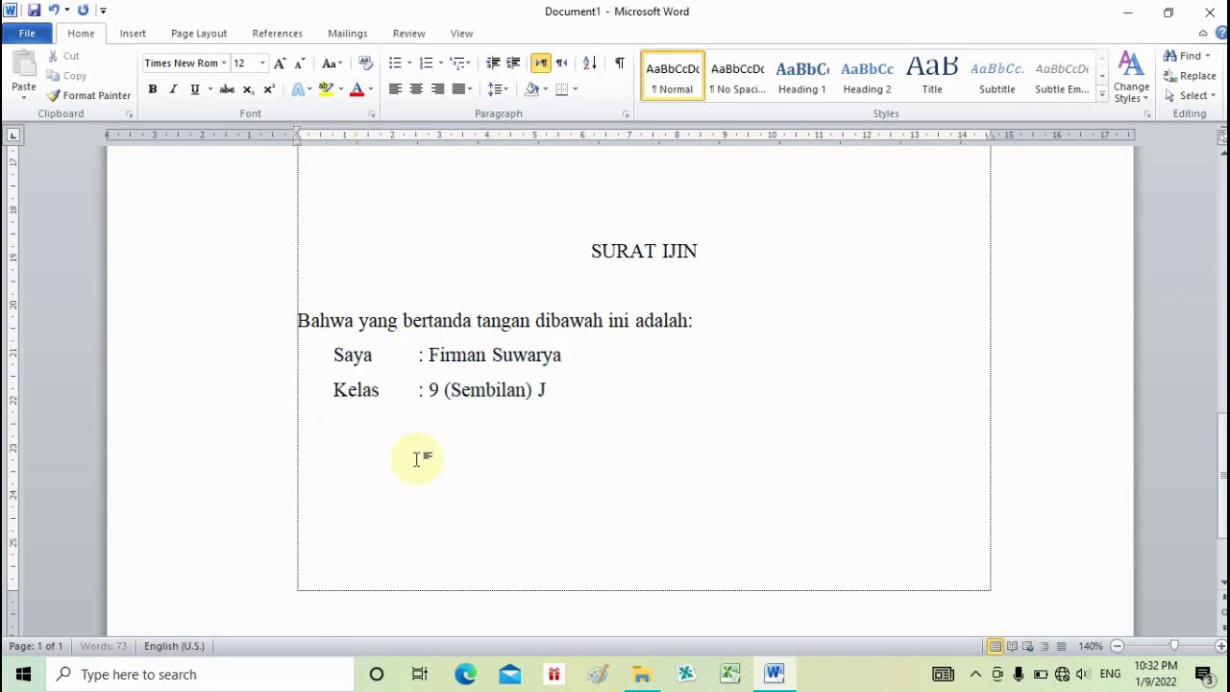
# Begin the body paragraph with 'Dengan ini memberitahukan bahwa hari ini senin tanggal 10'
pyautogui.write('Dengan ini mem')
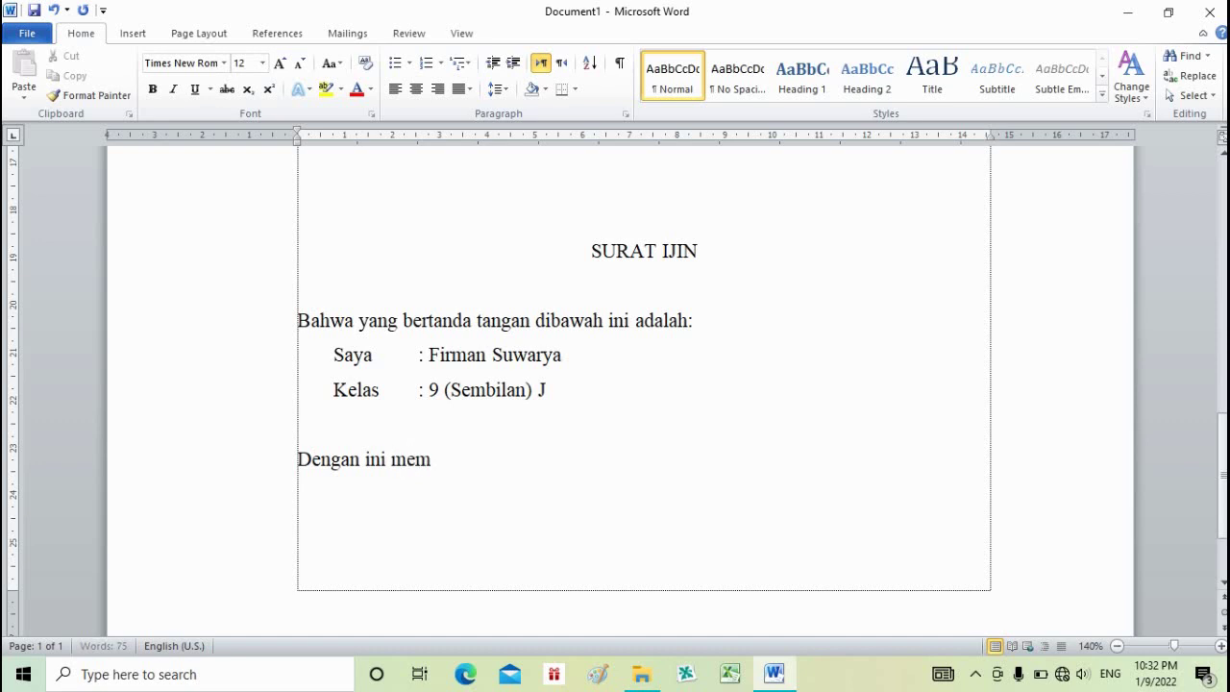
pyautogui.write('beritahukan ha')
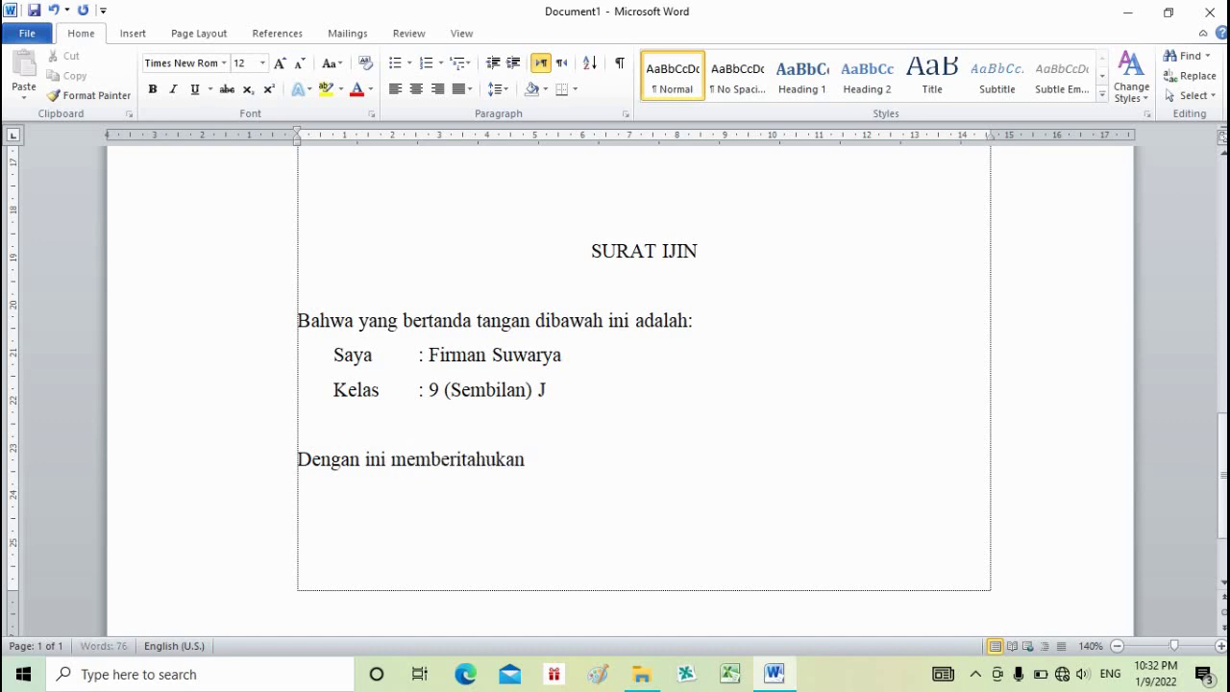
pyautogui.press('BackSpace')
pyautogui.press('BackSpace')
pyautogui.write('bh')
pyautogui.press('BackSpace')
pyautogui.write('an bahw')
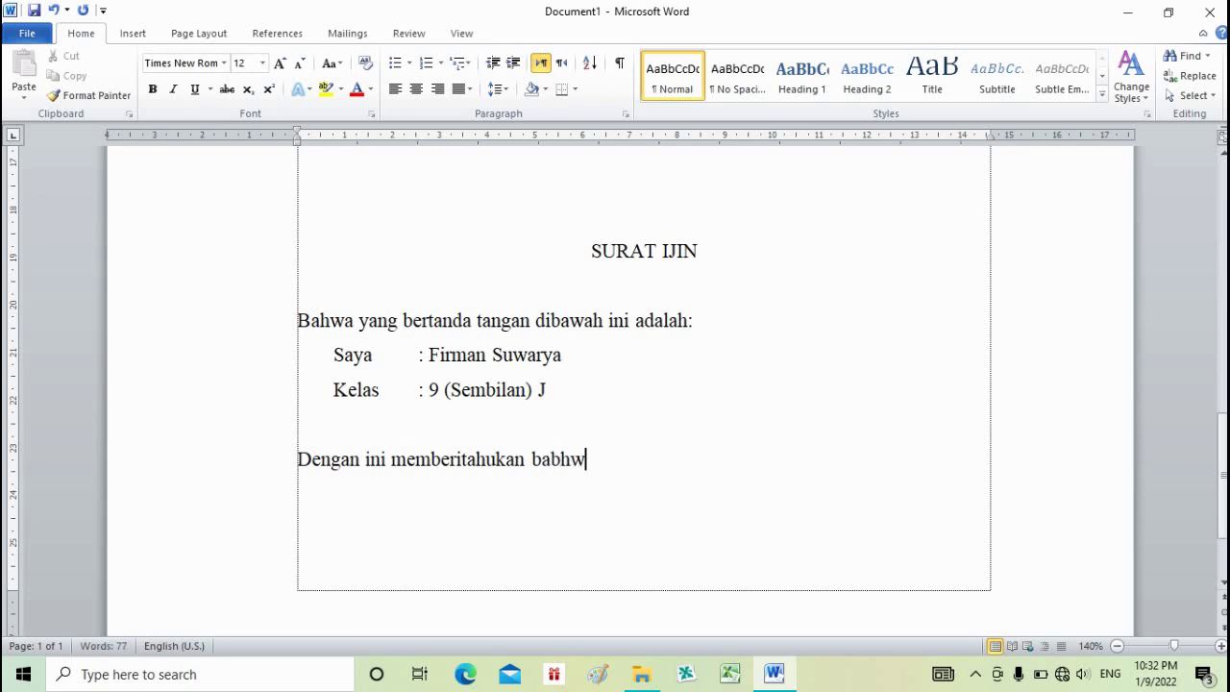
pyautogui.press('BackSpace')
pyautogui.press('BackSpace')
pyautogui.press('BackSpace')
pyautogui.write('hwa hari ini t')
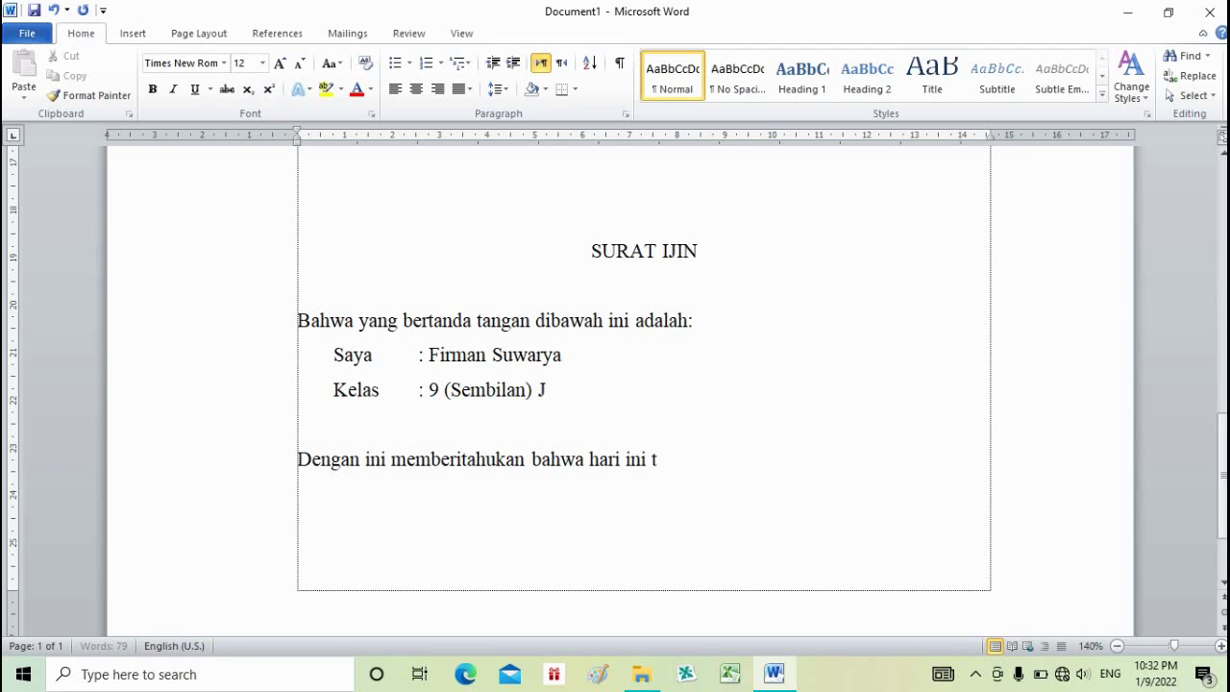
pyautogui.write('a')
pyautogui.press('BackSpace')
pyautogui.press('BackSpace')
pyautogui.press('BackSpace')
pyautogui.press('BackSpace')
pyautogui.press('BackSpace')
pyautogui.press('BackSpace')
pyautogui.press('BackSpace')
pyautogui.press('BackSpace')
pyautogui.press('BackSpace')
pyautogui.press('BackSpace')
pyautogui.press('BackSpace')
pyautogui.write('hari ini senin tangg')
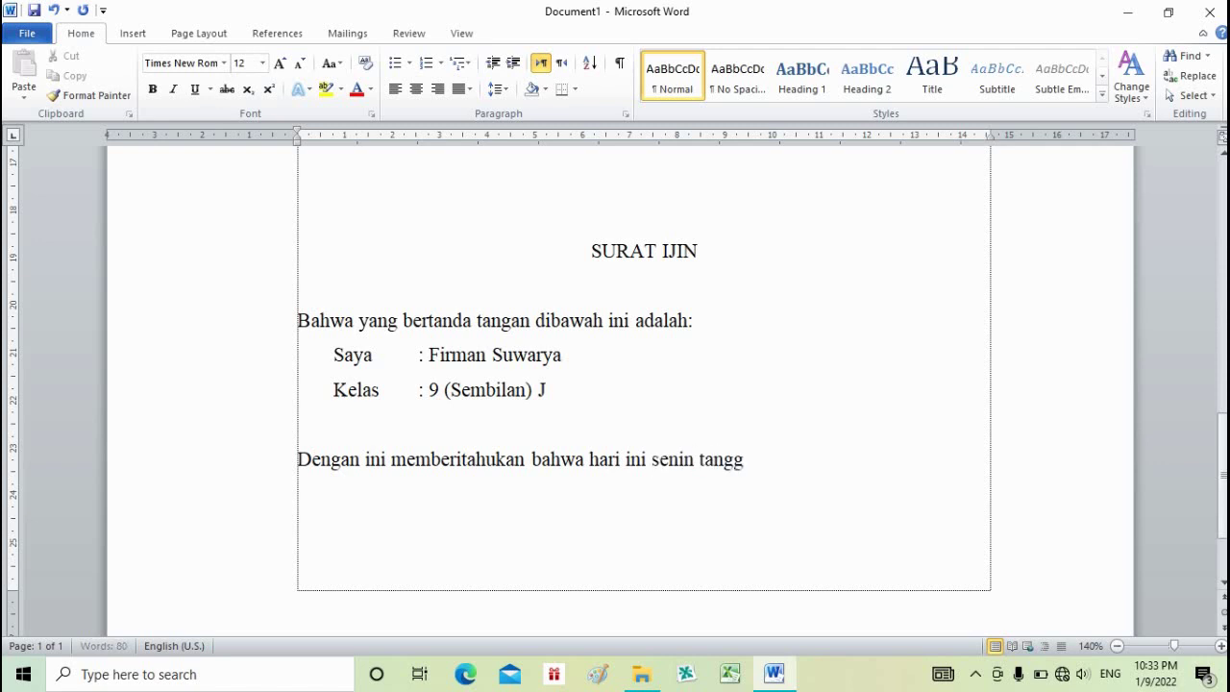
pyautogui.write('al 10 Januari 202')
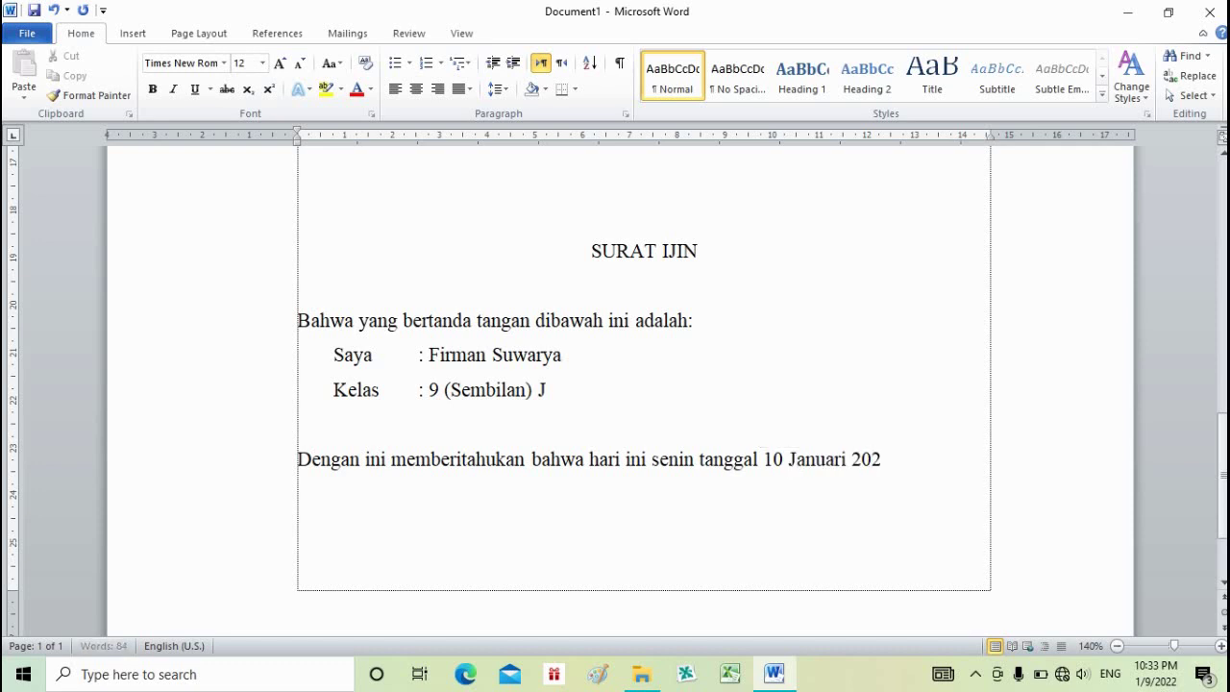
# Continue with 'Januari 2022, tidak bisa mengikuti pembelajaran di kelas seperti biasa, karena ada kepentingan keluarga…'
pyautogui.write('2, tidak bisa melak')
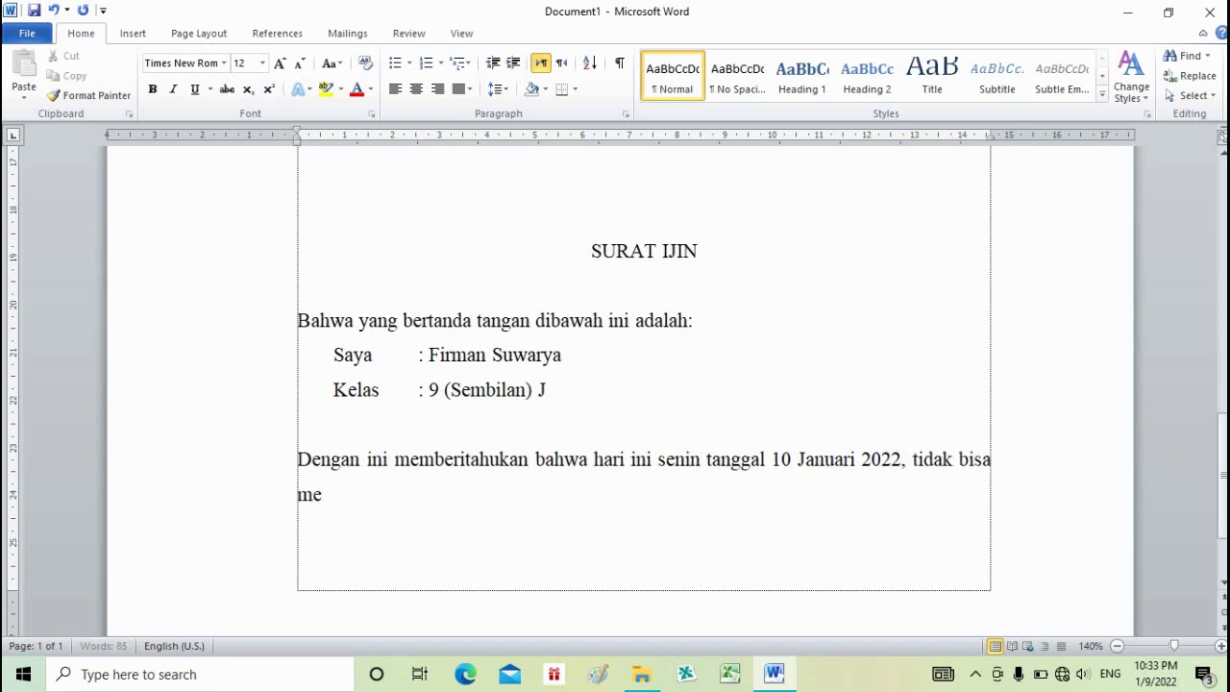
pyautogui.write('snaakn')
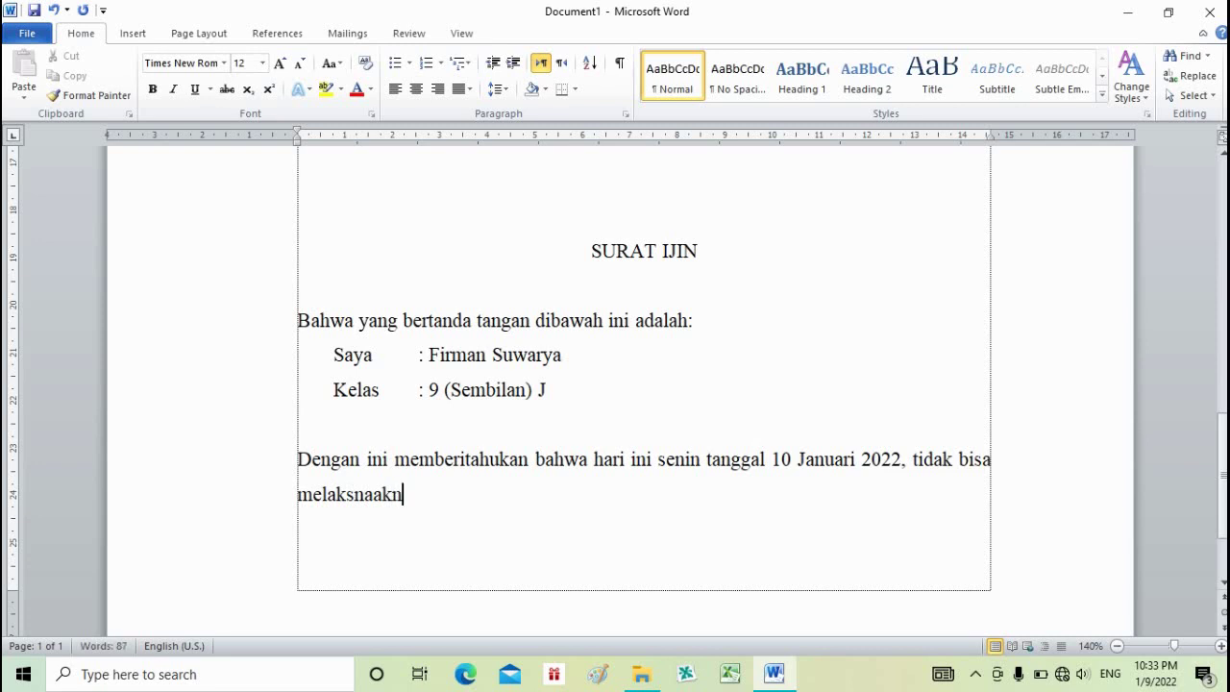
pyautogui.press('BackSpace')
pyautogui.press('BackSpace')
pyautogui.press('BackSpace')
pyautogui.press('BackSpace')
pyautogui.press('BackSpace')
pyautogui.write('anakan')
pyautogui.press('BackSpace')
pyautogui.press('BackSpace')
pyautogui.press('BackSpace')
pyautogui.press('BackSpace')
pyautogui.press('BackSpace')
pyautogui.press('BackSpace')
pyautogui.press('BackSpace')
pyautogui.press('BackSpace')
pyautogui.press('BackSpace')
pyautogui.press('BackSpace')
pyautogui.press('BackSpace')
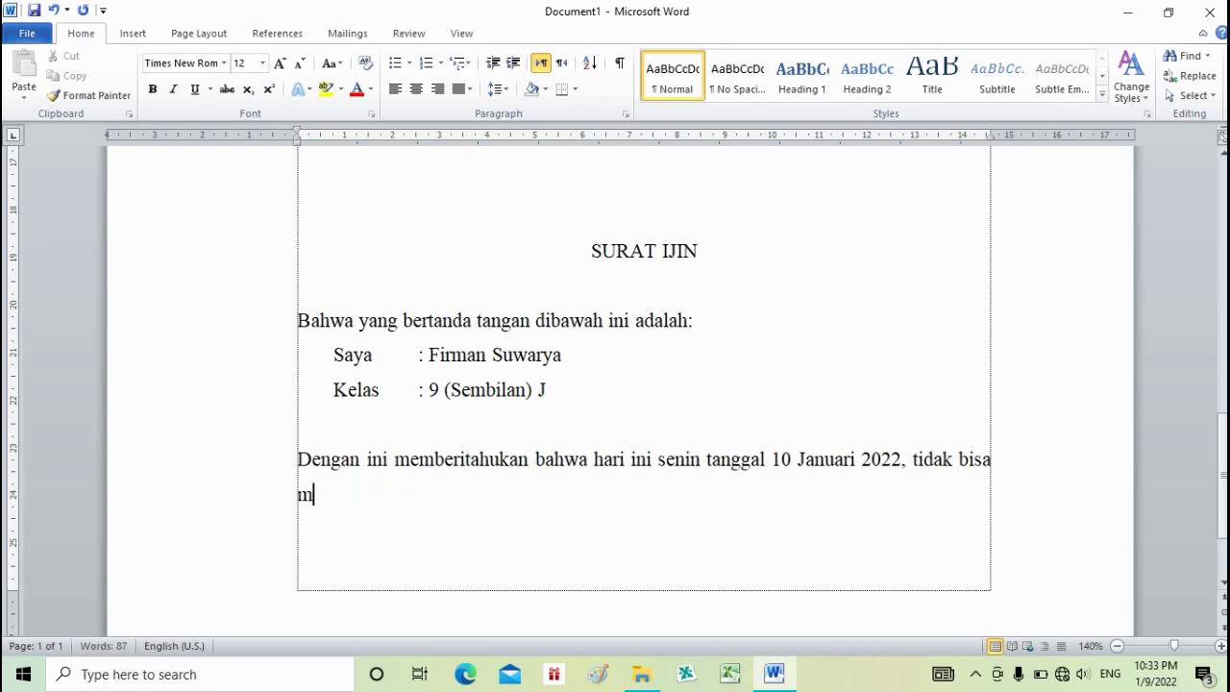
pyautogui.write('engiku')
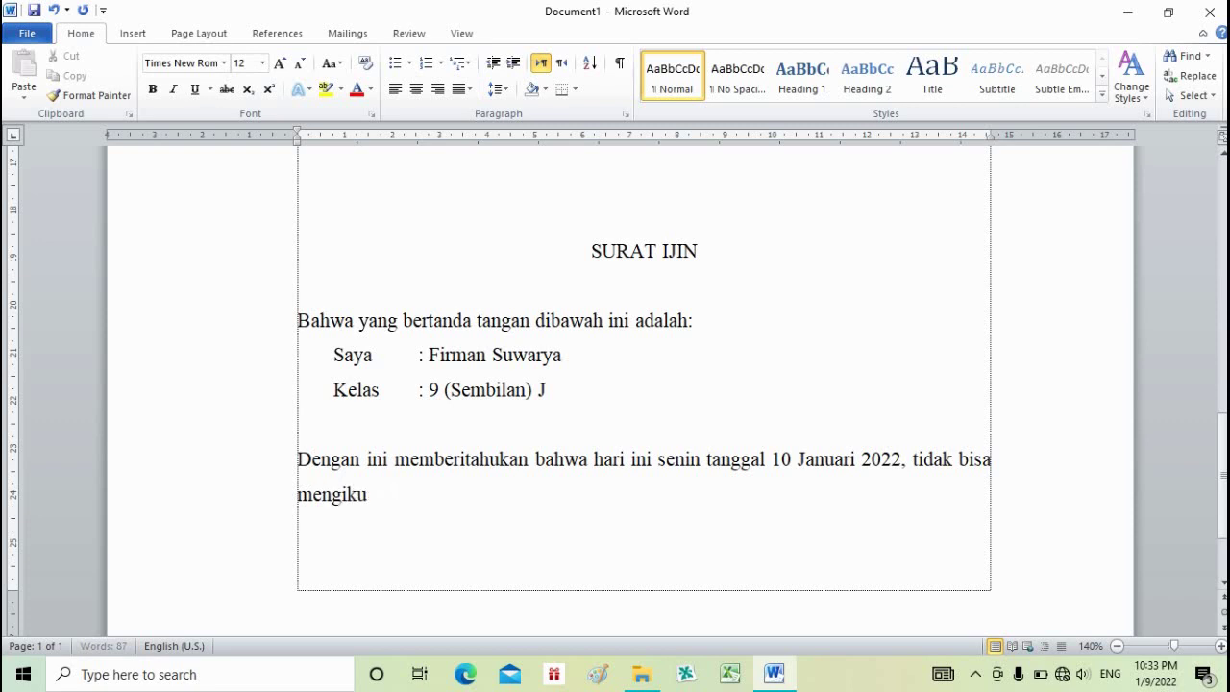
pyautogui.write('ti pembelakara')
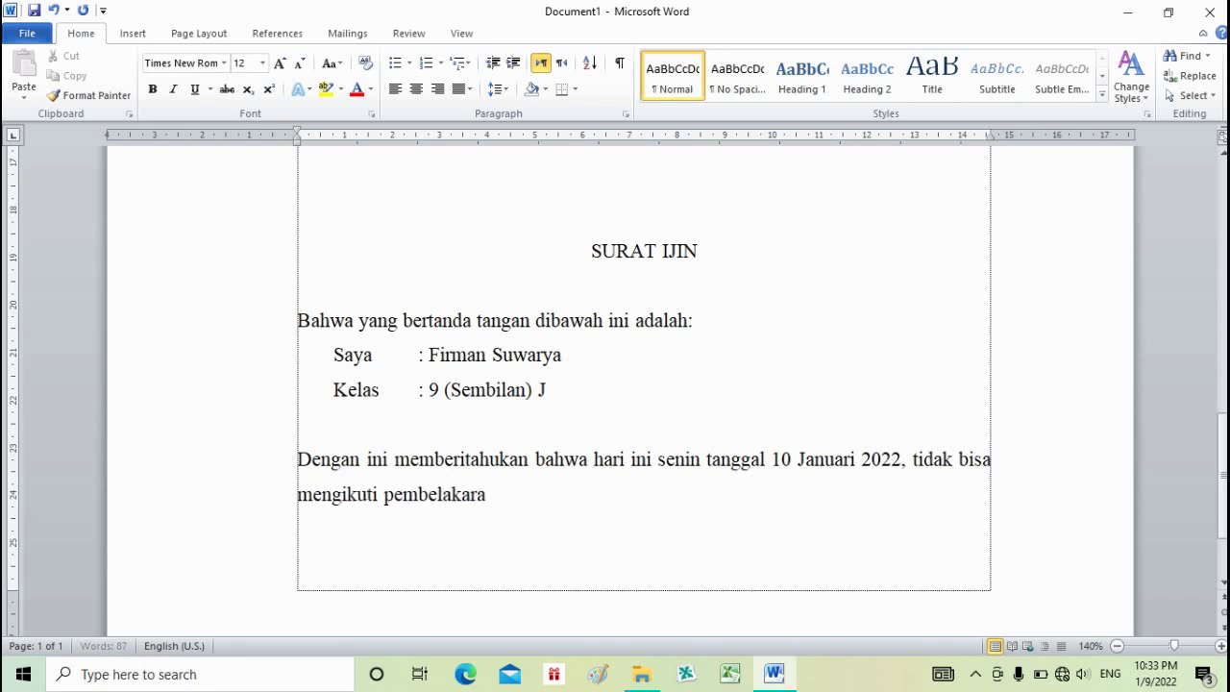
pyautogui.press('BackSpace')
pyautogui.press('BackSpace')
pyautogui.press('BackSpace')
pyautogui.press('BackSpace')
pyautogui.write('jaran di kelas seper')
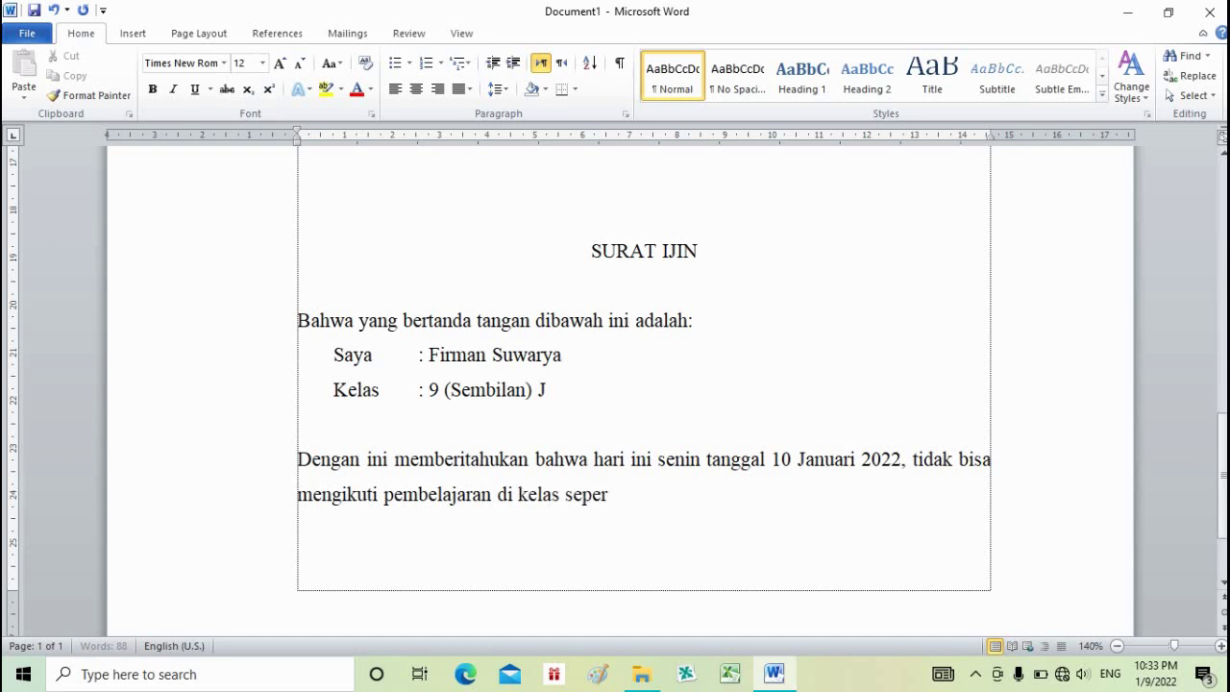
pyautogui.write('ti biasa.')
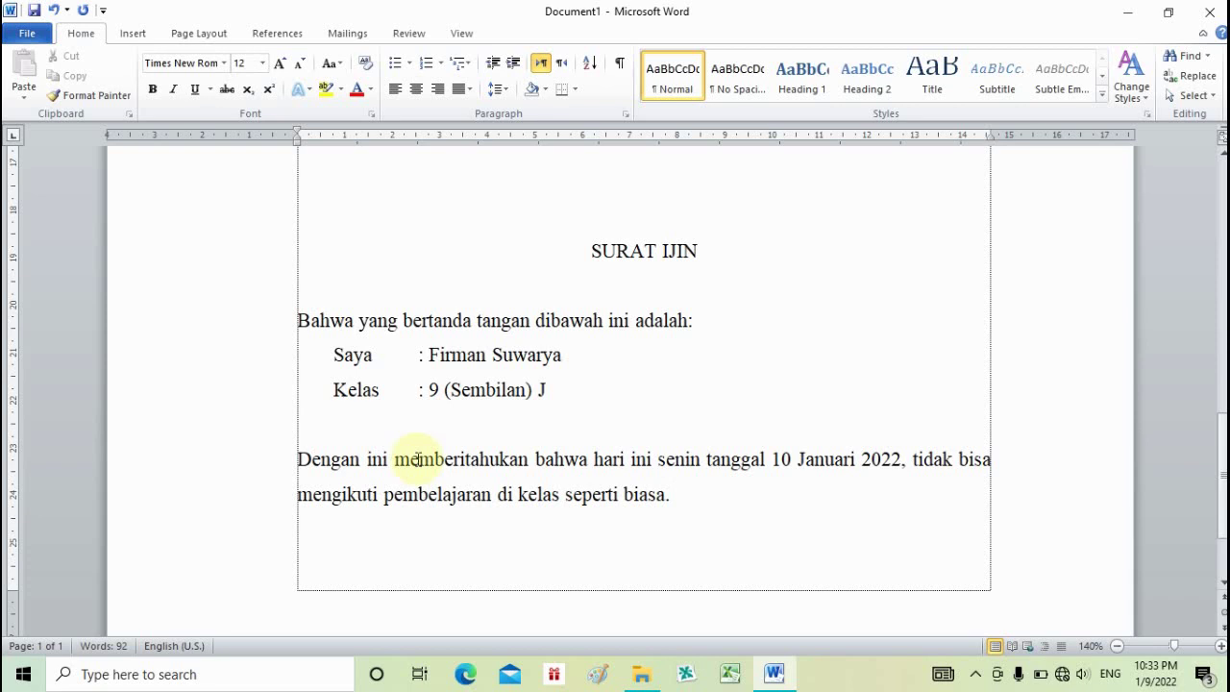
pyautogui.press('BackSpace')
pyautogui.write(', karena ada kepe')
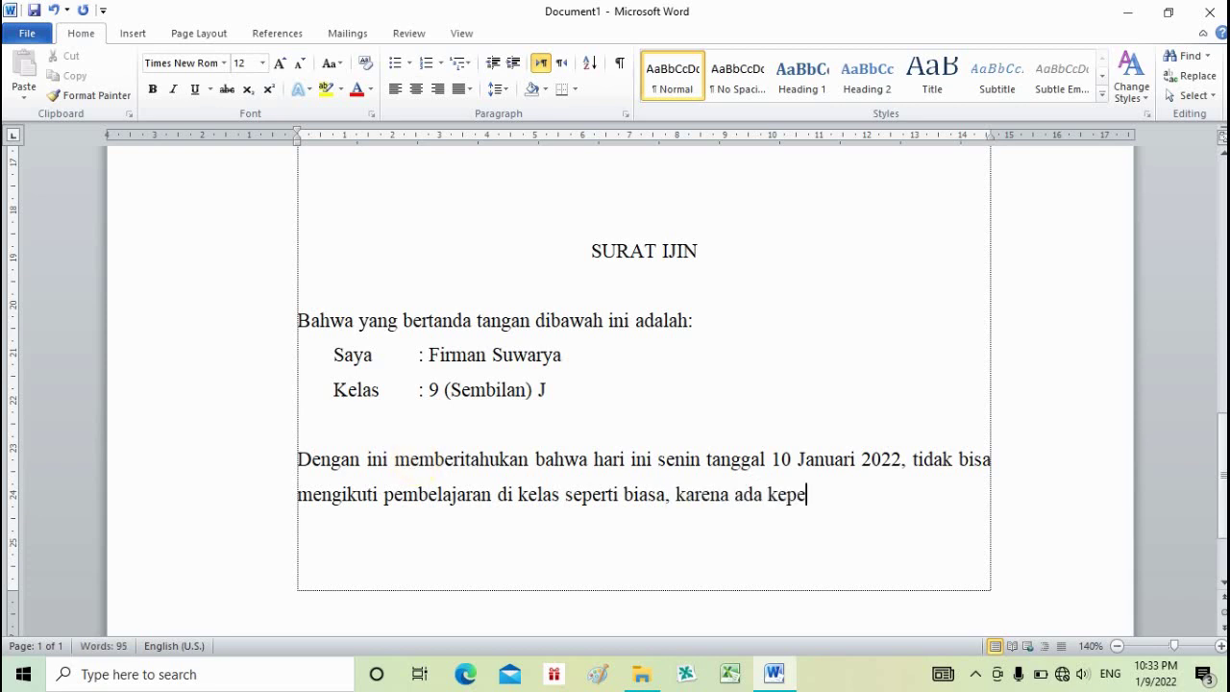
pyautogui.write('ntingan k')
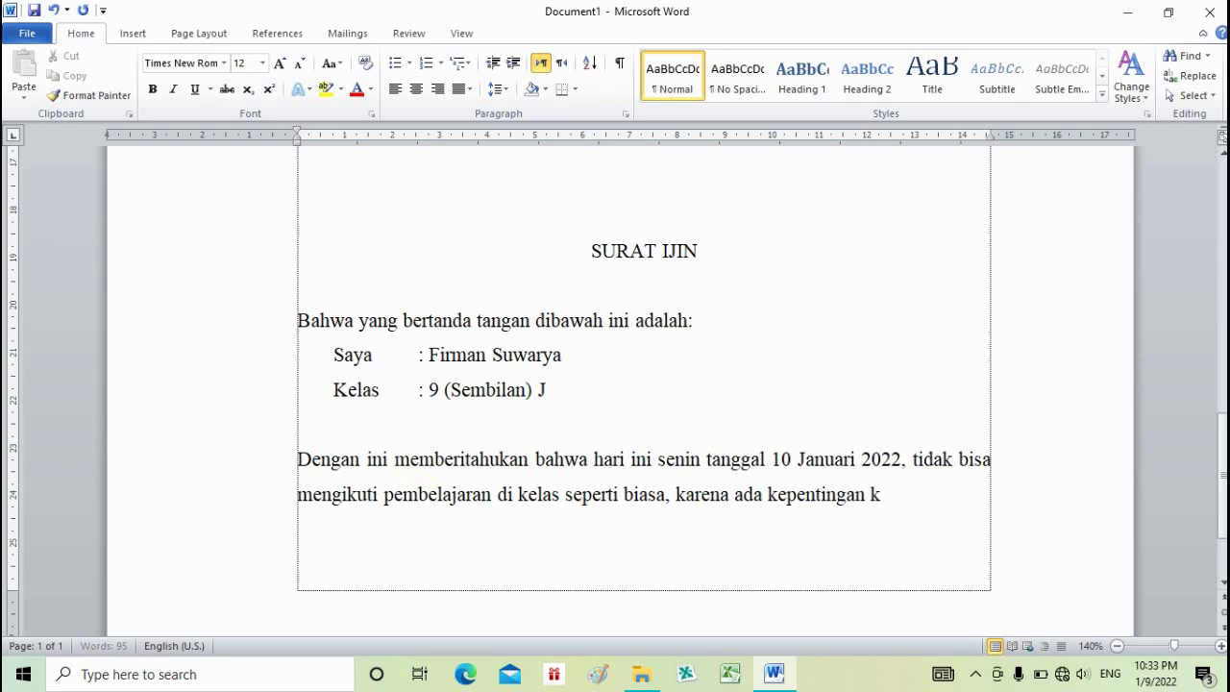
pyautogui.write('eluarga yang')
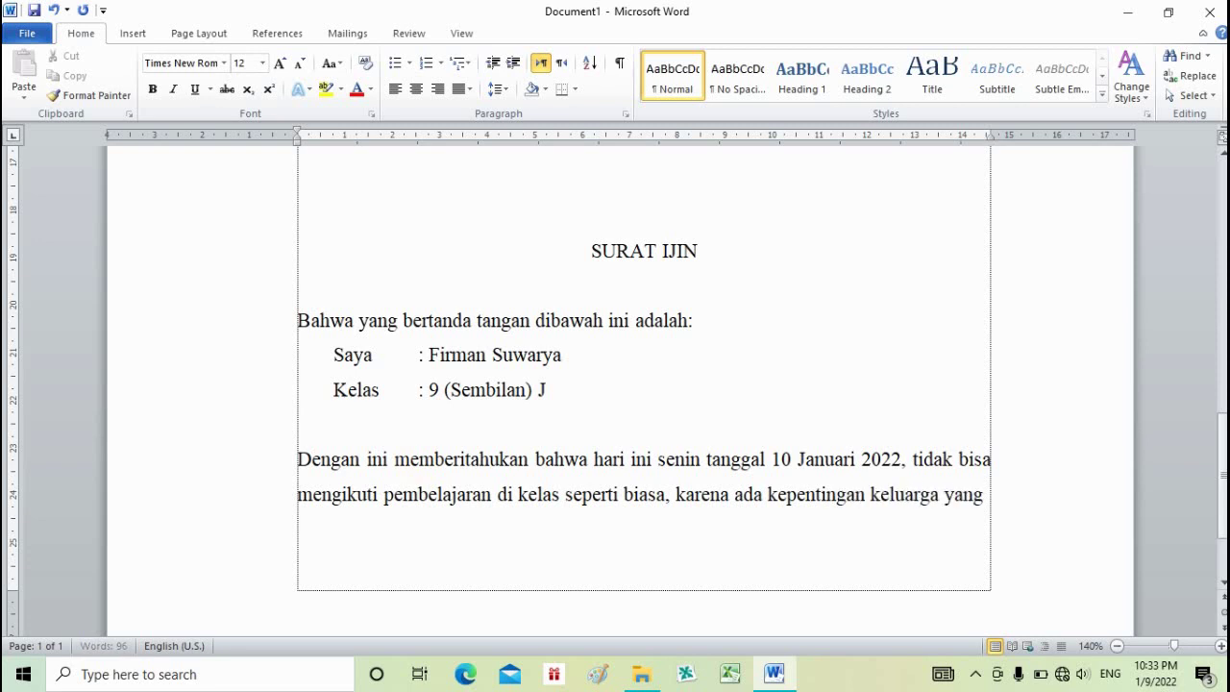
pyautogui.write(' tidak bis ')
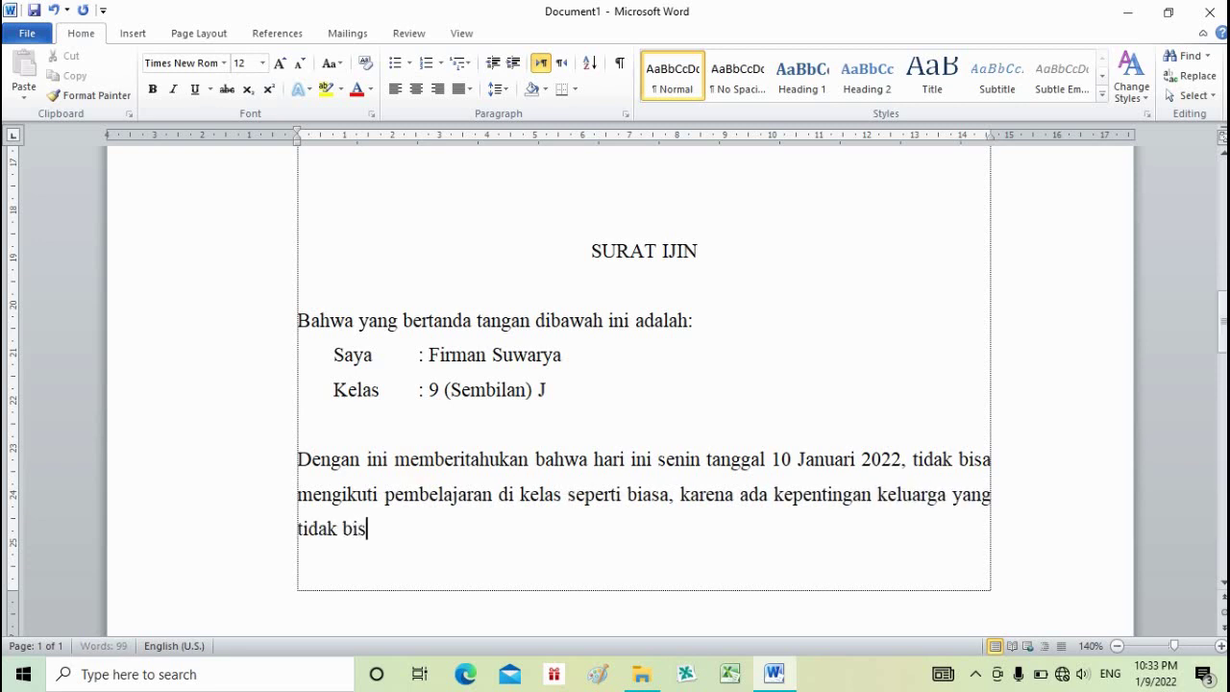
pyautogui.write('a dit')
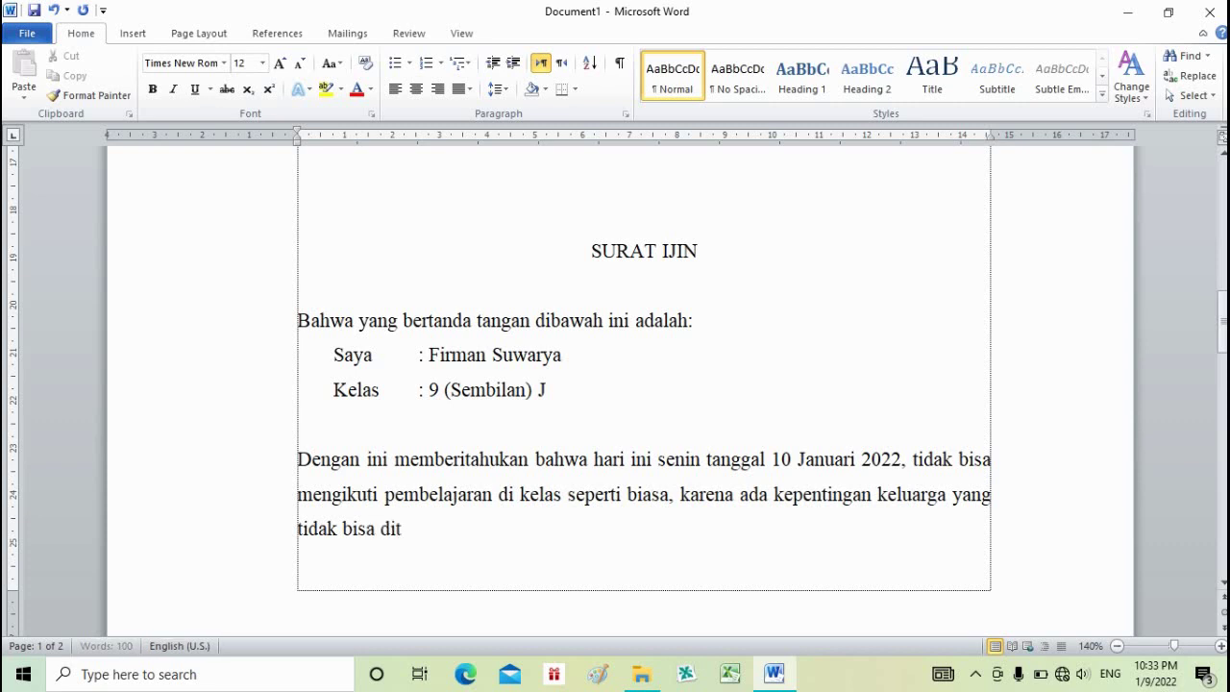
pyautogui.write('inggalkan')
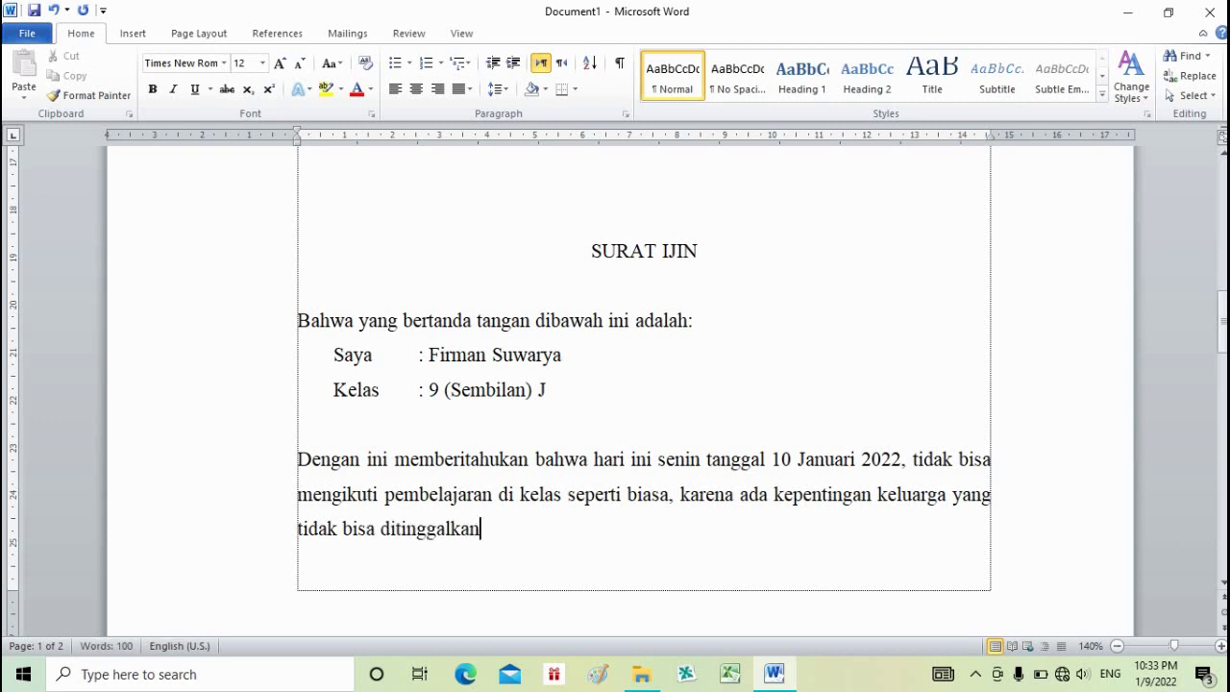
pyautogui.write('.')
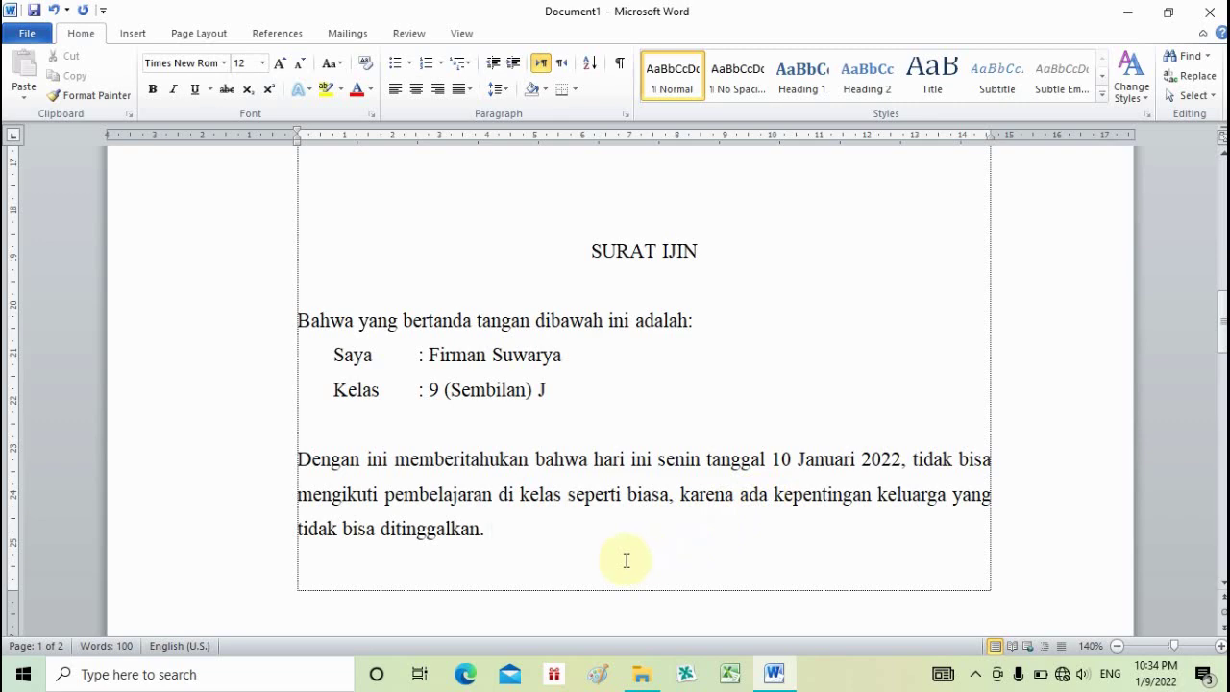
# Start a new page with 'Terima kasih atas perhatiannya dan ijinnya.'
pyautogui.scroll(-2, 626, 561)
pyautogui.scroll(1, 625, 560)
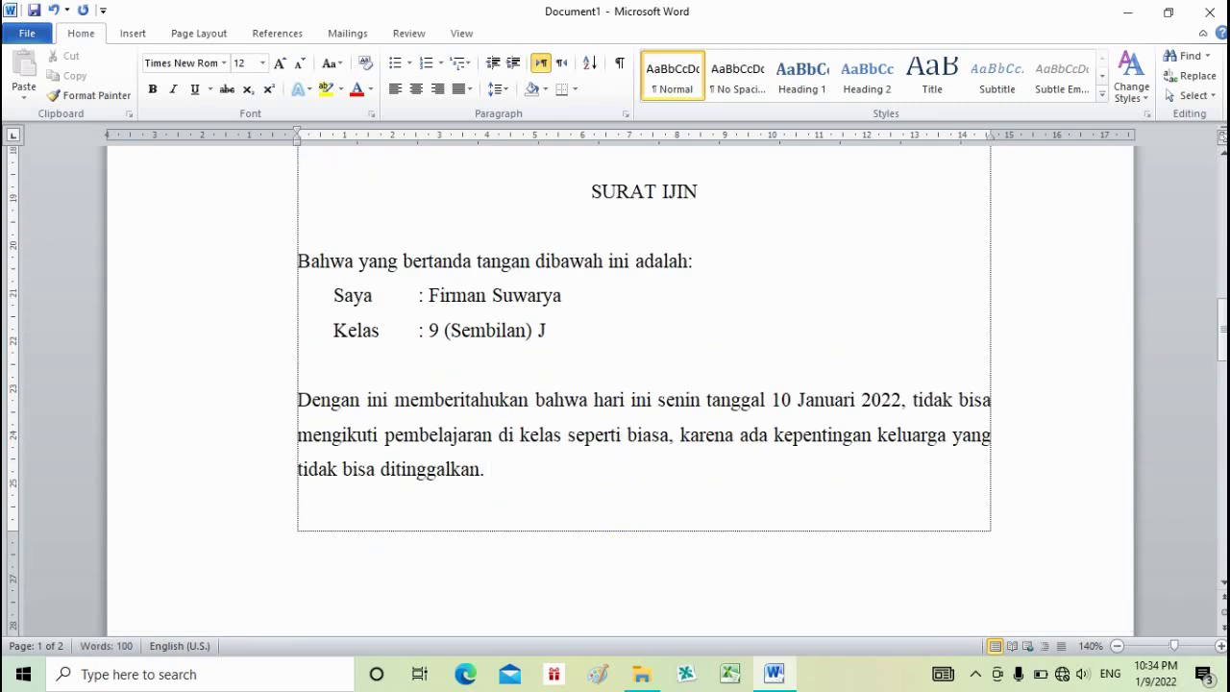
pyautogui.hotkey('ctrl', 'Return')
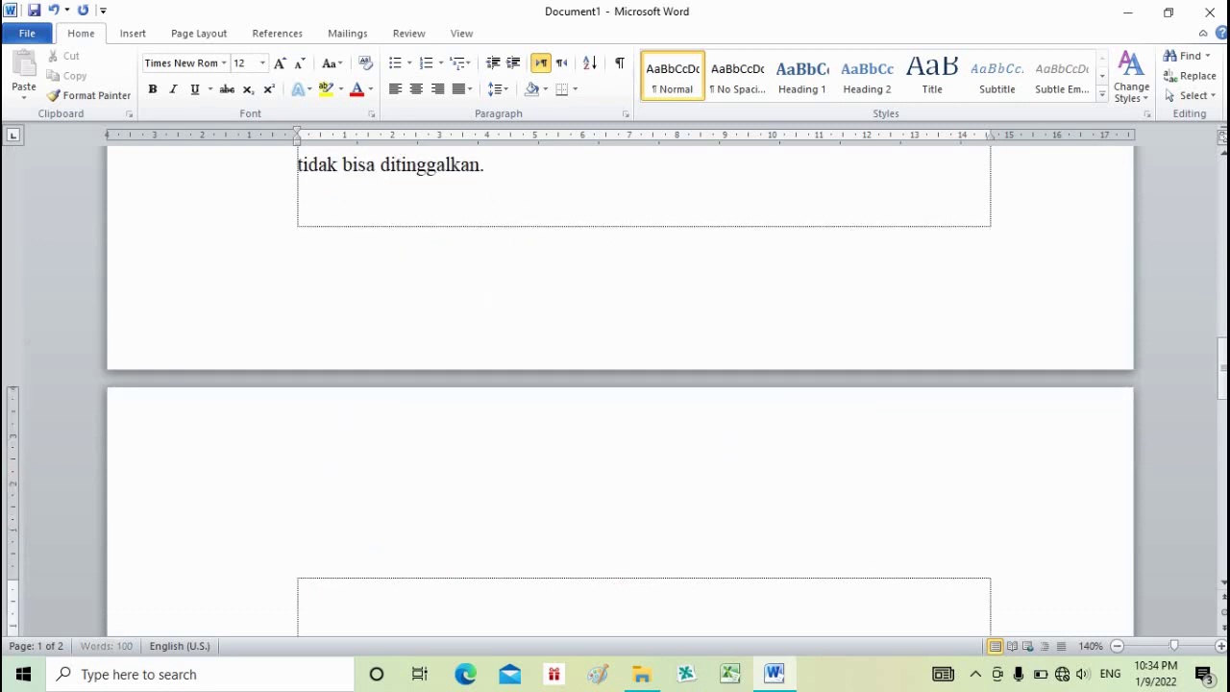
pyautogui.write('terima kasi')
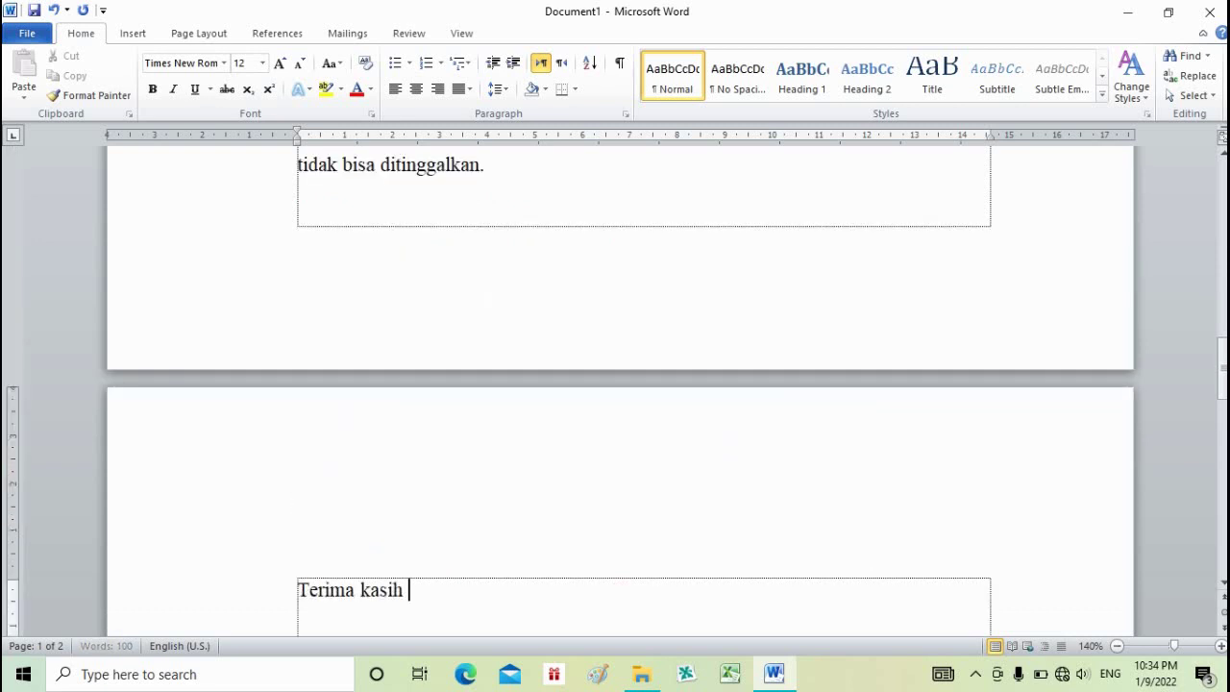
pyautogui.write('h atas perta')
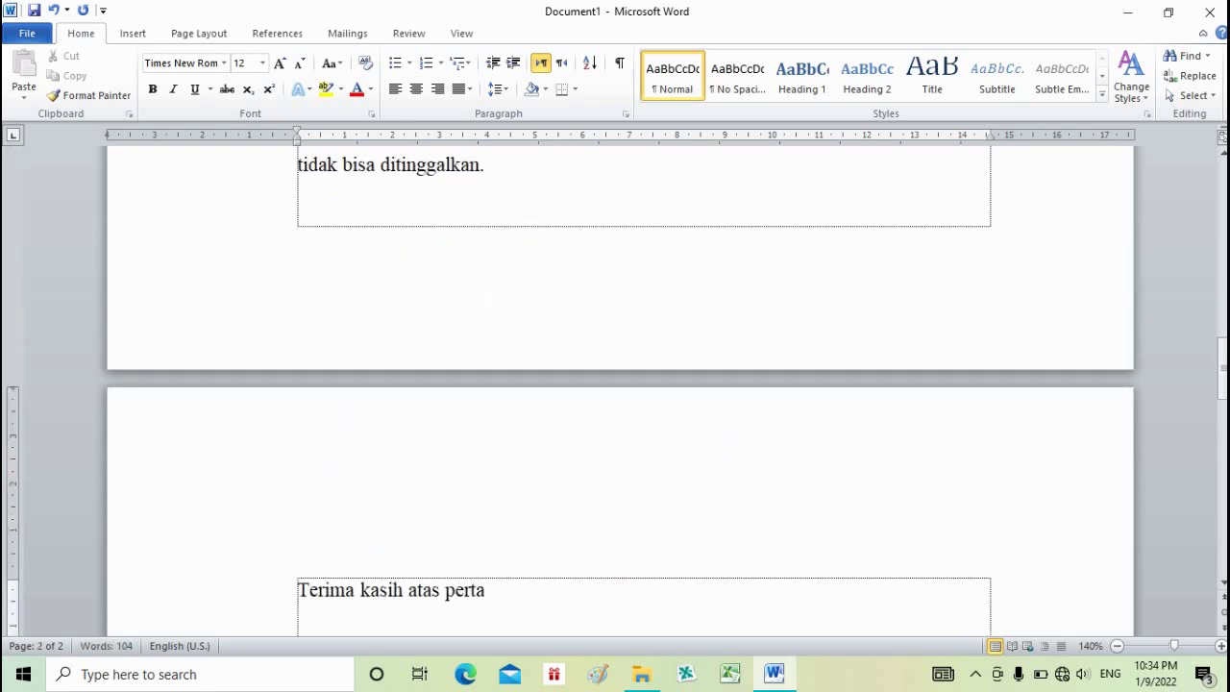
pyautogui.press('BackSpace')
pyautogui.press('BackSpace')
pyautogui.write('hatiannya dan ijinnya.')
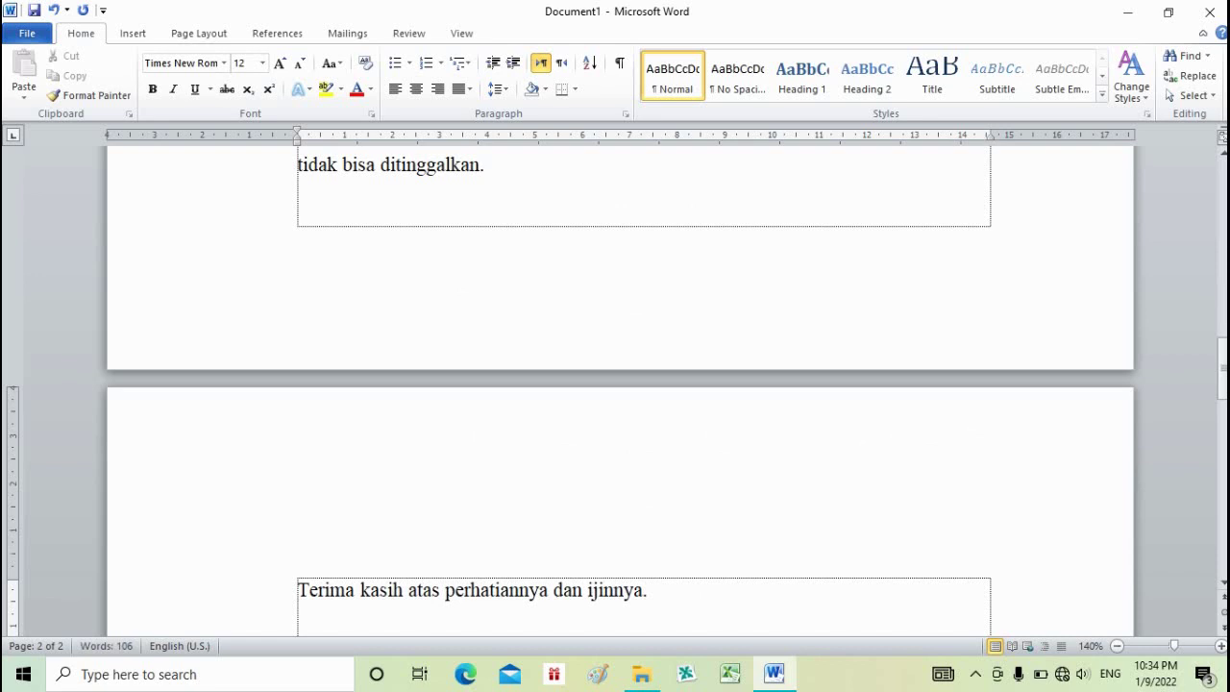
pyautogui.press('Return')
# Add 'Hormat saya,' and the writer's name on separate lines below it
pyautogui.write('Normat')
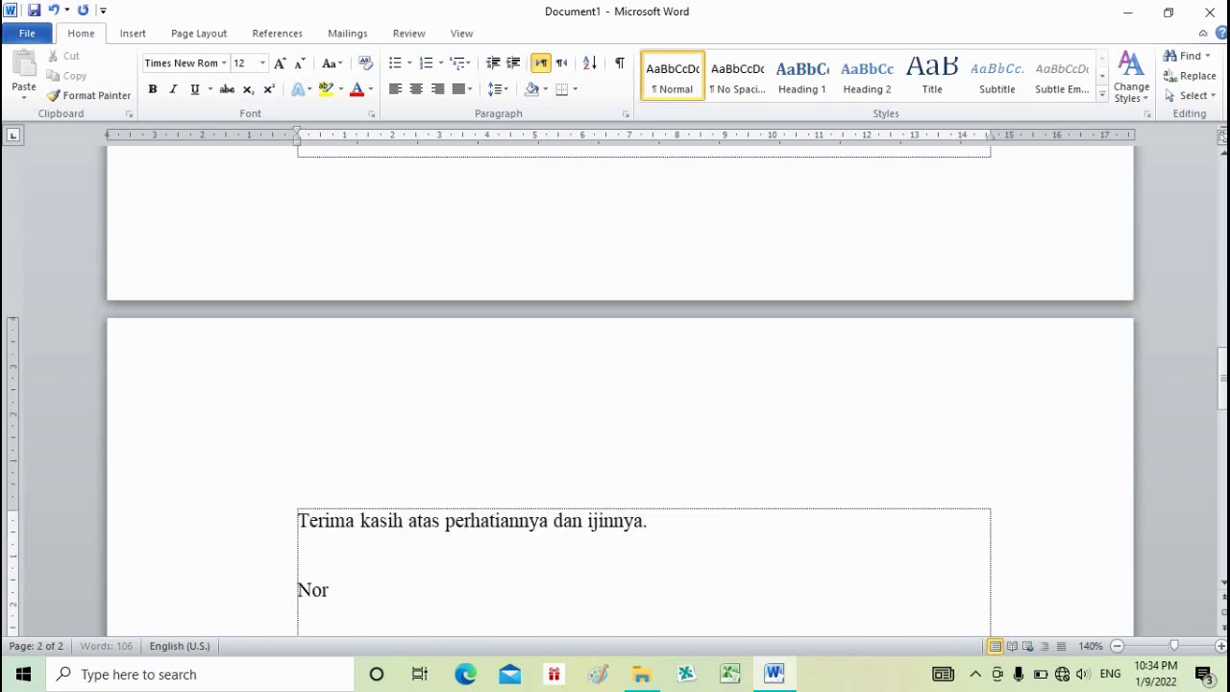
pyautogui.press('BackSpace')
pyautogui.press('BackSpace')
pyautogui.press('BackSpace')
pyautogui.write('hormat saa')
pyautogui.press('BackSpace')
pyautogui.write('ya,')
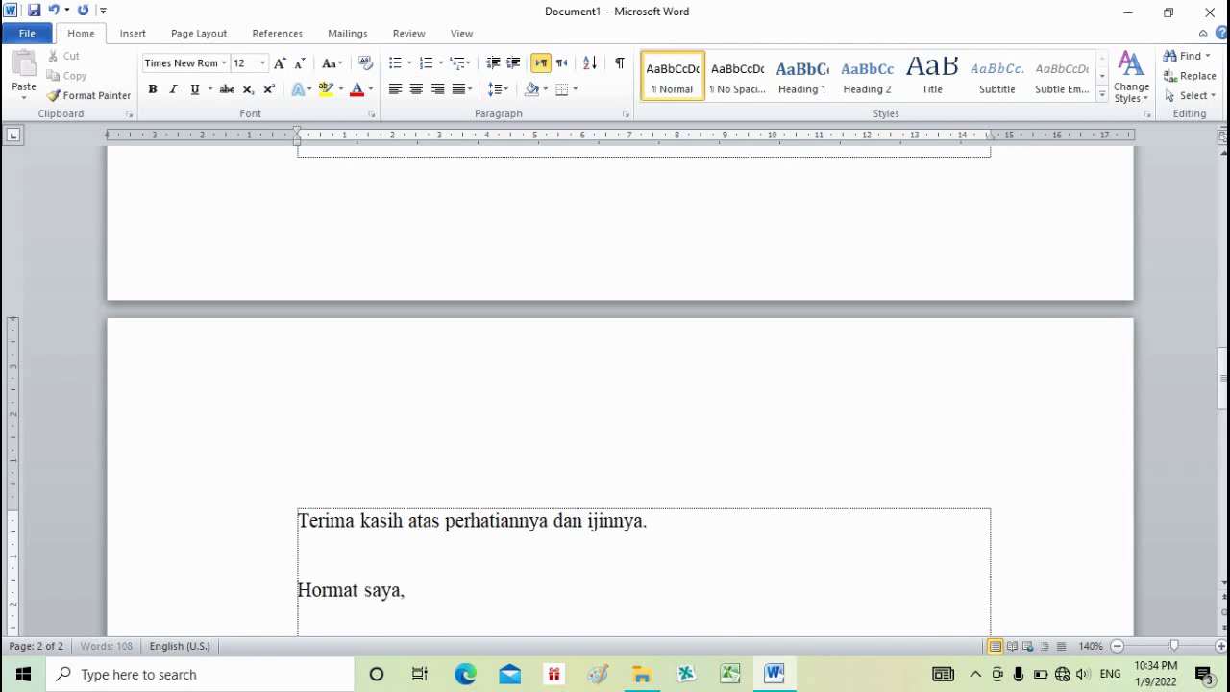
pyautogui.press('Return')
pyautogui.write('Firman Suwary')
pyautogui.press('BackSpace')
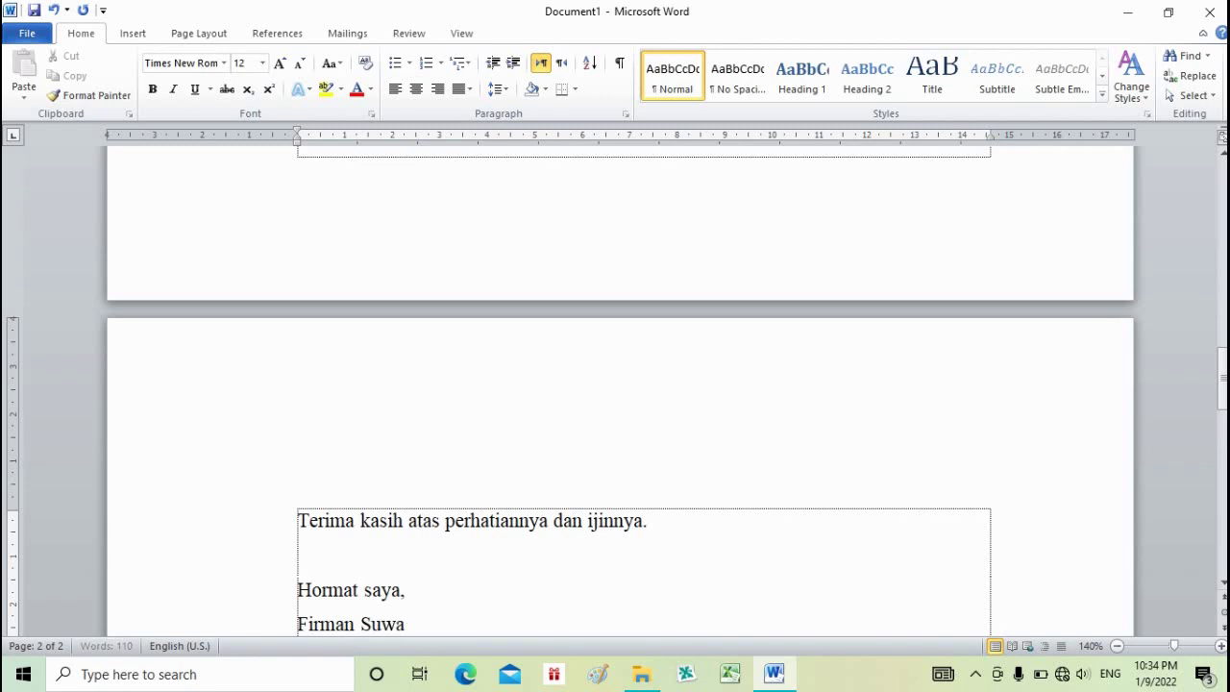
pyautogui.write('rya')
pyautogui.press('Return')
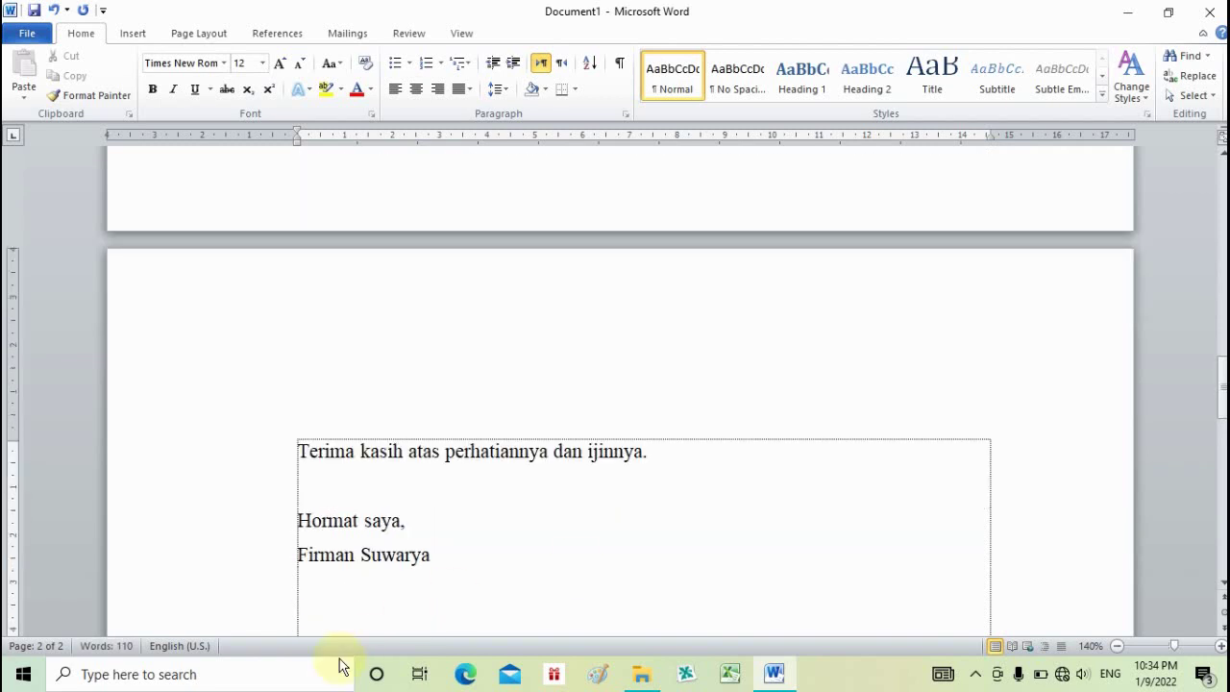
# Indent the sign-off lines toward the right and add a blank line before the name
pyautogui.moveTo(247, 518); pyautogui.dragTo(260, 563)
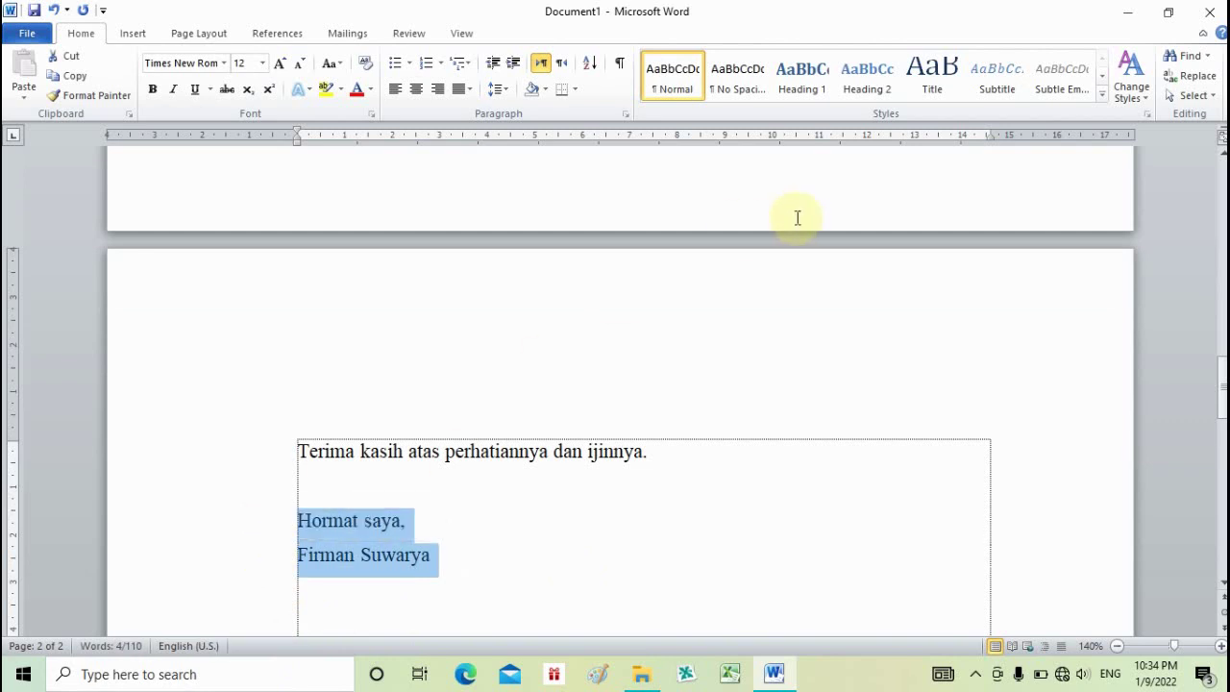
pyautogui.click(678, 137)
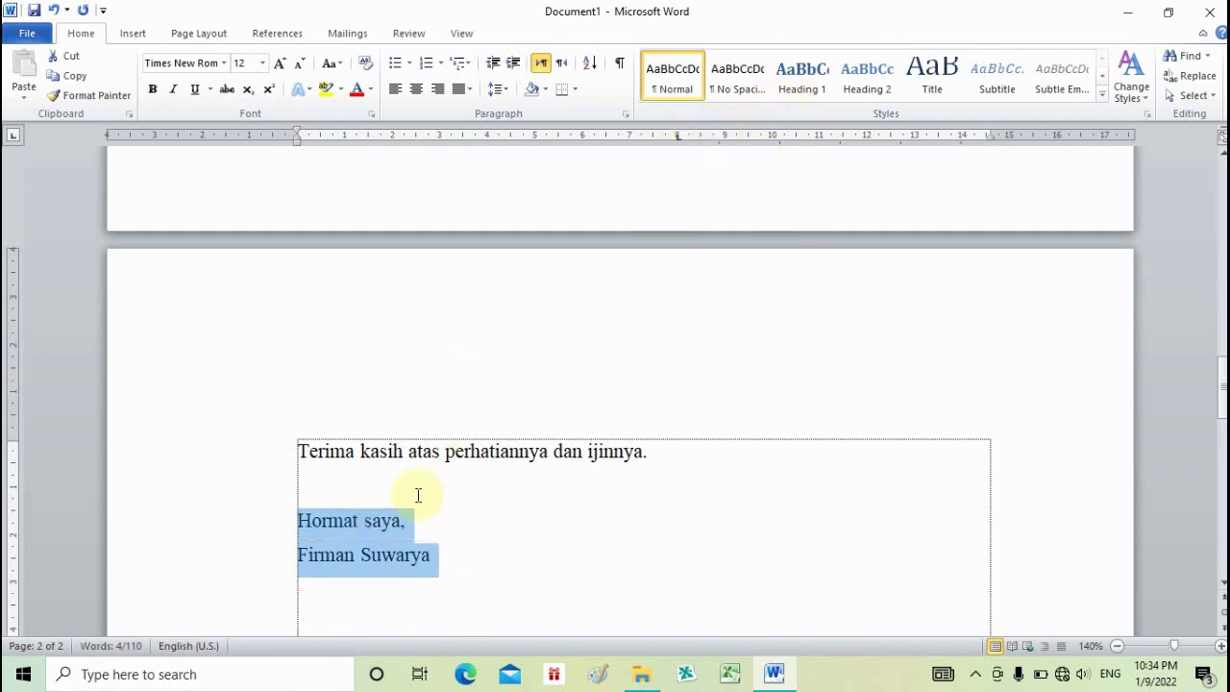
pyautogui.moveTo(299, 142)
pyautogui.mouseDown()
pyautogui.moveTo(414, 164)
pyautogui.moveTo(699, 155)
pyautogui.moveTo(676, 157)
pyautogui.mouseUp()
pyautogui.click(739, 547)
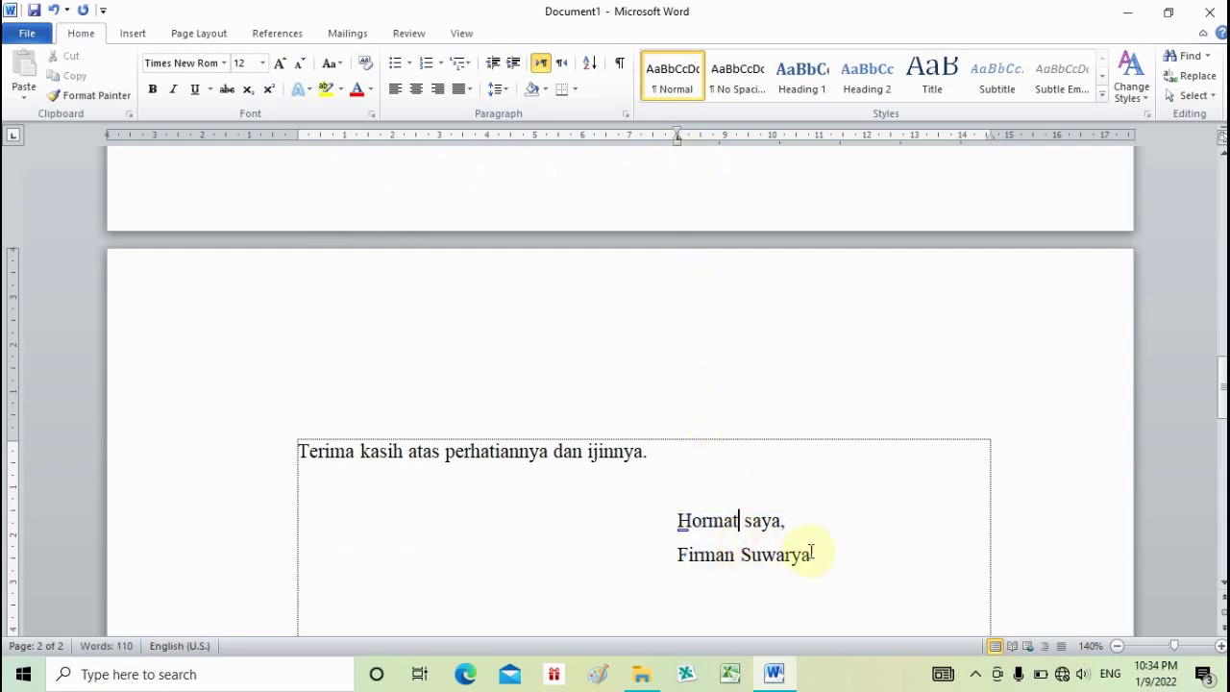
pyautogui.click(805, 525)
pyautogui.press('Return')
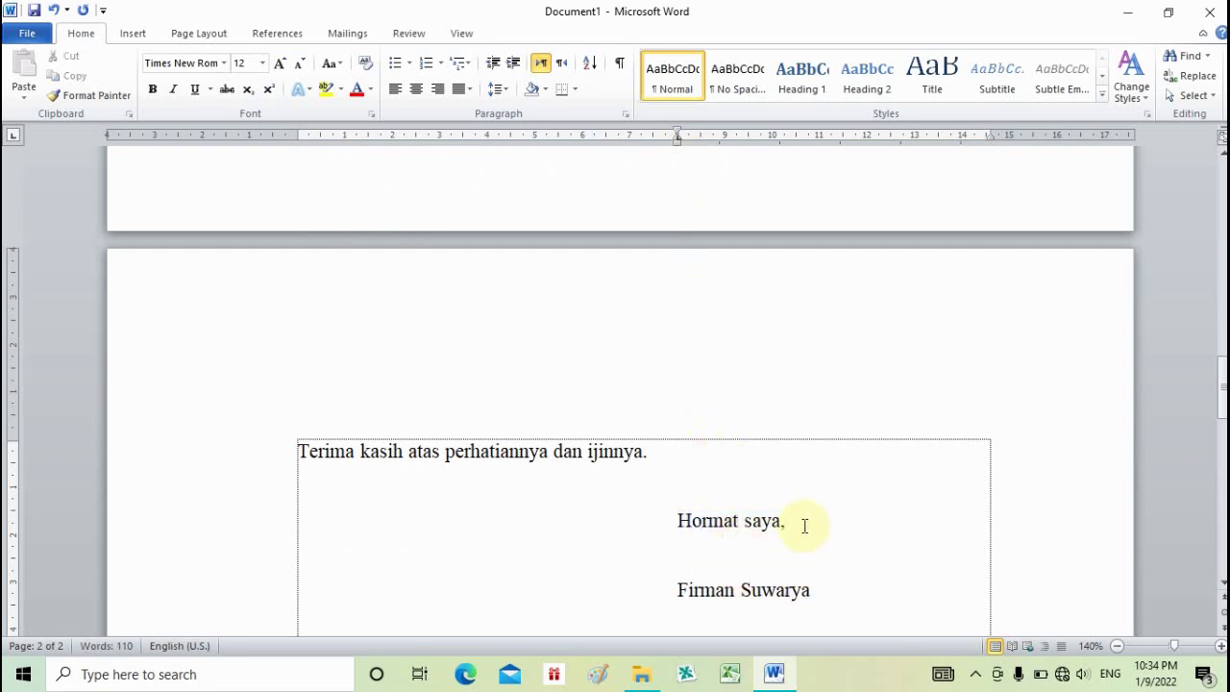
pyautogui.scroll(-5, 711, 426)
pyautogui.scroll(6, 753, 470)
pyautogui.scroll(-10, 753, 469)
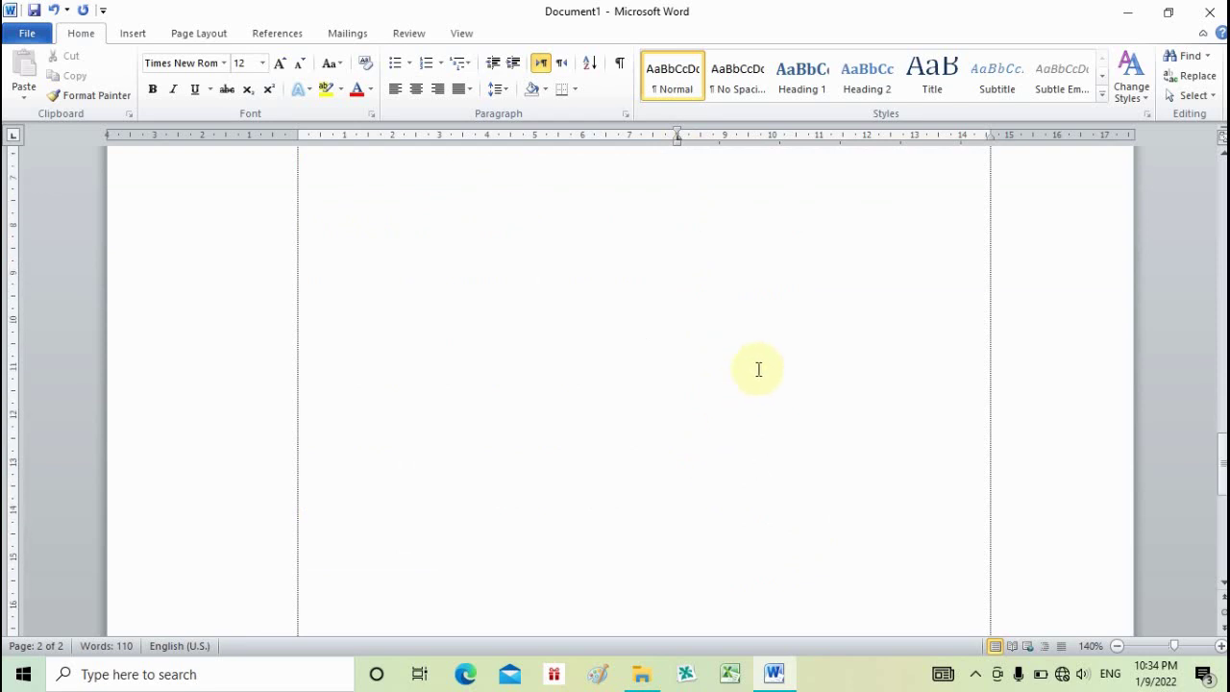
pyautogui.scroll(15, 758, 369)
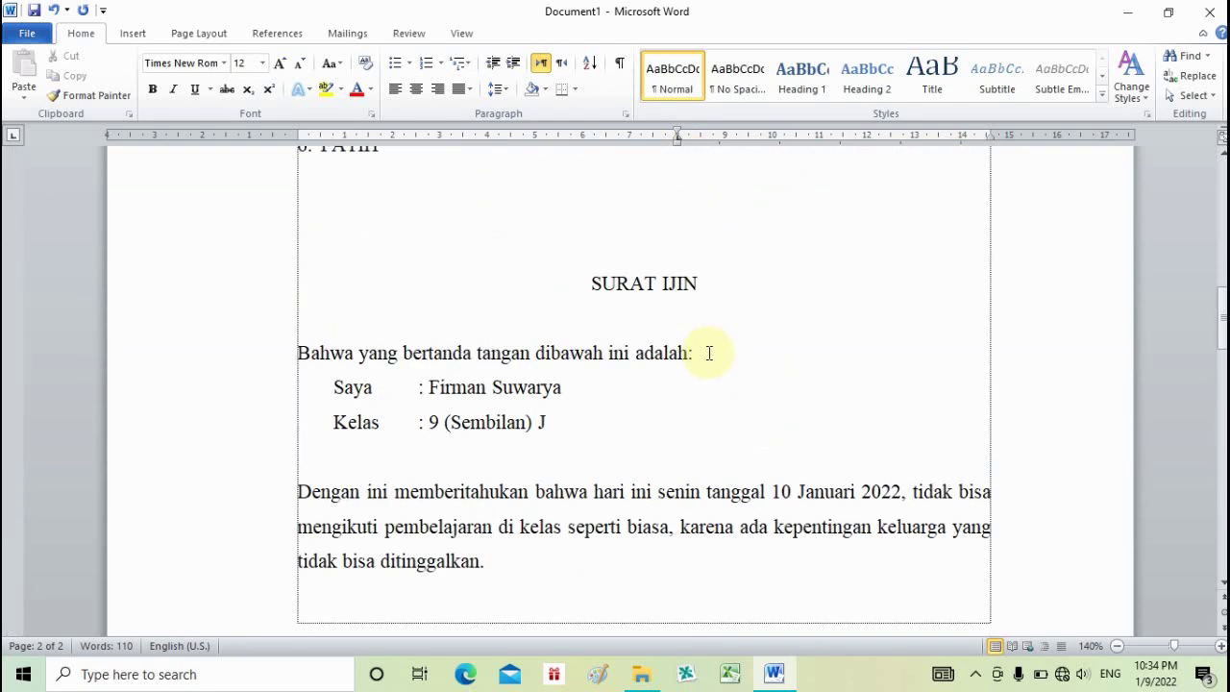
# Make the SURAT IJIN heading and the name after 'Saya' bold
pyautogui.click(621, 283)
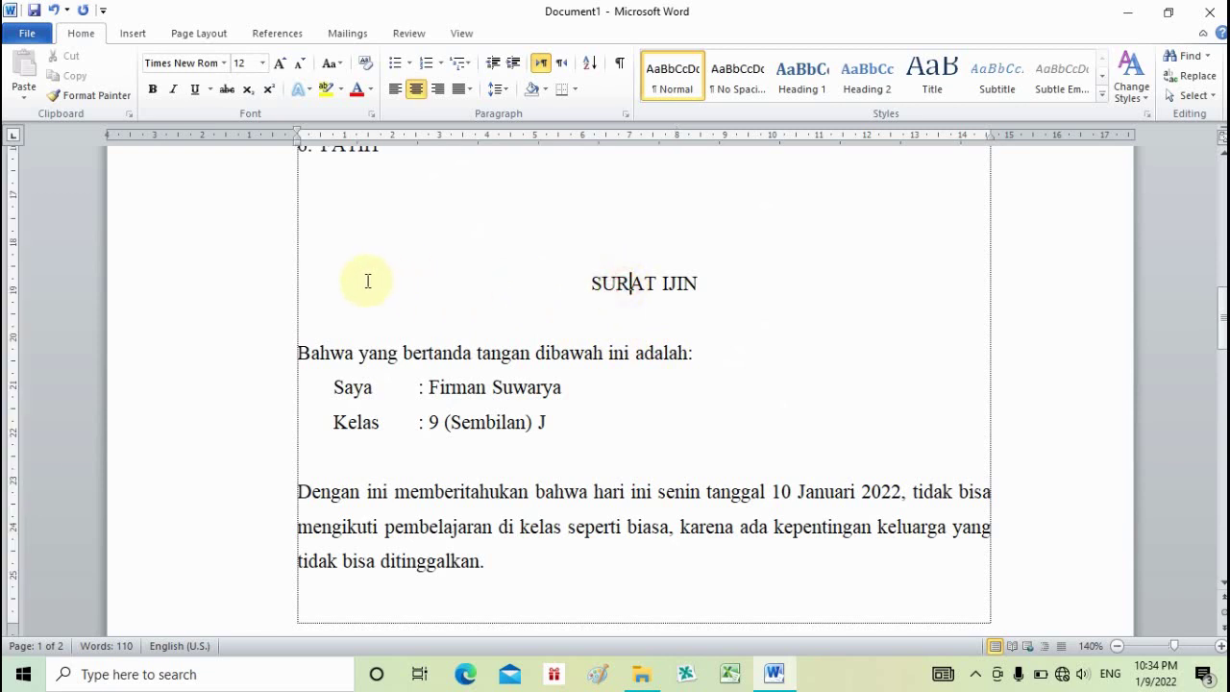
pyautogui.click(269, 284)
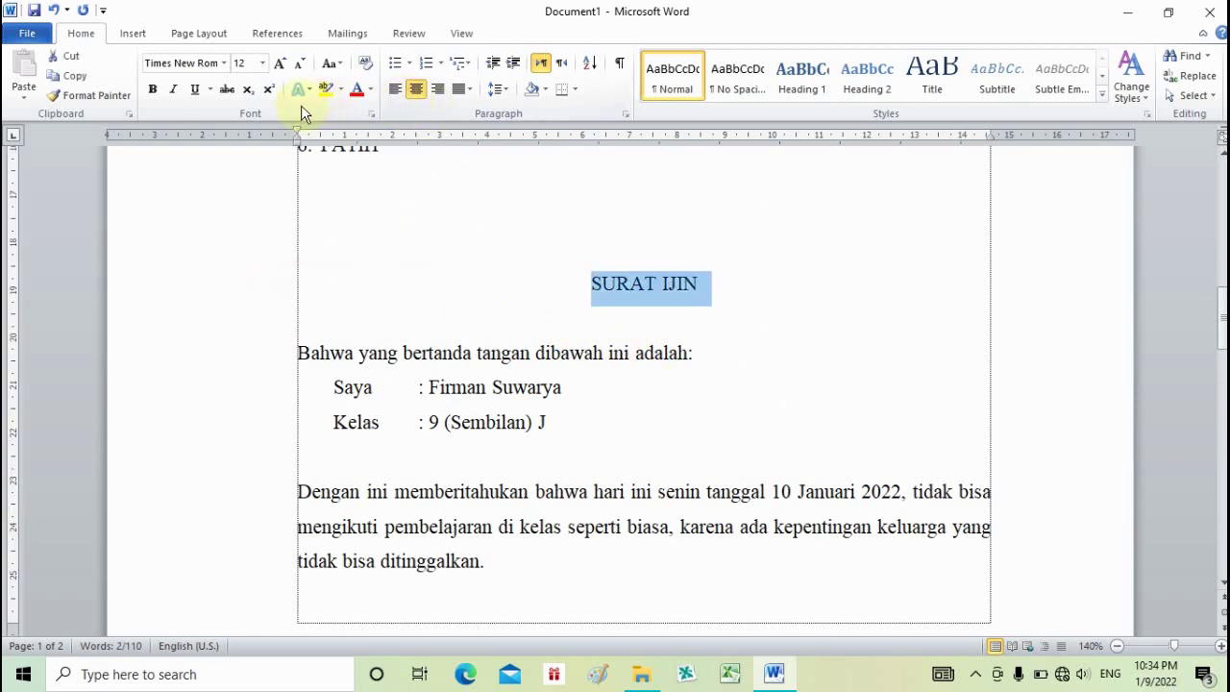
pyautogui.click(152, 88)
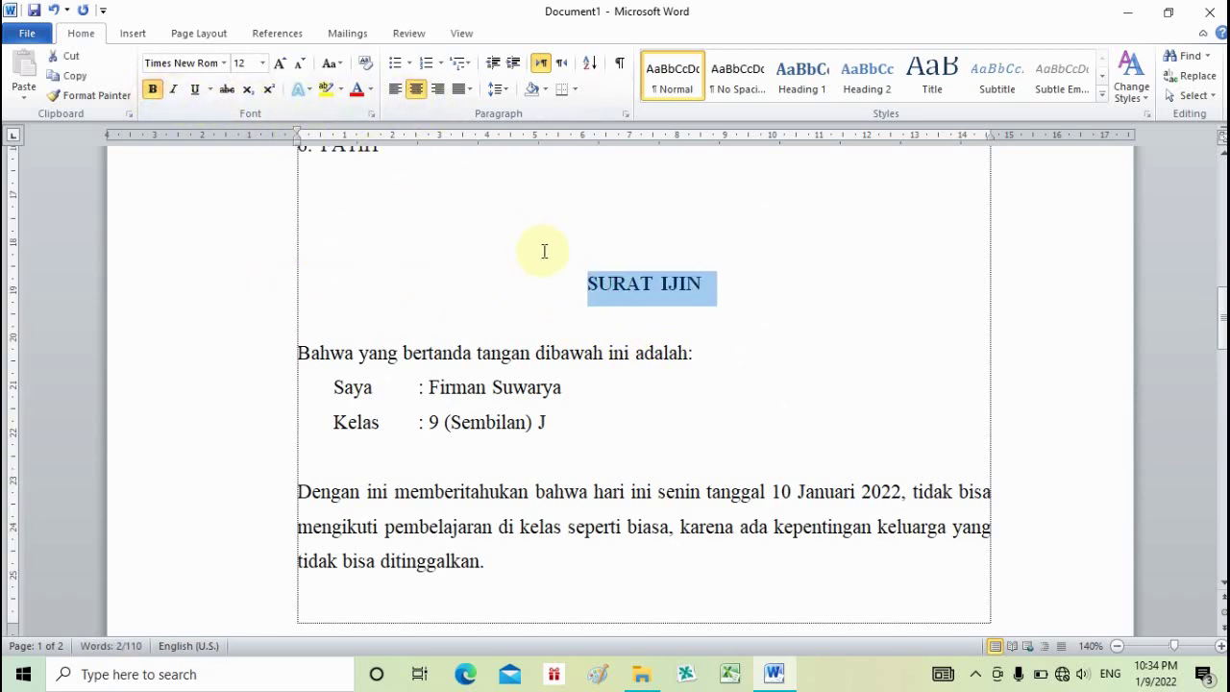
pyautogui.scroll(-3, 556, 255)
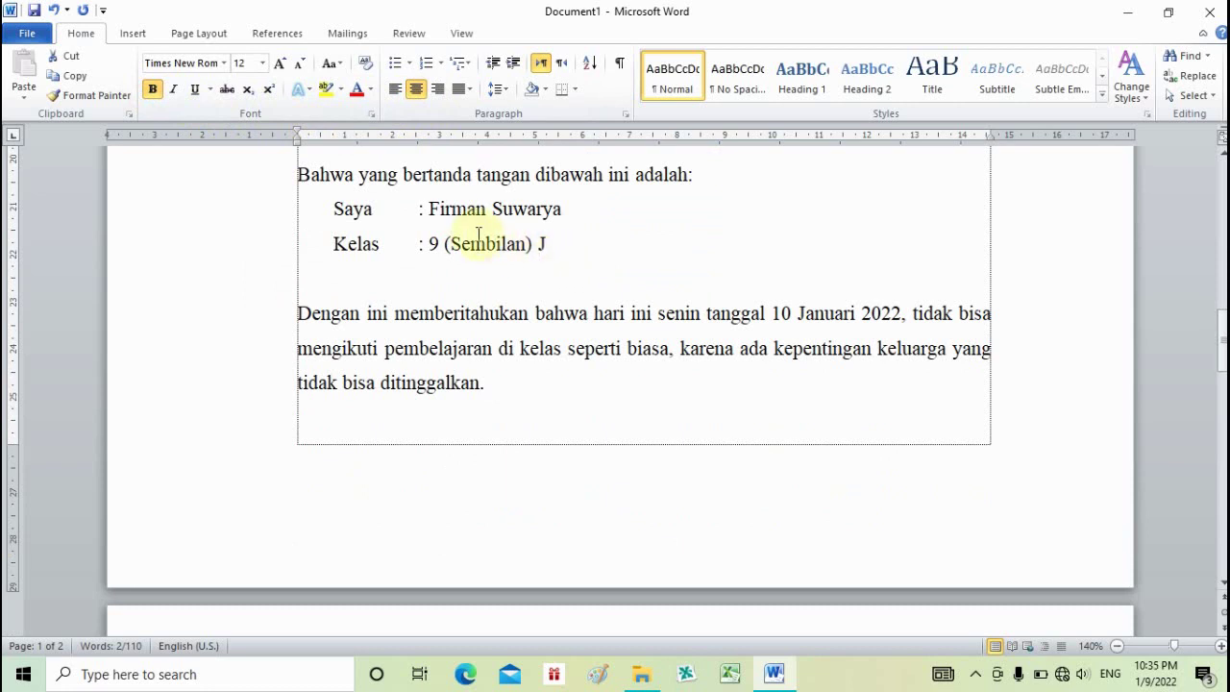
pyautogui.moveTo(428, 209); pyautogui.dragTo(527, 221)
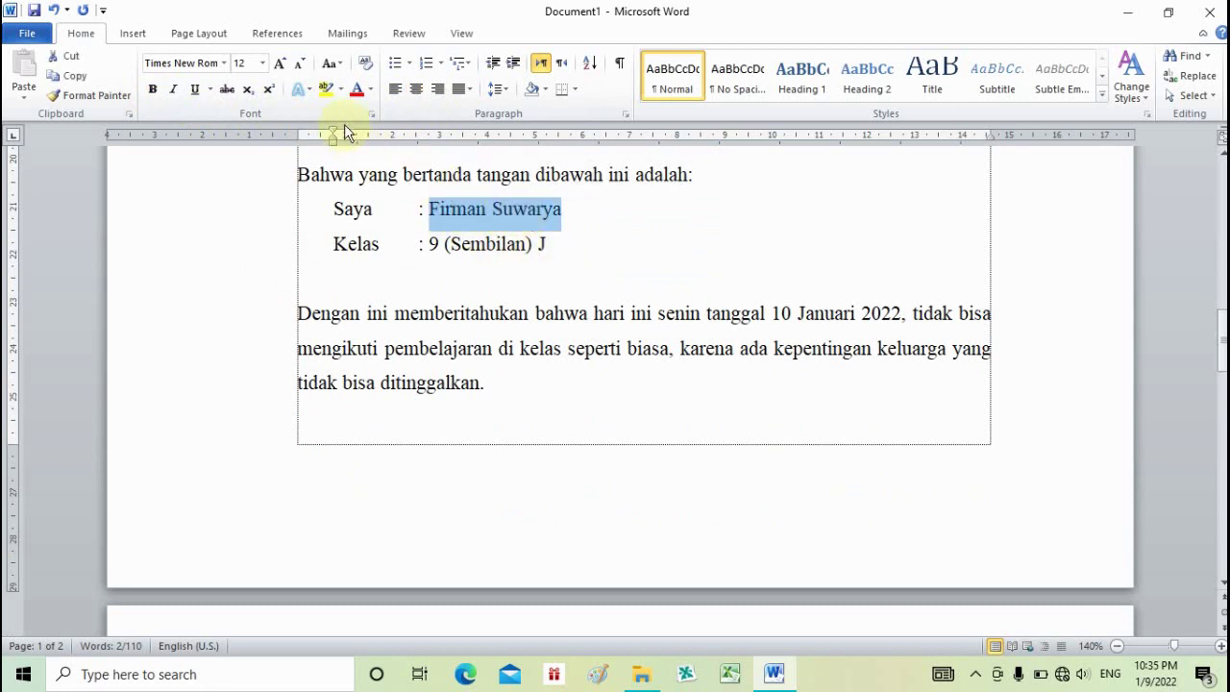
pyautogui.click(153, 89)
pyautogui.click(434, 309)
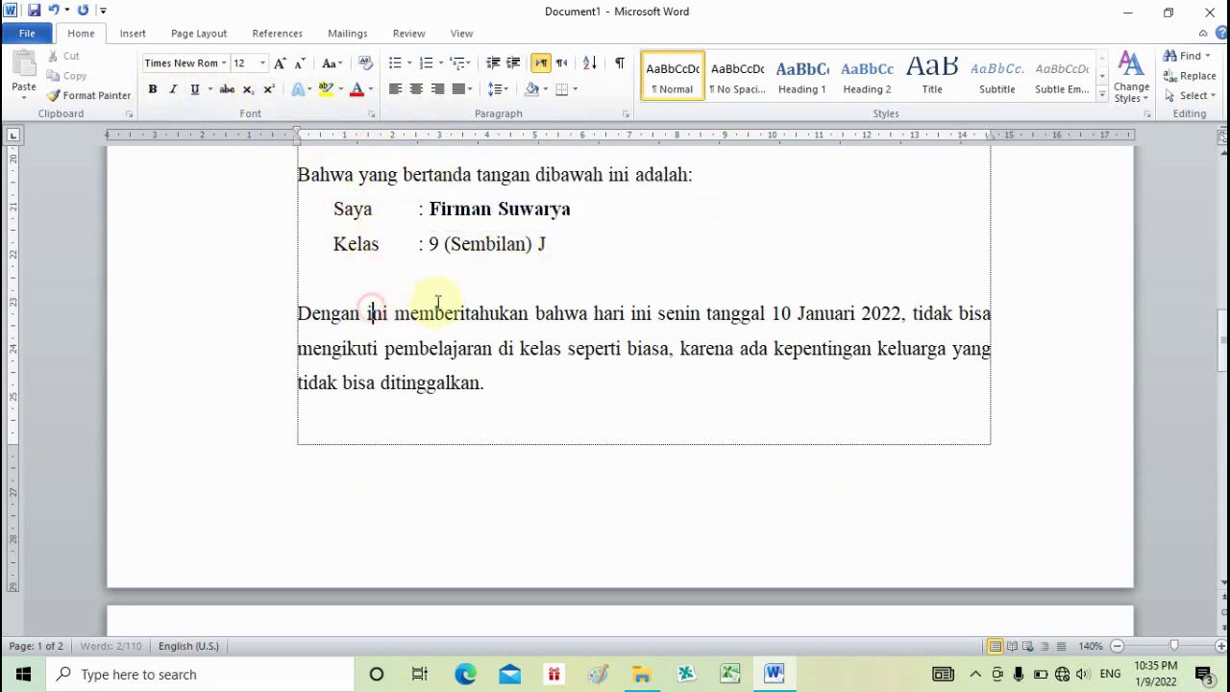
pyautogui.scroll(2, 398, 376)
pyautogui.scroll(-10, 535, 433)
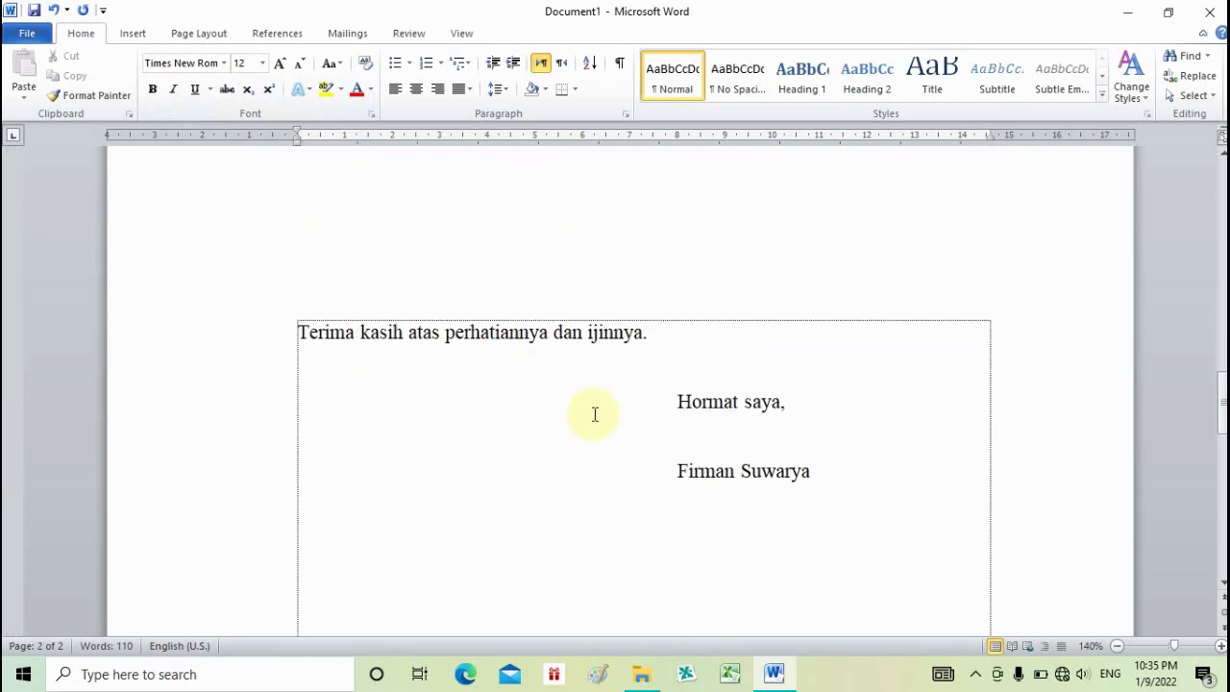
pyautogui.scroll(4, 593, 413)
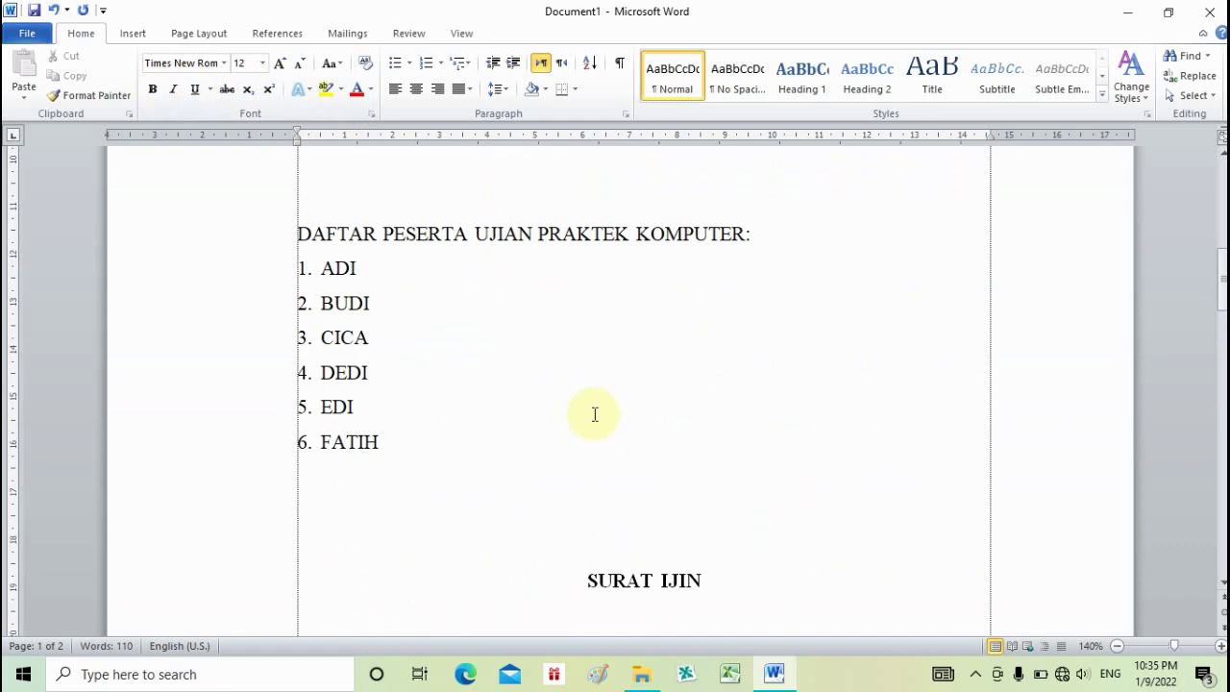
pyautogui.scroll(-10, 593, 413)
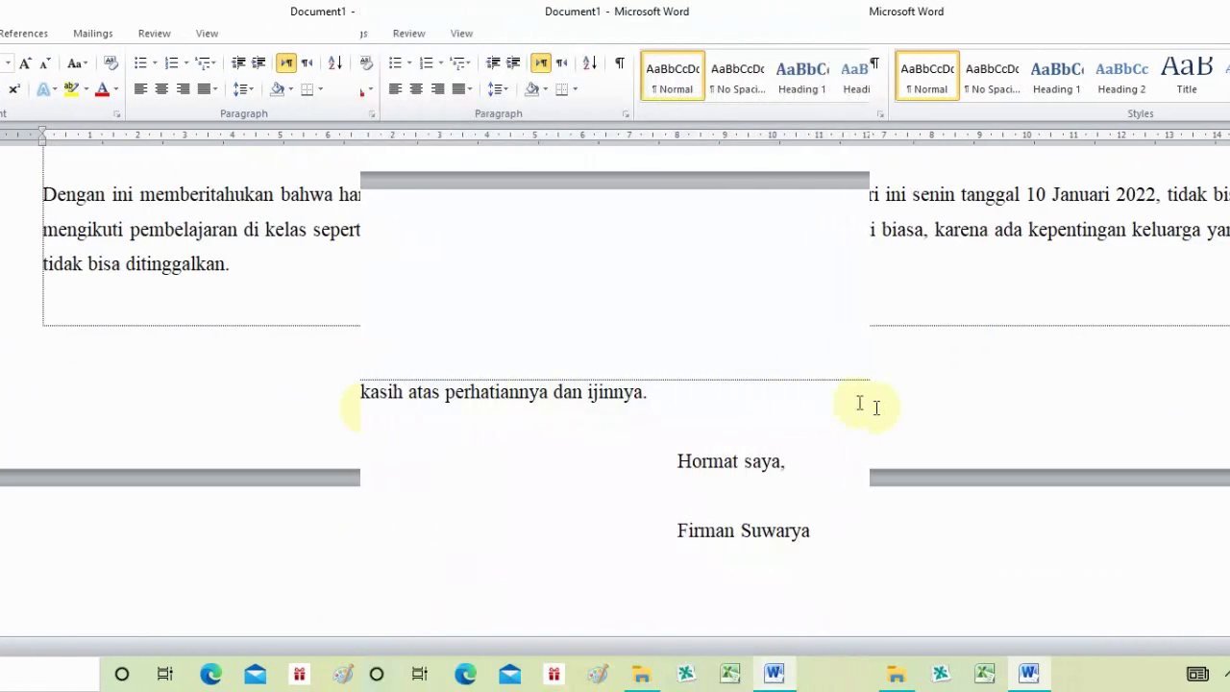
pyautogui.scroll(3, 825, 410)
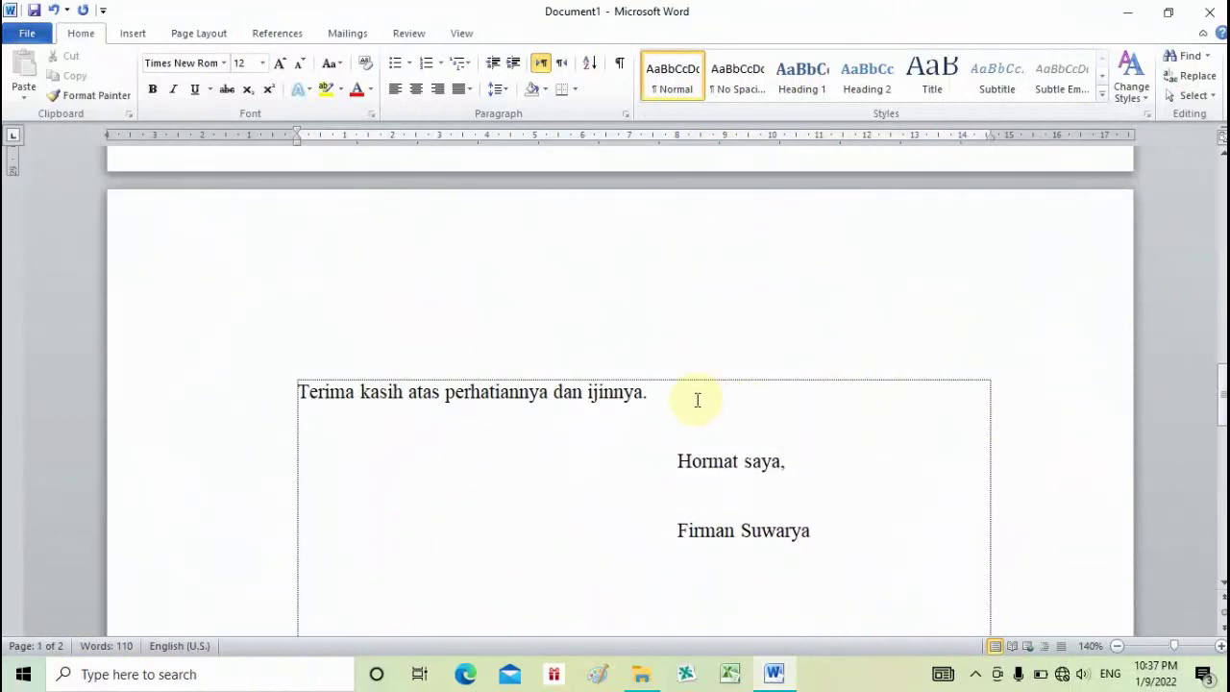
pyautogui.scroll(15, 697, 400)
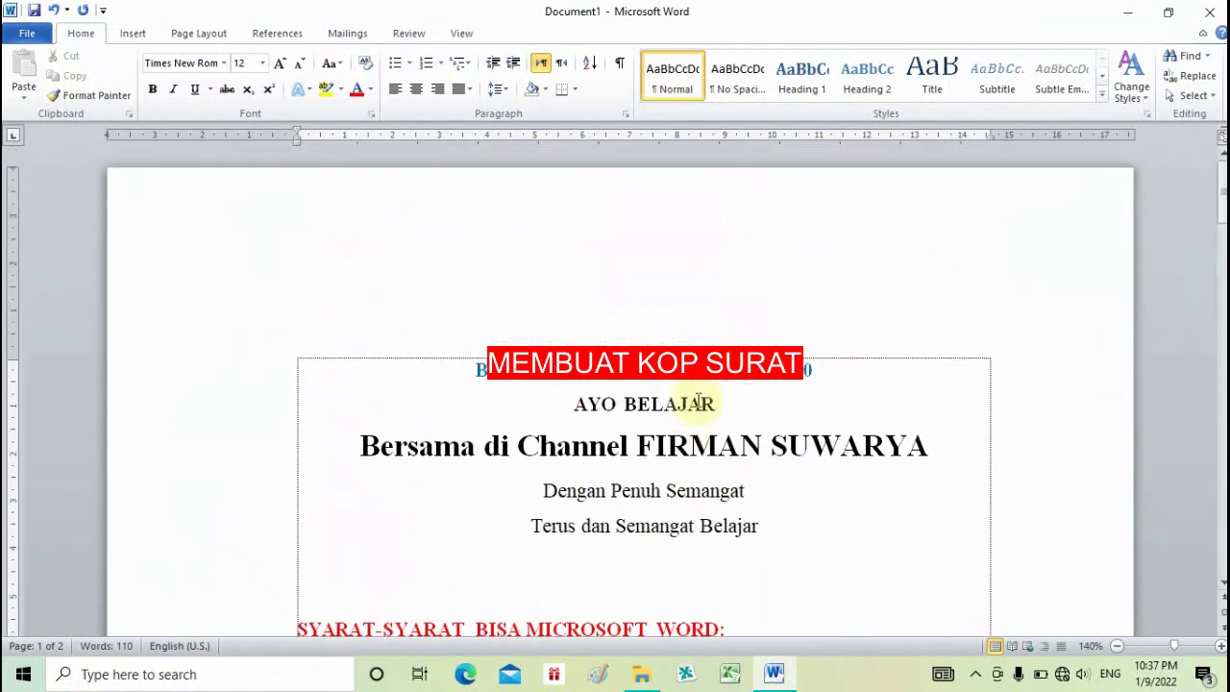
pyautogui.scroll(-3, 698, 401)
pyautogui.scroll(3, 698, 402)
pyautogui.click(453, 366)
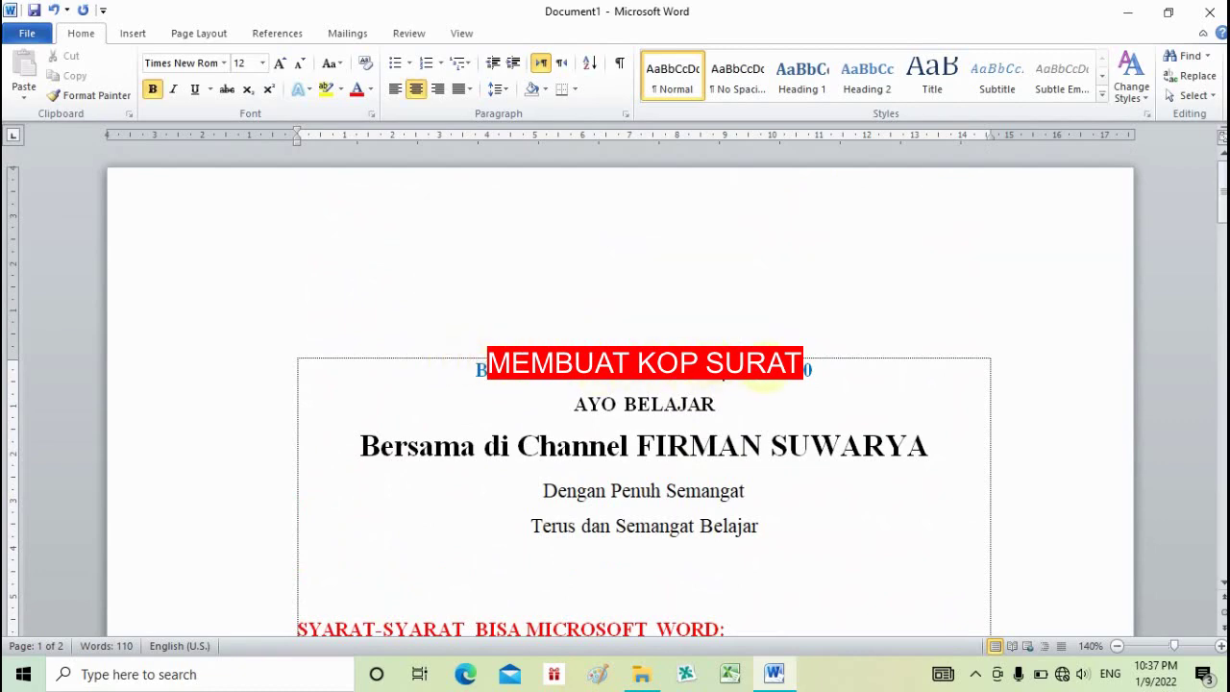
pyautogui.scroll(-3, 805, 381)
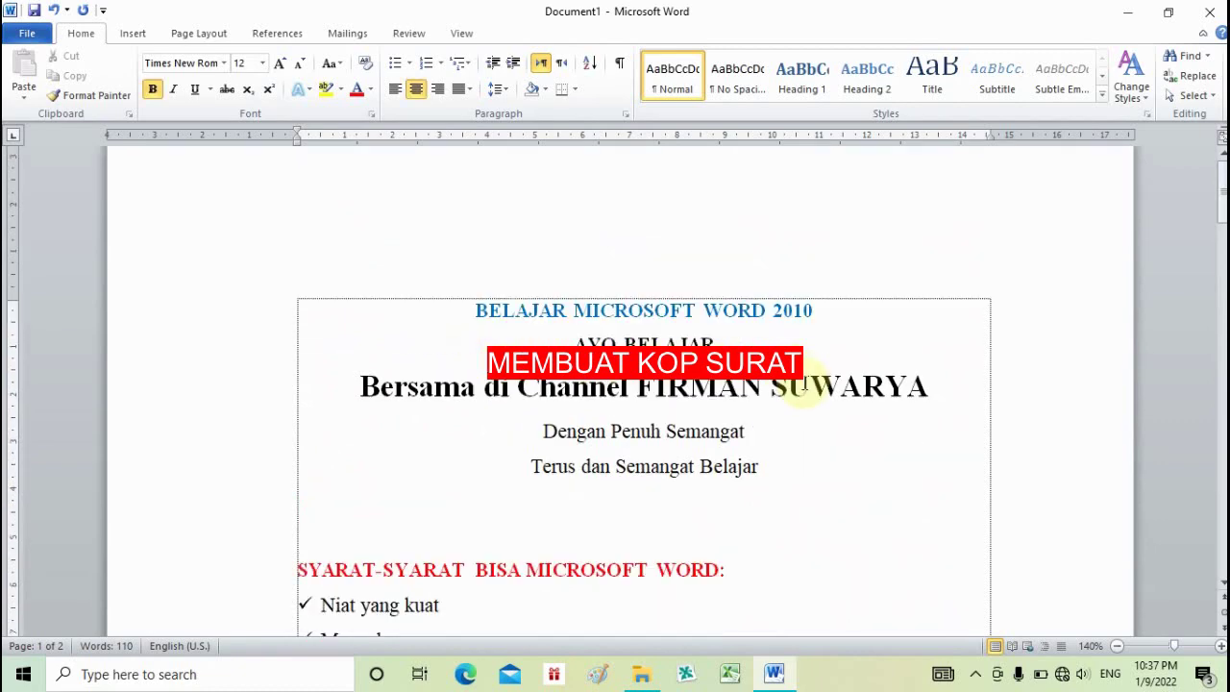
pyautogui.scroll(1, 805, 384)
pyautogui.scroll(1, 805, 384)
pyautogui.scroll(-3, 805, 384)
pyautogui.scroll(2, 804, 387)
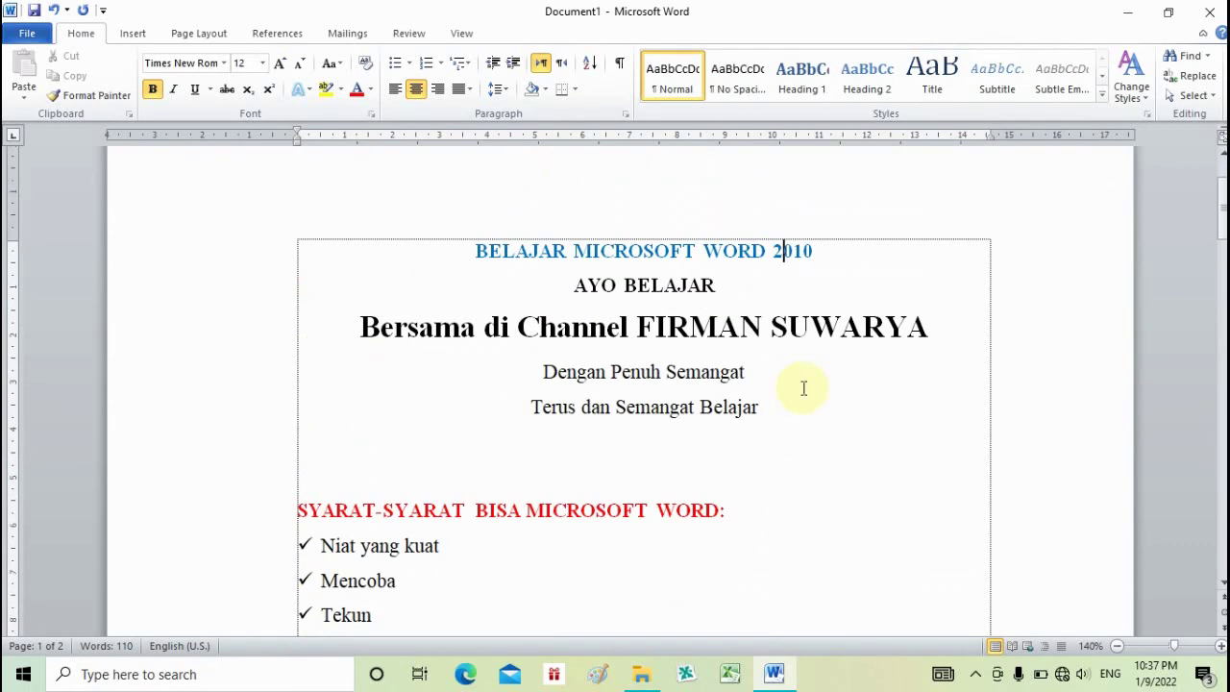
pyautogui.scroll(-1, 803, 388)
pyautogui.scroll(2, 804, 388)
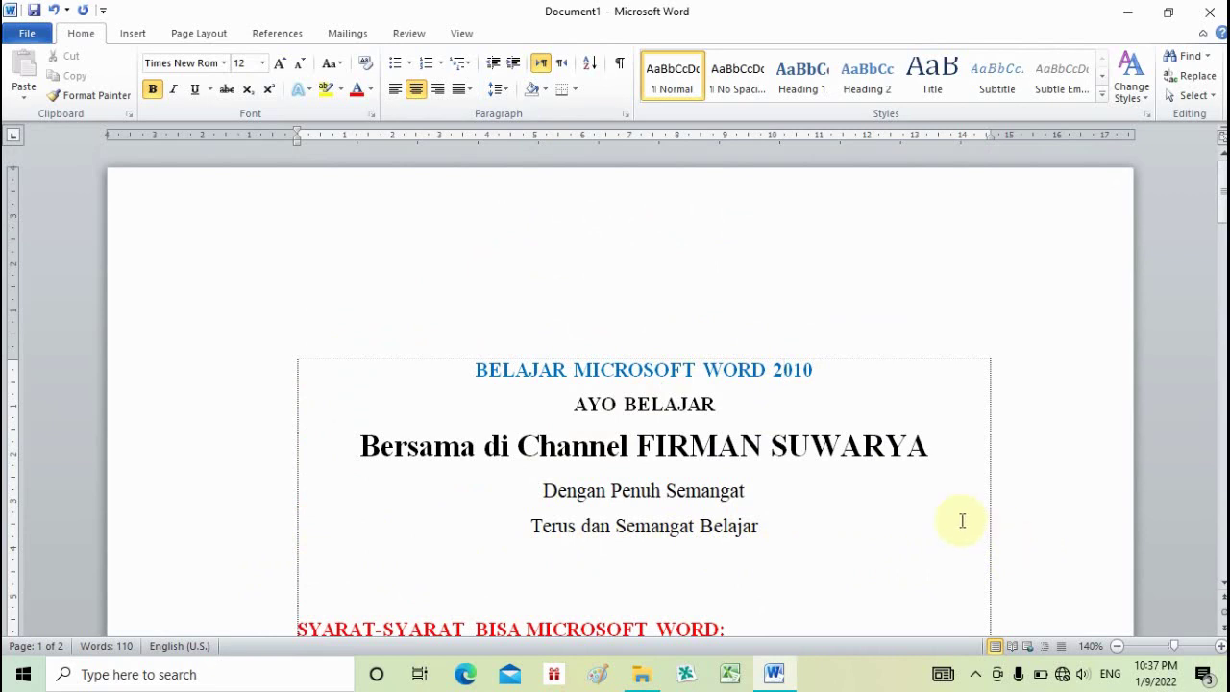
pyautogui.click(826, 369)
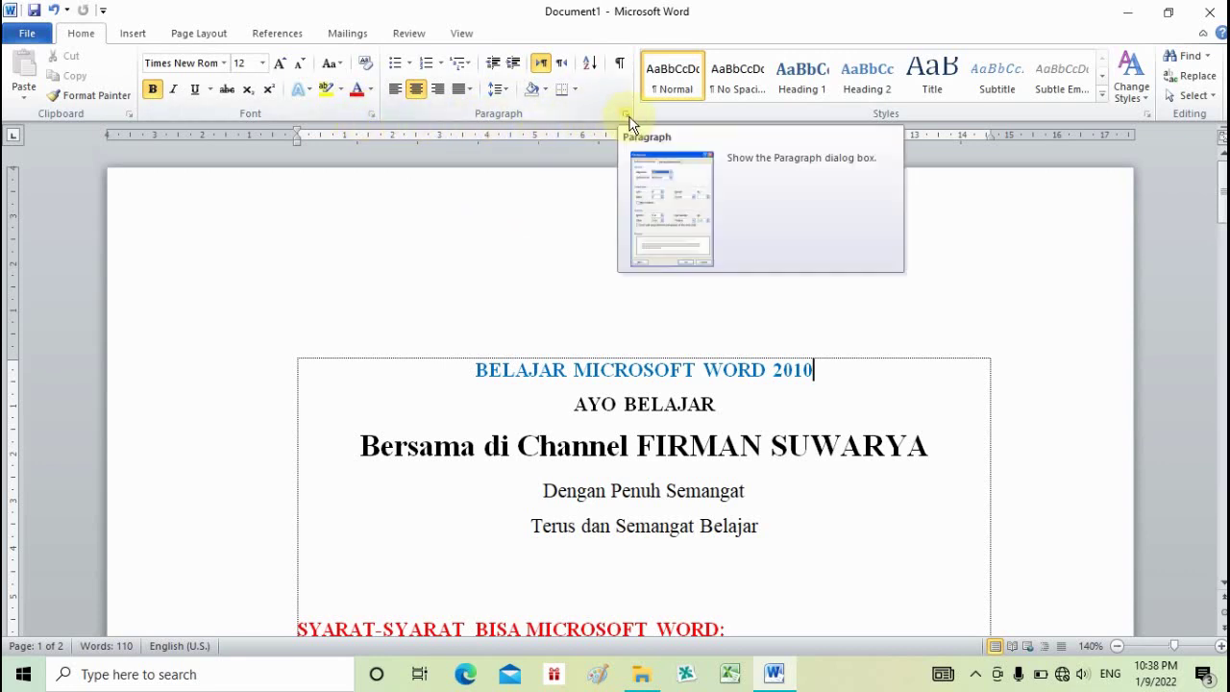
# Lower the page's top margin from 4 cm to about 1 cm in Page Setup
pyautogui.click(200, 37)
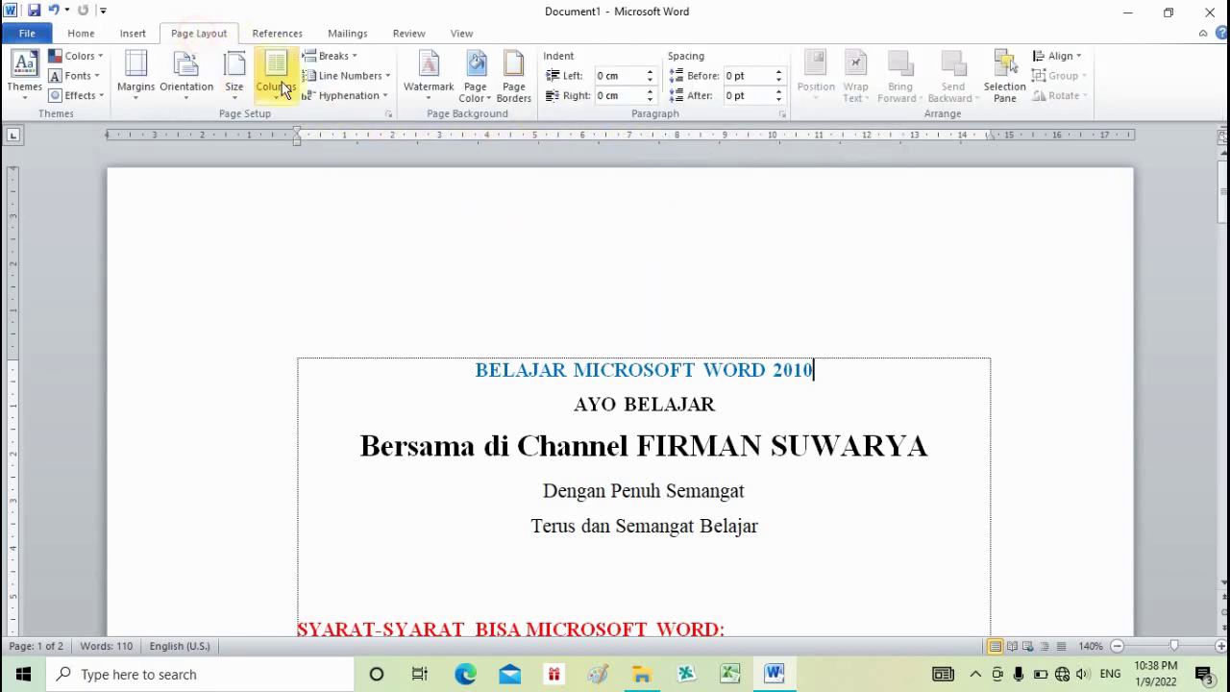
pyautogui.click(388, 114)
pyautogui.click(515, 142)
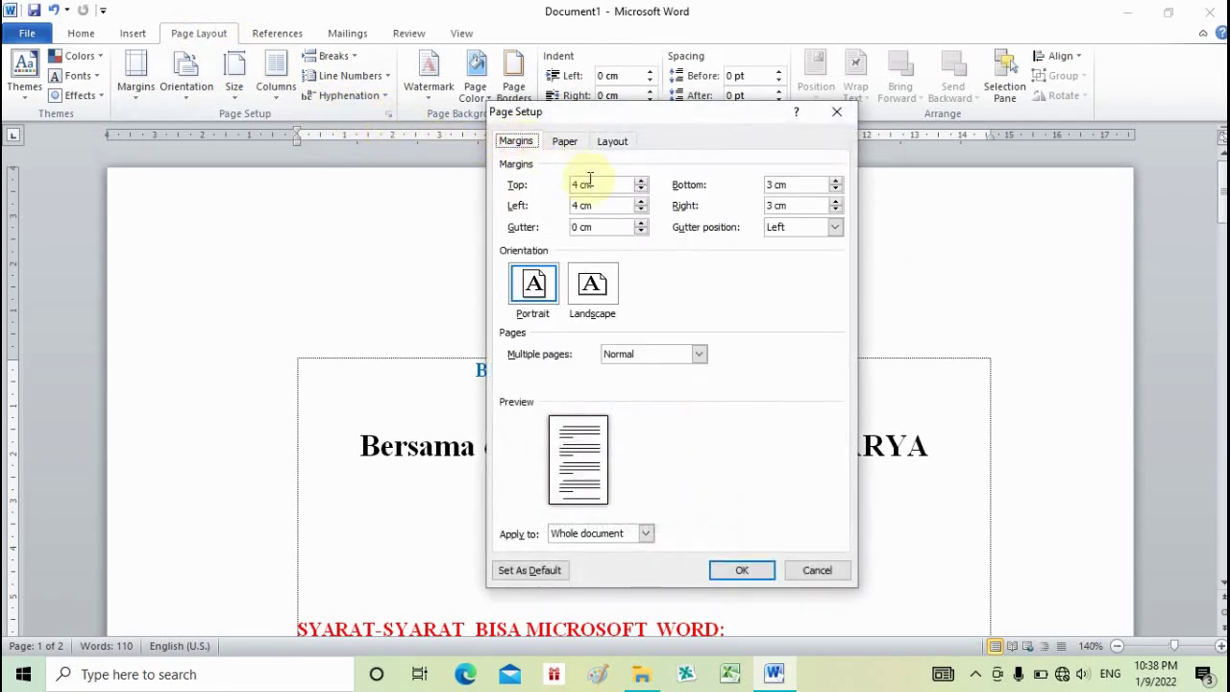
pyautogui.moveTo(579, 185); pyautogui.dragTo(568, 184)
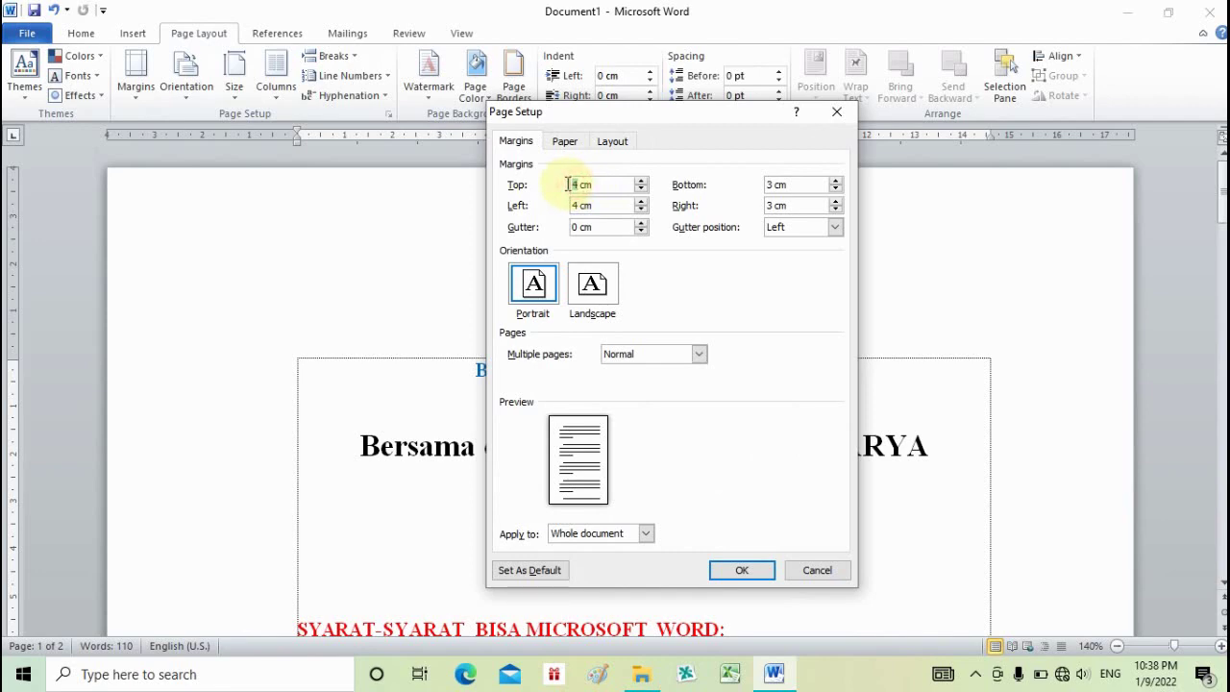
pyautogui.moveTo(569, 116); pyautogui.dragTo(725, 135)
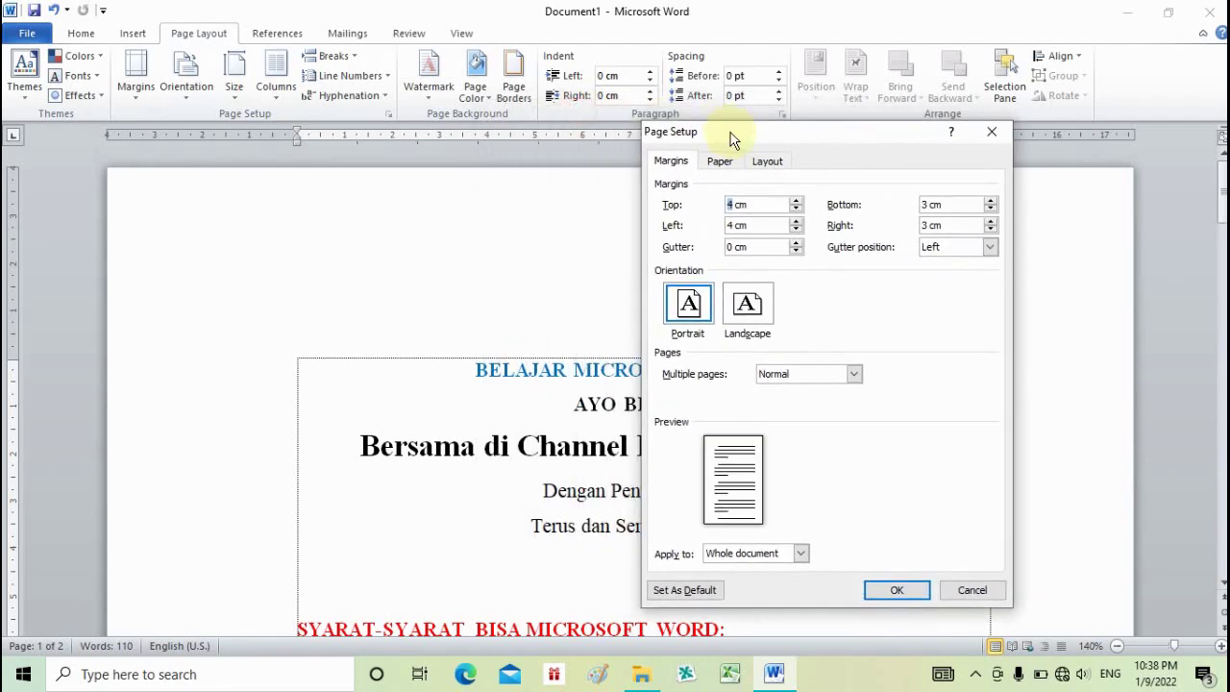
pyautogui.click(690, 164)
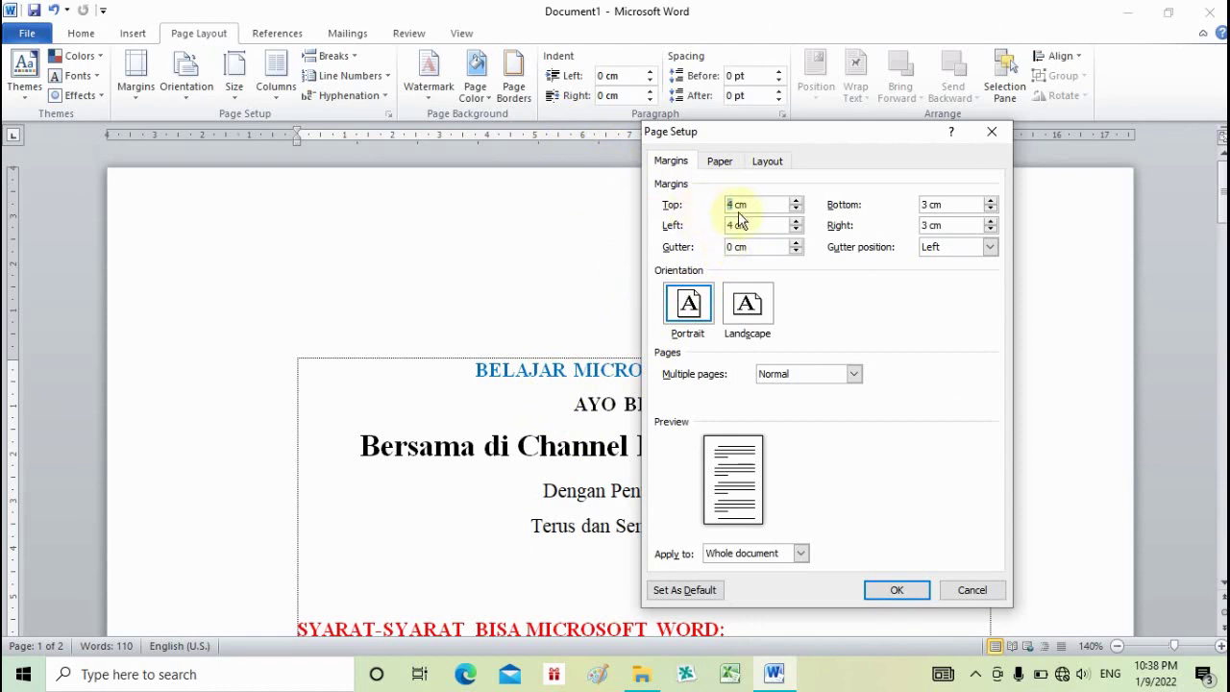
pyautogui.click(795, 209)
pyautogui.click(795, 209)
pyautogui.click(796, 208)
pyautogui.click(795, 208)
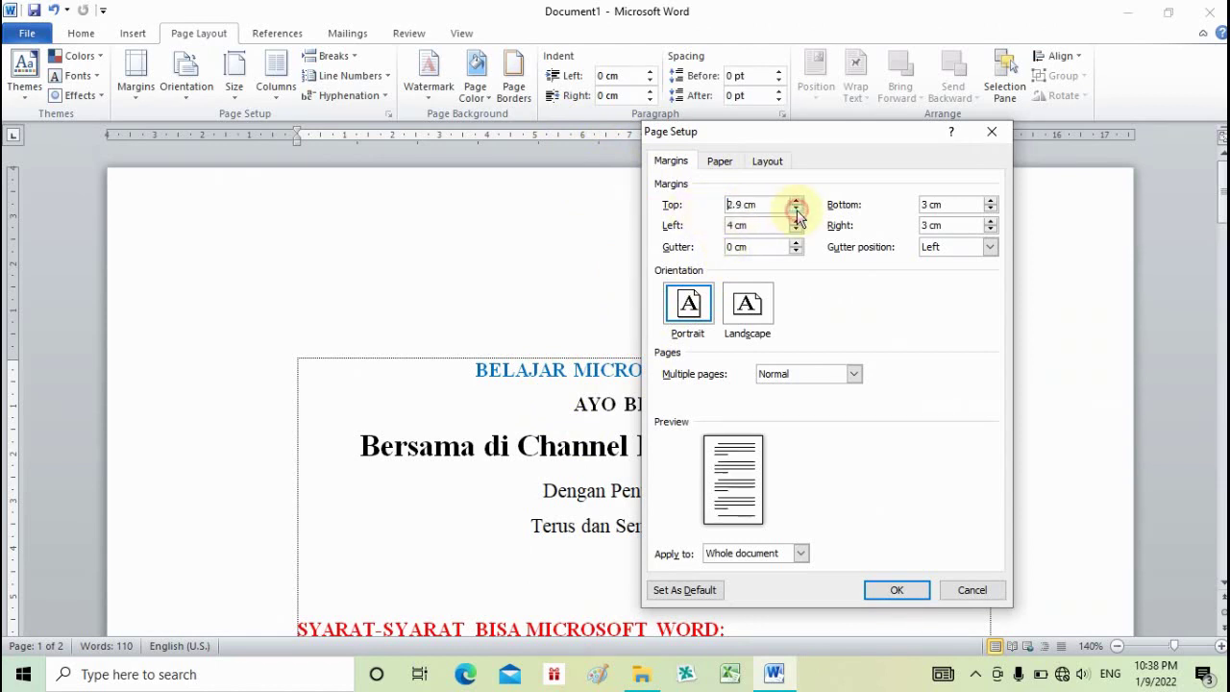
pyautogui.click(796, 209)
pyautogui.click(796, 209)
pyautogui.click(796, 208)
pyautogui.click(795, 208)
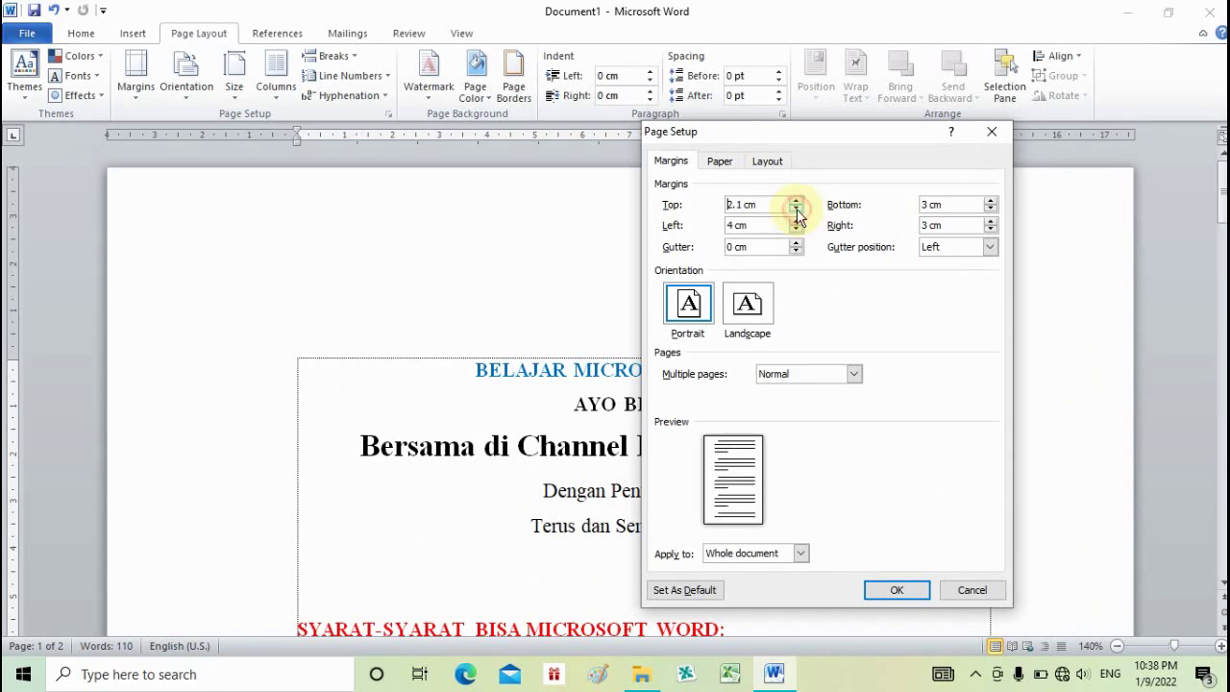
pyautogui.click(796, 209)
pyautogui.click(795, 210)
pyautogui.click(795, 210)
pyautogui.click(796, 209)
pyautogui.click(795, 209)
pyautogui.click(796, 209)
pyautogui.click(796, 210)
pyautogui.click(795, 209)
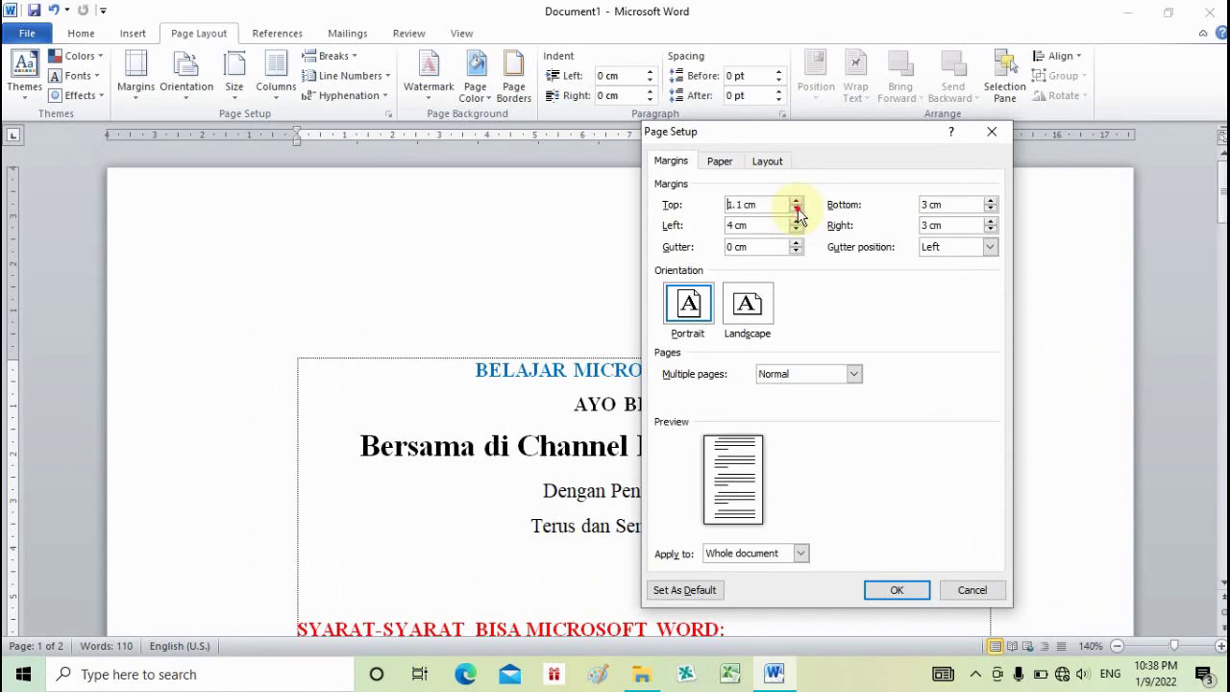
pyautogui.click(796, 210)
pyautogui.click(894, 586)
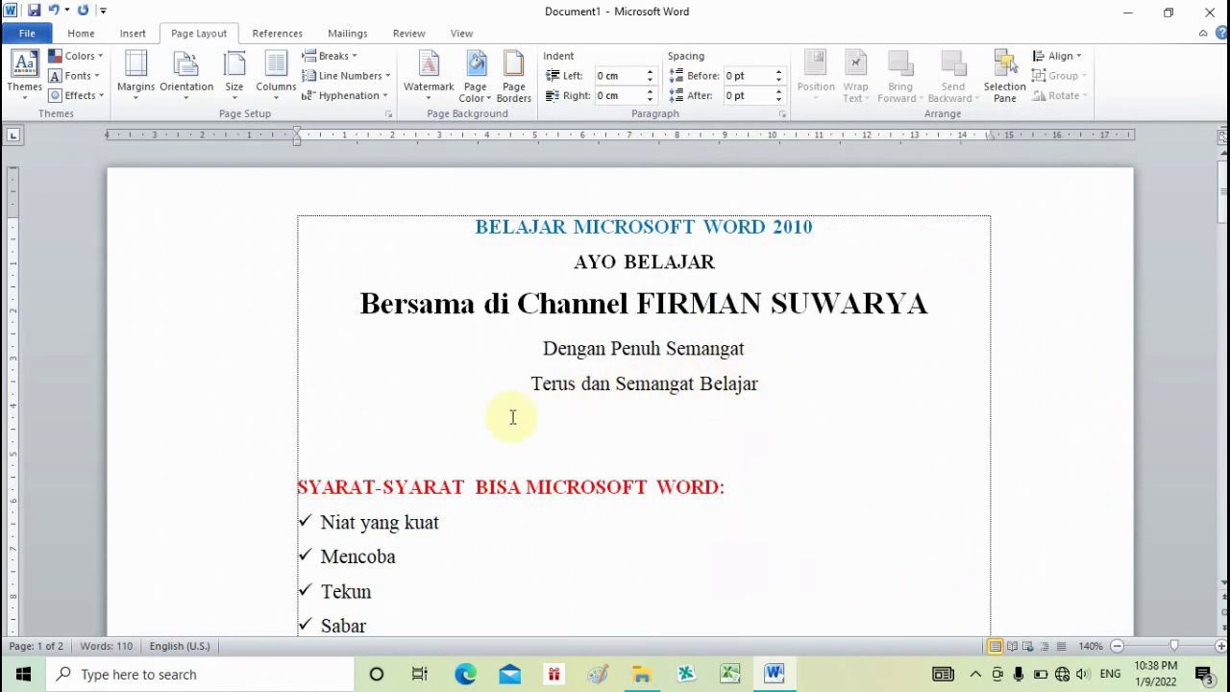
# Insert blank lines between the letterhead and the SYARAT-SYARAT heading
pyautogui.click(449, 437)
pyautogui.press('Return')
pyautogui.press('Return')
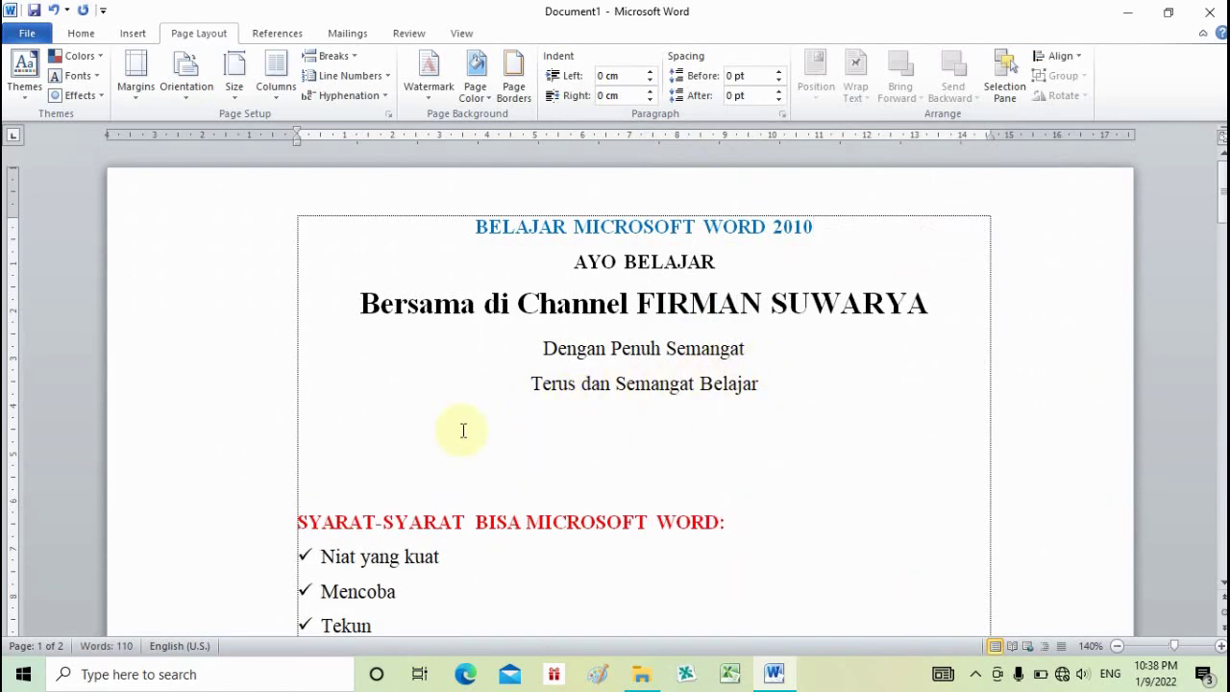
pyautogui.scroll(-3, 467, 432)
pyautogui.click(431, 214)
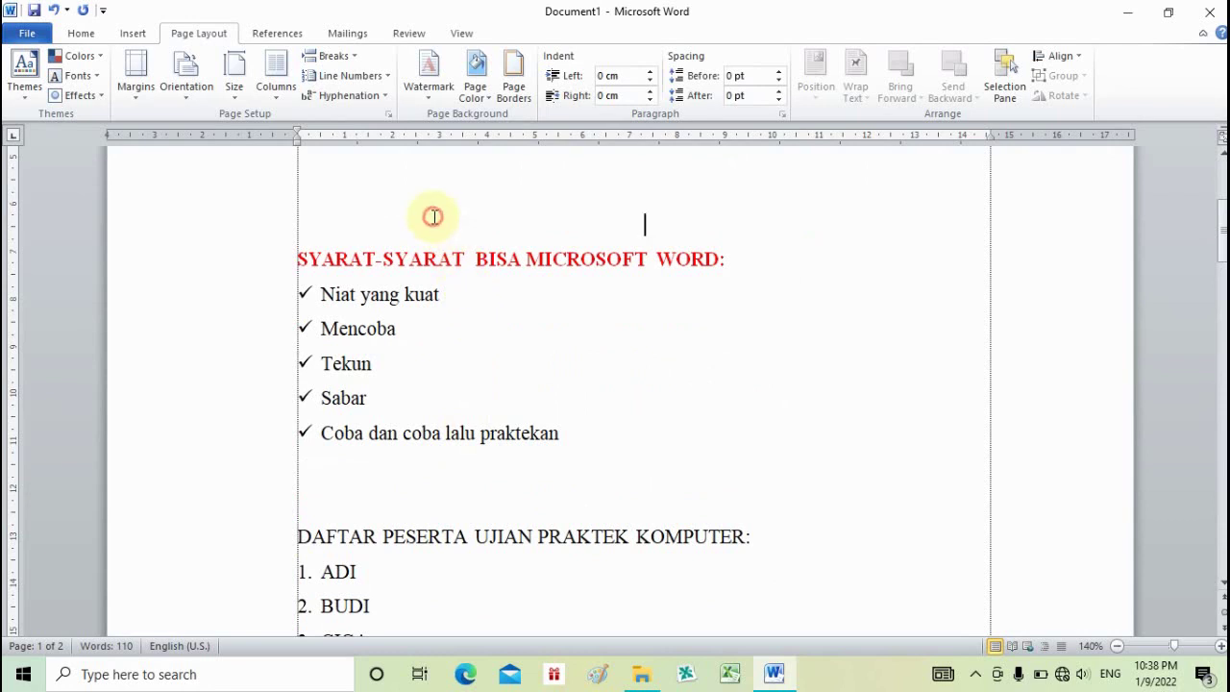
pyautogui.press('Return')
pyautogui.click(402, 517)
pyautogui.scroll(3, 541, 358)
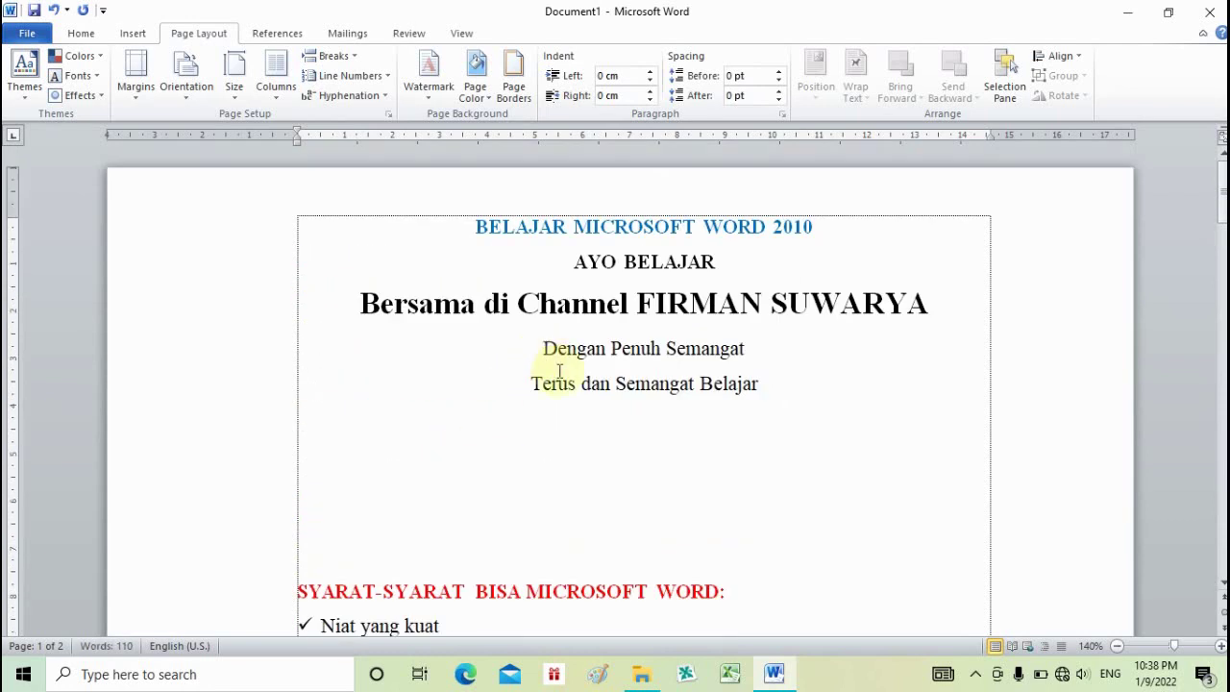
pyautogui.click(584, 444)
pyautogui.click(549, 430)
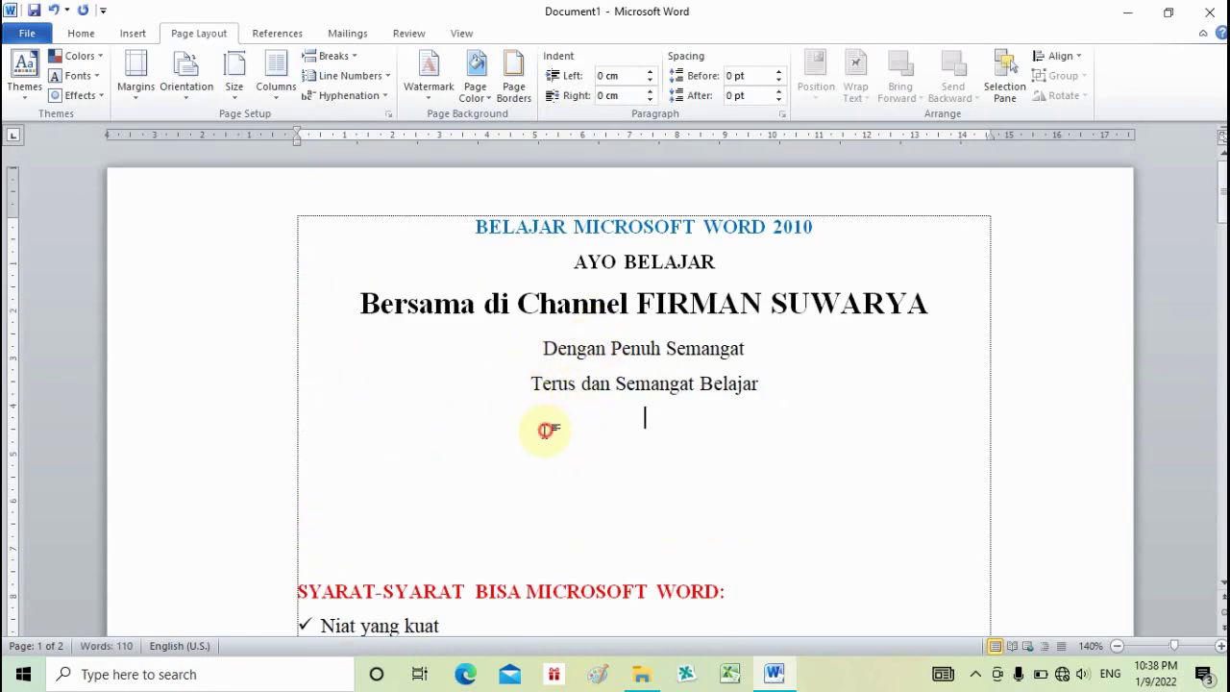
pyautogui.press('Return')
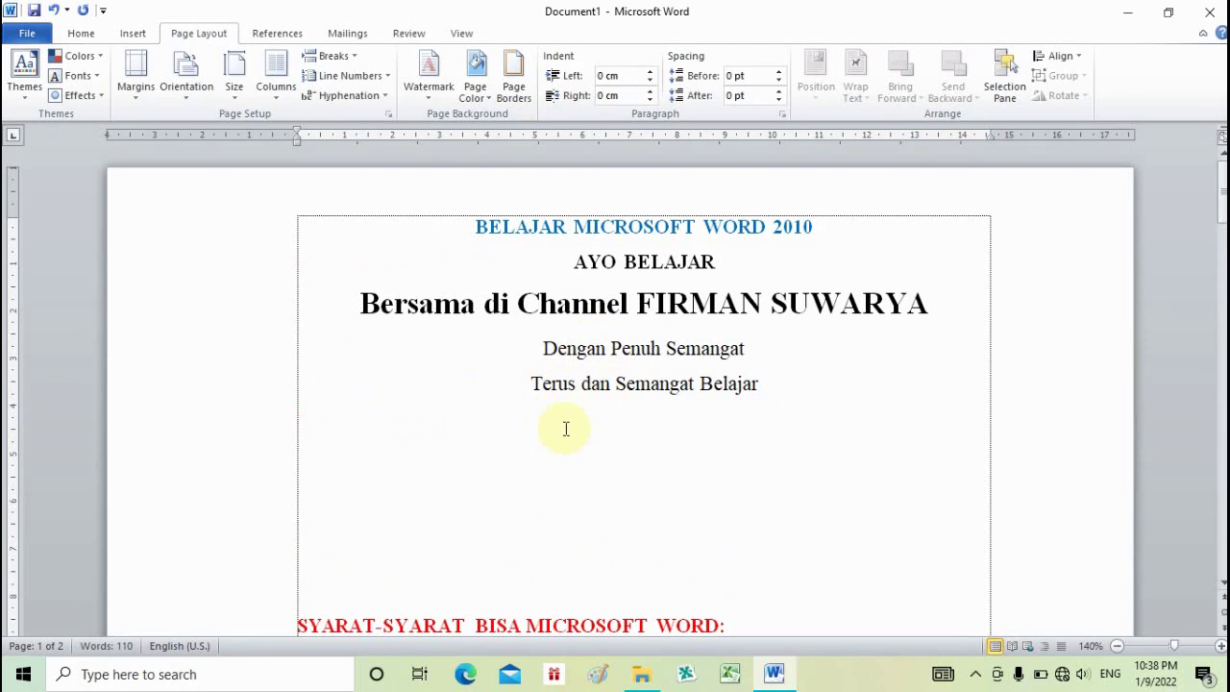
pyautogui.click(481, 227)
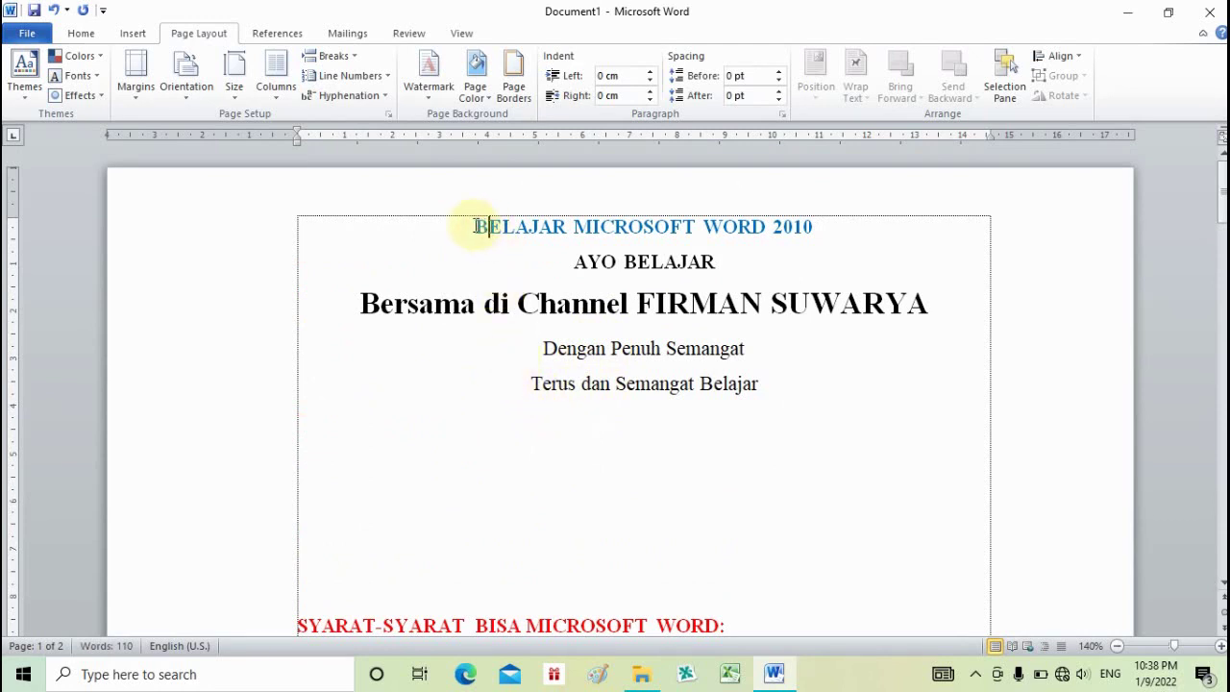
# Change the five letterhead lines from 1.5 to Single line spacing in the Paragraph dialog
pyautogui.click(194, 231)
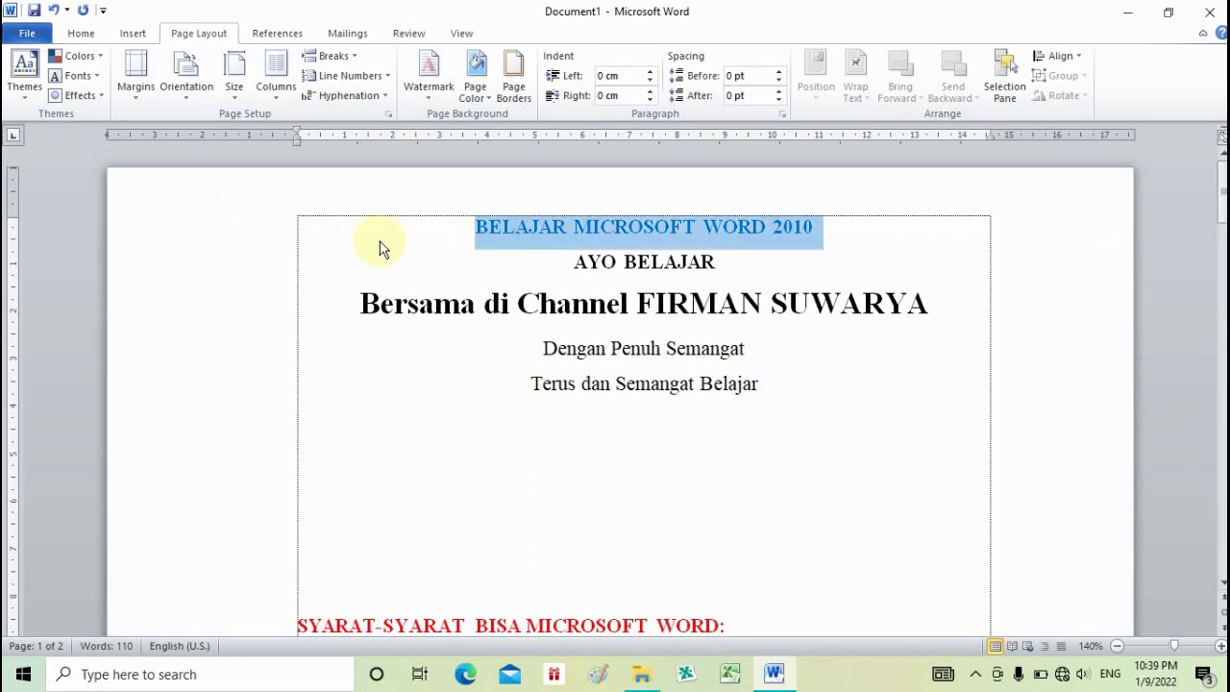
pyautogui.click(461, 256)
pyautogui.click(217, 236)
pyautogui.moveTo(195, 225); pyautogui.dragTo(237, 391)
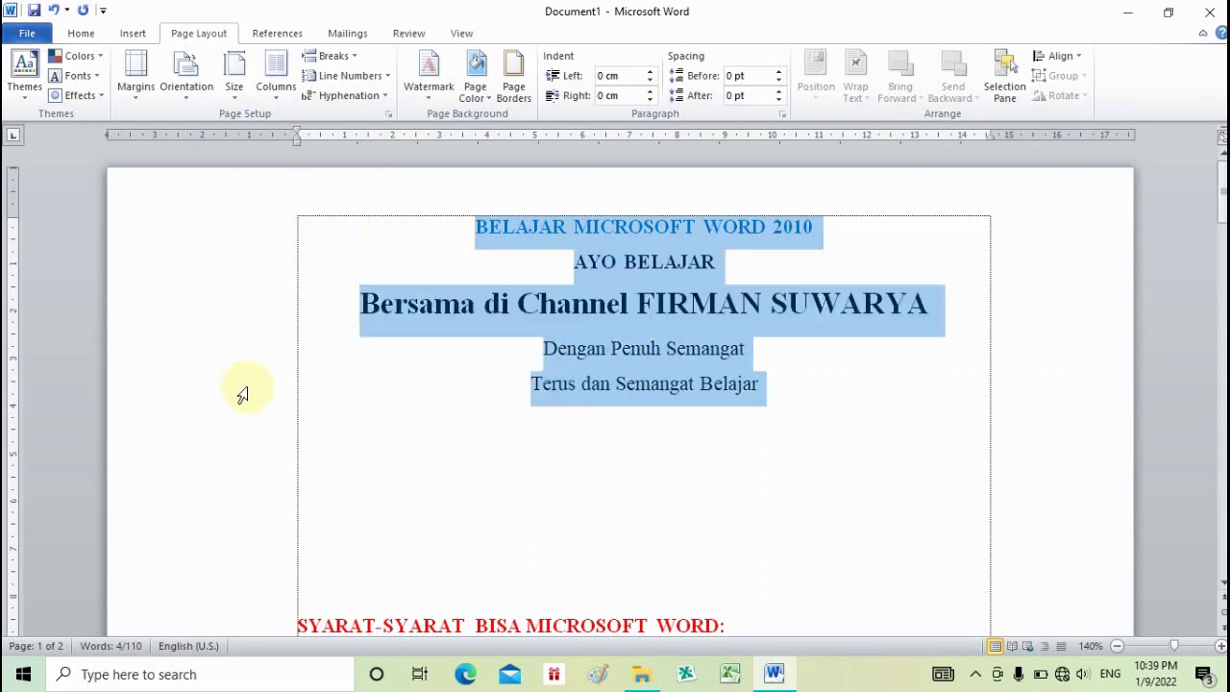
pyautogui.click(782, 114)
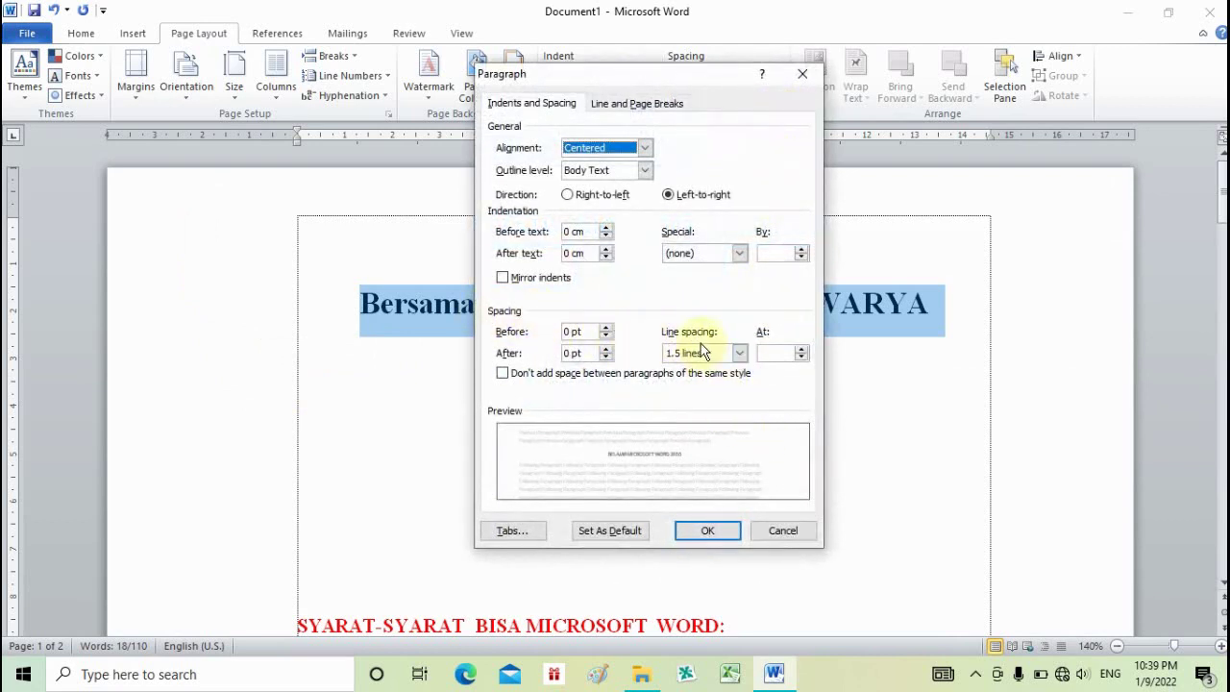
pyautogui.click(739, 354)
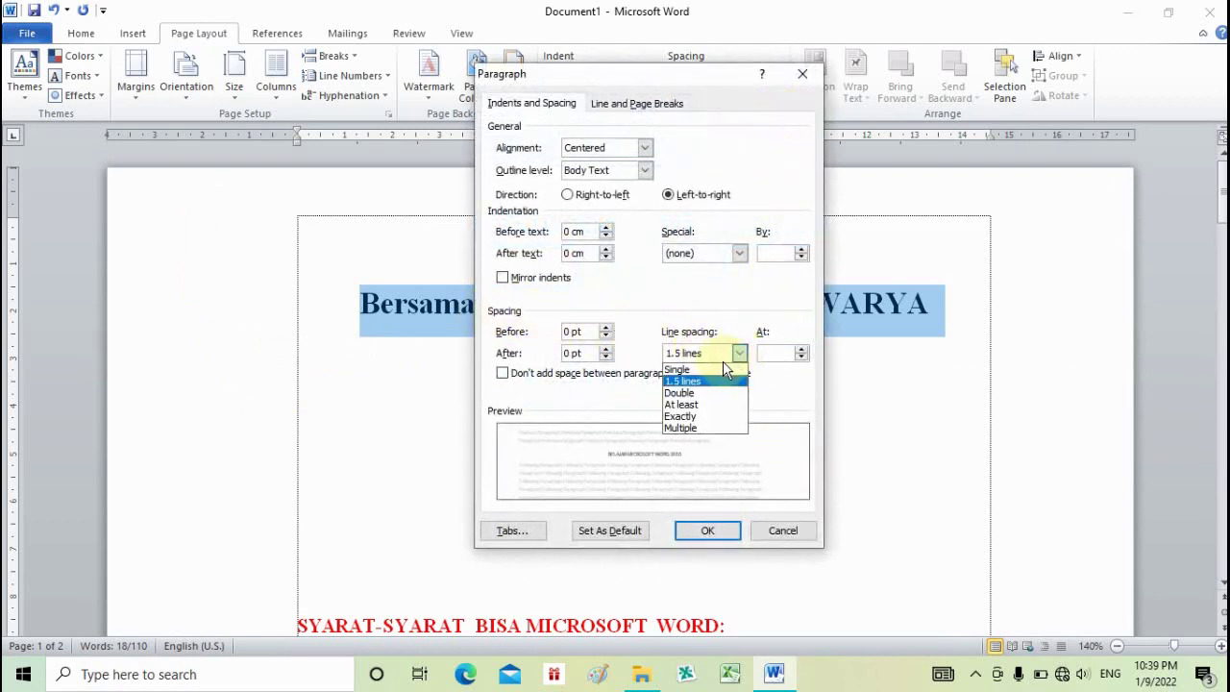
pyautogui.click(716, 369)
pyautogui.click(719, 531)
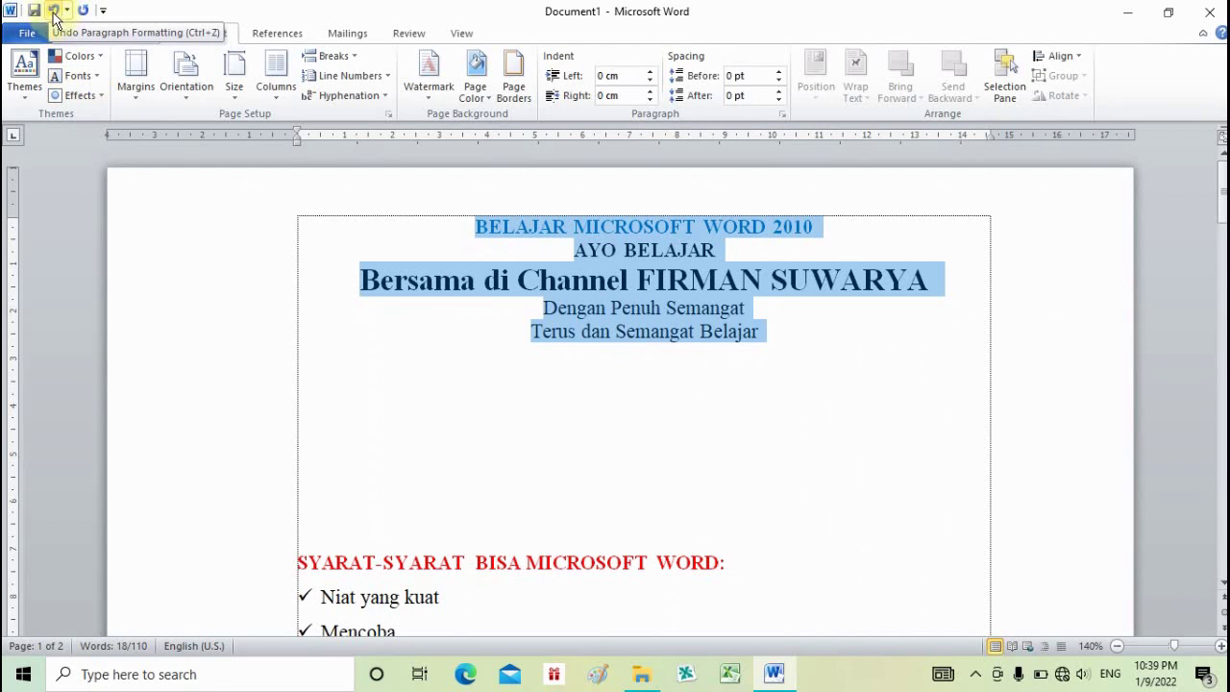
pyautogui.click(53, 11)
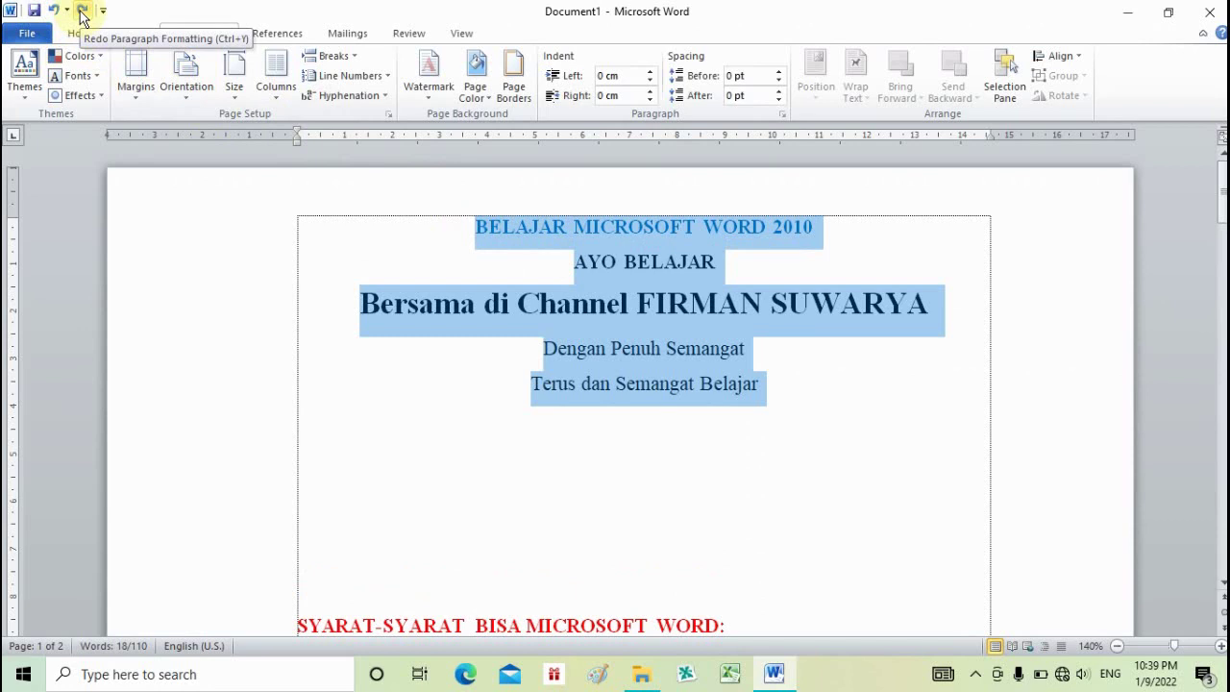
pyautogui.click(81, 11)
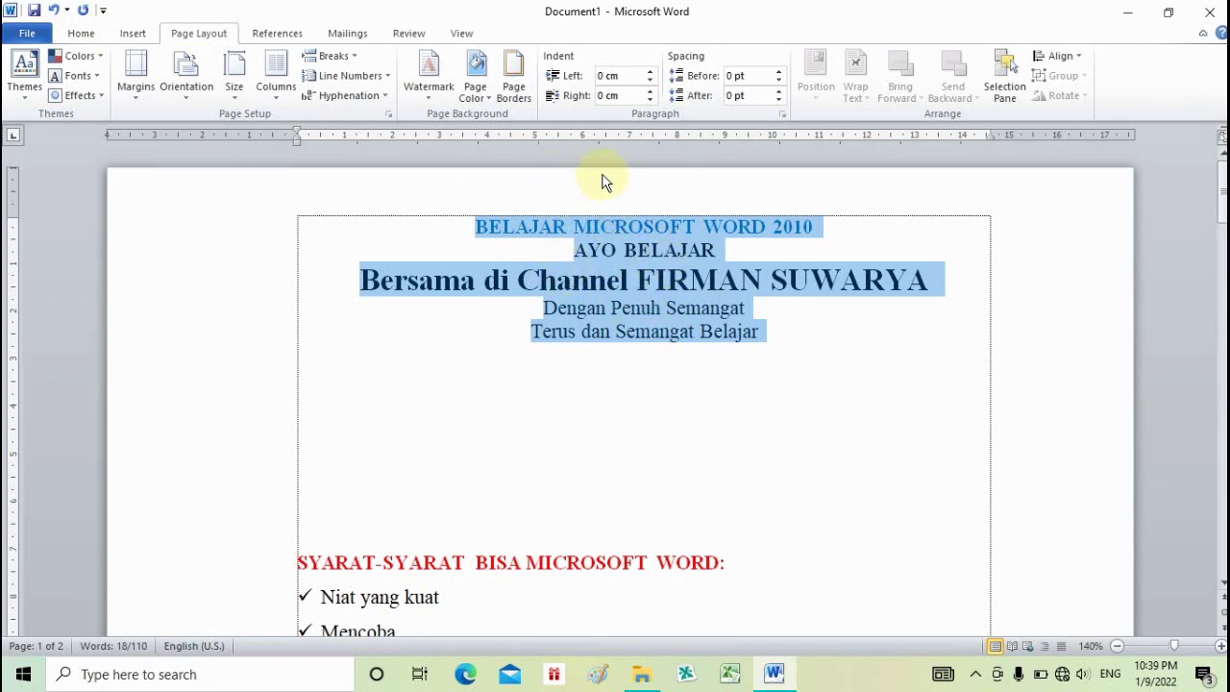
pyautogui.click(702, 356)
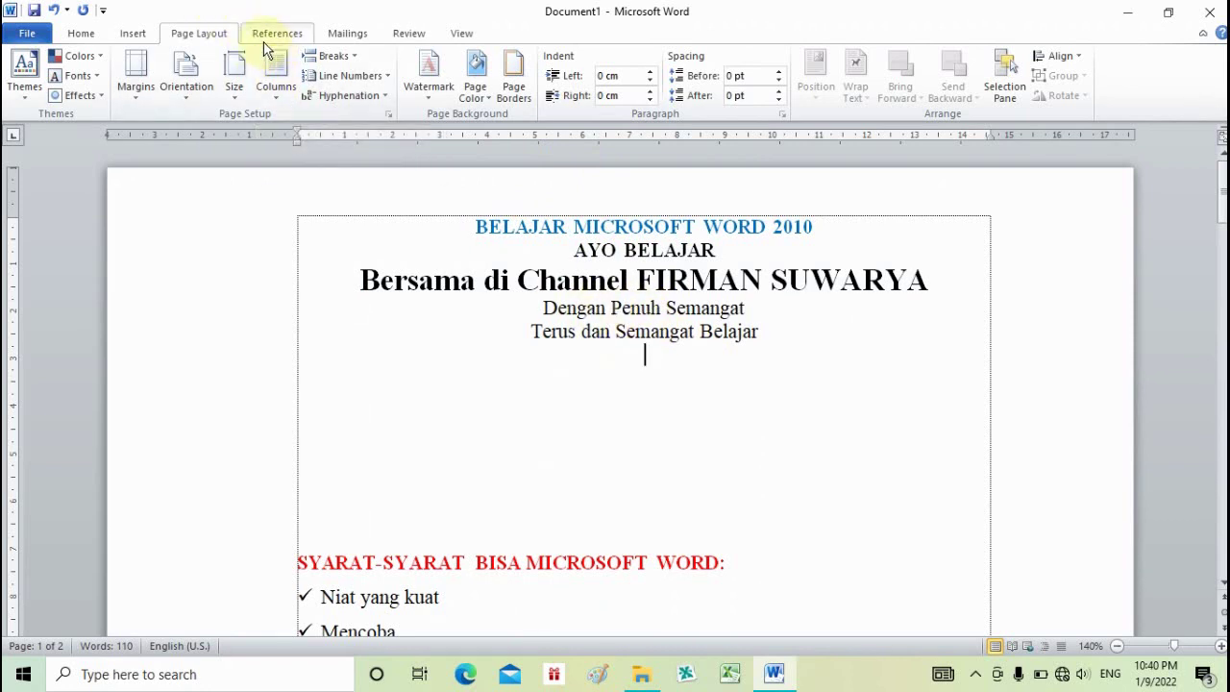
# Choose the Line shape from Recently Used Shapes in the Insert Shapes gallery
pyautogui.click(140, 37)
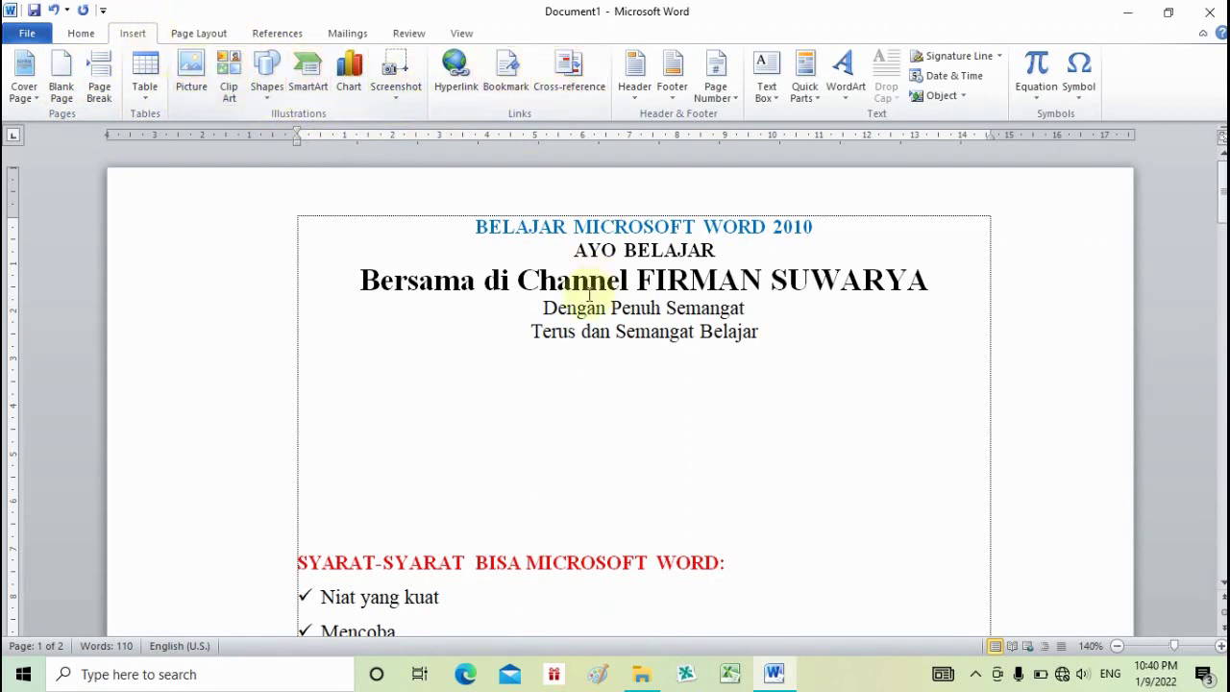
pyautogui.click(267, 96)
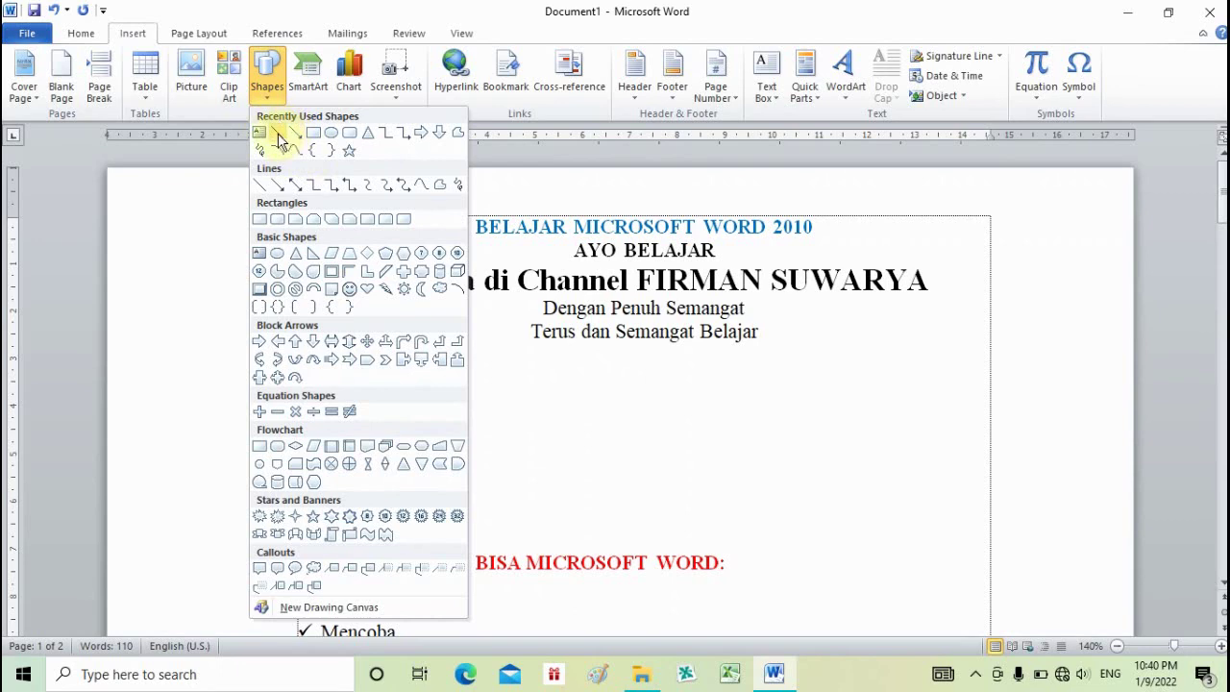
pyautogui.click(278, 136)
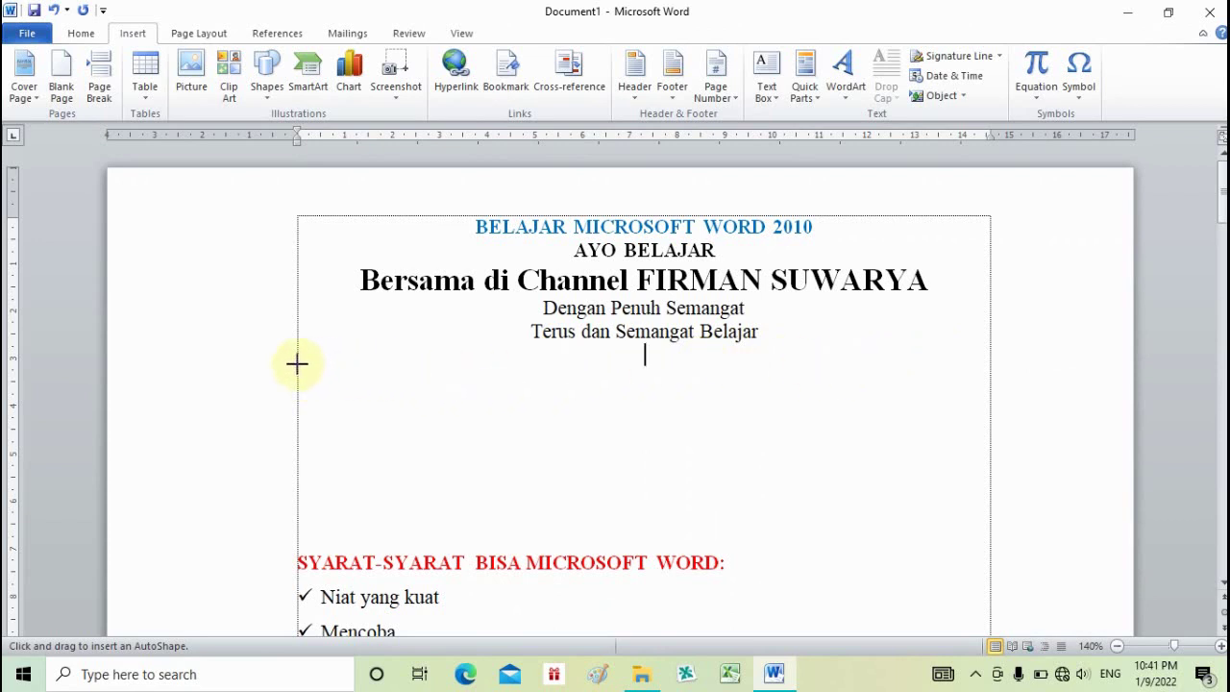
# Draw a level 14.59 cm horizontal line across the text box under the letterhead
pyautogui.moveTo(296, 363)
pyautogui.mouseDown()
pyautogui.moveTo(647, 362)
pyautogui.moveTo(653, 386)
pyautogui.moveTo(669, 371)
pyautogui.moveTo(895, 393)
pyautogui.moveTo(916, 368)
pyautogui.moveTo(985, 362)
pyautogui.mouseUp()
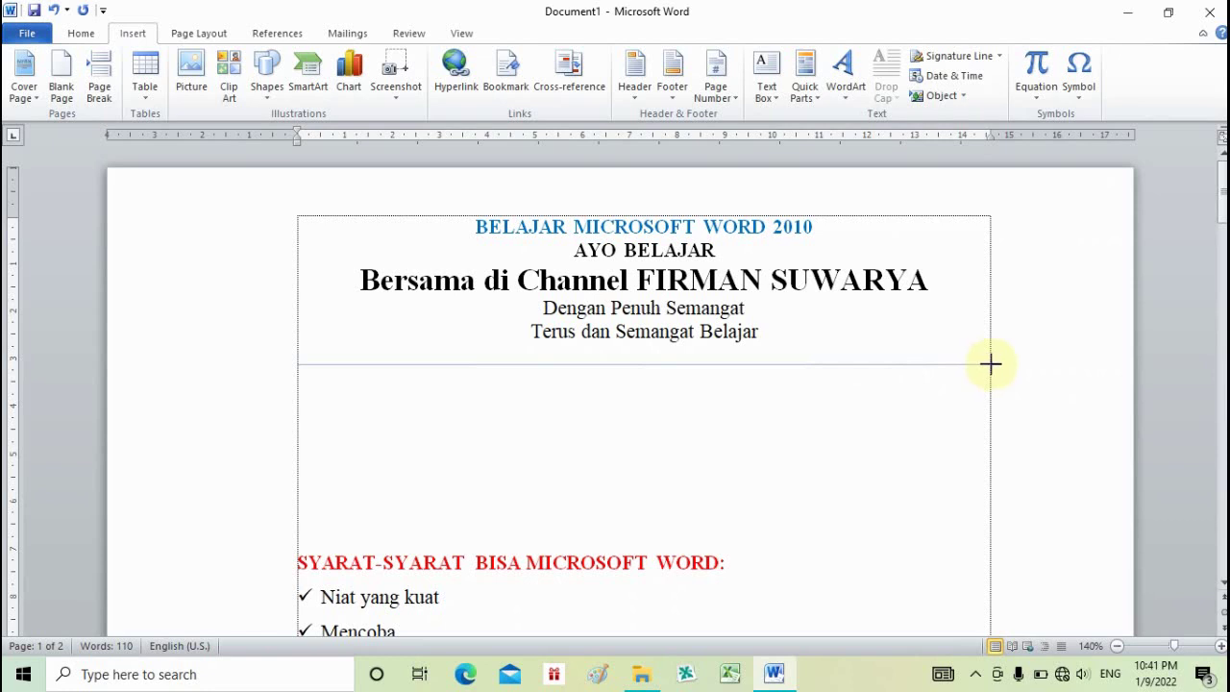
pyautogui.moveTo(991, 363)
pyautogui.mouseDown()
pyautogui.moveTo(992, 351)
pyautogui.moveTo(993, 373)
pyautogui.moveTo(987, 363)
pyautogui.mouseUp()
pyautogui.moveTo(986, 363); pyautogui.dragTo(992, 362)
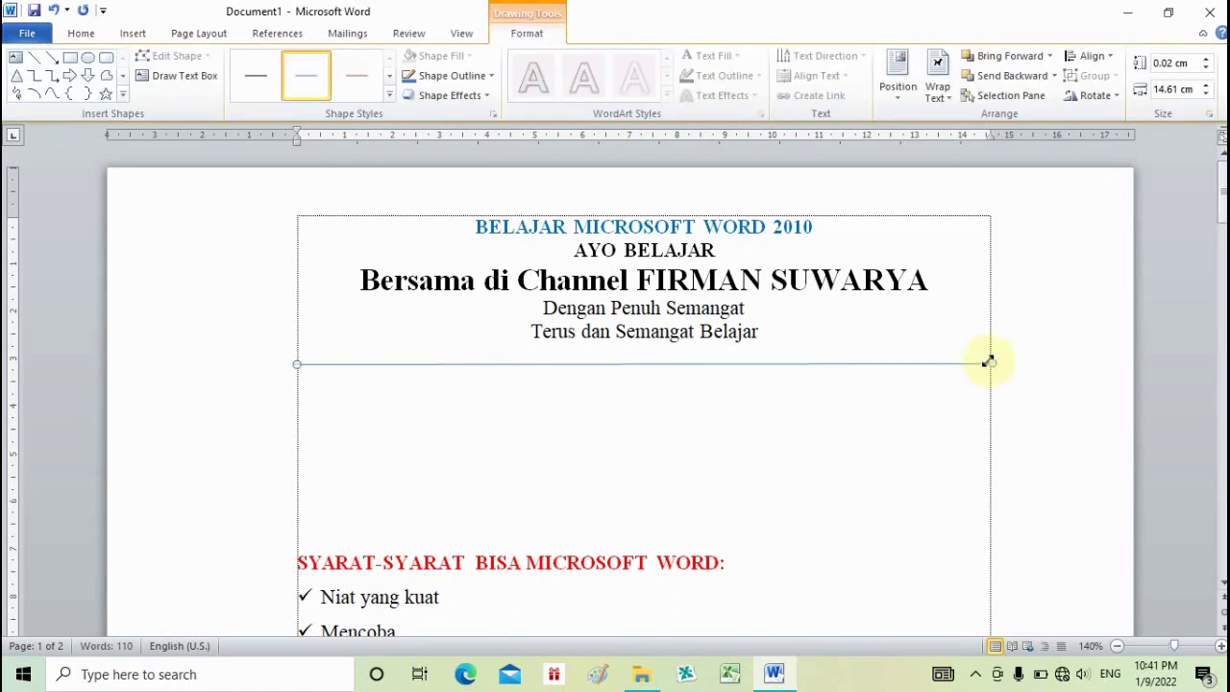
pyautogui.click(1177, 648)
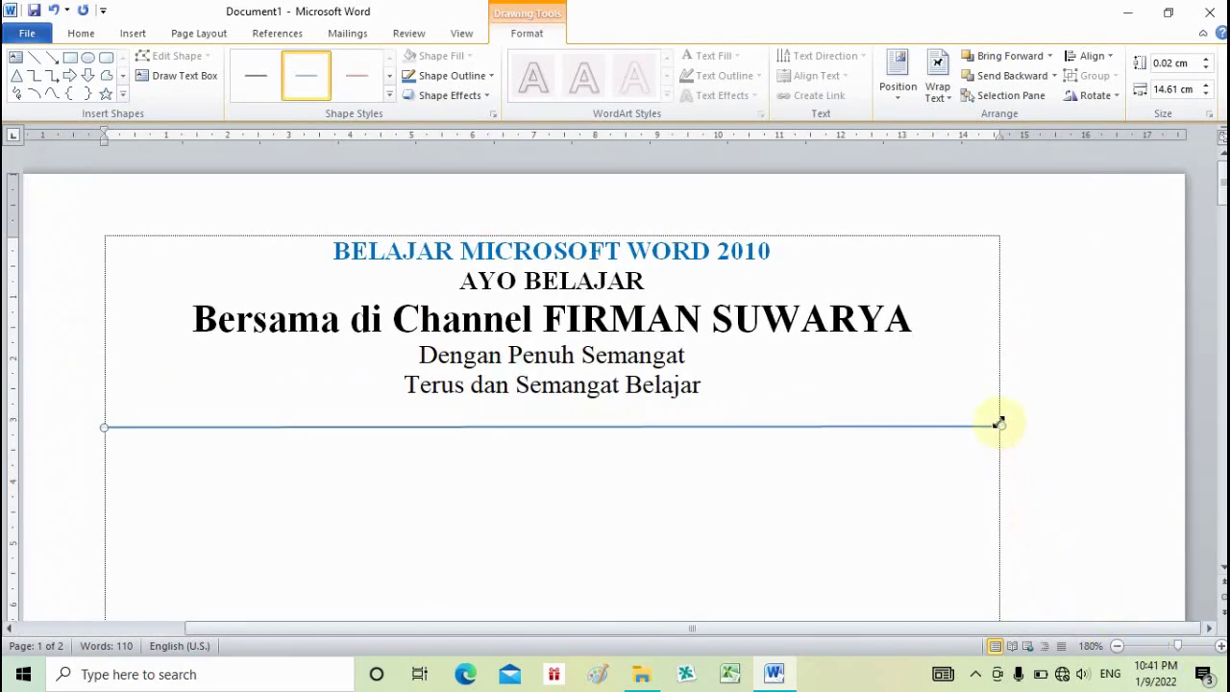
pyautogui.moveTo(999, 424)
pyautogui.mouseDown()
pyautogui.moveTo(1005, 434)
pyautogui.moveTo(999, 427)
pyautogui.mouseUp()
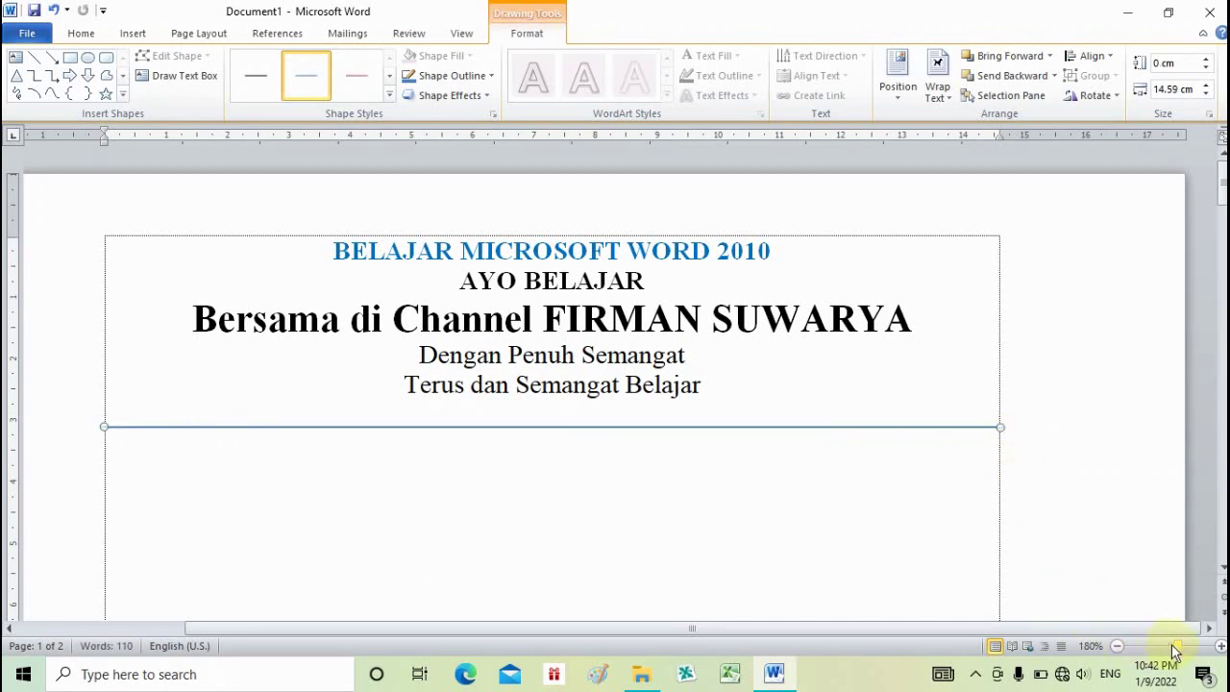
pyautogui.click(1172, 652)
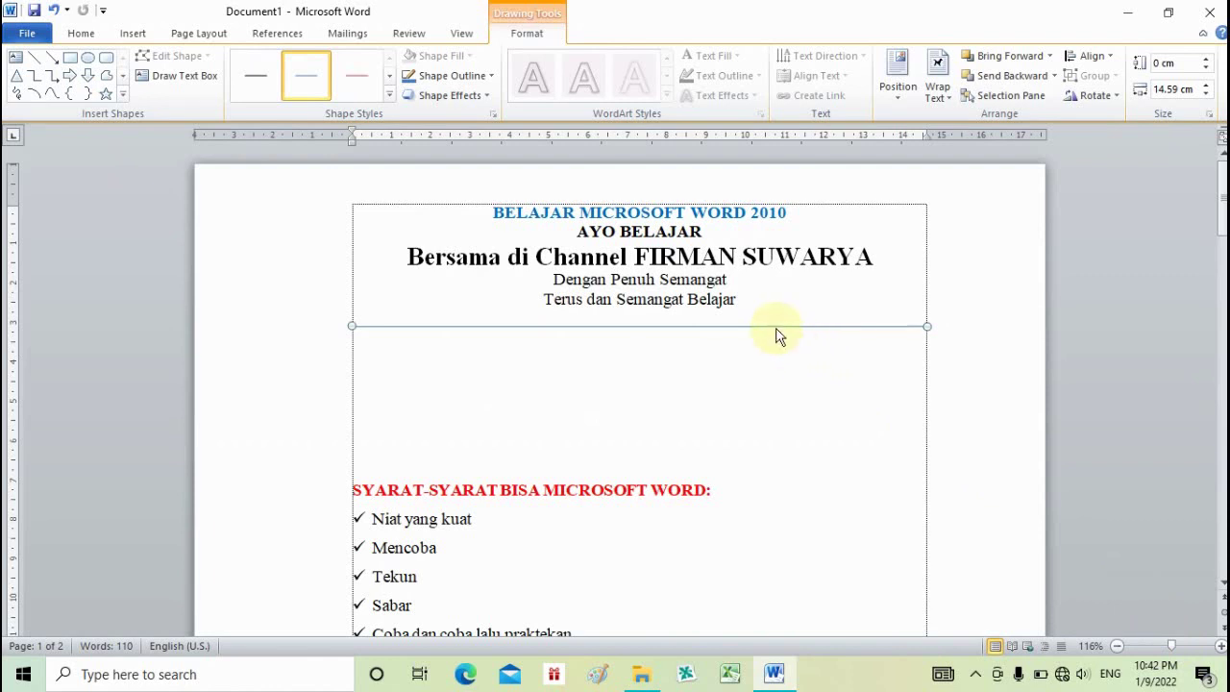
# Move the horizontal line up until it sits right below 'Terus dan Semangat Belajar'
pyautogui.moveTo(776, 327); pyautogui.dragTo(777, 320)
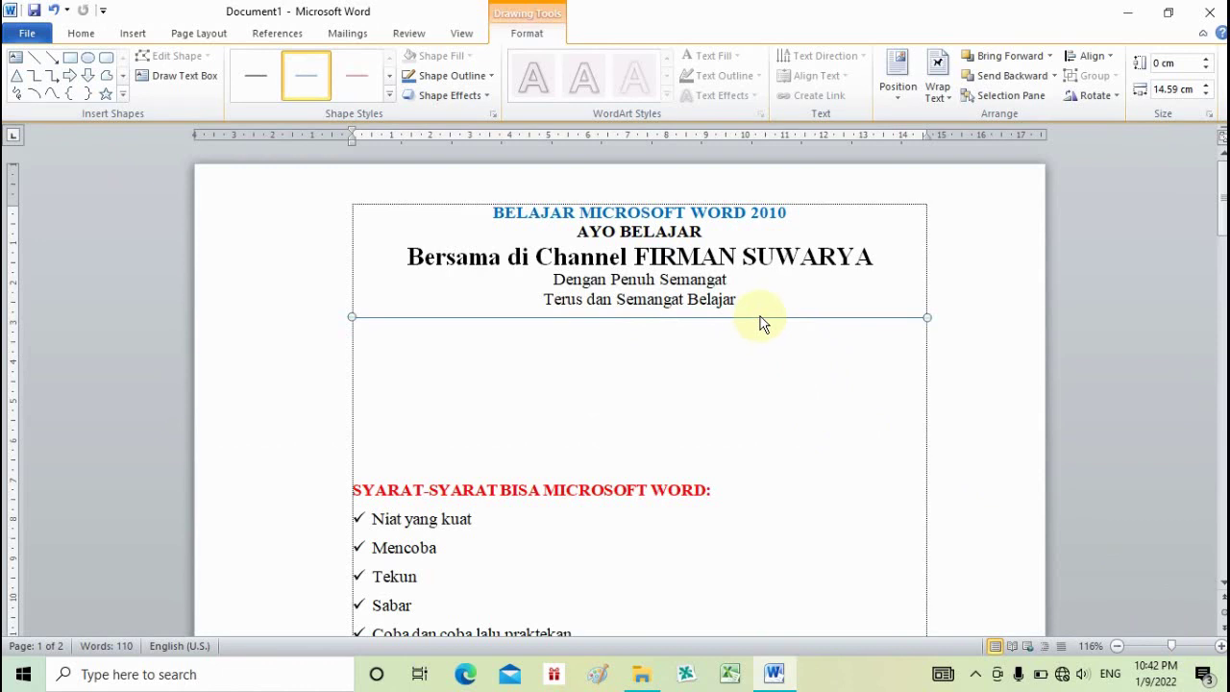
pyautogui.moveTo(766, 318)
pyautogui.mouseDown()
pyautogui.moveTo(772, 327)
pyautogui.moveTo(724, 330)
pyautogui.moveTo(809, 329)
pyautogui.moveTo(764, 331)
pyautogui.mouseUp()
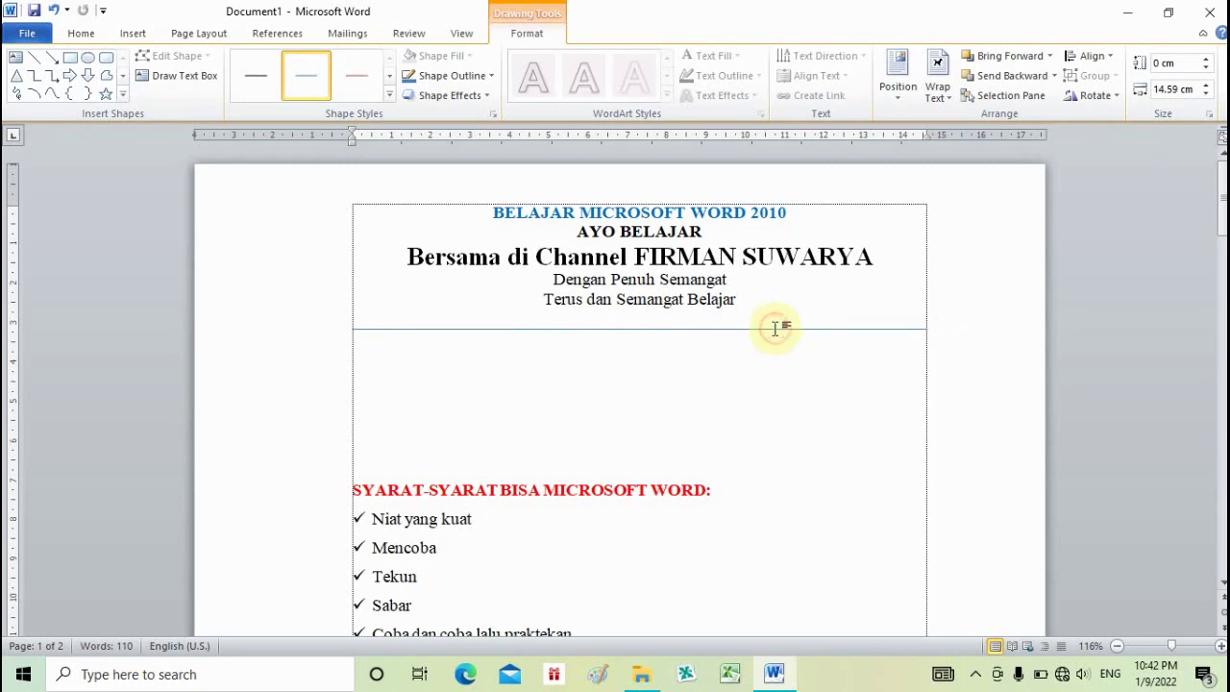
pyautogui.click(777, 332)
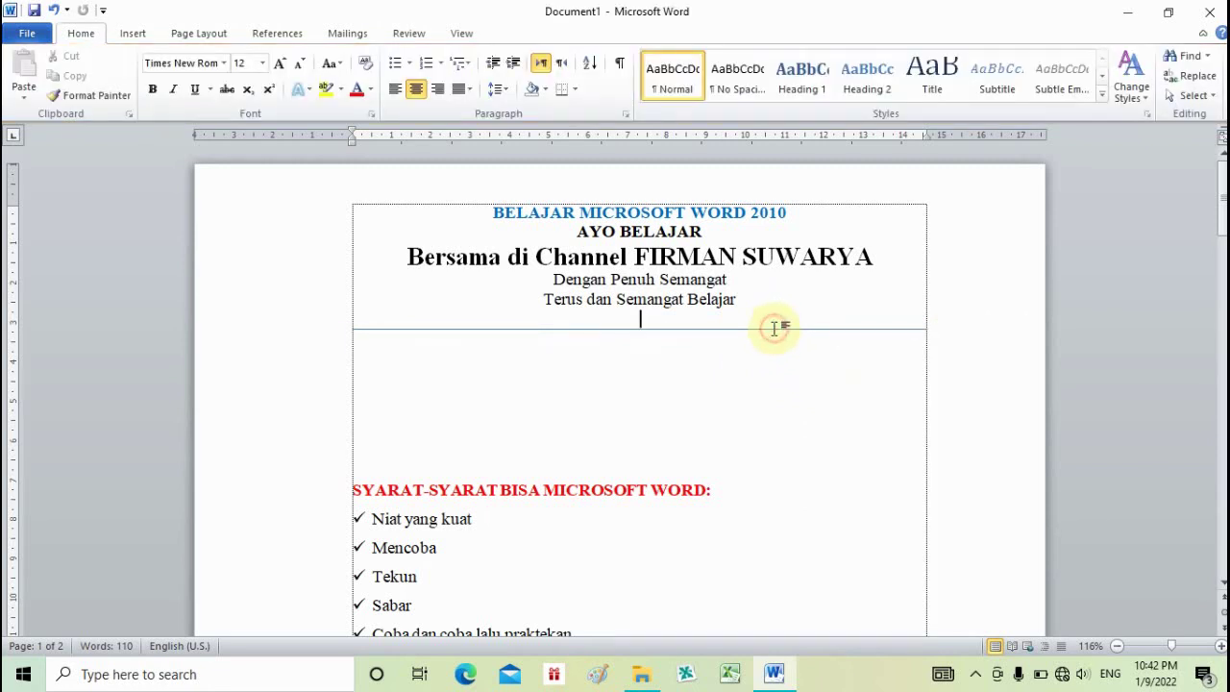
pyautogui.click(774, 330)
pyautogui.moveTo(773, 330); pyautogui.dragTo(779, 316)
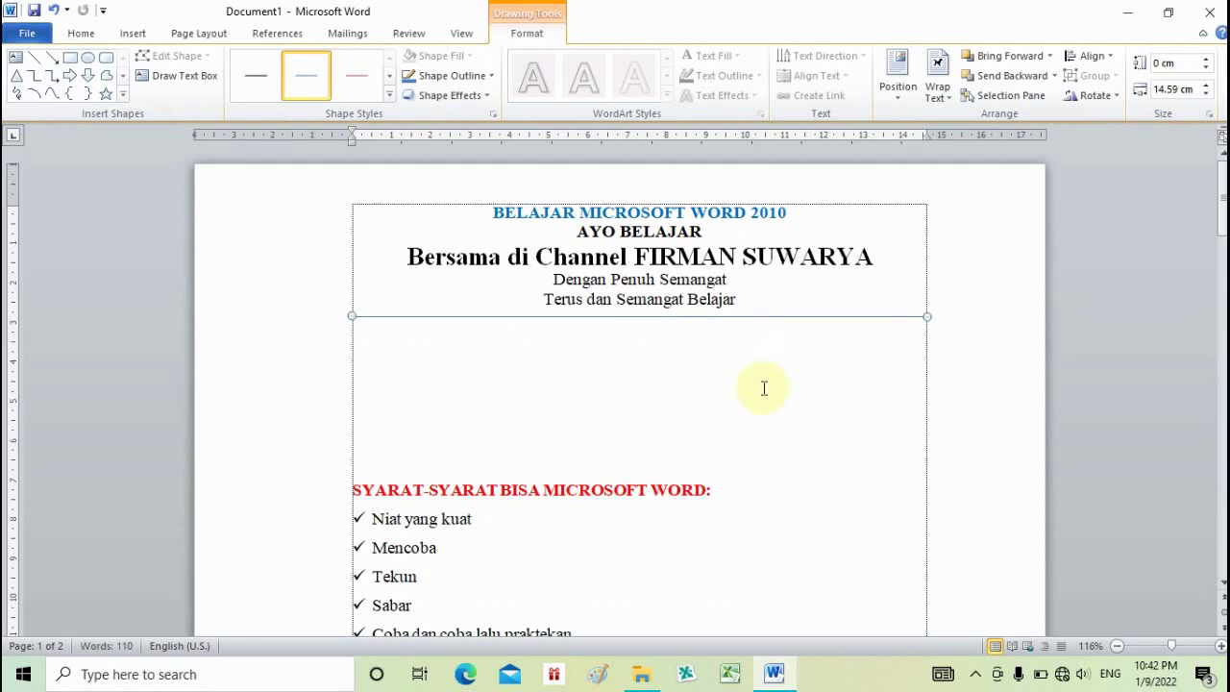
pyautogui.click(779, 351)
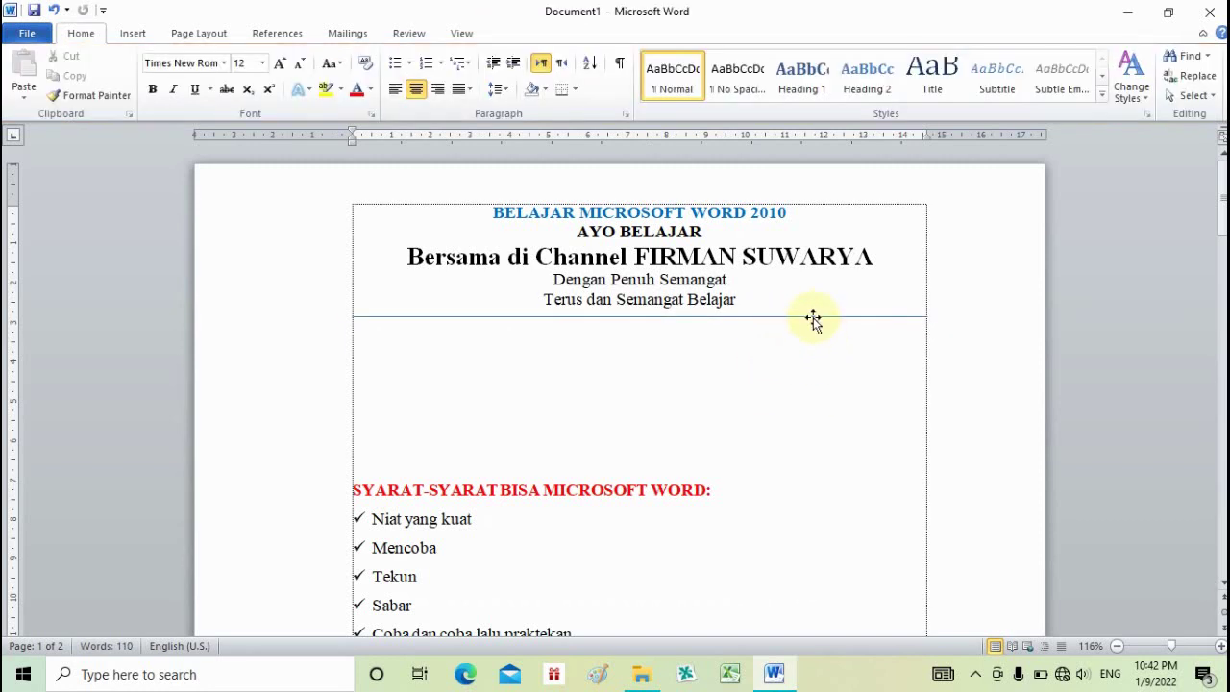
pyautogui.click(813, 318)
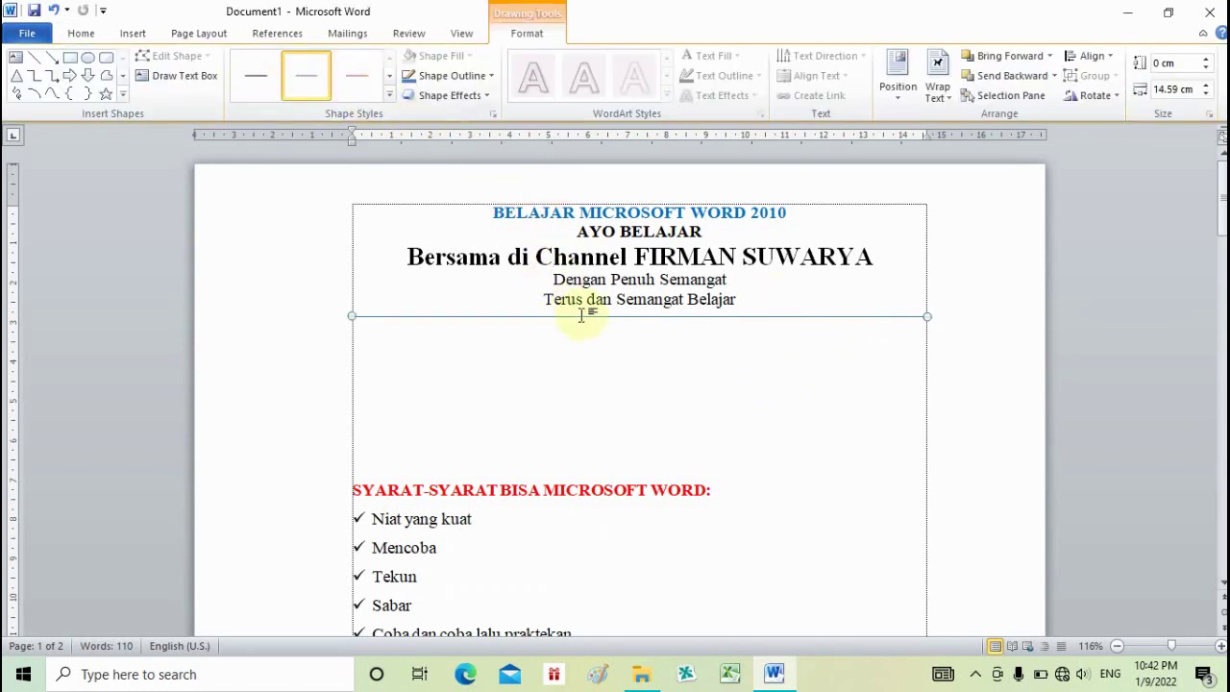
# Apply the first plain black Shape Style to the line
pyautogui.click(257, 91)
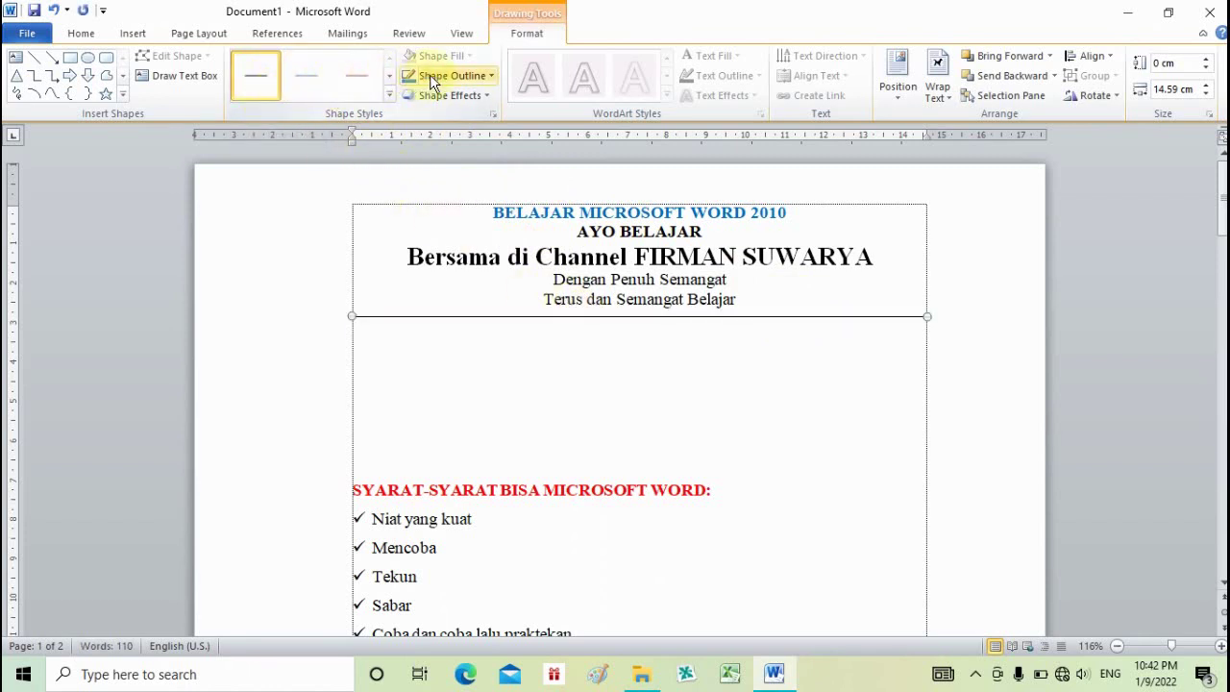
pyautogui.click(389, 96)
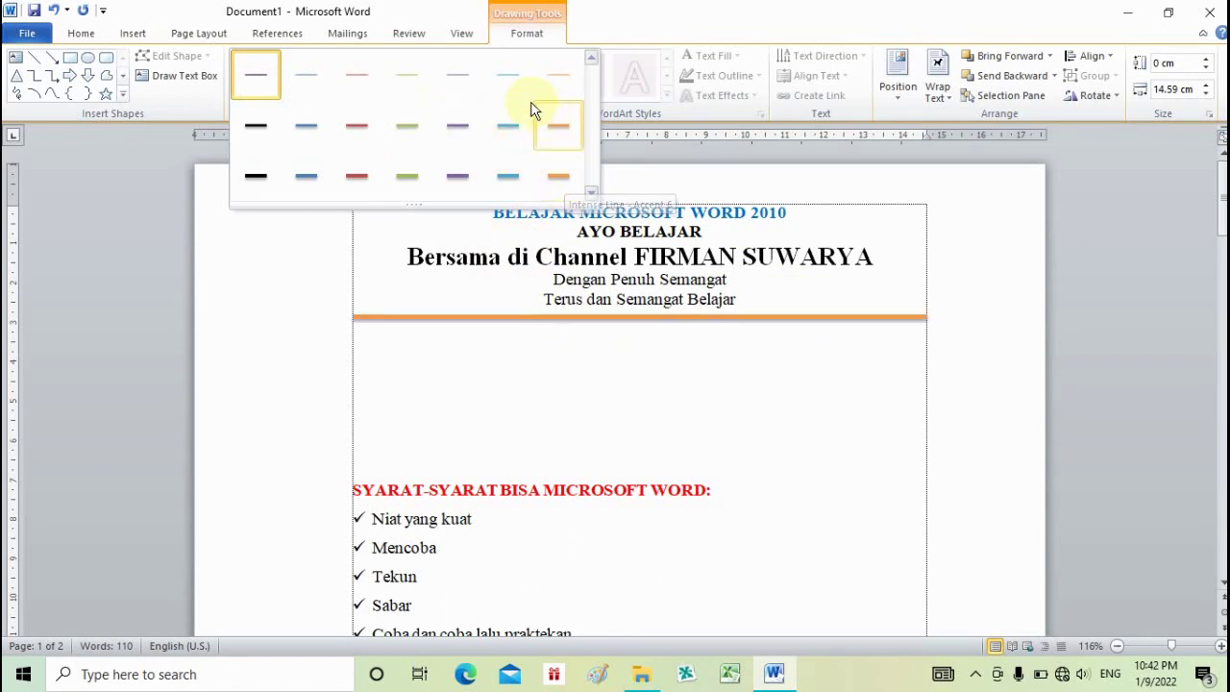
pyautogui.click(267, 71)
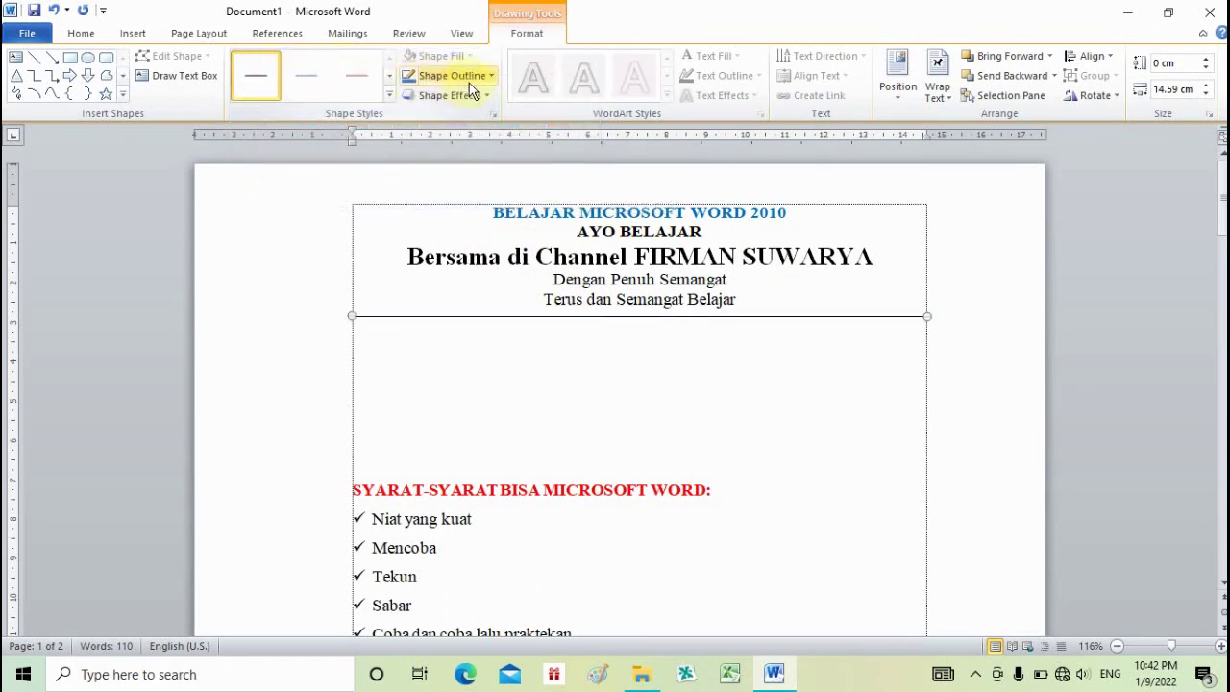
# Give the line a double-line compound type through Shape Outline's More Lines settings
pyautogui.click(490, 77)
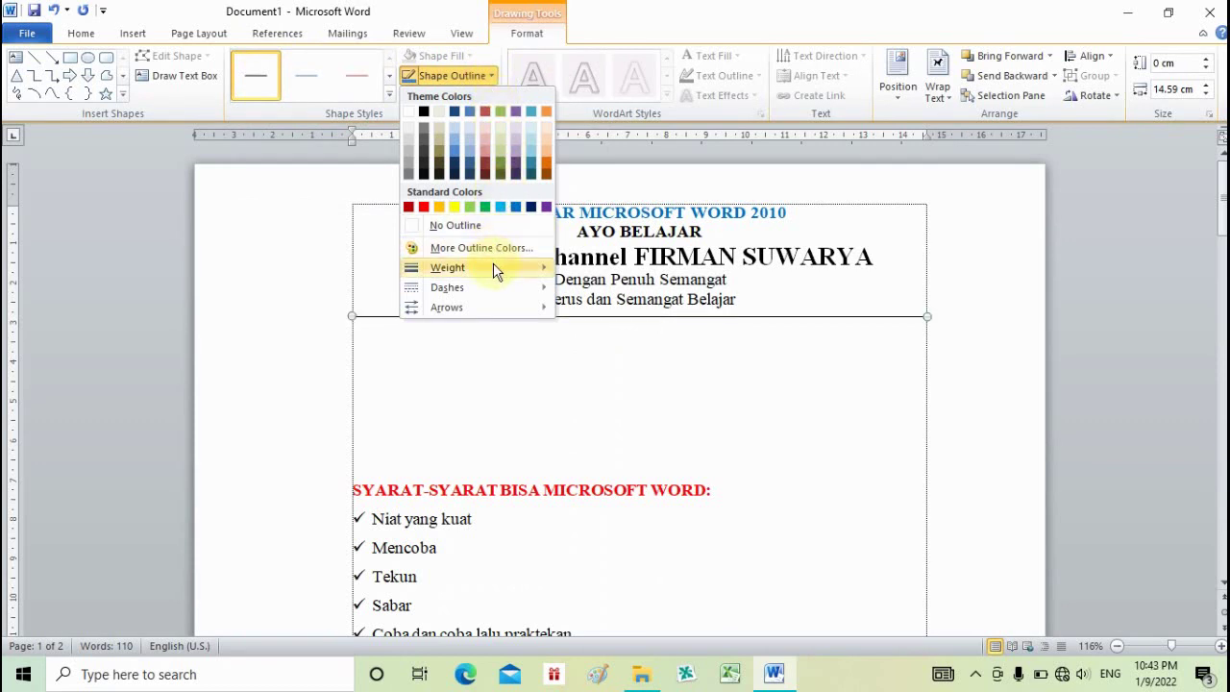
pyautogui.moveTo(495, 269)
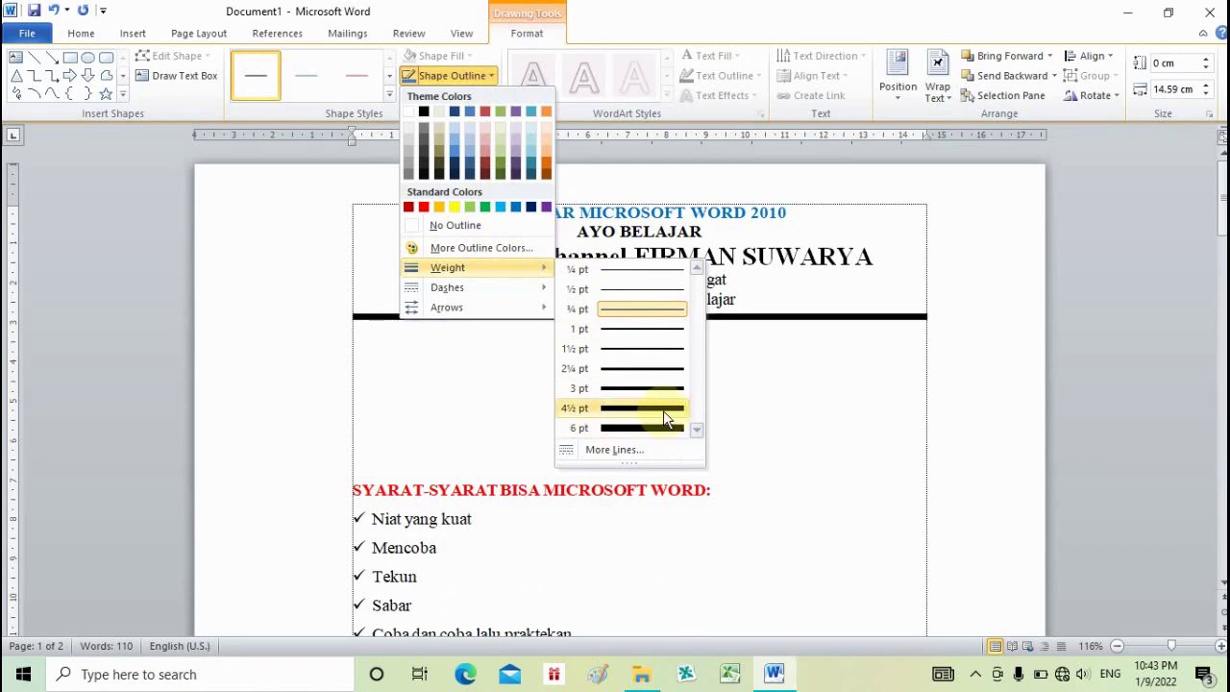
pyautogui.click(624, 455)
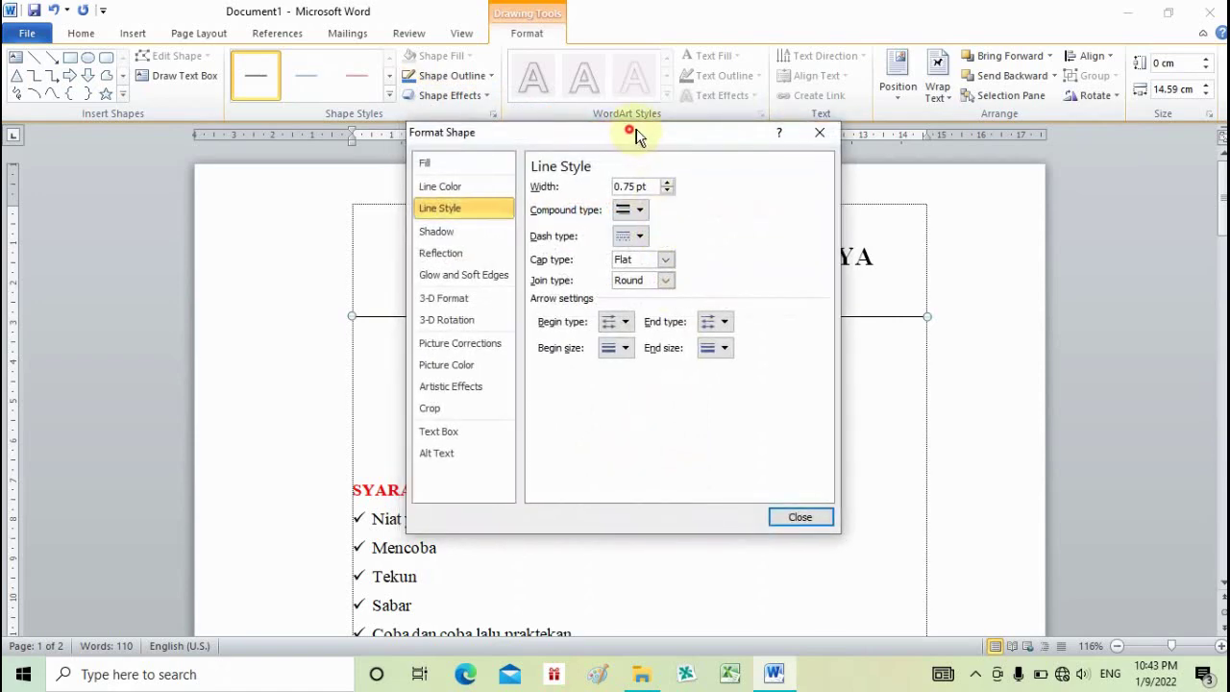
pyautogui.moveTo(640, 130); pyautogui.dragTo(853, 138)
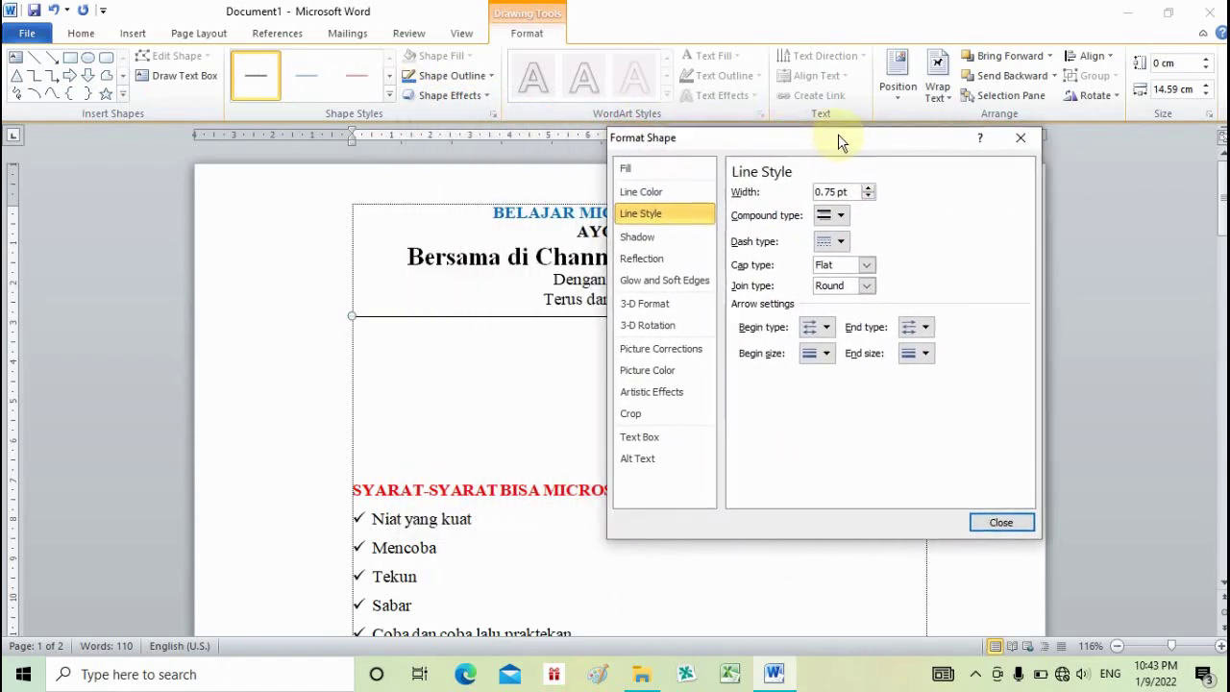
pyautogui.click(849, 218)
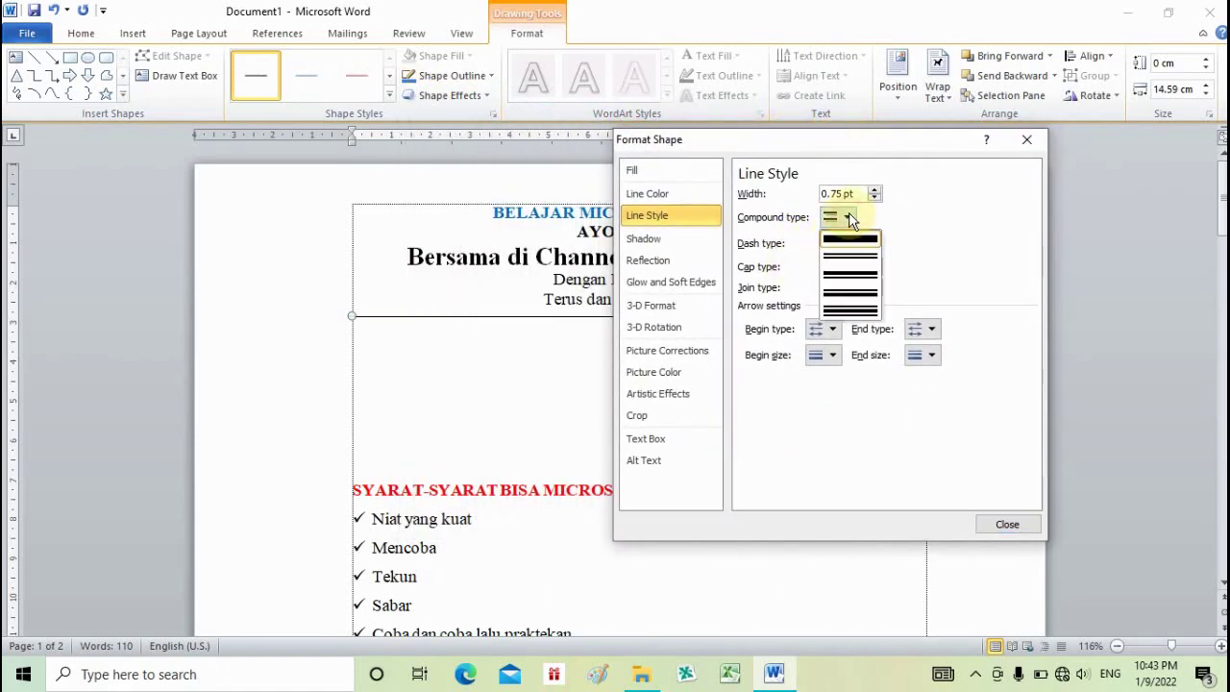
pyautogui.click(864, 277)
pyautogui.click(1007, 525)
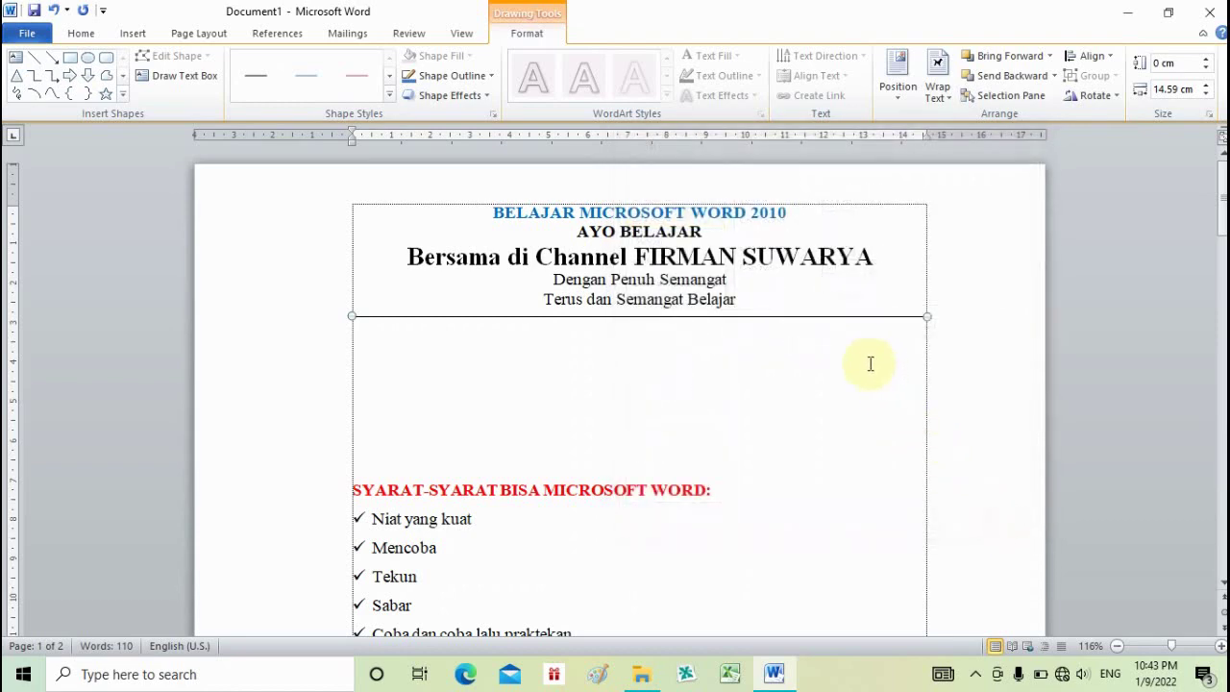
pyautogui.click(1184, 646)
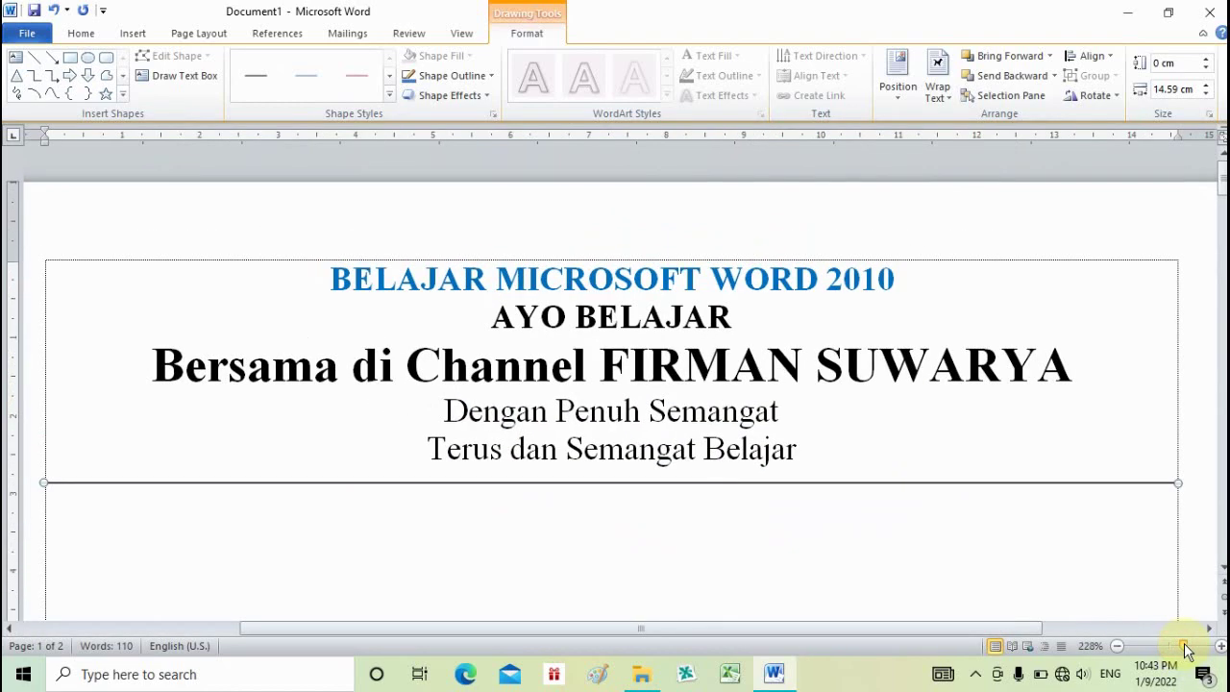
pyautogui.moveTo(1186, 650); pyautogui.dragTo(1179, 650)
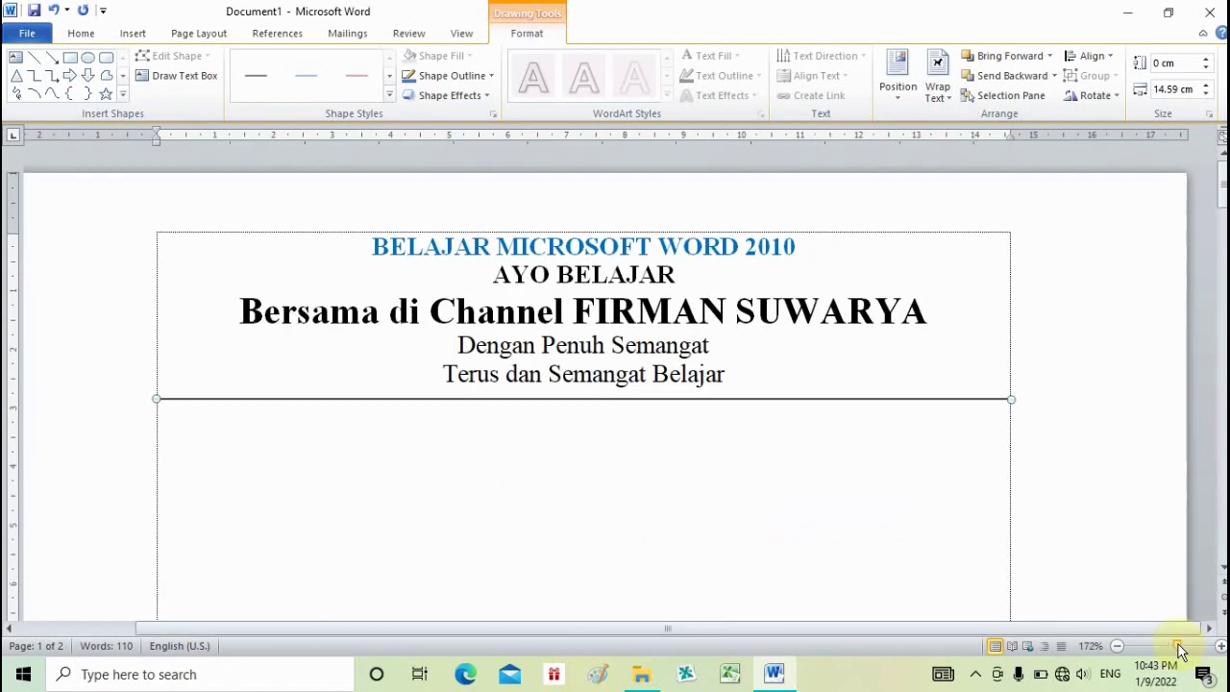
pyautogui.click(834, 405)
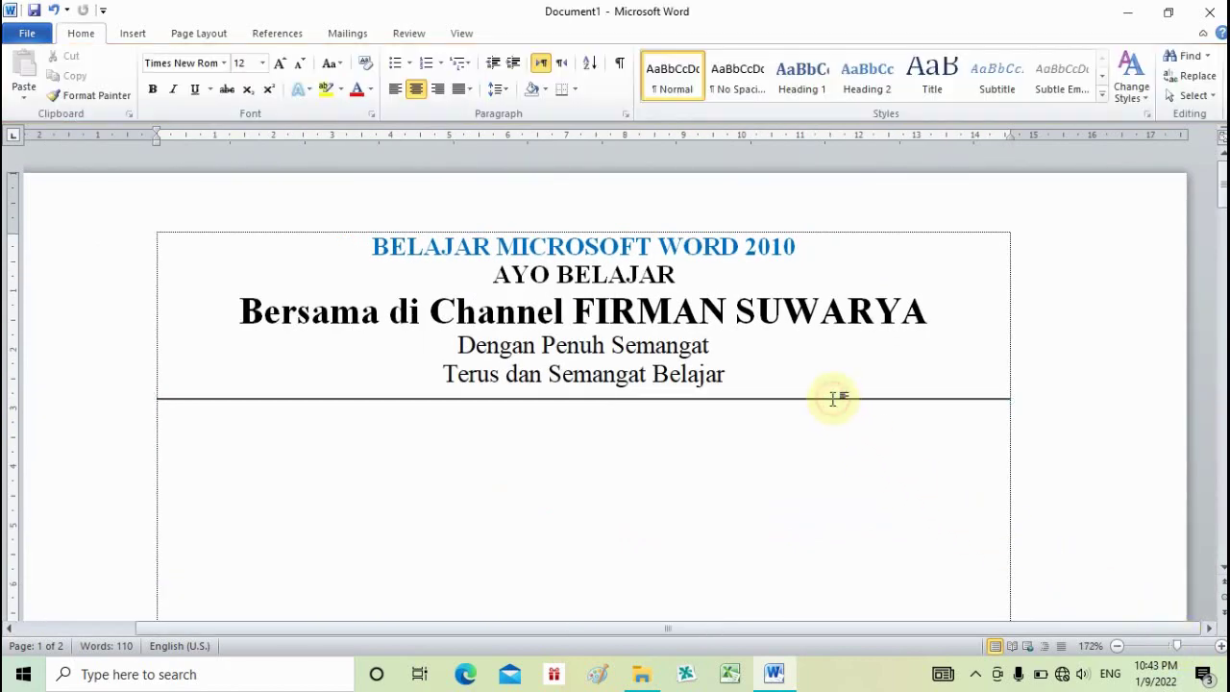
pyautogui.click(834, 399)
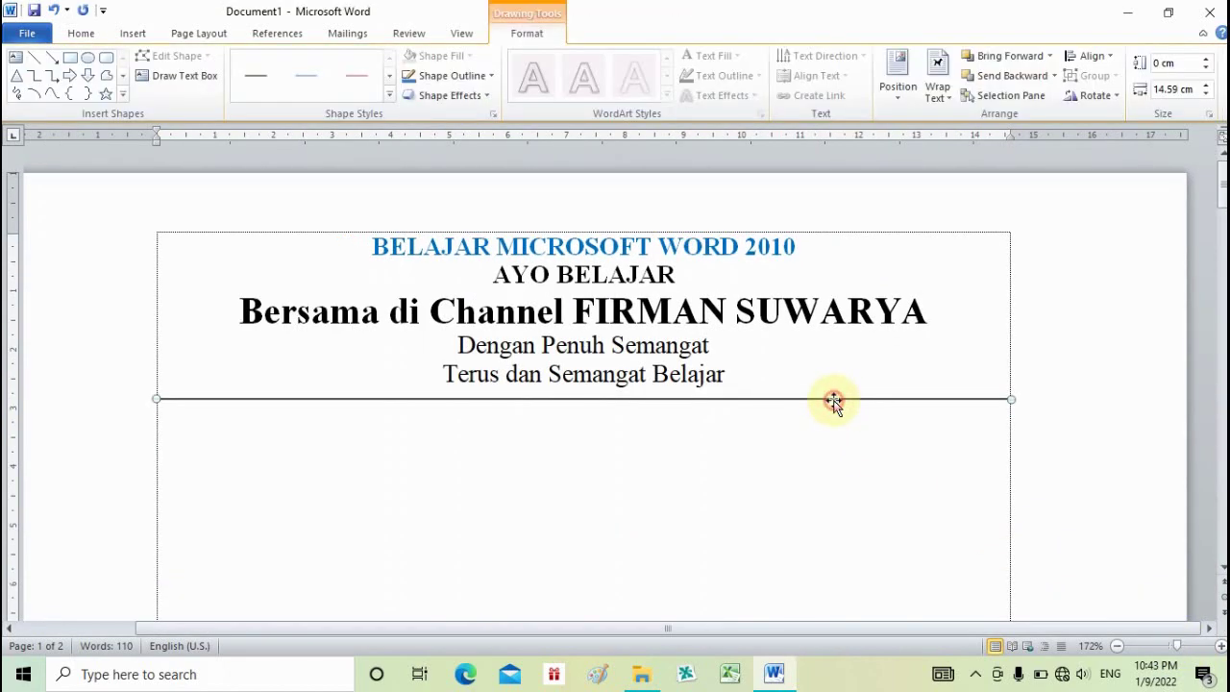
pyautogui.click(491, 77)
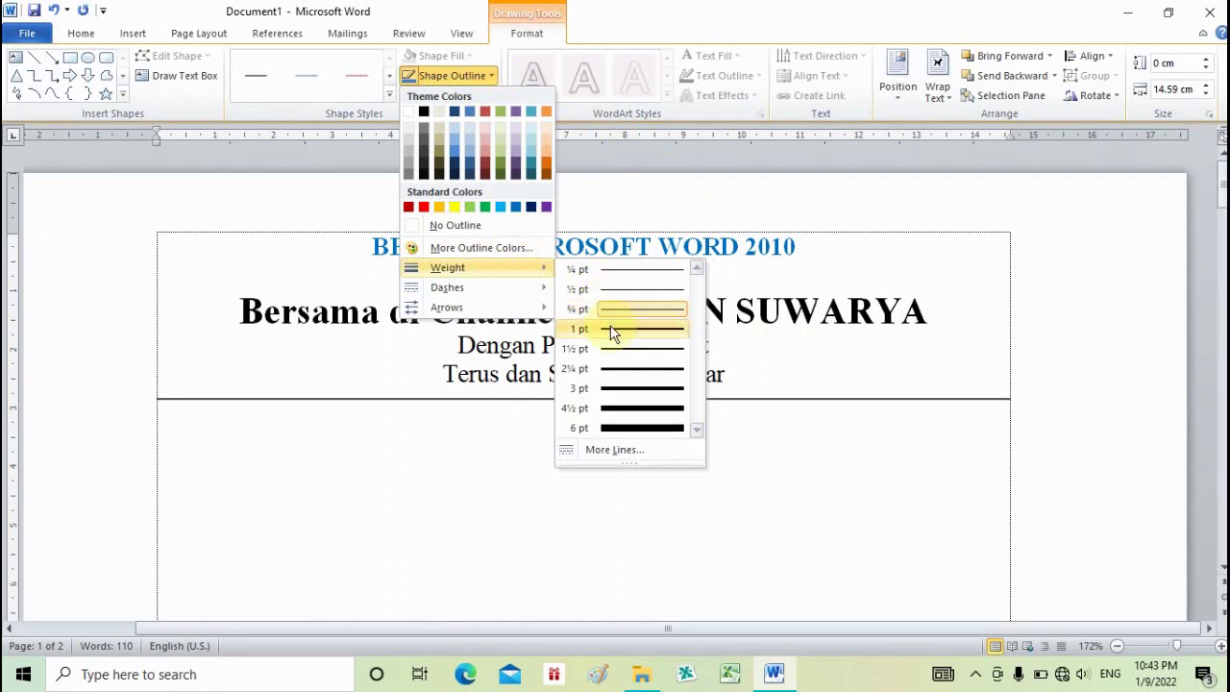
pyautogui.click(646, 409)
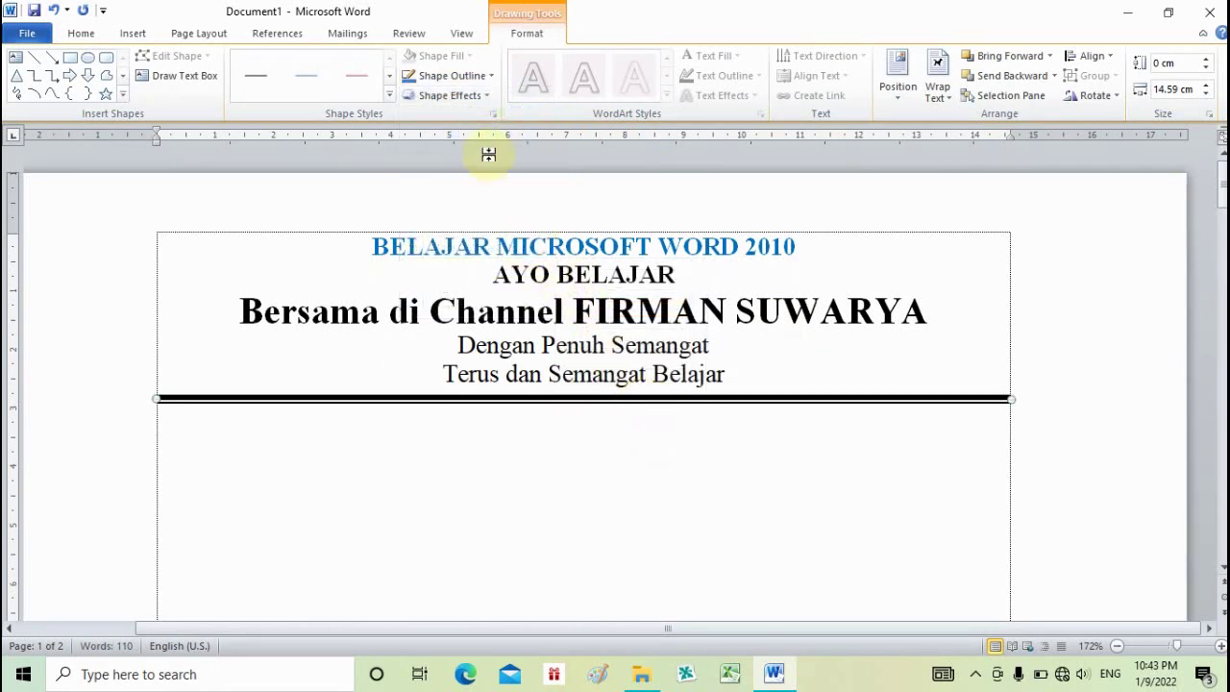
pyautogui.click(488, 75)
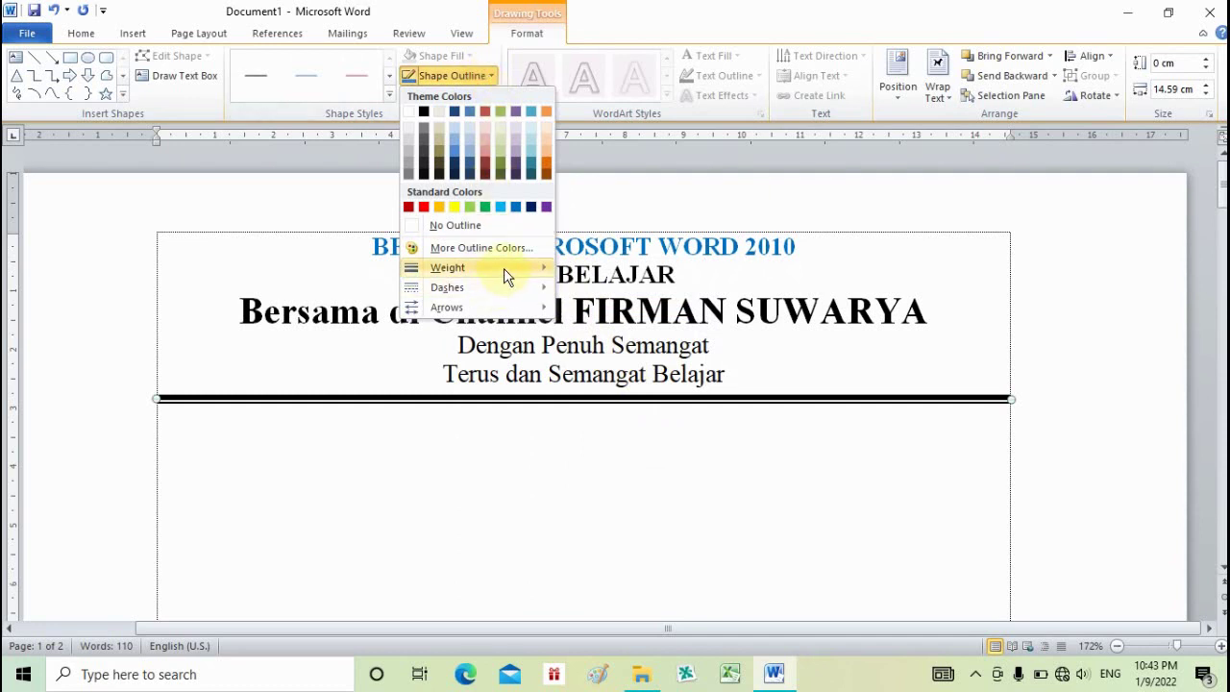
pyautogui.moveTo(506, 268)
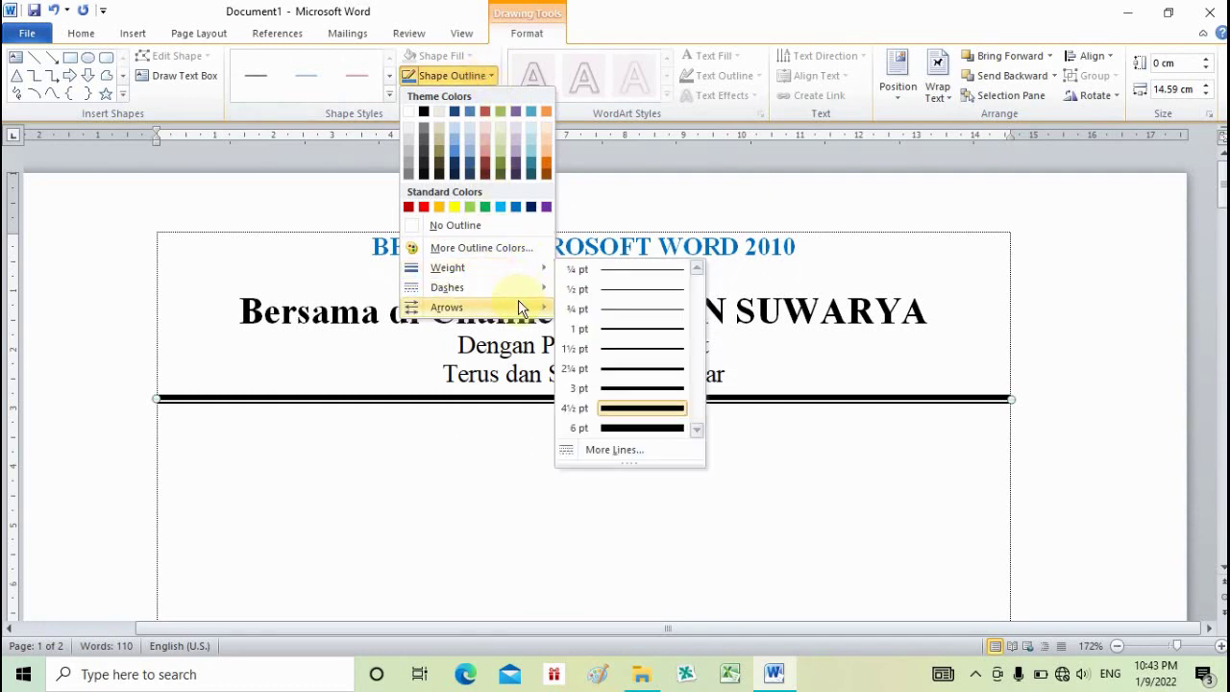
pyautogui.moveTo(521, 312)
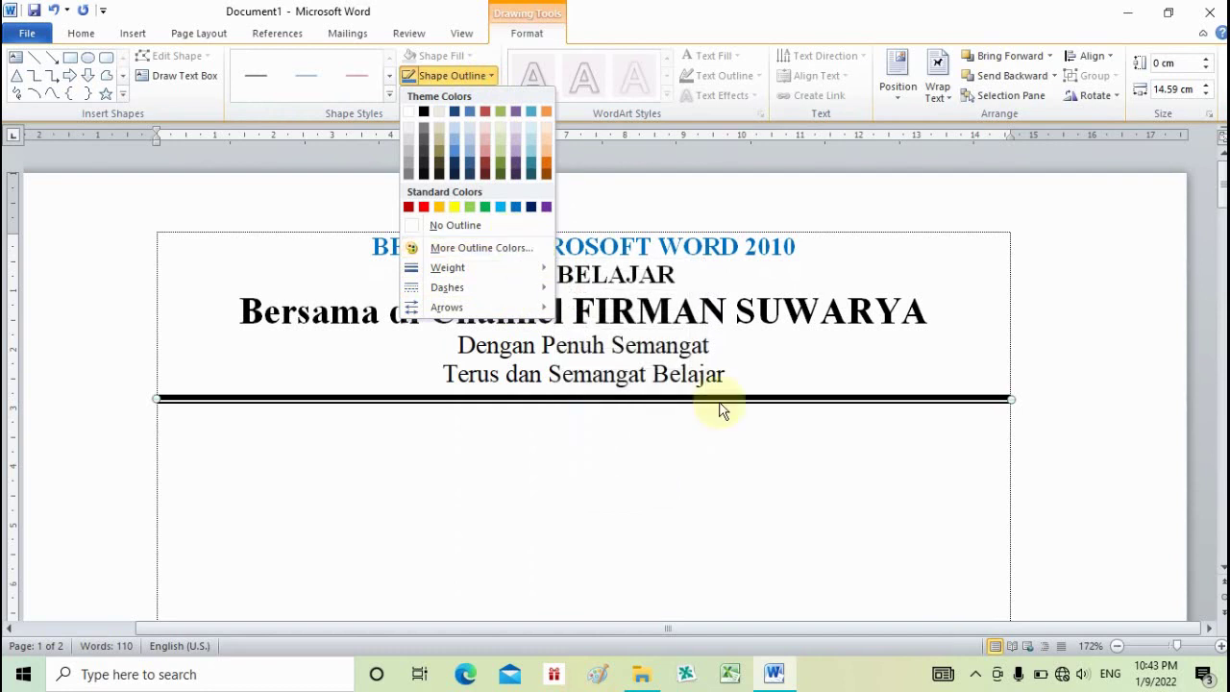
pyautogui.click(738, 399)
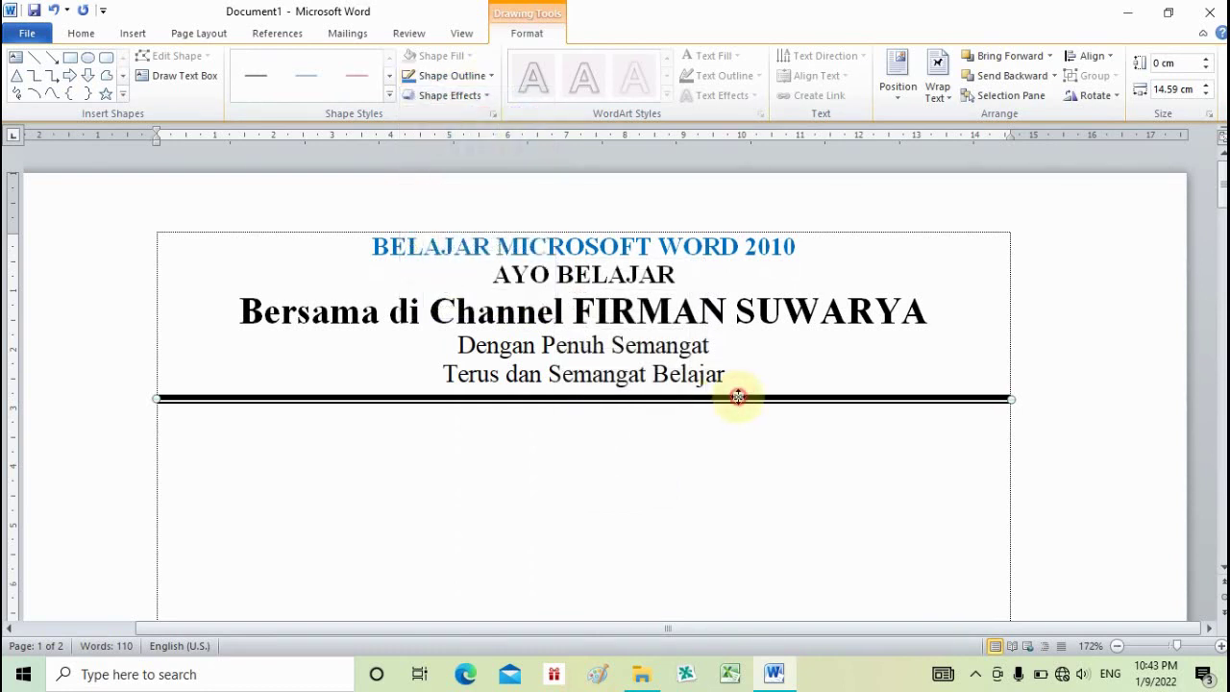
# Change the 4.5 pt rule's compound type to Thick-Thin
pyautogui.click(490, 75)
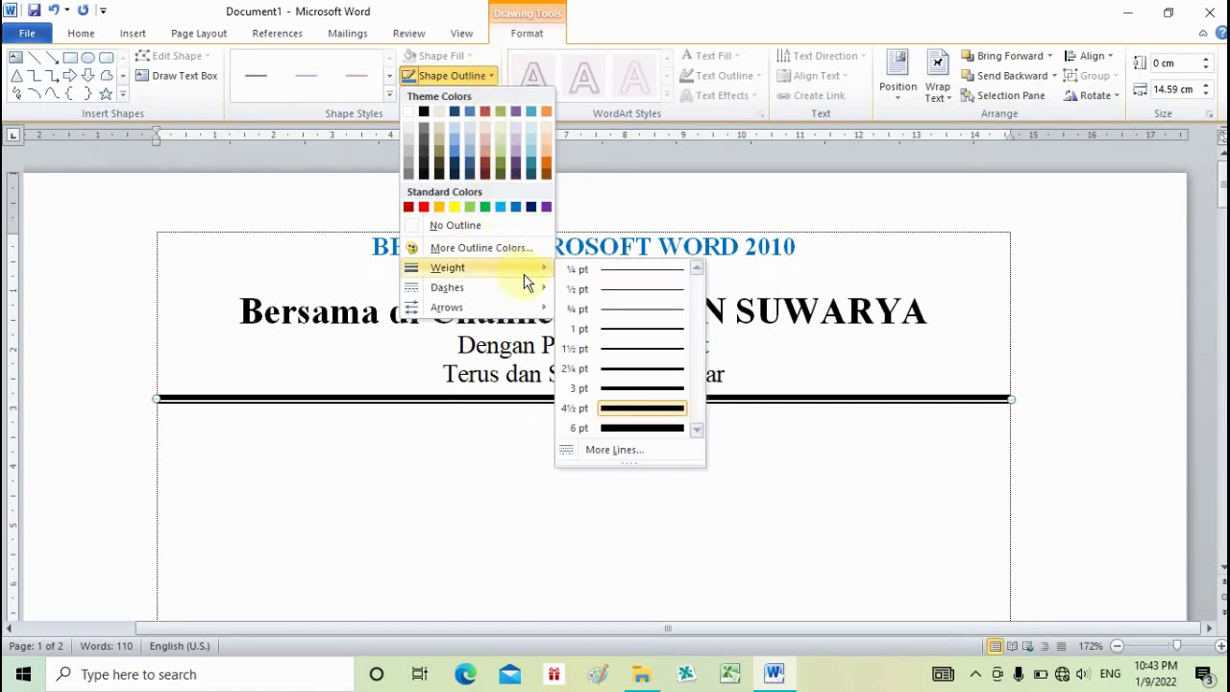
pyautogui.click(626, 449)
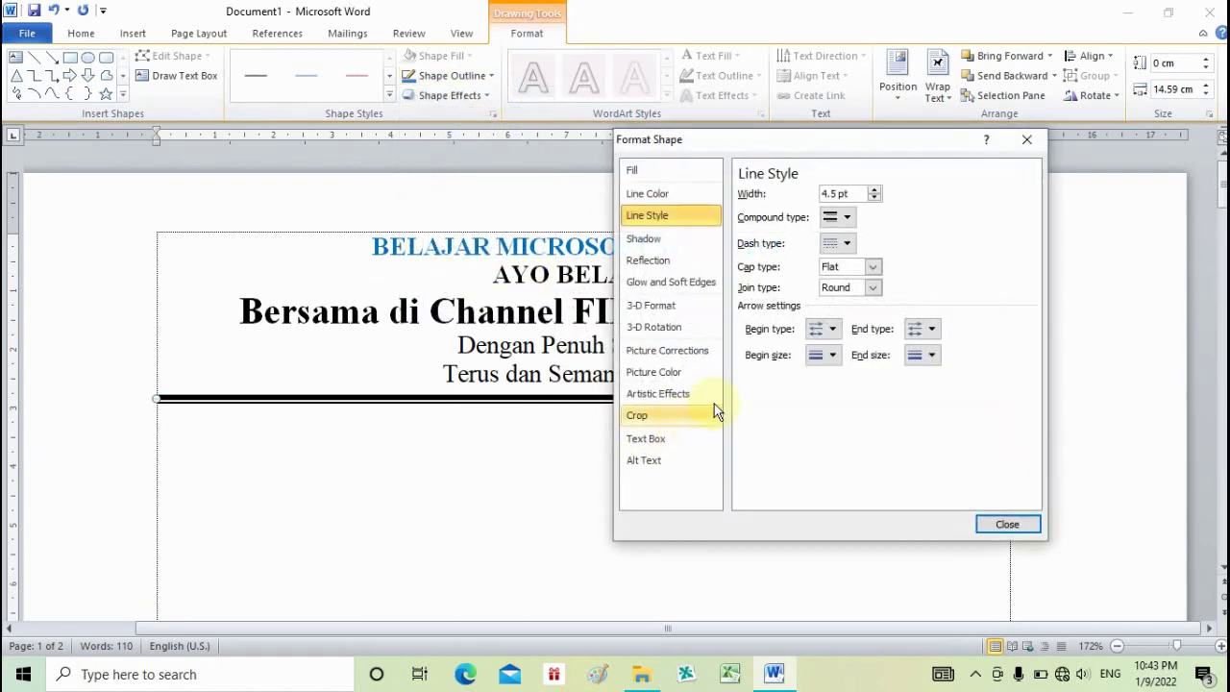
pyautogui.click(846, 218)
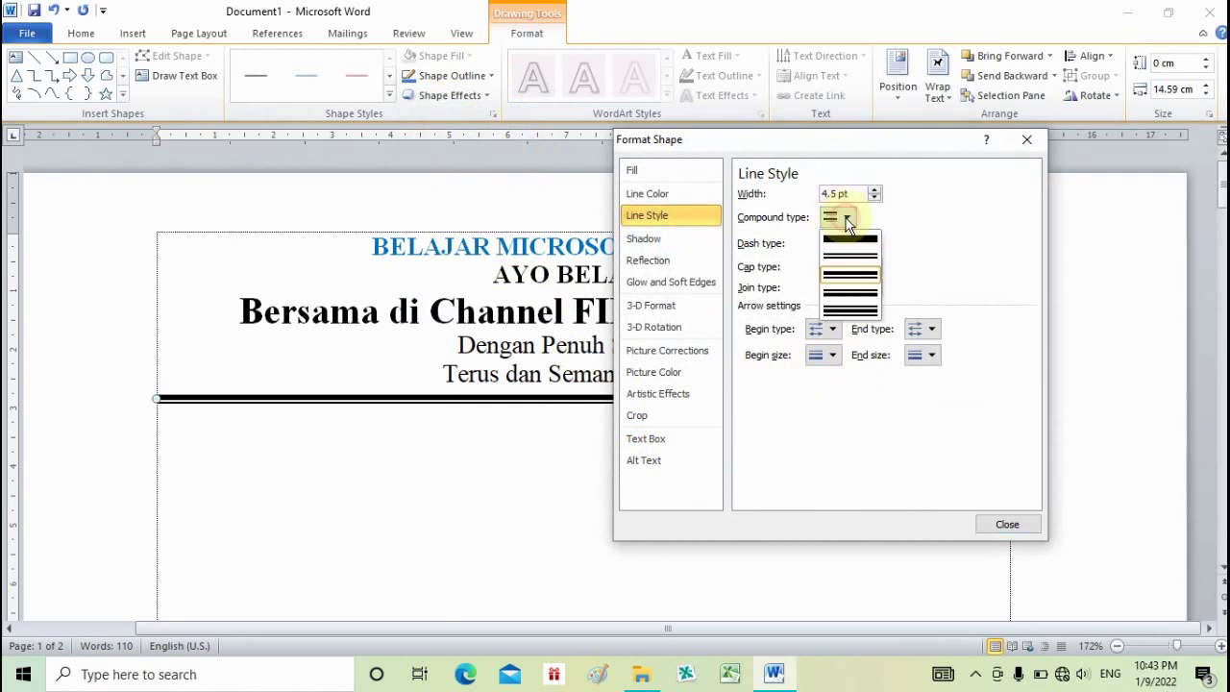
pyautogui.click(854, 275)
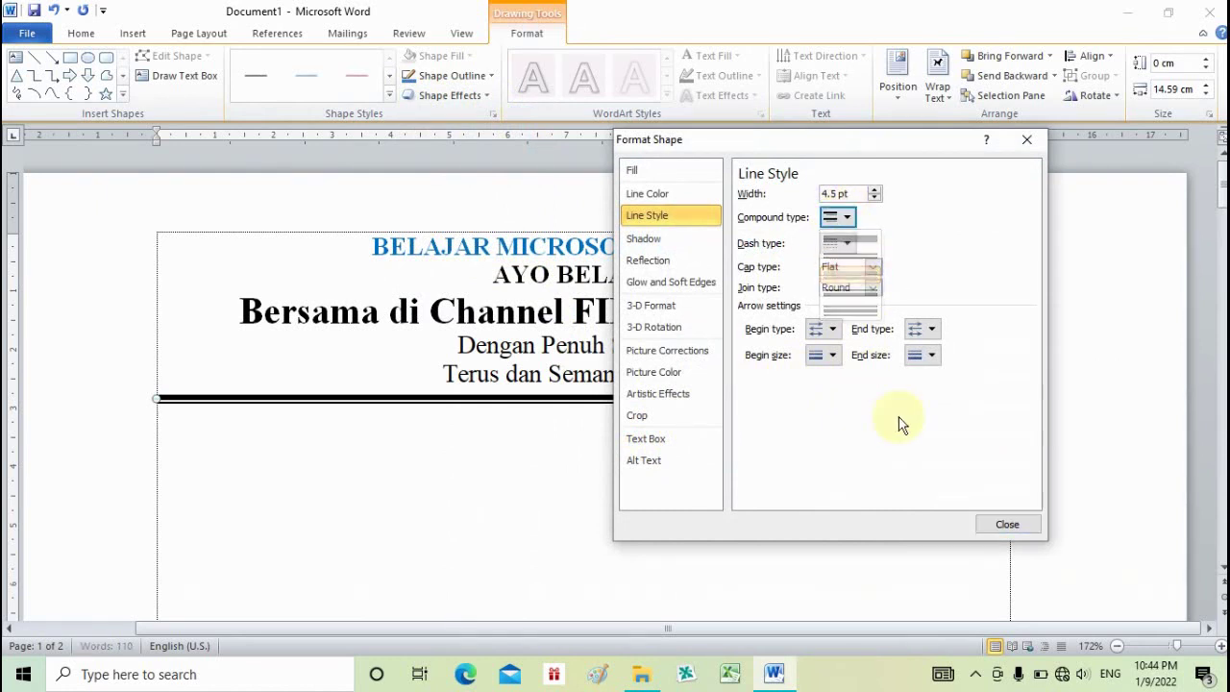
pyautogui.click(999, 525)
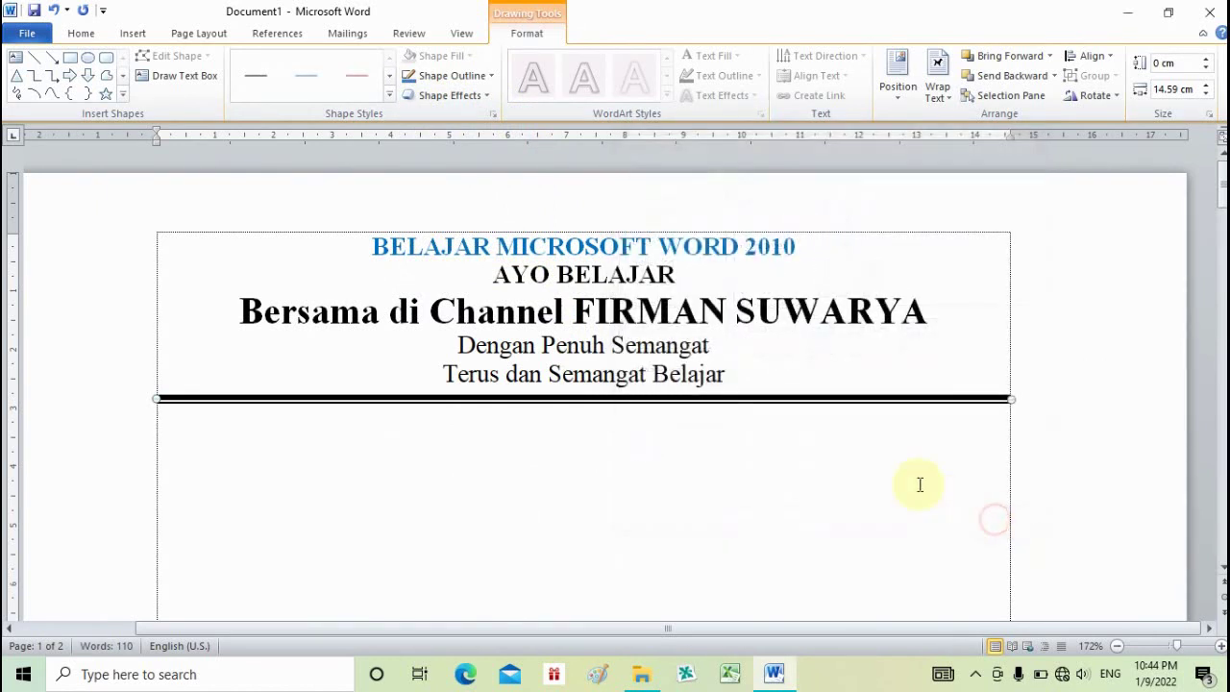
# Put the insertion point before 'BELAJAR MICROSOFT WORD 2010' and bring up the Insert commands
pyautogui.click(755, 413)
pyautogui.scroll(-1, 754, 412)
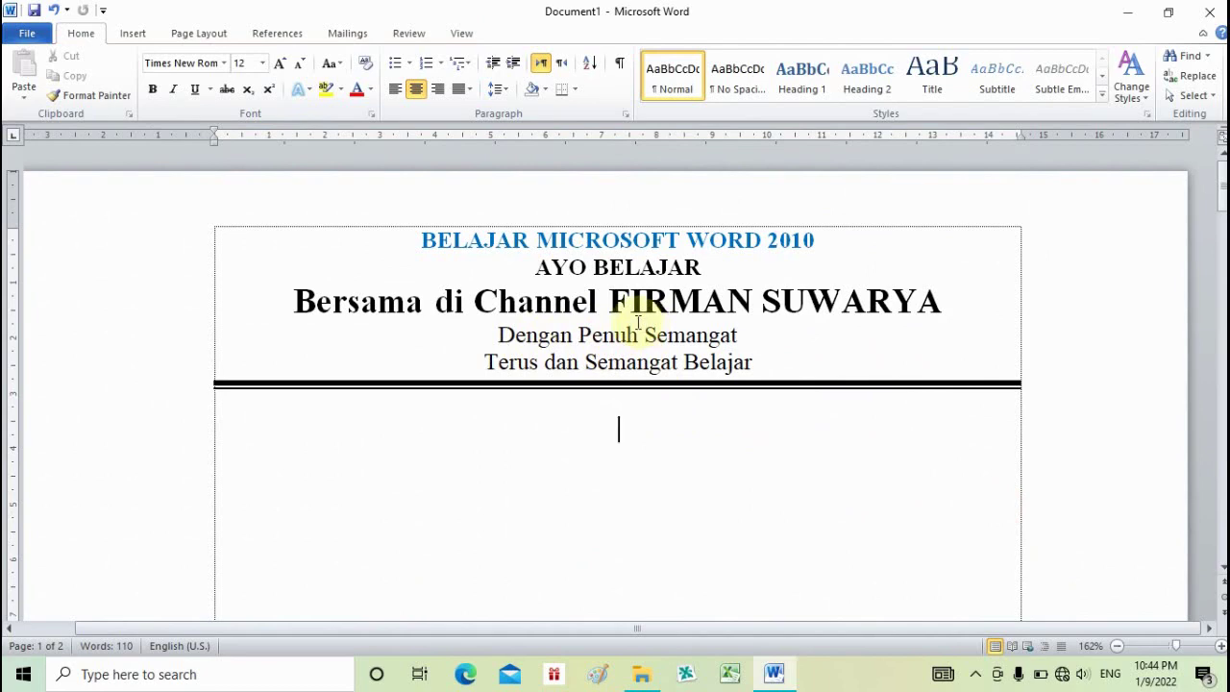
pyautogui.scroll(-2, 646, 353)
pyautogui.scroll(2, 646, 355)
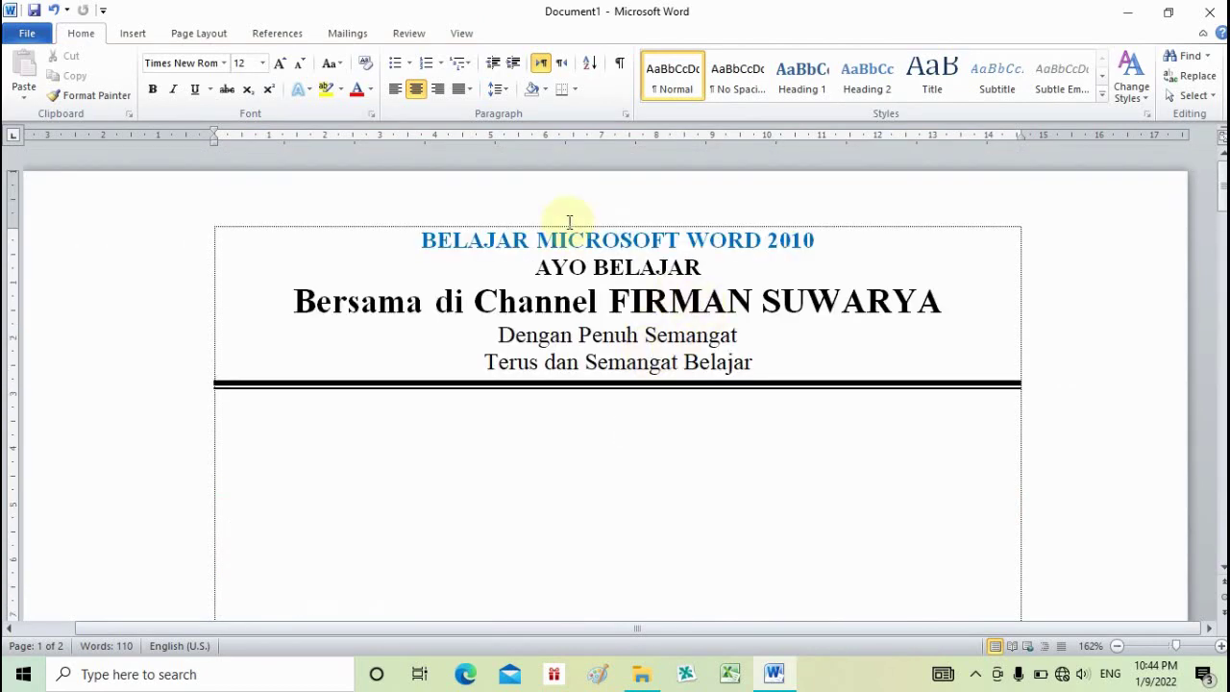
pyautogui.click(580, 232)
pyautogui.click(701, 420)
pyautogui.click(689, 502)
pyautogui.click(637, 470)
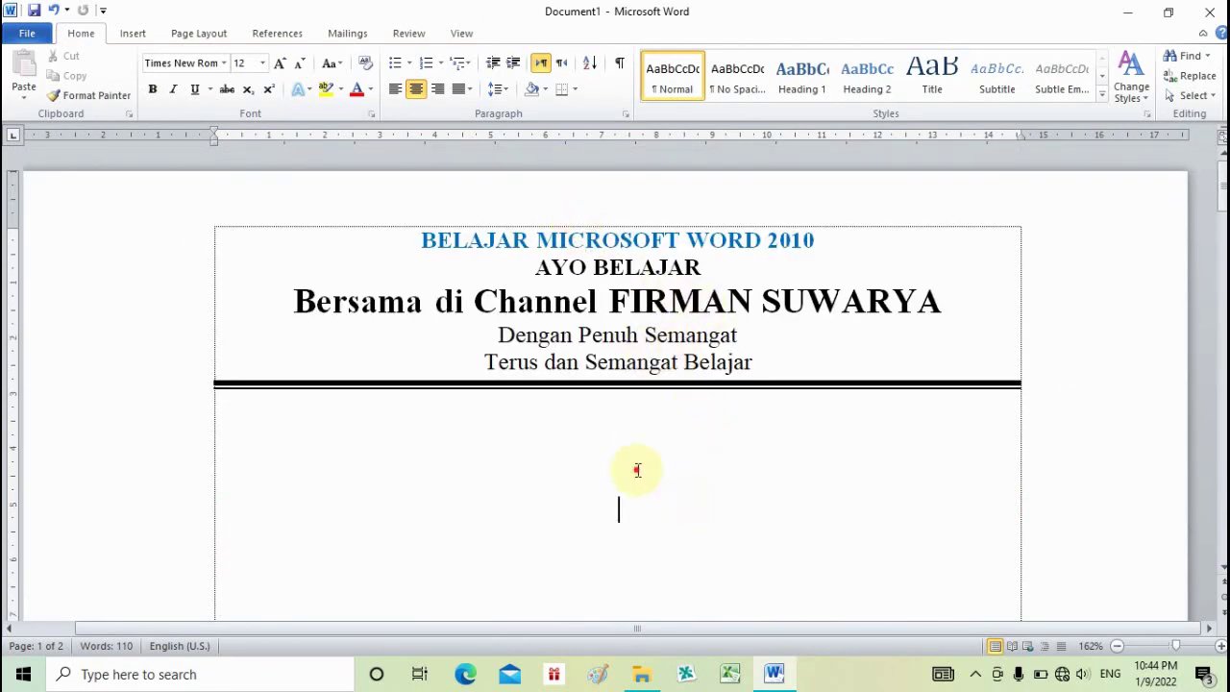
pyautogui.click(699, 502)
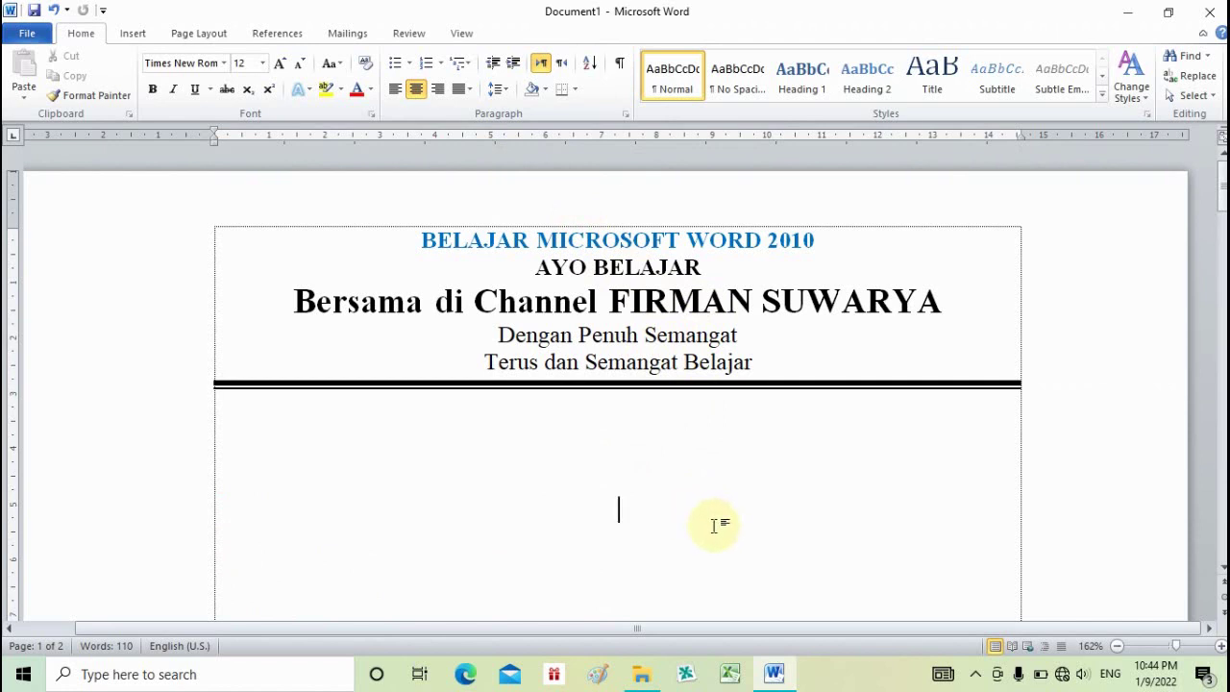
pyautogui.click(639, 473)
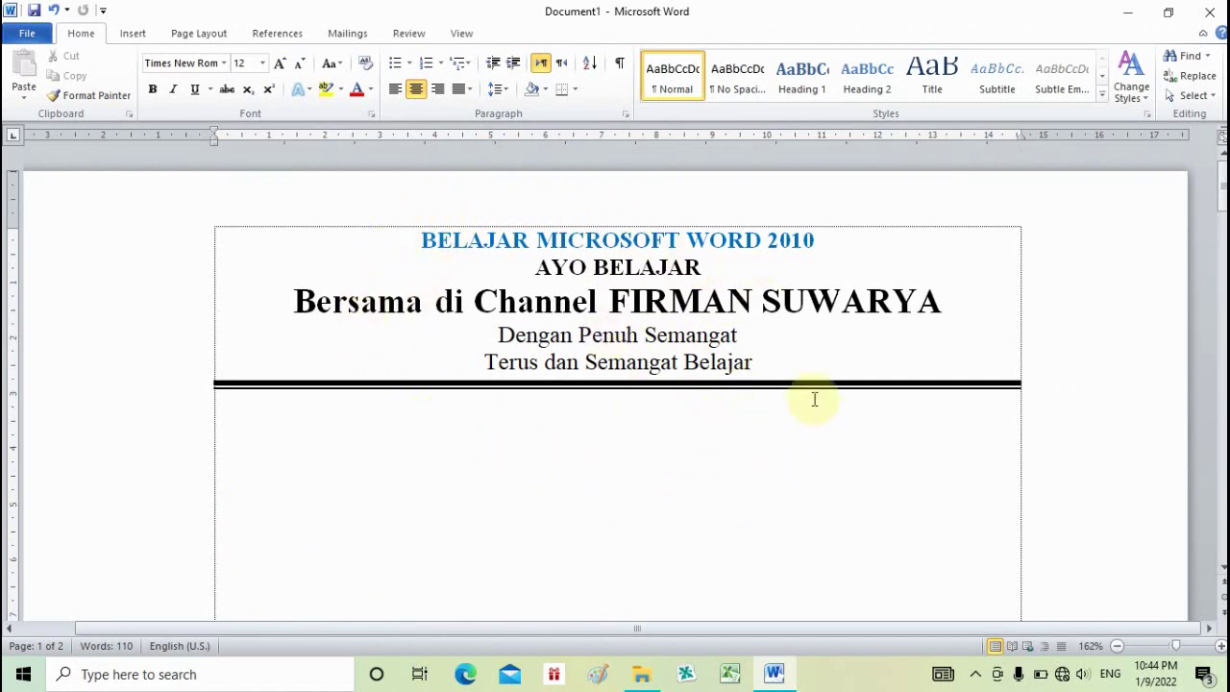
pyautogui.click(363, 229)
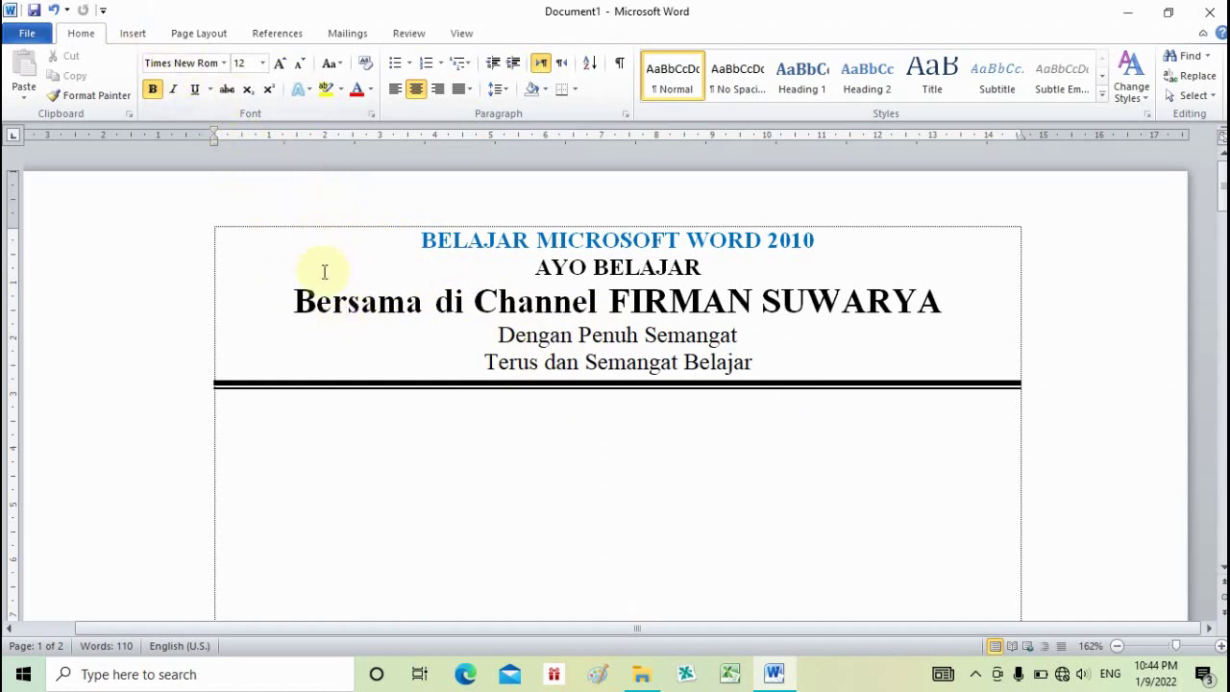
pyautogui.click(134, 35)
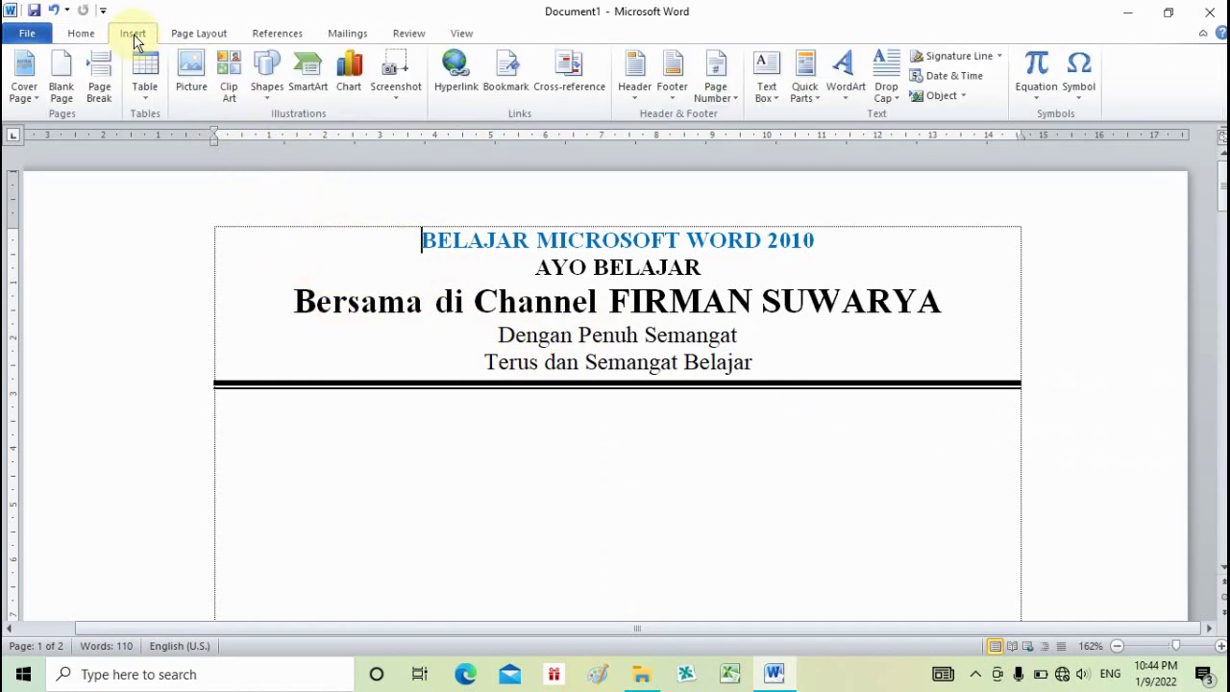
# Browse the Insert Picture dialog to the Logo folder on the data (D:) drive
pyautogui.click(196, 85)
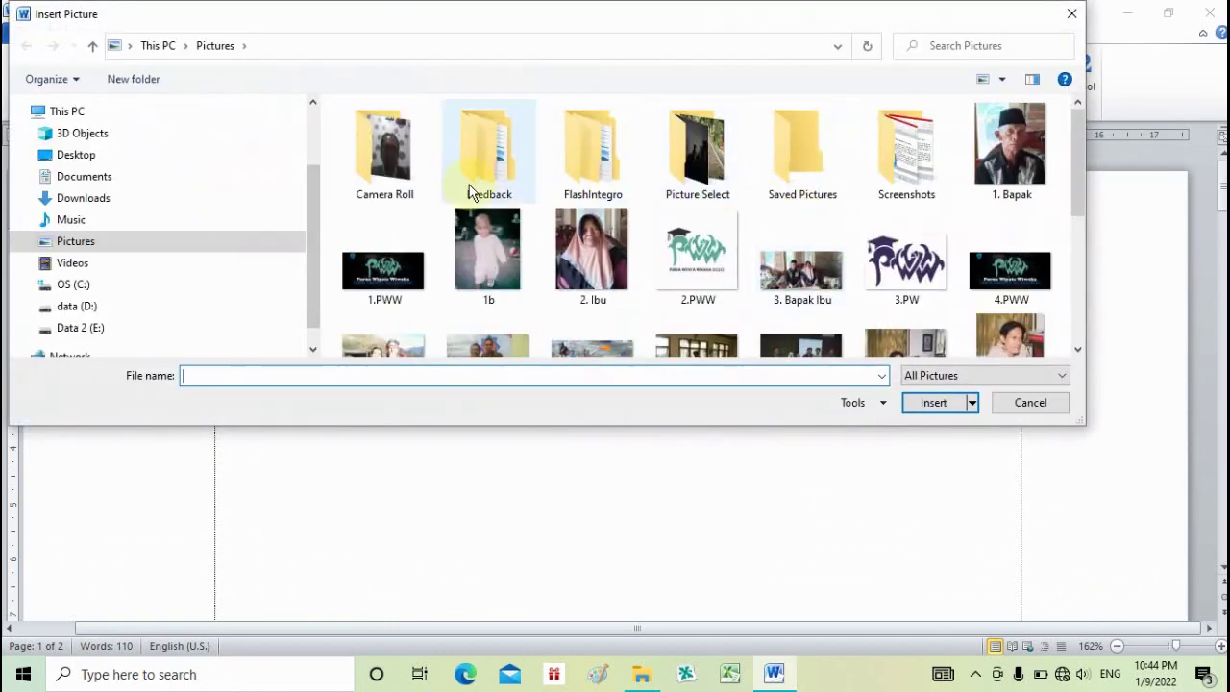
pyautogui.click(26, 307)
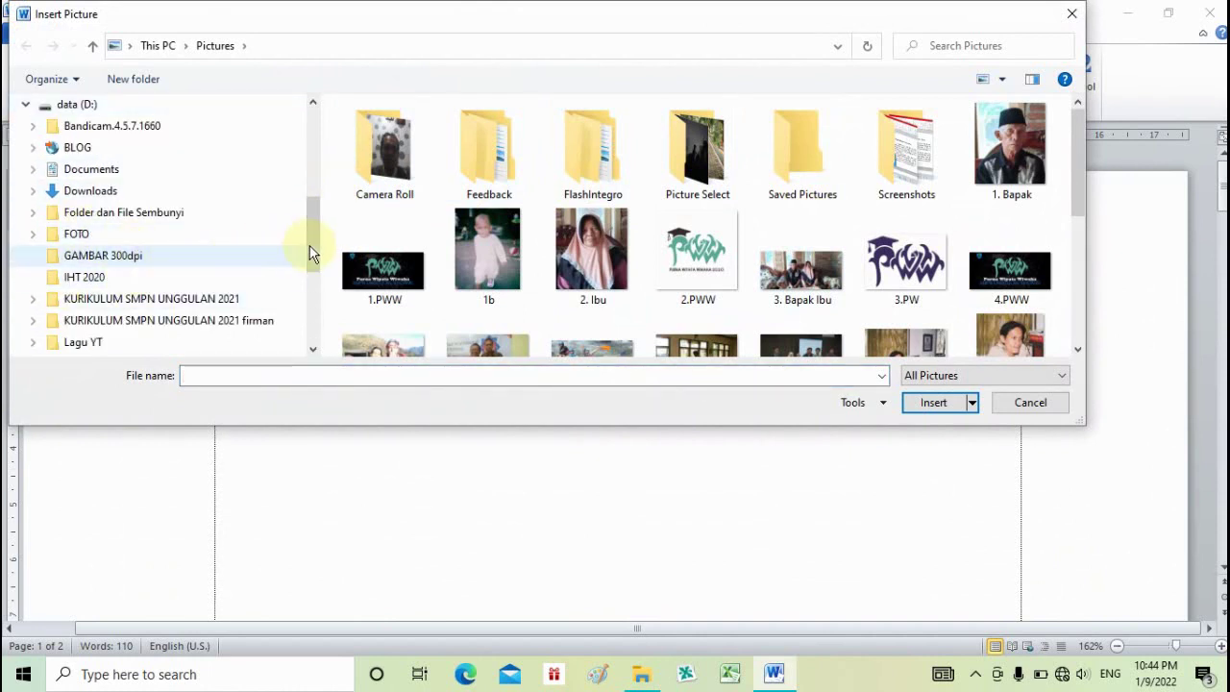
pyautogui.moveTo(311, 247); pyautogui.dragTo(310, 257)
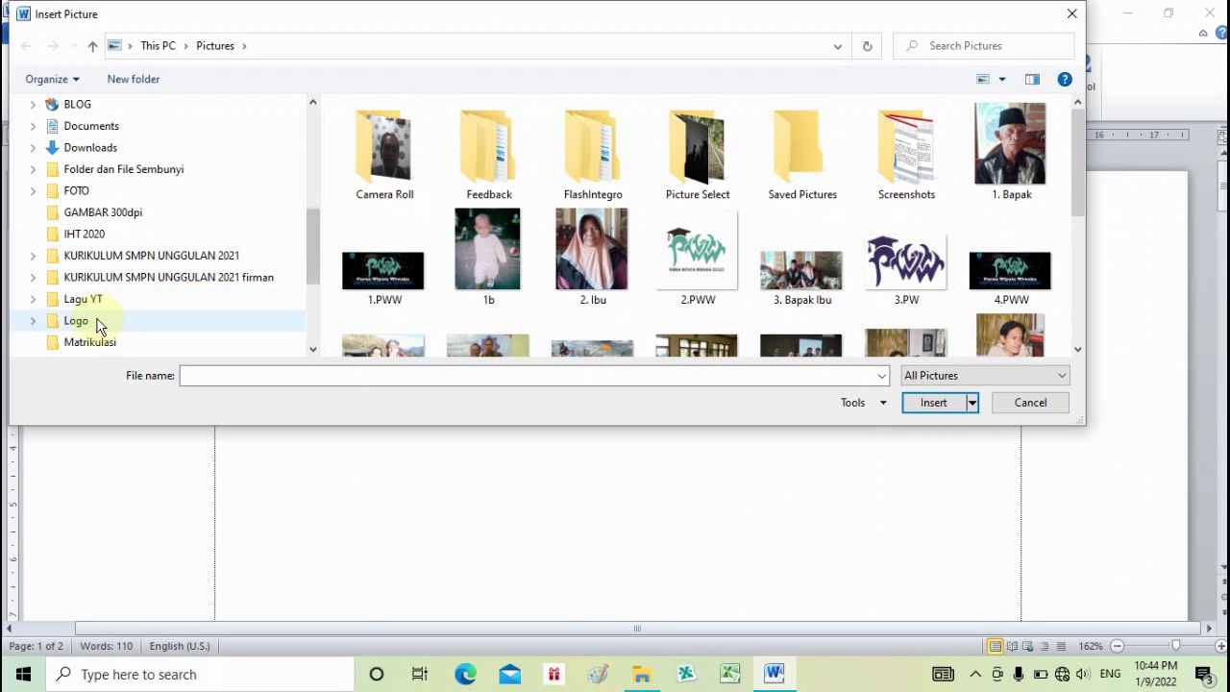
pyautogui.click(96, 321)
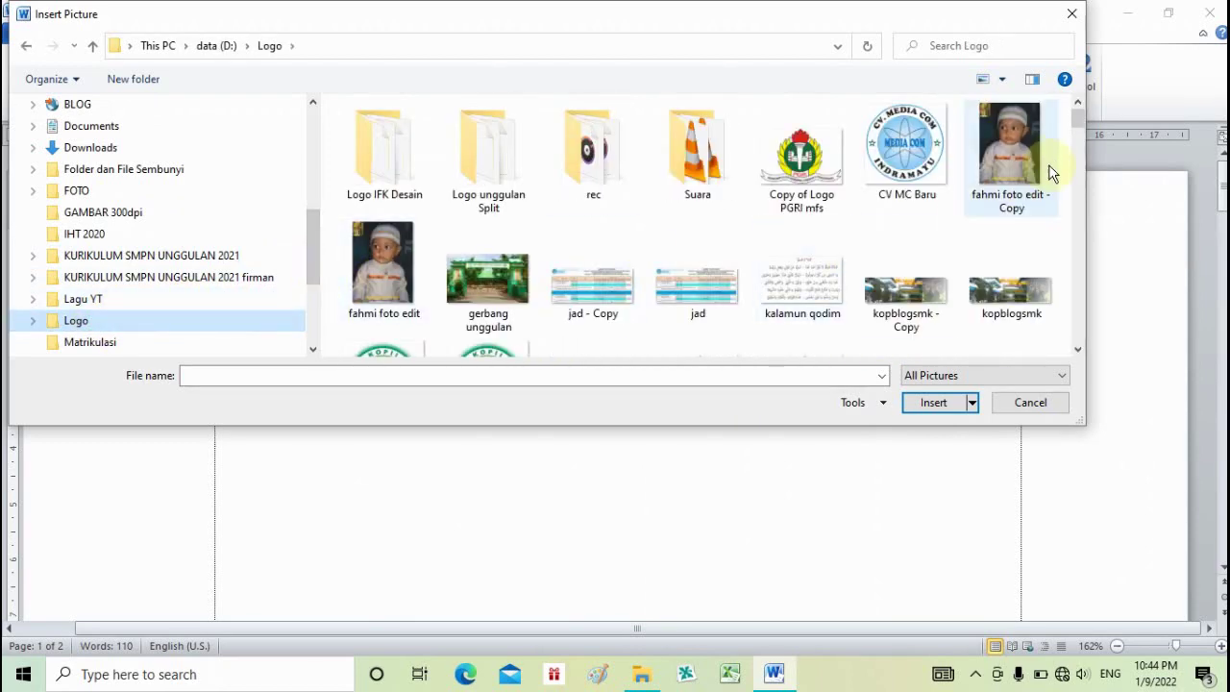
pyautogui.click(1077, 350)
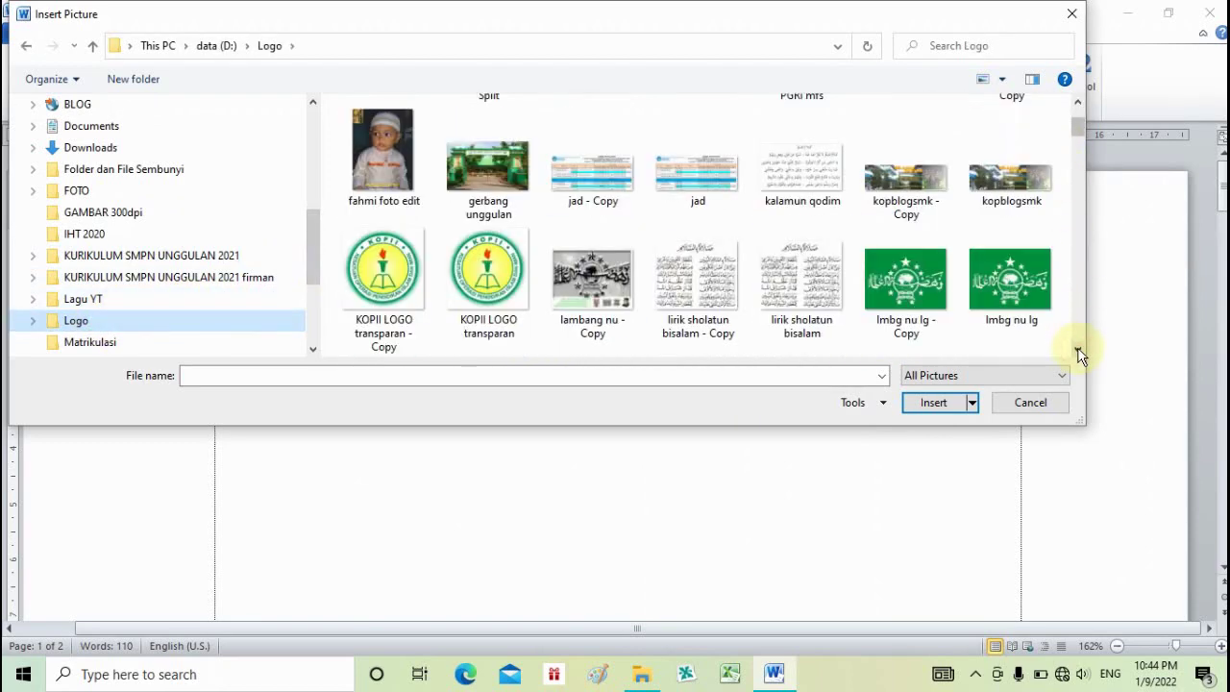
pyautogui.click(1077, 350)
pyautogui.click(1077, 350)
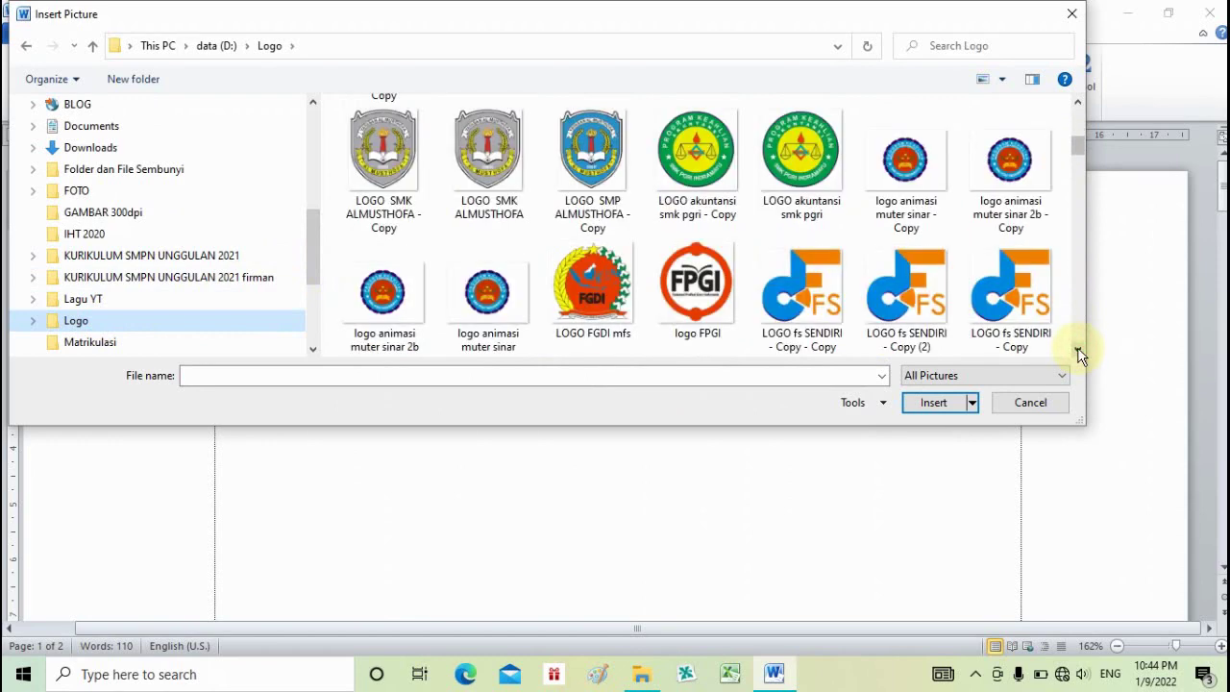
pyautogui.click(1077, 350)
pyautogui.click(1077, 350)
pyautogui.click(1077, 349)
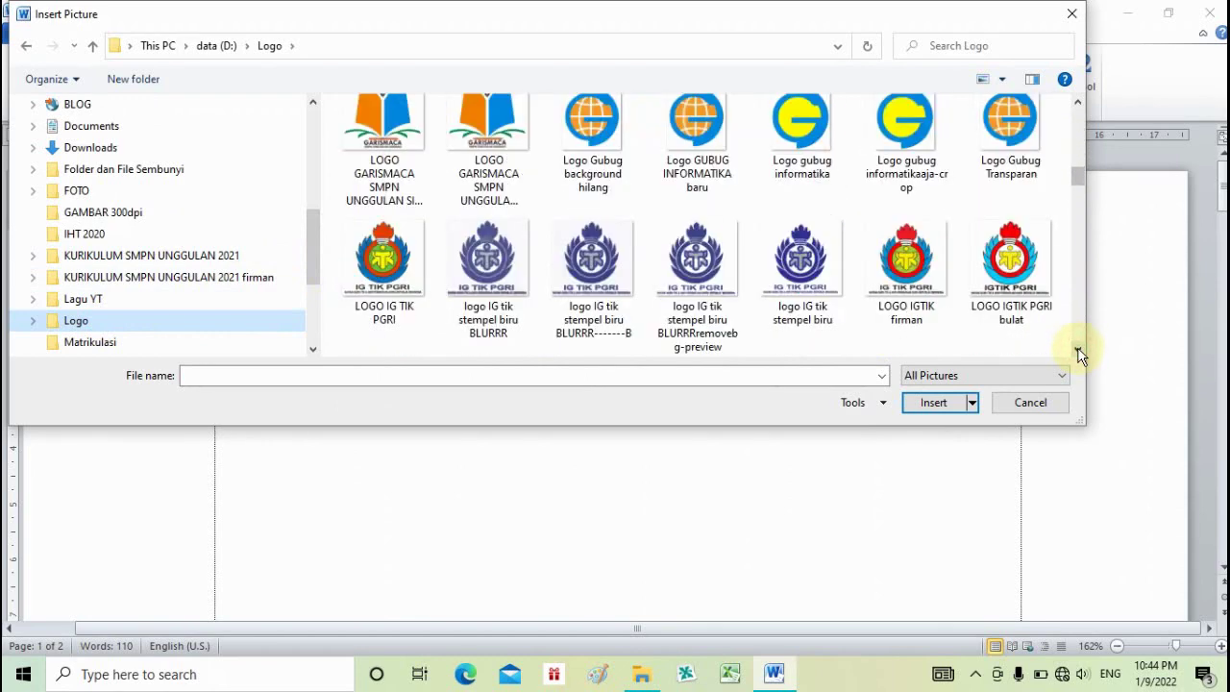
pyautogui.click(1077, 349)
pyautogui.click(1077, 349)
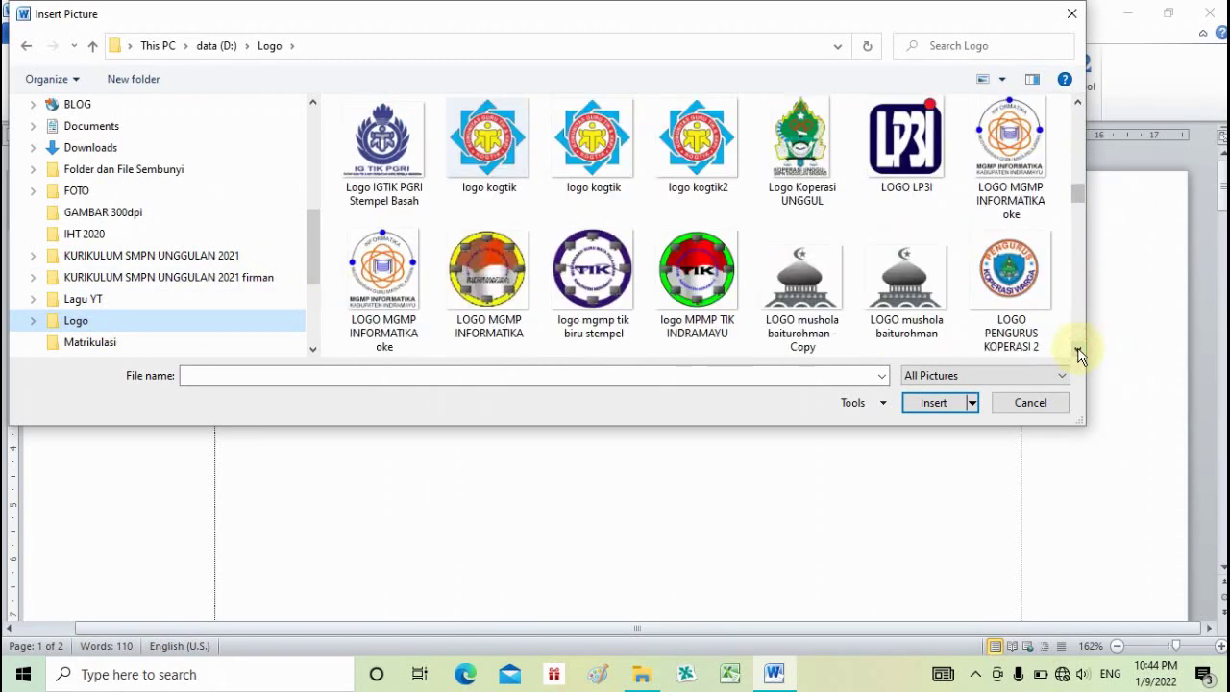
pyautogui.click(1077, 350)
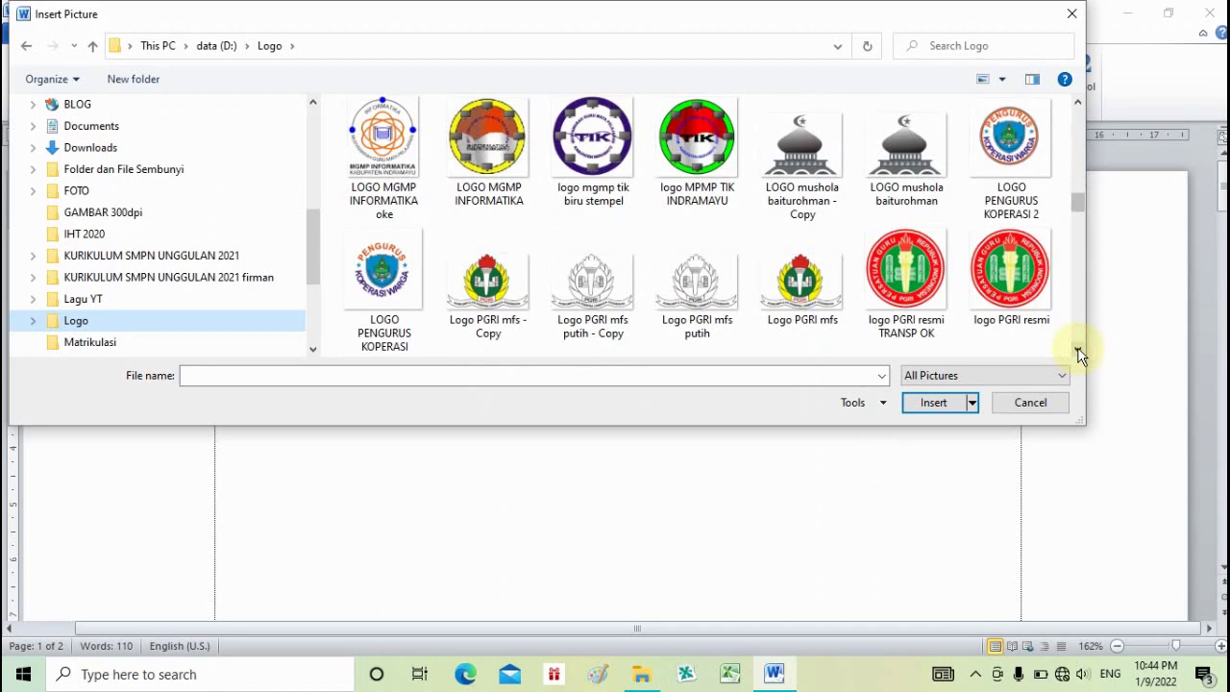
# Insert the 'logo PGRI resmi' image above the letterhead title
pyautogui.click(1010, 312)
pyautogui.click(935, 402)
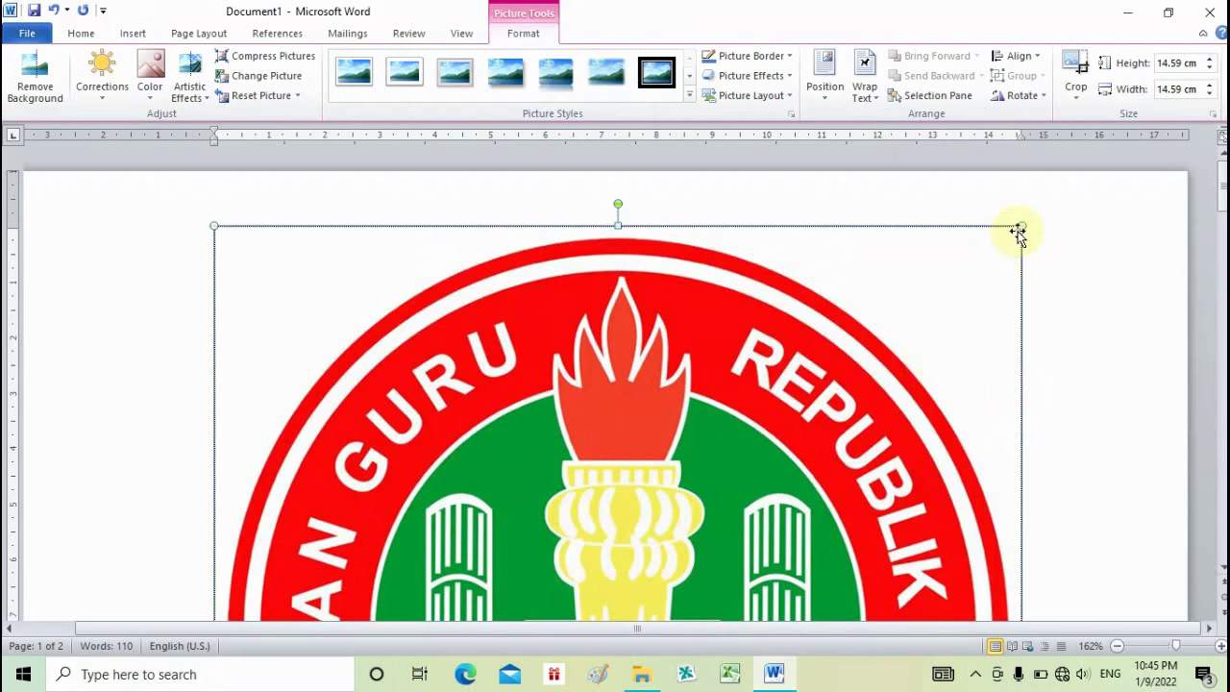
pyautogui.scroll(-6, 1057, 260)
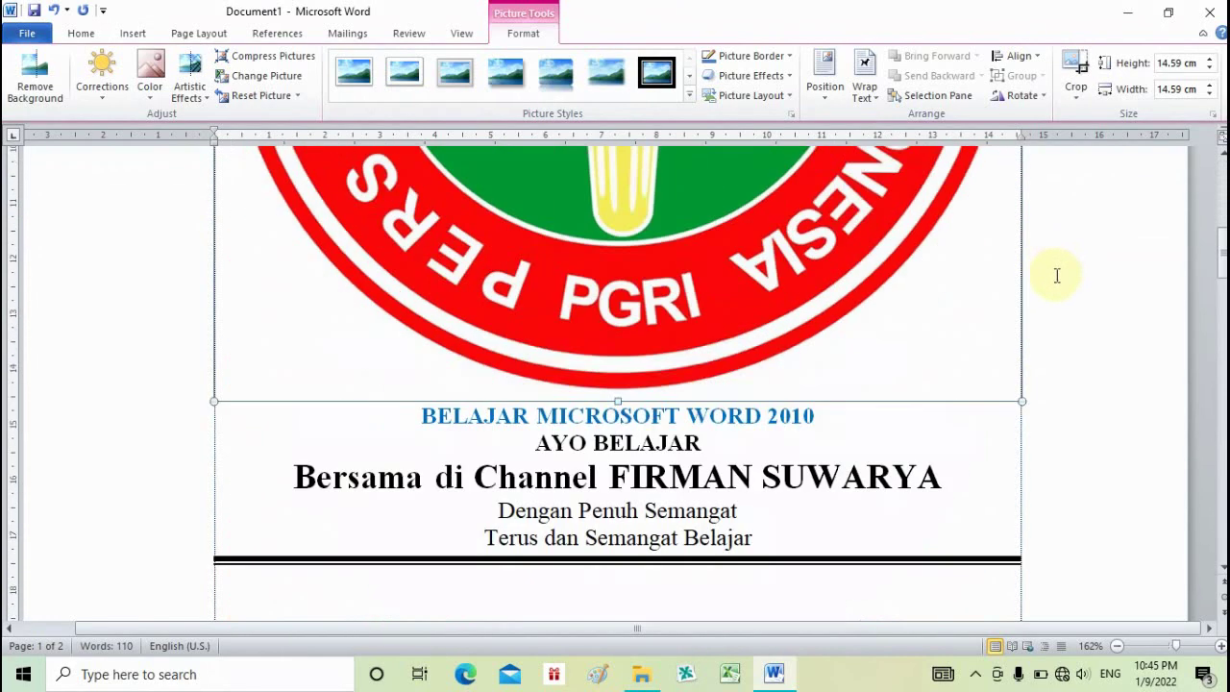
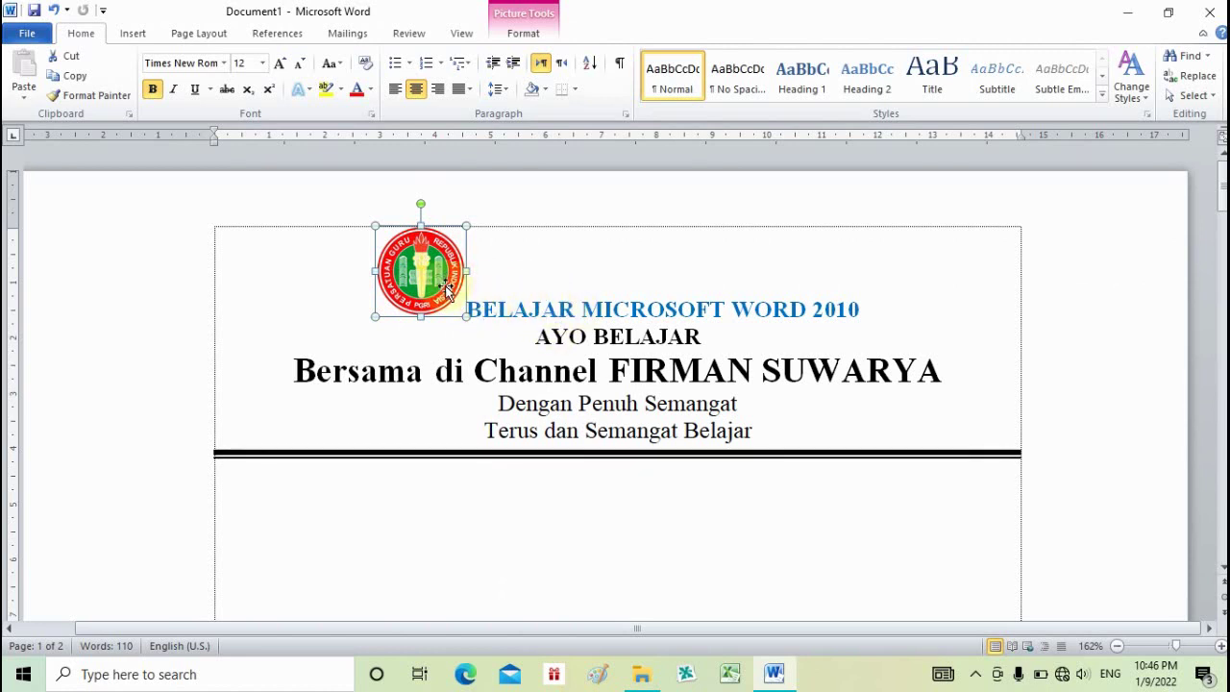
# Set the PGRI logo's text wrapping to Behind Text
pyautogui.click(535, 289)
pyautogui.click(442, 274)
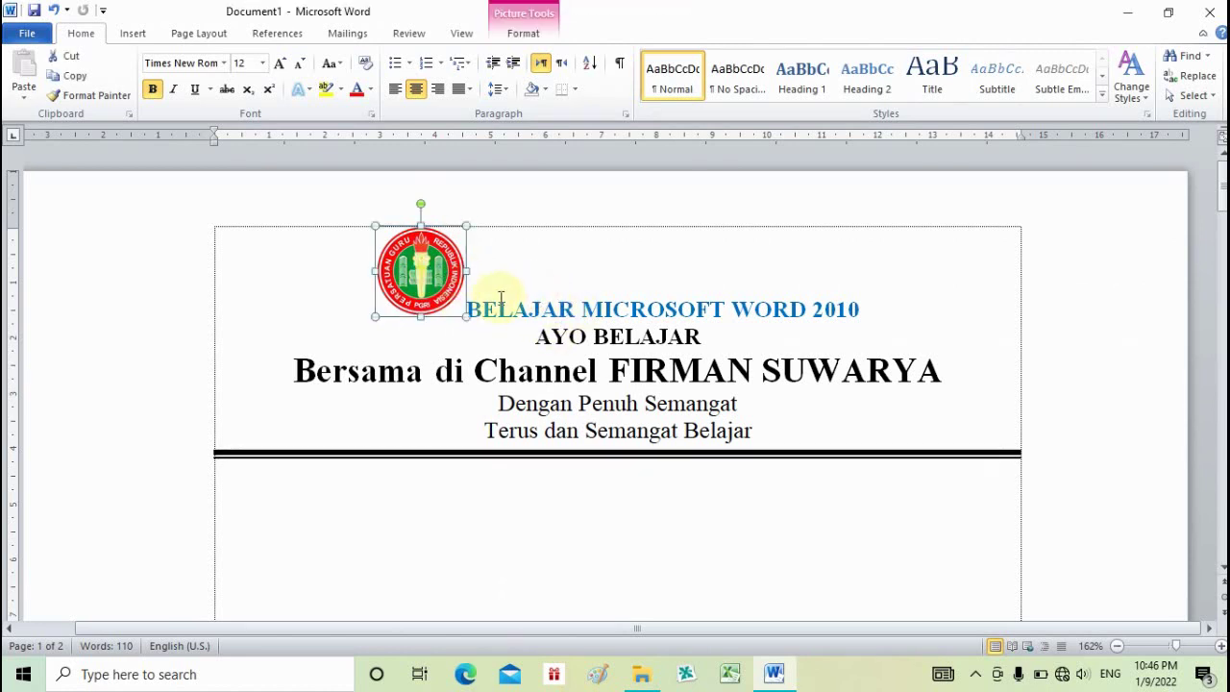
pyautogui.doubleClick(442, 261)
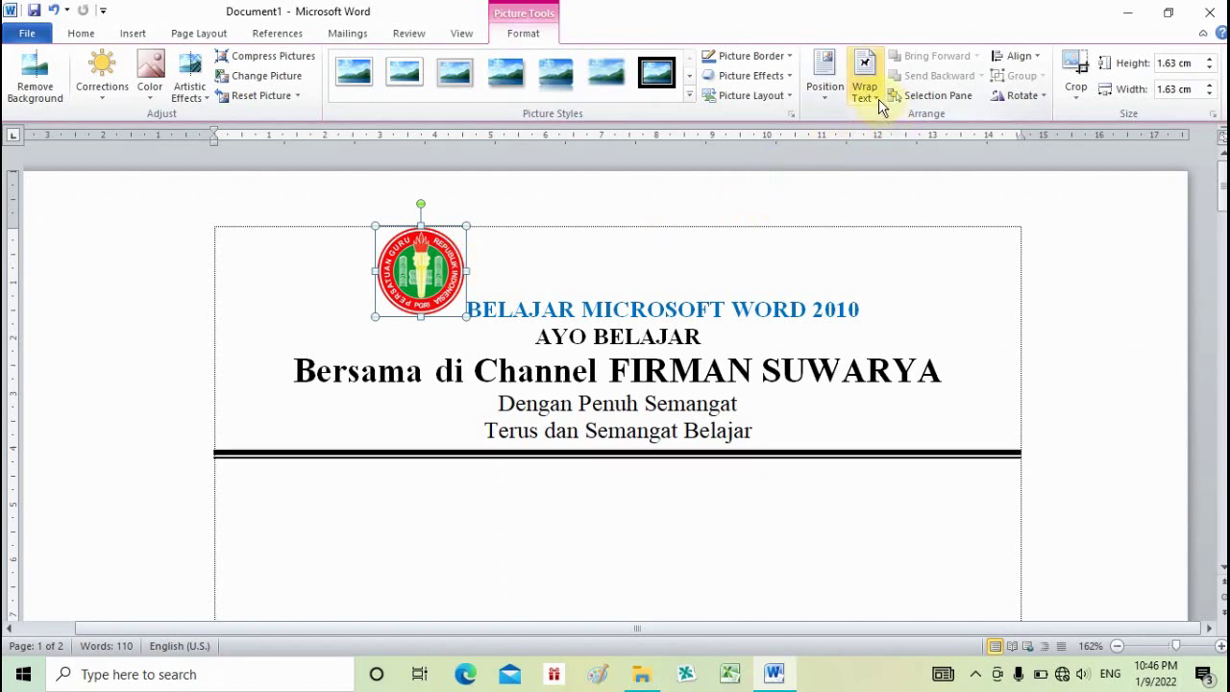
pyautogui.click(878, 105)
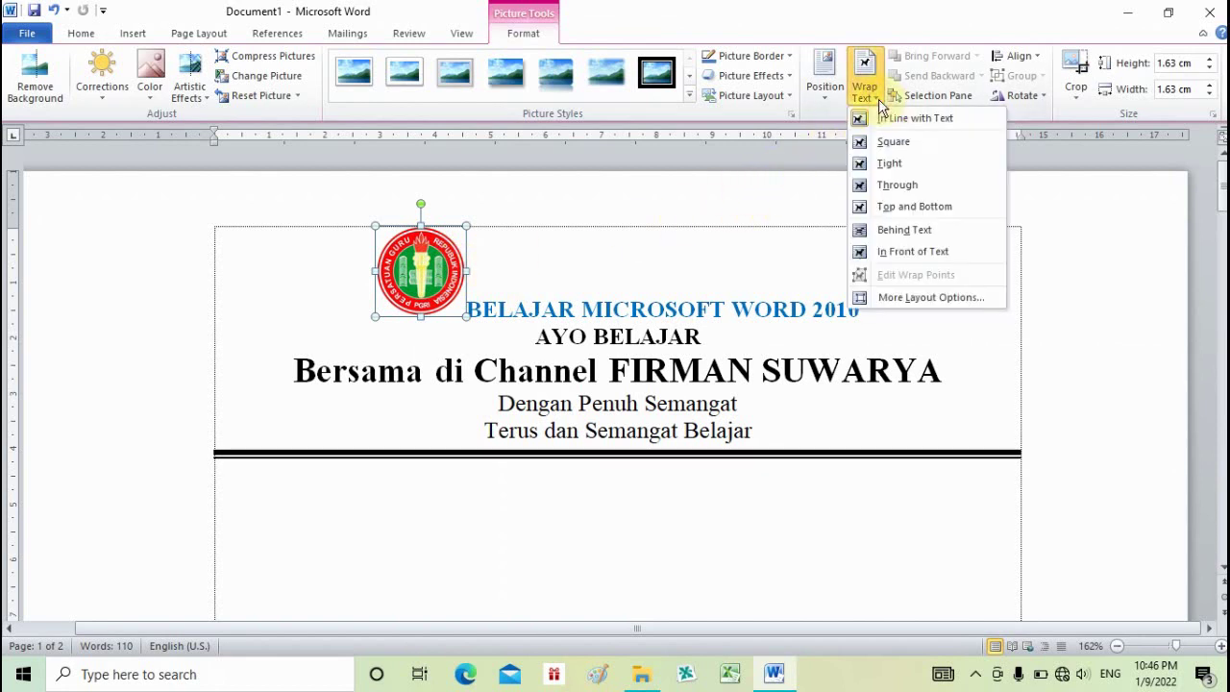
pyautogui.click(911, 230)
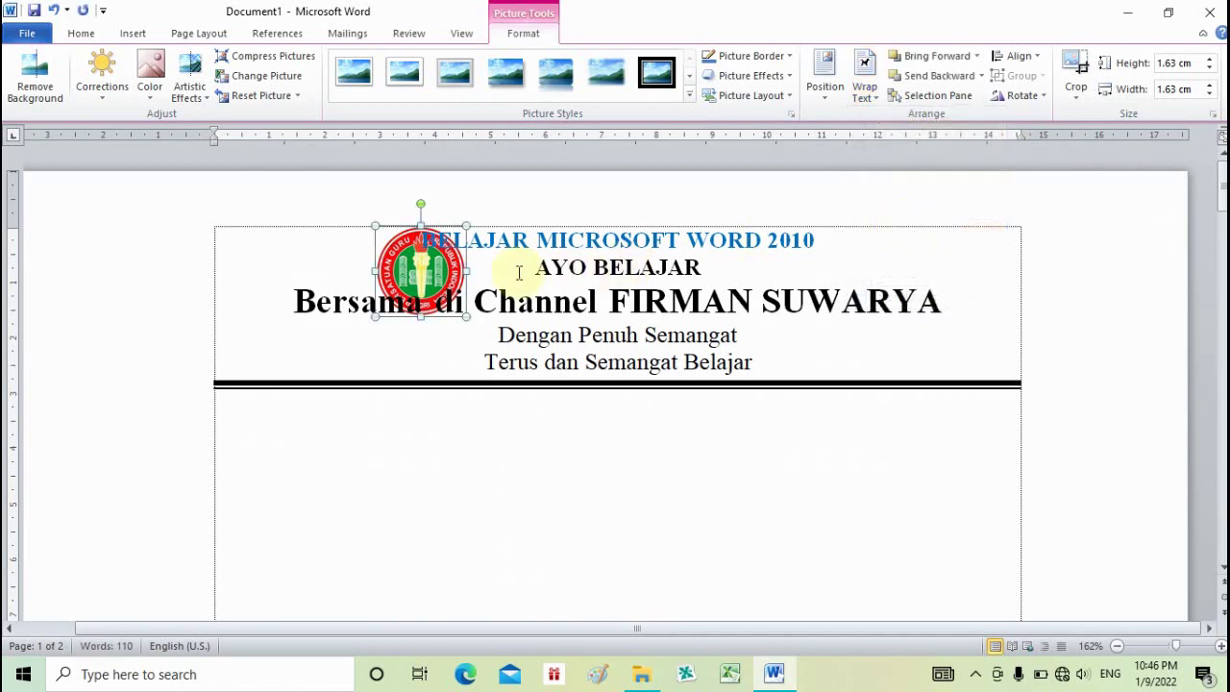
# Move the logo to the letterhead's left edge and enlarge it to 2.15 cm
pyautogui.moveTo(467, 260); pyautogui.dragTo(295, 276)
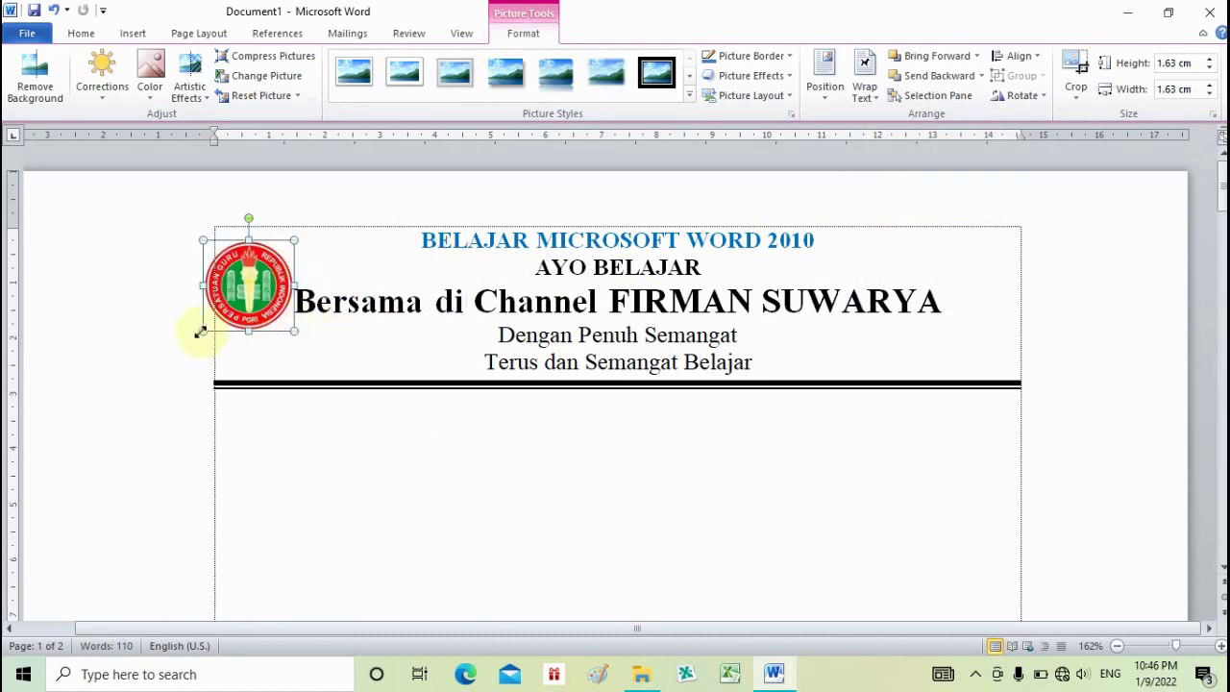
pyautogui.moveTo(202, 330); pyautogui.dragTo(175, 359)
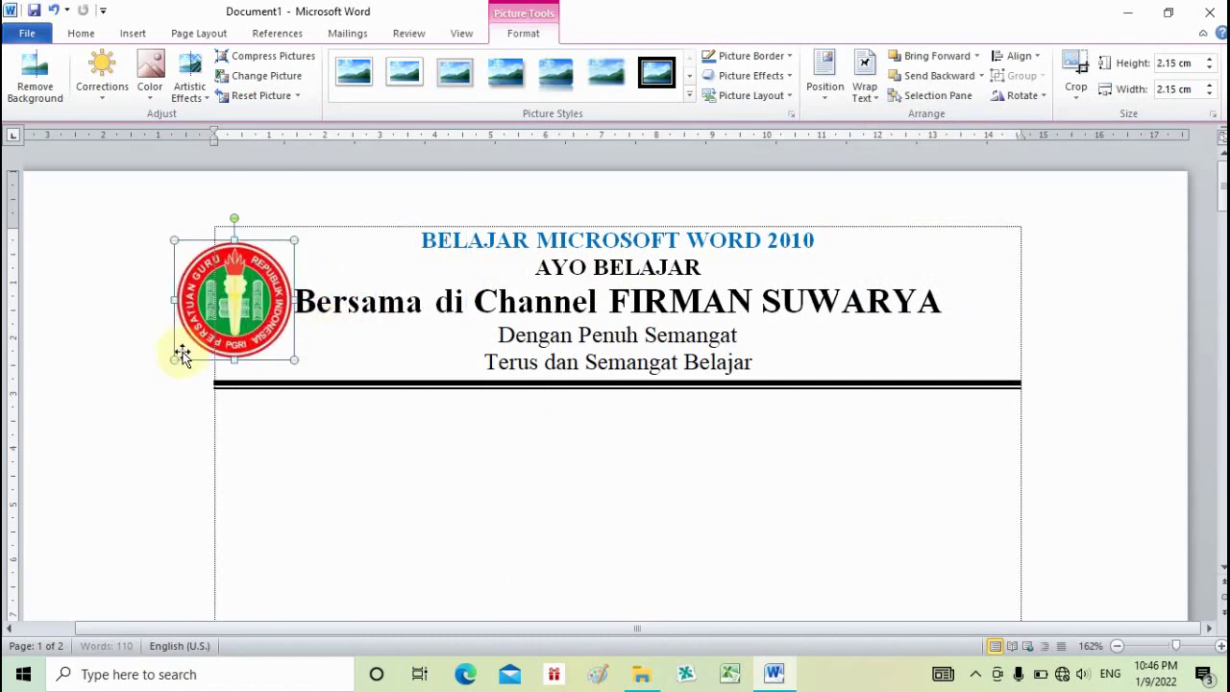
pyautogui.click(323, 294)
pyautogui.click(130, 317)
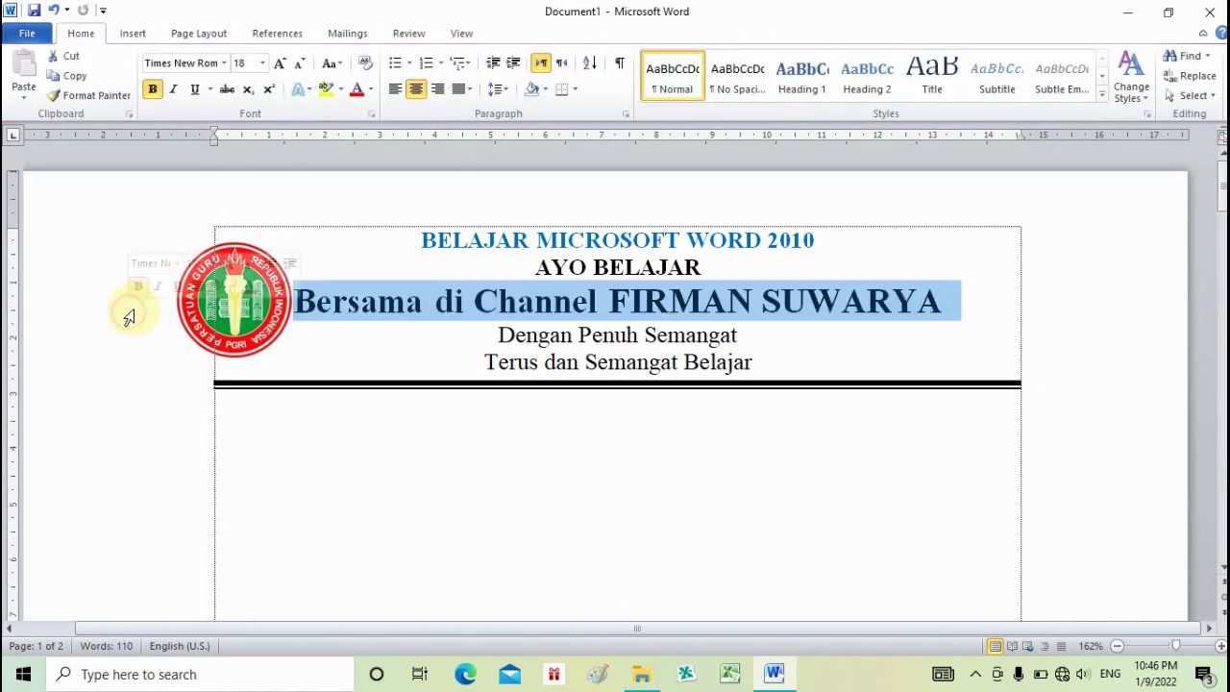
# Reduce the Bersama di Channel FIRMAN SUWARYA line to 14 pt and select the logo
pyautogui.hotkey('ctrl', '[')
pyautogui.hotkey('ctrl', '[')
pyautogui.hotkey('ctrl', '[')
pyautogui.hotkey('ctrl', '[')
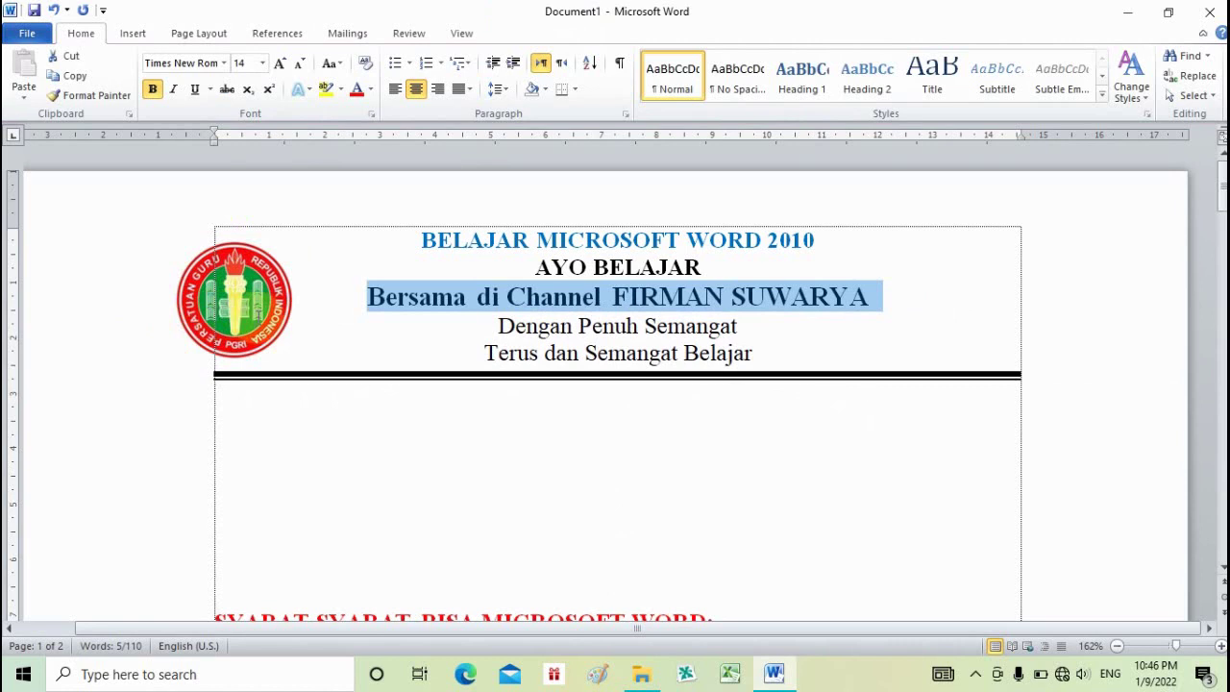
pyautogui.click(499, 325)
pyautogui.rightClick(247, 321)
pyautogui.press('Escape')
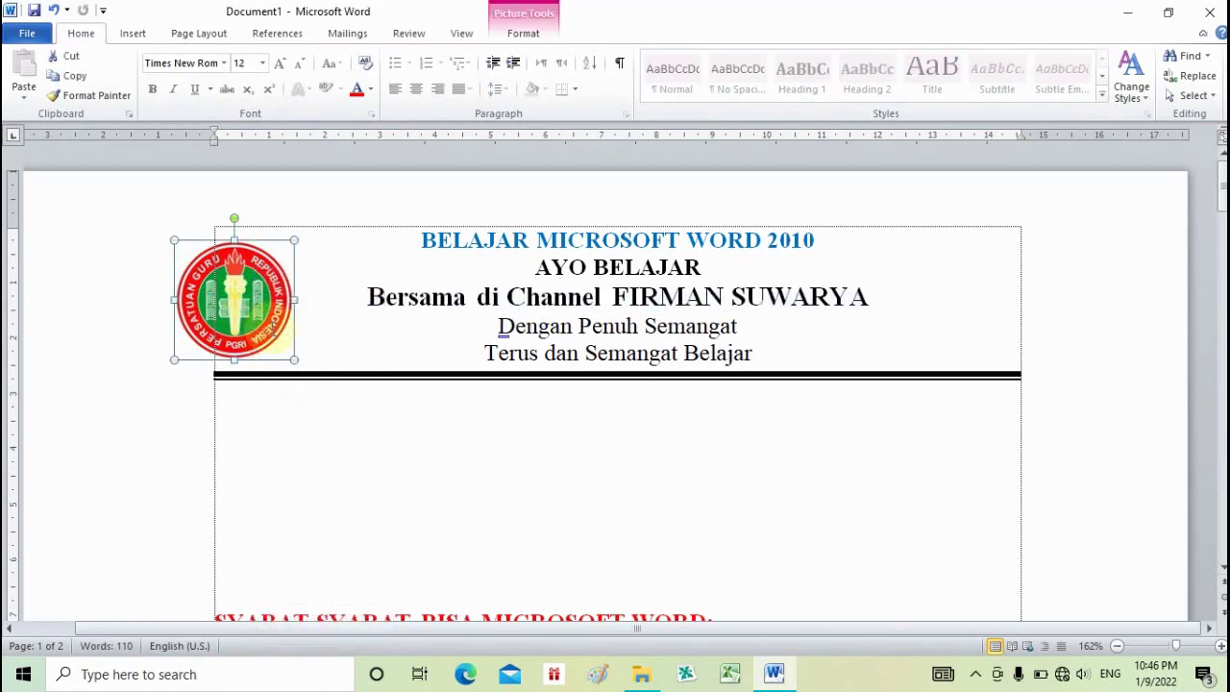
# Nudge the logo slightly right with the arrow keys and enlarge it a little
pyautogui.press('Right')
pyautogui.press('Right')
pyautogui.press('Right')
pyautogui.press('Right')
pyautogui.press('Right')
pyautogui.press('Right')
pyautogui.press('Right')
pyautogui.press('Right')
pyautogui.press('Right')
pyautogui.press('Right')
pyautogui.press('Right')
pyautogui.press('Right')
pyautogui.press('Right')
pyautogui.press('Right')
pyautogui.press('Right')
pyautogui.press('Right')
pyautogui.press('Right')
pyautogui.press('Right')
pyautogui.press('Right')
pyautogui.press('Right')
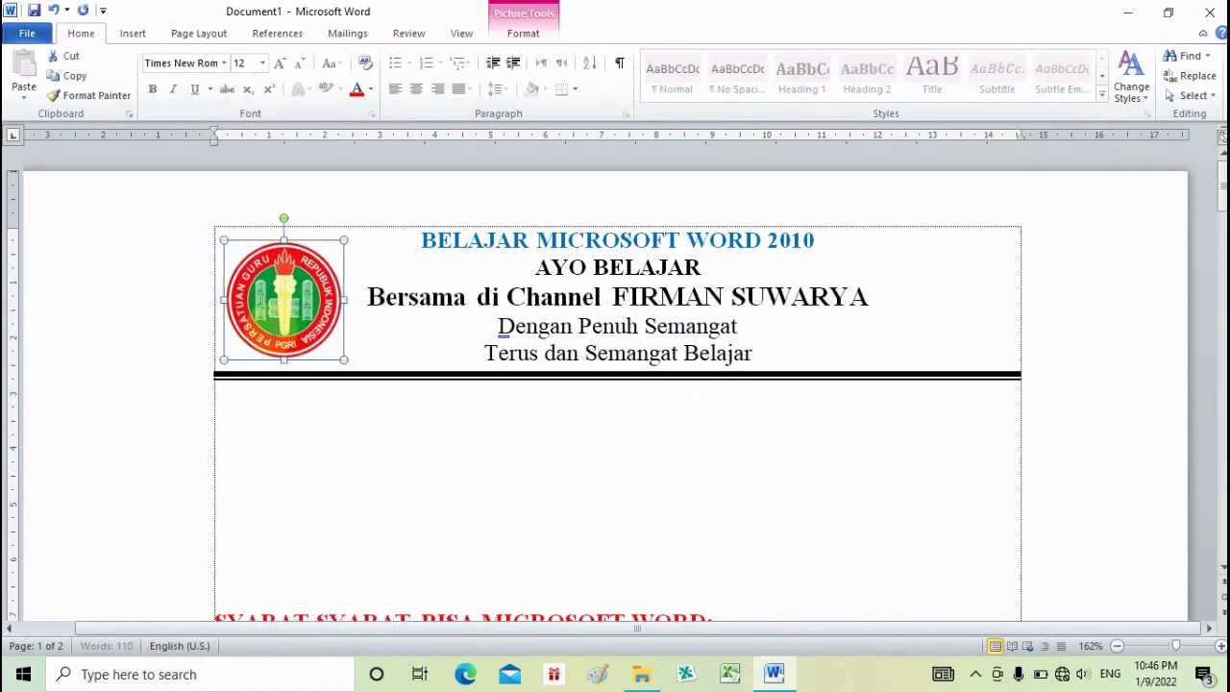
pyautogui.press('Right')
pyautogui.press('Right')
pyautogui.press('Right')
pyautogui.press('Right')
pyautogui.press('Right')
pyautogui.press('Right')
pyautogui.press('Right')
pyautogui.press('Right')
pyautogui.press('Right')
pyautogui.press('Right')
pyautogui.press('Right')
pyautogui.press('Right')
pyautogui.press('Right')
pyautogui.press('Right')
pyautogui.press('Right')
pyautogui.press('Right')
pyautogui.press('Right')
pyautogui.press('Right')
pyautogui.press('Right')
pyautogui.press('Right')
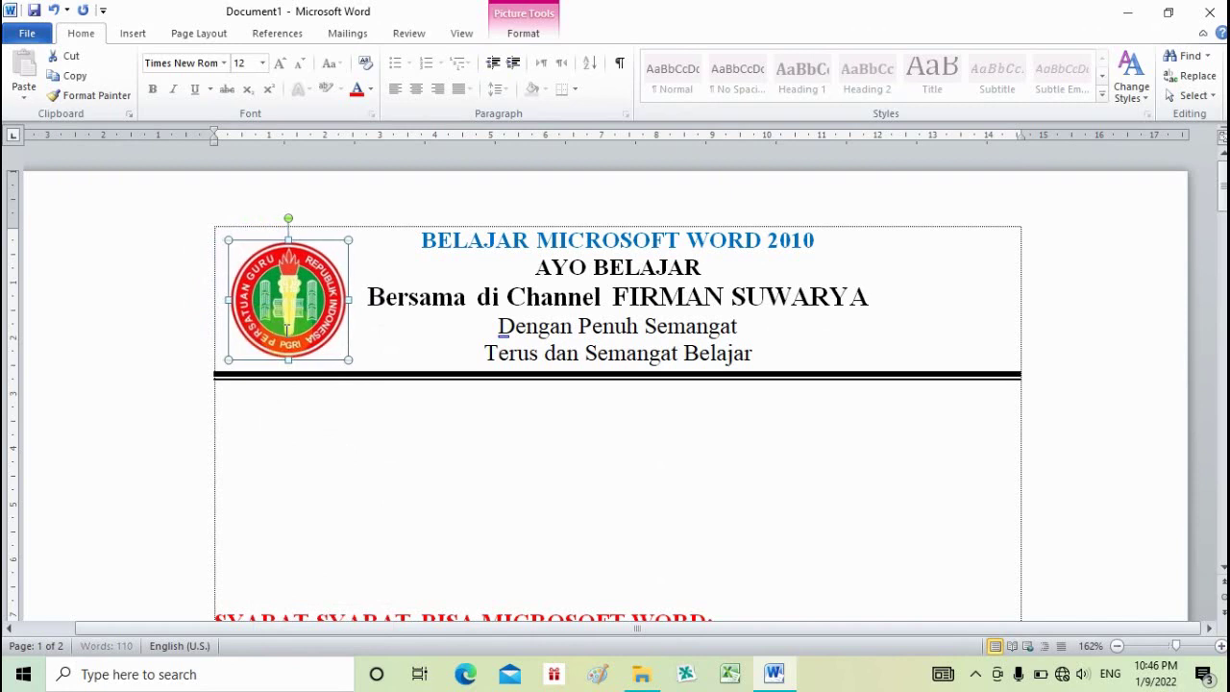
pyautogui.press('Right')
pyautogui.press('Right')
pyautogui.press('Right')
pyautogui.press('Right')
pyautogui.press('Right')
pyautogui.press('Right')
pyautogui.press('Right')
pyautogui.press('Right')
pyautogui.press('Right')
pyautogui.press('Right')
pyautogui.press('Right')
pyautogui.press('Right')
pyautogui.press('Right')
pyautogui.press('Right')
pyautogui.press('Right')
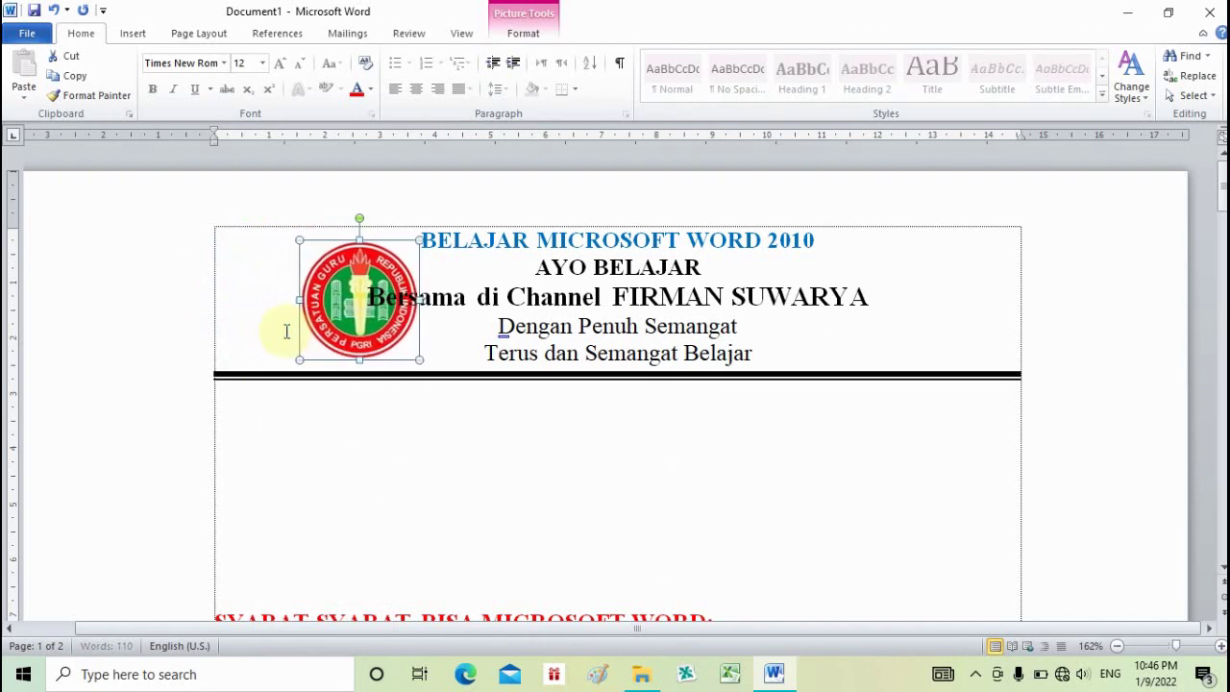
pyautogui.press('Left')
pyautogui.press('Left')
pyautogui.press('Left')
pyautogui.press('Left')
pyautogui.press('Left')
pyautogui.press('Left')
pyautogui.press('Left')
pyautogui.press('Left')
pyautogui.press('Left')
pyautogui.press('Left')
pyautogui.press('Left')
pyautogui.press('Left')
pyautogui.press('Left')
pyautogui.press('Left')
pyautogui.press('Left')
pyautogui.press('Left')
pyautogui.press('Left')
pyautogui.press('Left')
pyautogui.press('Left')
pyautogui.press('Left')
pyautogui.press('Left')
pyautogui.press('Left')
pyautogui.press('Left')
pyautogui.press('Left')
pyautogui.press('Left')
pyautogui.press('Left')
pyautogui.press('Left')
pyautogui.press('Left')
pyautogui.press('Left')
pyautogui.press('Left')
pyautogui.press('Left')
pyautogui.press('Left')
pyautogui.press('Left')
pyautogui.press('Left')
pyautogui.press('Left')
pyautogui.press('Left')
pyautogui.press('Left')
pyautogui.press('Left')
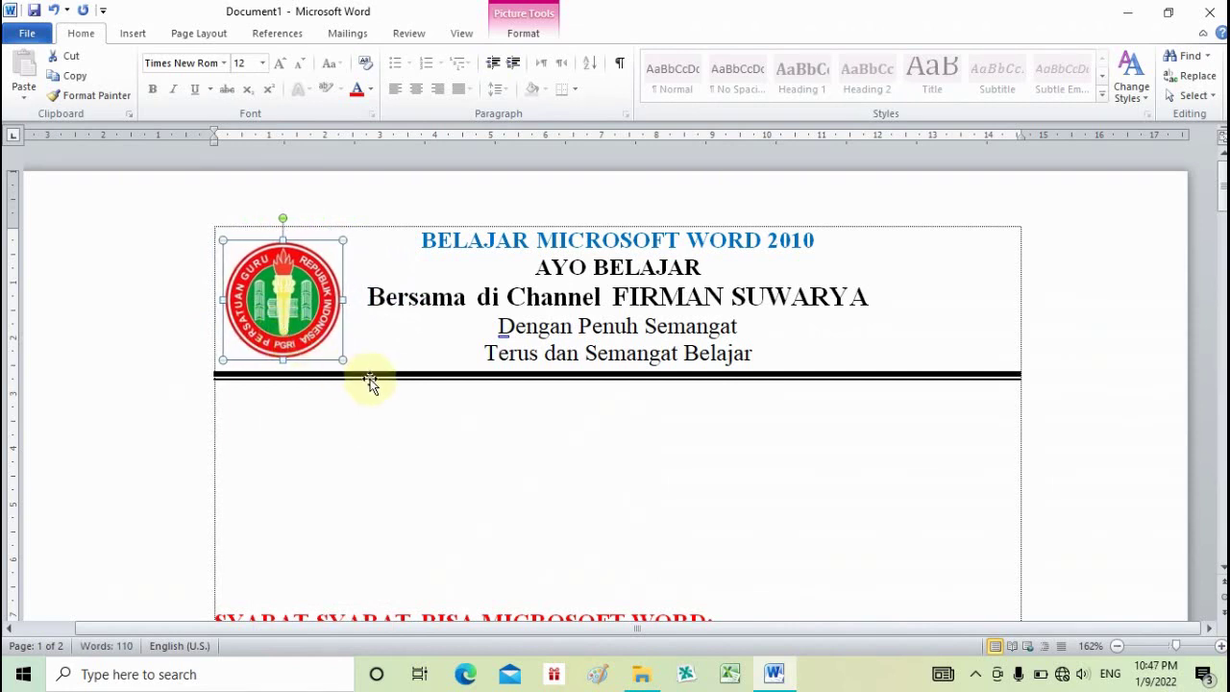
pyautogui.moveTo(343, 359); pyautogui.dragTo(356, 332)
pyautogui.click(427, 425)
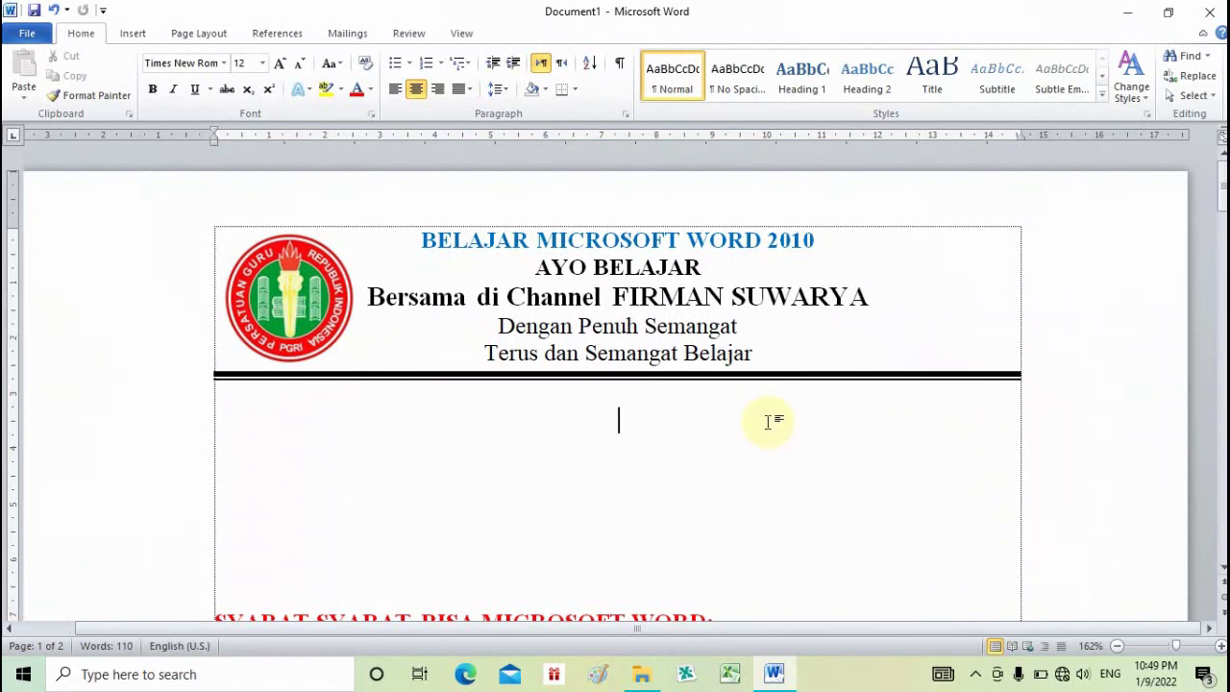
pyautogui.scroll(-1, 772, 420)
pyautogui.scroll(1, 730, 406)
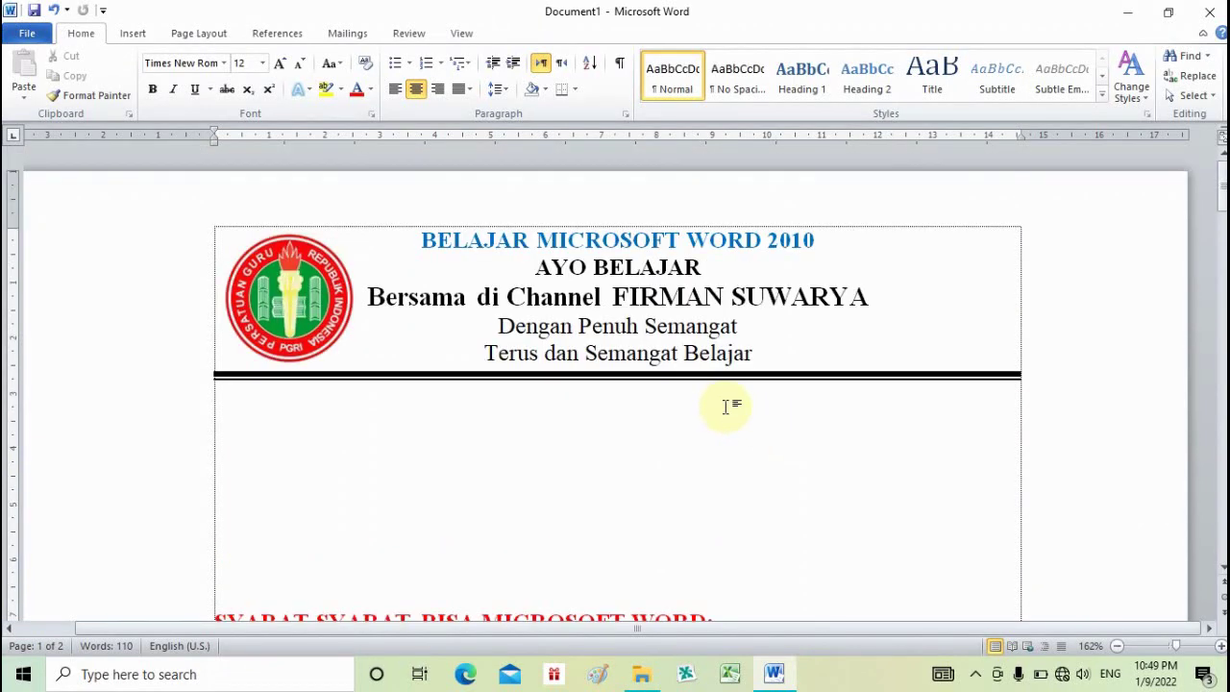
pyautogui.scroll(-4, 730, 407)
pyautogui.scroll(-2, 736, 393)
pyautogui.scroll(4, 736, 393)
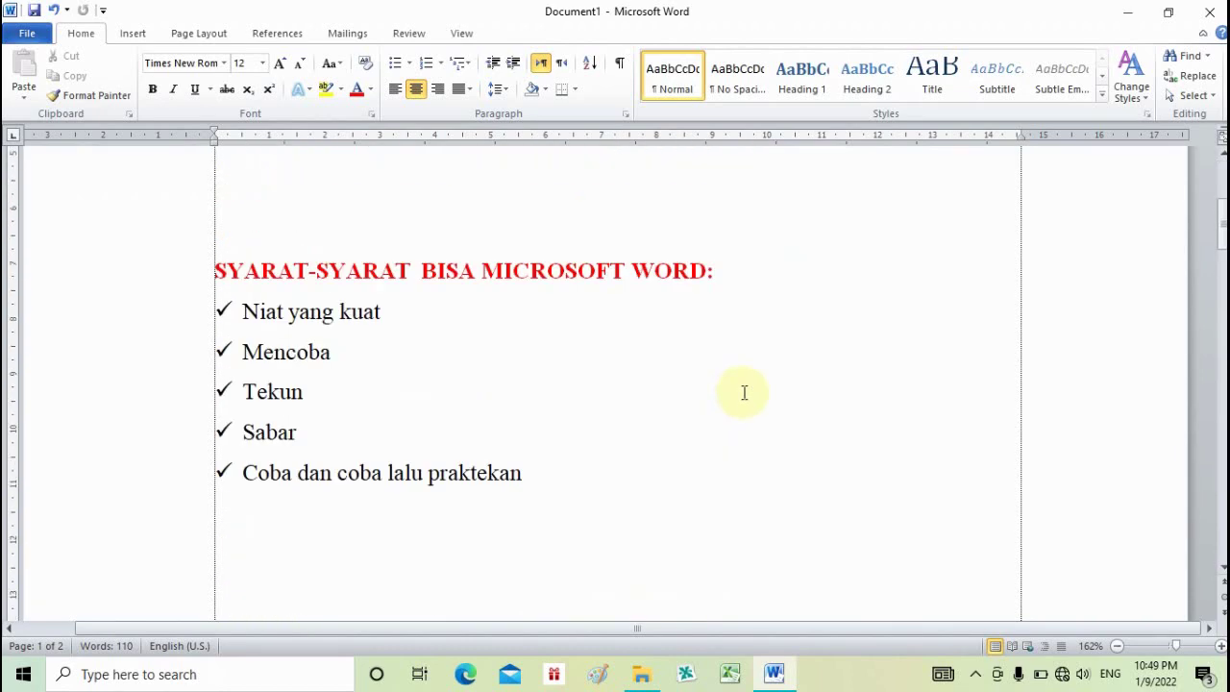
pyautogui.scroll(-8, 744, 392)
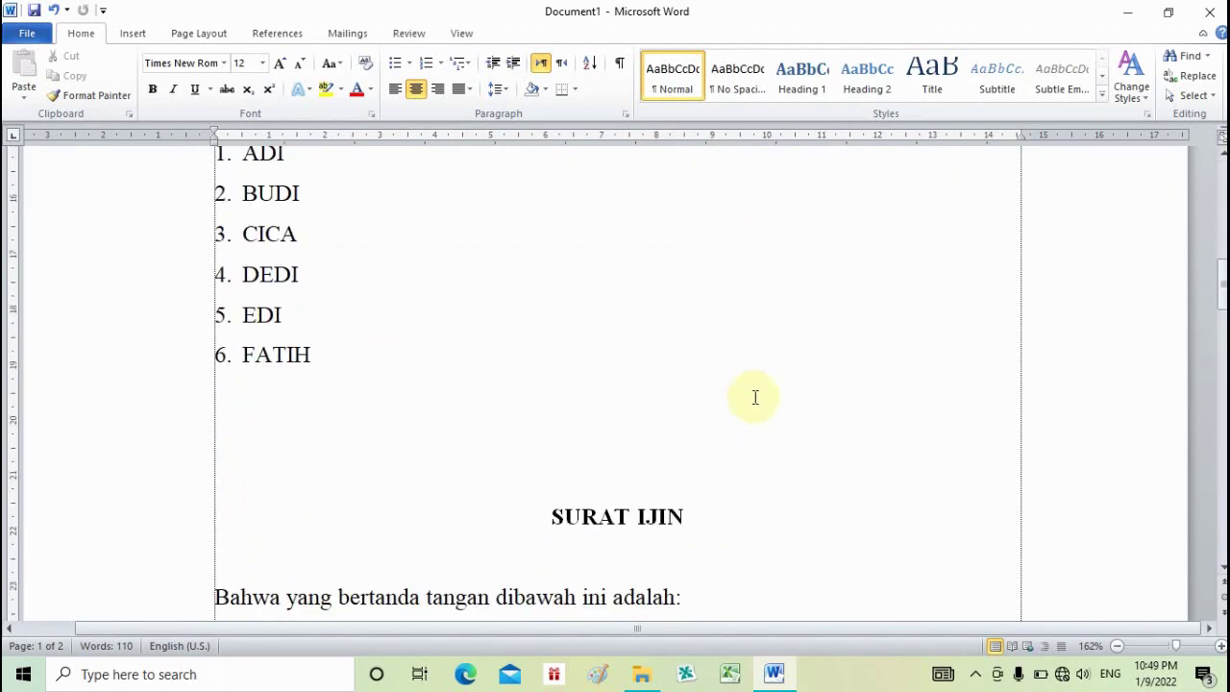
pyautogui.scroll(8, 759, 394)
pyautogui.scroll(-3, 762, 393)
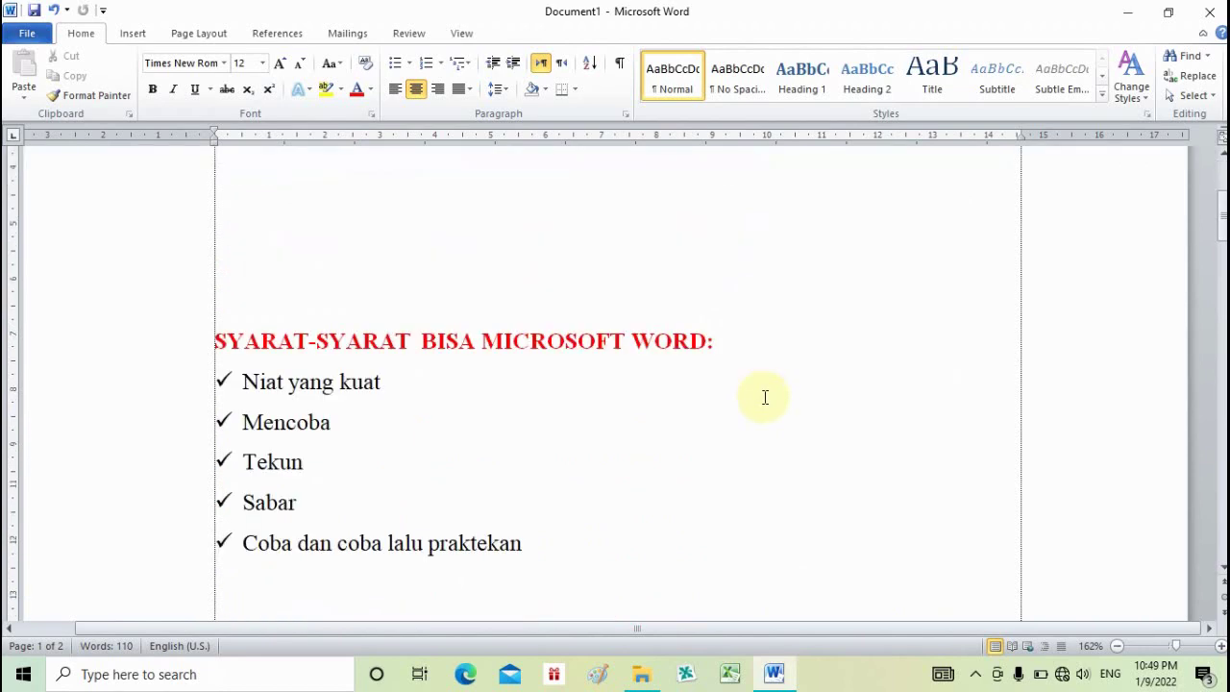
pyautogui.scroll(3, 481, 268)
pyautogui.scroll(-5, 490, 274)
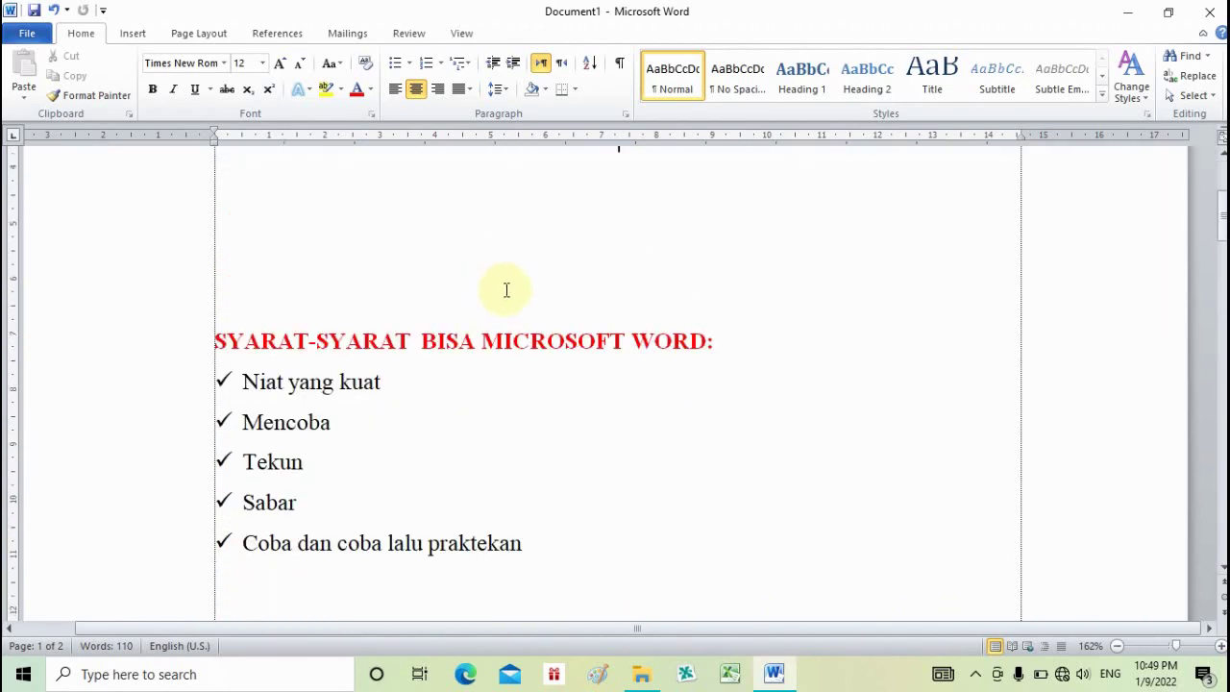
pyautogui.scroll(-5, 537, 304)
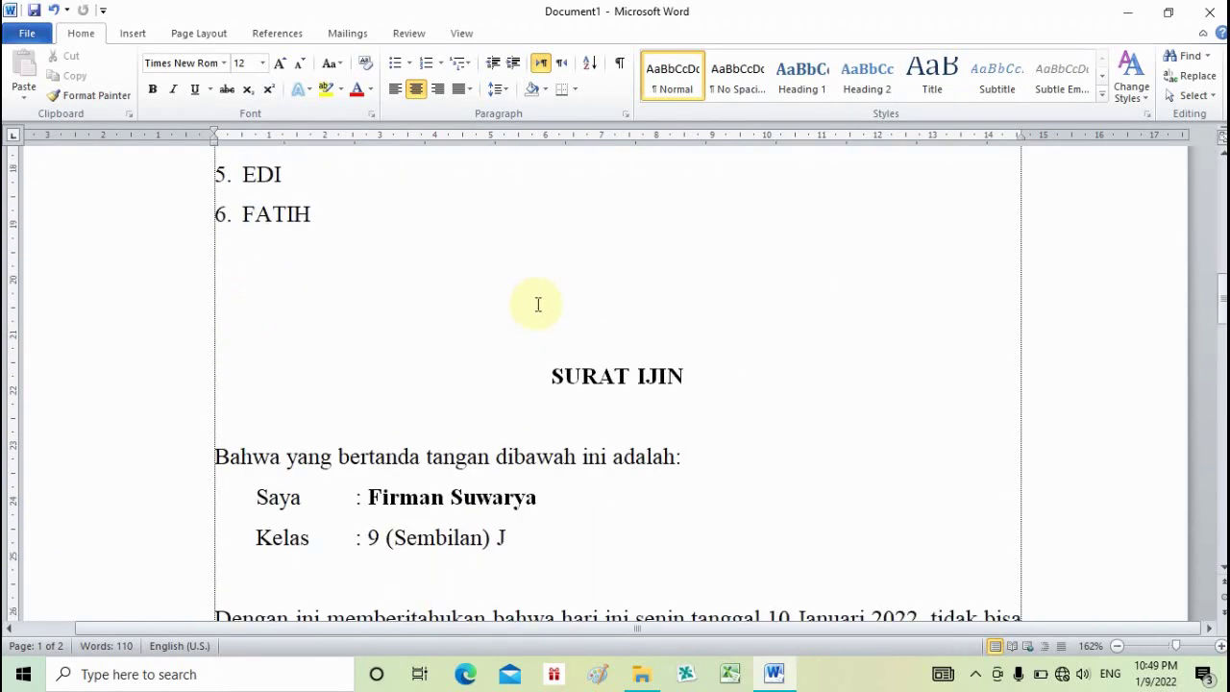
pyautogui.scroll(-1, 540, 305)
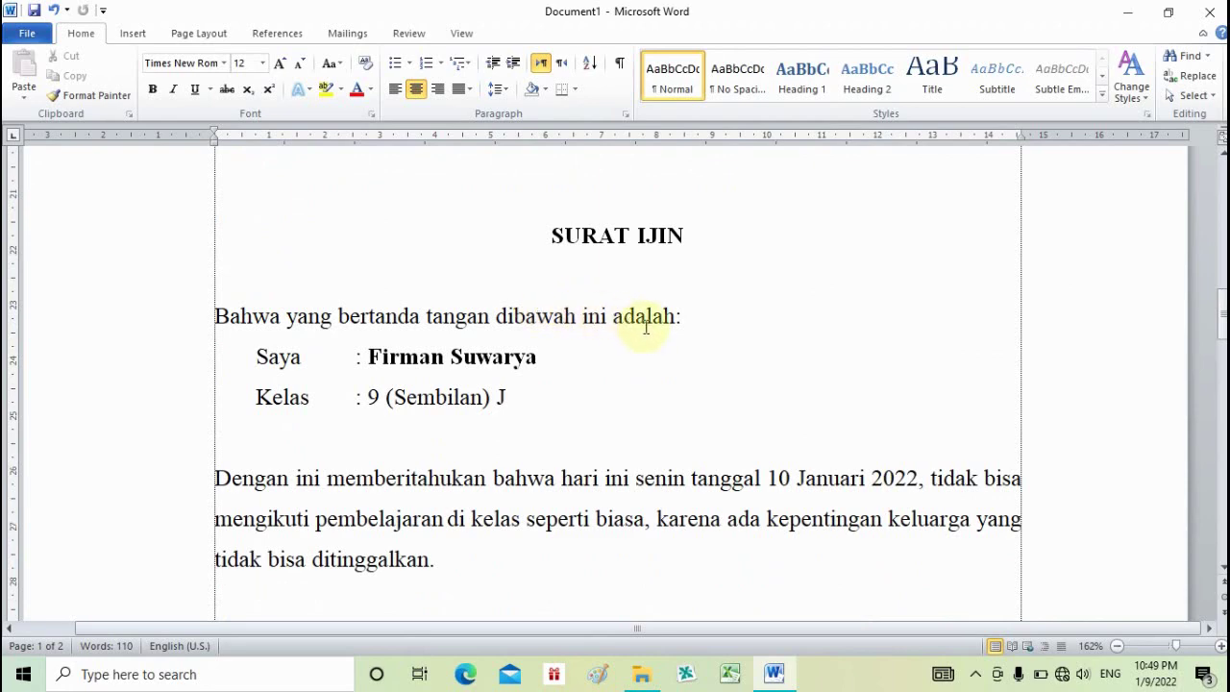
pyautogui.scroll(5, 657, 327)
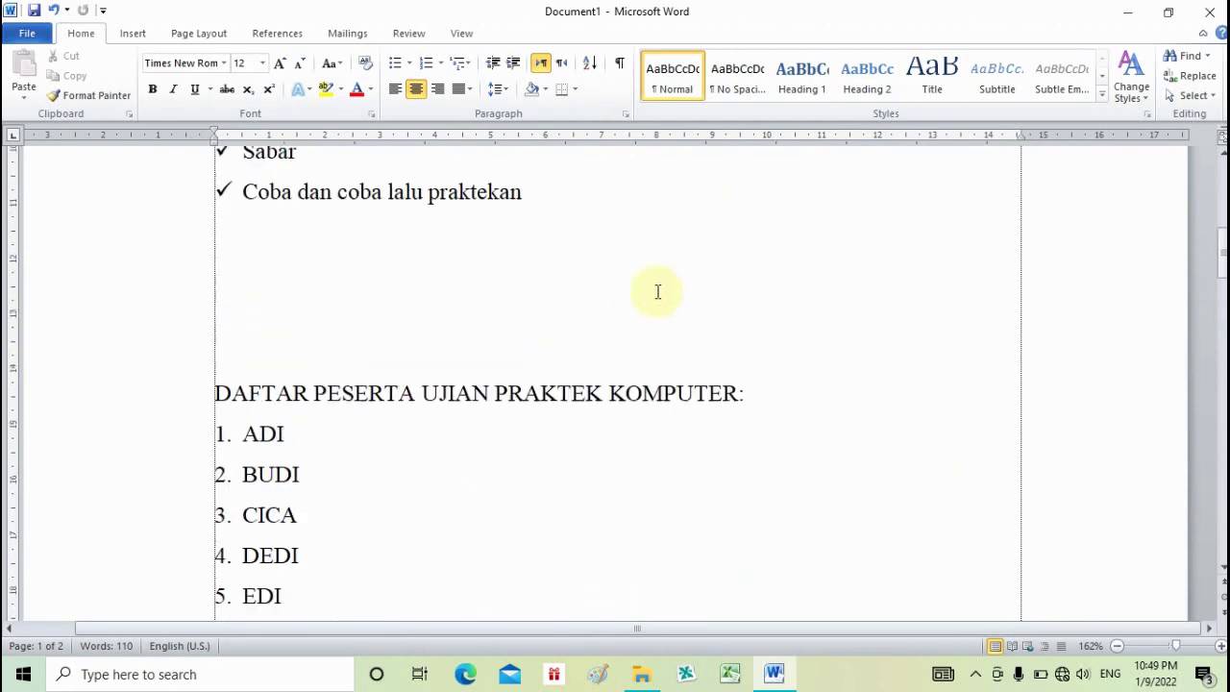
pyautogui.scroll(-5, 666, 417)
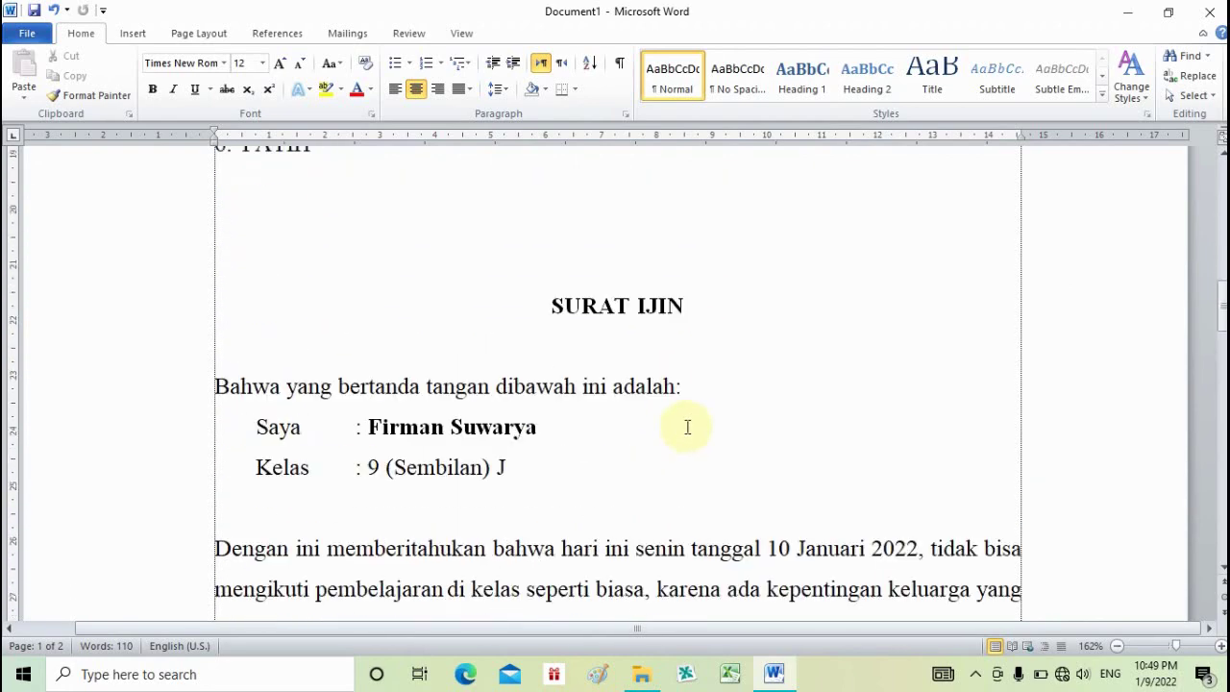
pyautogui.scroll(-2, 687, 426)
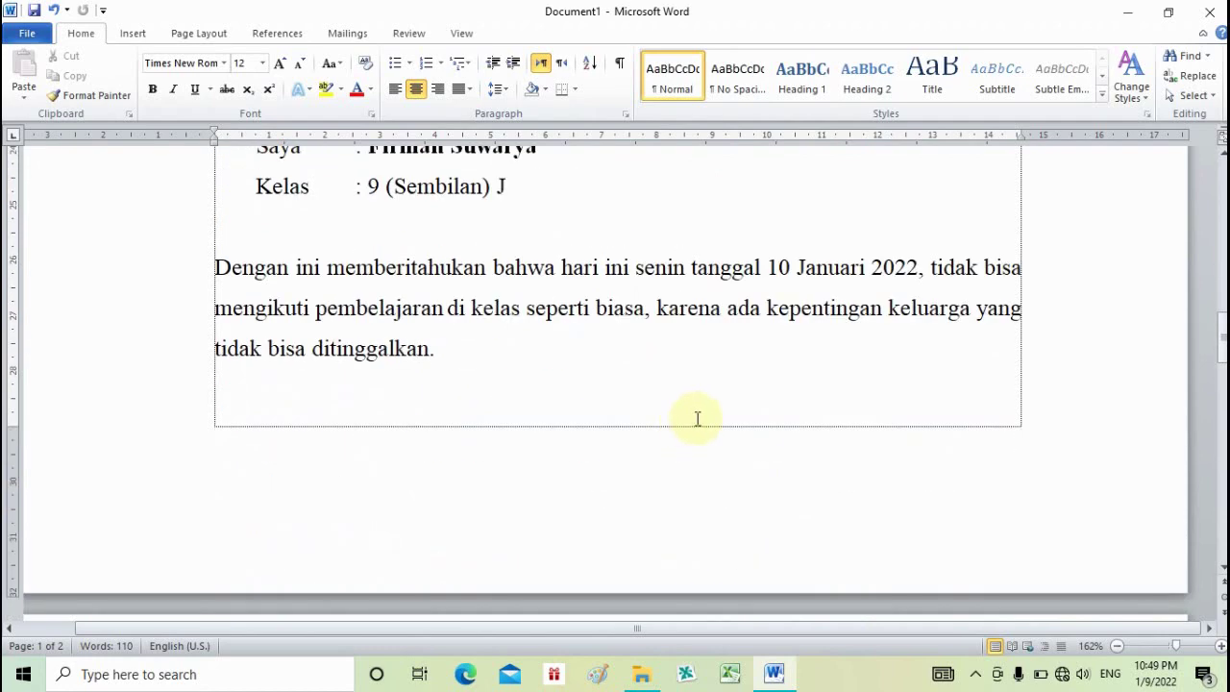
pyautogui.scroll(-2, 698, 419)
pyautogui.scroll(3, 722, 420)
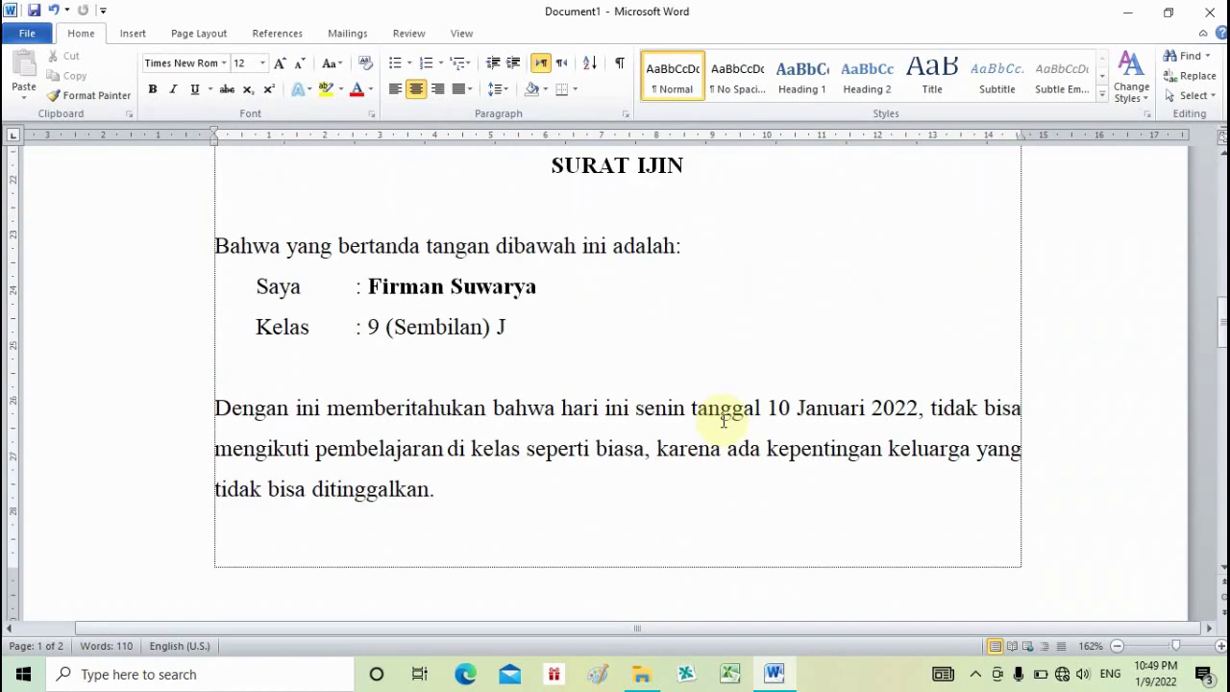
pyautogui.scroll(1, 723, 420)
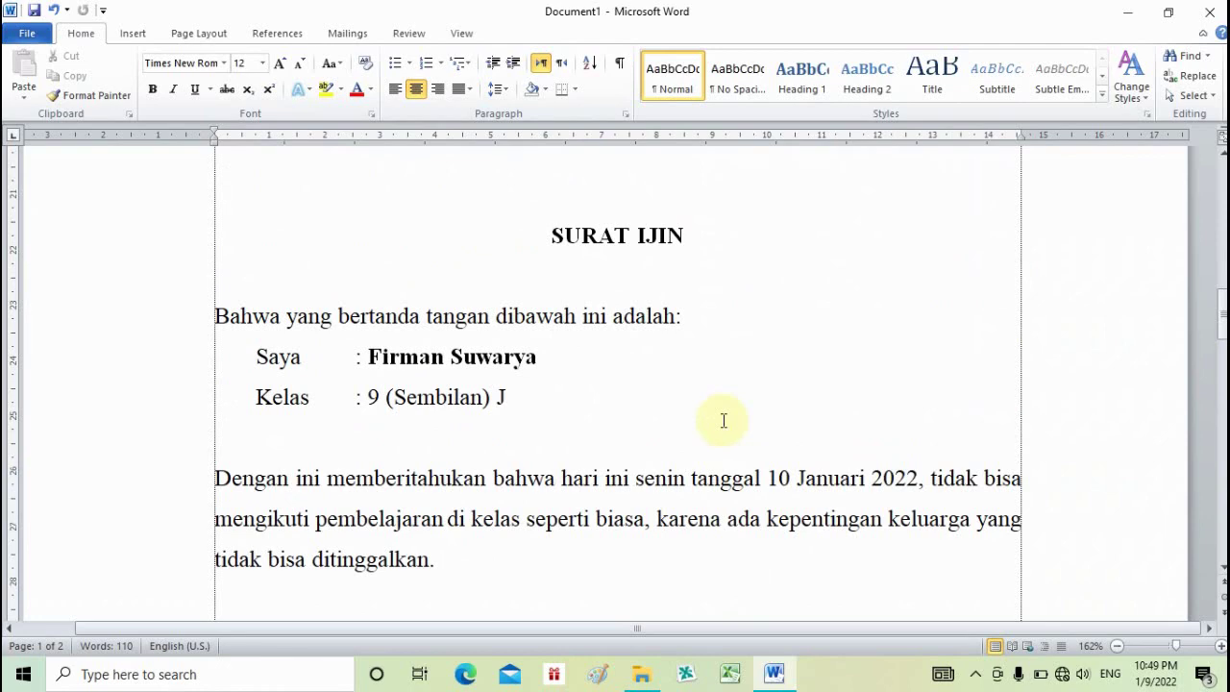
pyautogui.scroll(4, 725, 406)
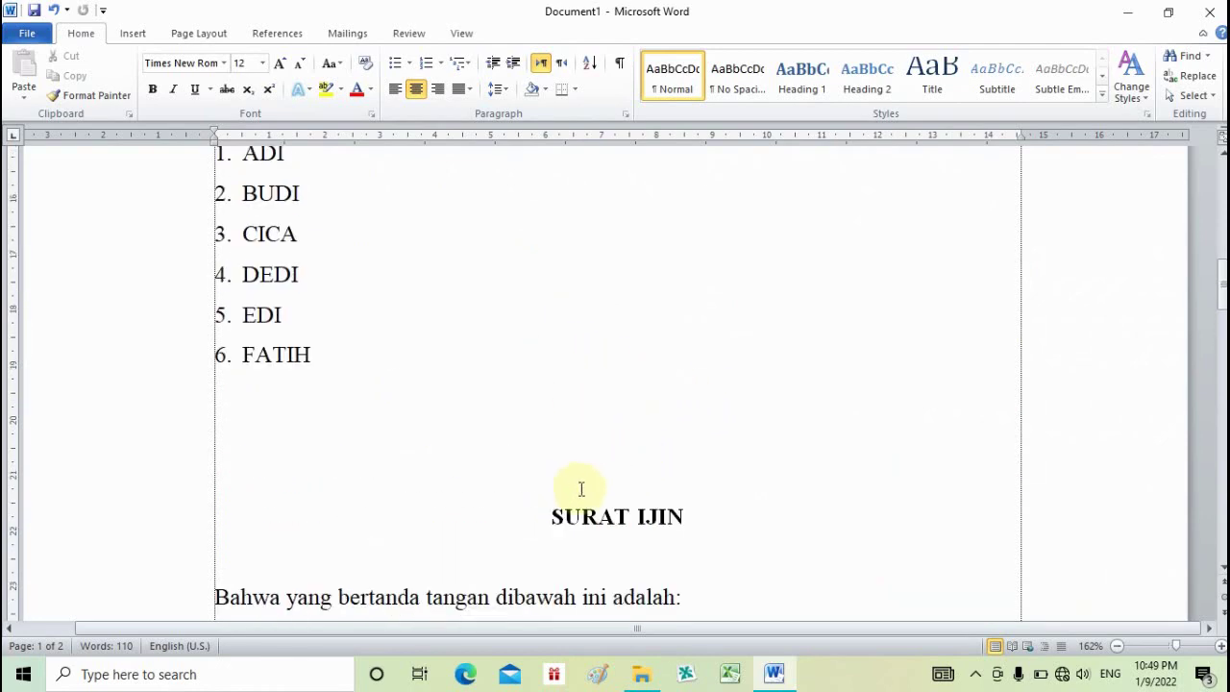
pyautogui.click(539, 460)
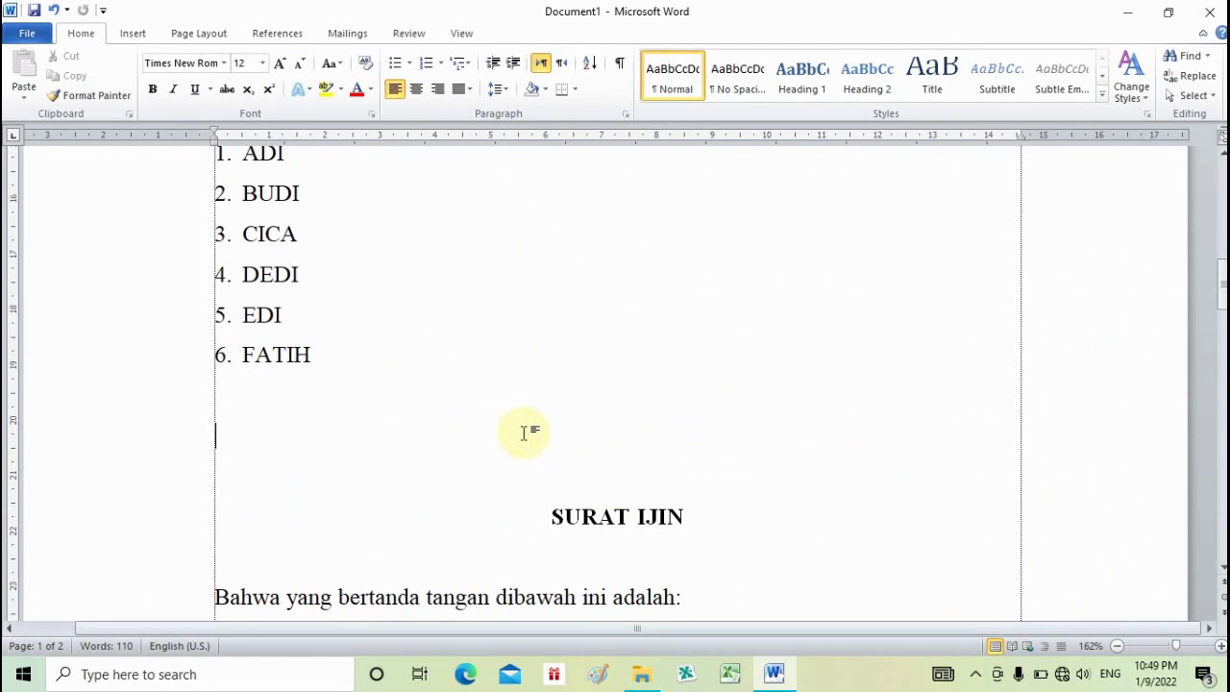
pyautogui.press('Return')
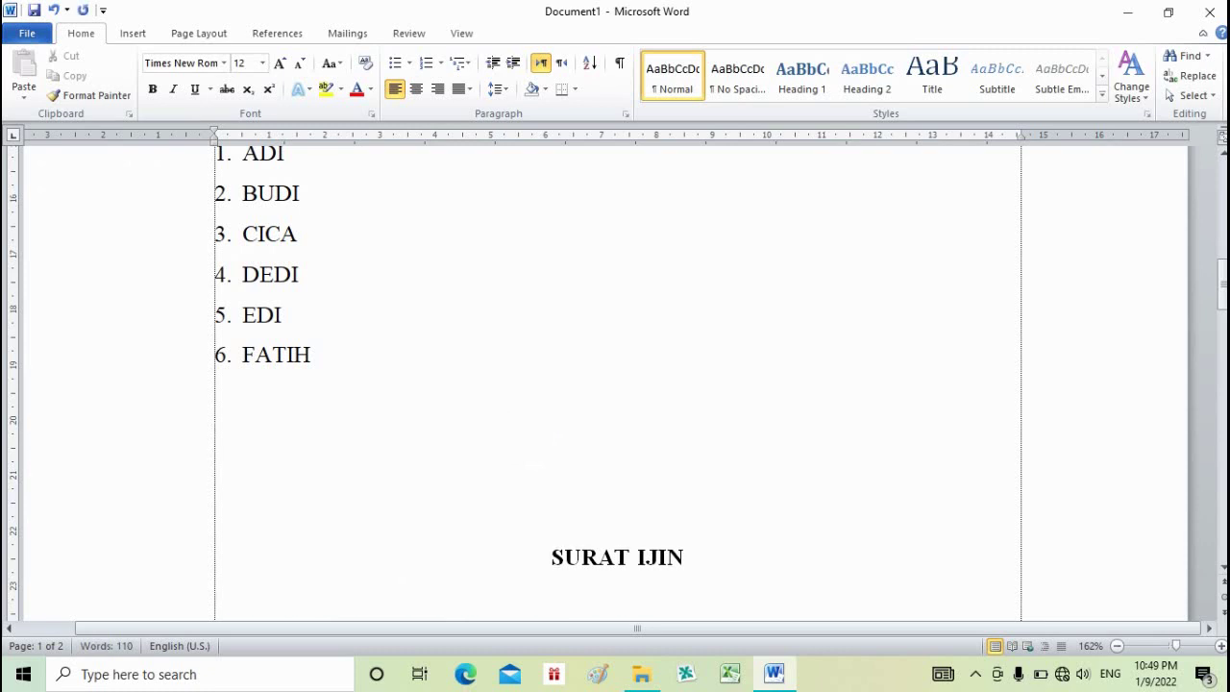
pyautogui.scroll(-2, 508, 356)
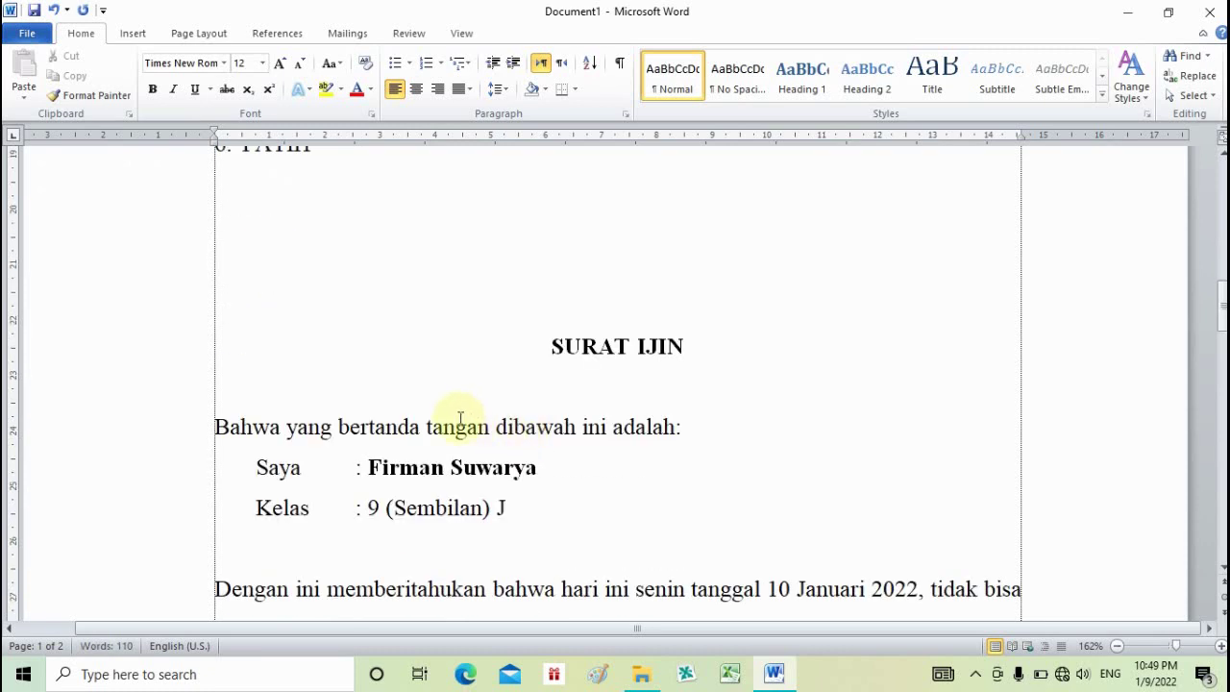
pyautogui.press('Return')
pyautogui.press('Return')
pyautogui.press('Return')
pyautogui.press('Return')
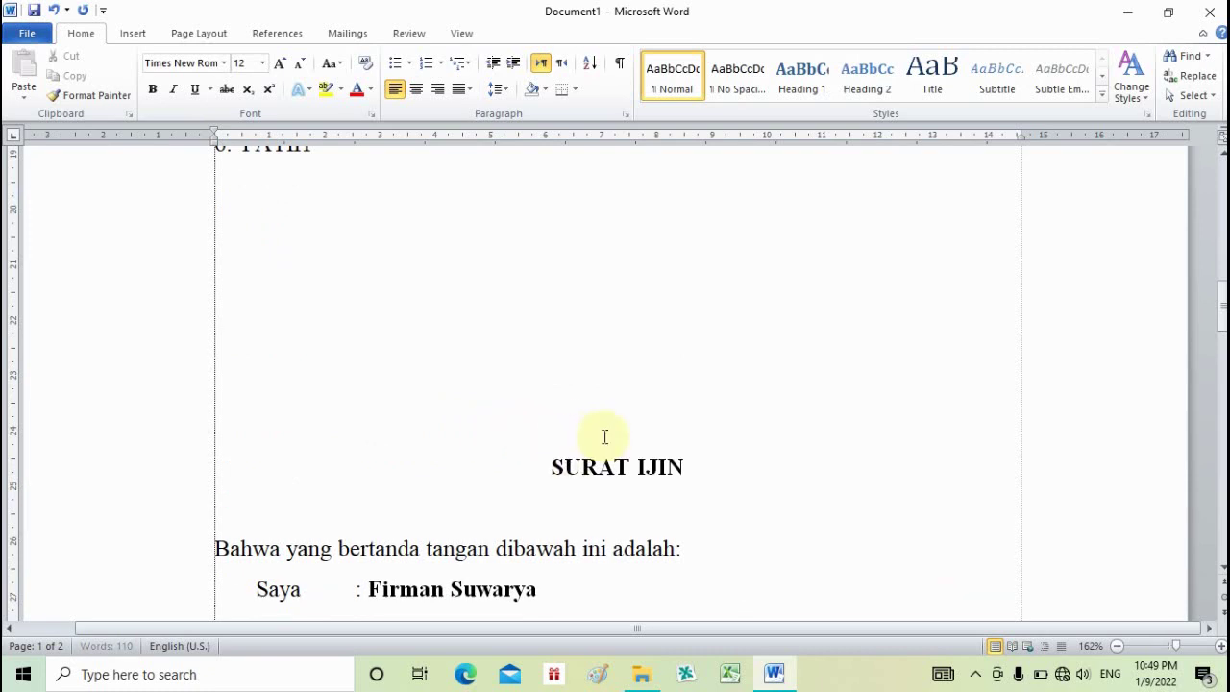
pyautogui.press('Return')
pyautogui.press('Return')
pyautogui.press('Return')
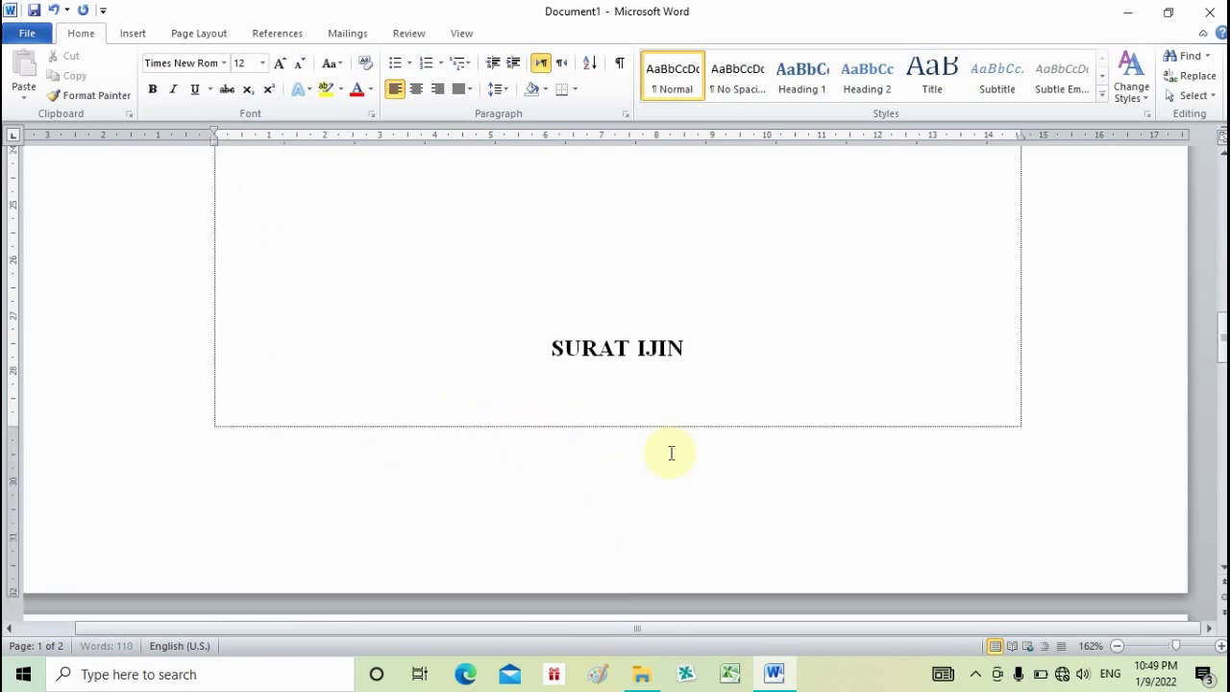
pyautogui.press('Return')
pyautogui.press('Return')
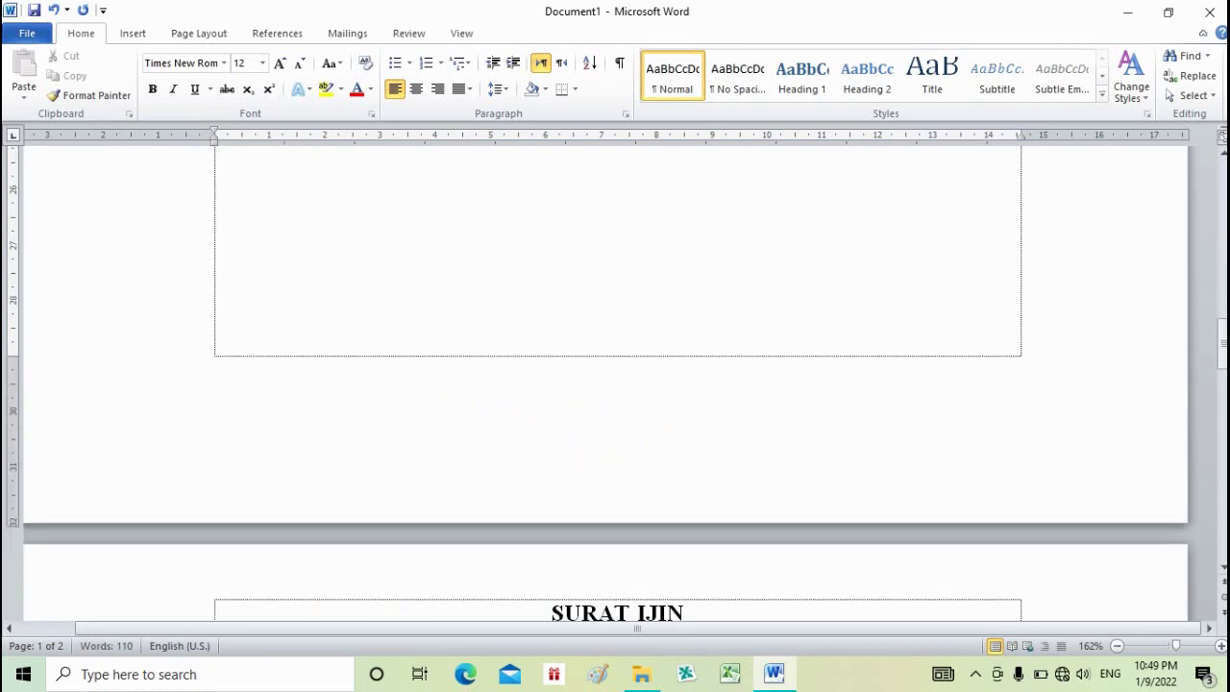
pyautogui.scroll(-3, 618, 384)
pyautogui.scroll(-4, 659, 461)
pyautogui.scroll(5, 678, 453)
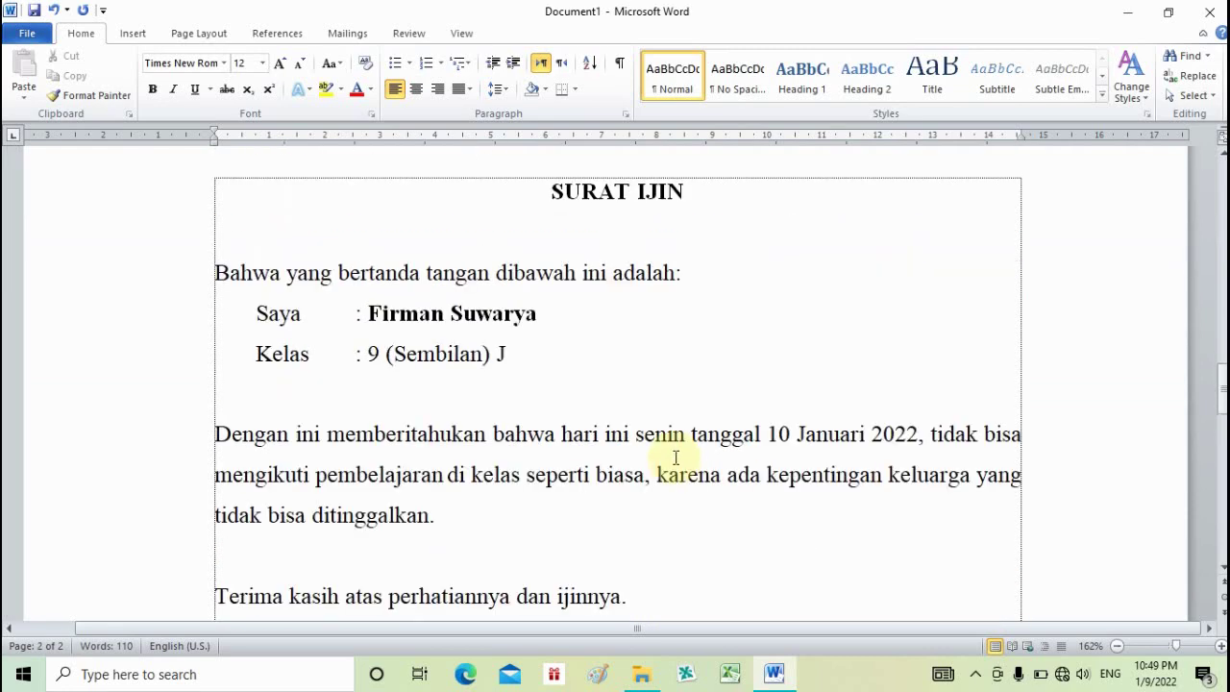
pyautogui.scroll(1, 675, 458)
pyautogui.scroll(-8, 675, 457)
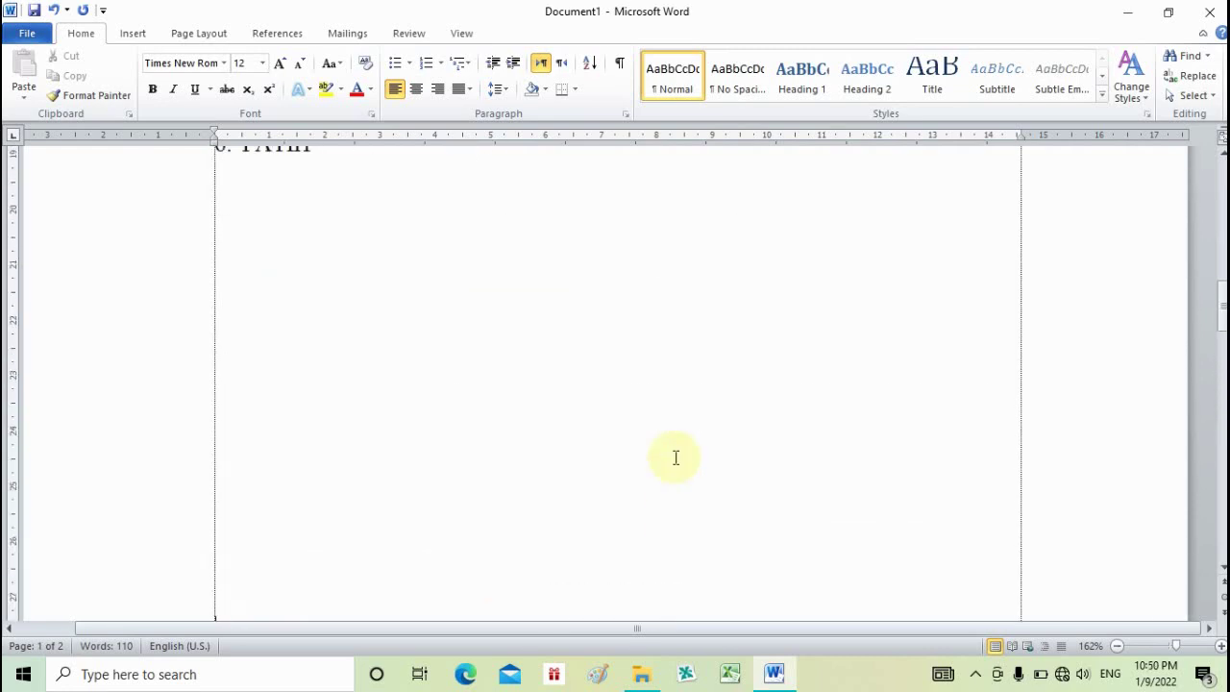
pyautogui.scroll(-3, 676, 457)
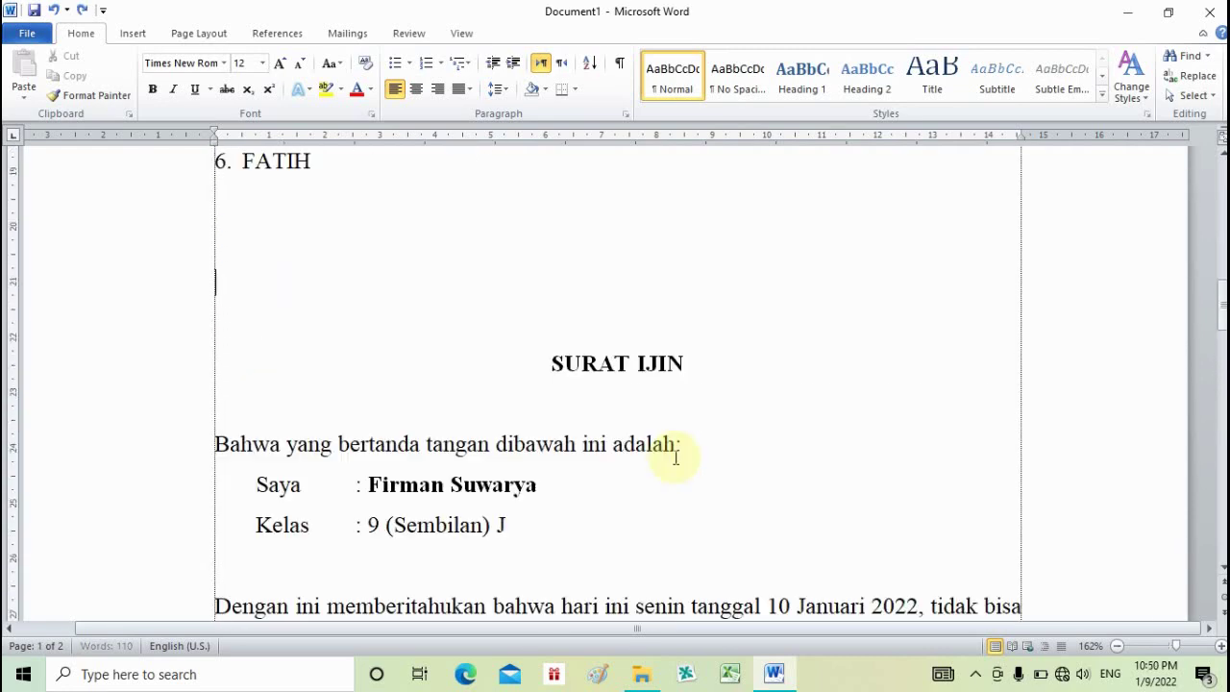
pyautogui.hotkey('ctrl', 'z')
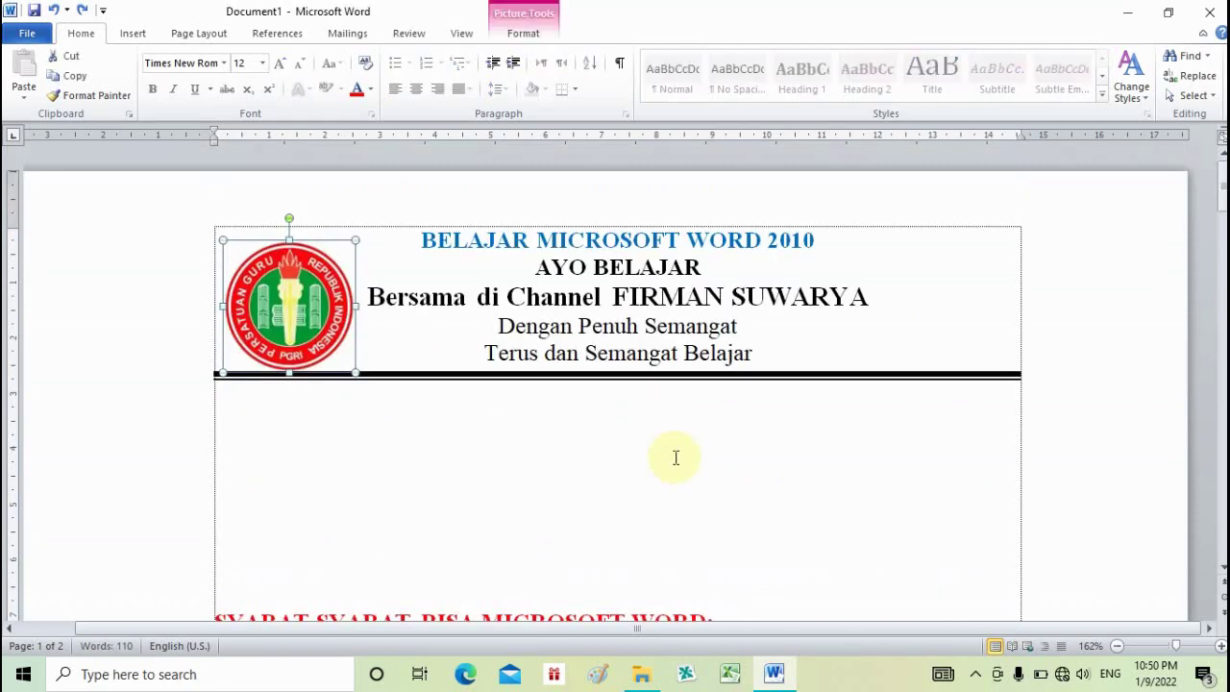
pyautogui.hotkey('ctrl', 'z')
pyautogui.hotkey('ctrl', 'z')
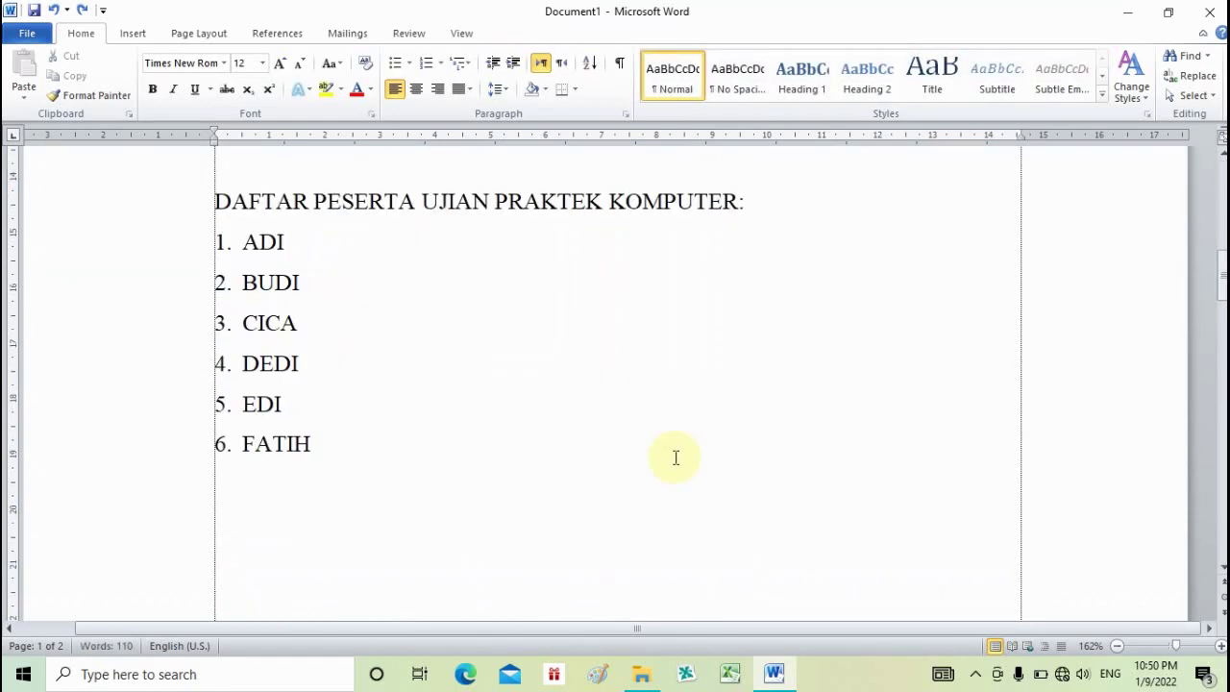
pyautogui.scroll(-5, 675, 457)
pyautogui.scroll(3, 677, 458)
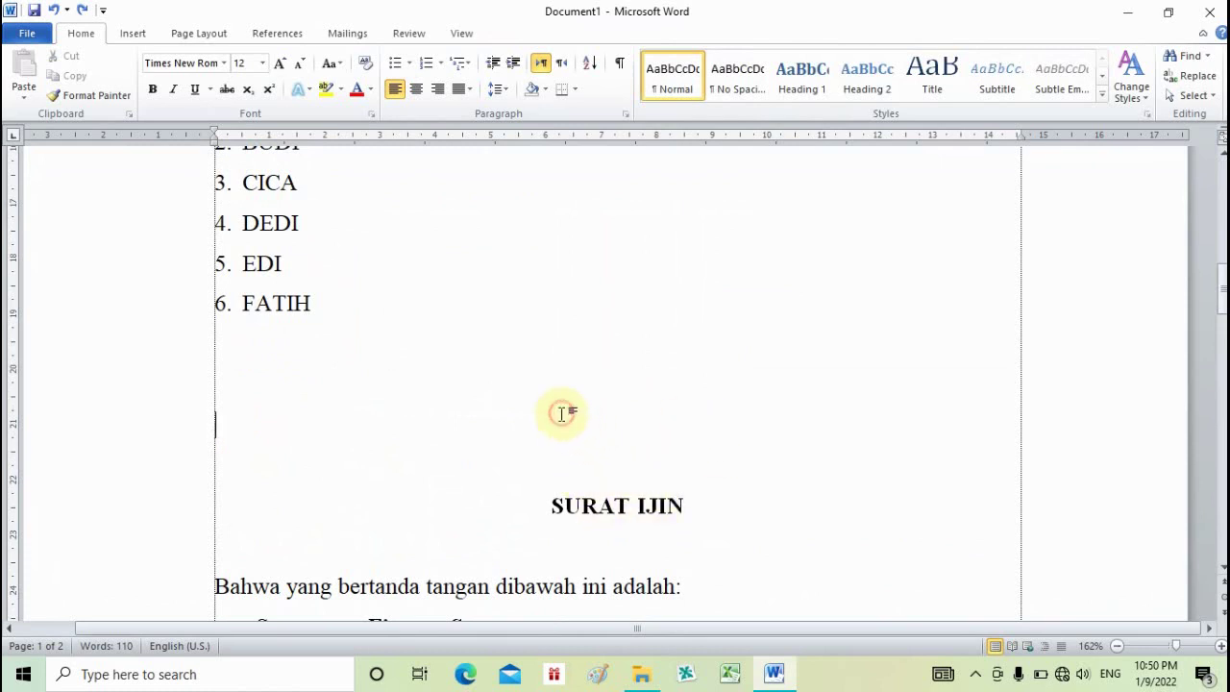
pyautogui.moveTo(412, 374); pyautogui.dragTo(431, 439)
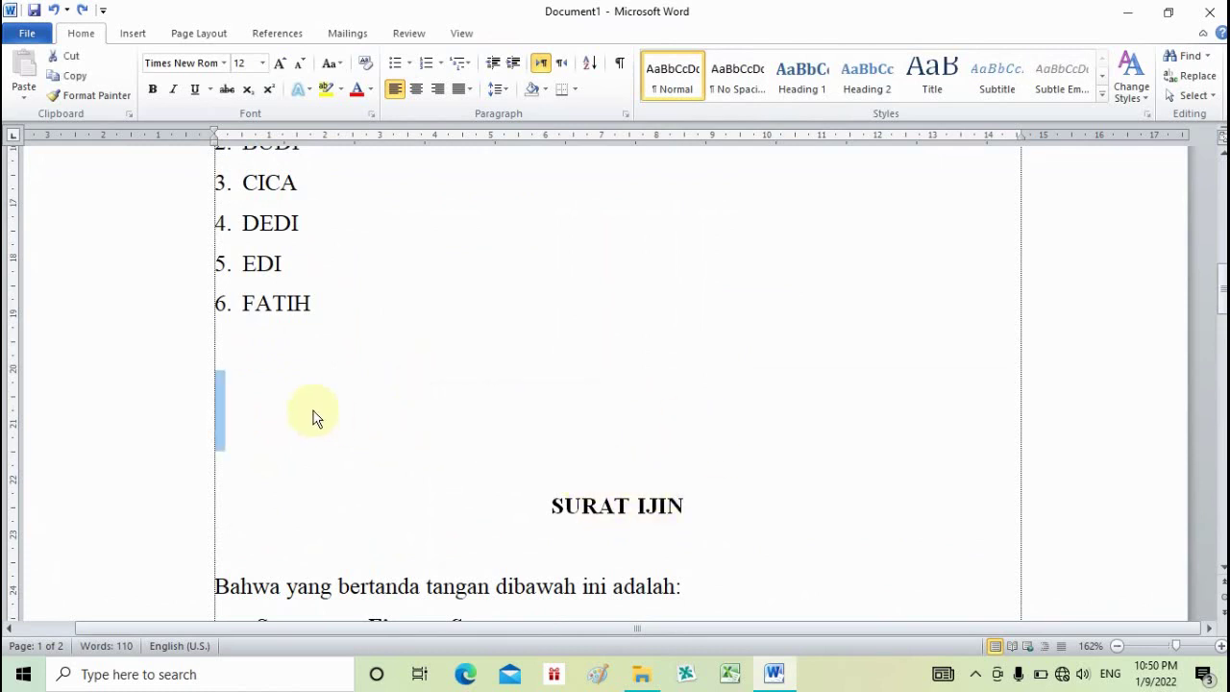
pyautogui.click(266, 394)
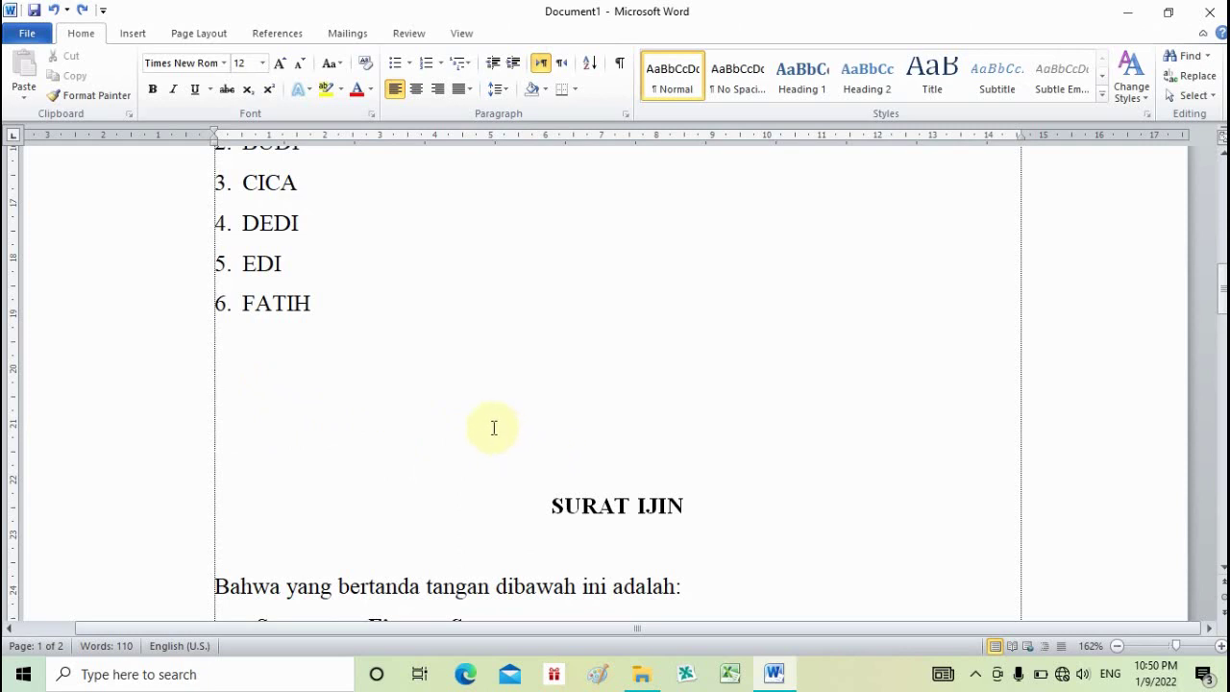
pyautogui.scroll(3, 517, 433)
pyautogui.scroll(-3, 519, 434)
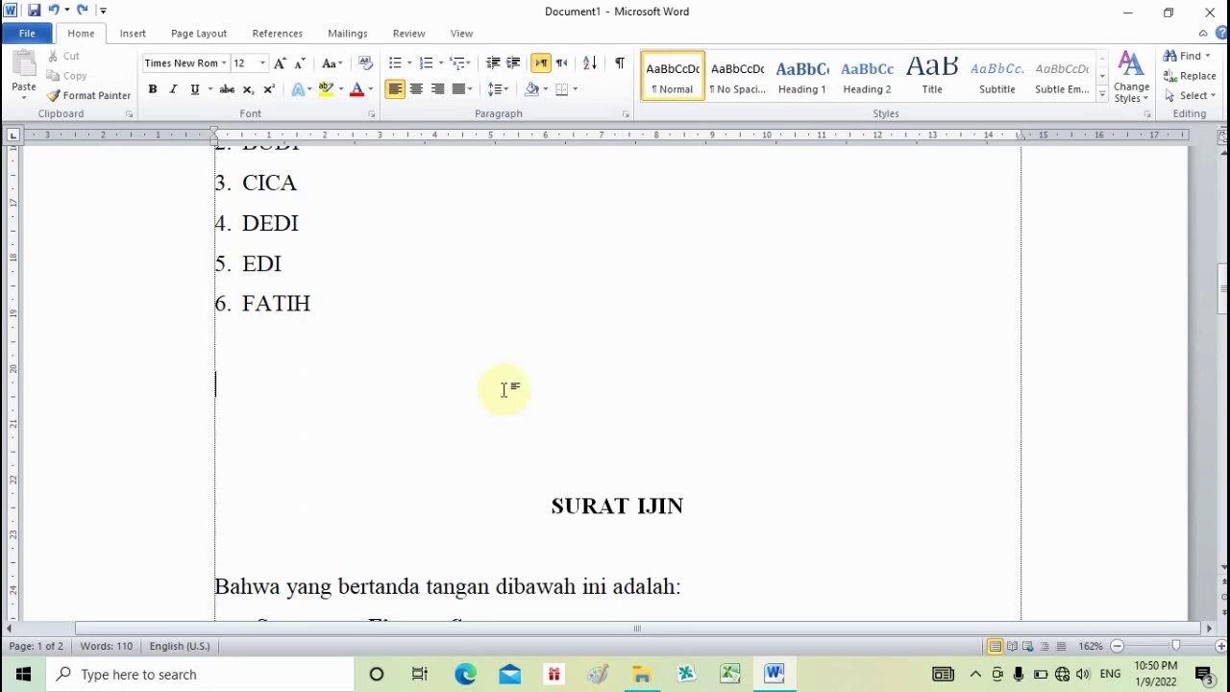
pyautogui.scroll(-3, 396, 382)
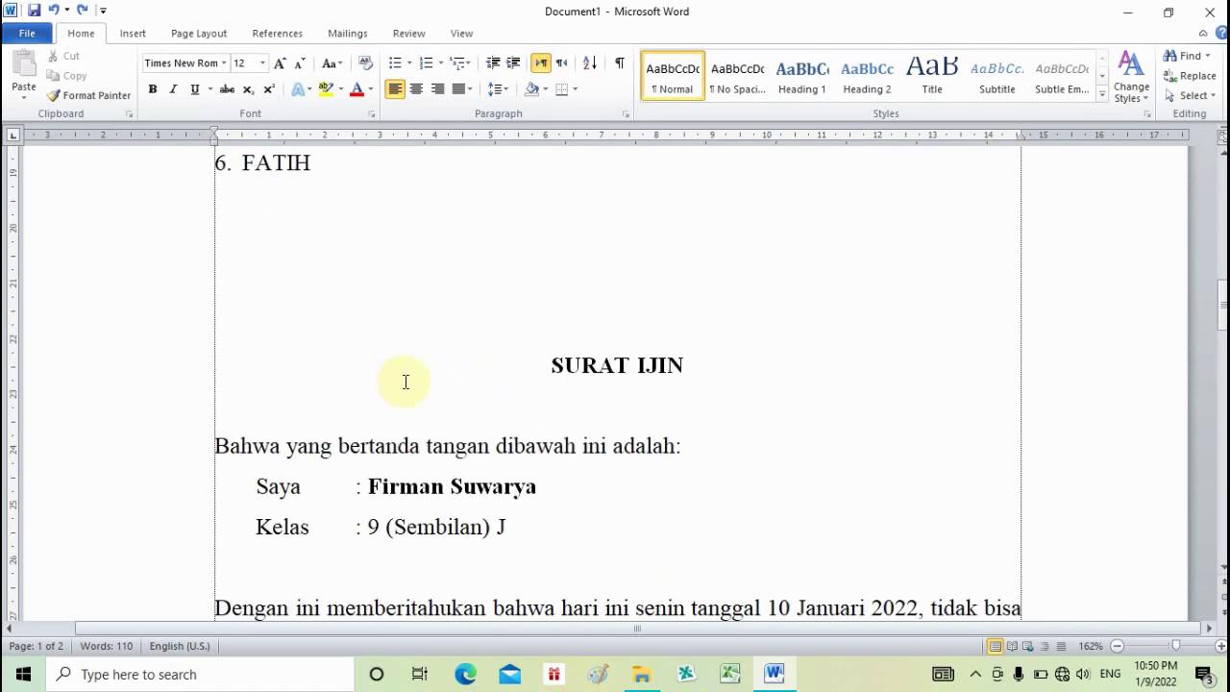
pyautogui.scroll(4, 409, 383)
pyautogui.scroll(-3, 432, 389)
pyautogui.scroll(-3, 506, 394)
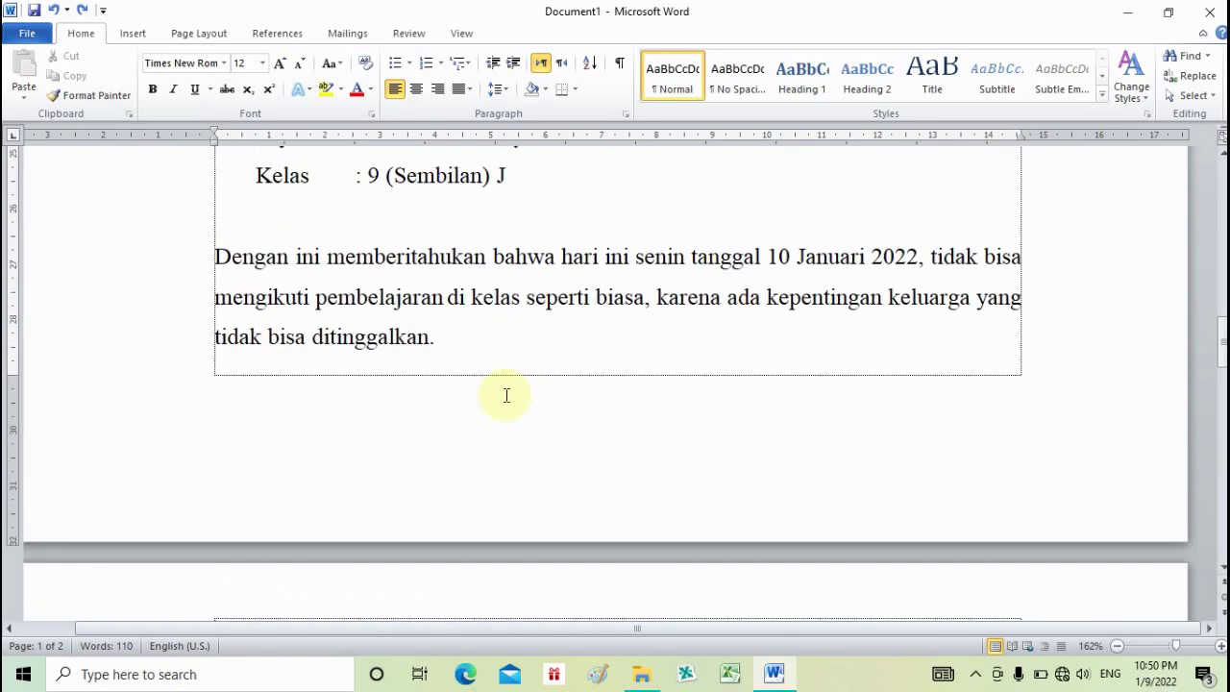
pyautogui.scroll(5, 510, 395)
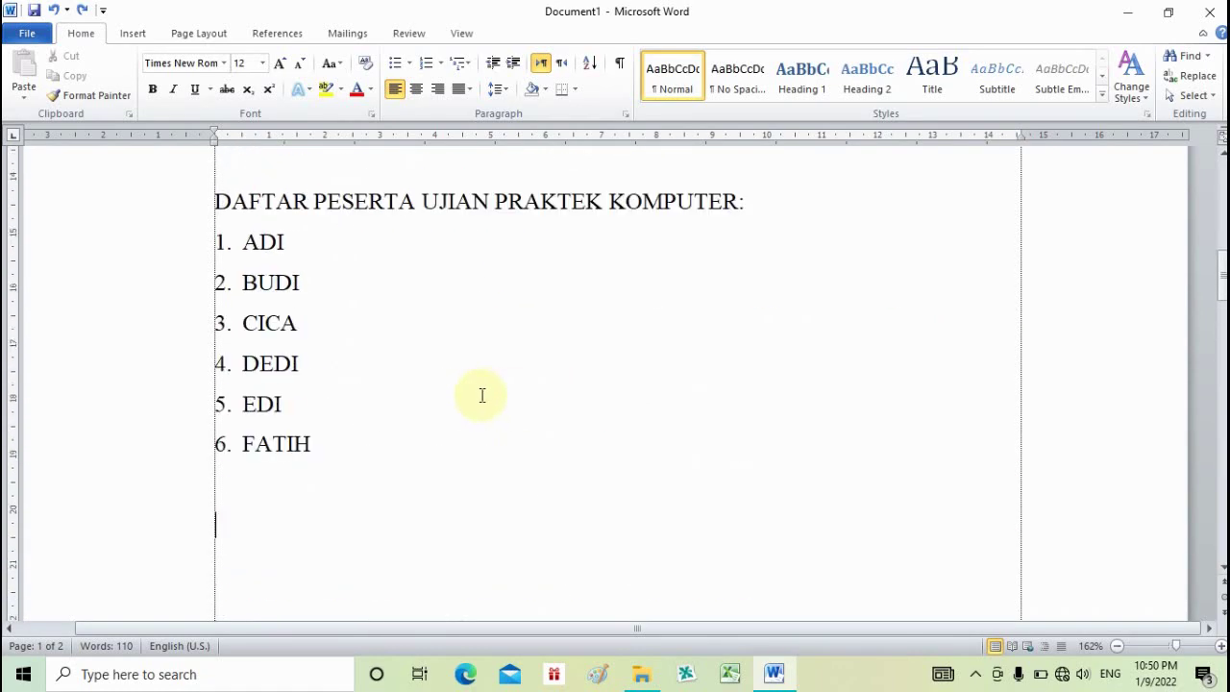
pyautogui.scroll(-2, 480, 393)
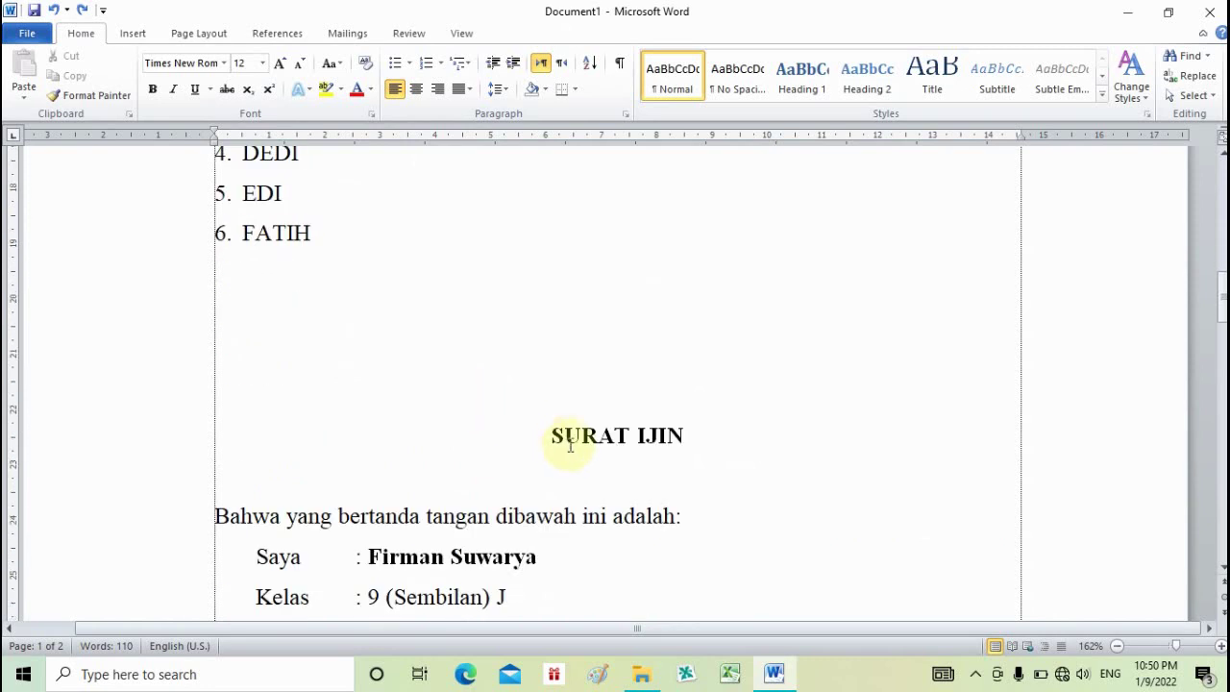
pyautogui.click(543, 433)
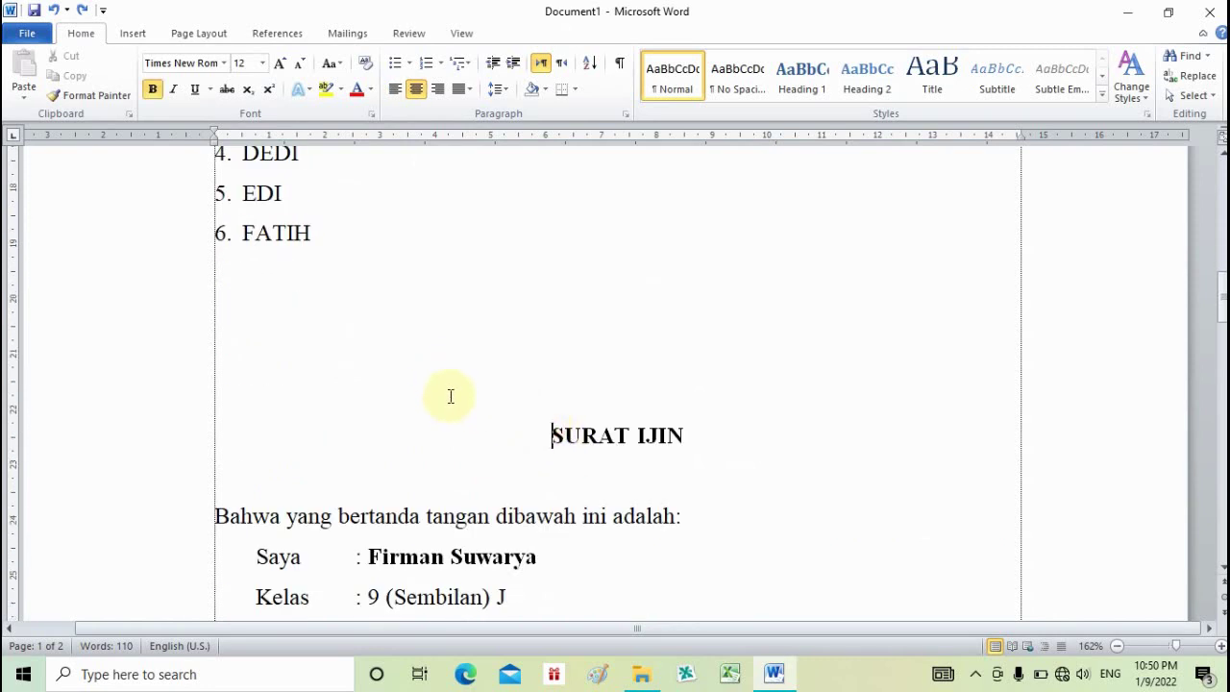
pyautogui.scroll(-7, 565, 421)
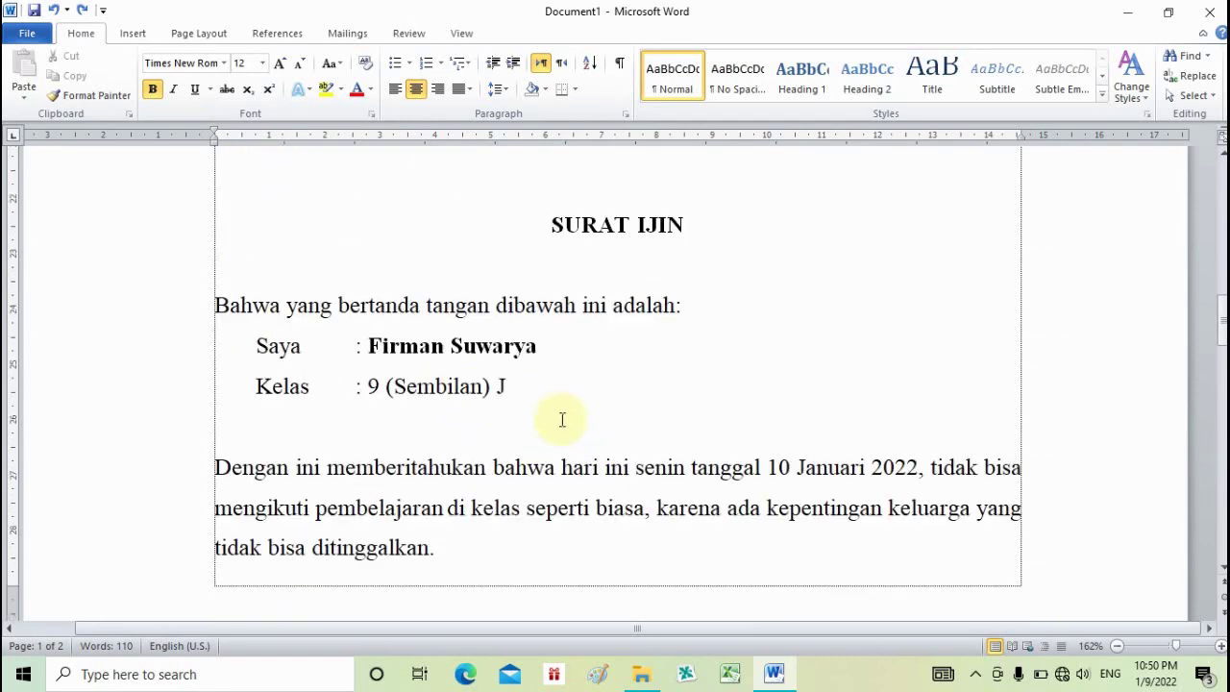
pyautogui.click(615, 504)
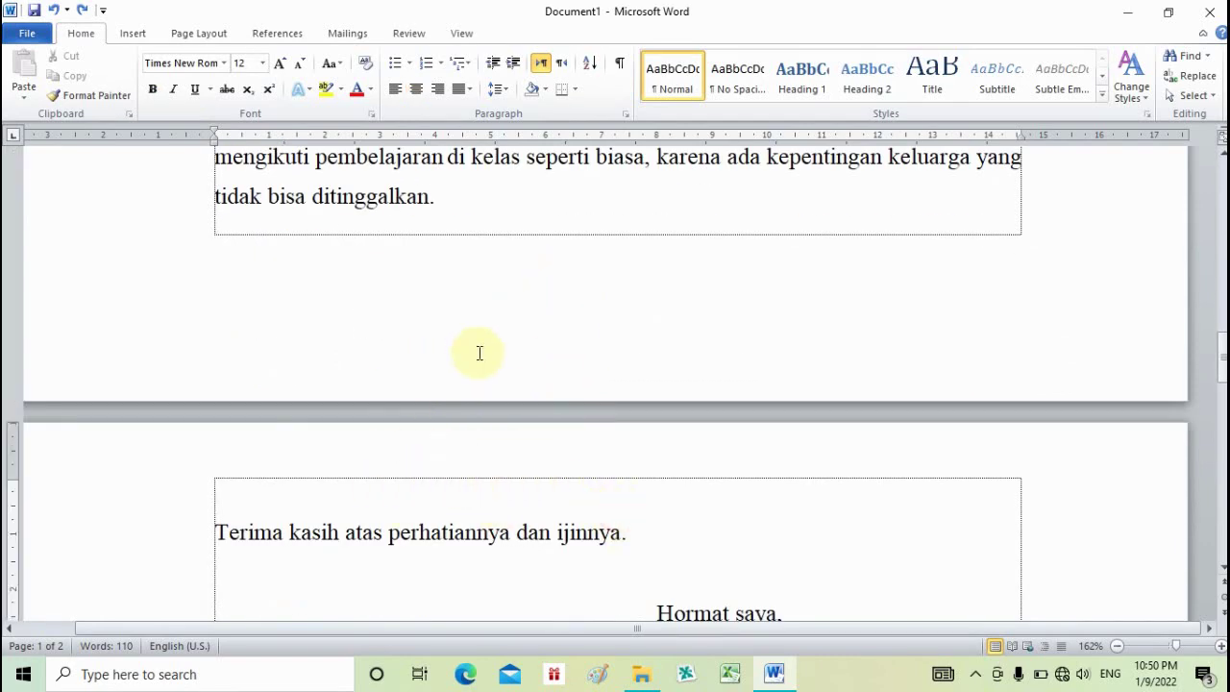
pyautogui.scroll(-3, 535, 384)
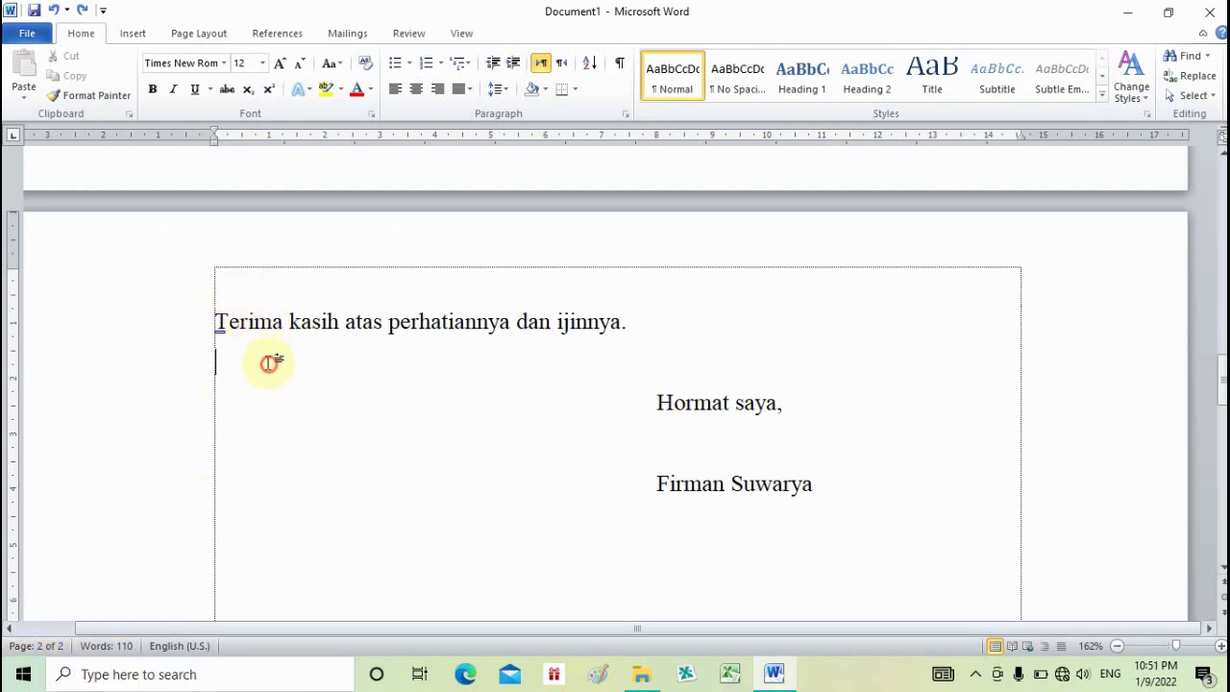
pyautogui.click(222, 321)
pyautogui.click(226, 361)
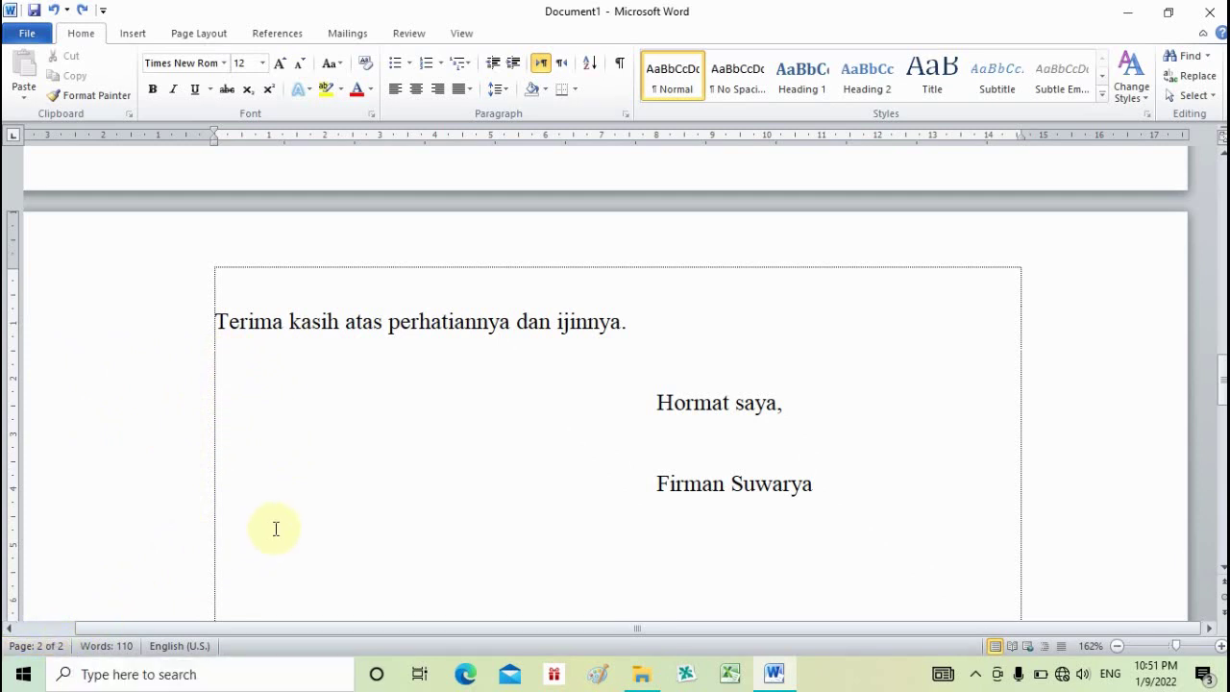
pyautogui.scroll(1, 275, 522)
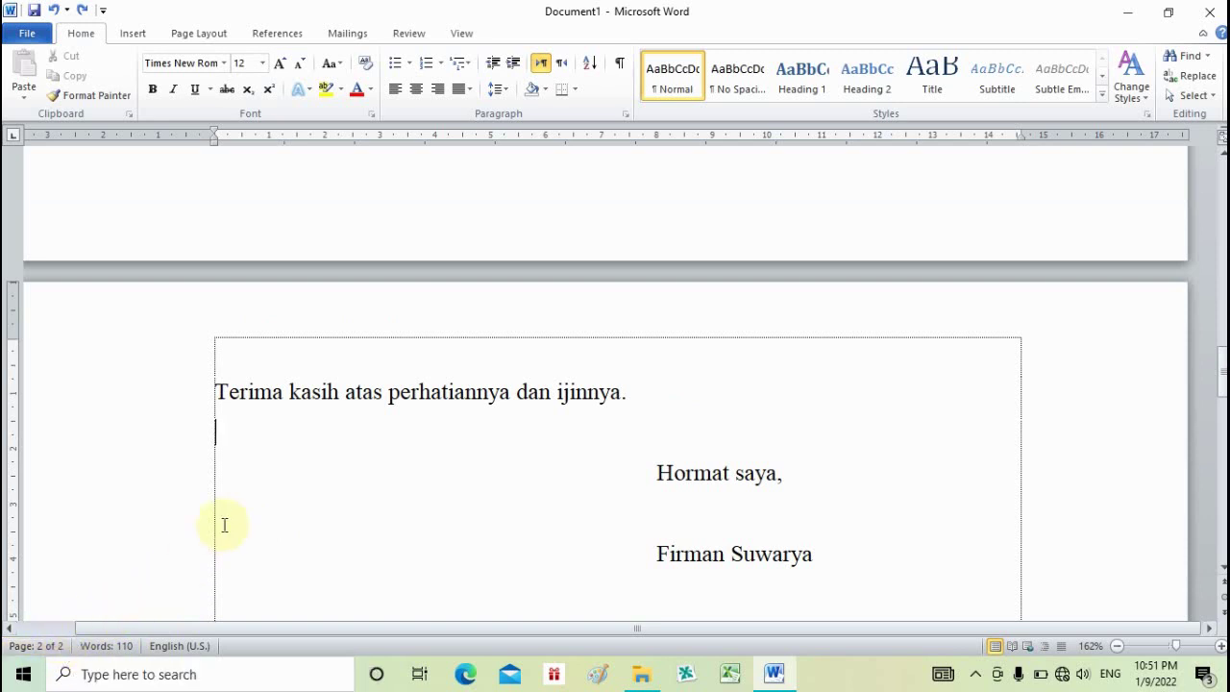
pyautogui.scroll(3, 222, 521)
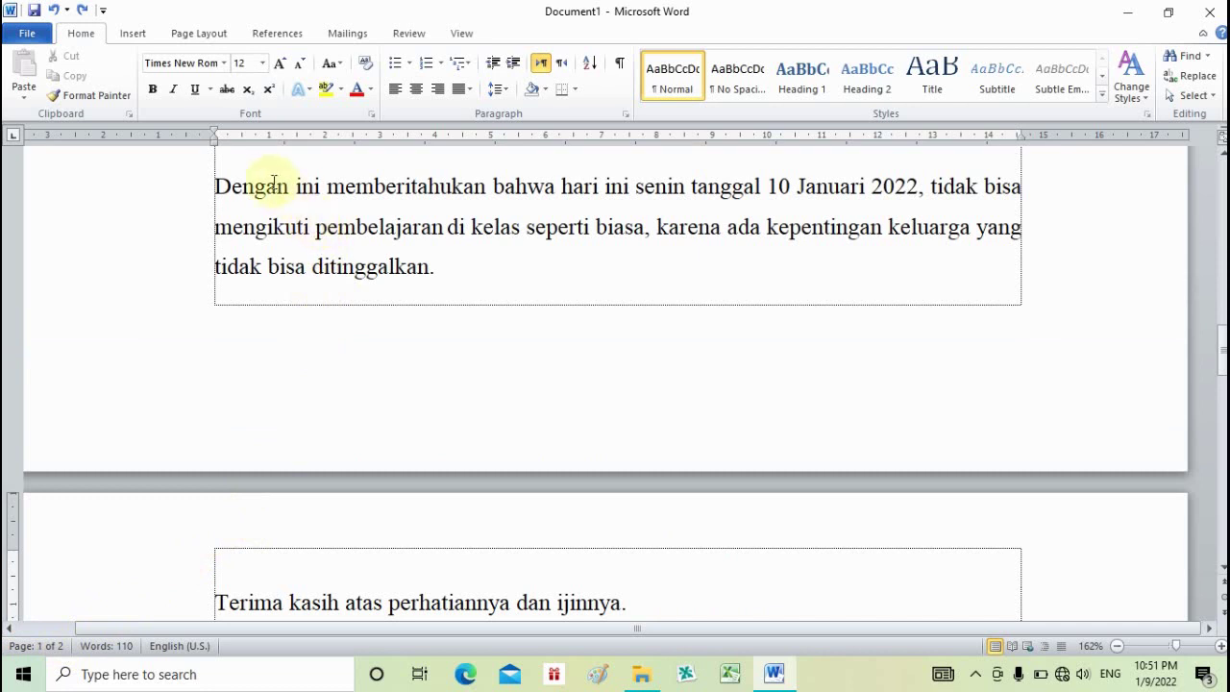
pyautogui.scroll(1, 255, 170)
pyautogui.click(253, 179)
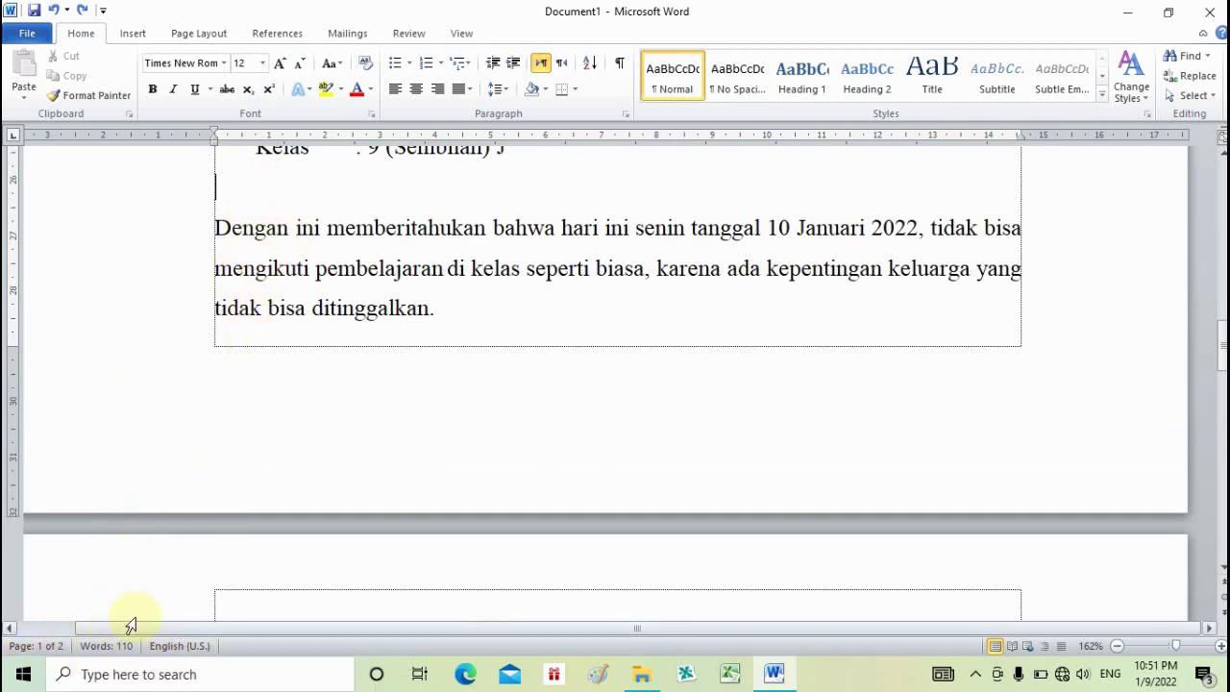
pyautogui.scroll(-1, 168, 606)
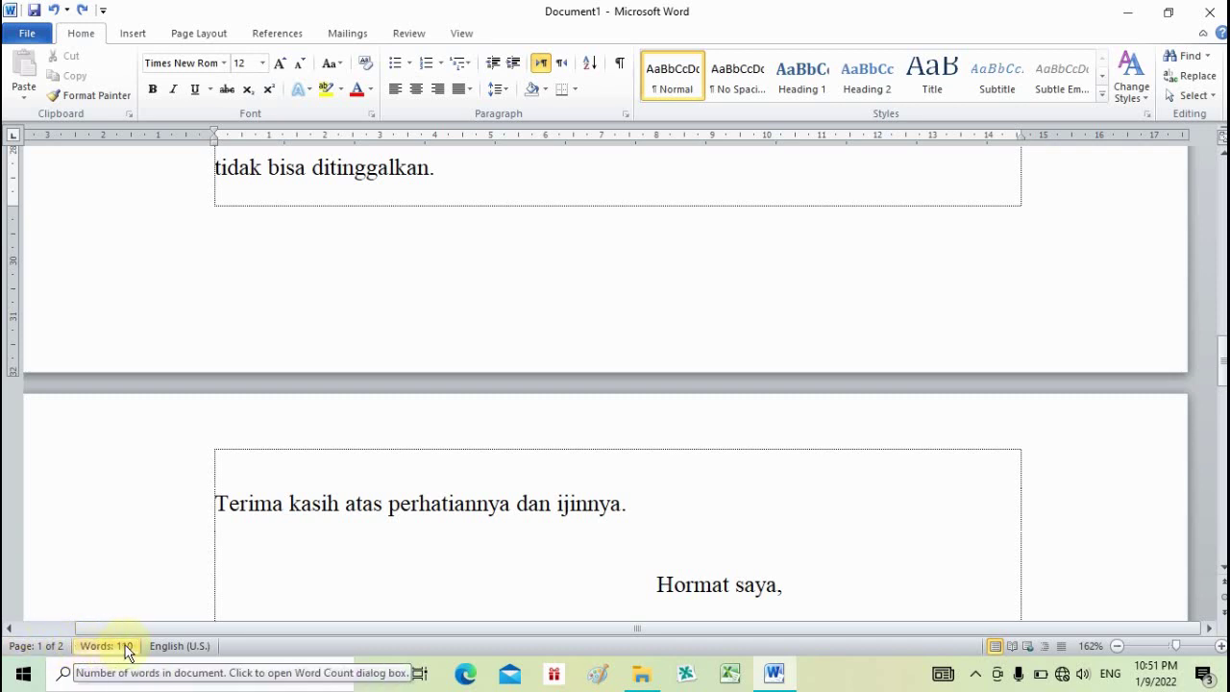
pyautogui.scroll(4, 261, 596)
pyautogui.scroll(-2, 275, 594)
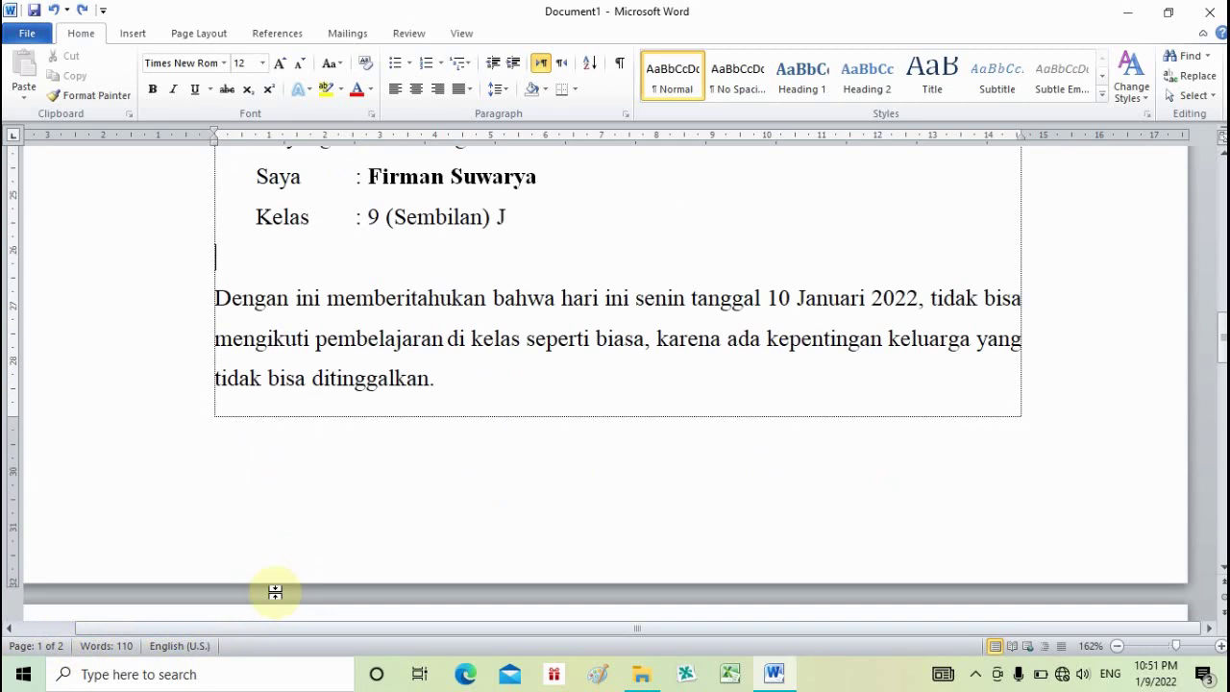
pyautogui.scroll(4, 275, 589)
pyautogui.scroll(-3, 281, 592)
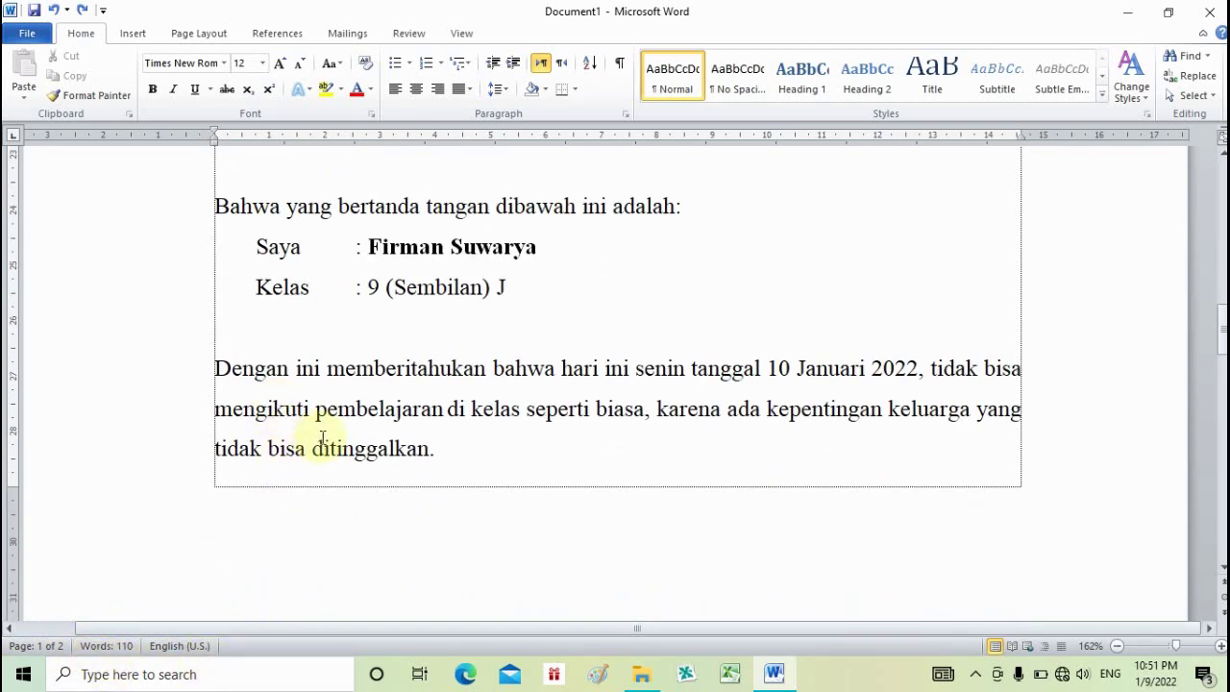
pyautogui.scroll(1, 345, 452)
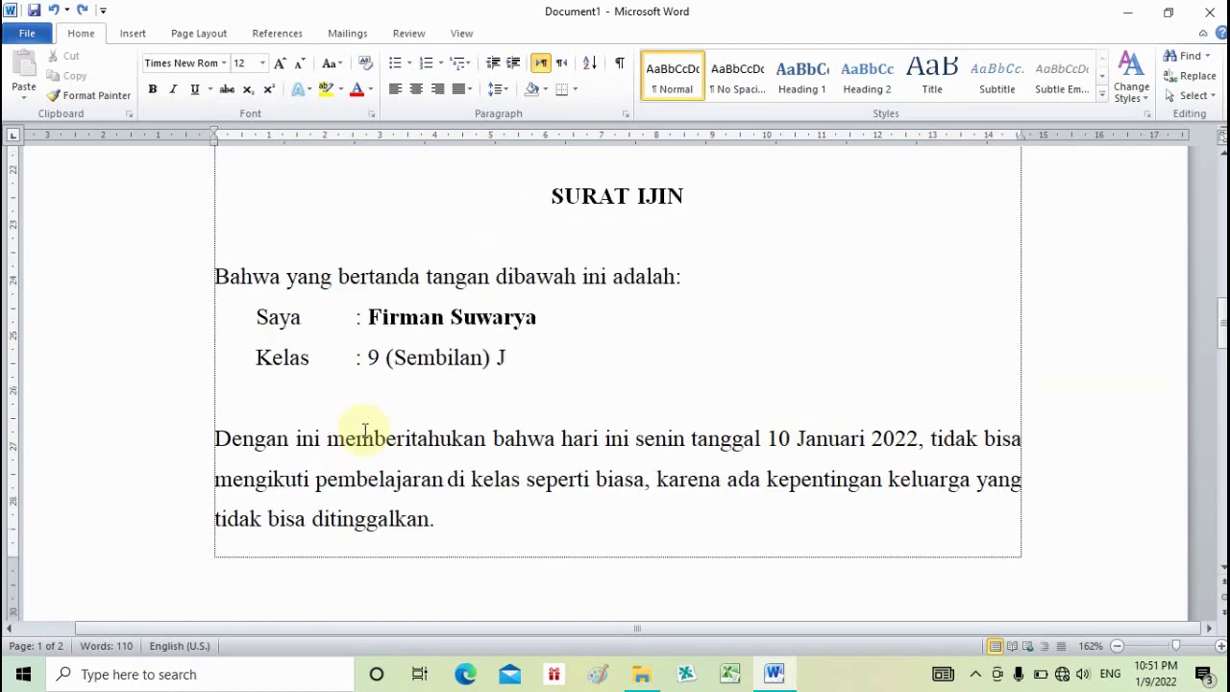
pyautogui.scroll(2, 365, 429)
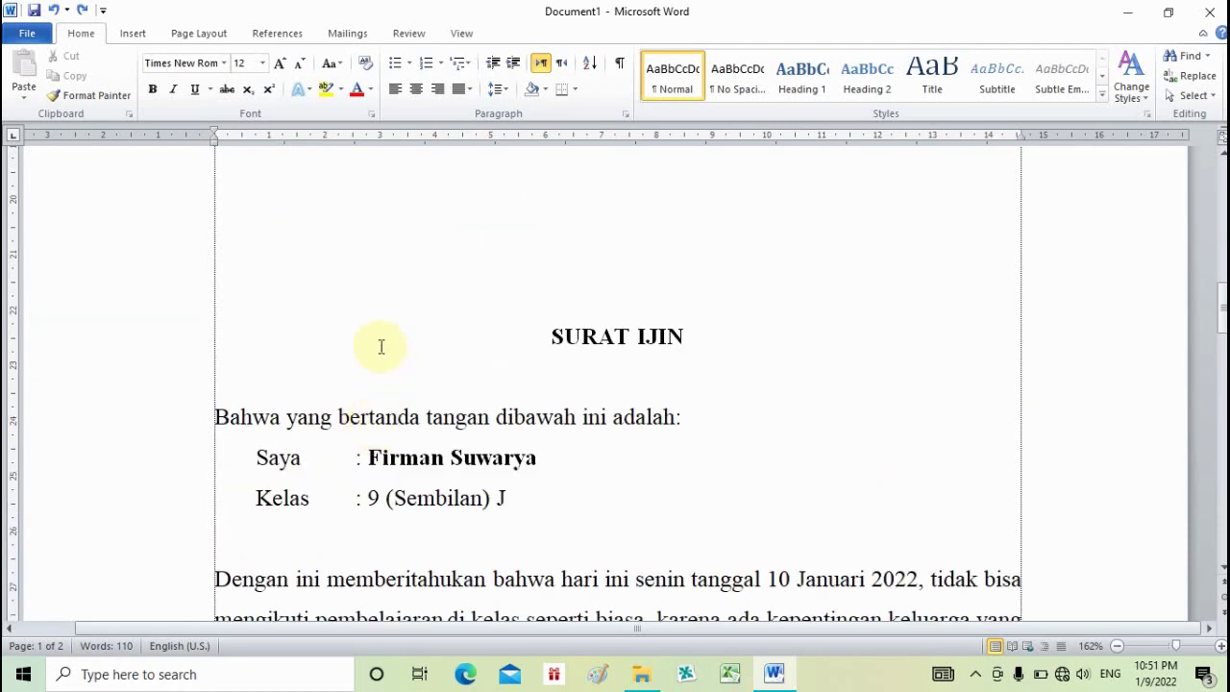
# Put the insertion point before 'SURAT IJIN' and bring up the Insert ribbon commands
pyautogui.click(447, 339)
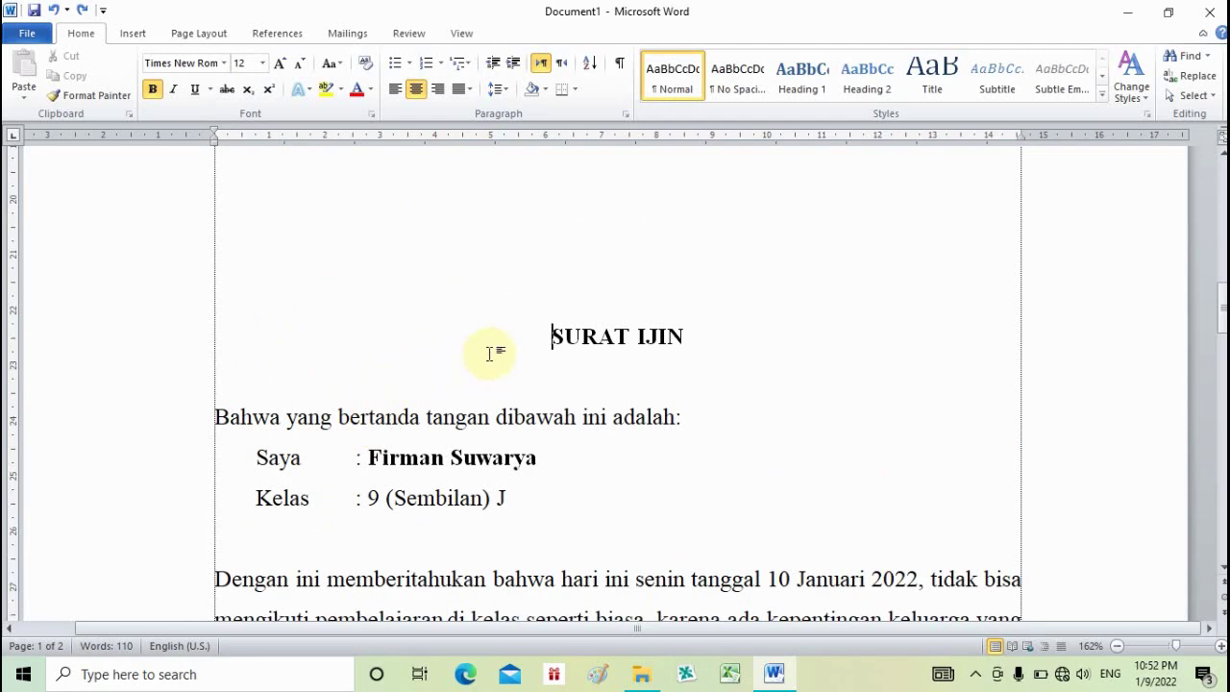
pyautogui.scroll(3, 500, 341)
pyautogui.scroll(-3, 553, 392)
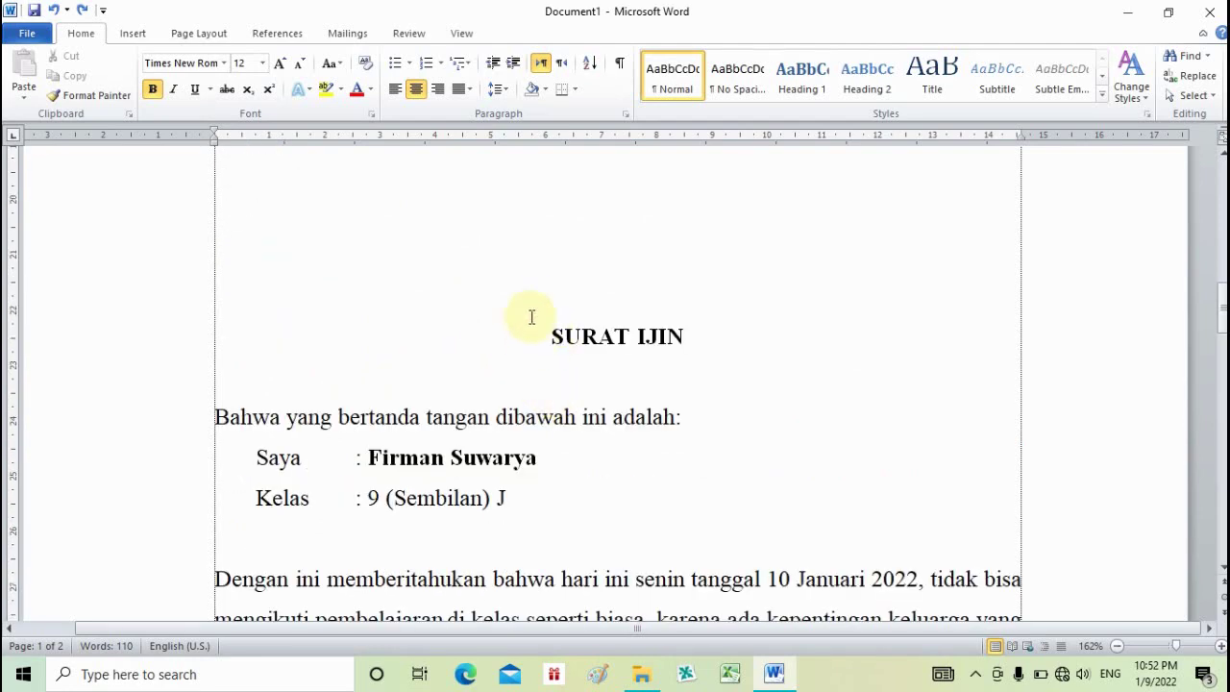
pyautogui.scroll(4, 531, 317)
pyautogui.scroll(-4, 539, 320)
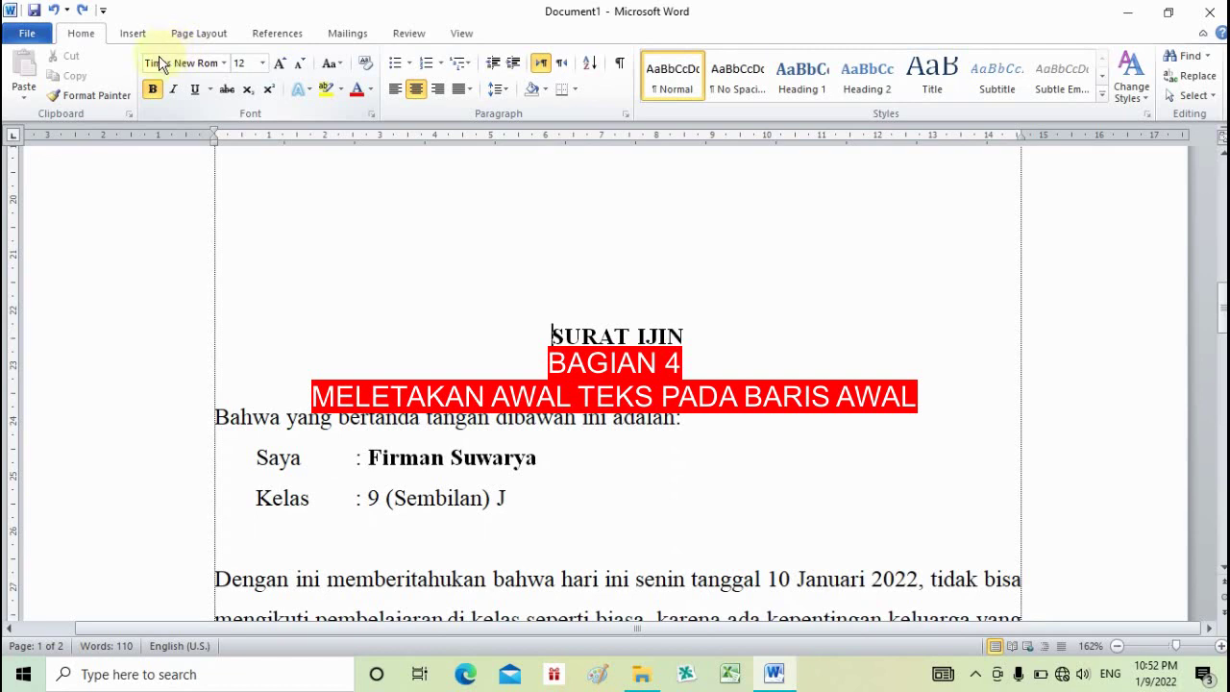
pyautogui.click(132, 34)
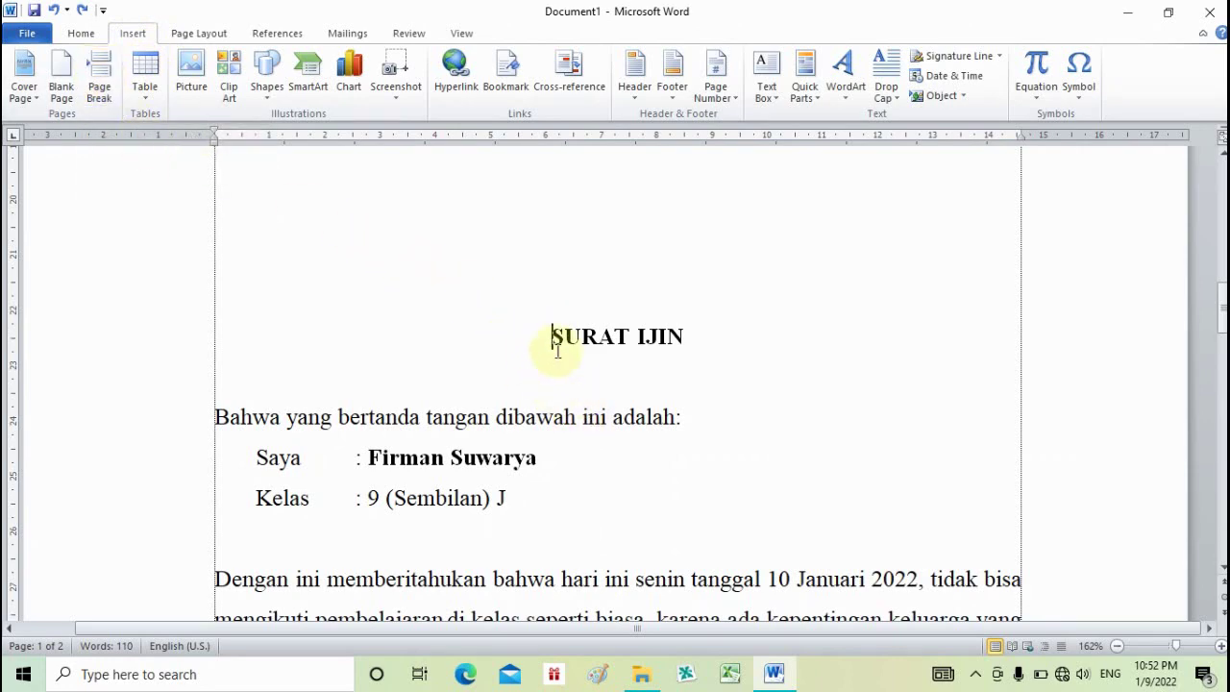
pyautogui.scroll(-5, 552, 343)
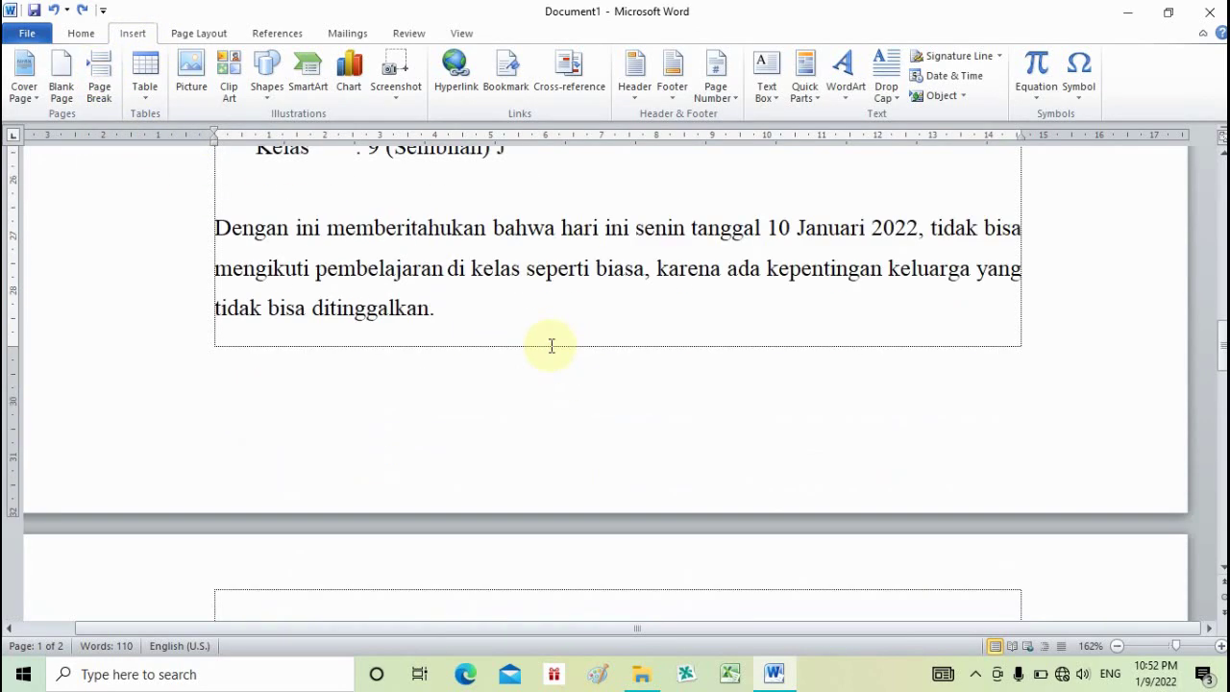
pyautogui.scroll(5, 549, 356)
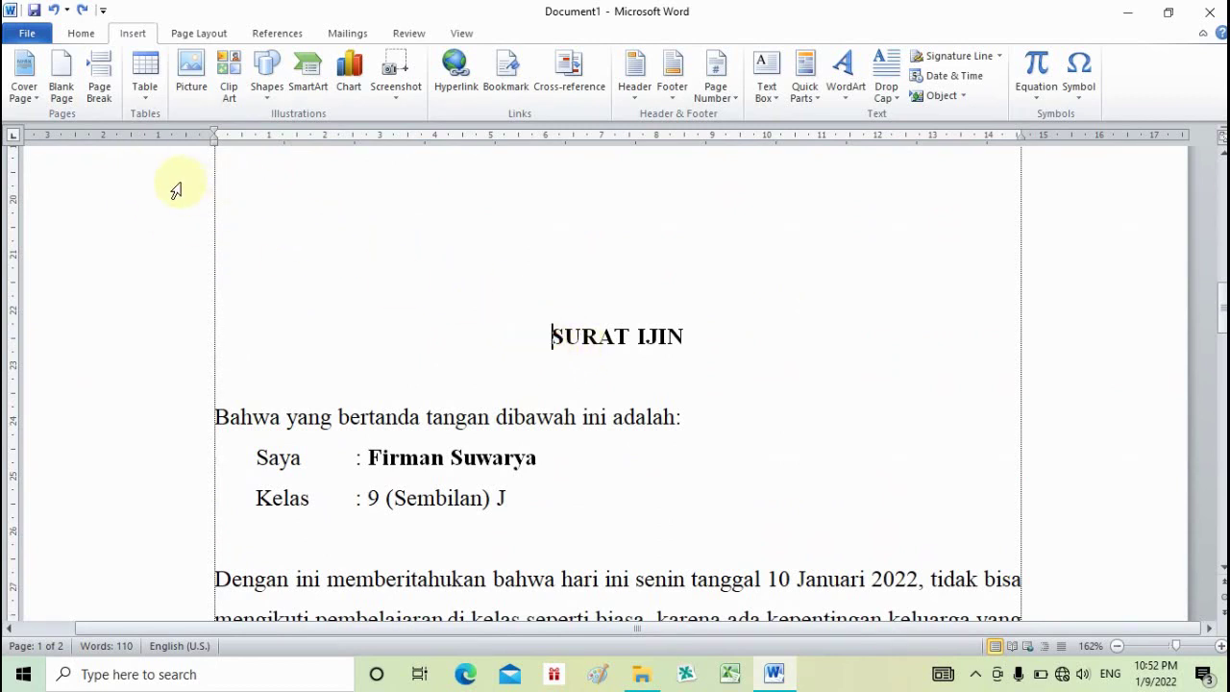
pyautogui.click(100, 86)
pyautogui.scroll(-3, 563, 335)
pyautogui.scroll(-4, 596, 355)
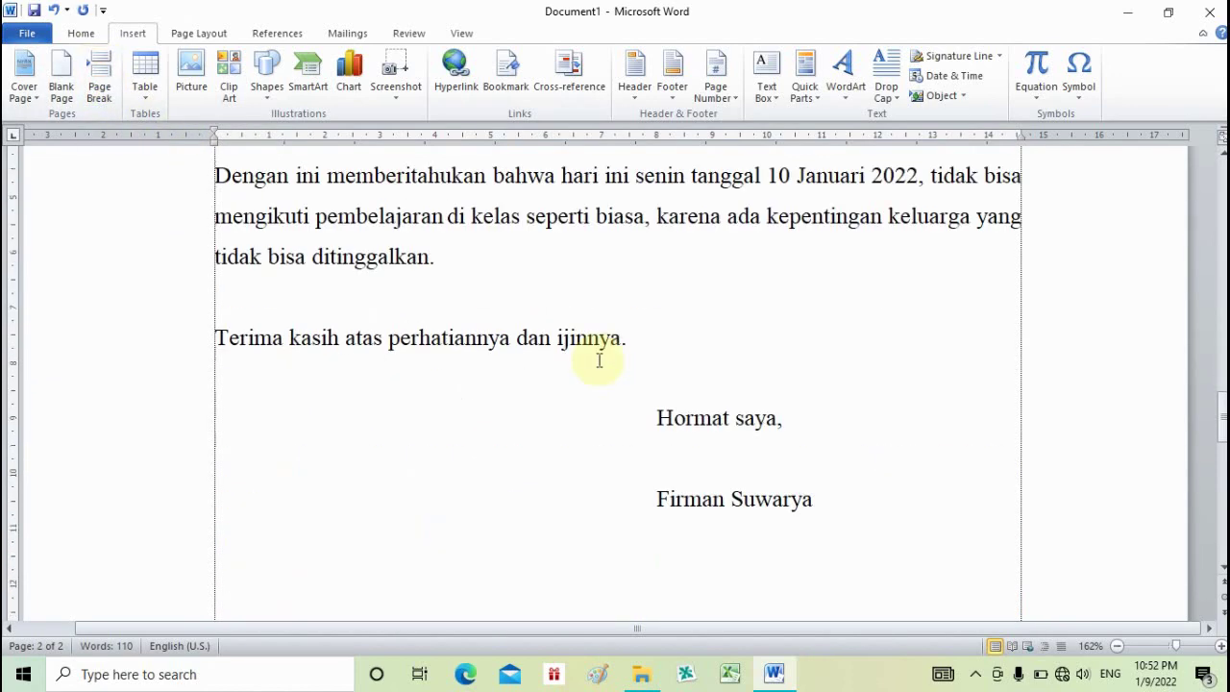
pyautogui.scroll(3, 598, 357)
pyautogui.scroll(-5, 590, 357)
pyautogui.scroll(5, 589, 358)
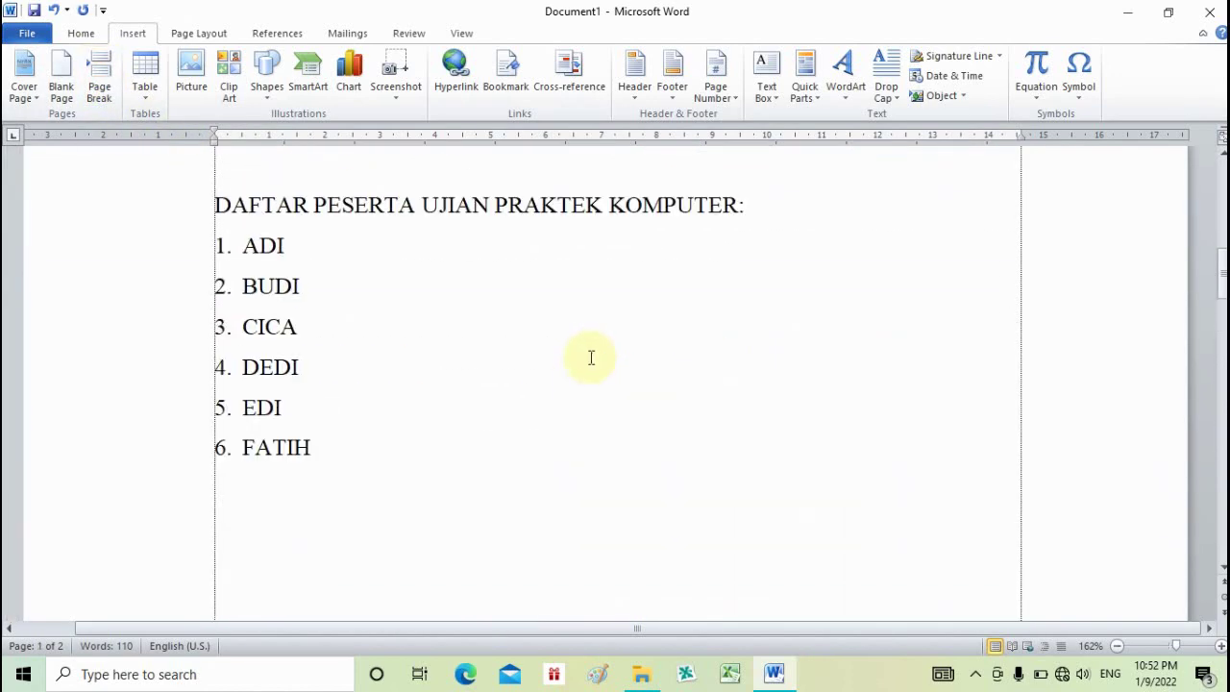
pyautogui.scroll(-3, 589, 361)
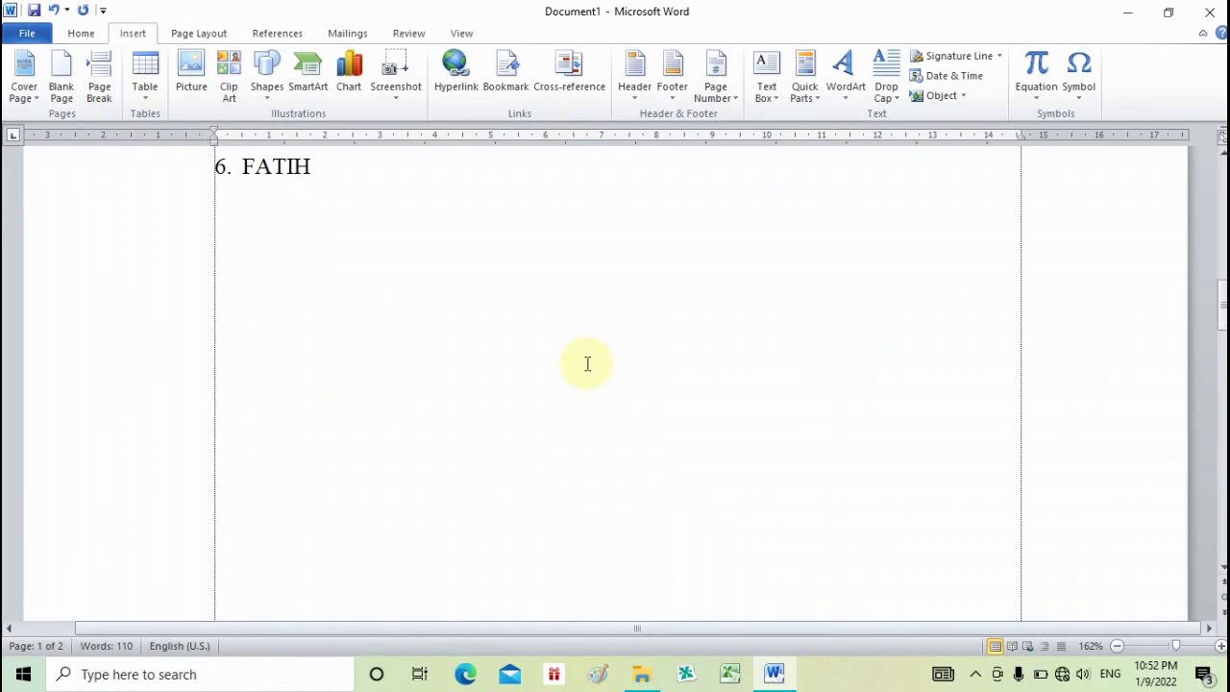
pyautogui.scroll(-5, 587, 363)
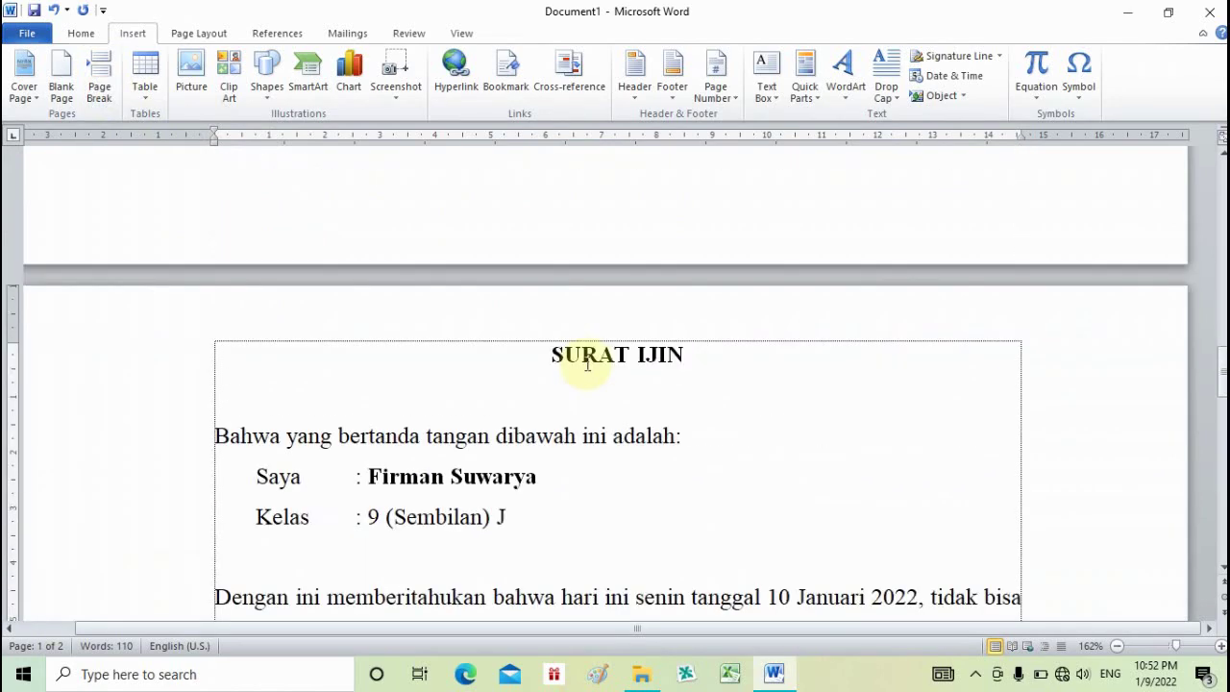
pyautogui.scroll(2, 587, 363)
pyautogui.scroll(2, 587, 363)
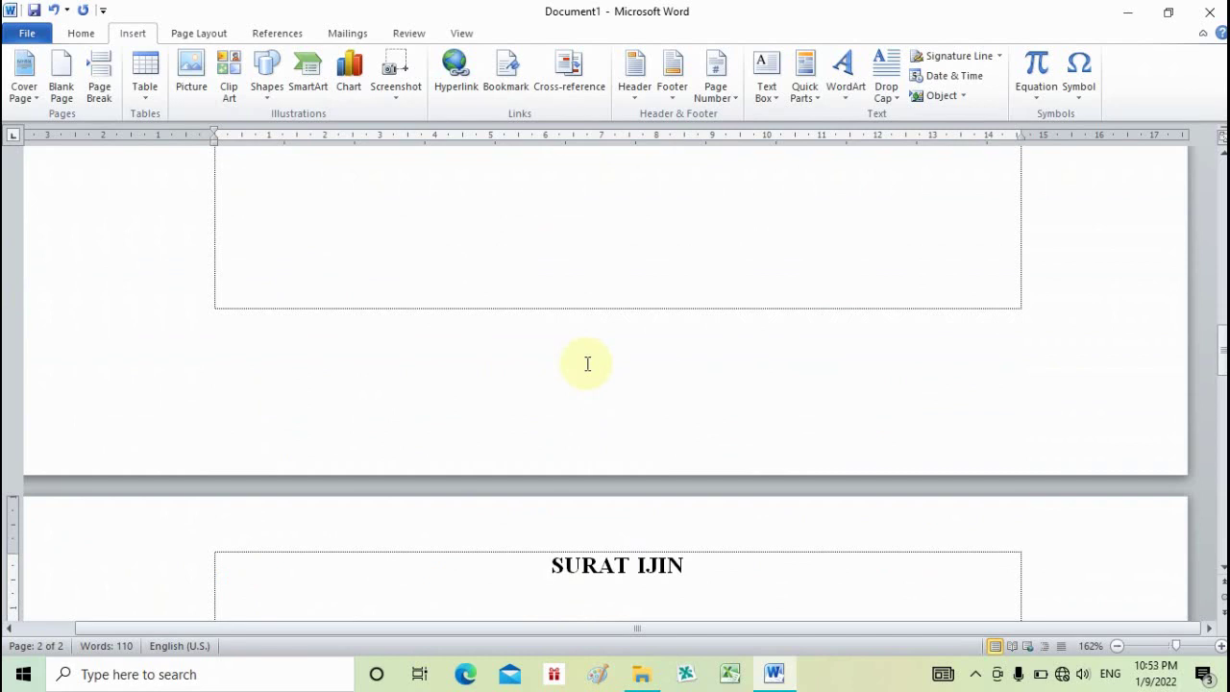
pyautogui.scroll(-1, 587, 363)
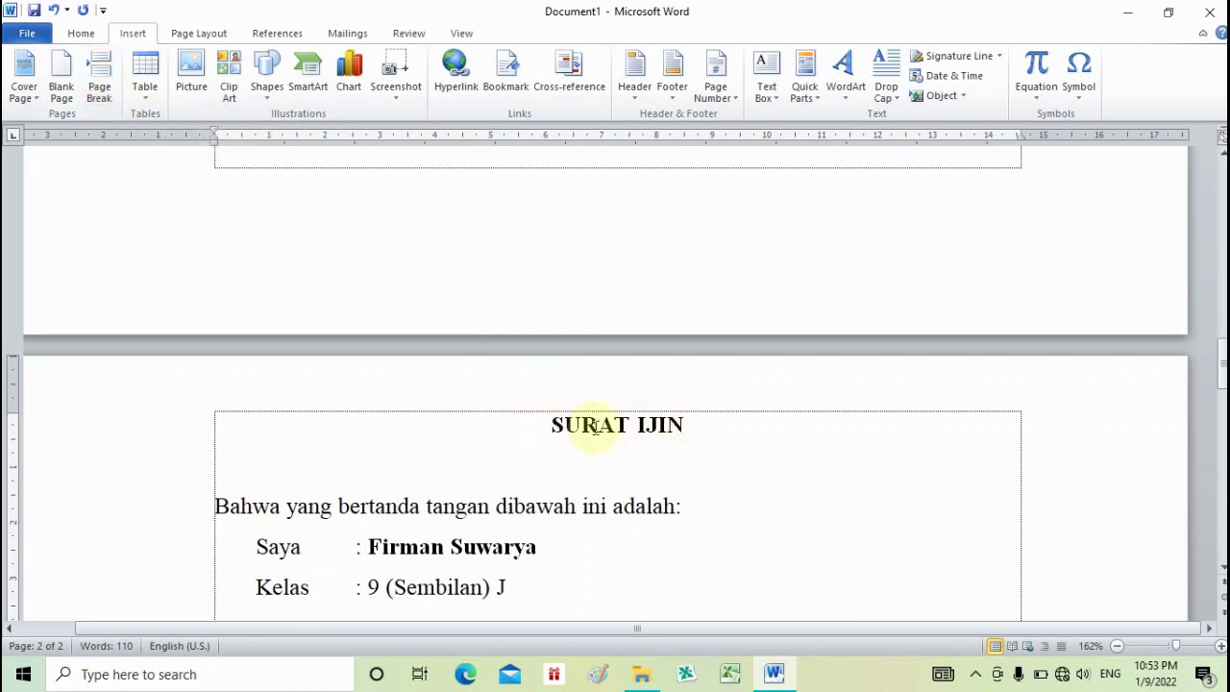
pyautogui.click(96, 86)
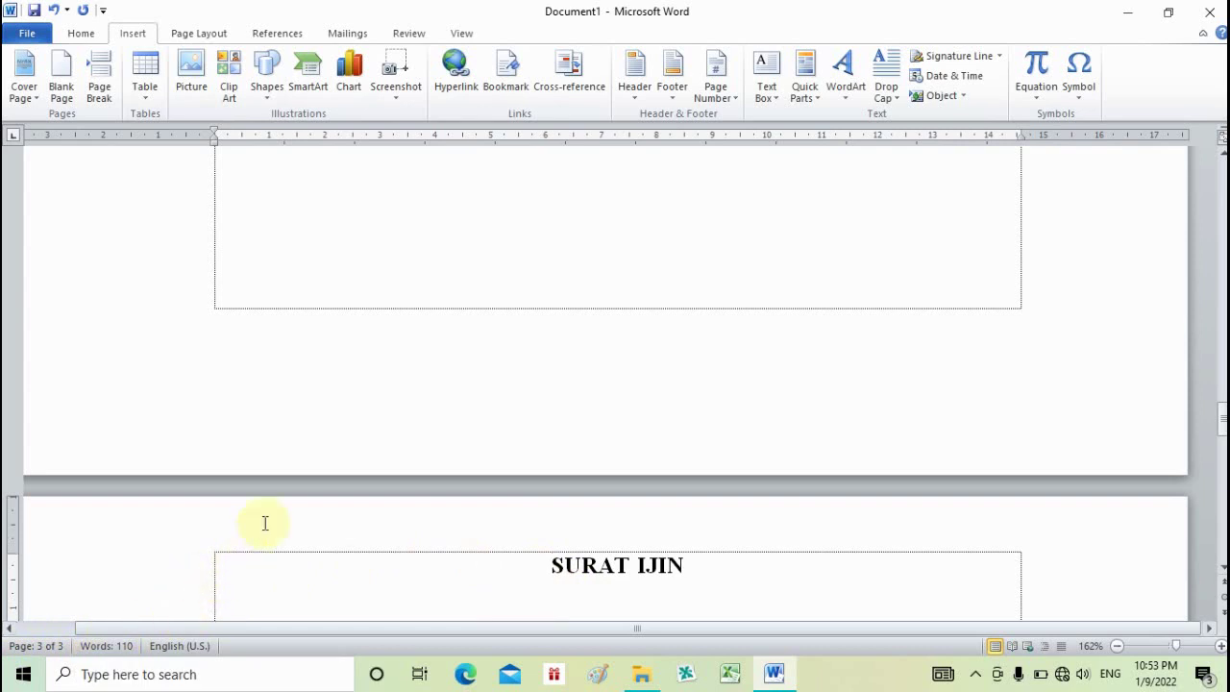
pyautogui.click(54, 10)
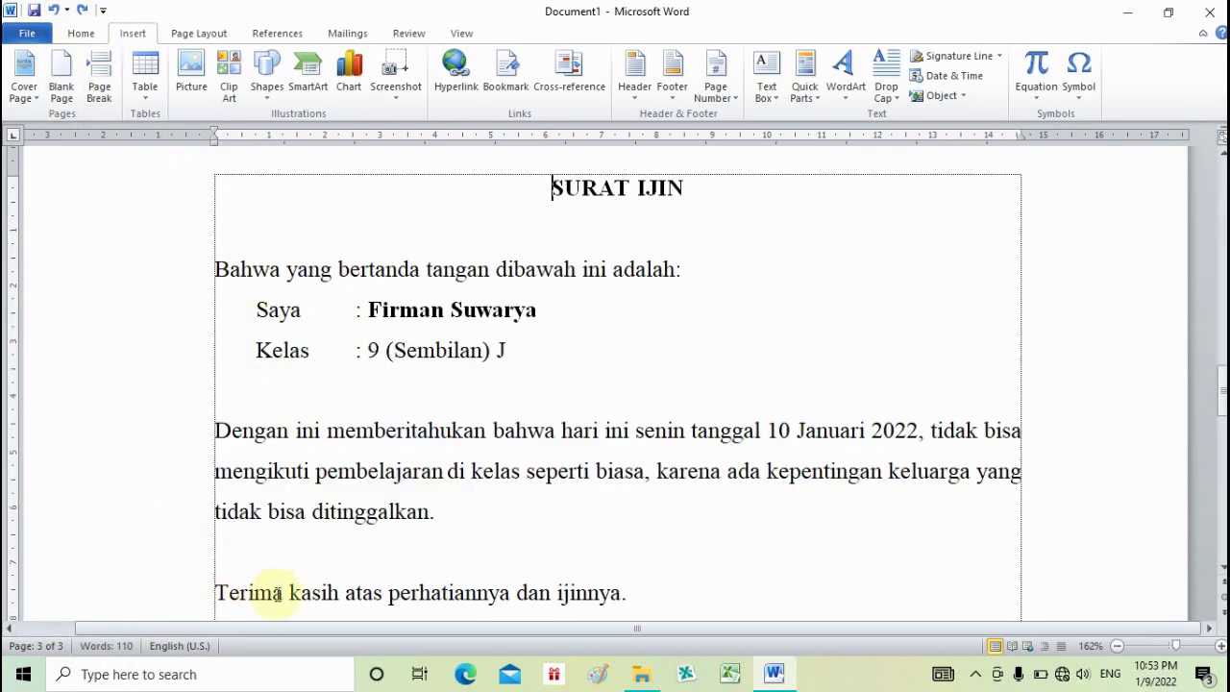
pyautogui.scroll(2, 423, 511)
pyautogui.scroll(-4, 411, 563)
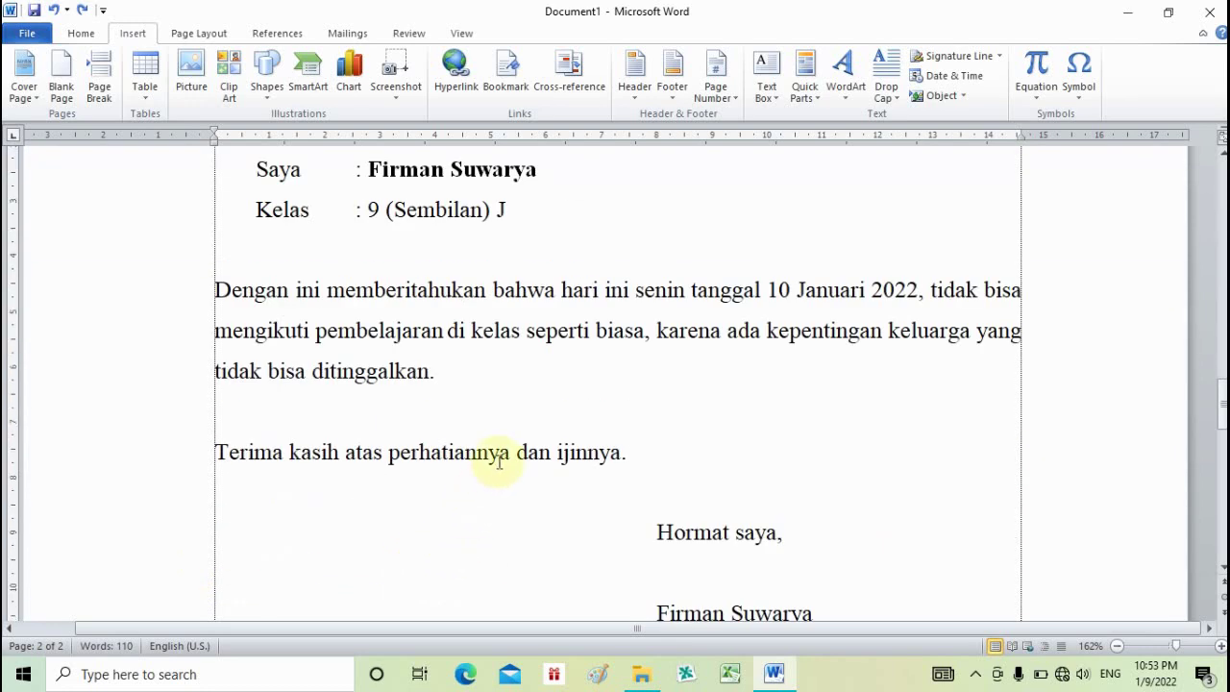
pyautogui.scroll(4, 505, 464)
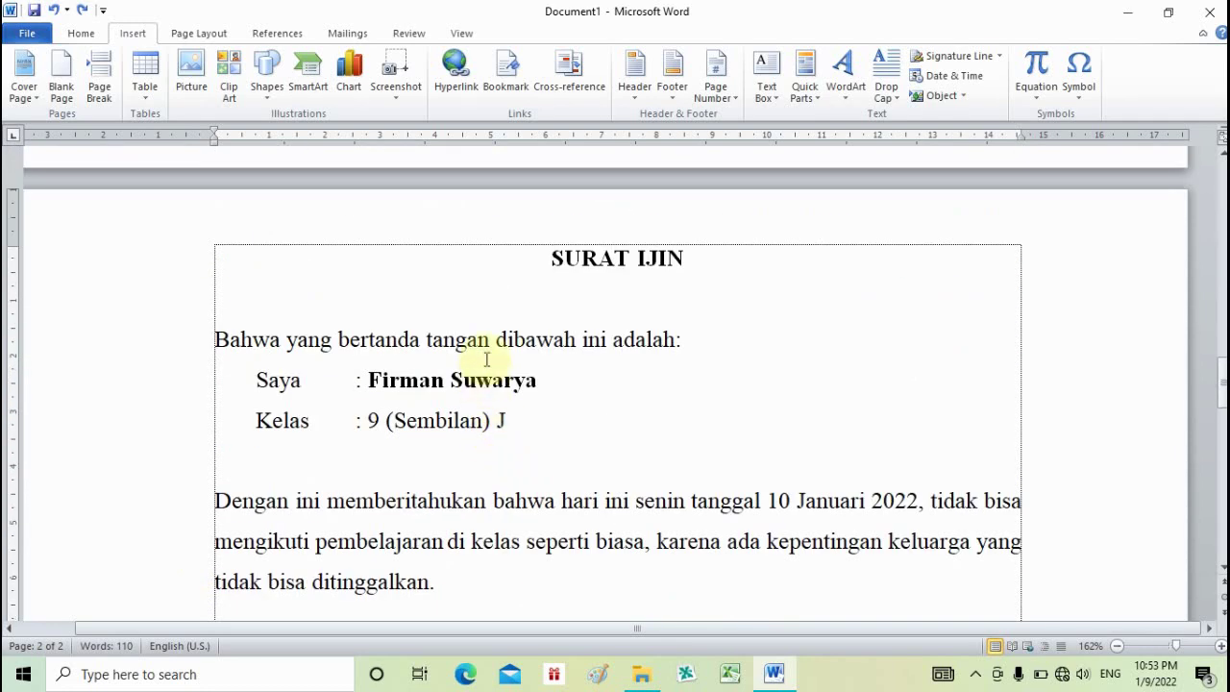
pyautogui.scroll(2, 480, 351)
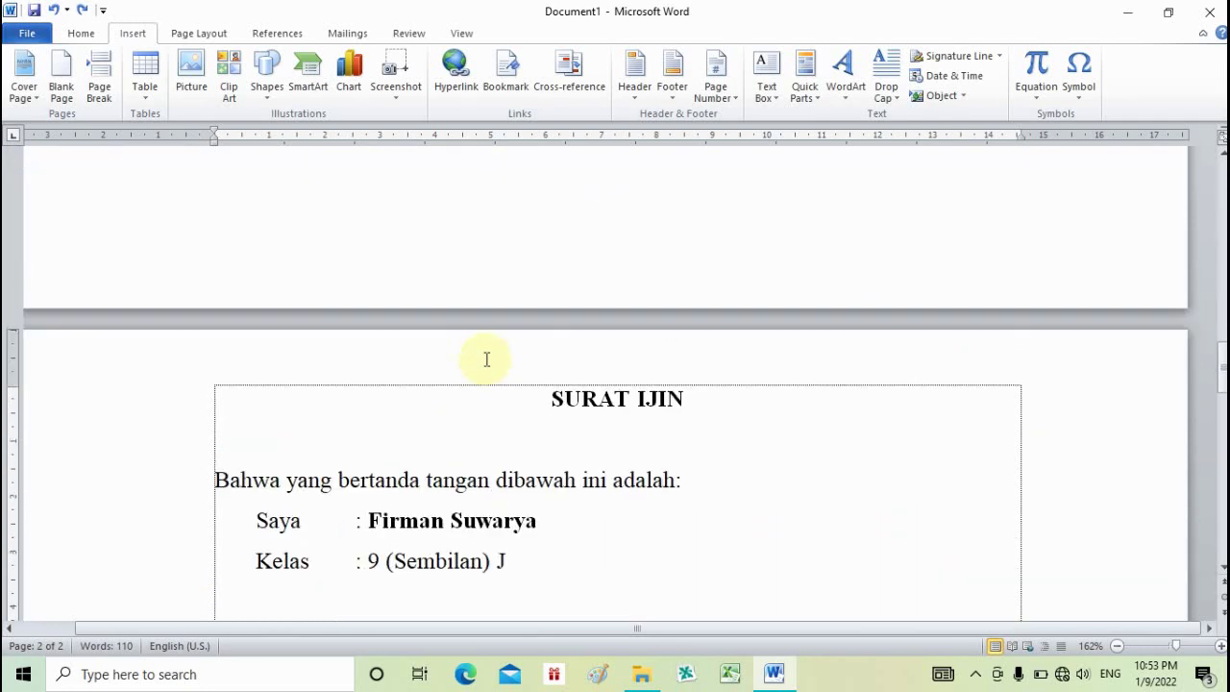
pyautogui.click(554, 402)
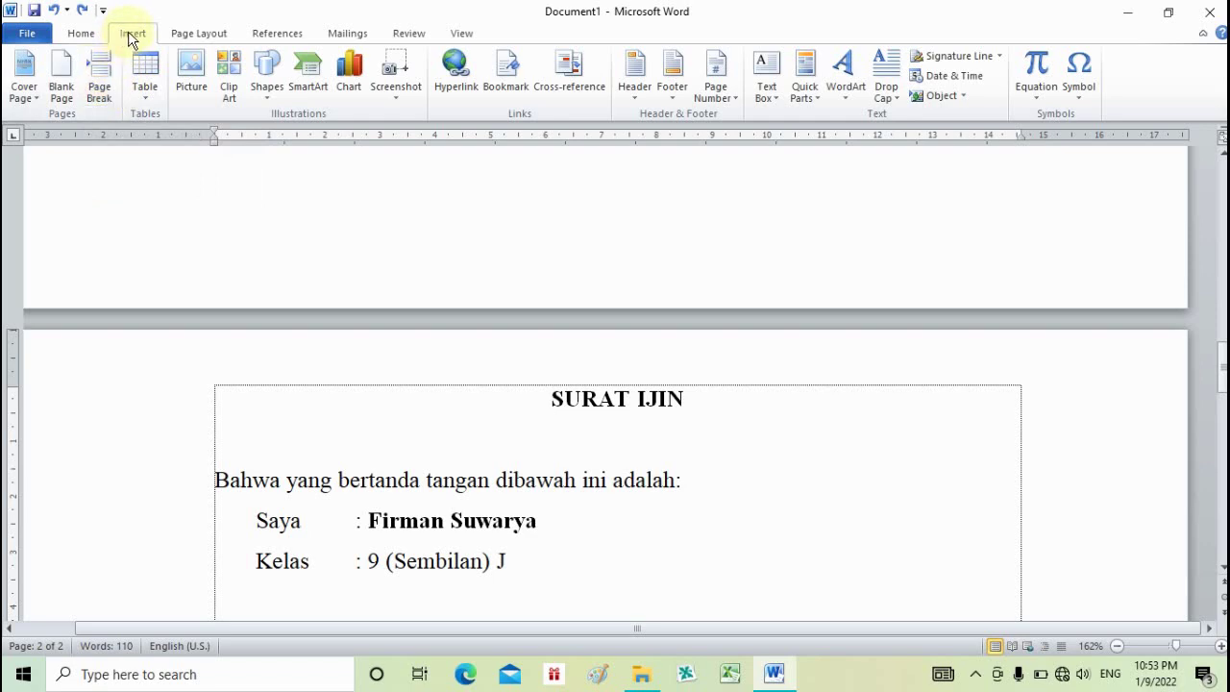
pyautogui.click(677, 429)
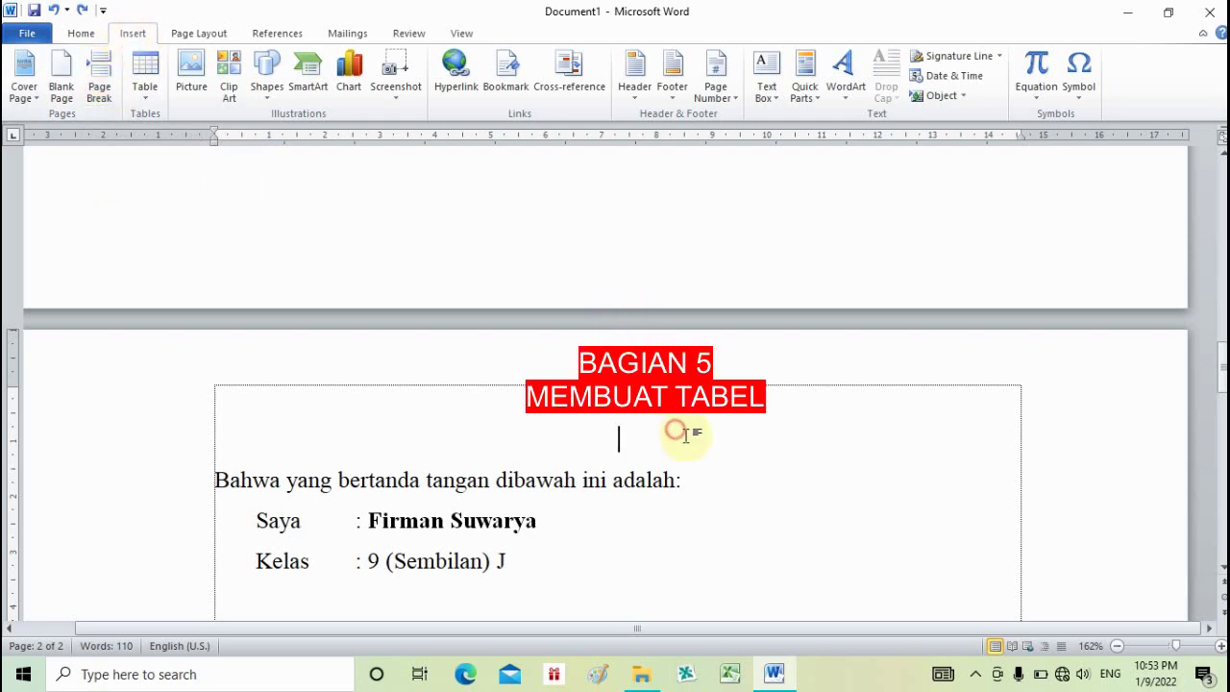
pyautogui.click(734, 490)
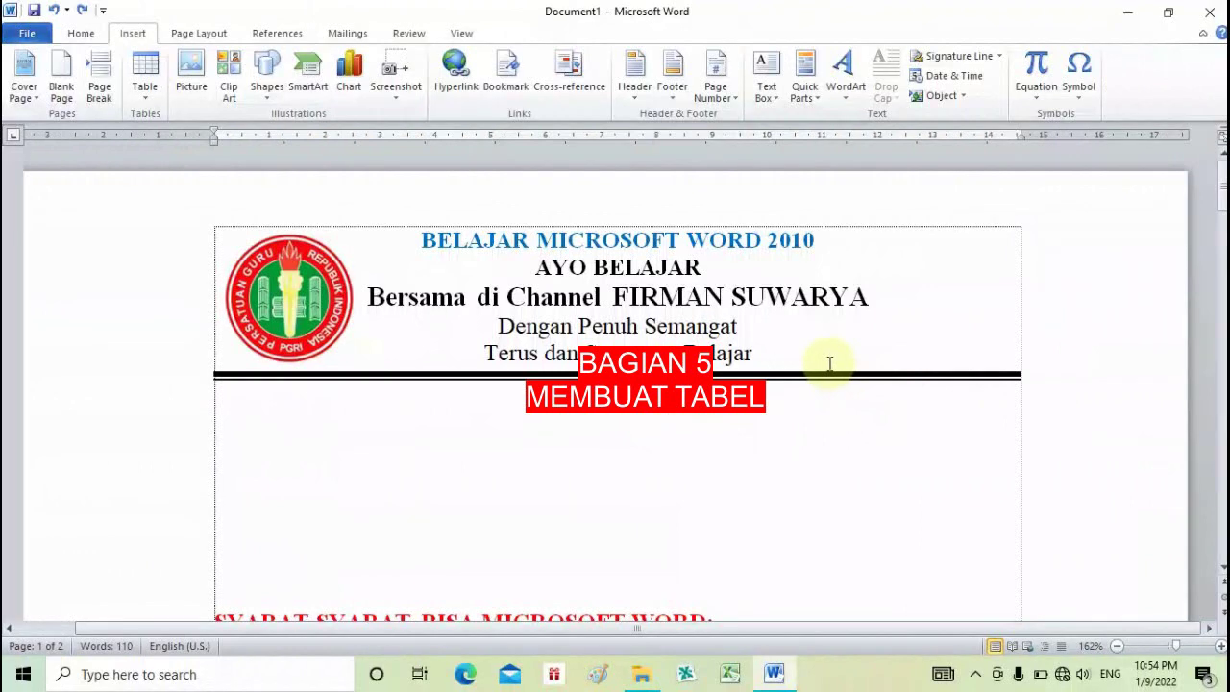
pyautogui.scroll(-3, 824, 362)
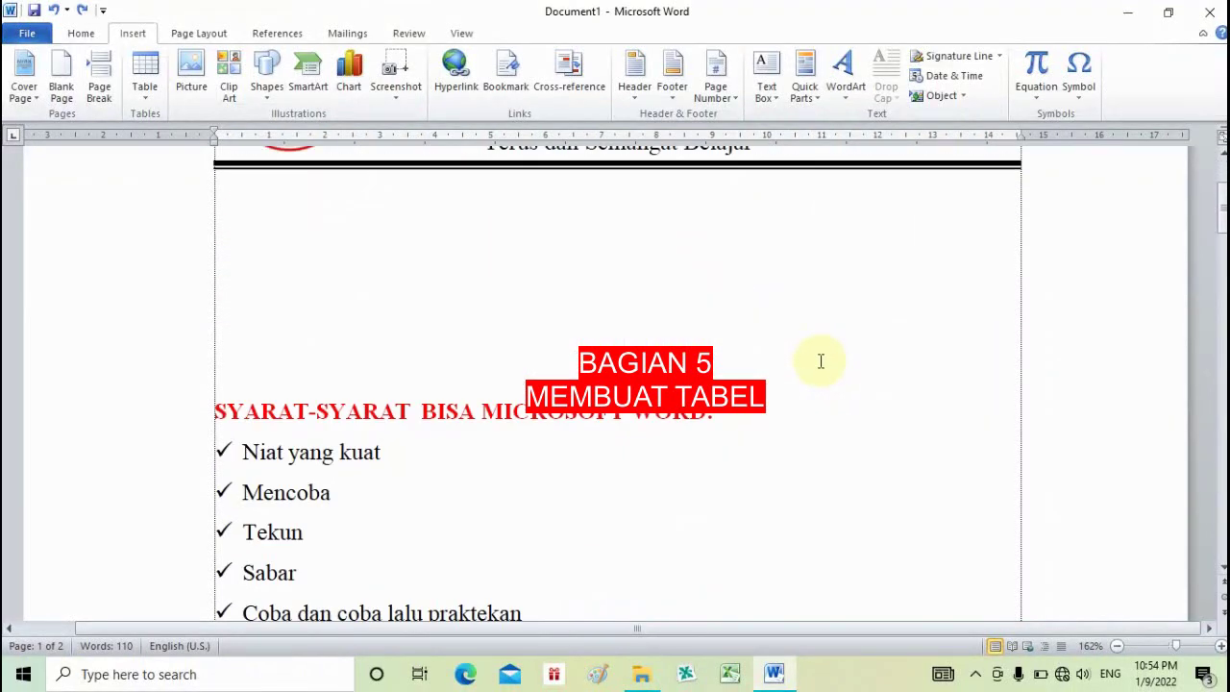
pyautogui.scroll(-10, 821, 361)
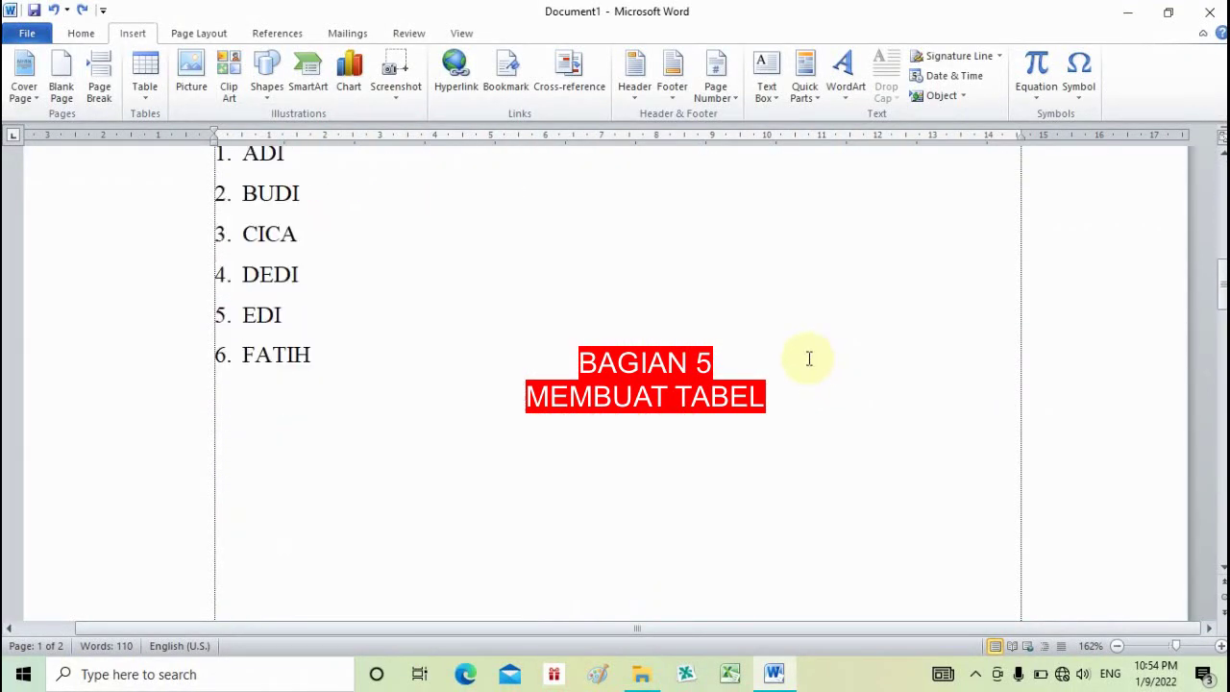
pyautogui.scroll(-15, 810, 357)
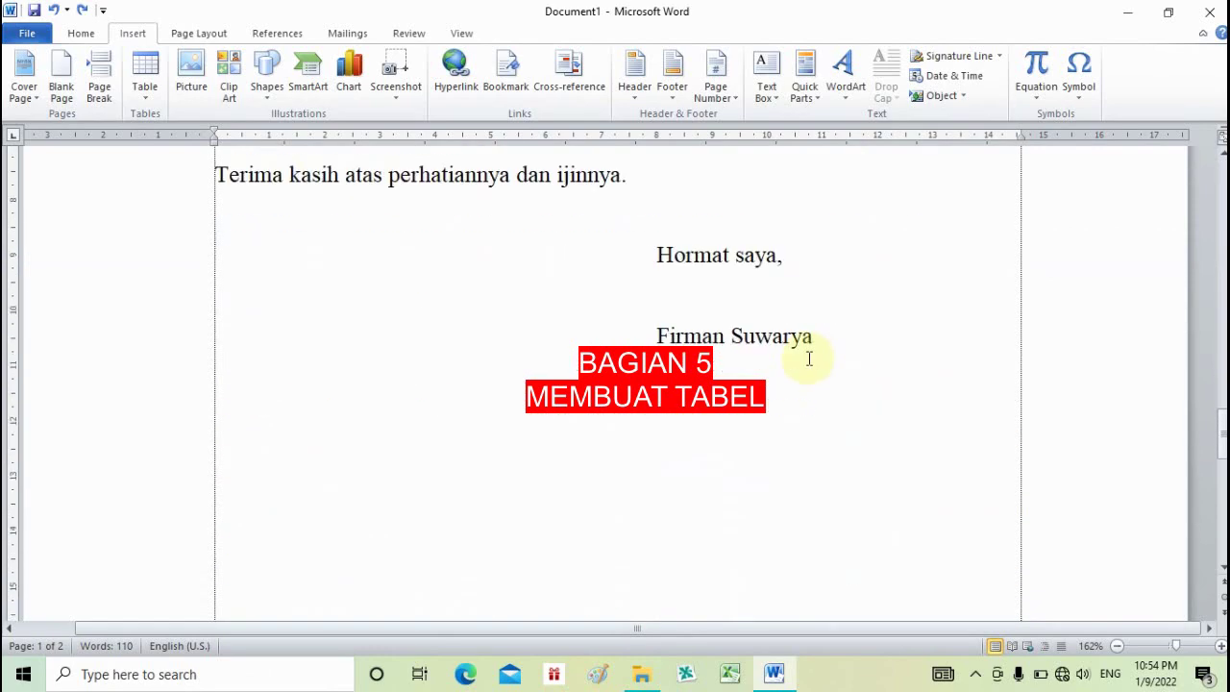
pyautogui.click(278, 338)
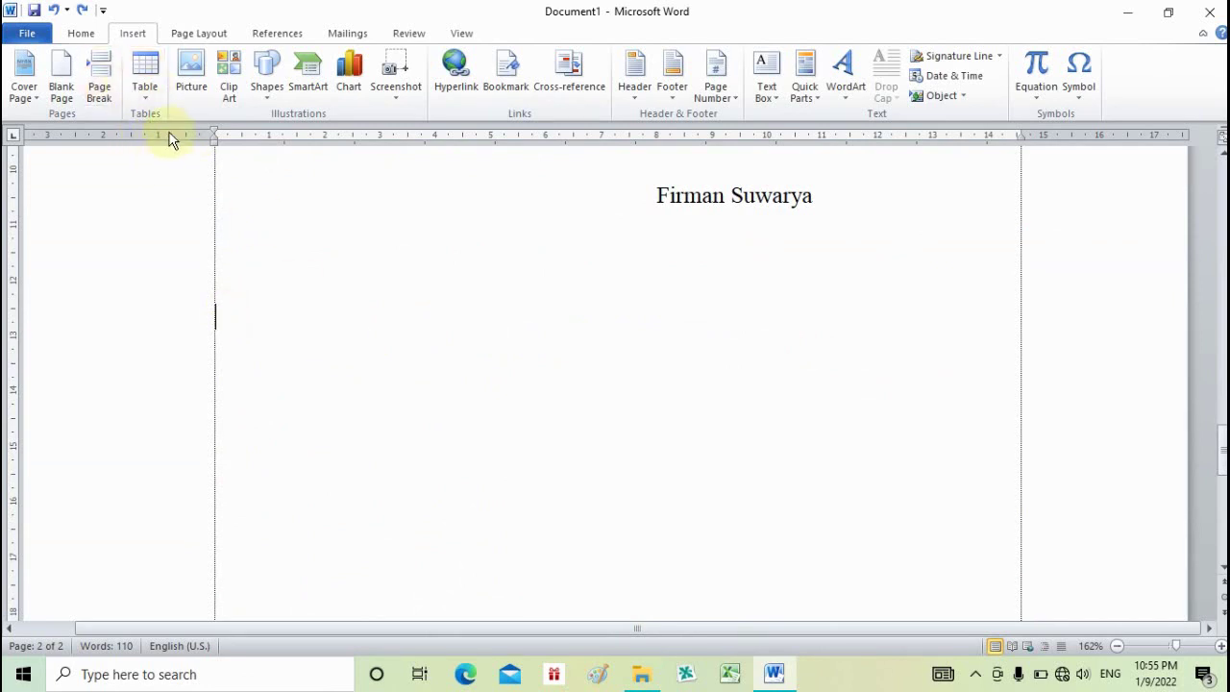
# Insert a 5-column by 3-row table below the signature on page 2
pyautogui.click(135, 34)
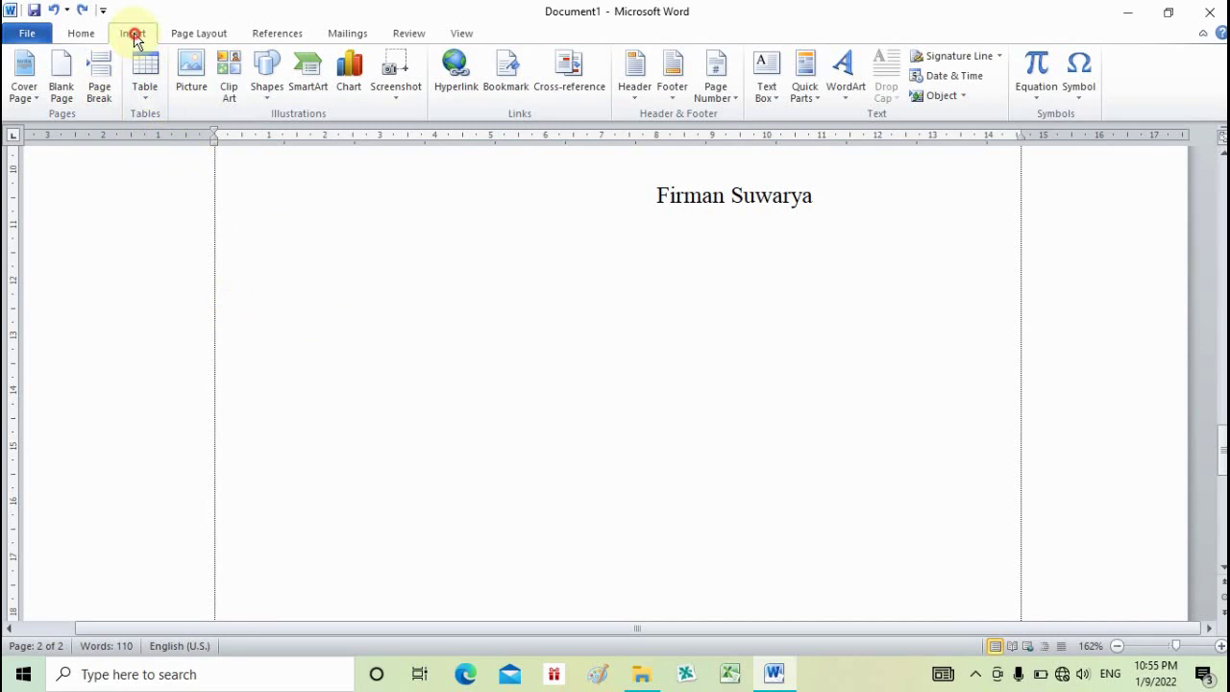
pyautogui.click(147, 98)
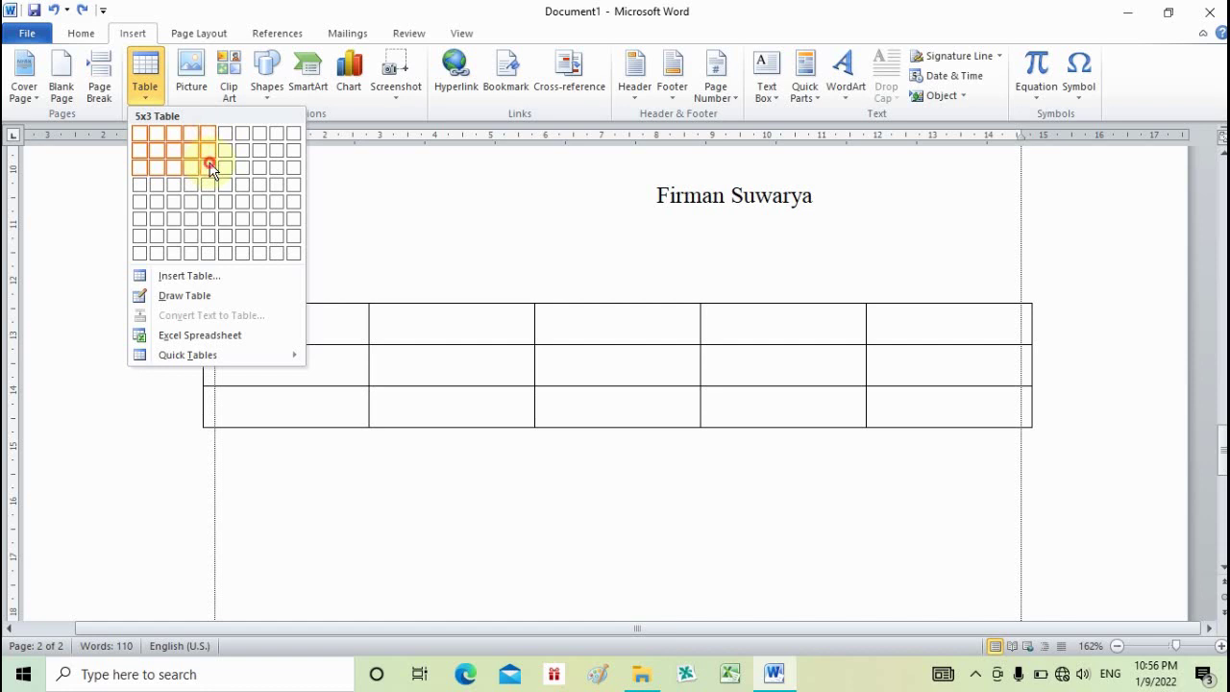
pyautogui.click(210, 166)
pyautogui.click(277, 273)
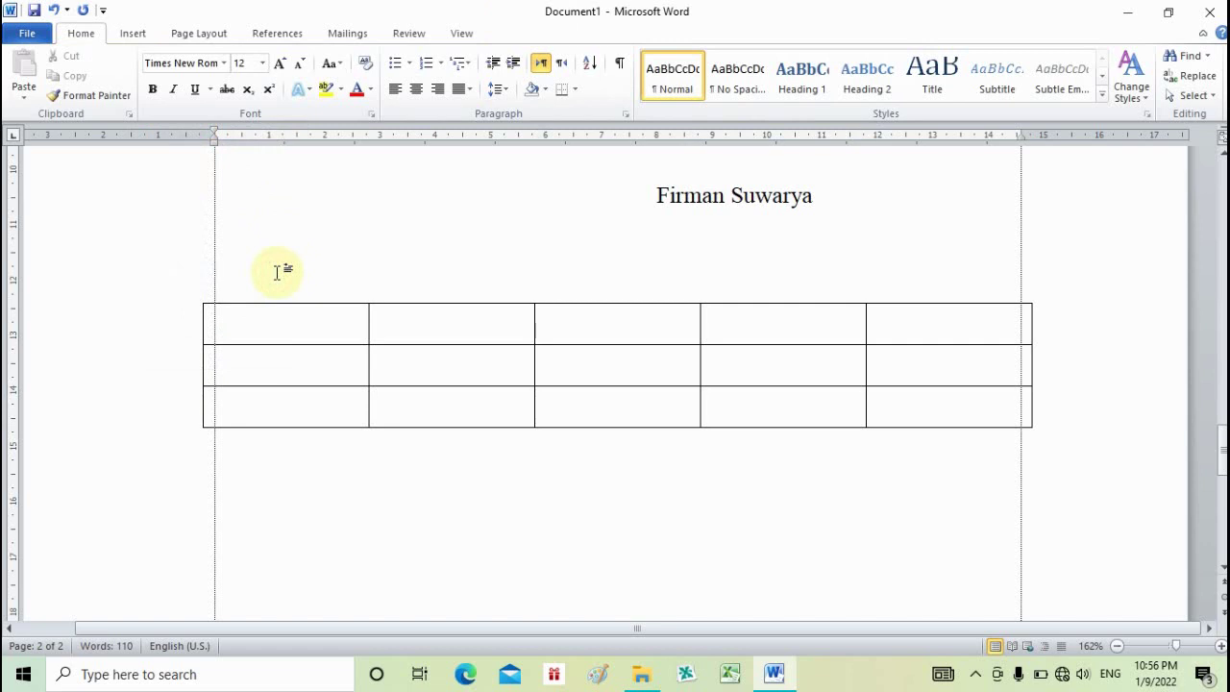
# Type 'LATIHAN MEMBUAT TABEL' above the table, centred, bold and in red
pyautogui.write('Jato')
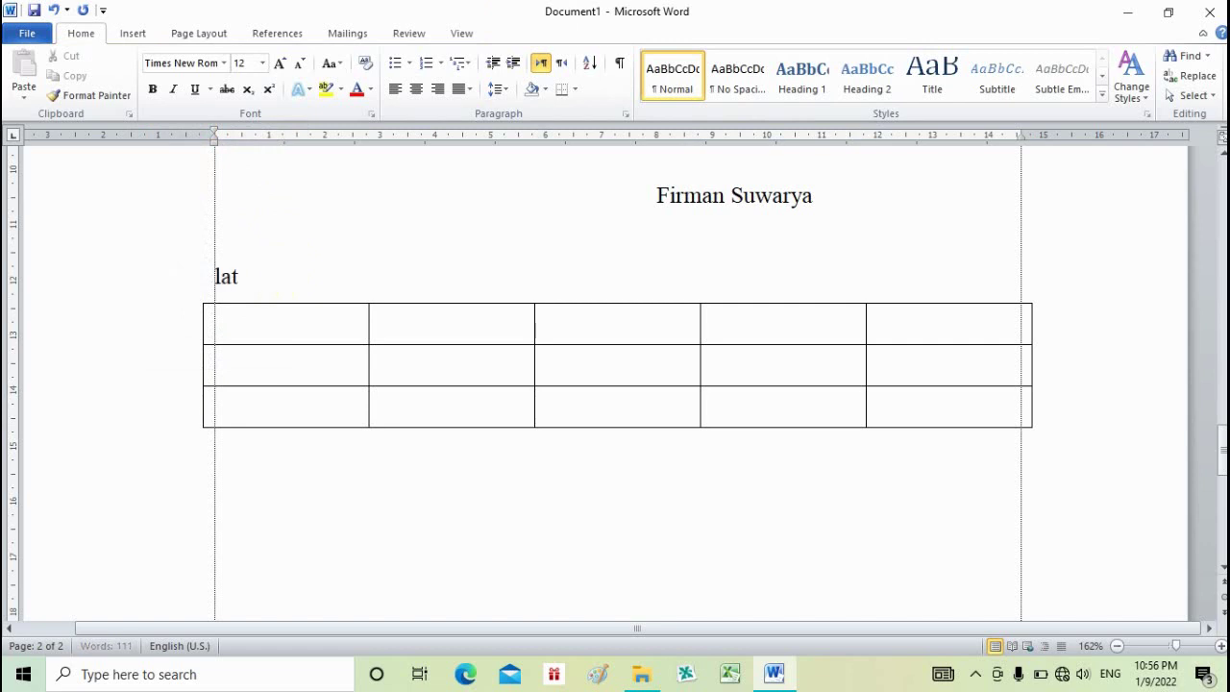
pyautogui.press('BackSpace')
pyautogui.press('BackSpace')
pyautogui.press('BackSpace')
pyautogui.press('BackSpace')
pyautogui.write('LATIHAN MEMBUAT TABEL')
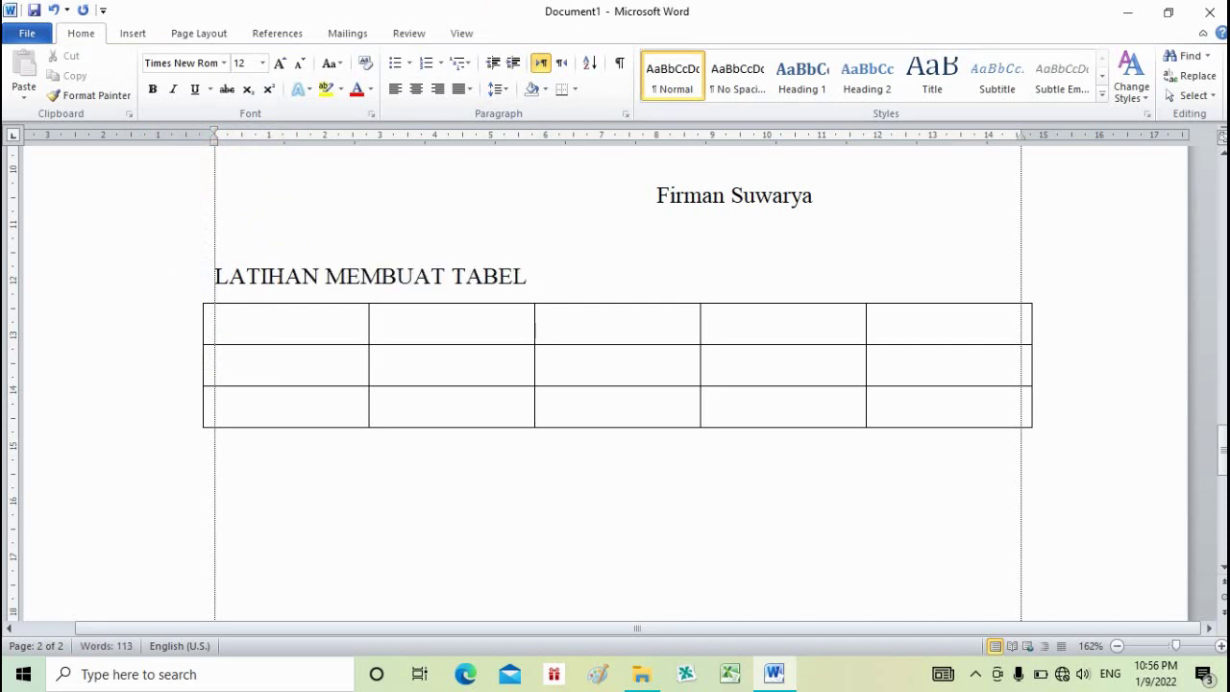
pyautogui.hotkey('ctrl', 'e')
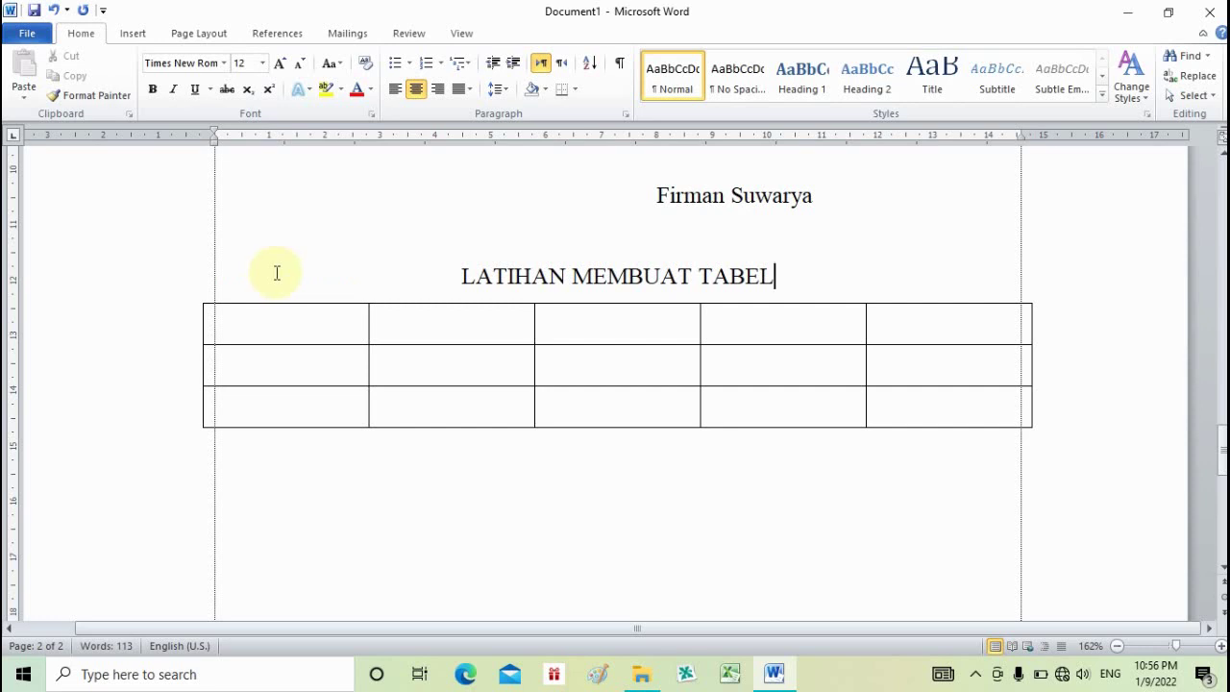
pyautogui.click(173, 271)
pyautogui.hotkey('ctrl', 'b')
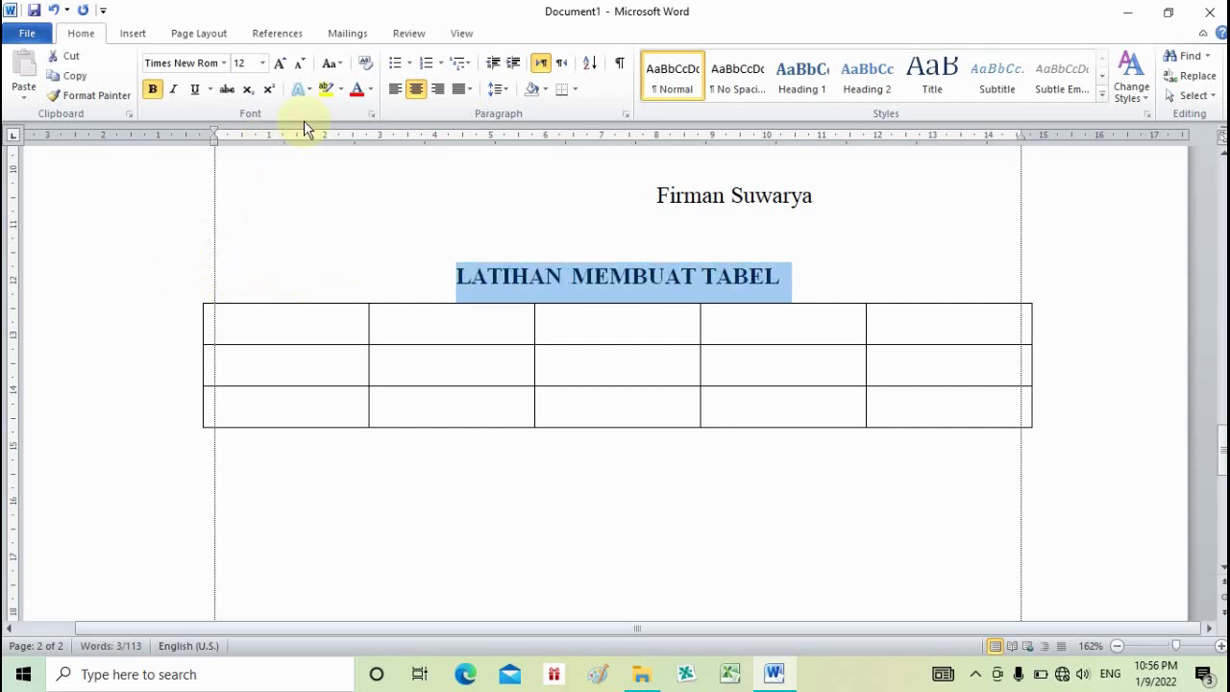
pyautogui.click(357, 89)
pyautogui.click(447, 320)
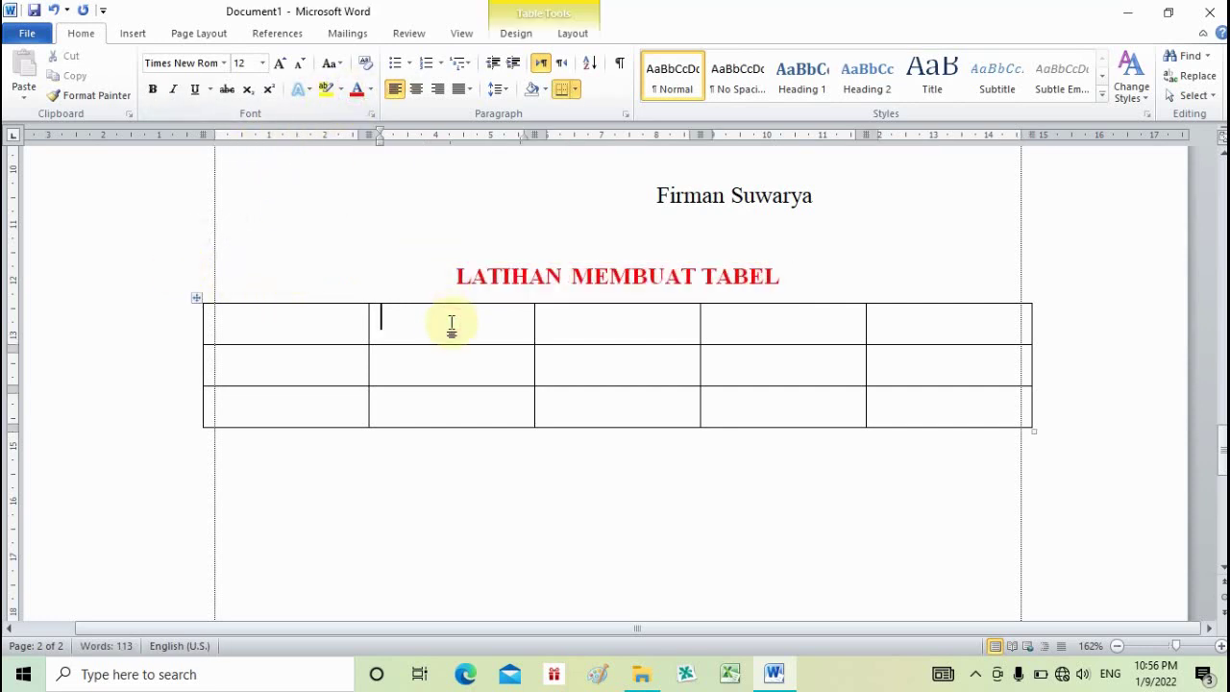
pyautogui.click(334, 334)
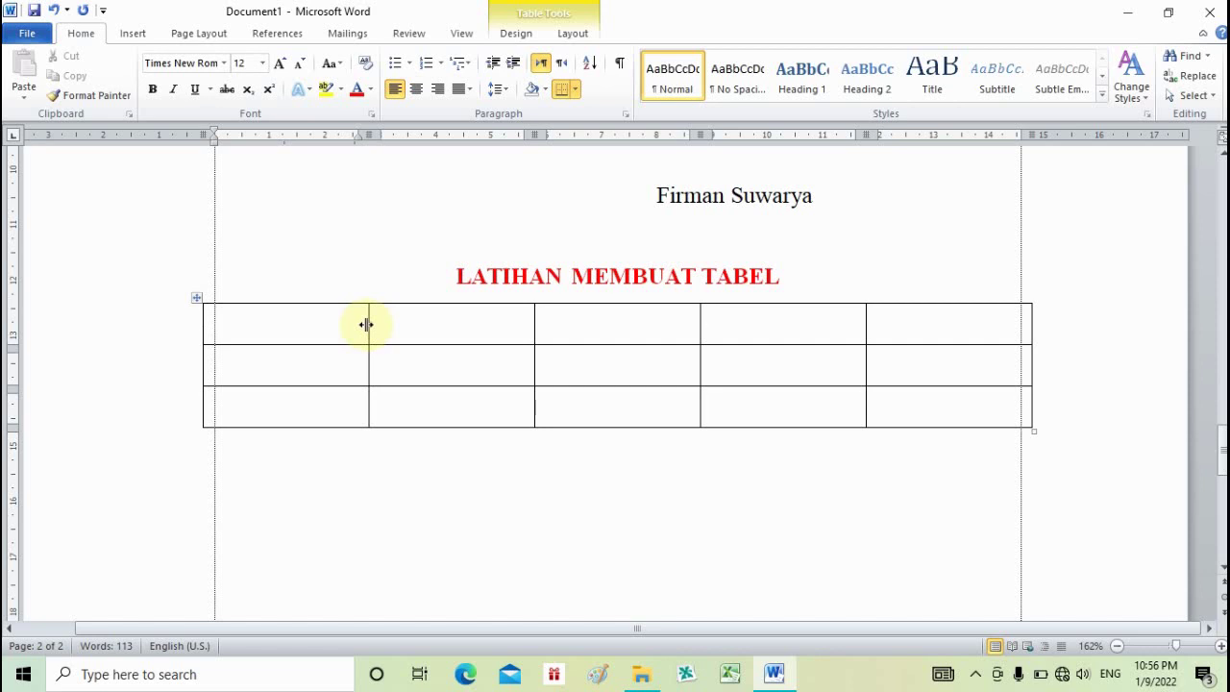
# Drag the first column border left so column one is narrow and column two wide
pyautogui.moveTo(366, 325); pyautogui.dragTo(278, 328)
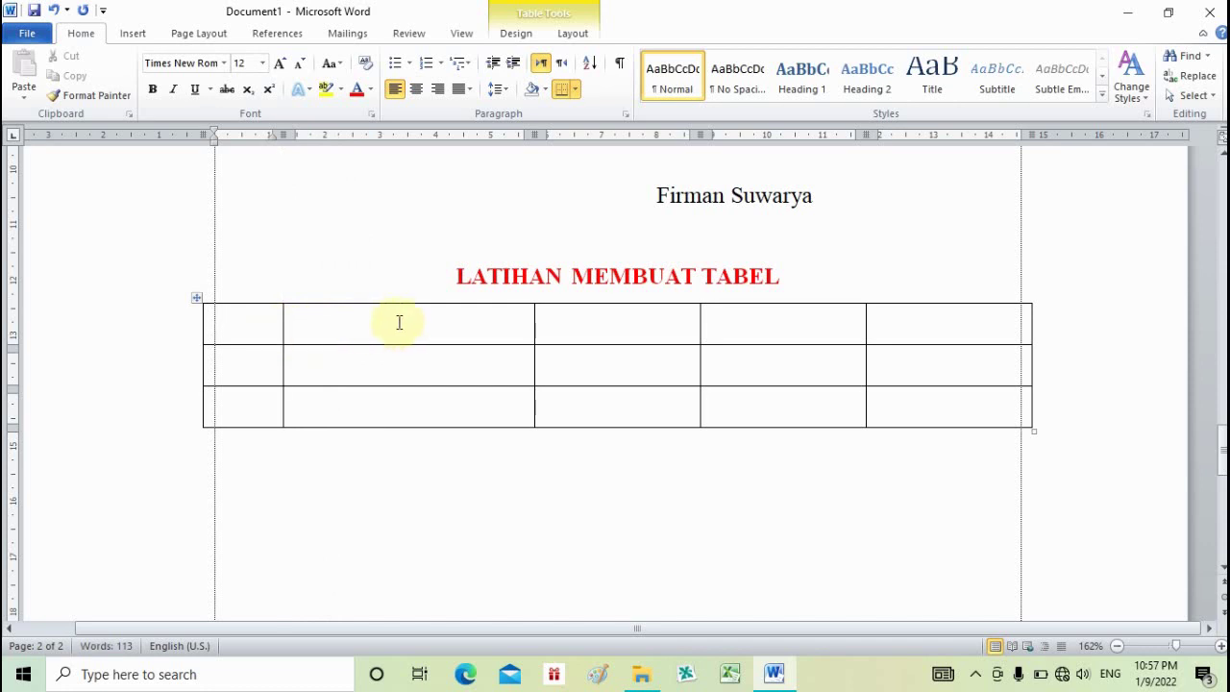
pyautogui.moveTo(281, 324); pyautogui.dragTo(478, 325)
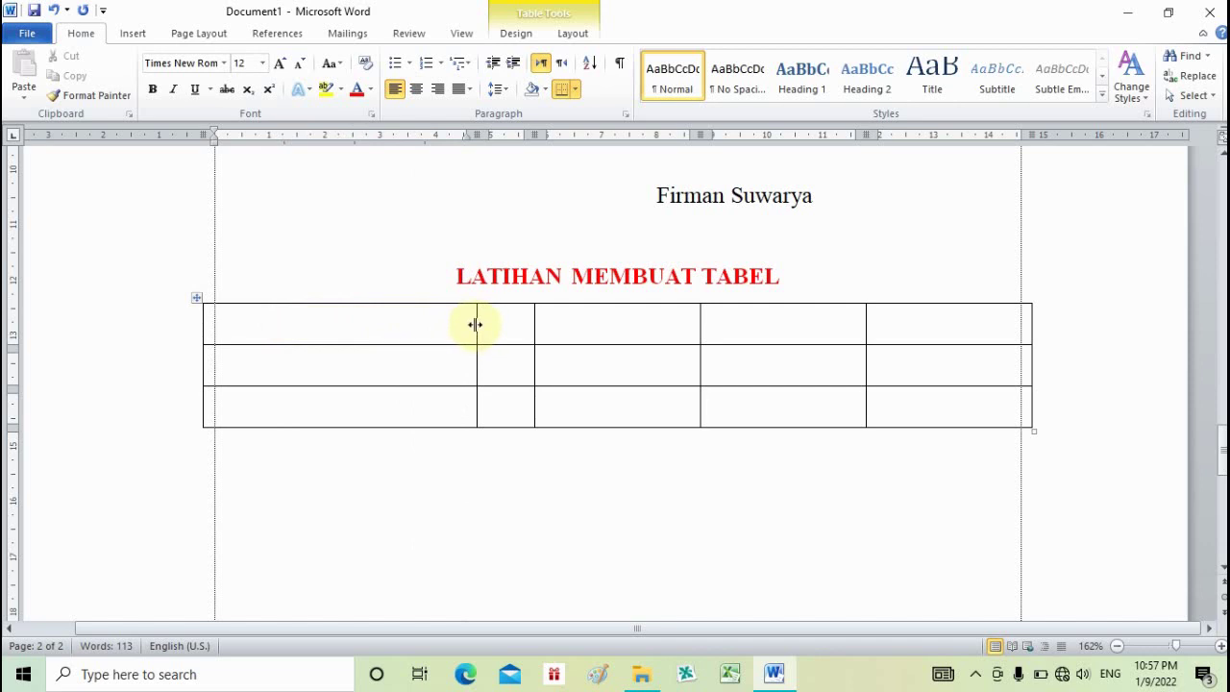
pyautogui.moveTo(474, 323); pyautogui.dragTo(475, 324)
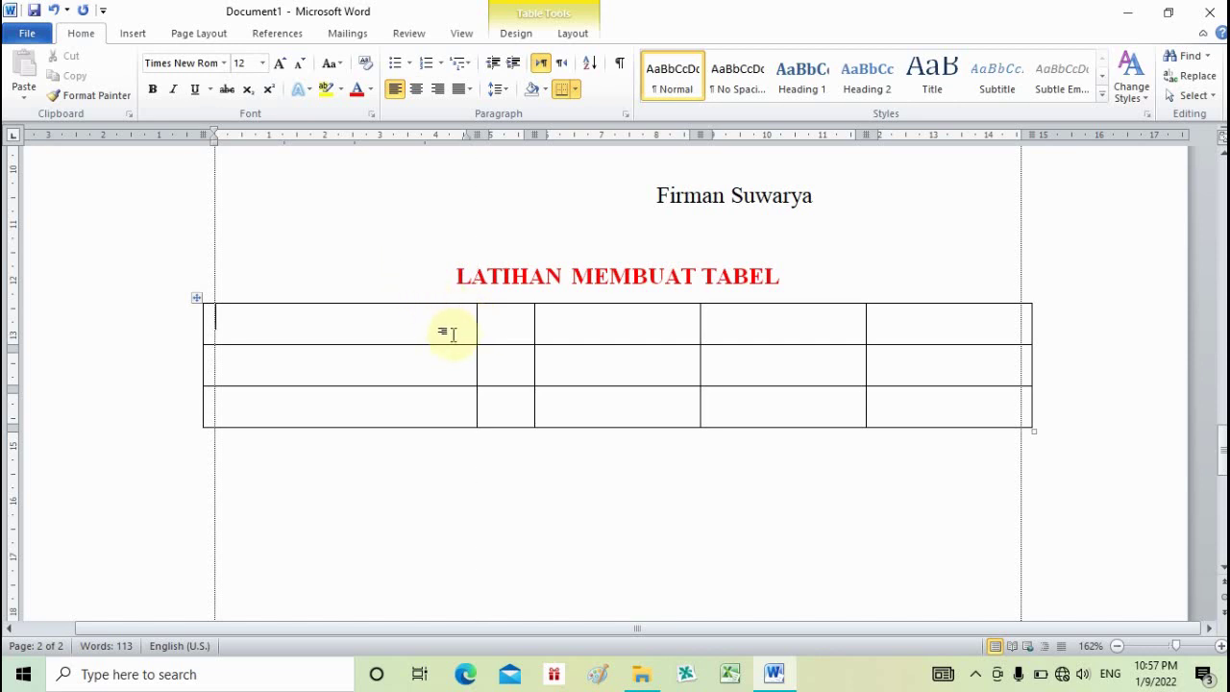
pyautogui.moveTo(475, 332); pyautogui.dragTo(293, 327)
# Enter the header labels NO, NAMA, KELAS, NILAI and KETERANGAN
pyautogui.click(256, 321)
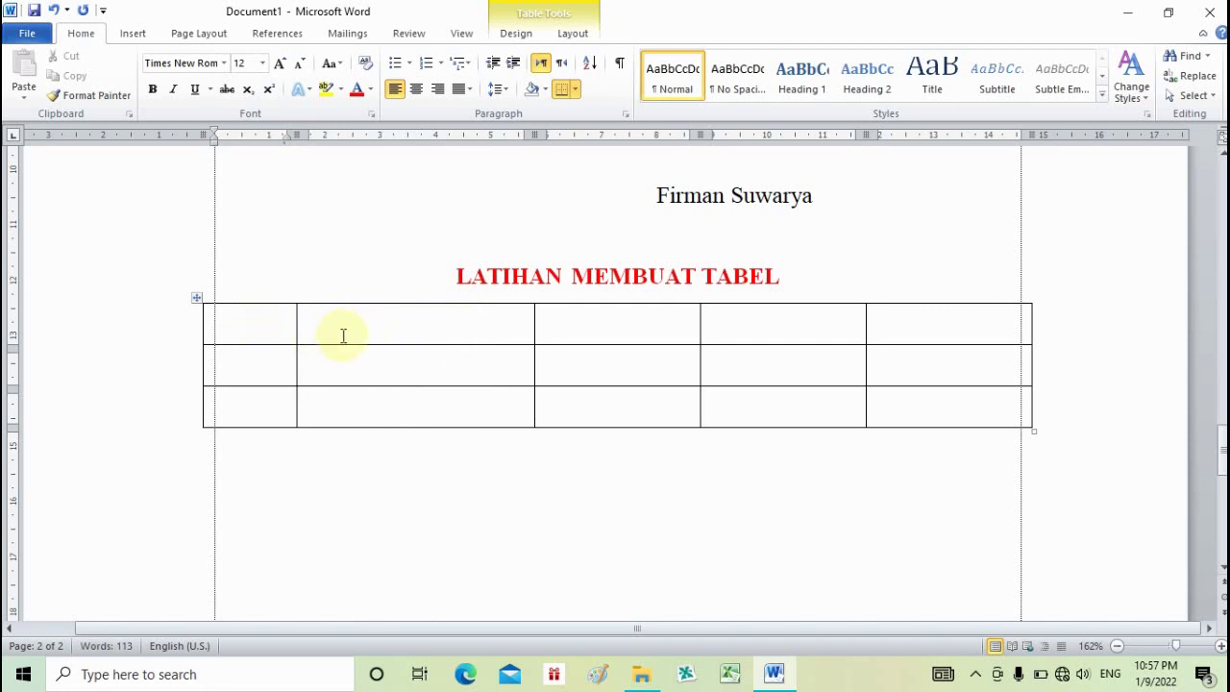
pyautogui.write('B')
pyautogui.press('BackSpace')
pyautogui.write('NO')
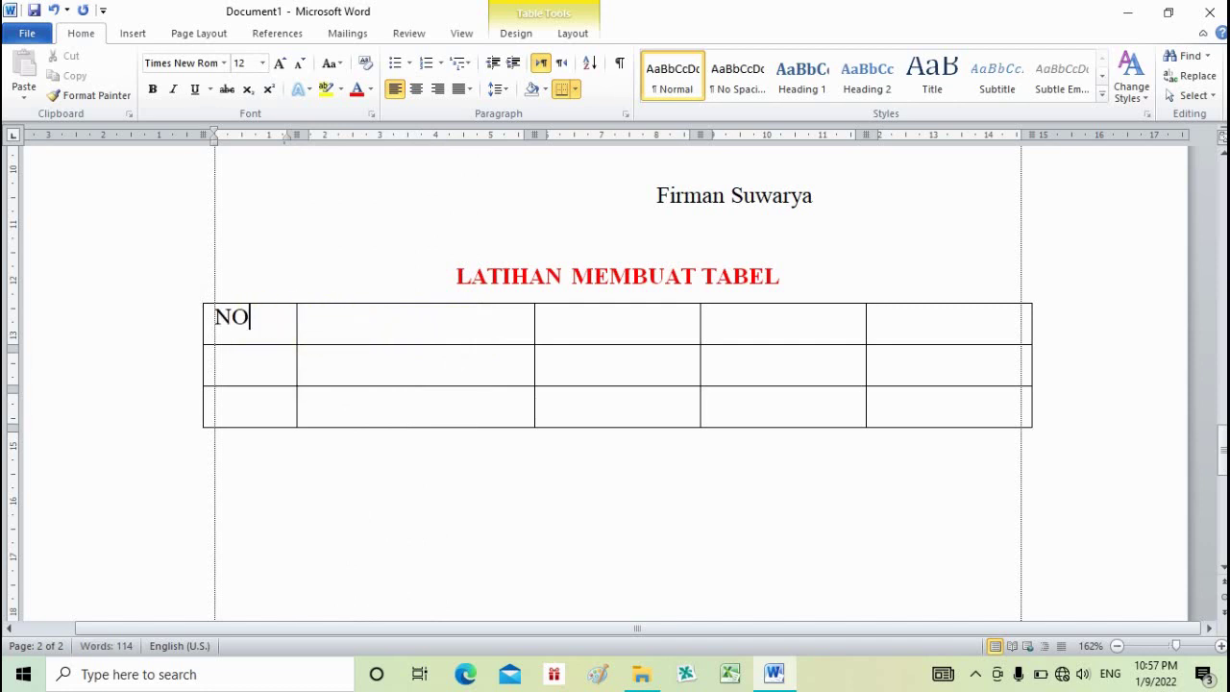
pyautogui.click(341, 334)
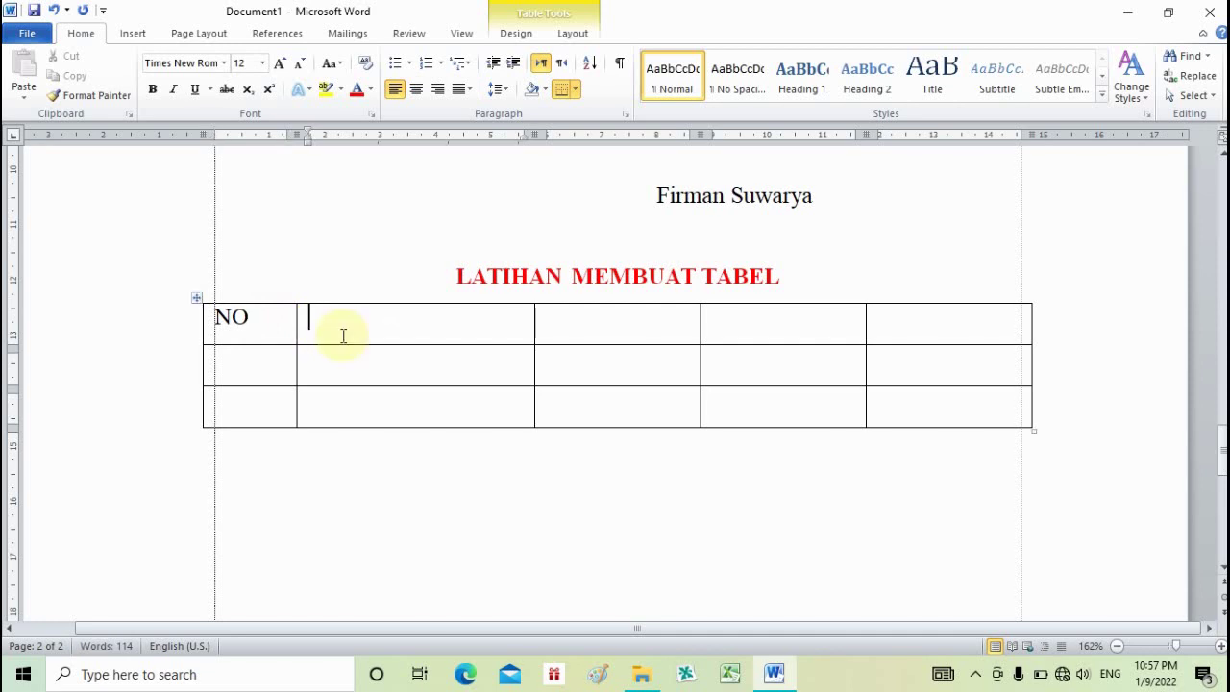
pyautogui.write('NAMA')
pyautogui.press('Tab')
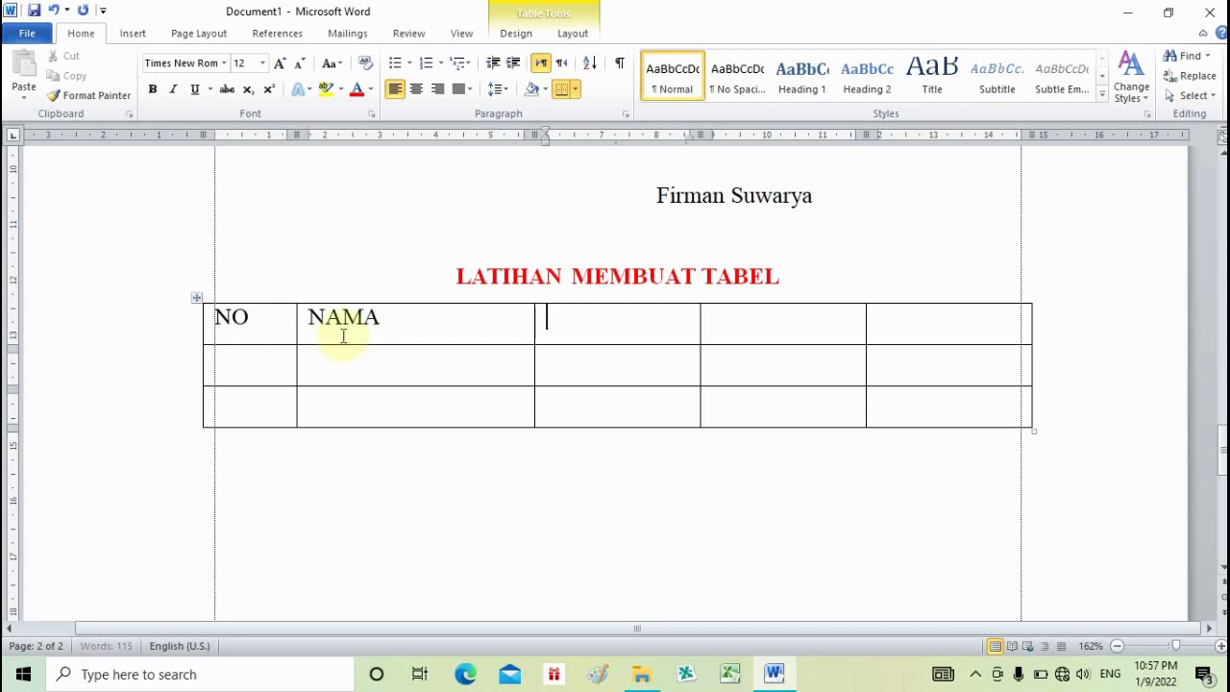
pyautogui.write('KELAS')
pyautogui.press('Tab')
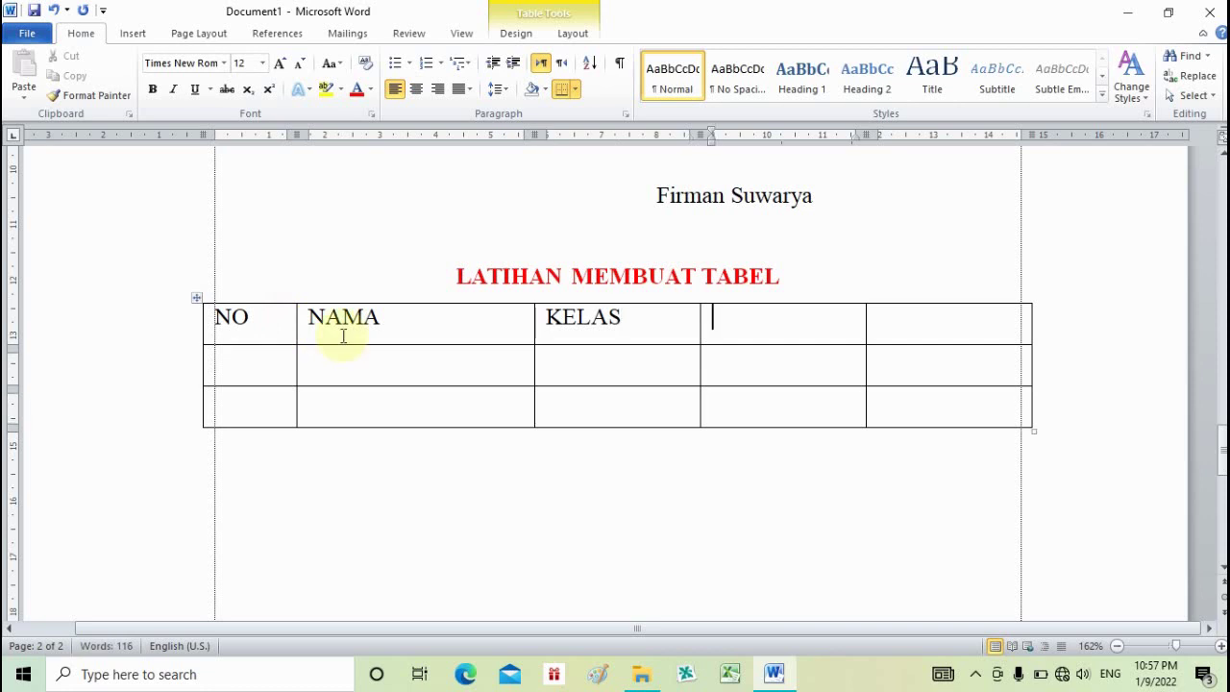
pyautogui.write('NILAI')
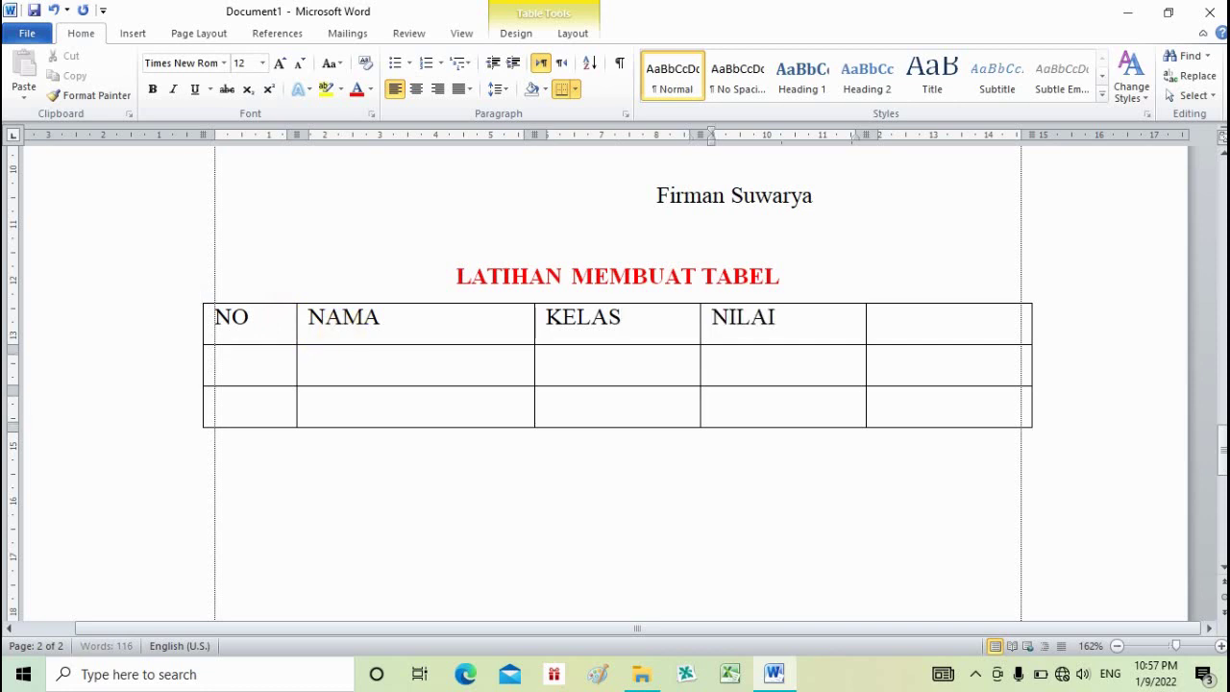
pyautogui.press('Tab')
pyautogui.write('KETE')
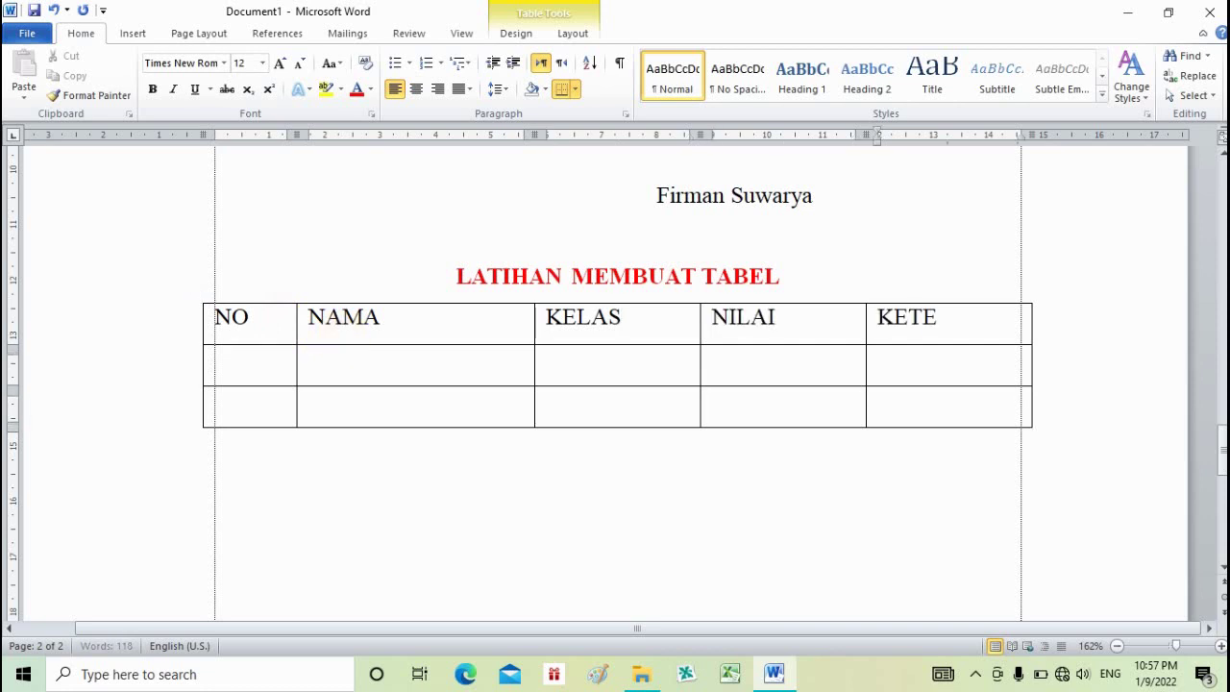
pyautogui.write('RANGAN')
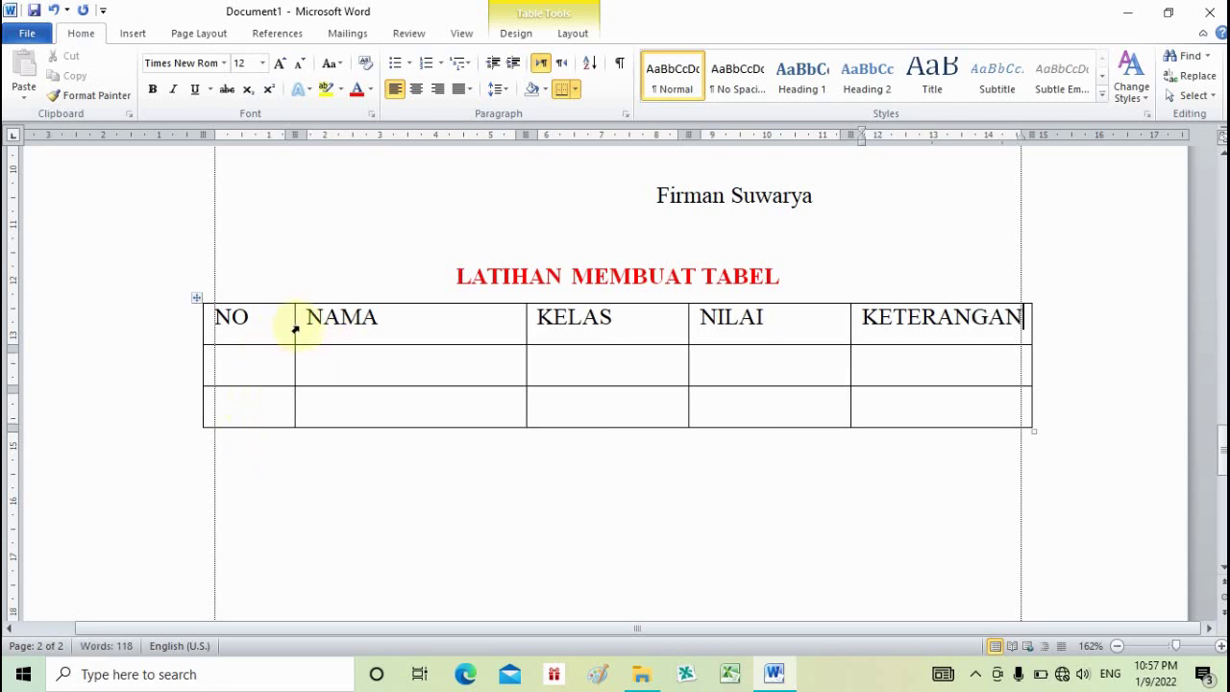
# Resize the columns so NO and NILAI are narrower and NAMA and KETERANGAN wider
pyautogui.moveTo(295, 324); pyautogui.dragTo(269, 330)
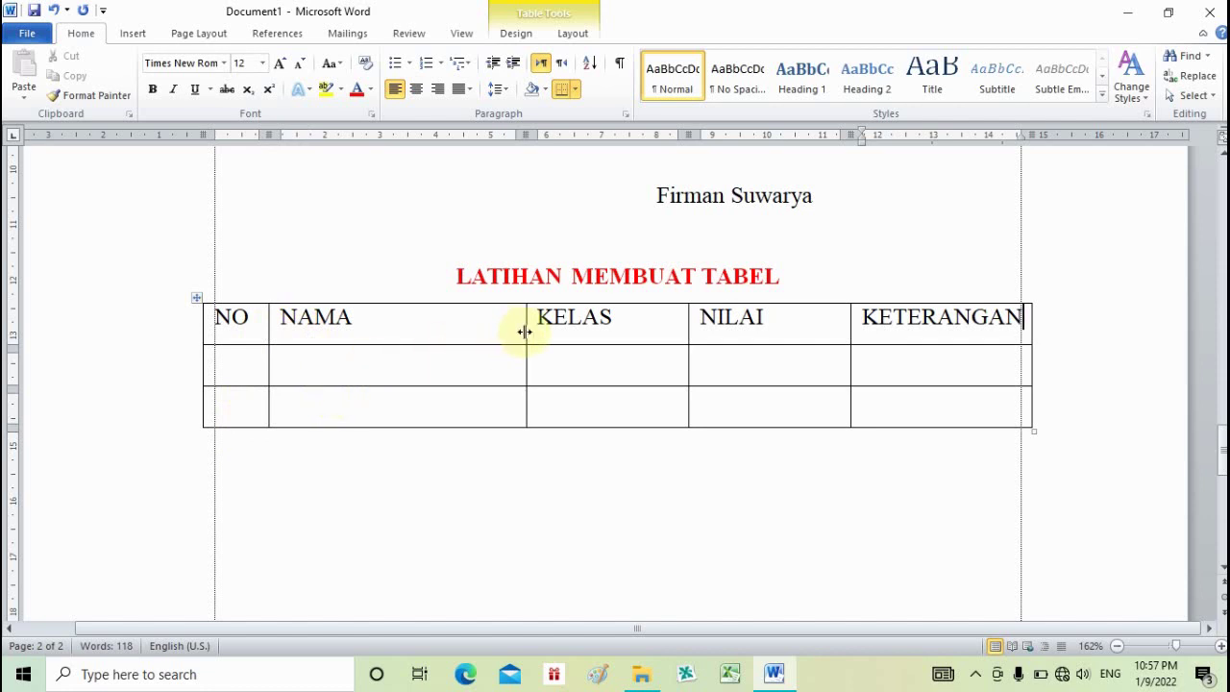
pyautogui.moveTo(524, 331); pyautogui.dragTo(559, 330)
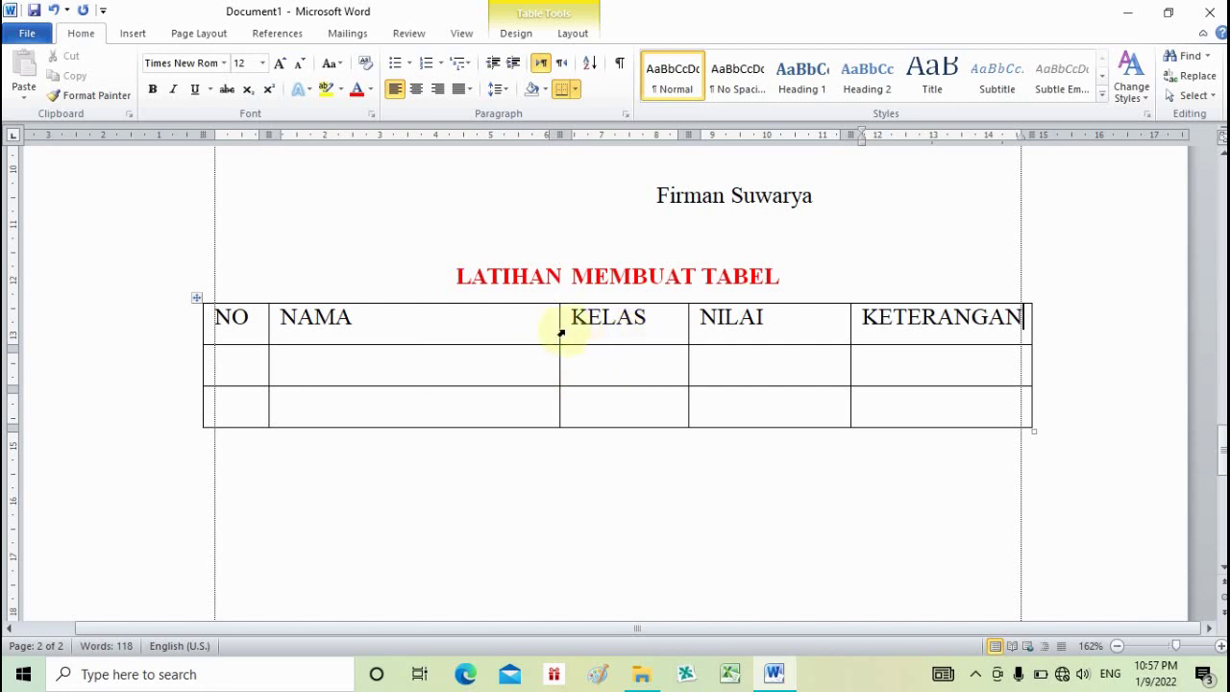
pyautogui.click(559, 331)
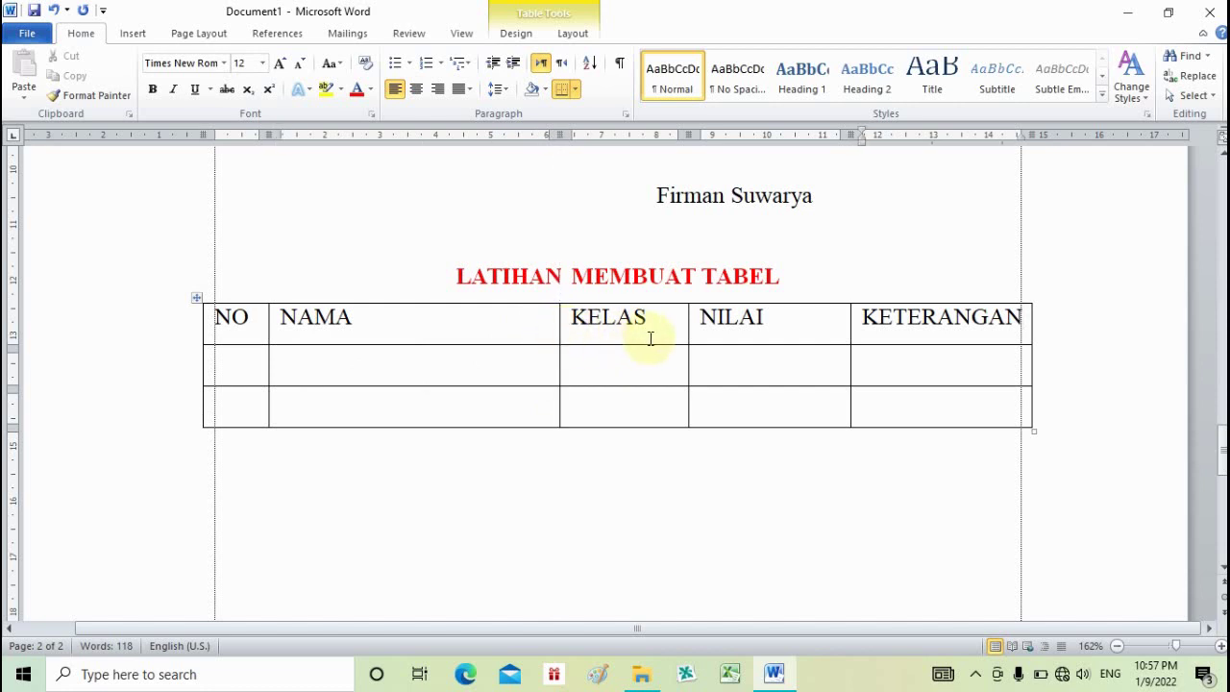
pyautogui.moveTo(557, 332); pyautogui.dragTo(573, 330)
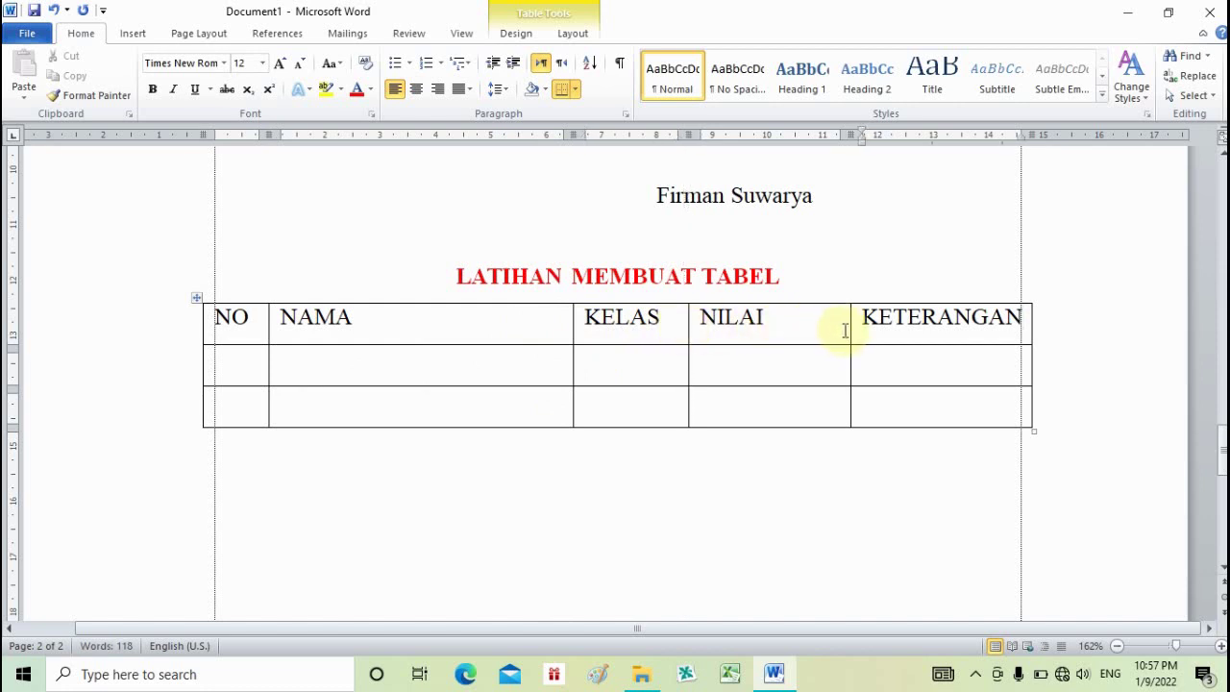
pyautogui.moveTo(847, 326); pyautogui.dragTo(822, 333)
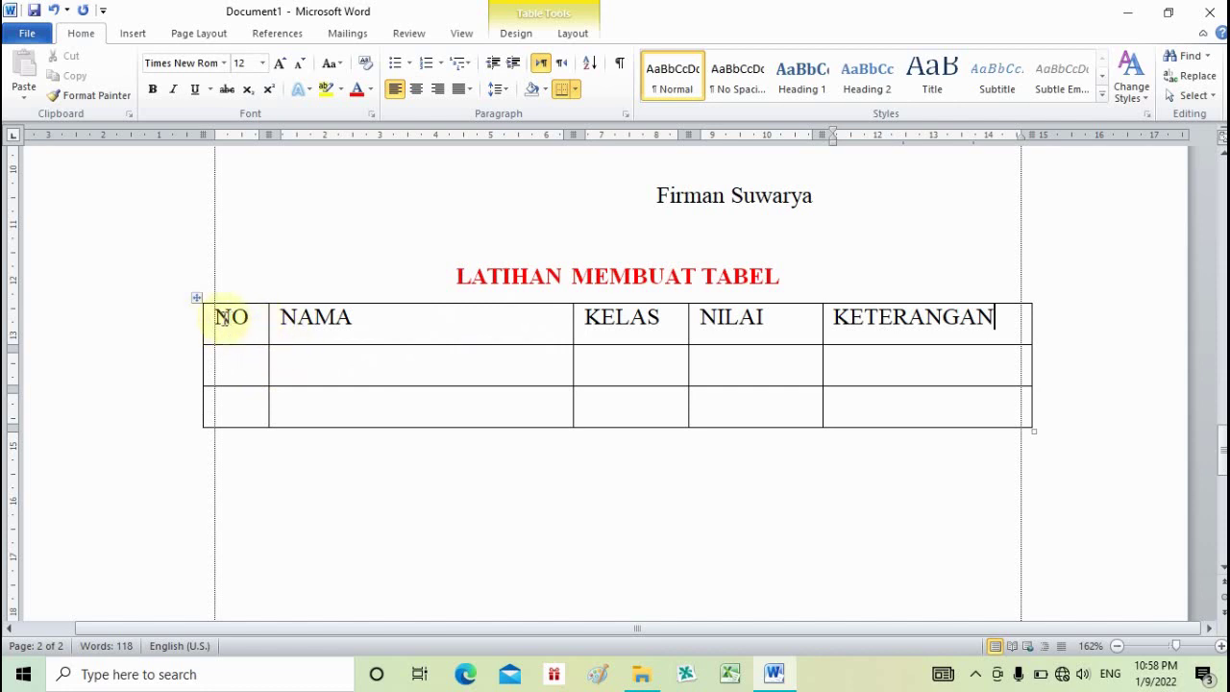
# Make the header row labels bold, 14 pt and horizontally centred
pyautogui.click(132, 330)
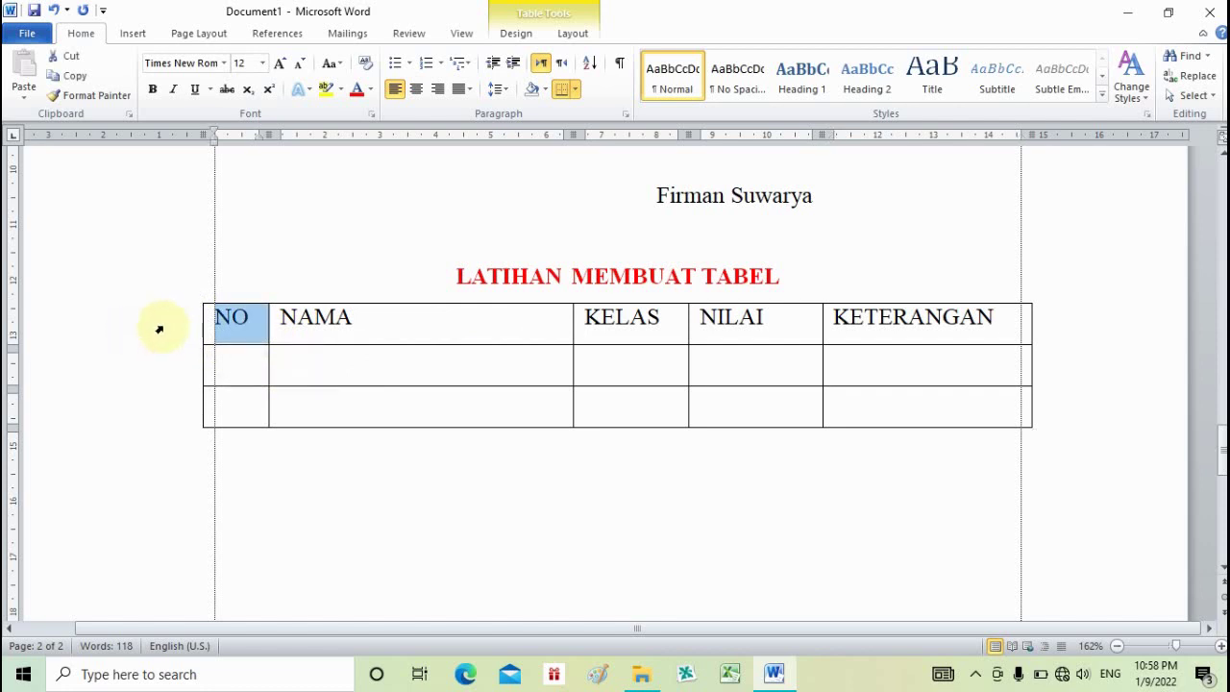
pyautogui.click(230, 322)
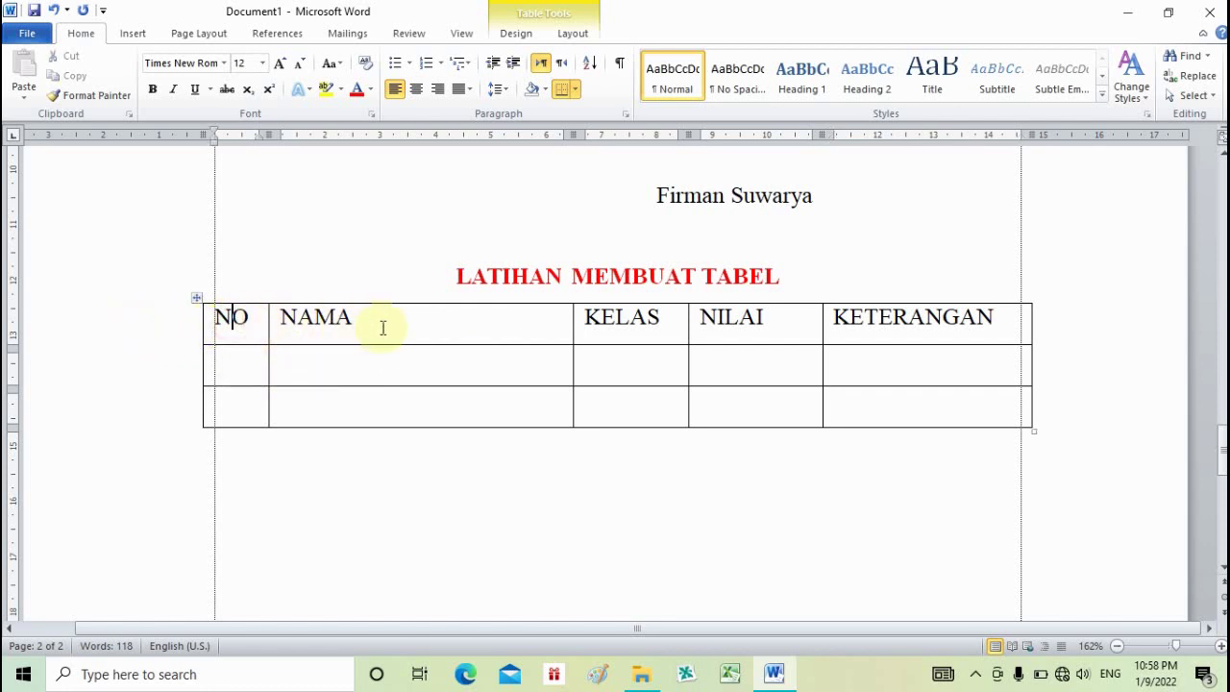
pyautogui.moveTo(382, 327); pyautogui.dragTo(941, 319)
pyautogui.click(152, 90)
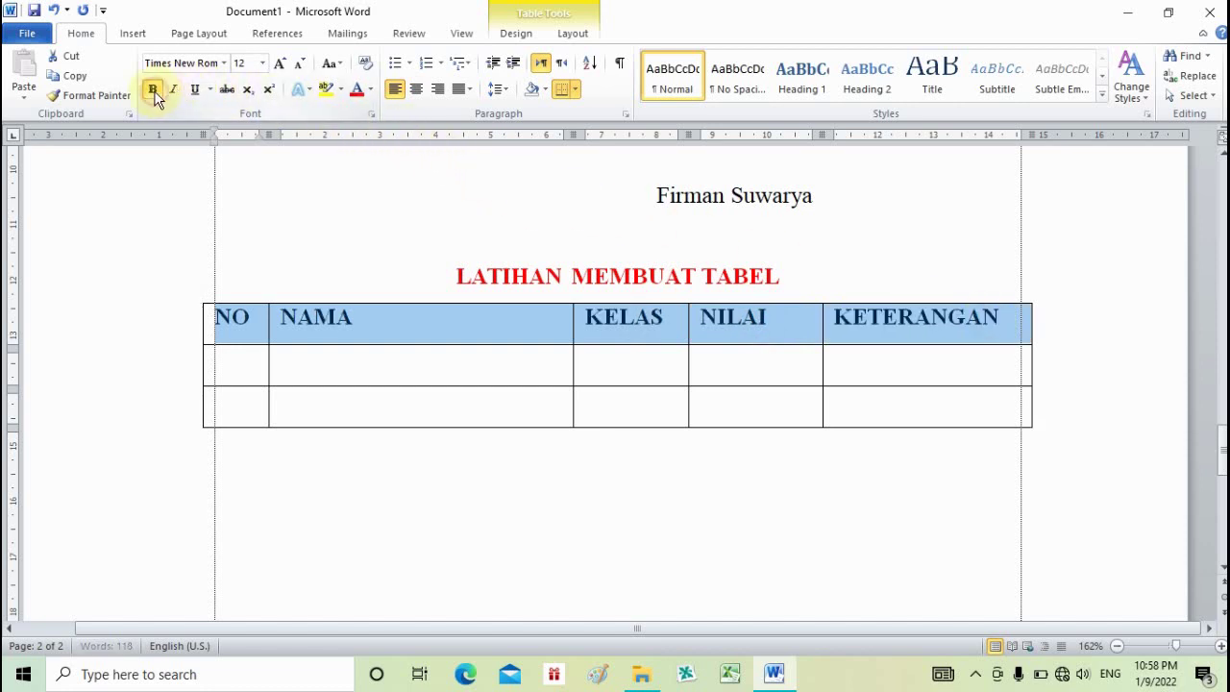
pyautogui.click(262, 63)
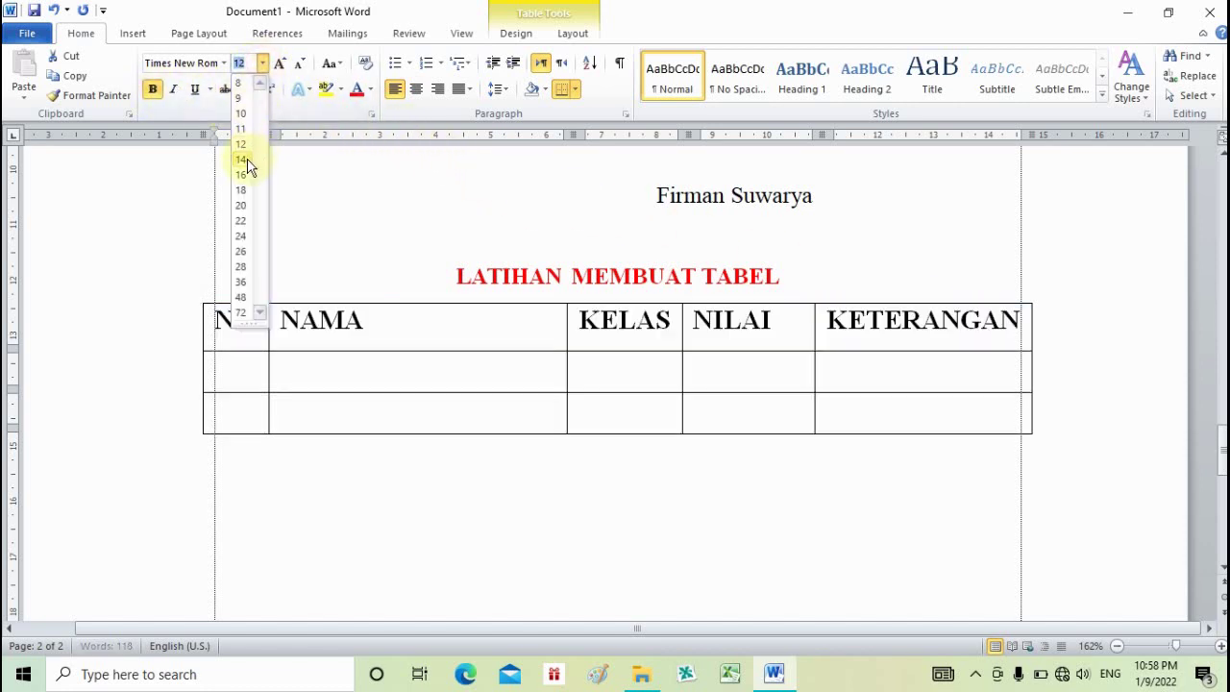
pyautogui.click(244, 160)
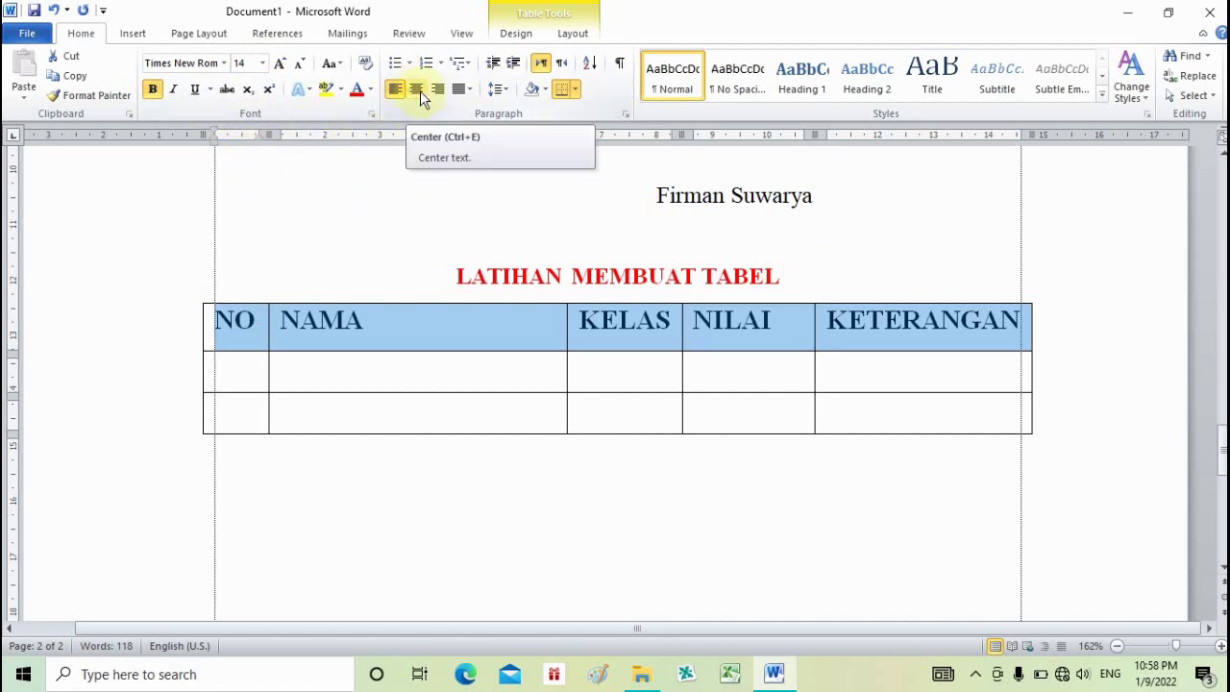
pyautogui.click(420, 91)
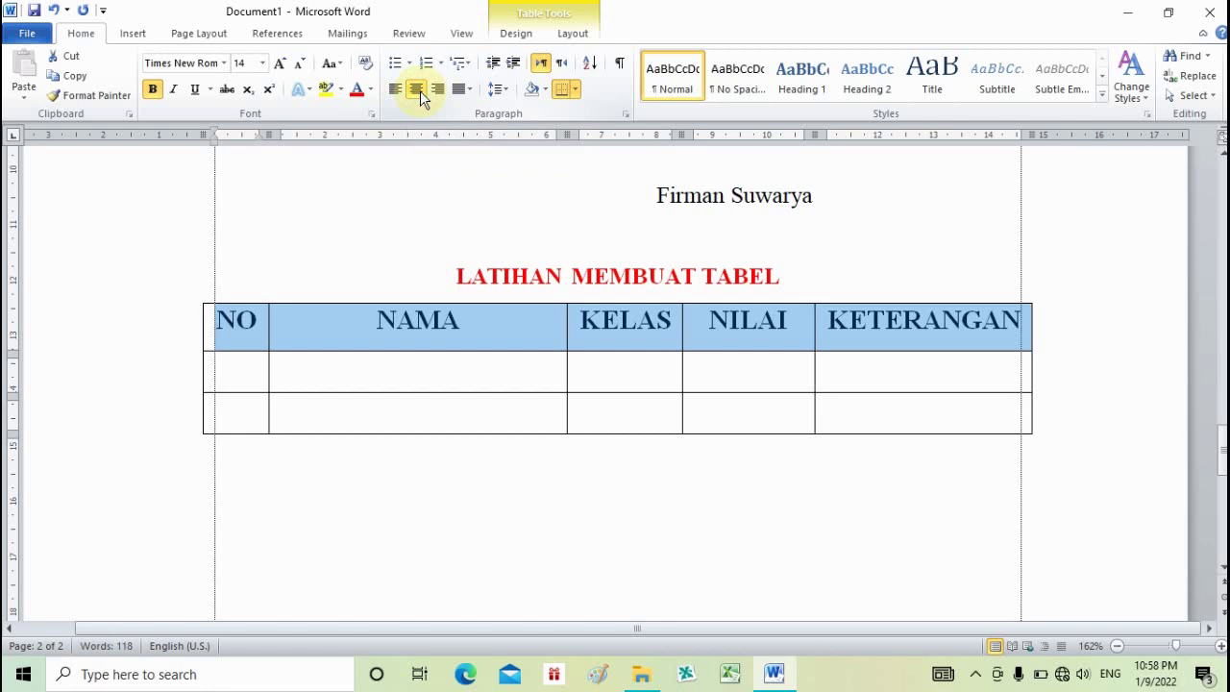
# Drag the header row's bottom border down to make it taller, then reselect the row
pyautogui.click(486, 335)
pyautogui.click(406, 266)
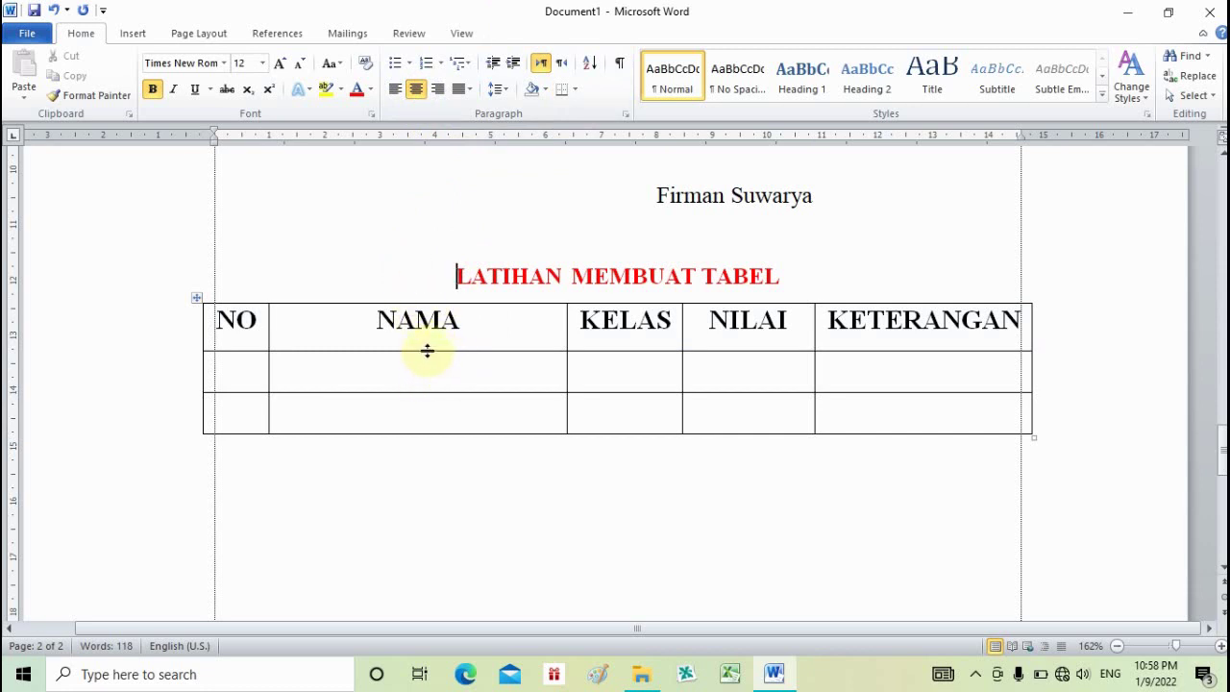
pyautogui.moveTo(419, 351); pyautogui.dragTo(421, 375)
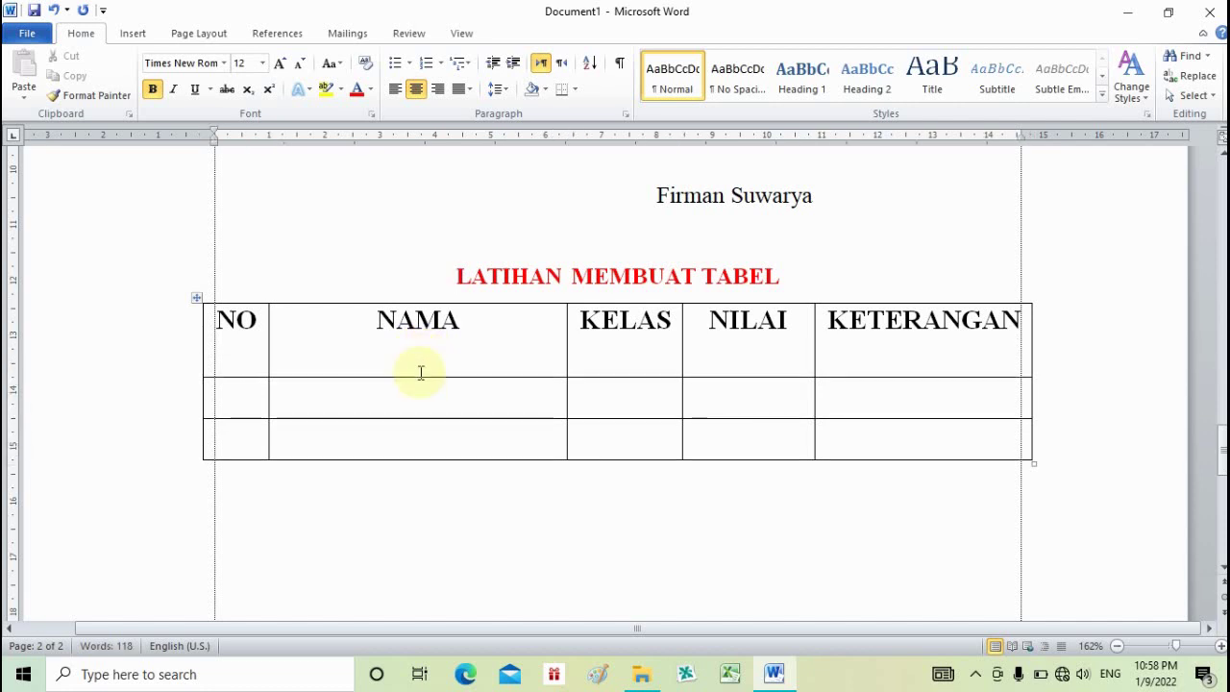
pyautogui.click(419, 353)
pyautogui.moveTo(227, 356); pyautogui.dragTo(151, 344)
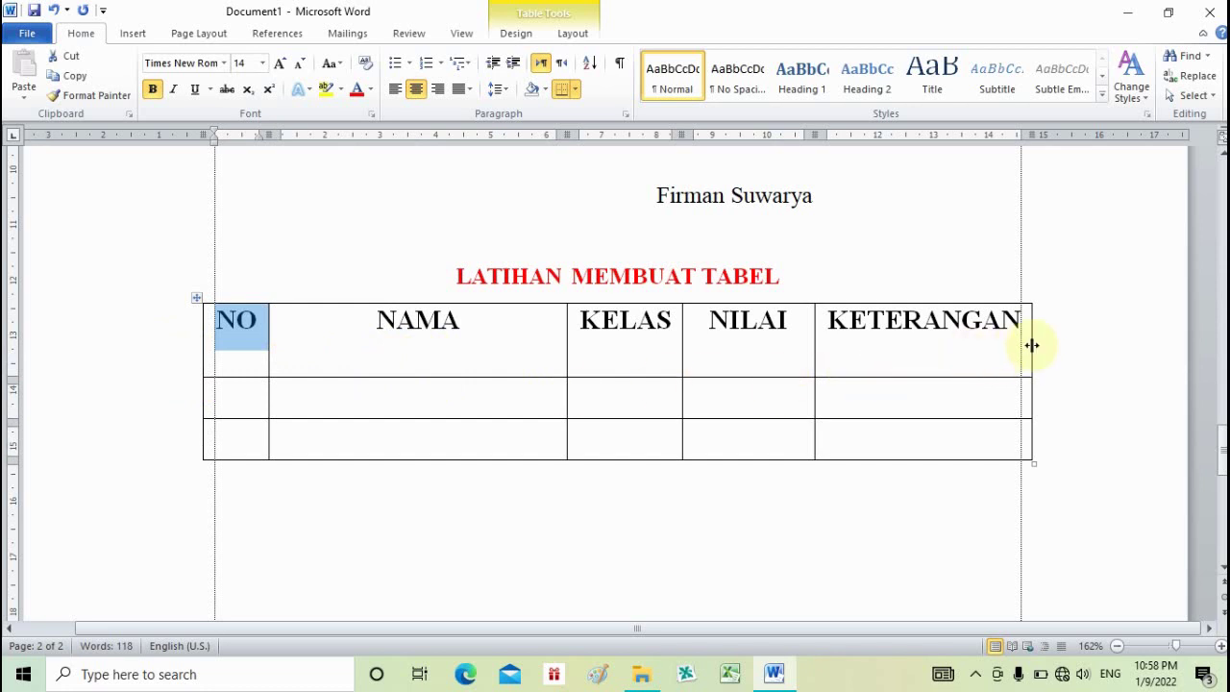
pyautogui.moveTo(1044, 345); pyautogui.dragTo(1020, 348)
pyautogui.click(844, 356)
pyautogui.moveTo(236, 358); pyautogui.dragTo(961, 335)
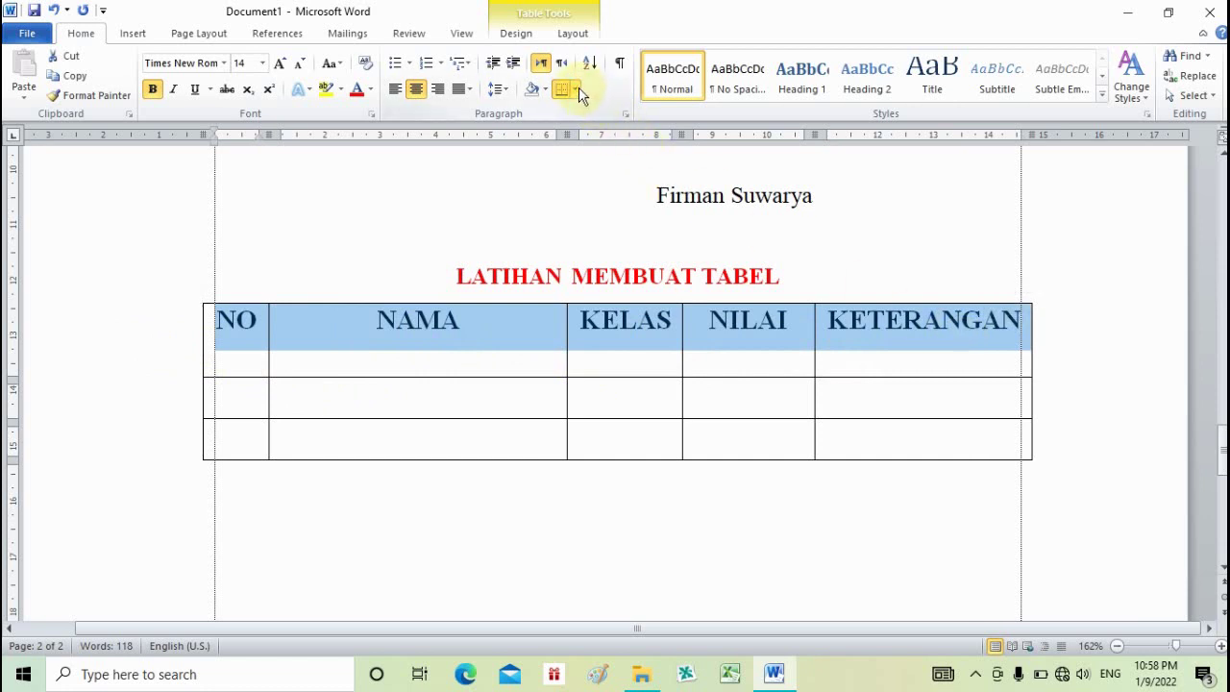
# Apply Align Center cell alignment to the whole header row
pyautogui.rightClick(492, 341)
pyautogui.click(497, 342)
pyautogui.click(808, 348)
pyautogui.click(848, 341)
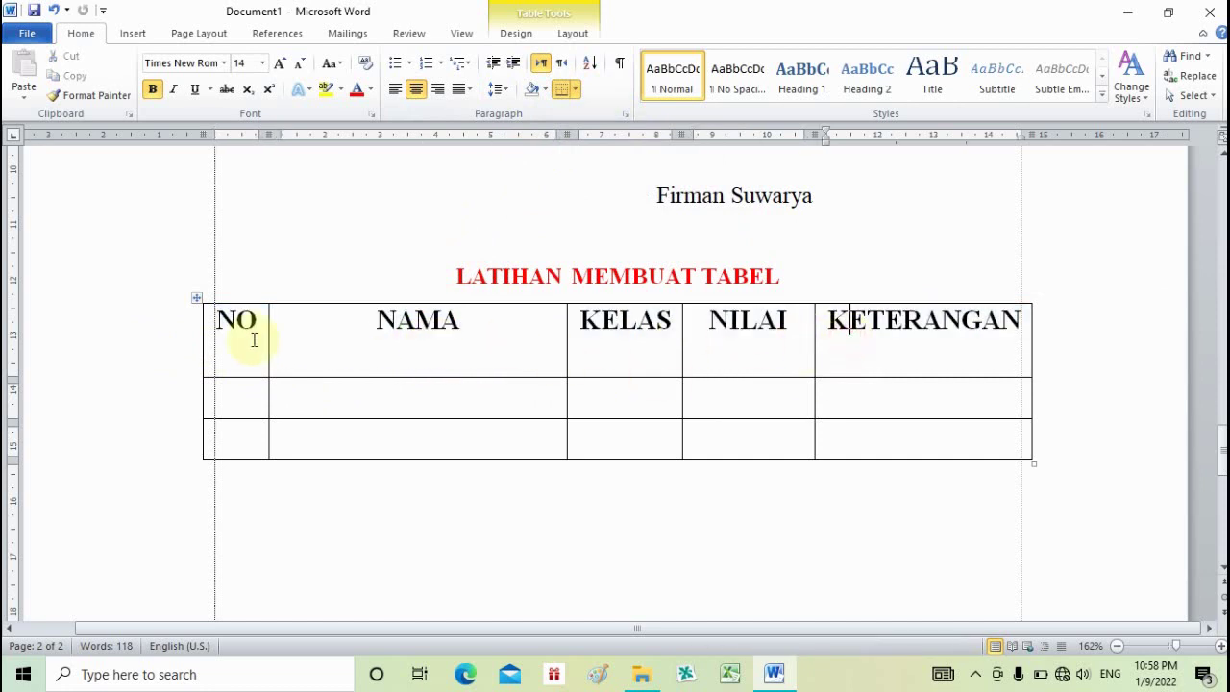
pyautogui.click(136, 328)
pyautogui.keyDown('shift'); pyautogui.click(1065, 323); pyautogui.keyUp('shift')
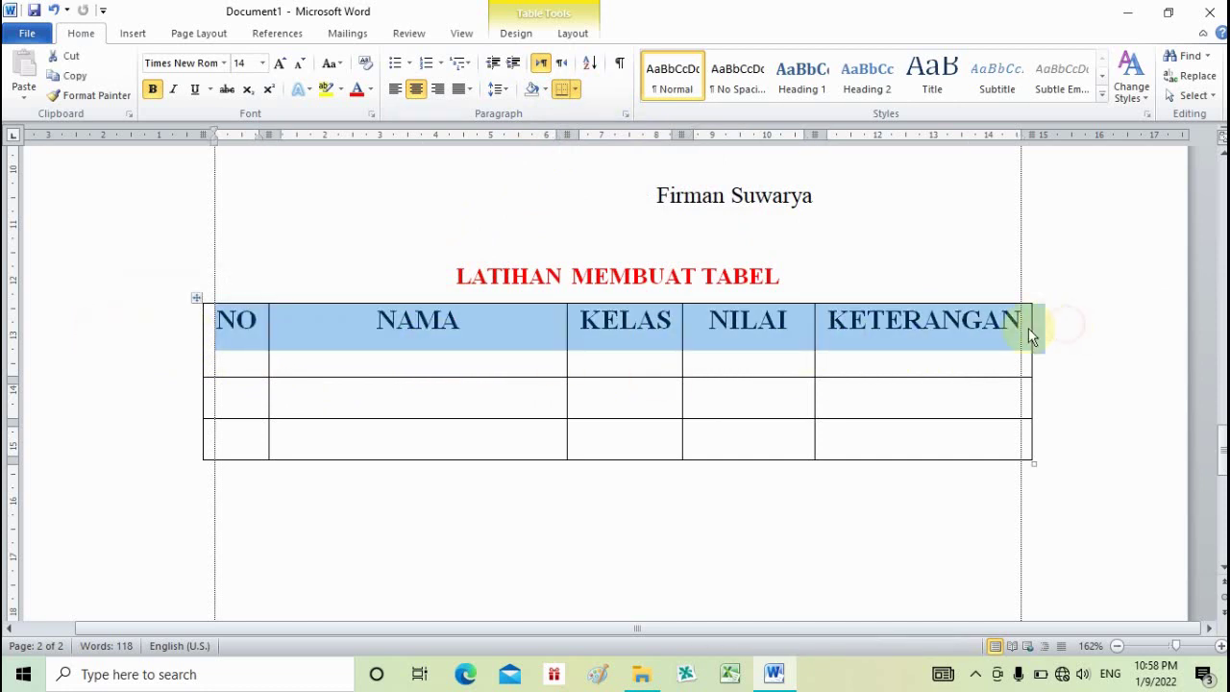
pyautogui.rightClick(354, 332)
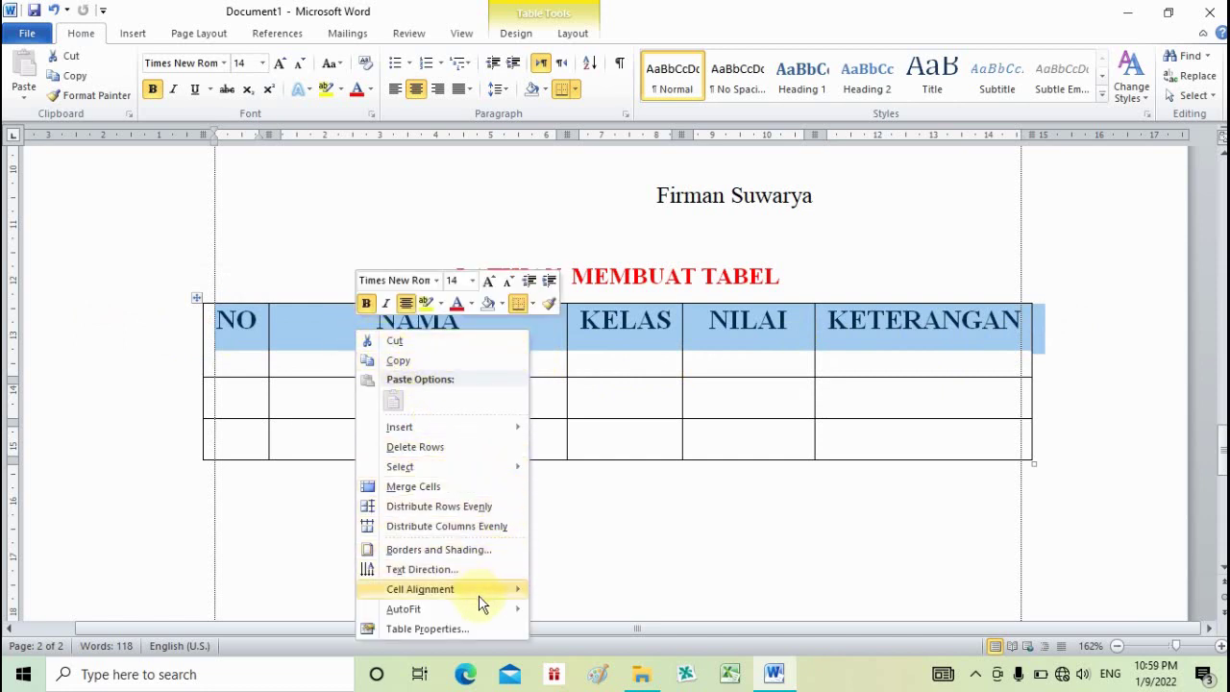
pyautogui.moveTo(496, 596)
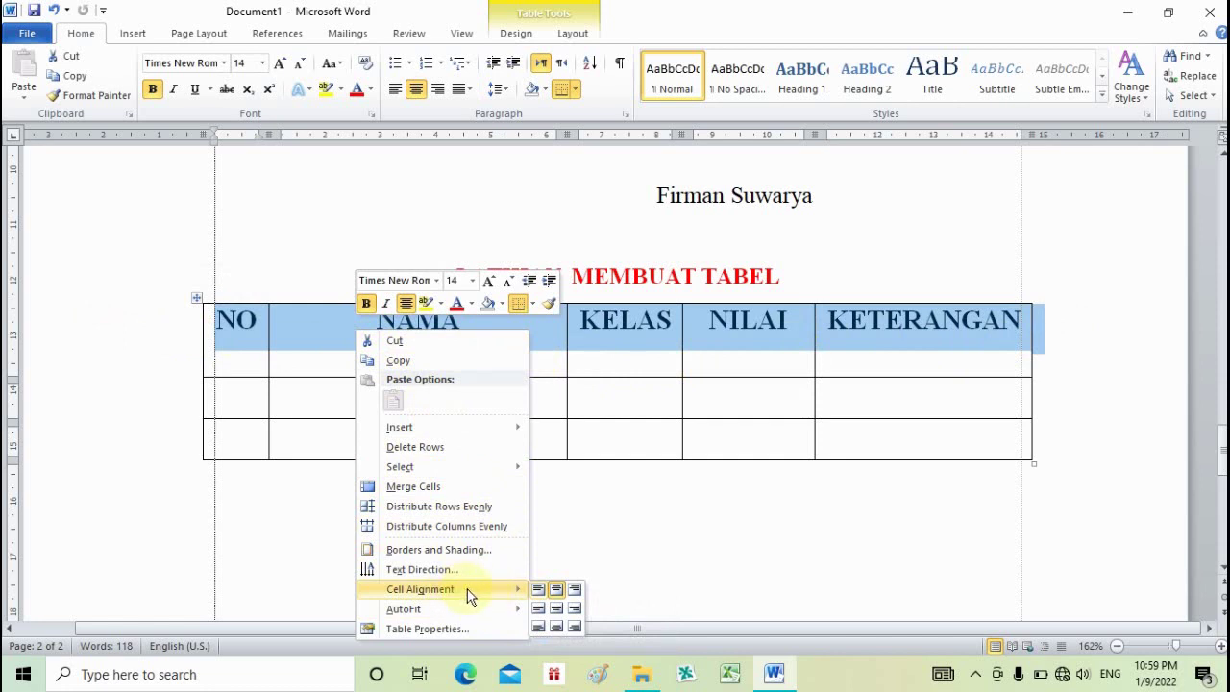
pyautogui.click(555, 590)
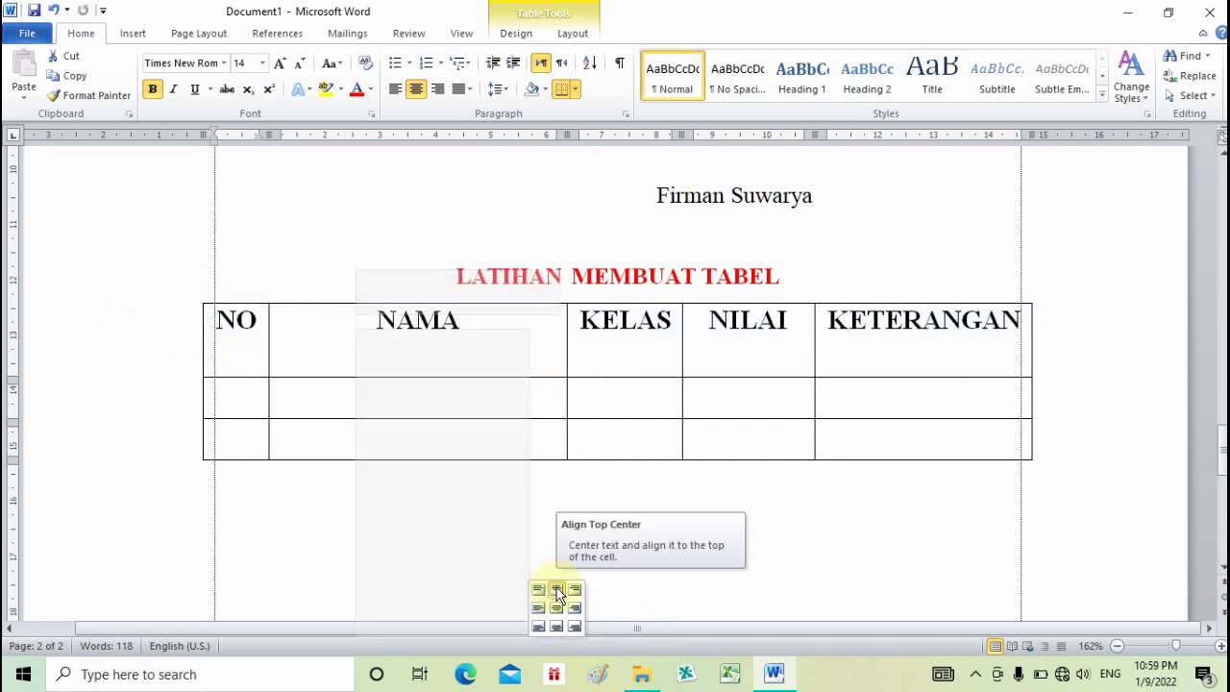
pyautogui.click(558, 608)
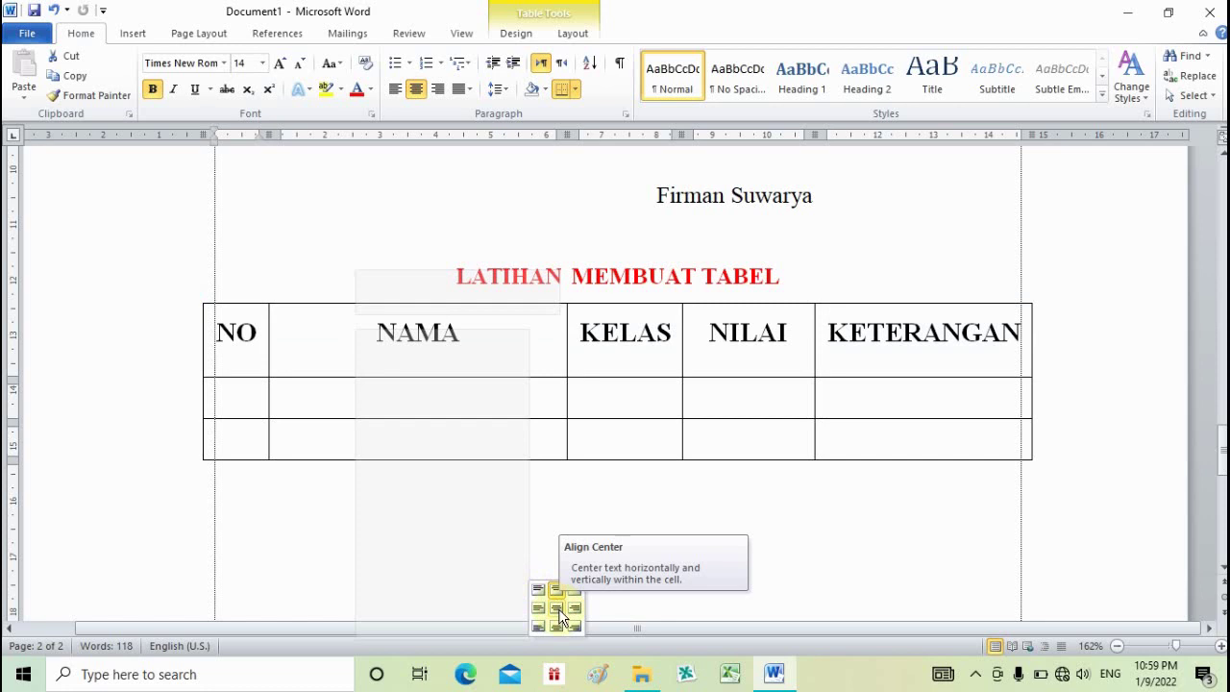
pyautogui.click(558, 591)
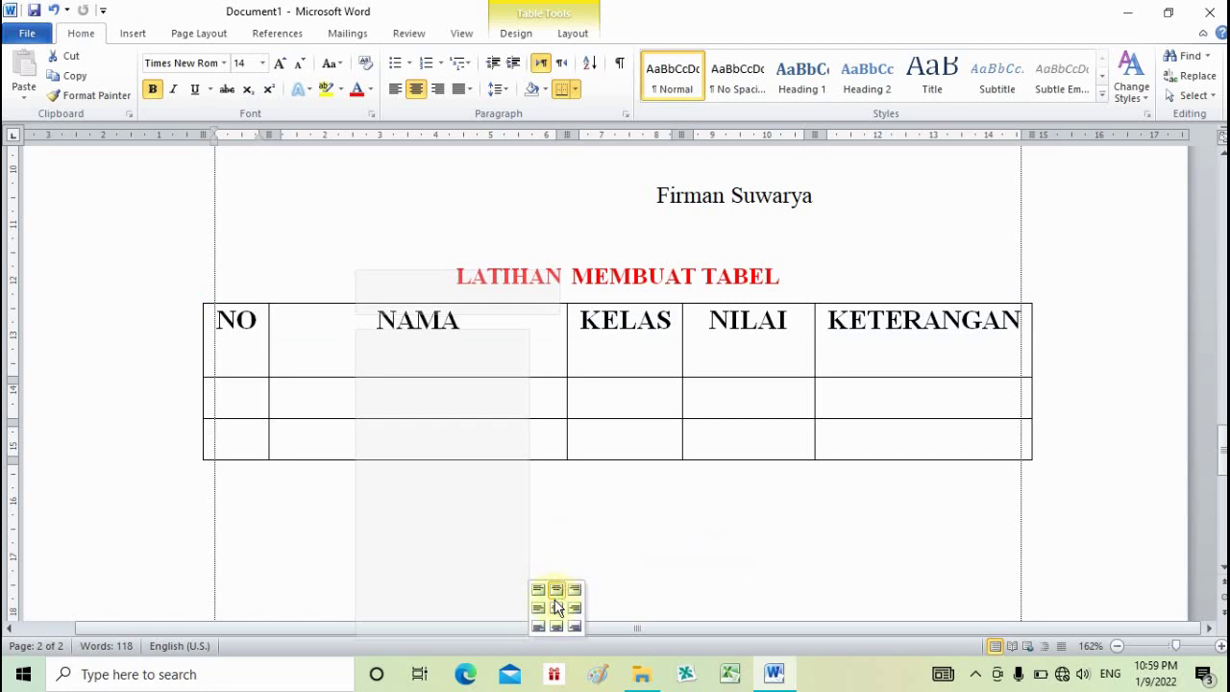
pyautogui.click(556, 609)
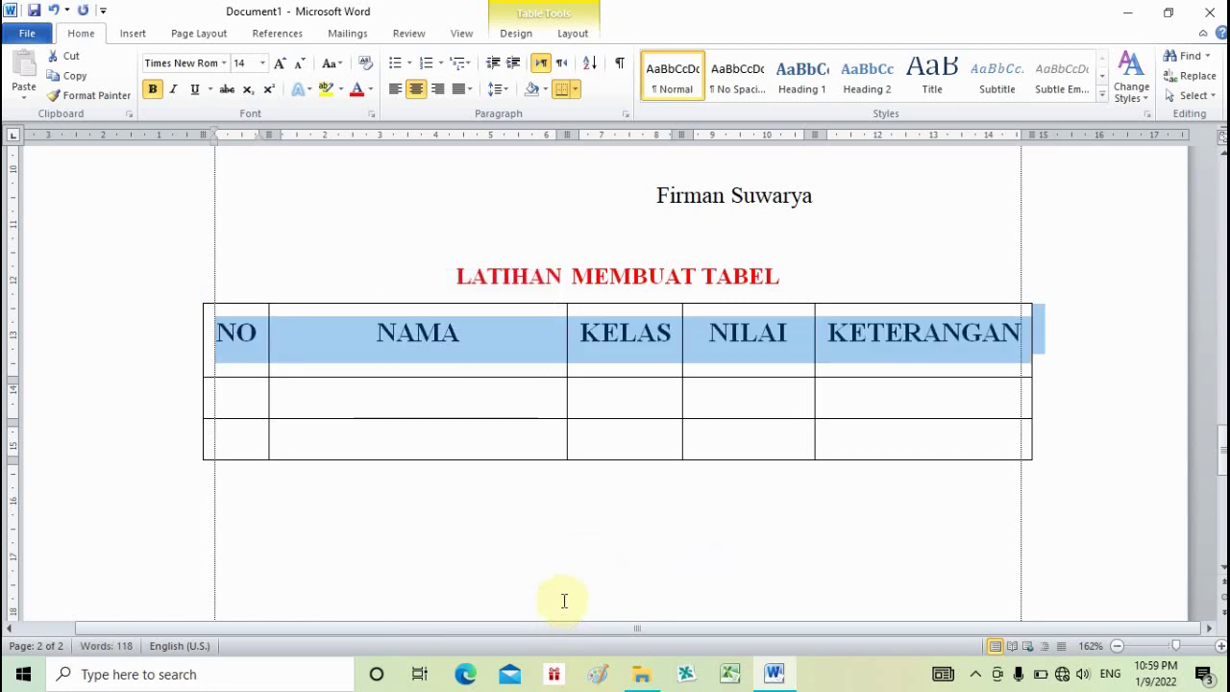
# Select the header row, trying and then undoing a yellow text highlight
pyautogui.click(623, 390)
pyautogui.click(431, 346)
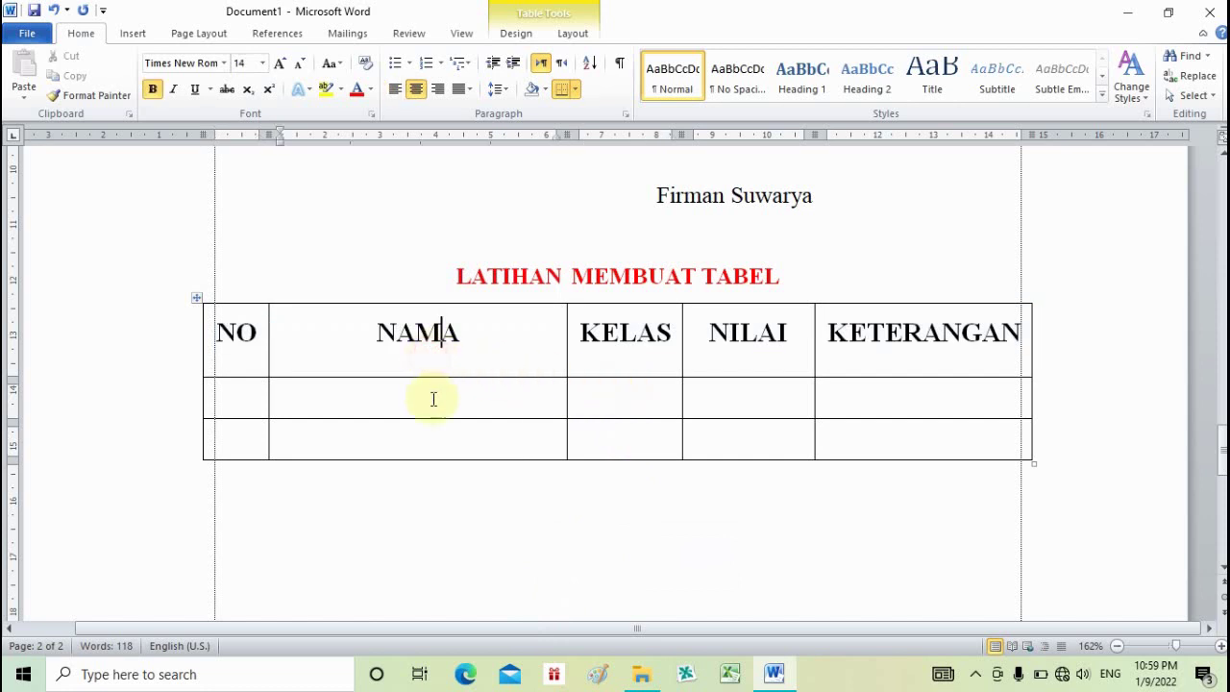
pyautogui.moveTo(209, 334); pyautogui.dragTo(881, 331)
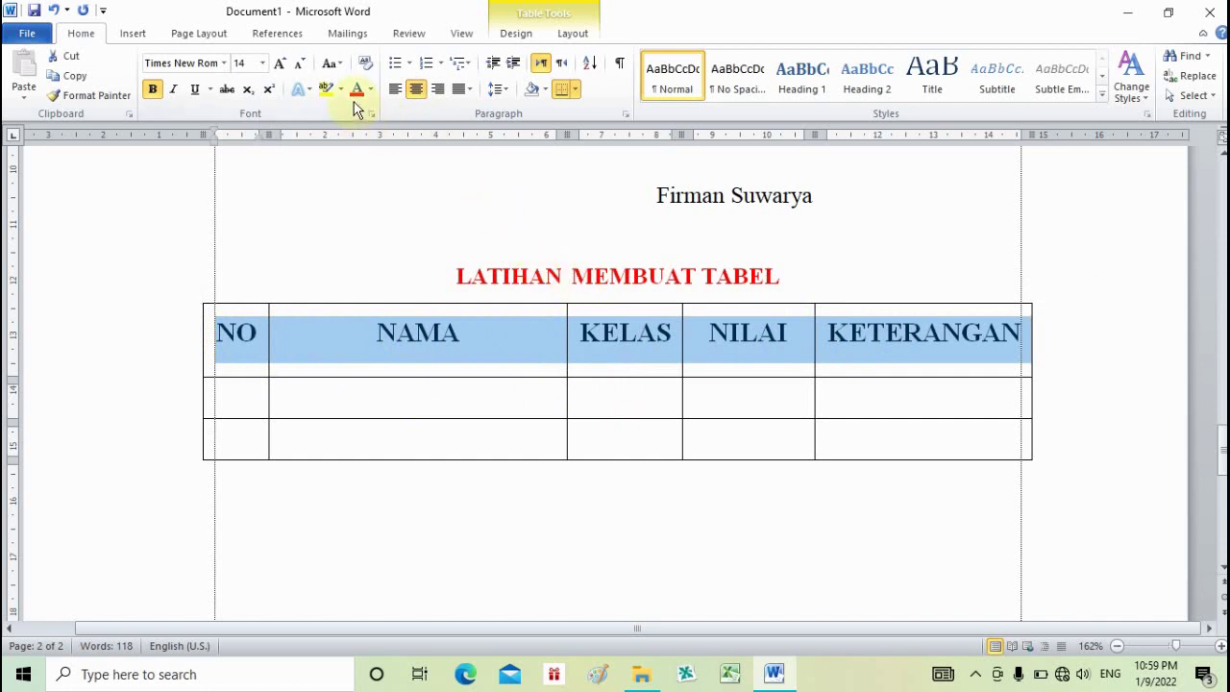
pyautogui.click(327, 91)
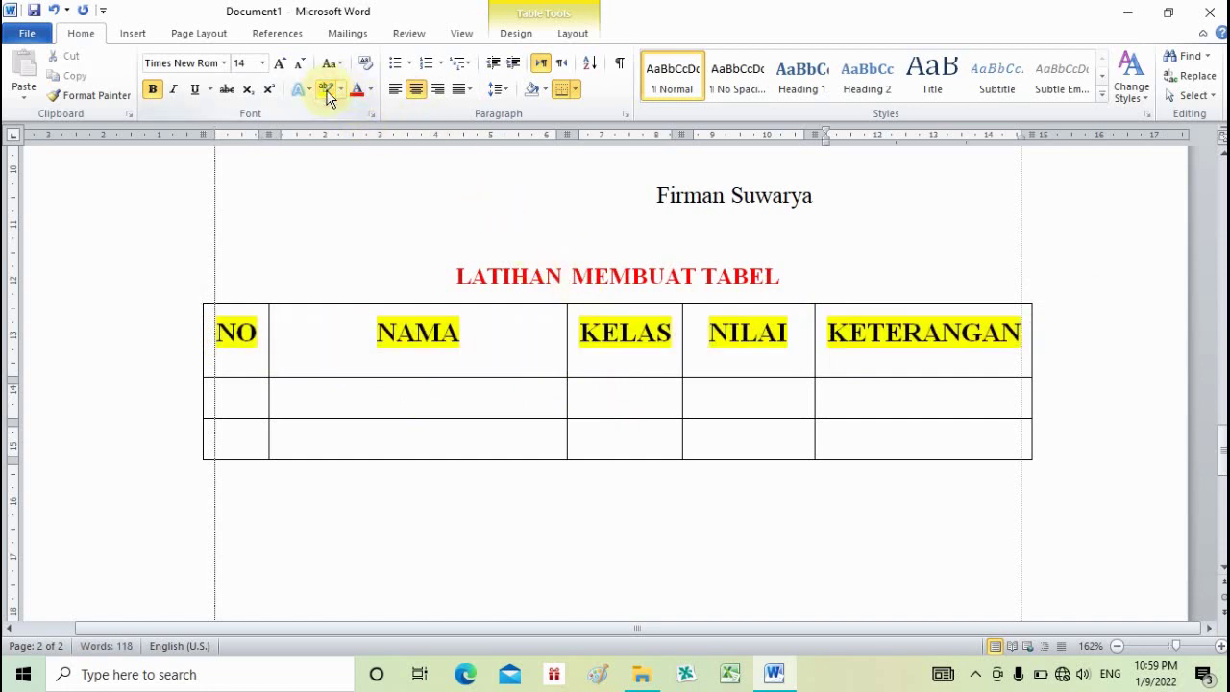
pyautogui.hotkey('ctrl', 'z')
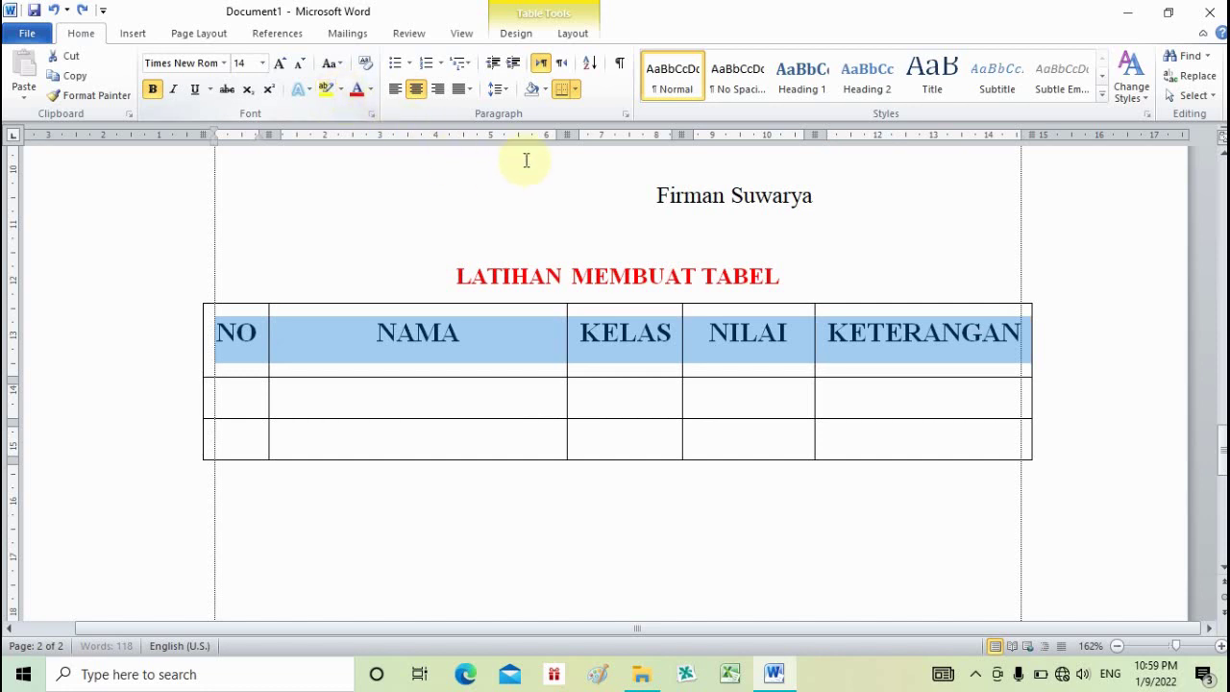
# Apply a light aqua Fill from the Shading tab of Borders and Shading
pyautogui.click(575, 91)
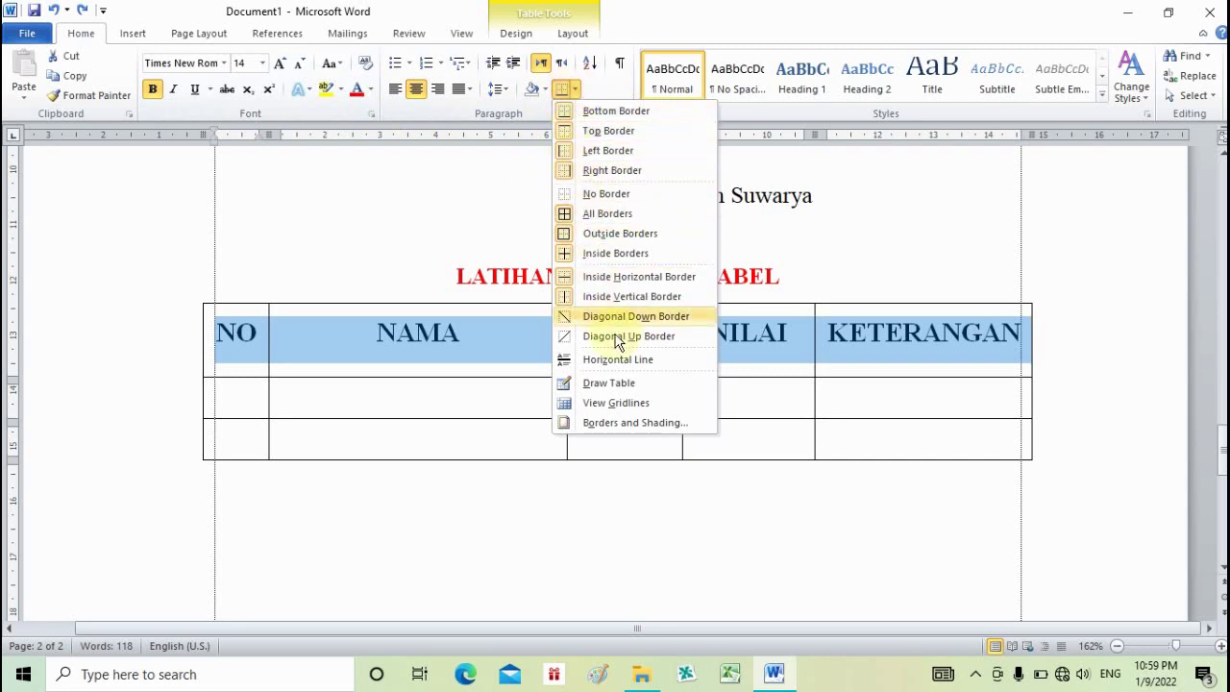
pyautogui.click(646, 422)
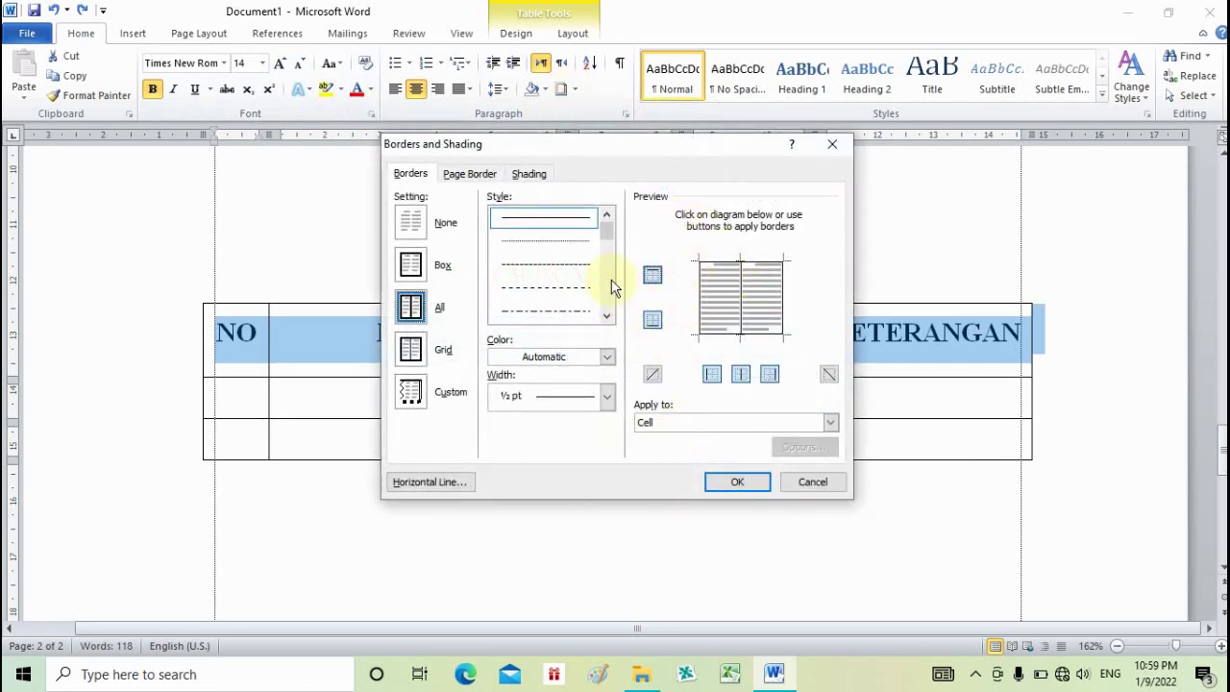
pyautogui.moveTo(640, 157); pyautogui.dragTo(780, 150)
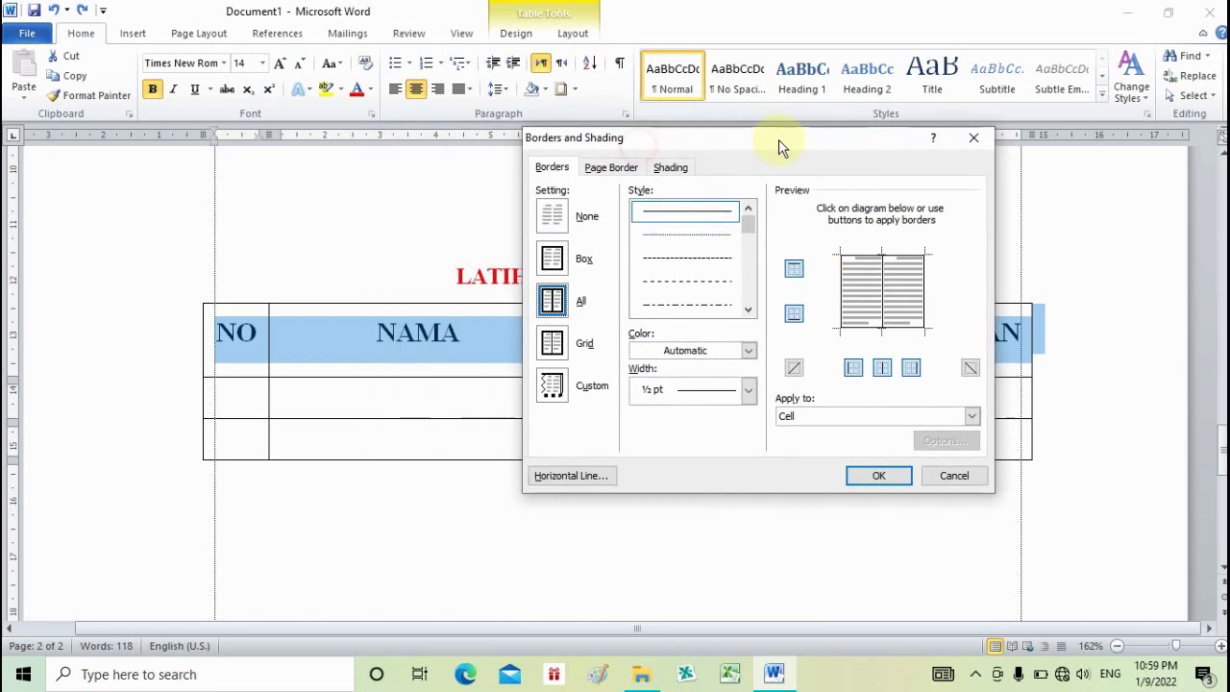
pyautogui.click(558, 169)
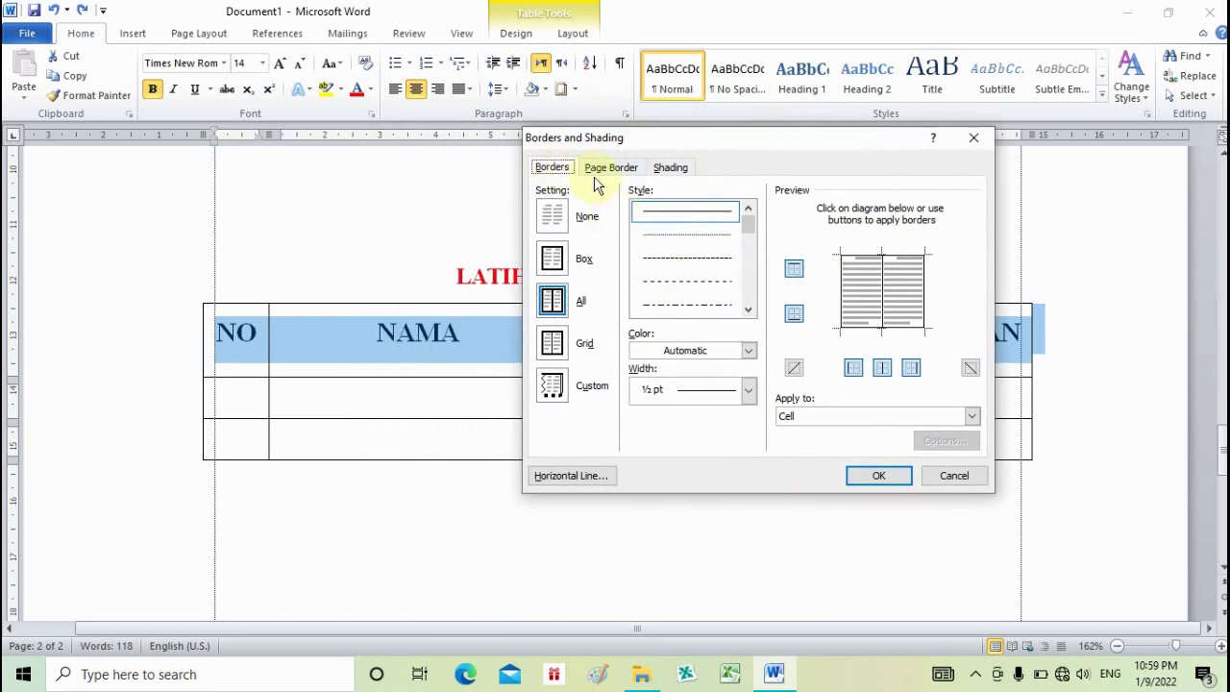
pyautogui.click(619, 171)
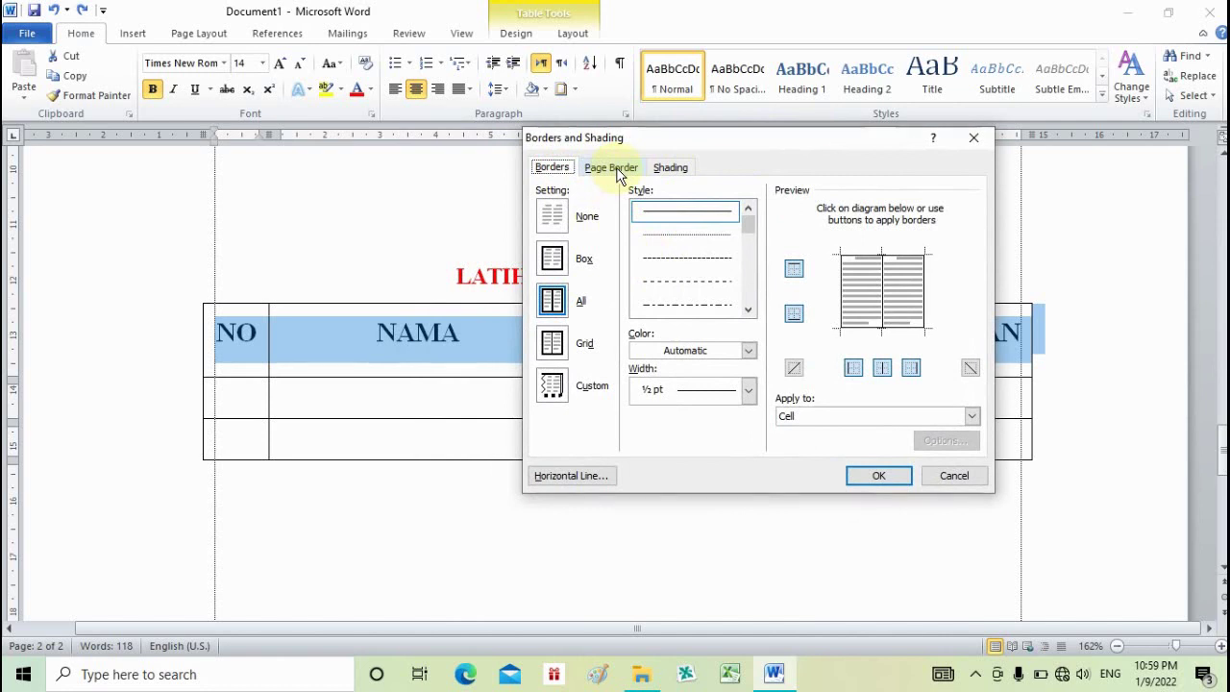
pyautogui.click(615, 169)
pyautogui.click(670, 169)
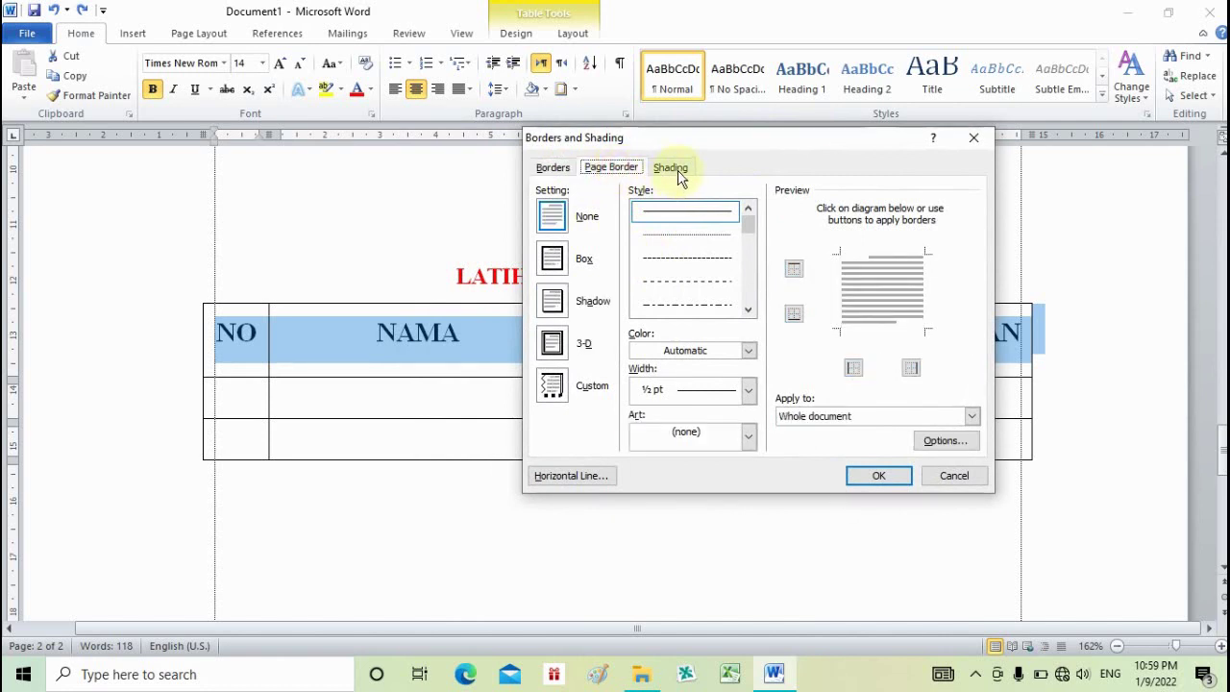
pyautogui.click(682, 253)
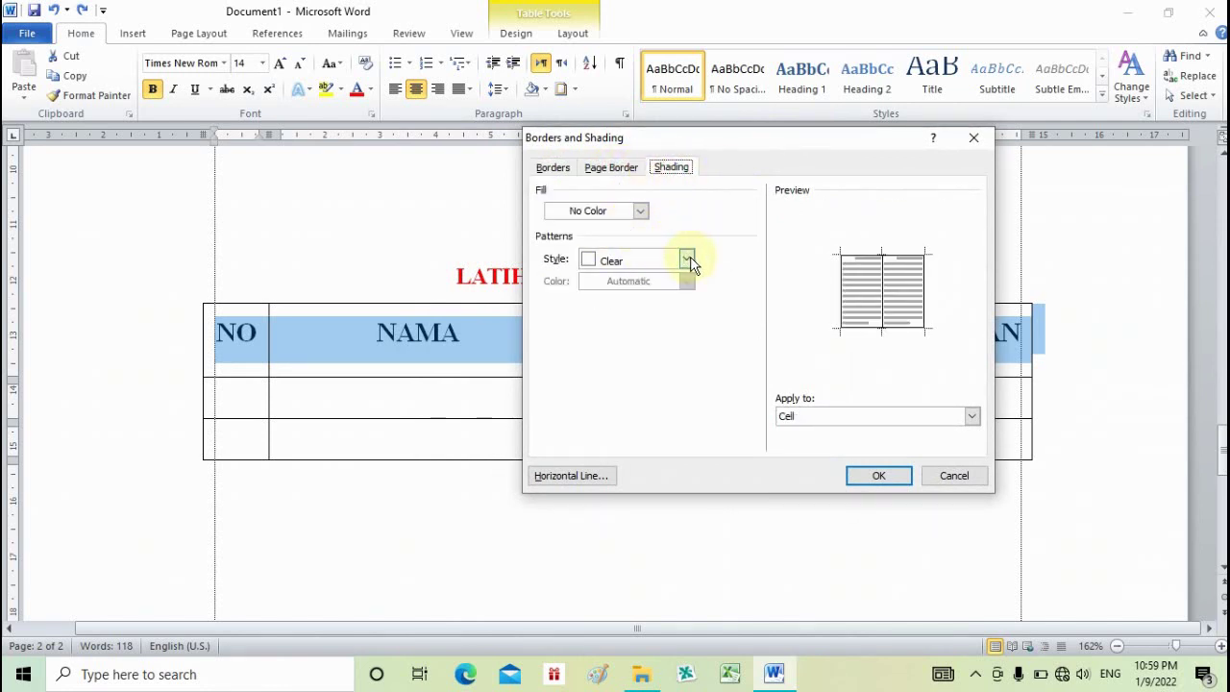
pyautogui.click(641, 211)
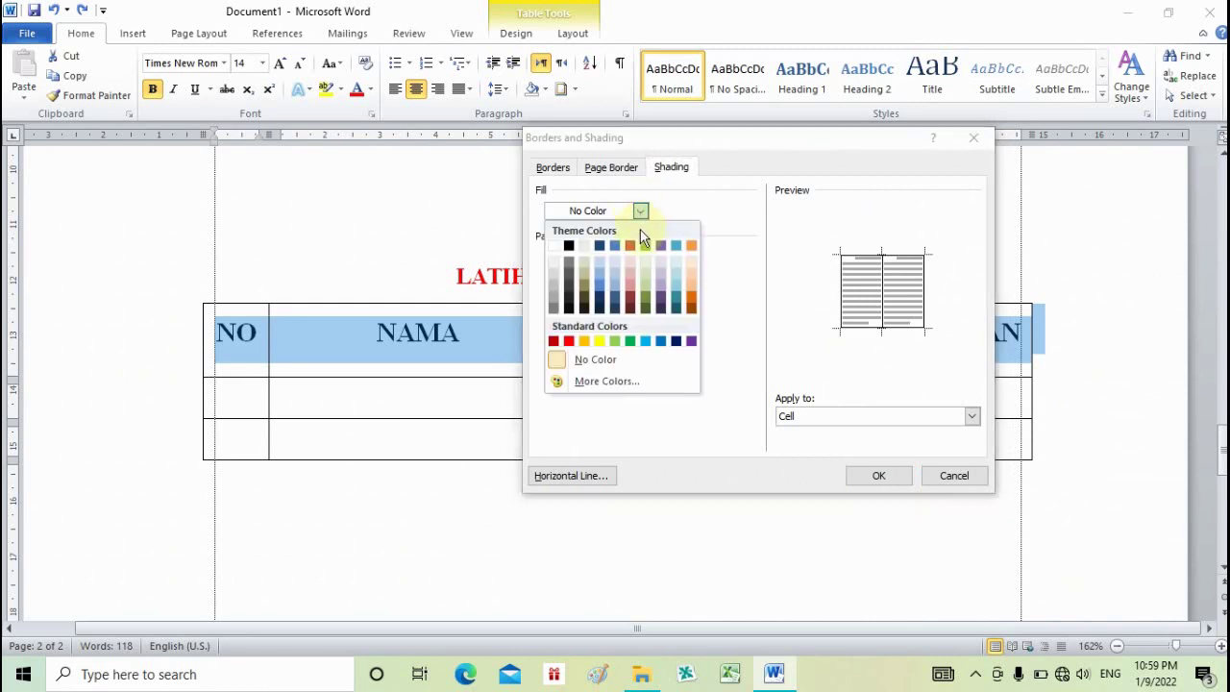
pyautogui.click(675, 290)
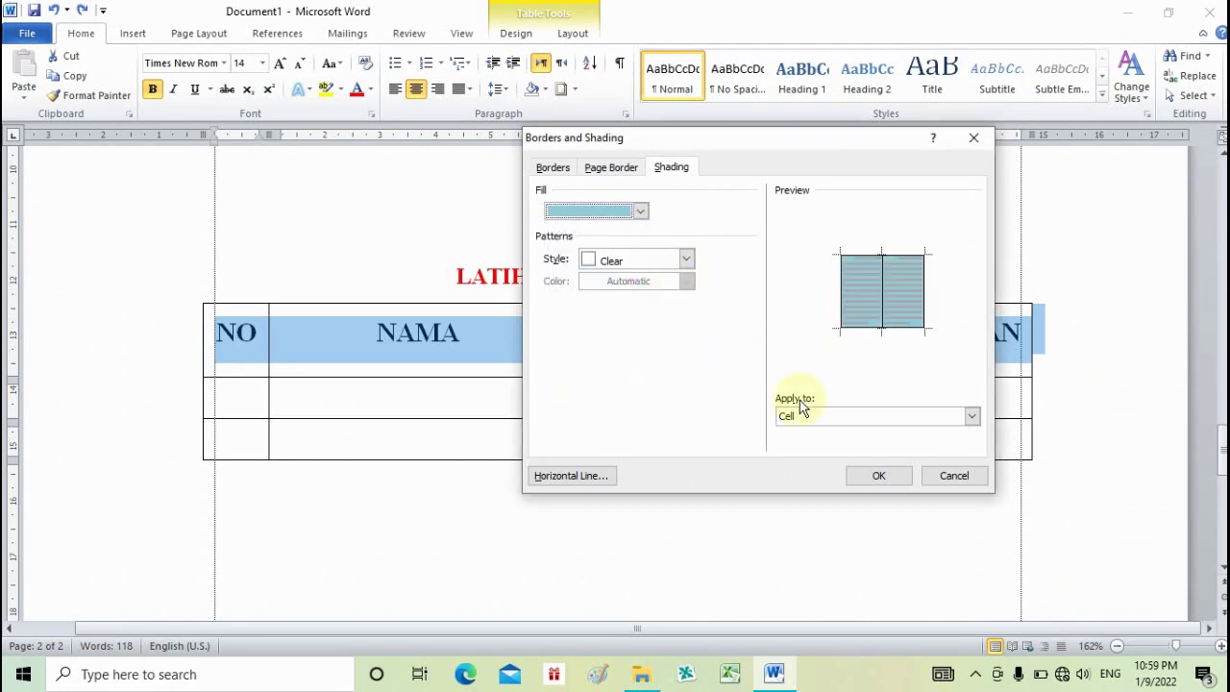
pyautogui.click(874, 475)
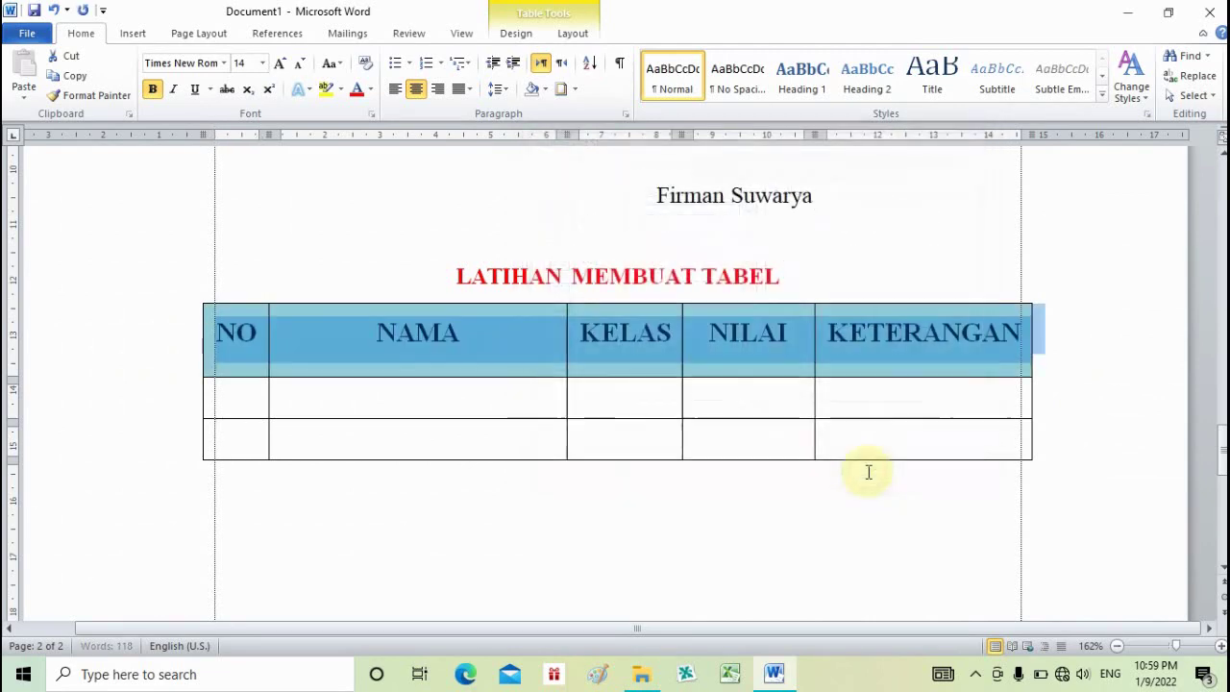
# Select the NO–KETERANGAN header row and browse the shading and border options without changing anything
pyautogui.click(779, 403)
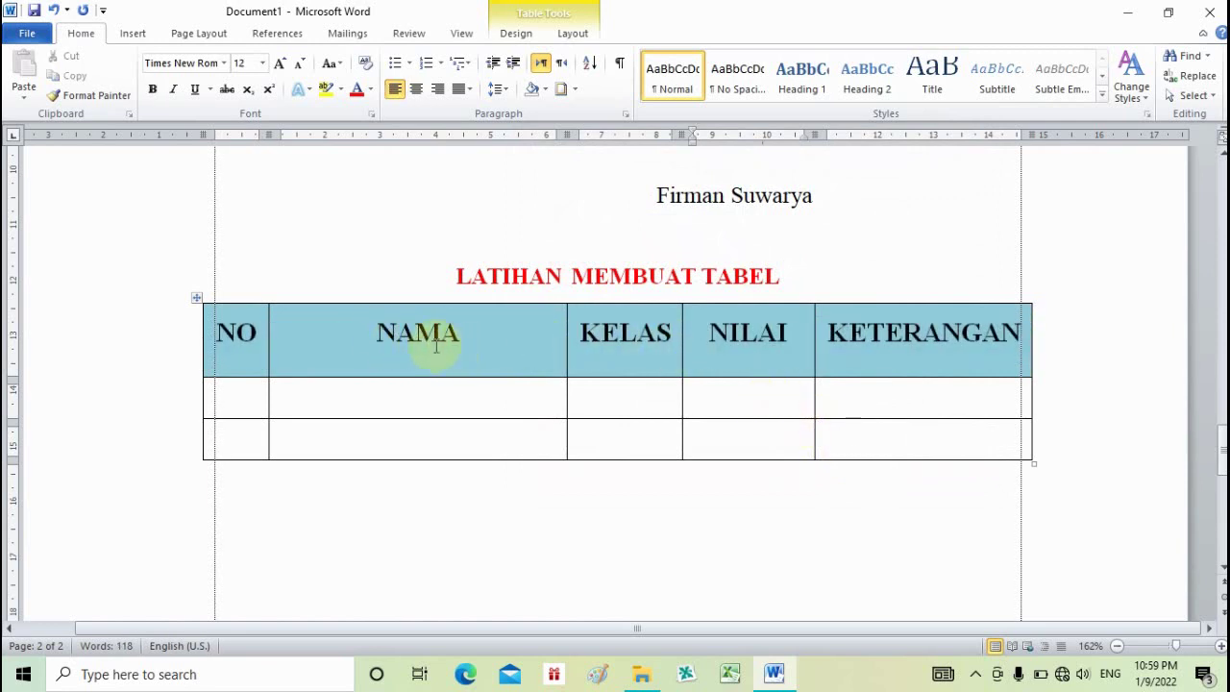
pyautogui.click(403, 334)
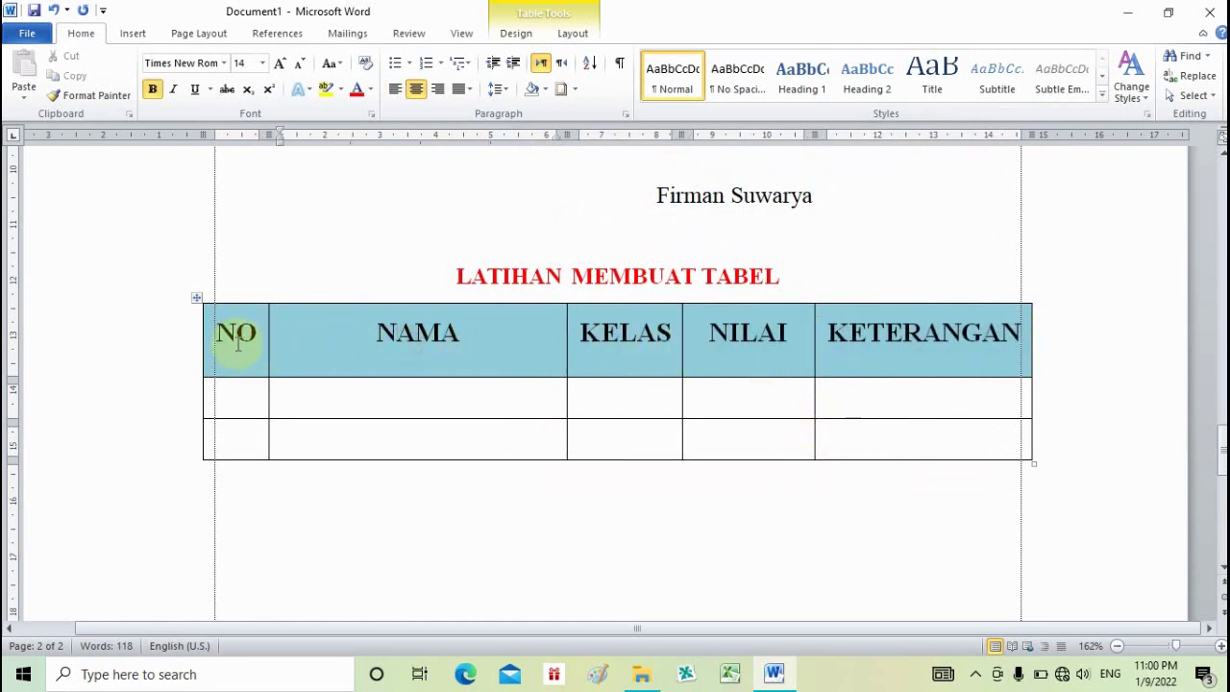
pyautogui.moveTo(203, 343); pyautogui.dragTo(883, 335)
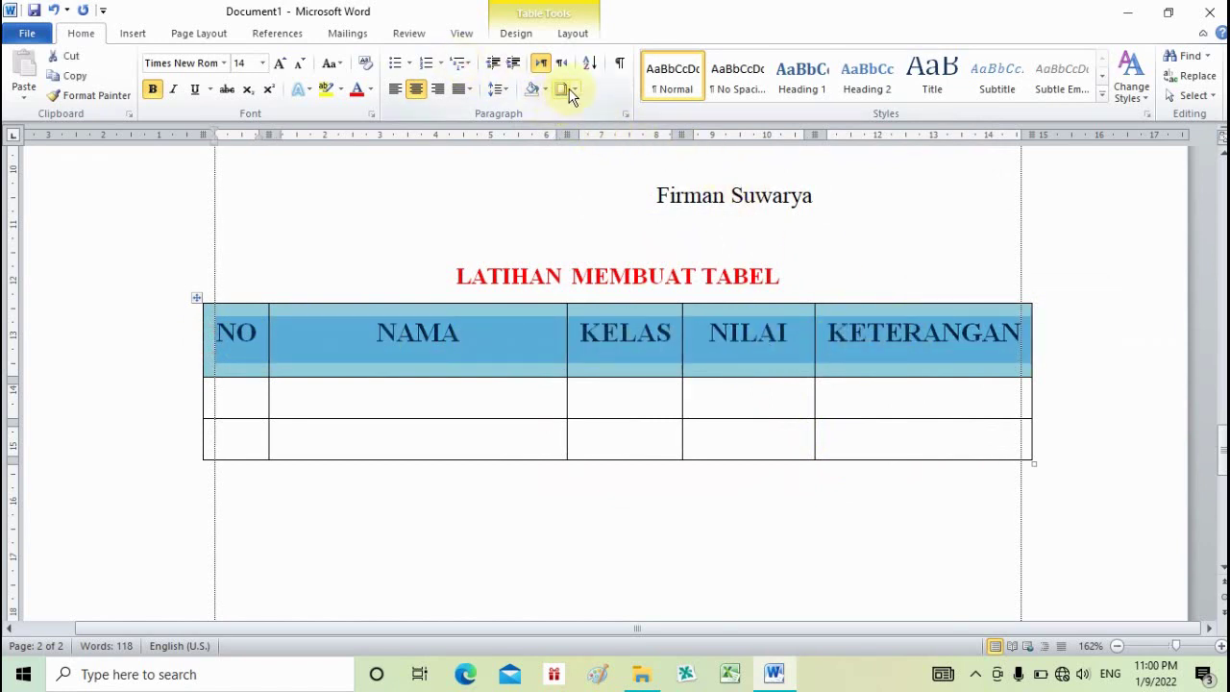
pyautogui.click(544, 90)
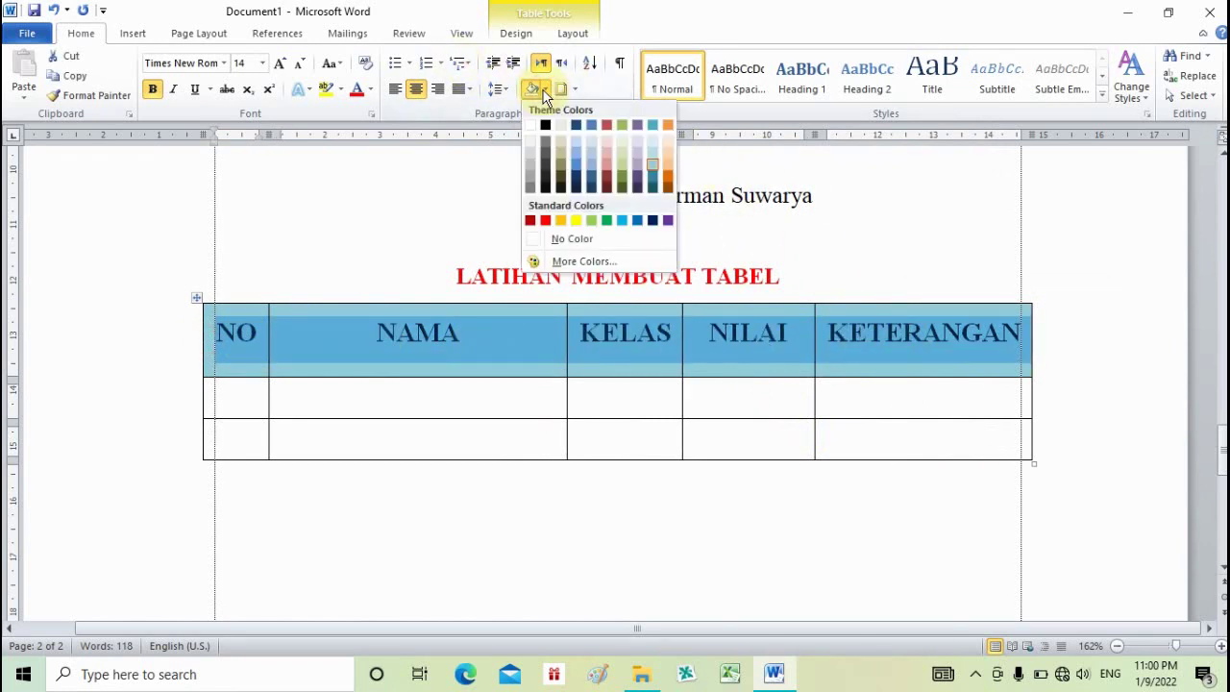
pyautogui.click(573, 89)
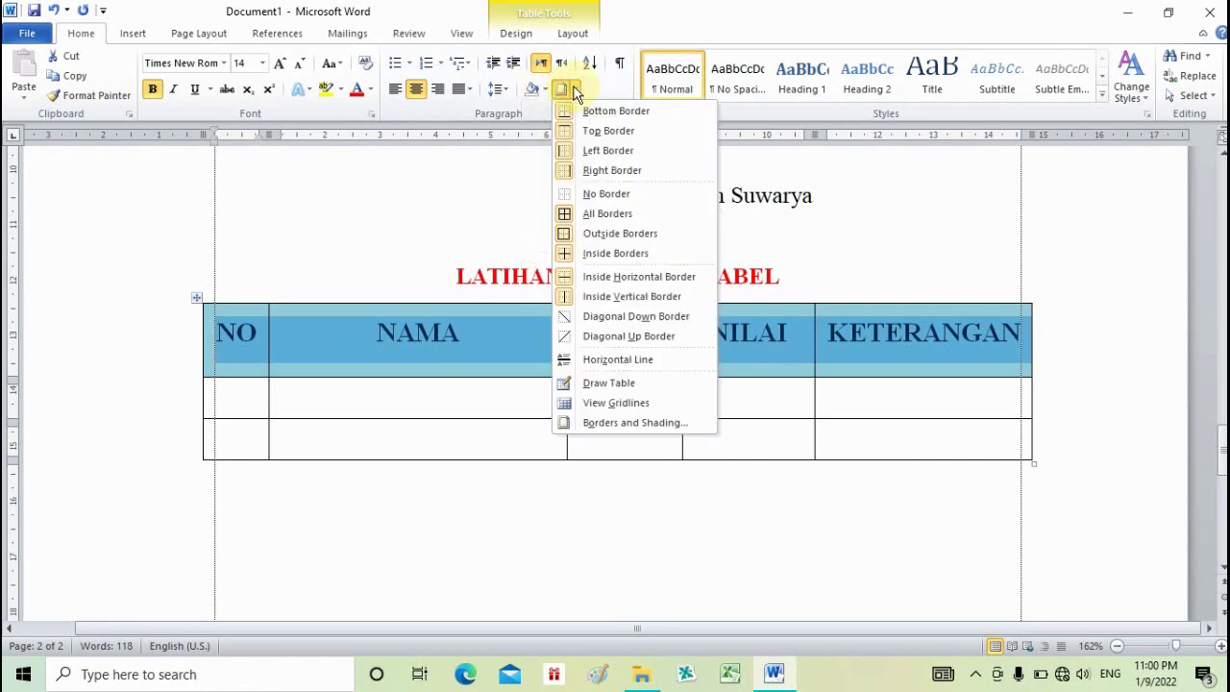
pyautogui.click(657, 423)
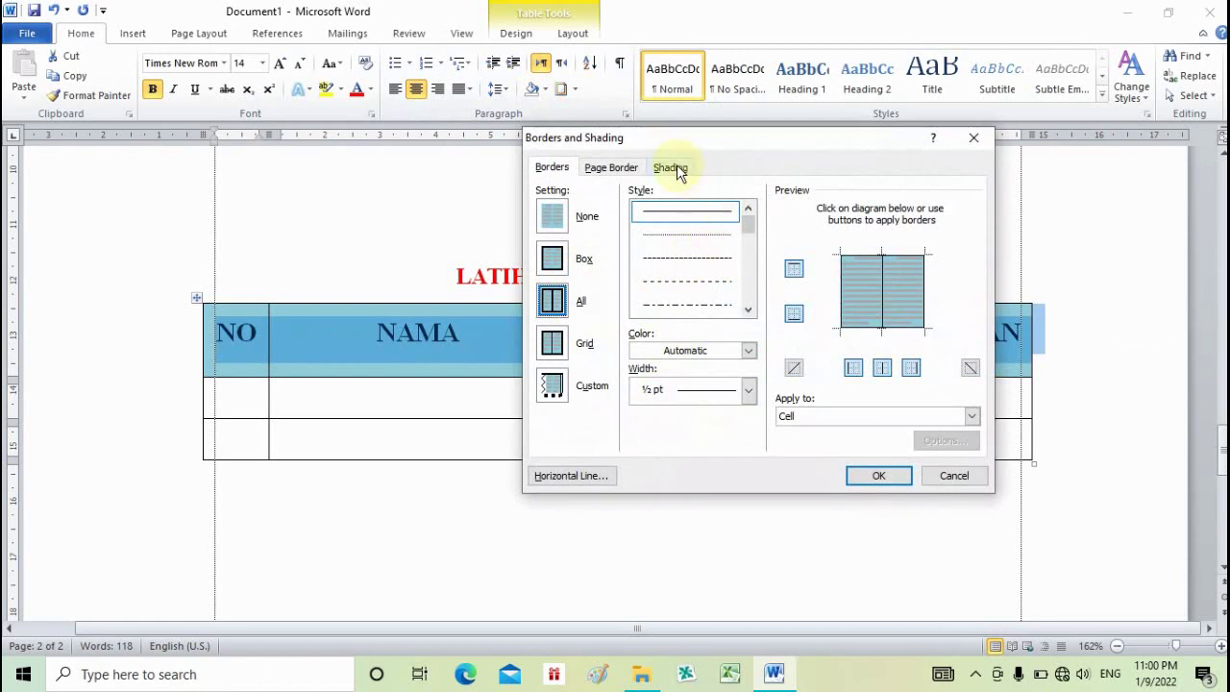
pyautogui.click(670, 168)
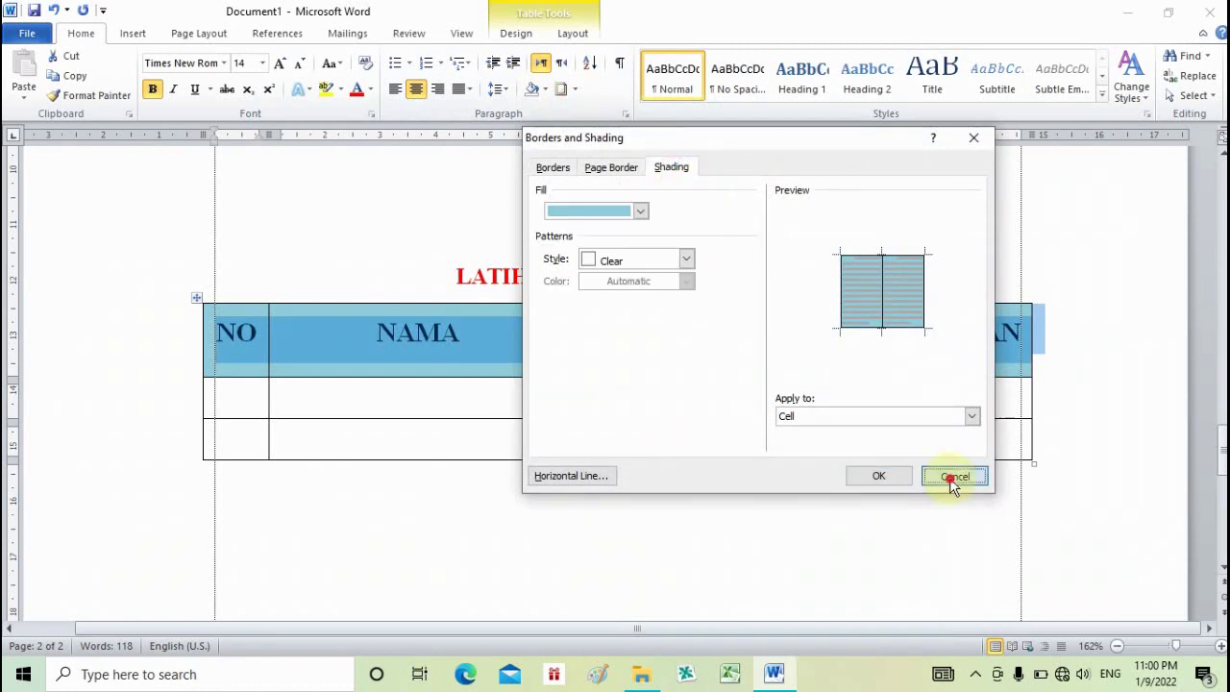
pyautogui.click(952, 475)
# Give the header row an orange border colour through Borders and Shading
pyautogui.rightClick(486, 350)
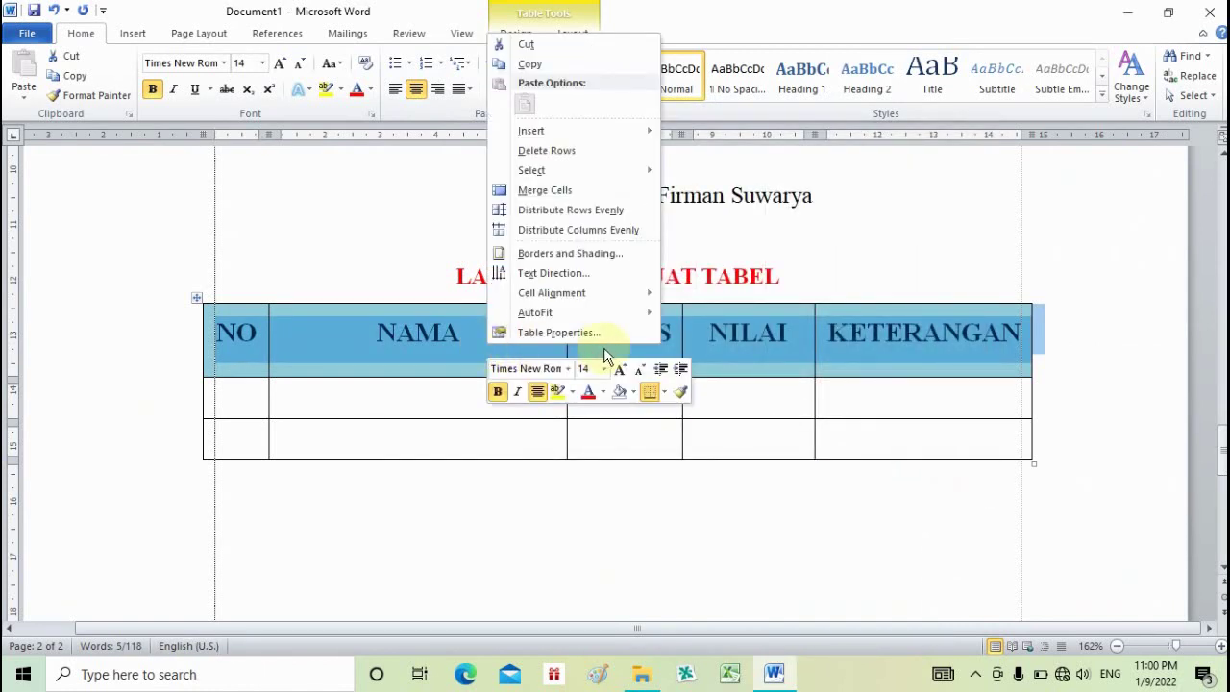
pyautogui.click(605, 252)
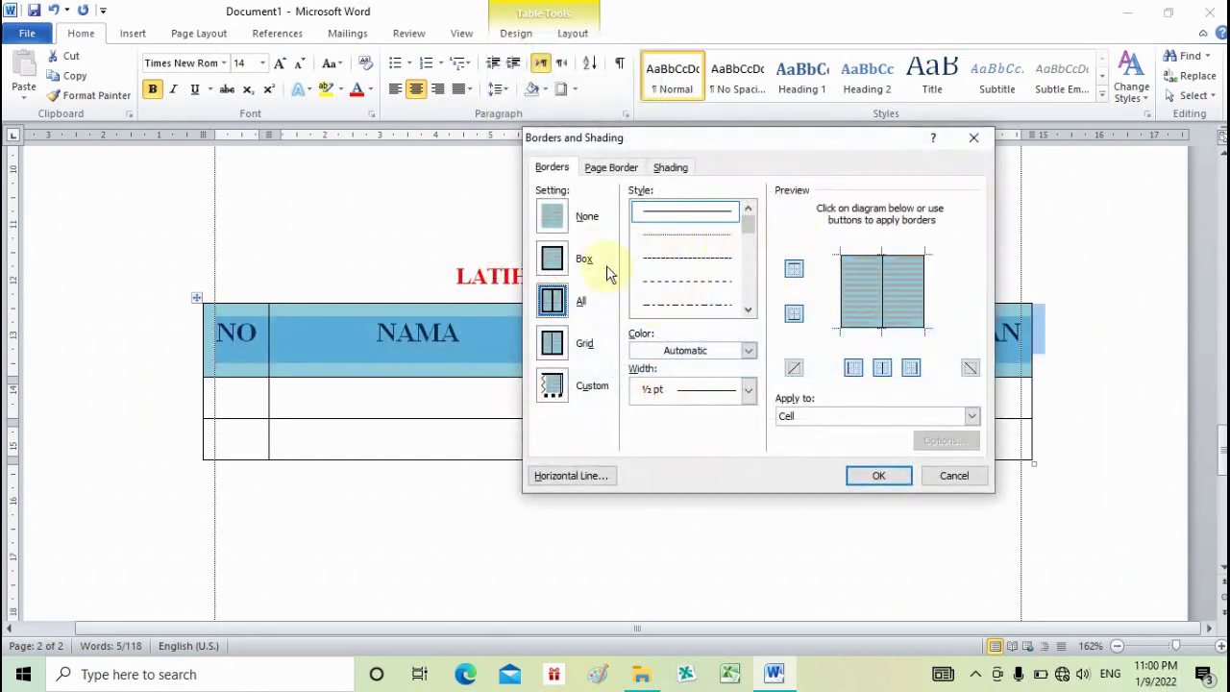
pyautogui.click(747, 351)
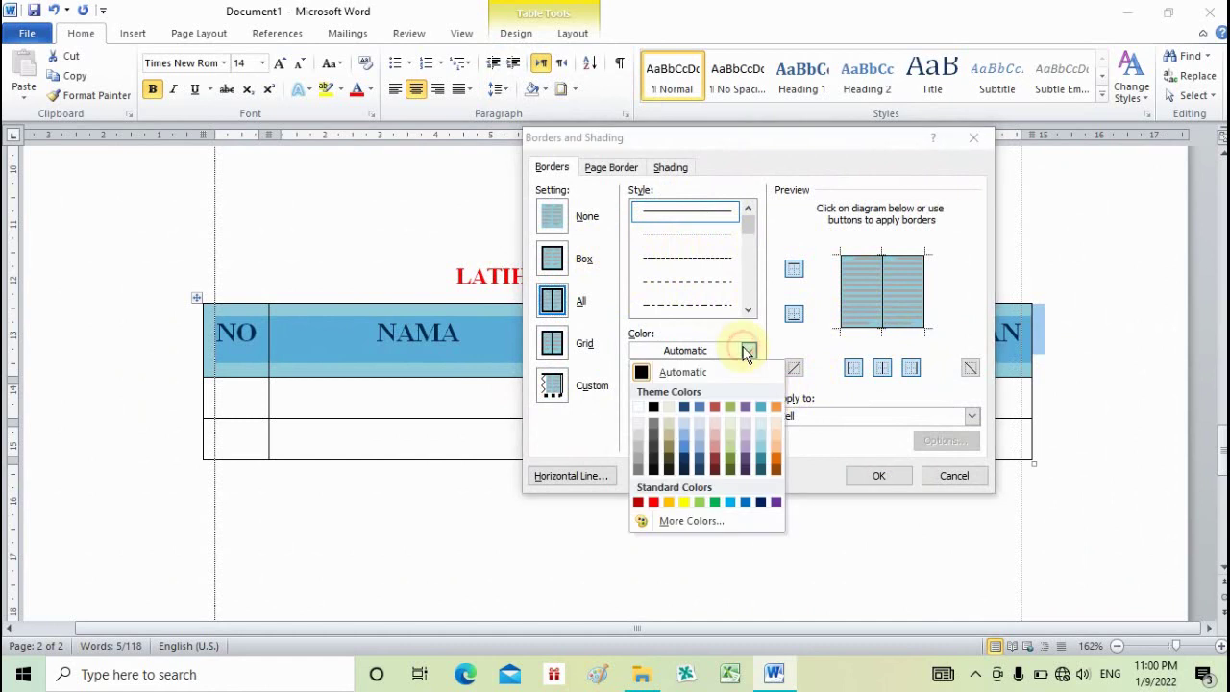
pyautogui.click(776, 448)
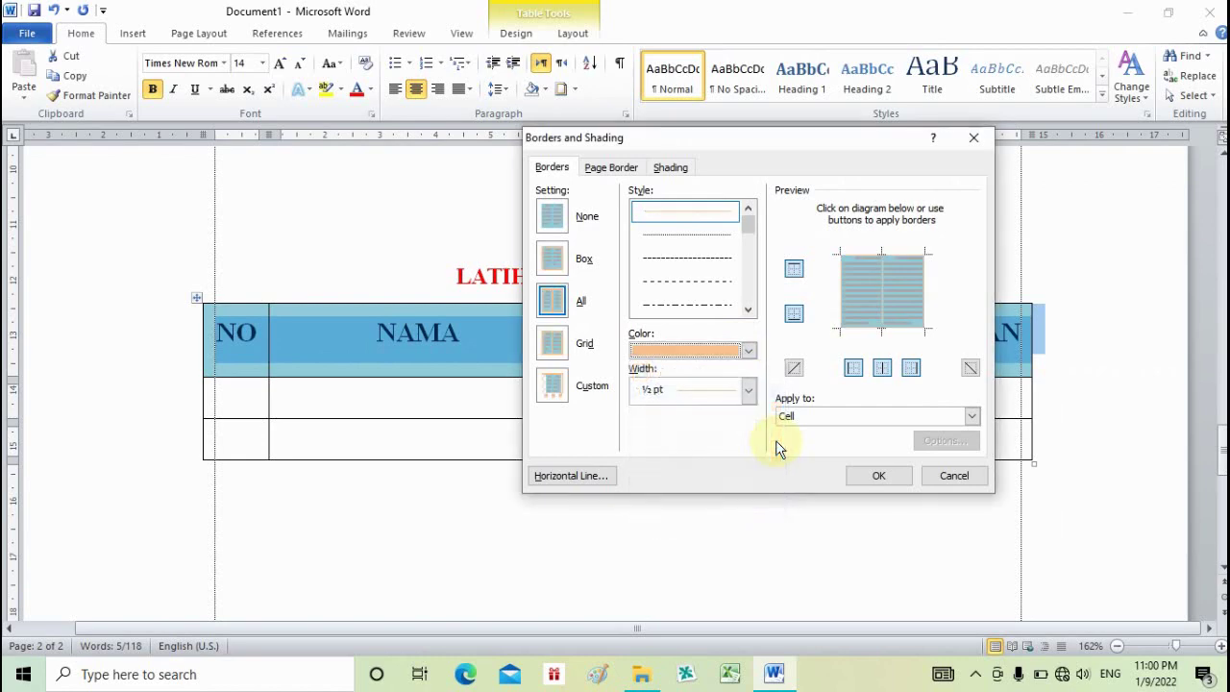
pyautogui.click(877, 475)
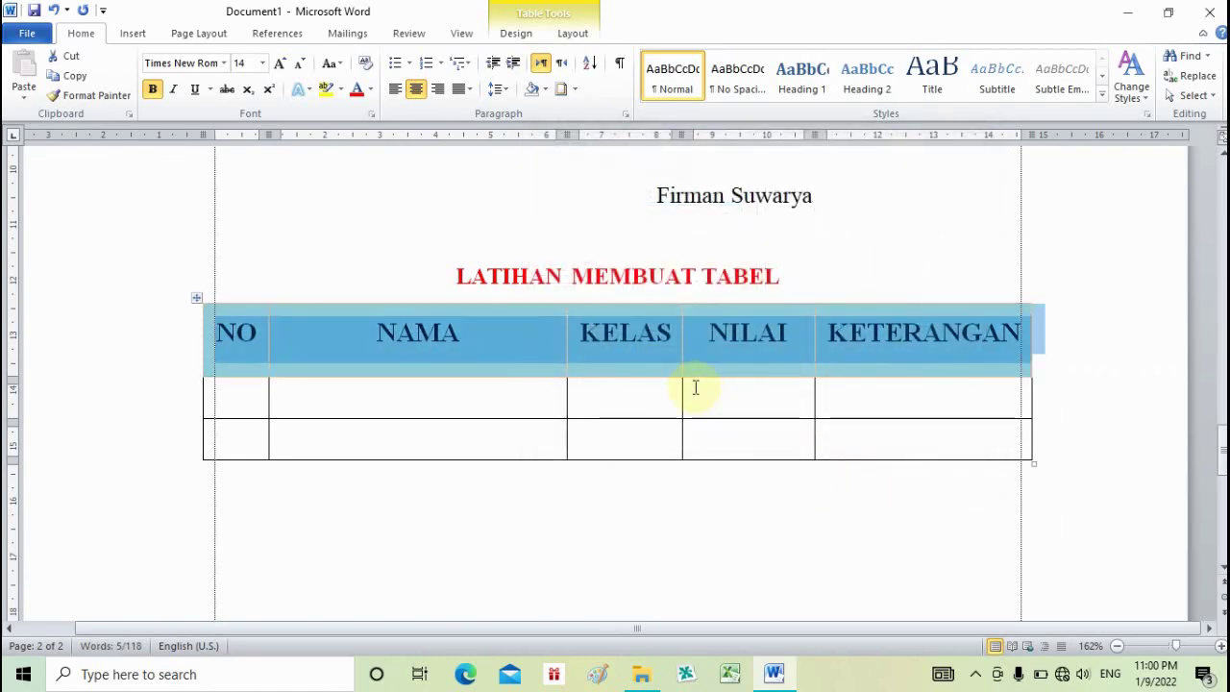
# Set the header row's shading fill to orange in Borders and Shading
pyautogui.rightClick(627, 351)
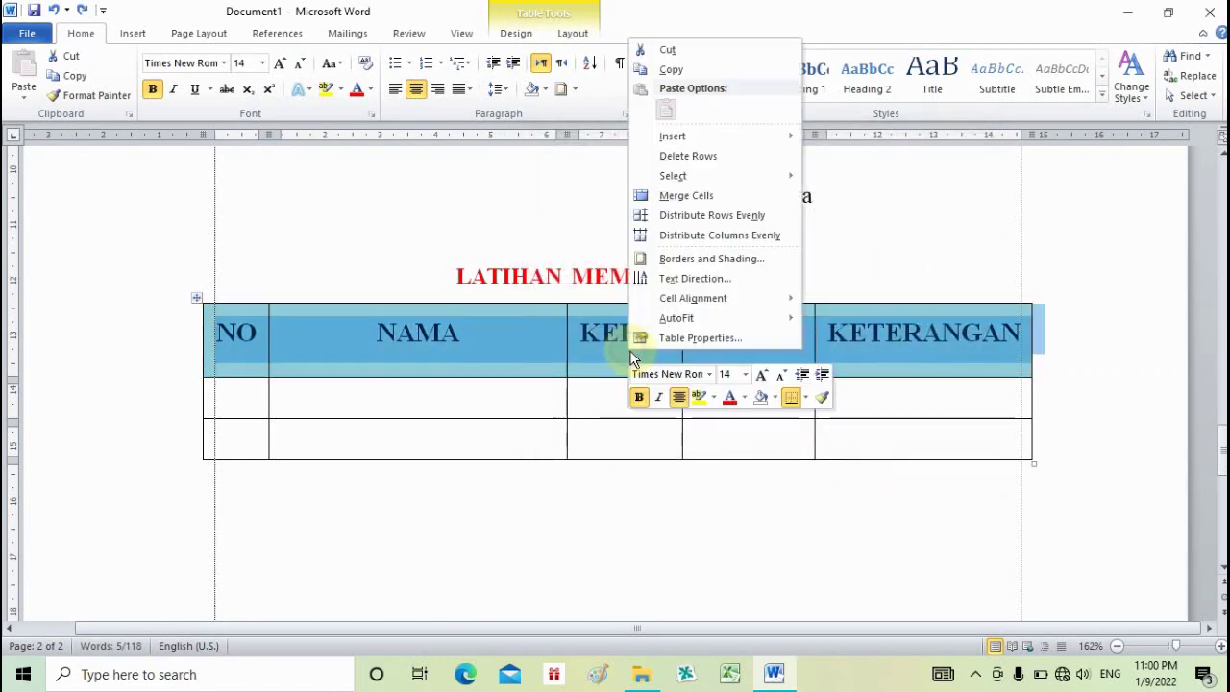
pyautogui.click(741, 260)
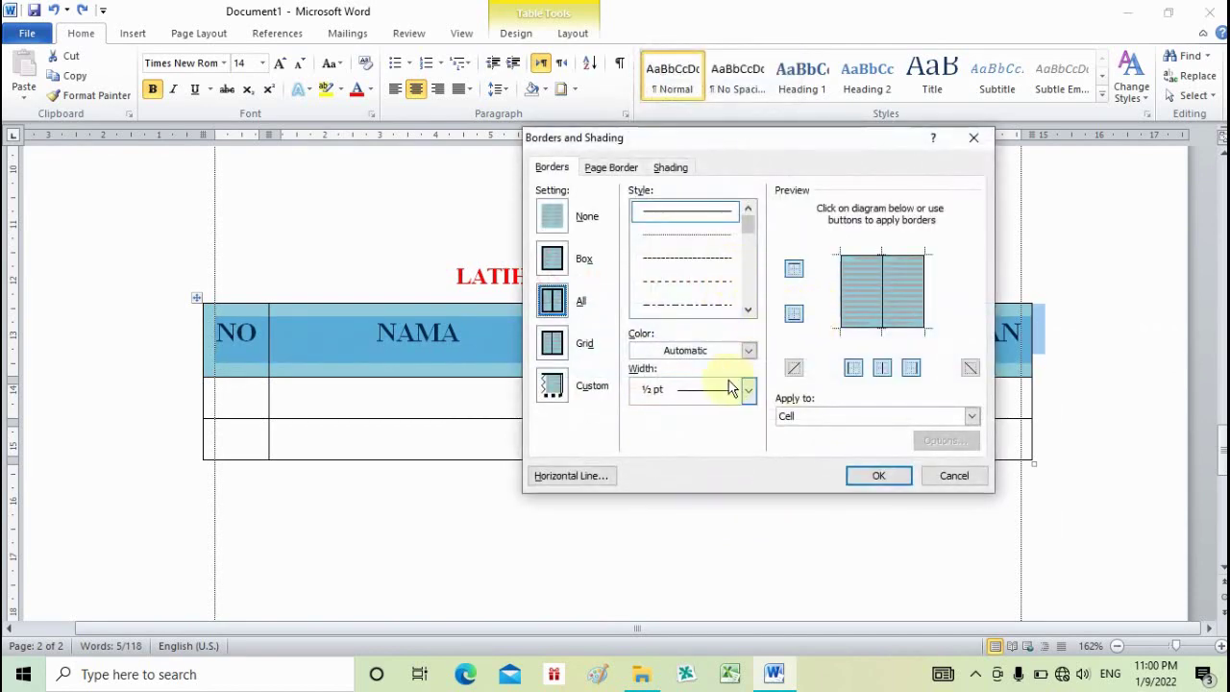
pyautogui.click(672, 169)
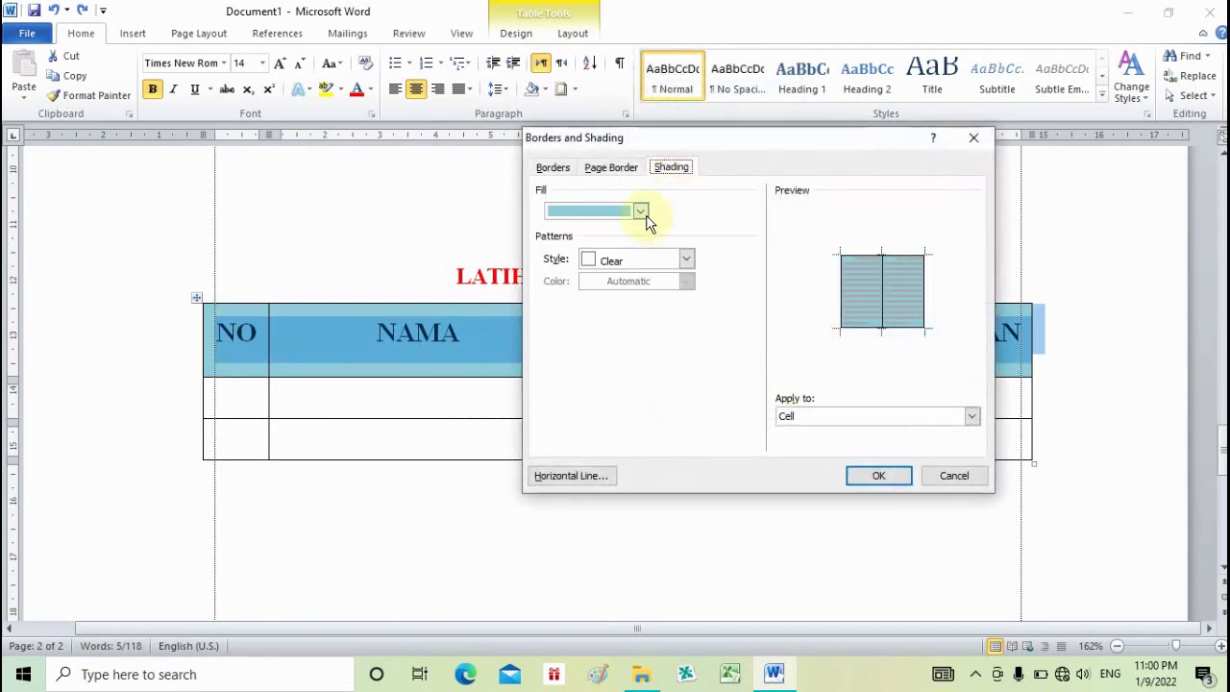
pyautogui.click(640, 212)
pyautogui.click(689, 293)
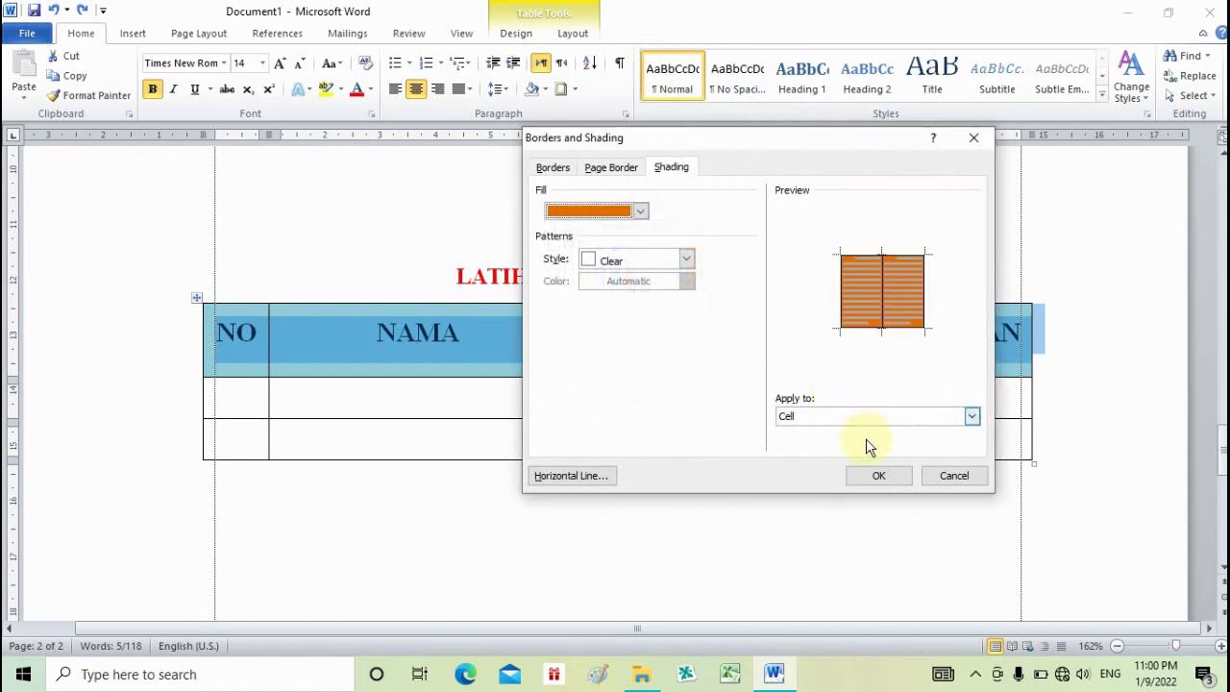
pyautogui.click(877, 475)
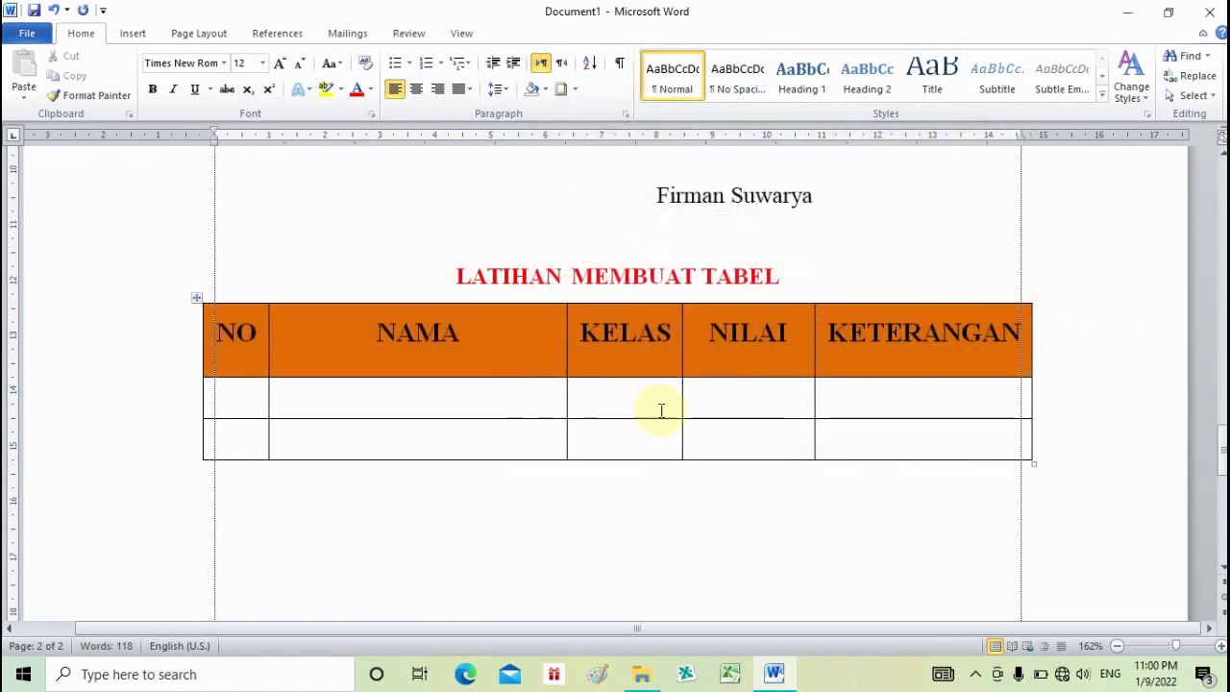
# Change the font colour of the NO, NAMA, KELAS, NILAI and KETERANGAN labels to white
pyautogui.click(484, 358)
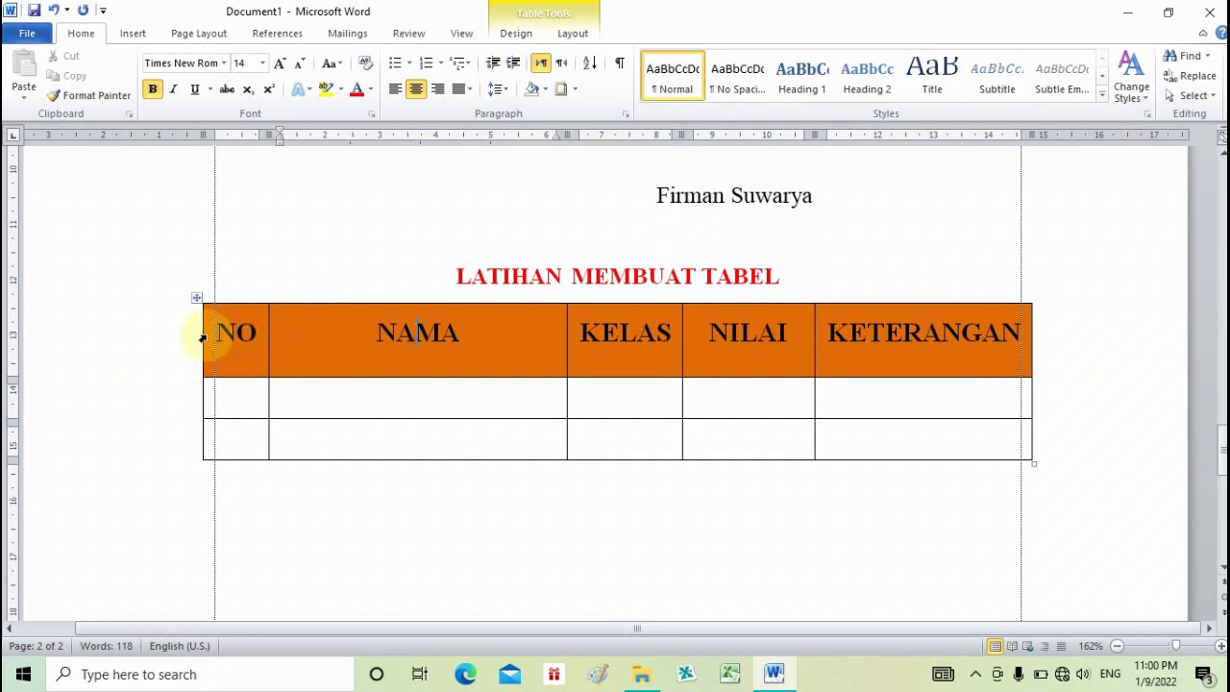
pyautogui.moveTo(220, 333); pyautogui.dragTo(868, 346)
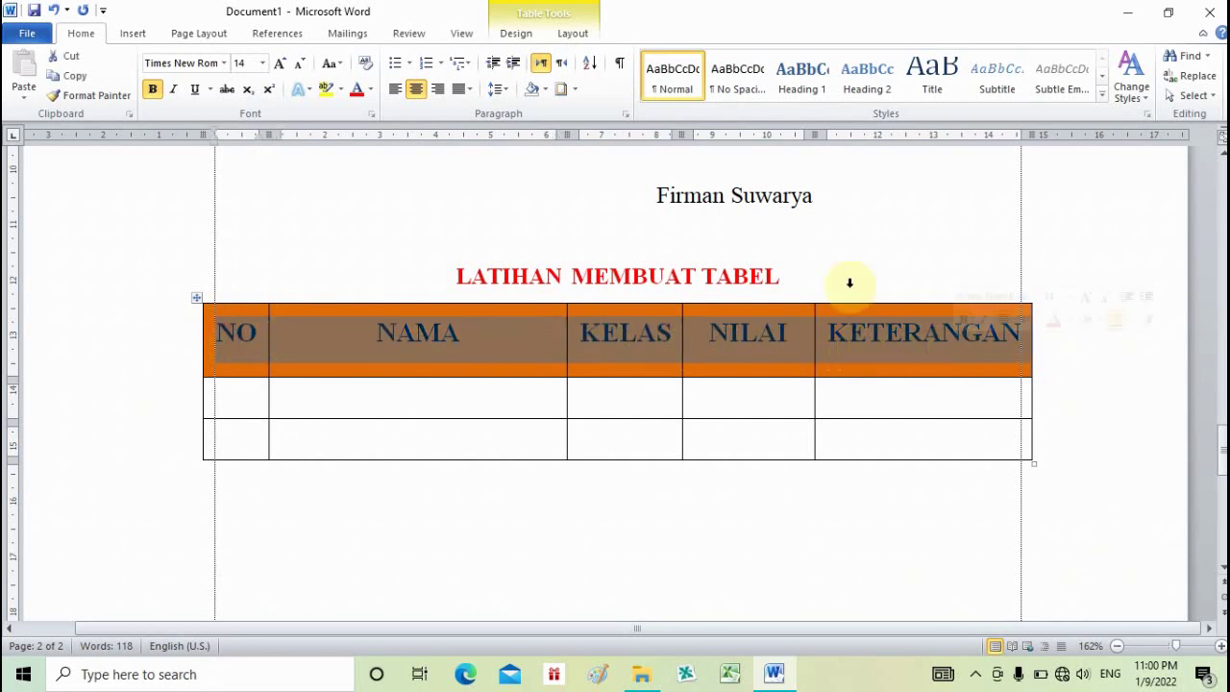
pyautogui.click(370, 90)
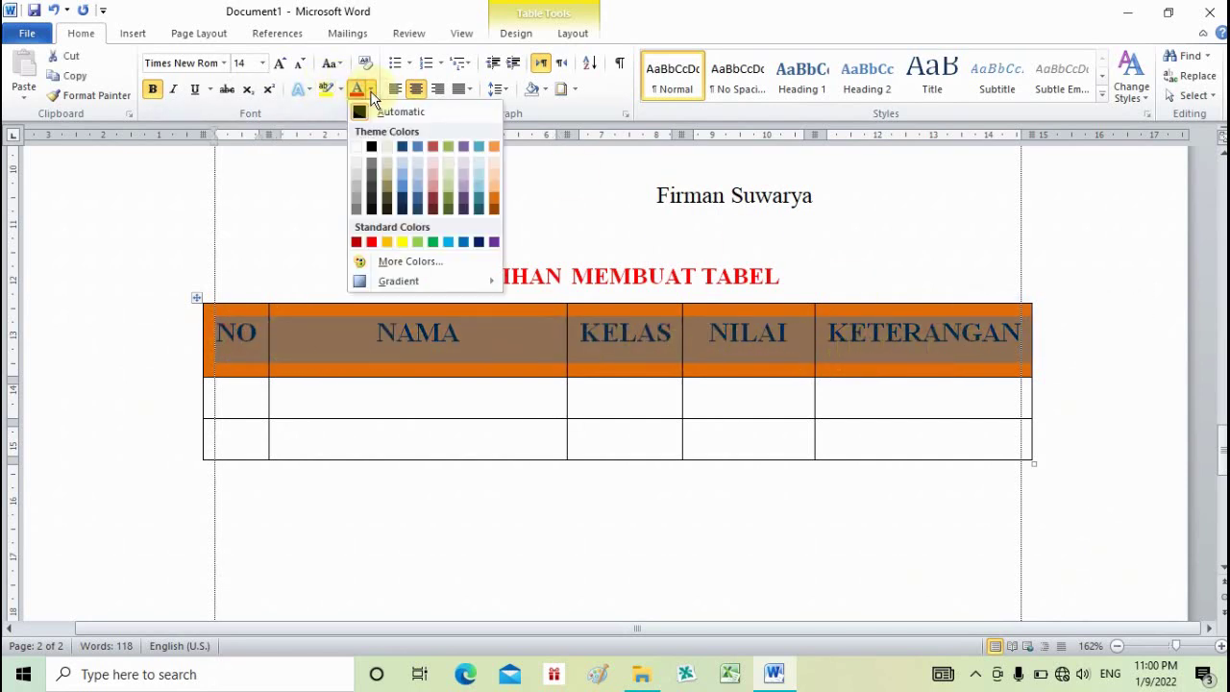
pyautogui.click(357, 151)
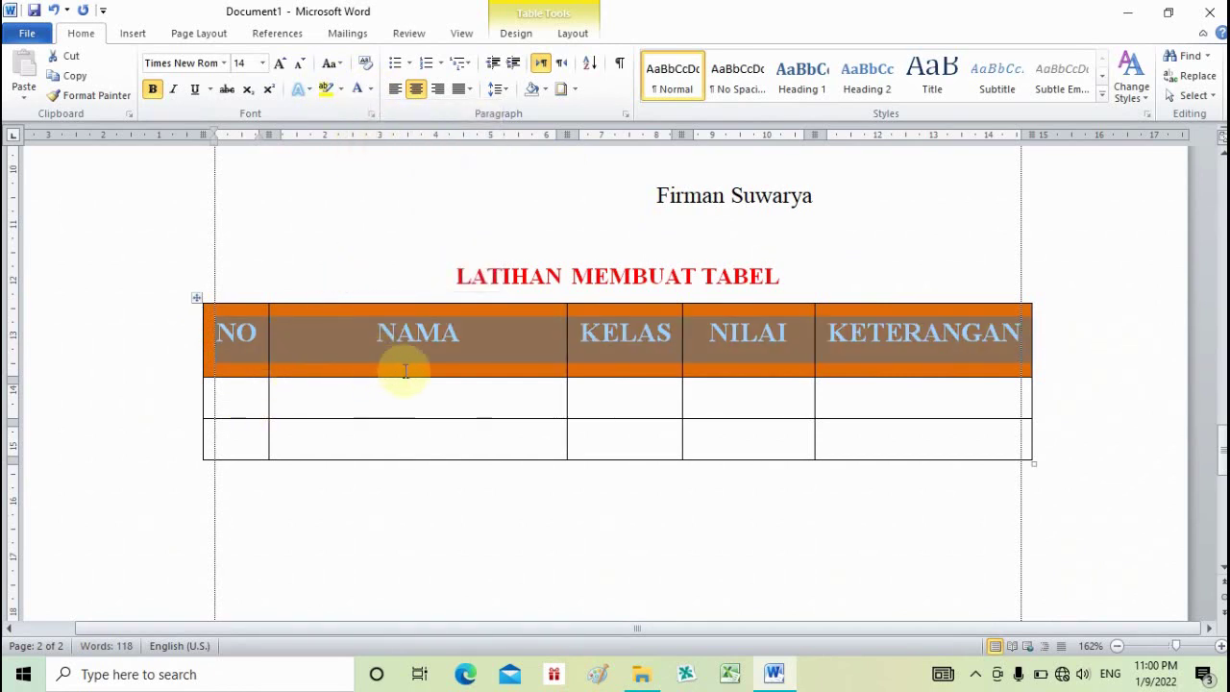
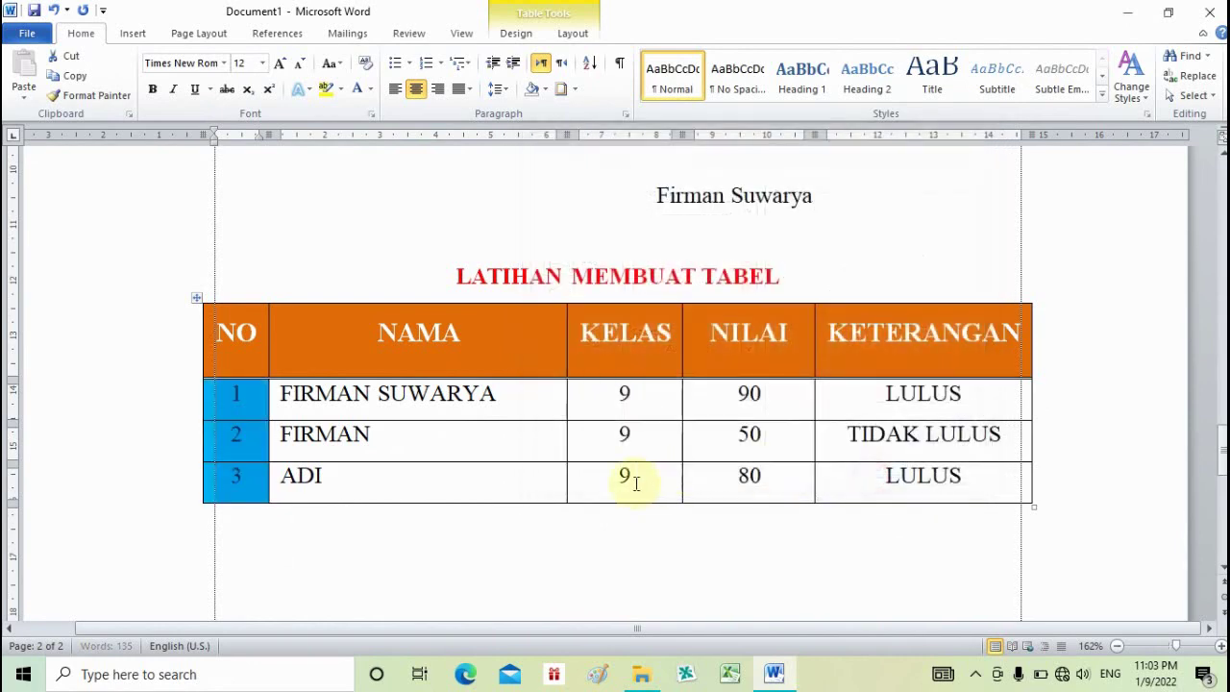
# Confirm the blue fill for the numbered cells under NO
pyautogui.click(551, 510)
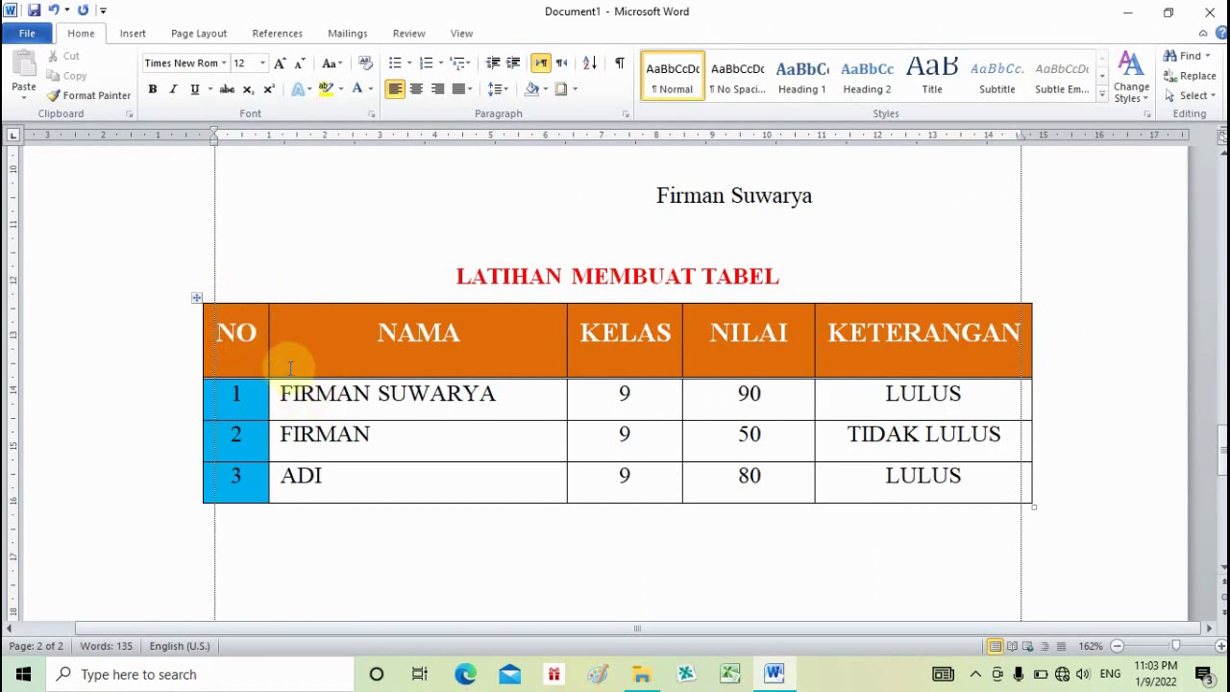
# Shade the three NAMA name cells olive green through Borders and Shading
pyautogui.moveTo(286, 392); pyautogui.dragTo(472, 478)
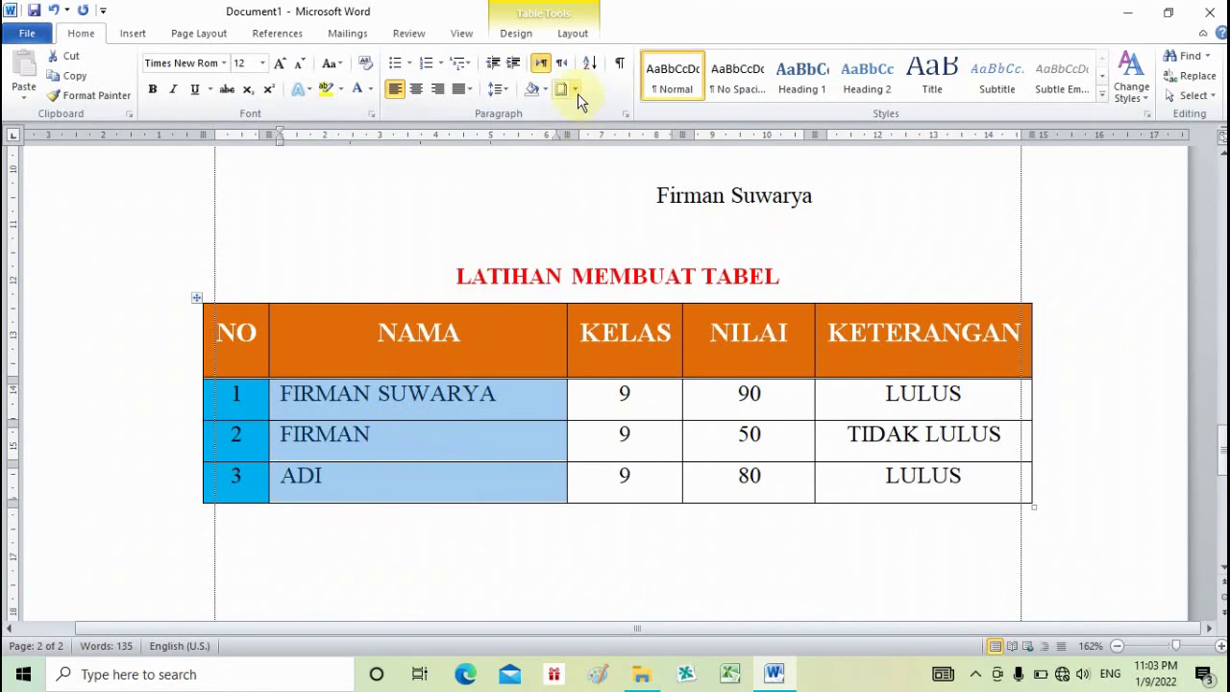
pyautogui.click(575, 90)
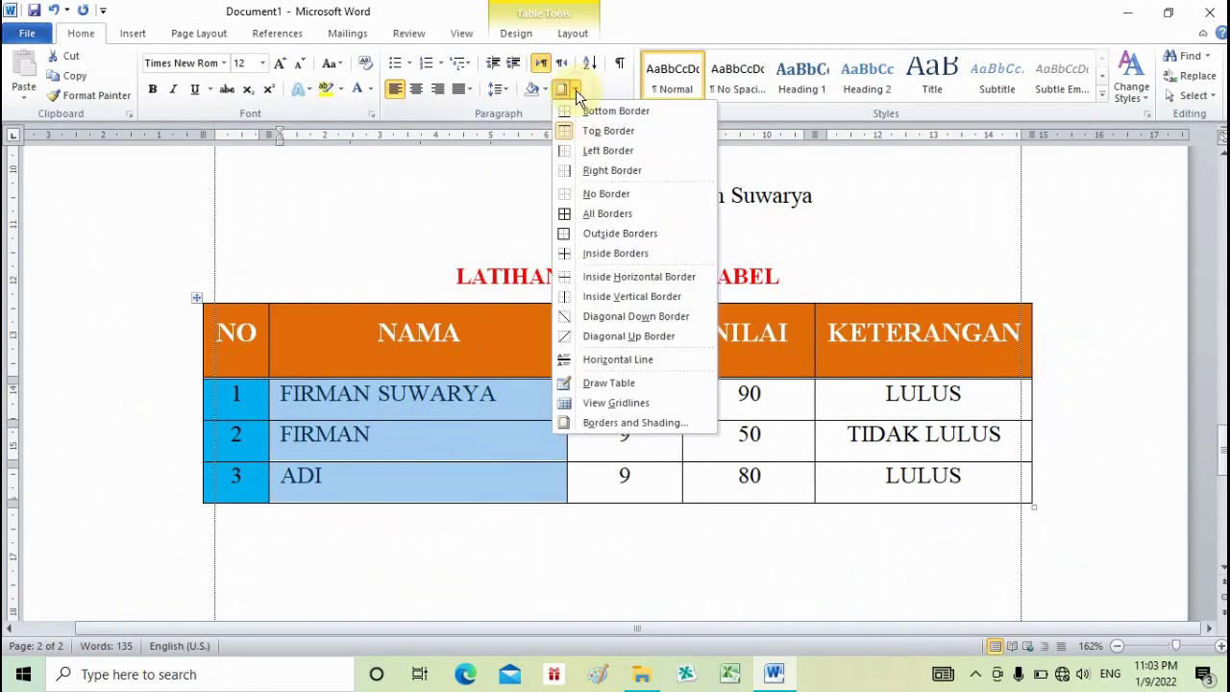
pyautogui.click(634, 422)
pyautogui.click(671, 171)
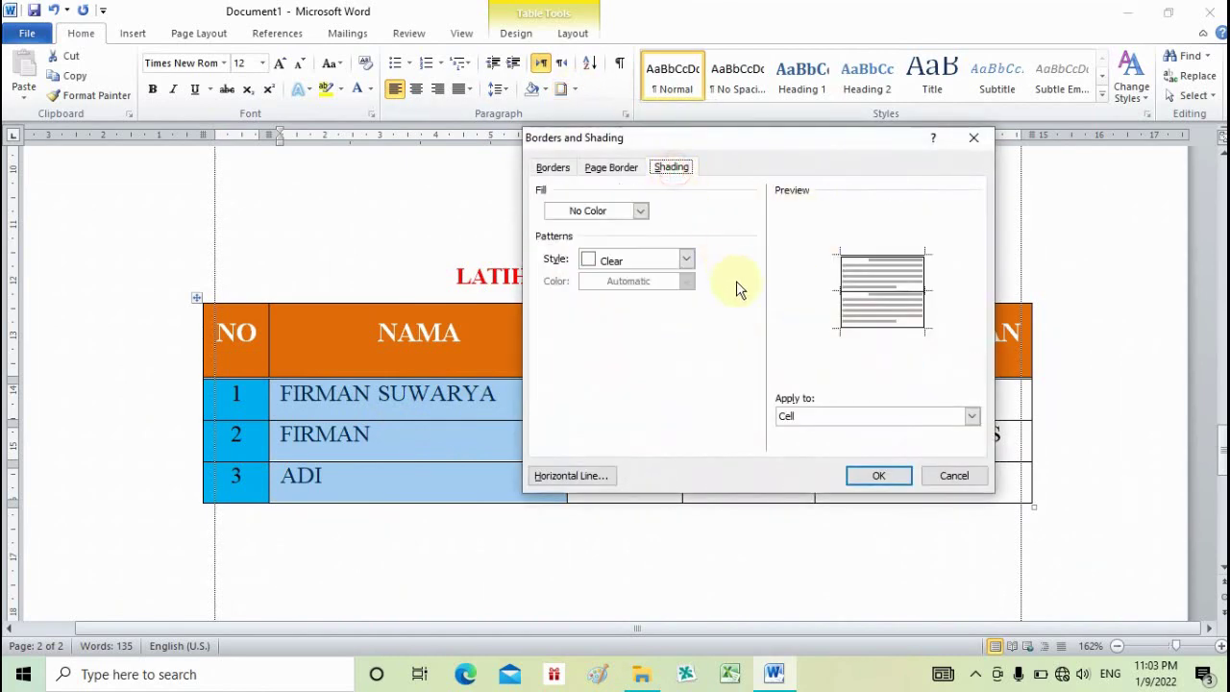
pyautogui.click(640, 211)
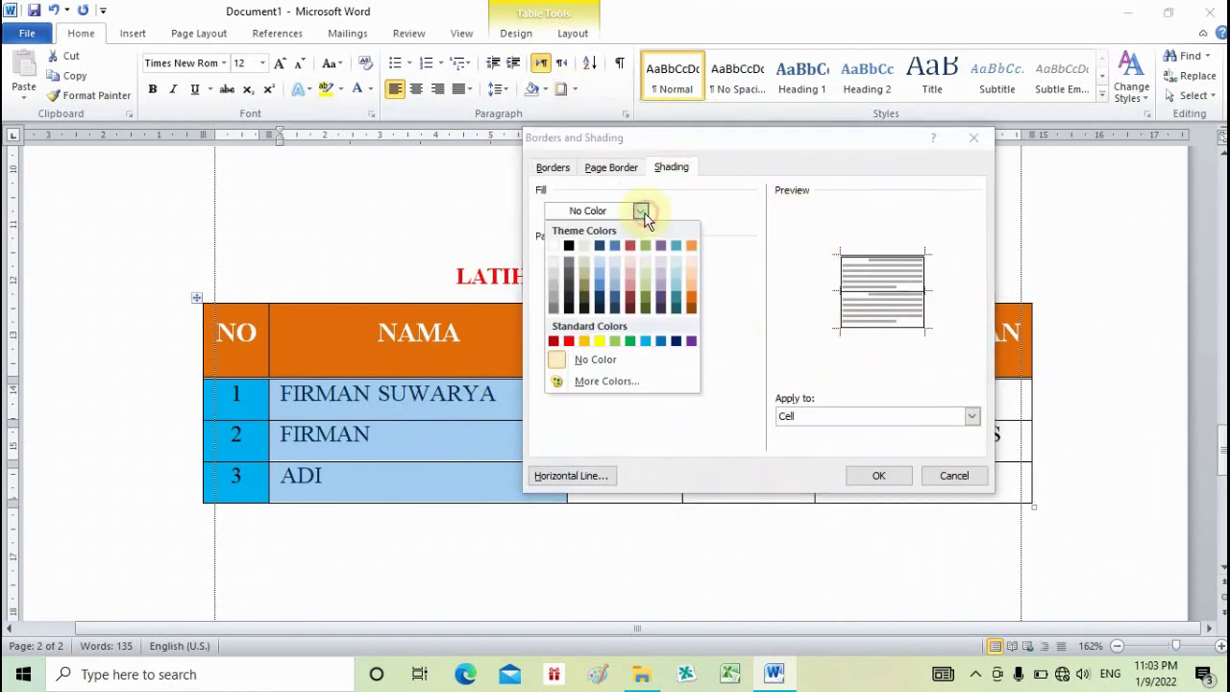
pyautogui.click(646, 298)
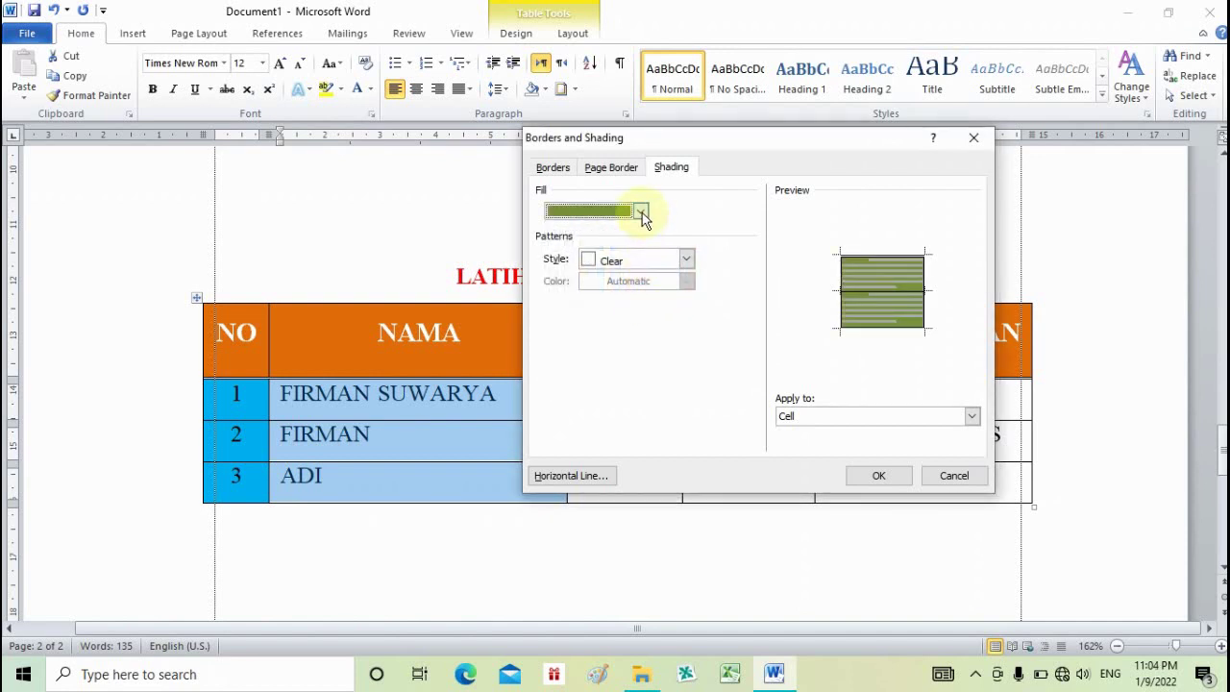
pyautogui.click(872, 475)
pyautogui.click(651, 529)
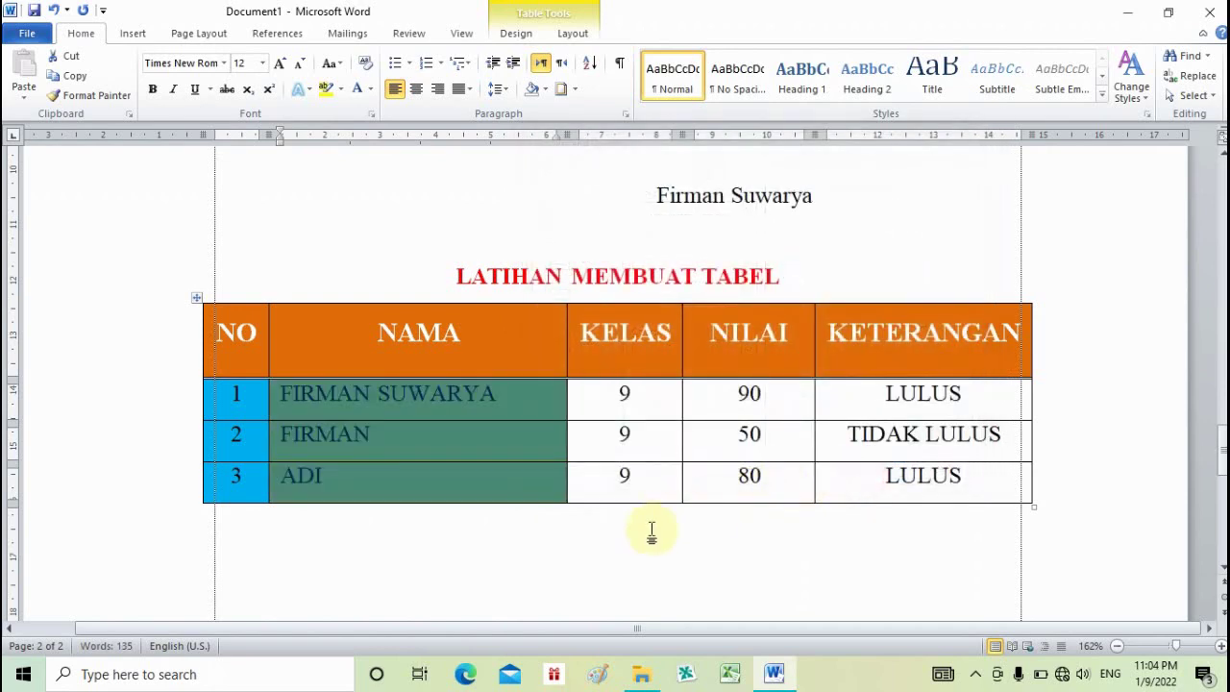
# Shade the three KELAS data cells dark red
pyautogui.moveTo(628, 393); pyautogui.dragTo(650, 486)
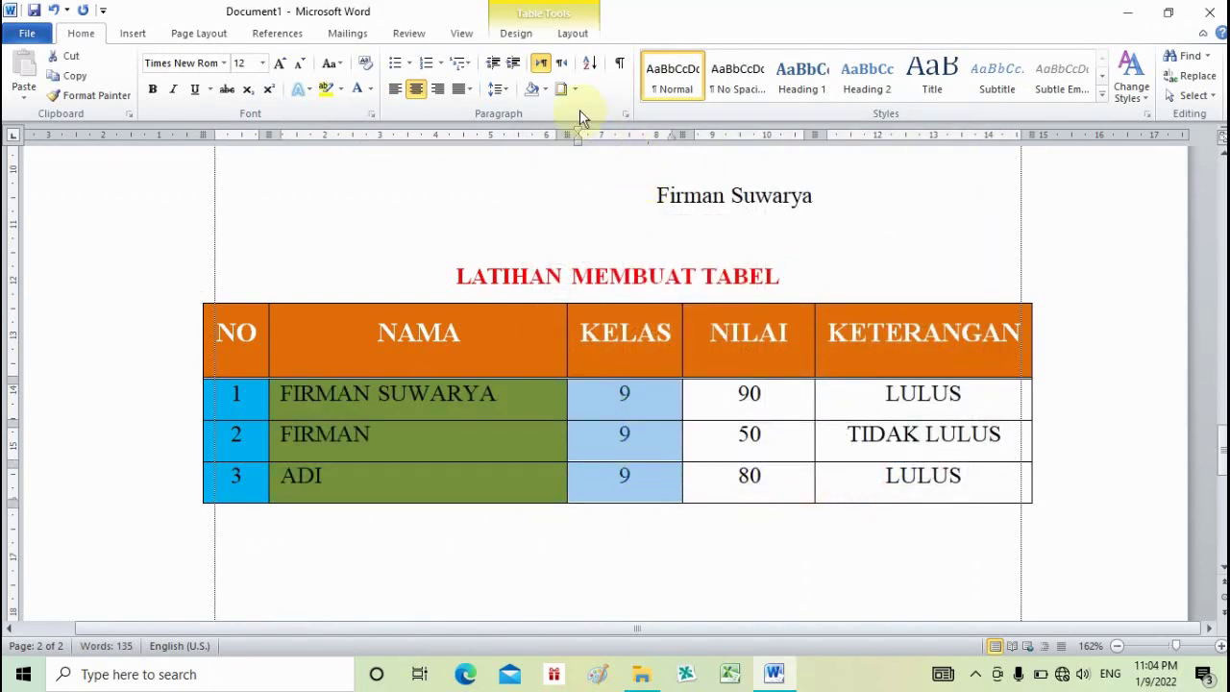
pyautogui.click(575, 89)
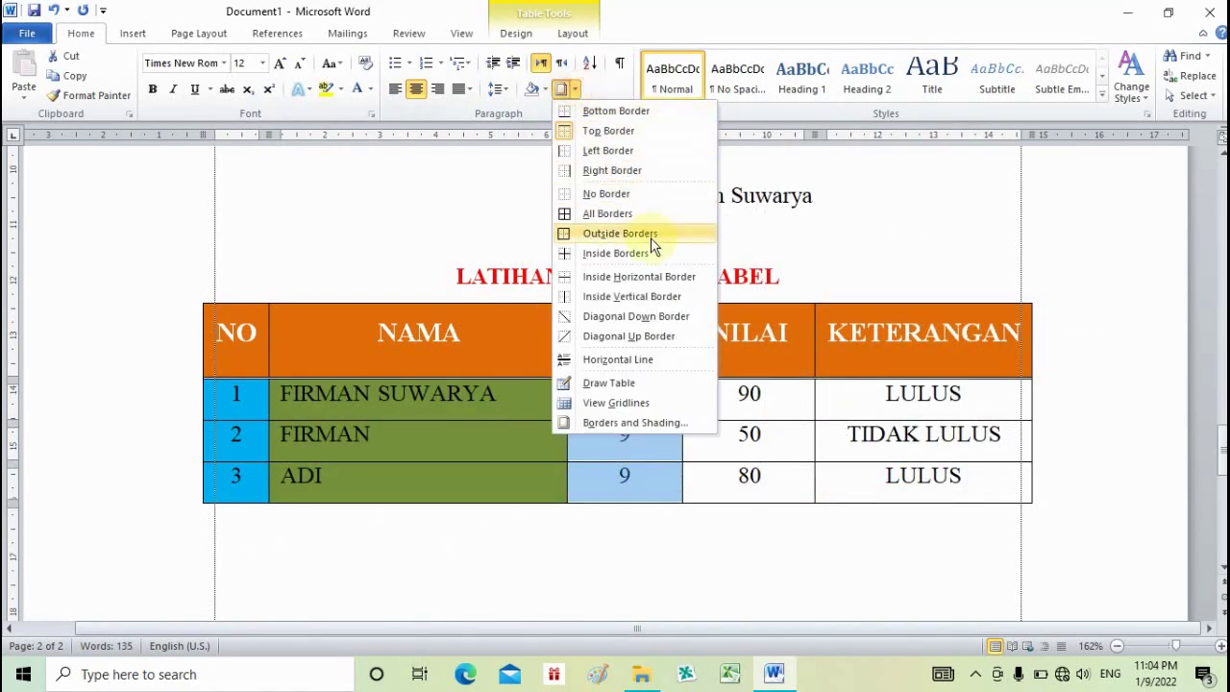
pyautogui.click(667, 420)
pyautogui.click(672, 168)
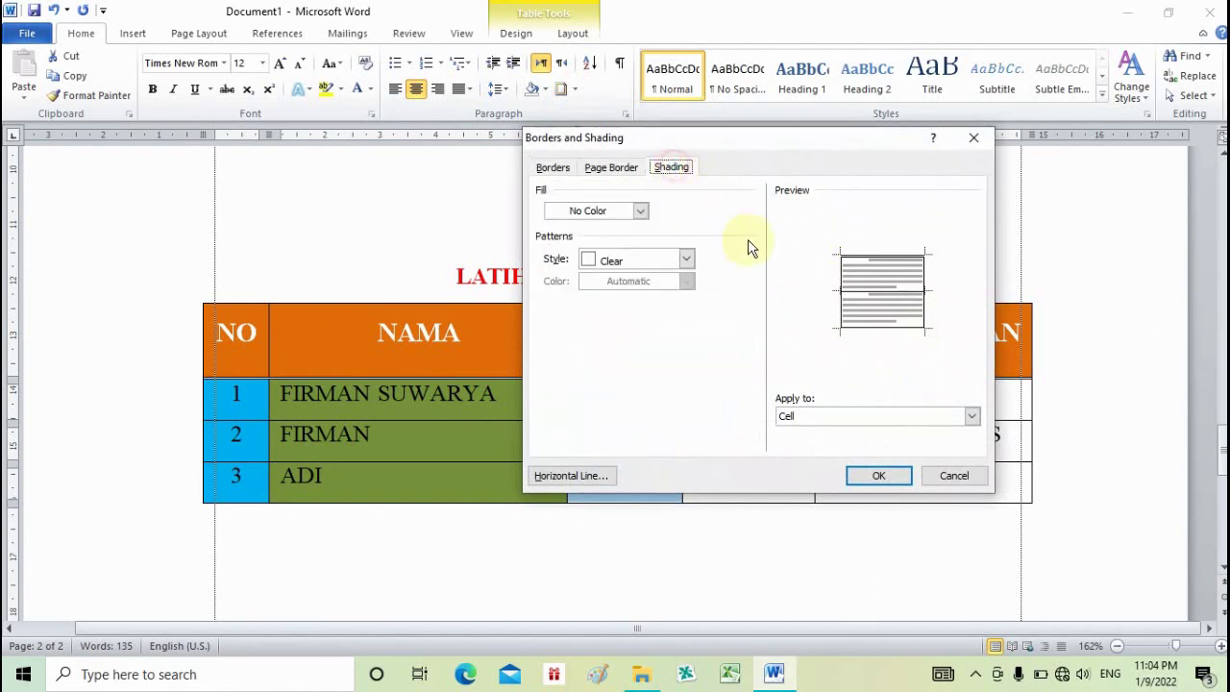
pyautogui.click(641, 211)
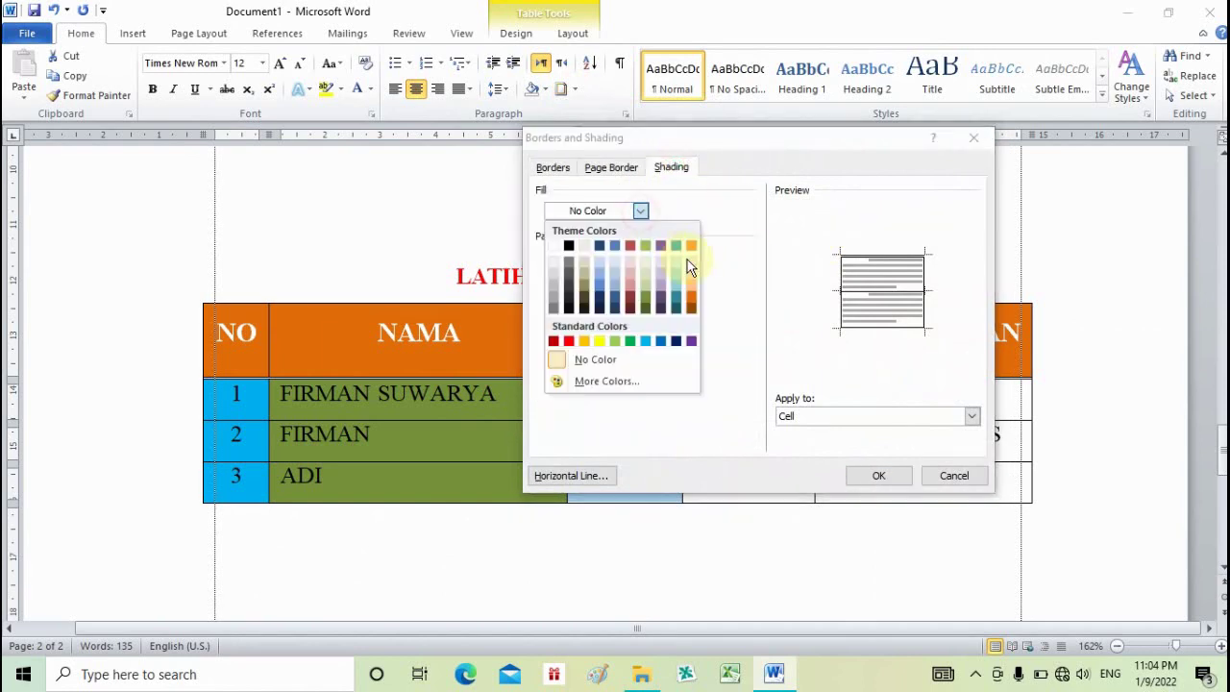
pyautogui.click(629, 304)
pyautogui.click(876, 477)
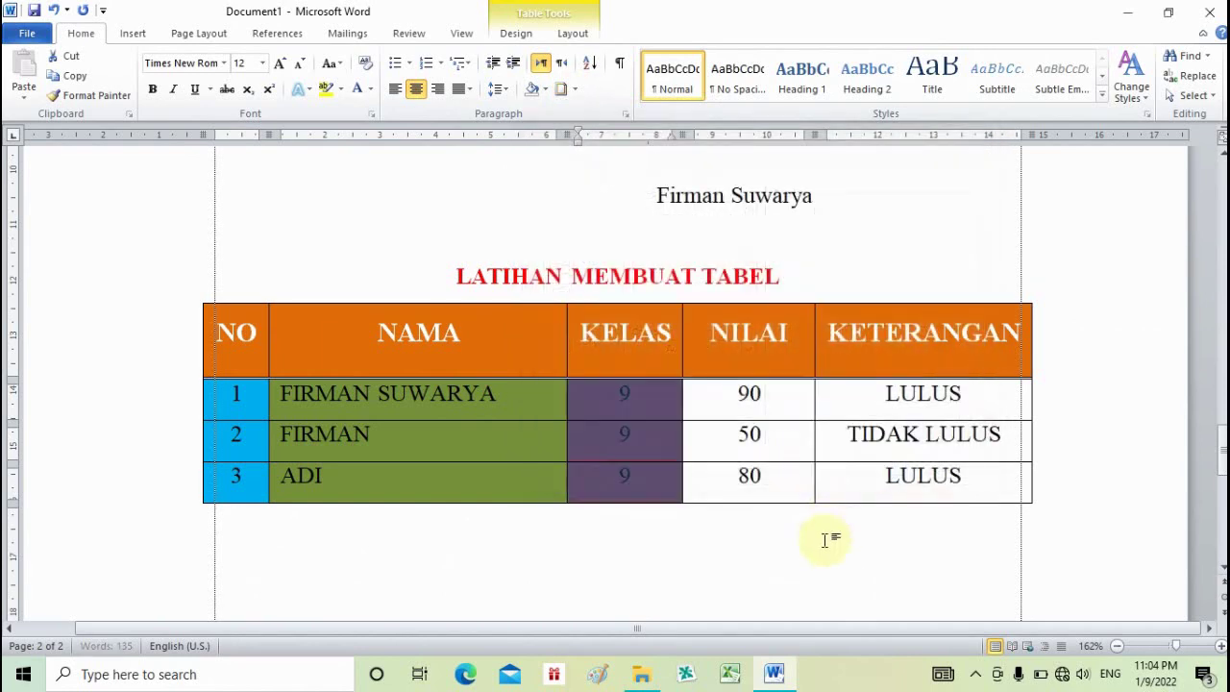
pyautogui.moveTo(770, 416); pyautogui.dragTo(788, 489)
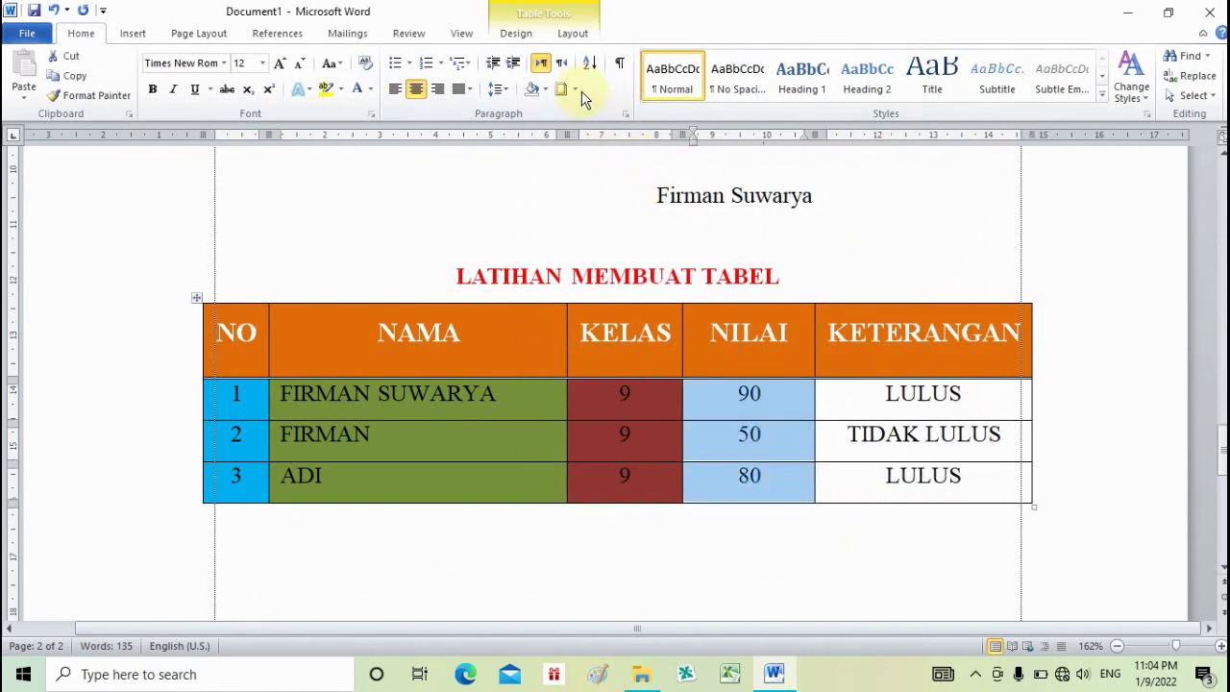
# Shade the NILAI cells (90, 50, 80) yellow
pyautogui.click(575, 88)
pyautogui.click(646, 422)
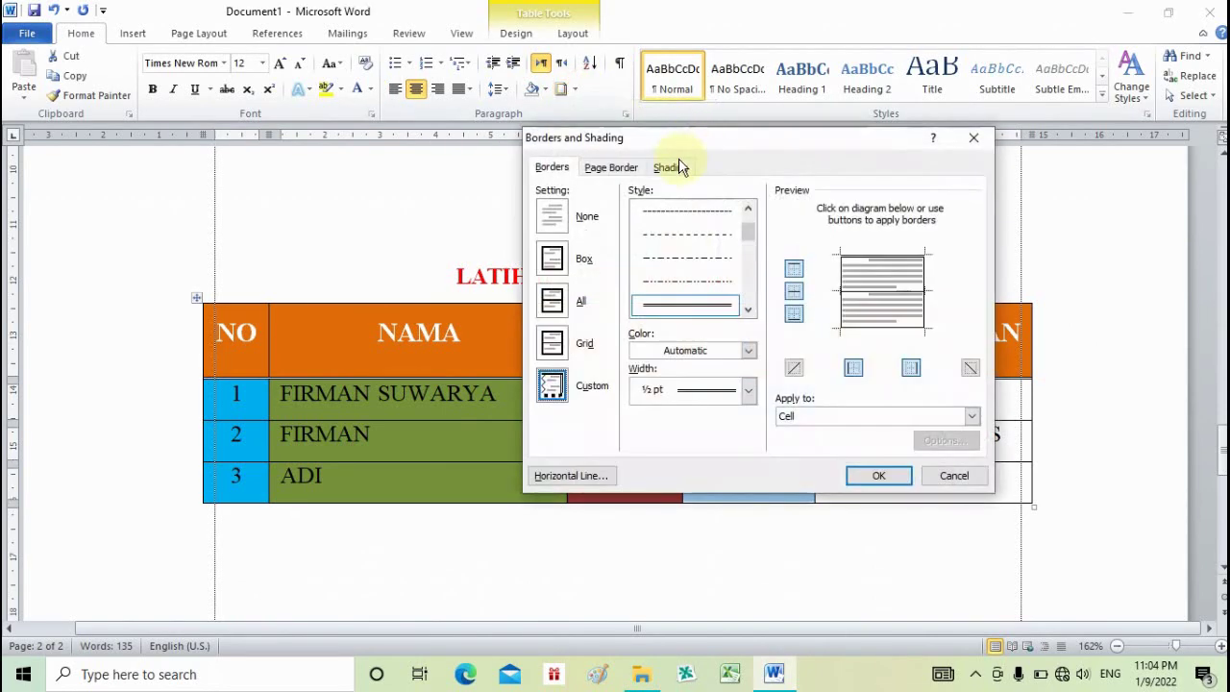
pyautogui.click(671, 167)
pyautogui.click(640, 210)
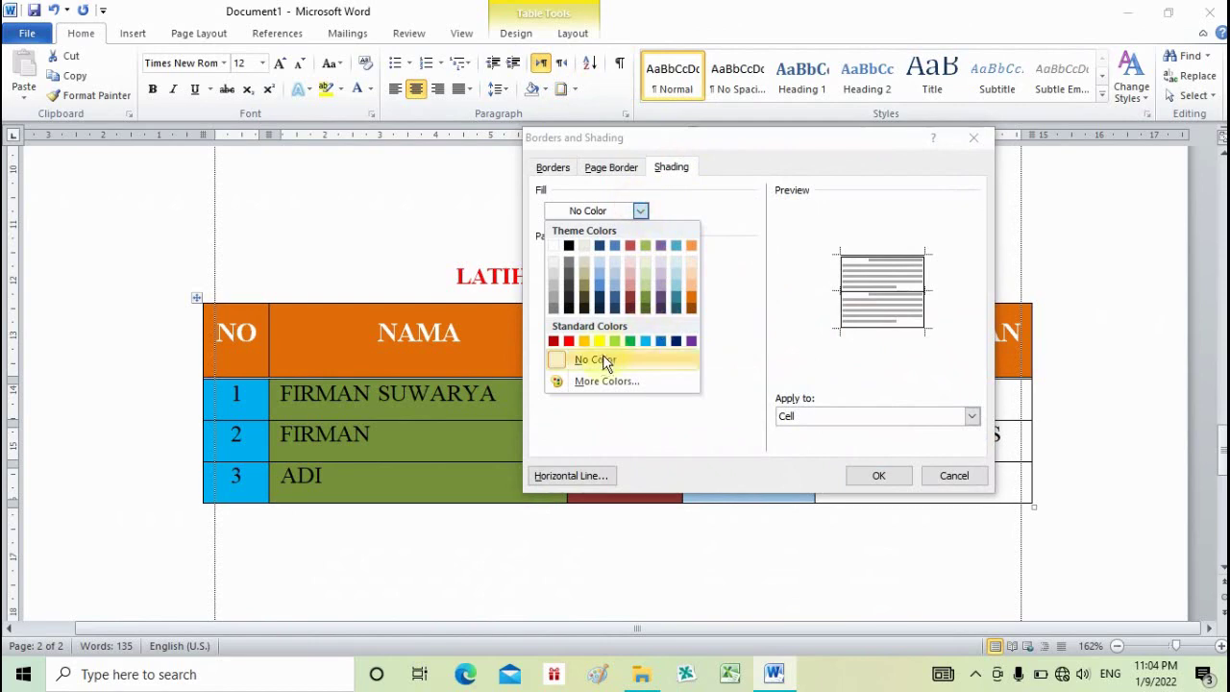
pyautogui.click(588, 341)
pyautogui.click(639, 210)
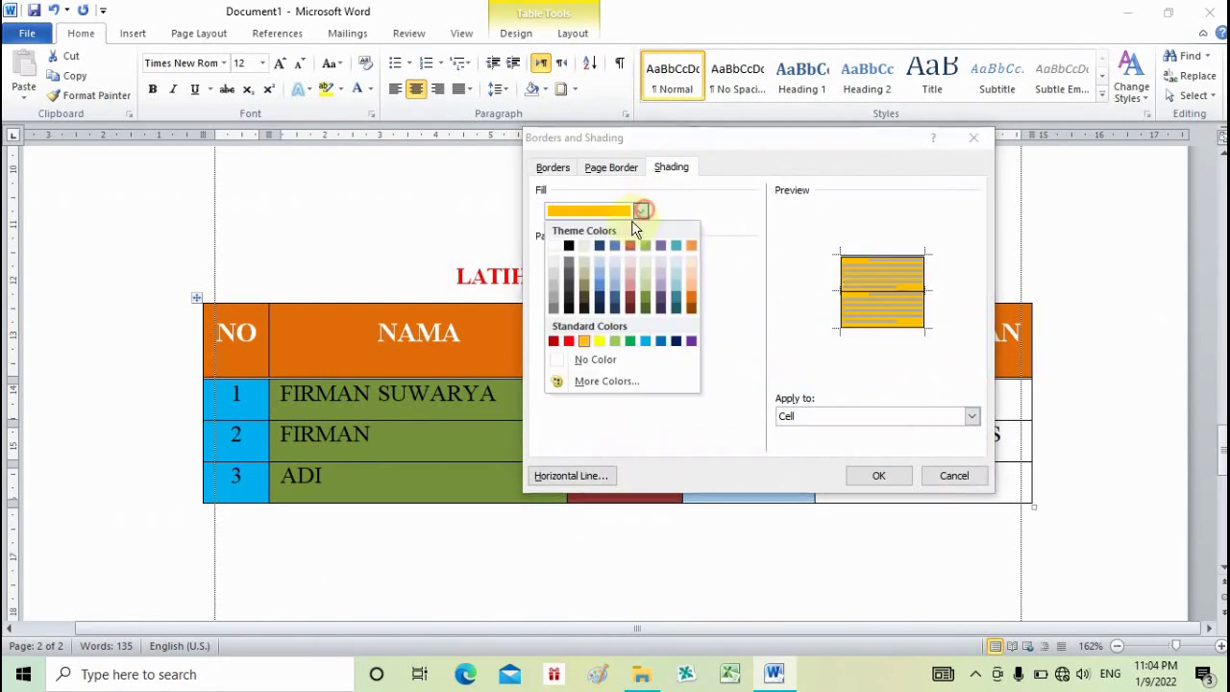
pyautogui.click(598, 341)
pyautogui.click(873, 473)
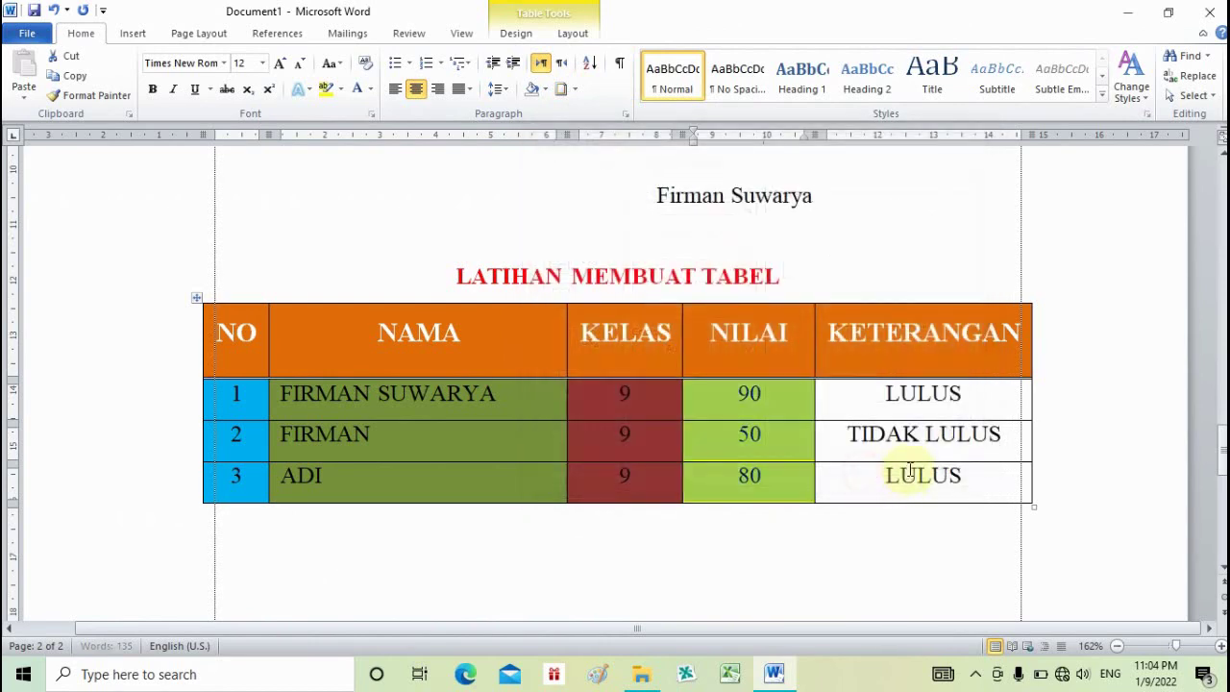
# Shade the three KETERANGAN data cells grey
pyautogui.moveTo(890, 401); pyautogui.dragTo(919, 475)
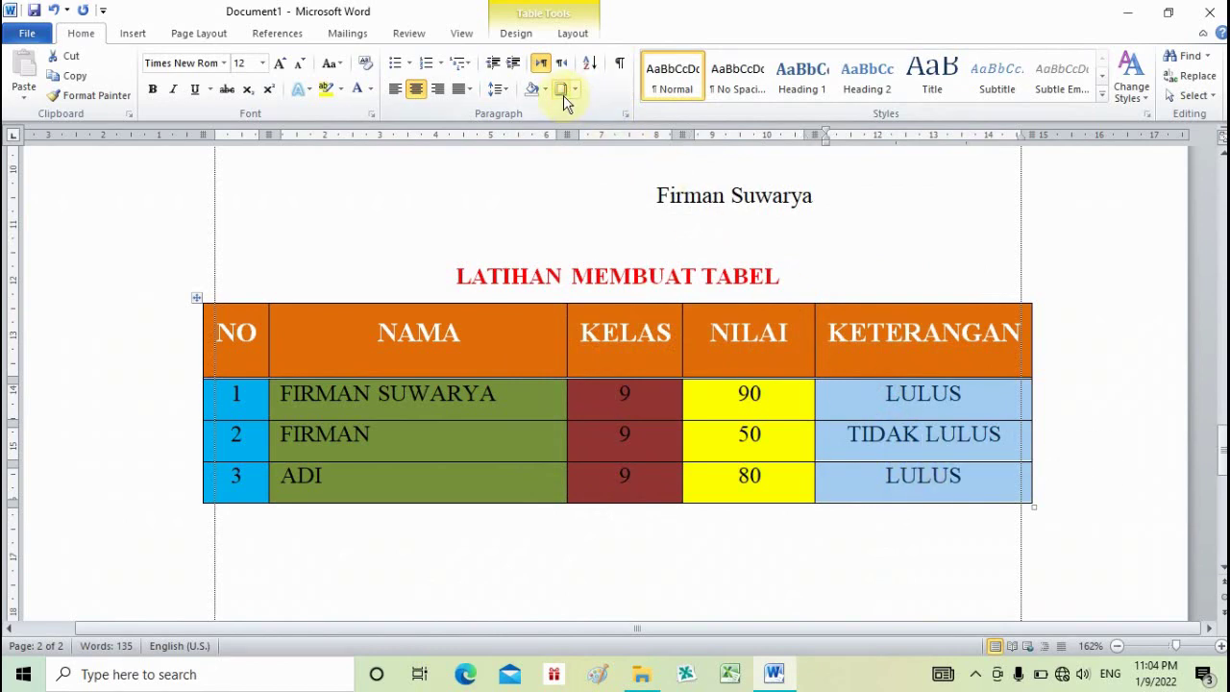
pyautogui.click(574, 89)
pyautogui.click(684, 418)
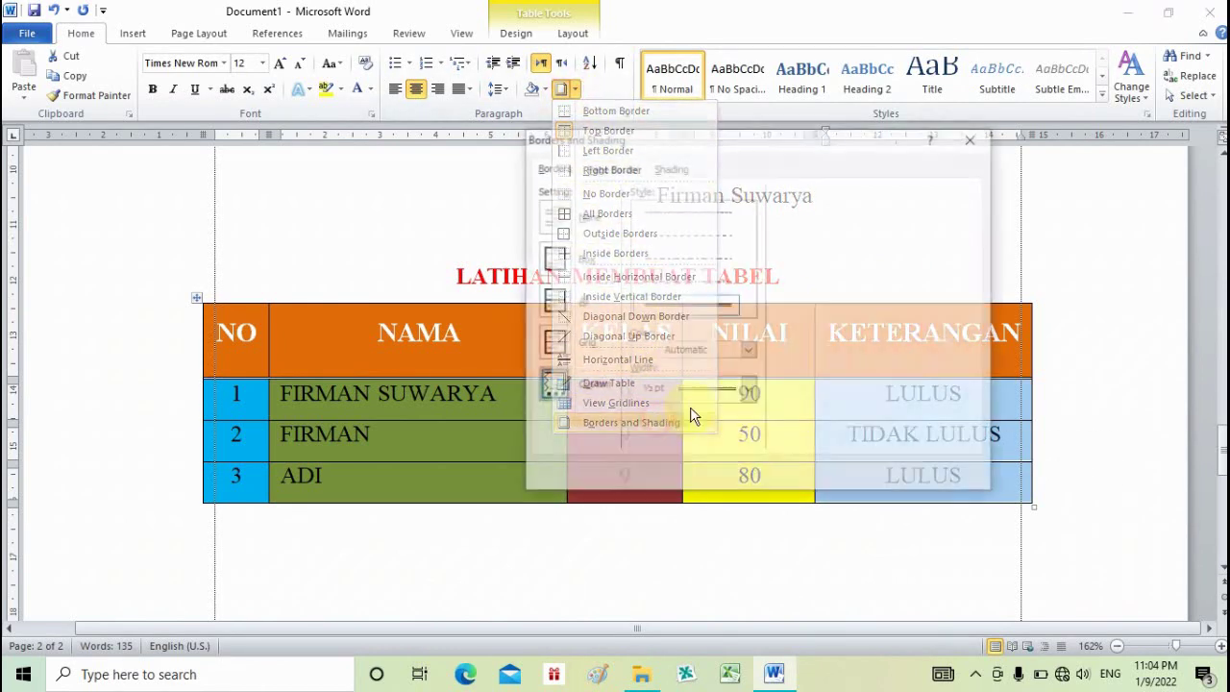
pyautogui.click(671, 169)
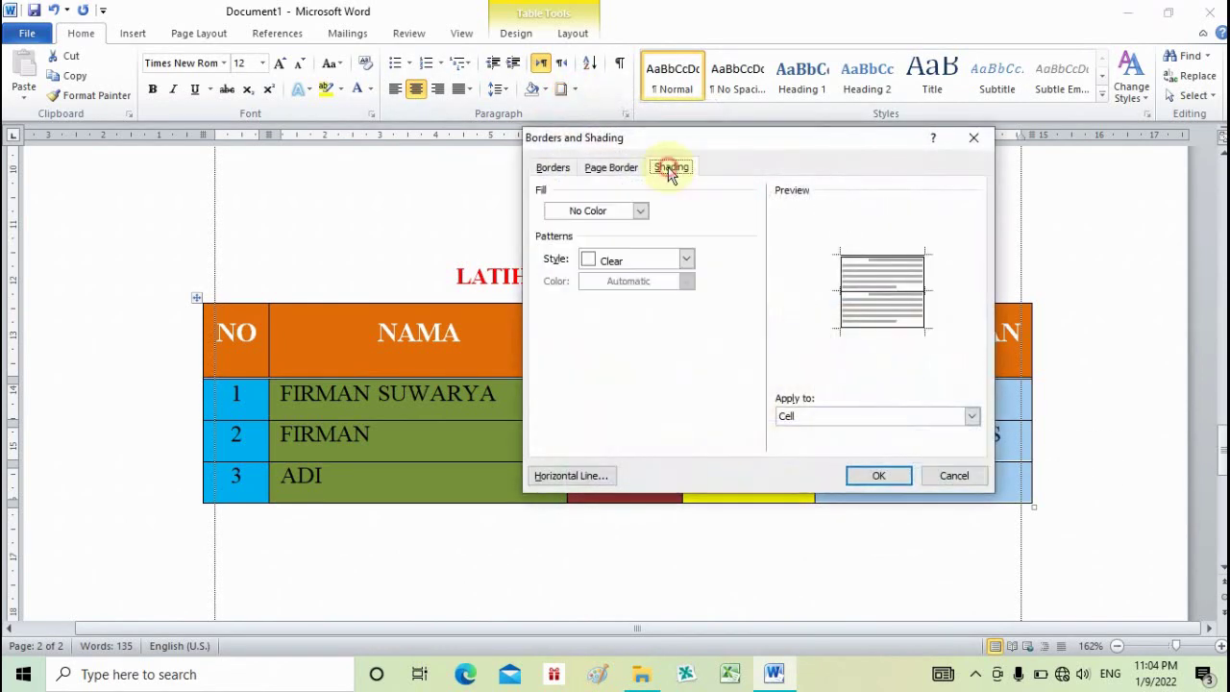
pyautogui.click(640, 210)
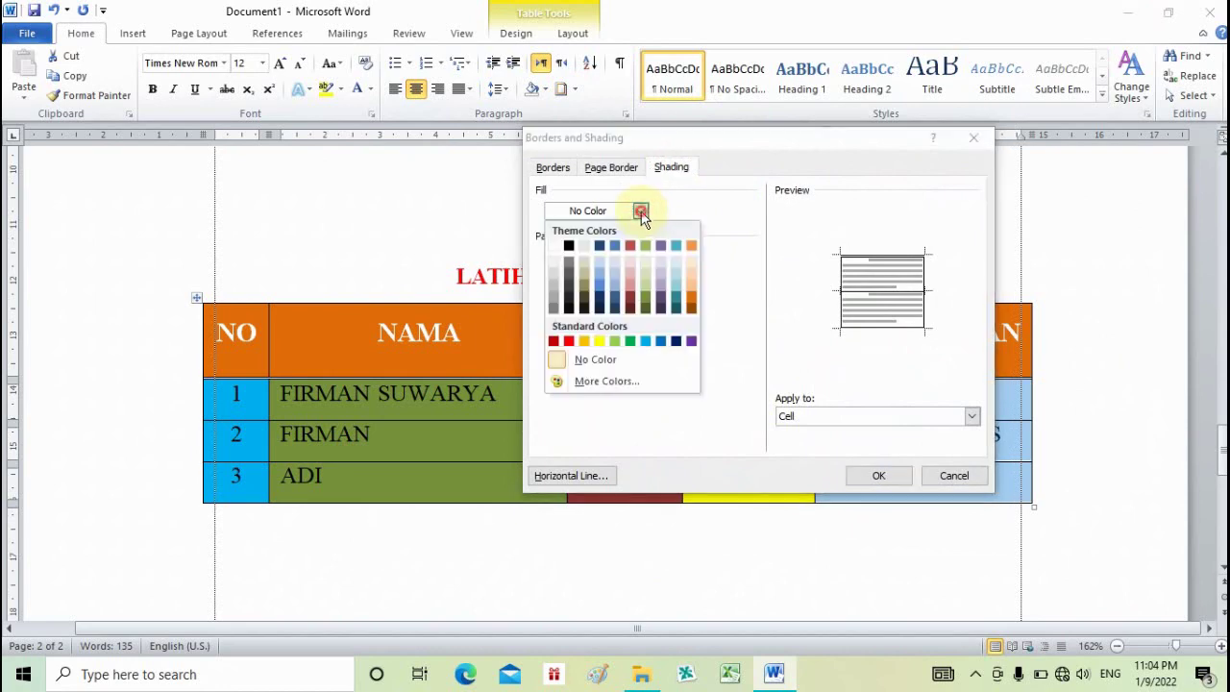
pyautogui.click(568, 262)
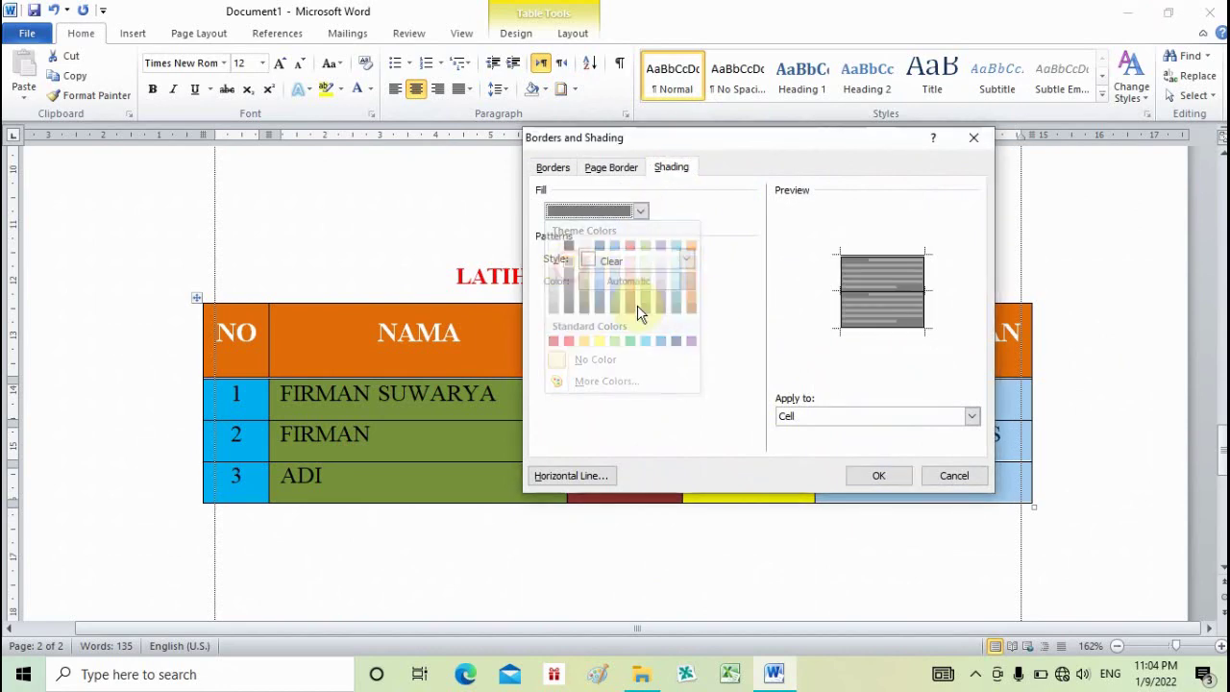
pyautogui.click(877, 476)
pyautogui.click(868, 503)
pyautogui.click(842, 465)
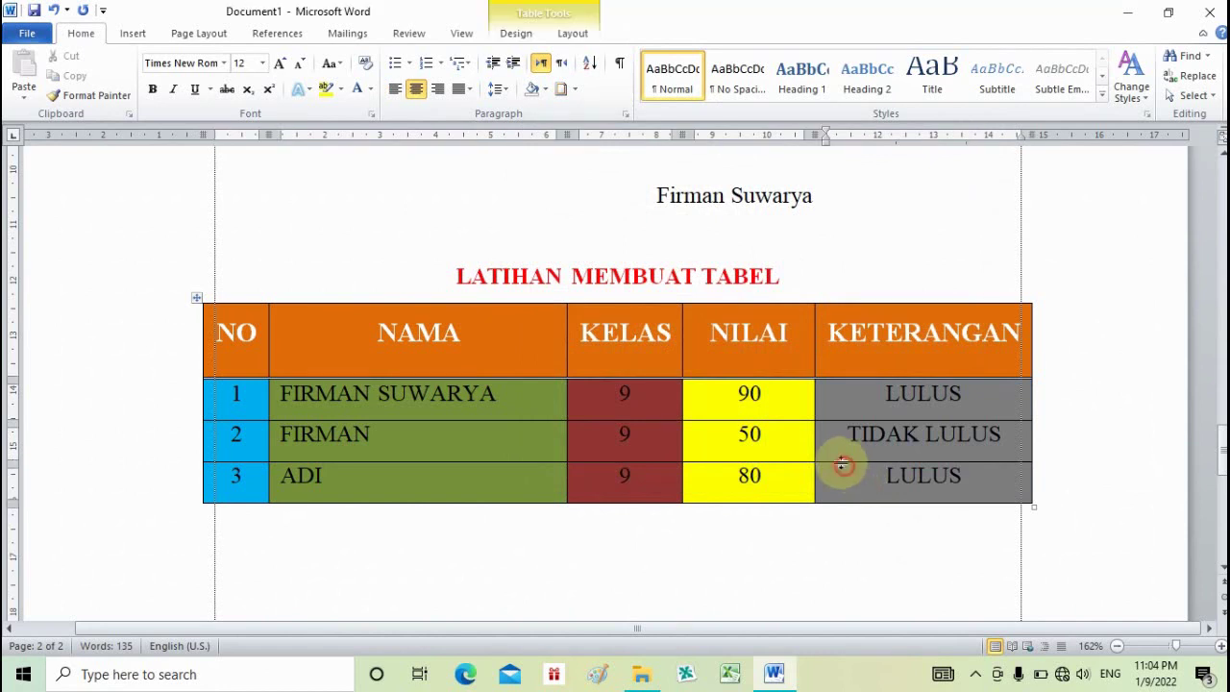
pyautogui.click(498, 429)
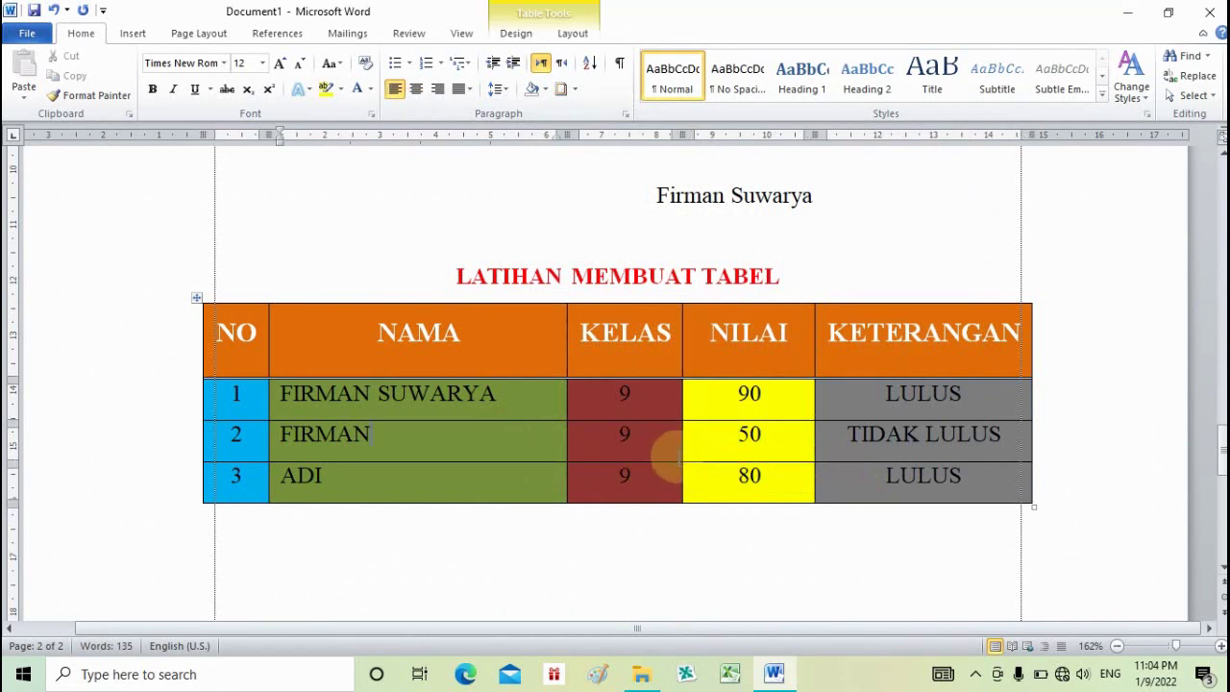
pyautogui.click(378, 346)
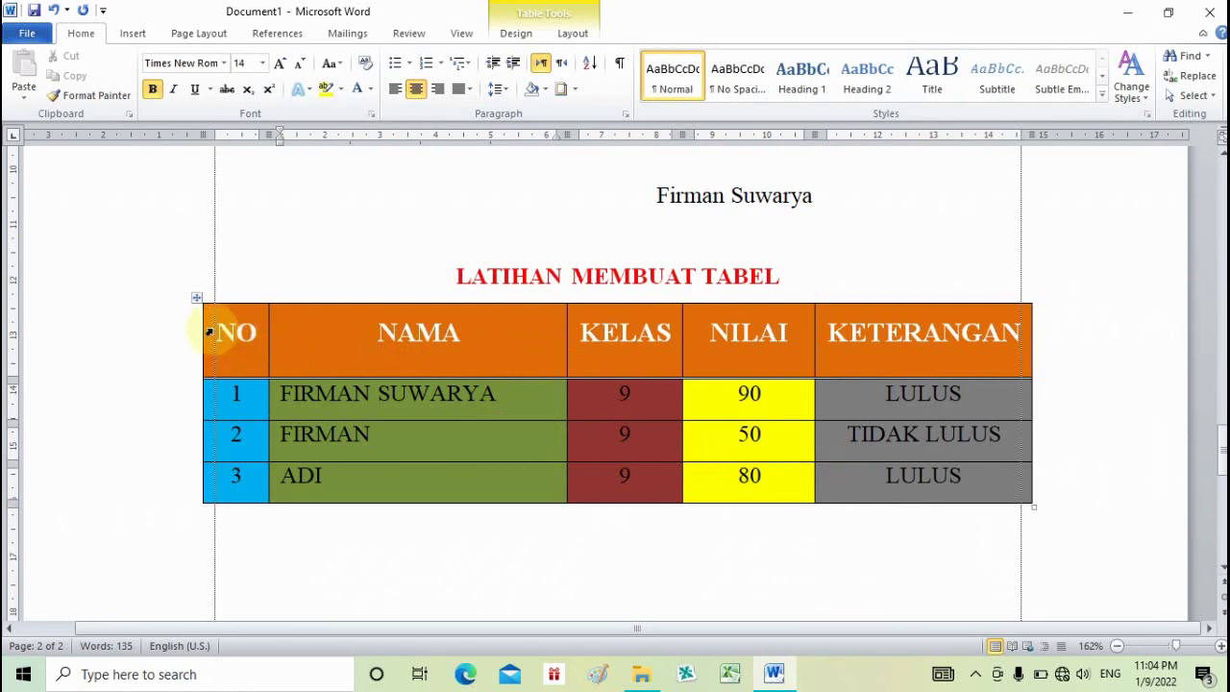
# In Borders and Shading, remove the header row's inside vertical and right borders
pyautogui.moveTo(208, 331); pyautogui.dragTo(956, 341)
pyautogui.click(576, 90)
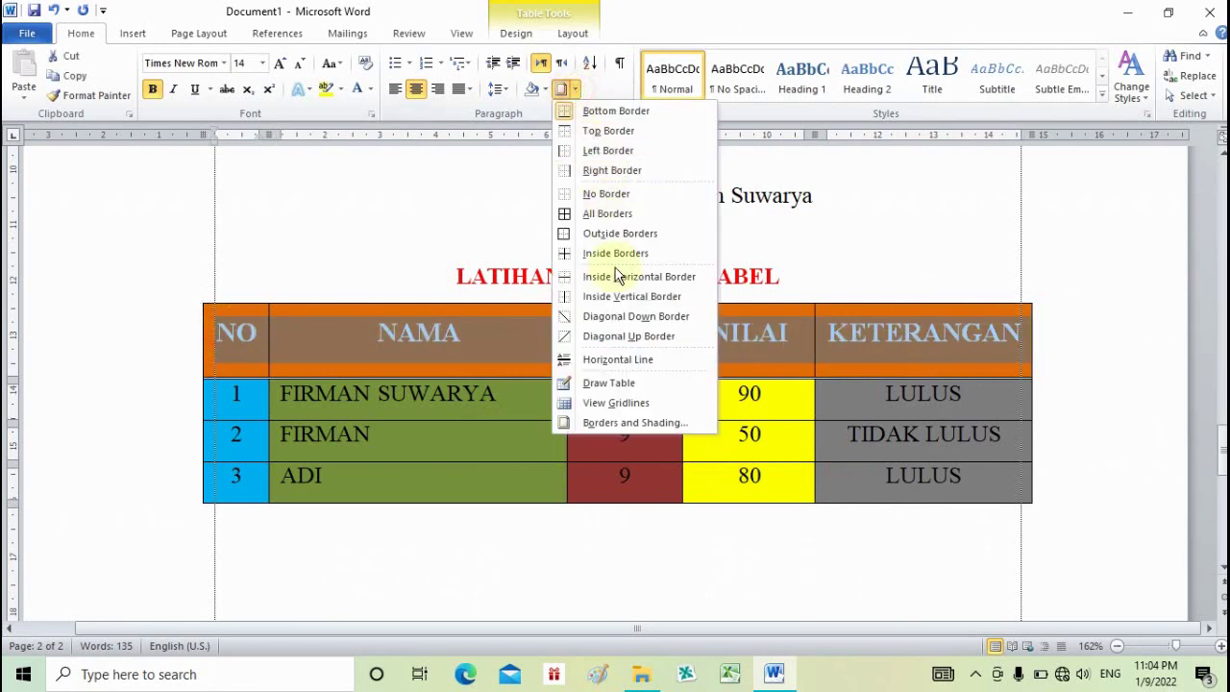
pyautogui.click(664, 419)
pyautogui.moveTo(664, 143); pyautogui.dragTo(724, 140)
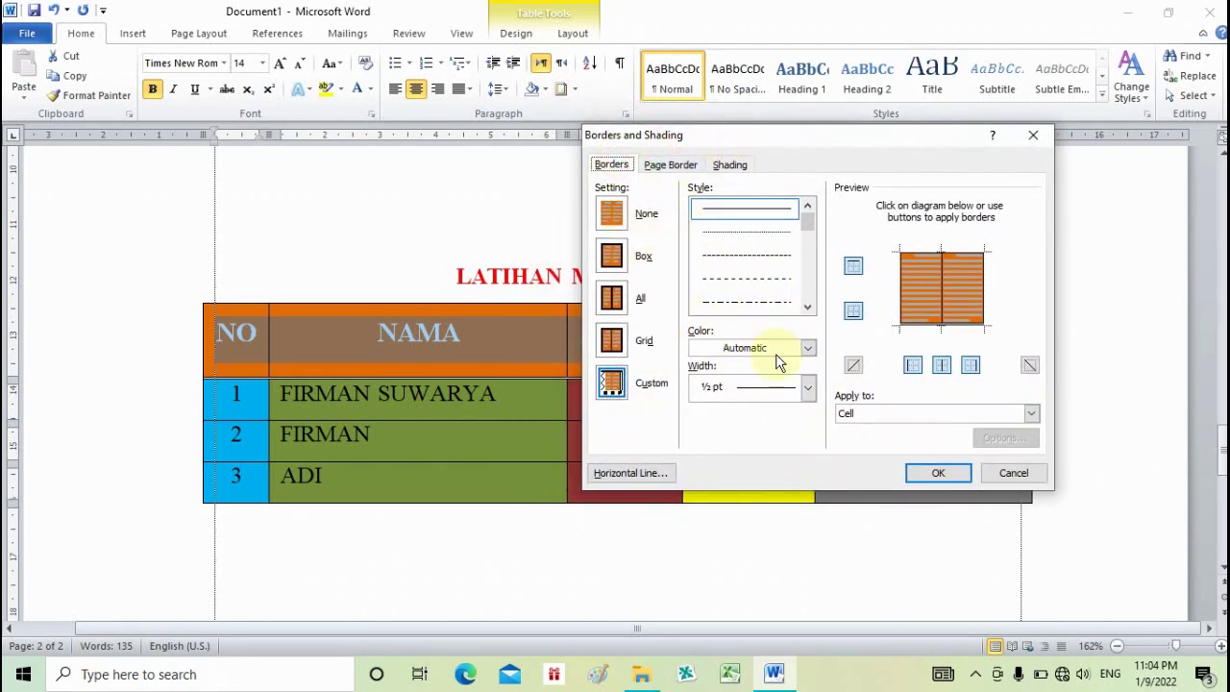
pyautogui.click(808, 349)
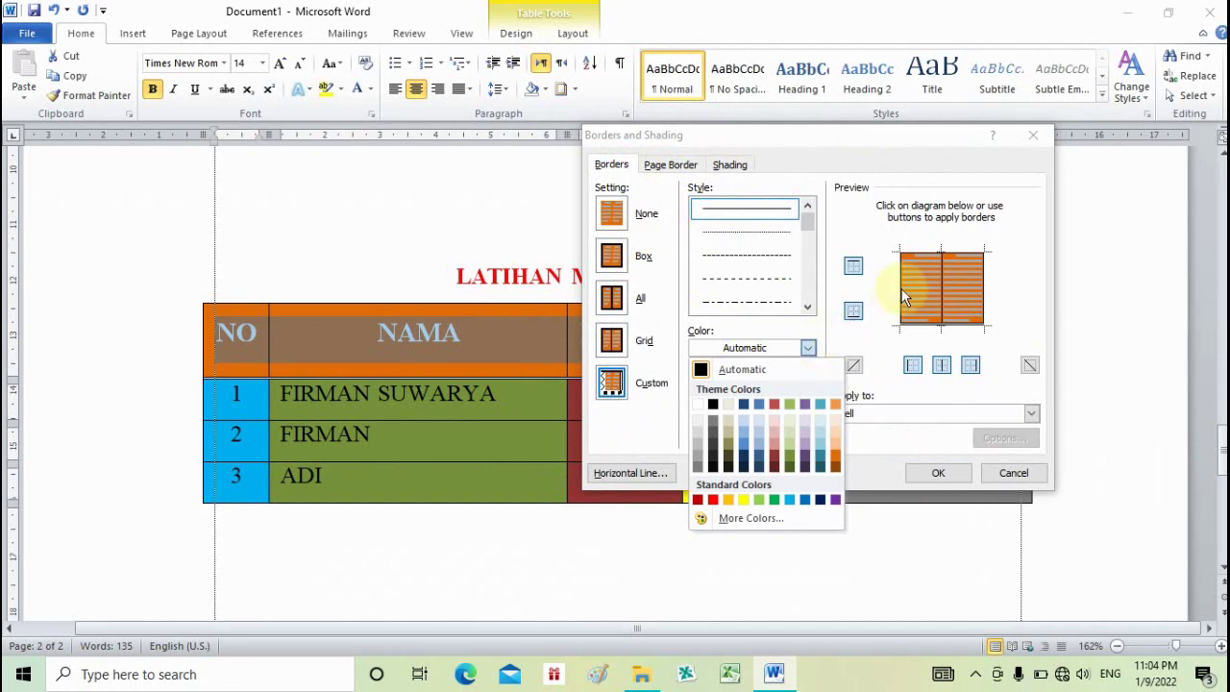
pyautogui.click(918, 252)
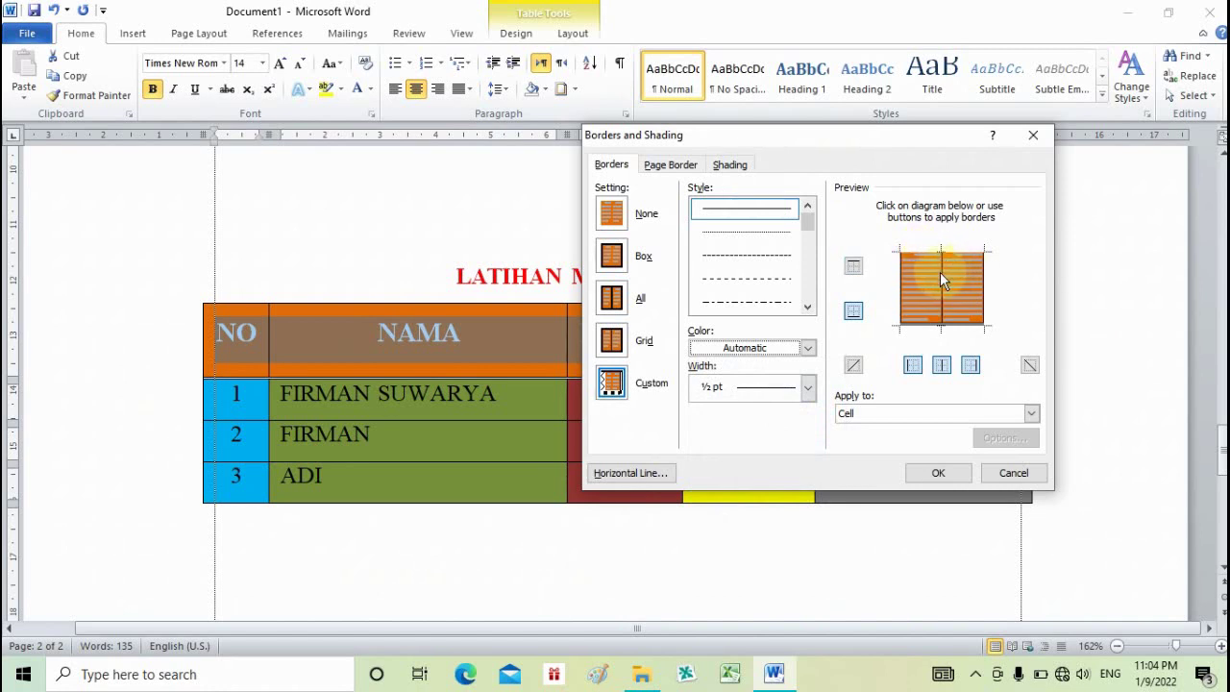
pyautogui.click(940, 272)
pyautogui.click(981, 277)
# Make the header row border red at 4½ pt width and apply it
pyautogui.click(808, 348)
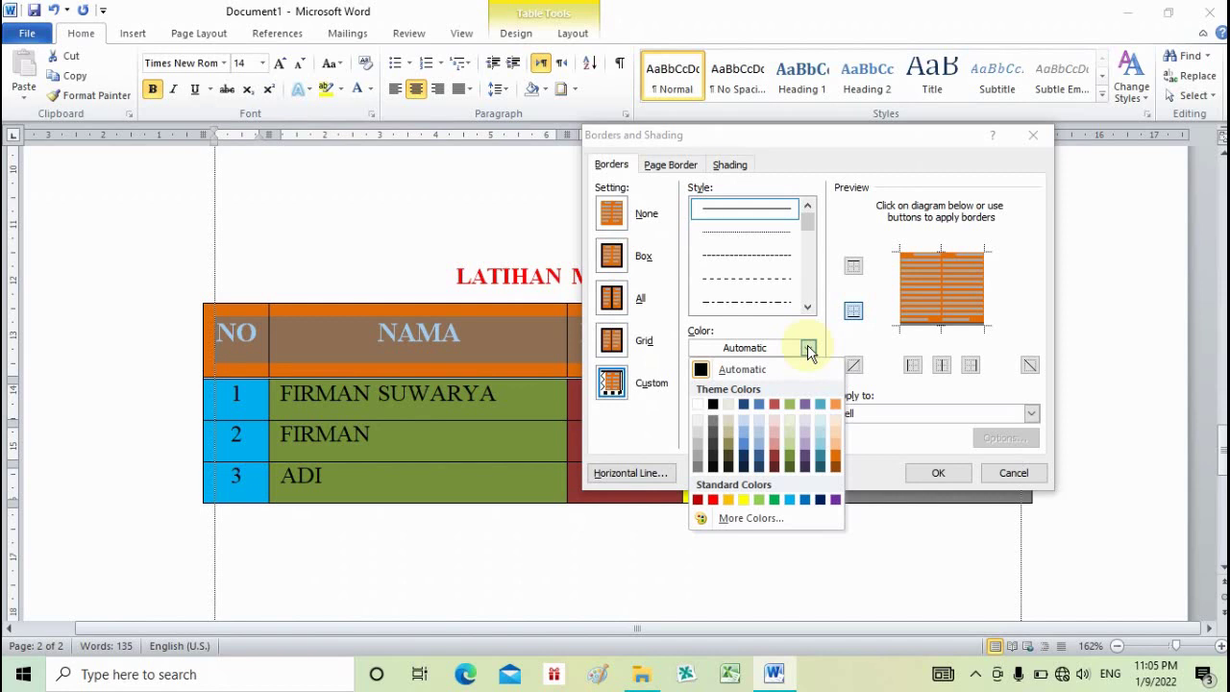
pyautogui.click(712, 498)
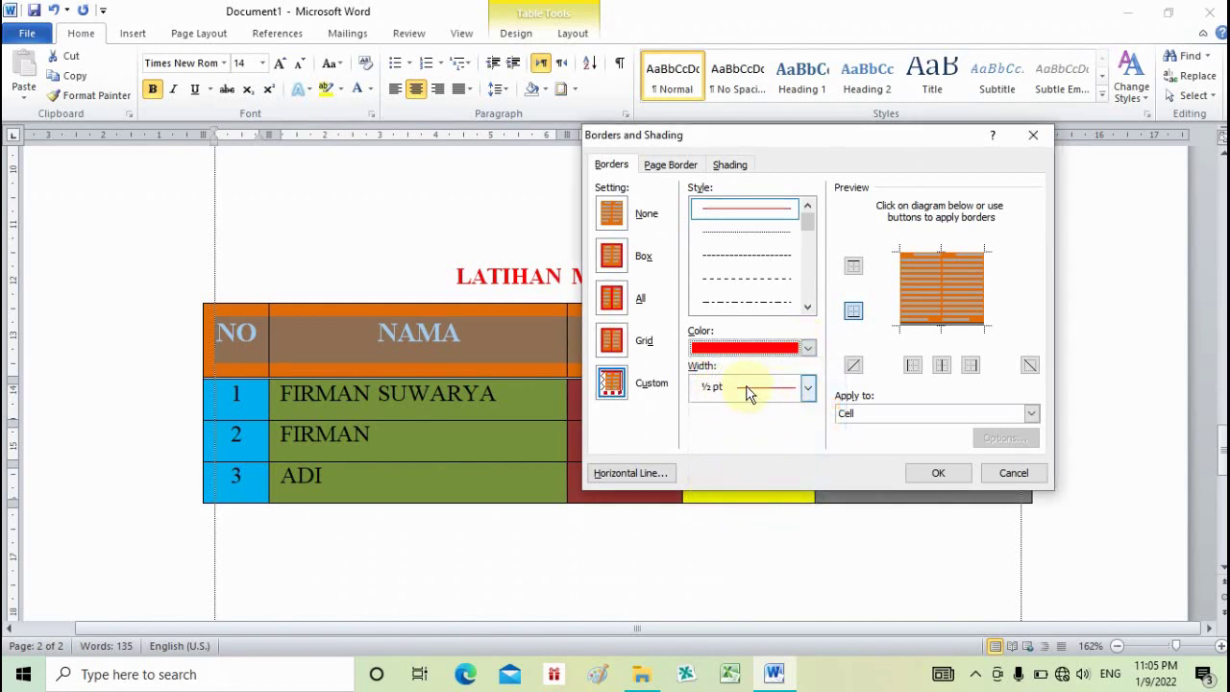
pyautogui.click(808, 388)
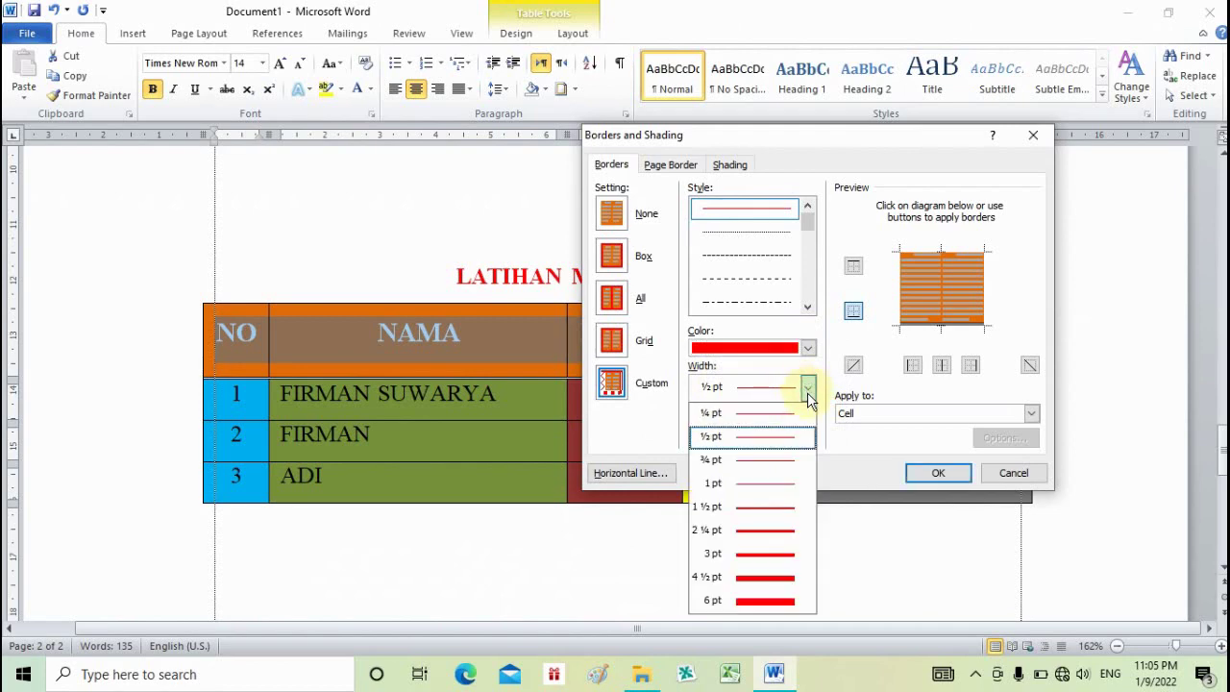
pyautogui.click(778, 579)
pyautogui.click(945, 472)
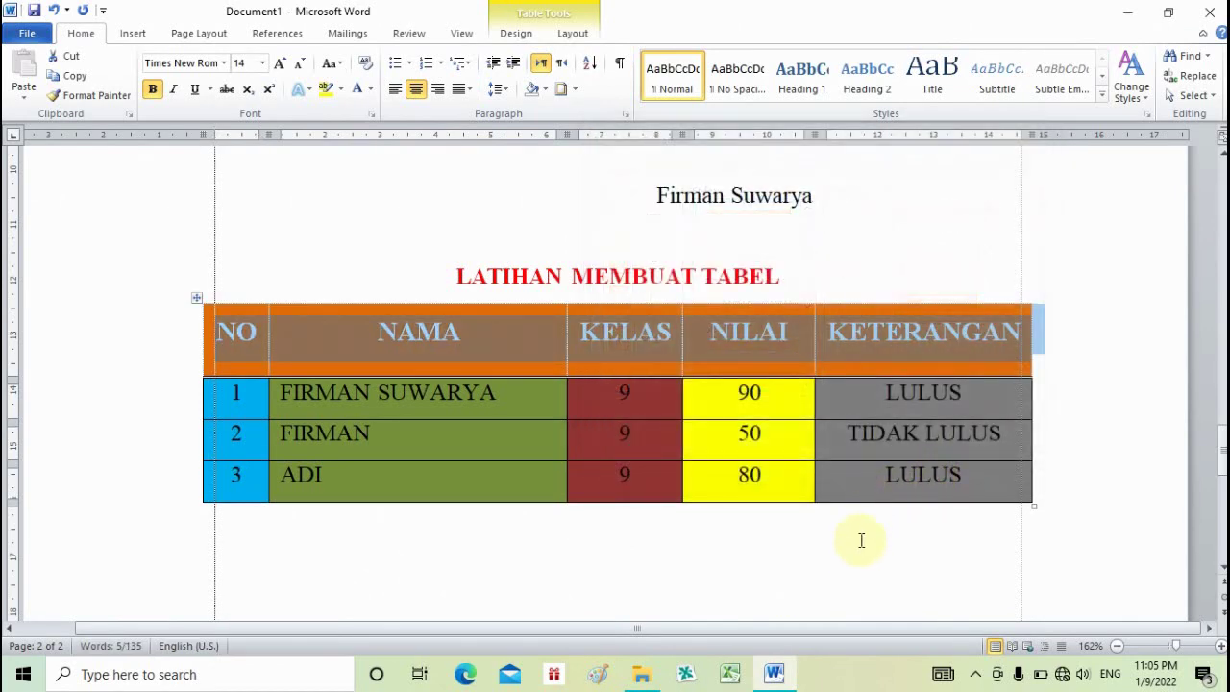
pyautogui.click(860, 540)
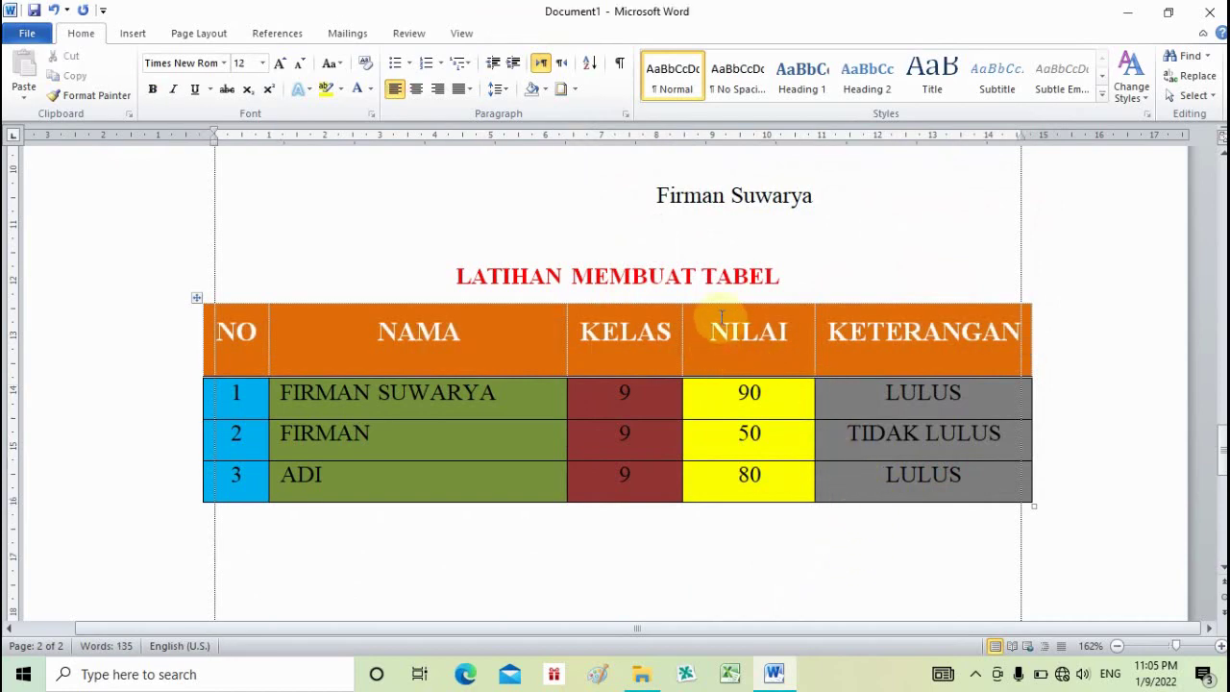
# Select the header row and adjust its inside, top and right borders in the Borders preview
pyautogui.keyDown('ctrl'); pyautogui.scroll(3, 721, 312); pyautogui.keyUp('ctrl')
pyautogui.keyDown('ctrl'); pyautogui.scroll(-1, 784, 379); pyautogui.keyUp('ctrl')
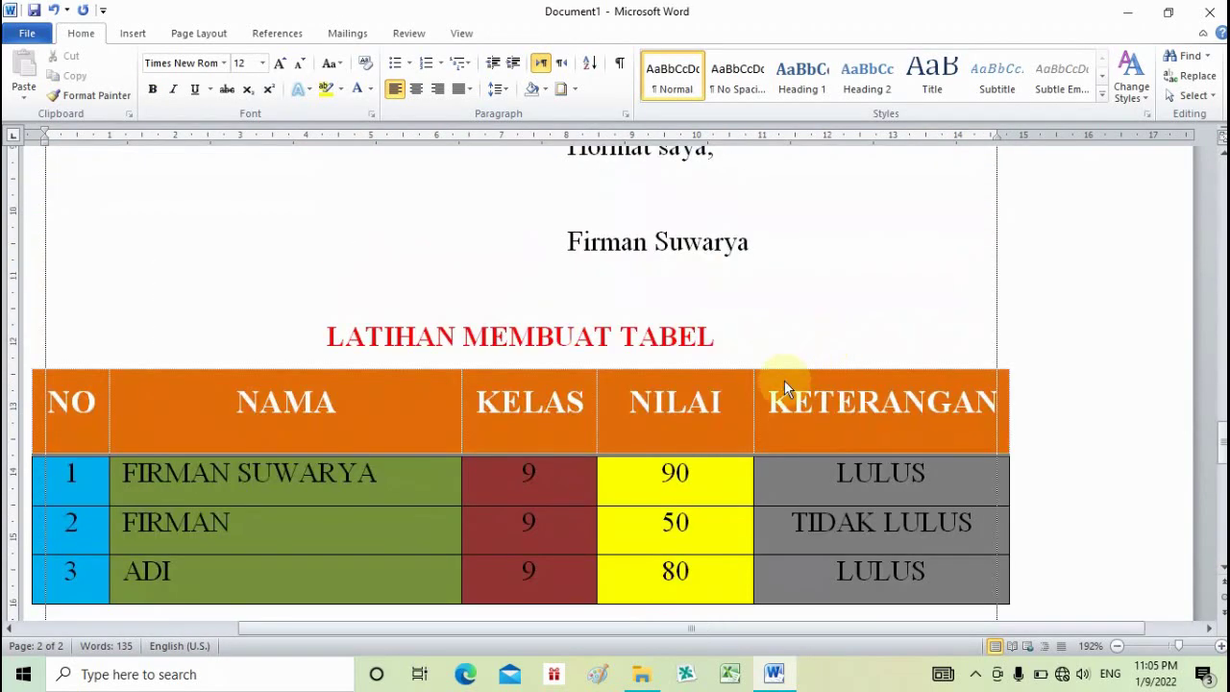
pyautogui.scroll(10, 784, 379)
pyautogui.keyDown('ctrl'); pyautogui.scroll(-2, 785, 382); pyautogui.keyUp('ctrl')
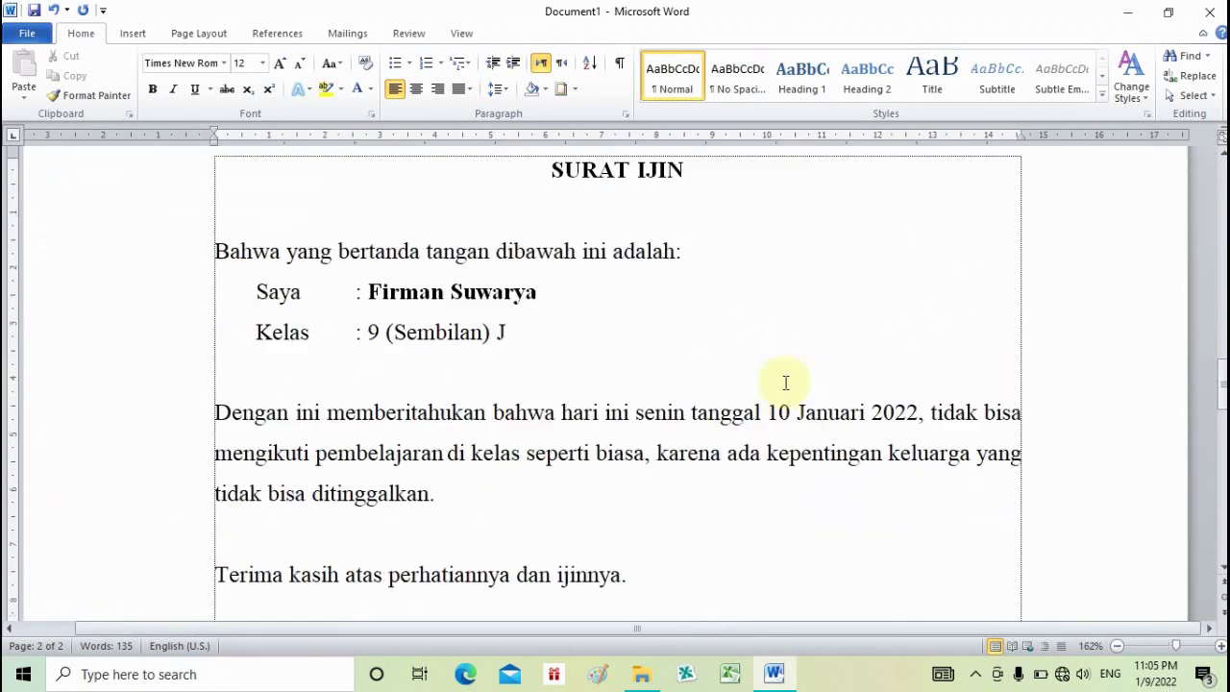
pyautogui.scroll(-10, 783, 389)
pyautogui.doubleClick(562, 298)
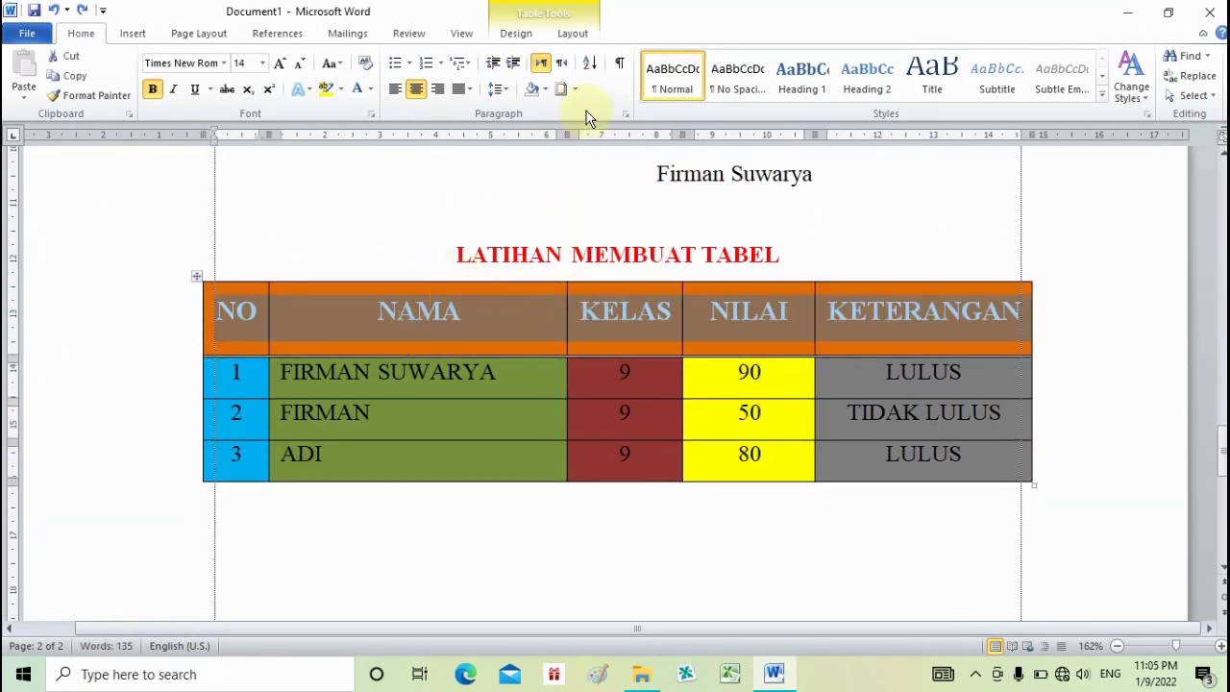
pyautogui.click(574, 88)
pyautogui.click(649, 425)
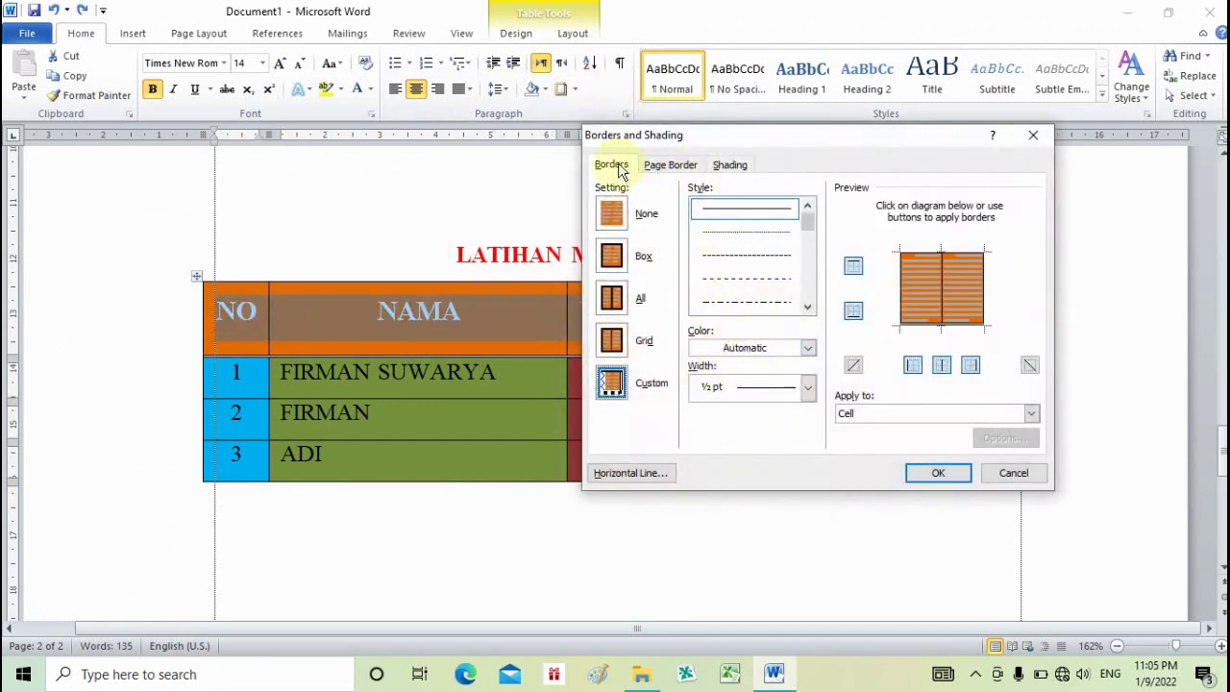
pyautogui.click(660, 170)
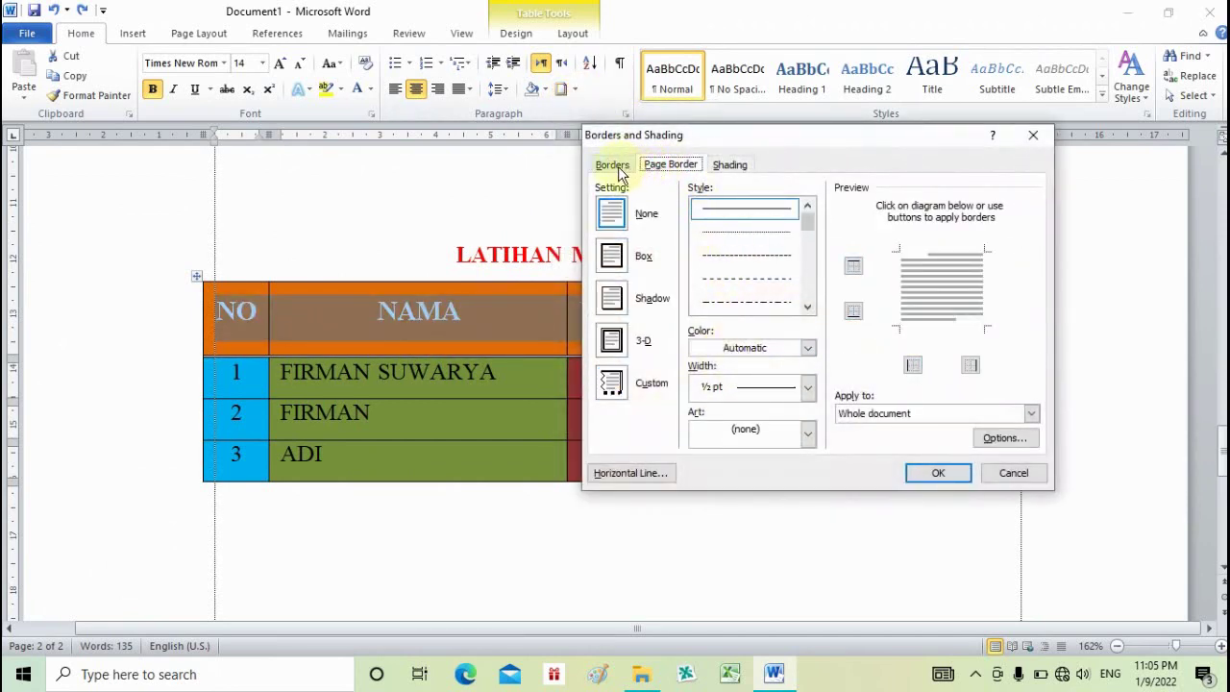
pyautogui.click(612, 166)
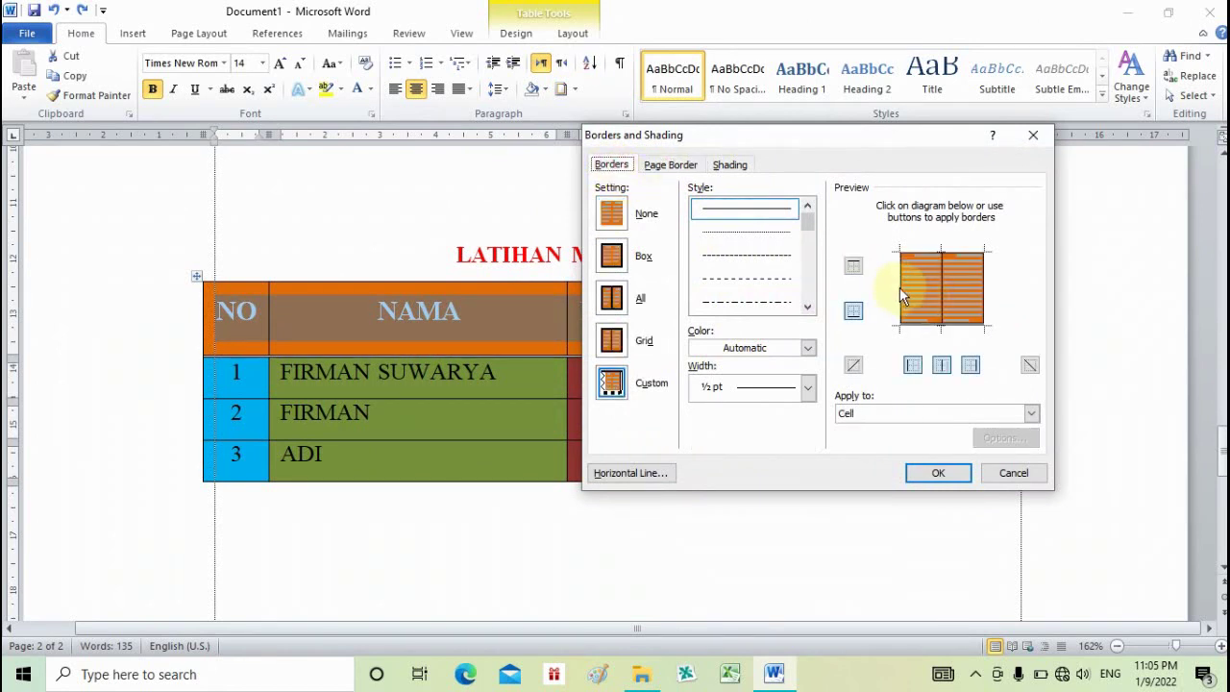
pyautogui.click(928, 274)
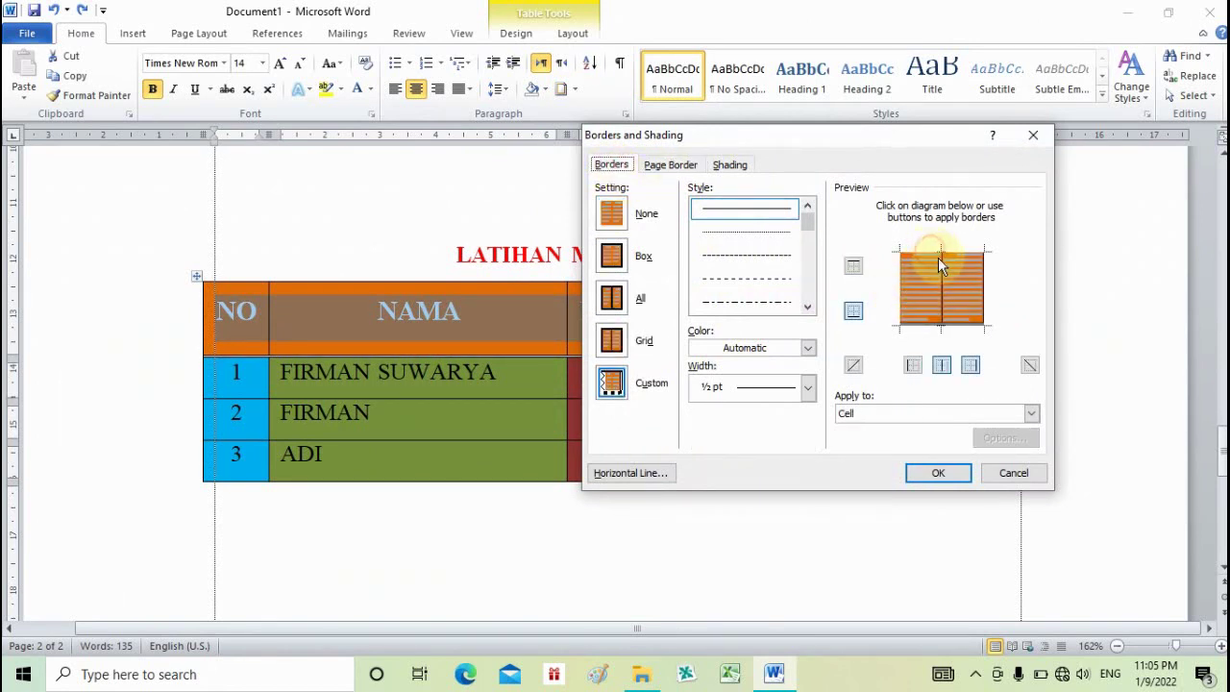
pyautogui.click(941, 257)
pyautogui.click(982, 279)
pyautogui.click(943, 267)
pyautogui.click(949, 256)
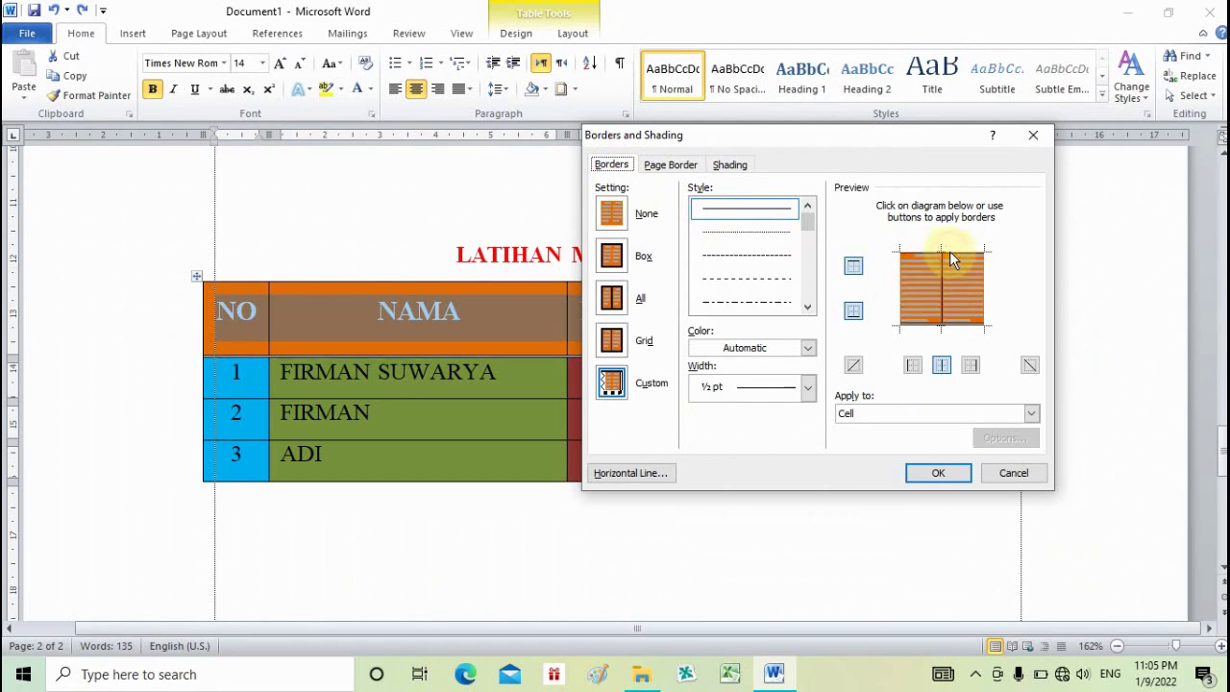
pyautogui.click(955, 254)
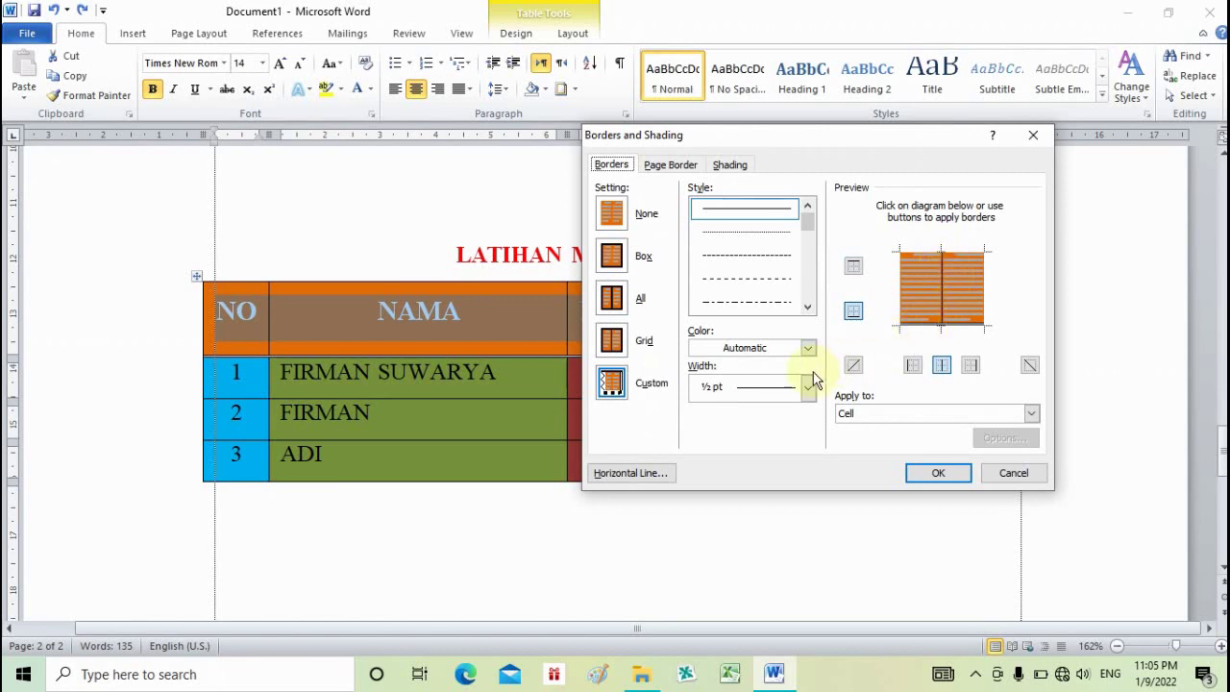
# Apply red 3 pt top and right borders to the header row
pyautogui.click(808, 347)
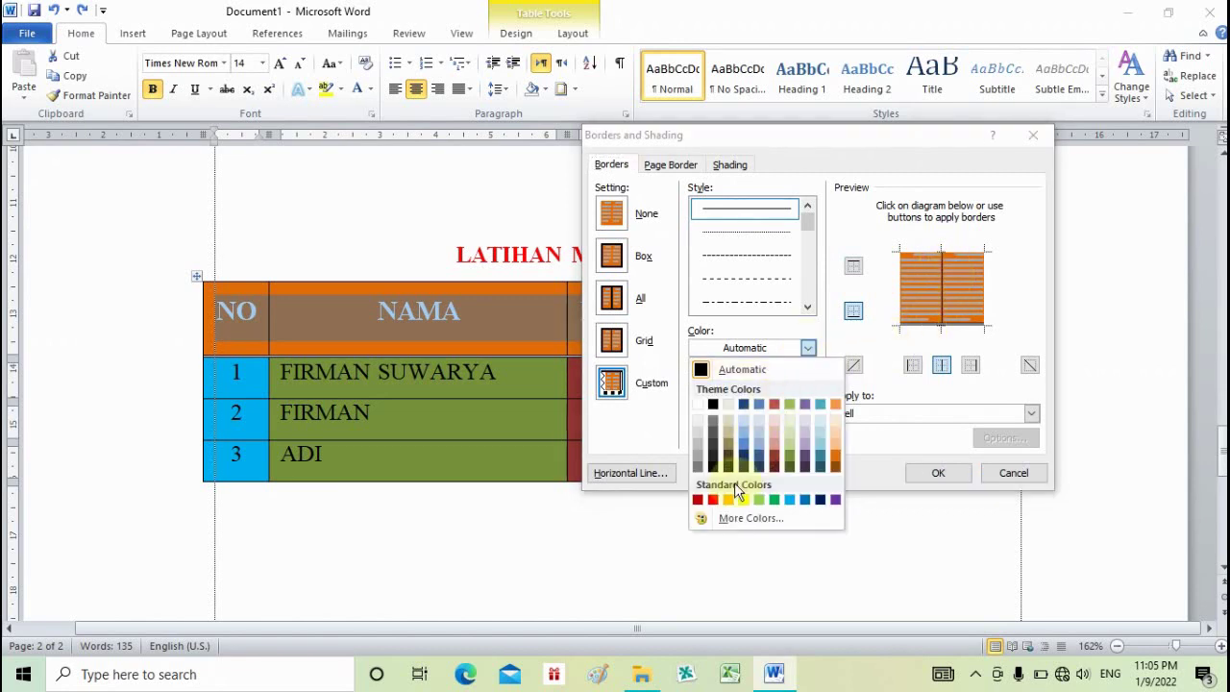
pyautogui.click(721, 498)
pyautogui.click(807, 386)
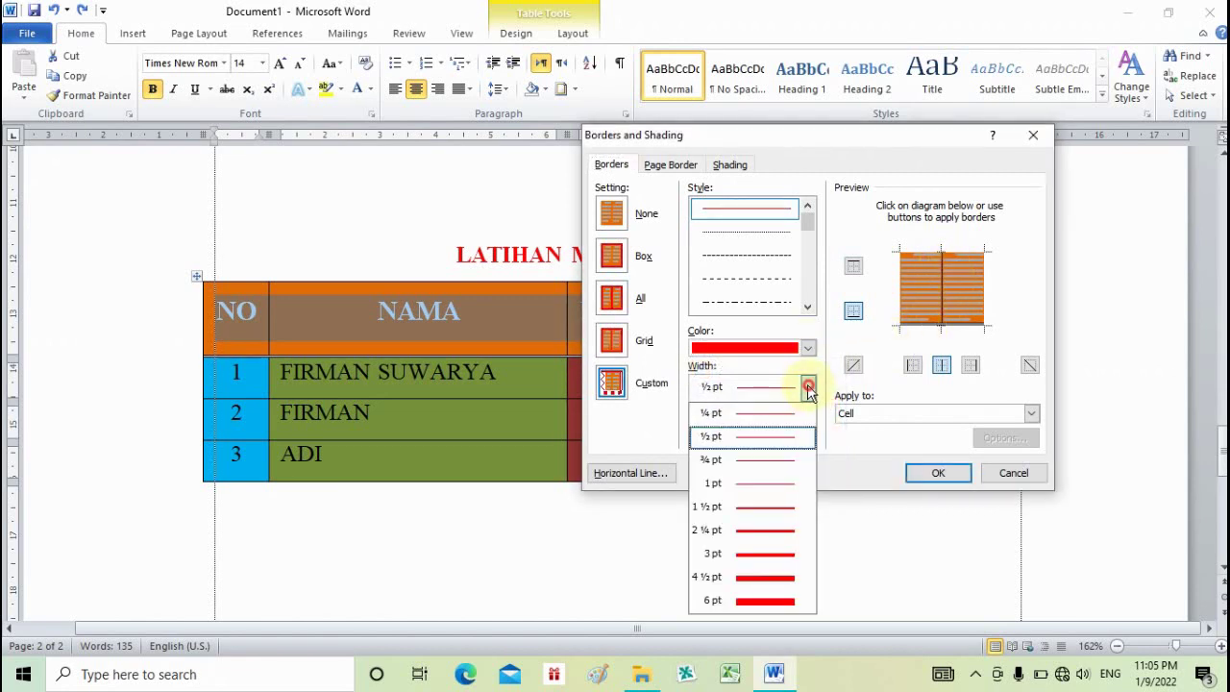
pyautogui.click(764, 555)
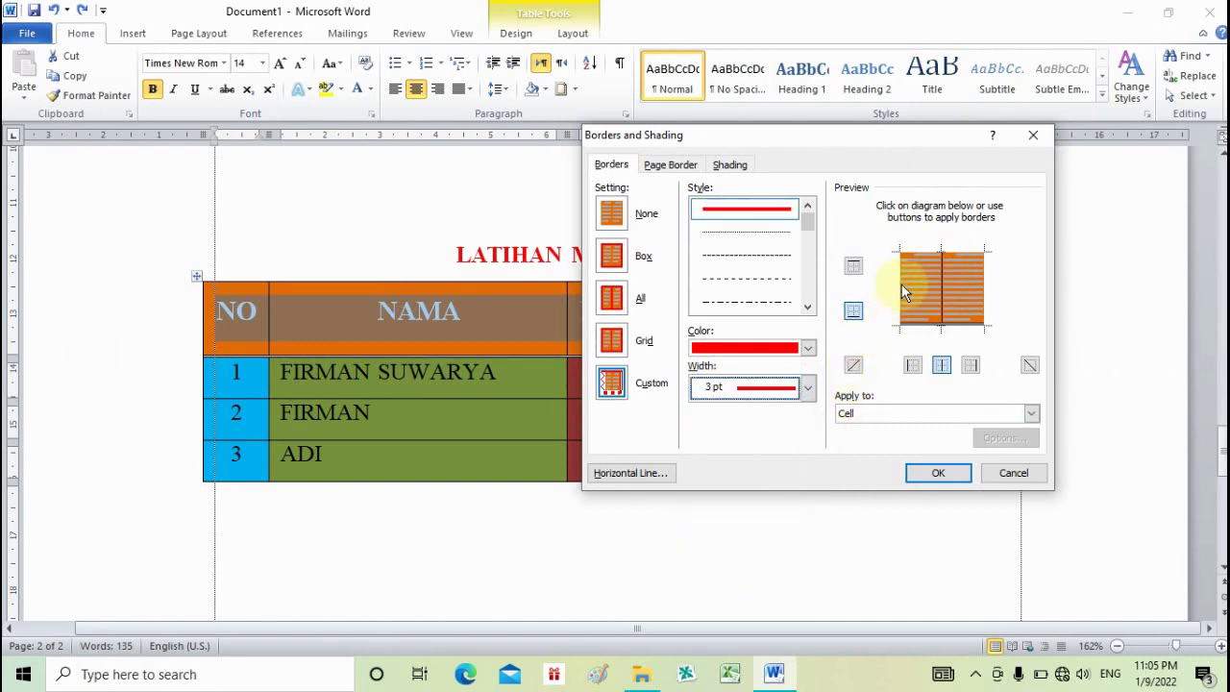
pyautogui.click(924, 254)
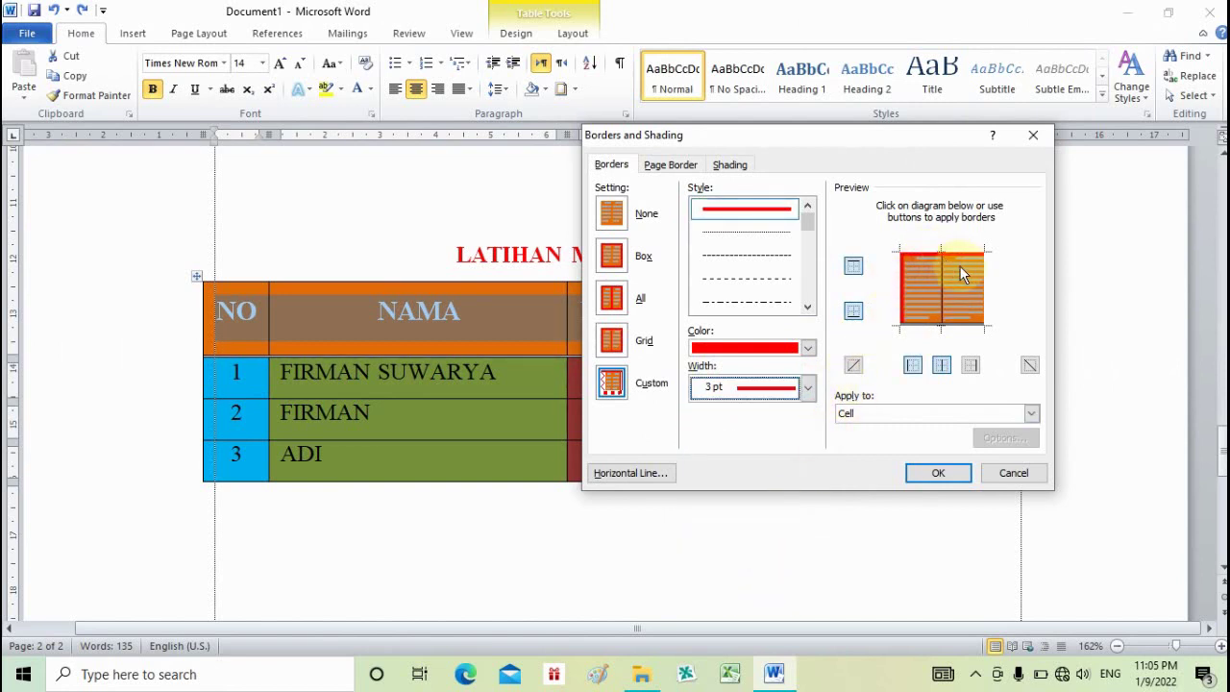
pyautogui.click(983, 281)
pyautogui.click(938, 472)
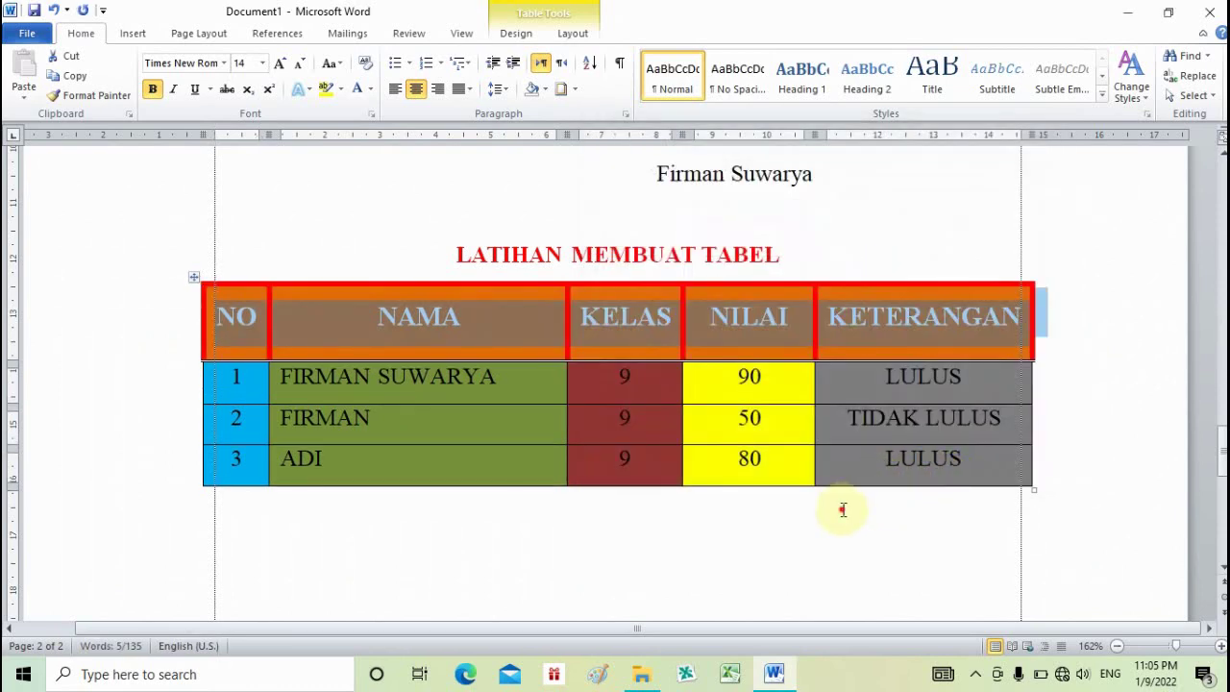
pyautogui.click(807, 502)
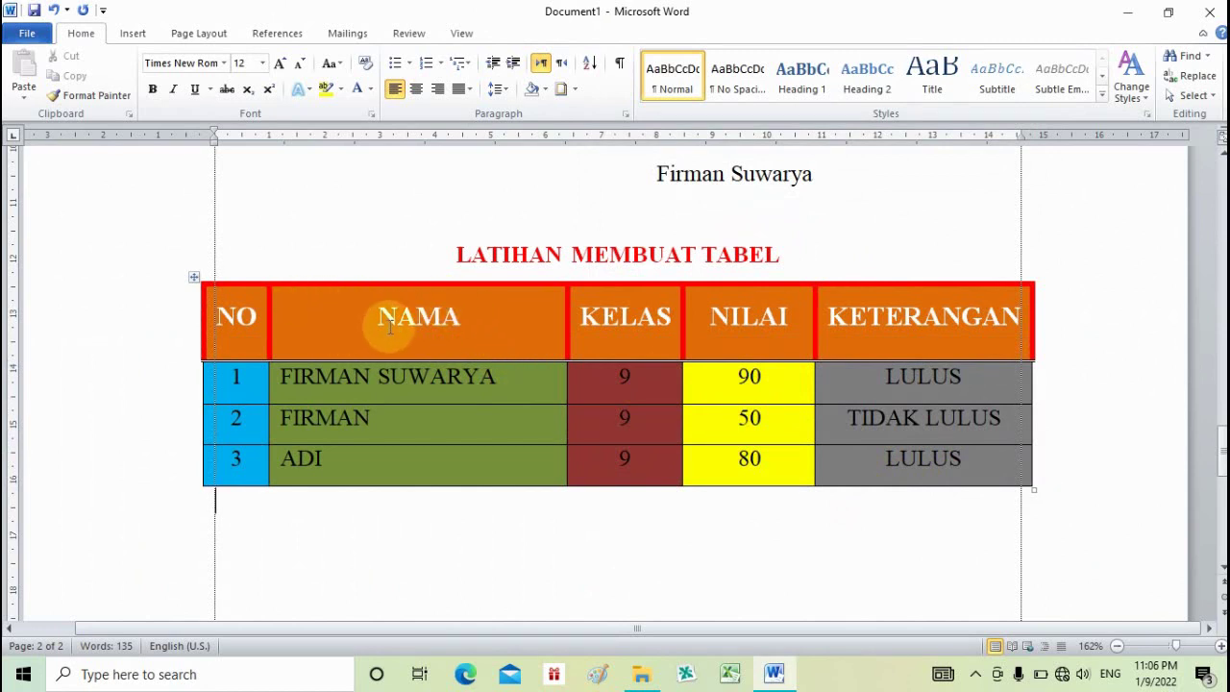
pyautogui.scroll(1, 485, 337)
pyautogui.scroll(-1, 501, 342)
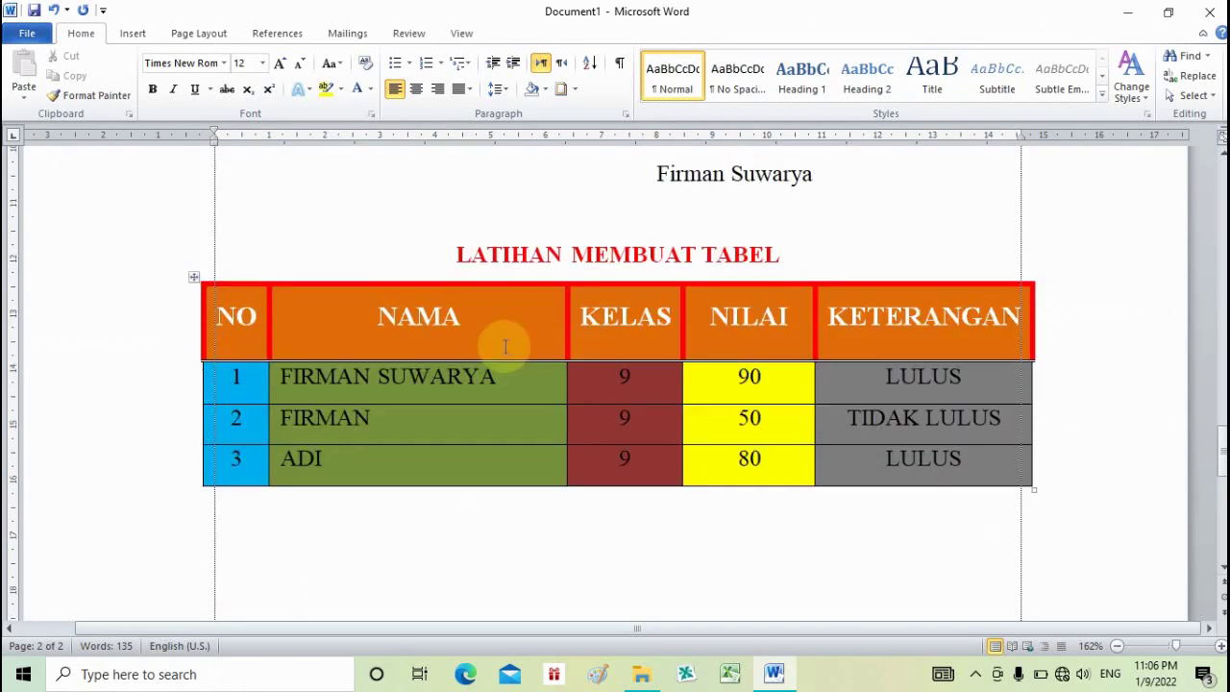
pyautogui.scroll(1, 505, 339)
pyautogui.scroll(-1, 507, 342)
pyautogui.scroll(1, 511, 347)
pyautogui.scroll(-1, 510, 348)
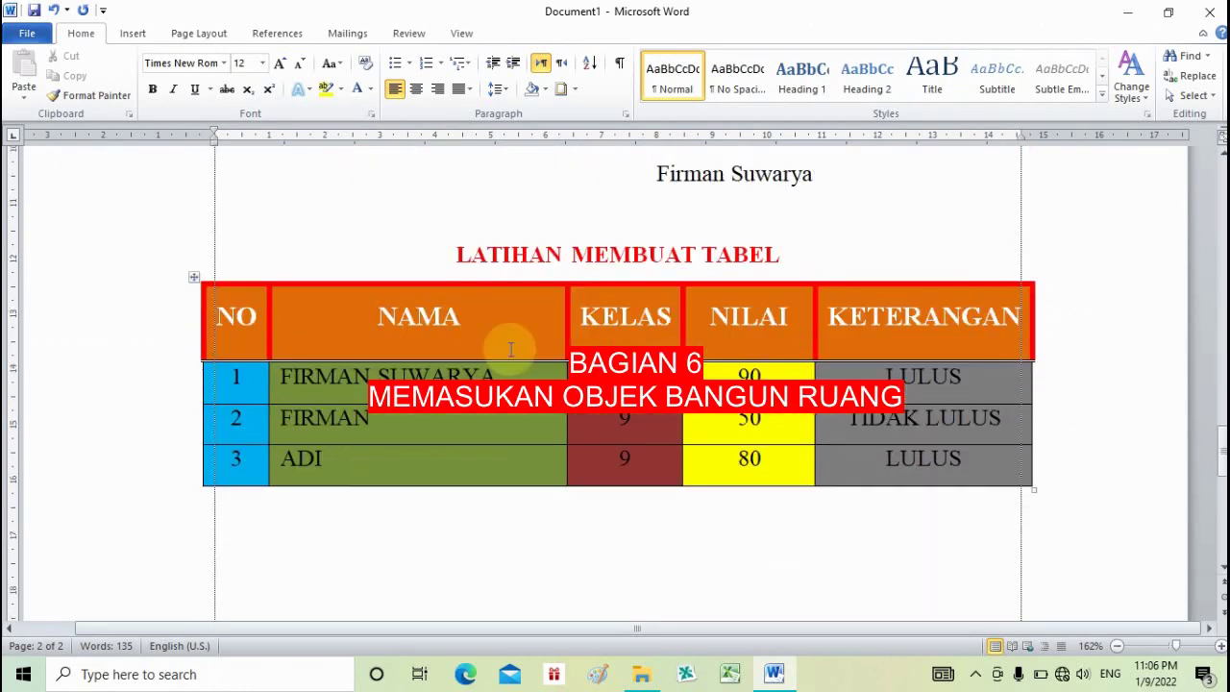
pyautogui.scroll(-1, 516, 350)
pyautogui.scroll(1, 515, 349)
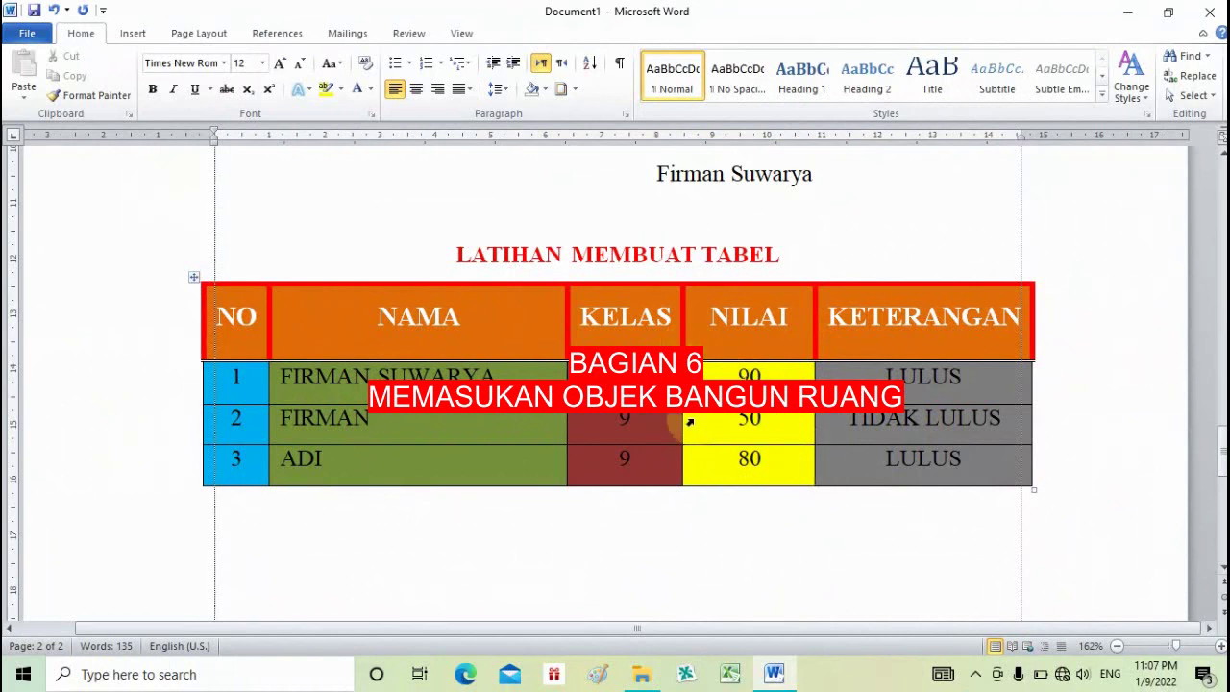
pyautogui.scroll(-5, 577, 480)
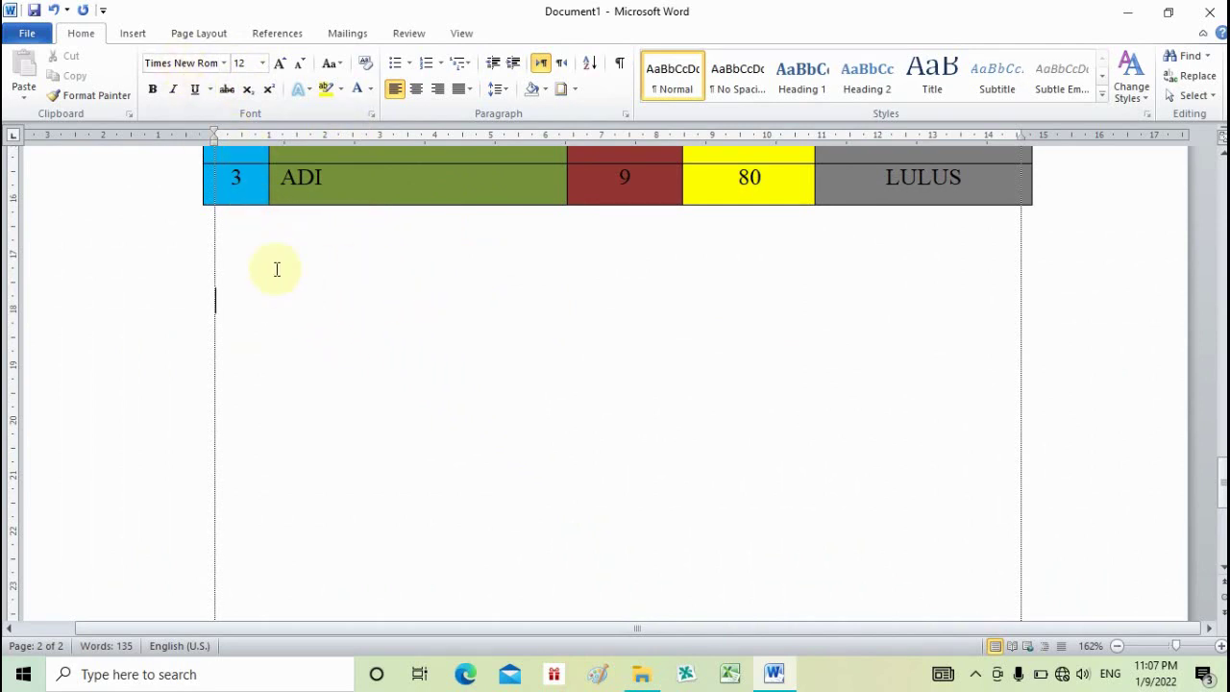
# Draw a blue oval, about 4.28 cm by 2.25 cm, below the table
pyautogui.click(137, 37)
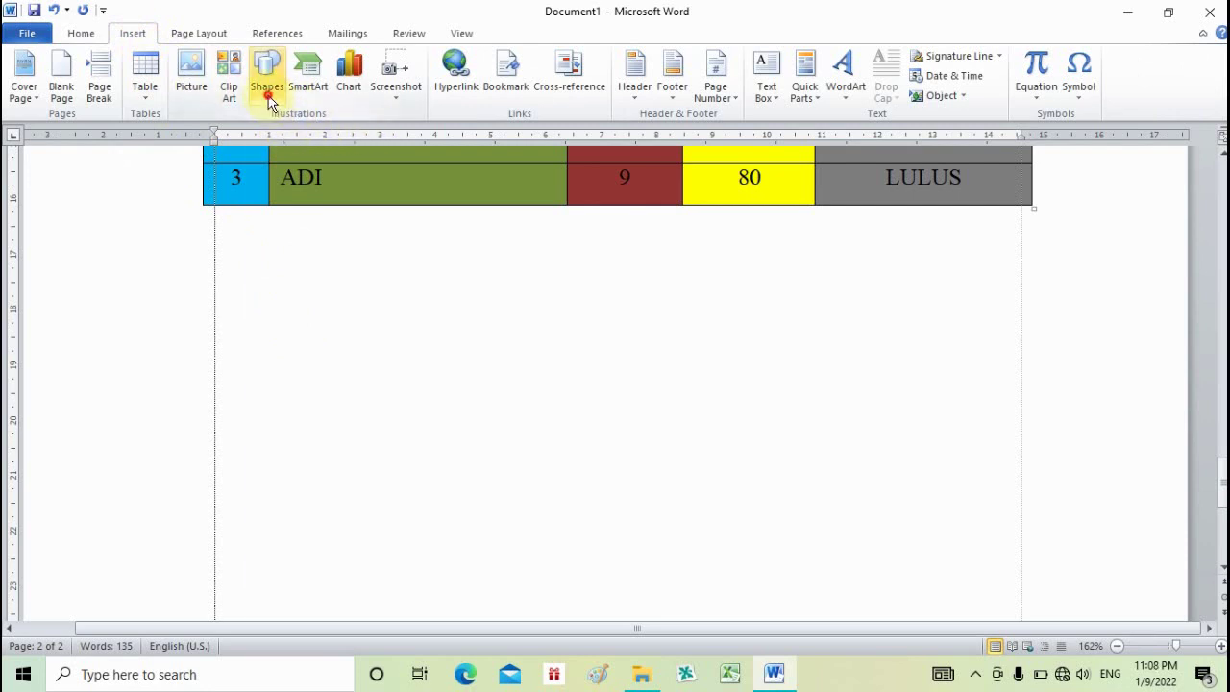
pyautogui.click(269, 96)
pyautogui.click(269, 96)
pyautogui.click(269, 96)
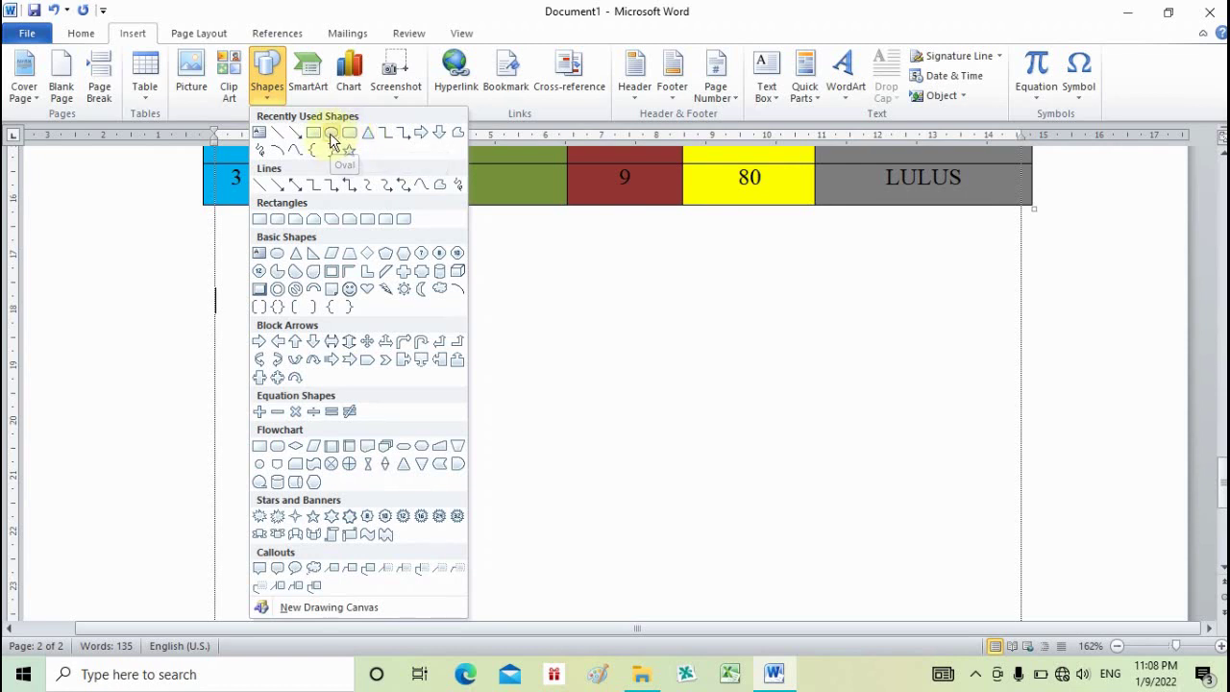
pyautogui.click(330, 135)
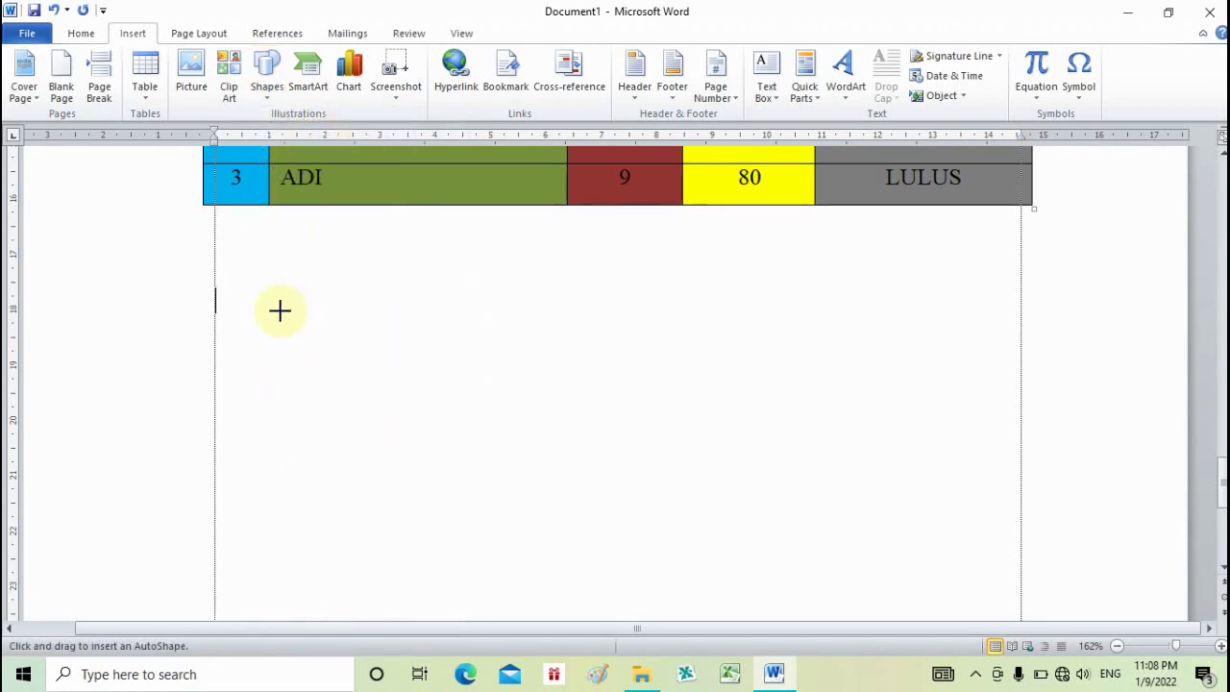
pyautogui.moveTo(277, 304)
pyautogui.mouseDown()
pyautogui.moveTo(482, 476)
pyautogui.moveTo(527, 445)
pyautogui.moveTo(609, 451)
pyautogui.moveTo(494, 393)
pyautogui.moveTo(467, 412)
pyautogui.moveTo(538, 489)
pyautogui.moveTo(497, 423)
pyautogui.moveTo(515, 429)
pyautogui.mouseUp()
pyautogui.press('ctrl')
pyautogui.press('shift')
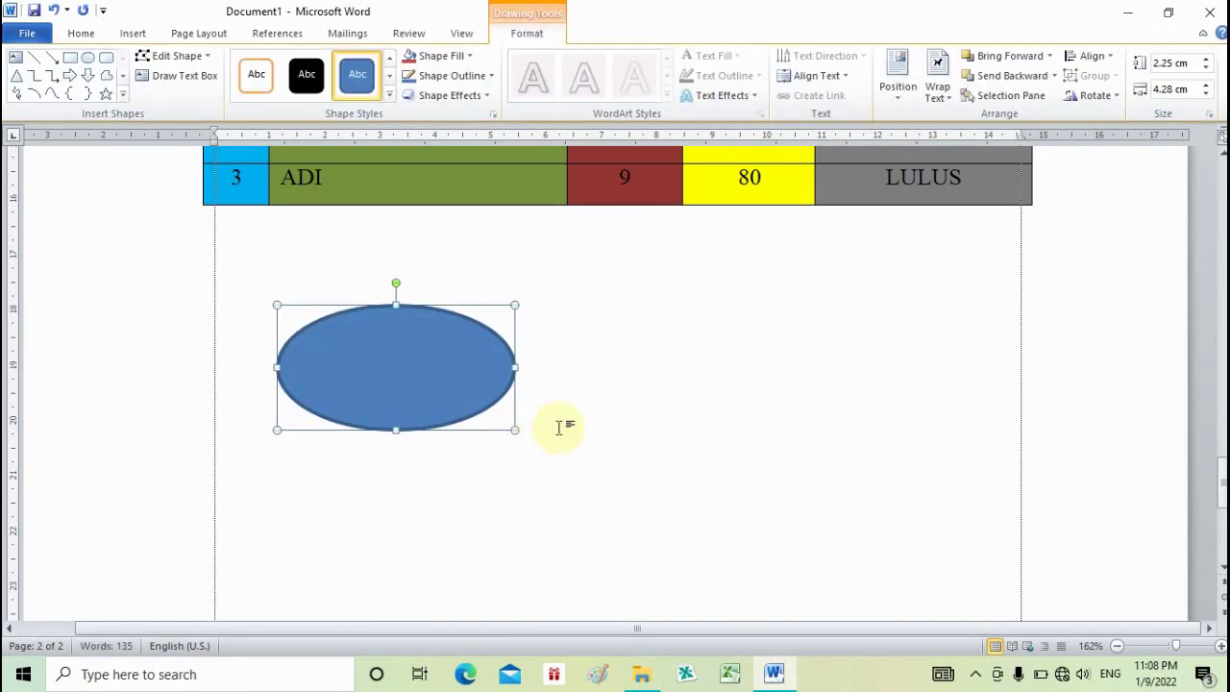
pyautogui.click(560, 426)
pyautogui.click(467, 382)
pyautogui.click(547, 397)
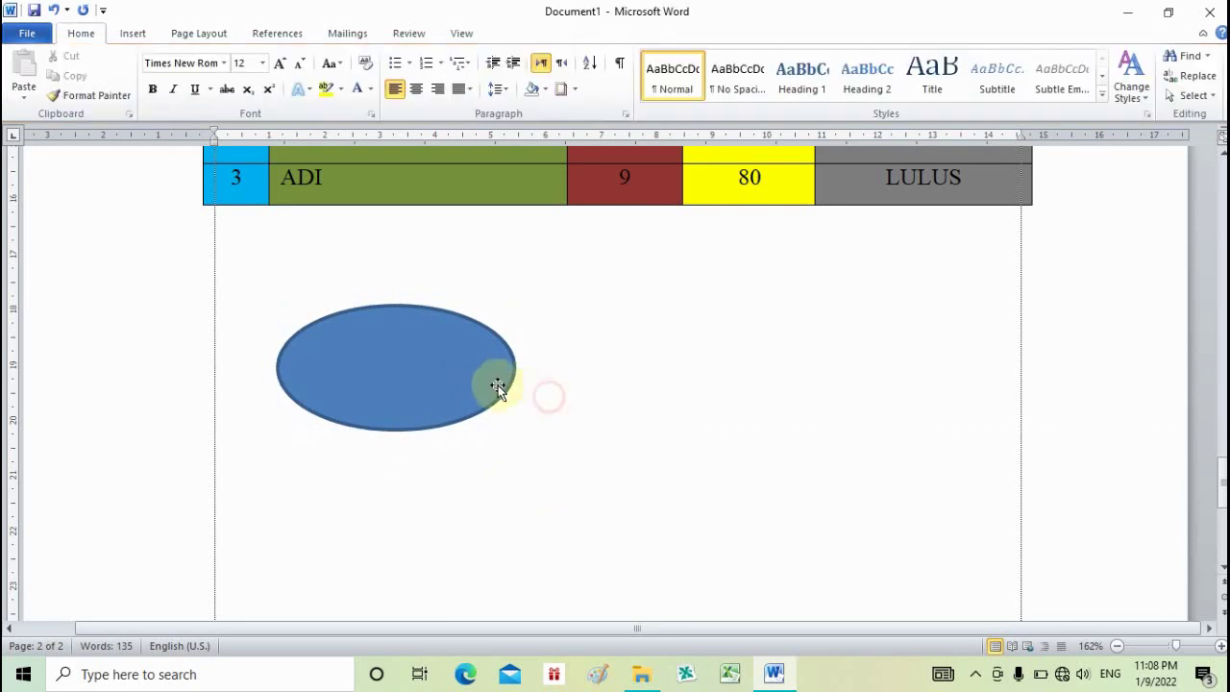
pyautogui.click(480, 378)
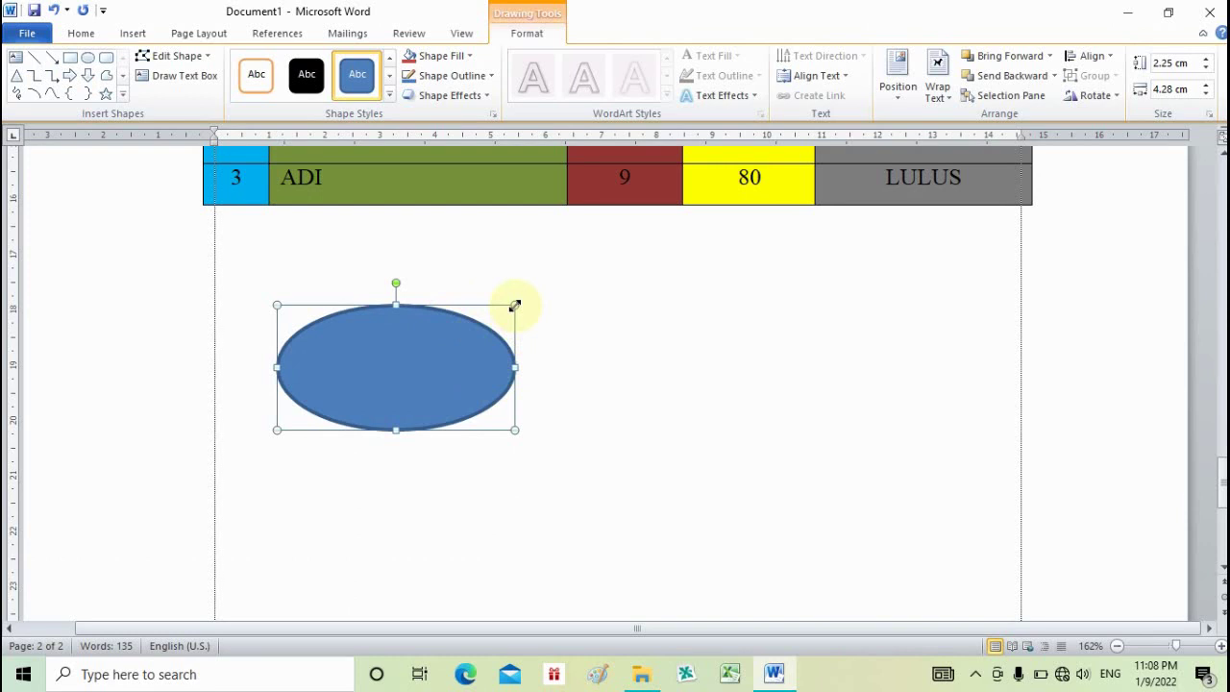
# Open and close the Shapes gallery without choosing a shape
pyautogui.click(133, 35)
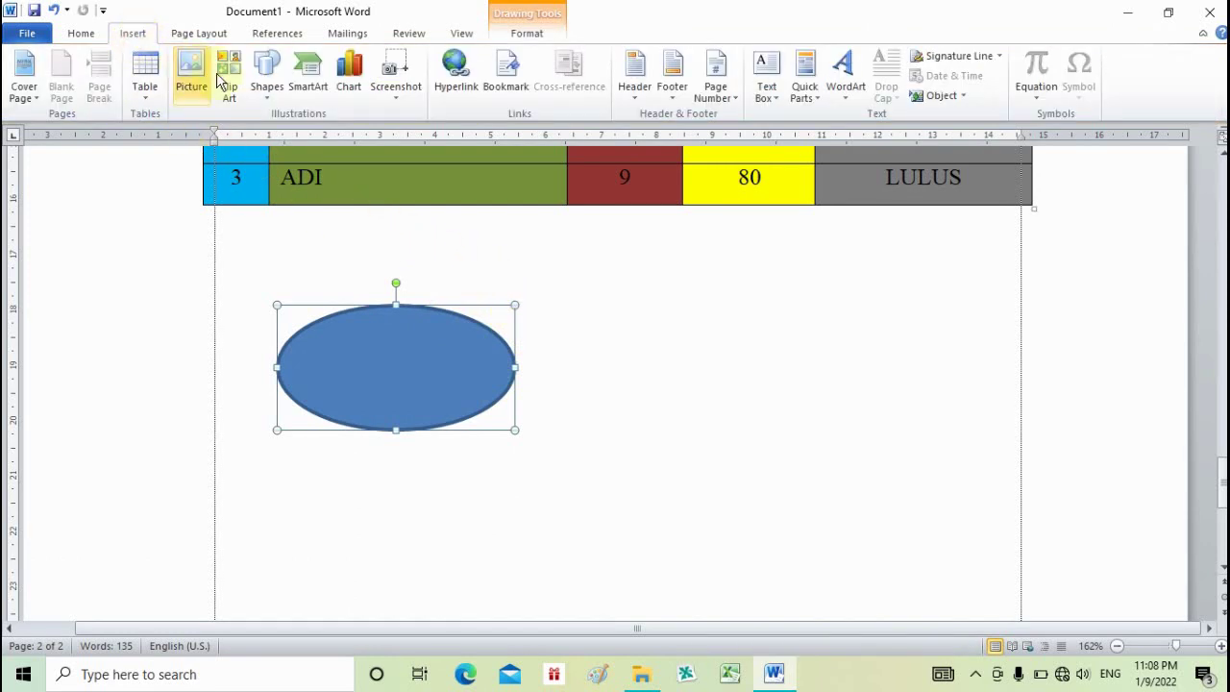
pyautogui.click(269, 108)
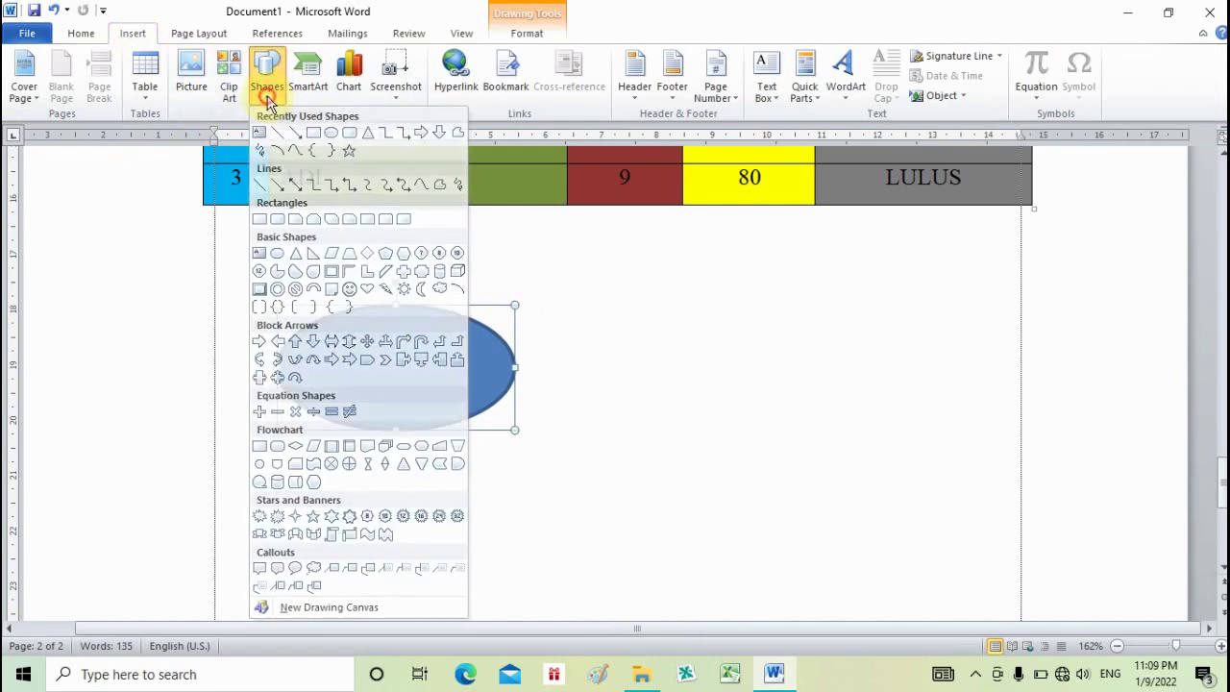
pyautogui.click(226, 386)
# Launch the On-Screen Keyboard by searching 'ON', then minimise it
pyautogui.click(201, 675)
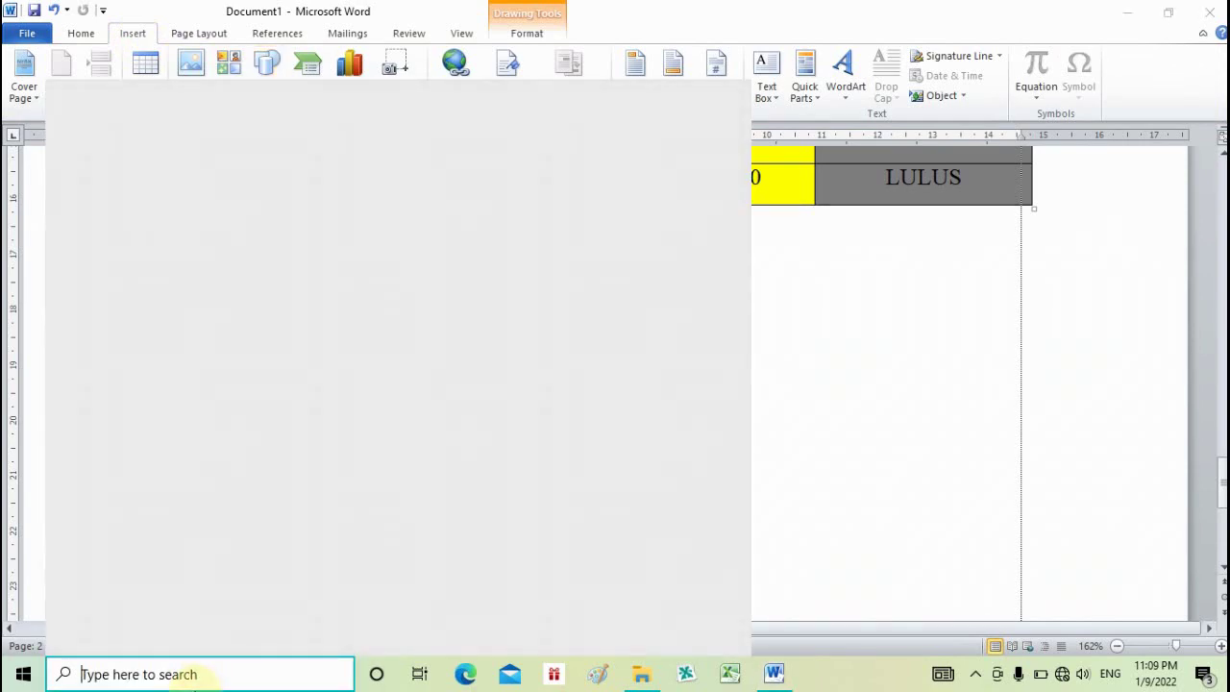
pyautogui.write('ON')
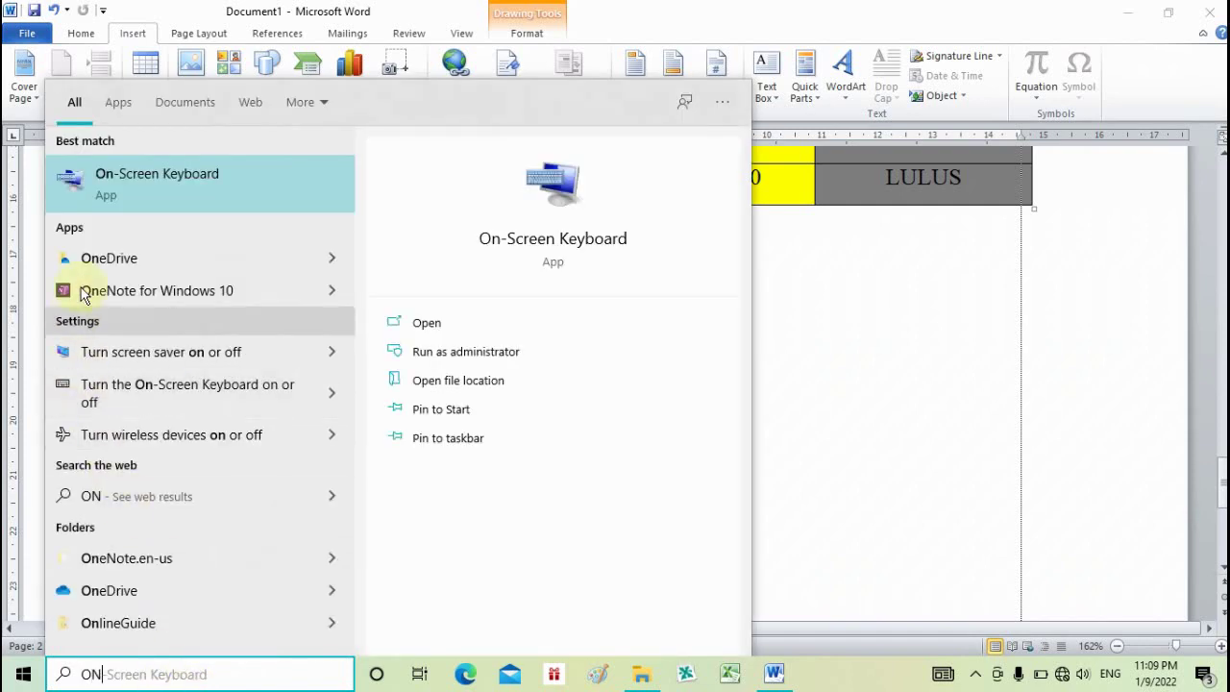
pyautogui.click(134, 186)
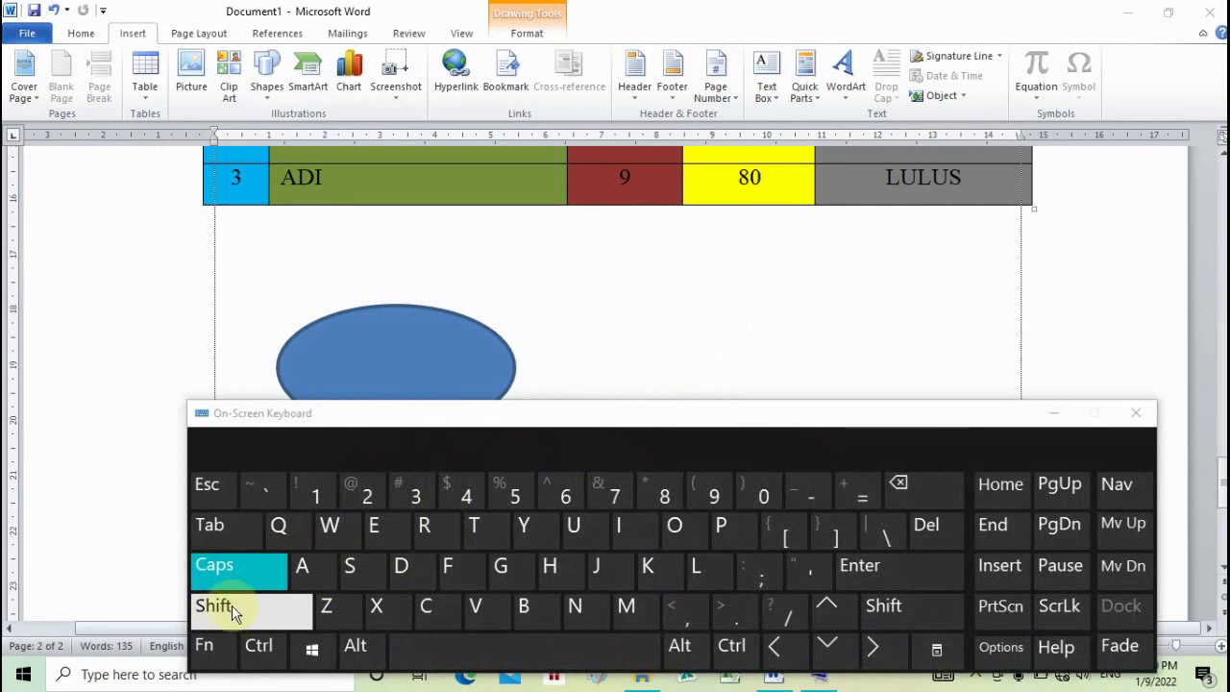
pyautogui.click(1052, 412)
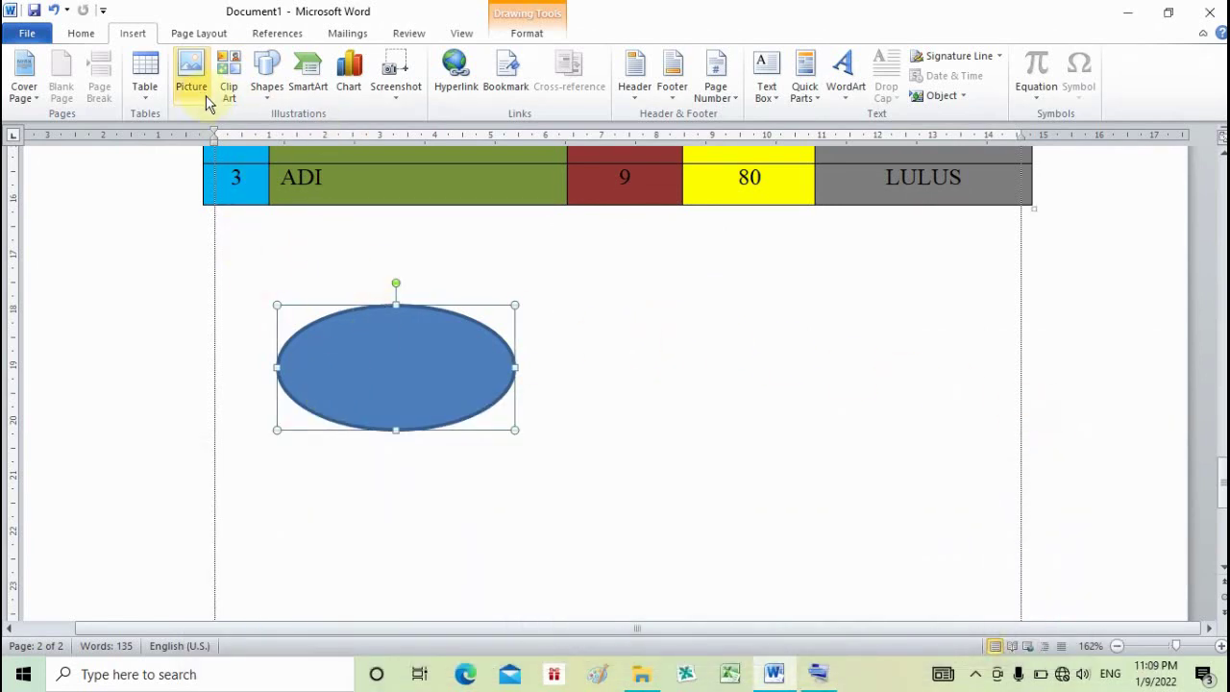
# Shift-draw a large 5.91 cm circle and delete the old blue ellipse
pyautogui.click(266, 82)
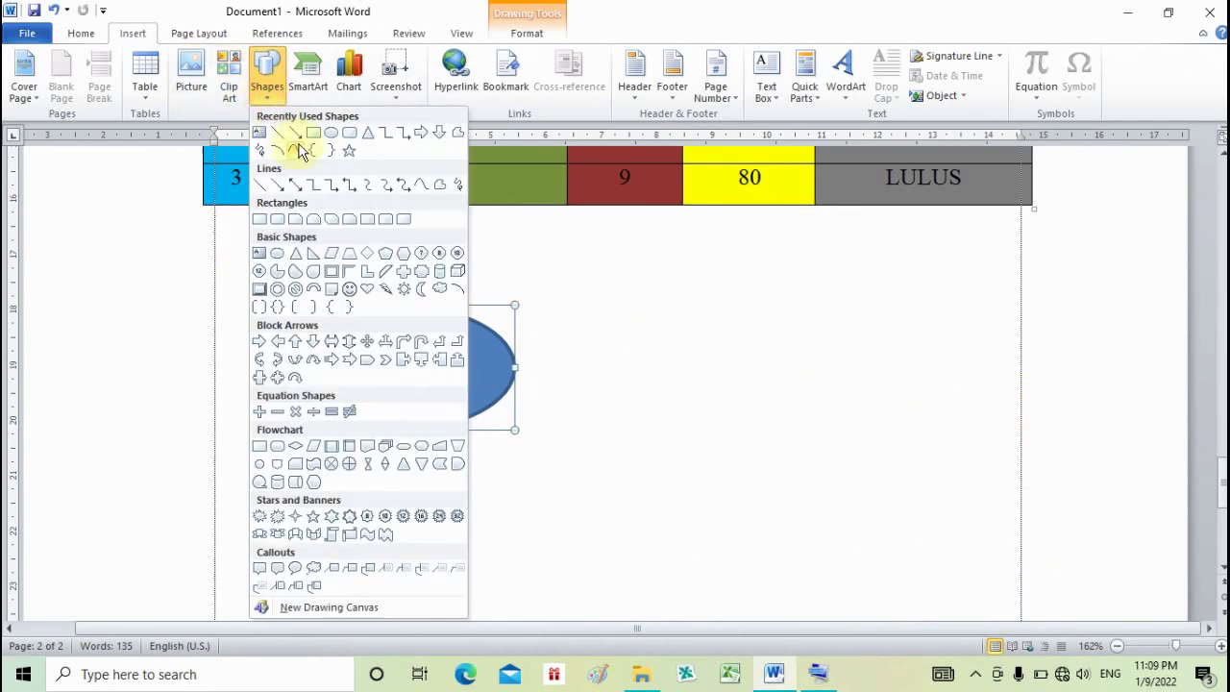
pyautogui.click(336, 139)
pyautogui.moveTo(620, 325); pyautogui.dragTo(932, 471)
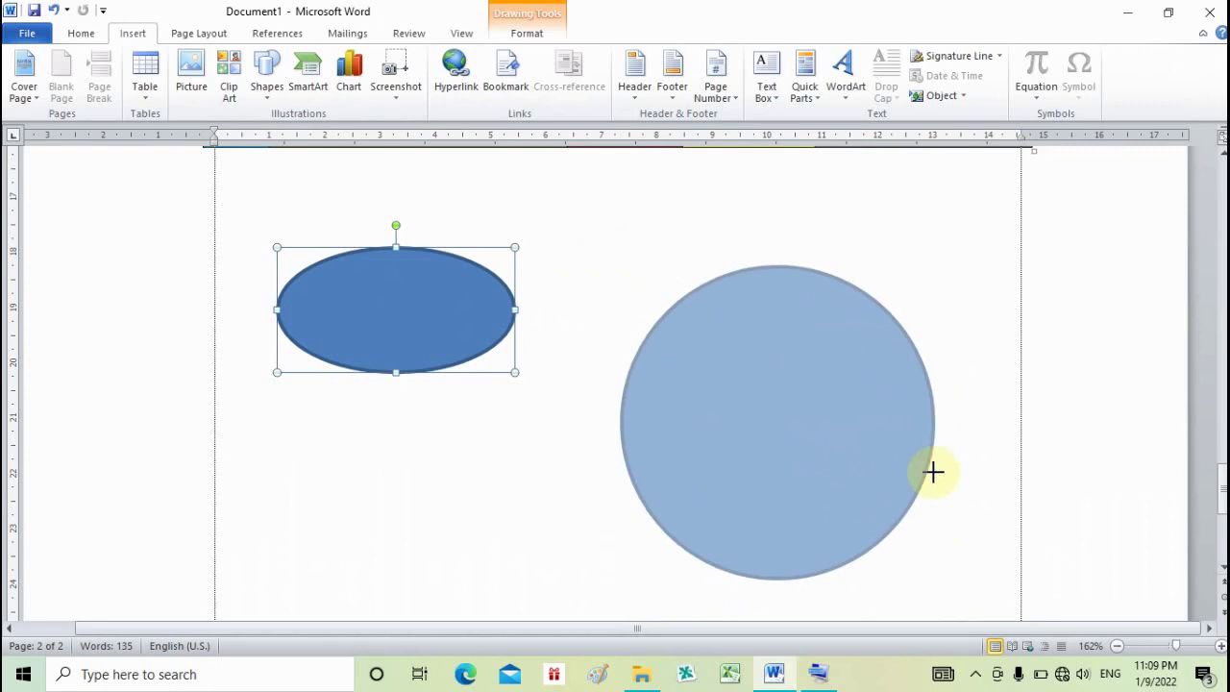
pyautogui.moveTo(933, 471); pyautogui.dragTo(933, 471)
pyautogui.press('shift')
pyautogui.moveTo(933, 471)
pyautogui.mouseDown()
pyautogui.moveTo(949, 482)
pyautogui.moveTo(839, 416)
pyautogui.mouseUp()
pyautogui.click(389, 314)
pyautogui.press('Delete')
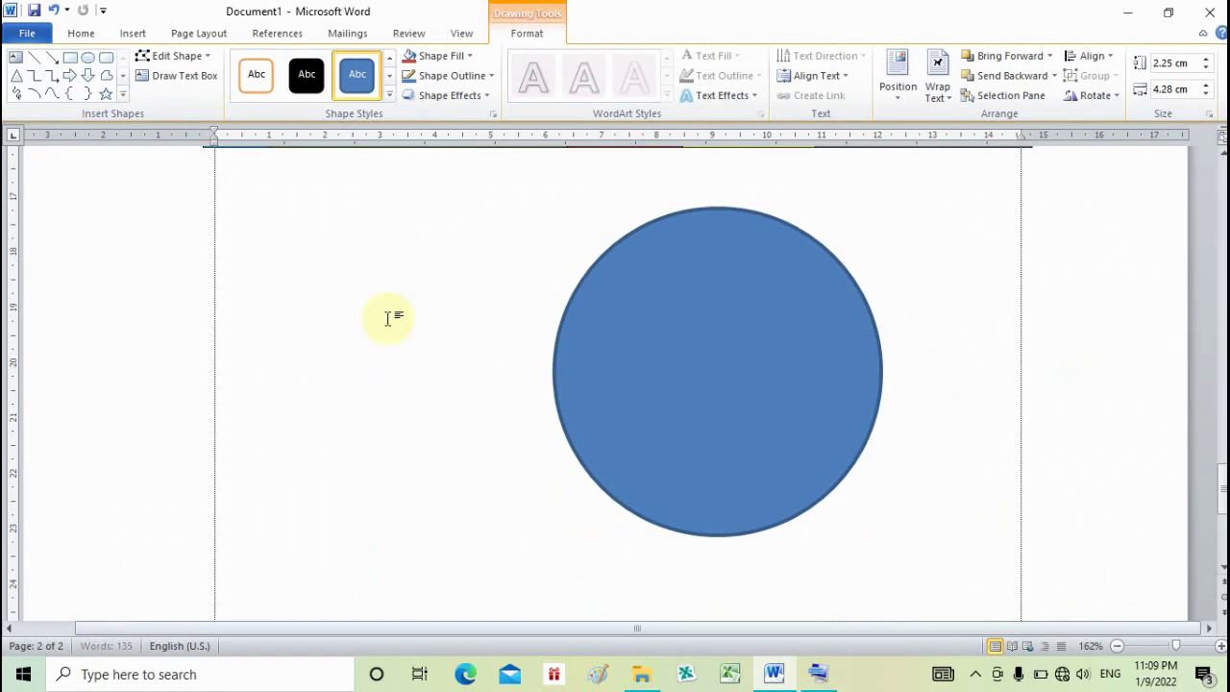
# Move the blue circle to the middle of the page
pyautogui.click(702, 365)
pyautogui.moveTo(703, 365); pyautogui.dragTo(574, 348)
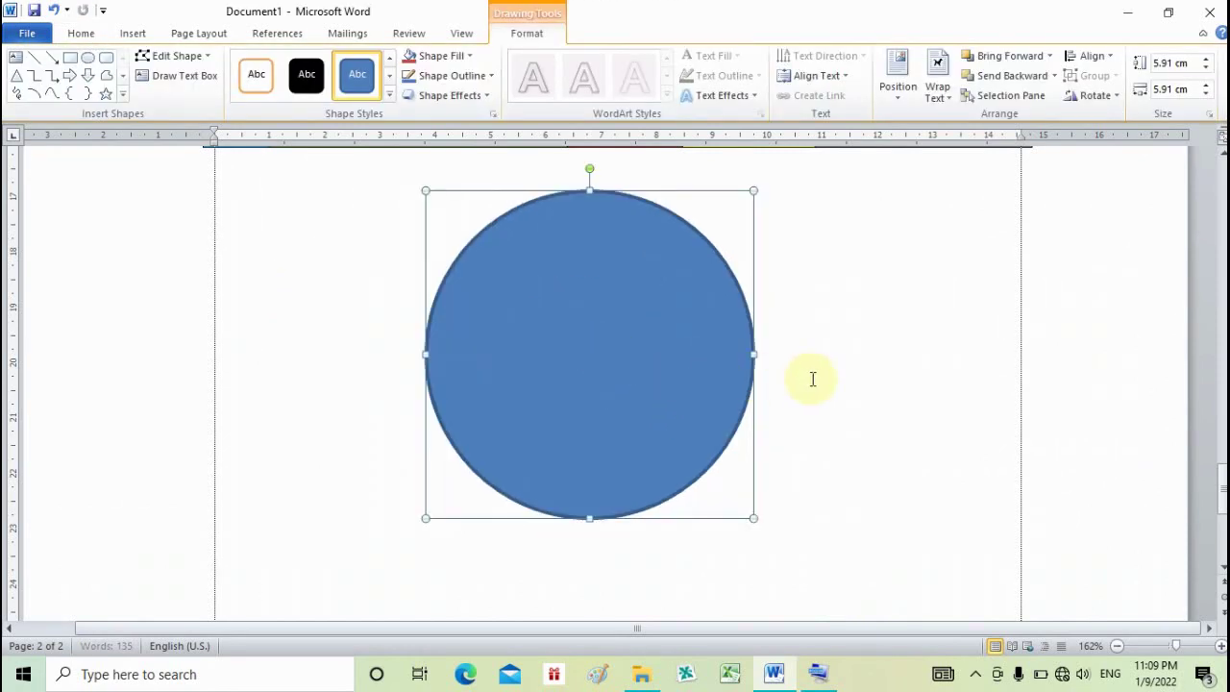
pyautogui.moveTo(688, 321); pyautogui.dragTo(688, 340)
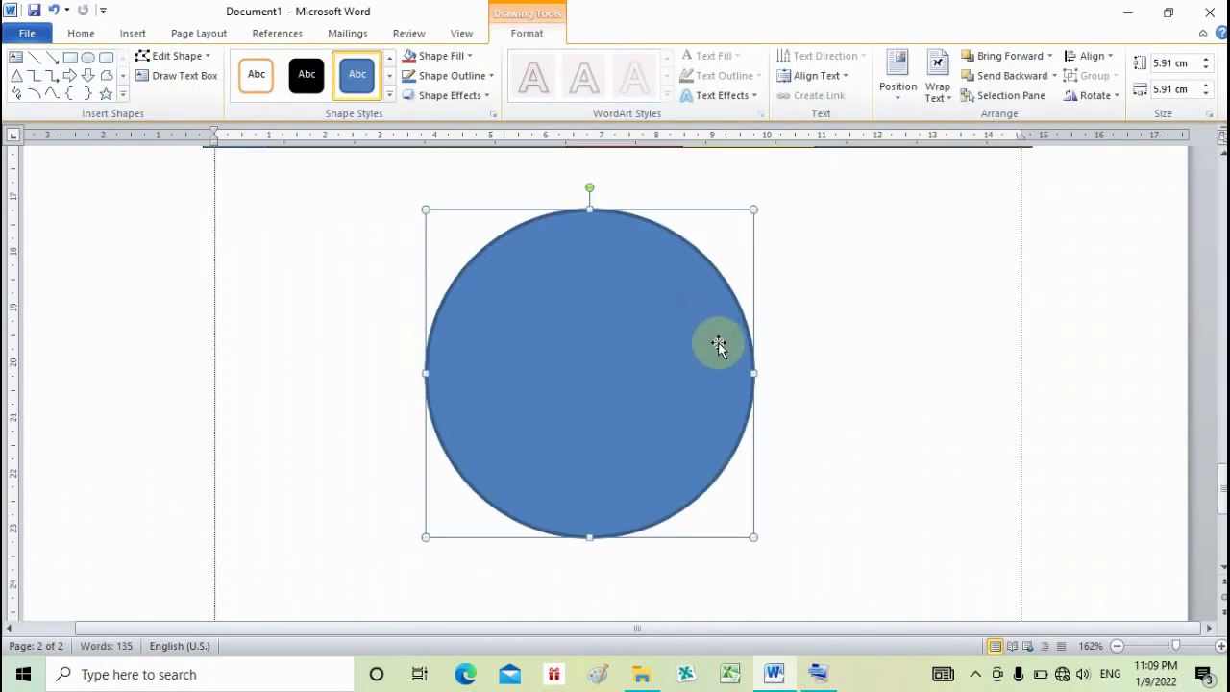
pyautogui.click(816, 325)
pyautogui.click(677, 299)
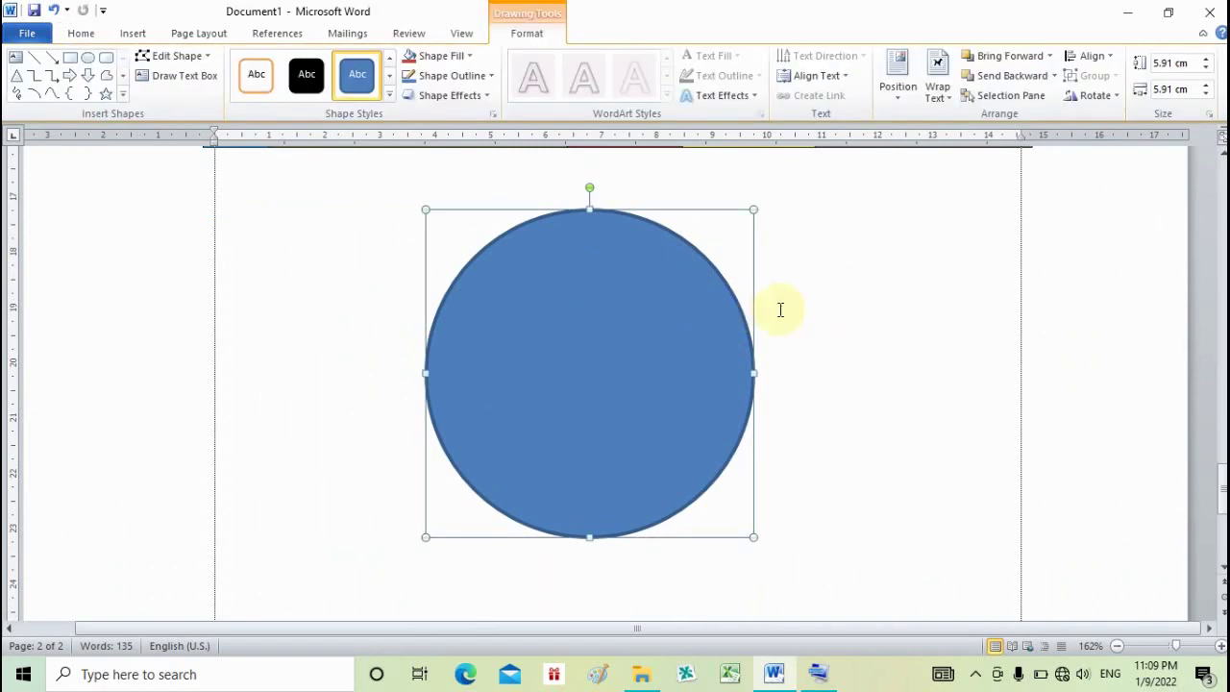
pyautogui.click(812, 313)
pyautogui.moveTo(653, 304)
pyautogui.mouseDown()
pyautogui.moveTo(642, 305)
pyautogui.moveTo(657, 306)
pyautogui.mouseUp()
pyautogui.click(791, 311)
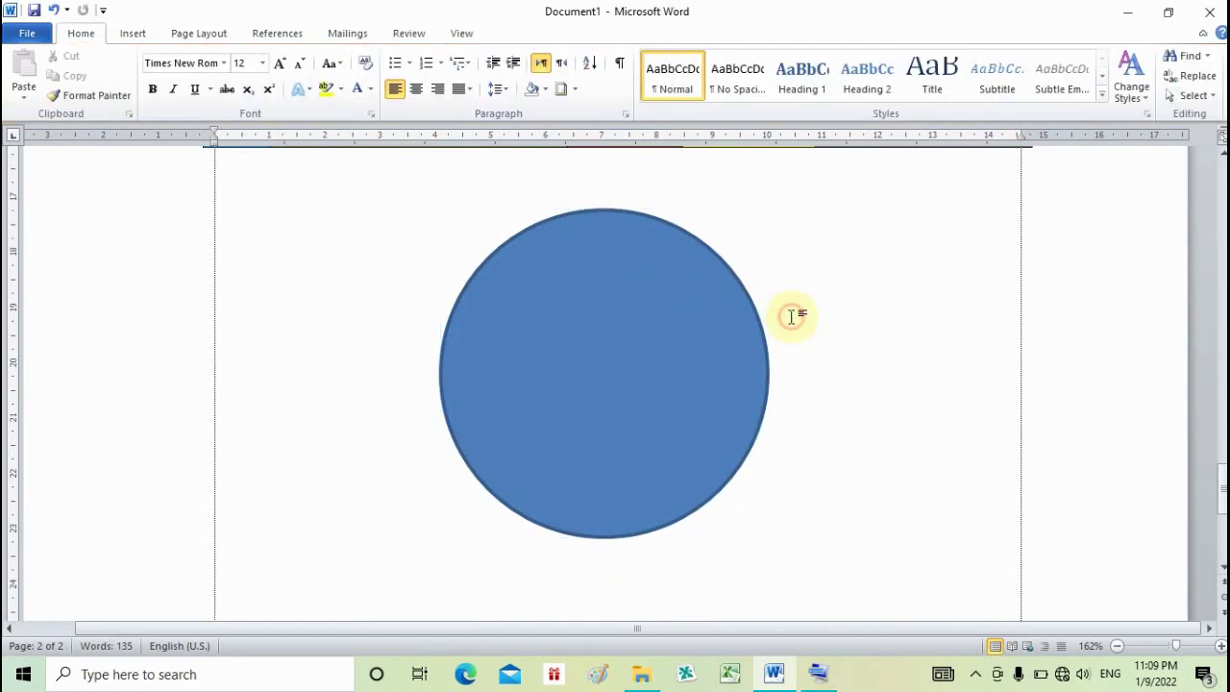
pyautogui.click(672, 301)
pyautogui.click(824, 310)
pyautogui.click(695, 302)
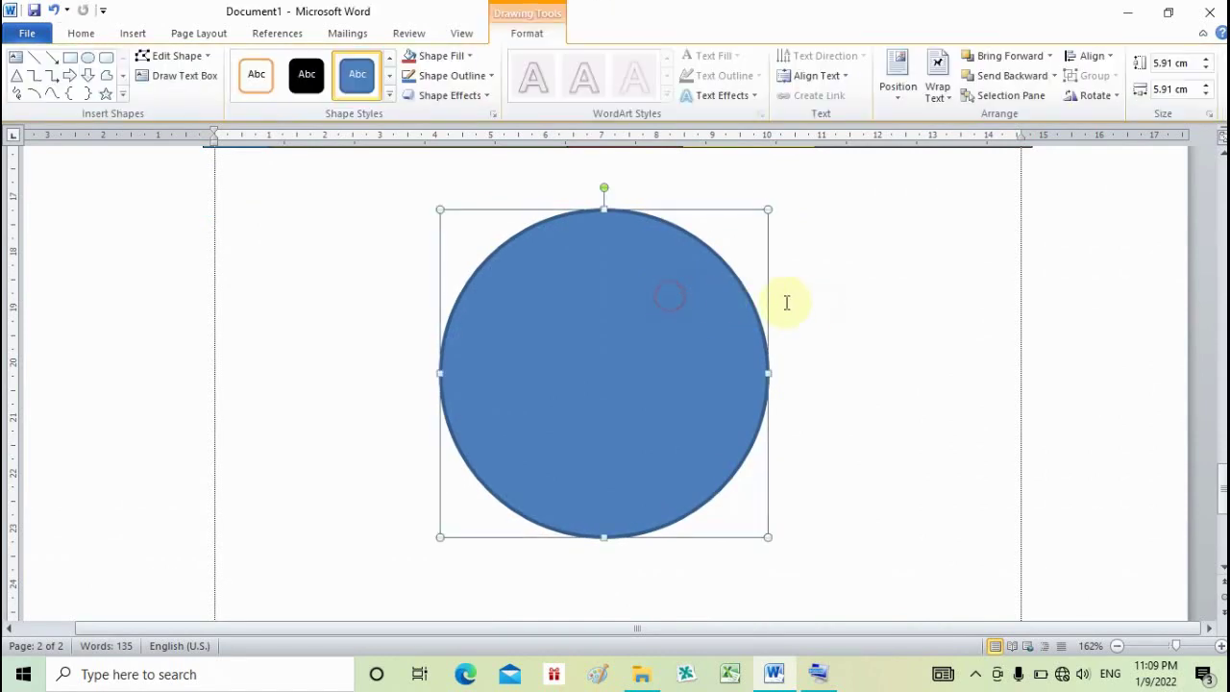
pyautogui.click(817, 303)
pyautogui.click(579, 253)
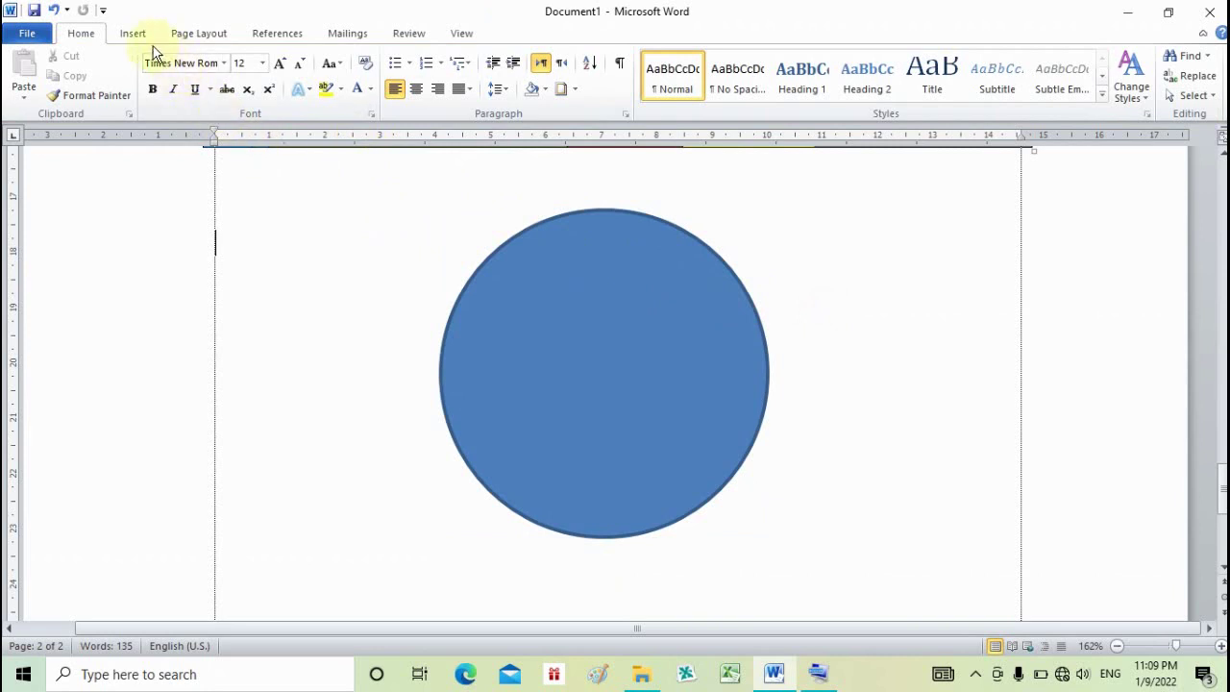
# Draw a 1.03 cm circle in the big circle's upper left and fill it white
pyautogui.click(133, 32)
pyautogui.click(264, 95)
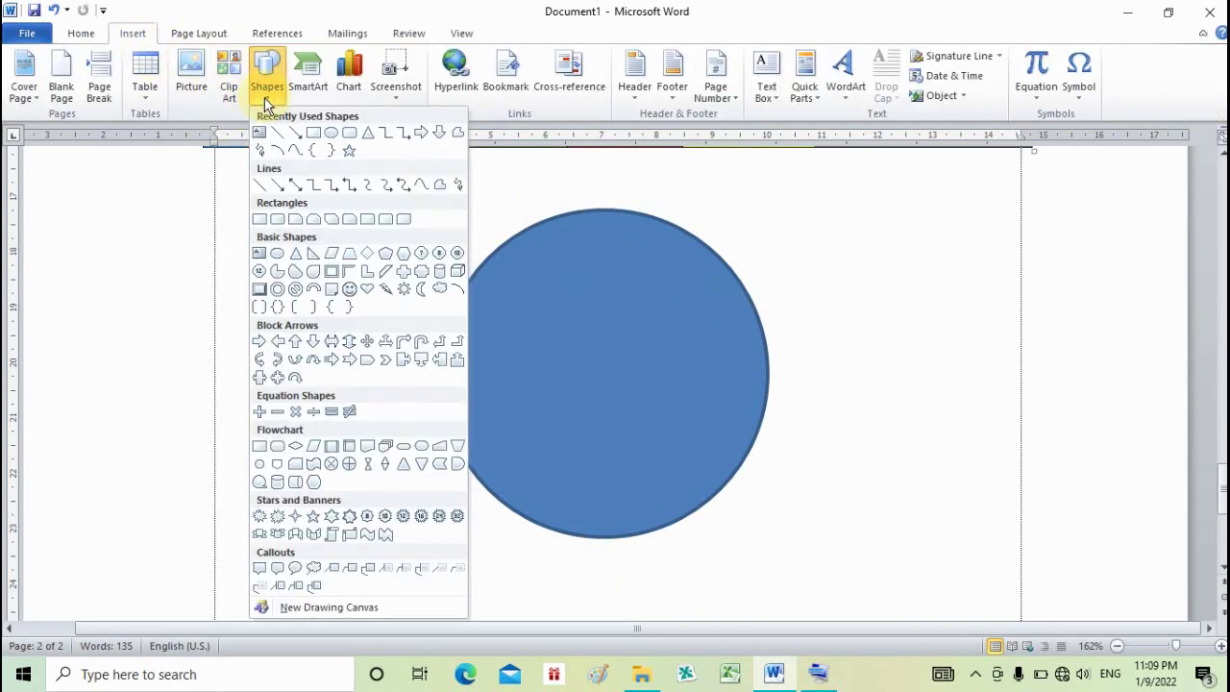
pyautogui.click(330, 134)
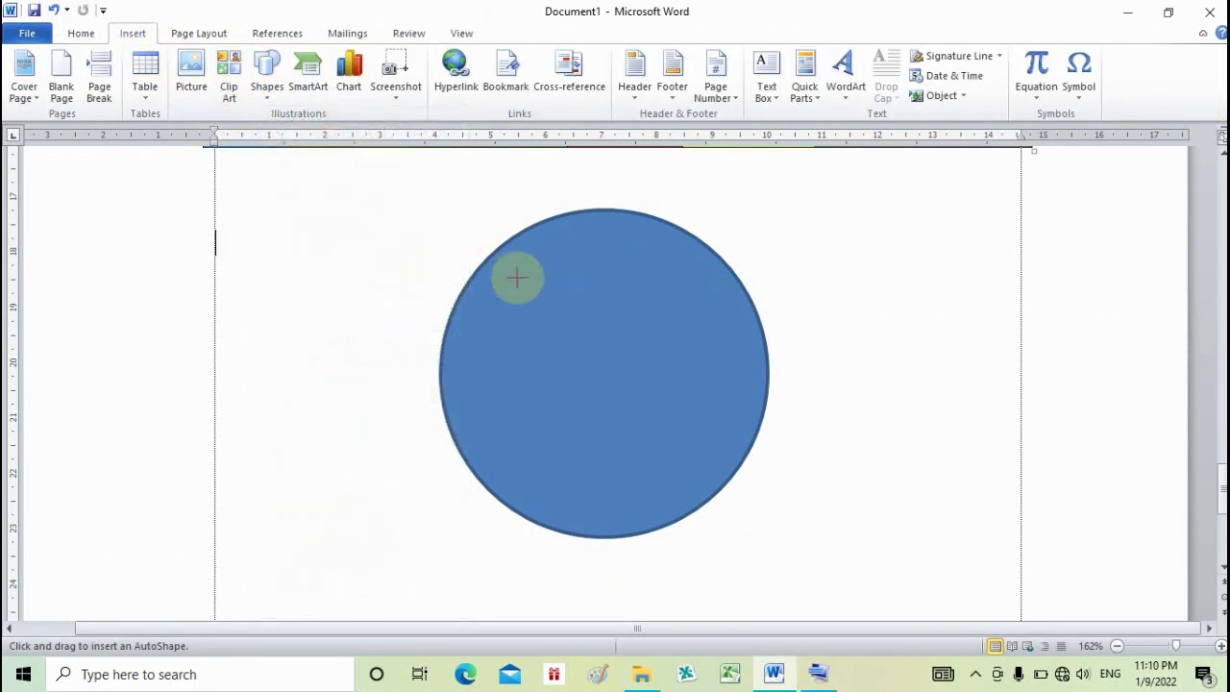
pyautogui.moveTo(496, 297); pyautogui.dragTo(554, 330)
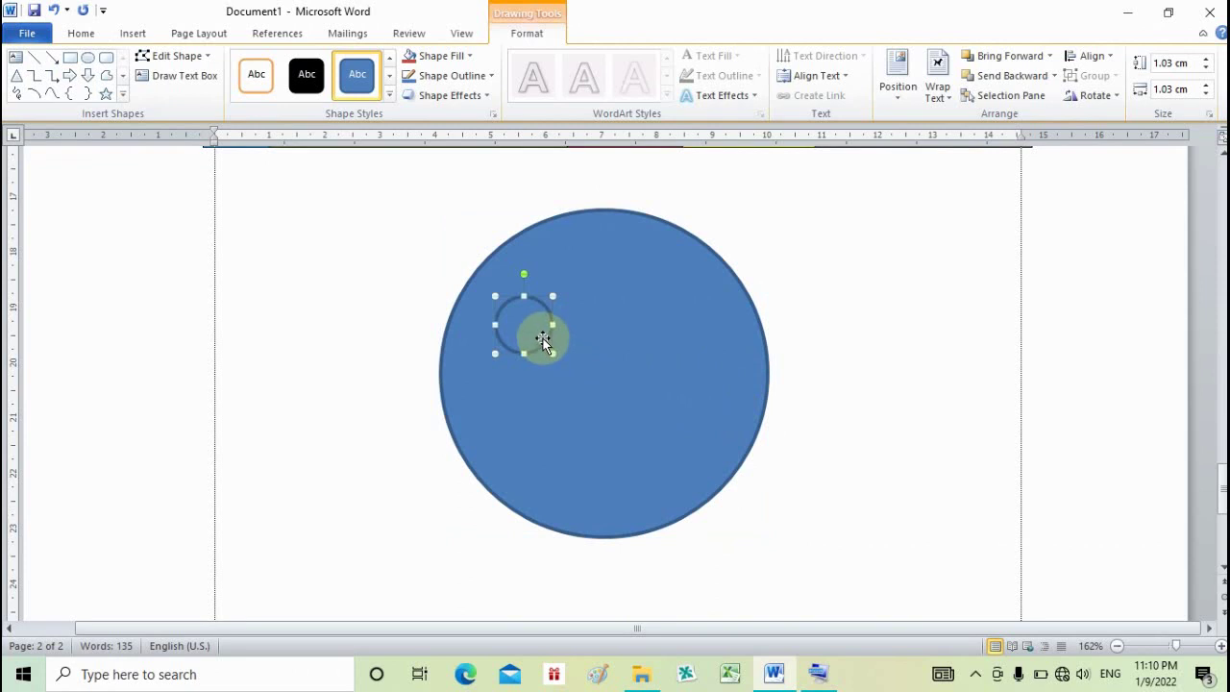
pyautogui.click(469, 56)
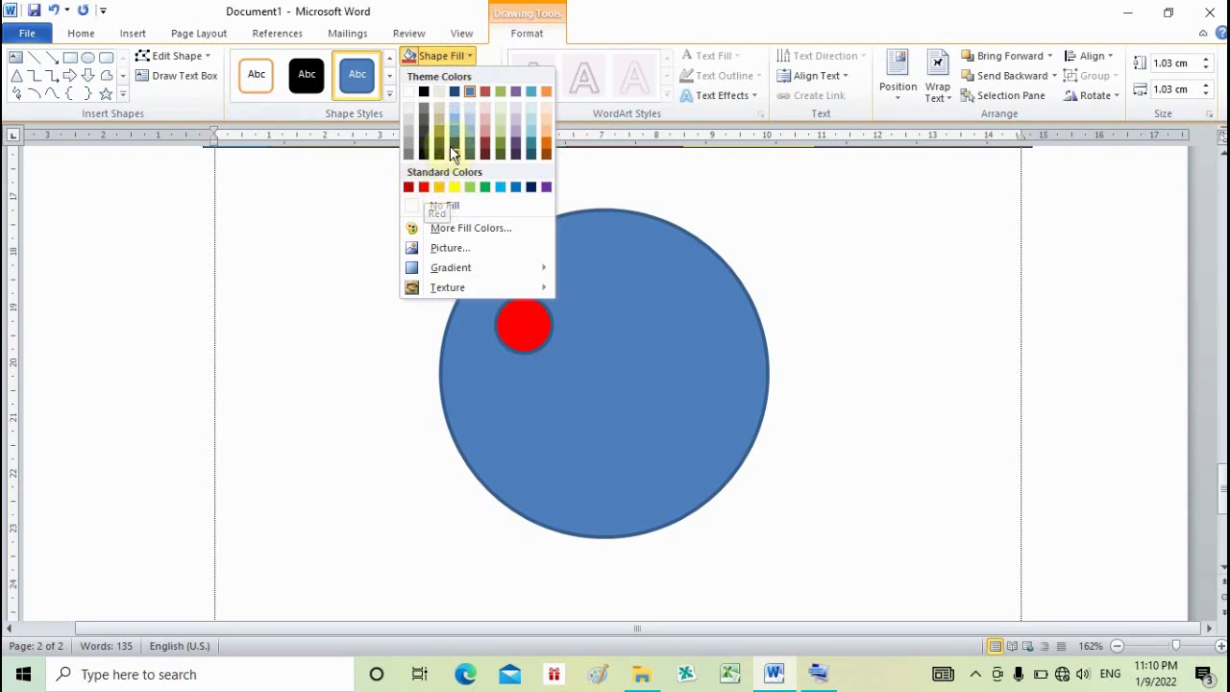
pyautogui.click(411, 96)
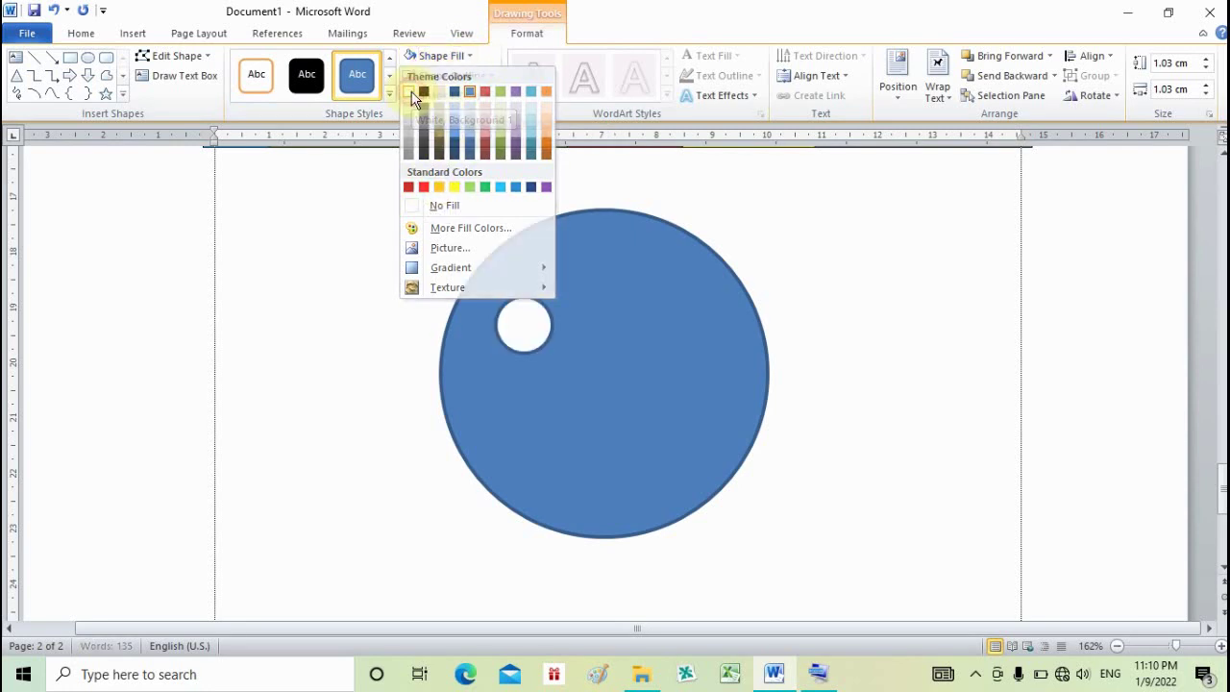
pyautogui.click(810, 271)
# Paste a copy of the white eye and place it on the face's upper right
pyautogui.click(554, 323)
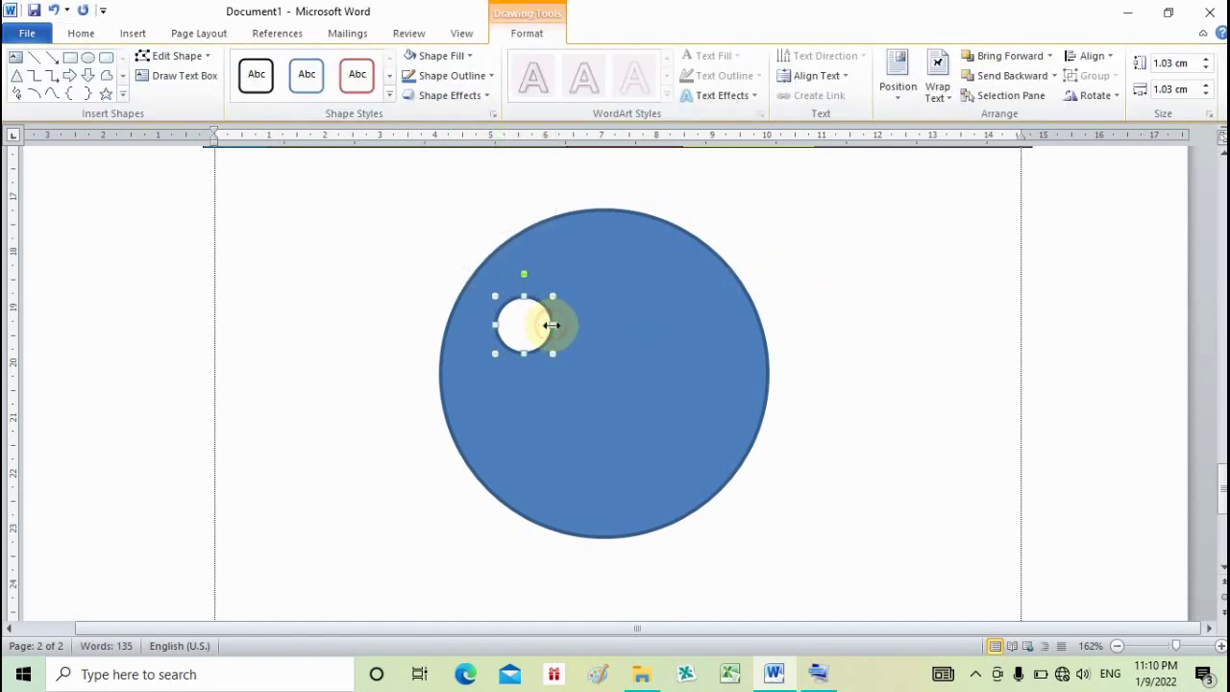
pyautogui.click(784, 277)
pyautogui.click(543, 312)
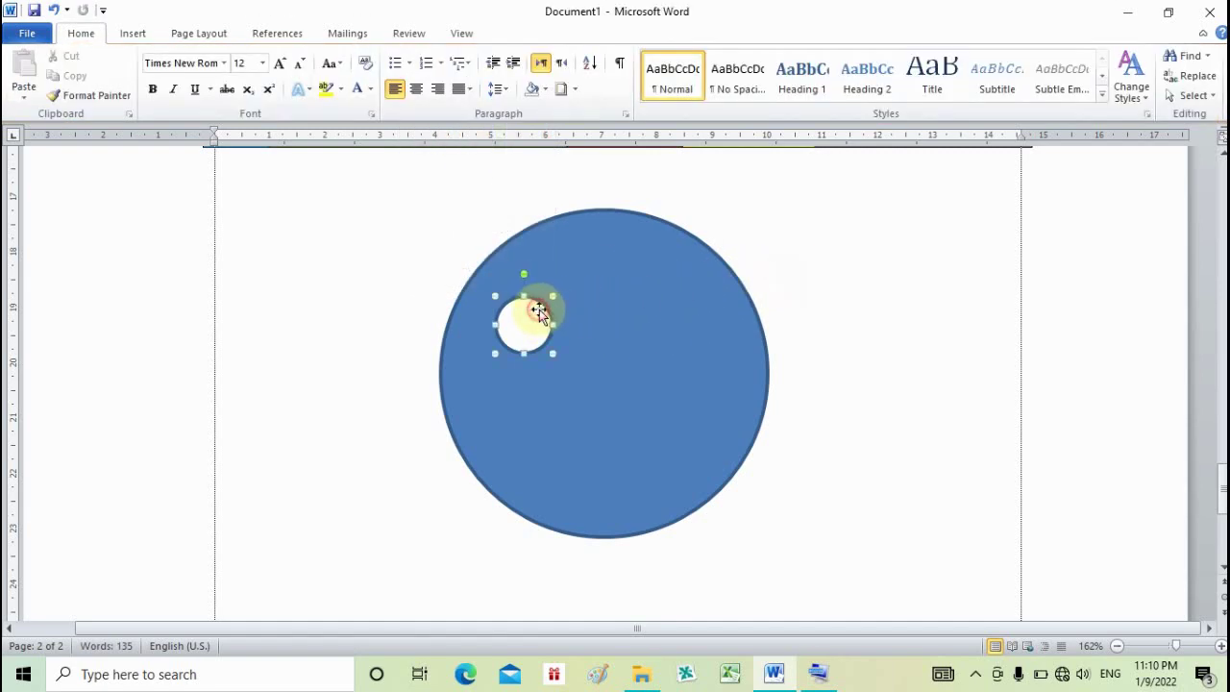
pyautogui.click(797, 279)
pyautogui.click(541, 329)
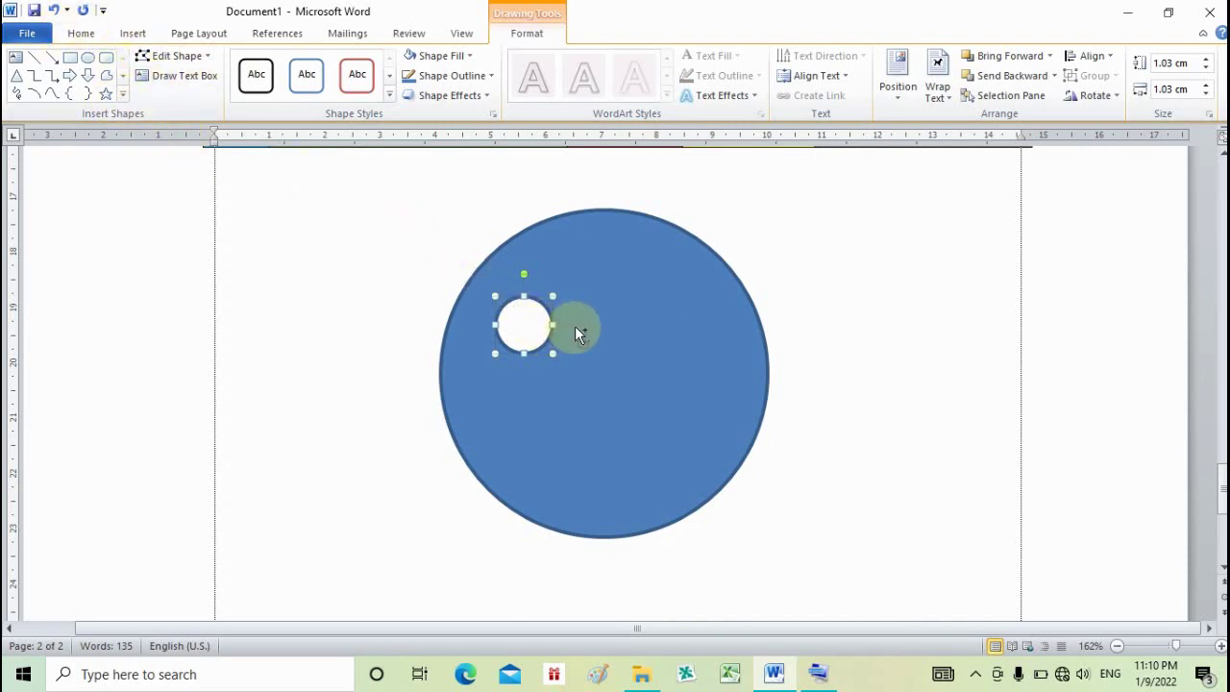
pyautogui.hotkey('ctrl', 'v')
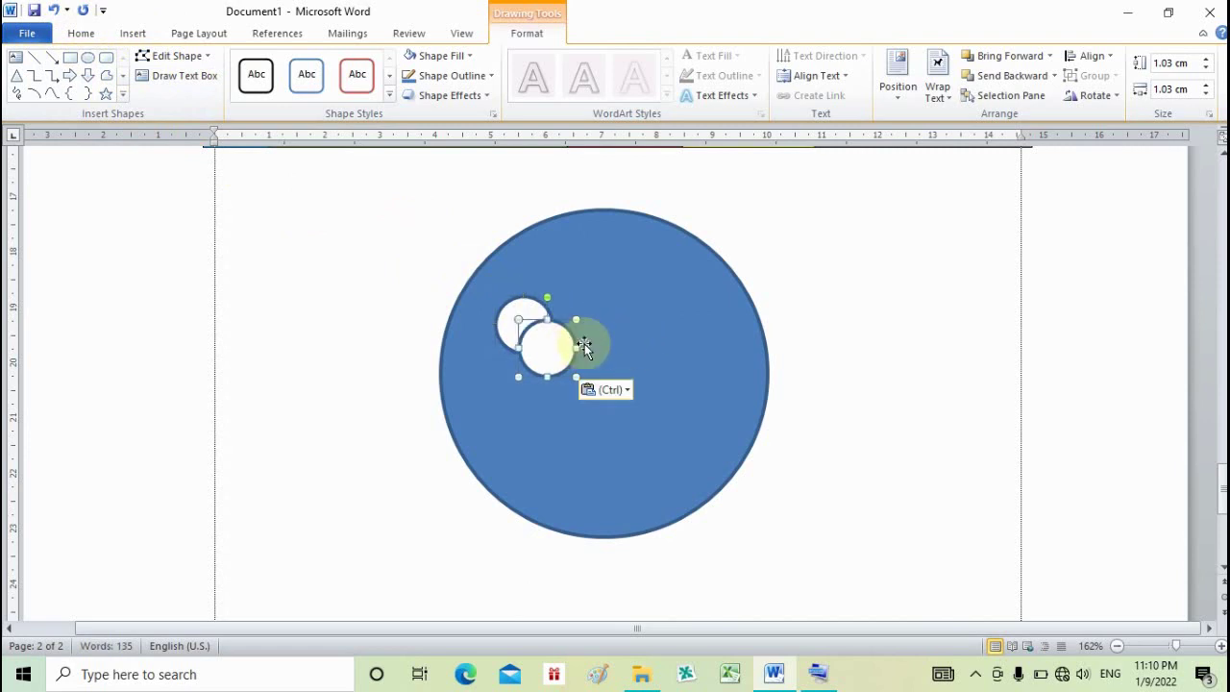
pyautogui.press('Up')
pyautogui.press('Up')
pyautogui.press('Up')
pyautogui.press('Up')
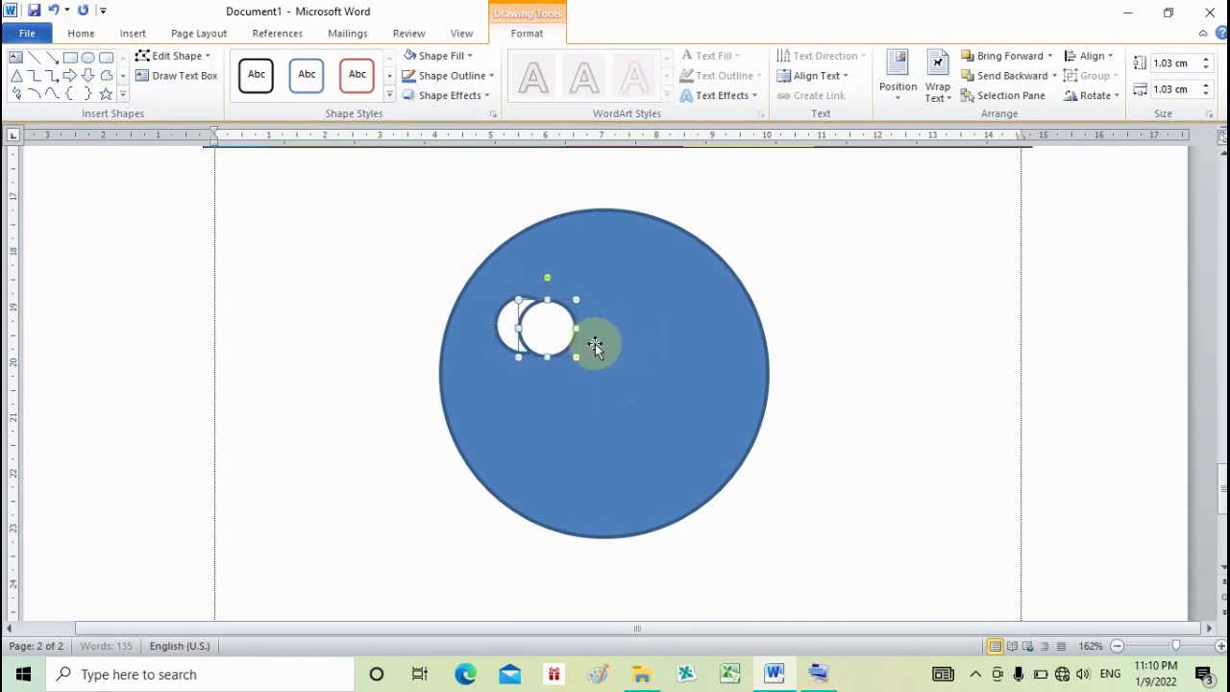
pyautogui.press('Up')
pyautogui.moveTo(562, 342); pyautogui.dragTo(680, 336)
pyautogui.click(874, 321)
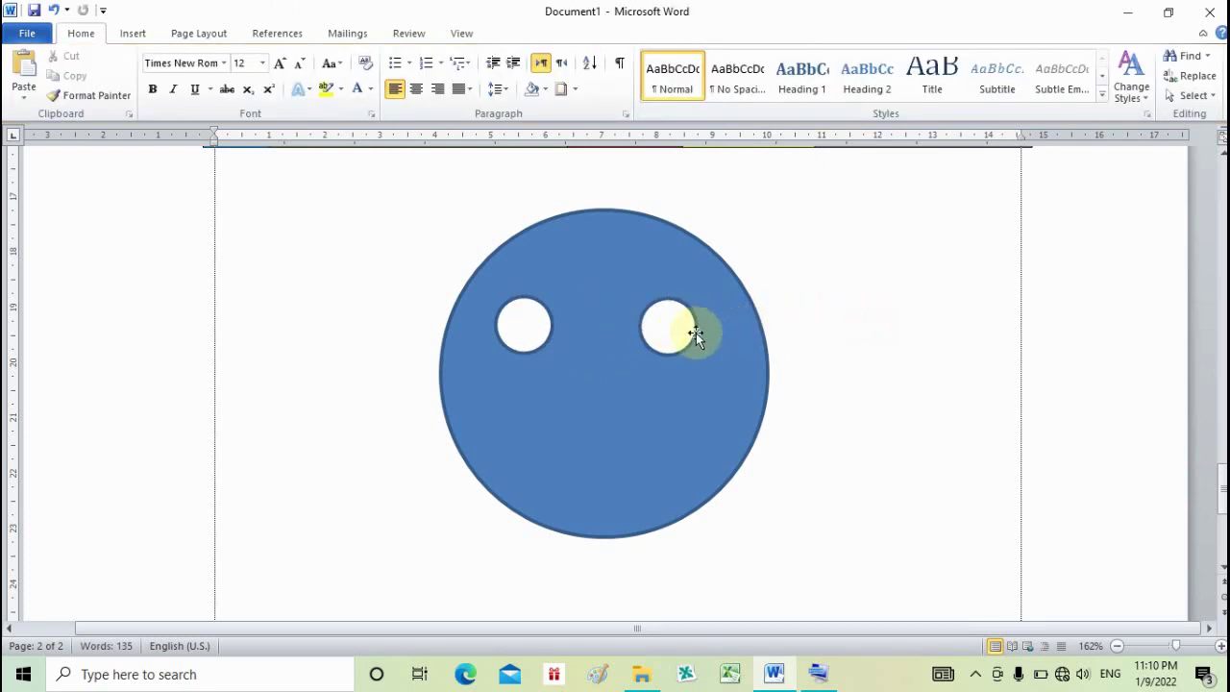
pyautogui.click(691, 332)
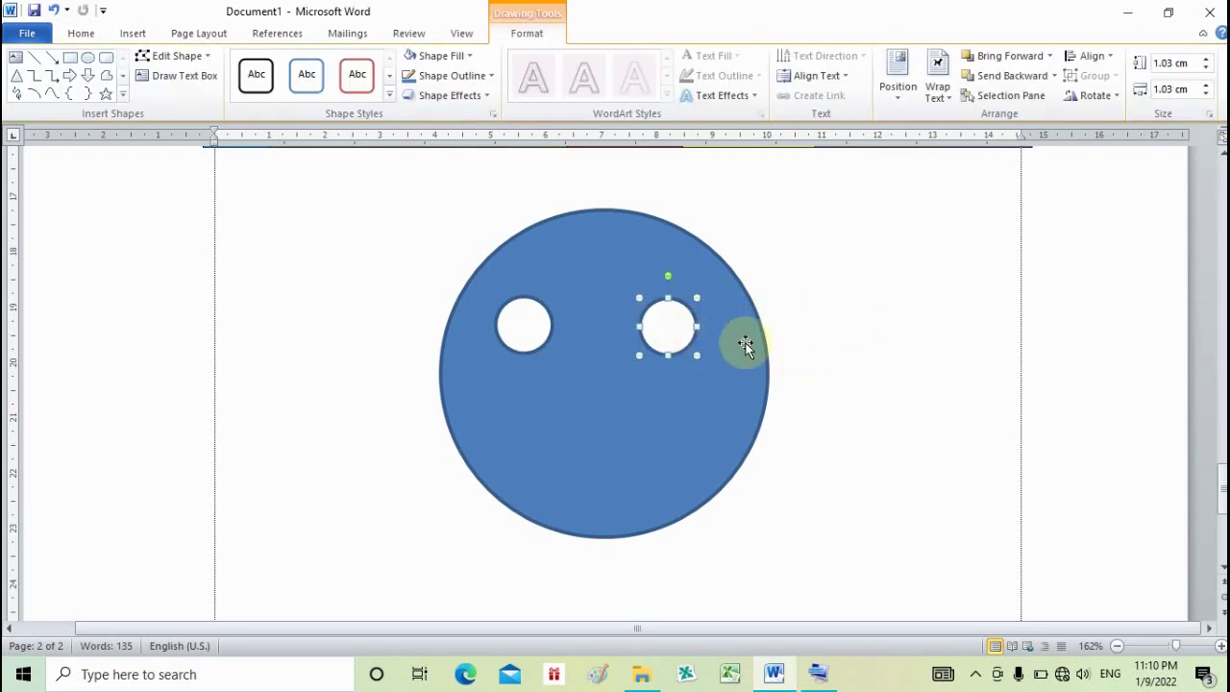
pyautogui.click(848, 320)
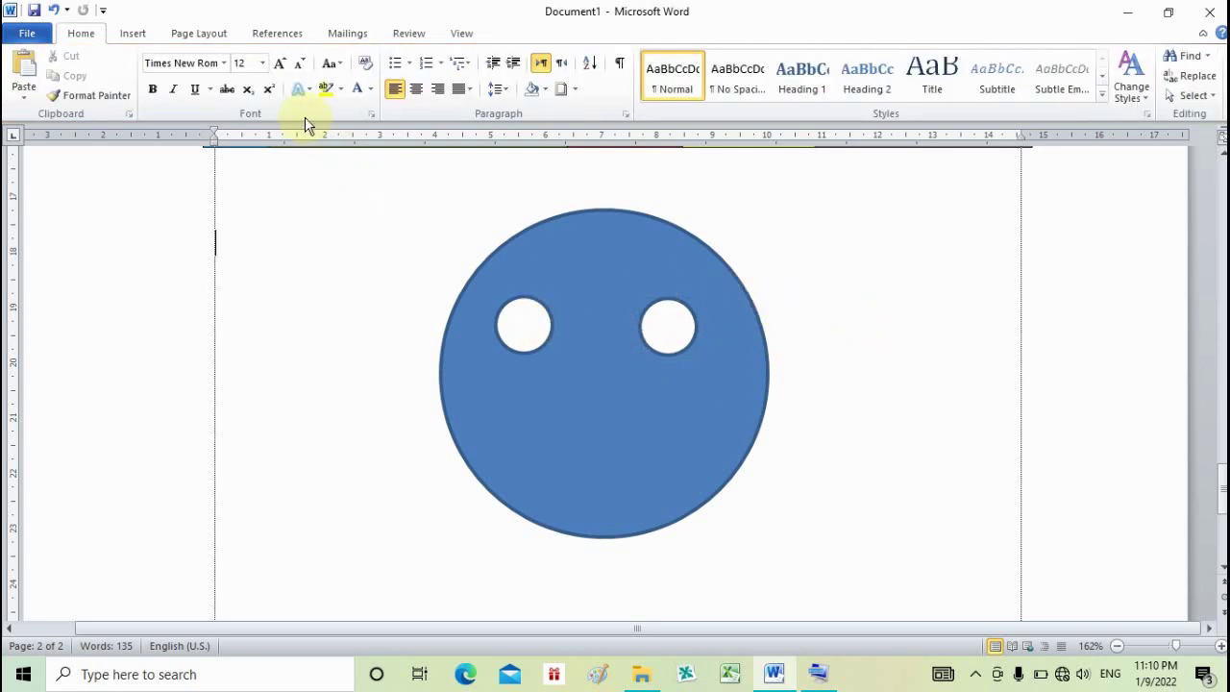
pyautogui.click(131, 34)
pyautogui.click(270, 96)
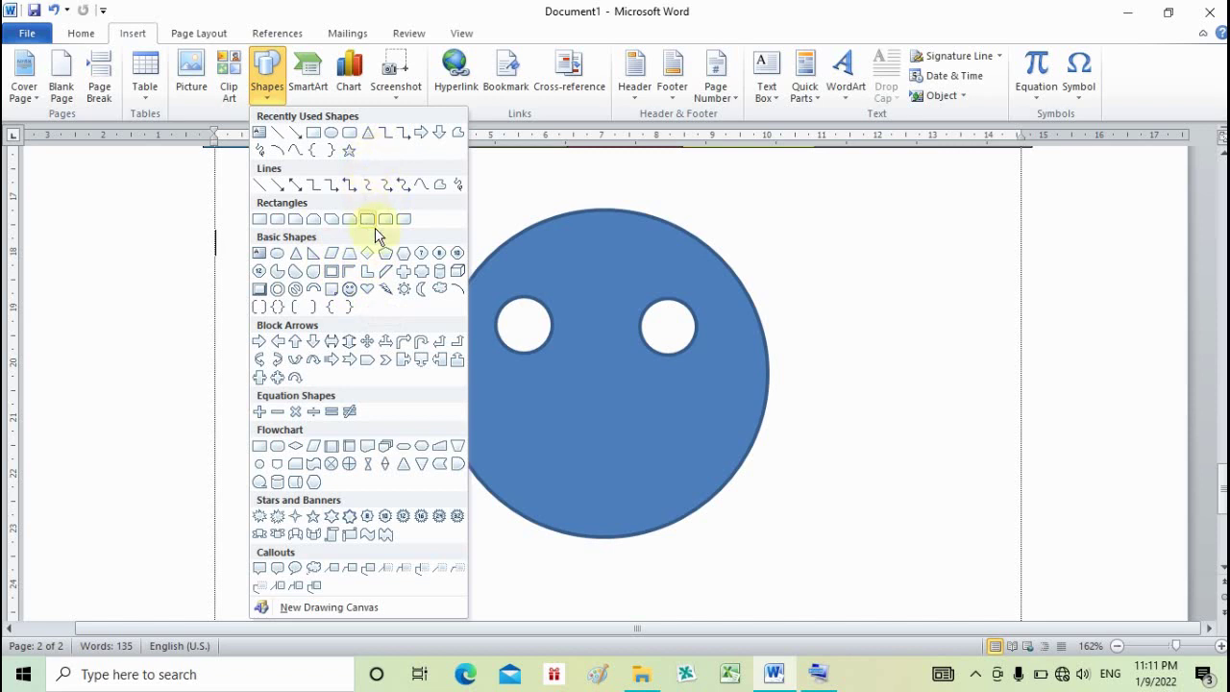
# Draw a moon shape below the eyes and rotate it into a smile
pyautogui.click(420, 301)
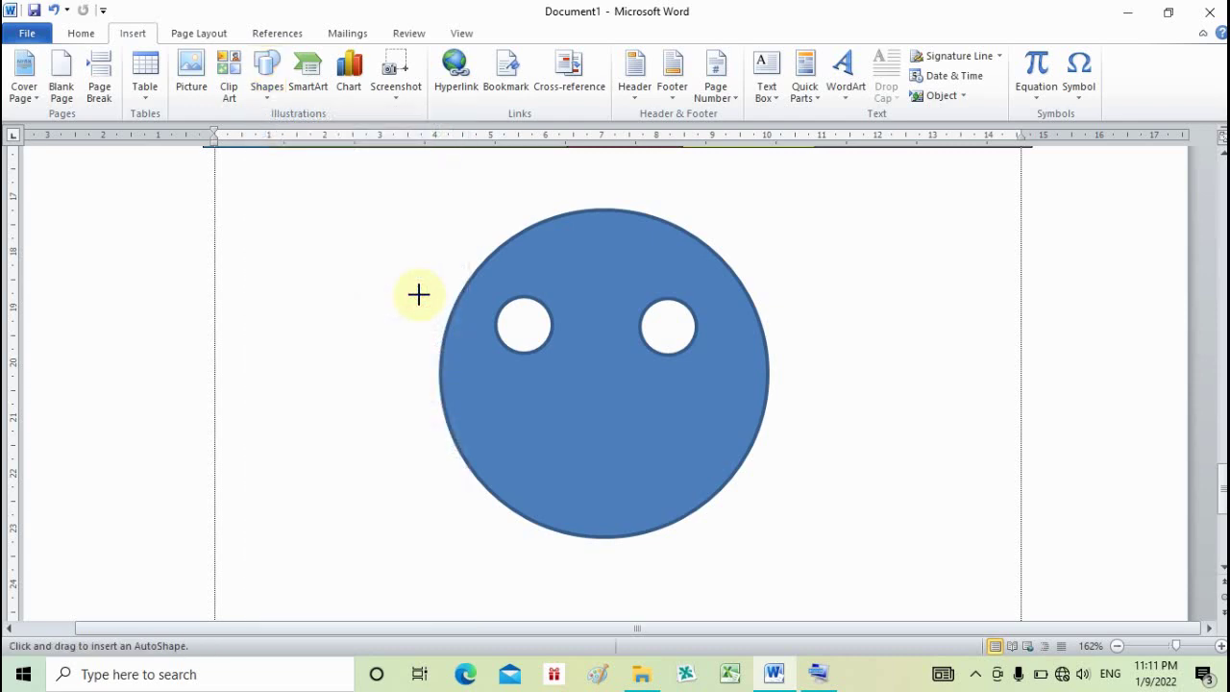
pyautogui.moveTo(508, 436)
pyautogui.mouseDown()
pyautogui.moveTo(689, 472)
pyautogui.moveTo(718, 500)
pyautogui.moveTo(628, 532)
pyautogui.moveTo(640, 574)
pyautogui.moveTo(623, 585)
pyautogui.mouseUp()
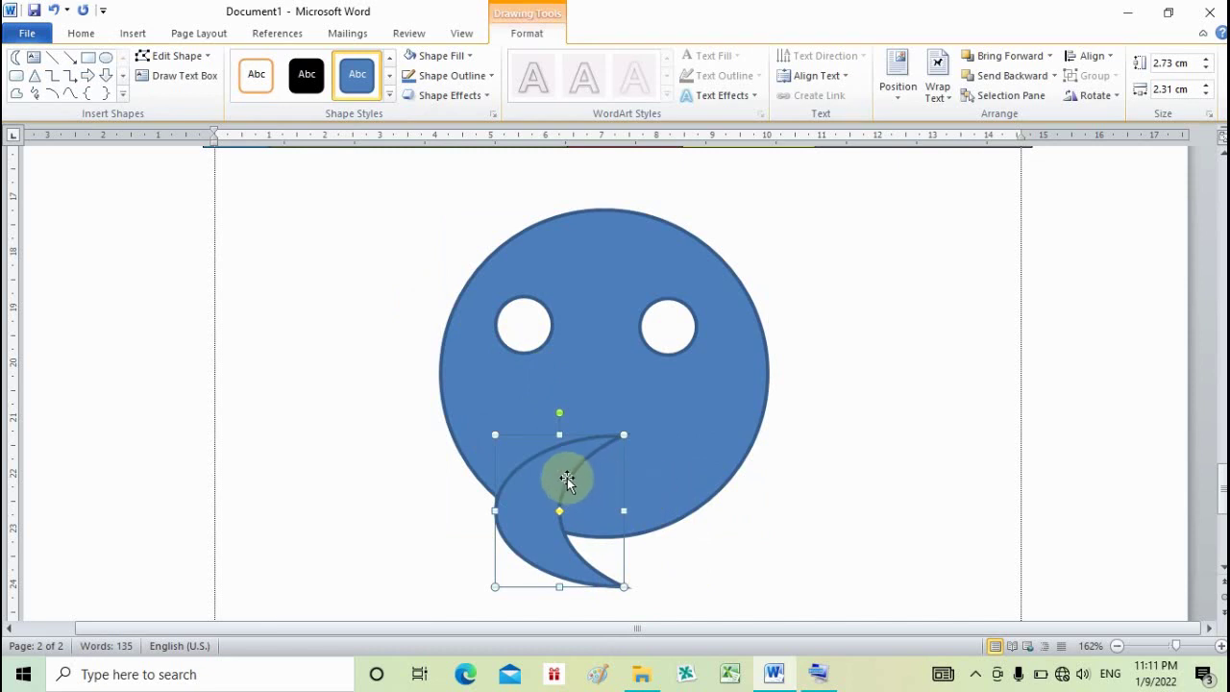
pyautogui.moveTo(565, 478); pyautogui.dragTo(589, 428)
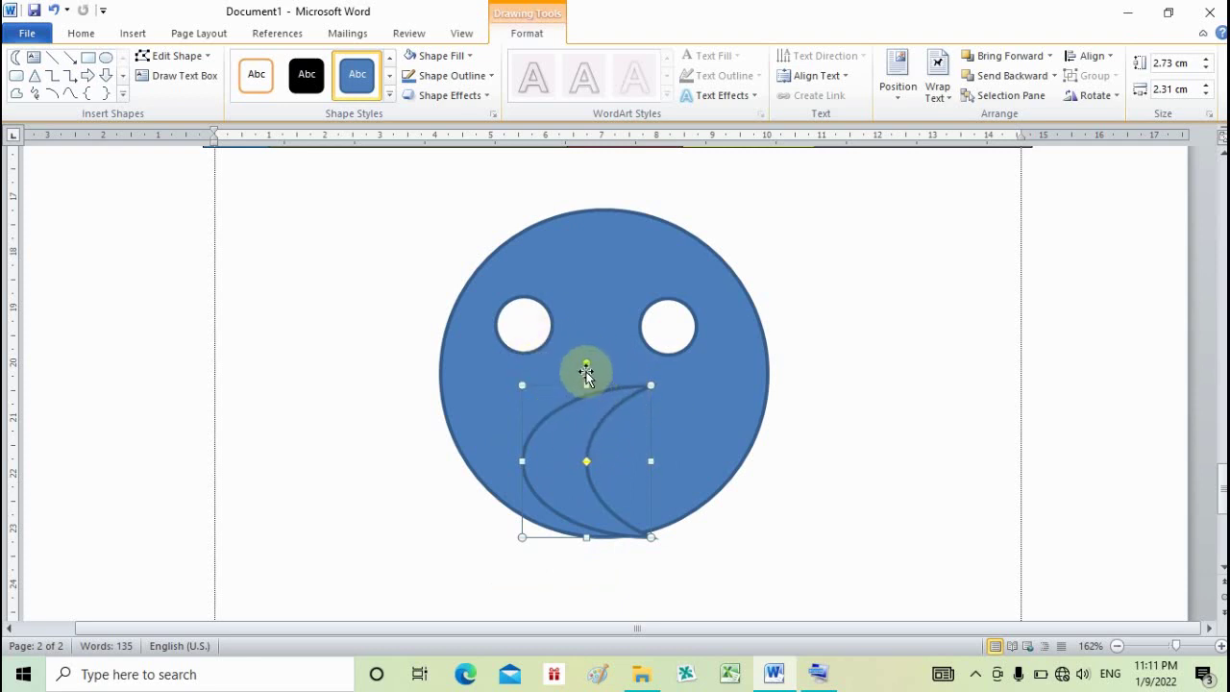
pyautogui.click(590, 433)
pyautogui.moveTo(587, 361); pyautogui.dragTo(630, 448)
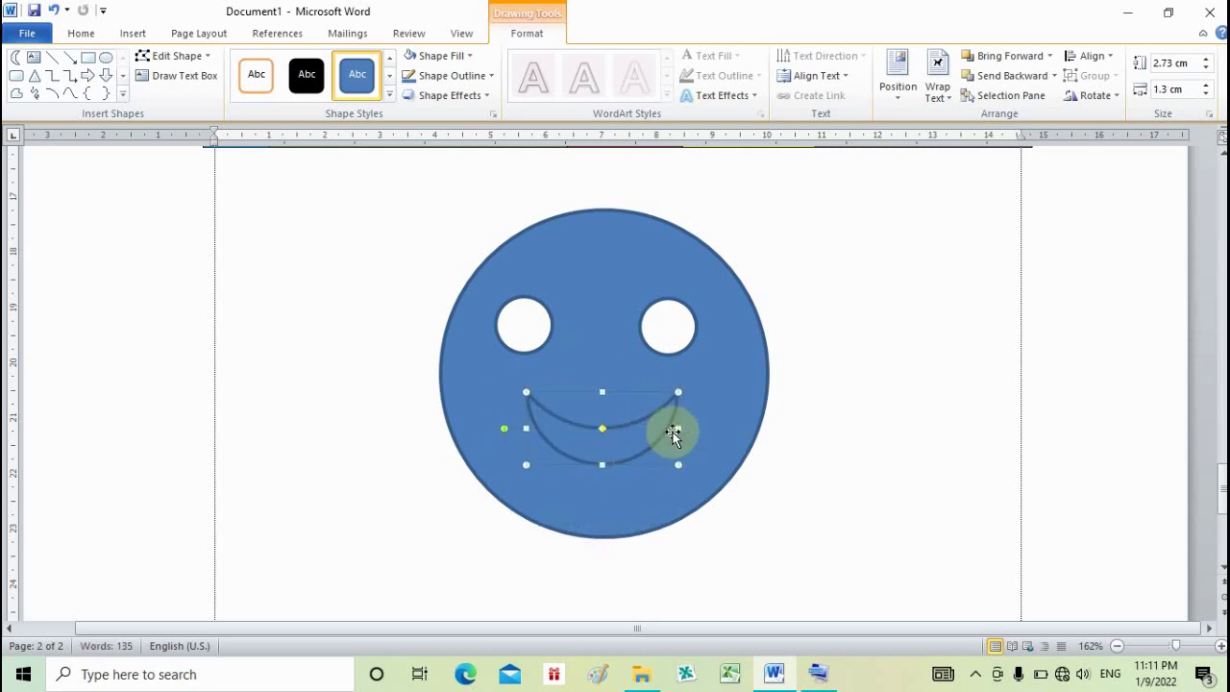
# Fill the crescent smile with yellow
pyautogui.click(468, 56)
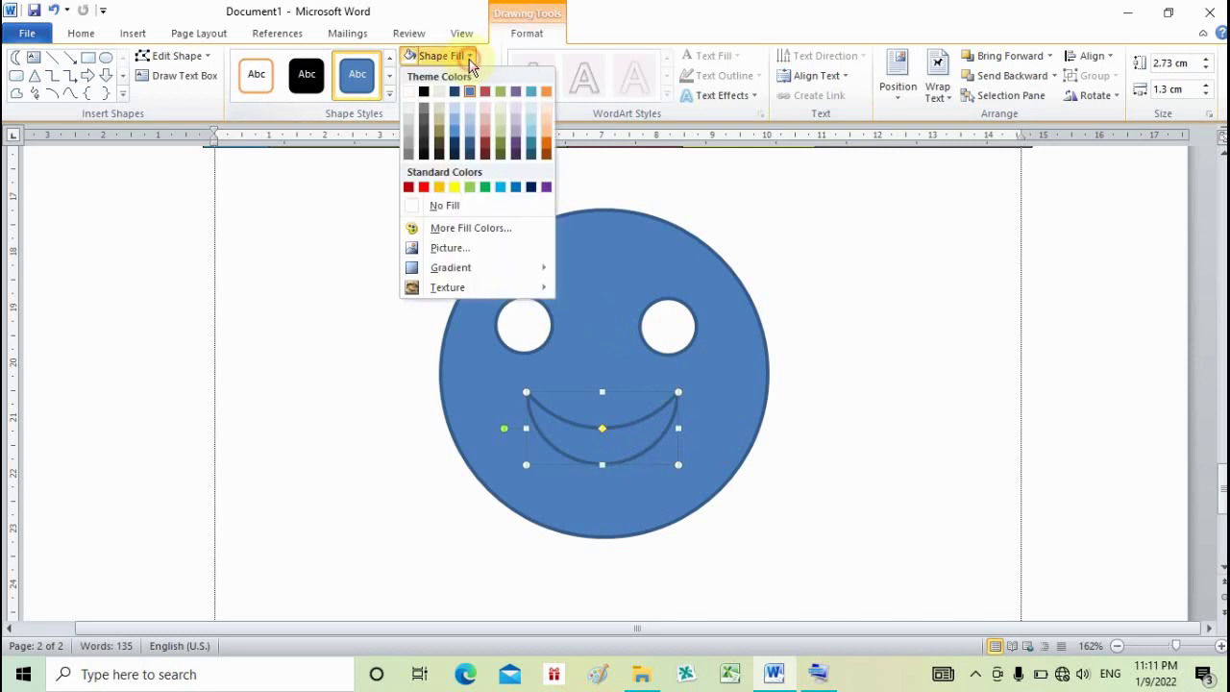
pyautogui.click(458, 190)
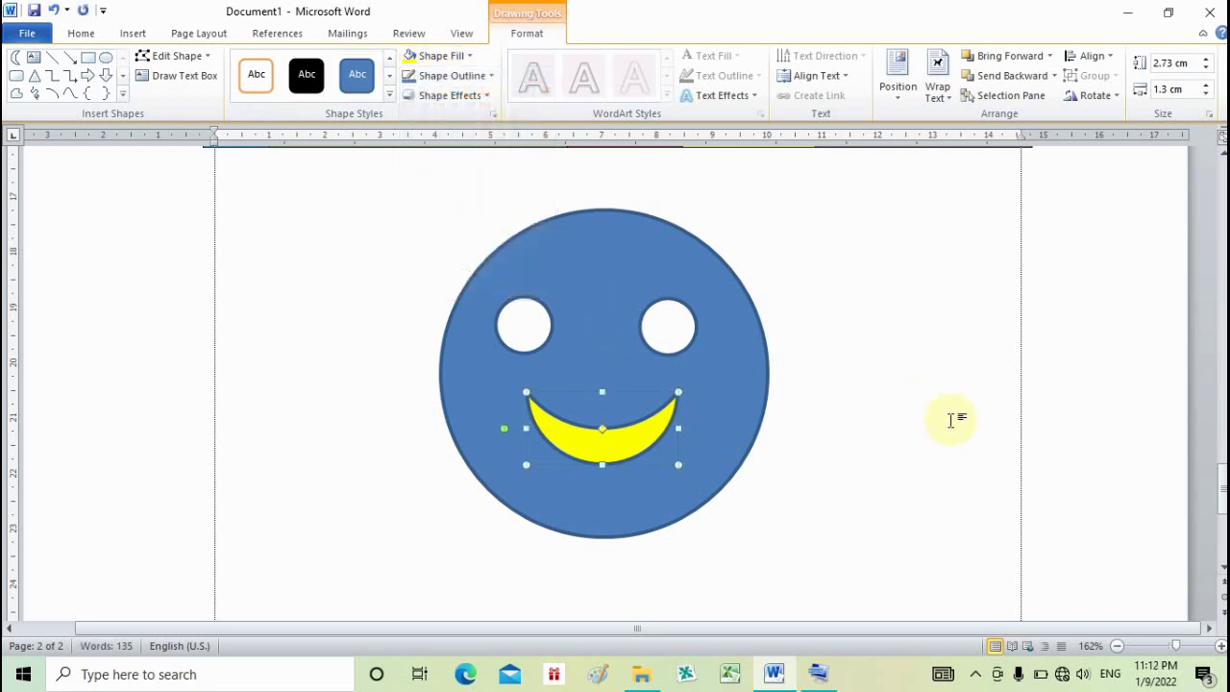
pyautogui.click(851, 417)
pyautogui.click(670, 335)
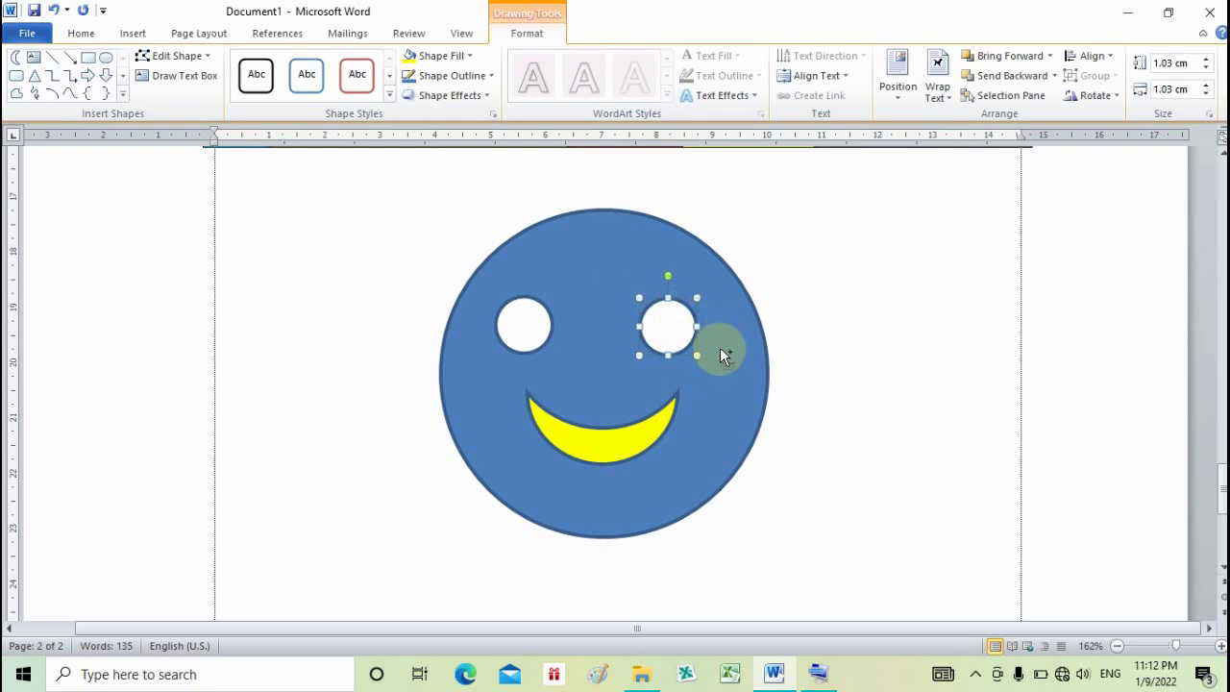
# Duplicate the right white eye and shrink the copy to a 0.34 cm pupil
pyautogui.hotkey('ctrl', 'c')
pyautogui.hotkey('ctrl', 'v')
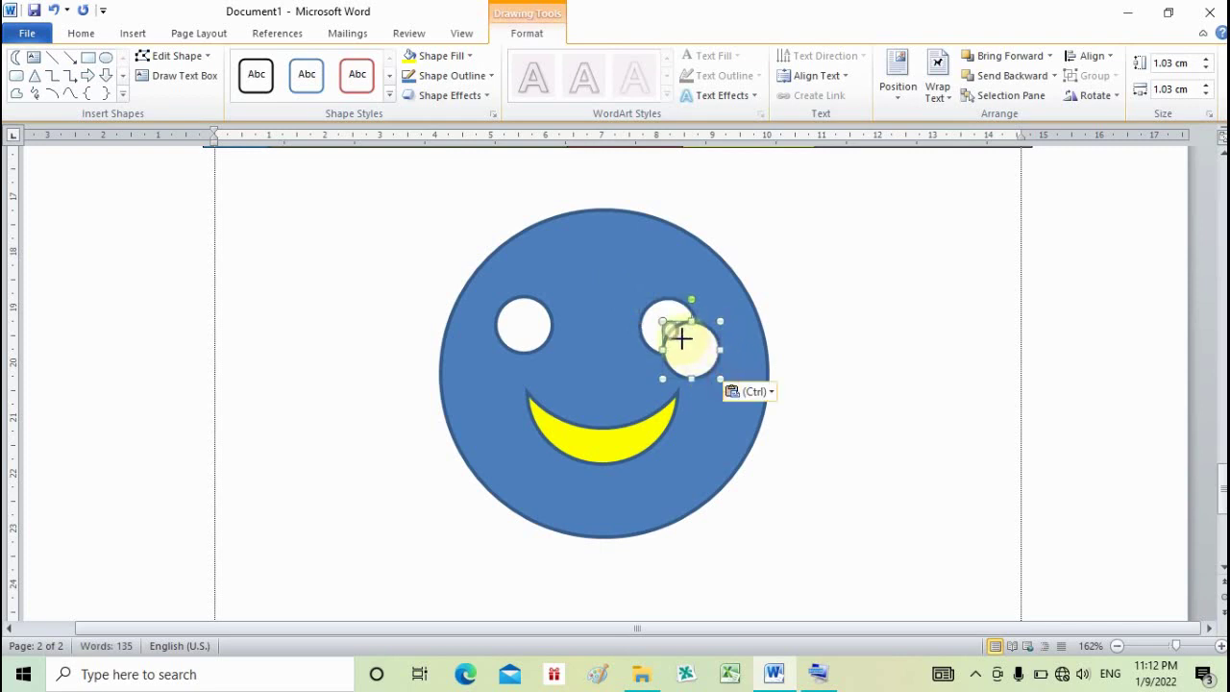
pyautogui.click(691, 351)
pyautogui.click(691, 346)
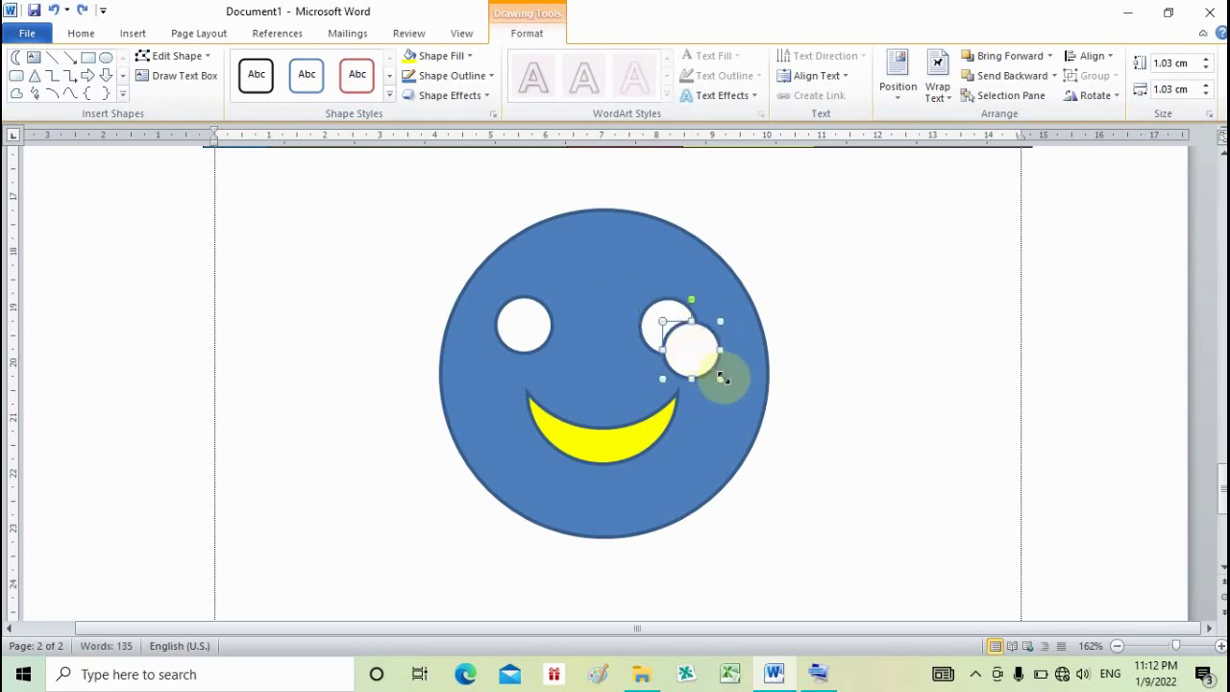
pyautogui.click(682, 343)
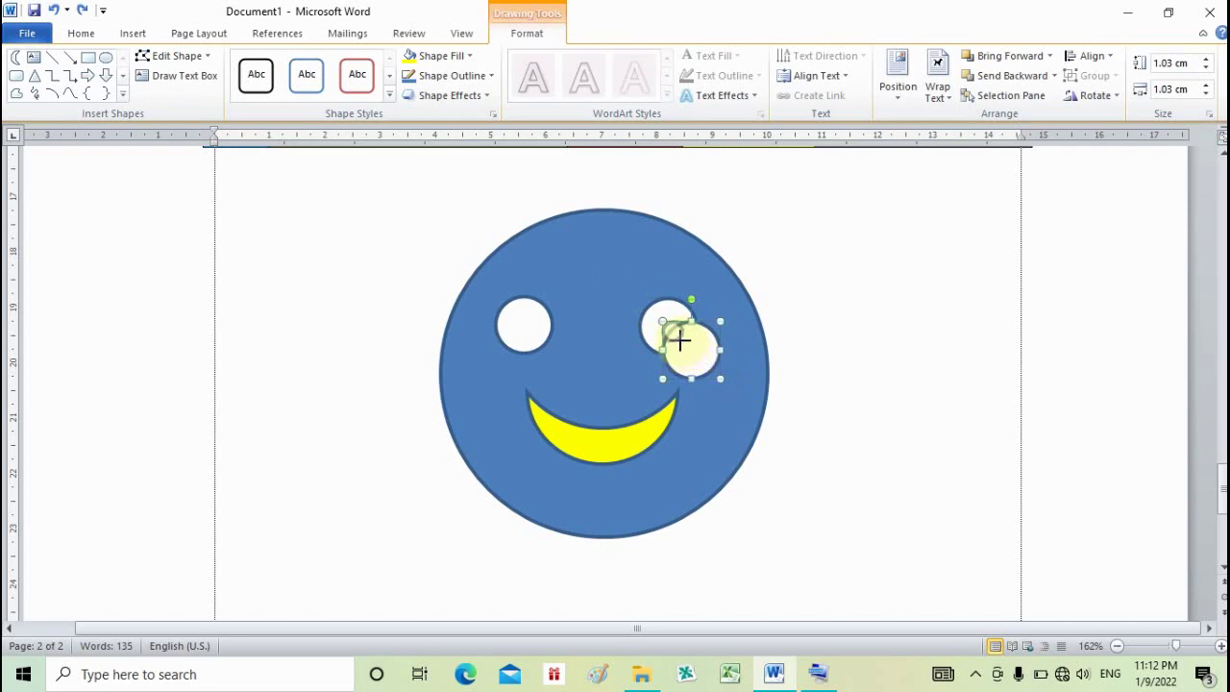
pyautogui.moveTo(720, 379); pyautogui.dragTo(660, 320)
# Make the pupil black in fill and outline, and copy it into the left eye
pyautogui.click(469, 59)
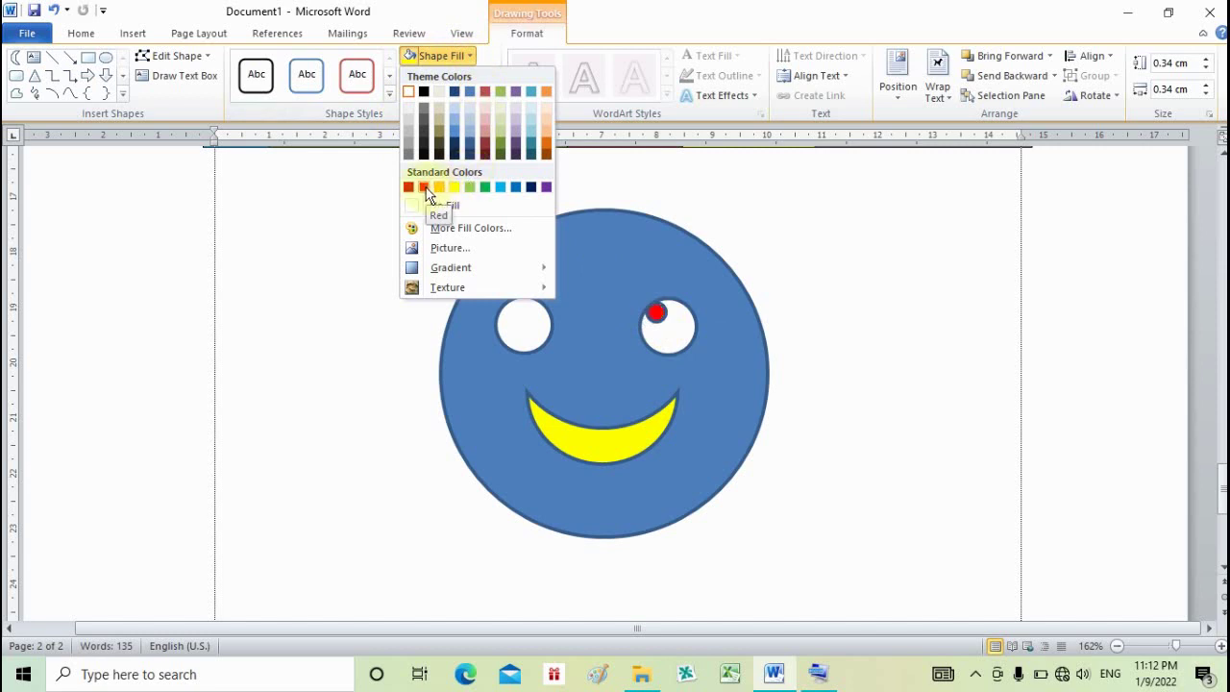
pyautogui.click(424, 94)
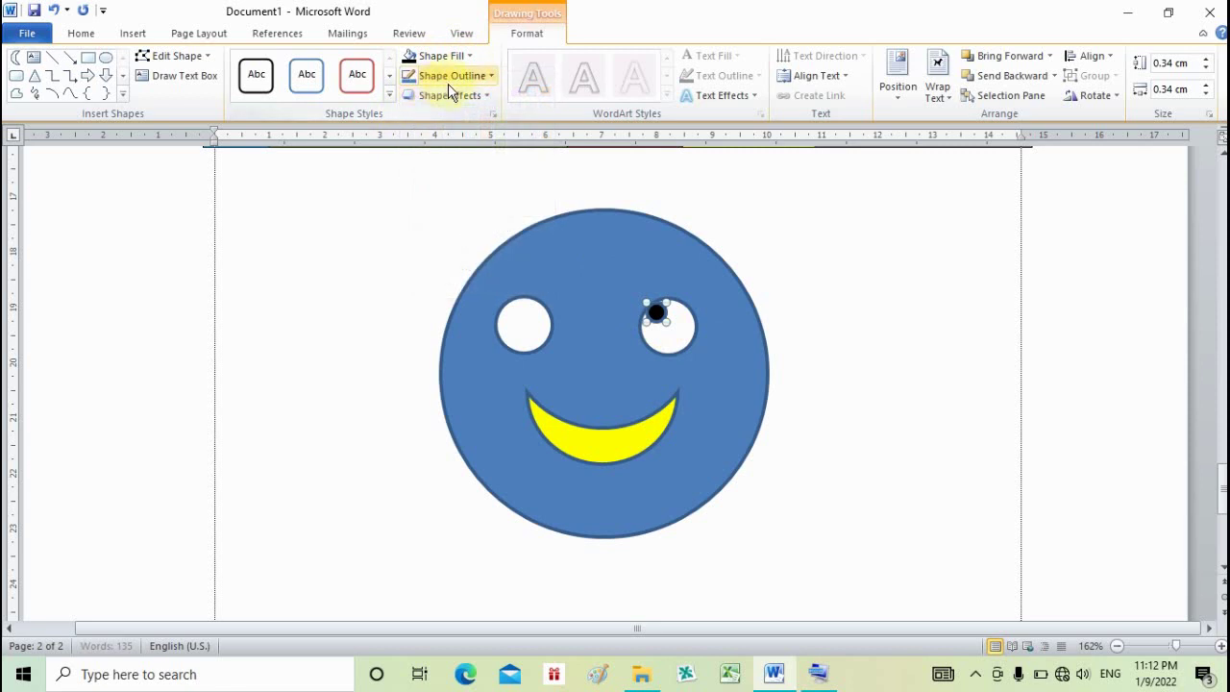
pyautogui.click(649, 301)
pyautogui.click(490, 76)
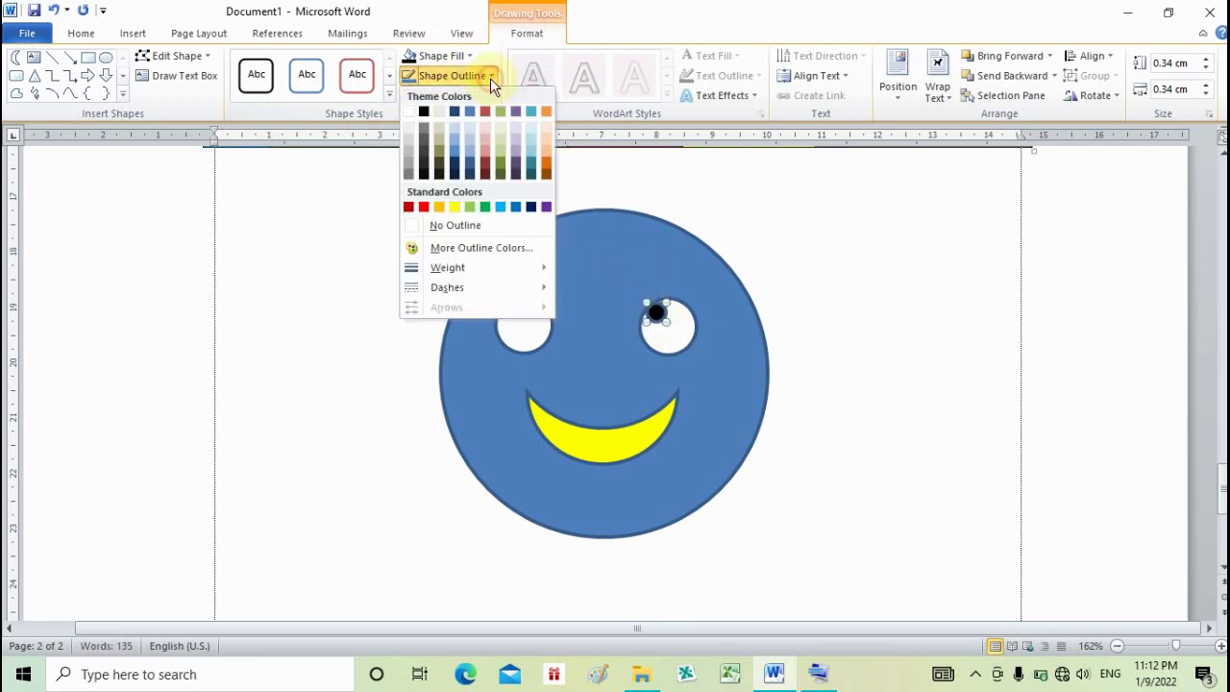
pyautogui.click(424, 111)
pyautogui.moveTo(660, 294); pyautogui.dragTo(518, 319)
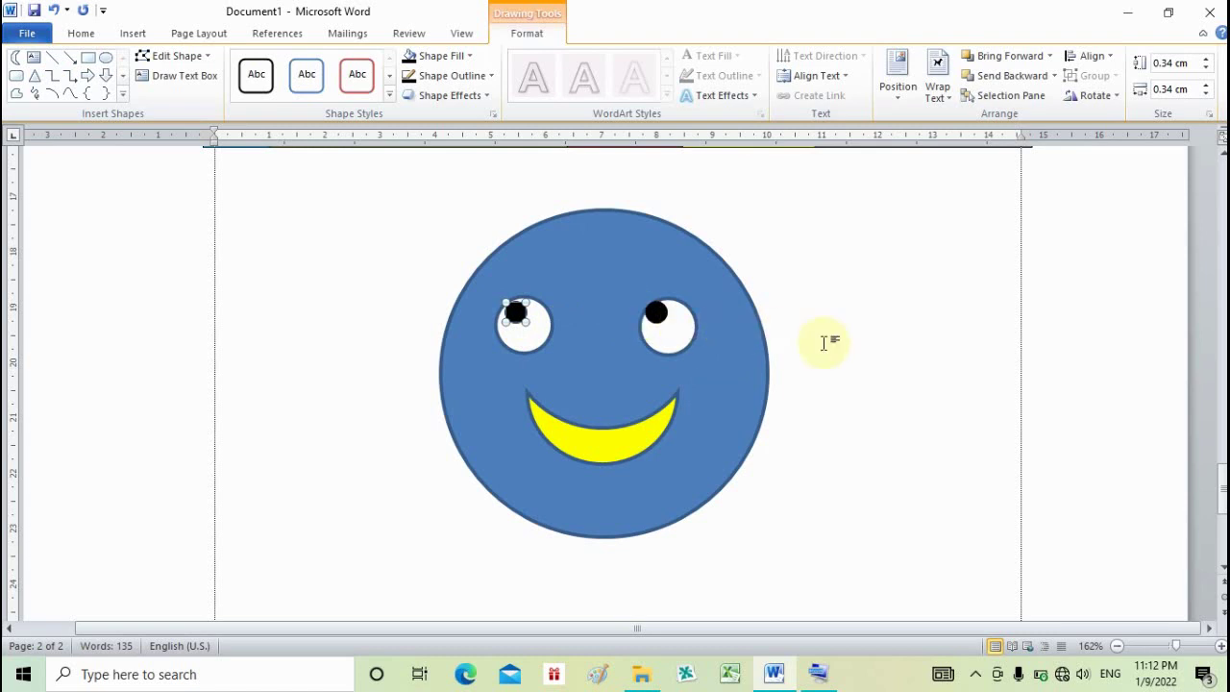
pyautogui.click(727, 343)
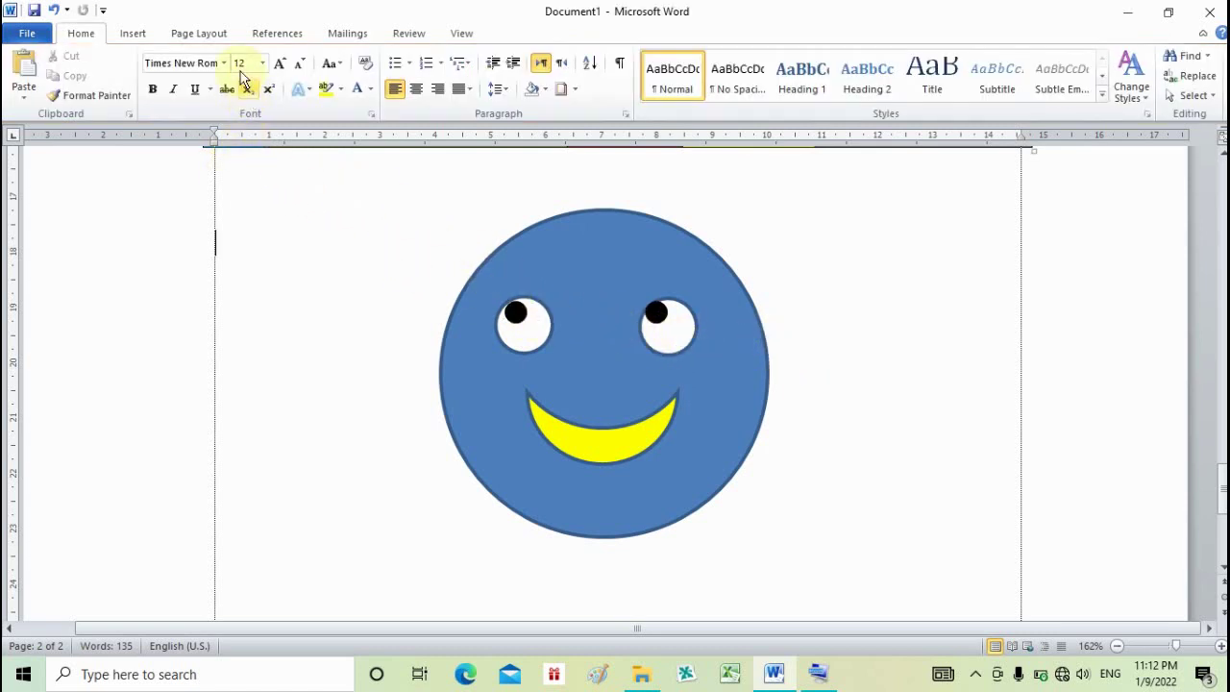
# Draw a Smiley Face shape right of the big face and fill it yellow
pyautogui.click(132, 33)
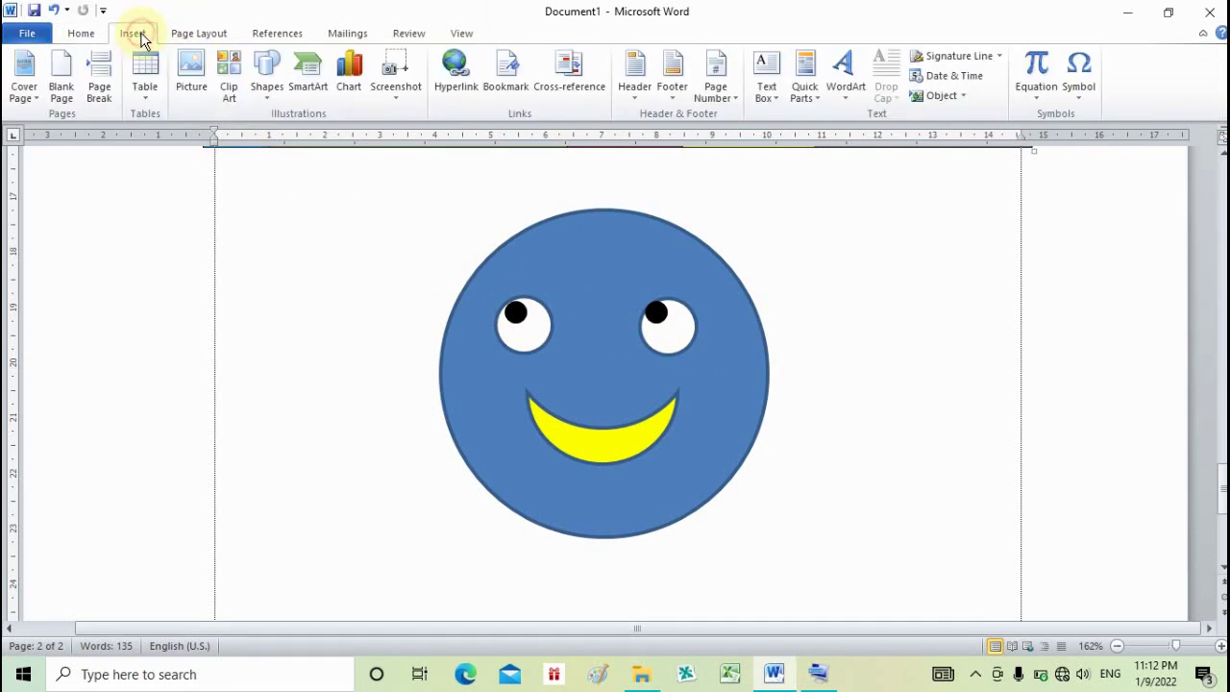
pyautogui.click(267, 96)
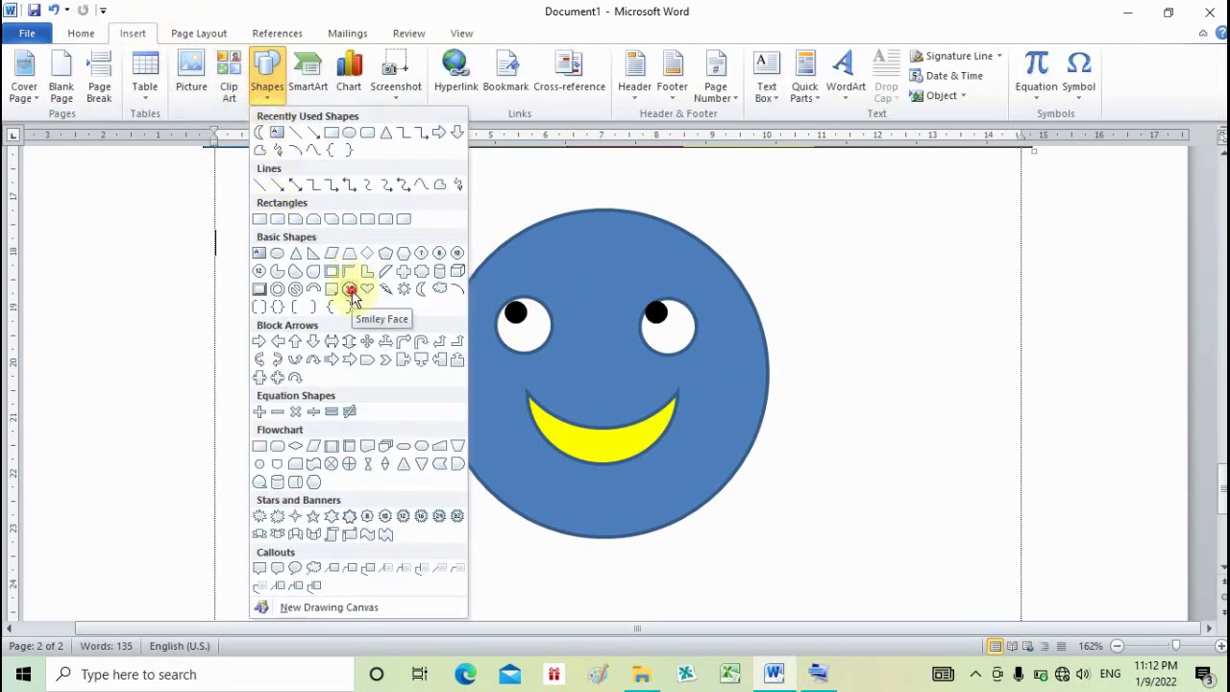
pyautogui.click(351, 299)
pyautogui.moveTo(872, 280)
pyautogui.mouseDown()
pyautogui.moveTo(1007, 447)
pyautogui.moveTo(918, 438)
pyautogui.mouseUp()
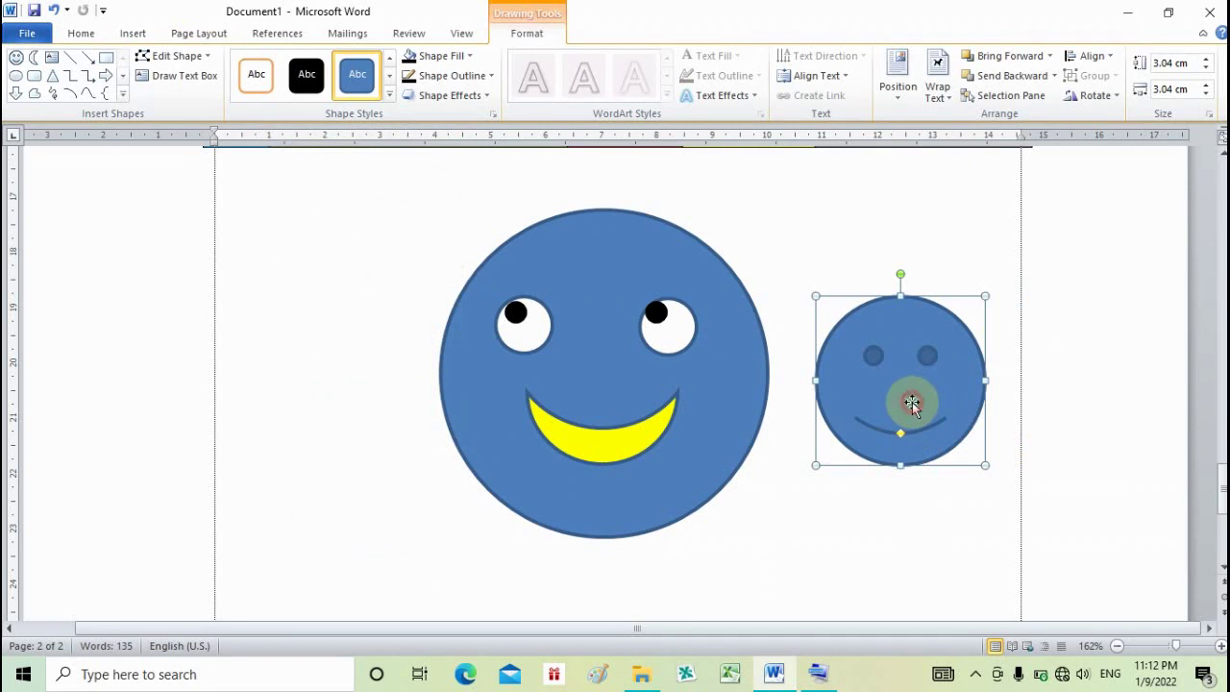
pyautogui.click(464, 54)
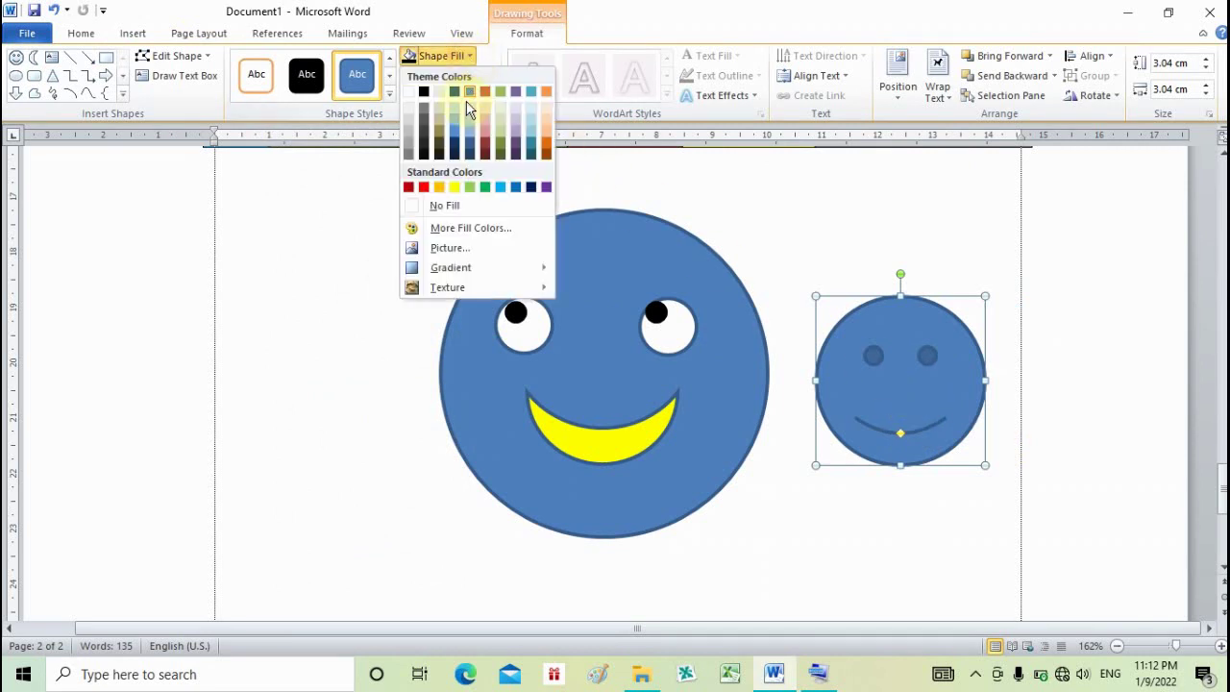
pyautogui.click(455, 188)
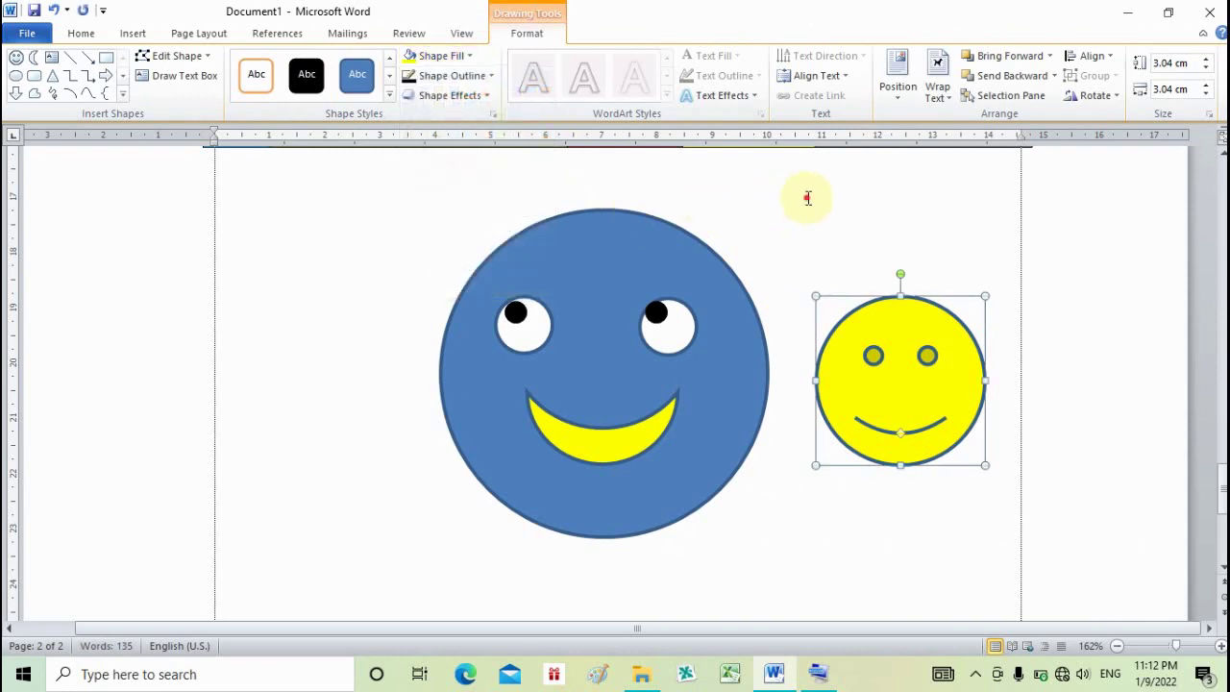
# Reposition the yellow smiley beside the big blue face
pyautogui.click(805, 196)
pyautogui.moveTo(905, 349); pyautogui.dragTo(905, 294)
pyautogui.click(851, 212)
pyautogui.click(895, 248)
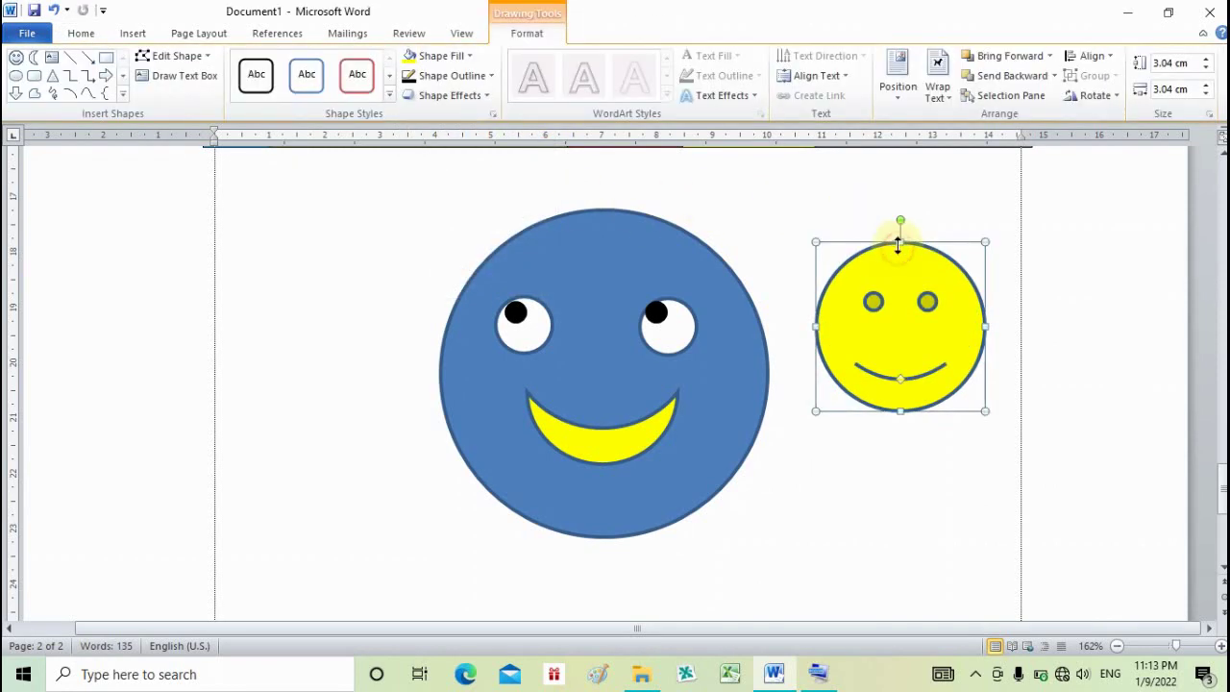
pyautogui.click(847, 206)
pyautogui.moveTo(900, 321); pyautogui.dragTo(900, 413)
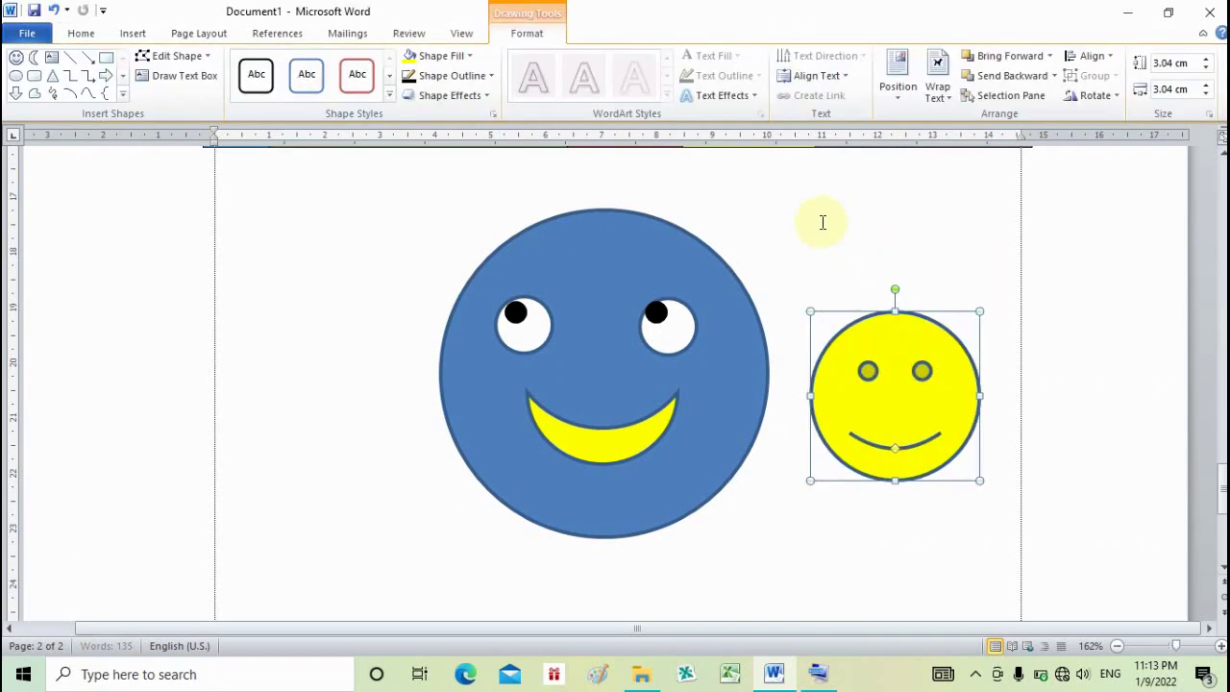
pyautogui.click(821, 221)
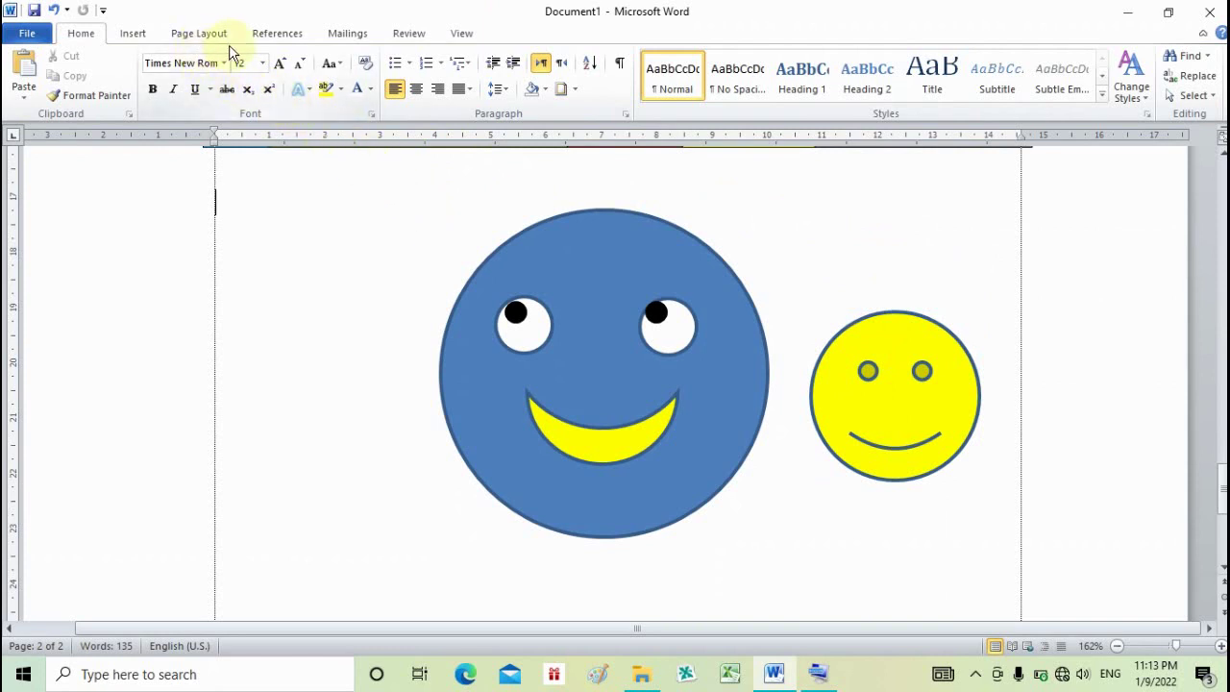
# Draw a light blue sun shape at the page's upper left
pyautogui.click(135, 34)
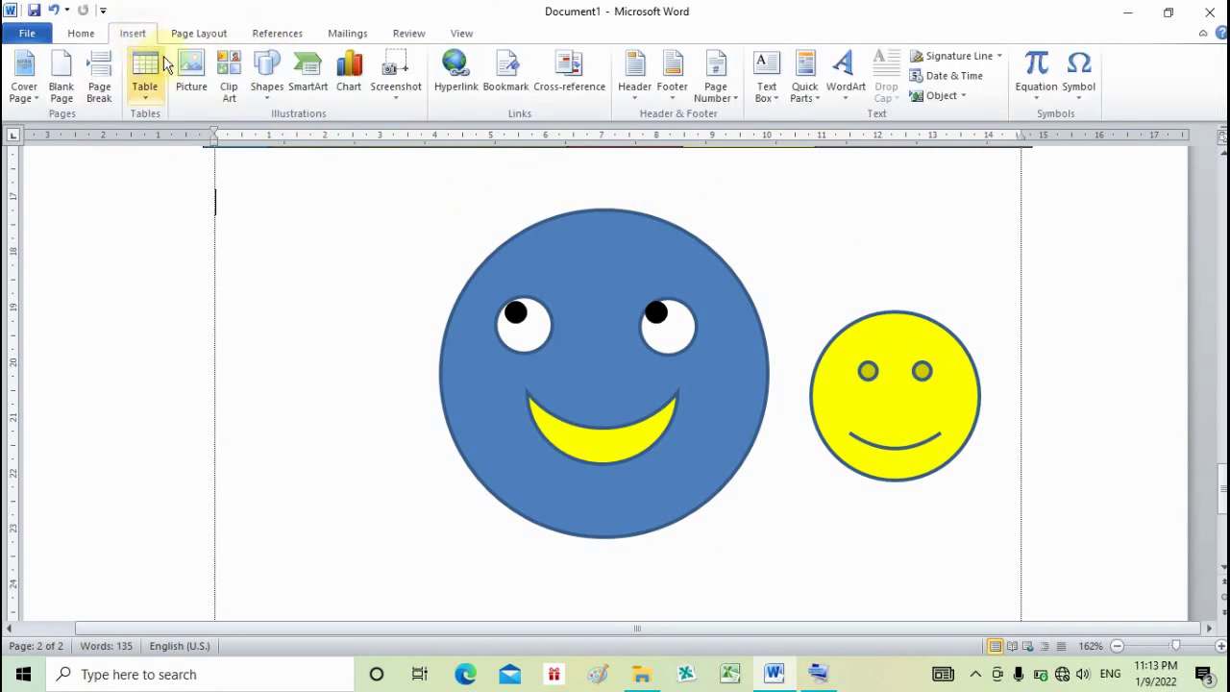
pyautogui.click(270, 92)
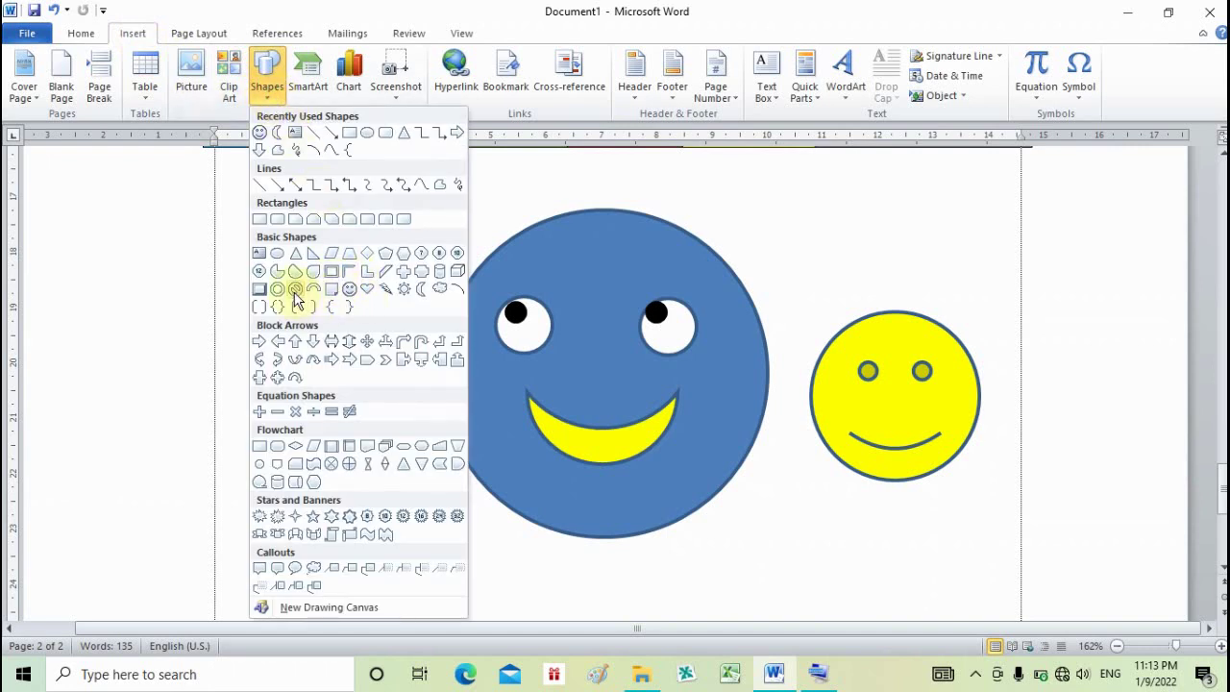
pyautogui.click(405, 293)
pyautogui.moveTo(290, 222)
pyautogui.mouseDown()
pyautogui.moveTo(384, 343)
pyautogui.moveTo(404, 344)
pyautogui.mouseUp()
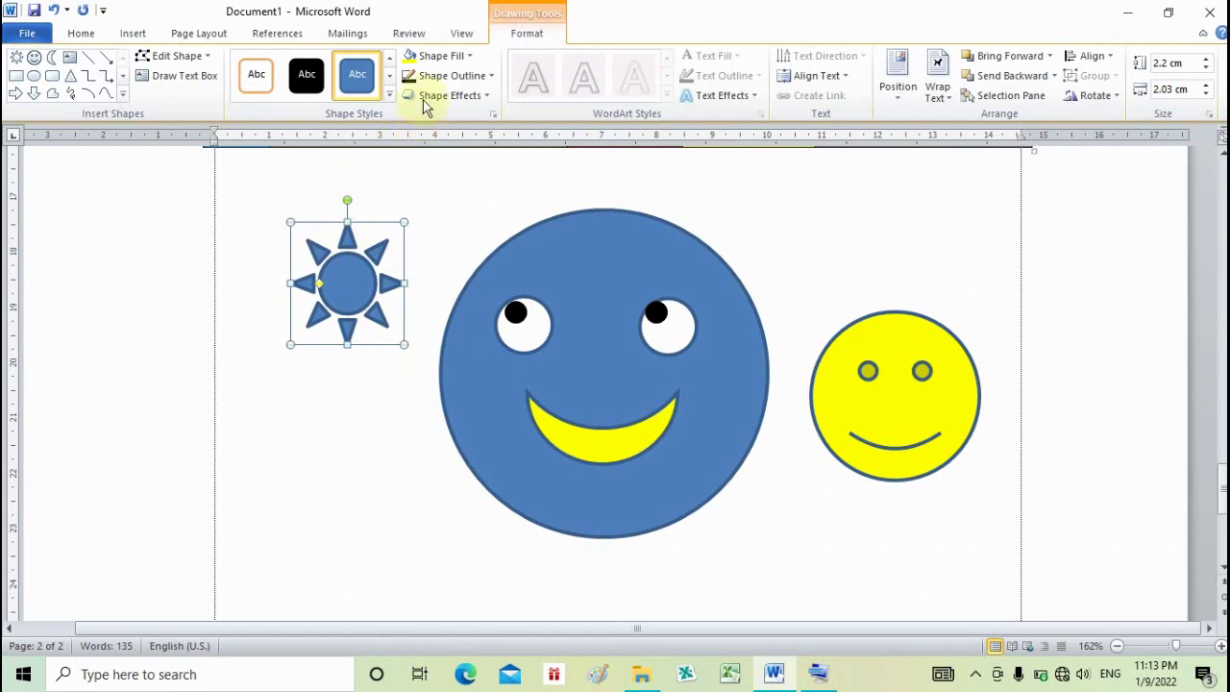
pyautogui.click(452, 56)
pyautogui.click(475, 133)
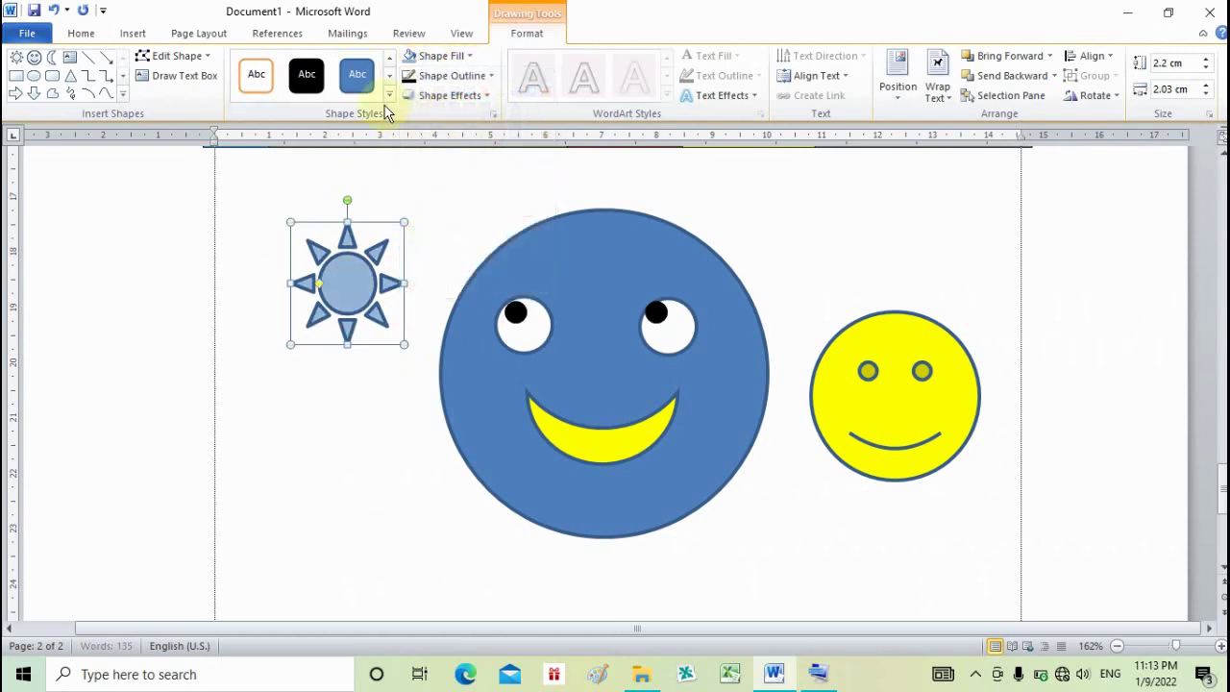
# Draw a No Symbol shape below the sun
pyautogui.click(145, 37)
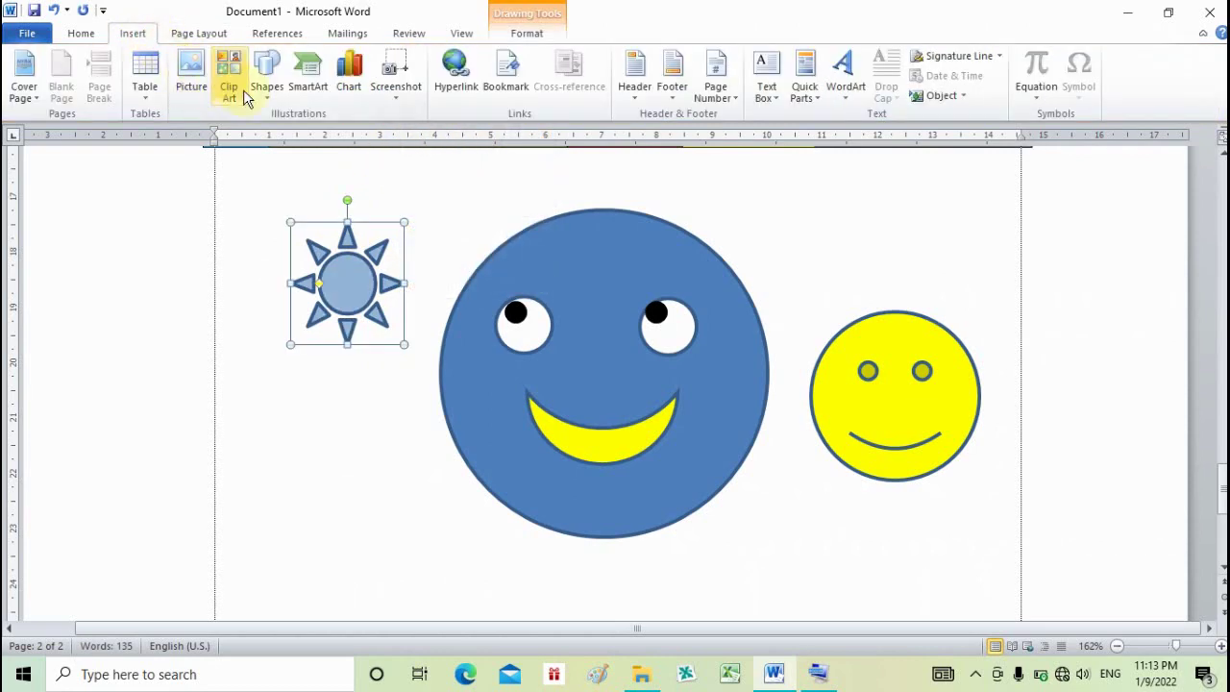
pyautogui.click(267, 75)
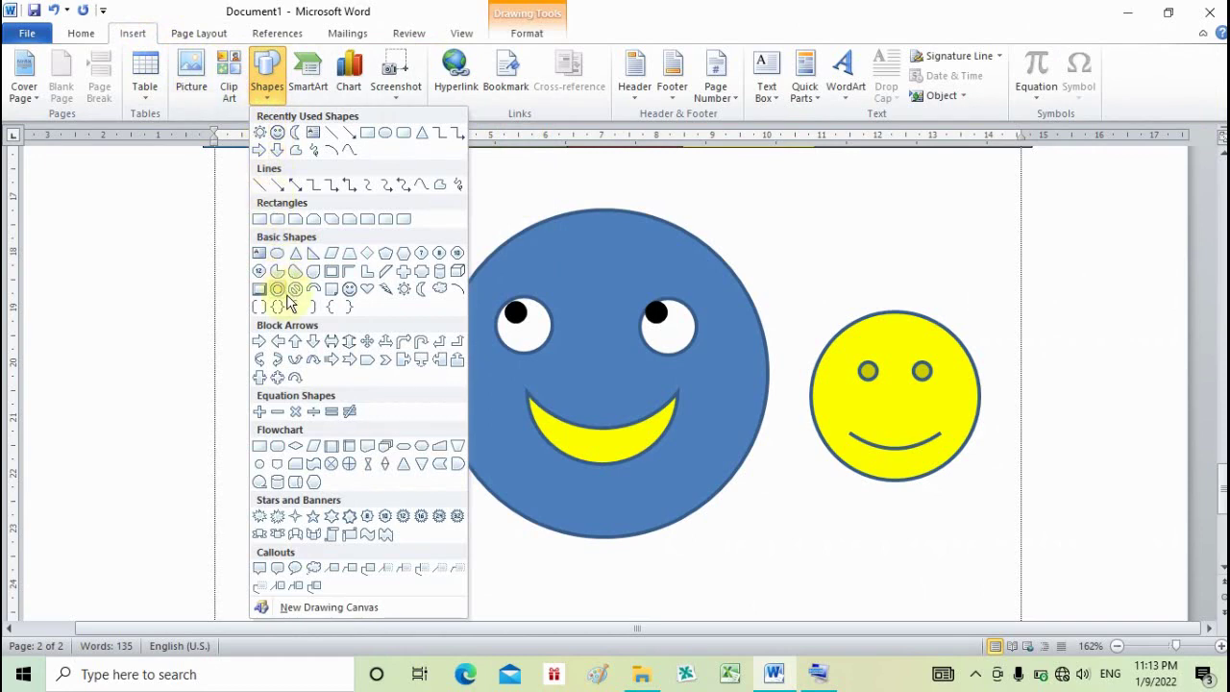
pyautogui.click(295, 288)
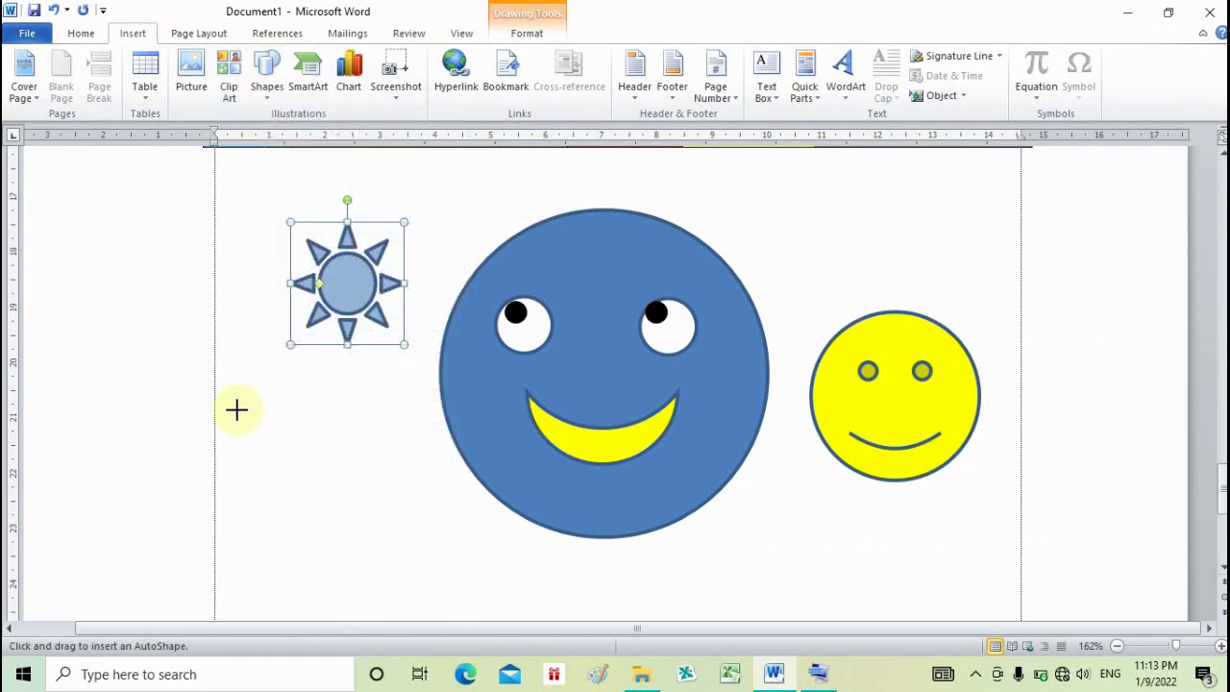
pyautogui.moveTo(236, 411)
pyautogui.mouseDown()
pyautogui.moveTo(346, 522)
pyautogui.moveTo(414, 563)
pyautogui.mouseUp()
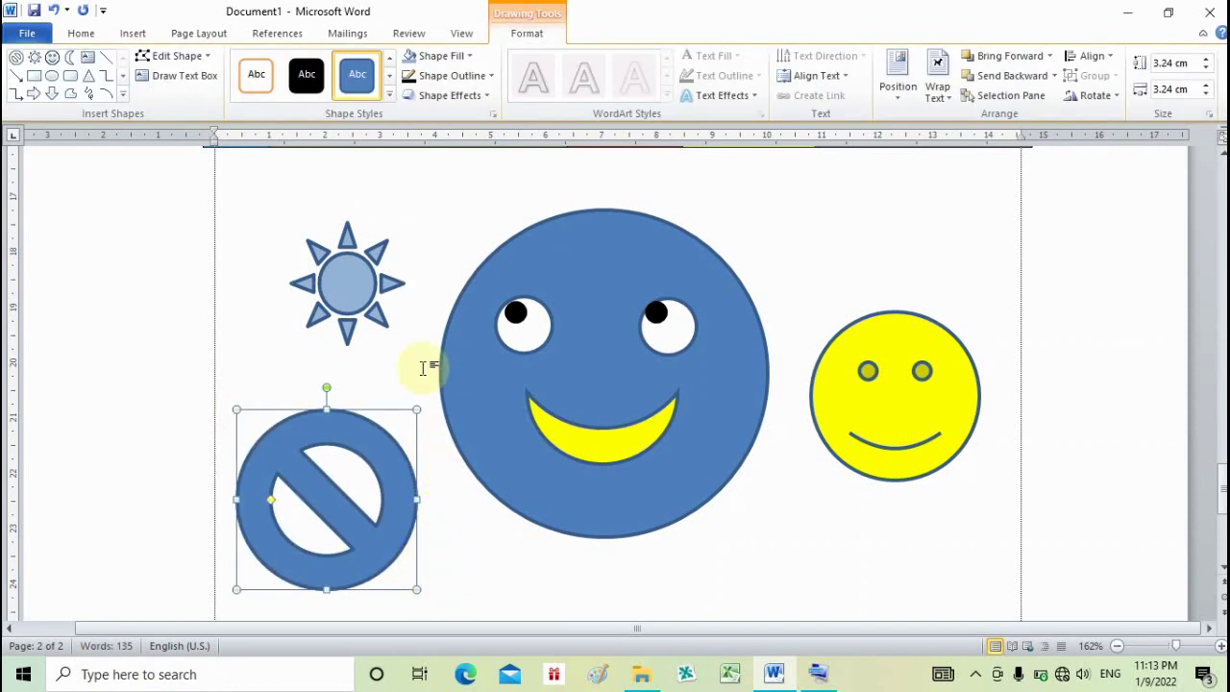
# Give the No Symbol a red fill and no outline
pyautogui.click(452, 56)
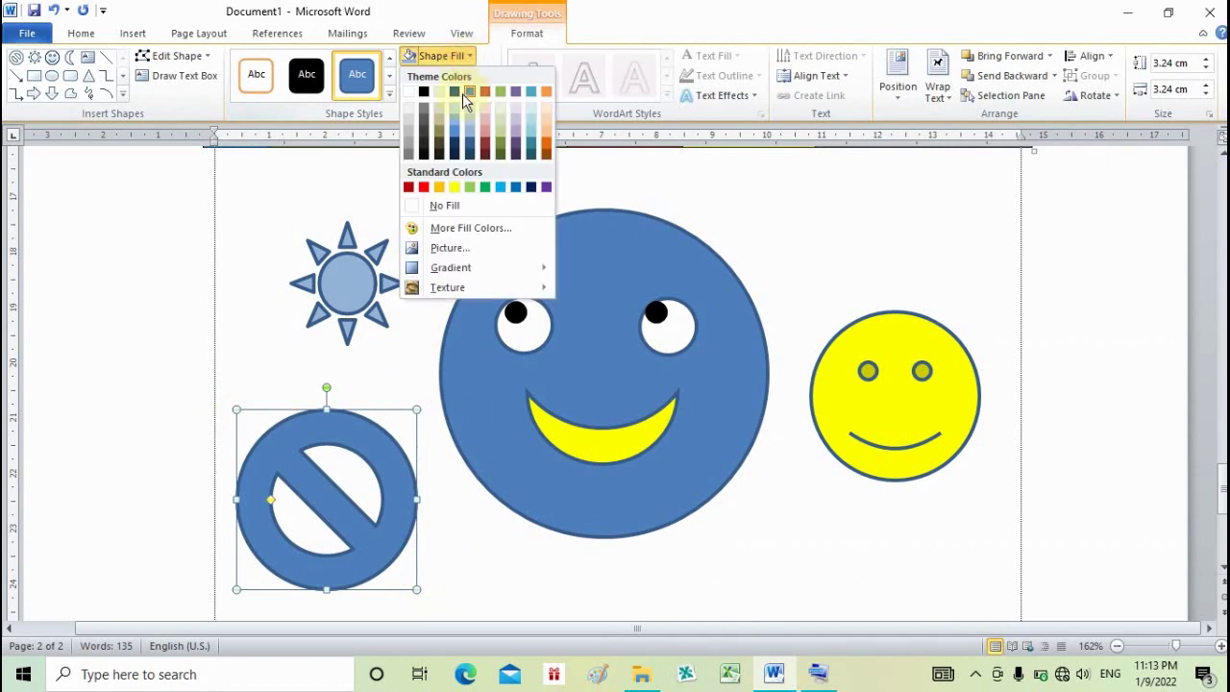
pyautogui.click(424, 187)
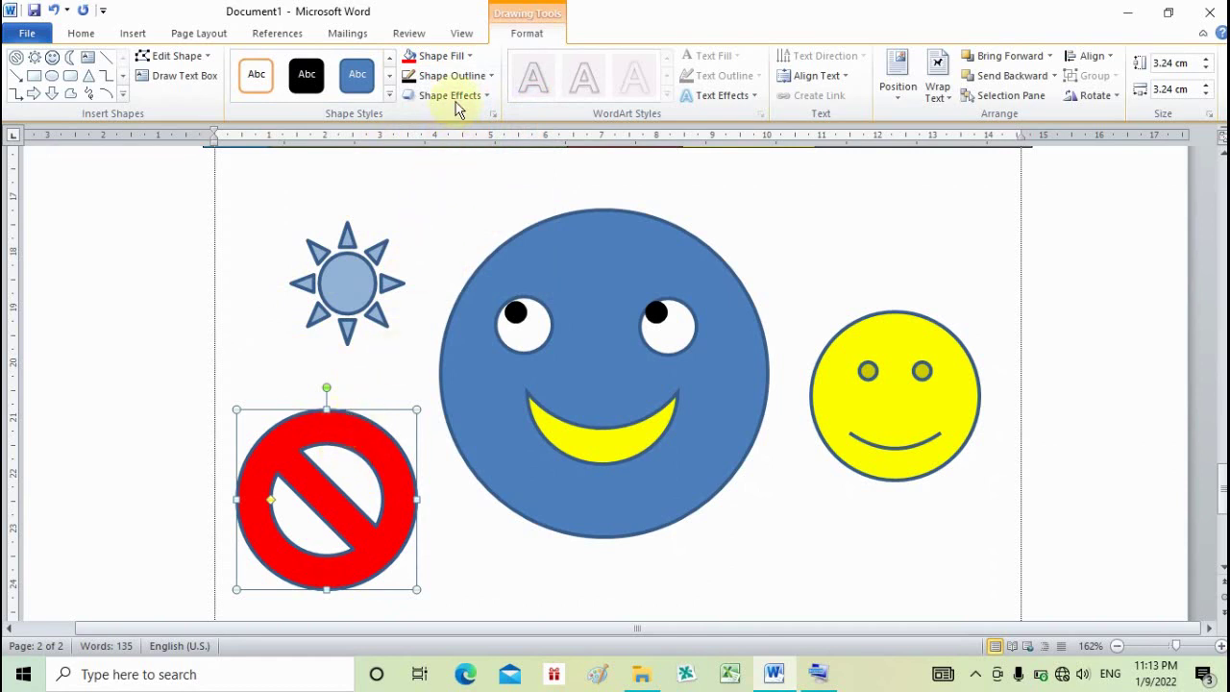
pyautogui.click(464, 79)
pyautogui.click(471, 227)
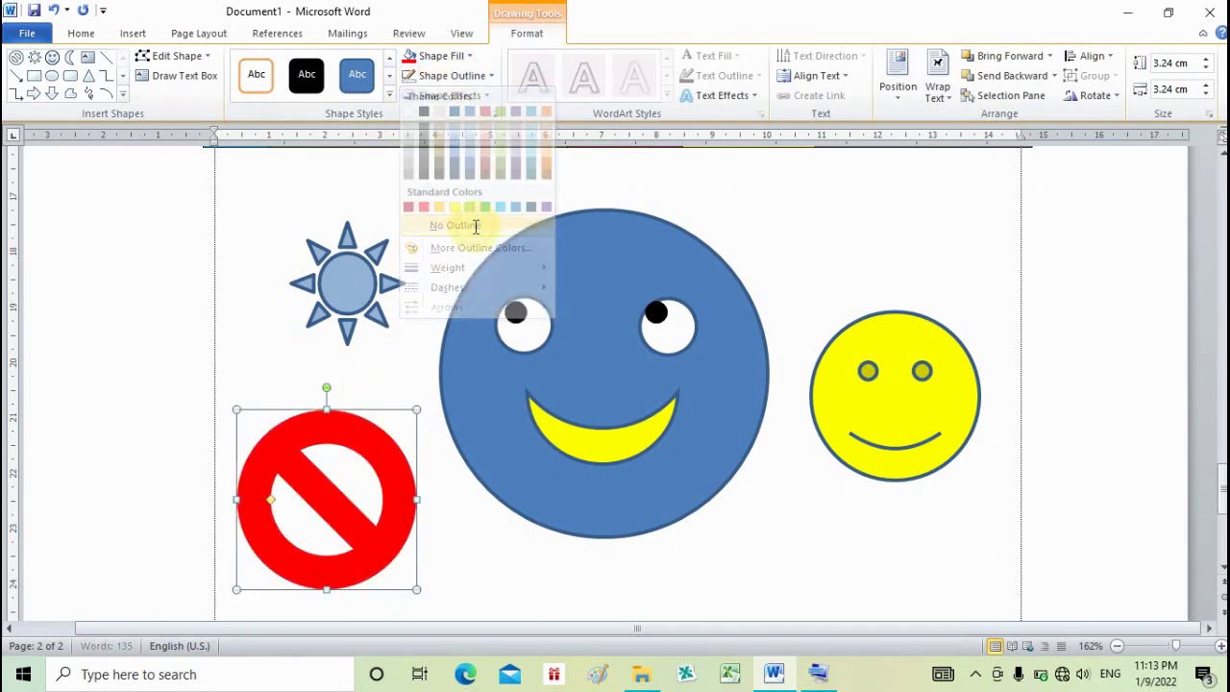
pyautogui.click(443, 249)
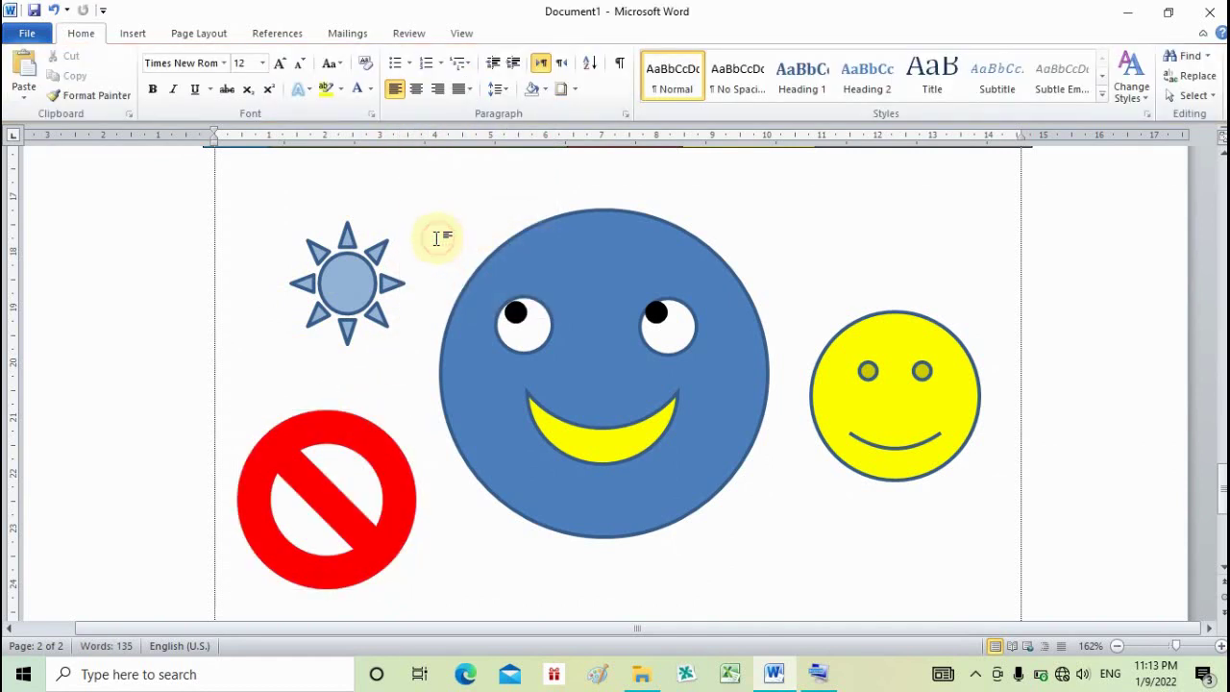
pyautogui.click(528, 553)
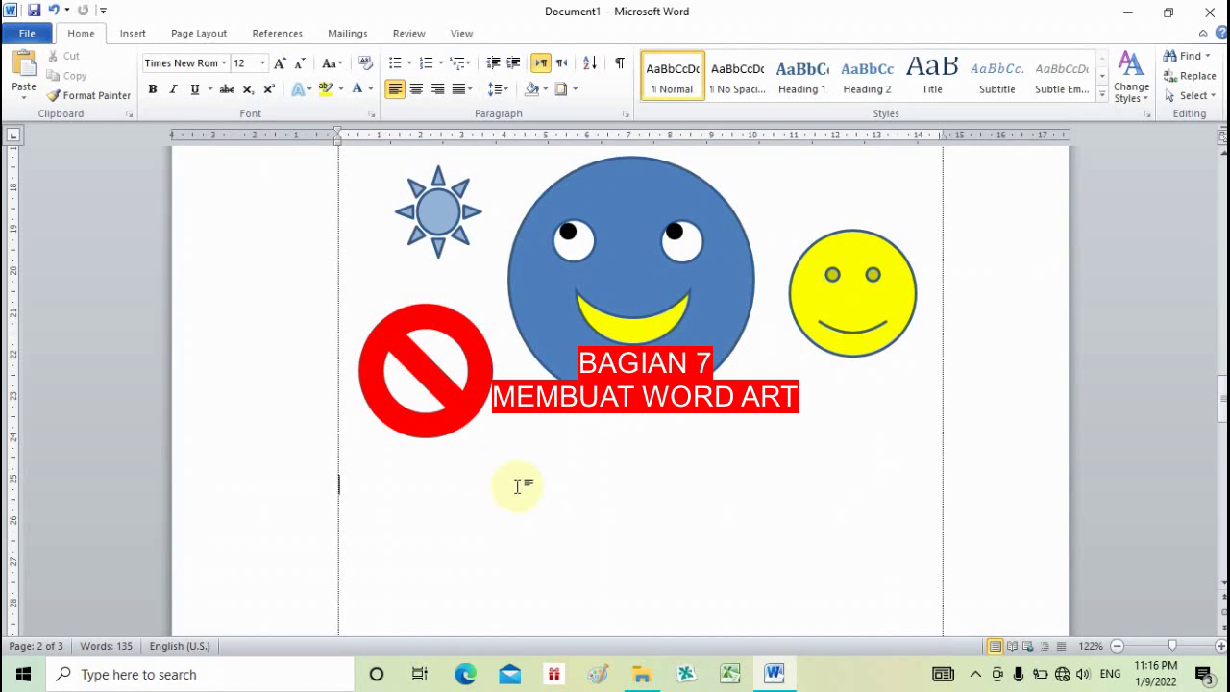
# Insert a blank line at the top of the empty third page
pyautogui.scroll(-2, 461, 481)
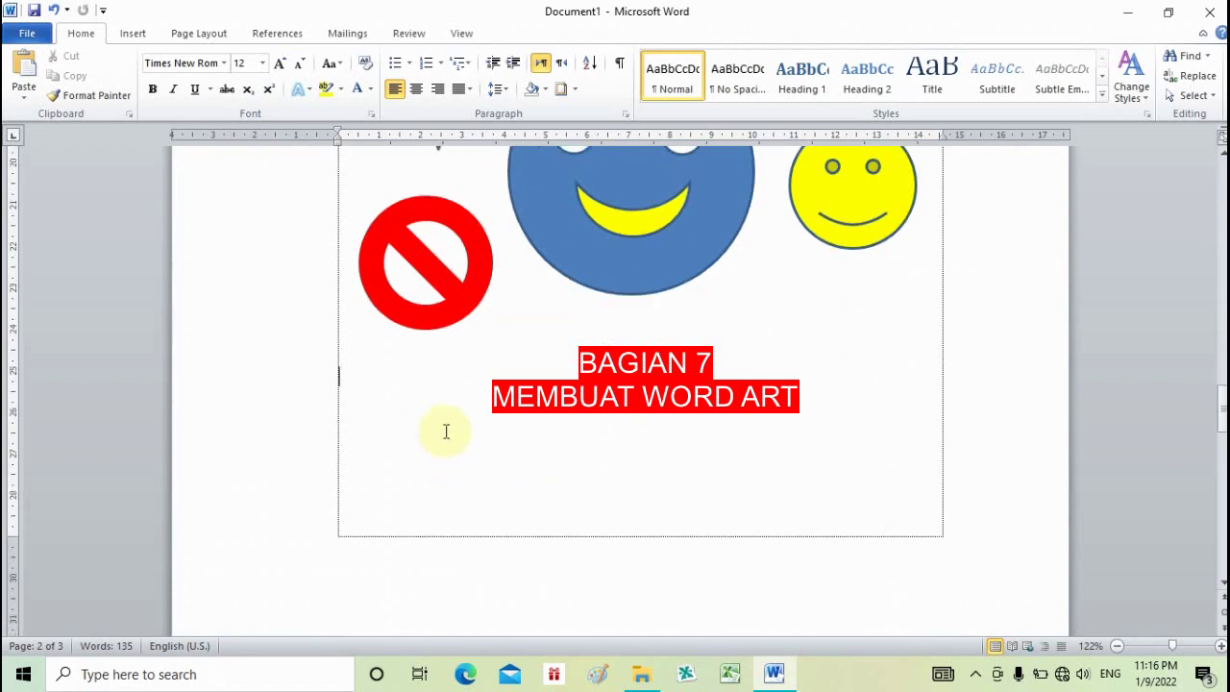
pyautogui.scroll(-1, 446, 431)
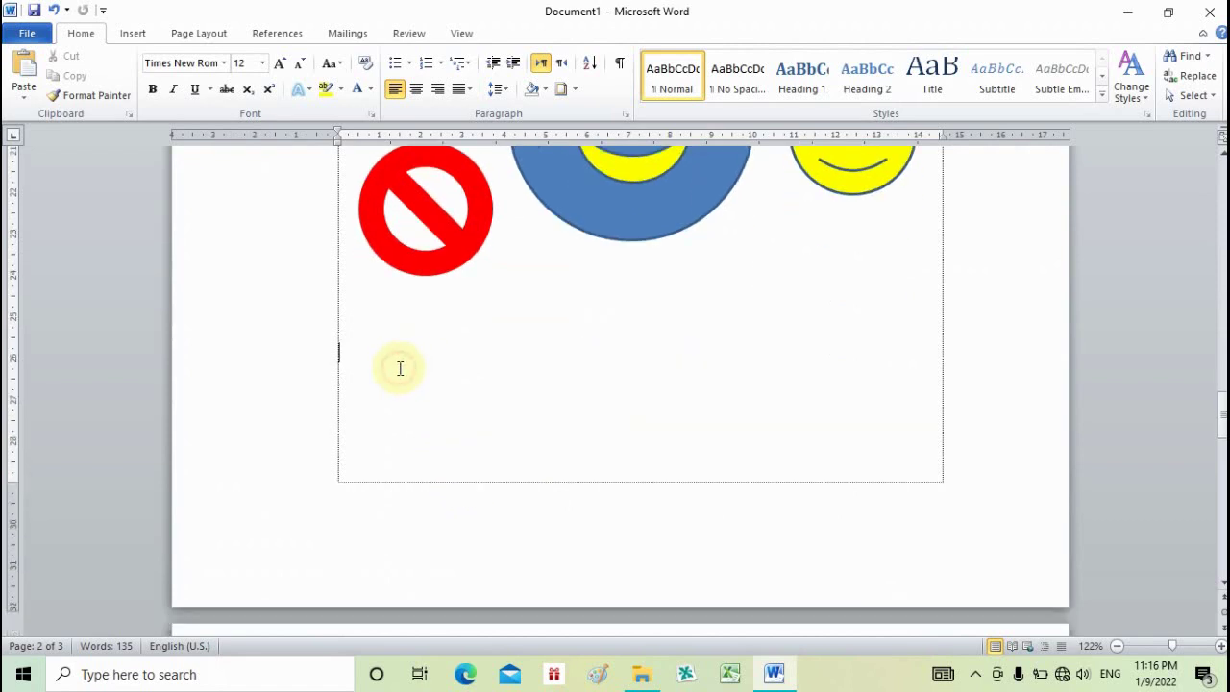
pyautogui.click(397, 339)
pyautogui.scroll(-3, 429, 401)
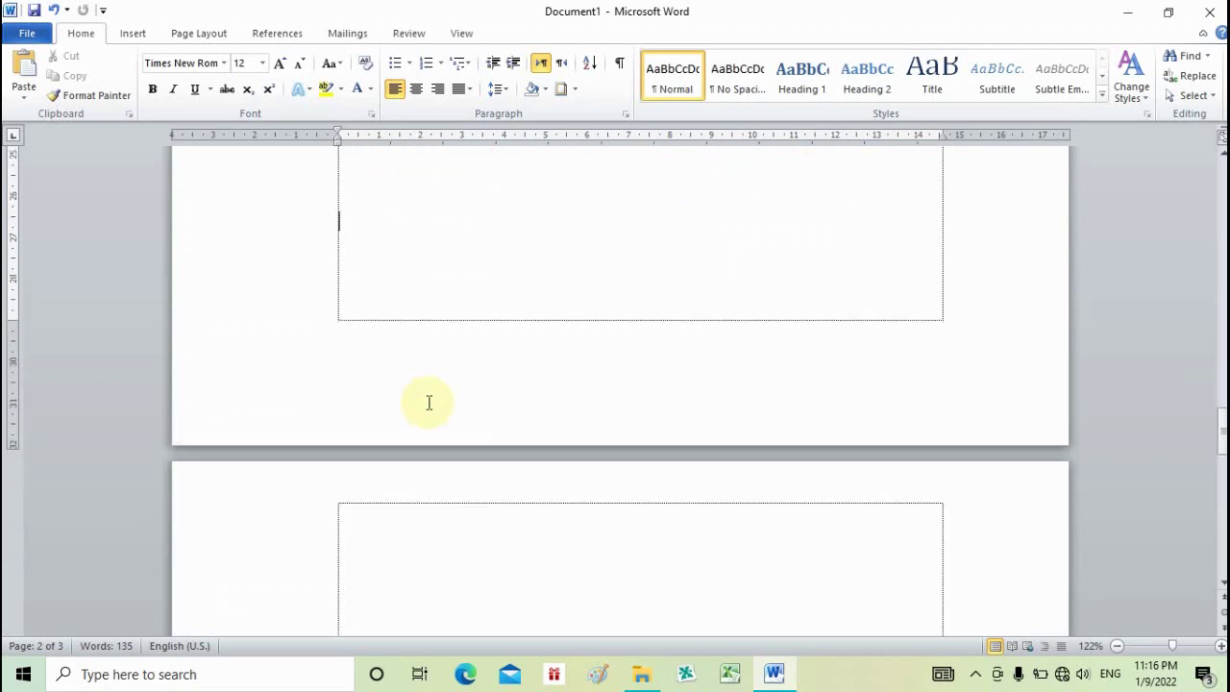
pyautogui.scroll(1, 429, 402)
pyautogui.scroll(-3, 429, 402)
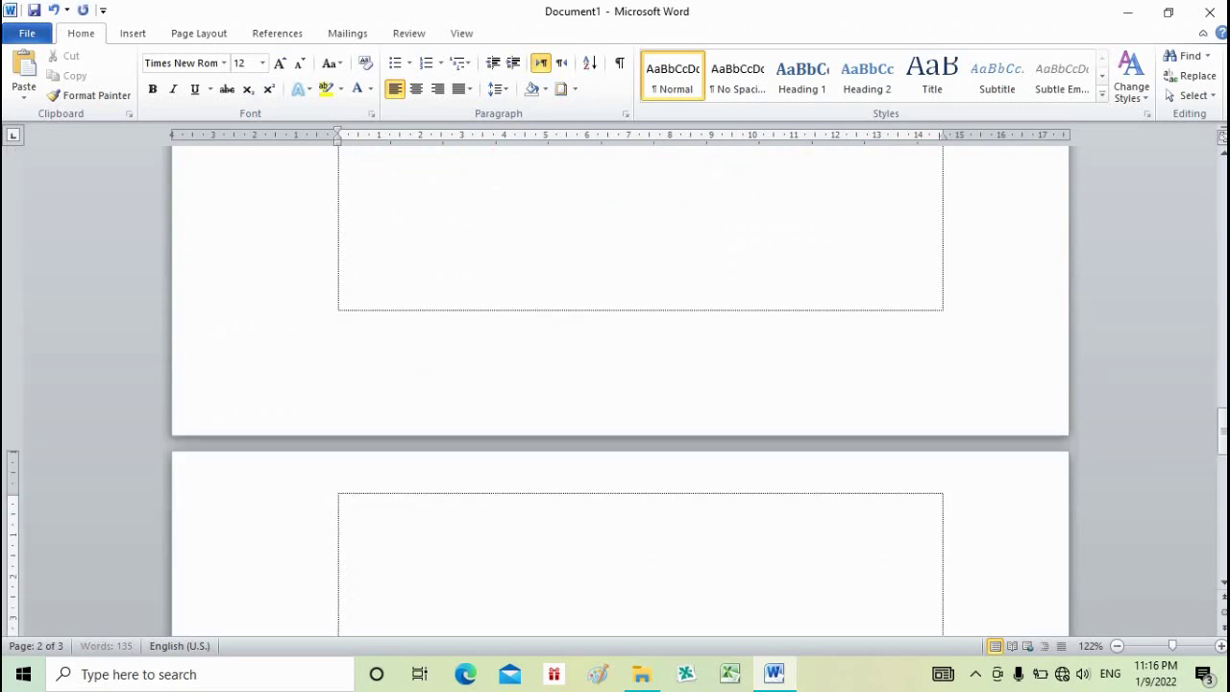
pyautogui.scroll(-2, 620, 389)
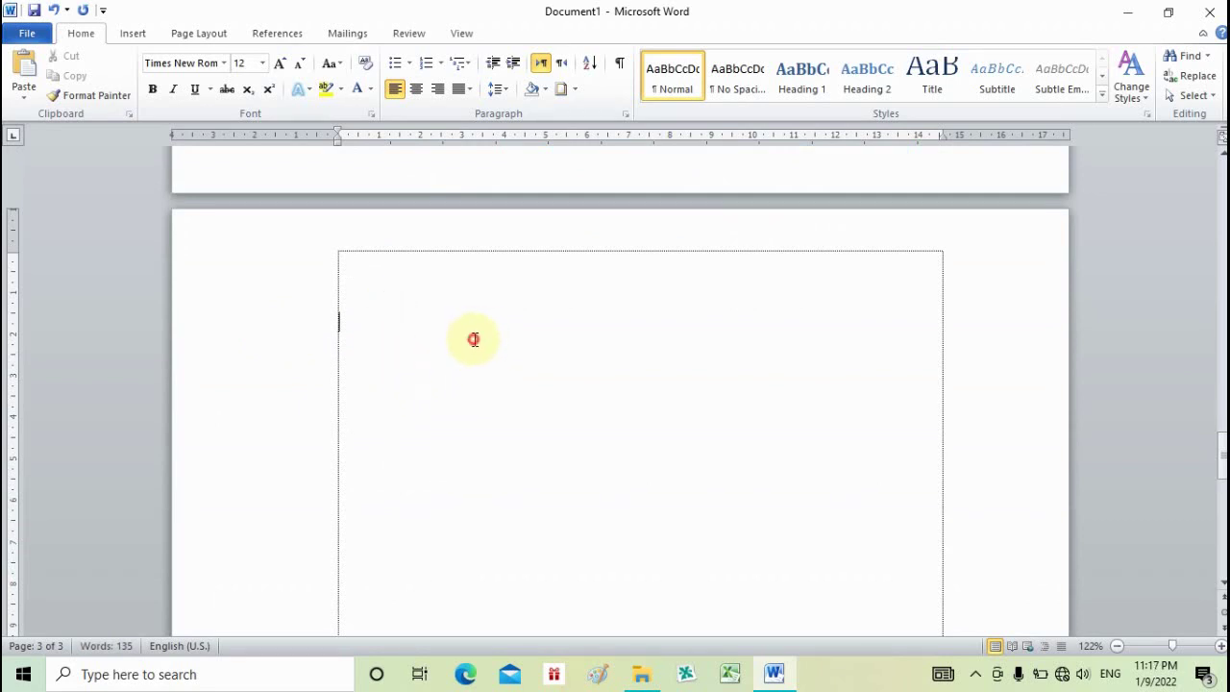
pyautogui.press('Return')
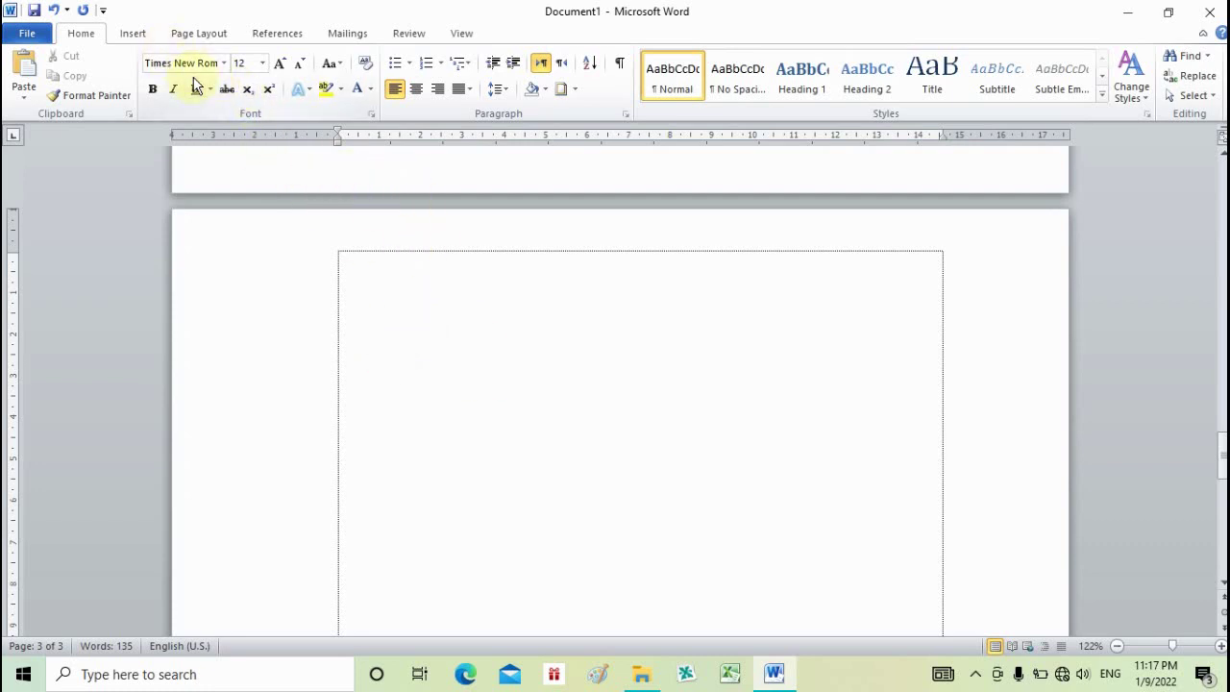
# Insert first-style WordArt reading 'SELAMAT DATANG' on the third page
pyautogui.click(131, 36)
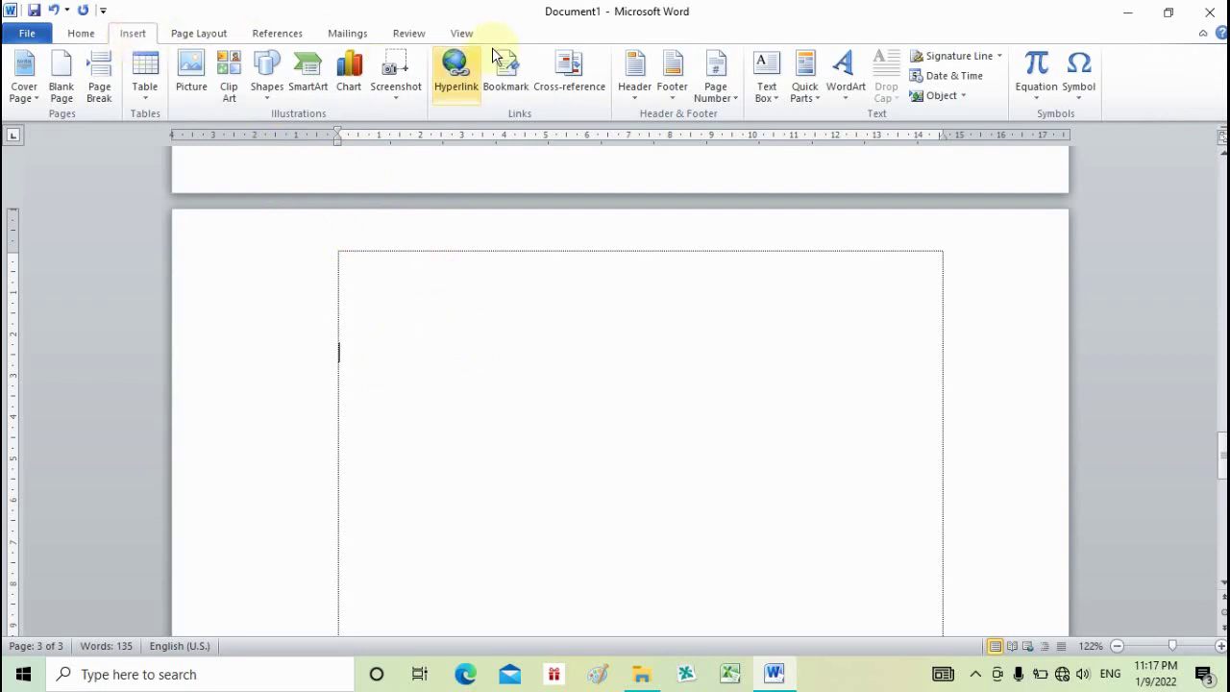
pyautogui.click(848, 104)
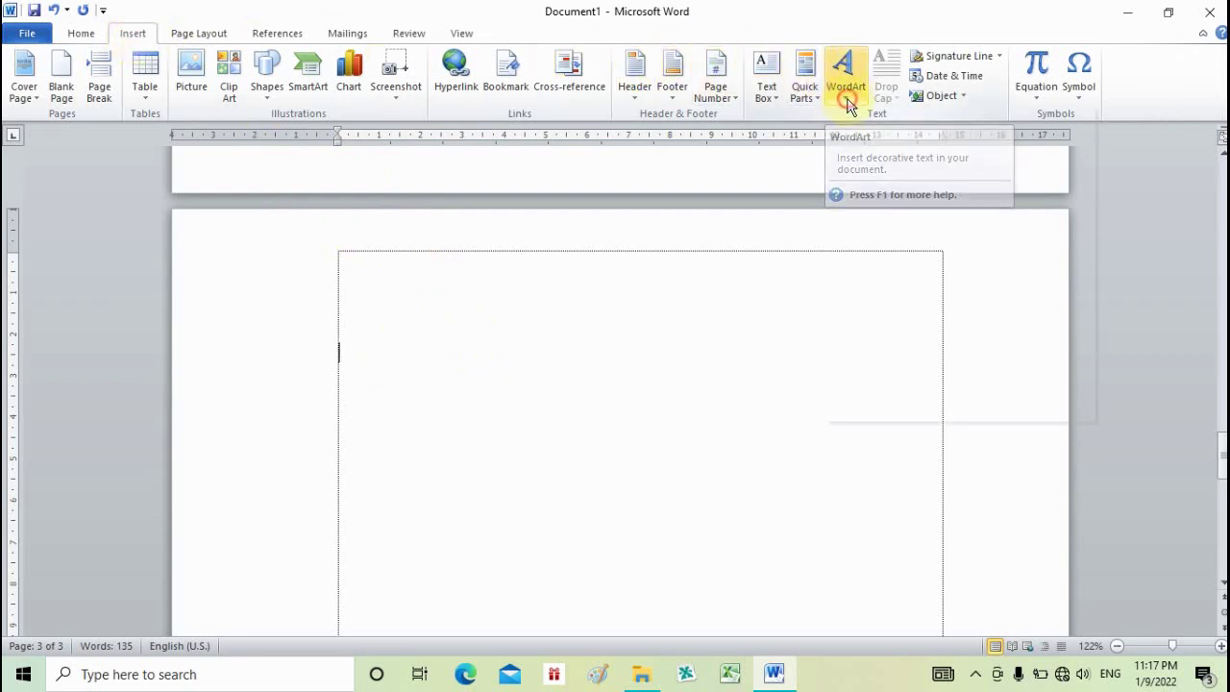
pyautogui.click(848, 100)
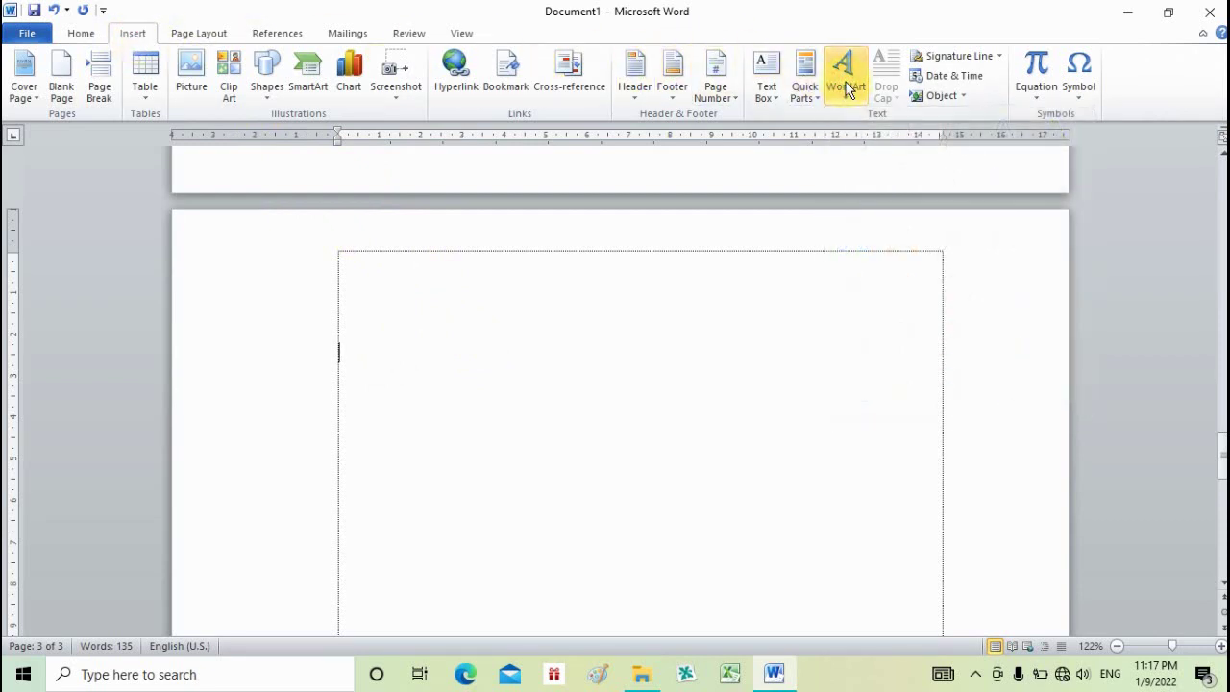
pyautogui.click(849, 99)
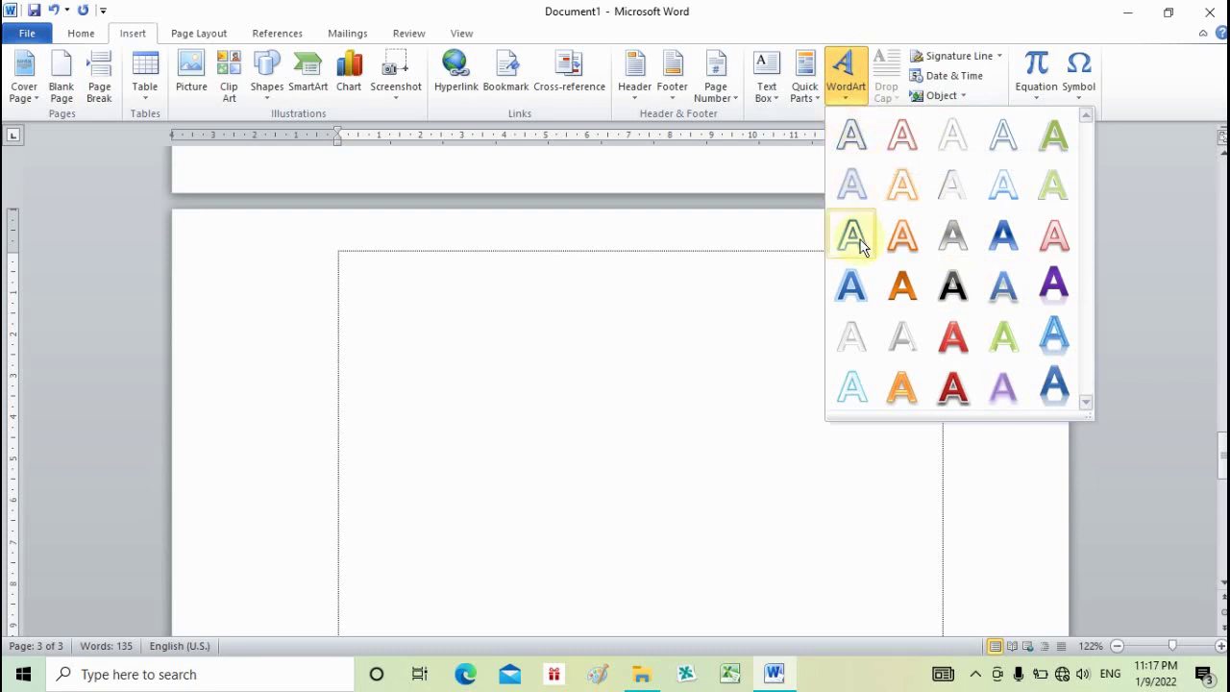
pyautogui.click(851, 138)
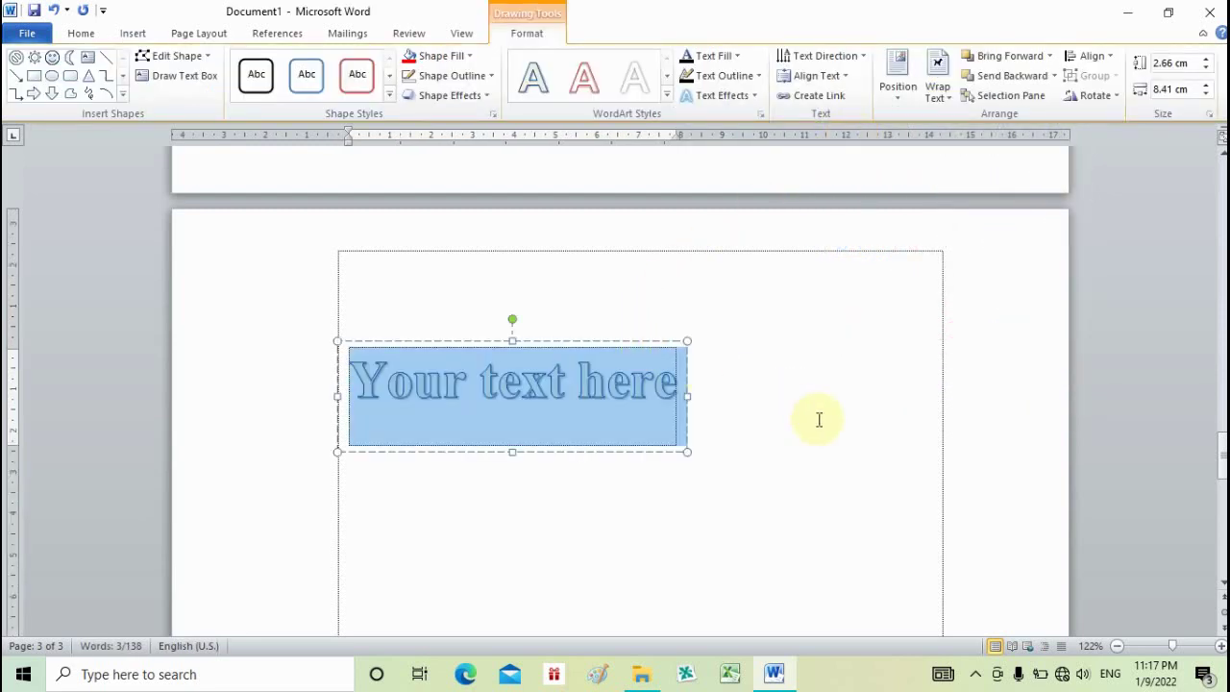
pyautogui.write('se')
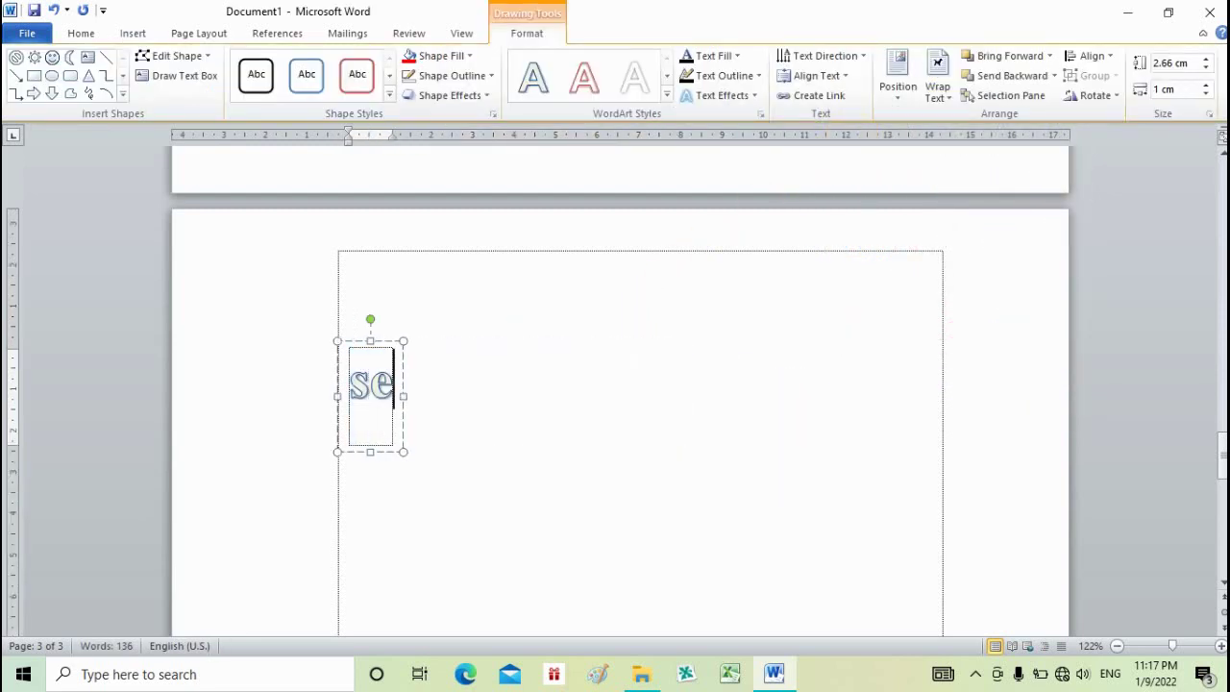
pyautogui.press('BackSpace')
pyautogui.press('BackSpace')
pyautogui.write('SELAMT')
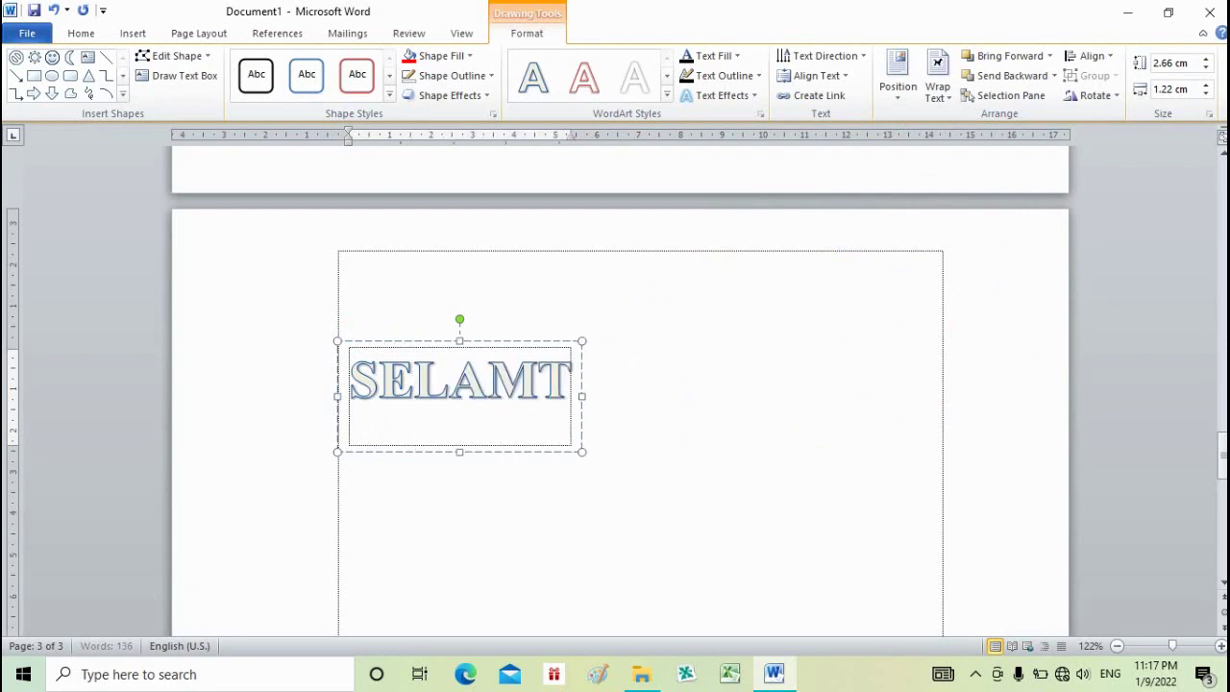
pyautogui.press('BackSpace')
pyautogui.write('A')
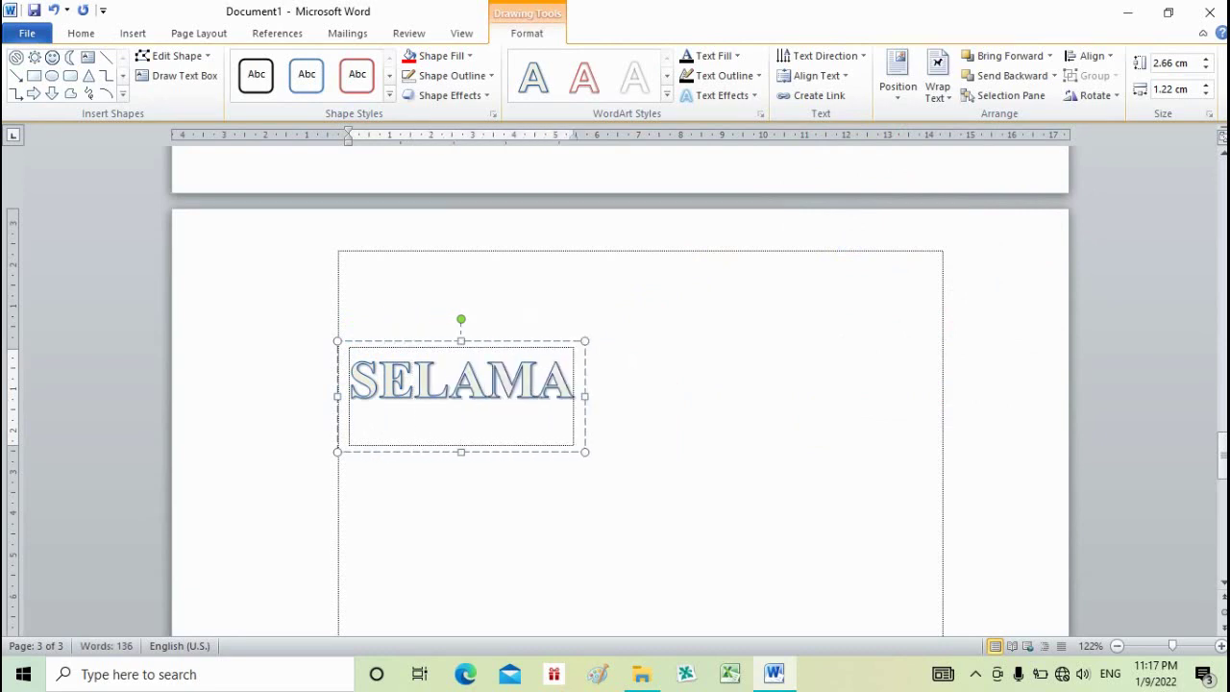
pyautogui.write('T DATANG')
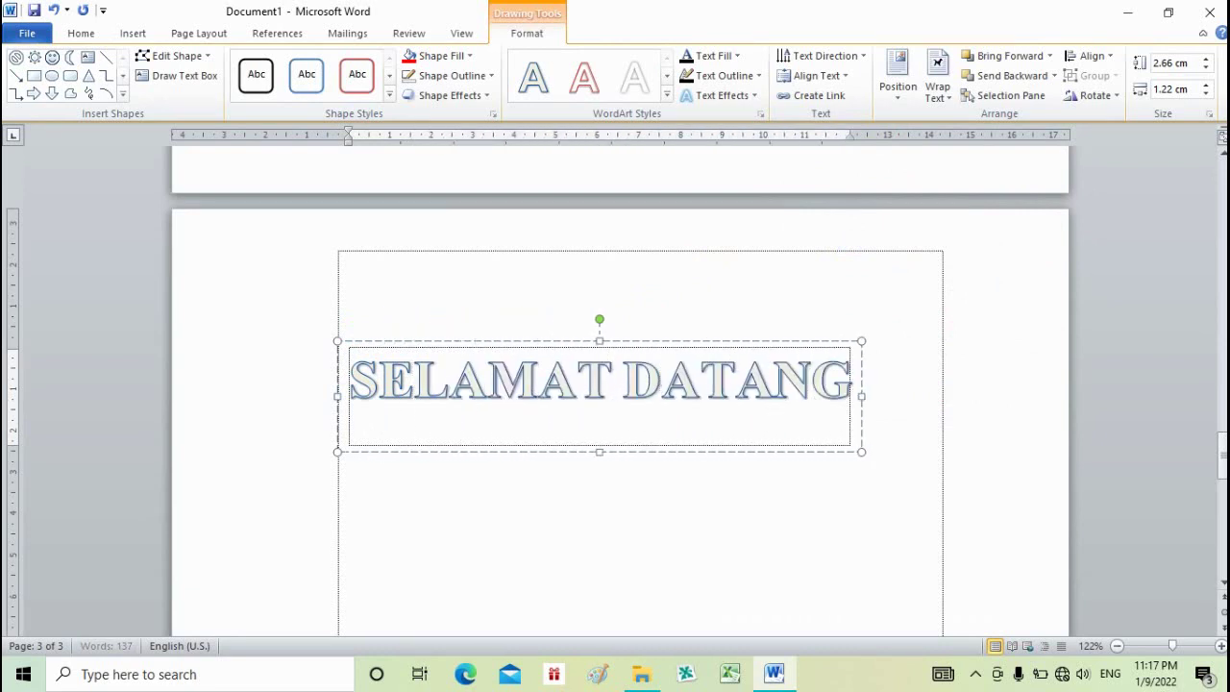
pyautogui.click(798, 310)
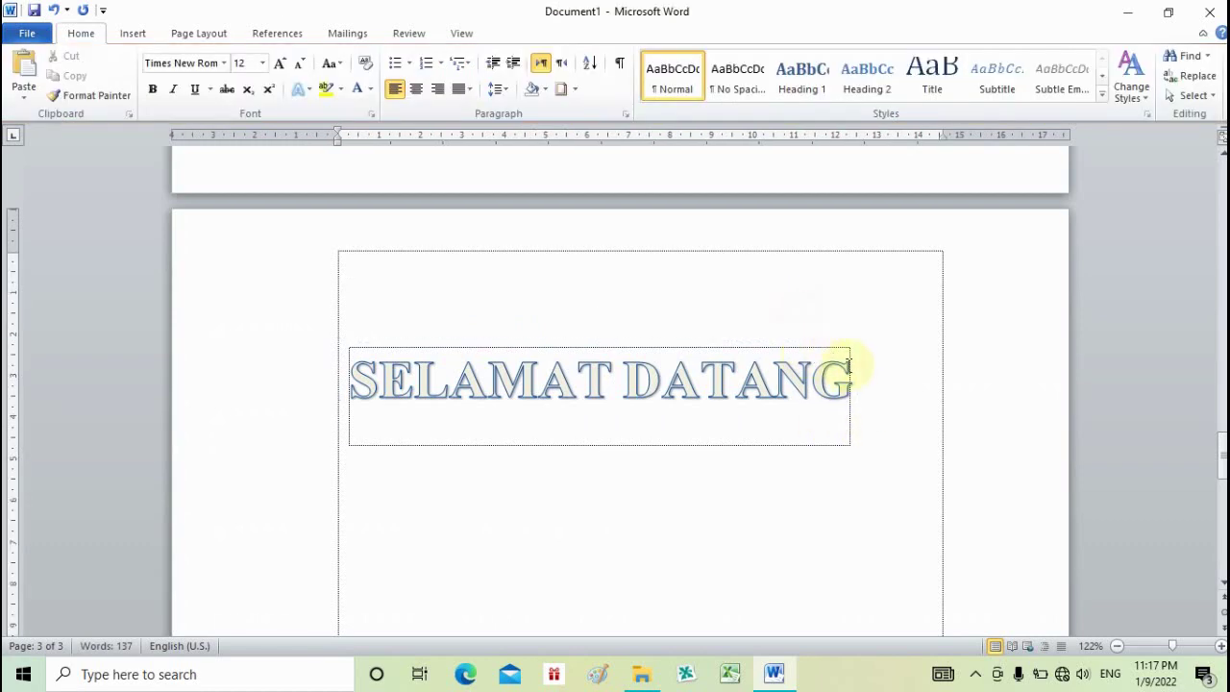
# Drag the 'SELAMAT DATANG' WordArt rightward toward the page centre and reselect it
pyautogui.click(807, 370)
pyautogui.click(815, 341)
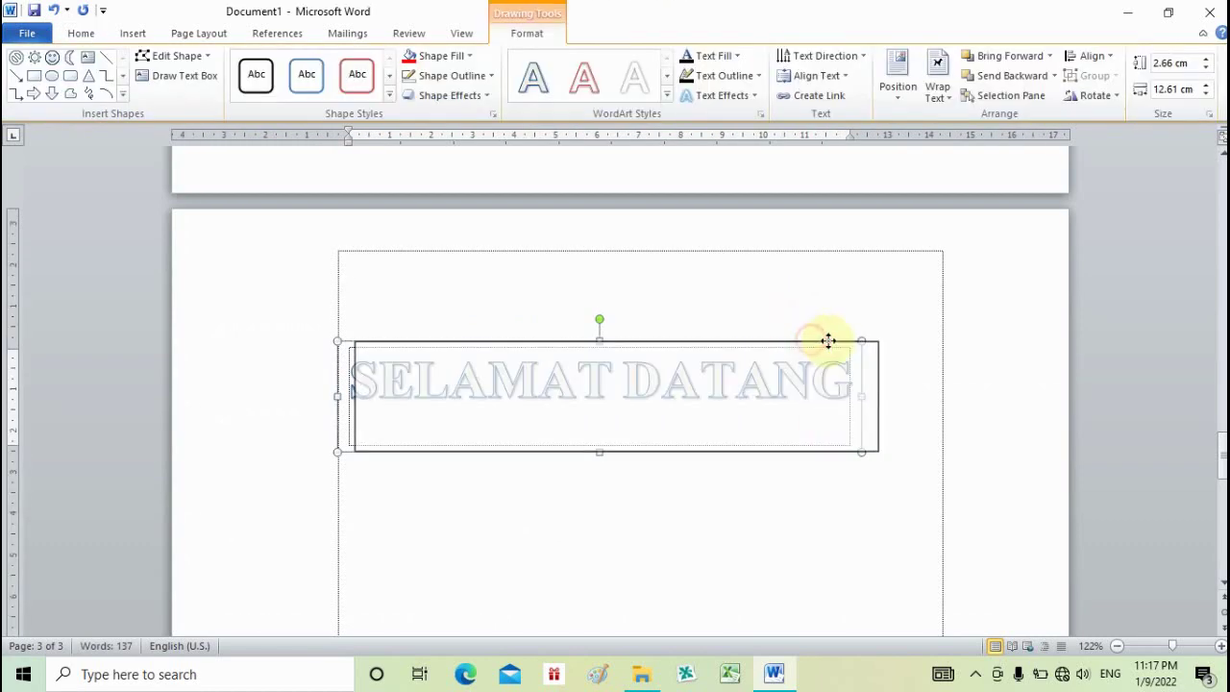
pyautogui.click(841, 298)
pyautogui.click(813, 352)
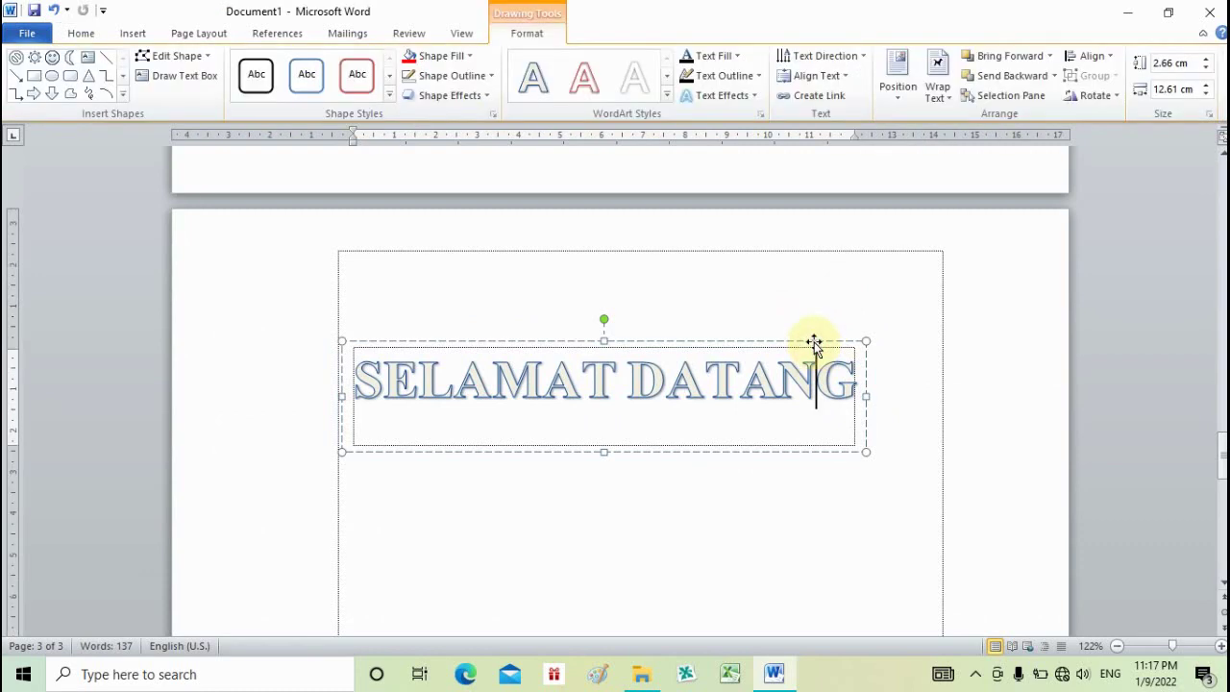
pyautogui.moveTo(813, 346); pyautogui.dragTo(849, 342)
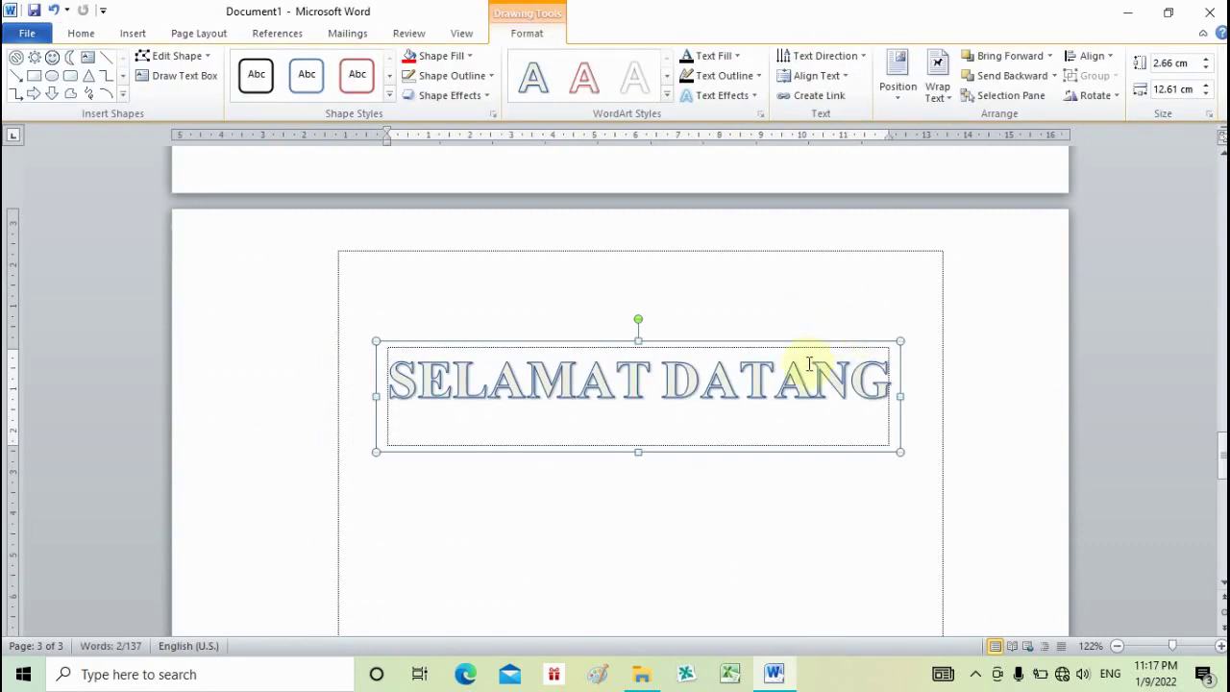
pyautogui.click(725, 326)
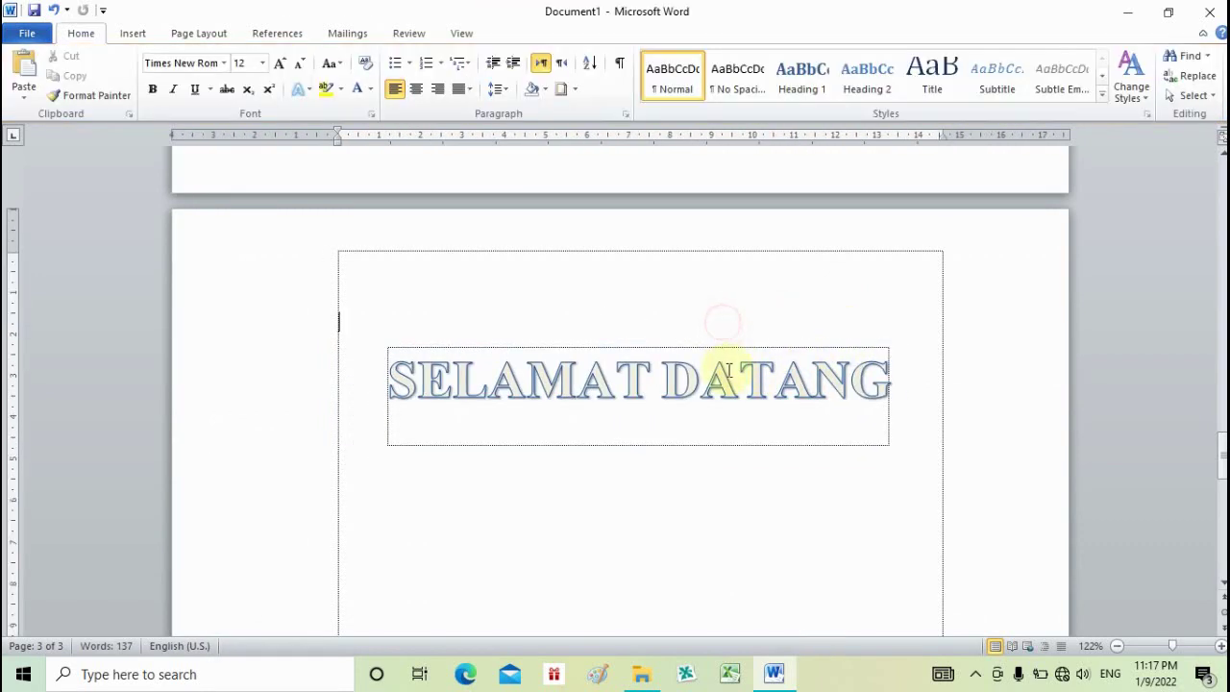
pyautogui.click(739, 360)
pyautogui.click(736, 341)
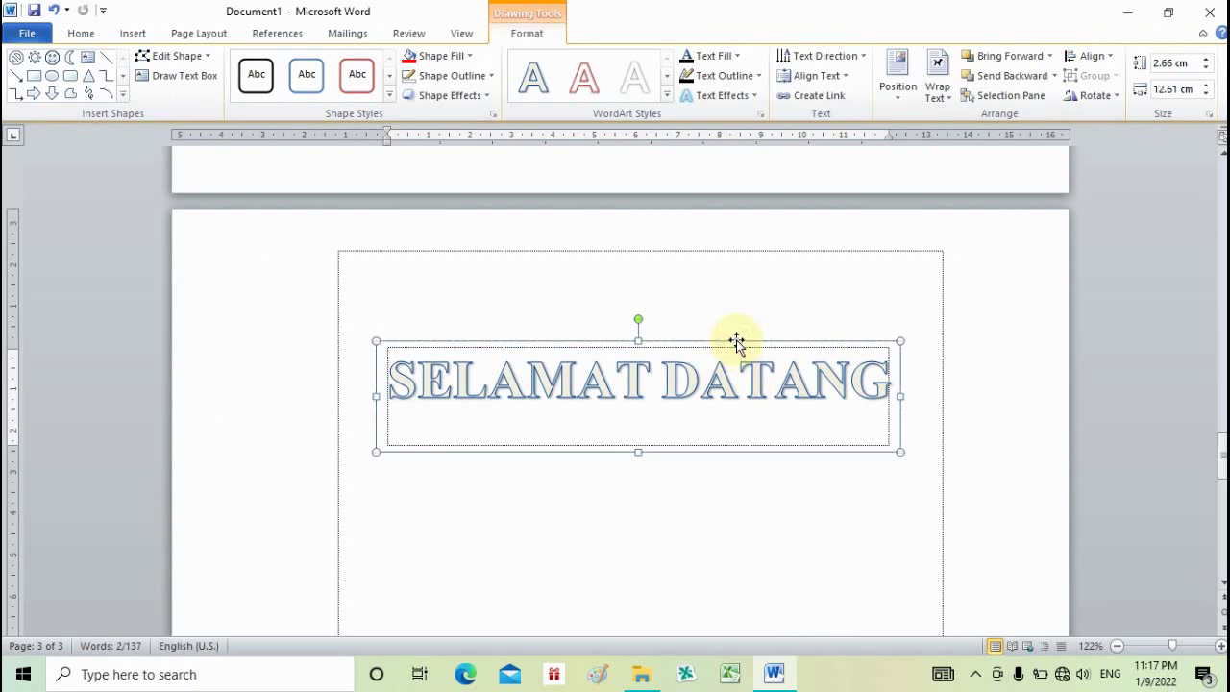
pyautogui.click(749, 309)
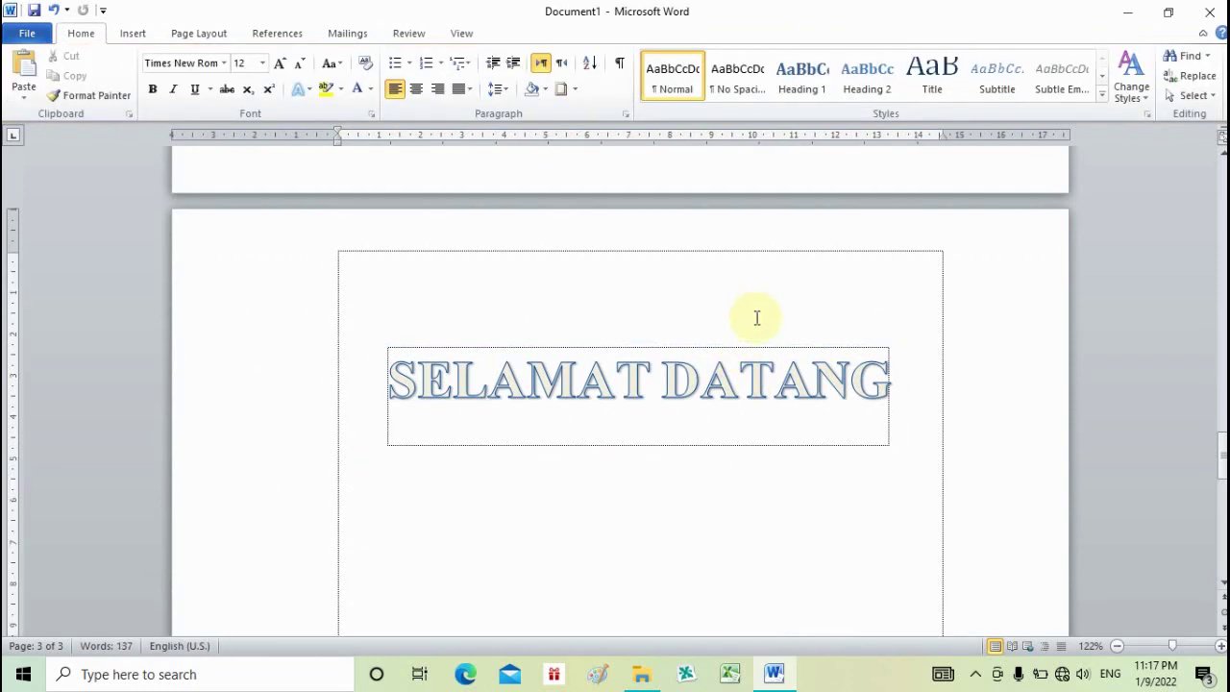
pyautogui.click(703, 349)
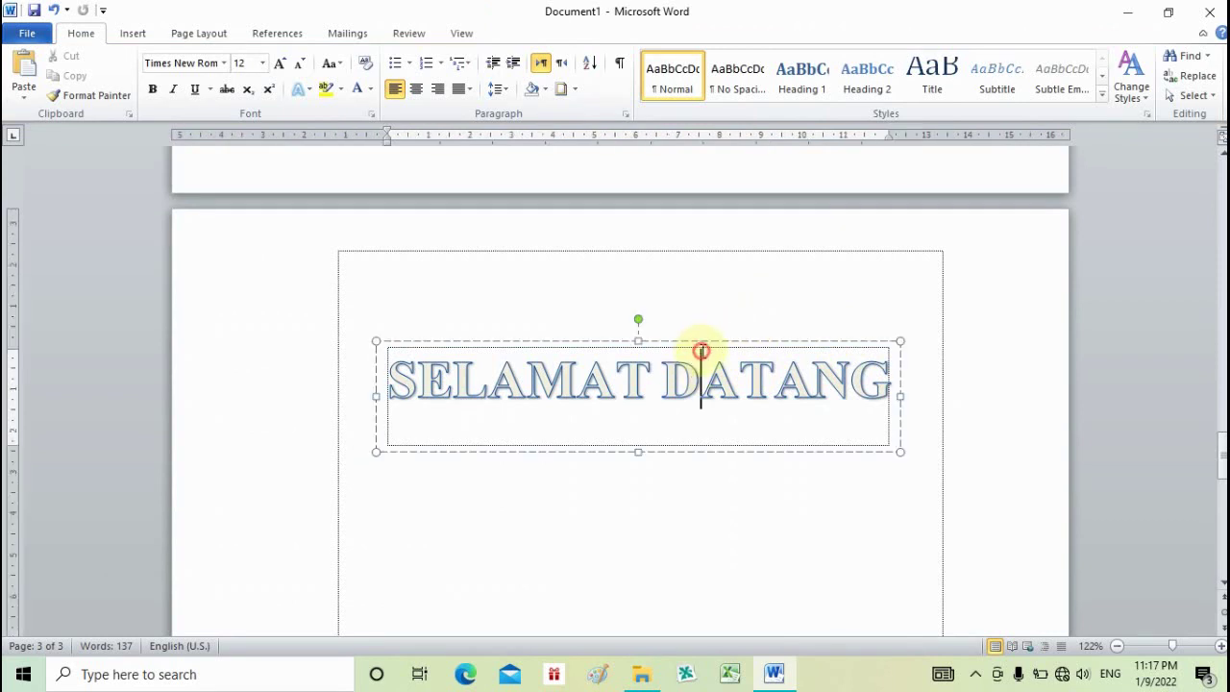
pyautogui.click(782, 321)
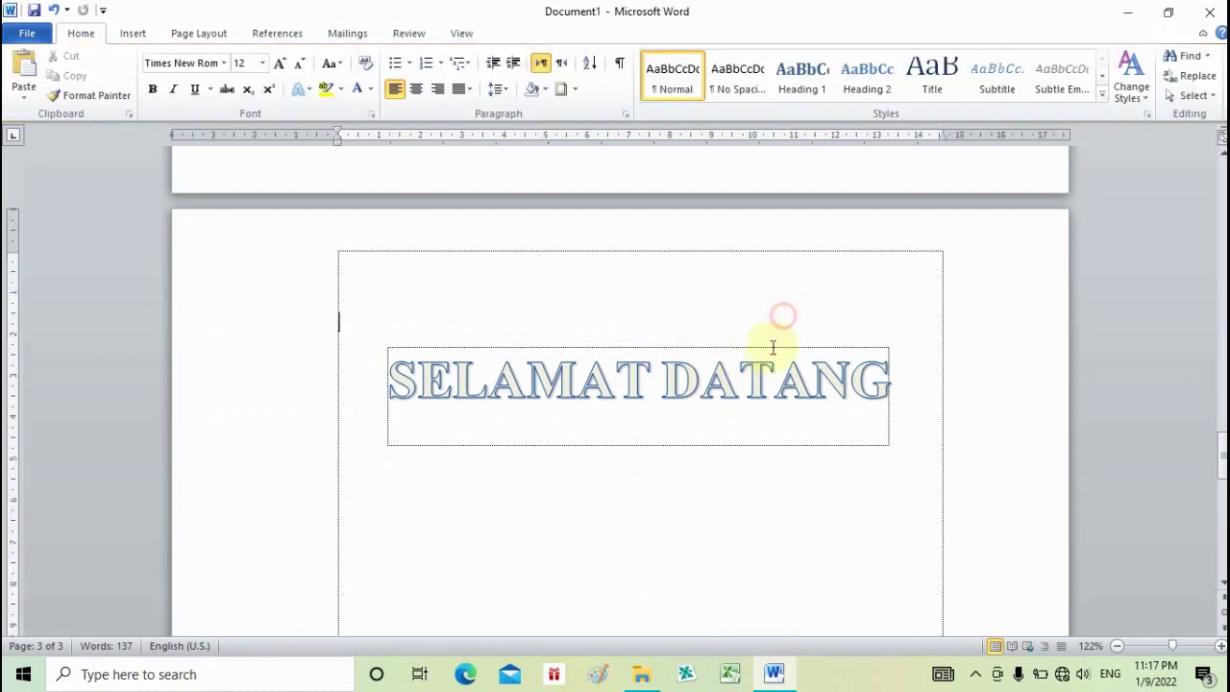
pyautogui.click(754, 386)
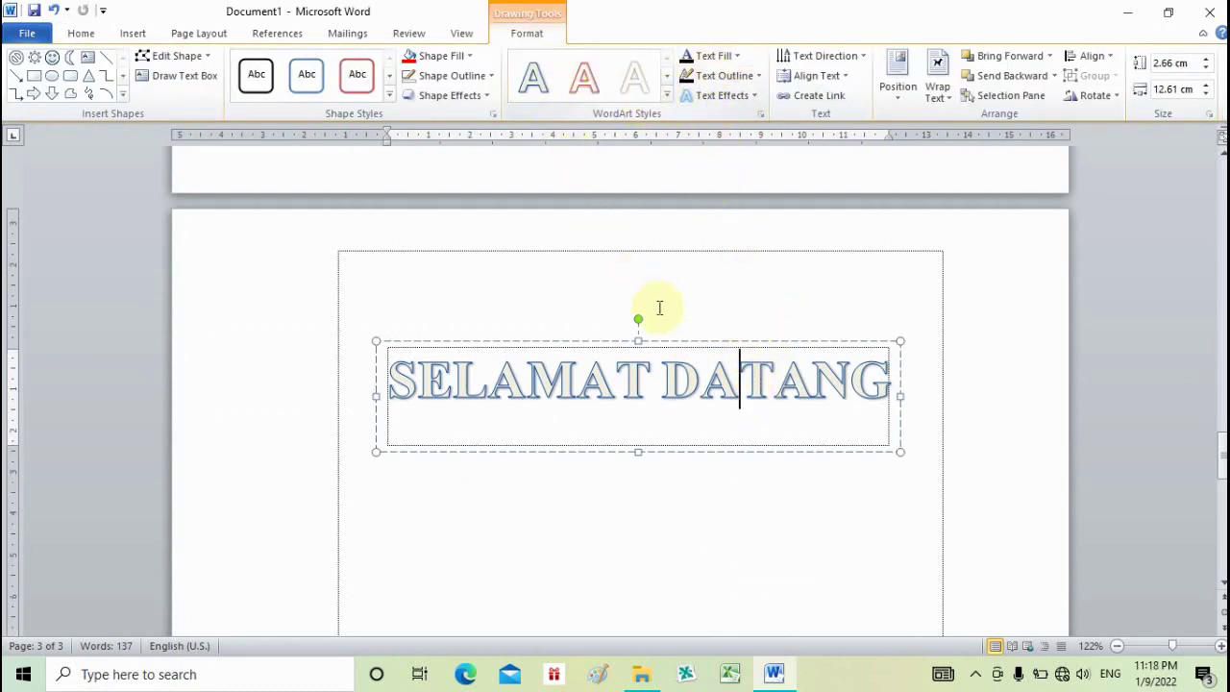
pyautogui.click(681, 341)
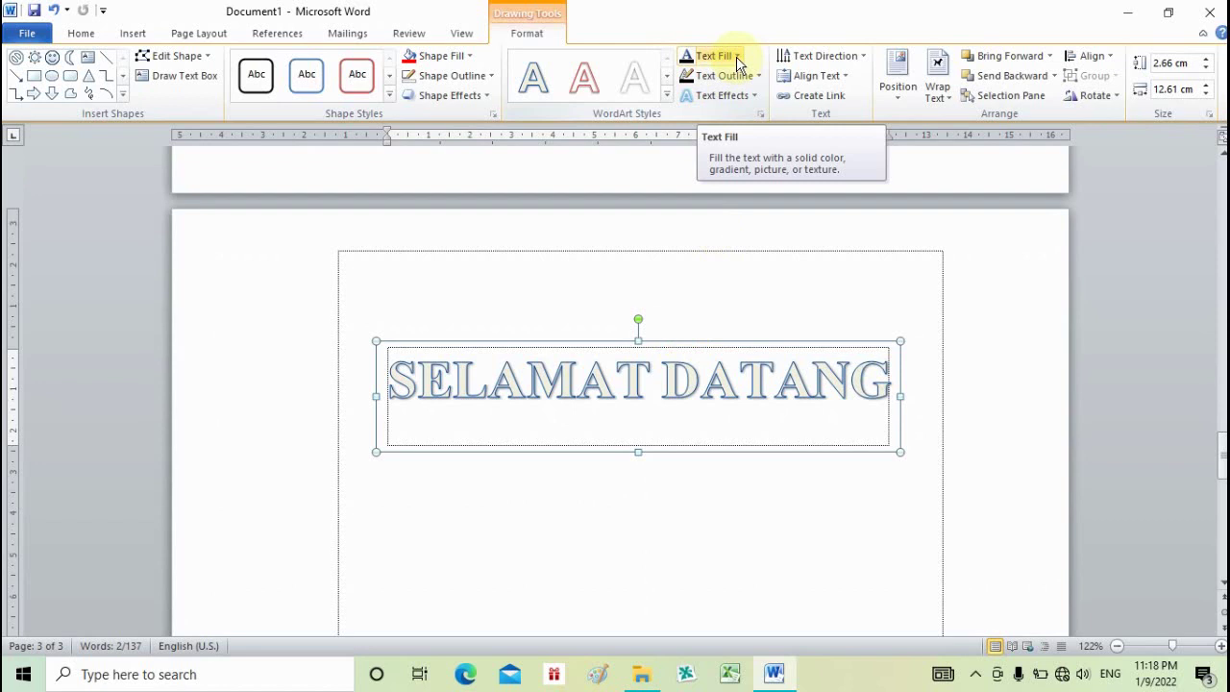
# Give the WordArt letters a red text fill and no text outline
pyautogui.click(738, 57)
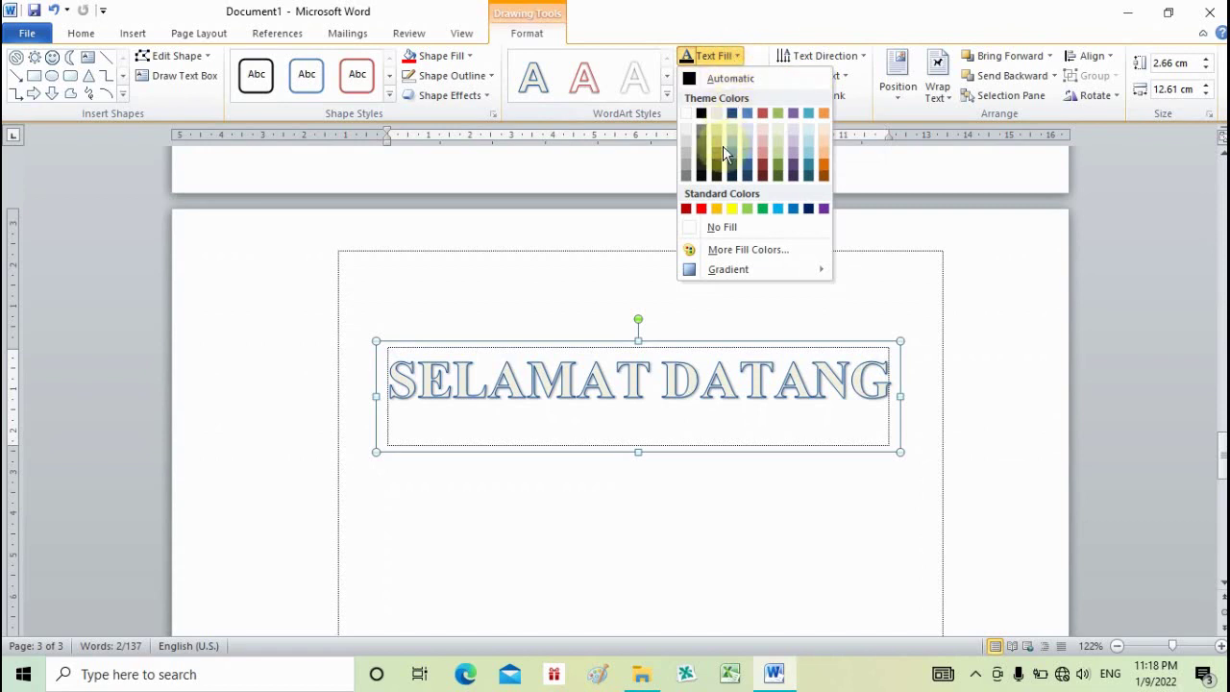
pyautogui.click(701, 209)
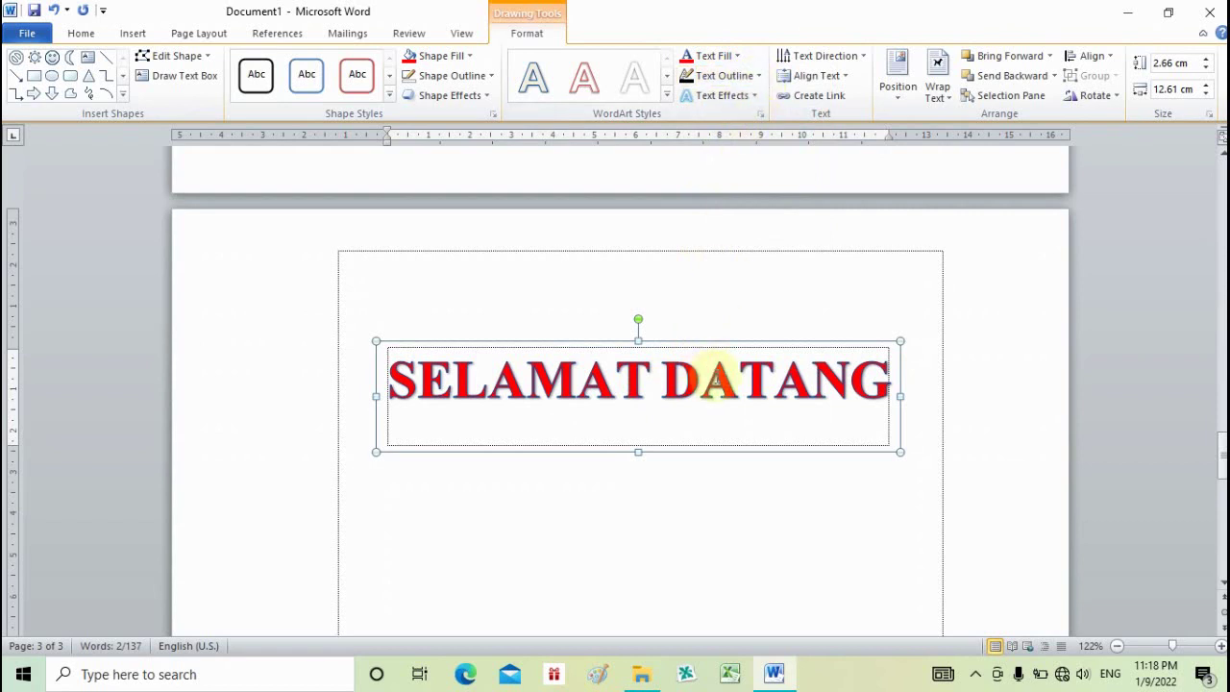
pyautogui.keyDown('ctrl'); pyautogui.scroll(1, 767, 395); pyautogui.keyUp('ctrl')
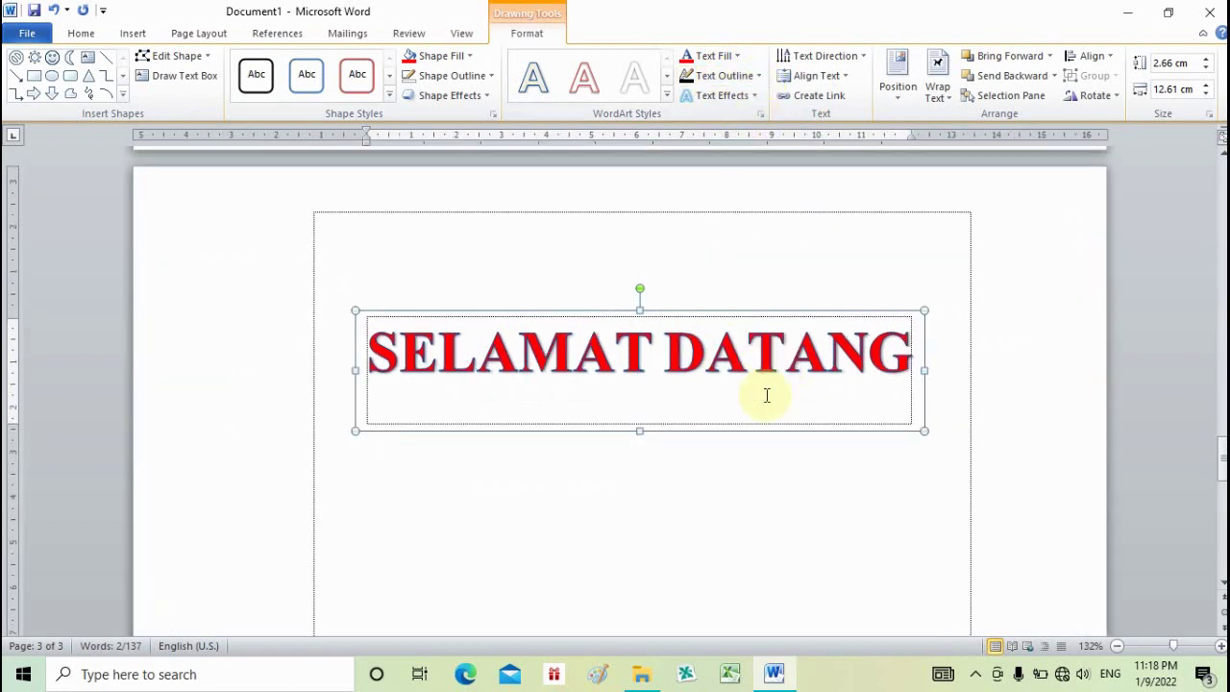
pyautogui.keyDown('ctrl'); pyautogui.scroll(1, 767, 394); pyautogui.keyUp('ctrl')
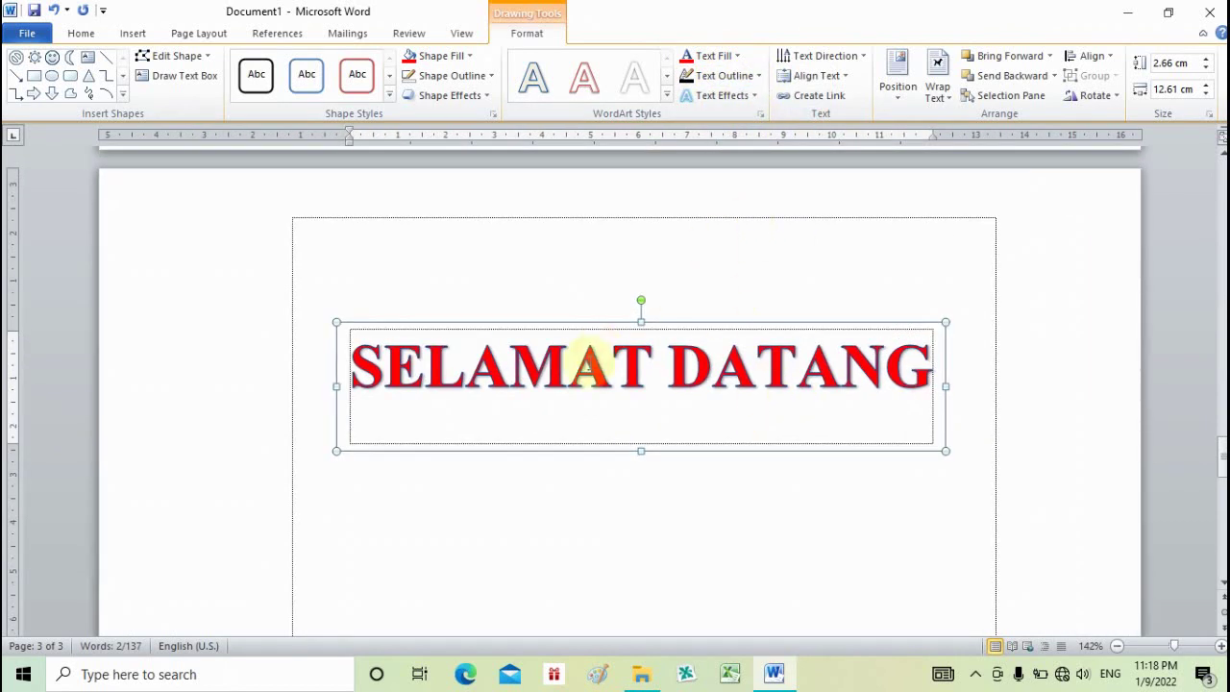
pyautogui.click(759, 77)
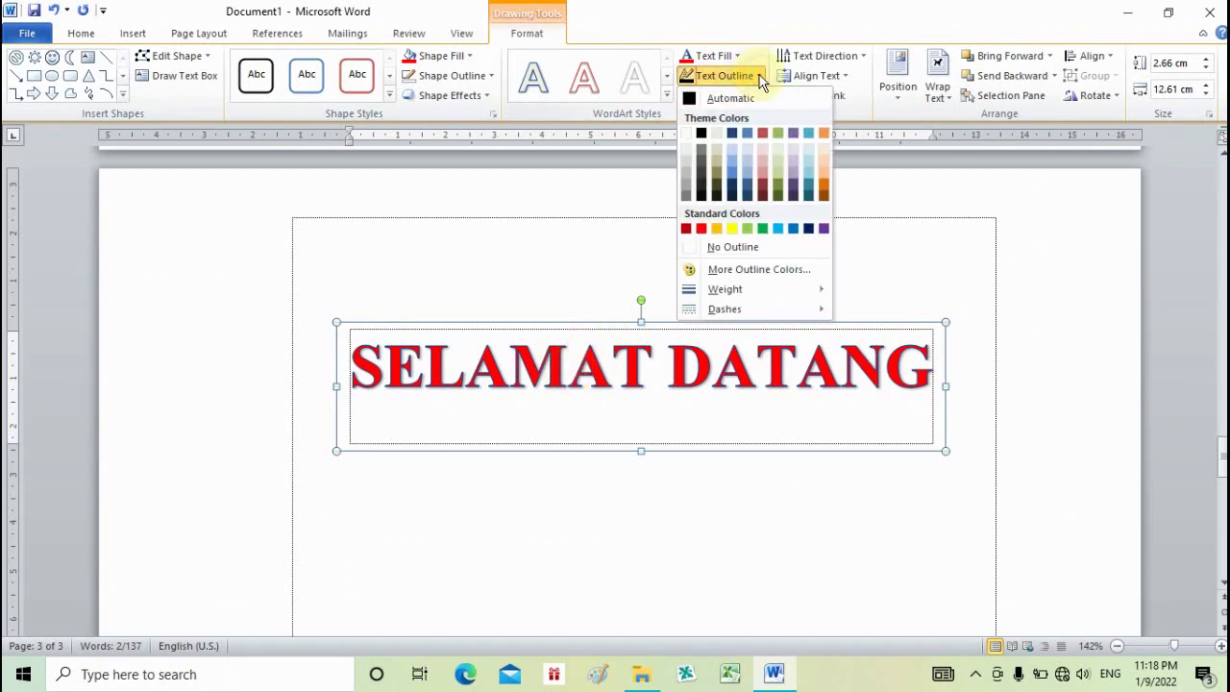
pyautogui.click(709, 246)
pyautogui.click(755, 255)
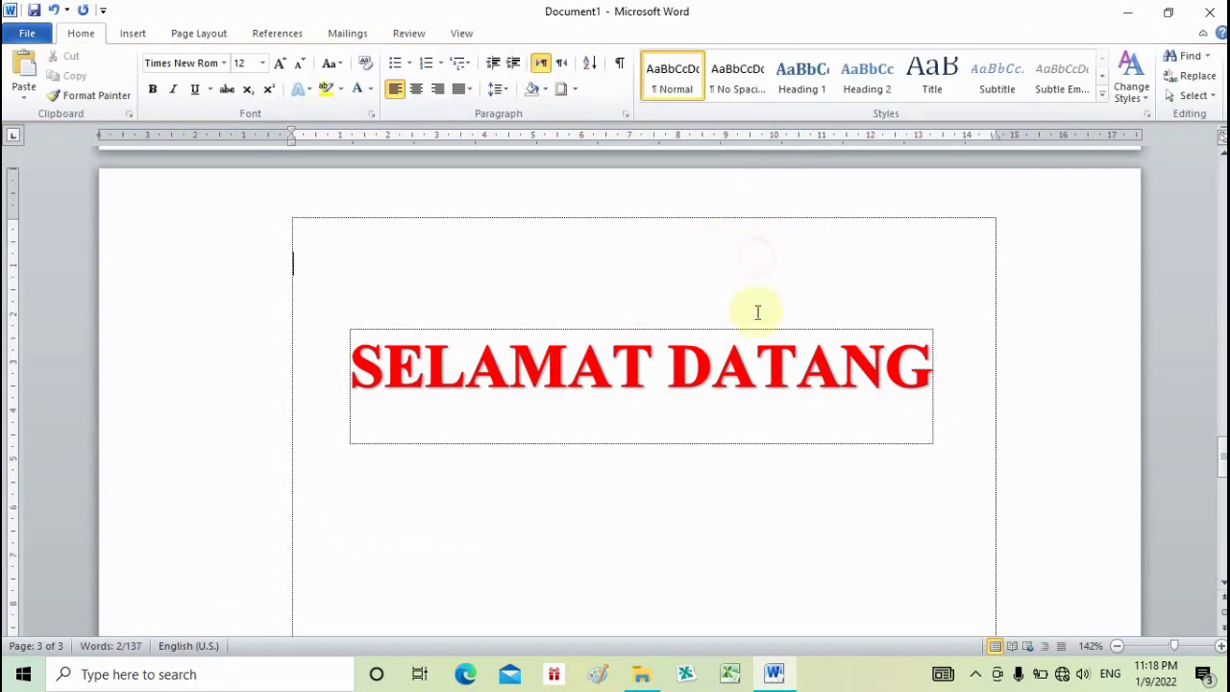
pyautogui.click(801, 361)
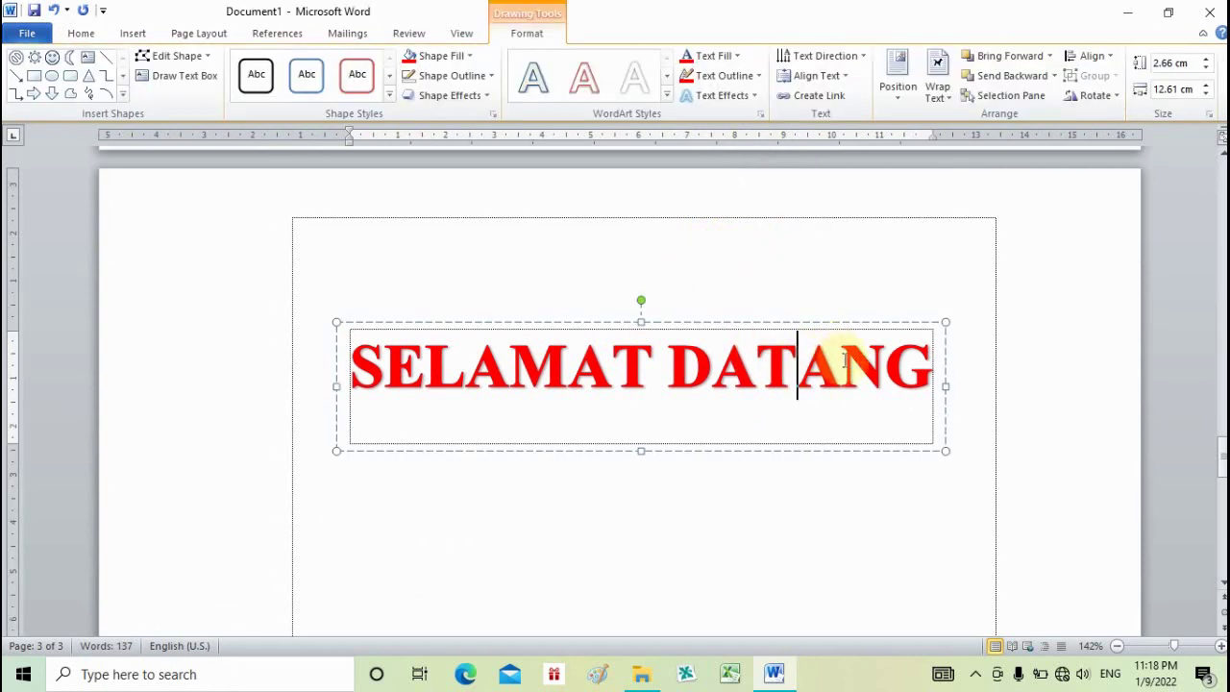
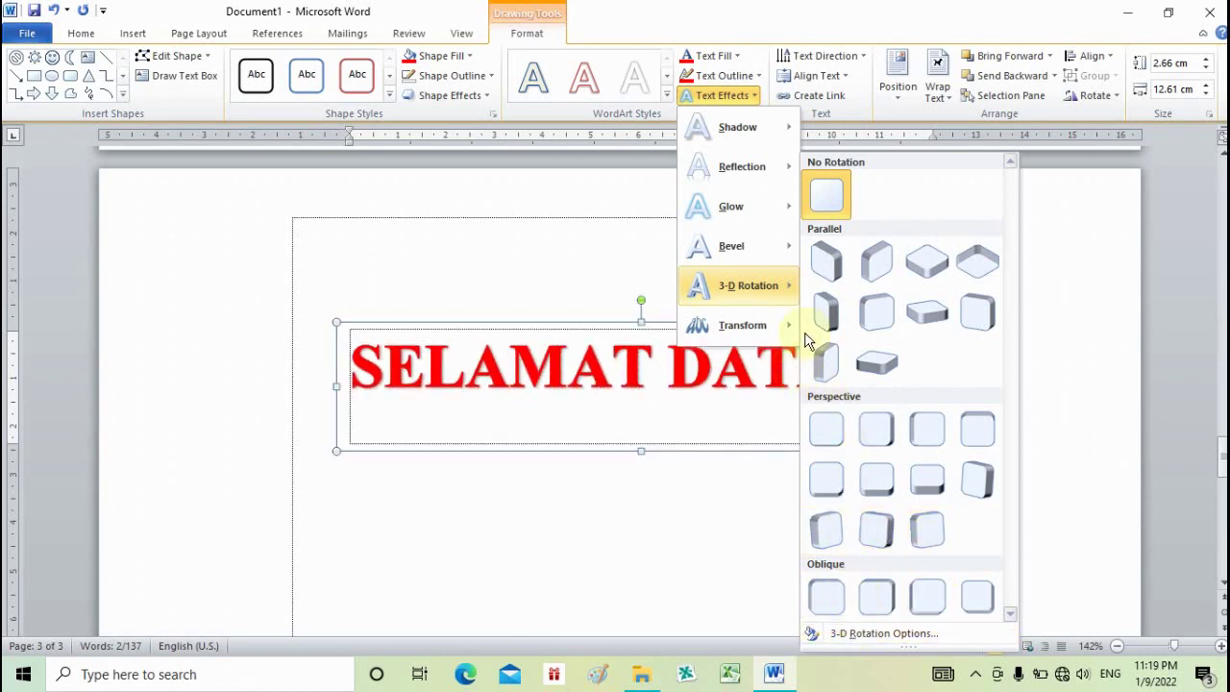
# Browse the Text Effects Transform styles for the red SELAMAT DATANG WordArt
pyautogui.moveTo(764, 326)
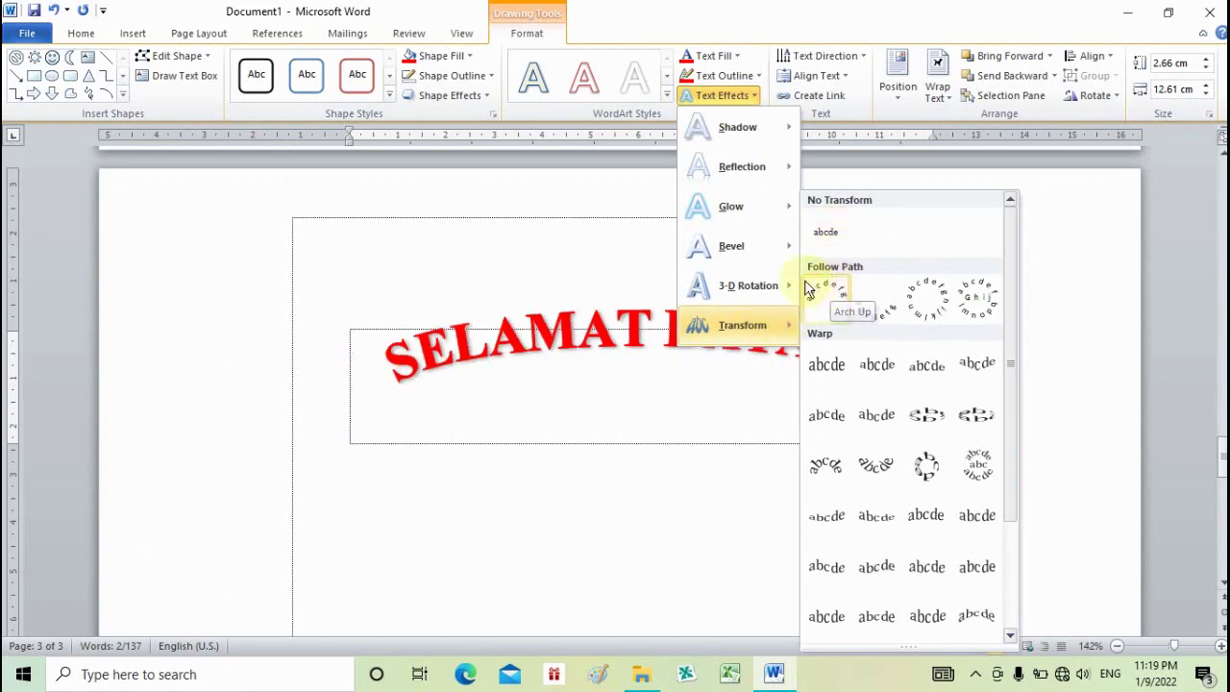
pyautogui.moveTo(803, 287)
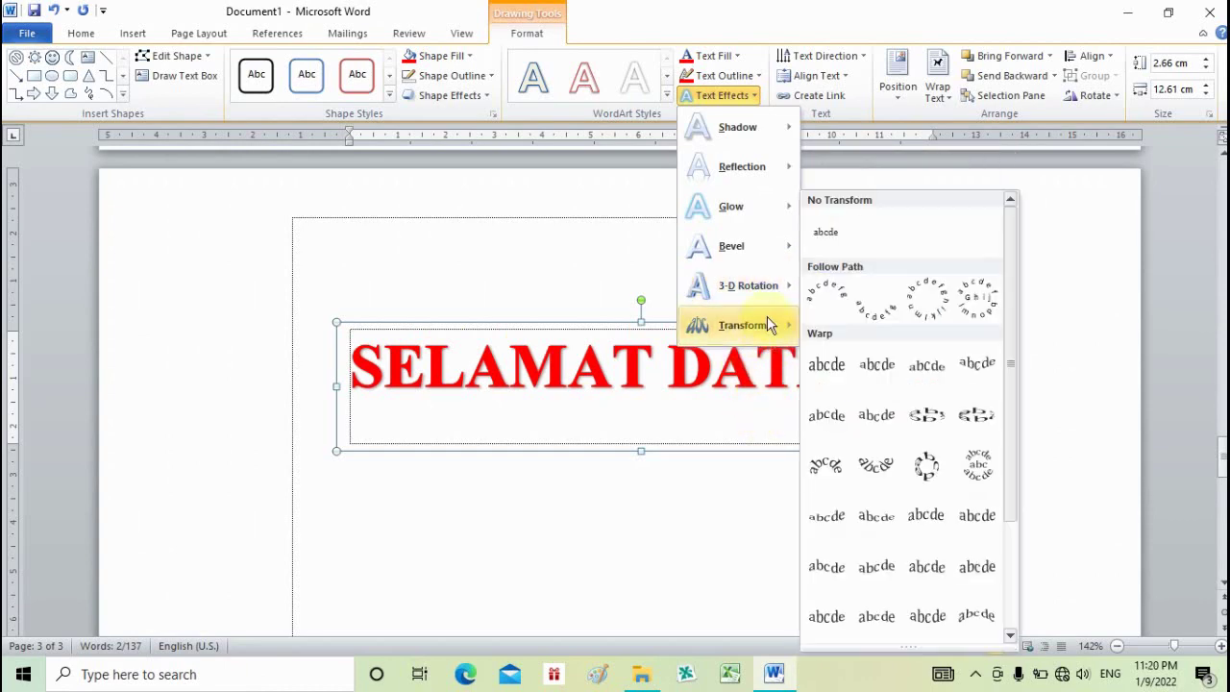
# Adjust the WordArt's placement and apply a first Warp transform to it
pyautogui.click(1054, 448)
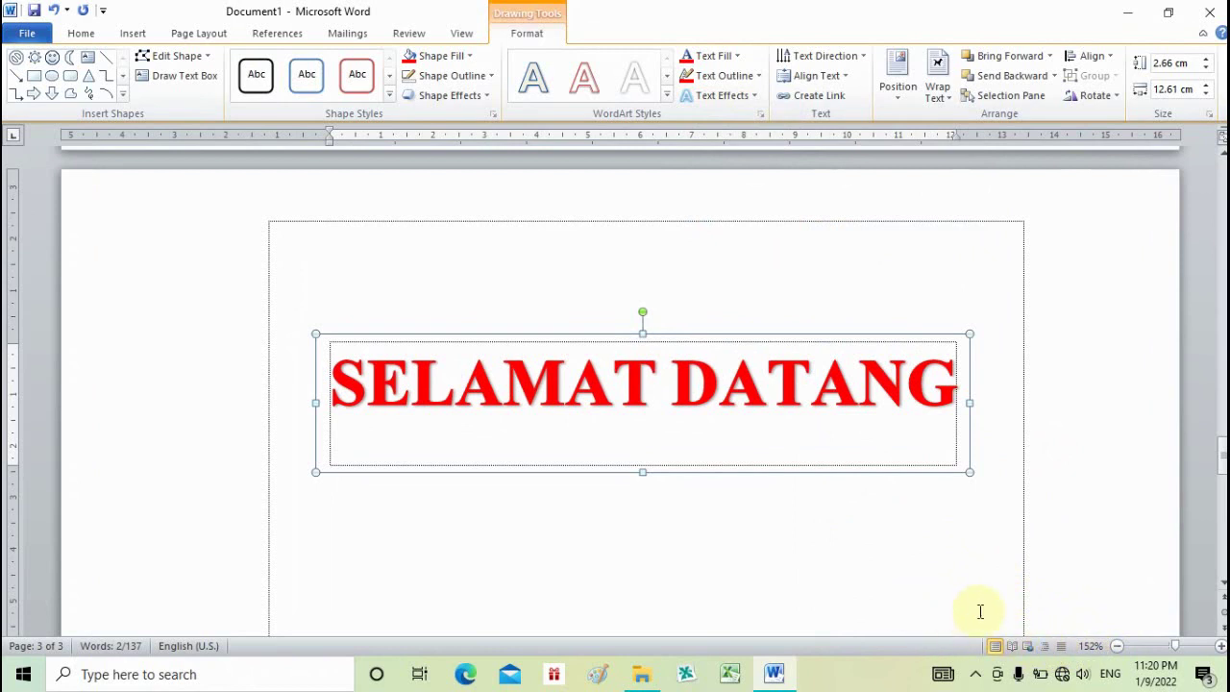
pyautogui.scroll(2, 1005, 600)
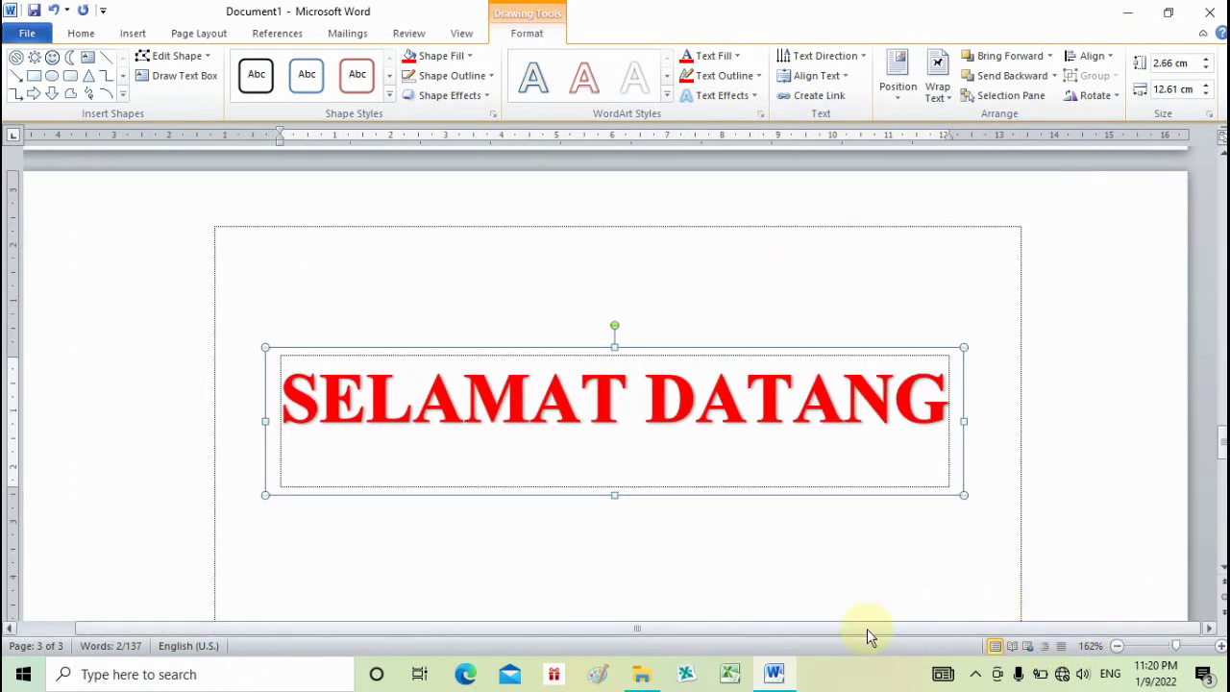
pyautogui.moveTo(865, 631); pyautogui.dragTo(1009, 633)
pyautogui.moveTo(1014, 631); pyautogui.dragTo(1084, 628)
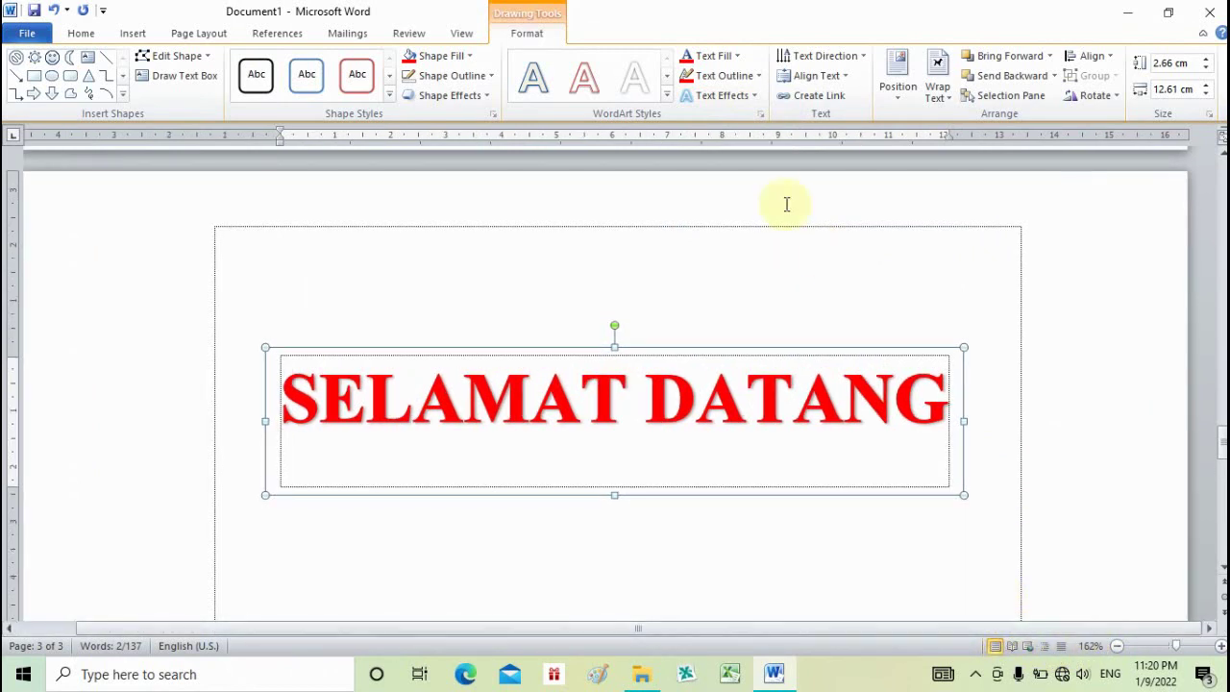
pyautogui.click(756, 98)
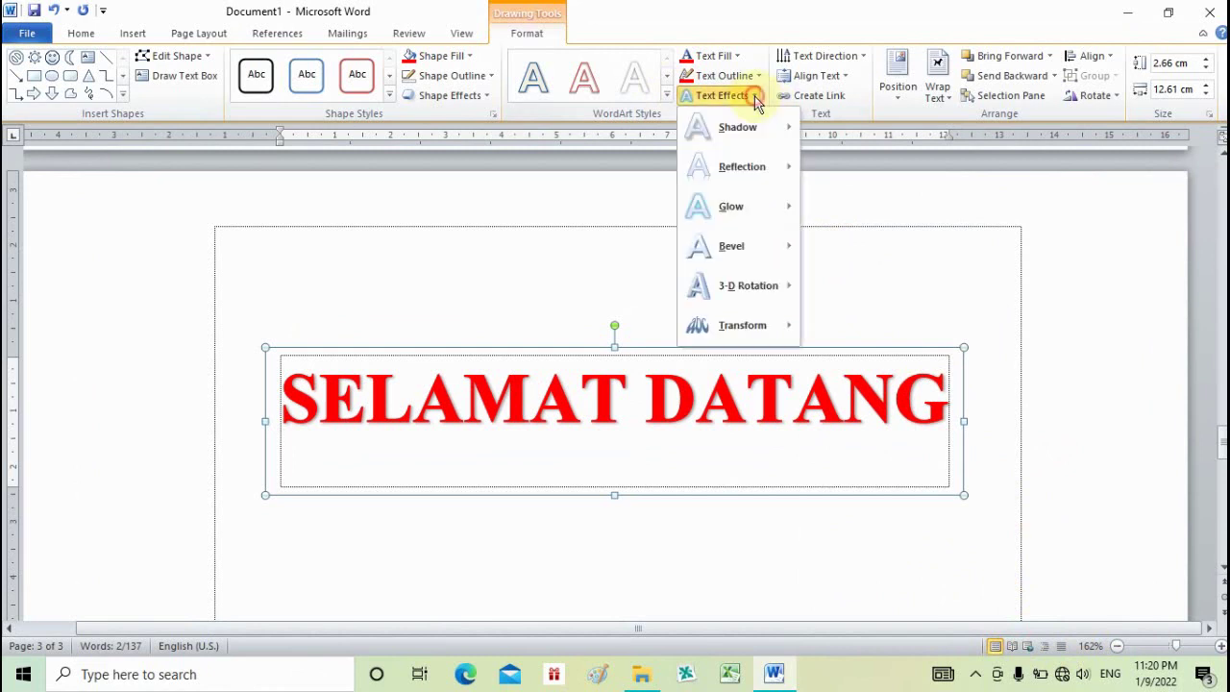
pyautogui.moveTo(800, 329)
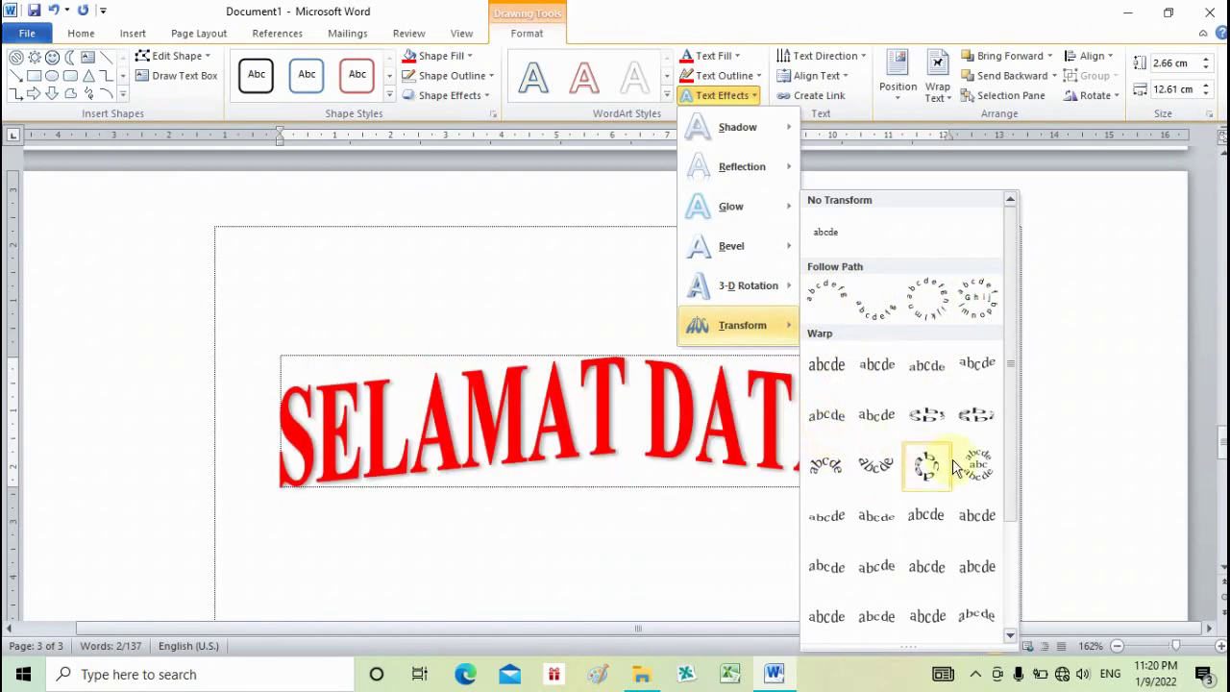
pyautogui.click(832, 425)
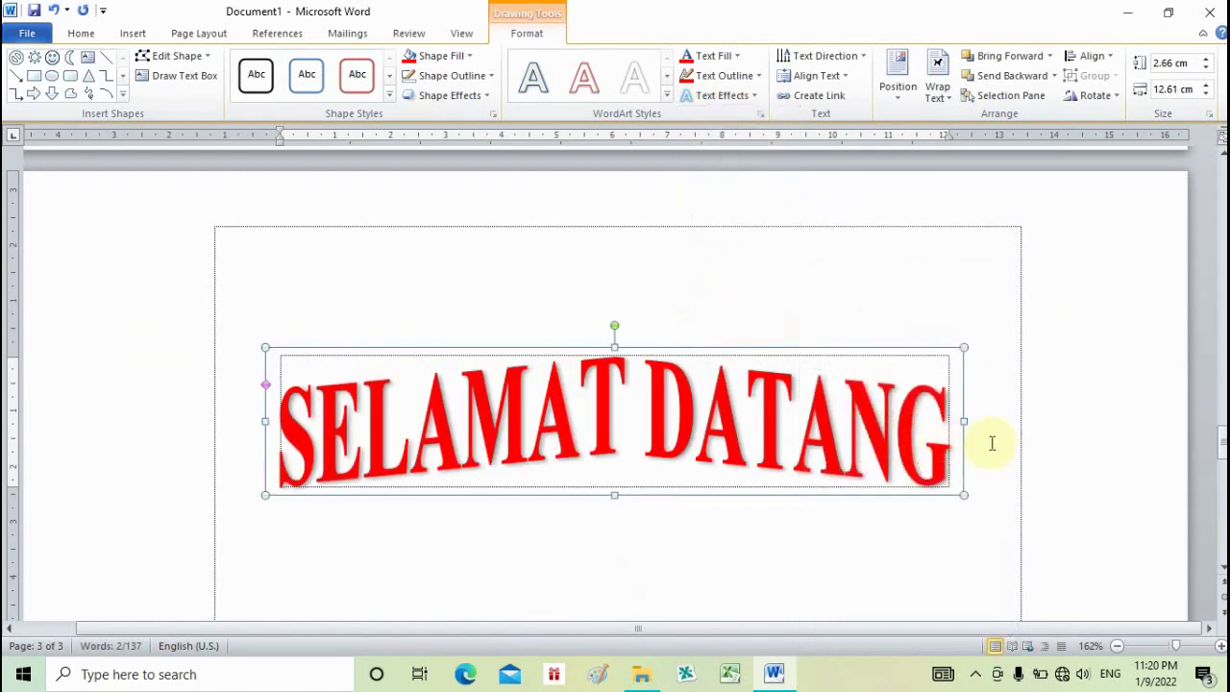
# Try a different Warp style, then a circular Follow Path transform on the WordArt
pyautogui.click(722, 96)
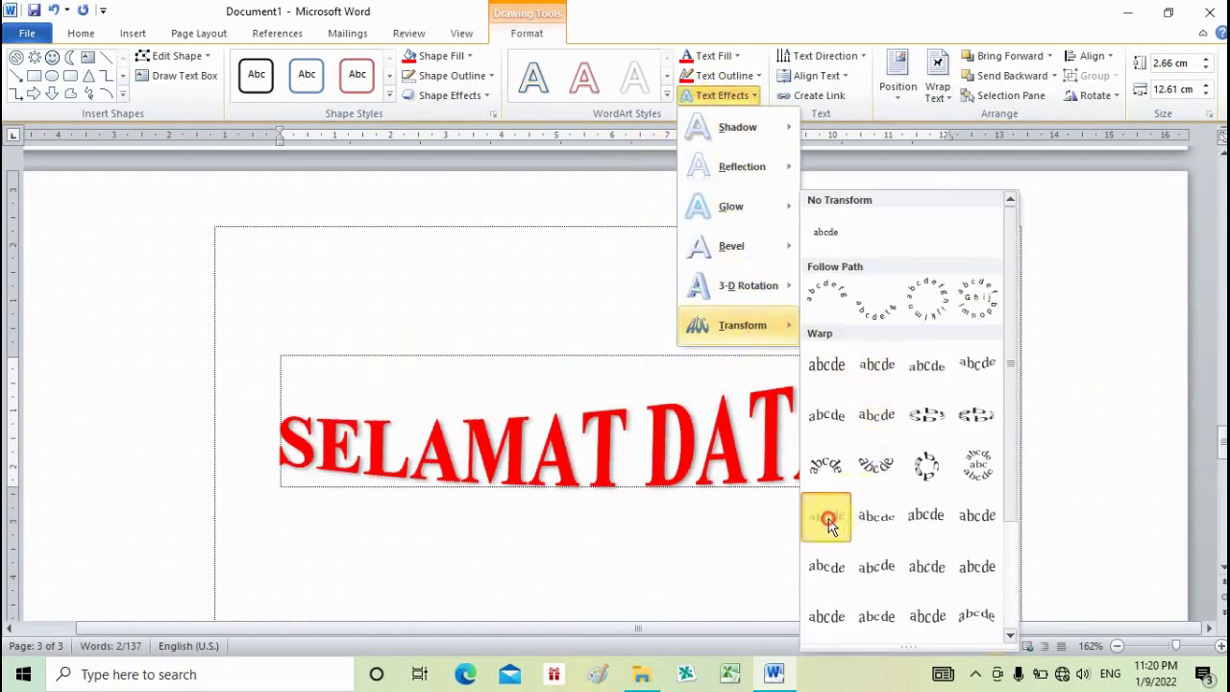
pyautogui.click(827, 519)
pyautogui.click(722, 96)
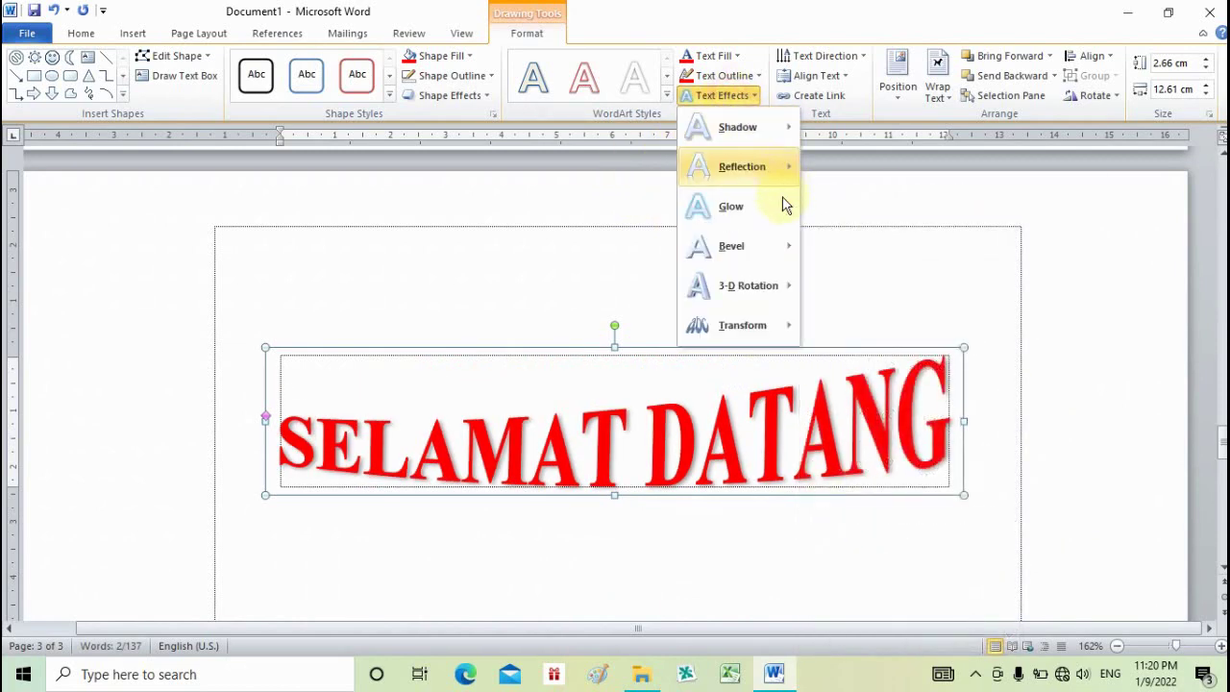
pyautogui.moveTo(774, 326)
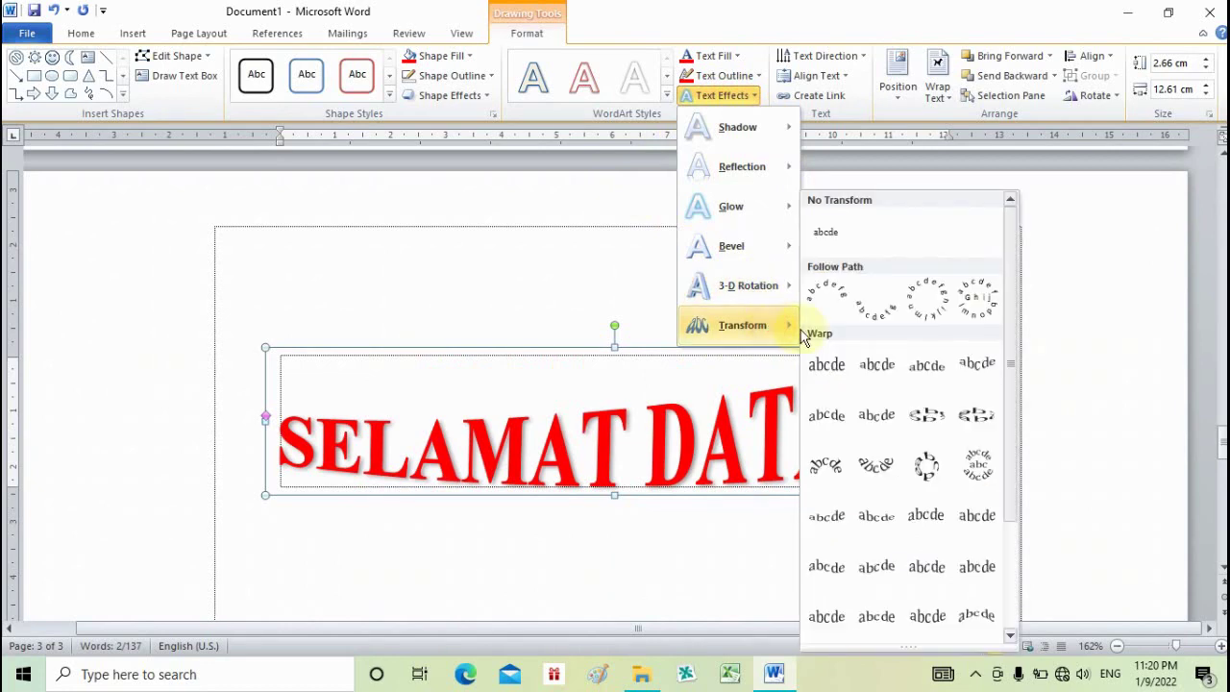
pyautogui.click(932, 313)
pyautogui.click(887, 343)
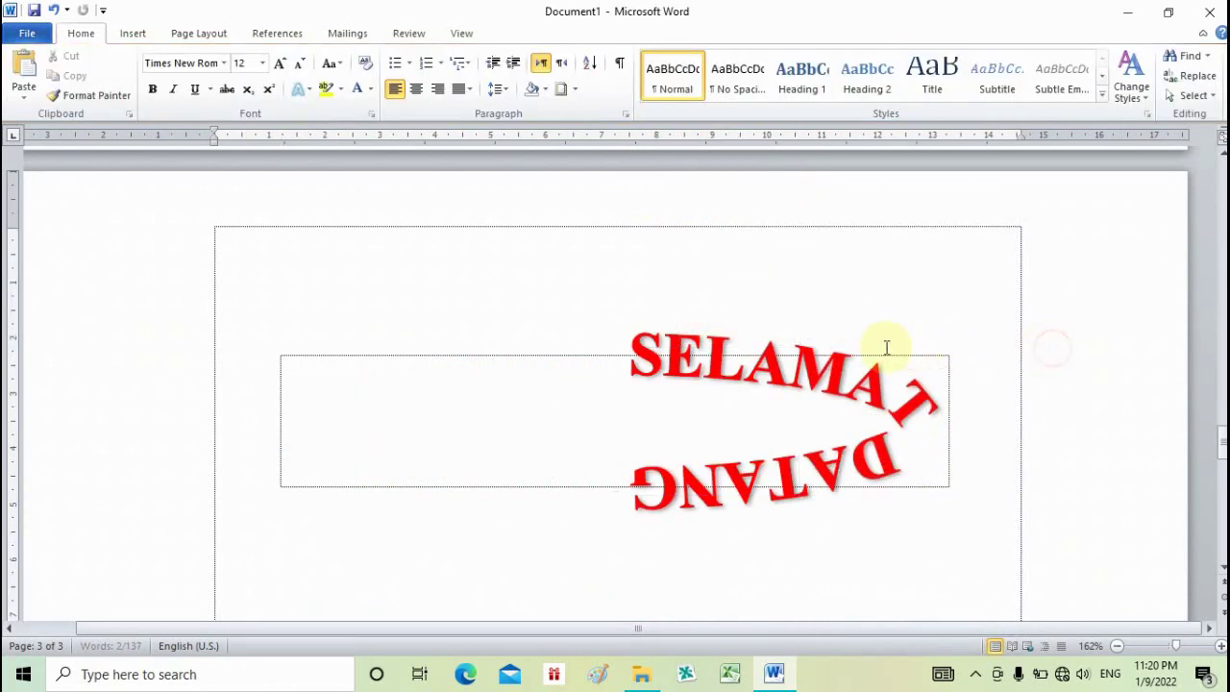
pyautogui.tripleClick(807, 377)
pyautogui.click(799, 347)
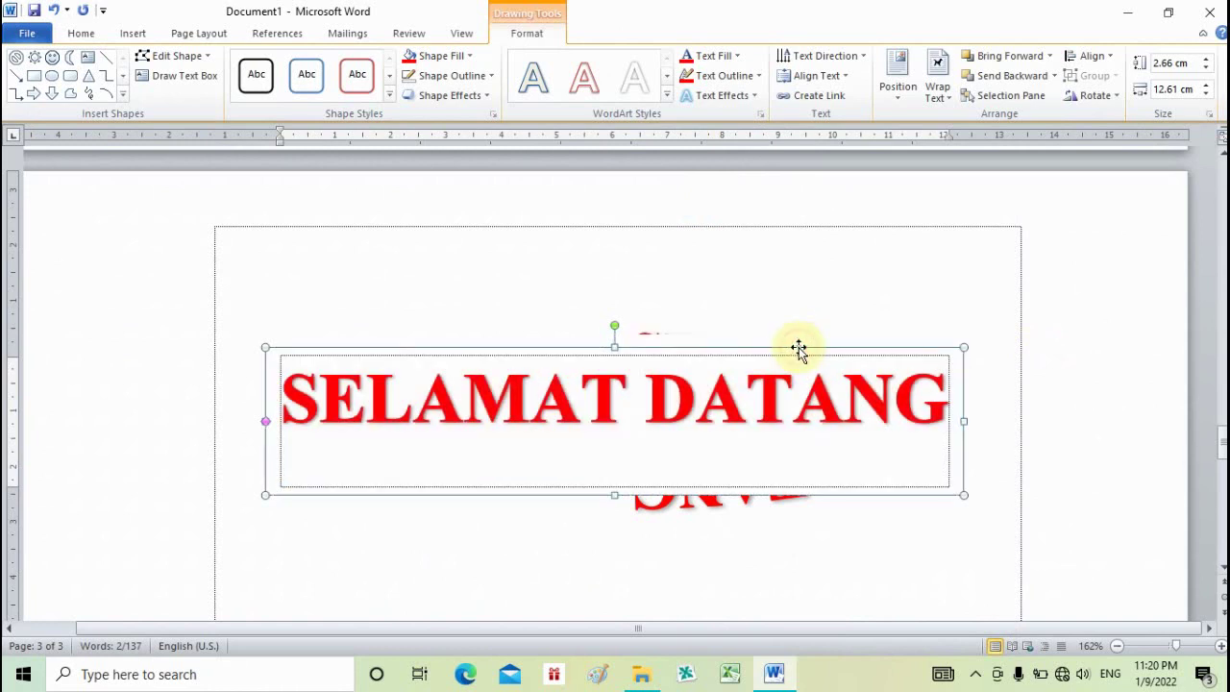
# Try the Ring Inside warp and another Warp style, checking each result
pyautogui.click(721, 95)
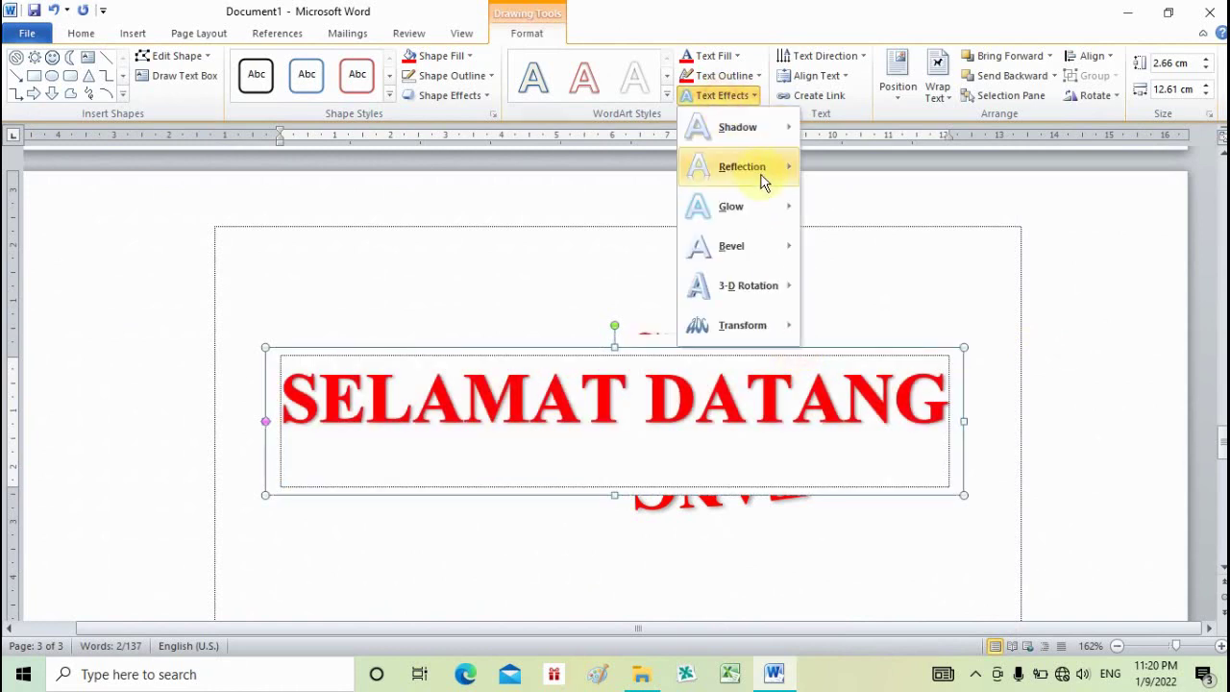
pyautogui.moveTo(762, 343)
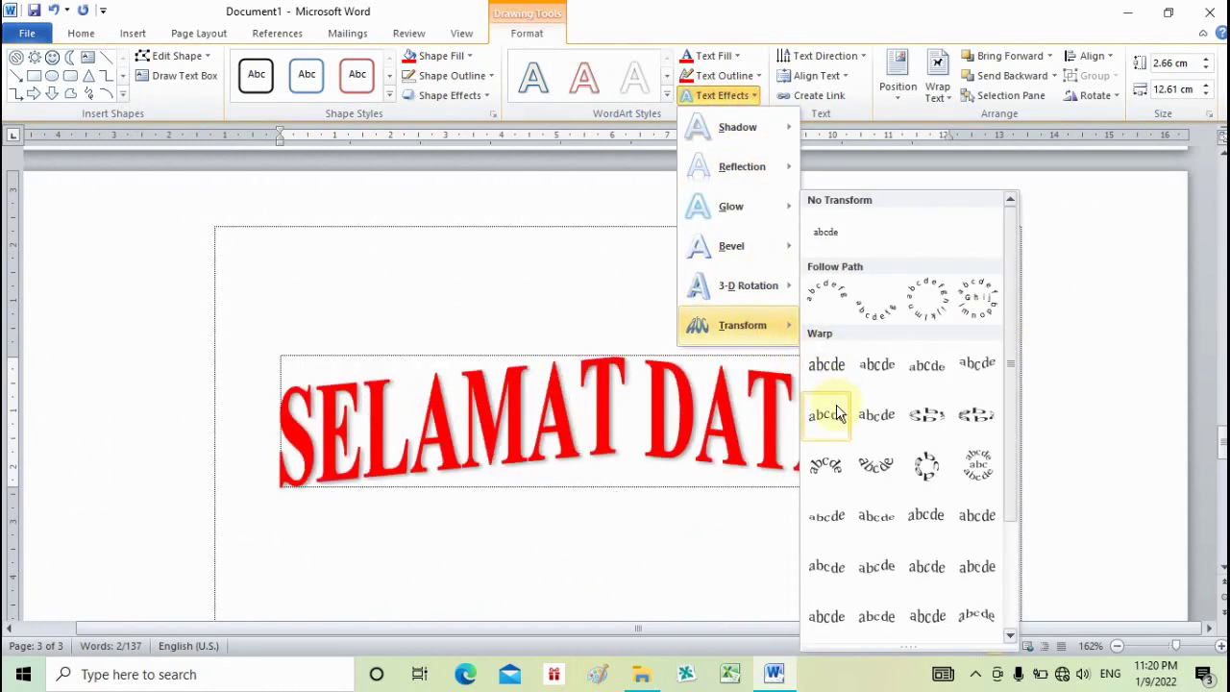
pyautogui.click(928, 419)
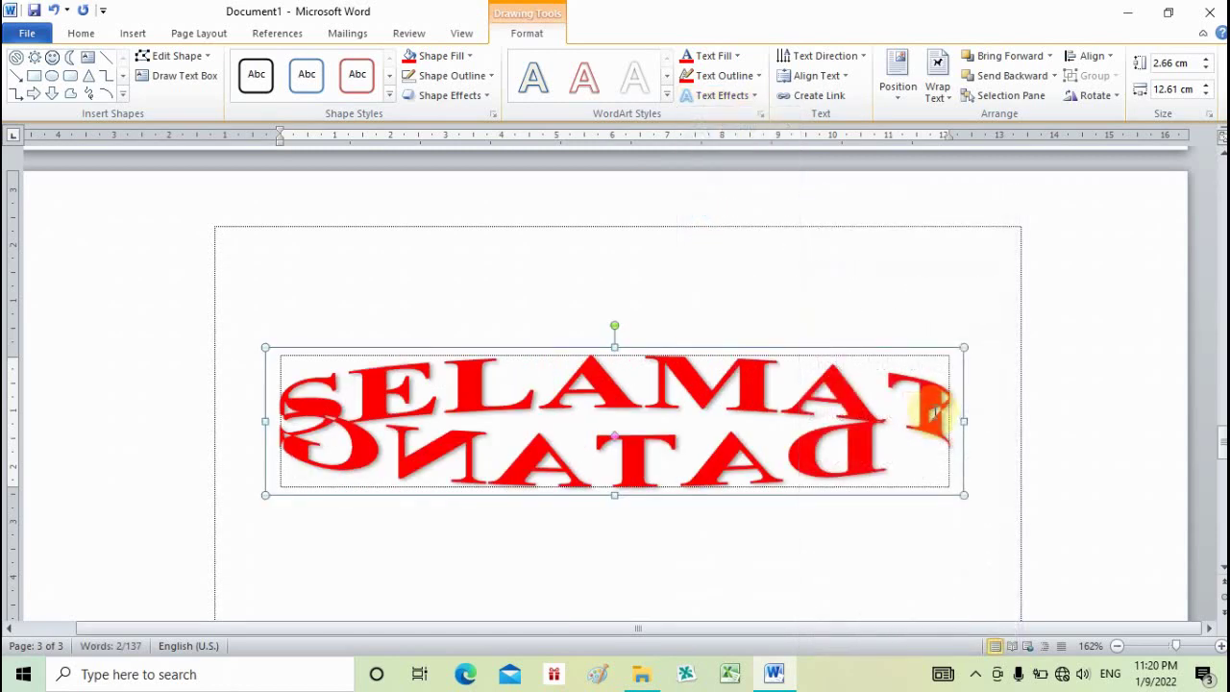
pyautogui.click(752, 96)
pyautogui.moveTo(769, 325)
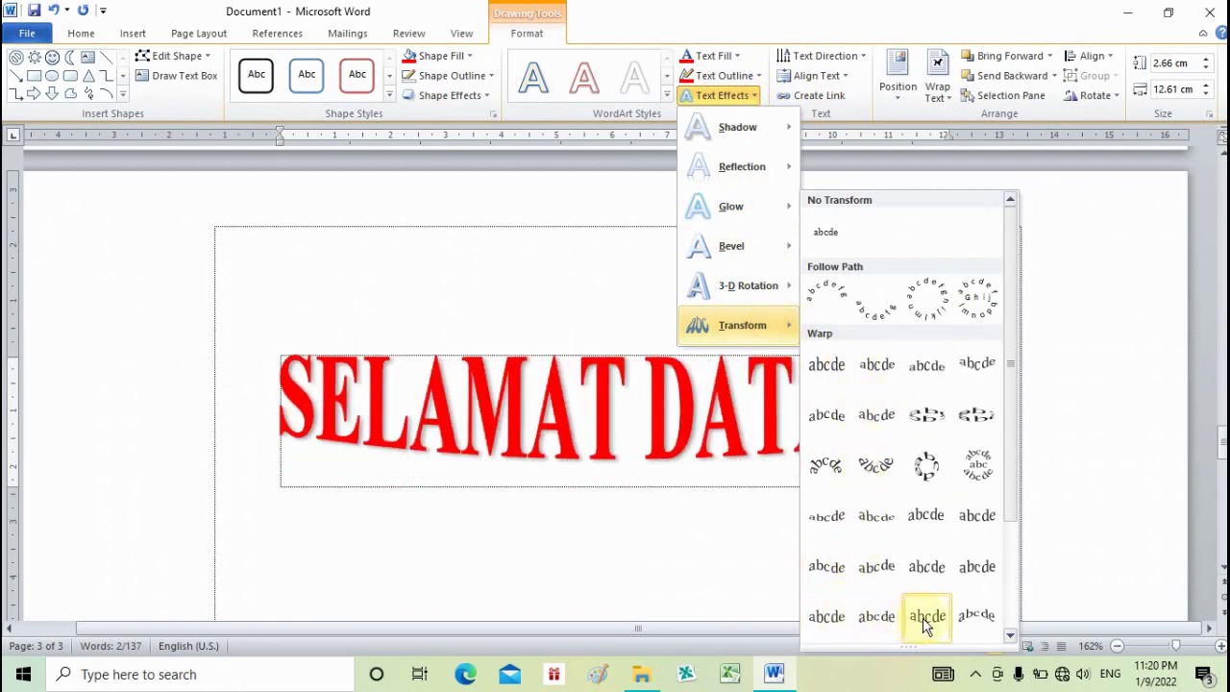
pyautogui.click(966, 624)
pyautogui.click(1035, 541)
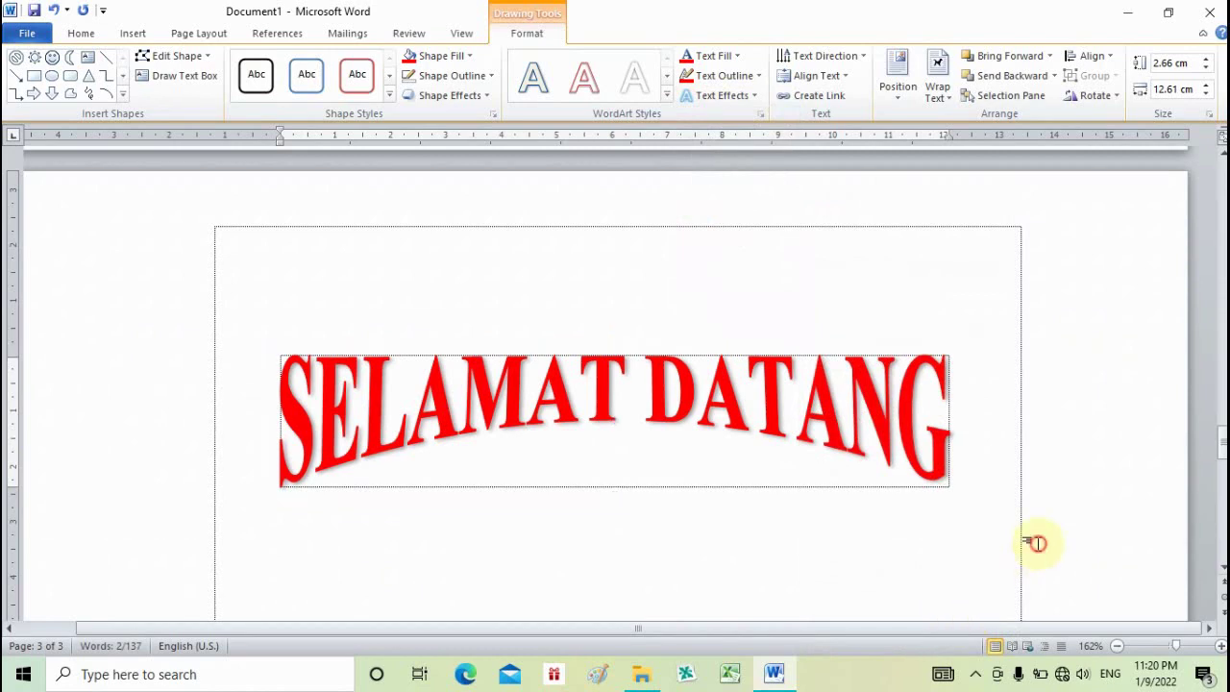
pyautogui.click(815, 405)
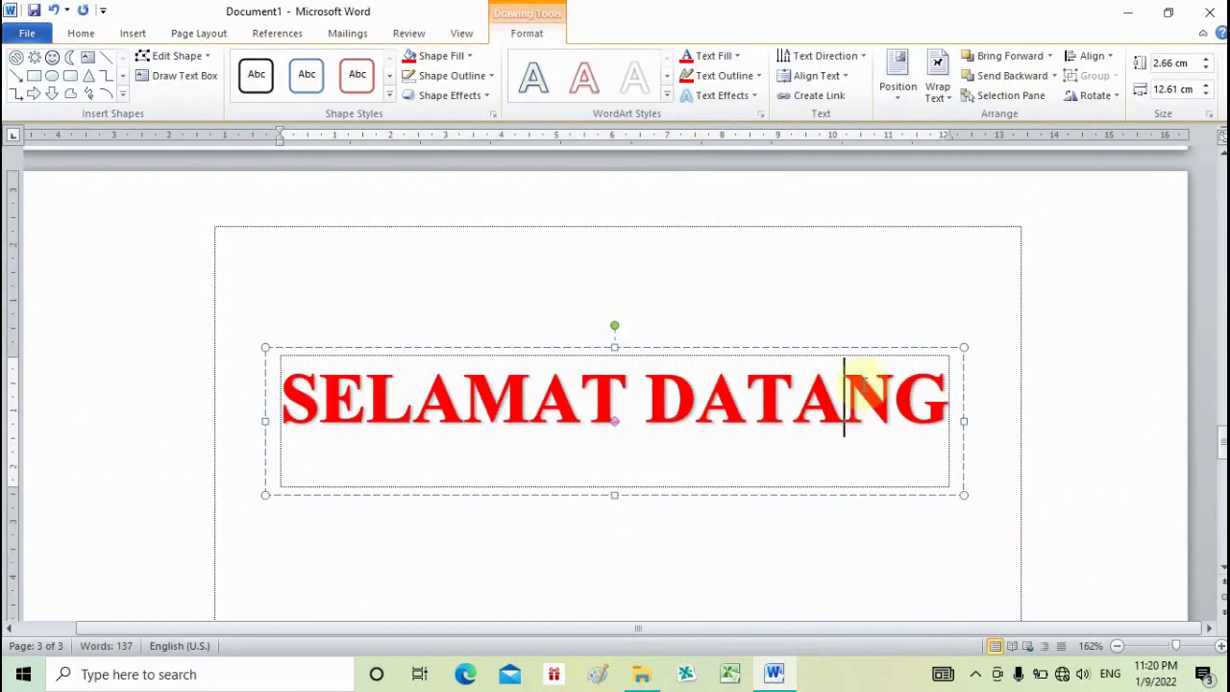
pyautogui.click(865, 349)
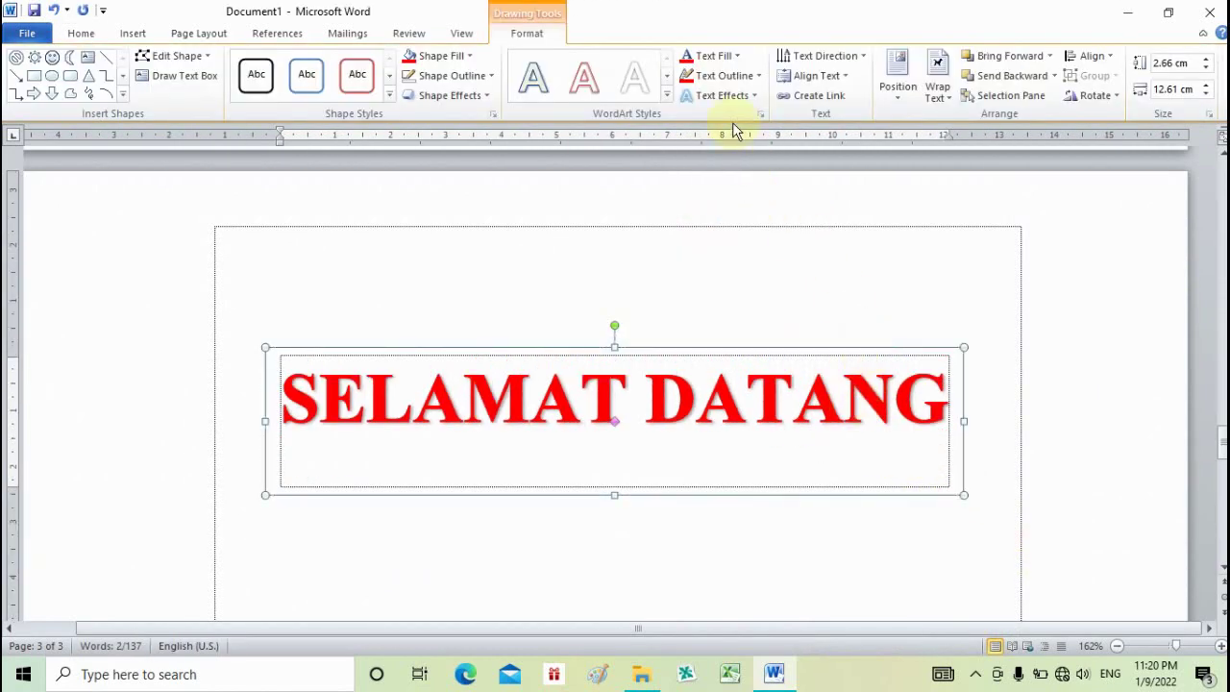
# Apply the bottom-right Warp style and click off the WordArt to view the arched title
pyautogui.click(719, 95)
pyautogui.moveTo(780, 327)
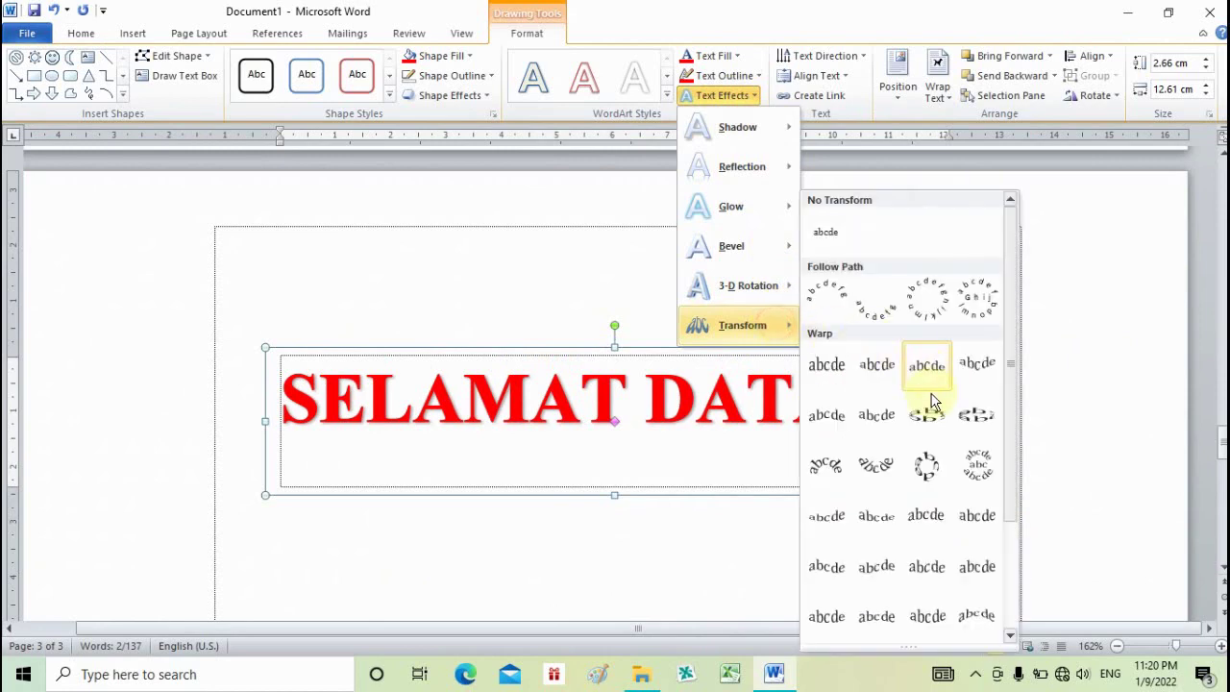
pyautogui.click(976, 617)
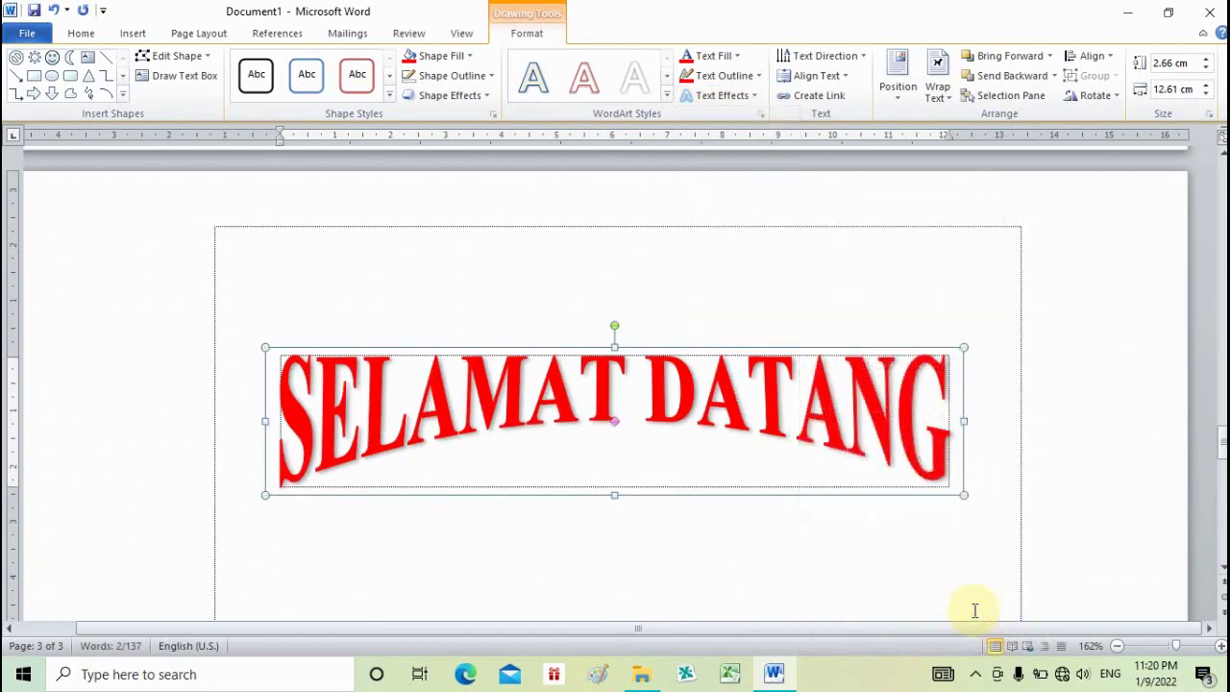
pyautogui.click(903, 554)
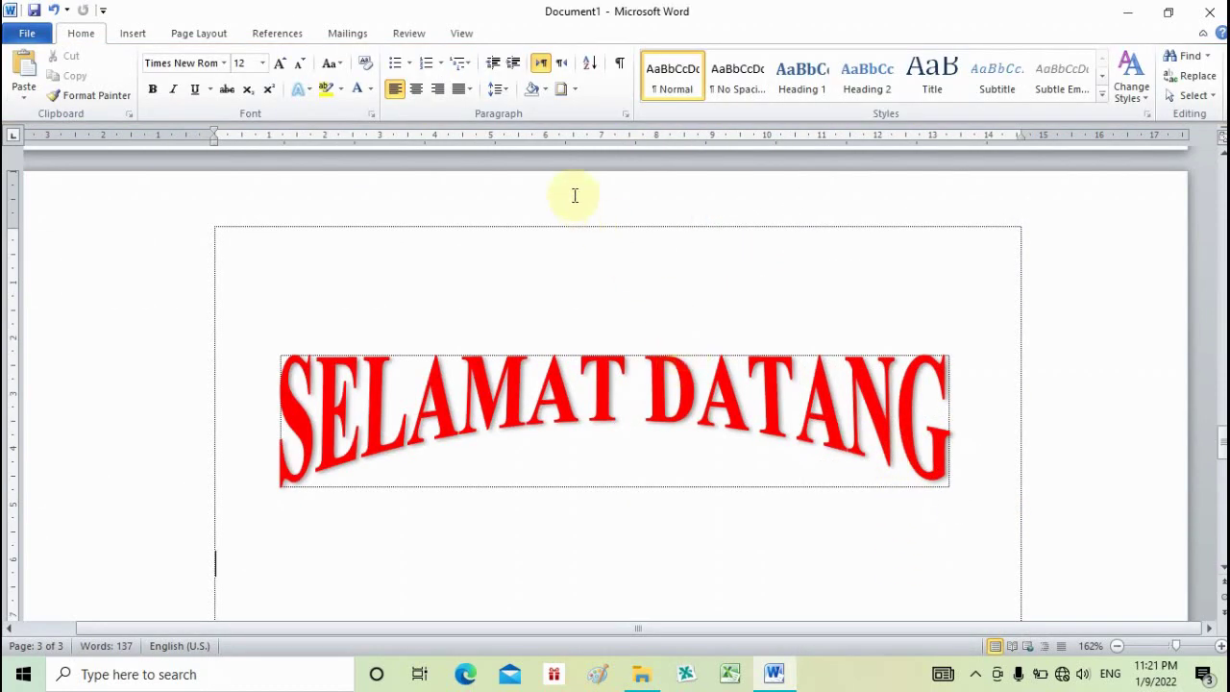
pyautogui.click(648, 367)
pyautogui.click(656, 363)
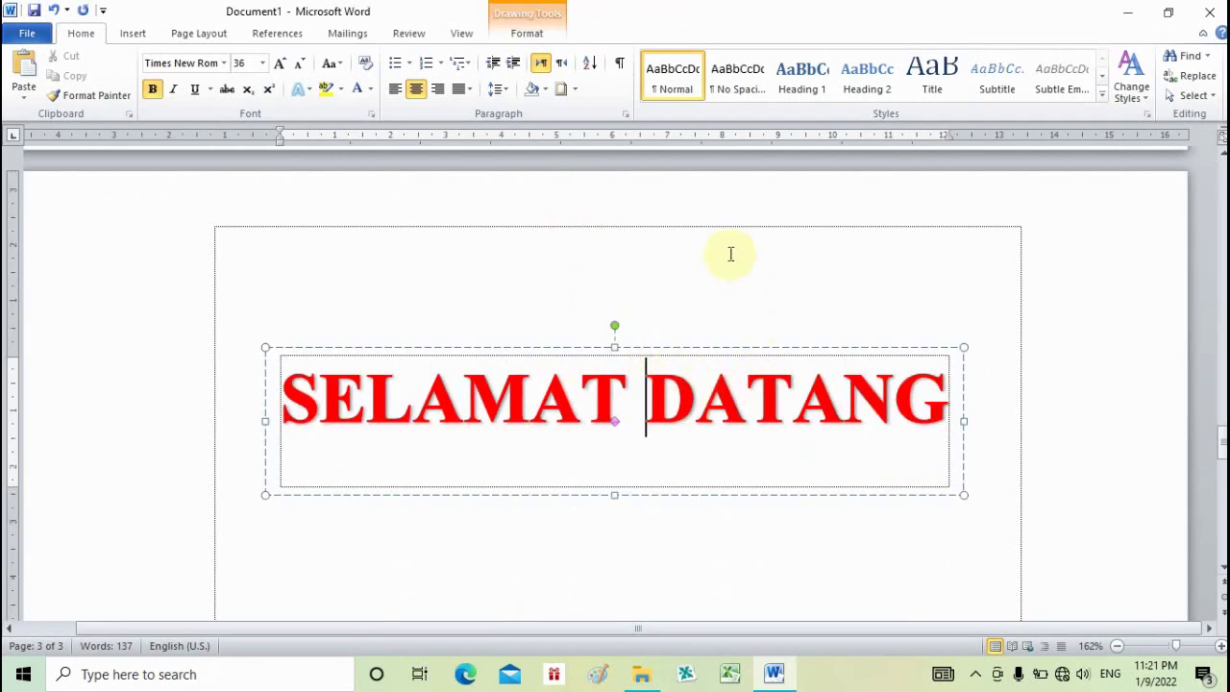
pyautogui.click(676, 187)
pyautogui.click(759, 398)
pyautogui.click(774, 262)
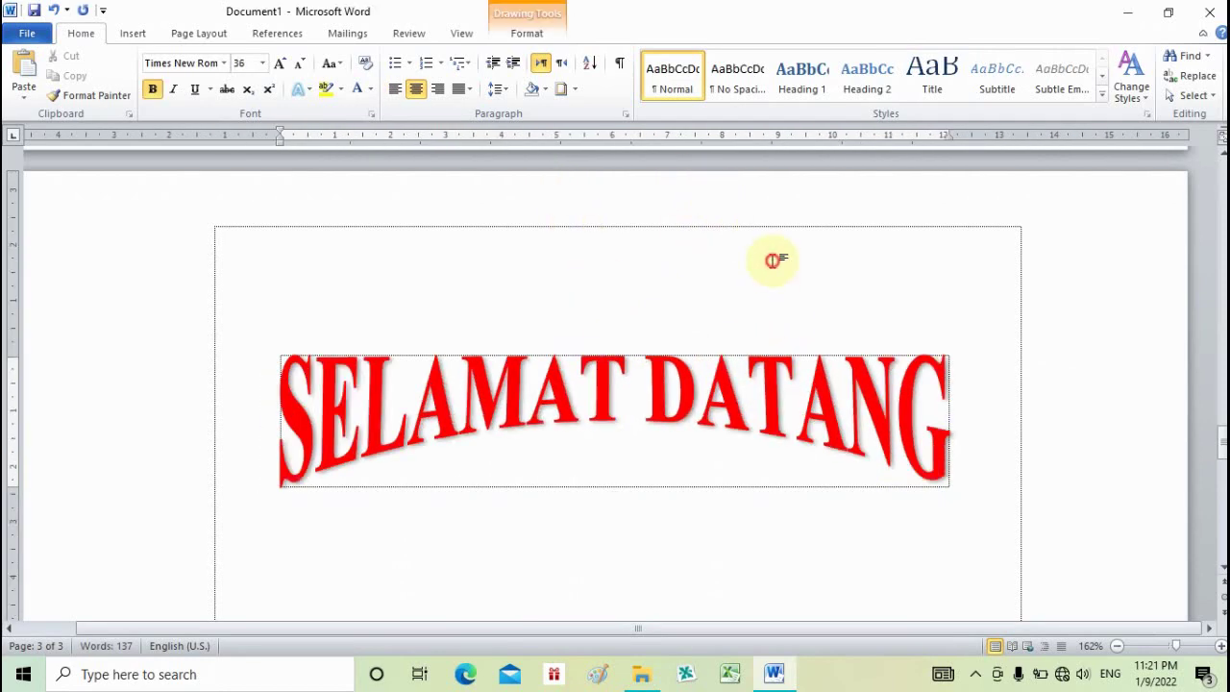
# Insert the Binomial Theorem equation from the Equation gallery below the WordArt
pyautogui.scroll(-1, 822, 358)
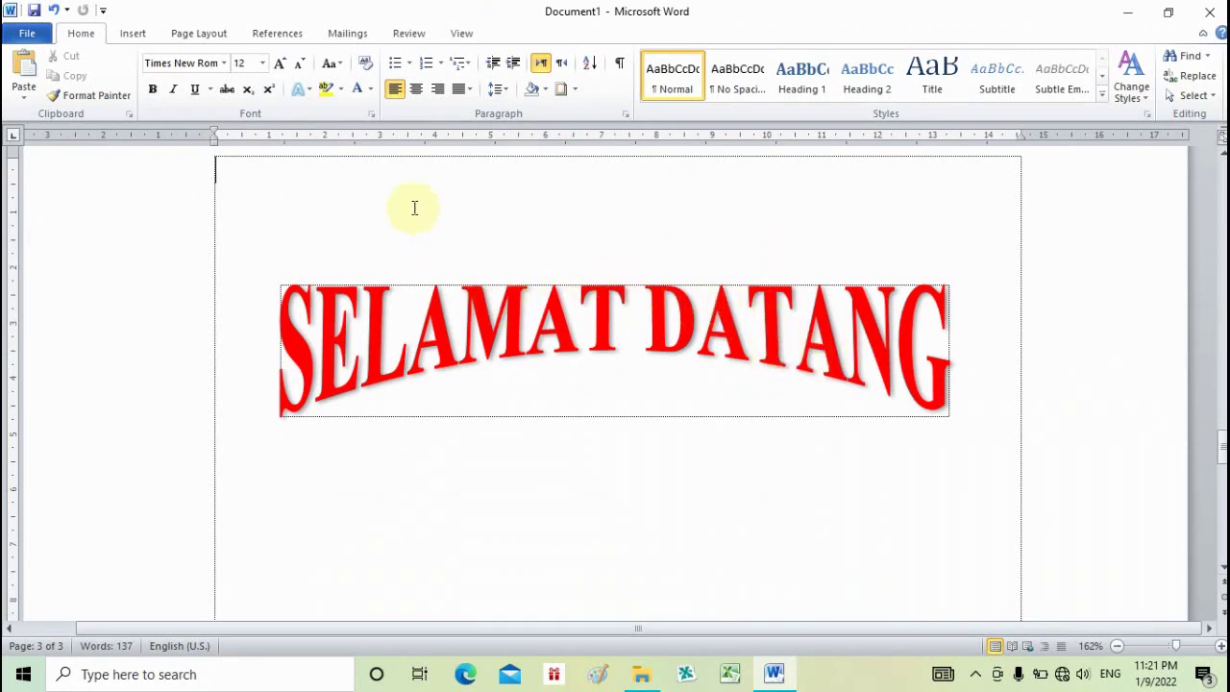
pyautogui.click(136, 36)
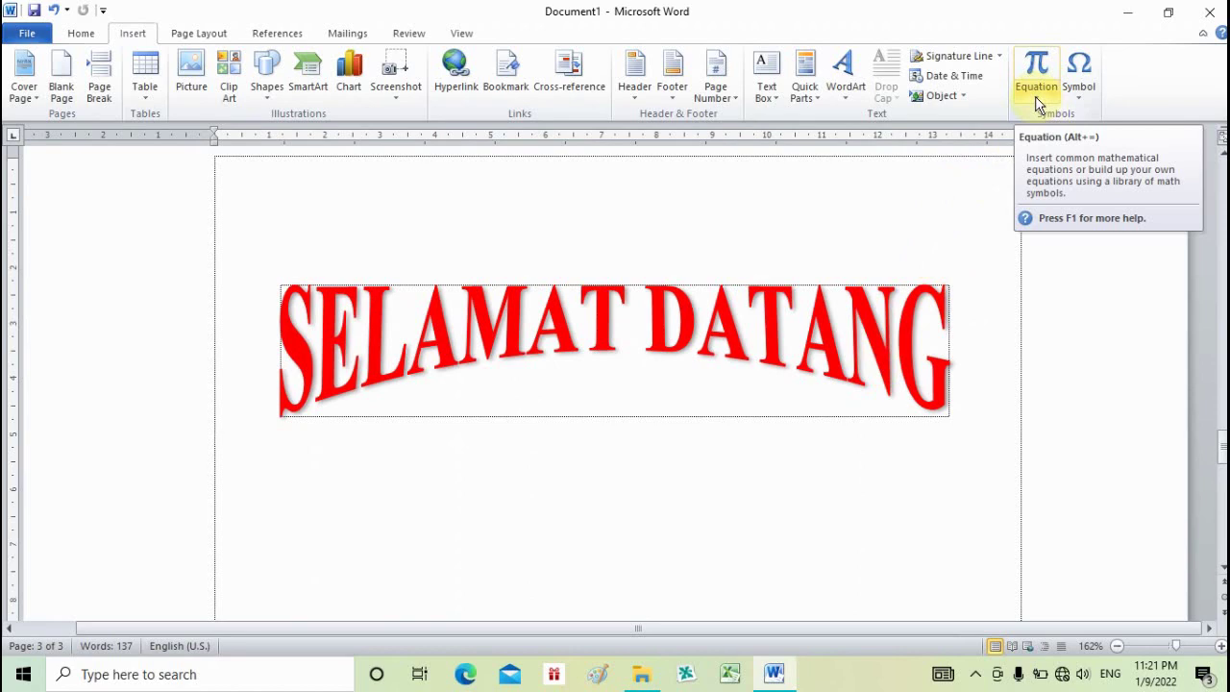
pyautogui.click(1034, 95)
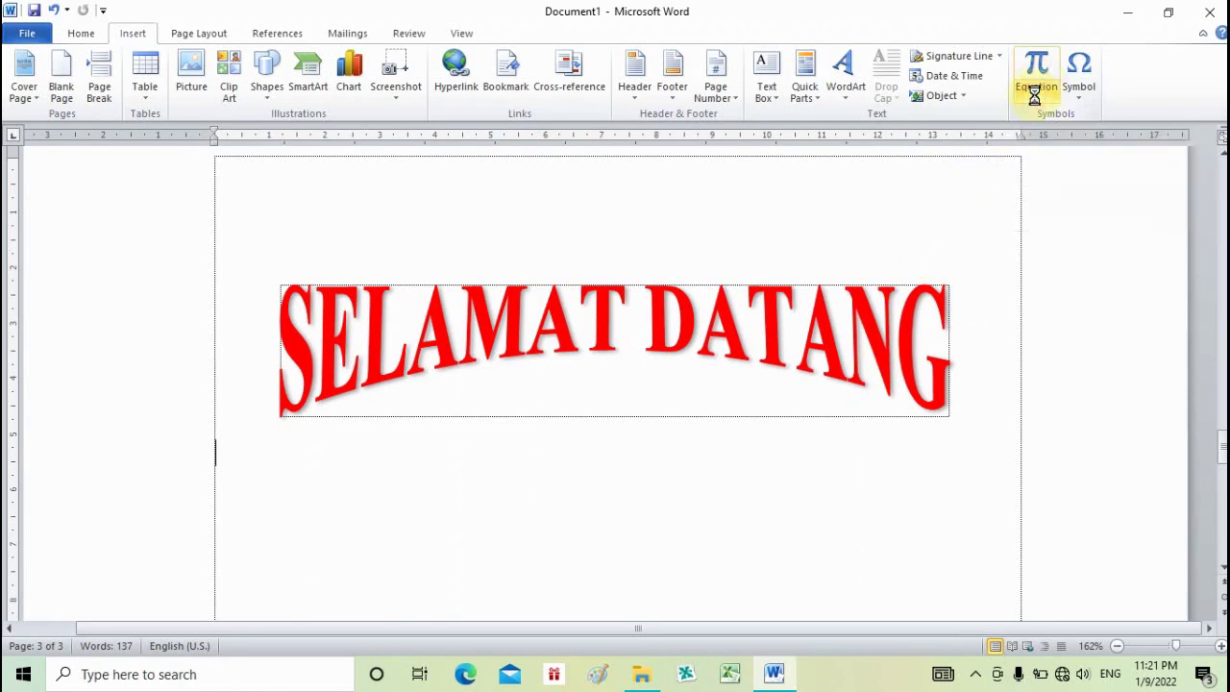
pyautogui.click(980, 288)
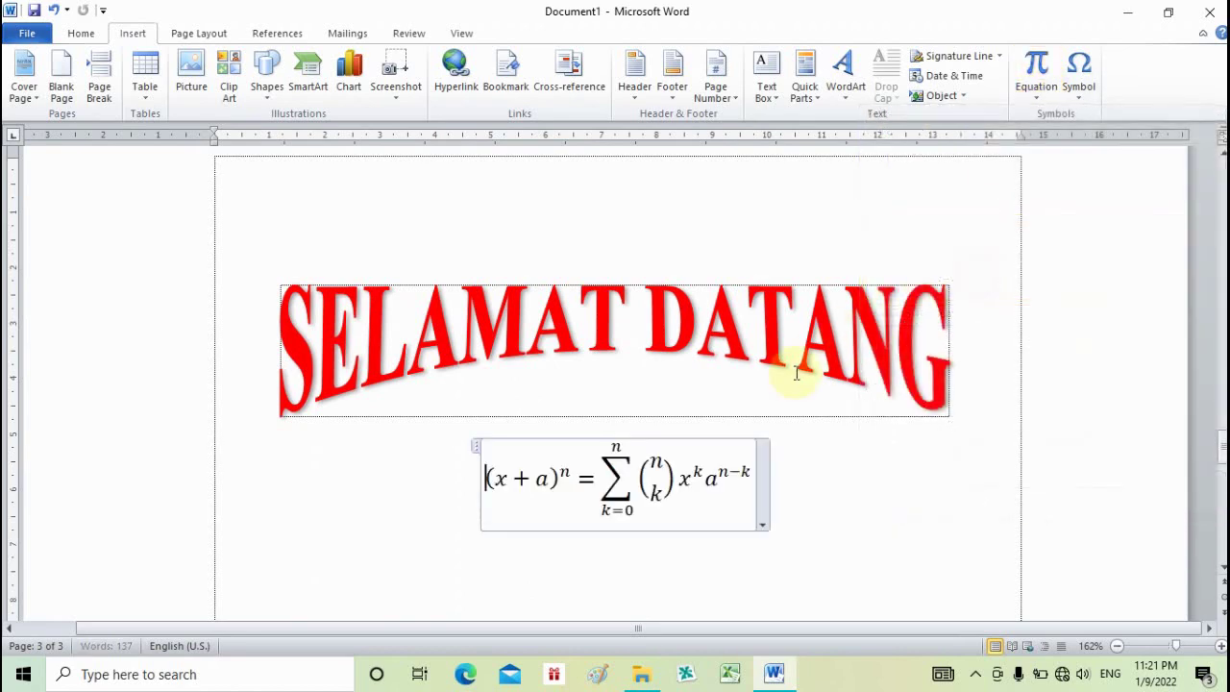
# Click through the equation's a term and n−k exponent to inspect them
pyautogui.click(826, 502)
pyautogui.click(672, 499)
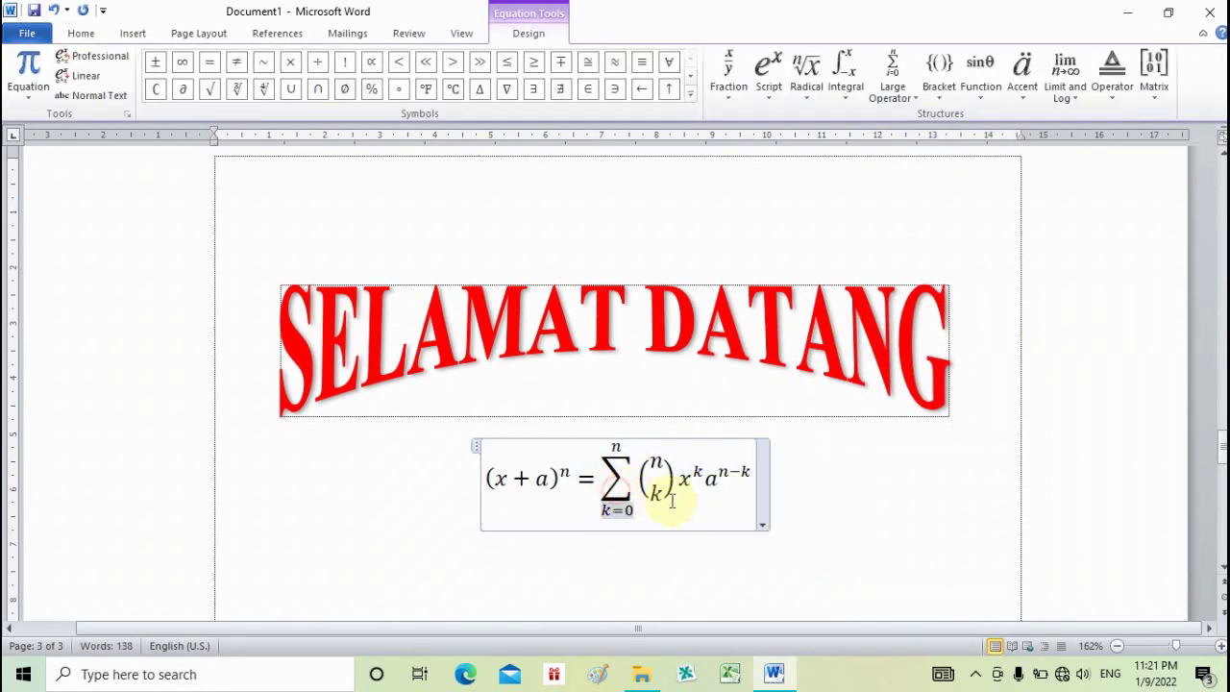
pyautogui.click(711, 525)
pyautogui.click(791, 522)
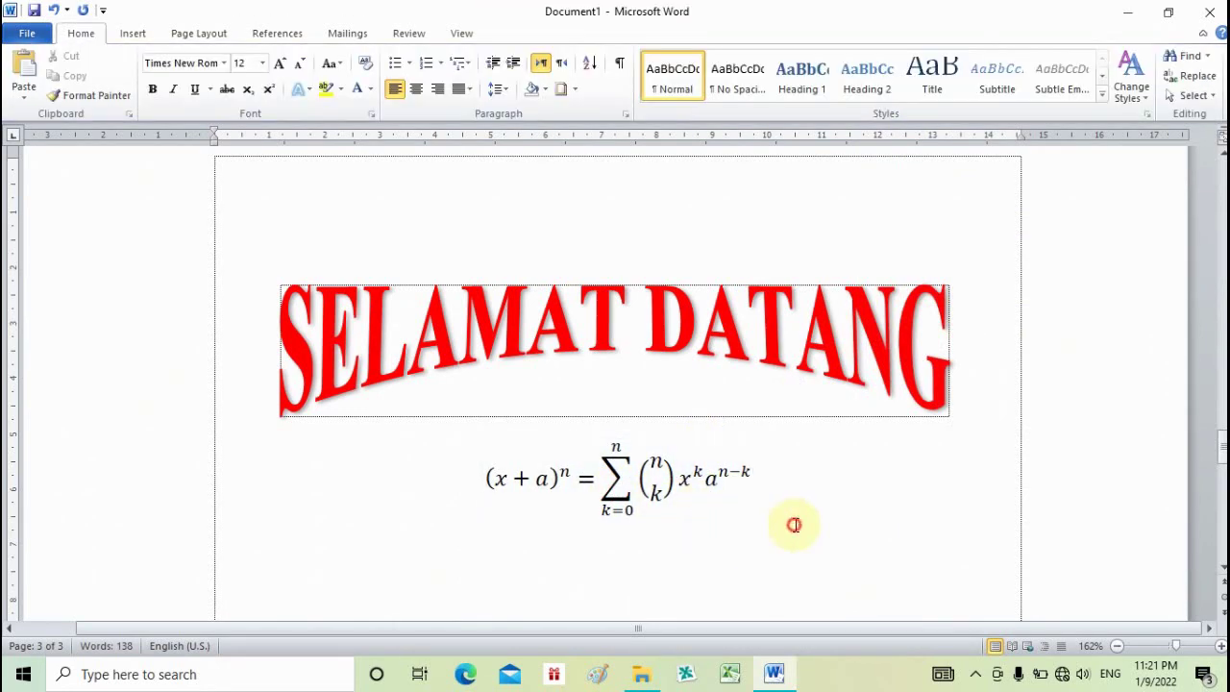
pyautogui.click(713, 496)
pyautogui.click(713, 479)
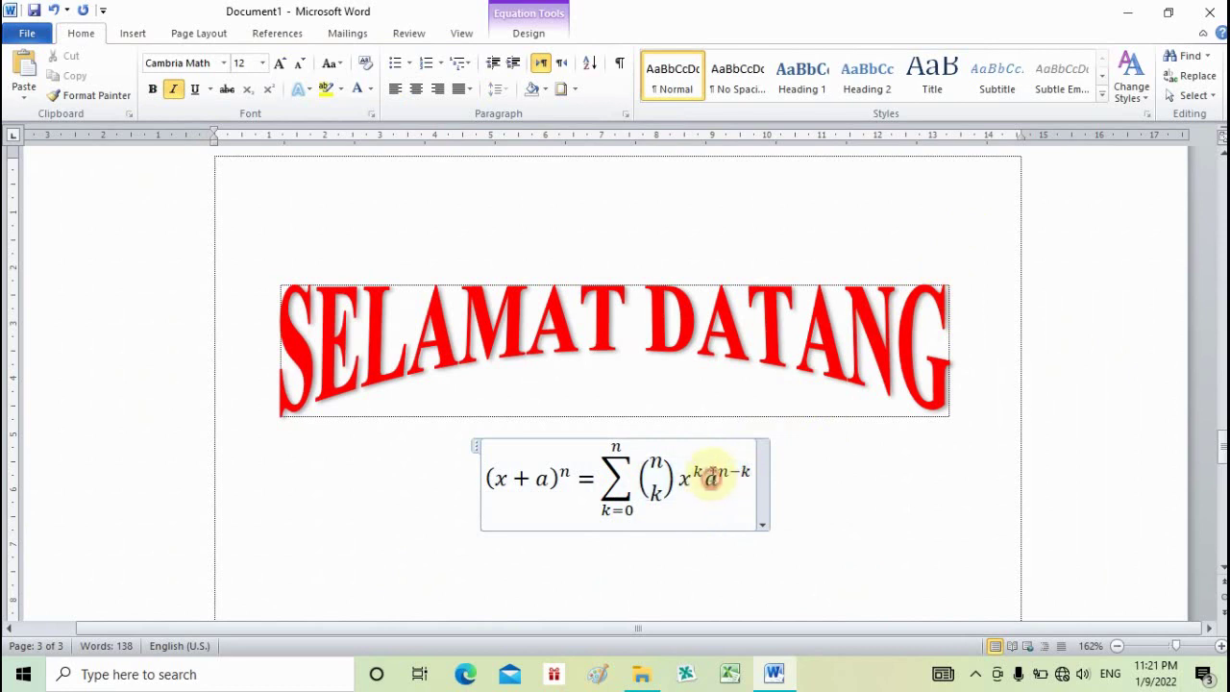
pyautogui.click(710, 442)
pyautogui.click(771, 468)
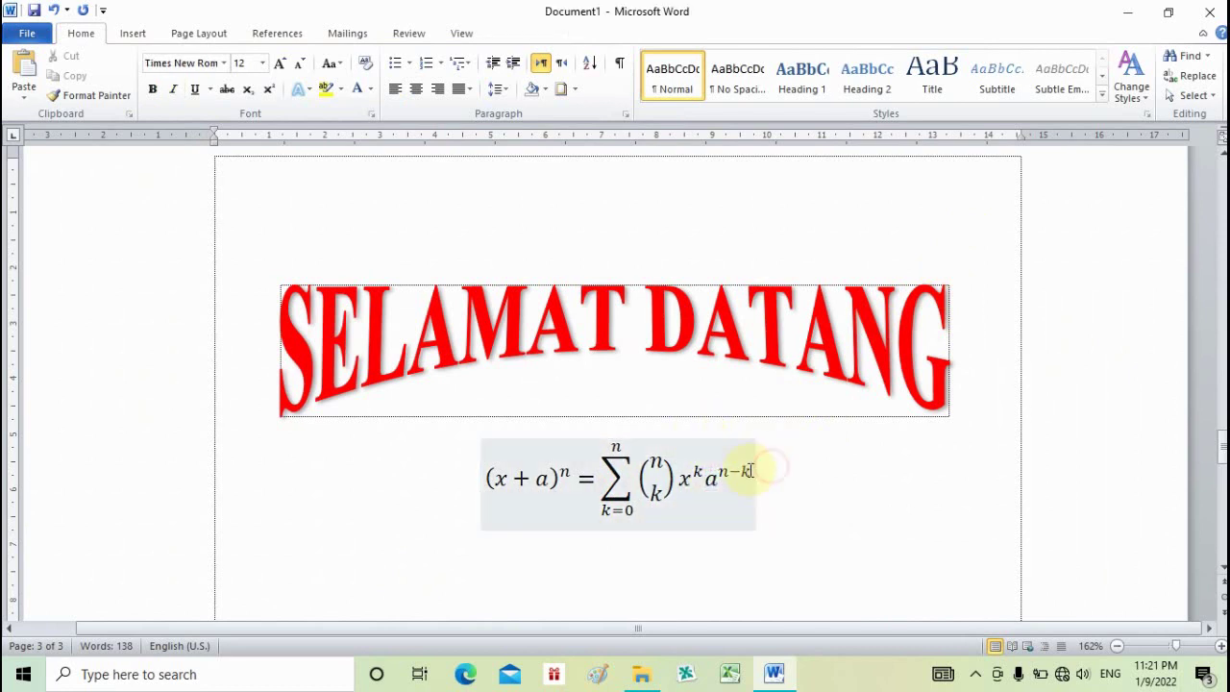
# Inspect the sum's upper limit n and select the 0 in the lower limit k=0
pyautogui.click(736, 469)
pyautogui.click(626, 470)
pyautogui.click(565, 442)
pyautogui.click(790, 471)
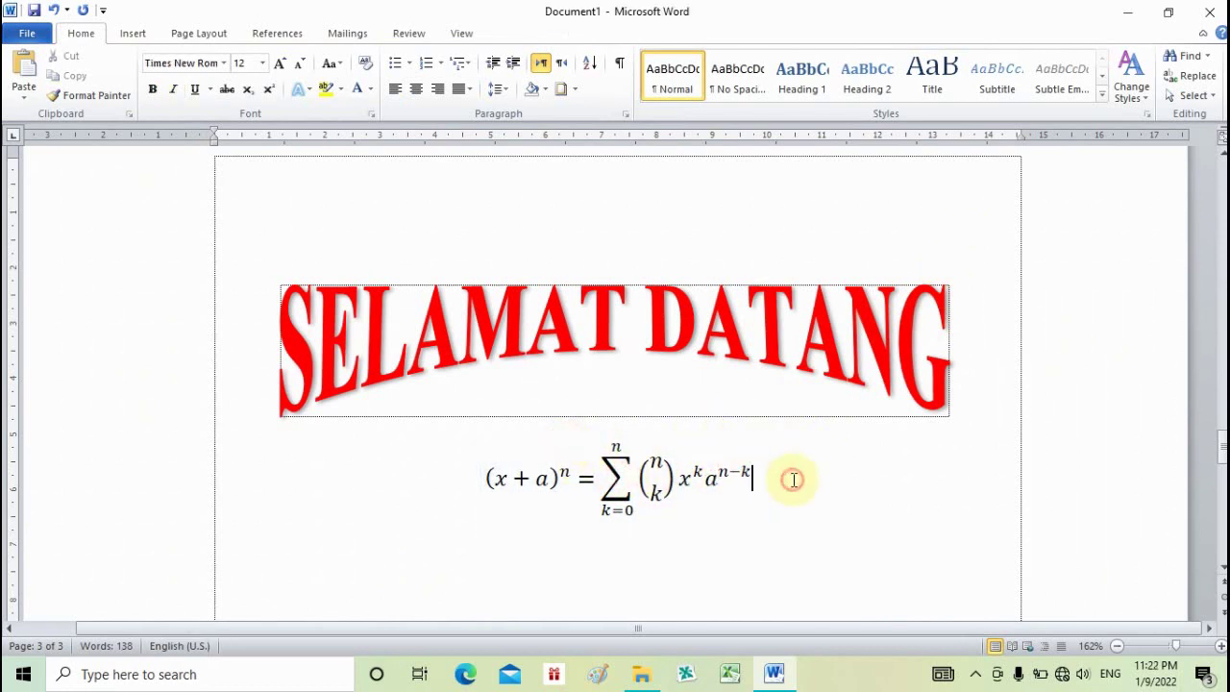
pyautogui.click(704, 480)
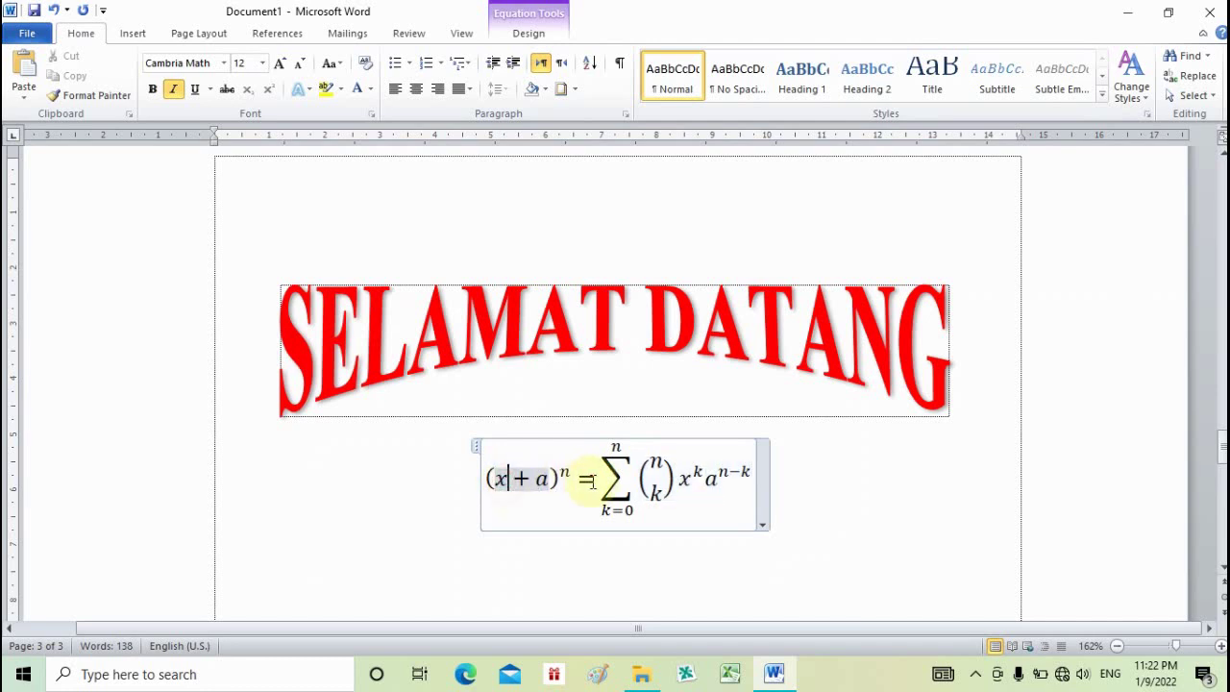
pyautogui.click(615, 447)
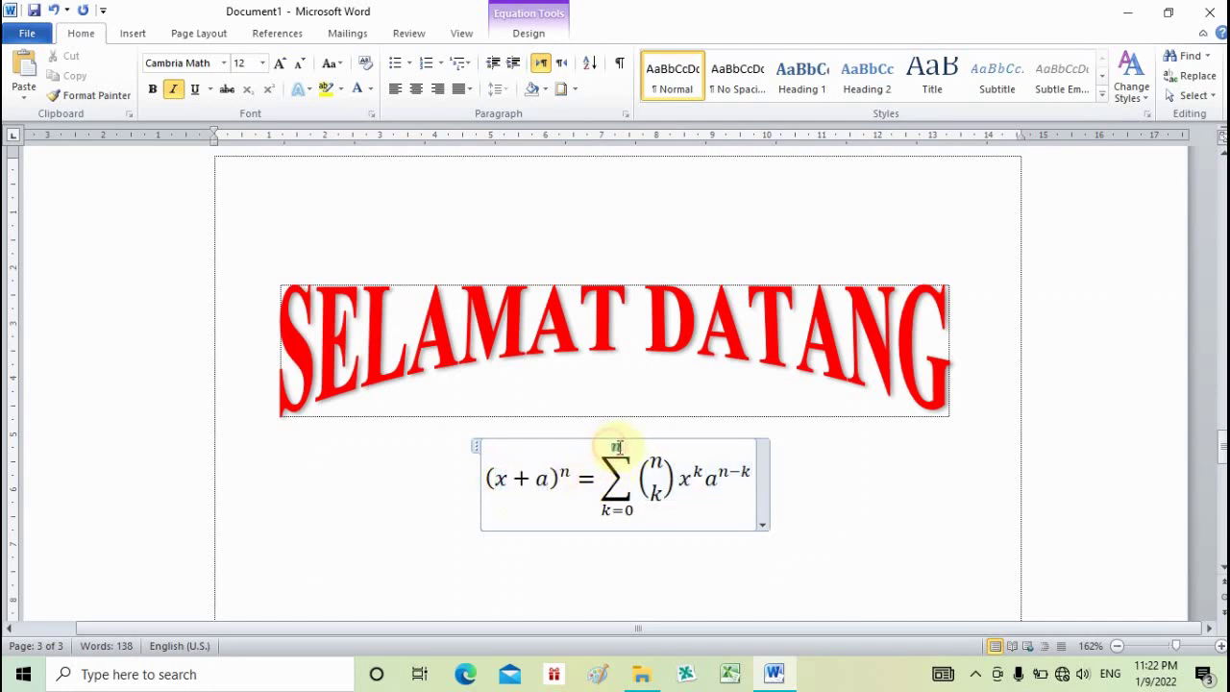
pyautogui.moveTo(622, 516); pyautogui.dragTo(632, 511)
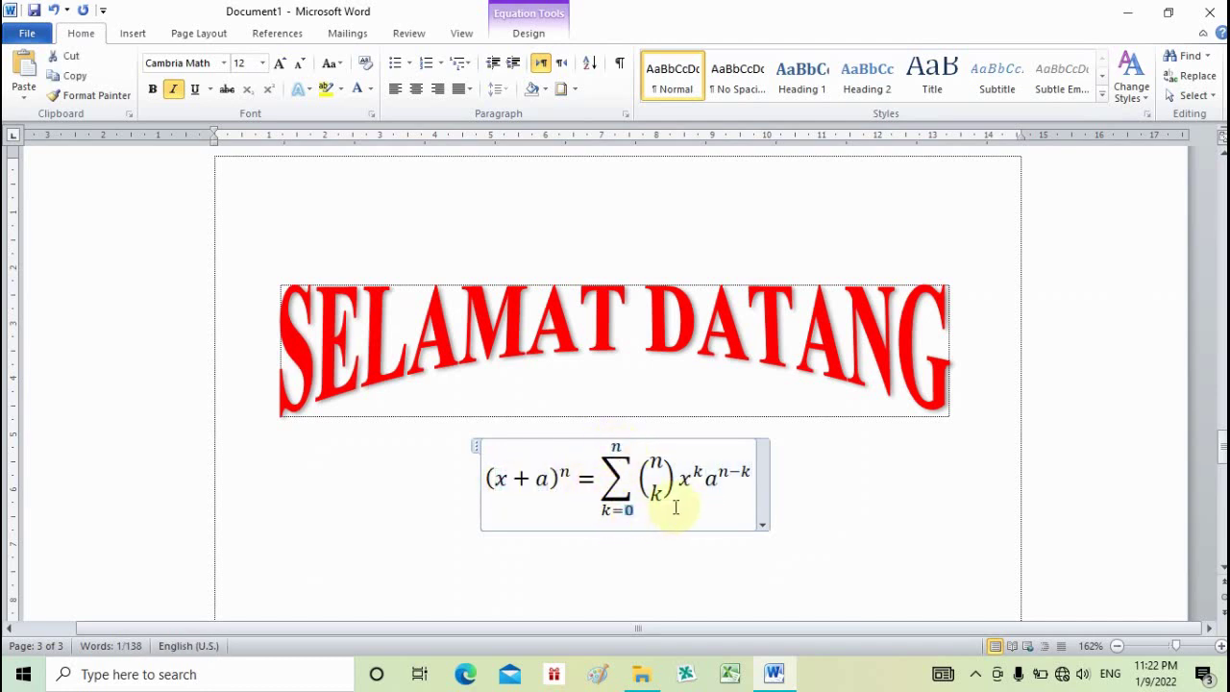
pyautogui.click(676, 508)
pyautogui.scroll(-2, 779, 475)
pyautogui.scroll(3, 781, 475)
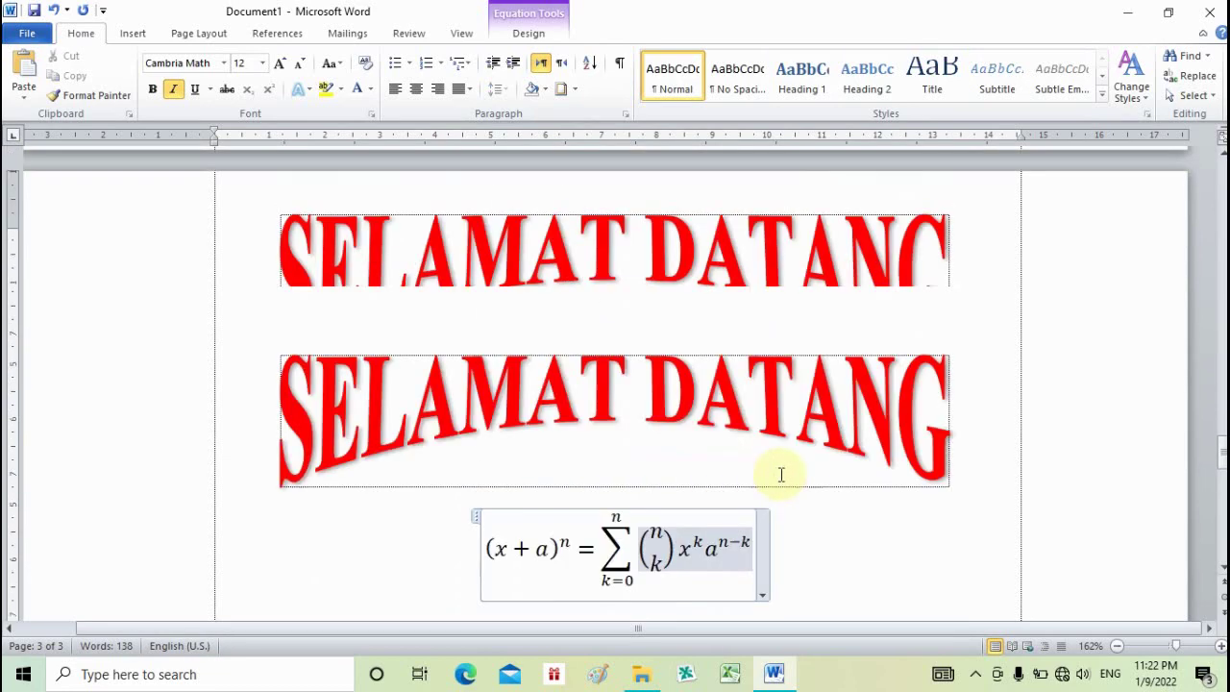
pyautogui.click(802, 456)
pyautogui.click(813, 535)
pyautogui.scroll(-1, 812, 579)
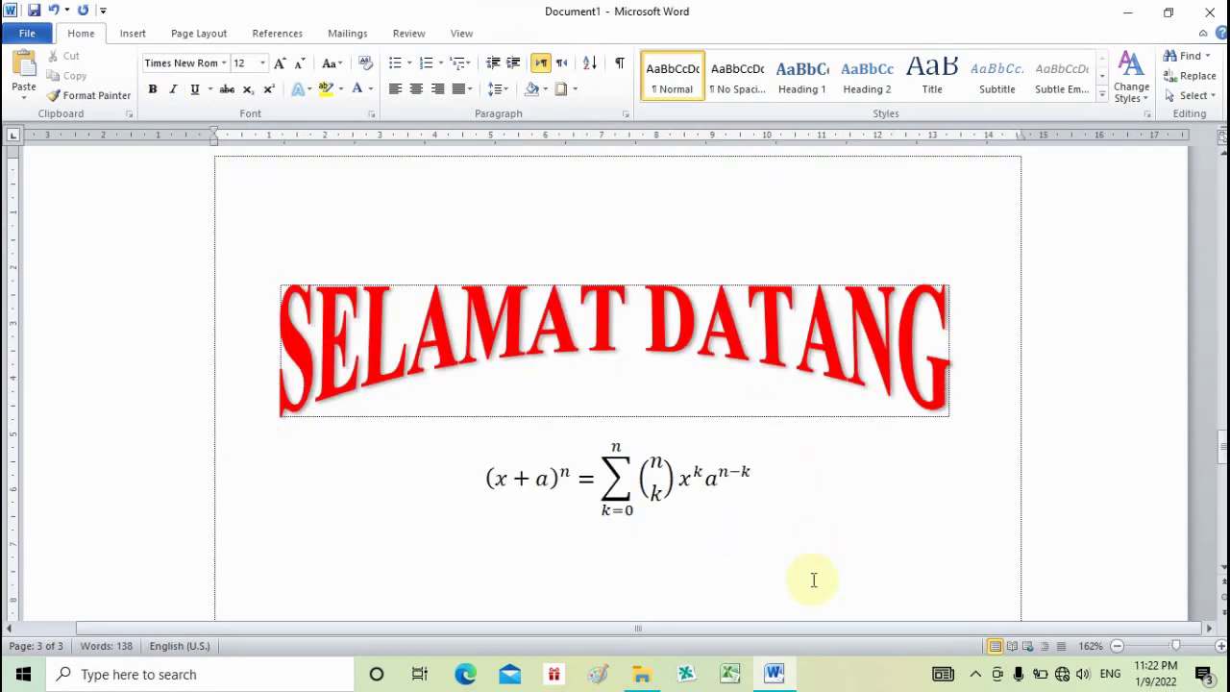
pyautogui.scroll(-1, 813, 579)
pyautogui.scroll(-2, 659, 426)
pyautogui.click(661, 441)
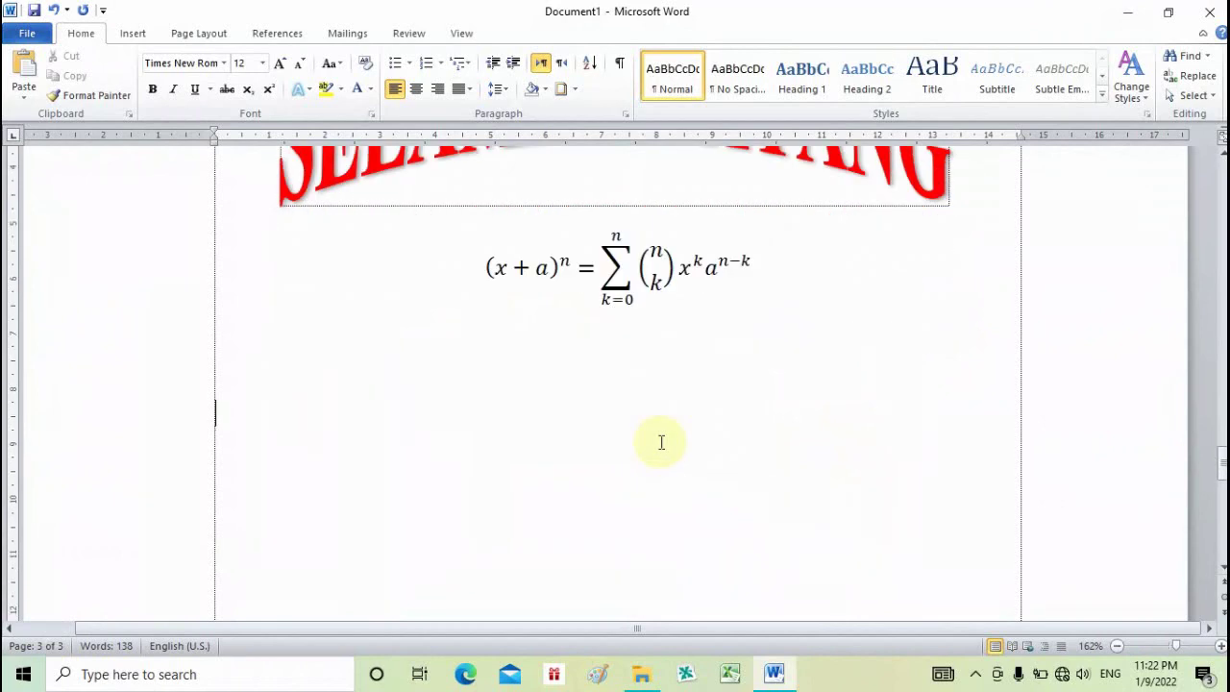
pyautogui.scroll(3, 661, 442)
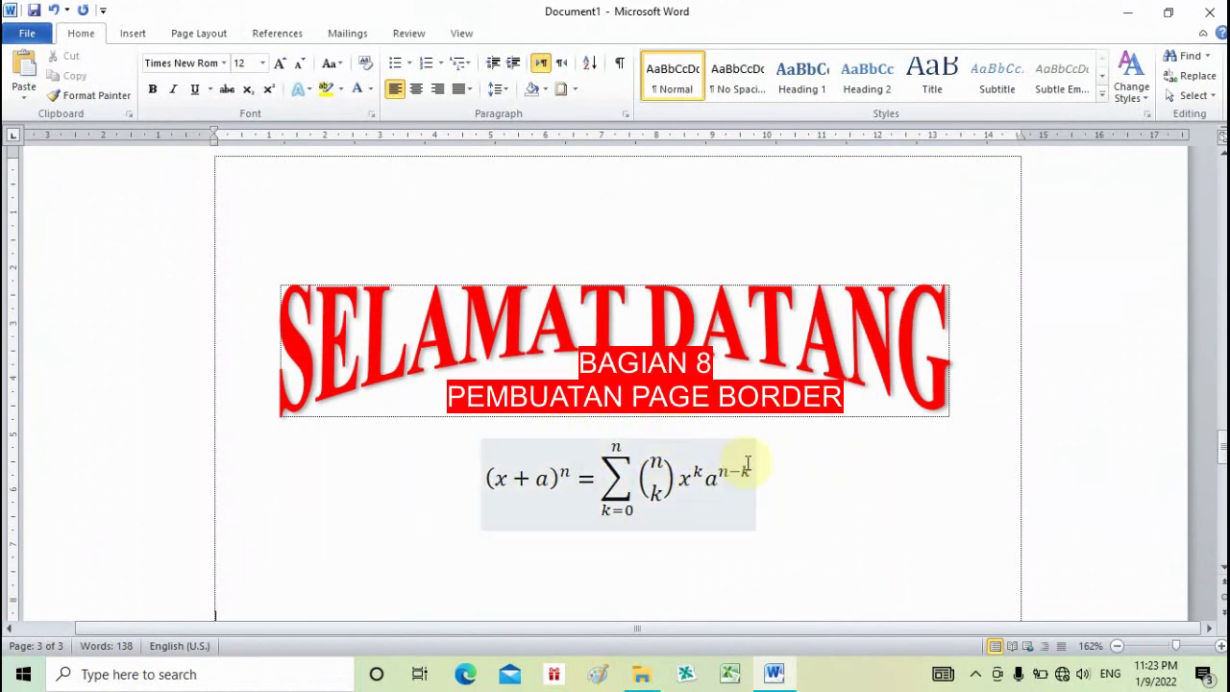
pyautogui.scroll(2, 735, 443)
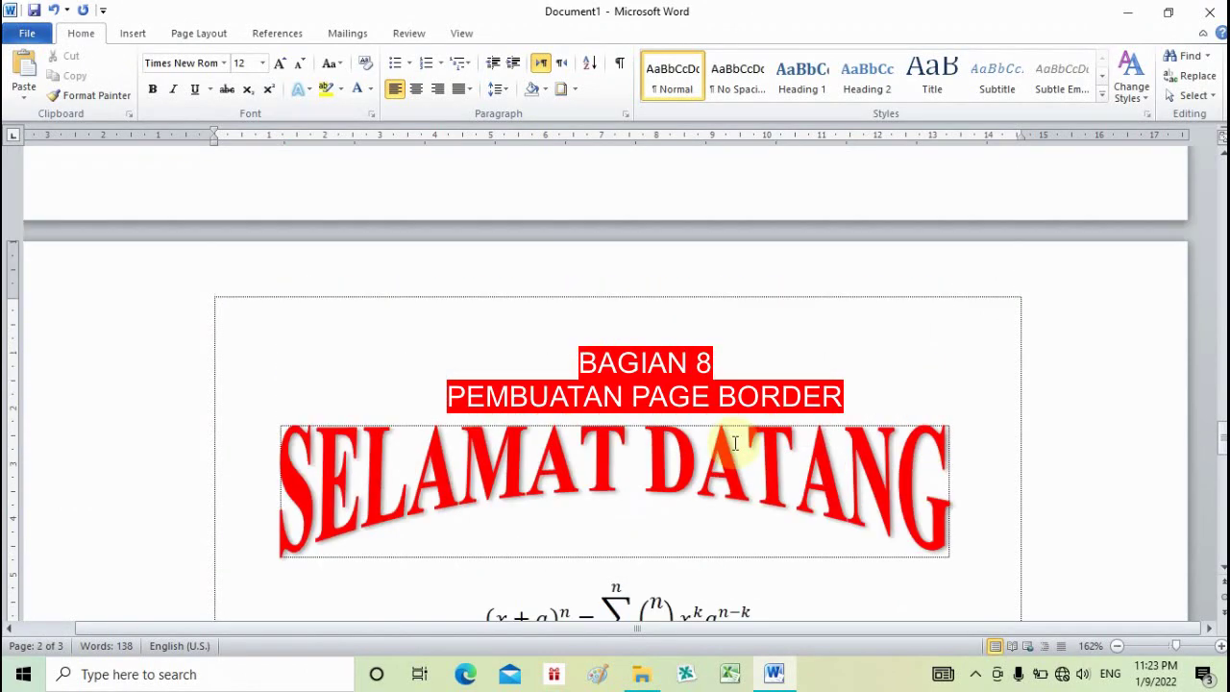
pyautogui.scroll(-2, 735, 442)
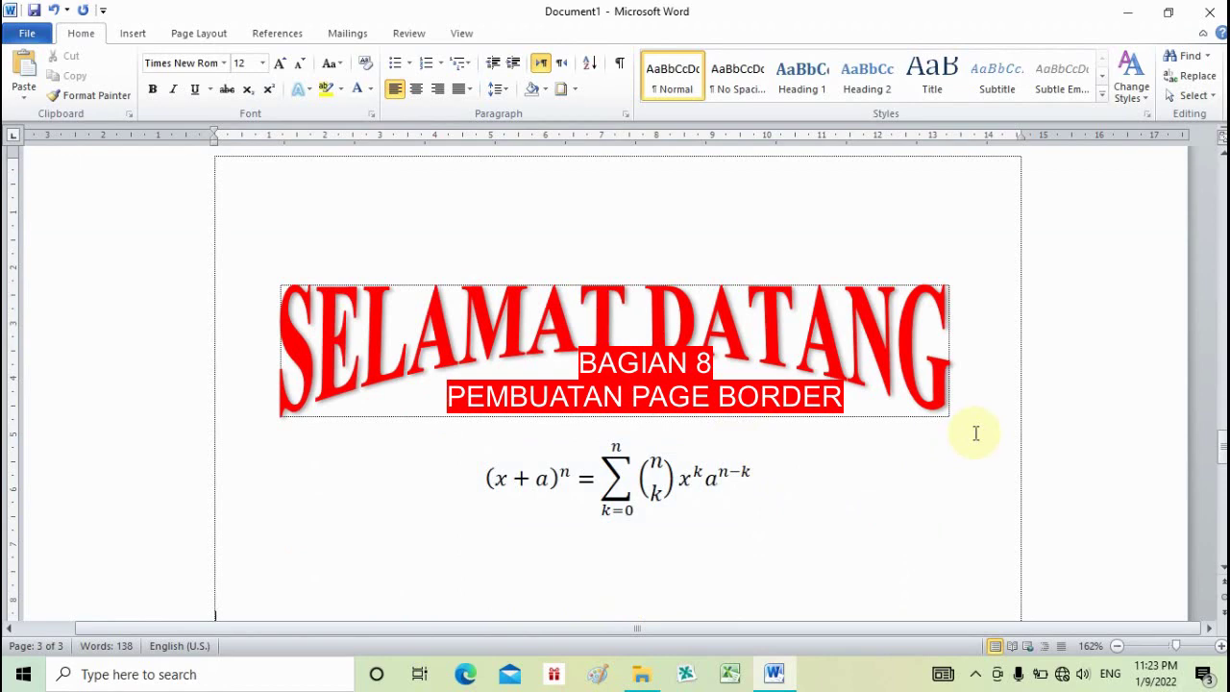
pyautogui.scroll(-2, 975, 433)
pyautogui.scroll(8, 975, 434)
pyautogui.scroll(-5, 975, 433)
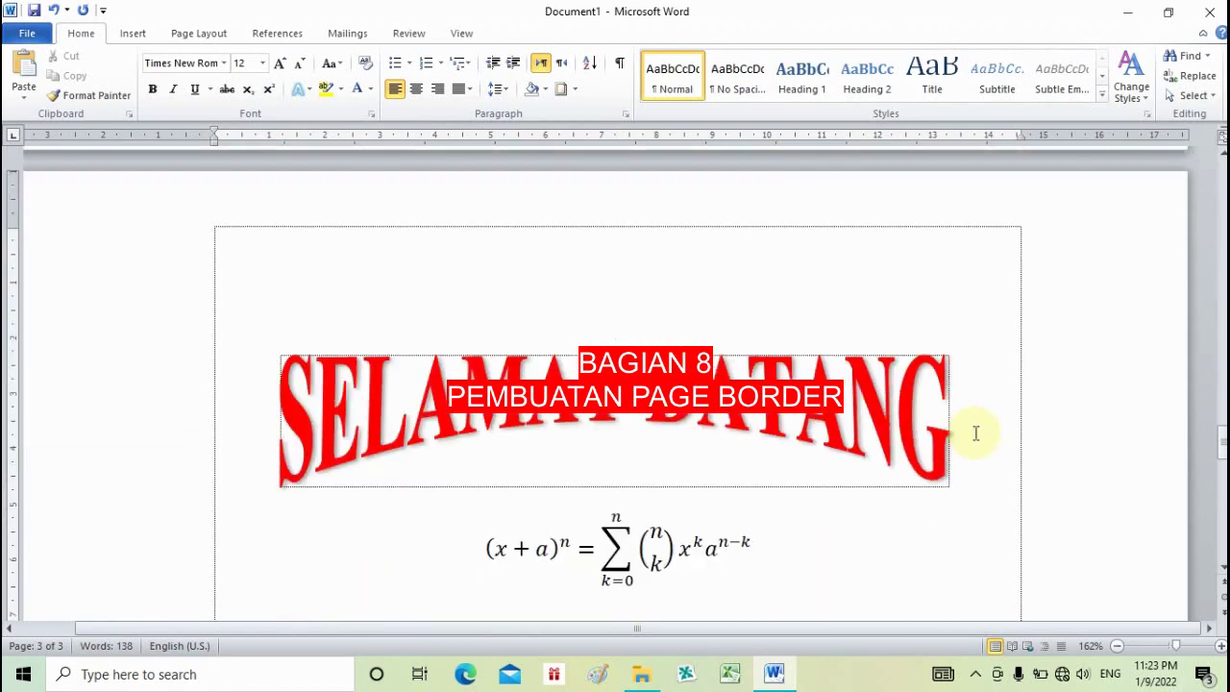
pyautogui.scroll(10, 976, 434)
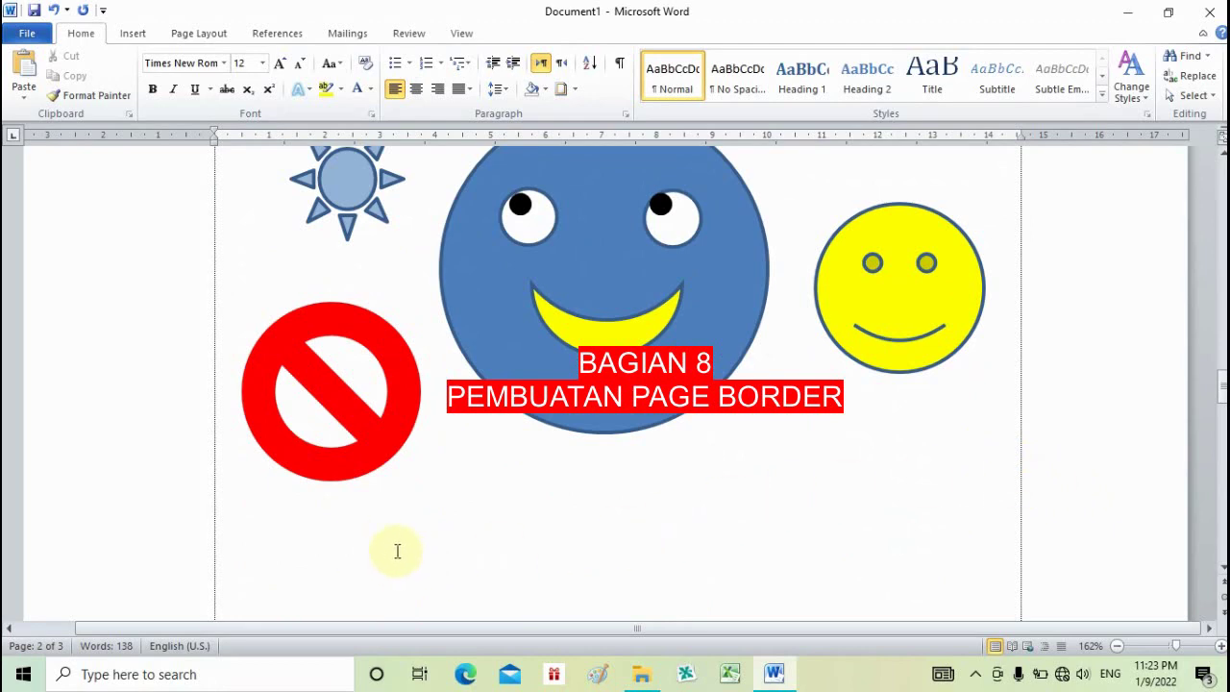
pyautogui.scroll(-10, 771, 524)
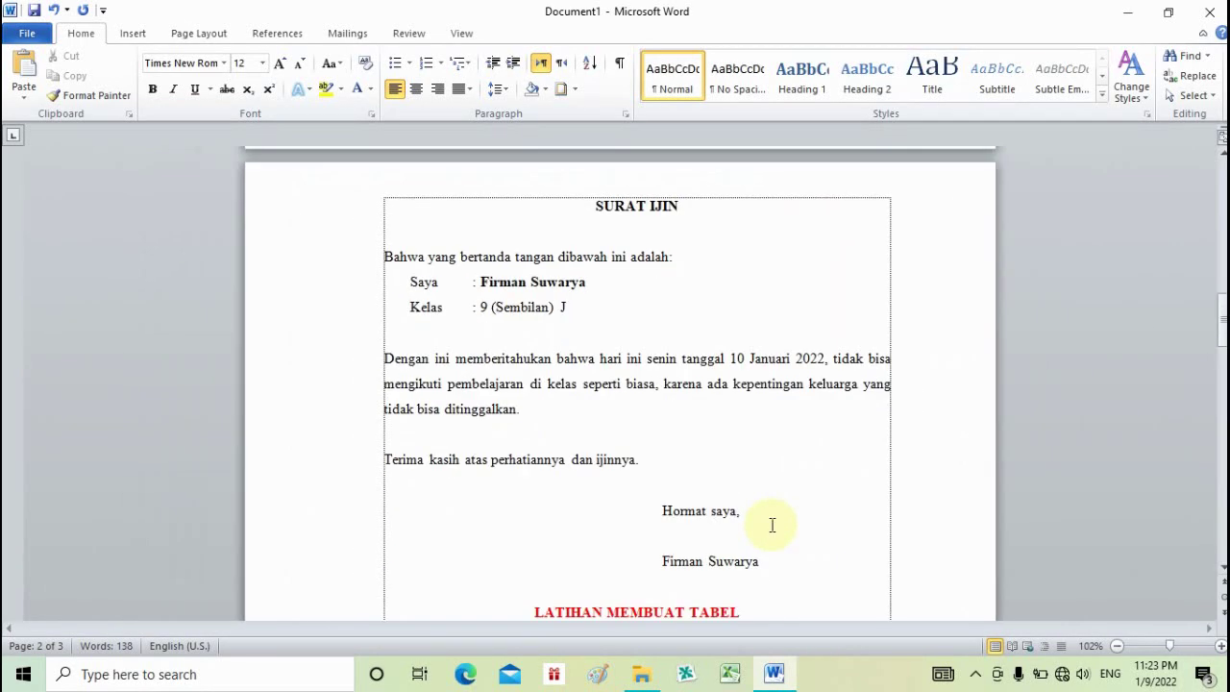
pyautogui.scroll(-3, 770, 525)
pyautogui.scroll(1, 771, 524)
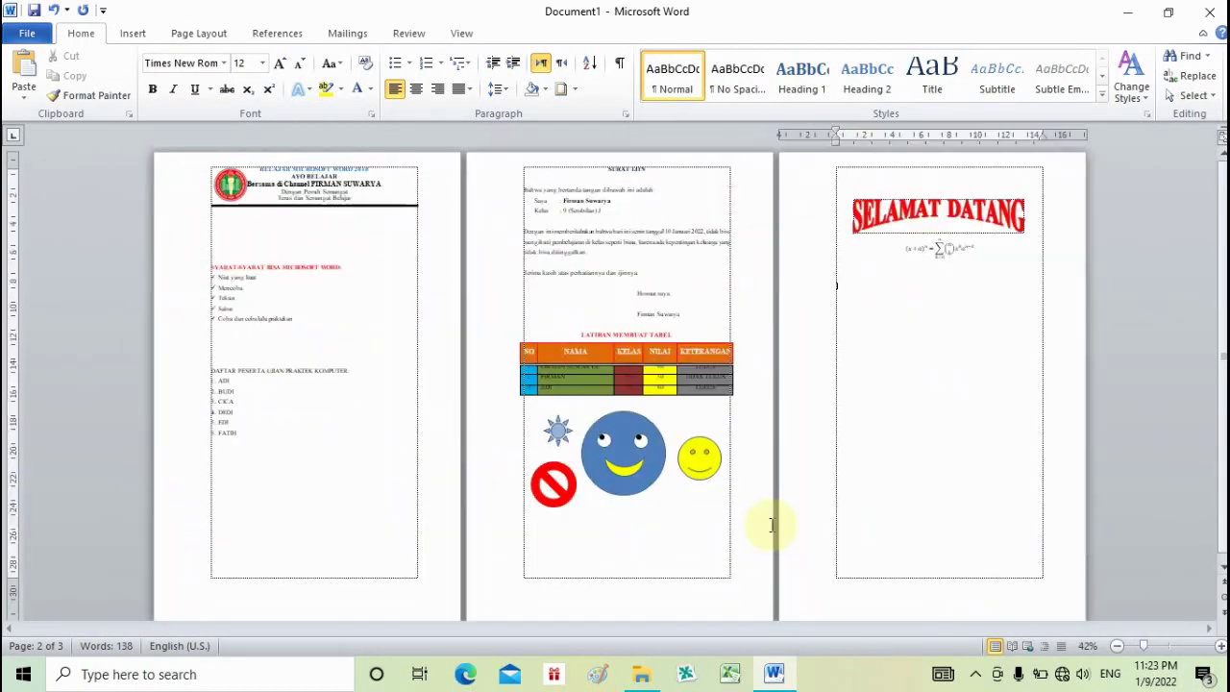
pyautogui.scroll(1, 771, 525)
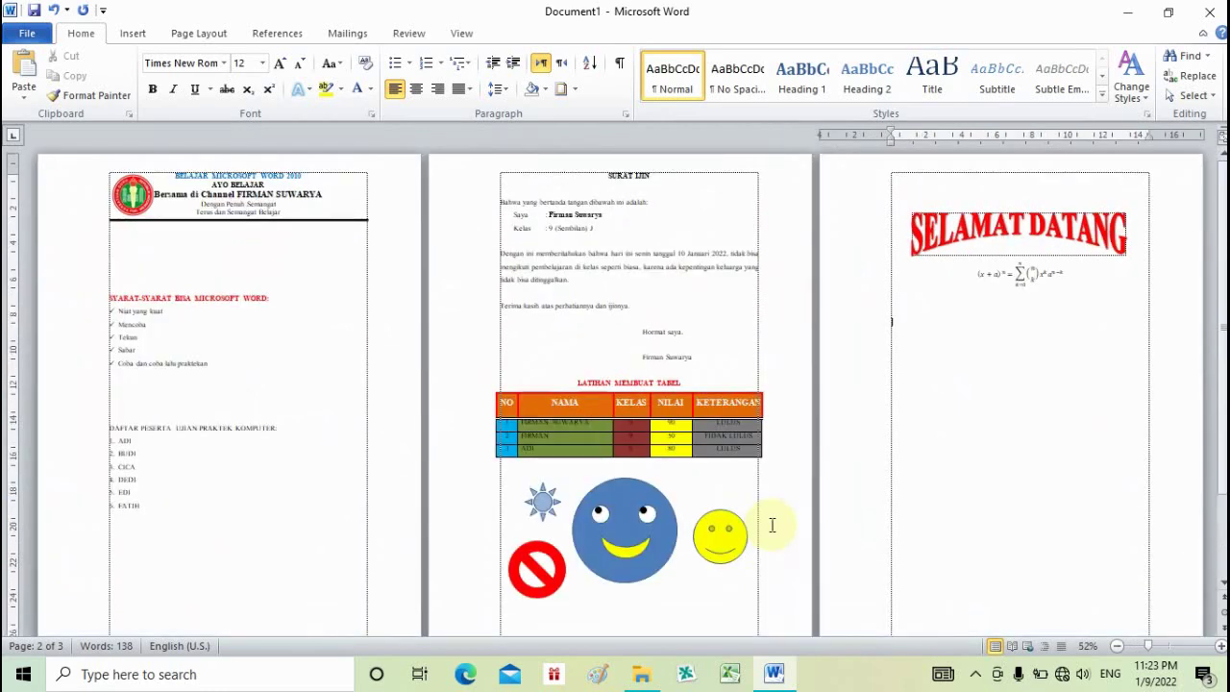
pyautogui.scroll(-2, 540, 278)
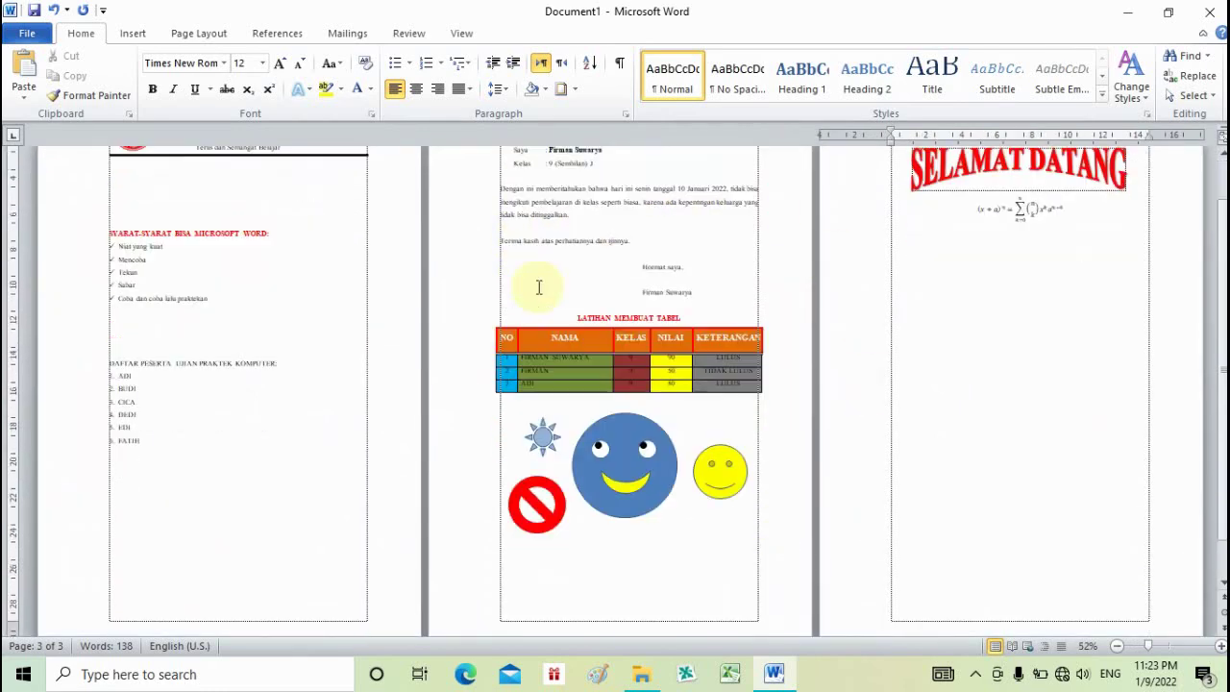
pyautogui.scroll(3, 432, 313)
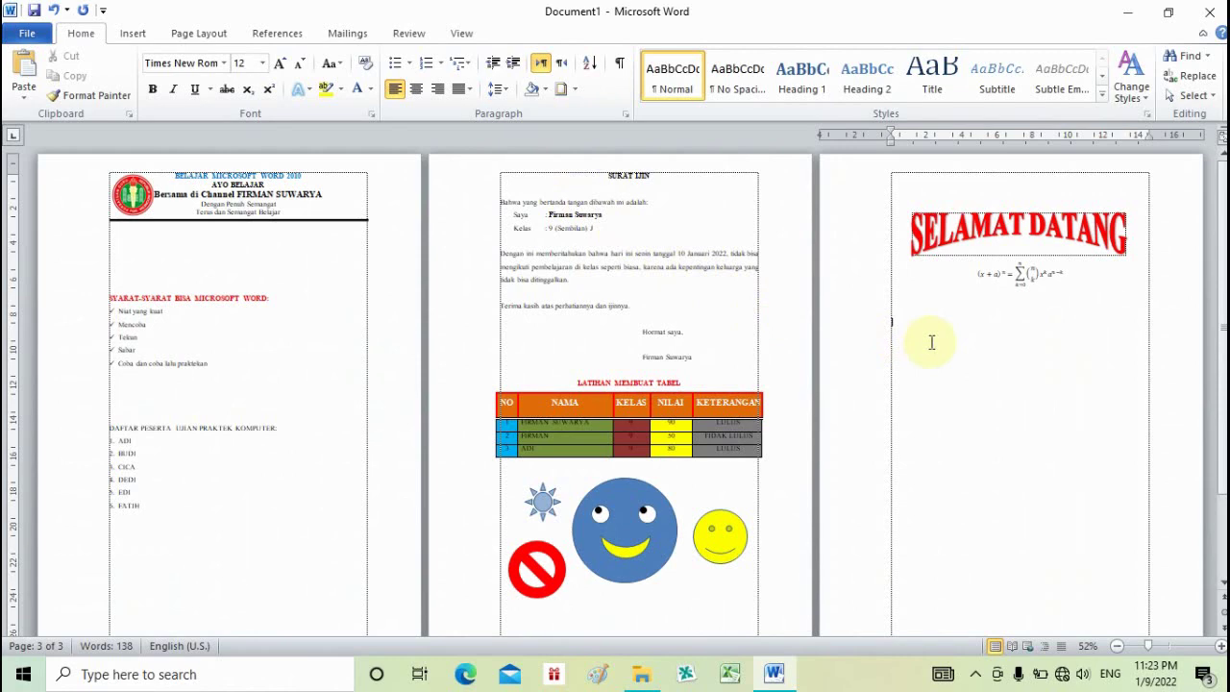
pyautogui.scroll(6, 931, 342)
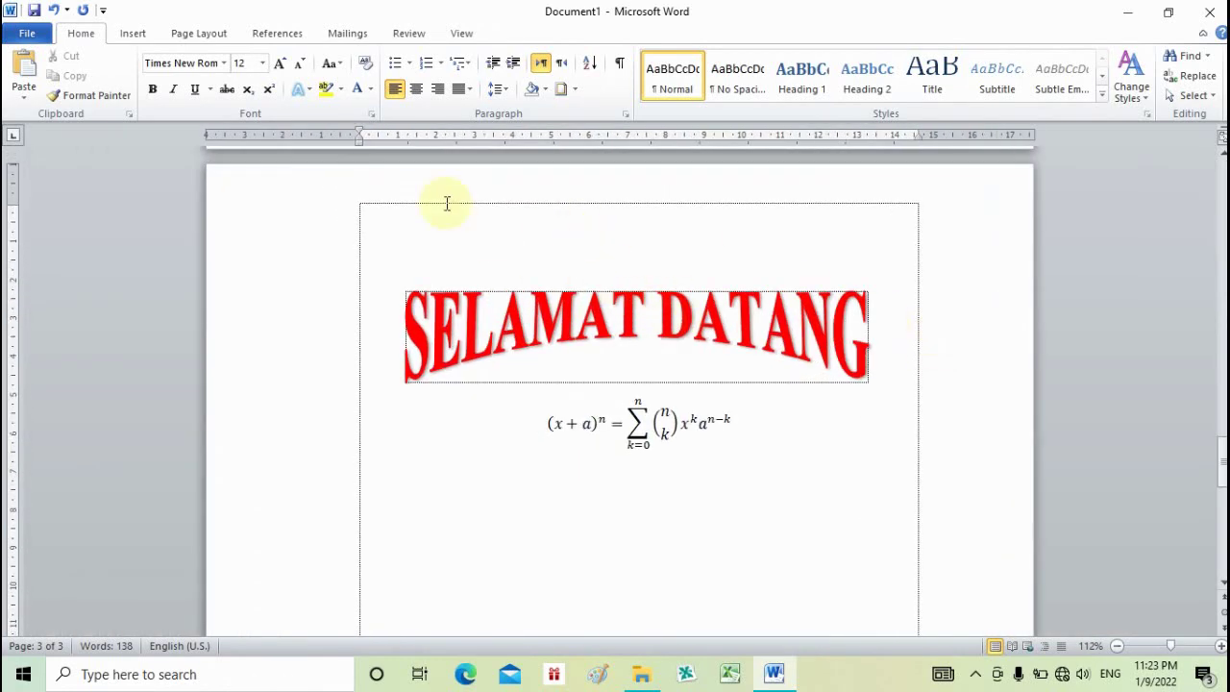
# Switch from the Insert ribbon to Page Layout to reach the Page Borders command
pyautogui.click(136, 35)
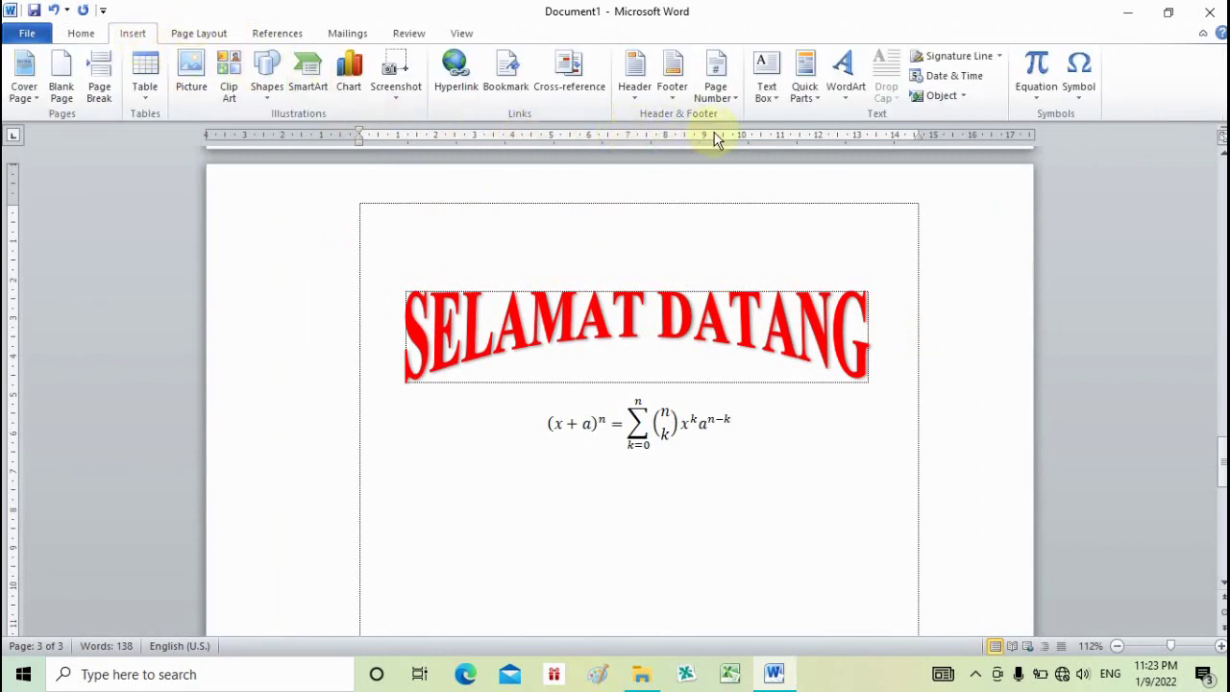
pyautogui.click(223, 35)
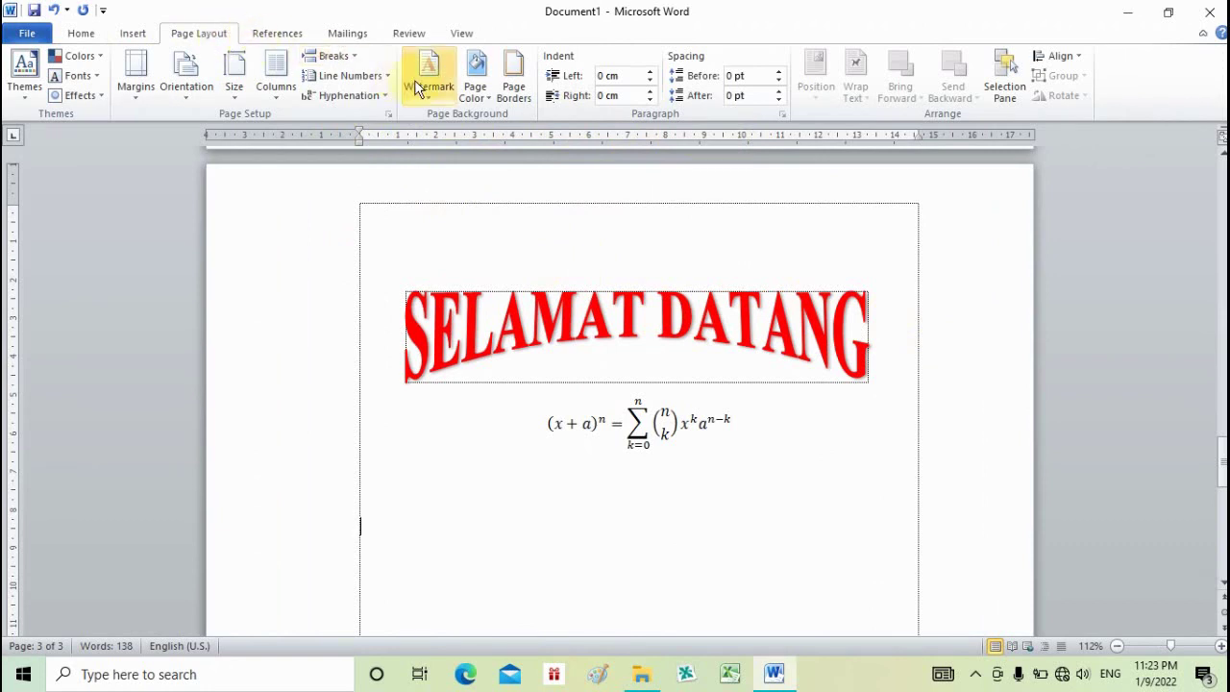
# Choose the red apples from the Page Border Art list and apply it to the document
pyautogui.click(517, 91)
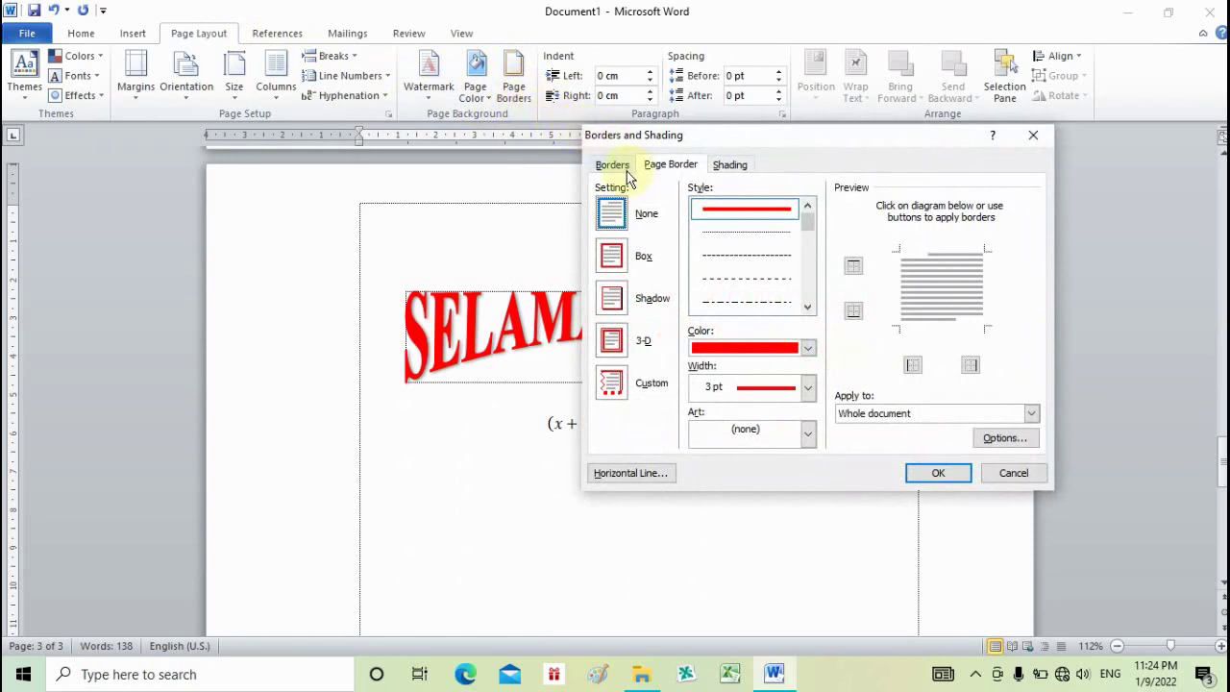
pyautogui.click(672, 168)
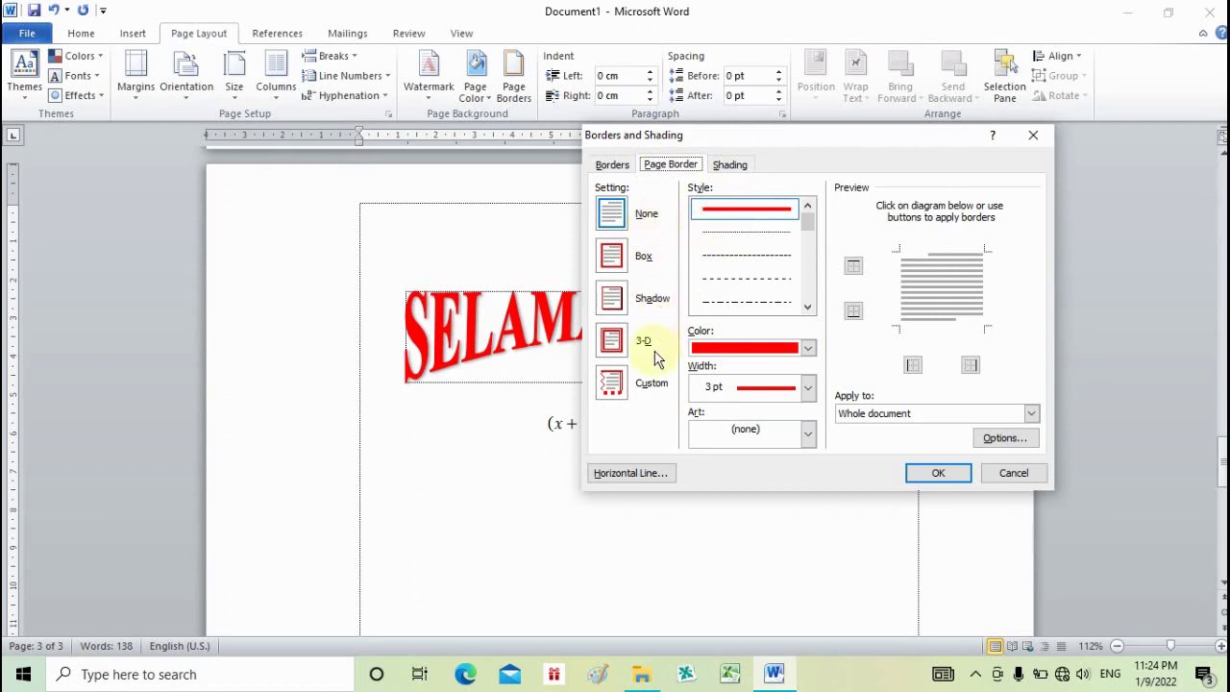
pyautogui.click(809, 436)
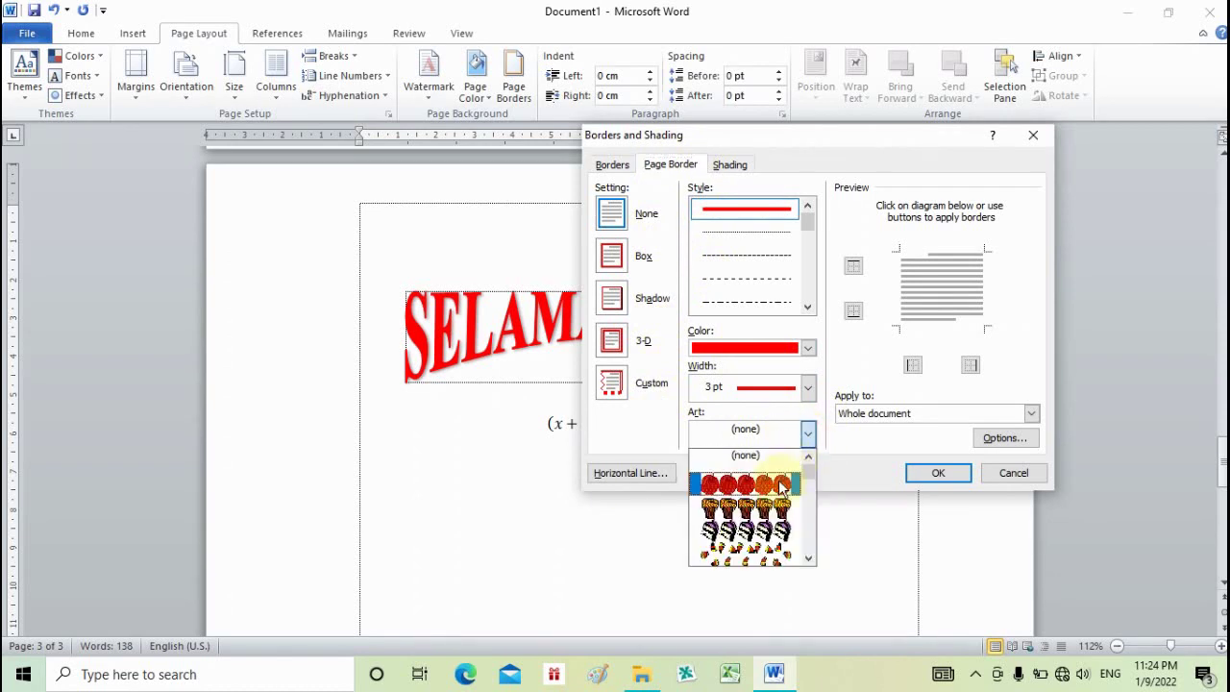
pyautogui.scroll(-5, 780, 487)
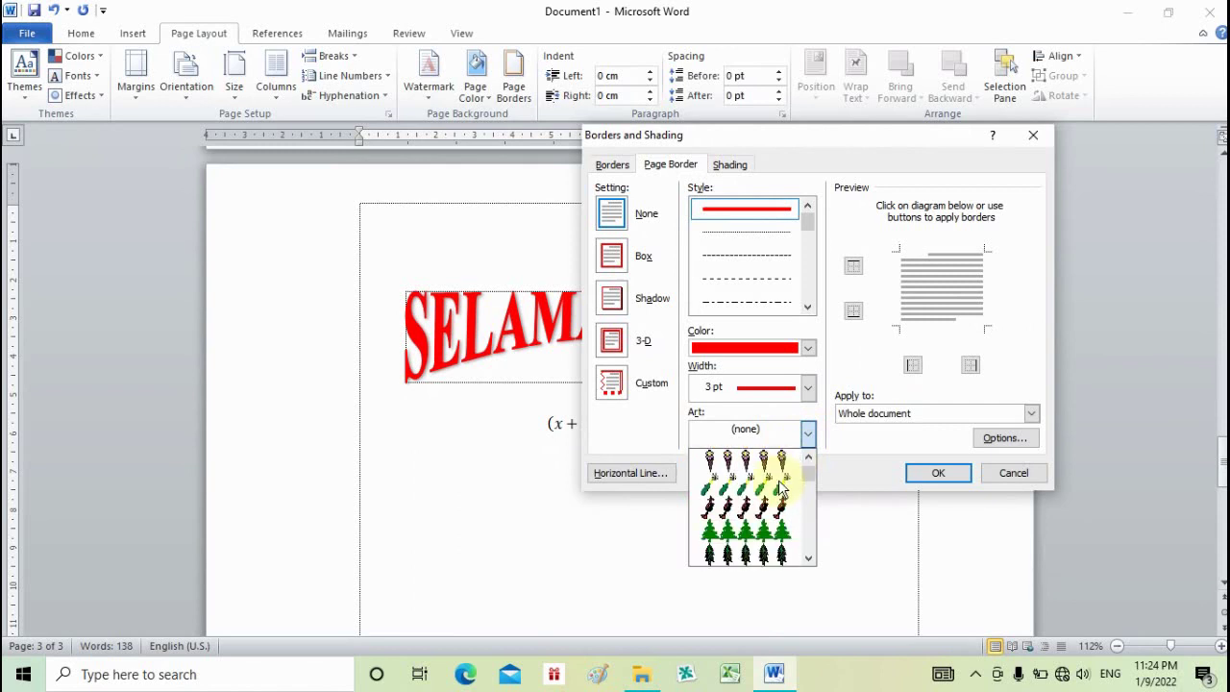
pyautogui.scroll(-8, 780, 487)
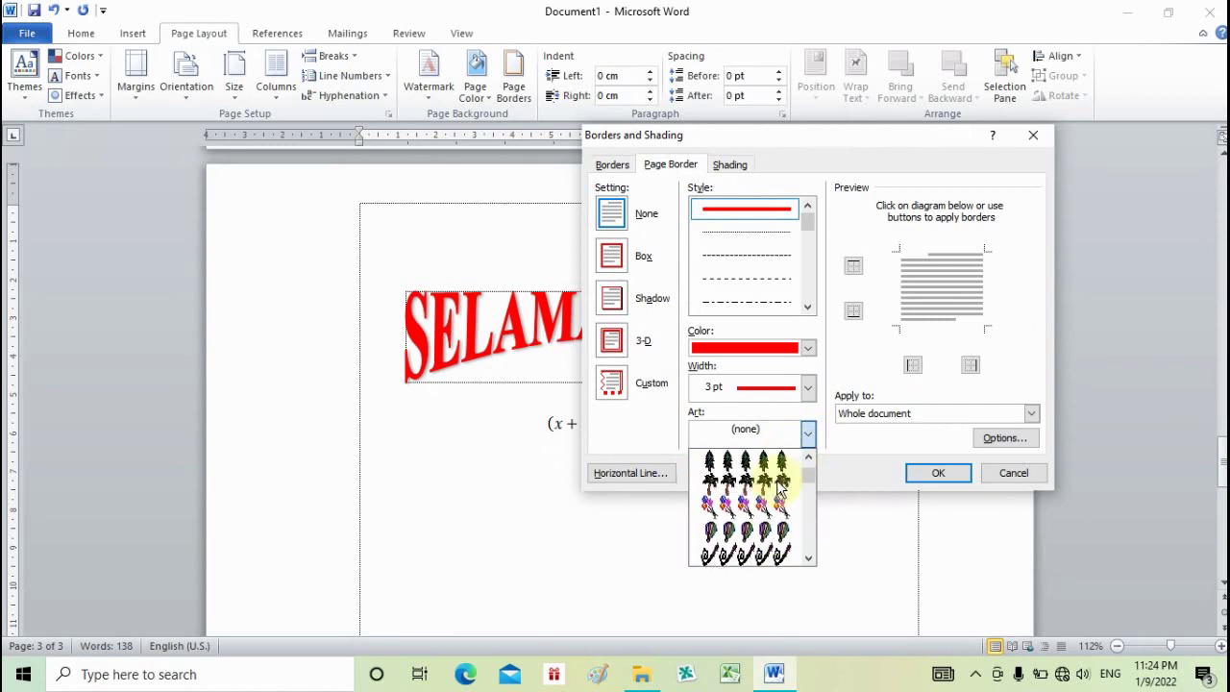
pyautogui.scroll(13, 778, 485)
pyautogui.click(760, 487)
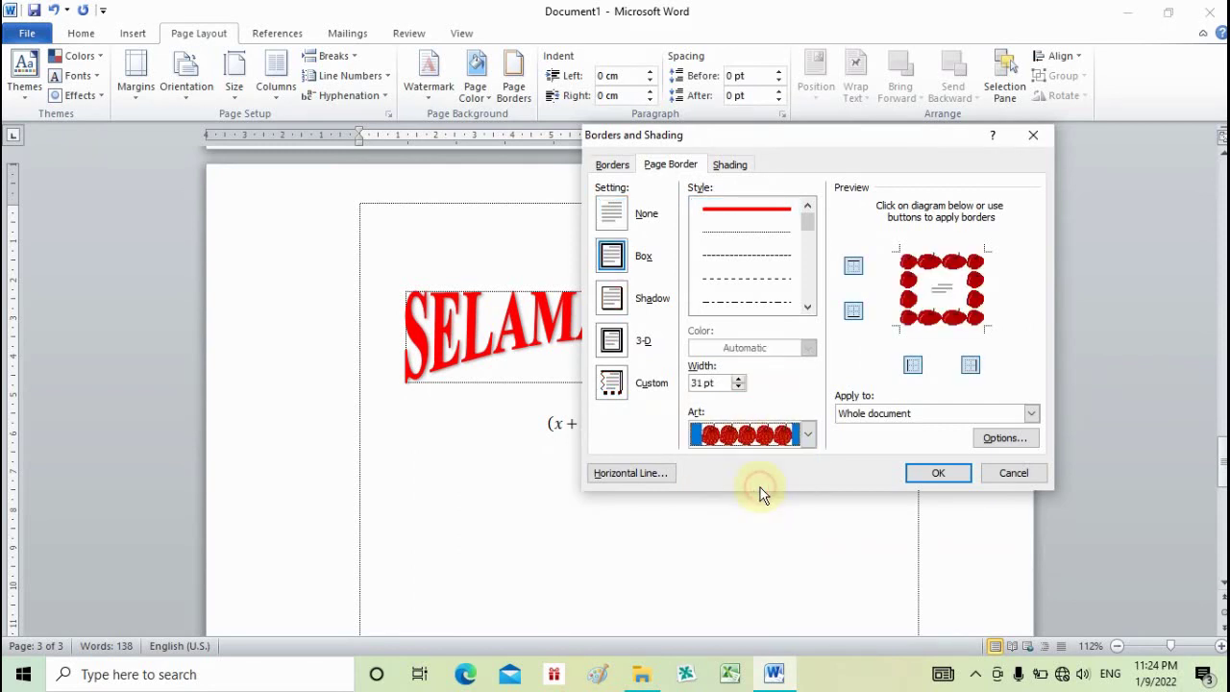
pyautogui.click(925, 474)
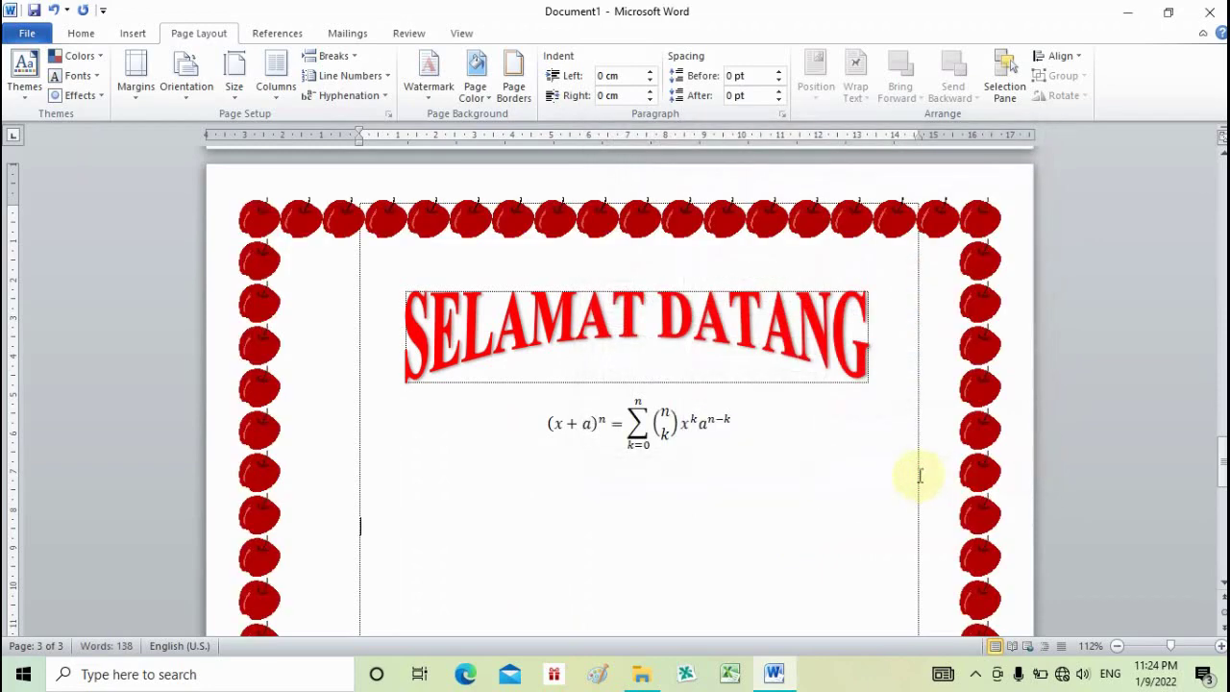
pyautogui.scroll(-5, 869, 457)
pyautogui.scroll(-5, 869, 458)
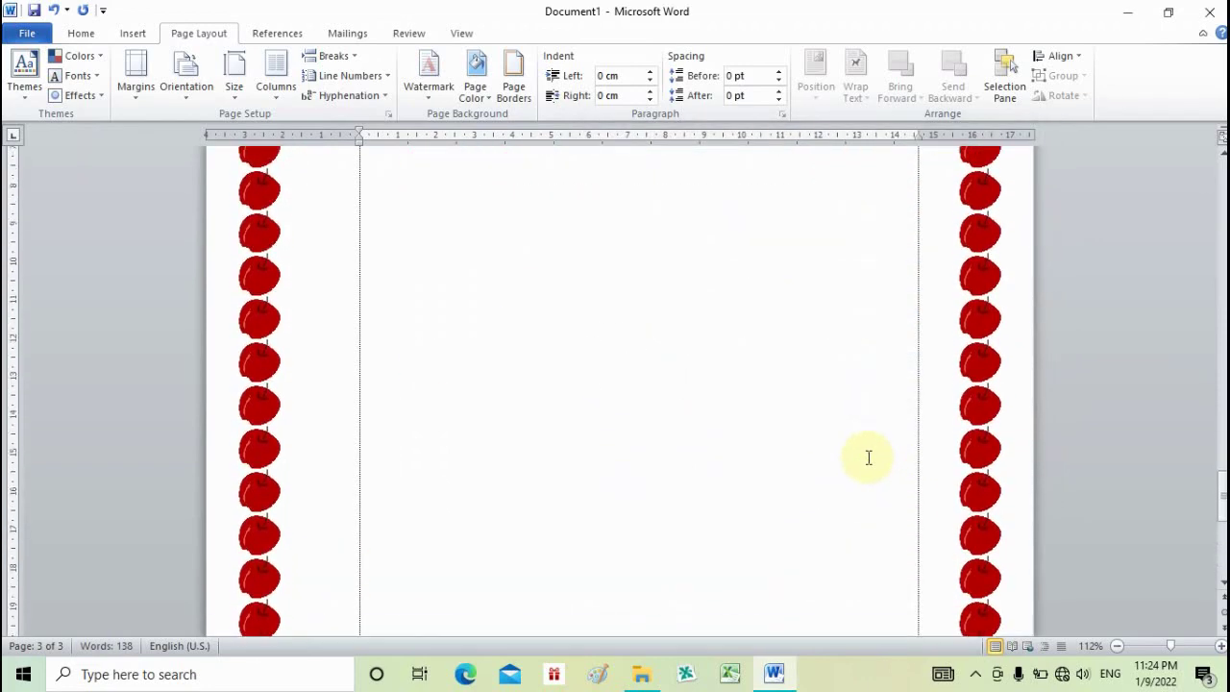
pyautogui.scroll(10, 866, 456)
pyautogui.scroll(-9, 853, 432)
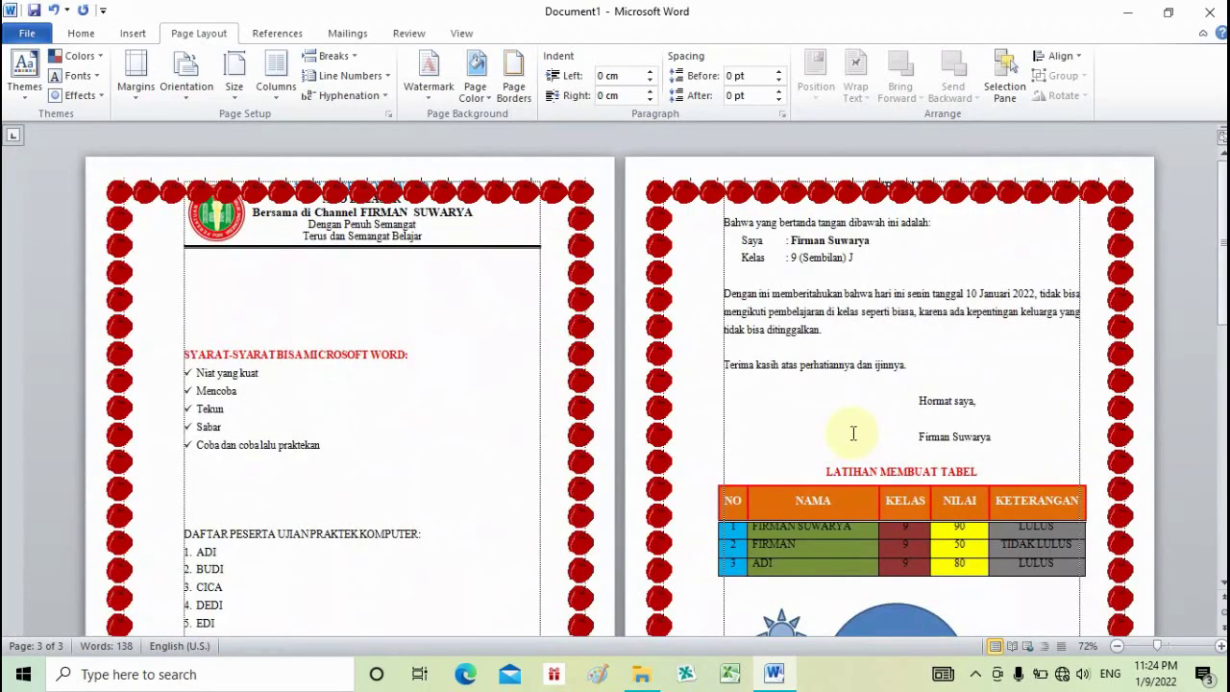
pyautogui.scroll(6, 849, 440)
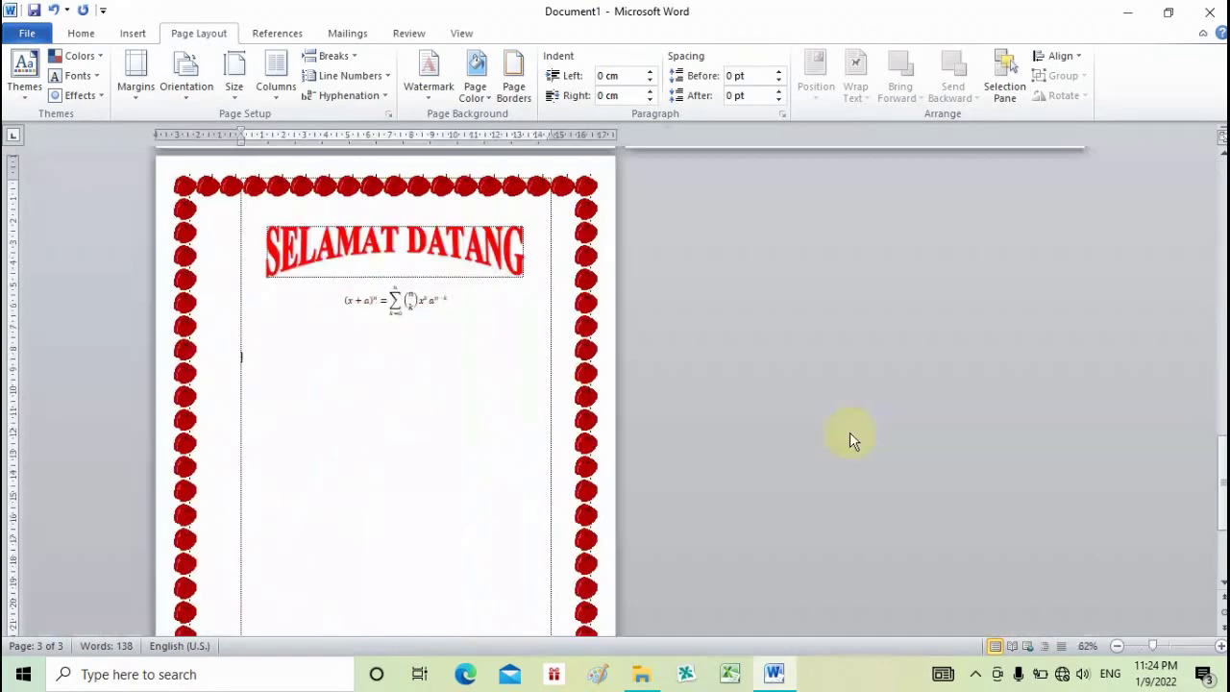
pyautogui.scroll(1, 845, 433)
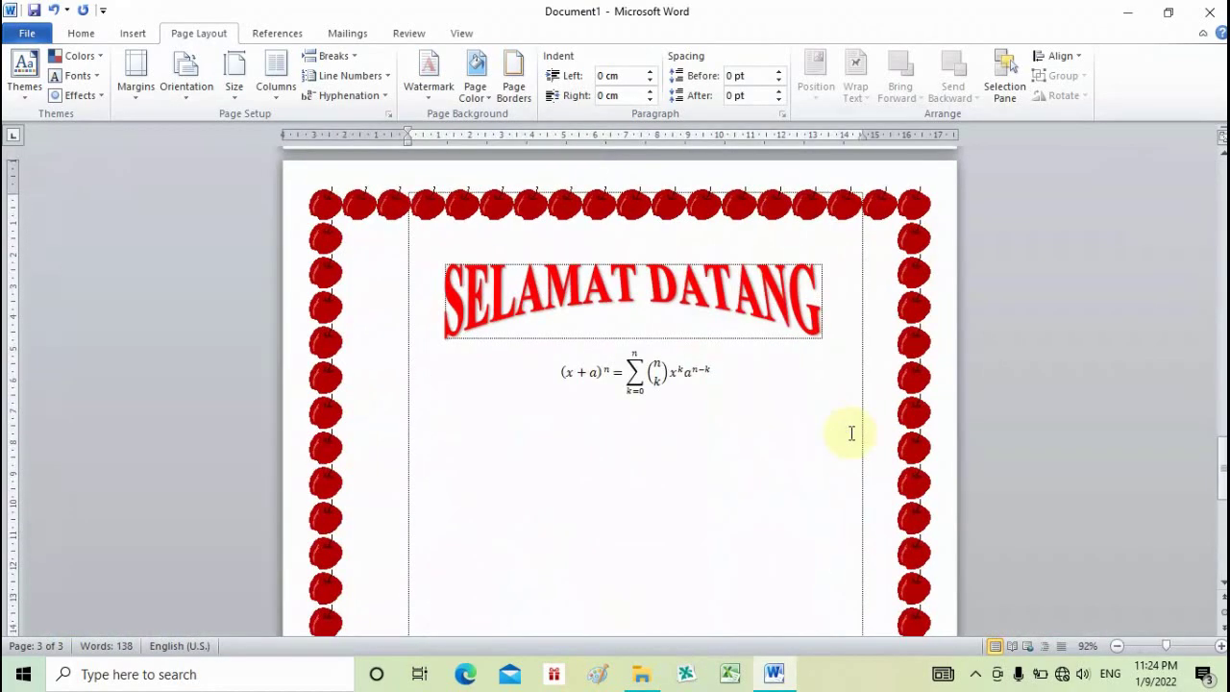
pyautogui.scroll(4, 851, 433)
pyautogui.scroll(-3, 851, 433)
pyautogui.scroll(-3, 851, 433)
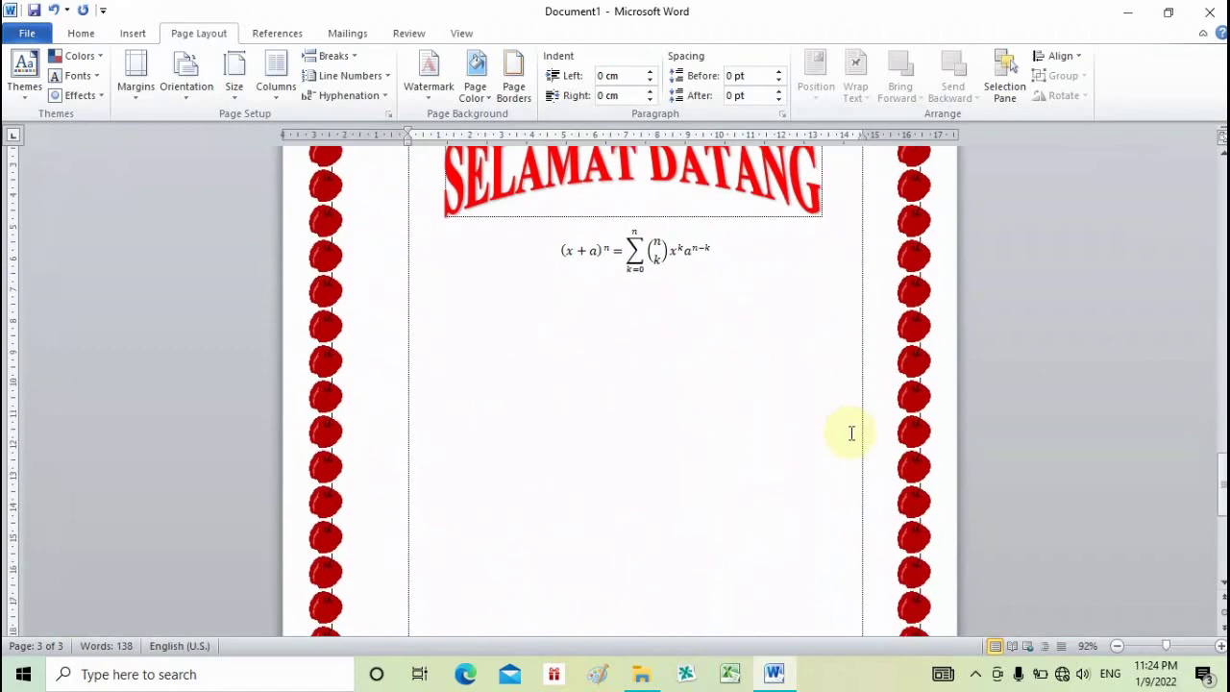
pyautogui.scroll(3, 851, 434)
pyautogui.scroll(-3, 853, 434)
pyautogui.scroll(4, 855, 436)
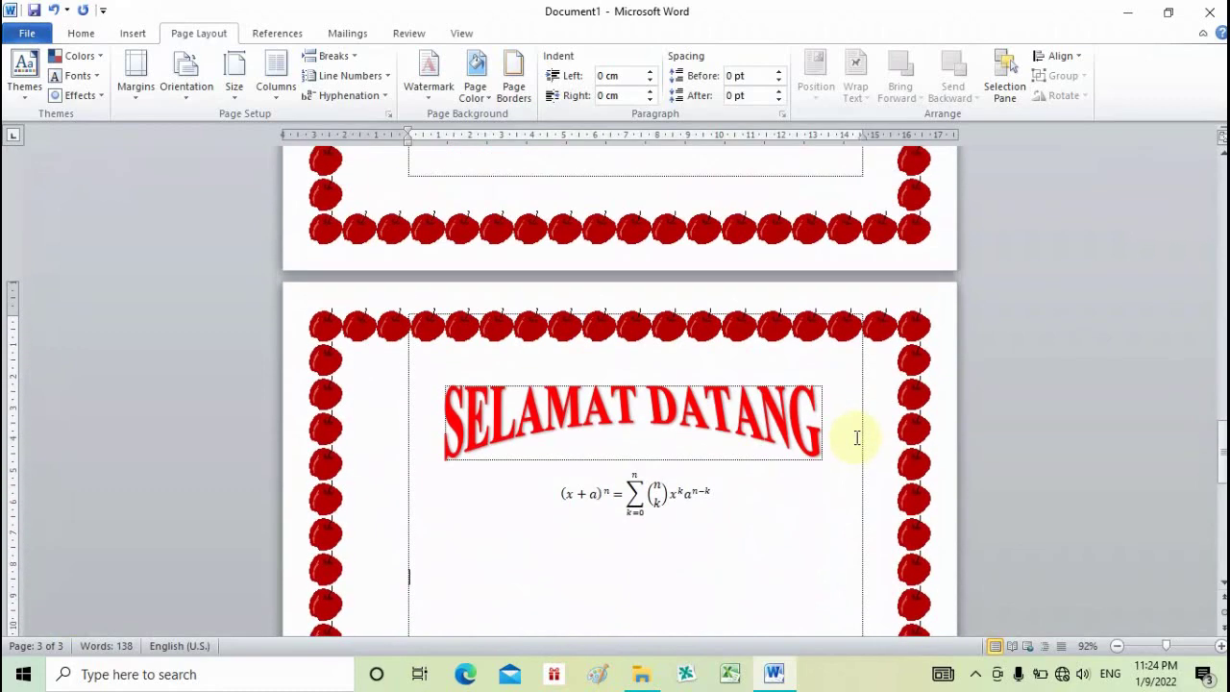
pyautogui.scroll(-3, 857, 438)
pyautogui.scroll(3, 853, 431)
pyautogui.scroll(-3, 853, 431)
pyautogui.scroll(1, 852, 435)
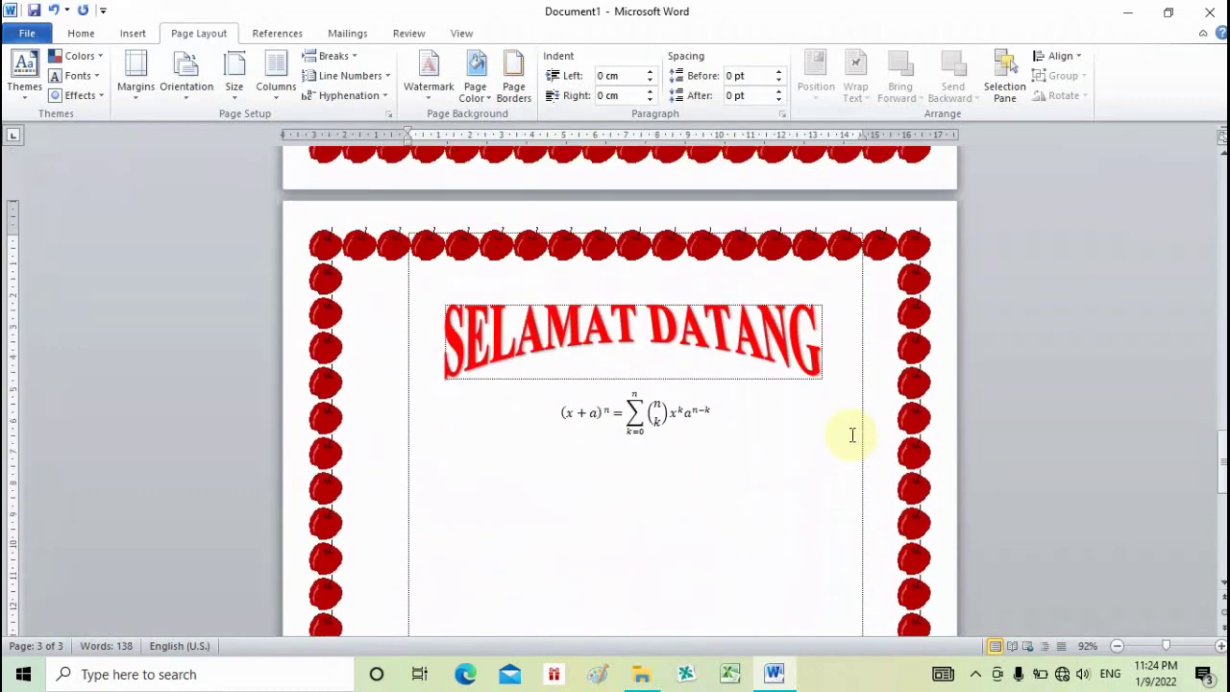
pyautogui.scroll(1, 851, 435)
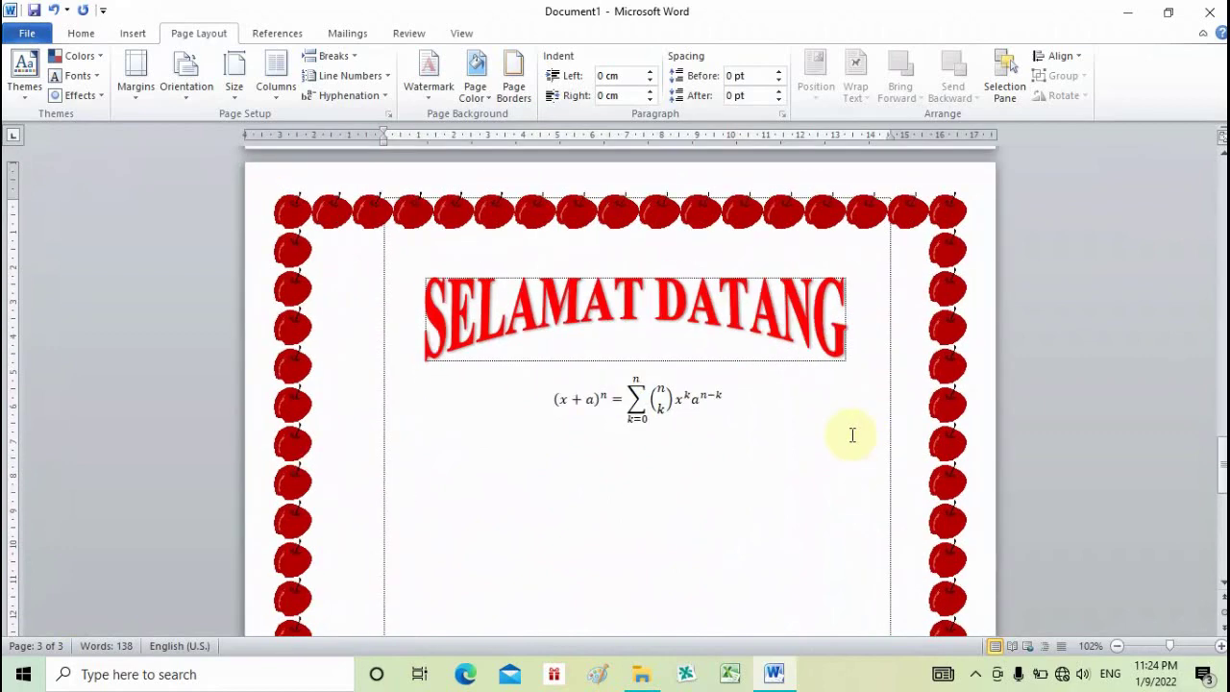
pyautogui.scroll(1, 852, 433)
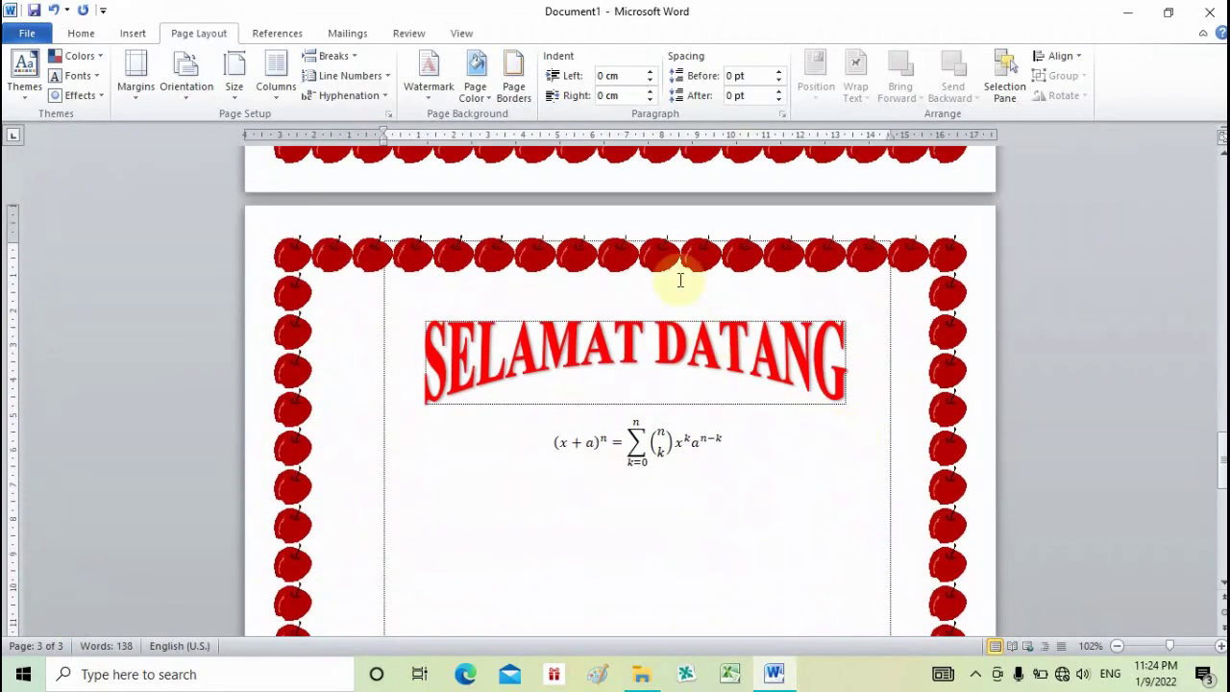
pyautogui.click(526, 104)
pyautogui.click(807, 435)
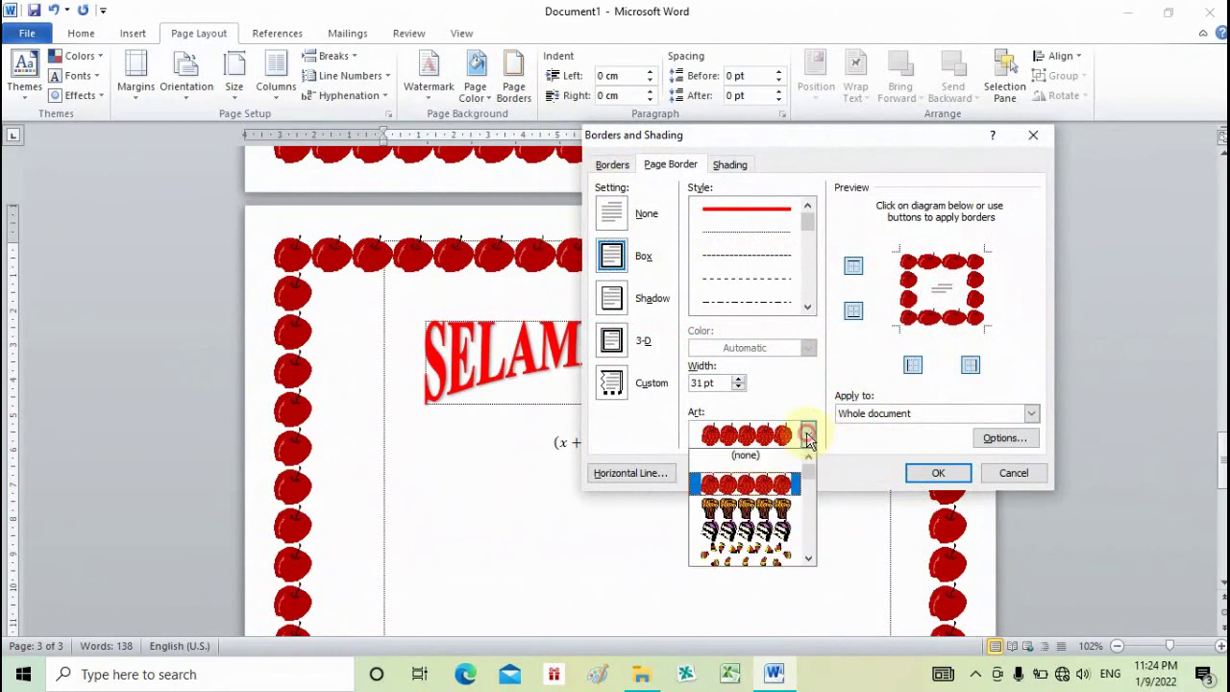
pyautogui.scroll(-1, 783, 516)
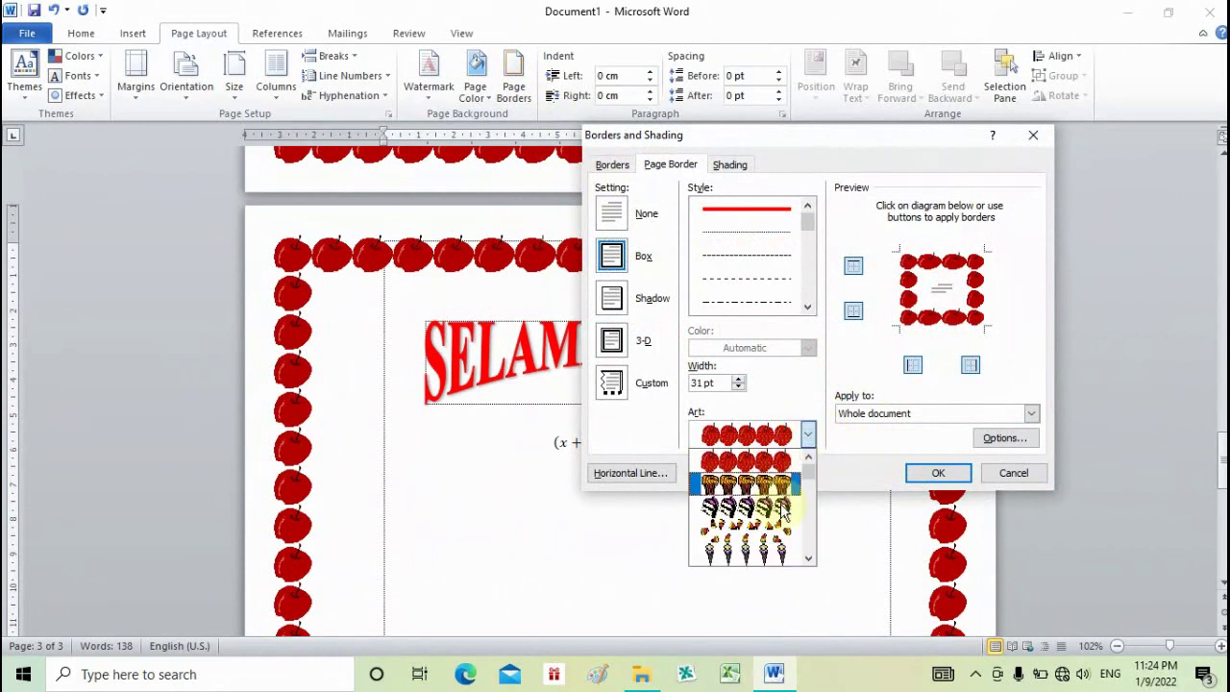
pyautogui.scroll(-3, 783, 514)
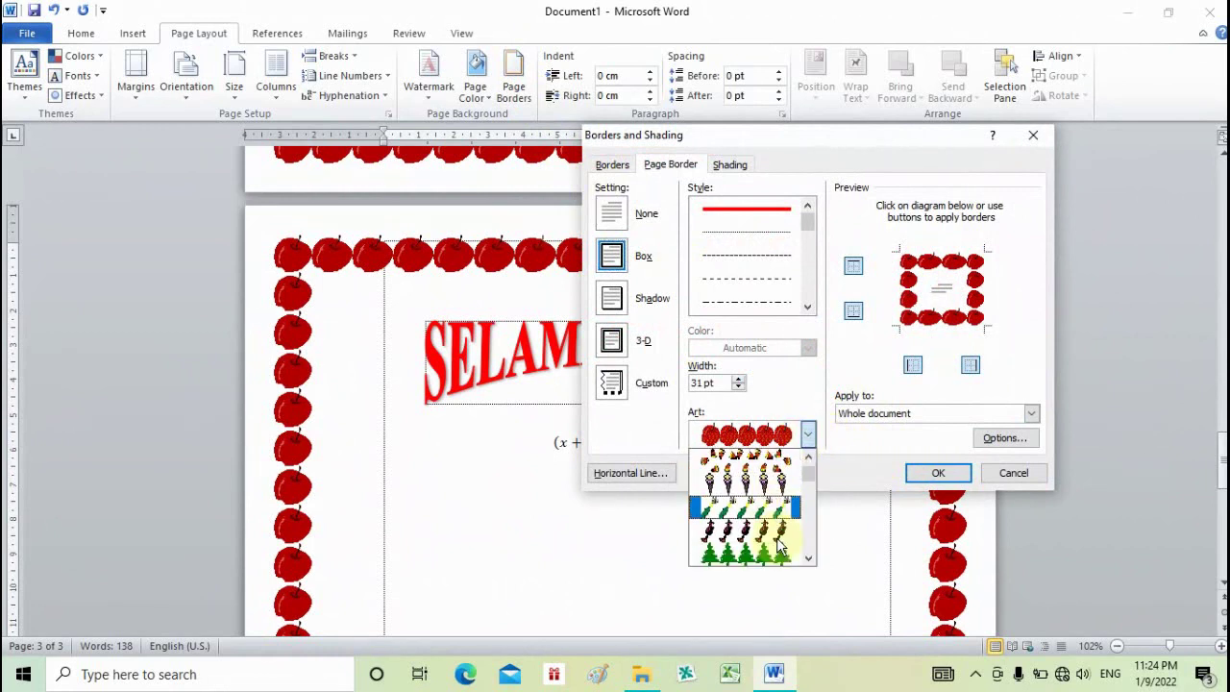
pyautogui.scroll(-5, 780, 545)
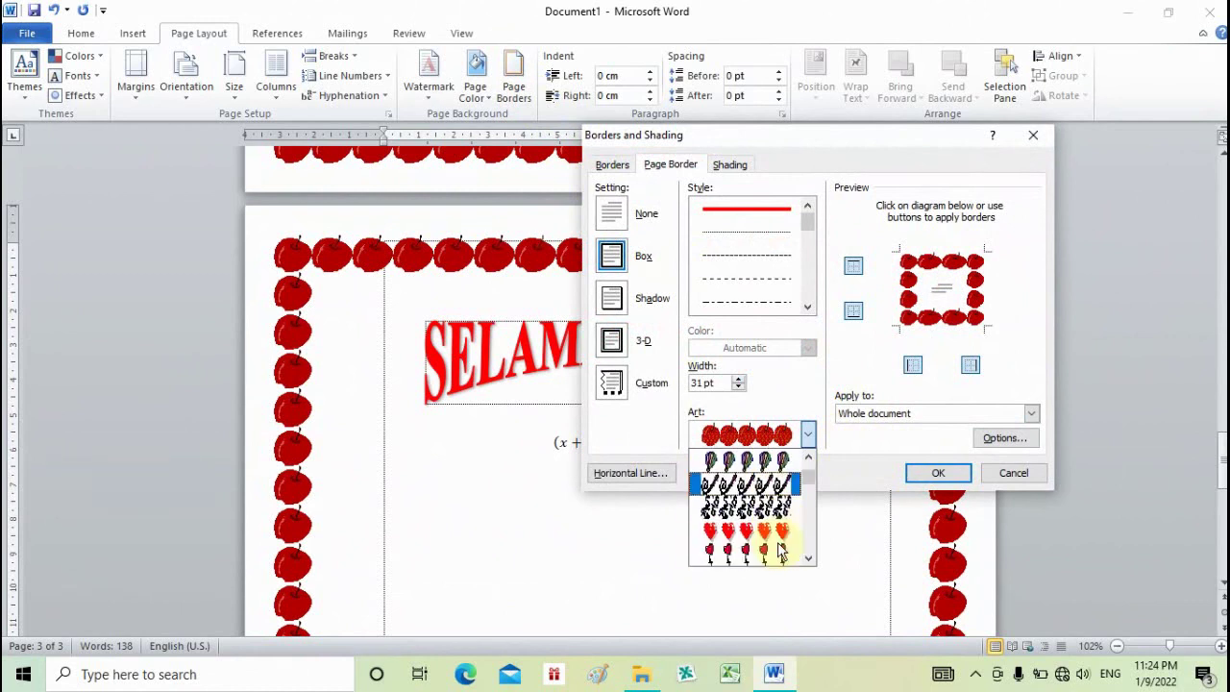
pyautogui.scroll(-4, 780, 550)
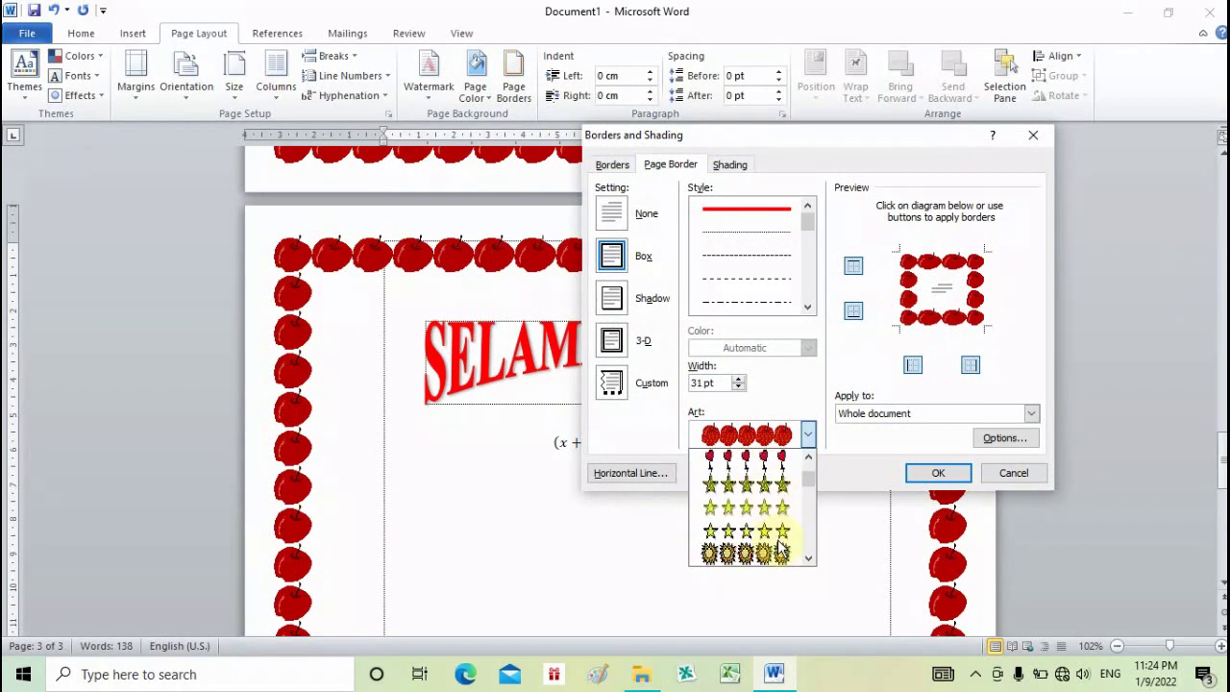
pyautogui.click(776, 531)
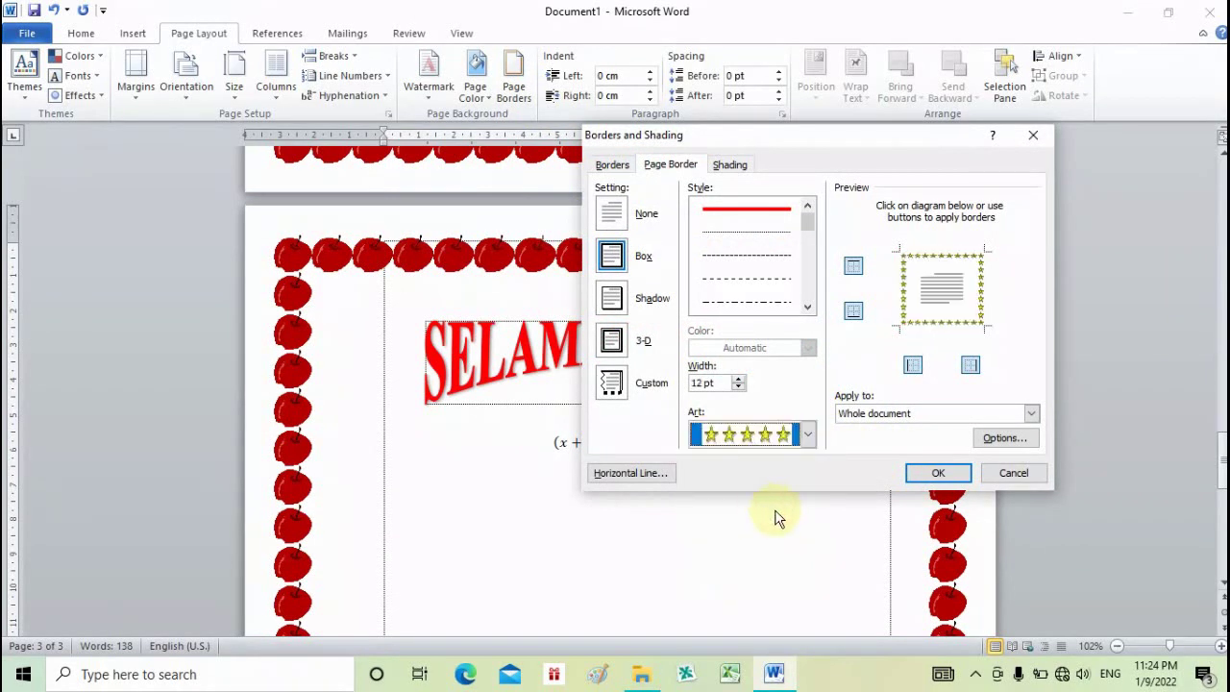
pyautogui.click(925, 473)
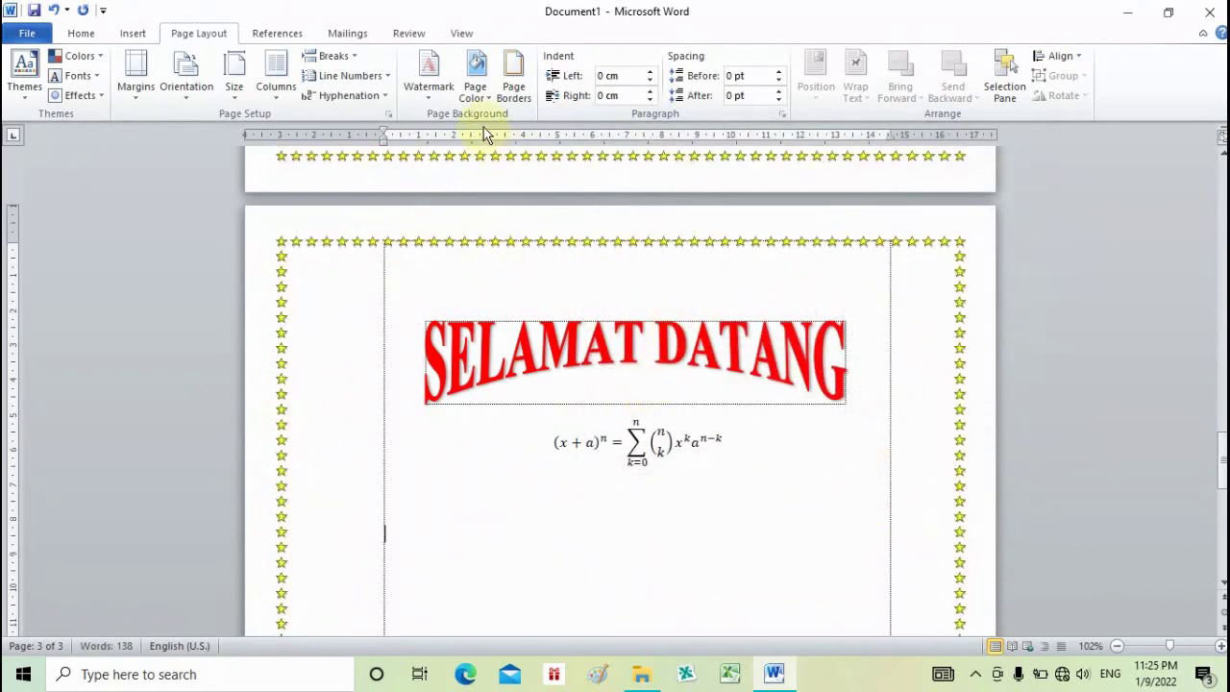
pyautogui.click(514, 91)
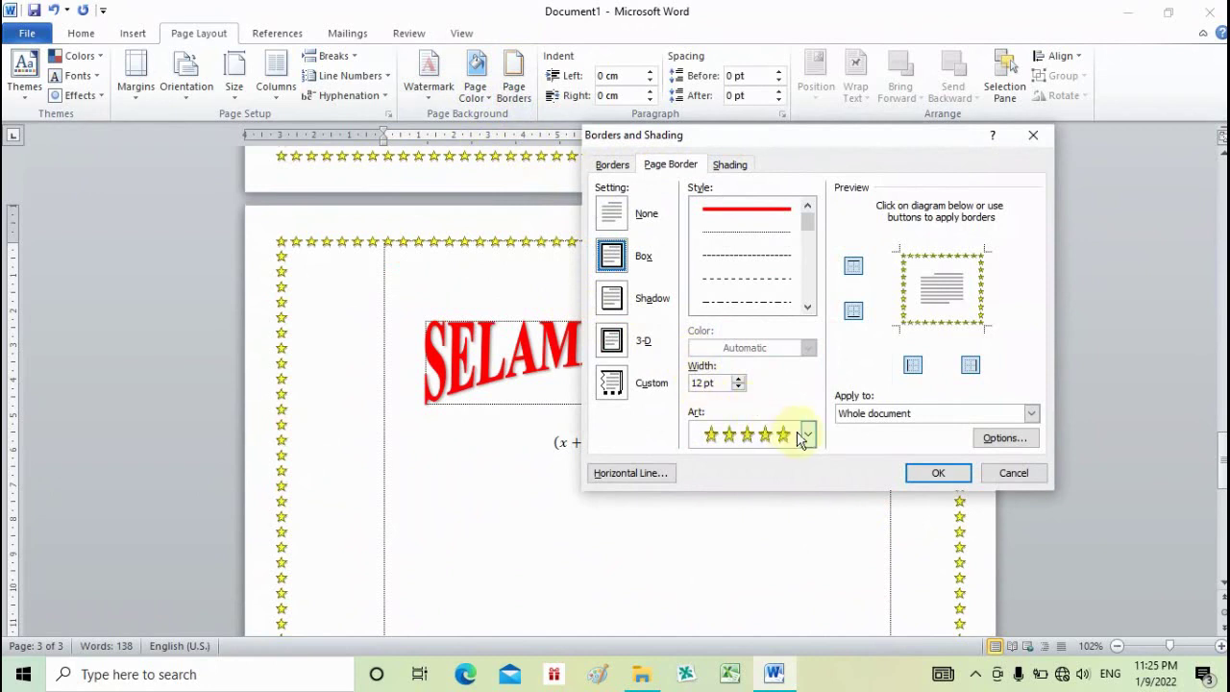
pyautogui.click(807, 434)
pyautogui.scroll(-3, 749, 504)
pyautogui.scroll(-2, 789, 509)
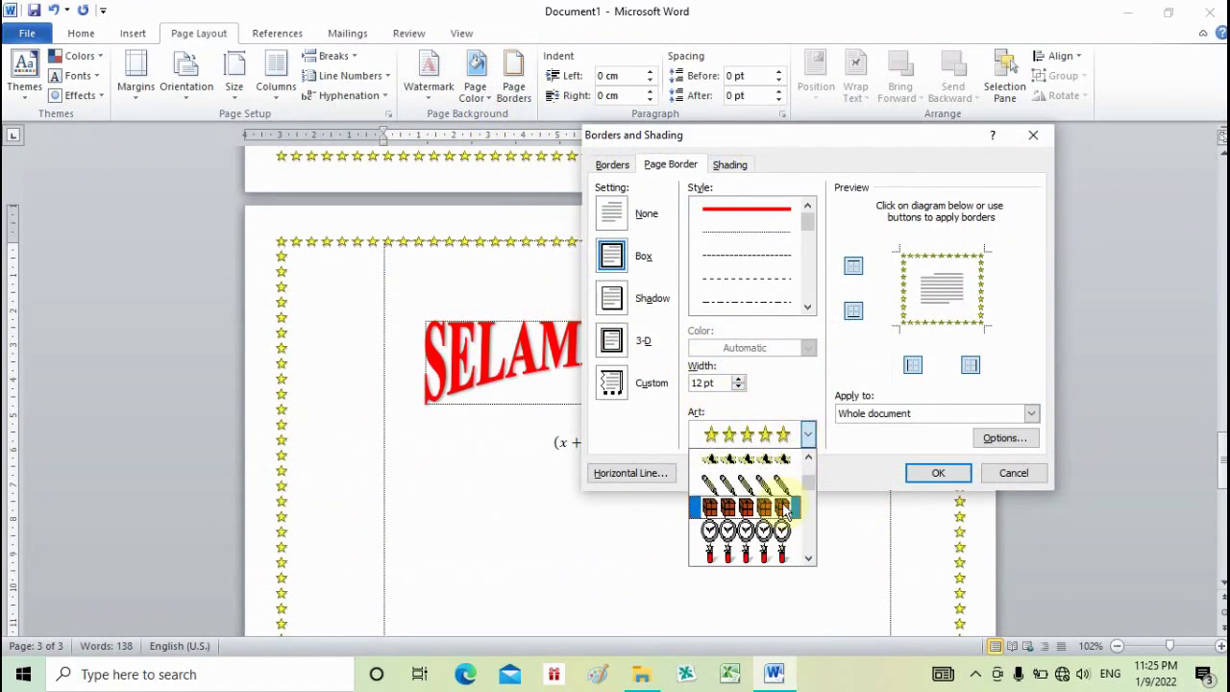
pyautogui.scroll(-5, 787, 511)
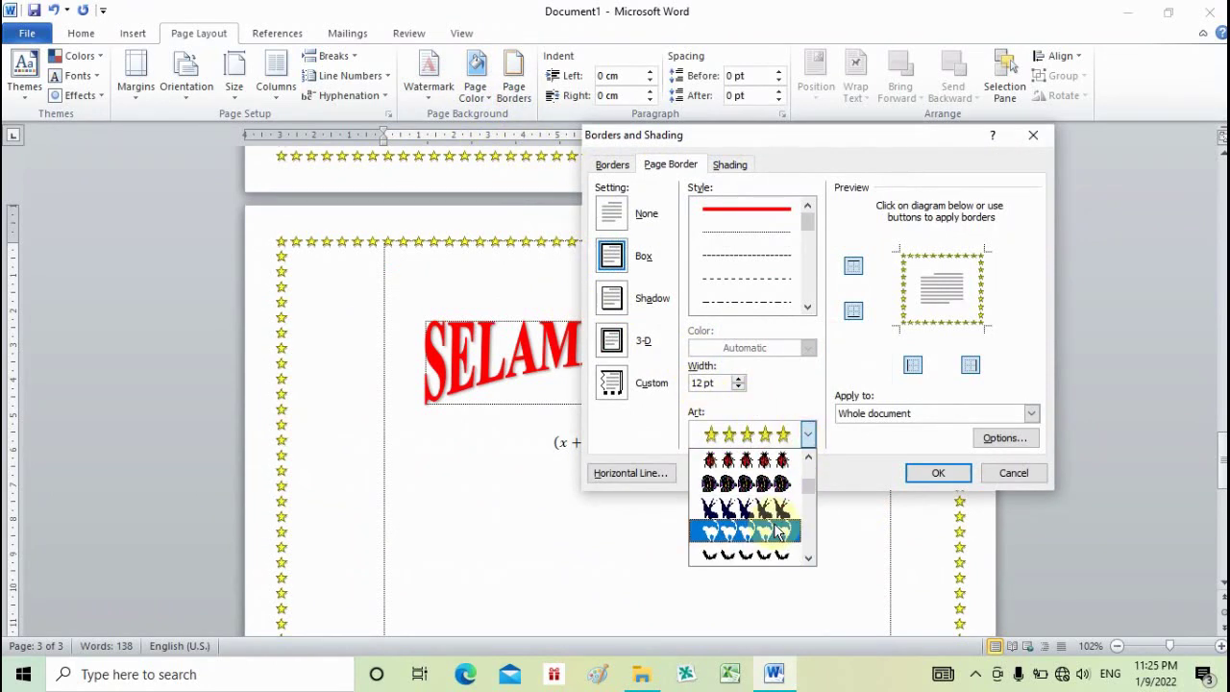
pyautogui.click(780, 512)
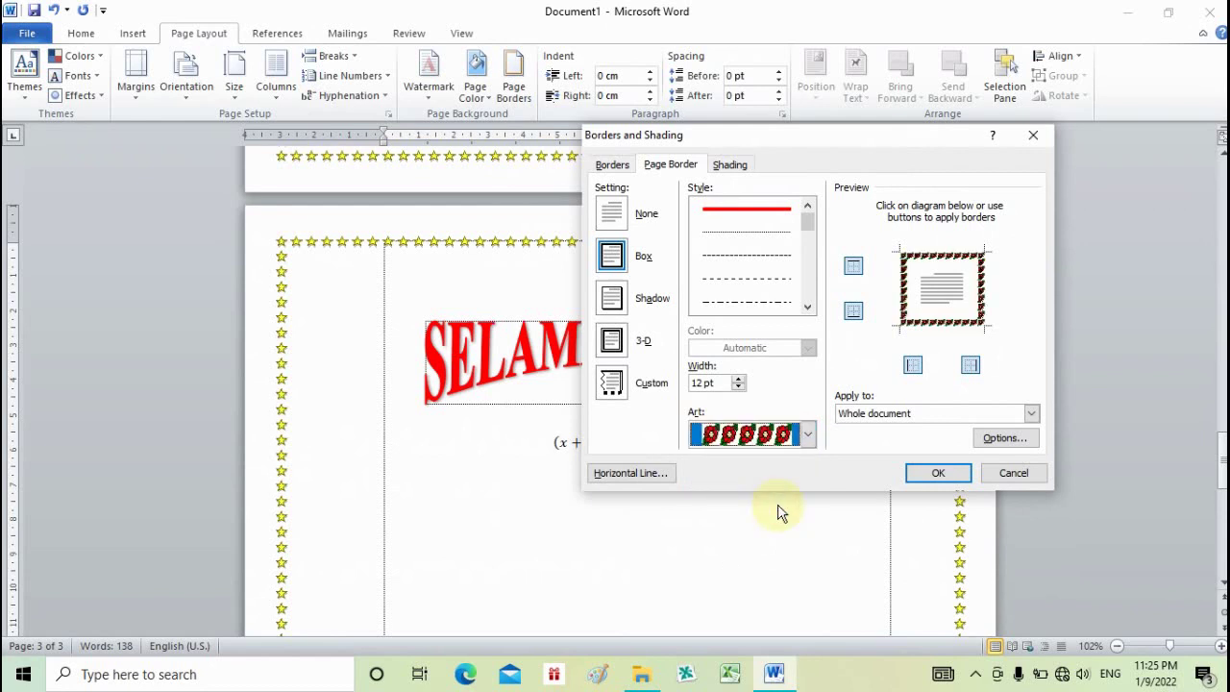
pyautogui.click(806, 435)
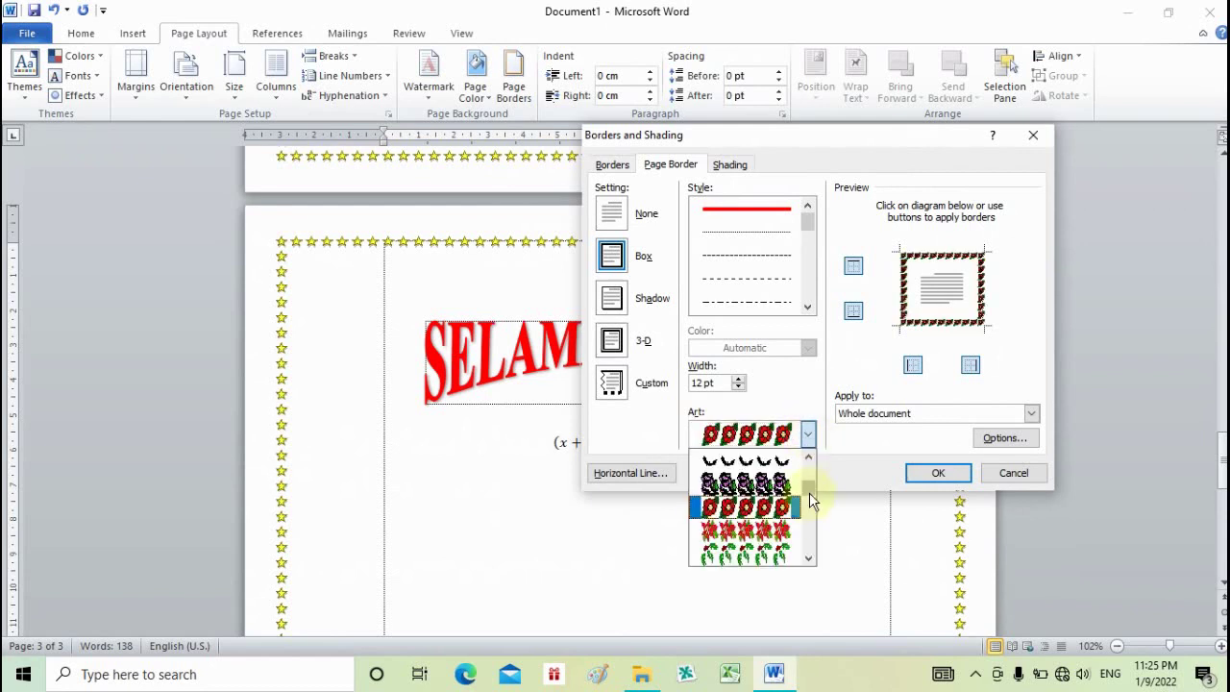
pyautogui.moveTo(808, 494); pyautogui.dragTo(797, 456)
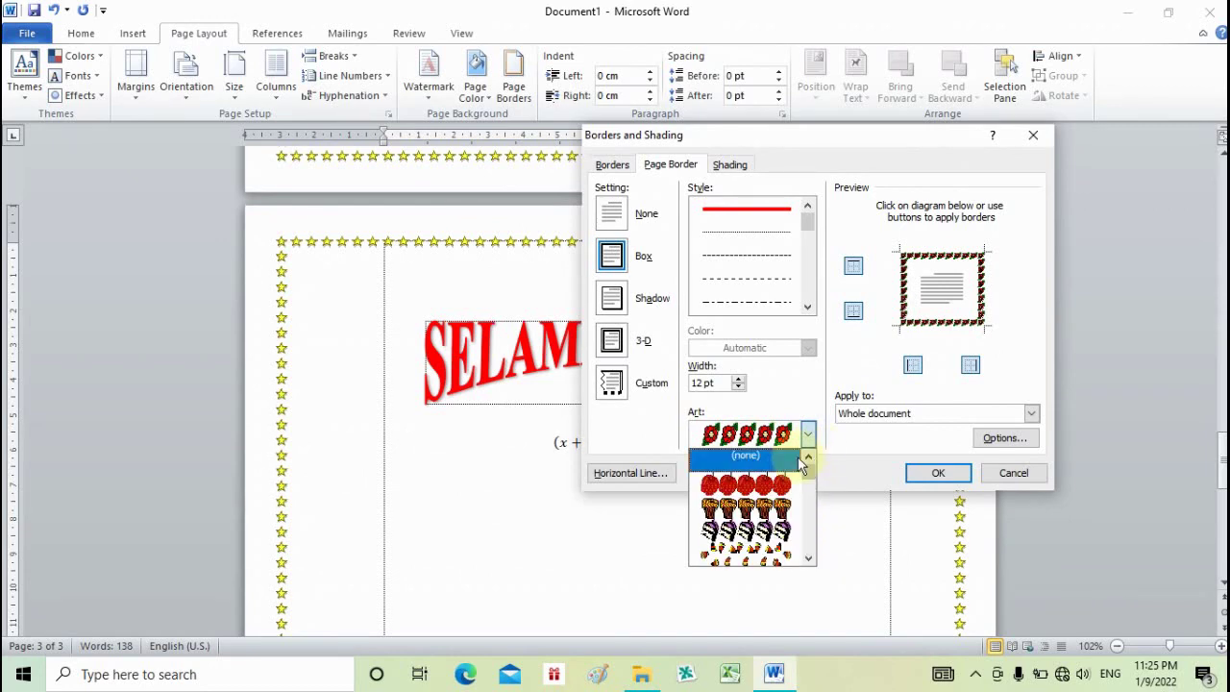
pyautogui.click(770, 485)
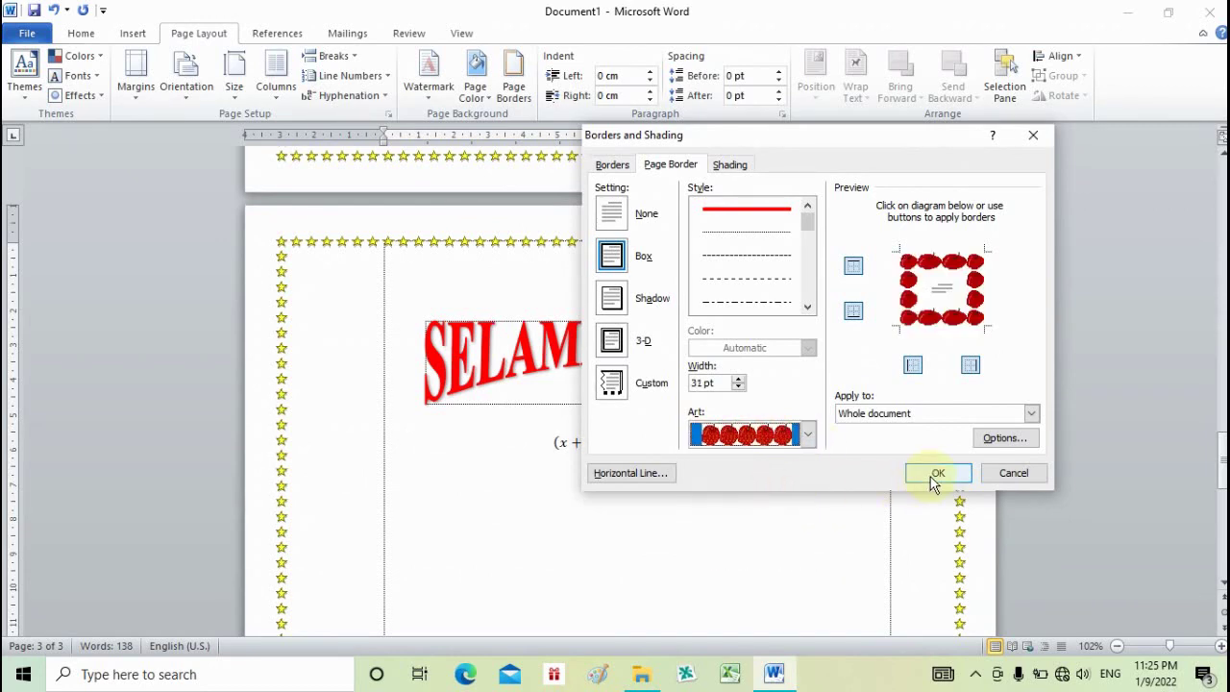
pyautogui.click(936, 473)
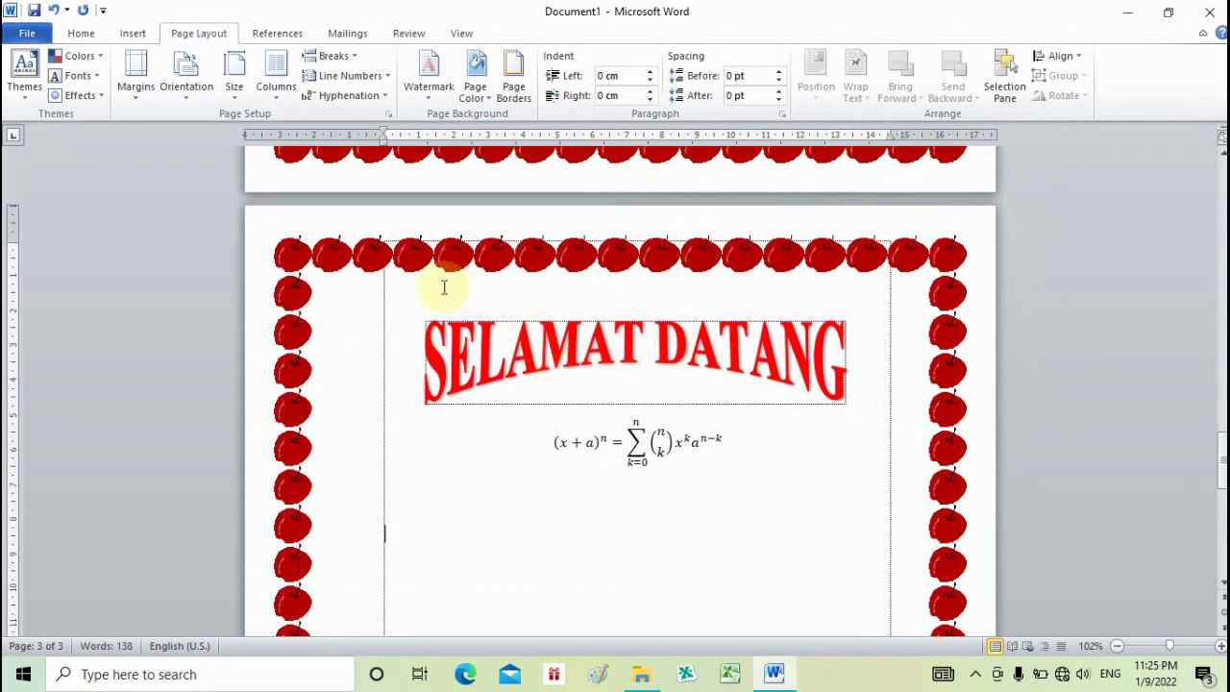
pyautogui.scroll(-8, 582, 321)
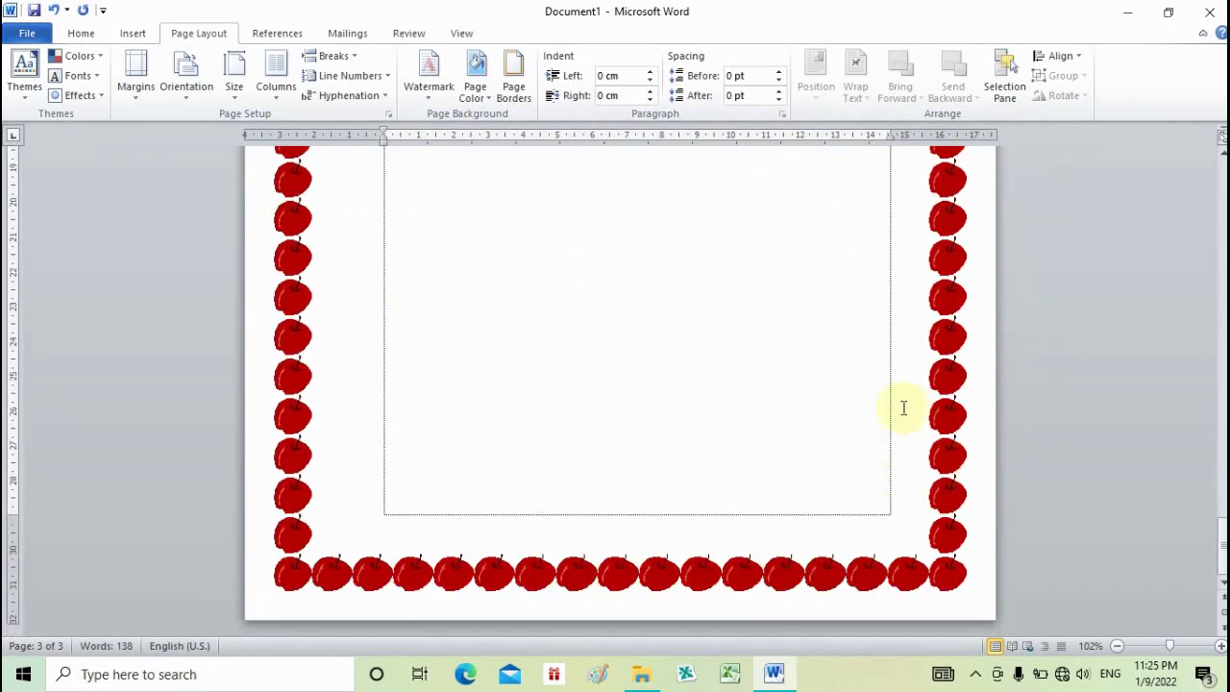
pyautogui.scroll(8, 907, 429)
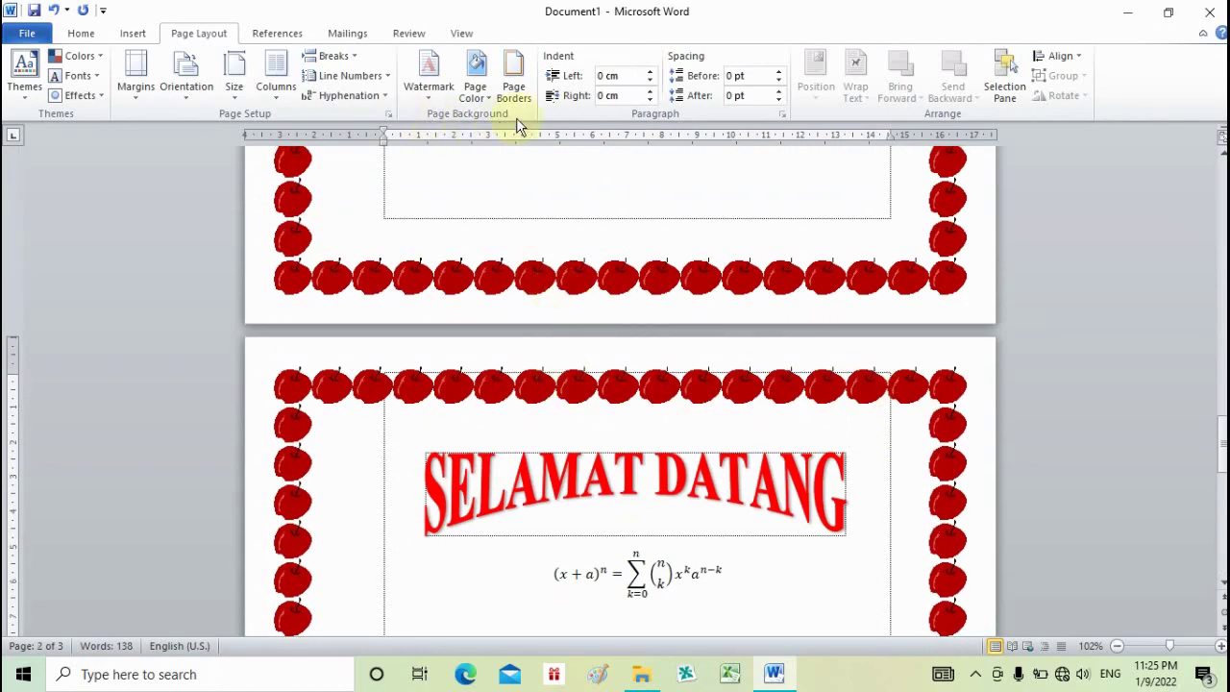
pyautogui.click(519, 99)
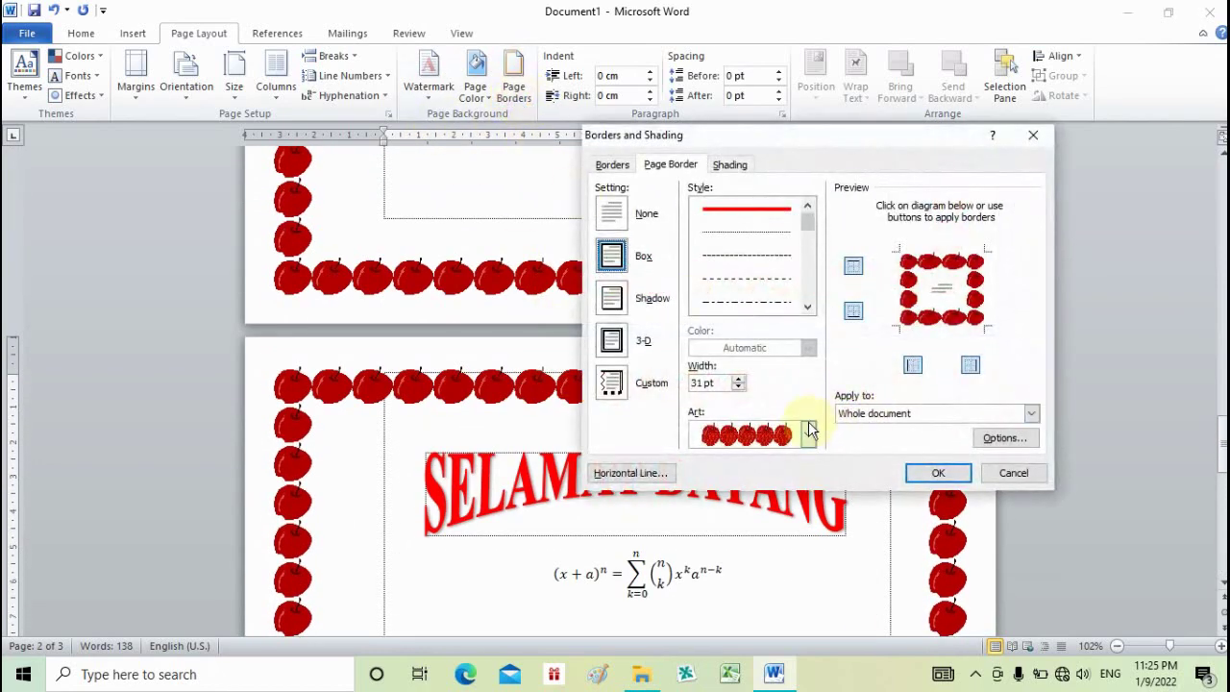
pyautogui.click(807, 436)
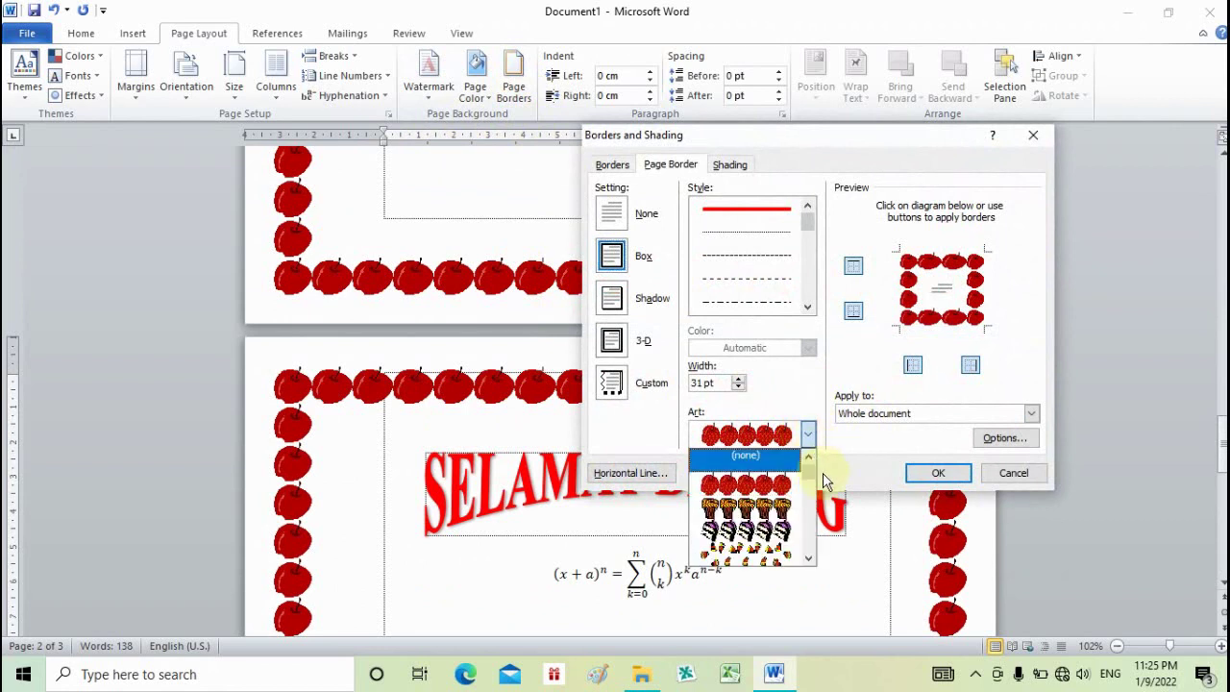
pyautogui.click(809, 438)
pyautogui.click(809, 438)
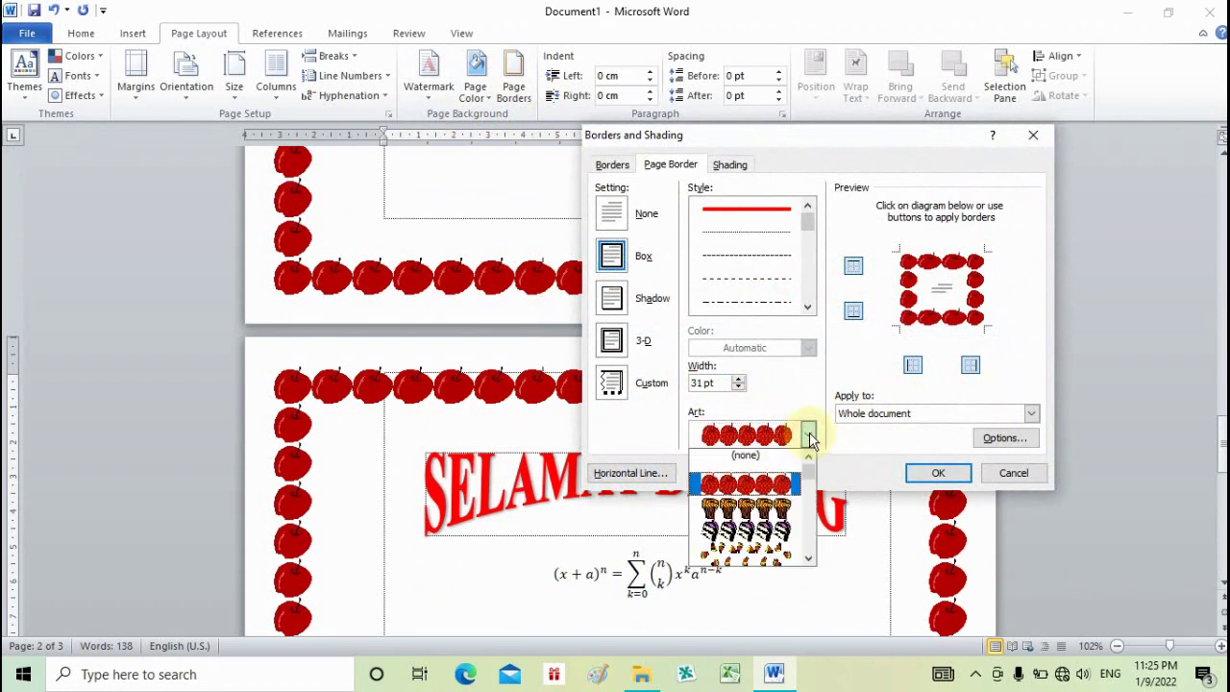
pyautogui.click(769, 486)
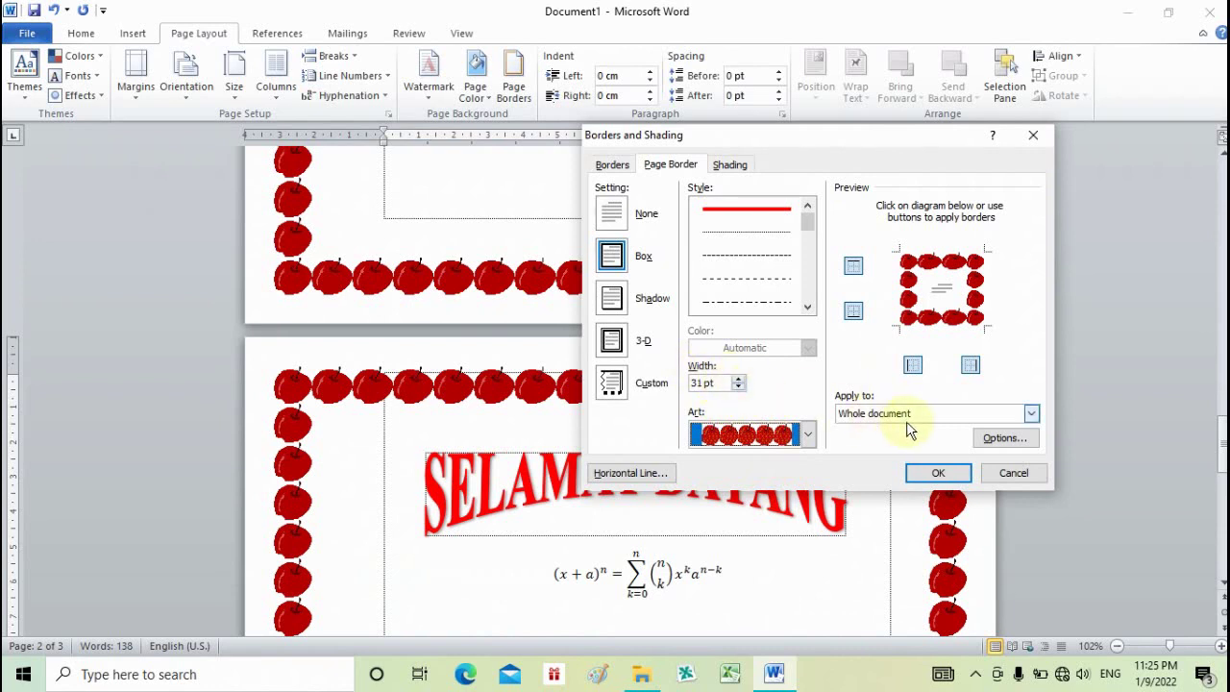
pyautogui.click(738, 387)
pyautogui.click(738, 388)
pyautogui.click(738, 387)
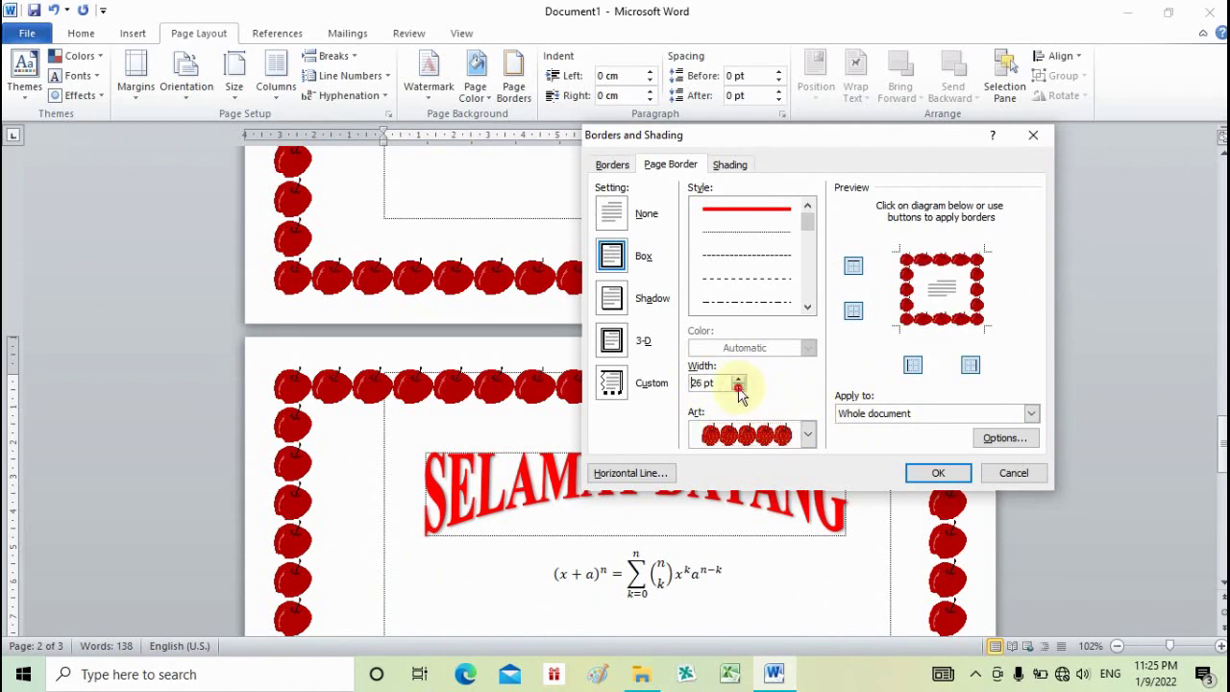
pyautogui.click(738, 387)
pyautogui.click(737, 388)
pyautogui.click(738, 388)
pyautogui.click(737, 388)
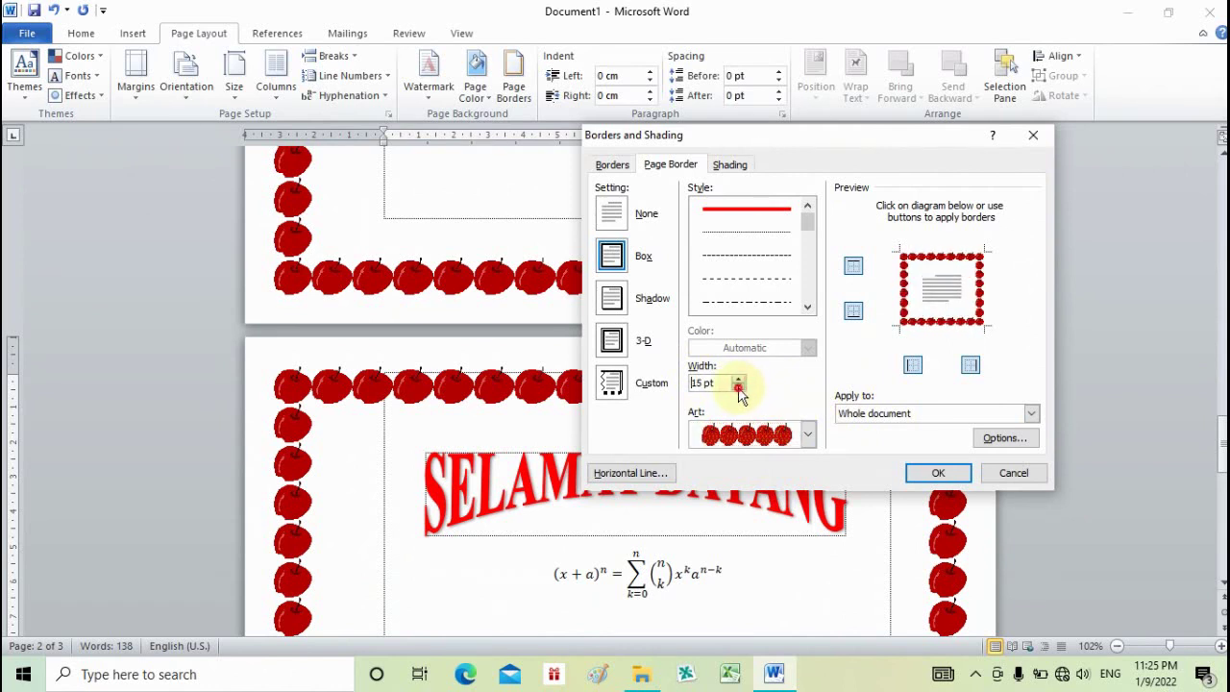
pyautogui.click(738, 388)
pyautogui.click(738, 388)
pyautogui.click(738, 388)
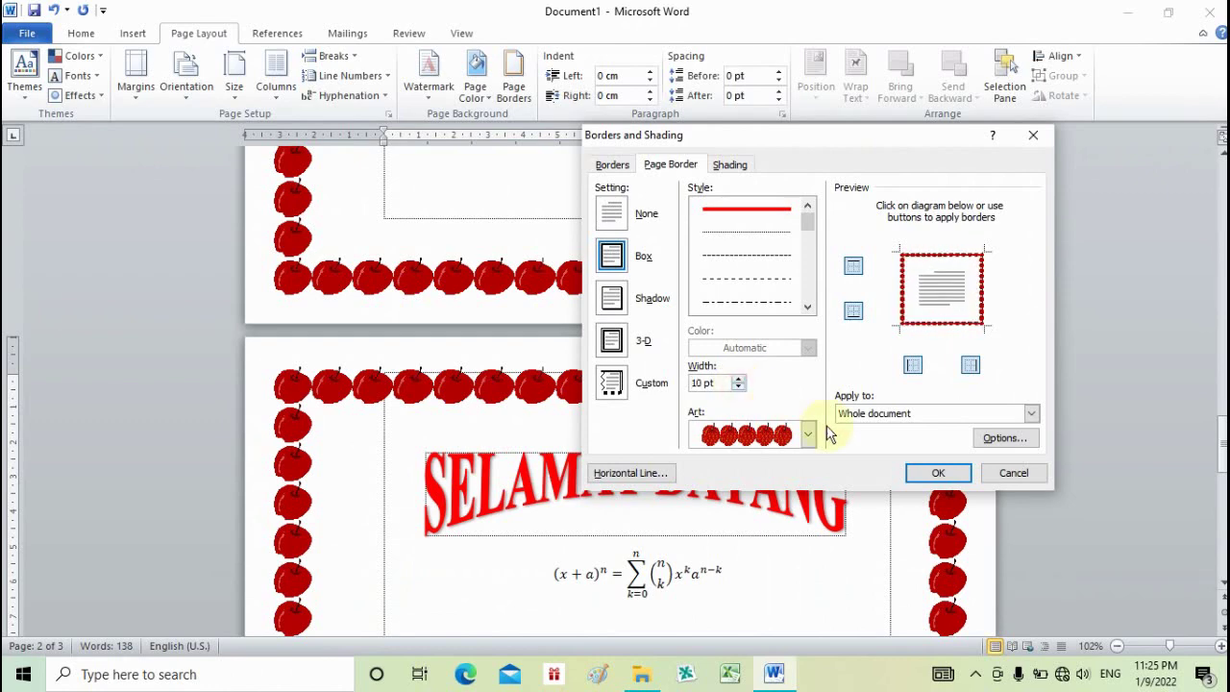
pyautogui.click(936, 474)
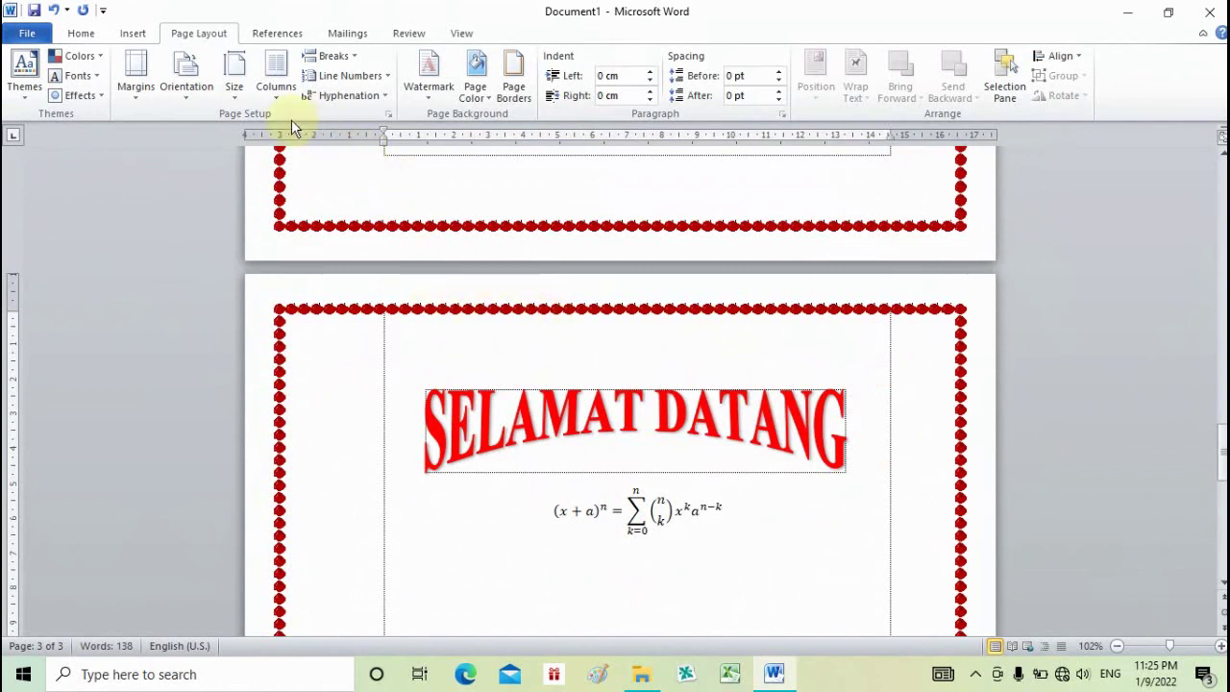
pyautogui.click(55, 10)
# Reopen Page Borders and keep Apply to set to Whole document
pyautogui.click(512, 72)
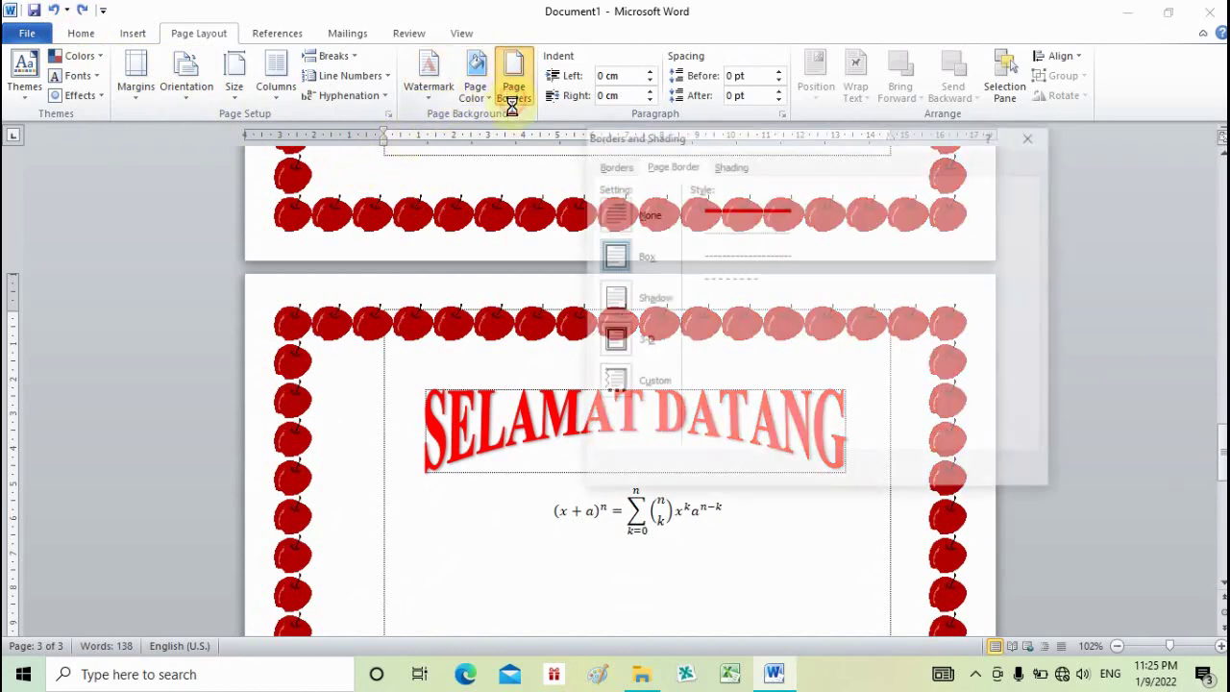
pyautogui.click(722, 379)
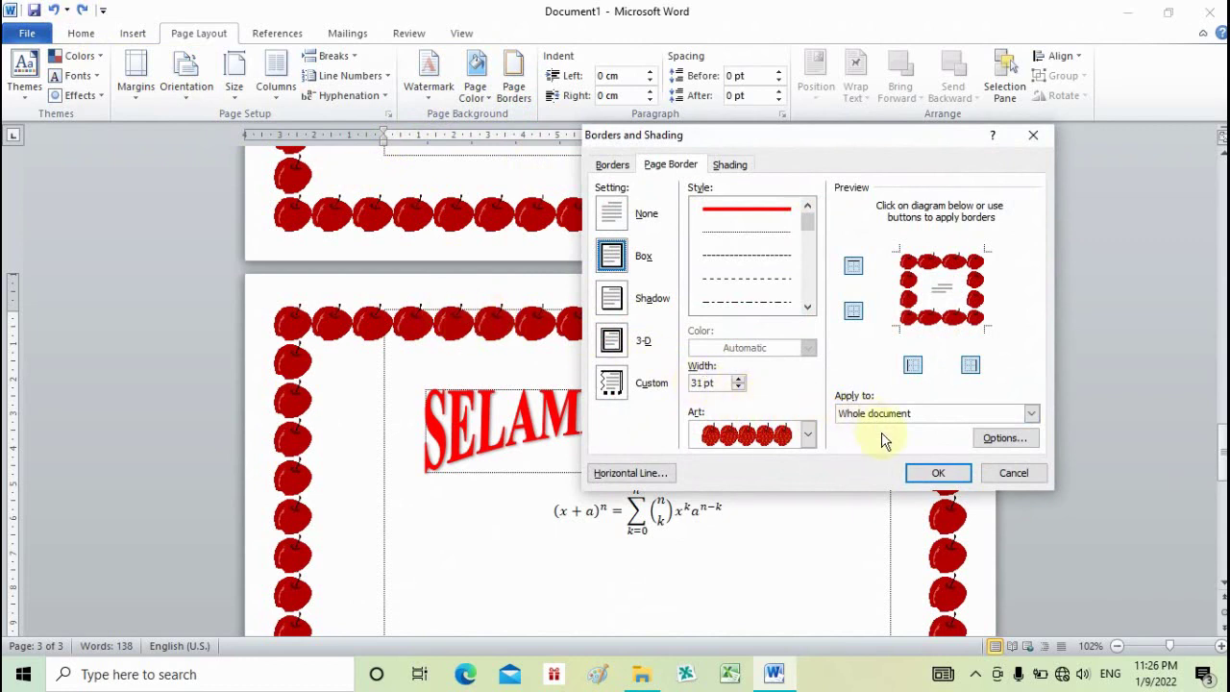
pyautogui.click(1030, 415)
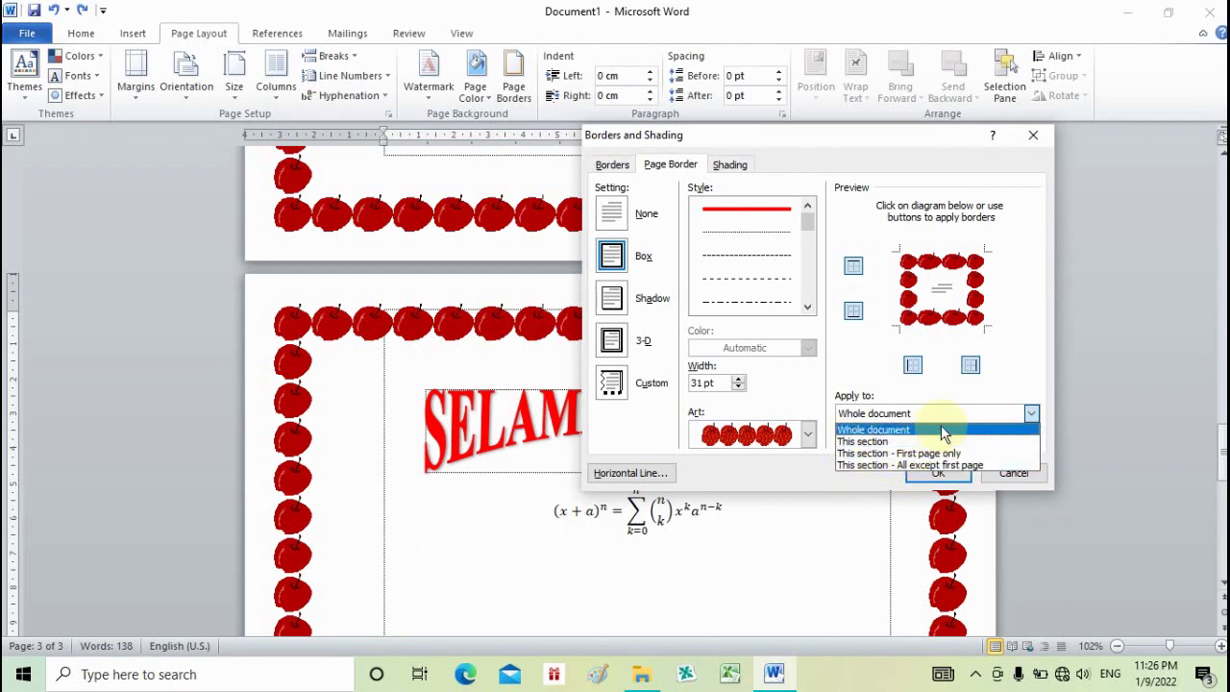
pyautogui.click(1032, 394)
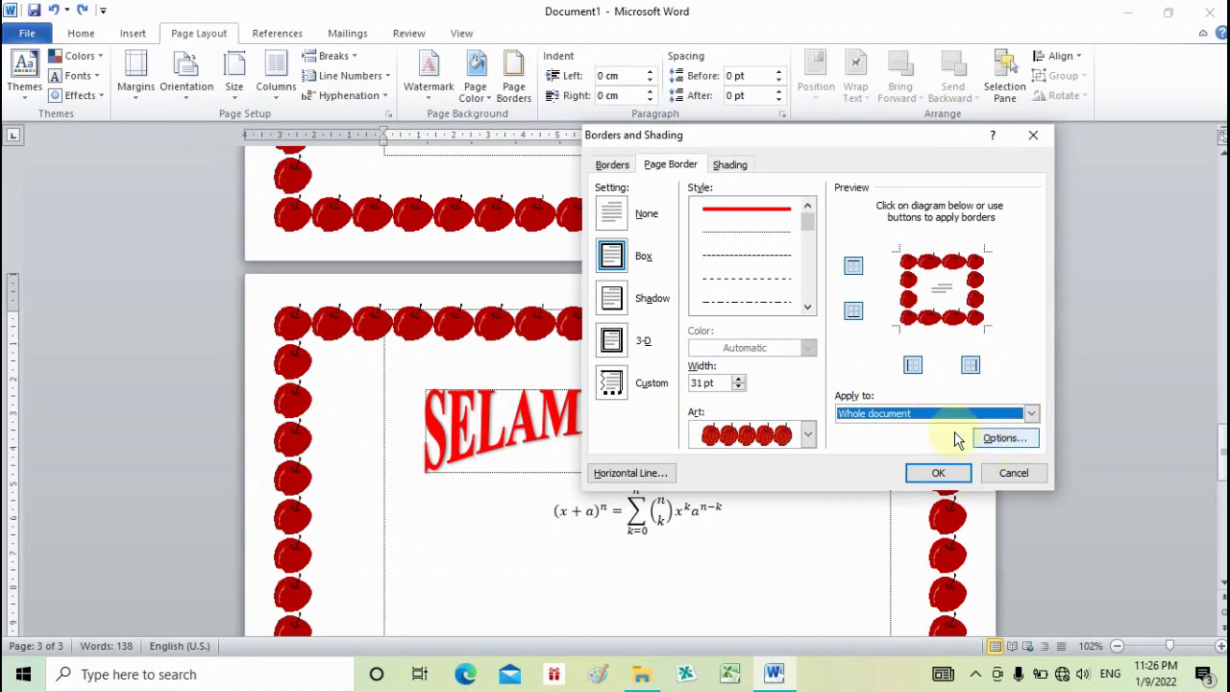
# Set Border Options to measure from Text, with 1 pt top/bottom and 4 pt side margins
pyautogui.click(999, 439)
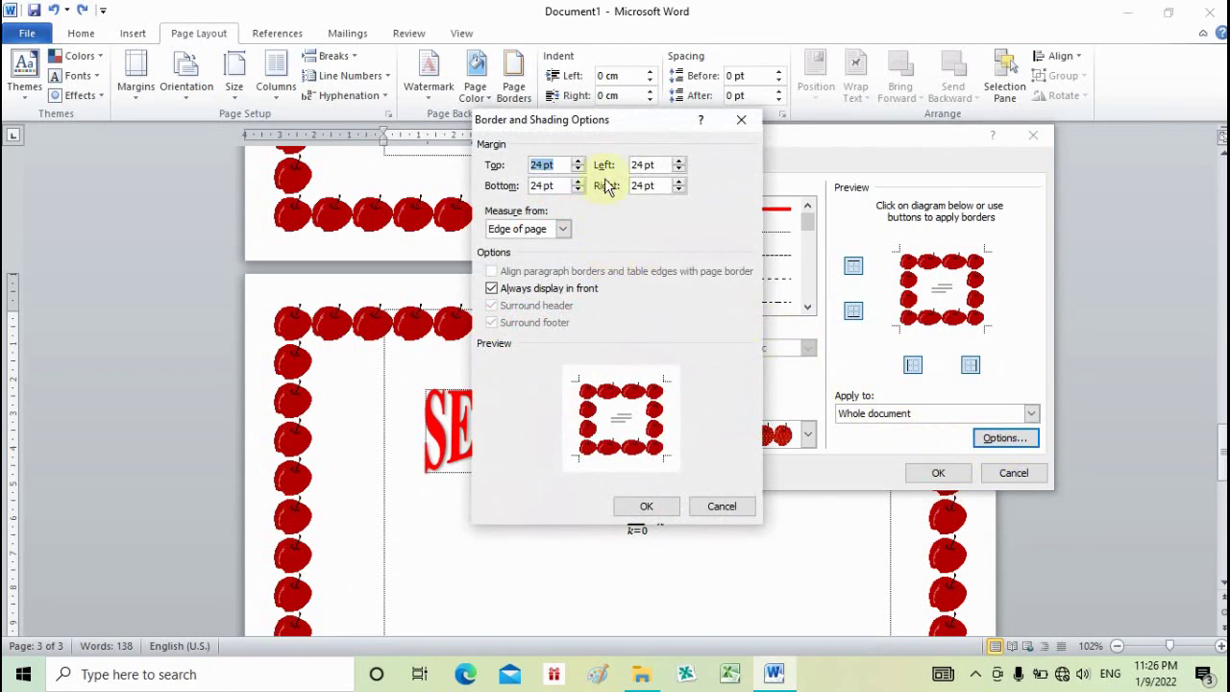
pyautogui.moveTo(618, 136)
pyautogui.mouseDown()
pyautogui.moveTo(765, 147)
pyautogui.moveTo(700, 139)
pyautogui.mouseUp()
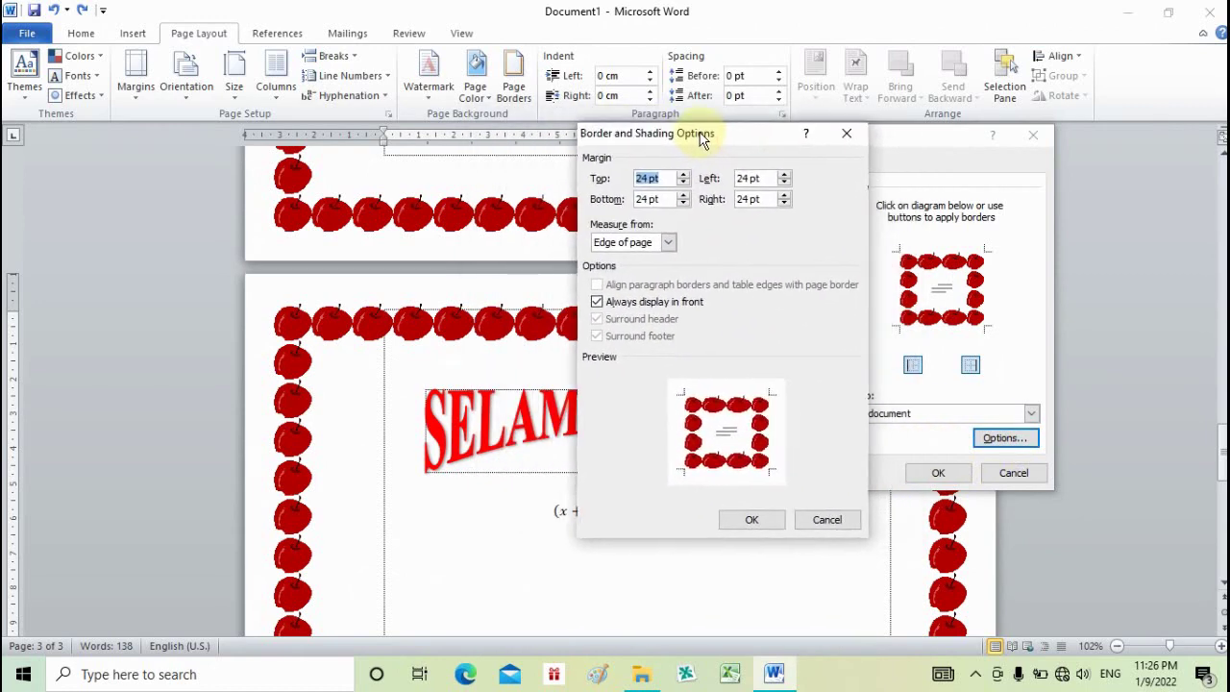
pyautogui.click(669, 244)
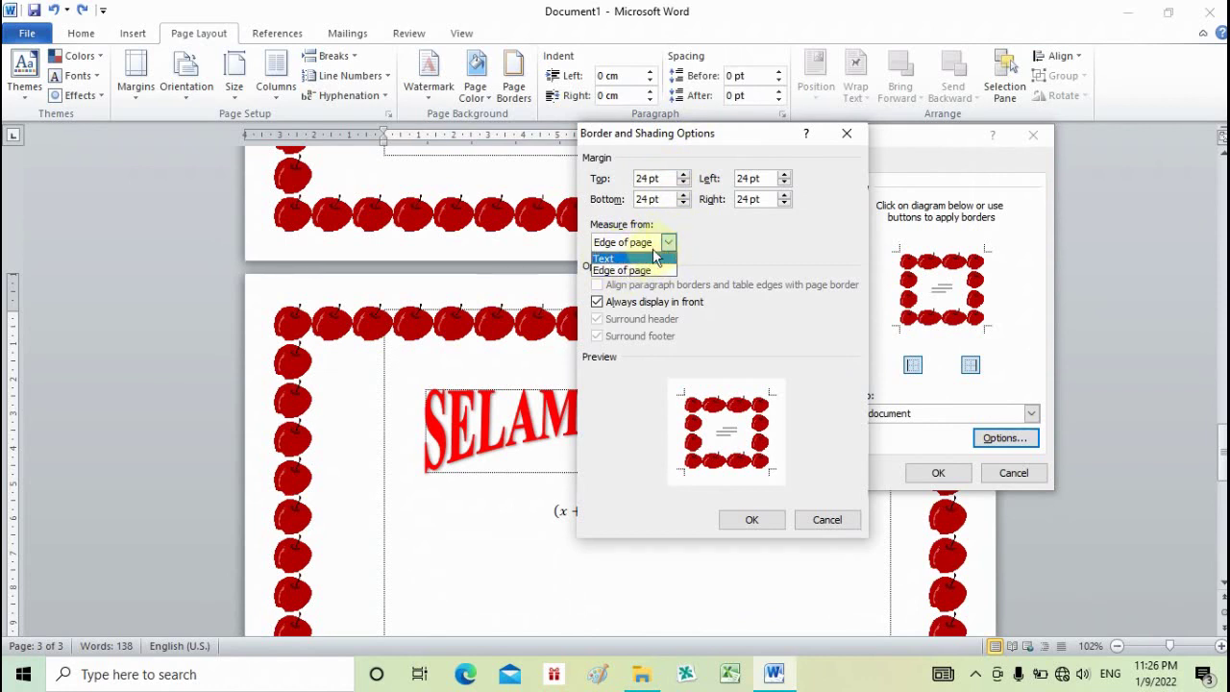
pyautogui.click(705, 236)
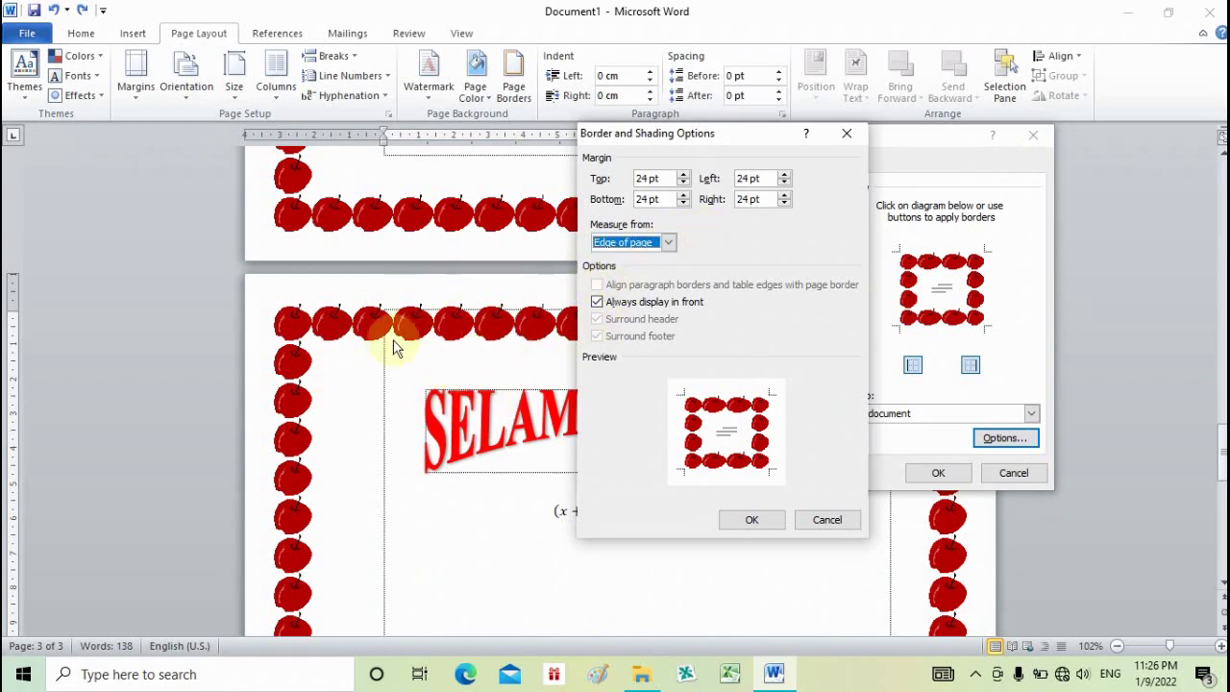
pyautogui.click(665, 244)
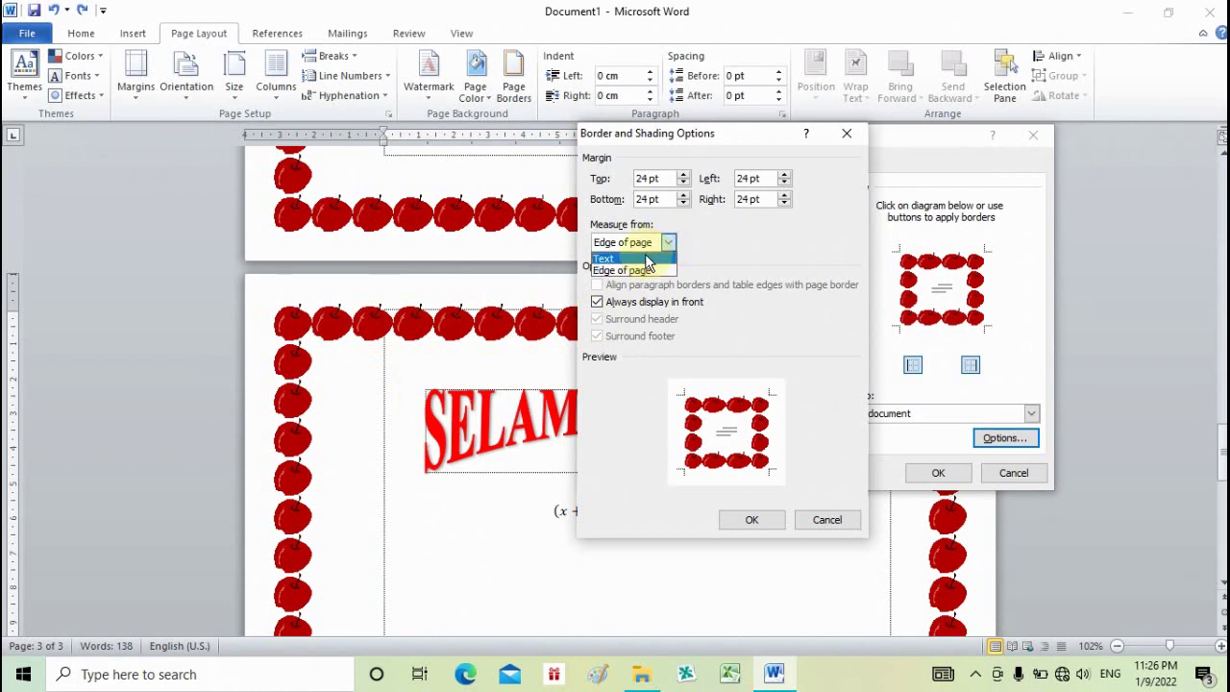
pyautogui.click(645, 256)
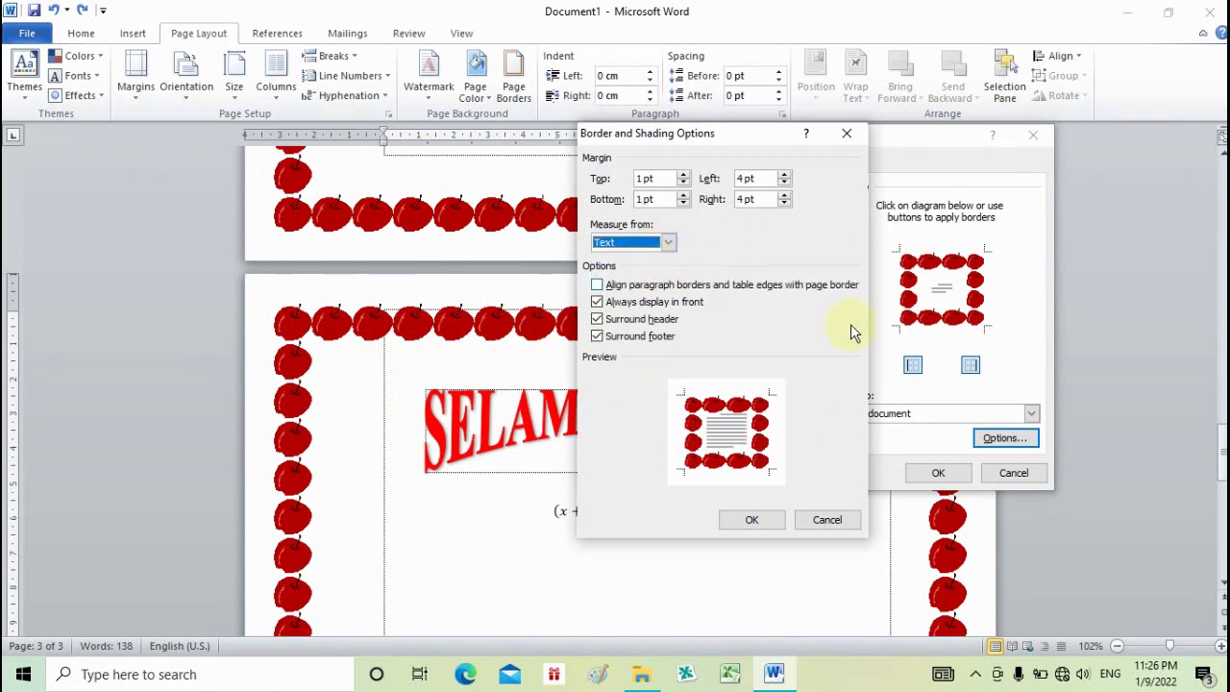
pyautogui.click(780, 519)
pyautogui.click(933, 472)
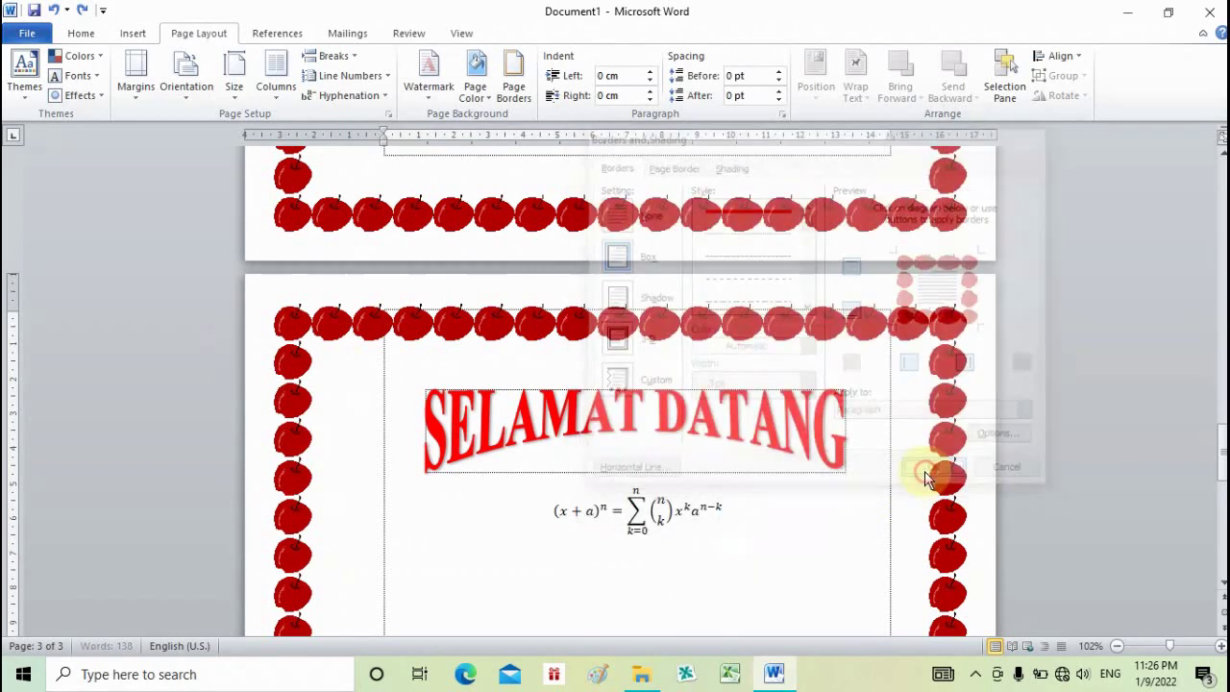
pyautogui.scroll(-10, 585, 398)
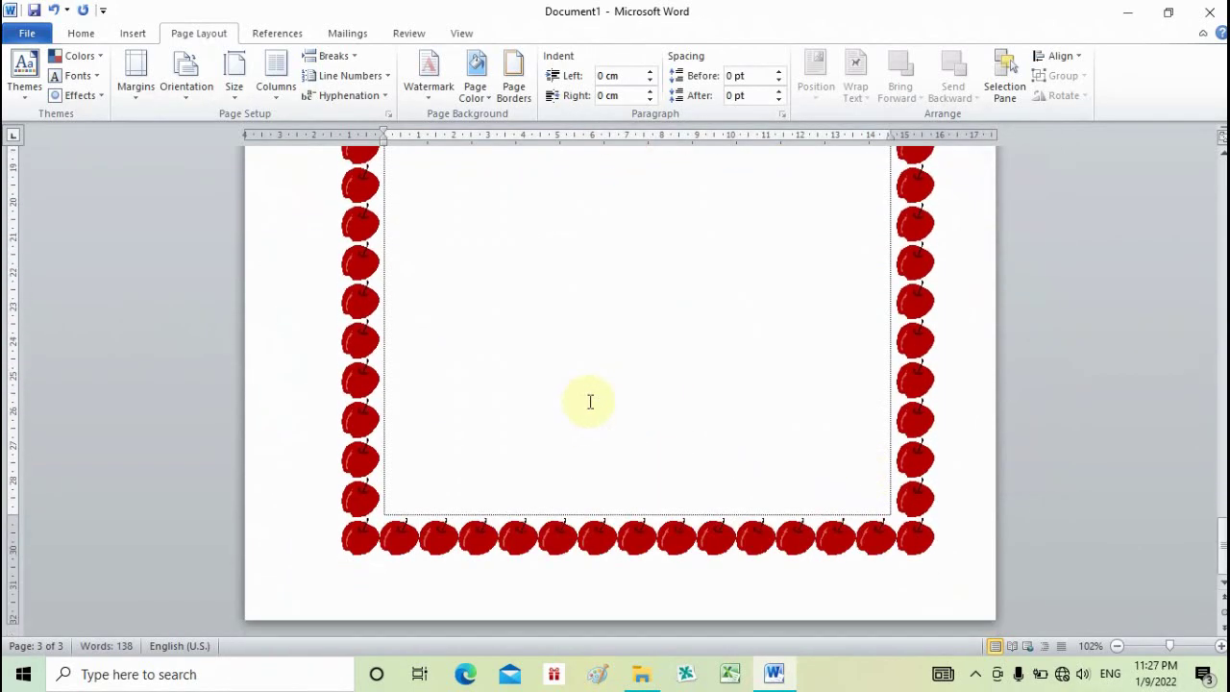
pyautogui.scroll(2, 590, 401)
pyautogui.scroll(8, 590, 401)
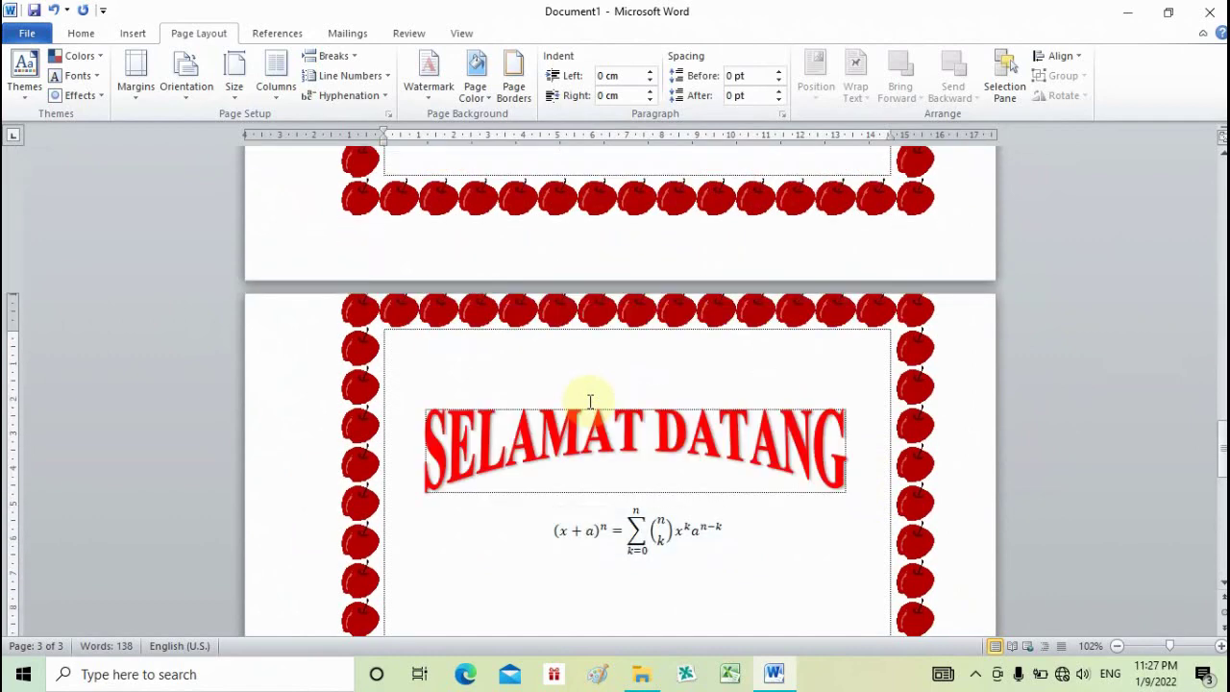
pyautogui.scroll(3, 590, 401)
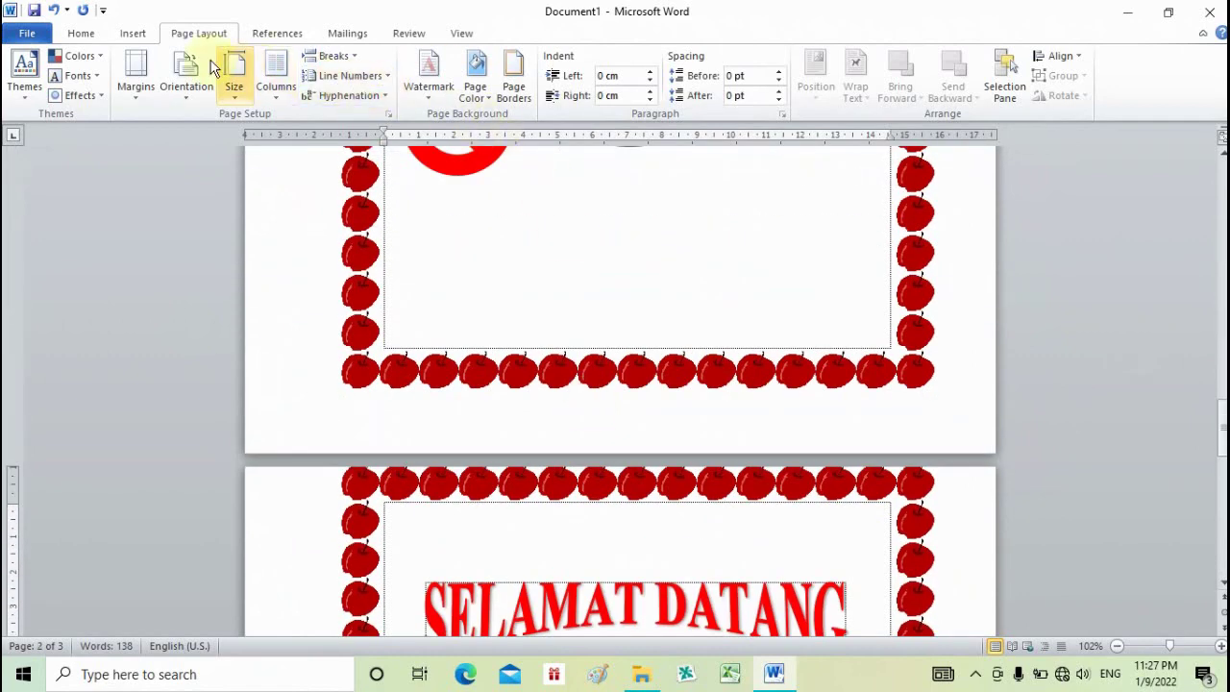
pyautogui.click(55, 11)
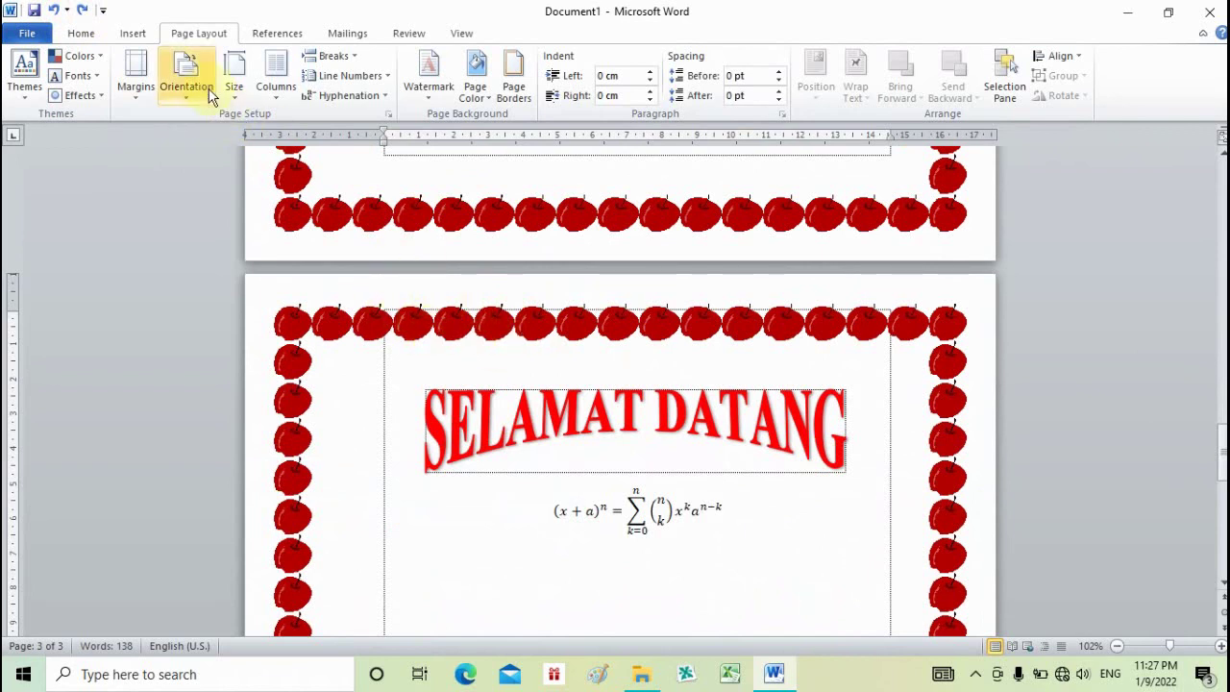
pyautogui.click(83, 11)
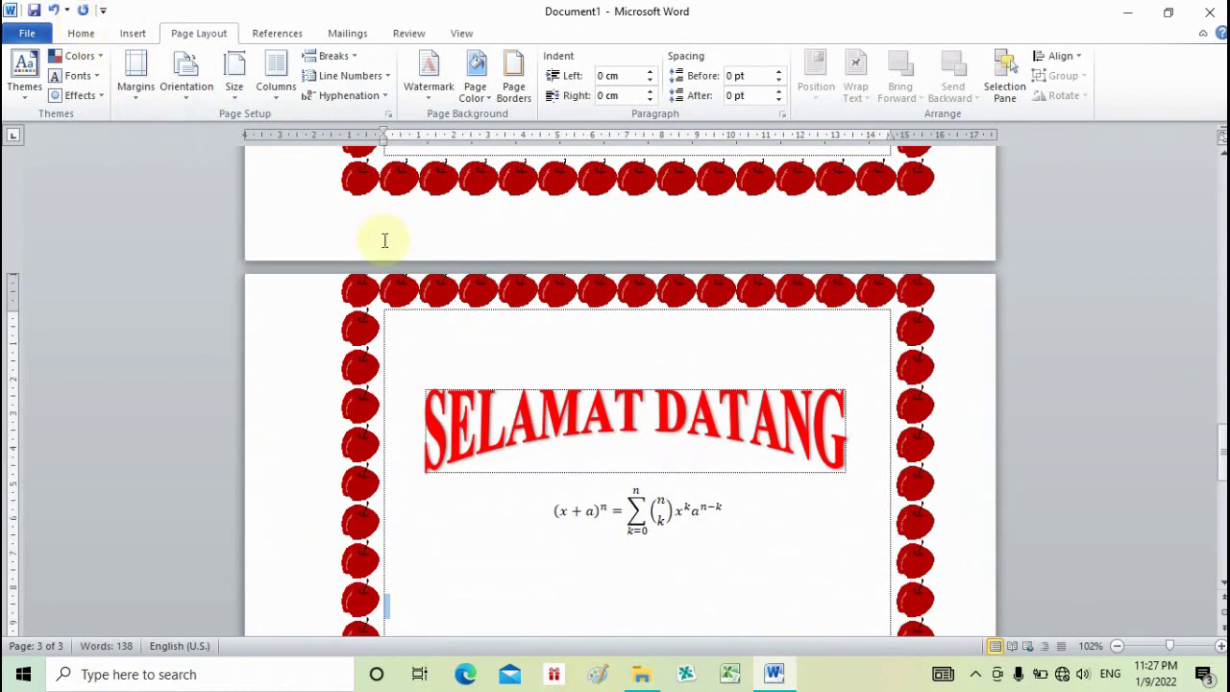
pyautogui.scroll(-10, 385, 240)
pyautogui.scroll(10, 467, 278)
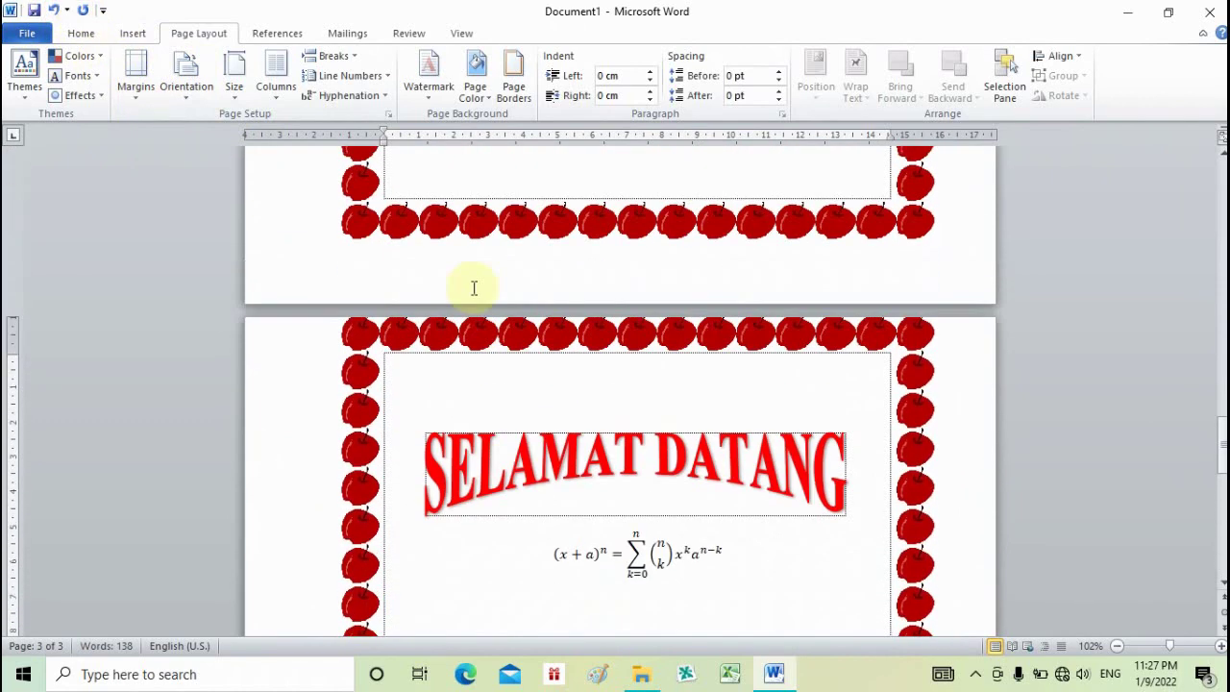
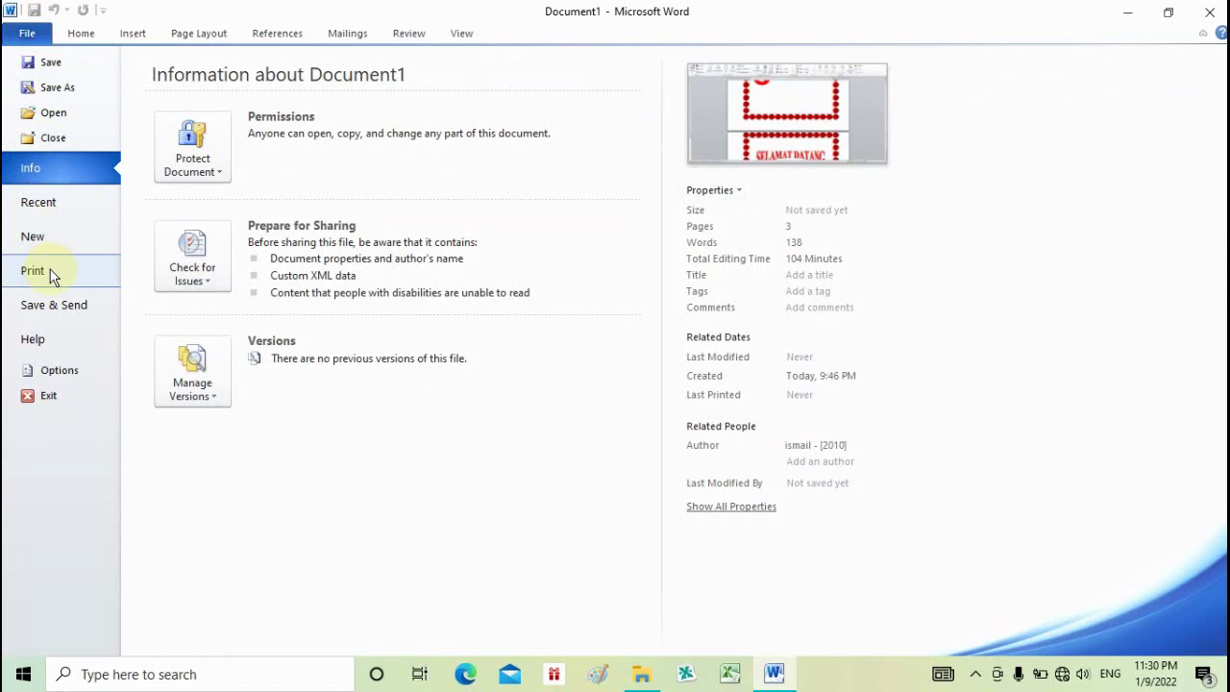
pyautogui.click(37, 34)
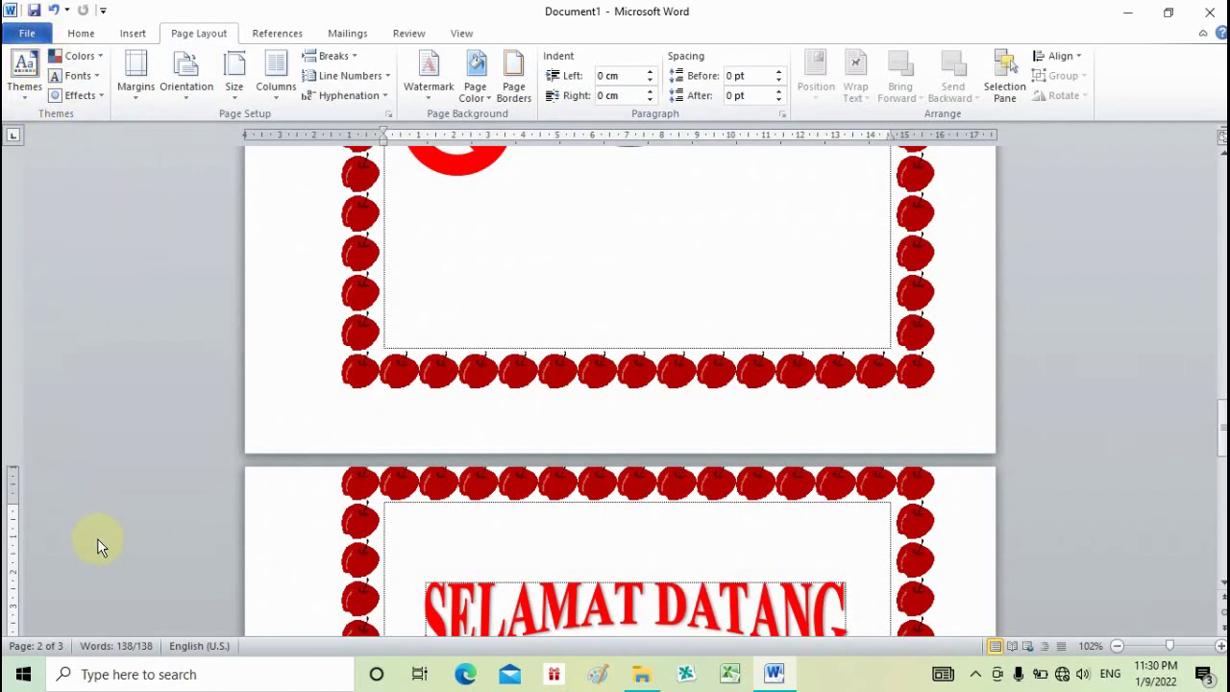
pyautogui.click(127, 676)
pyautogui.write('ON')
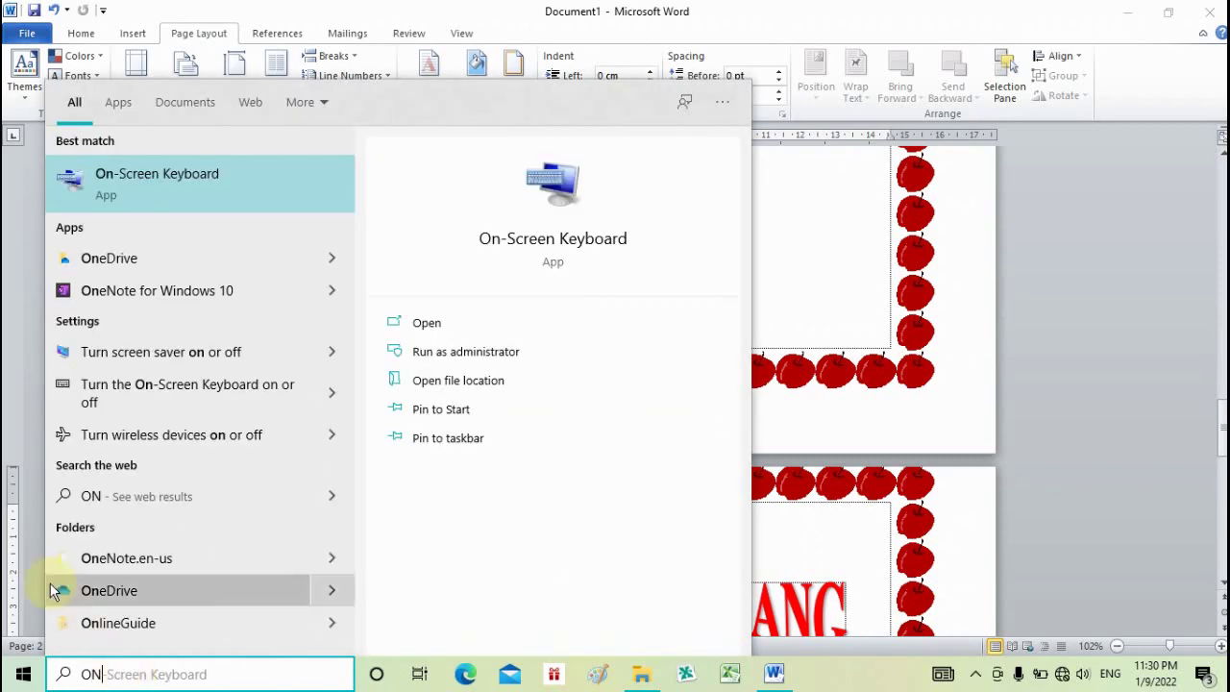
pyautogui.click(144, 182)
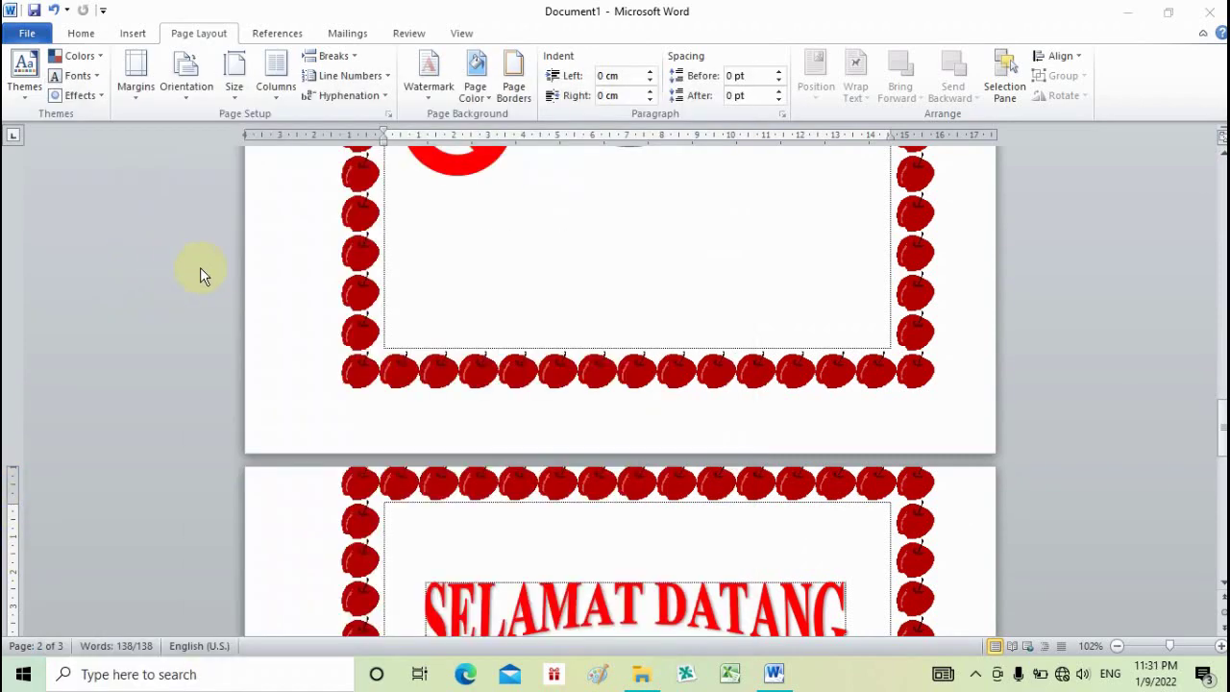
pyautogui.click(256, 645)
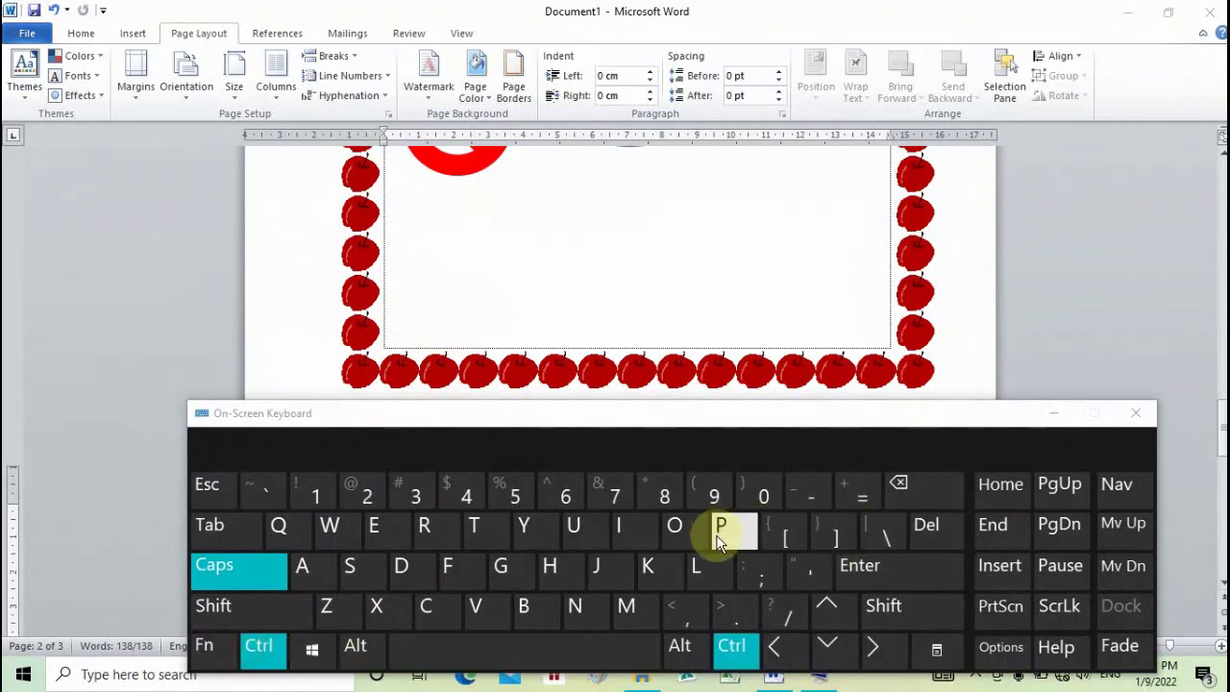
pyautogui.click(1135, 414)
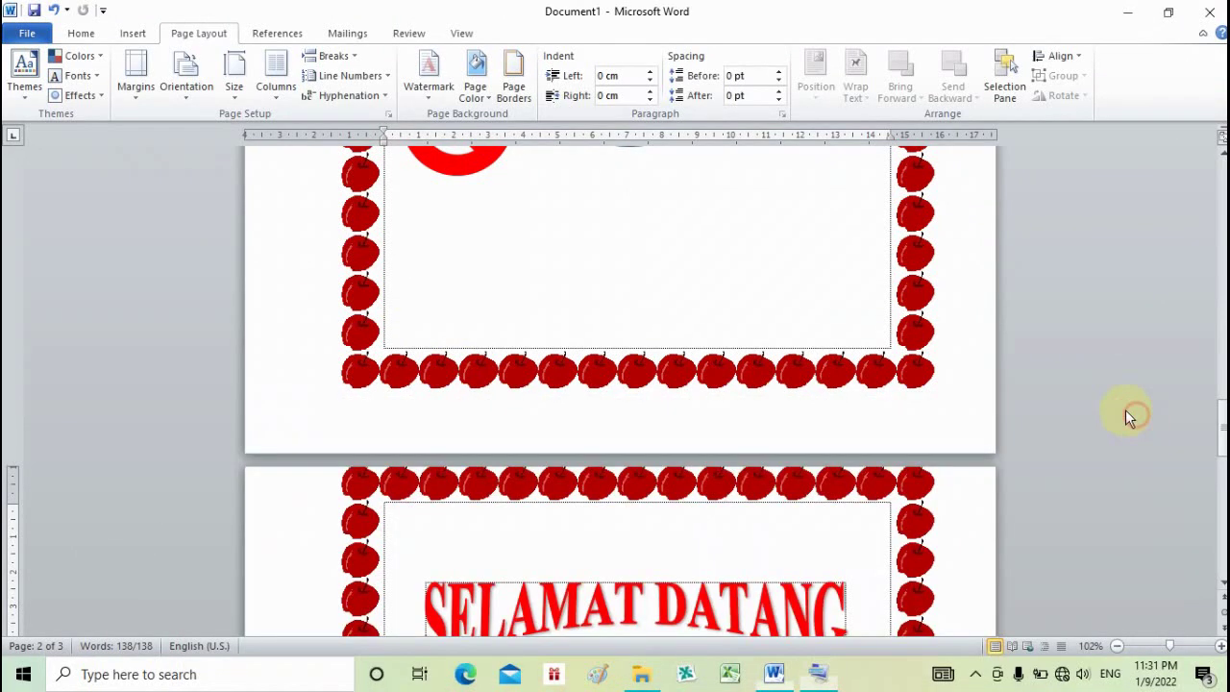
pyautogui.click(29, 37)
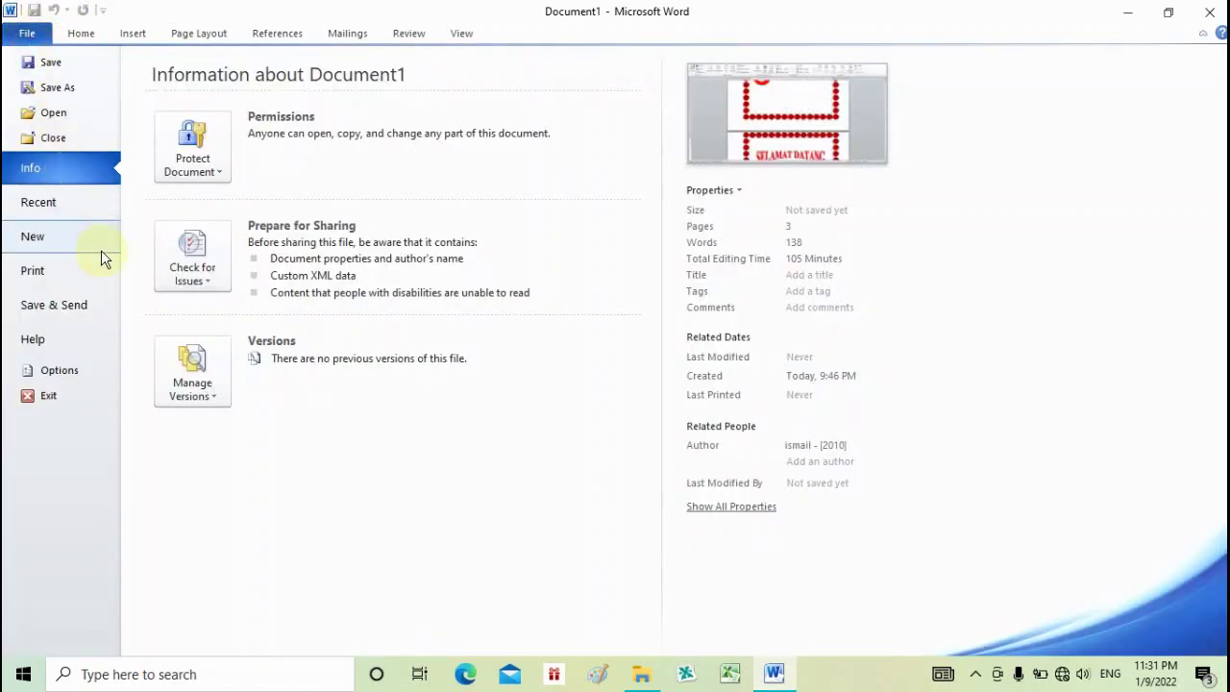
# Show the print preview of the bordered pages with EPSON L360 Series kept as the printer
pyautogui.click(58, 272)
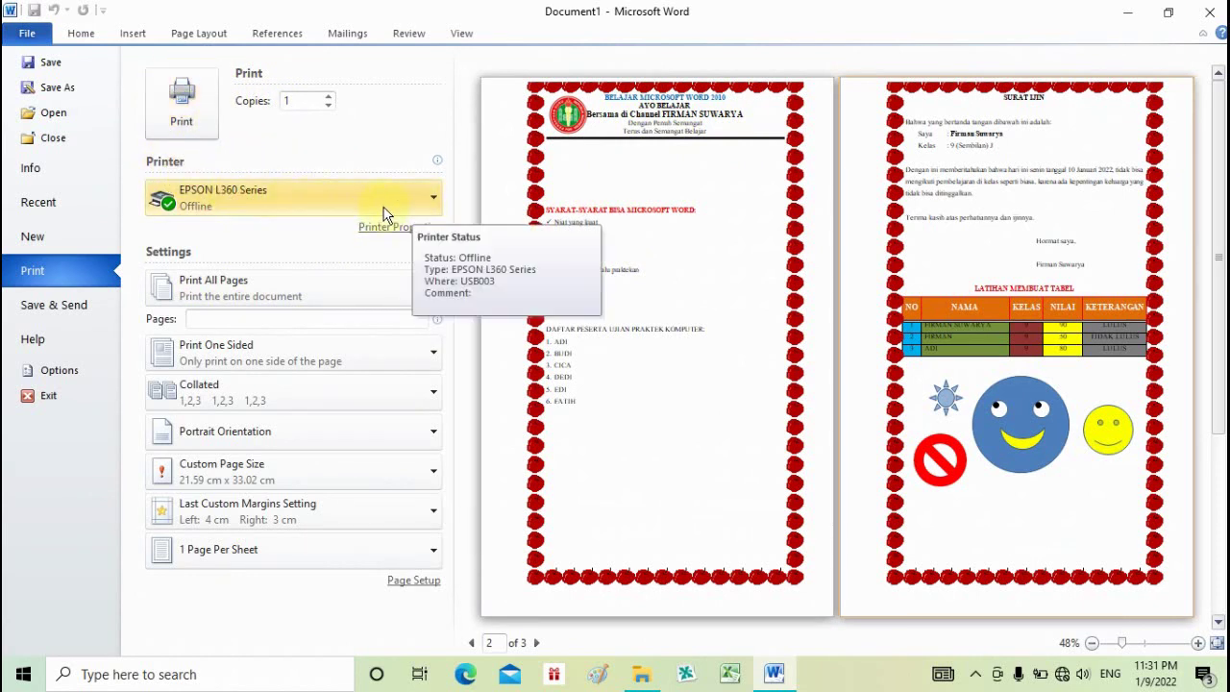
pyautogui.click(433, 202)
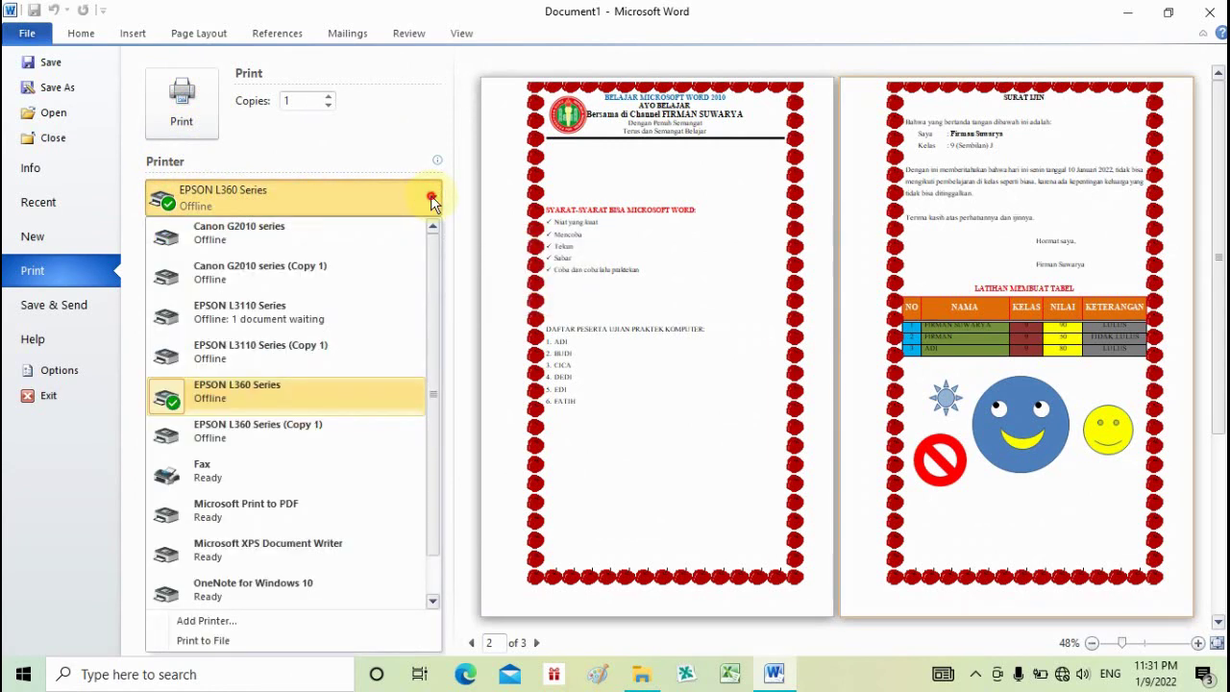
pyautogui.click(430, 197)
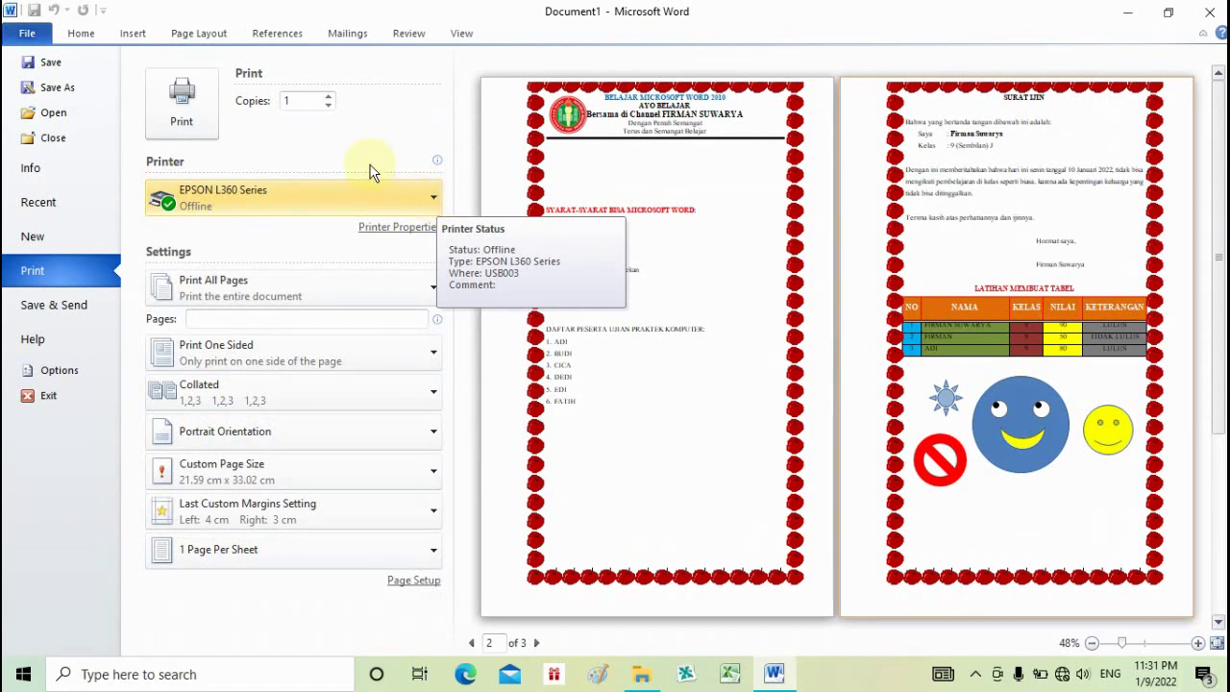
pyautogui.click(433, 202)
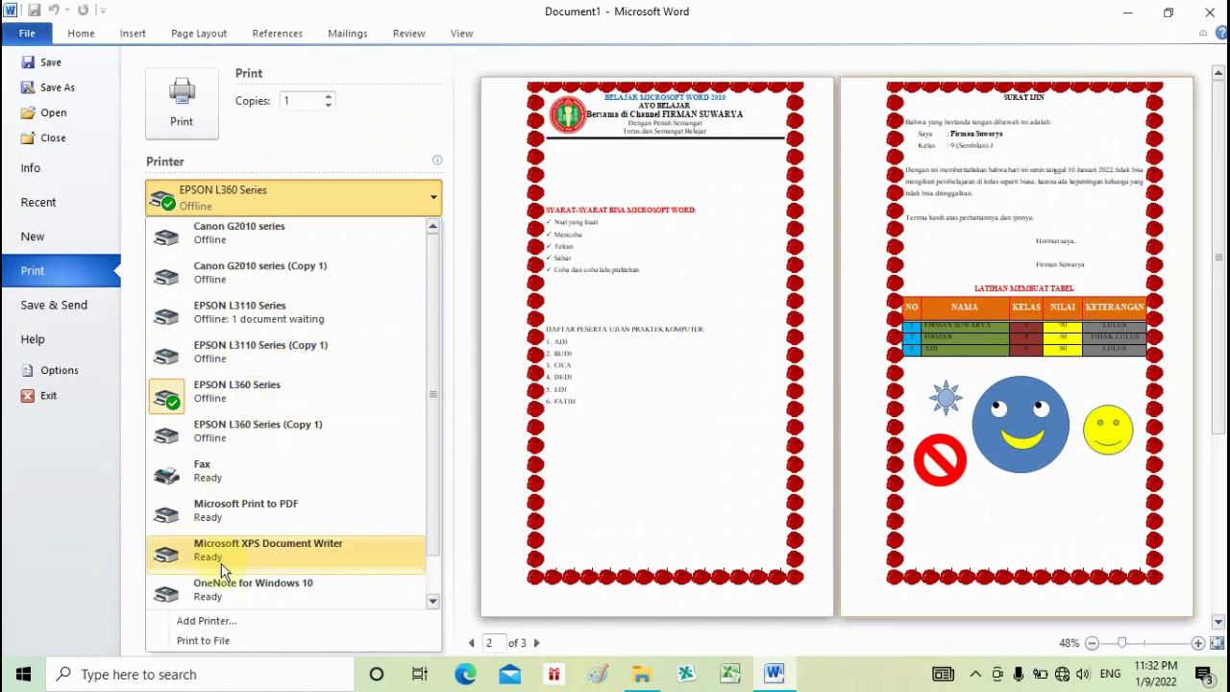
pyautogui.click(235, 394)
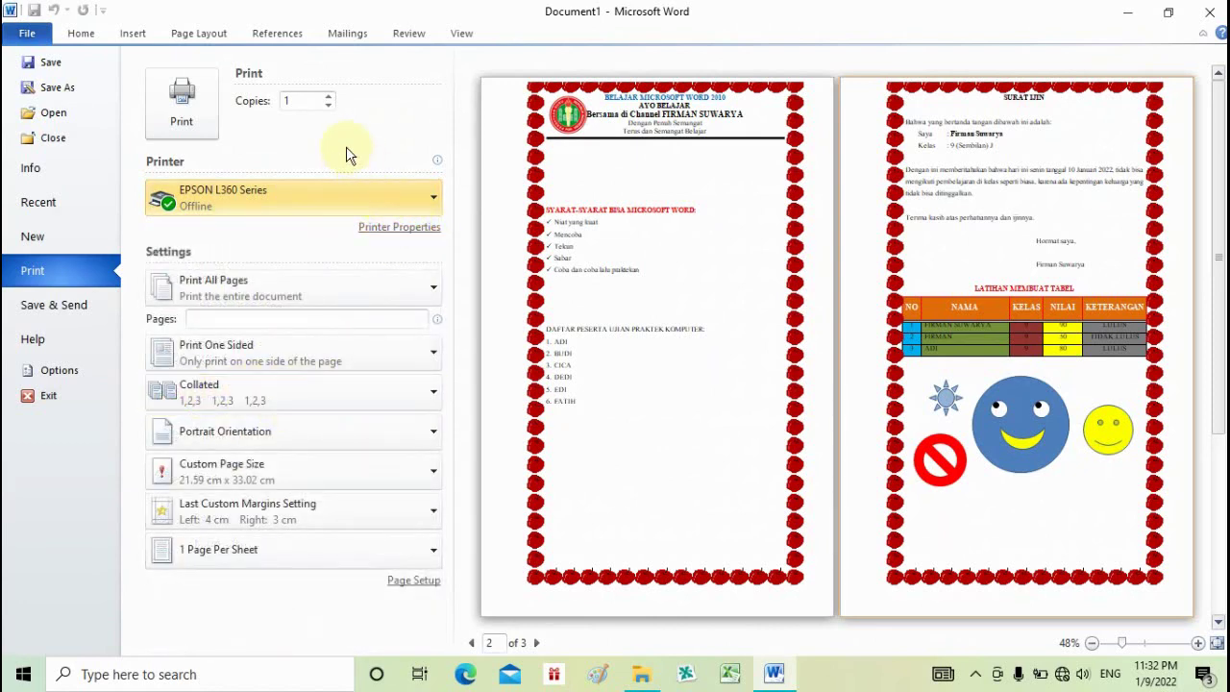
pyautogui.click(302, 100)
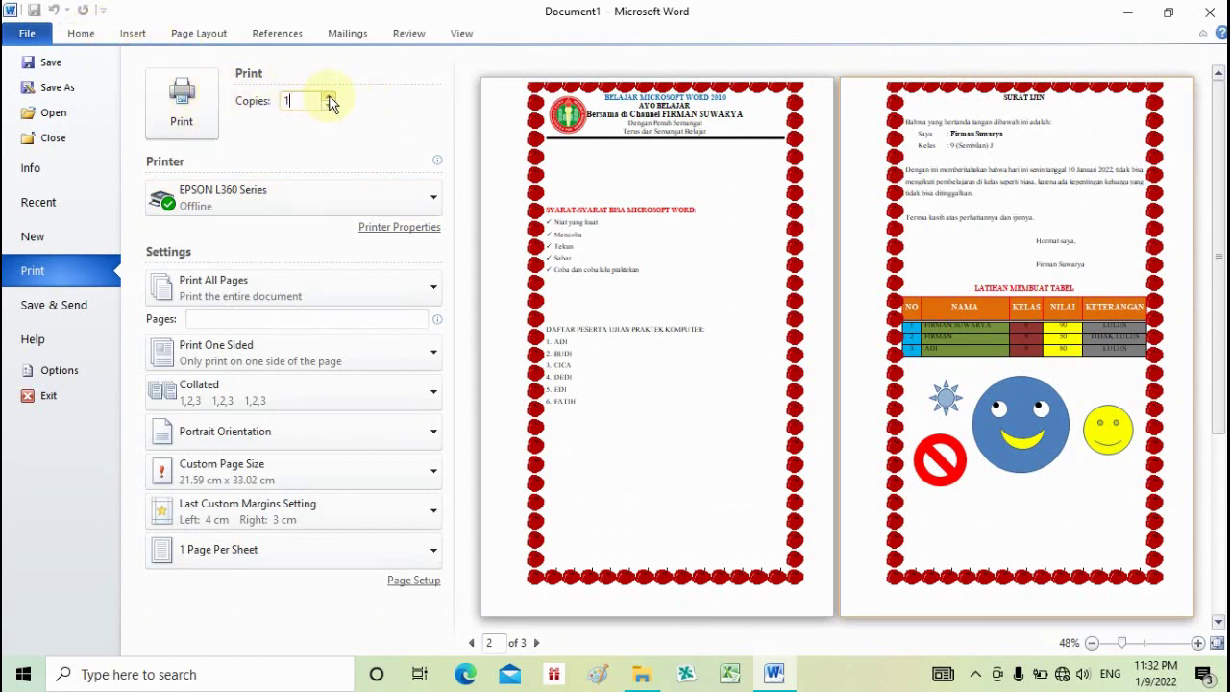
# Open the EPSON L360 Series properties, centre the dialog, and list the document sizes
pyautogui.click(383, 238)
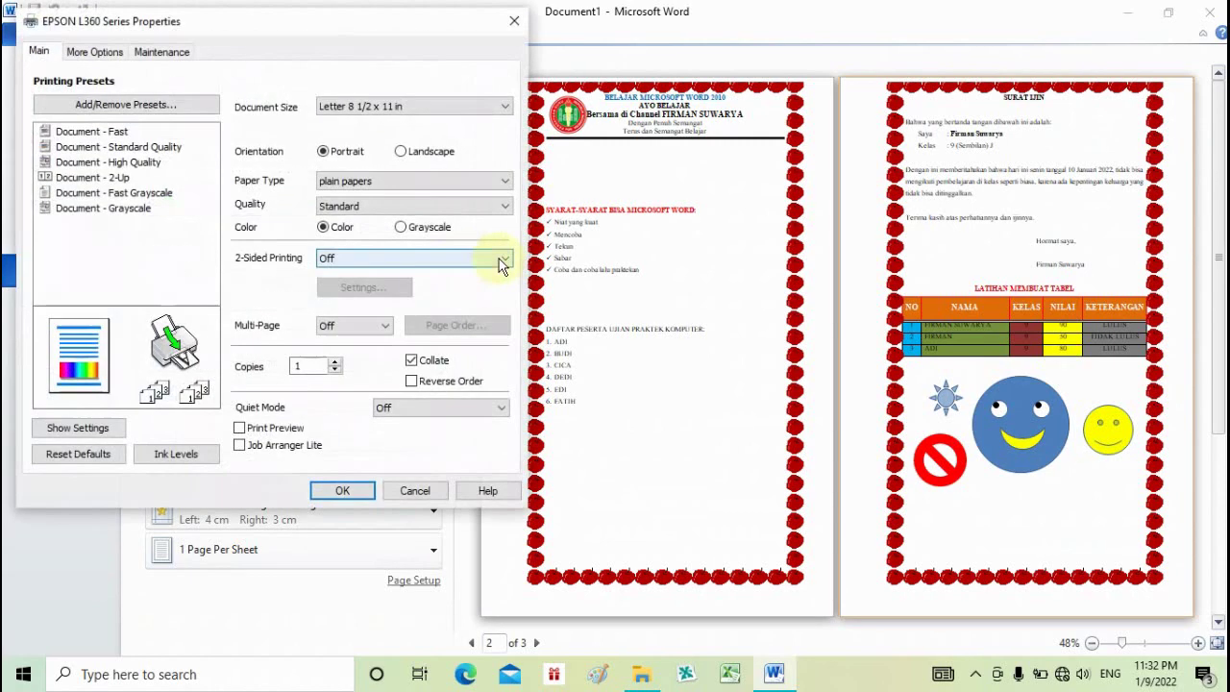
pyautogui.moveTo(388, 22); pyautogui.dragTo(472, 42)
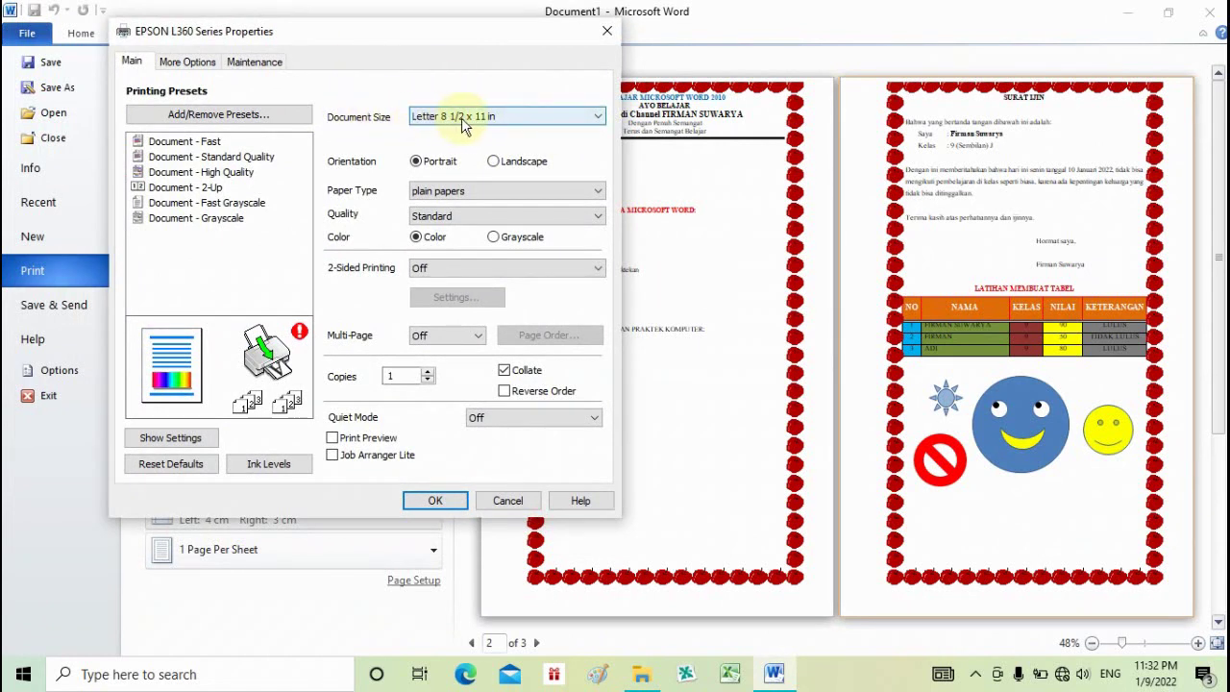
pyautogui.click(527, 117)
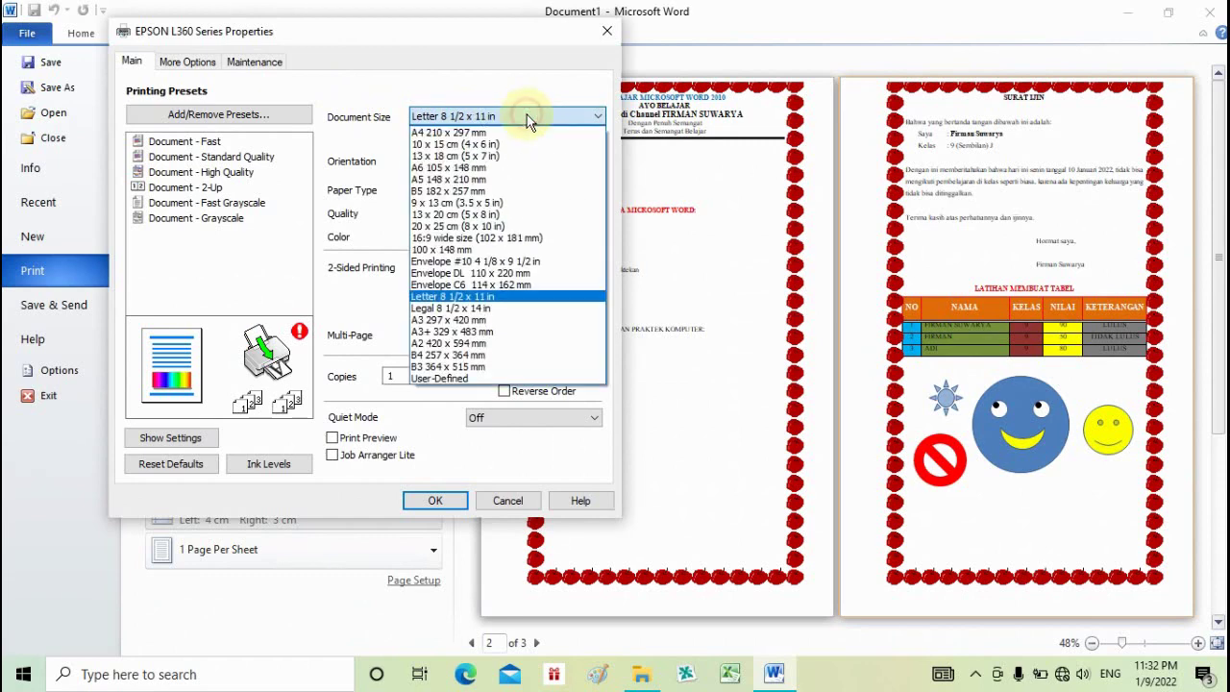
# Set a User-Defined paper size in mm: width 215.9, height 330.2, and confirm
pyautogui.click(471, 379)
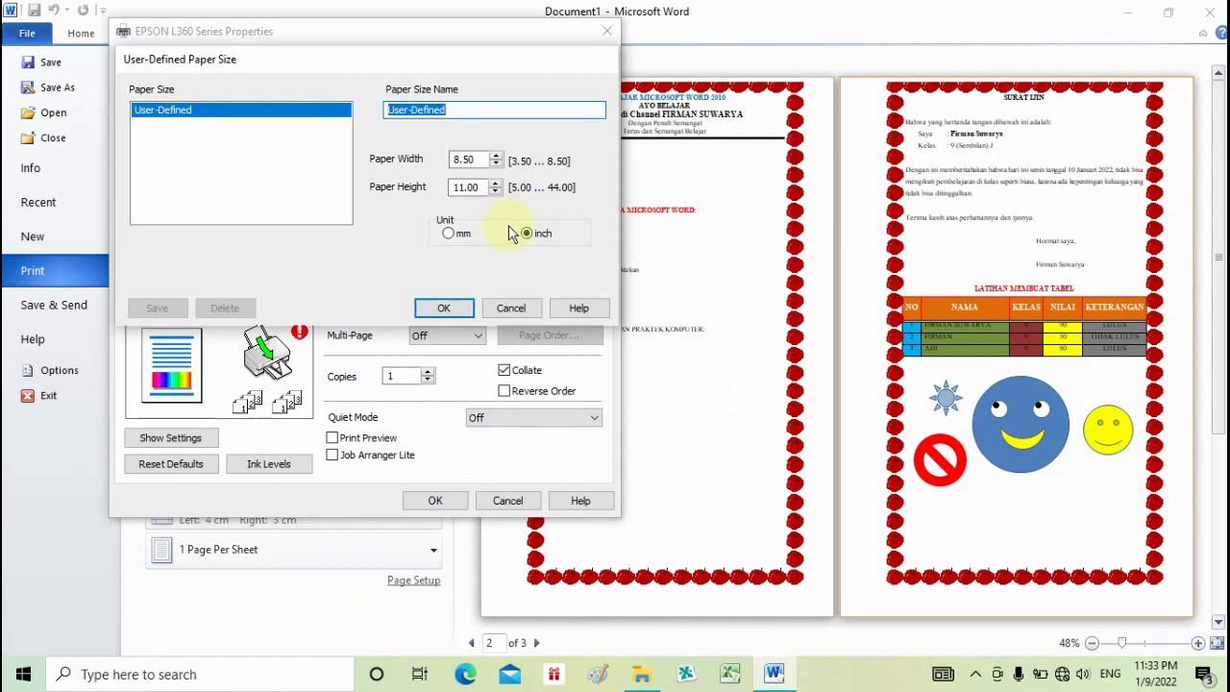
pyautogui.click(449, 234)
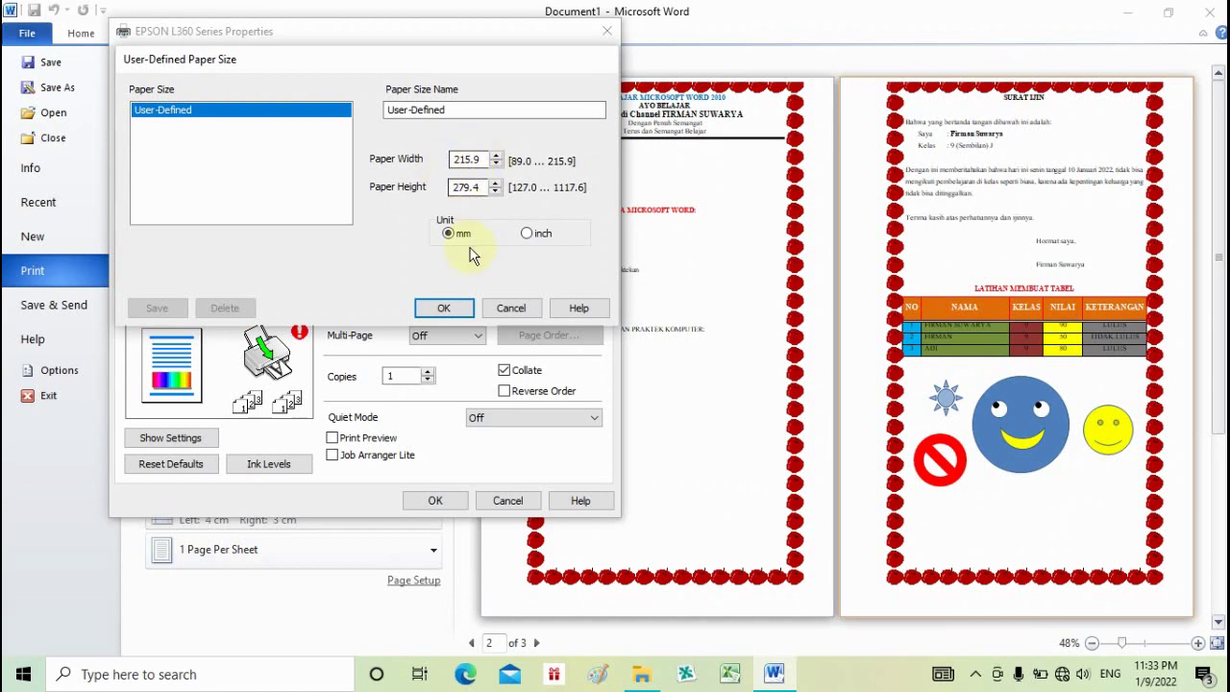
pyautogui.click(471, 161)
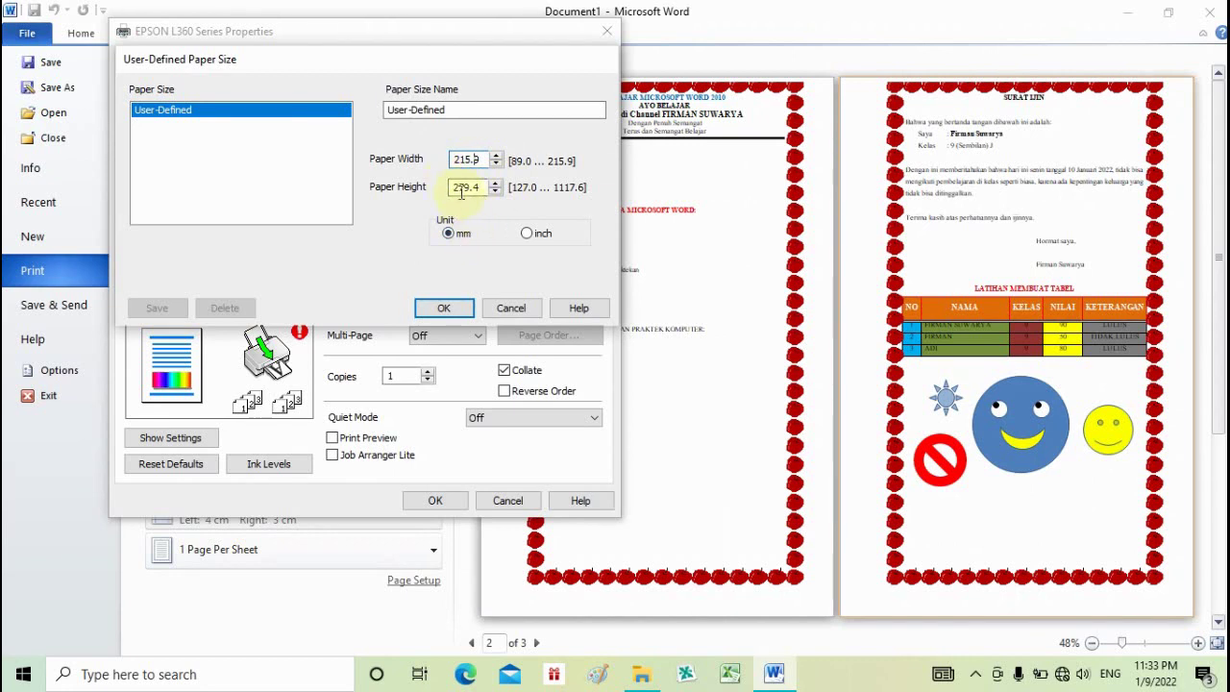
pyautogui.moveTo(455, 190); pyautogui.dragTo(478, 189)
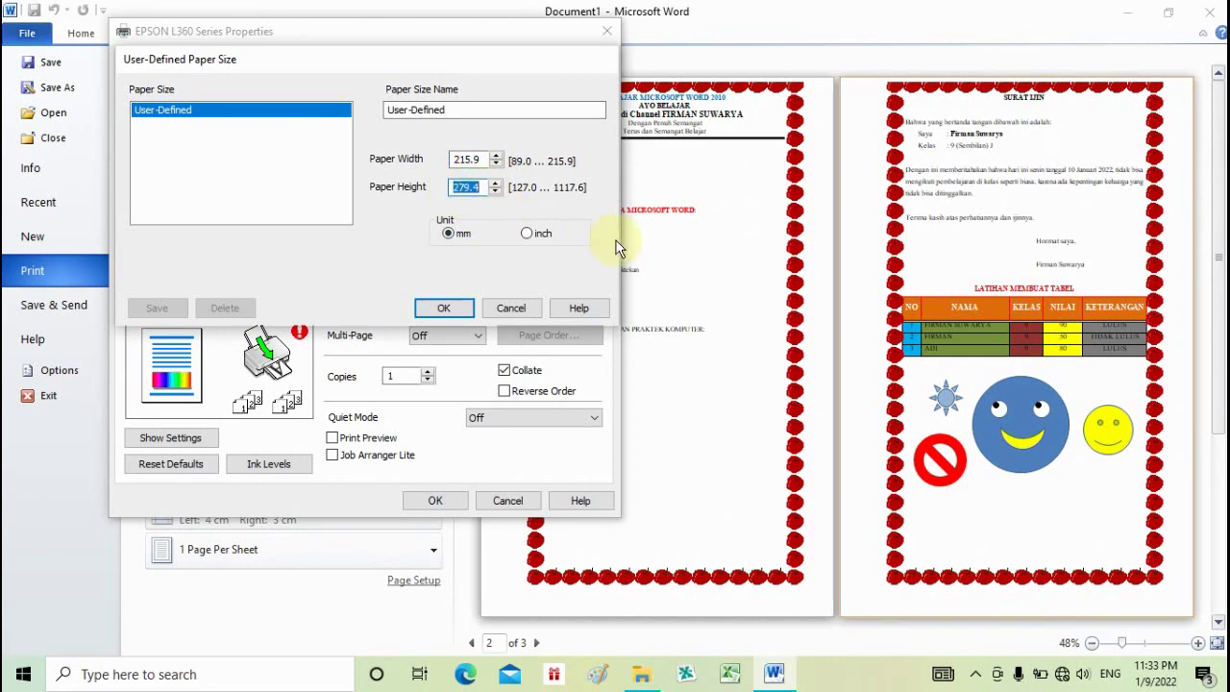
pyautogui.write('330.2')
pyautogui.moveTo(398, 61); pyautogui.dragTo(395, 65)
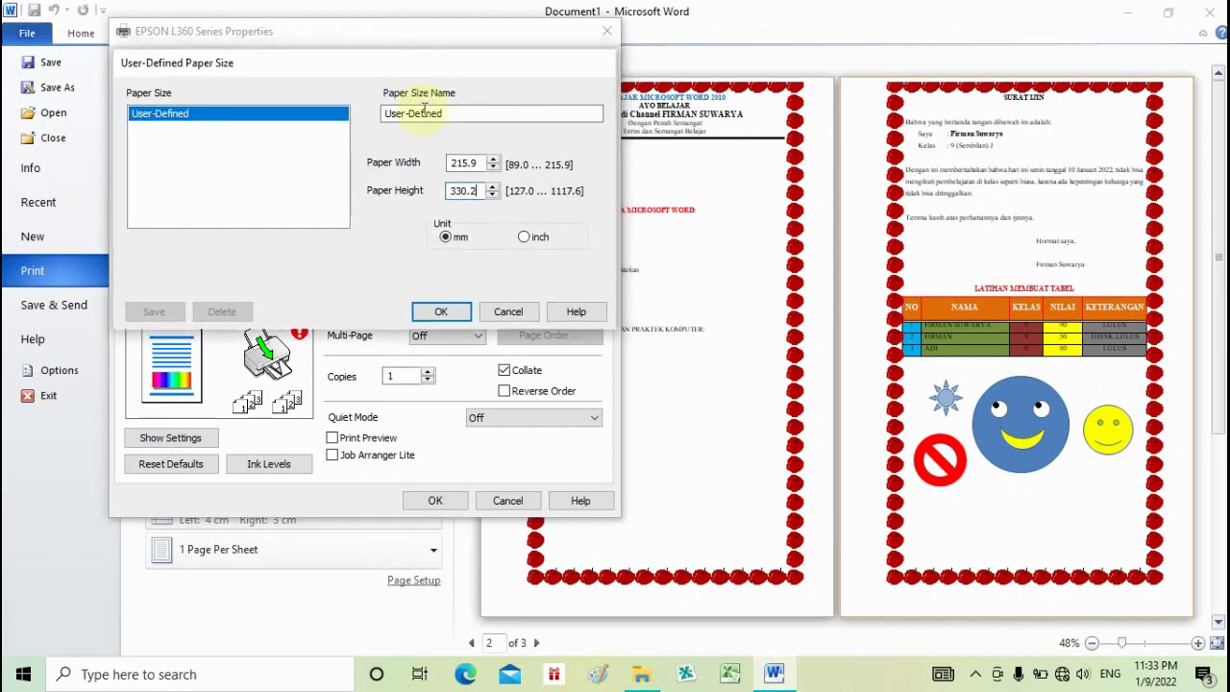
pyautogui.click(452, 313)
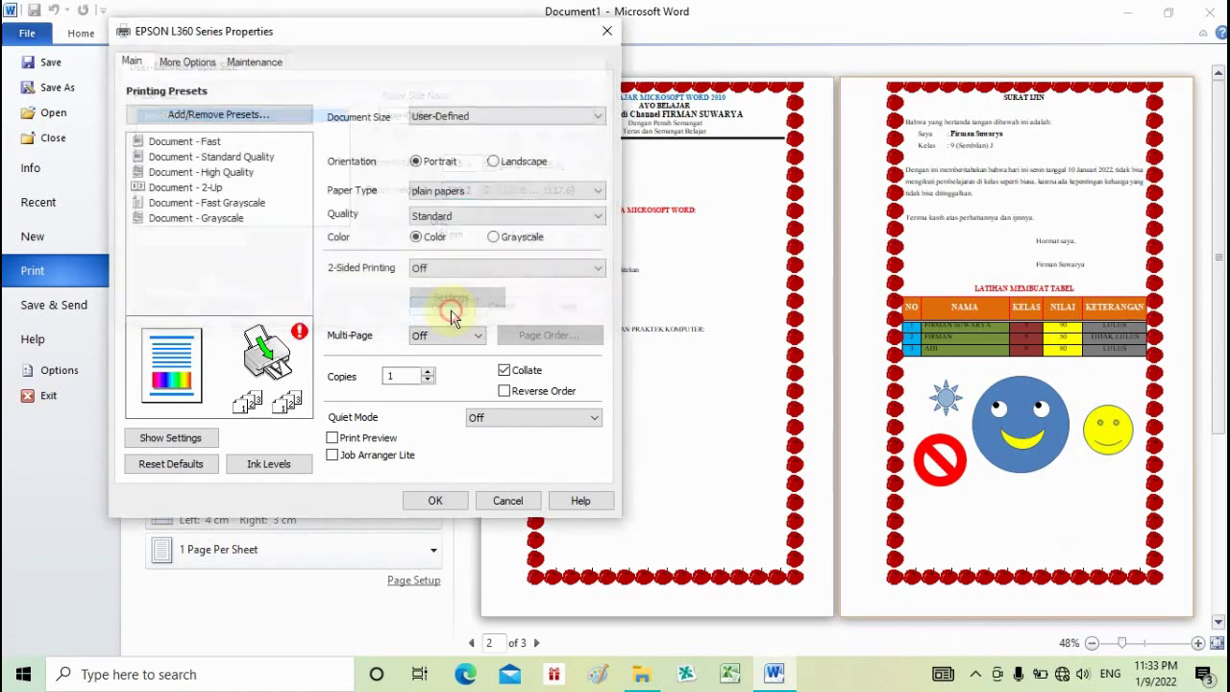
# Set the printer to 2 copies with reverse order toggled, then apply the properties
pyautogui.click(440, 501)
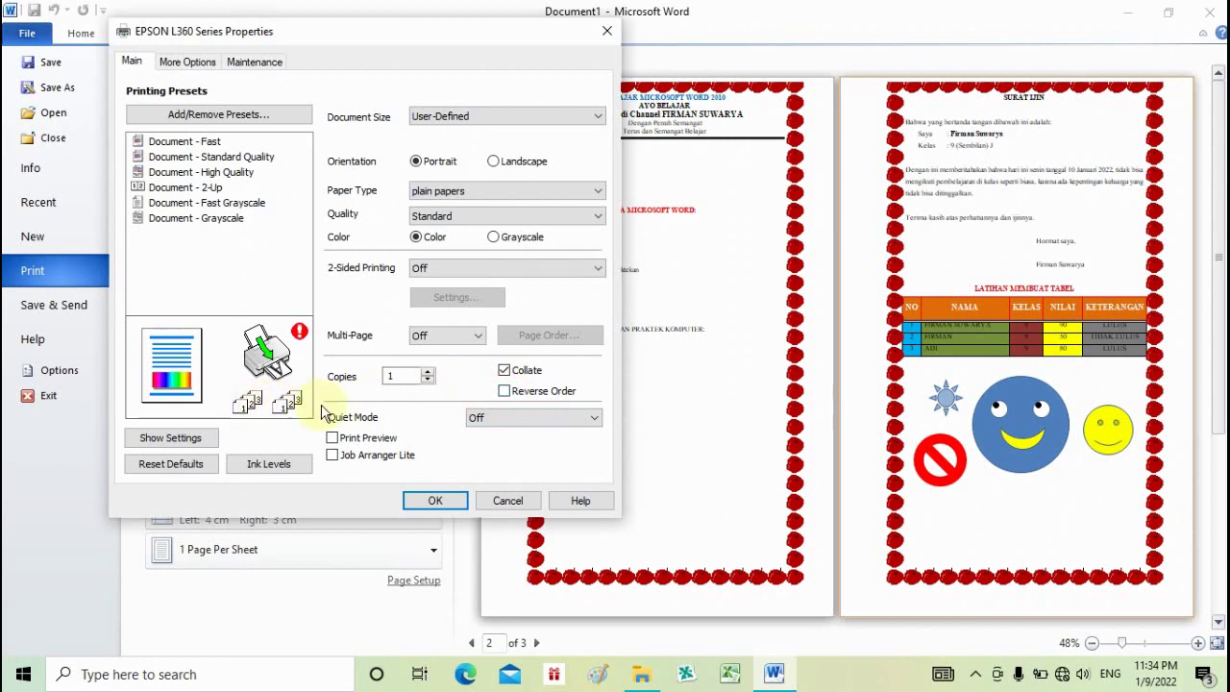
pyautogui.click(429, 372)
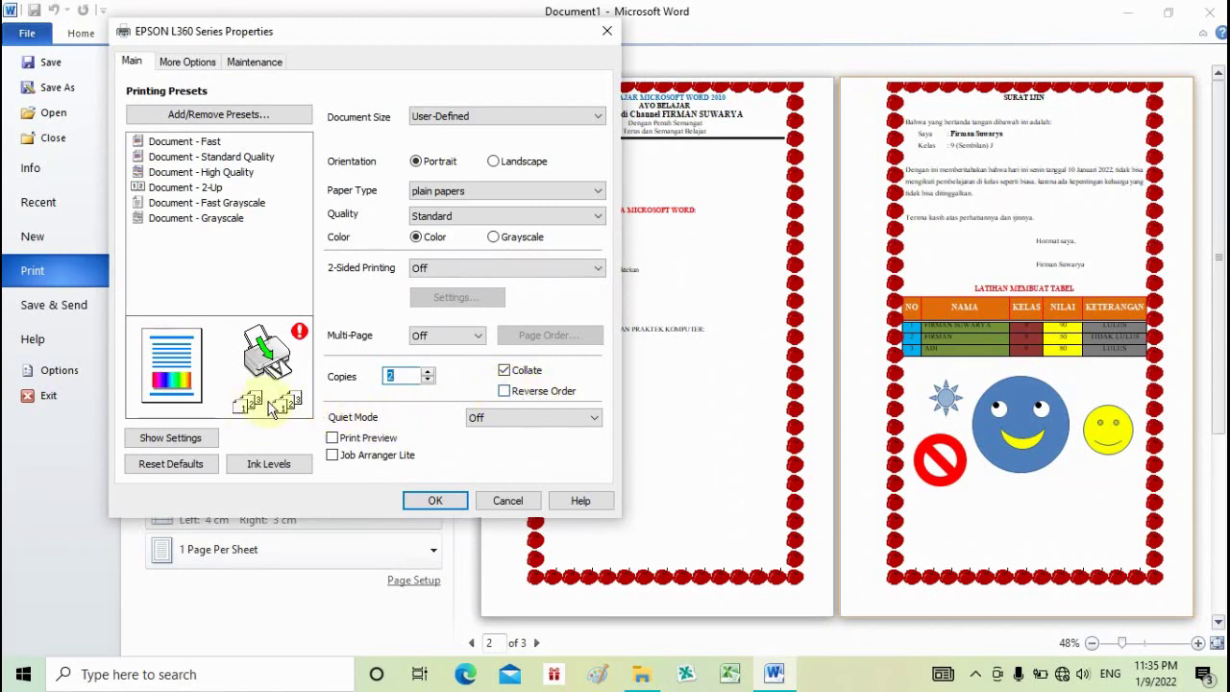
pyautogui.click(505, 392)
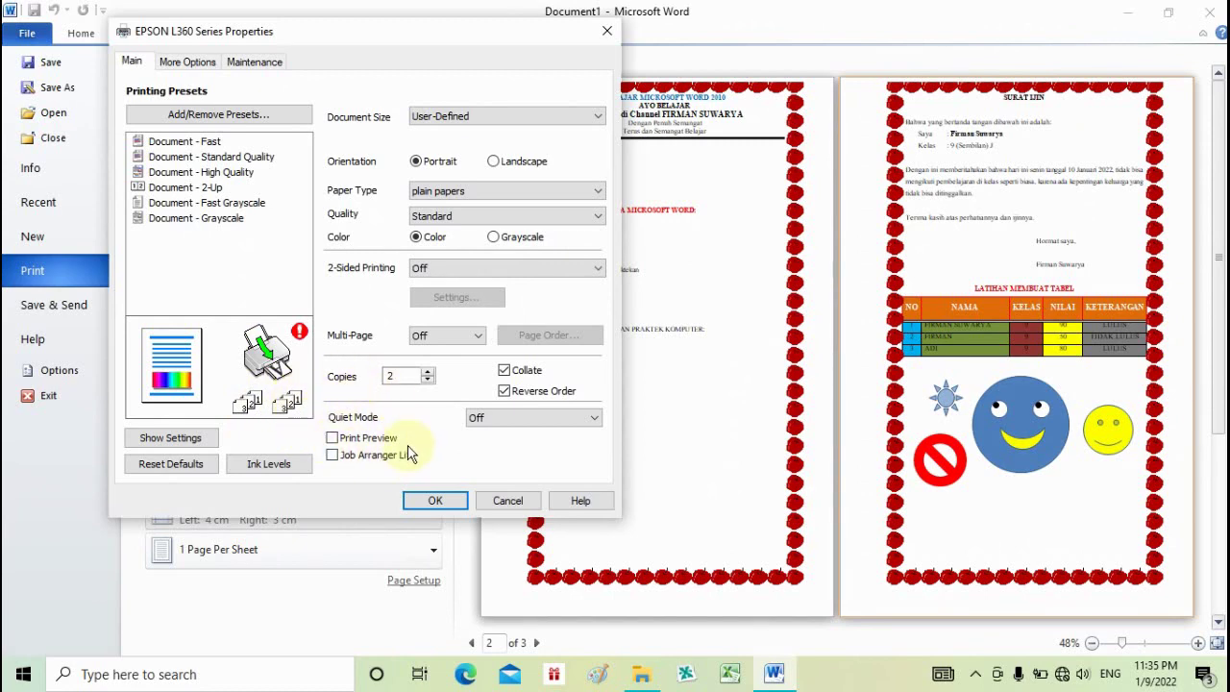
pyautogui.click(438, 501)
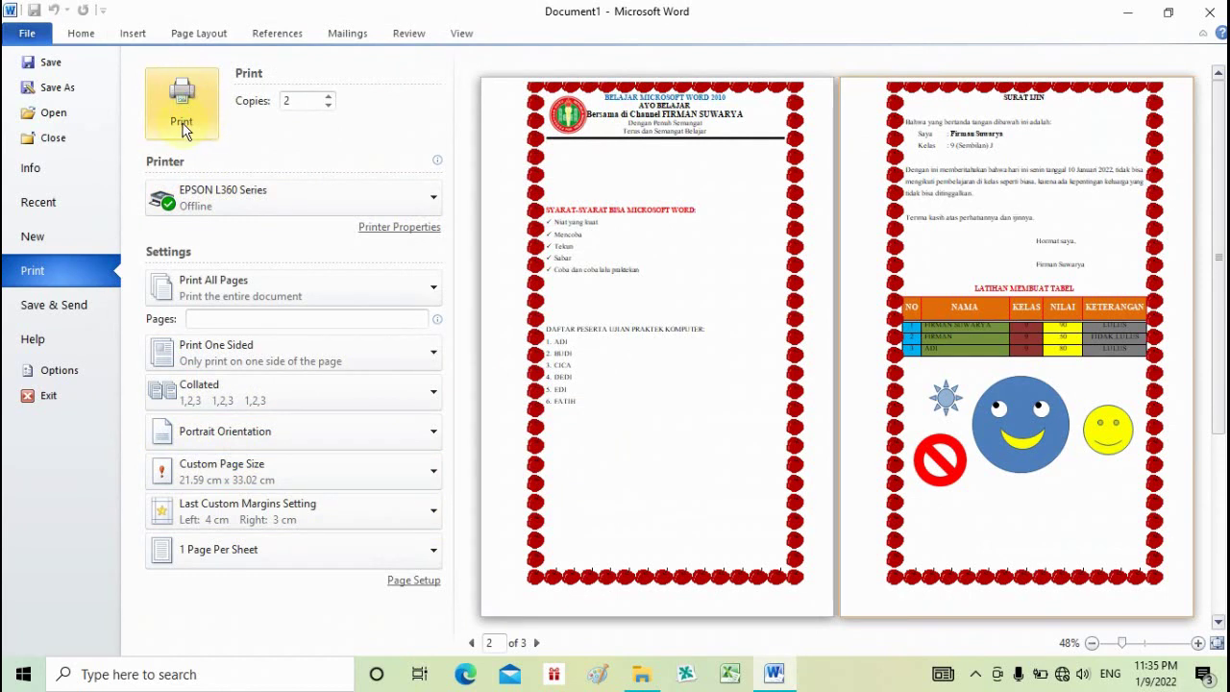
pyautogui.click(186, 115)
pyautogui.click(84, 37)
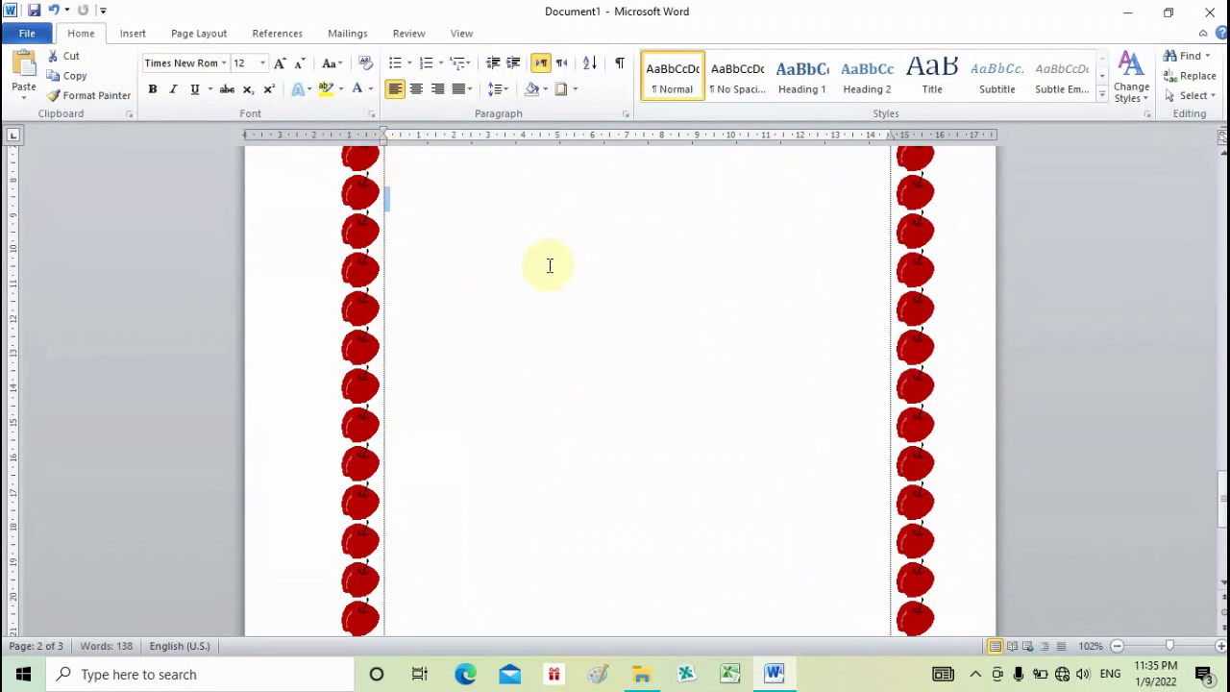
pyautogui.scroll(4, 542, 278)
pyautogui.scroll(5, 550, 297)
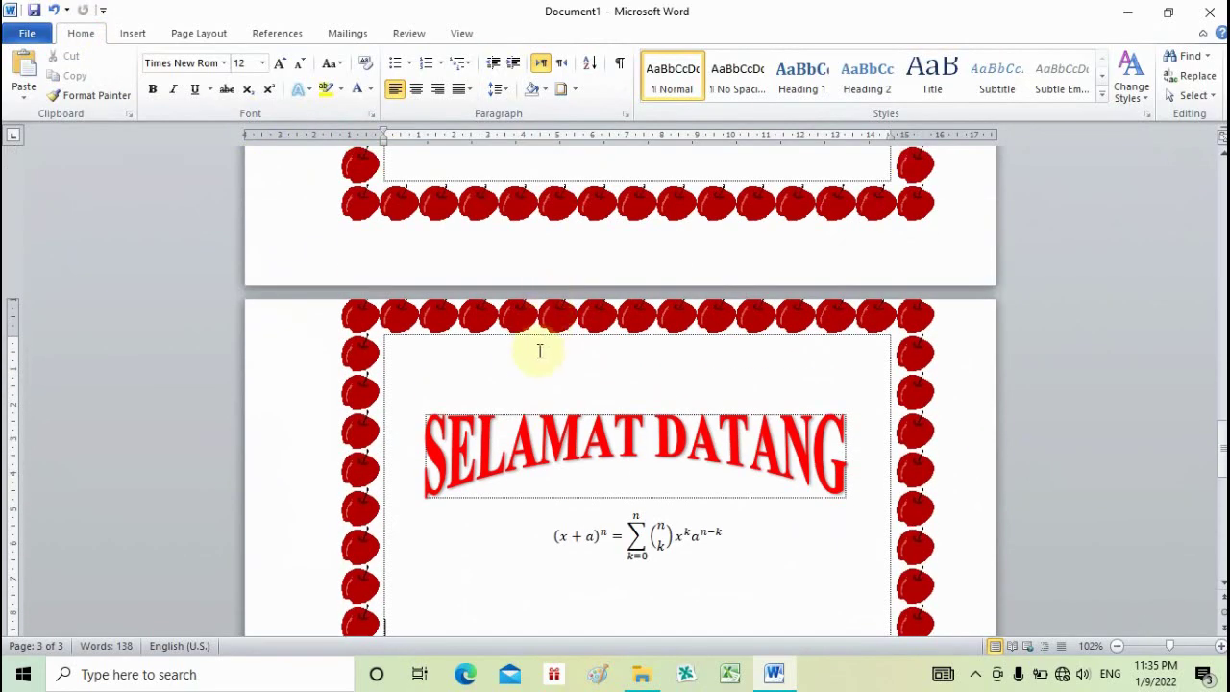
pyautogui.scroll(2, 522, 356)
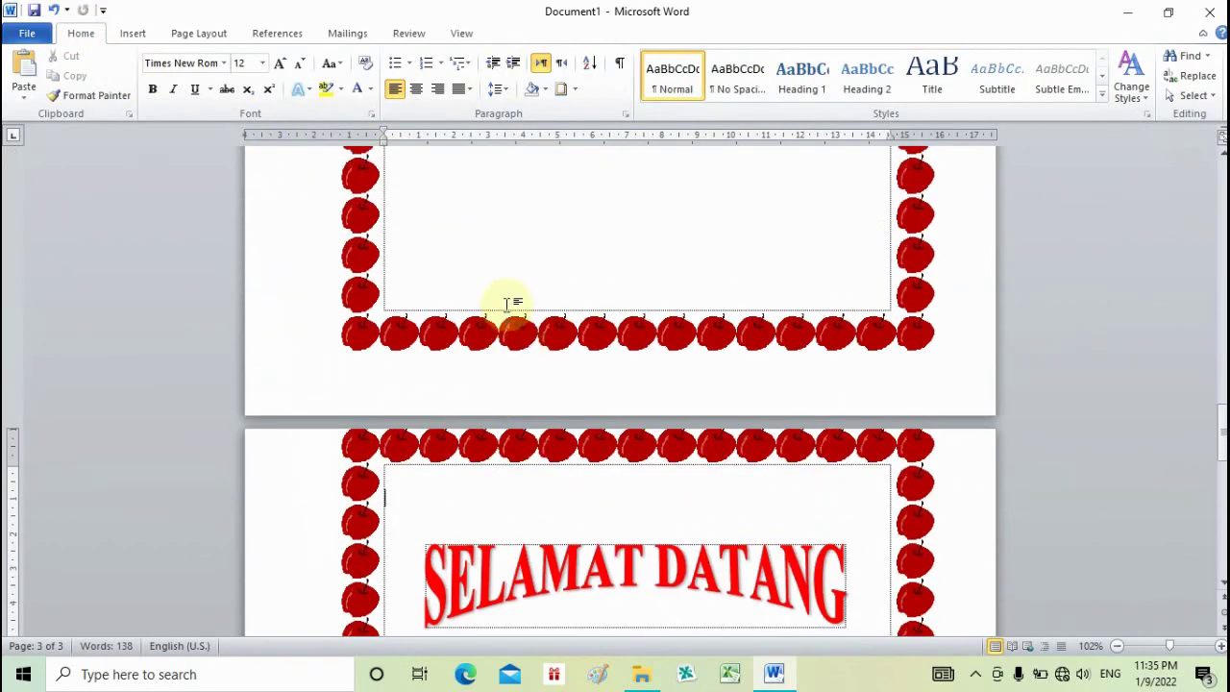
pyautogui.scroll(2, 511, 308)
pyautogui.click(514, 318)
pyautogui.scroll(2, 515, 320)
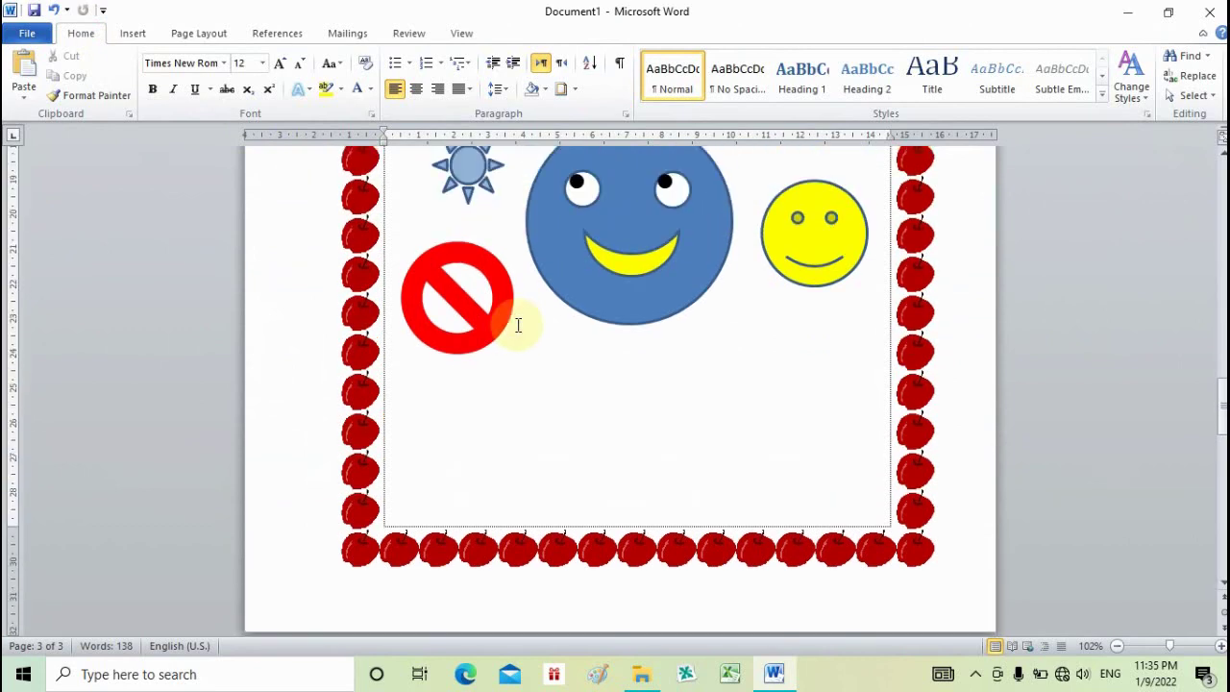
pyautogui.scroll(18, 516, 325)
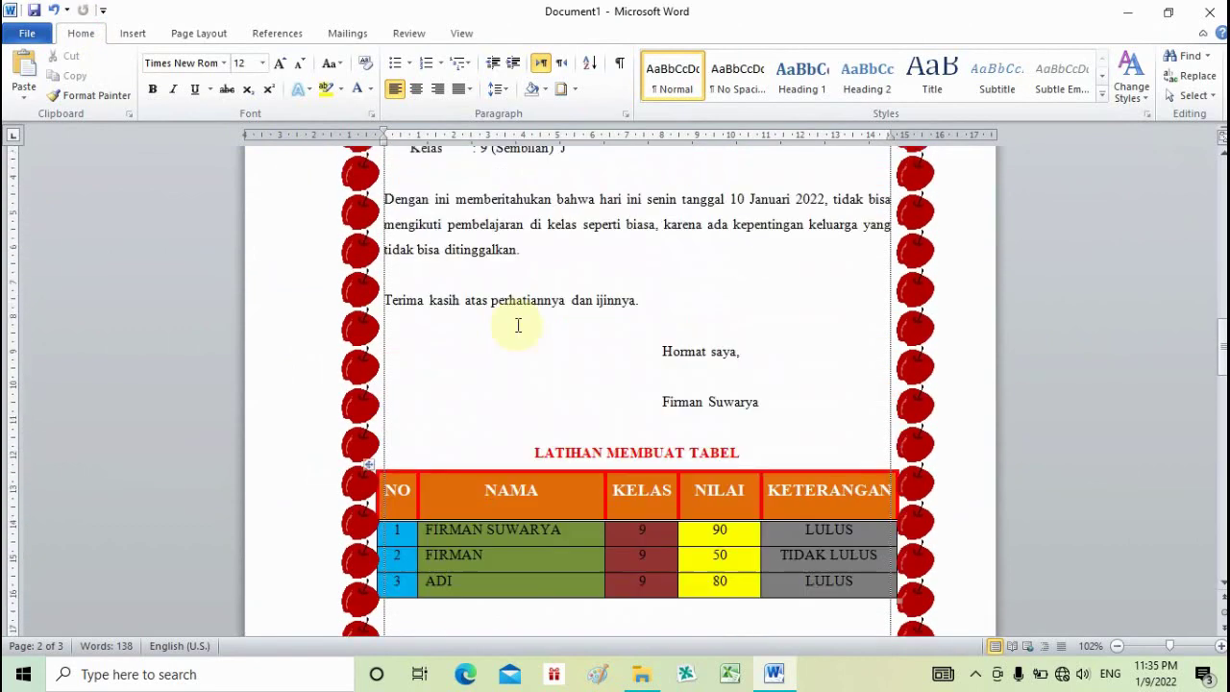
pyautogui.scroll(4, 514, 324)
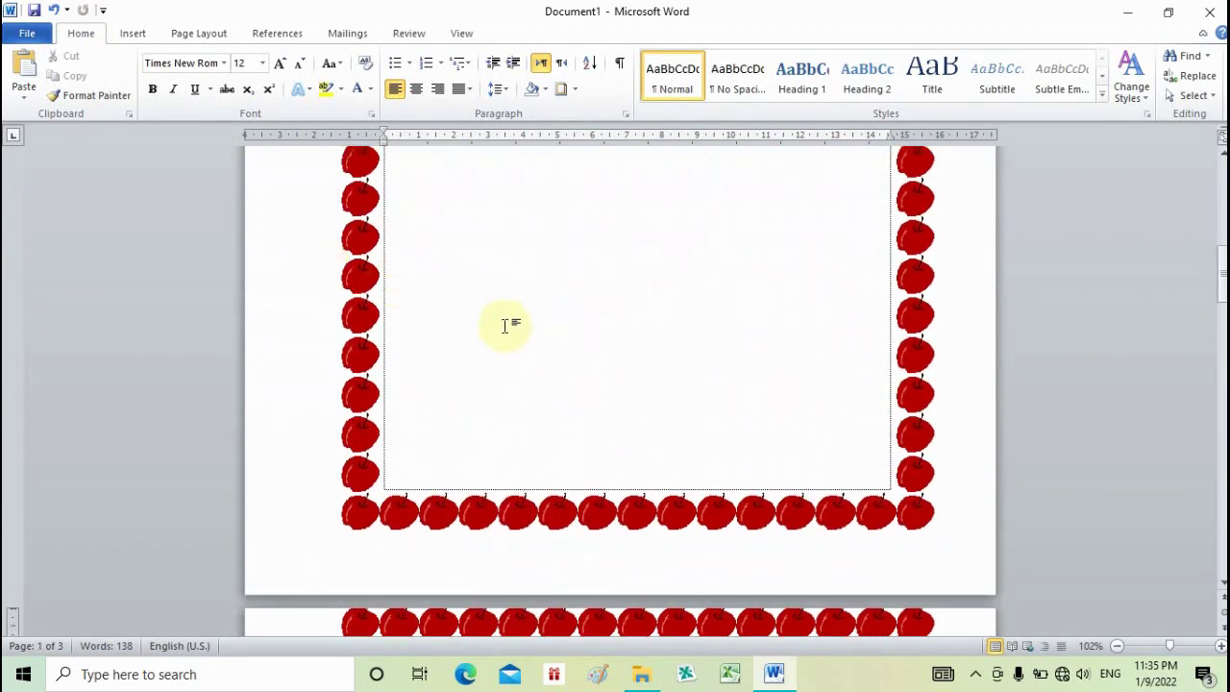
pyautogui.scroll(2, 508, 323)
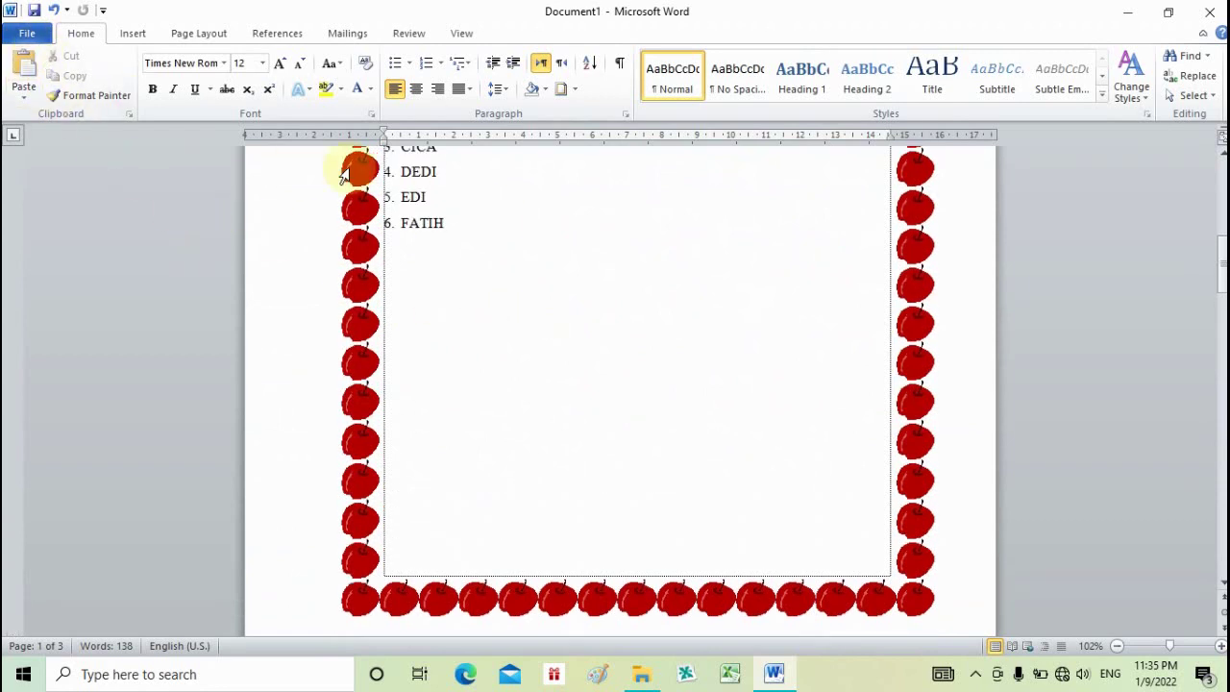
# In Save As, pick Documents and append BERSAMA plus the author's name to the suggested file name
pyautogui.click(26, 36)
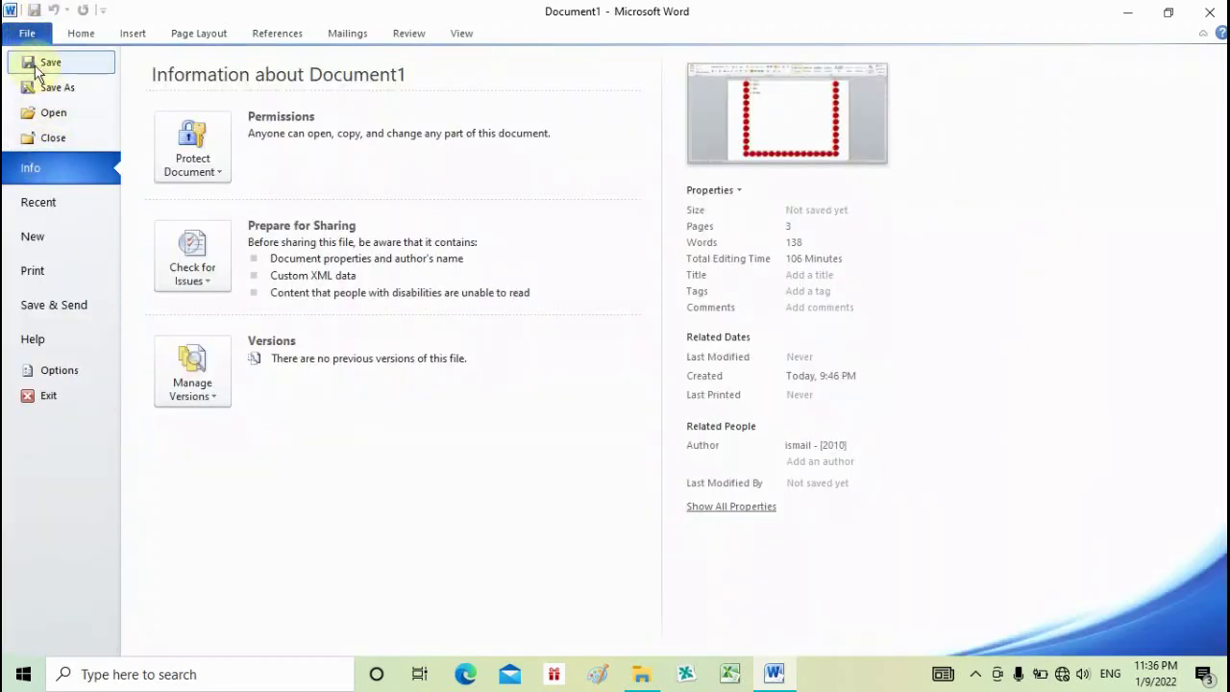
pyautogui.click(38, 64)
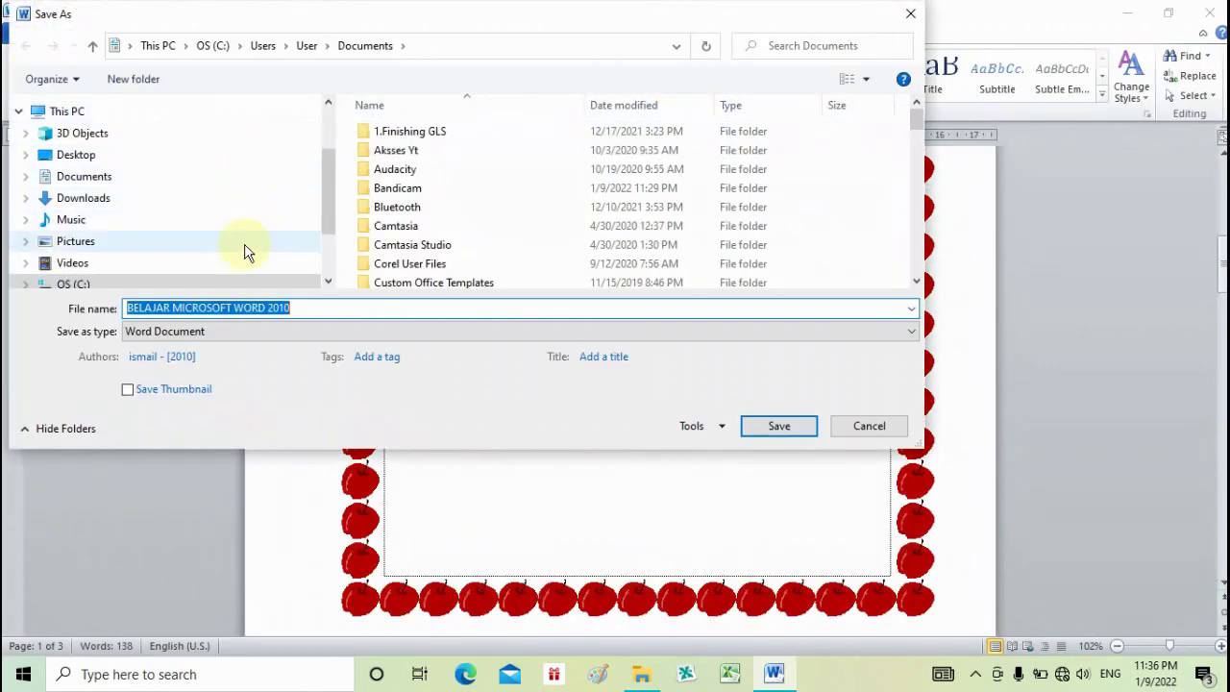
pyautogui.click(113, 179)
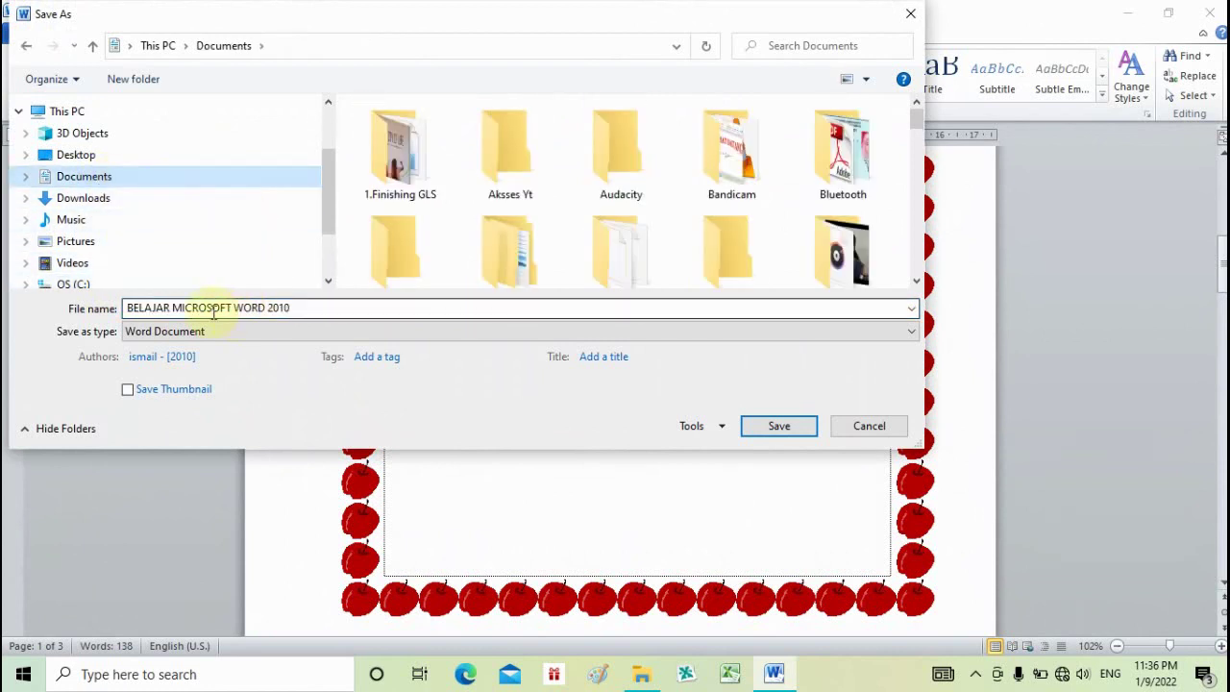
pyautogui.click(129, 309)
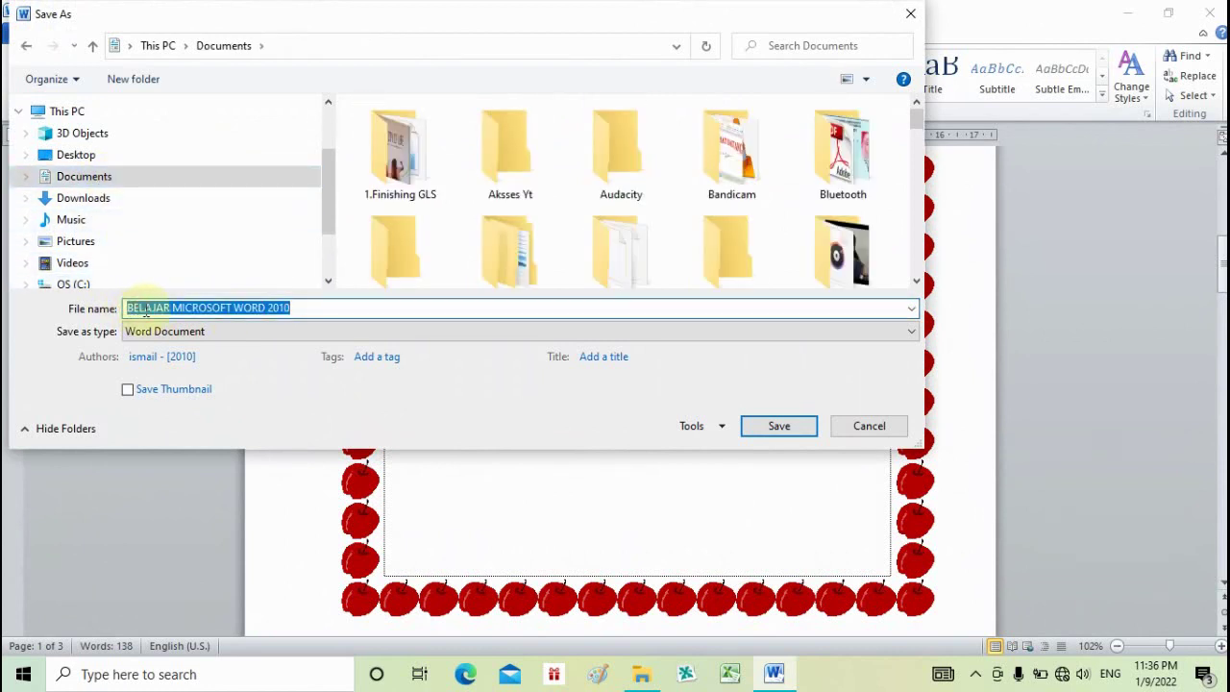
pyautogui.click(305, 311)
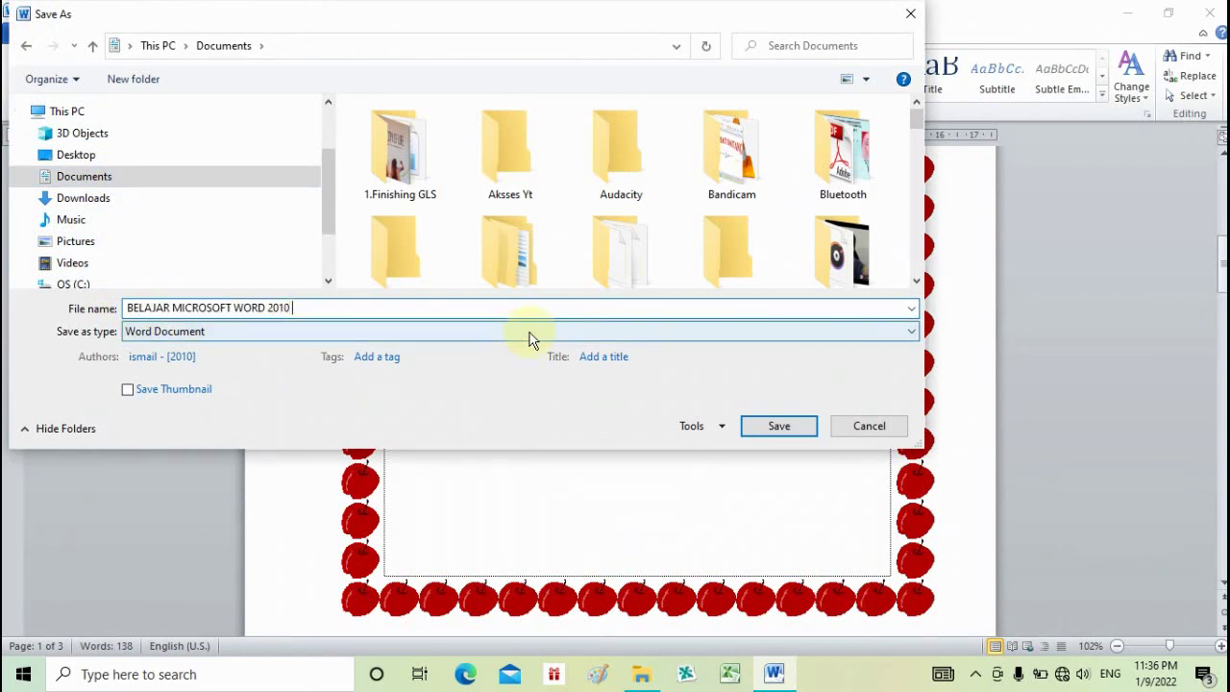
pyautogui.write('BERSAMA FIRMAN SUWARYA')
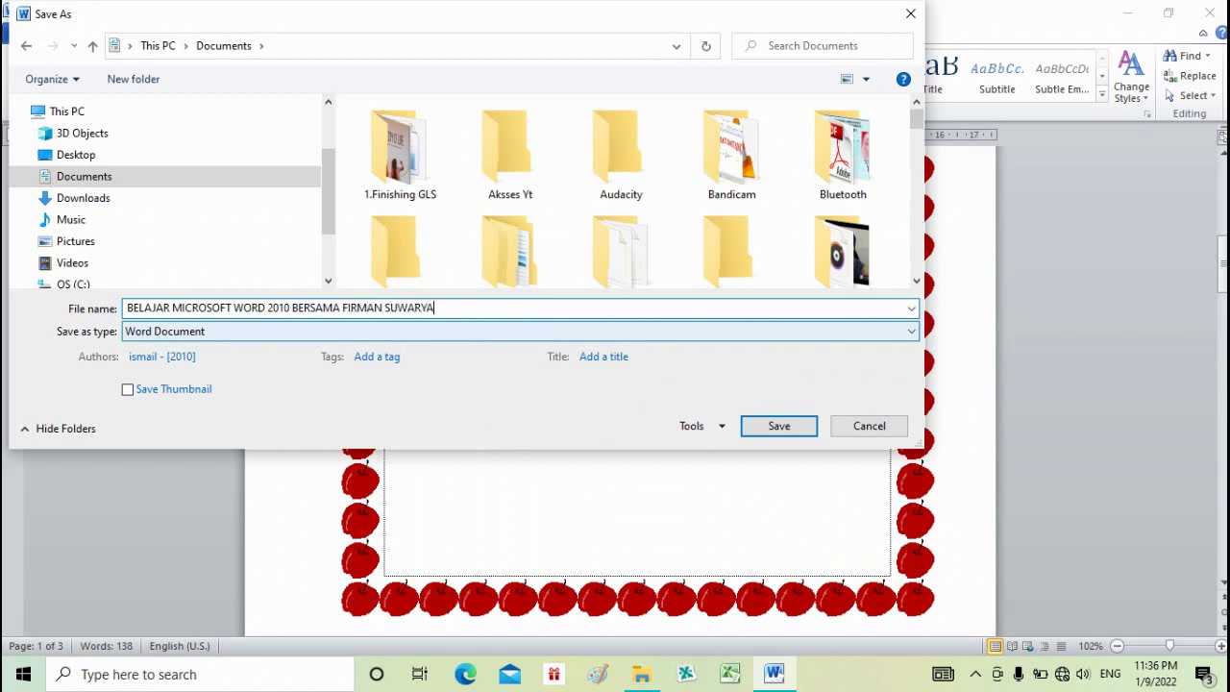
# Save the document in Documents under the new file name
pyautogui.click(121, 178)
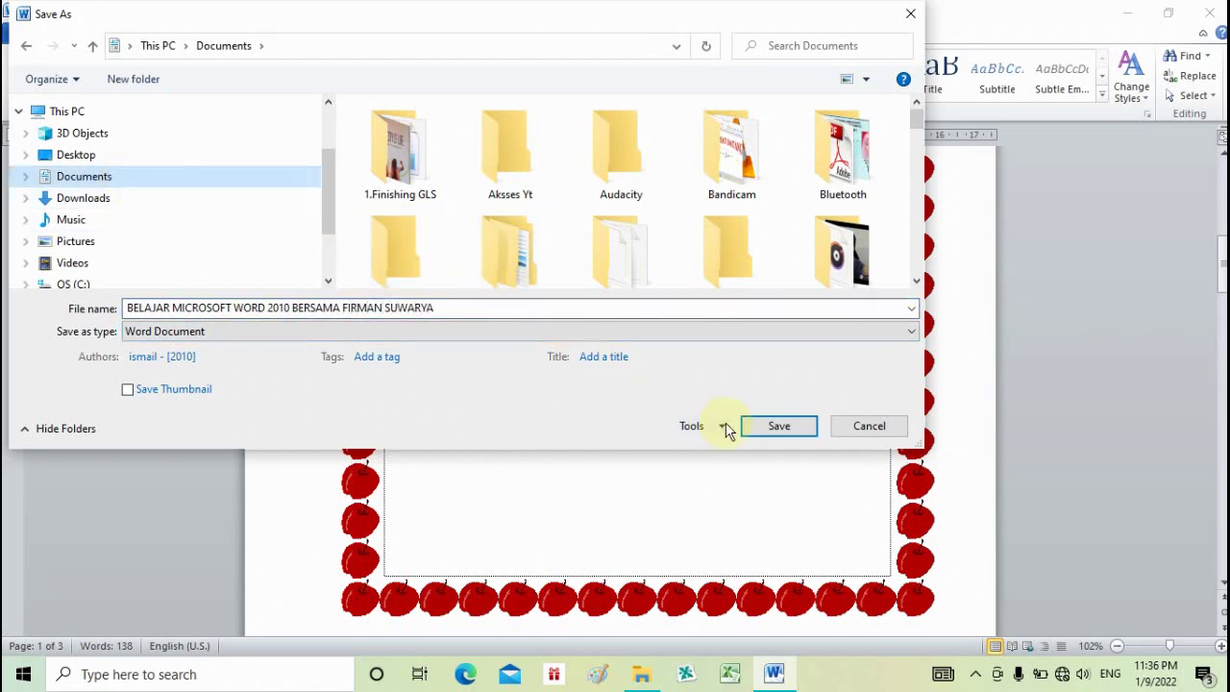
pyautogui.click(779, 435)
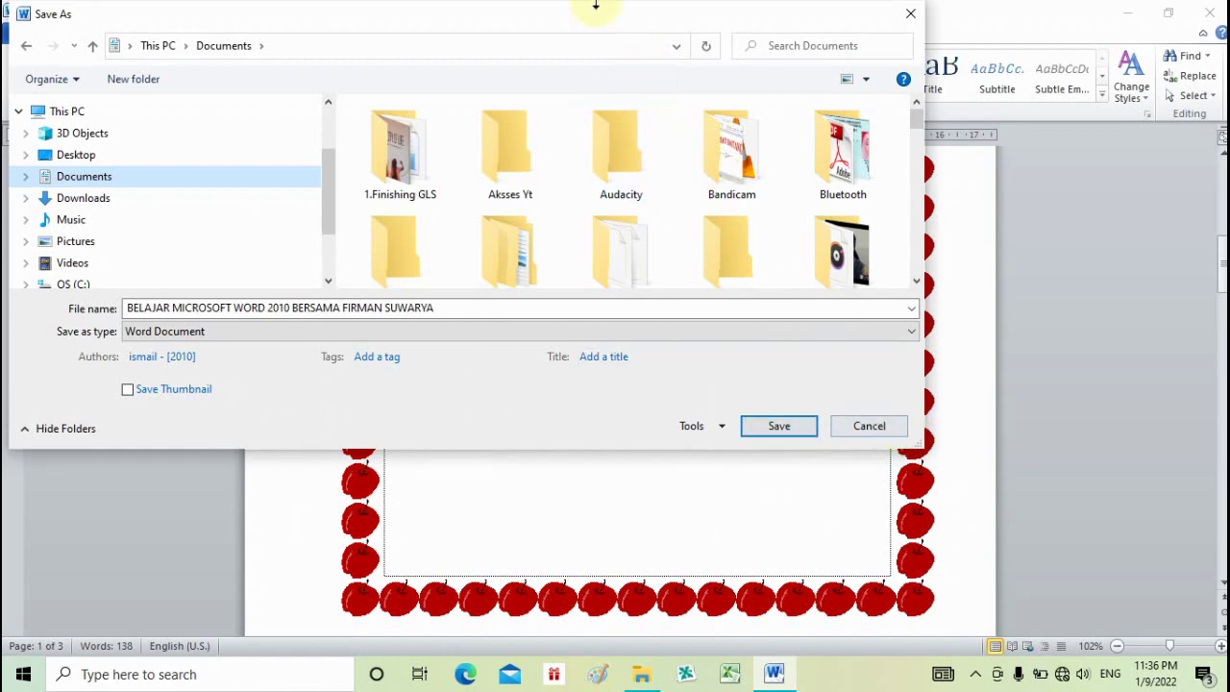
pyautogui.moveTo(608, 23); pyautogui.dragTo(764, 233)
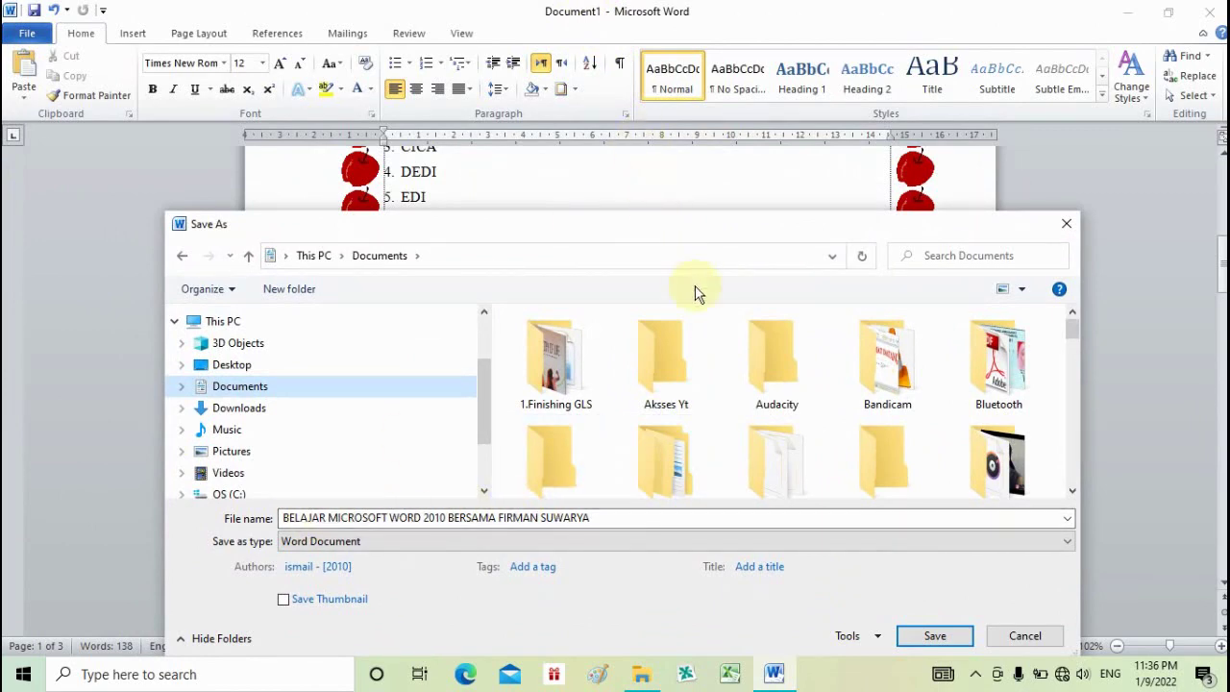
pyautogui.moveTo(706, 231); pyautogui.dragTo(689, 192)
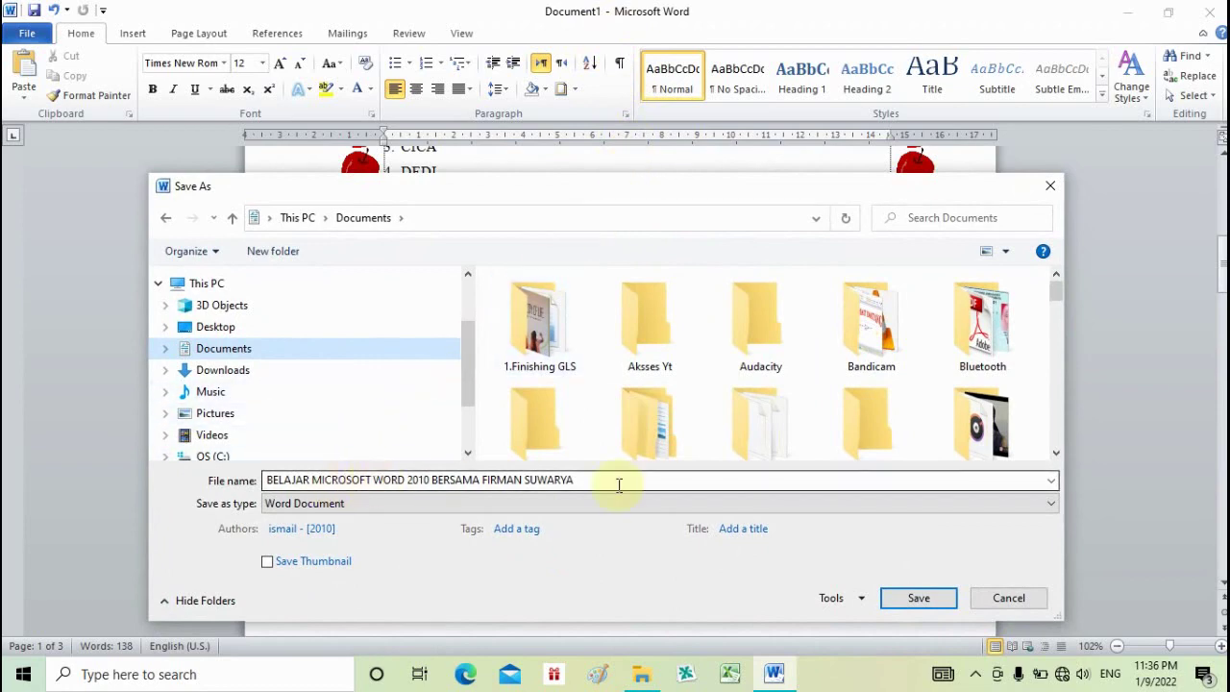
pyautogui.click(921, 598)
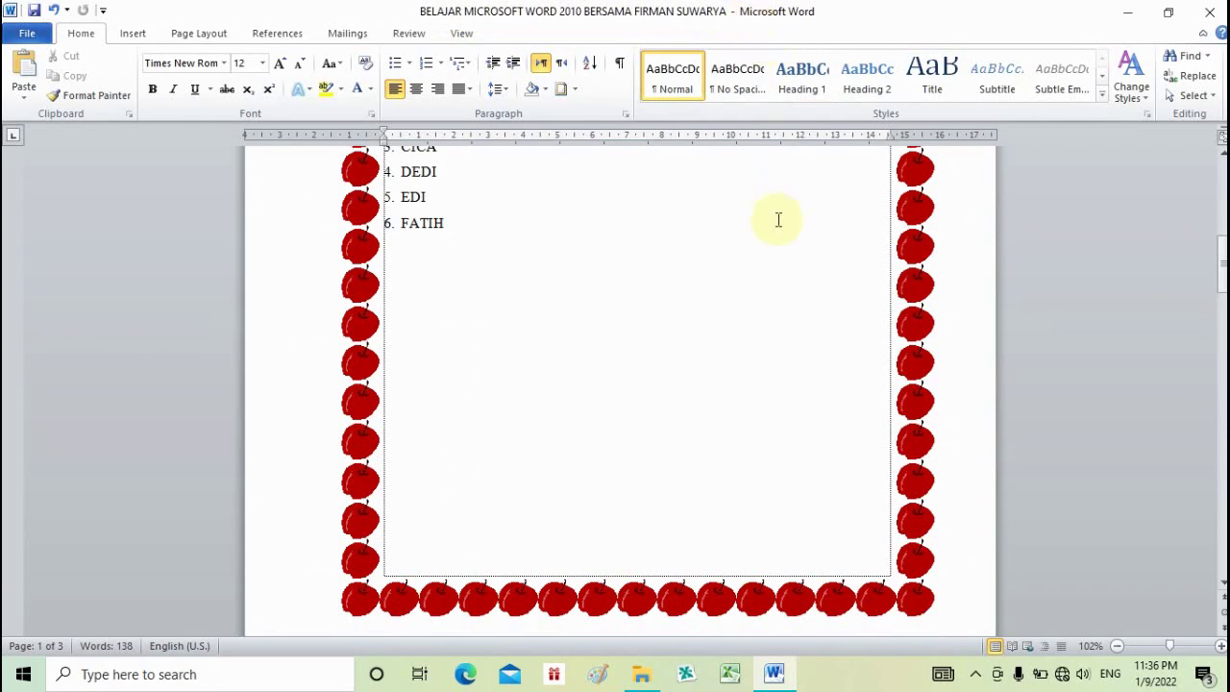
pyautogui.scroll(-10, 774, 231)
pyautogui.scroll(-20, 769, 240)
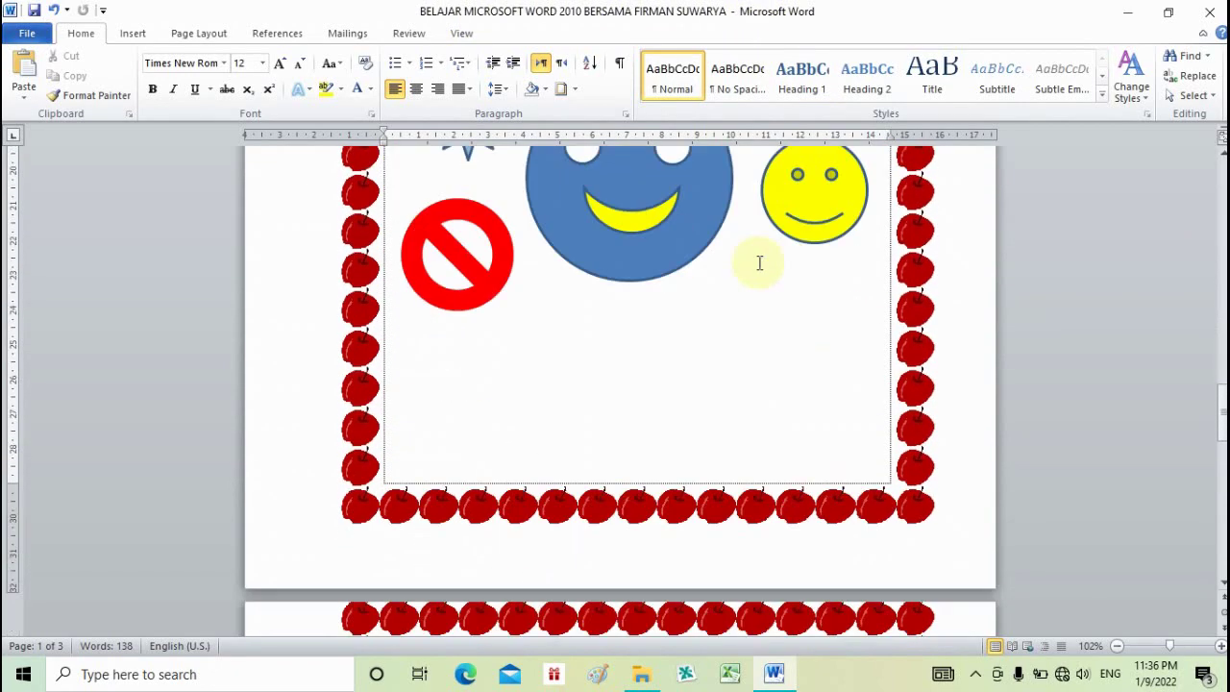
pyautogui.scroll(5, 756, 276)
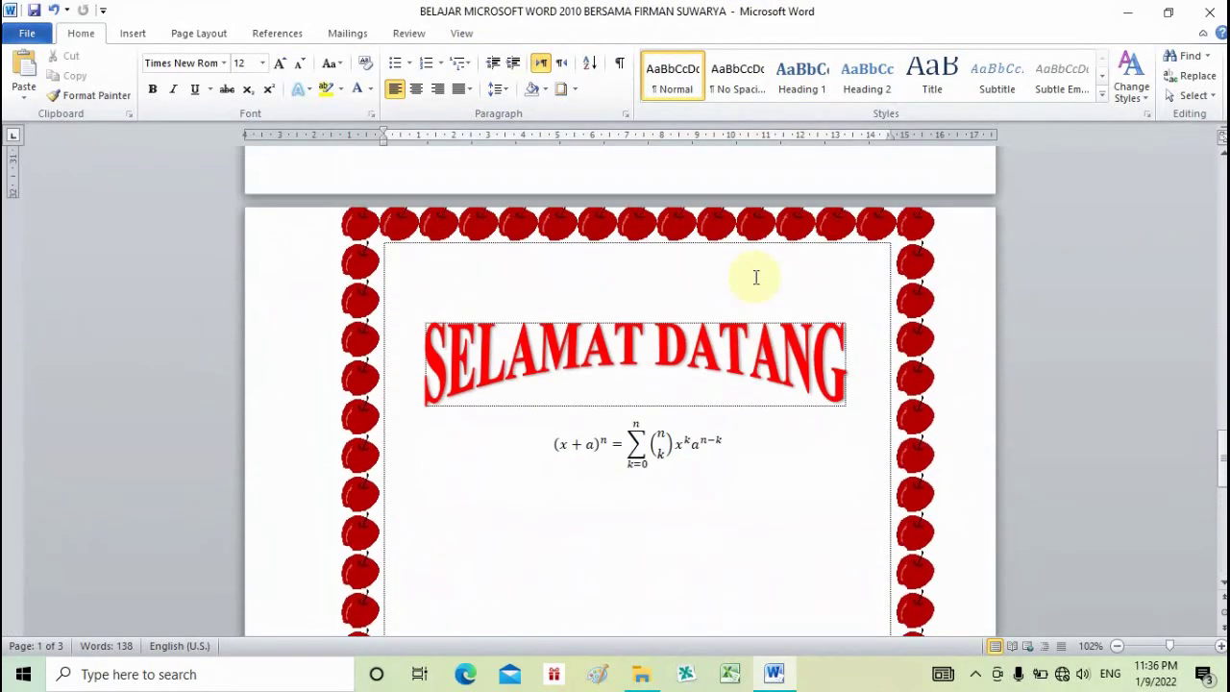
pyautogui.scroll(3, 756, 276)
pyautogui.scroll(-3, 756, 279)
pyautogui.scroll(5, 756, 280)
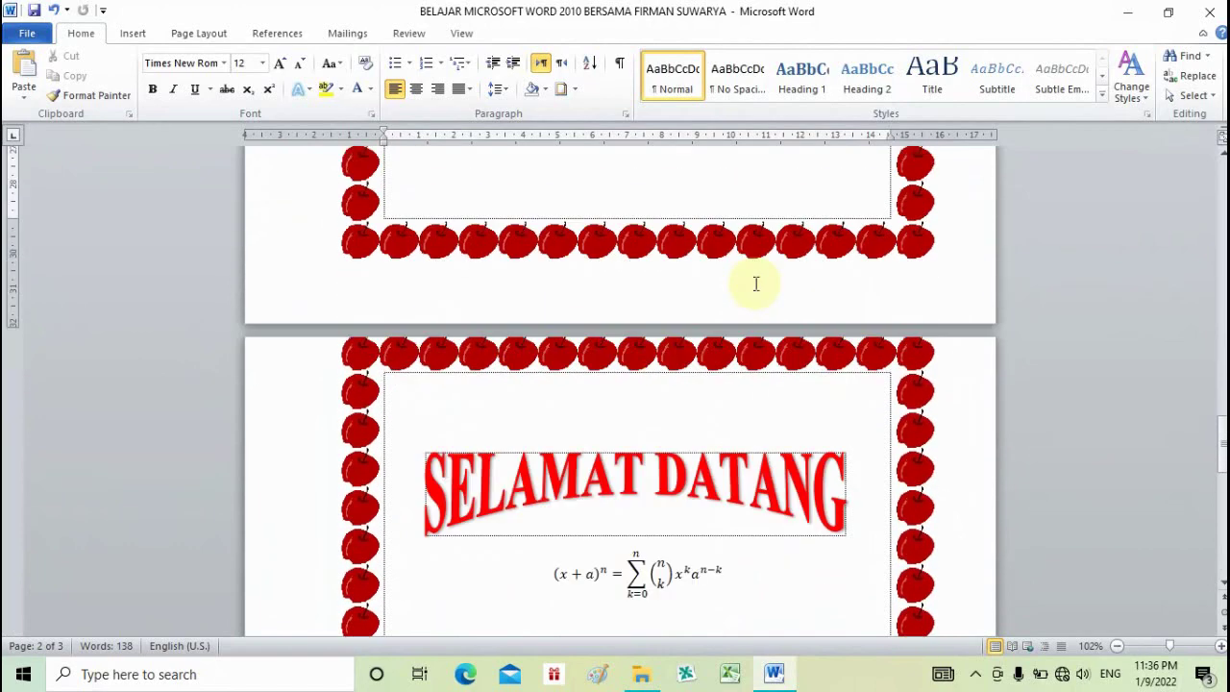
pyautogui.scroll(-3, 756, 283)
pyautogui.scroll(3, 756, 283)
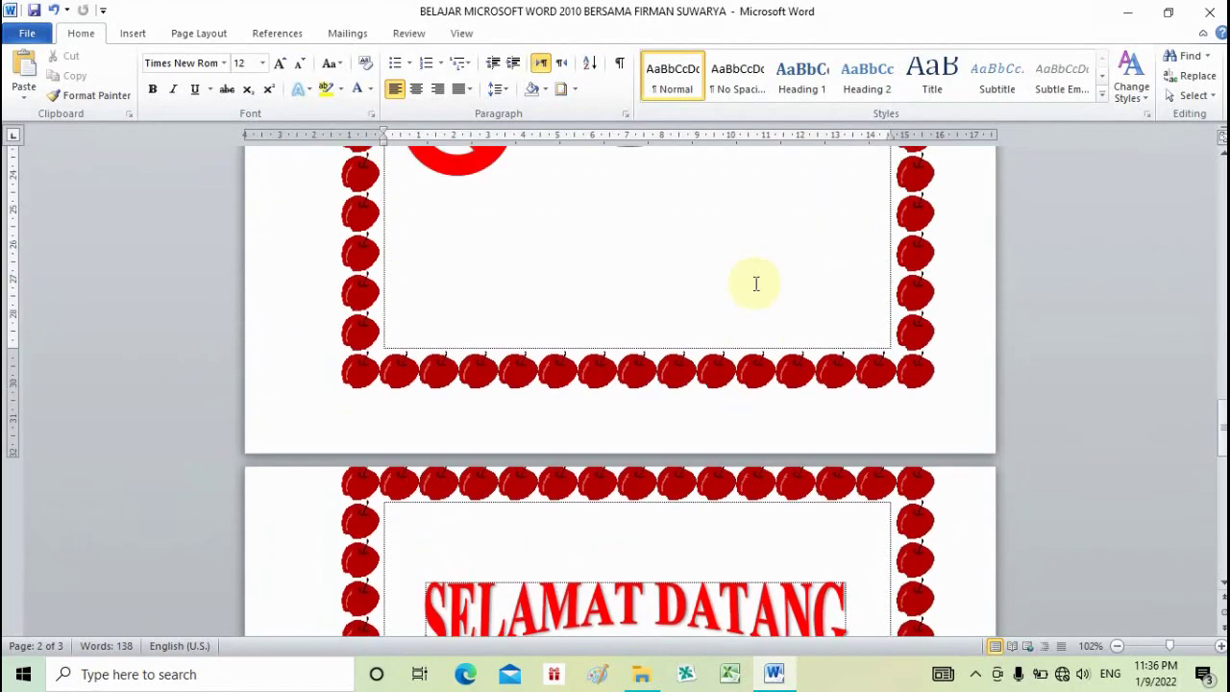
pyautogui.scroll(-5, 756, 283)
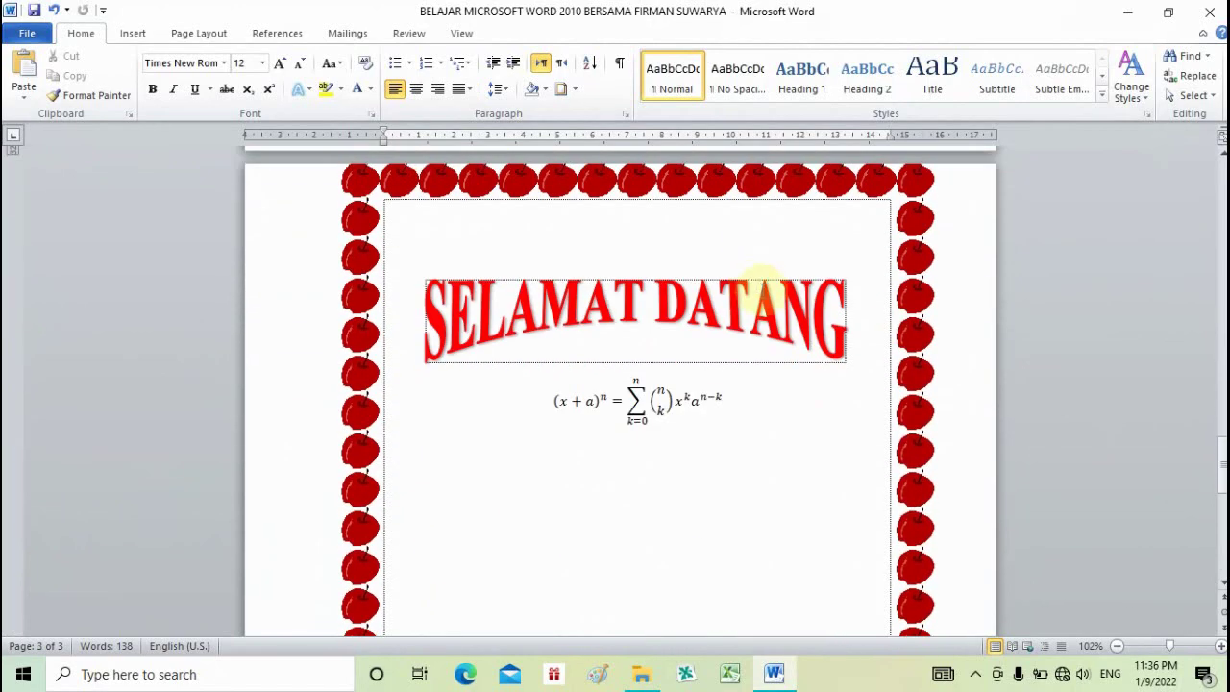
pyautogui.scroll(-1, 767, 293)
pyautogui.scroll(4, 768, 296)
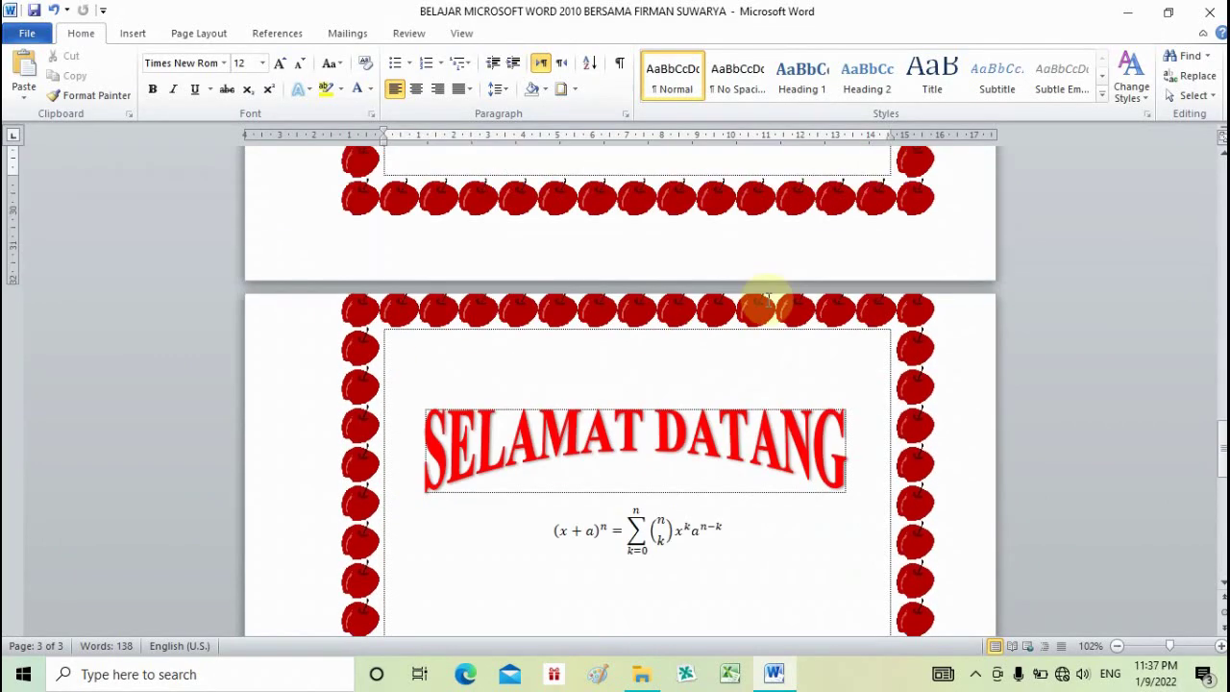
pyautogui.scroll(3, 768, 298)
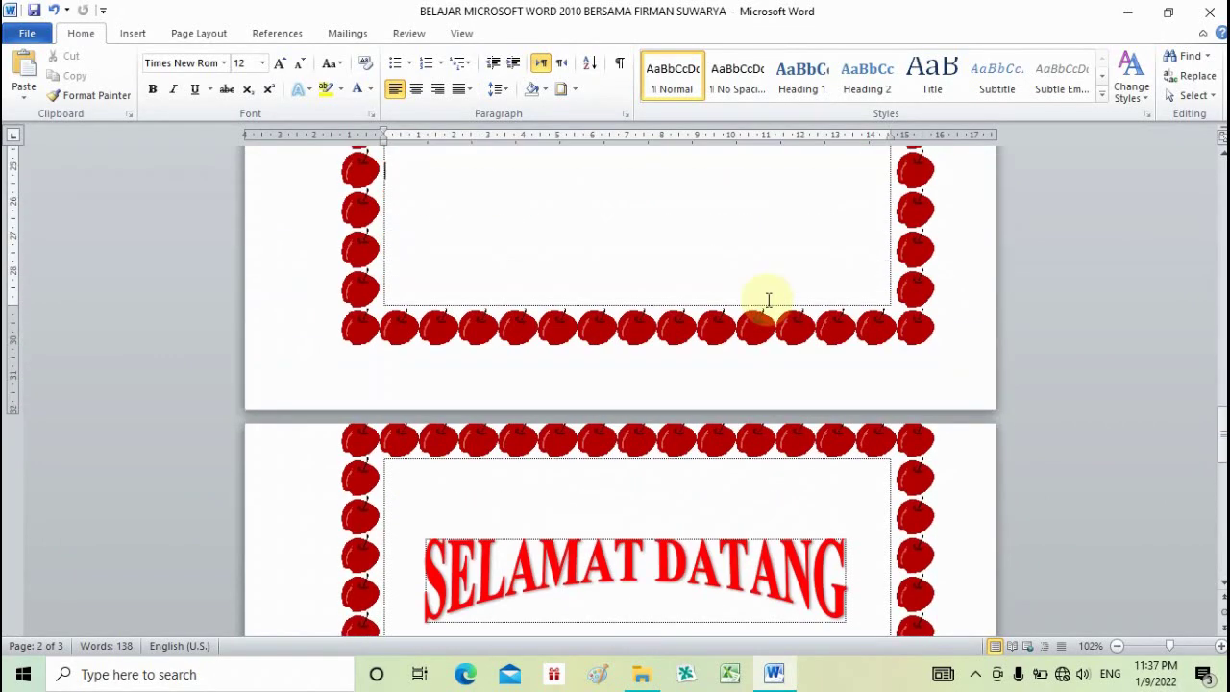